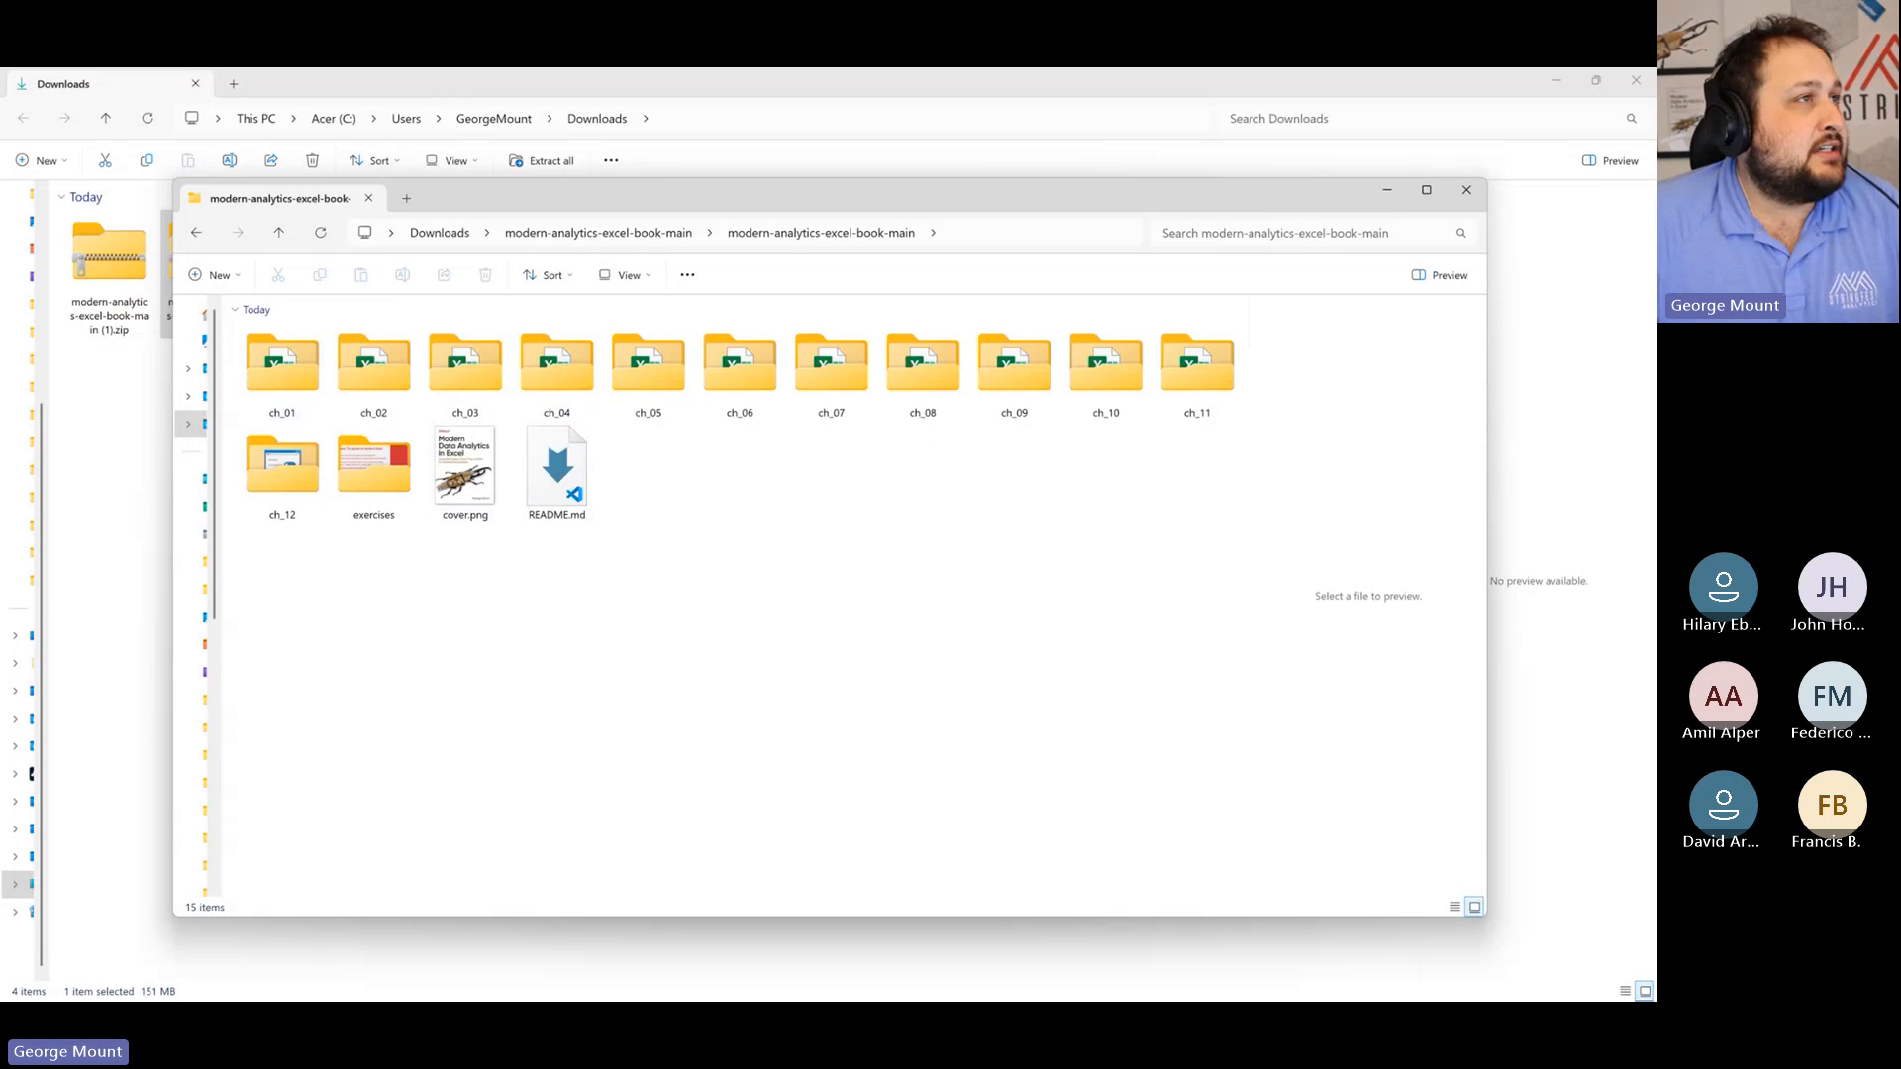
# Step: Close the Downloads window and maximize the window showing the extracted modern-analytics-excel-book-main folder
pyautogui.click(1634, 94)
pyautogui.doubleClick(1226, 194)
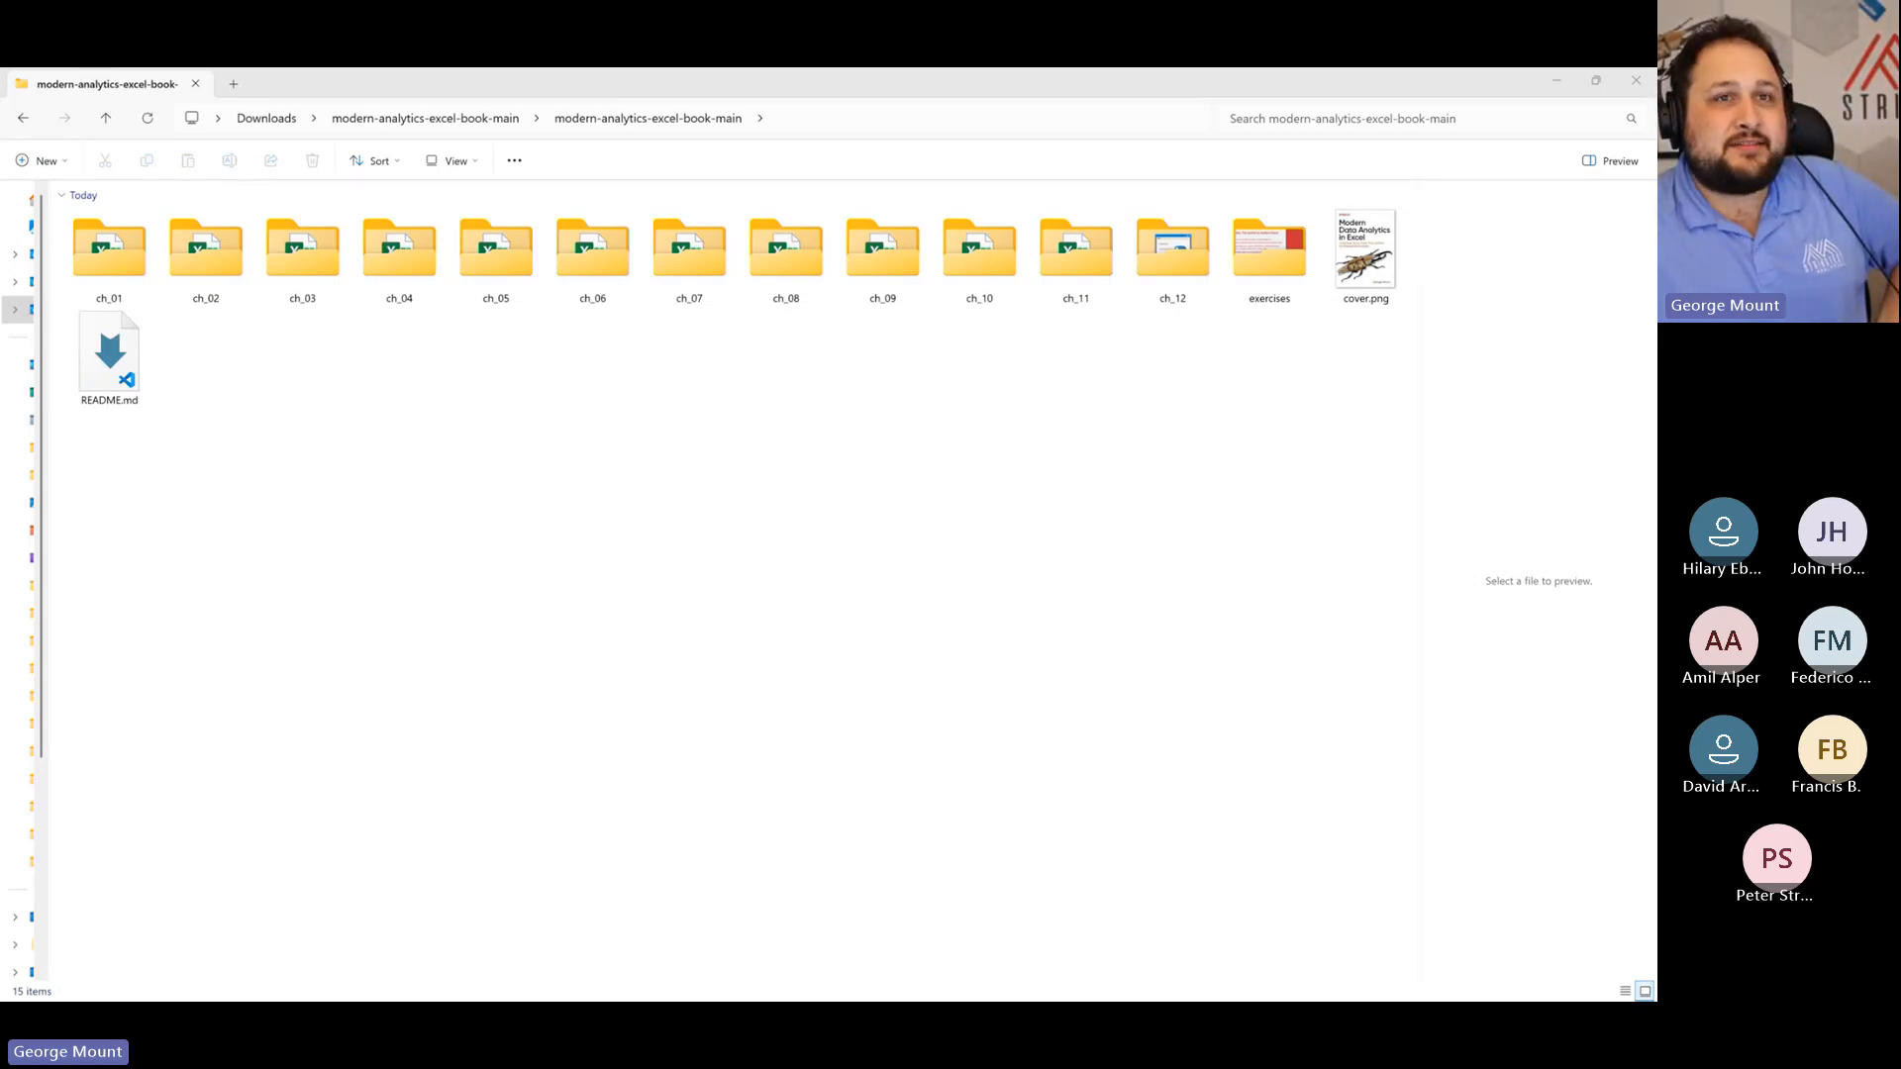
# Step: Switch to the browser, review the Eventbrite workshop page's description and learning goals, and minimize the browser
pyautogui.moveTo(1653, 276); pyautogui.dragTo(1047, 71)
pyautogui.scroll(-5, 852, 503)
pyautogui.scroll(-3, 512, 556)
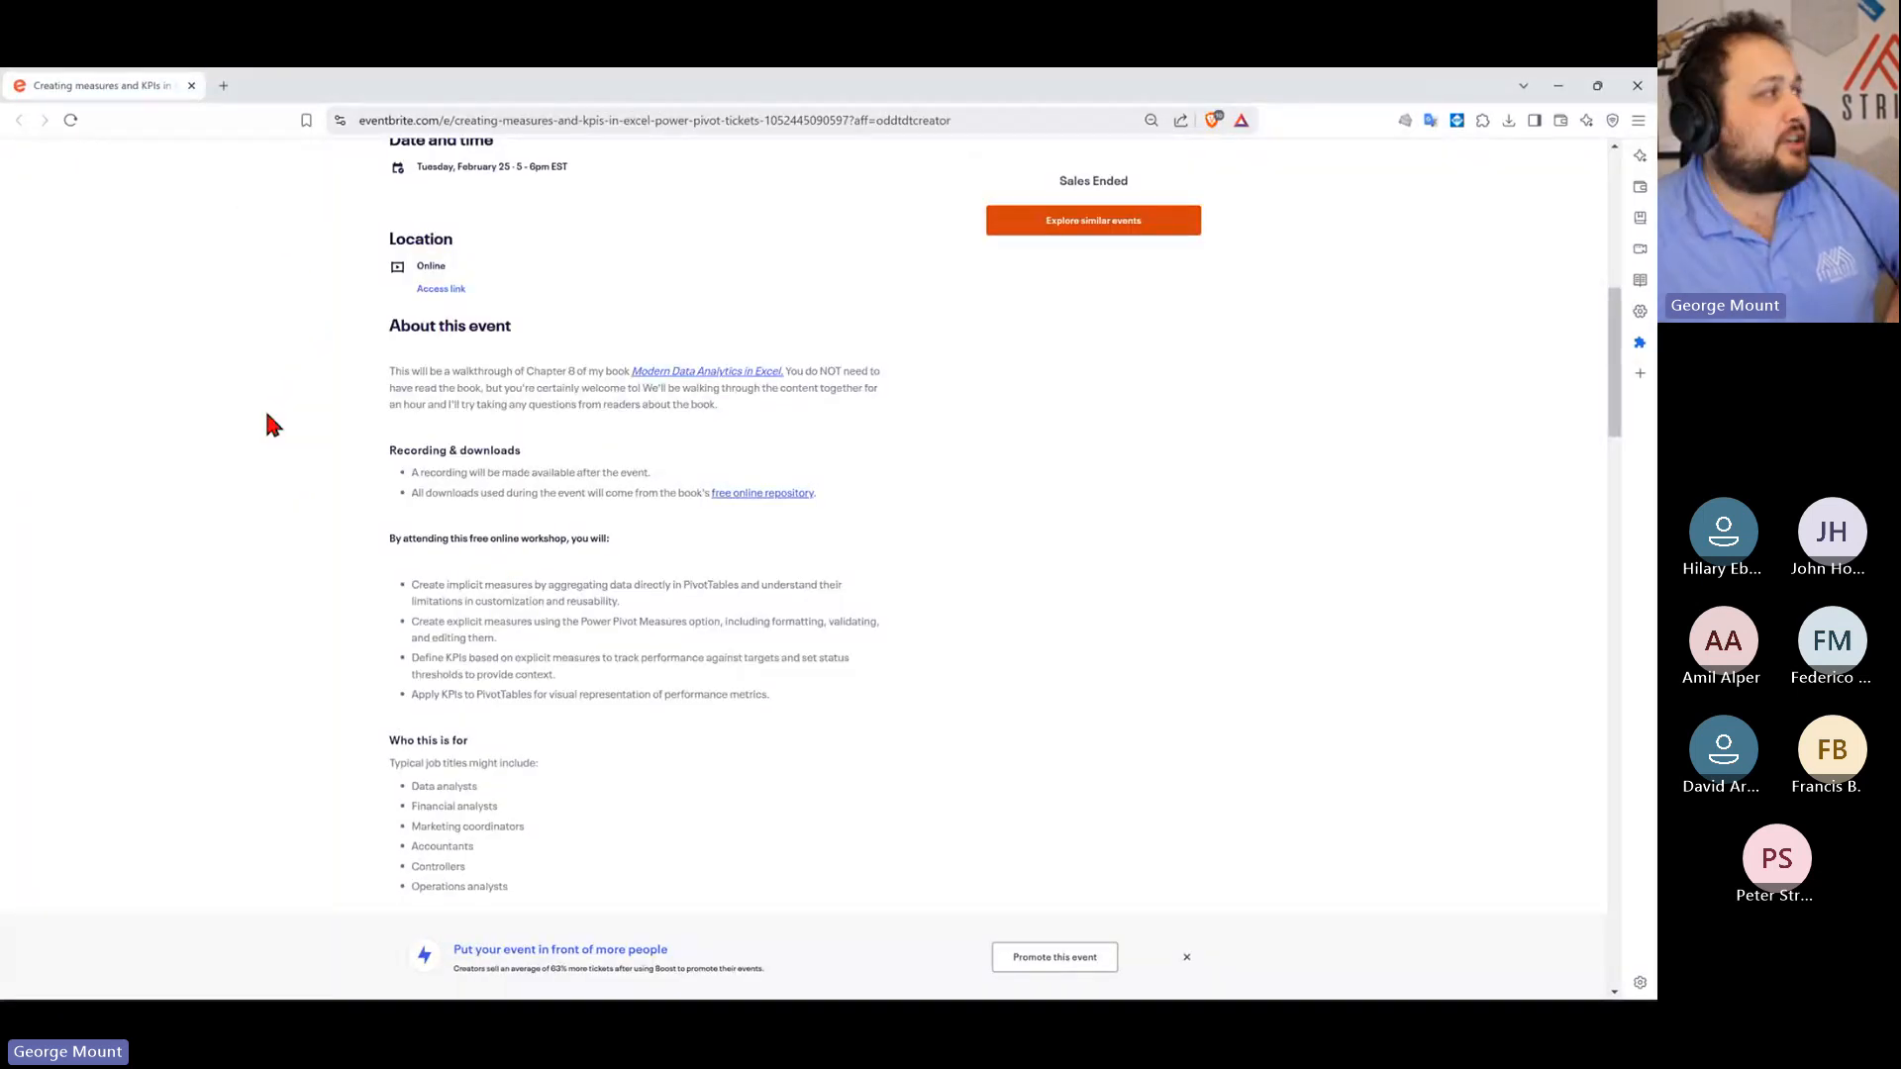
pyautogui.scroll(-2, 662, 445)
pyautogui.moveTo(483, 448); pyautogui.dragTo(684, 523)
pyautogui.scroll(10, 693, 446)
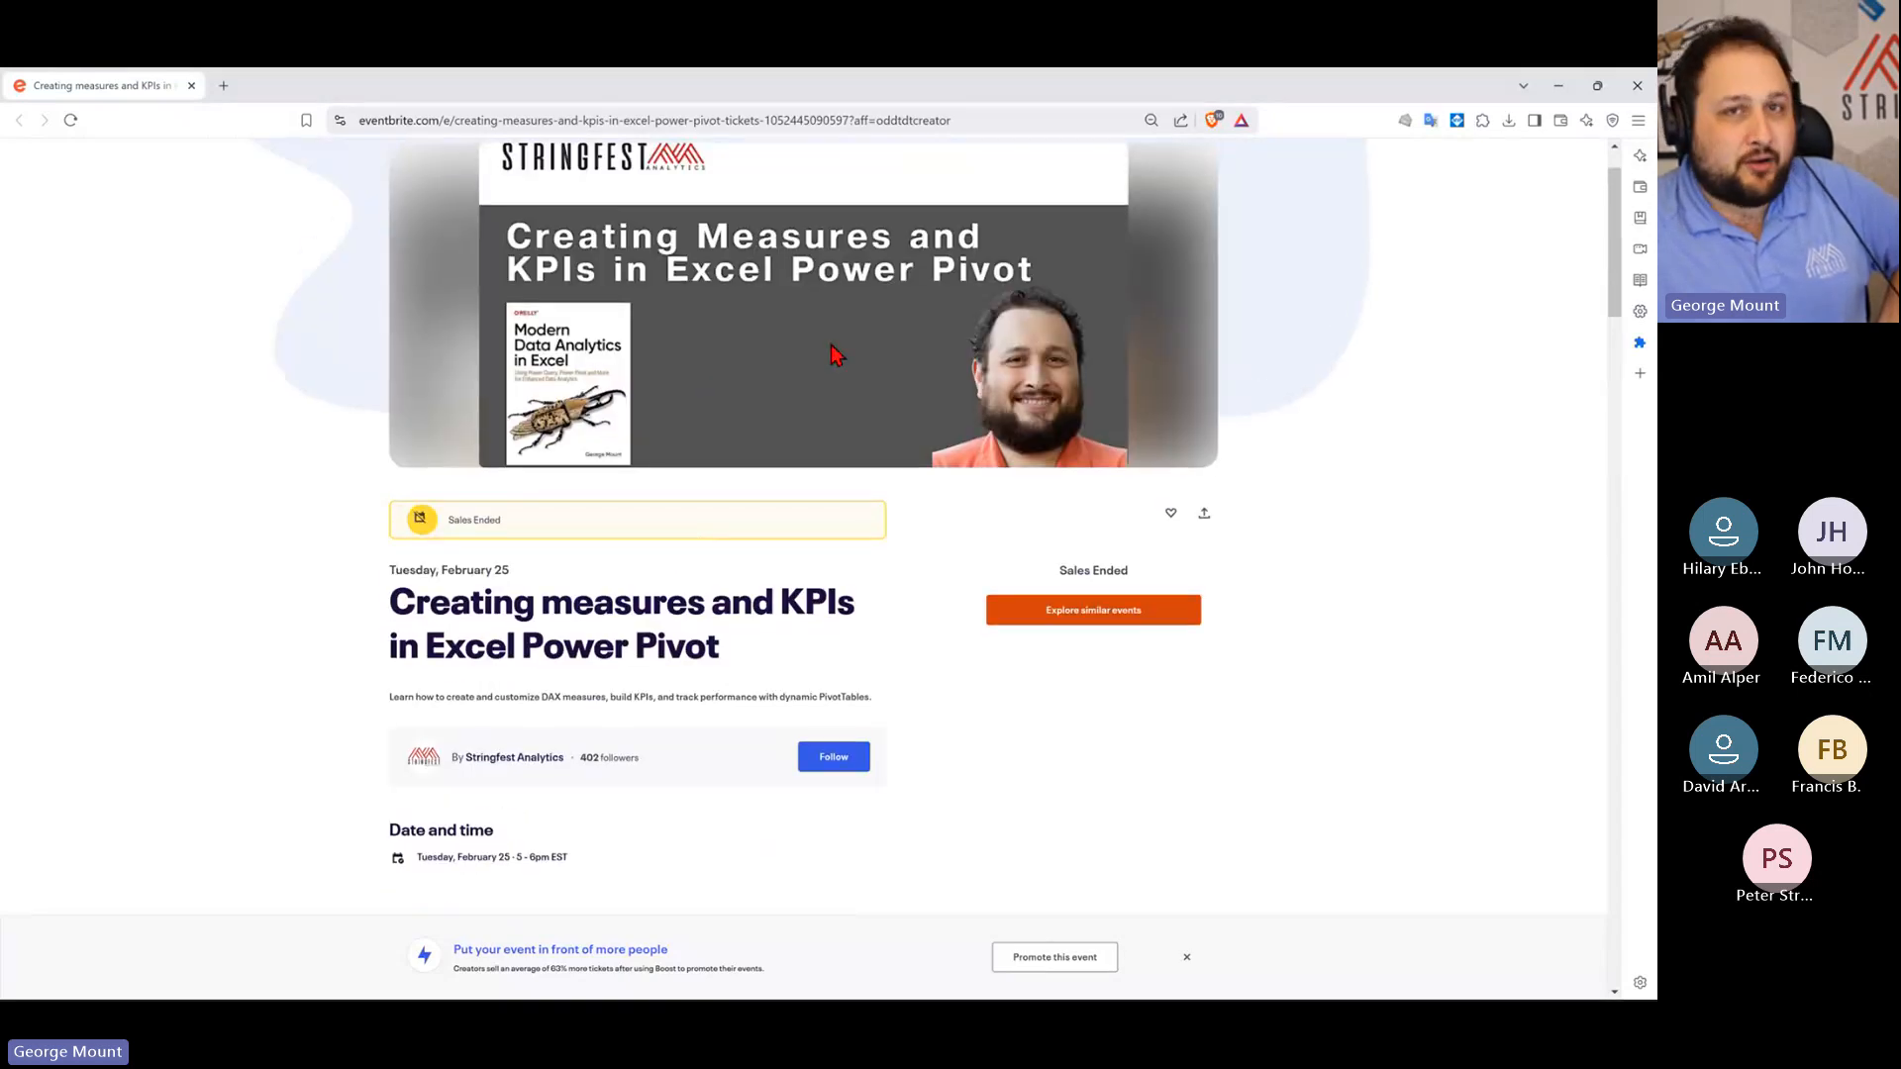
pyautogui.scroll(2, 835, 355)
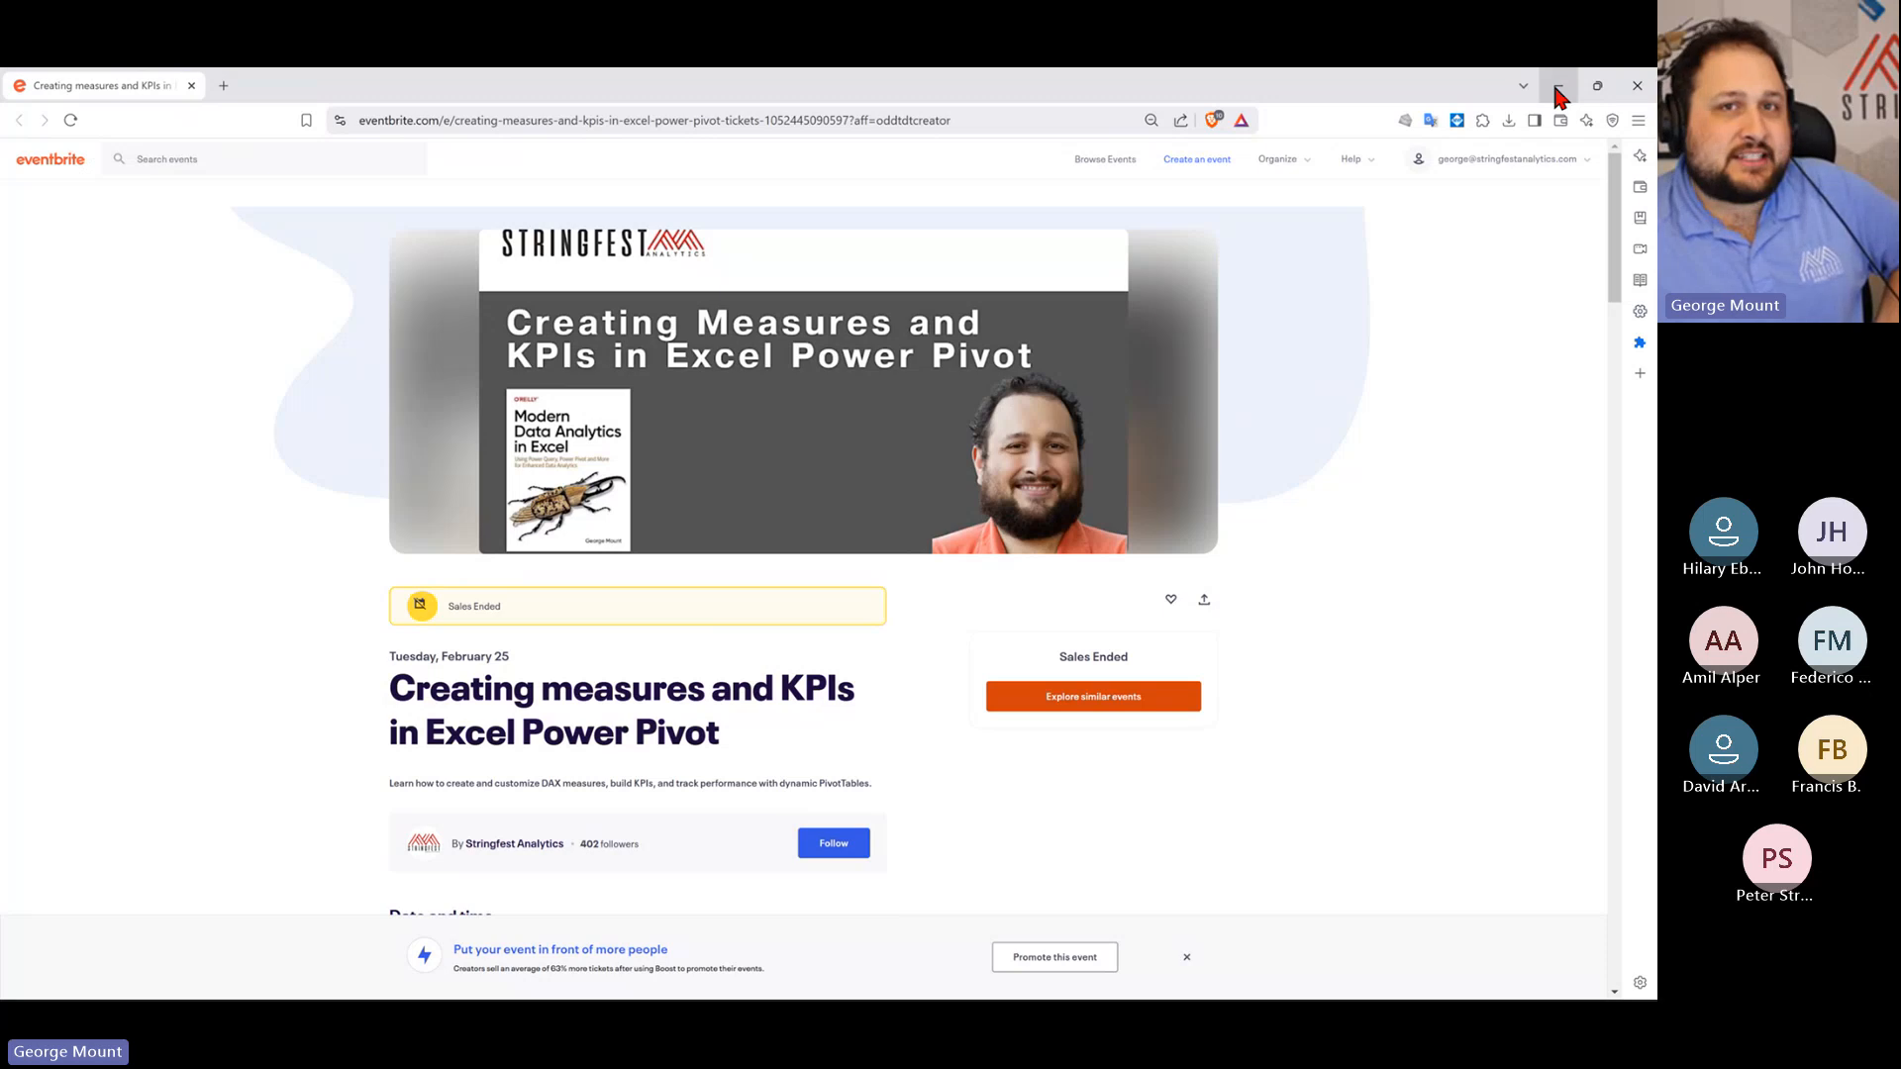
pyautogui.click(1557, 90)
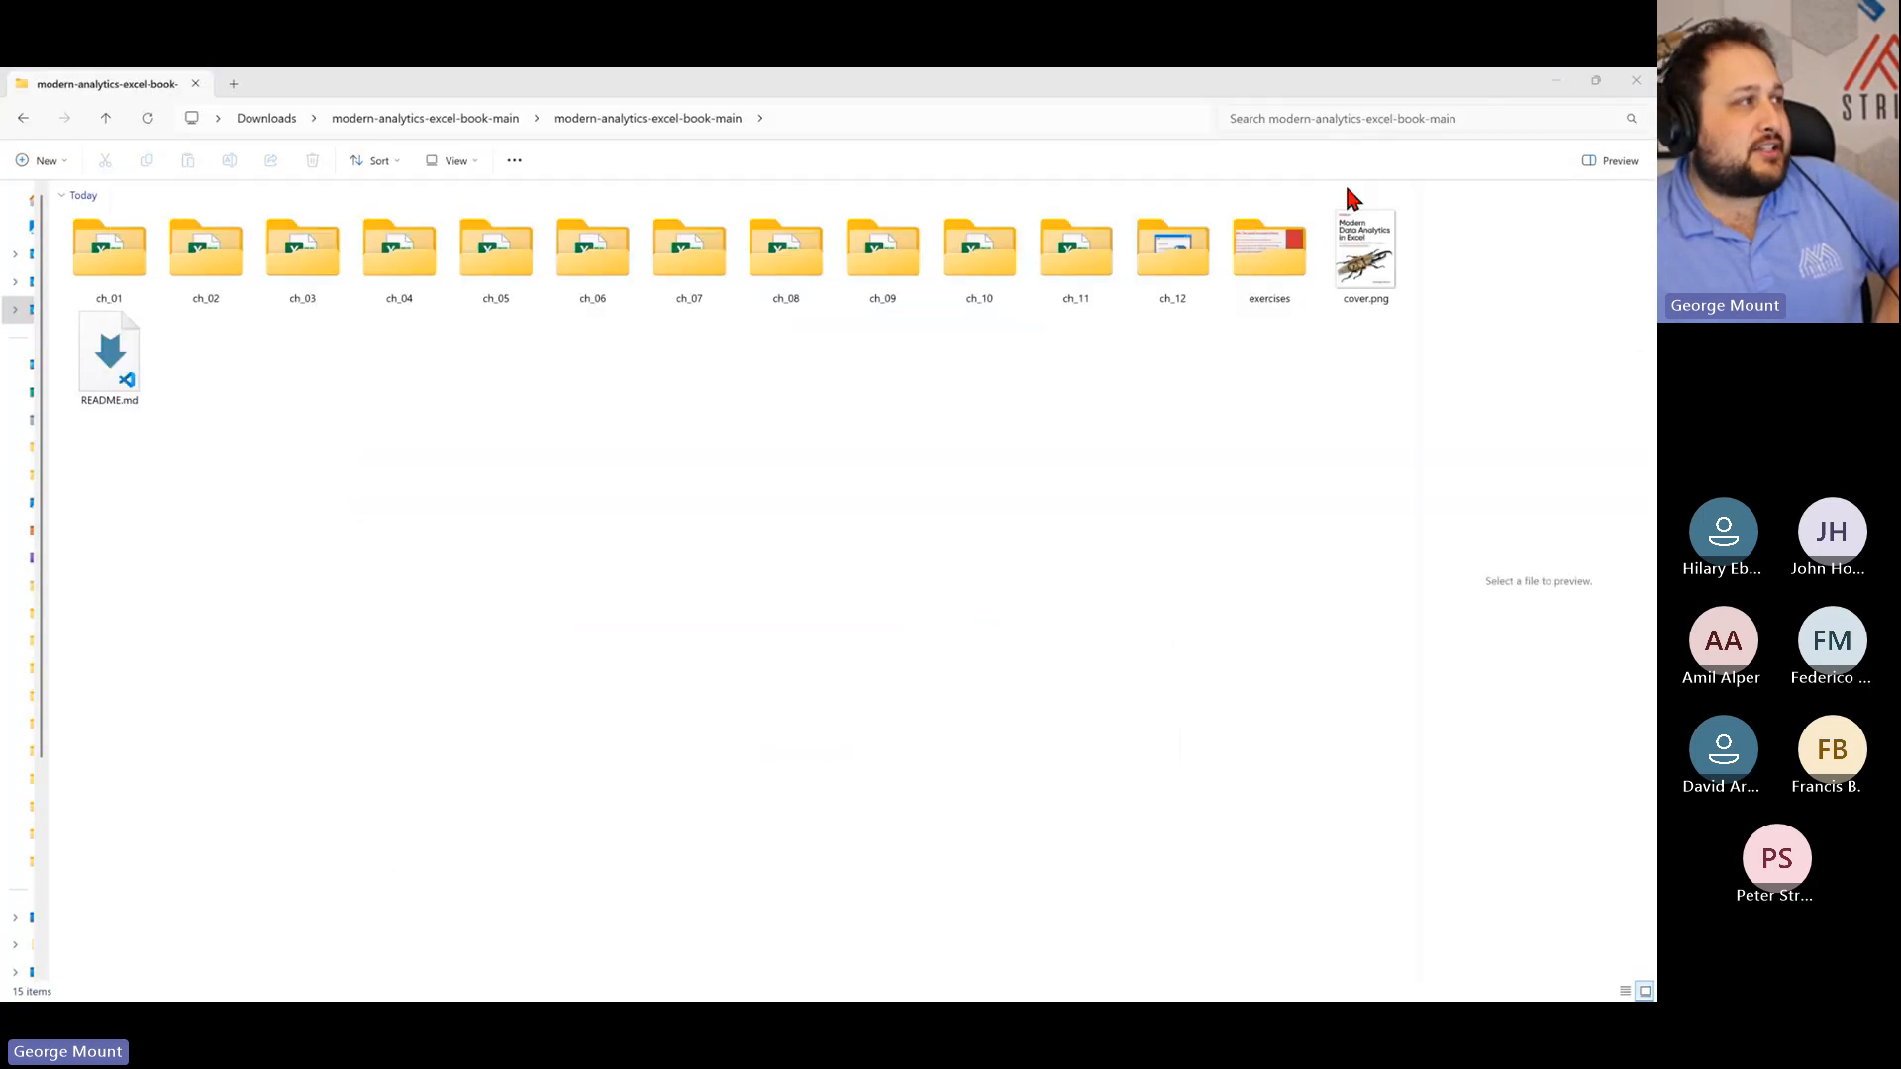
# Step: Open the workbook ch_07.xlsx from the ch_07 folder and maximize its window on the shared screen
pyautogui.click(669, 265)
pyautogui.doubleClick(669, 266)
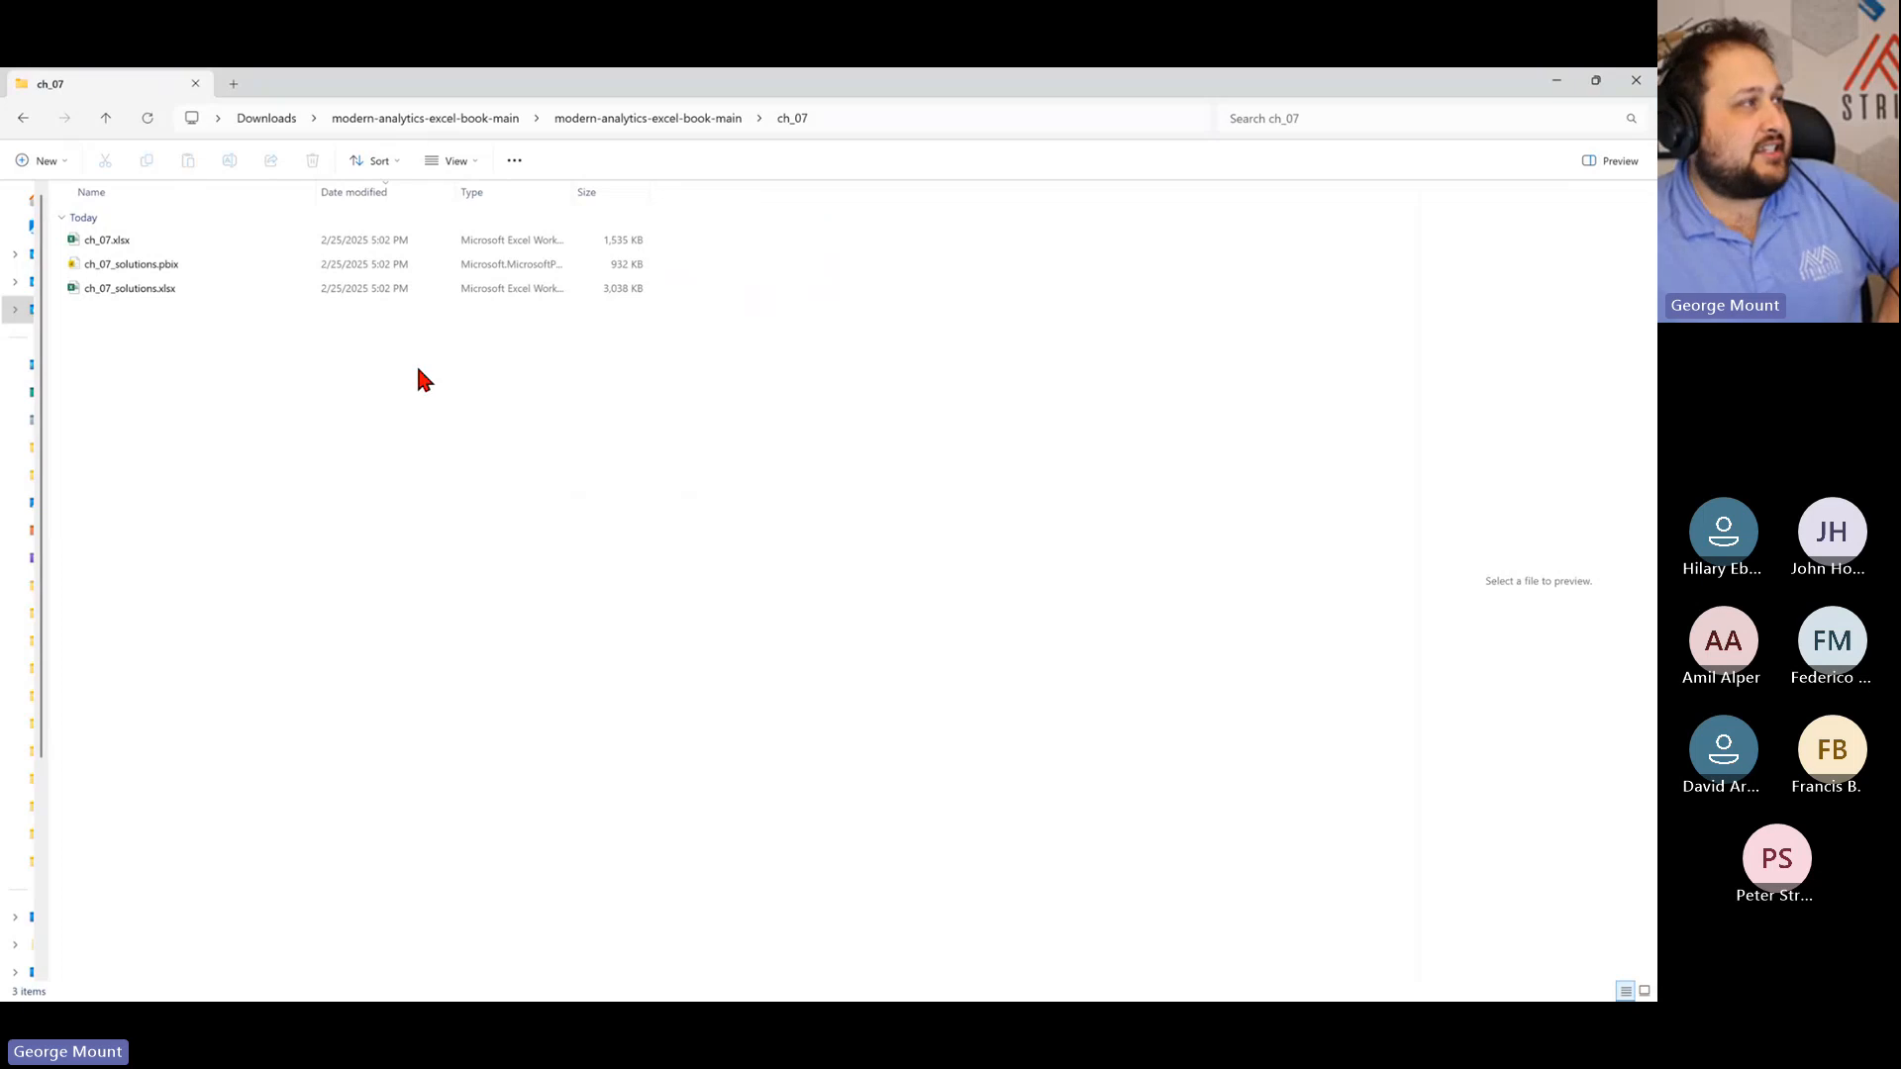
pyautogui.scroll(4, 418, 376)
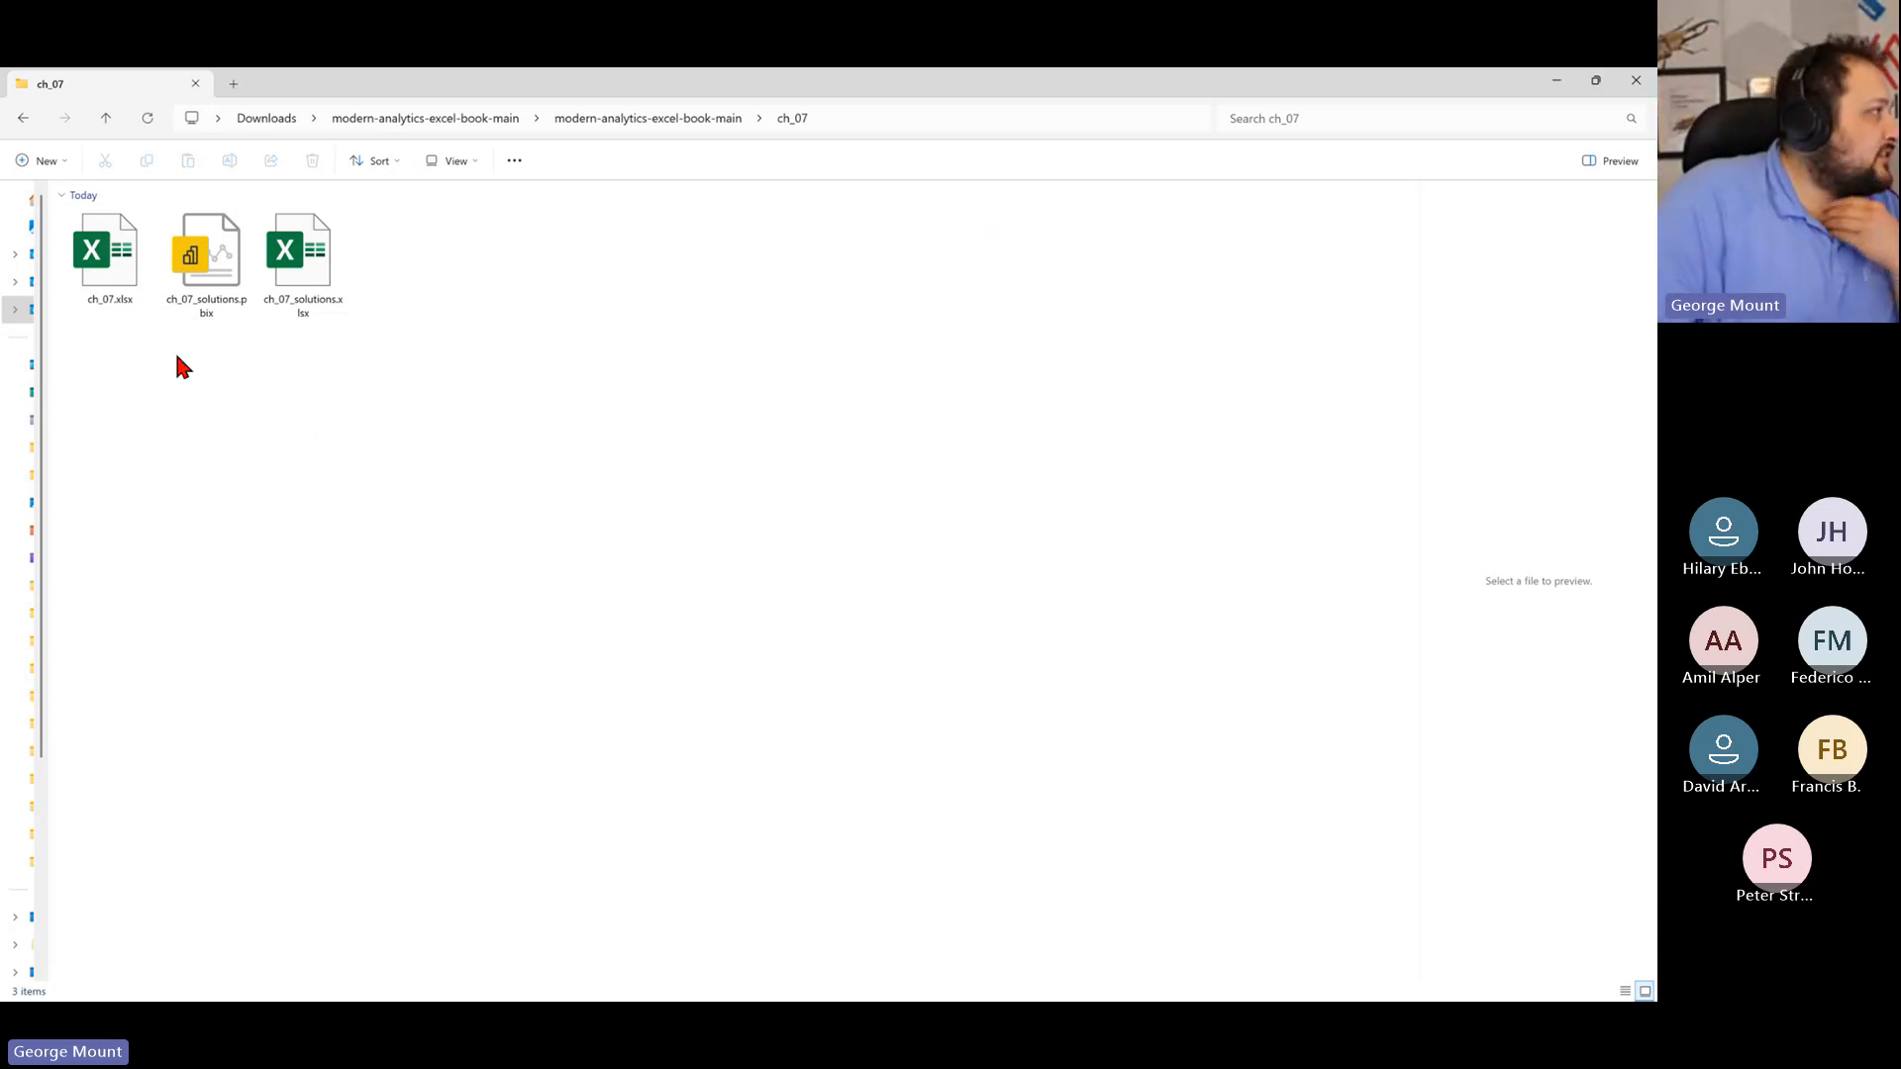
pyautogui.click(122, 275)
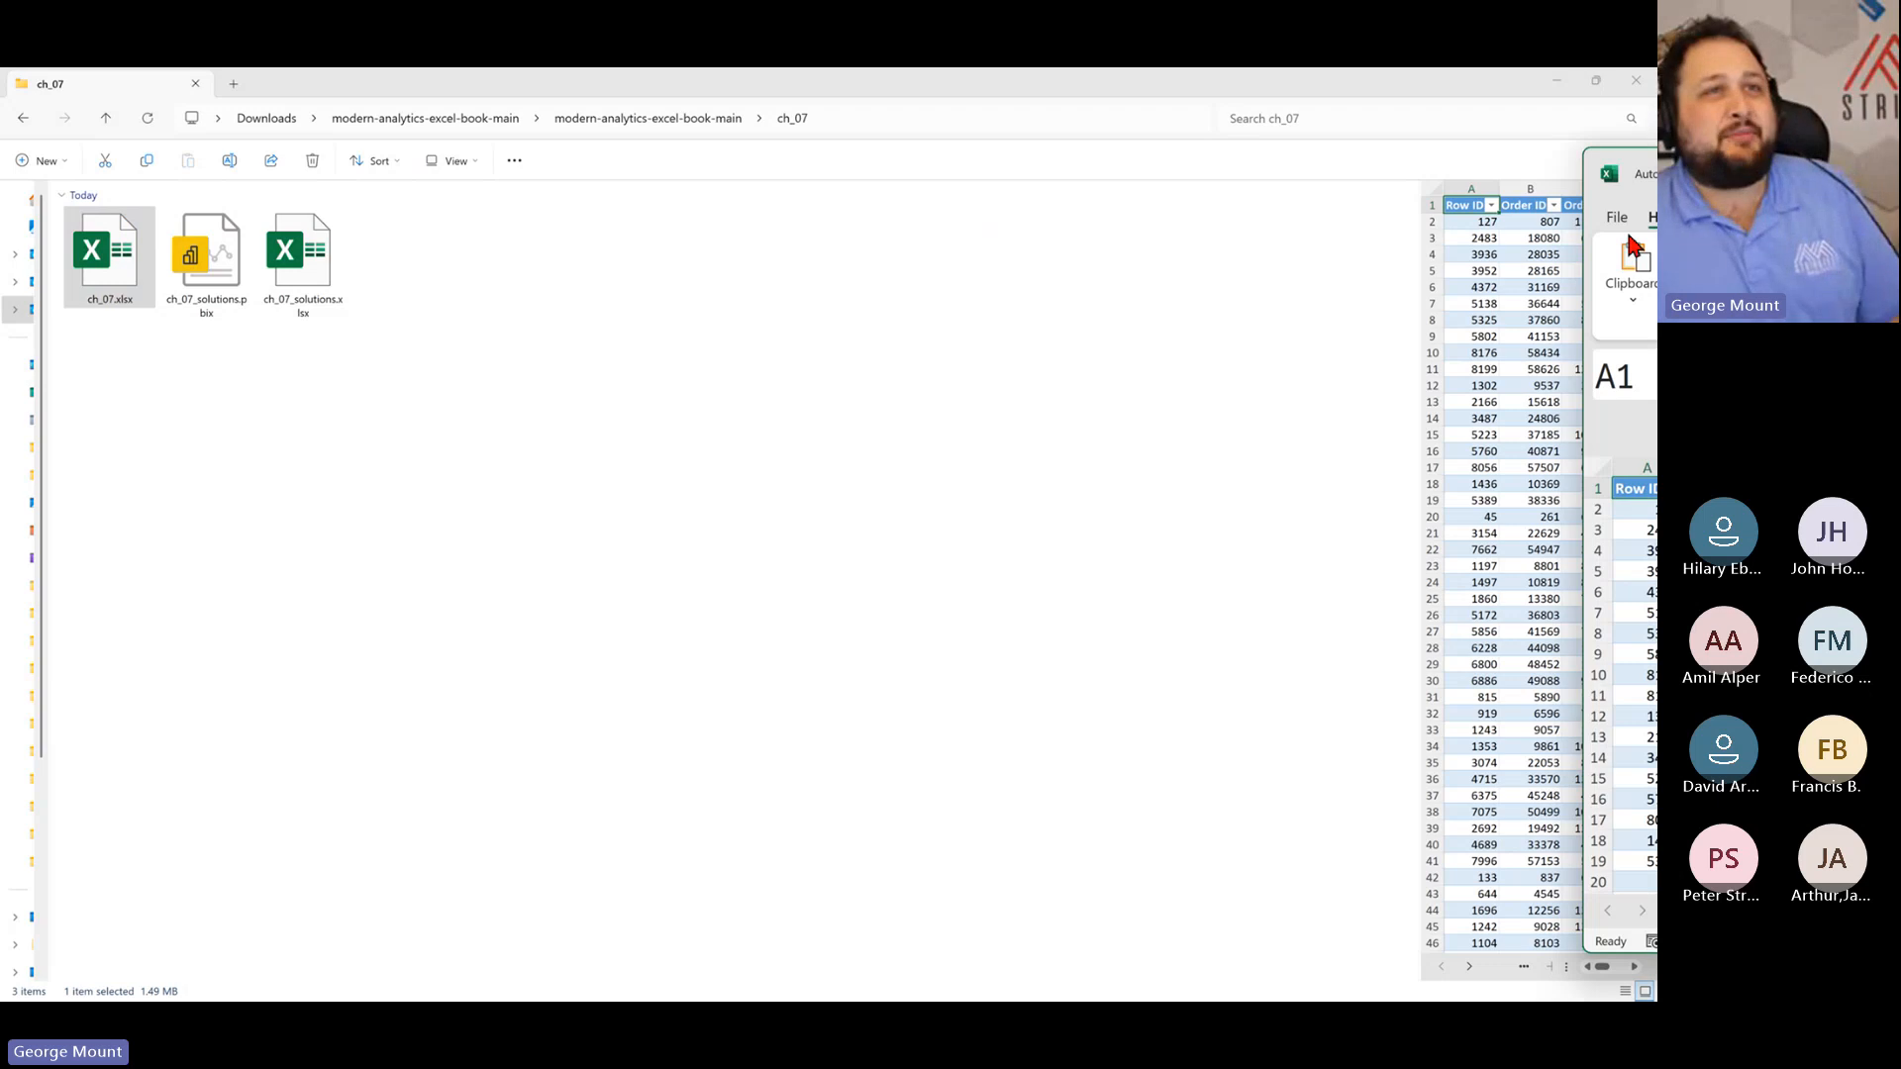
pyautogui.moveTo(1644, 174); pyautogui.dragTo(768, 69)
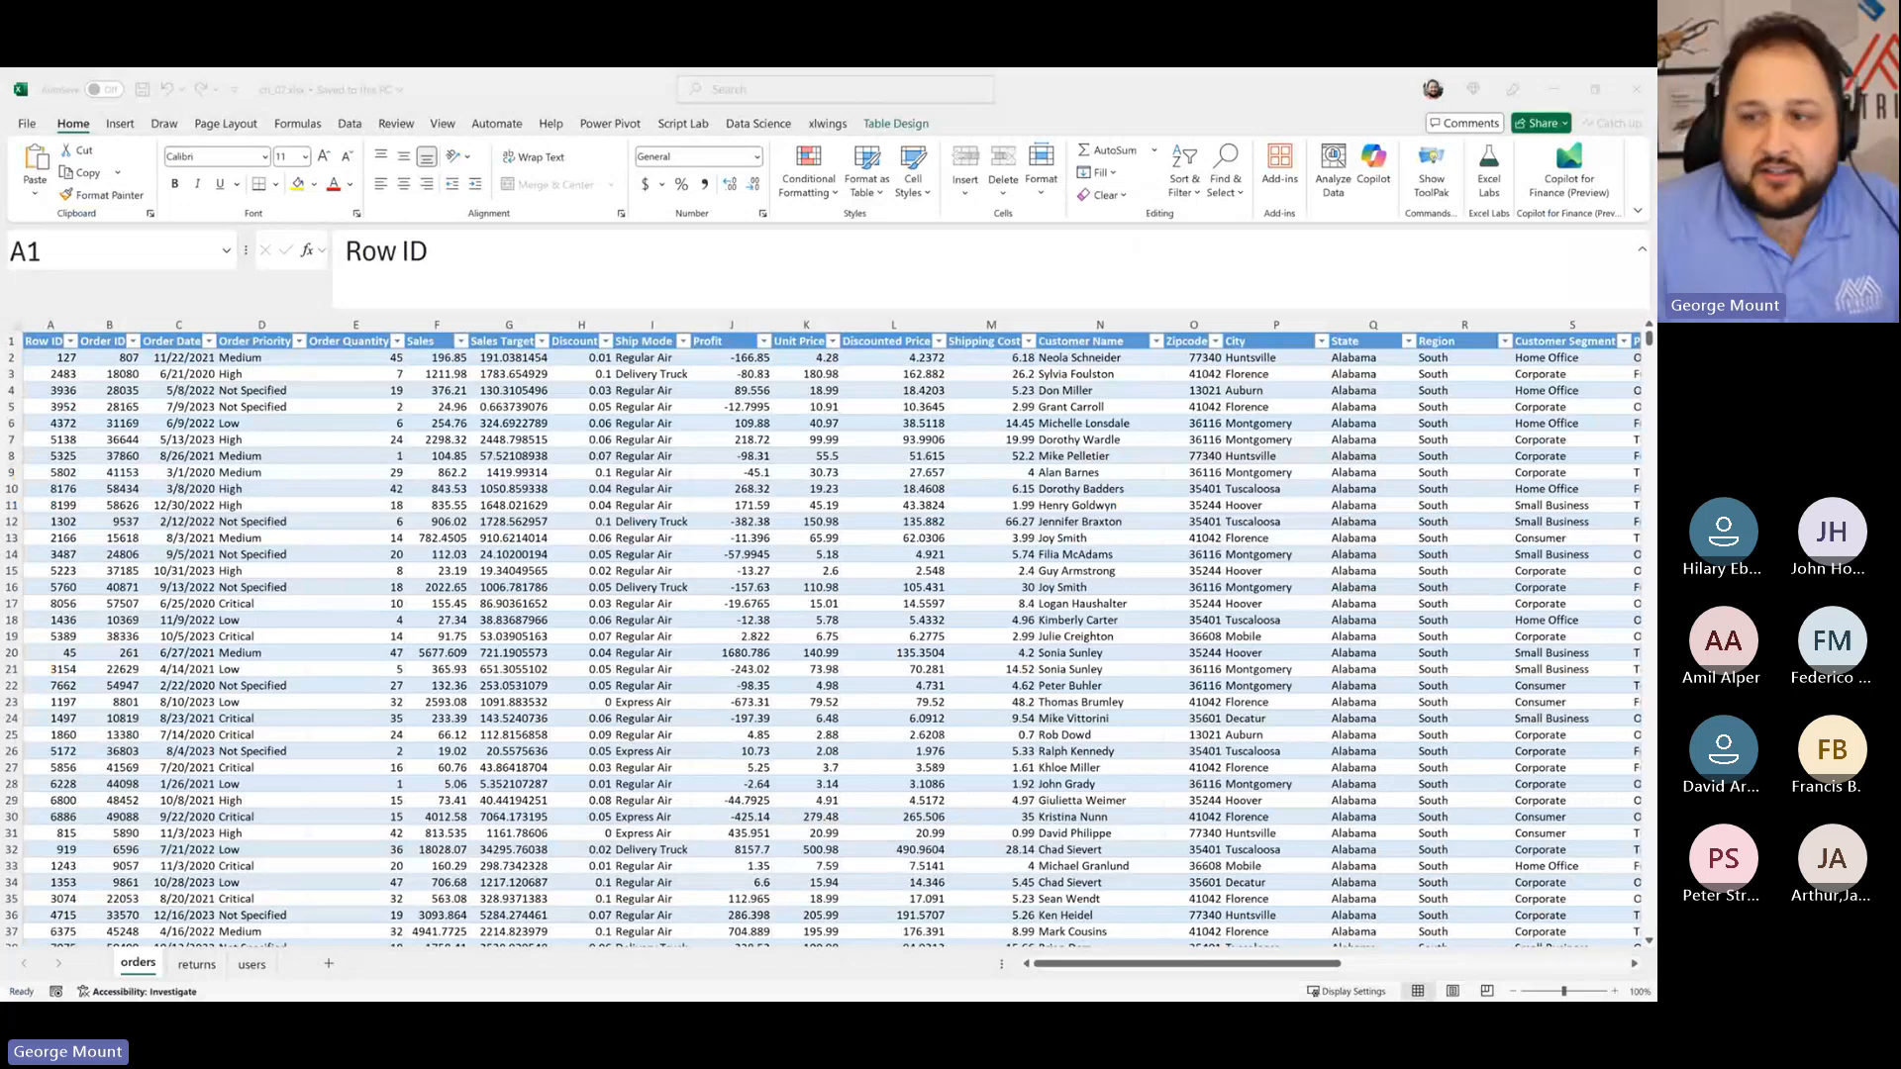
# Step: Examine the tables on the orders, returns and users sheets, ending on the orders sheet
pyautogui.click(1293, 517)
pyautogui.click(852, 417)
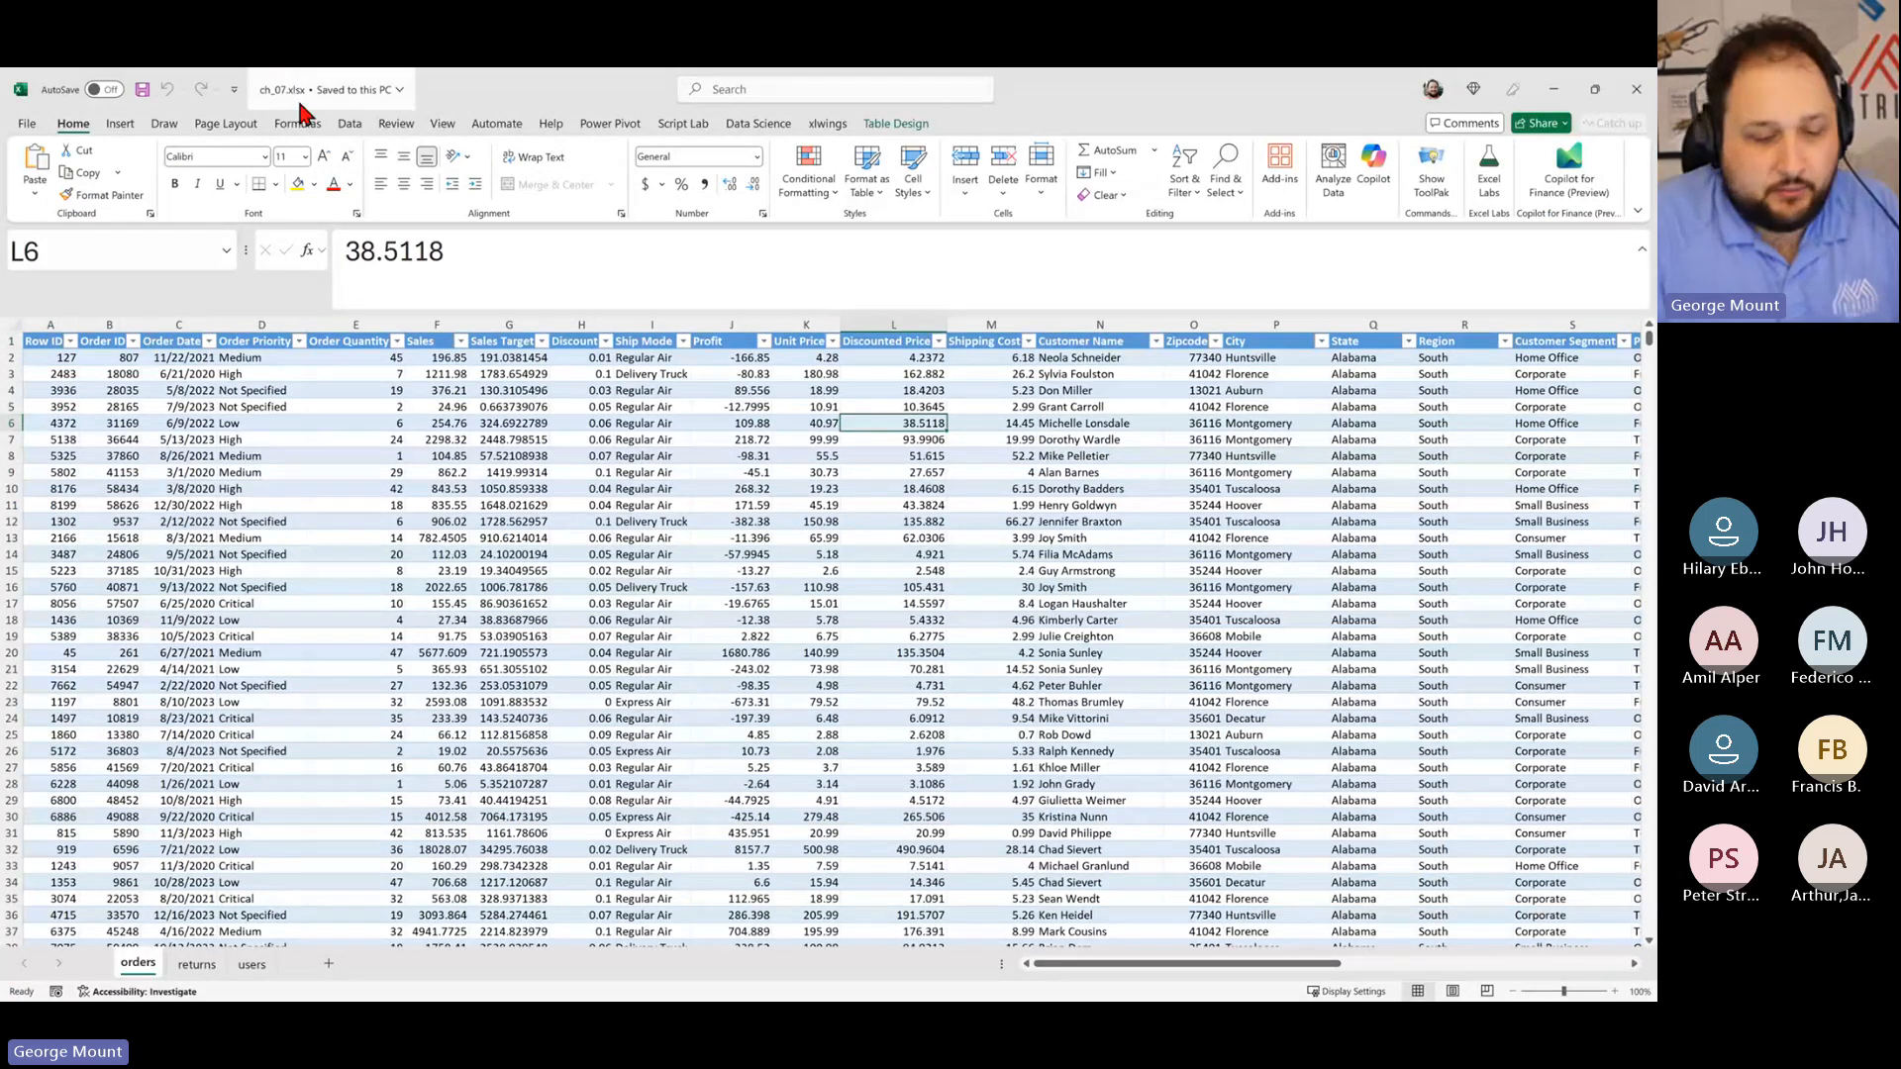
pyautogui.hotkey('ctrl', 'pagedown')
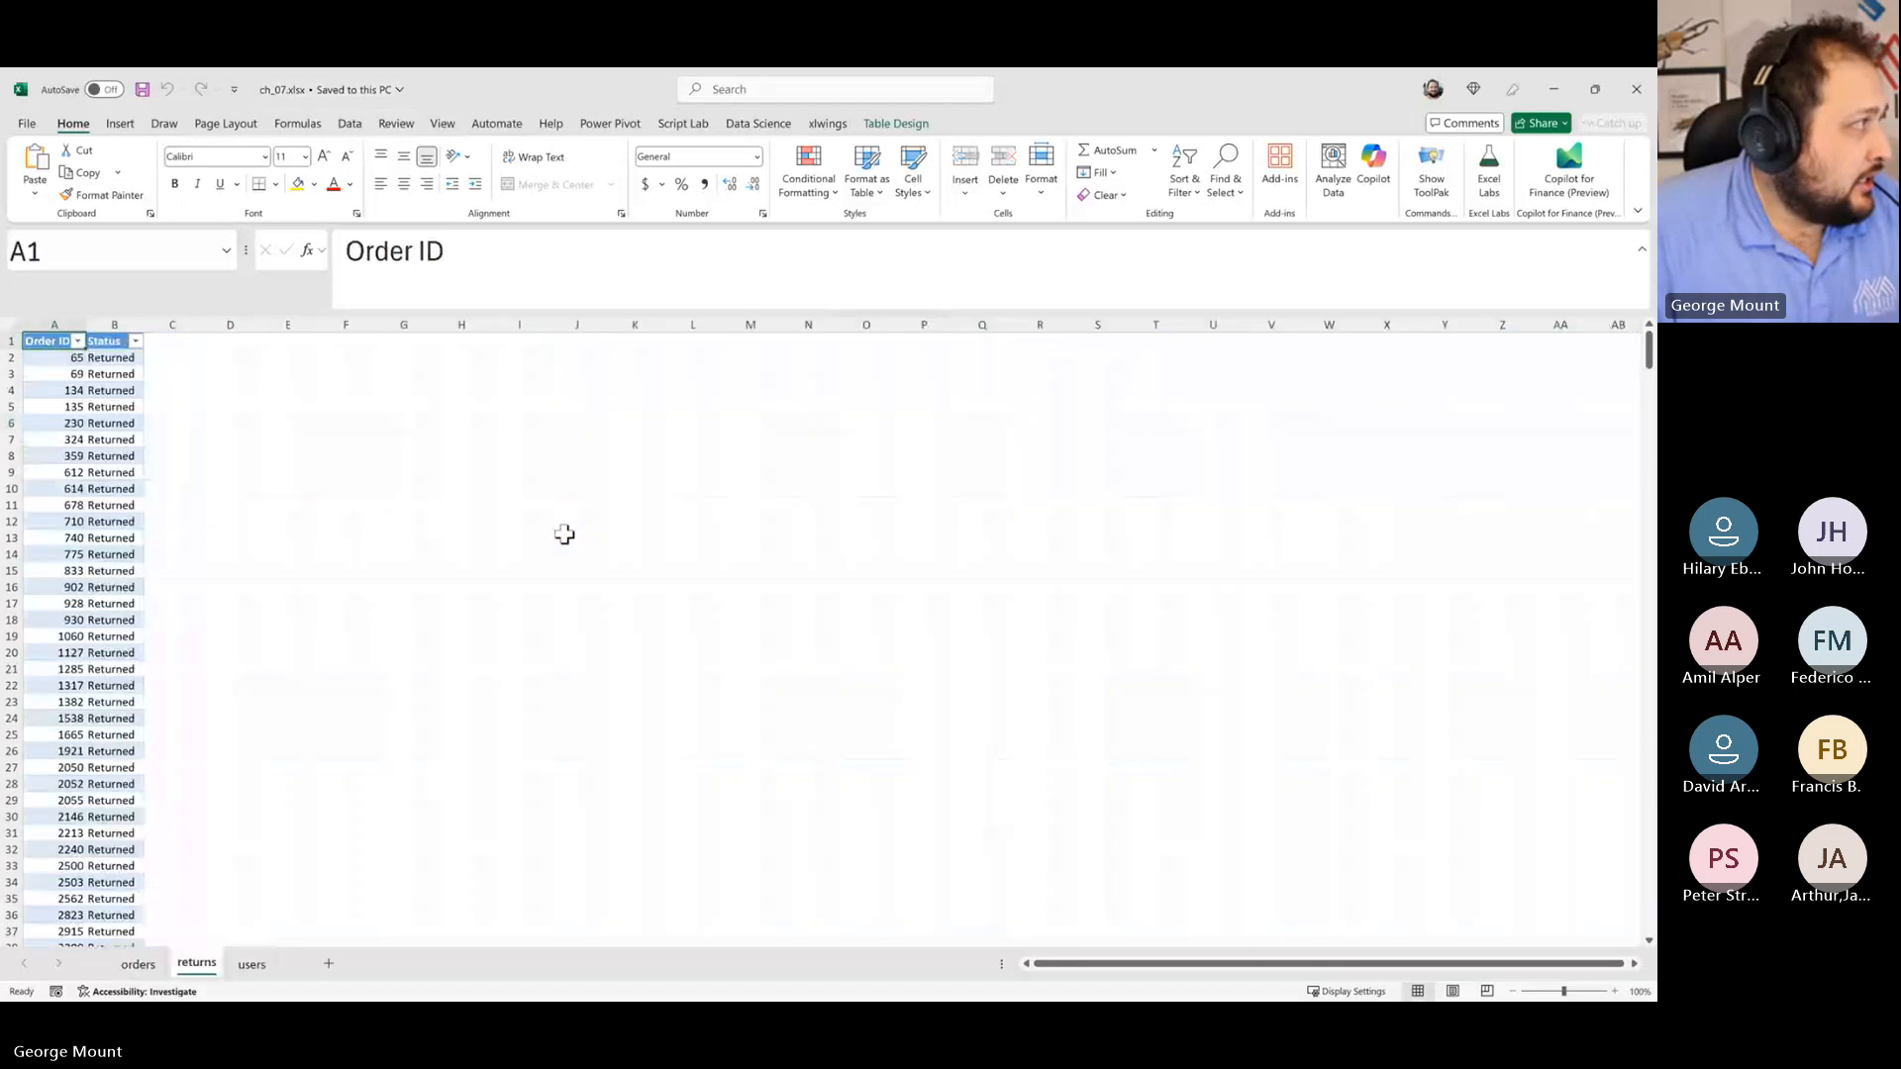
pyautogui.hotkey('ctrl', 'pageup')
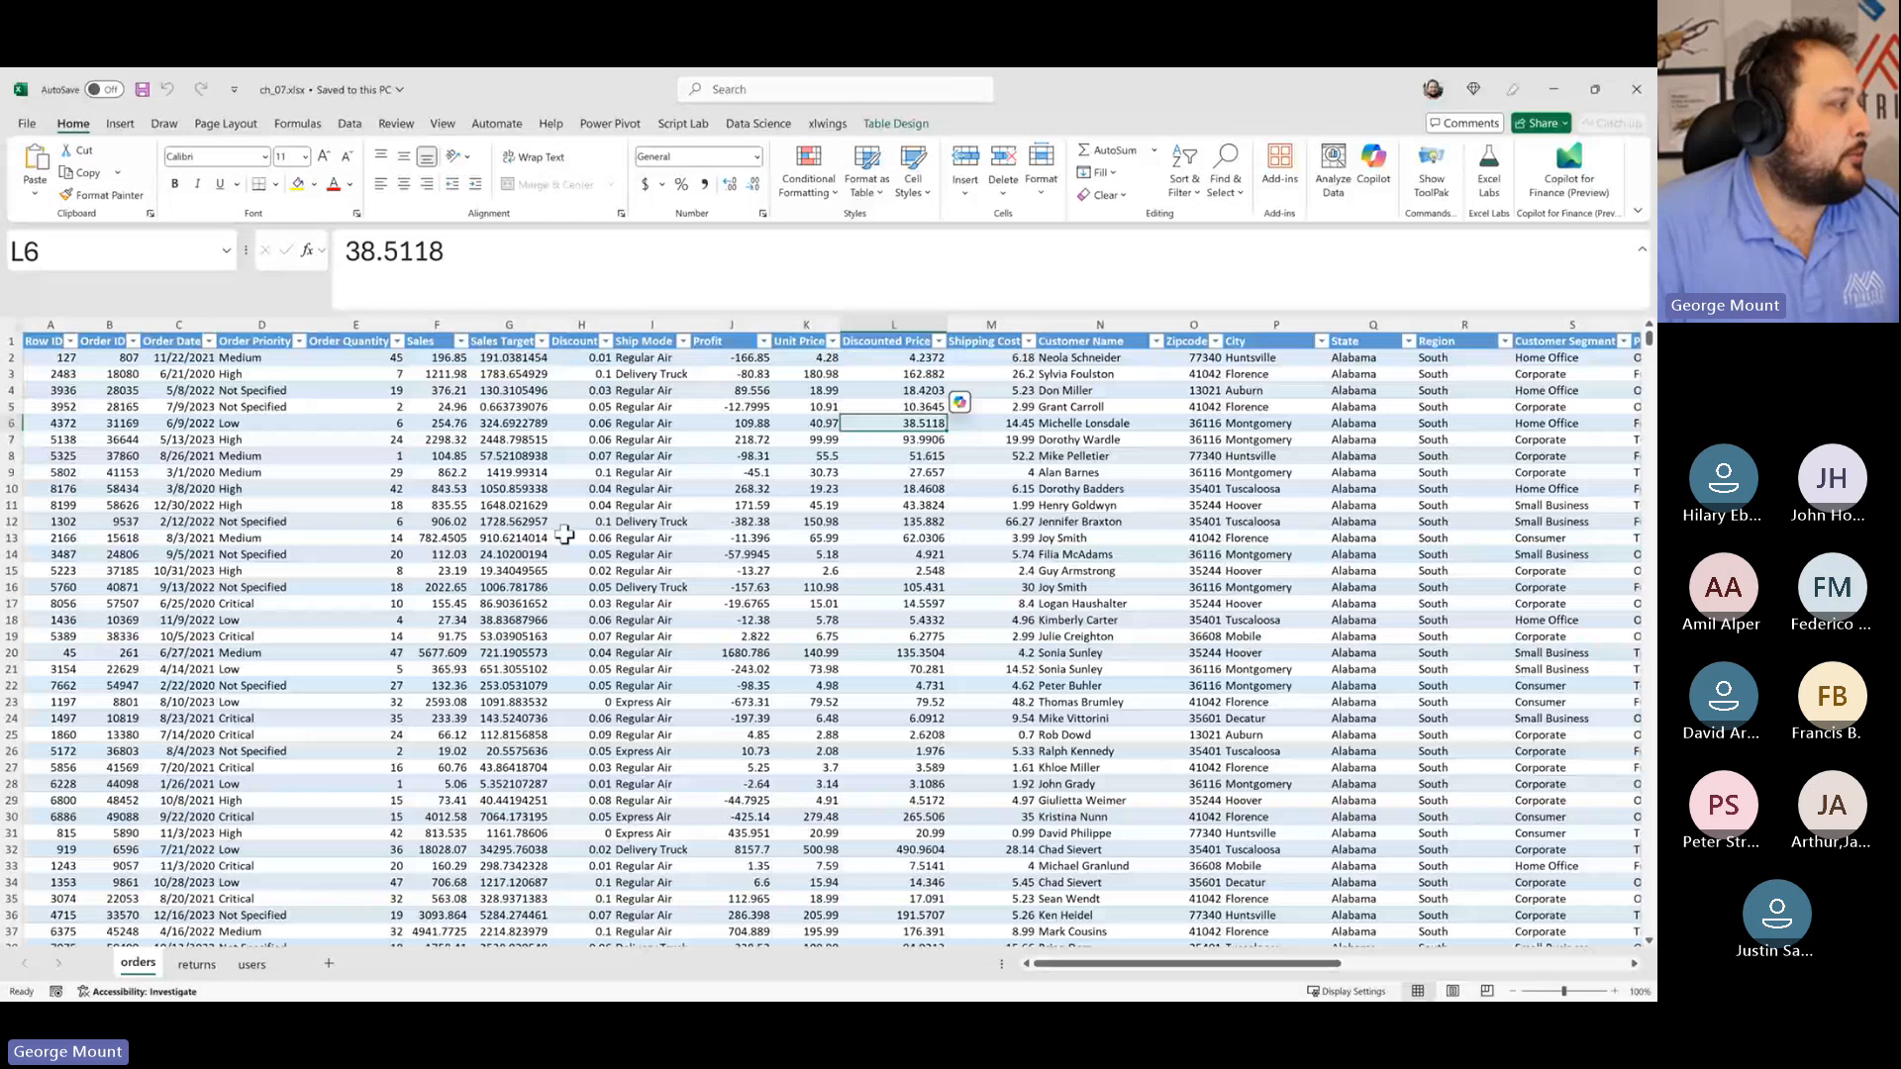
pyautogui.hotkey('ctrl', 'pagedown')
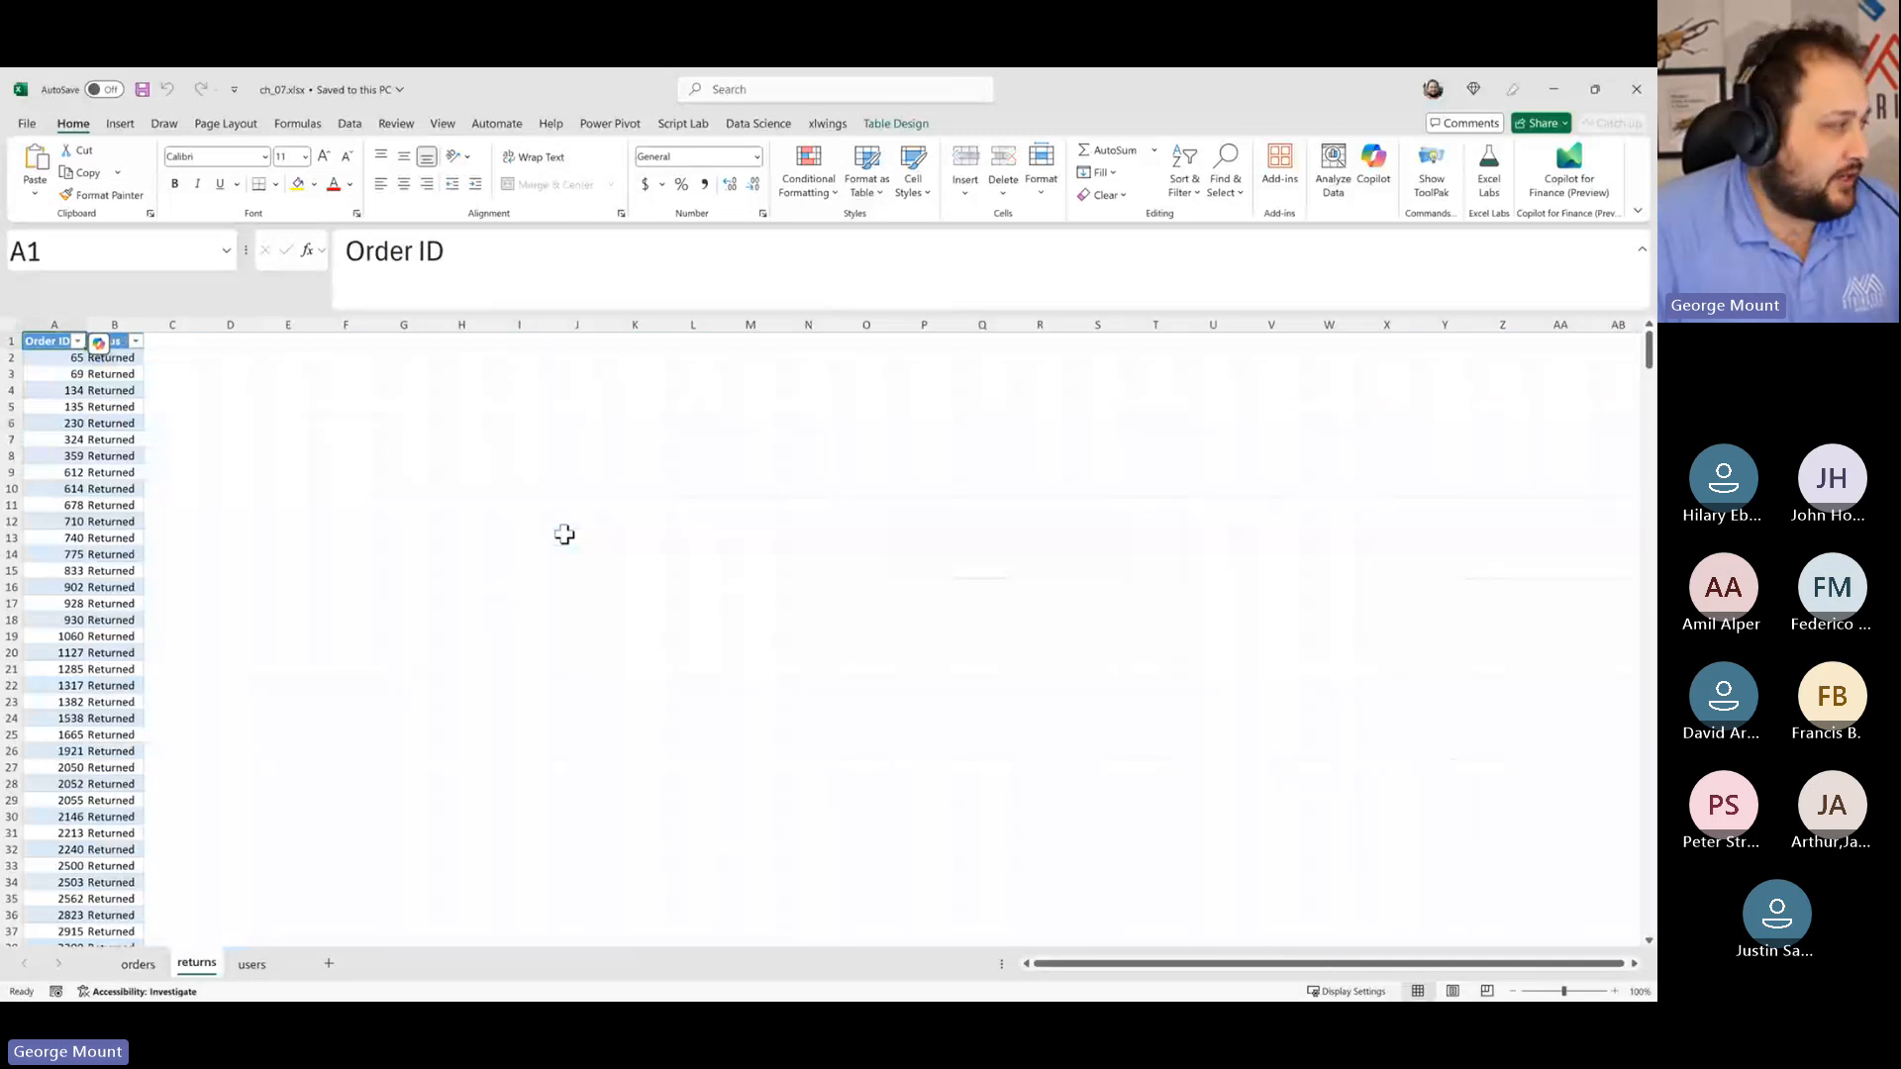
pyautogui.hotkey('ctrl', 'pagedown')
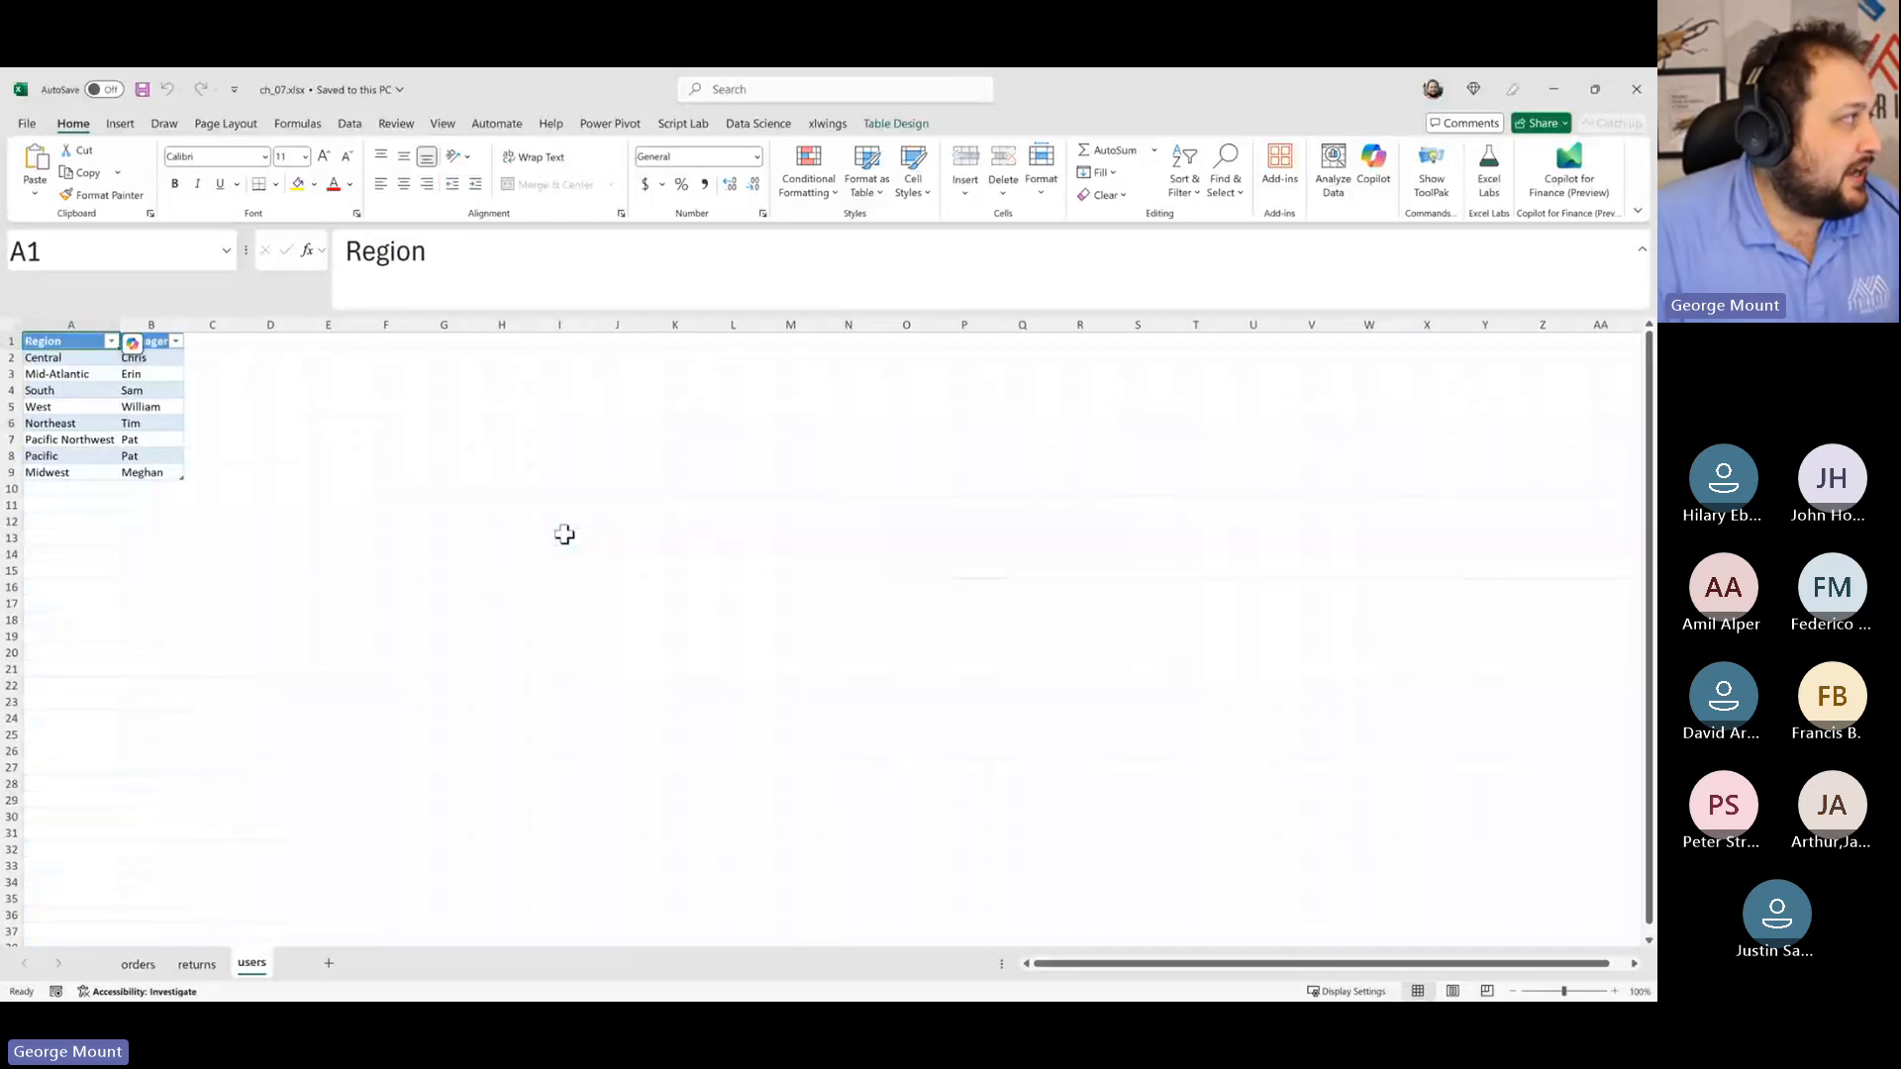
pyautogui.hotkey('ctrl', 'pageup')
pyautogui.hotkey('ctrl', 'pageup')
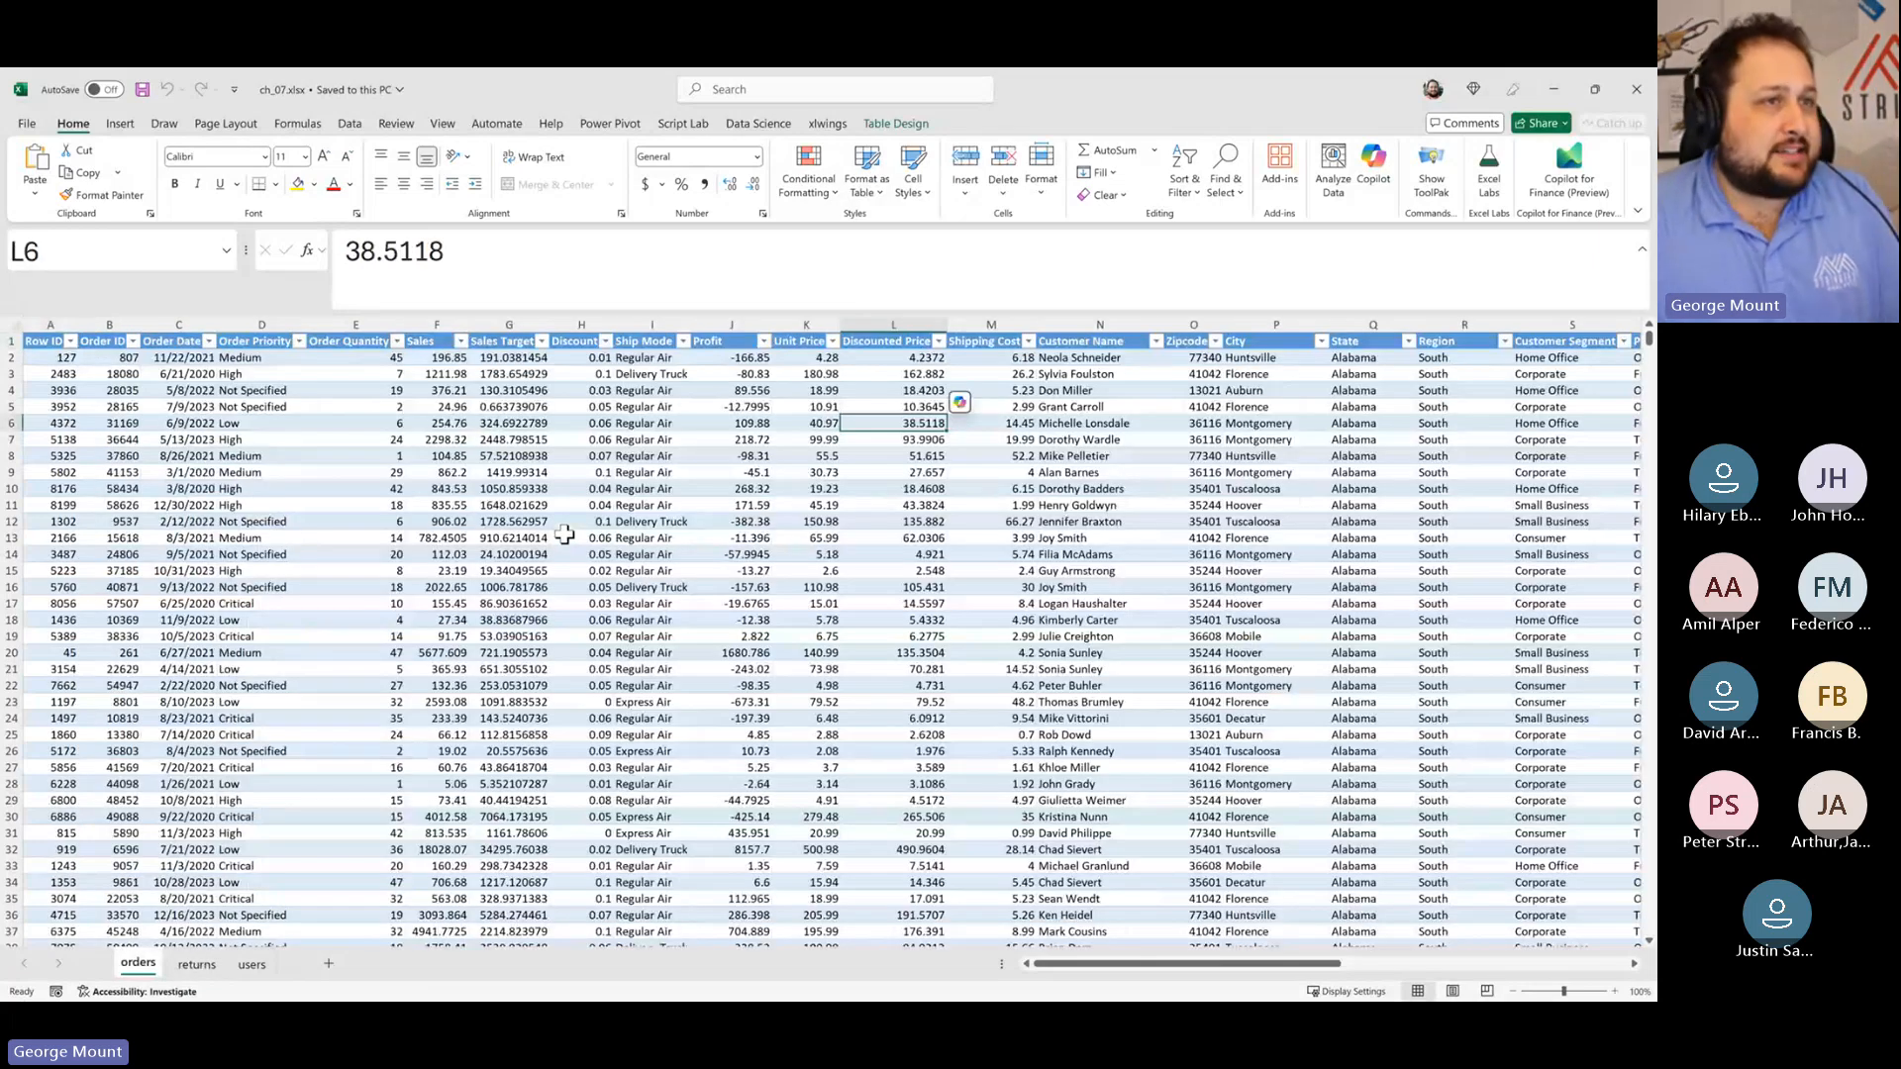
# Step: Examine the orders table's columns across to Ship Date and return to cell A1
pyautogui.keyDown('ctrl'); pyautogui.scroll(-3, 564, 535); pyautogui.keyUp('ctrl')
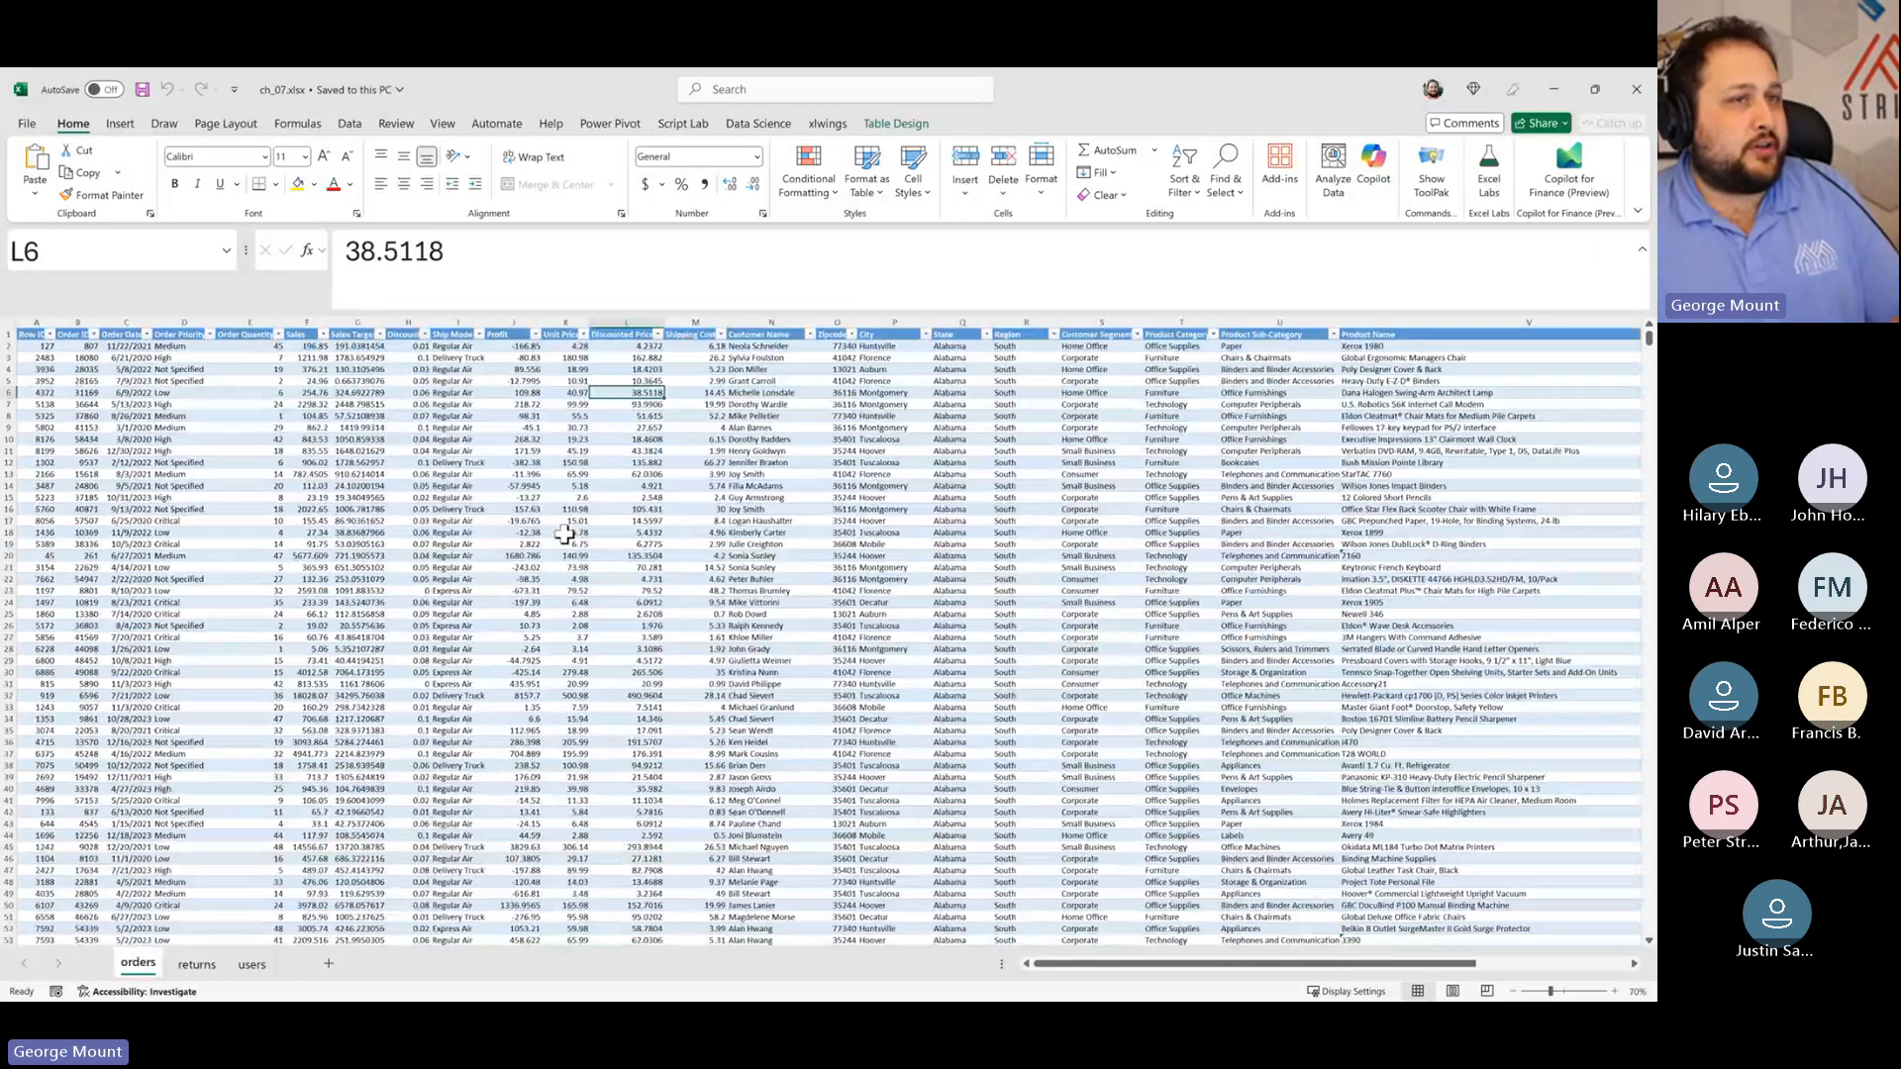
pyautogui.scroll(-1, 564, 535)
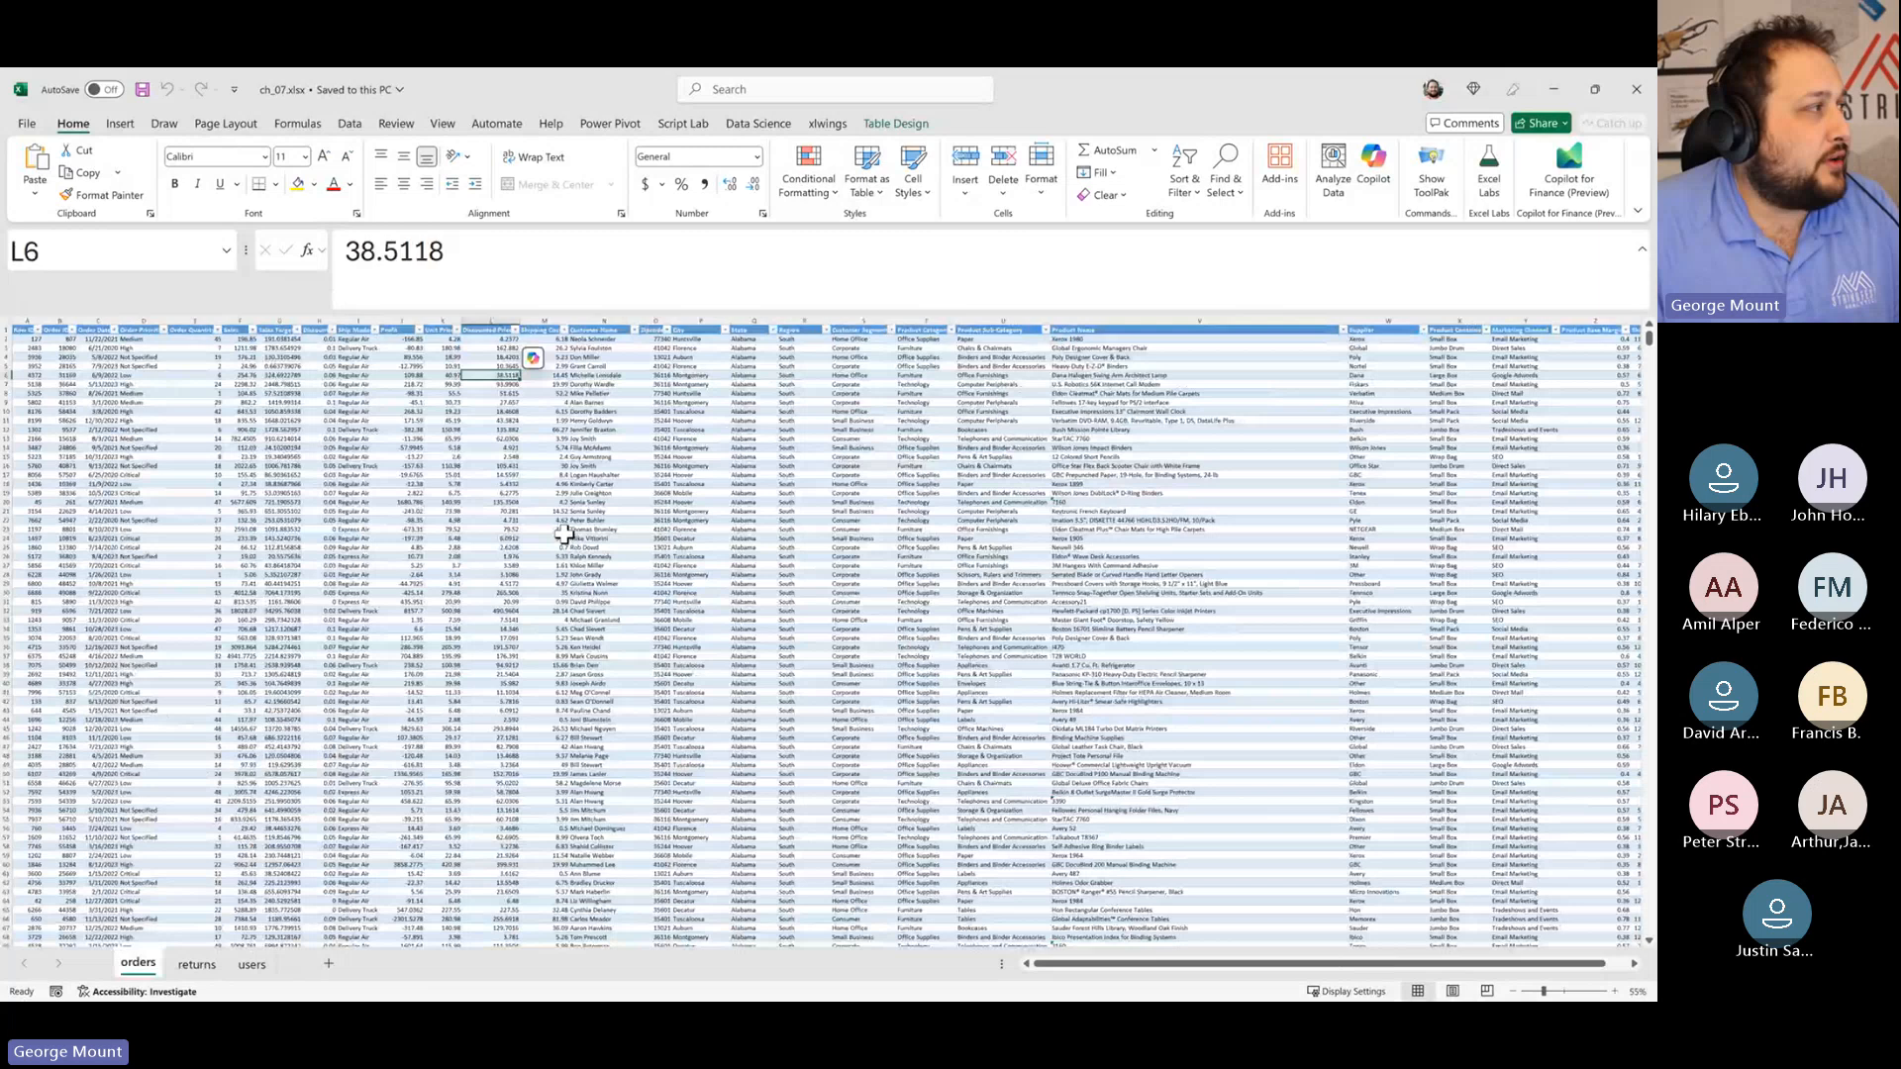
pyautogui.keyDown('ctrl'); pyautogui.scroll(2, 565, 535); pyautogui.keyUp('ctrl')
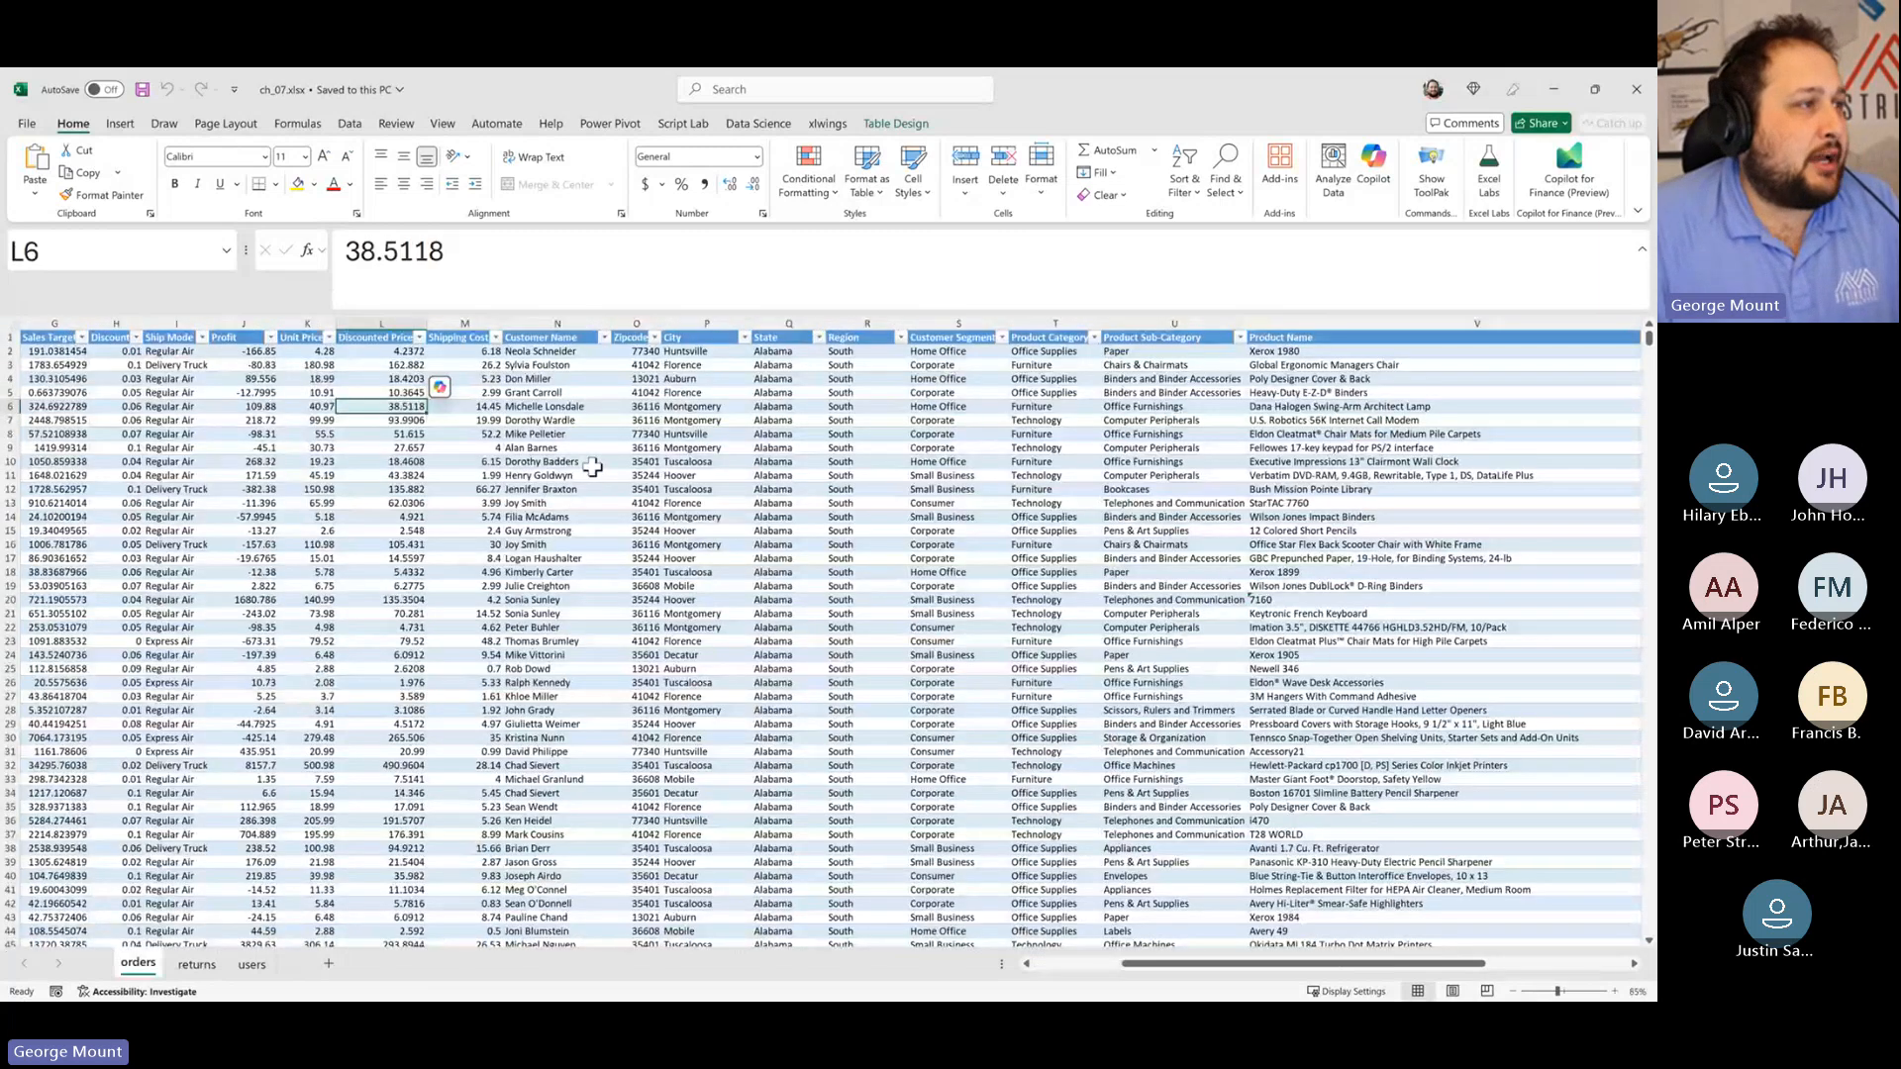
pyautogui.moveTo(465, 462); pyautogui.dragTo(1455, 630)
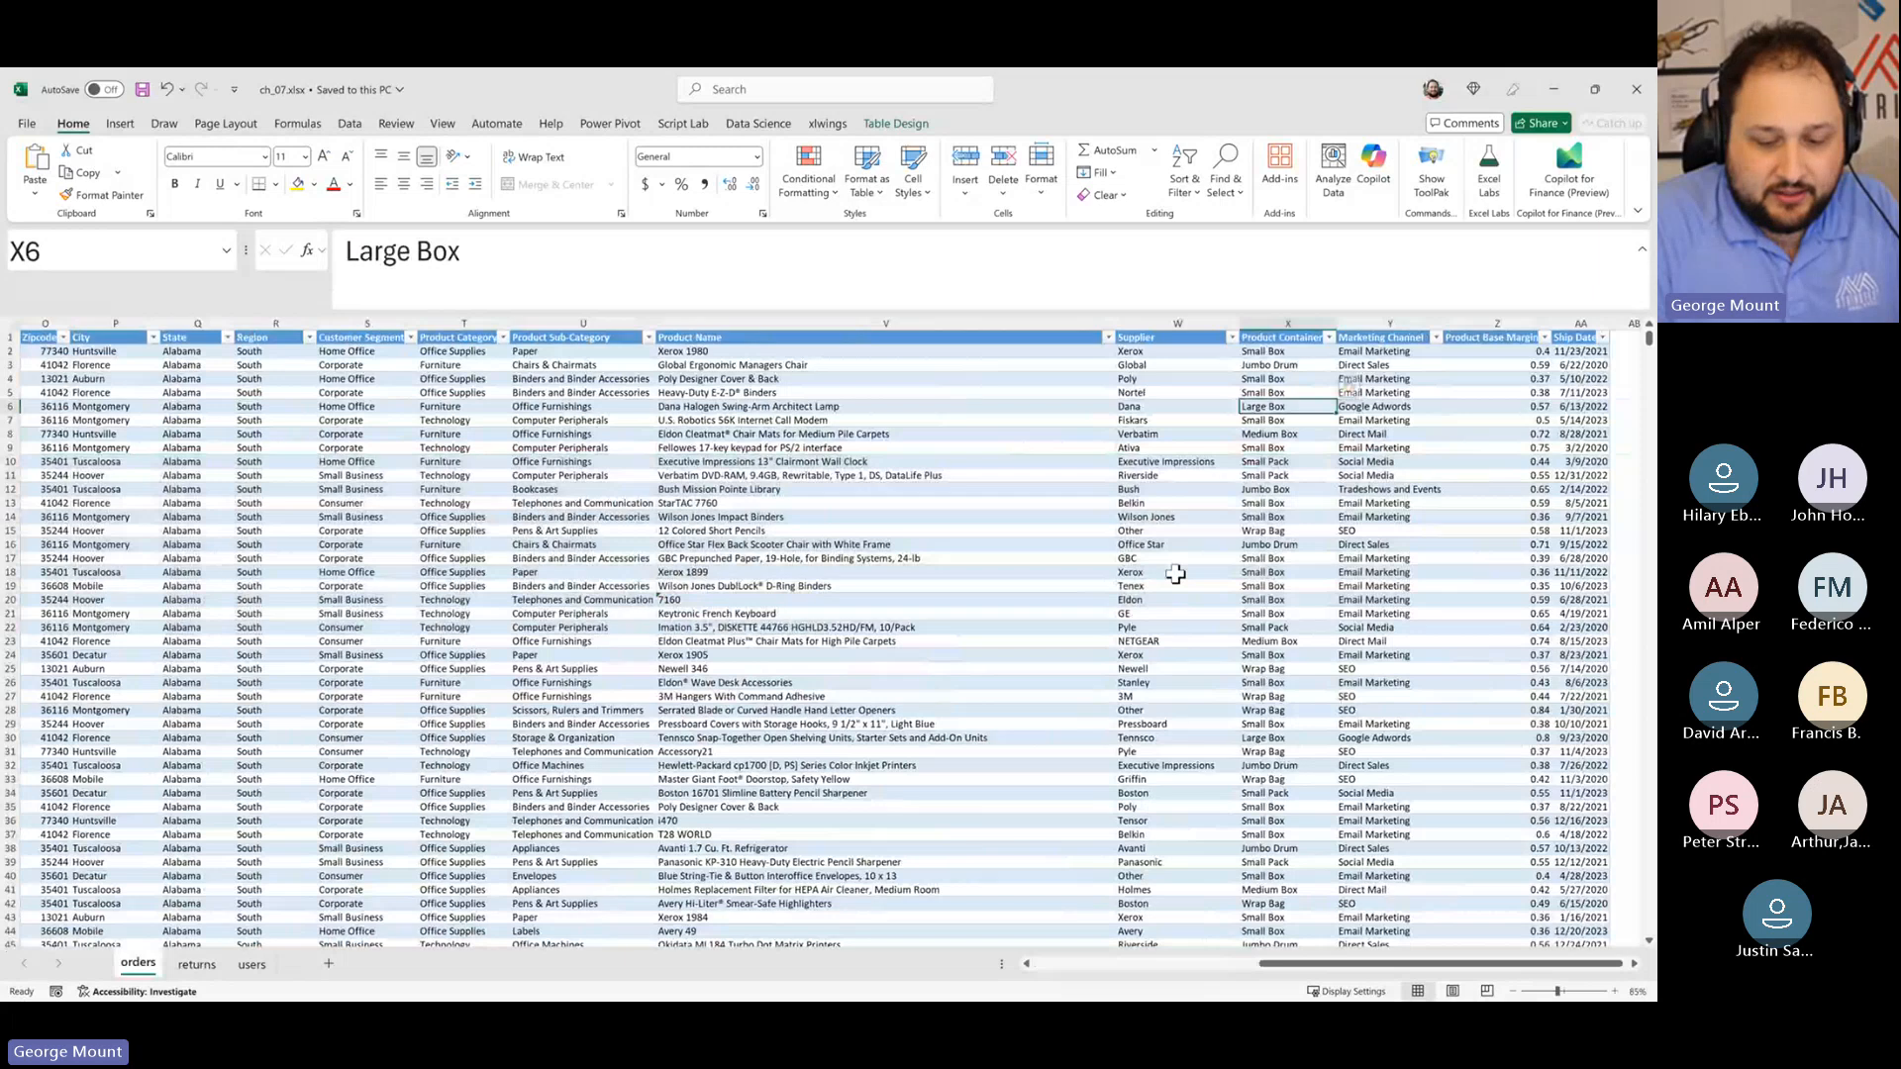
pyautogui.hotkey('ctrl', 'Home')
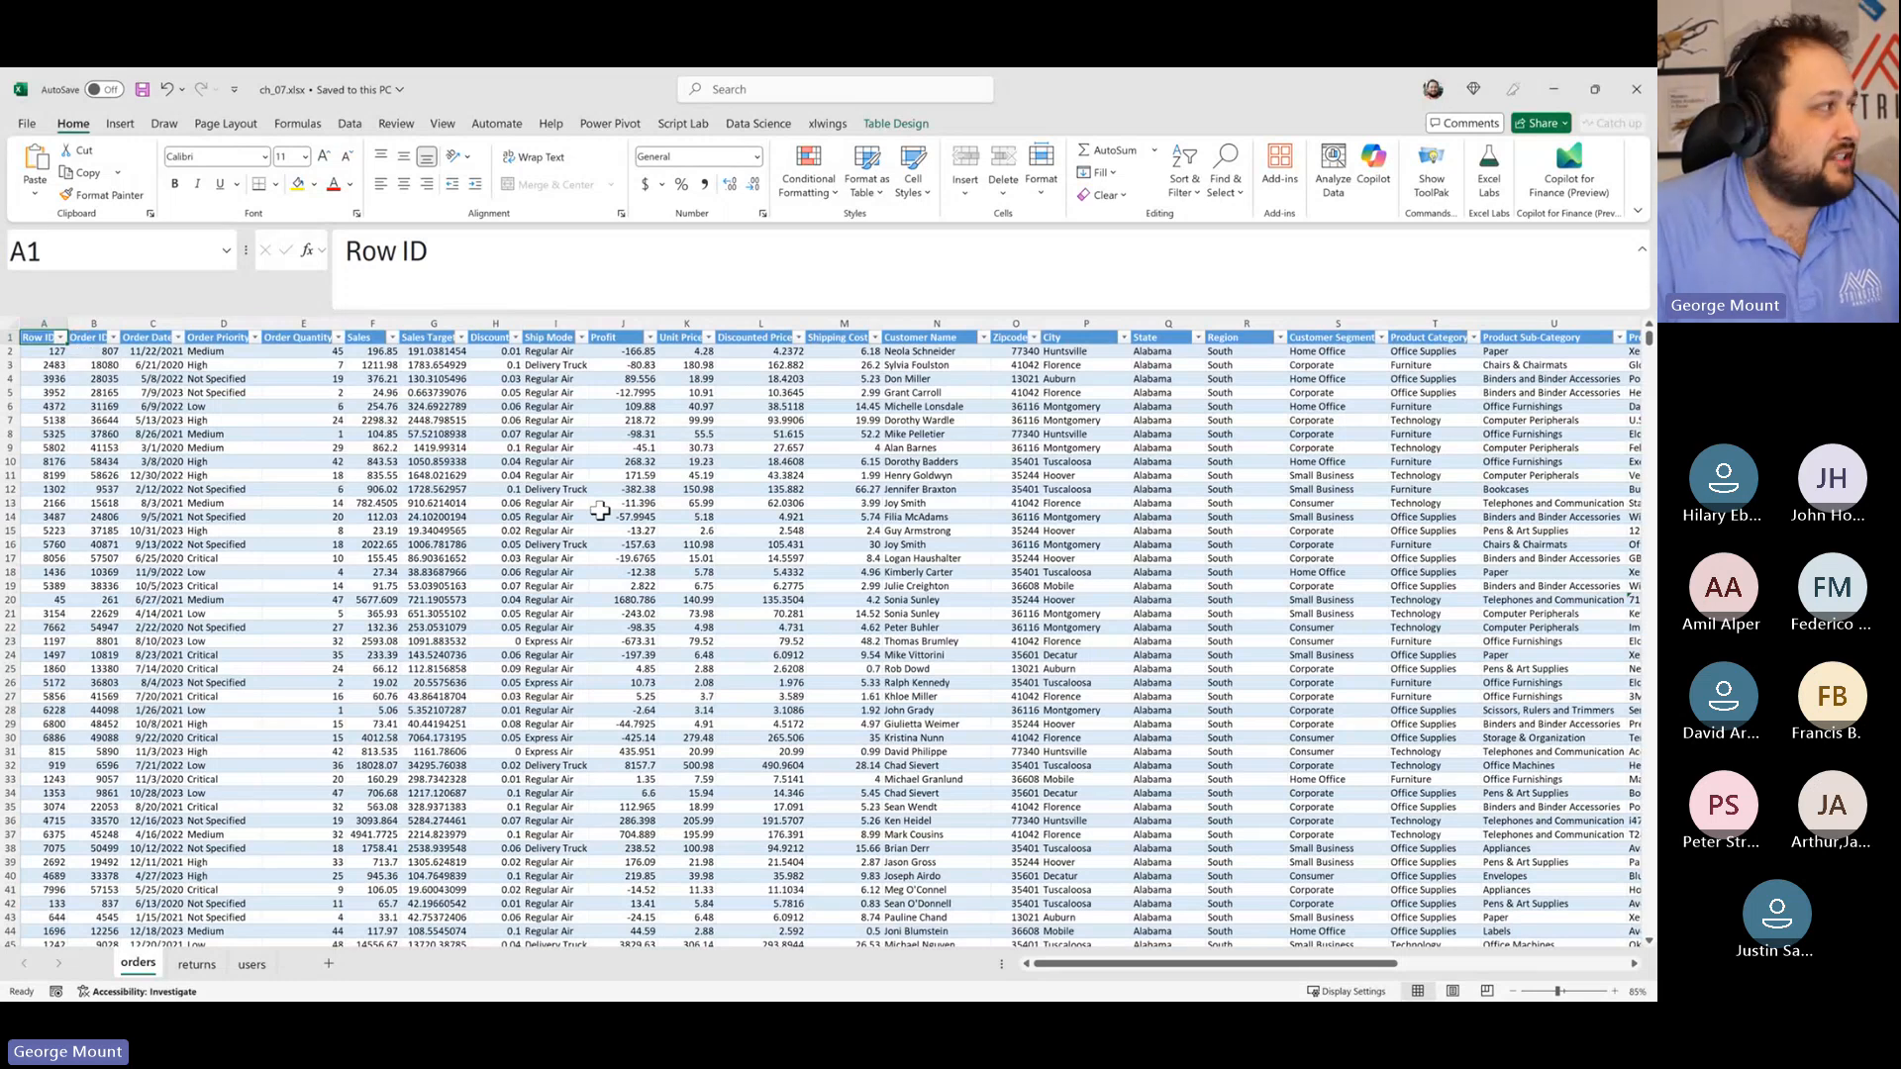
# Step: Compare the Order ID and Region fields across the orders, returns and users sheets
pyautogui.hotkey('ctrl', 'pagedown')
pyautogui.hotkey('ctrl', 'pagedown')
pyautogui.hotkey('ctrl', 'pageup')
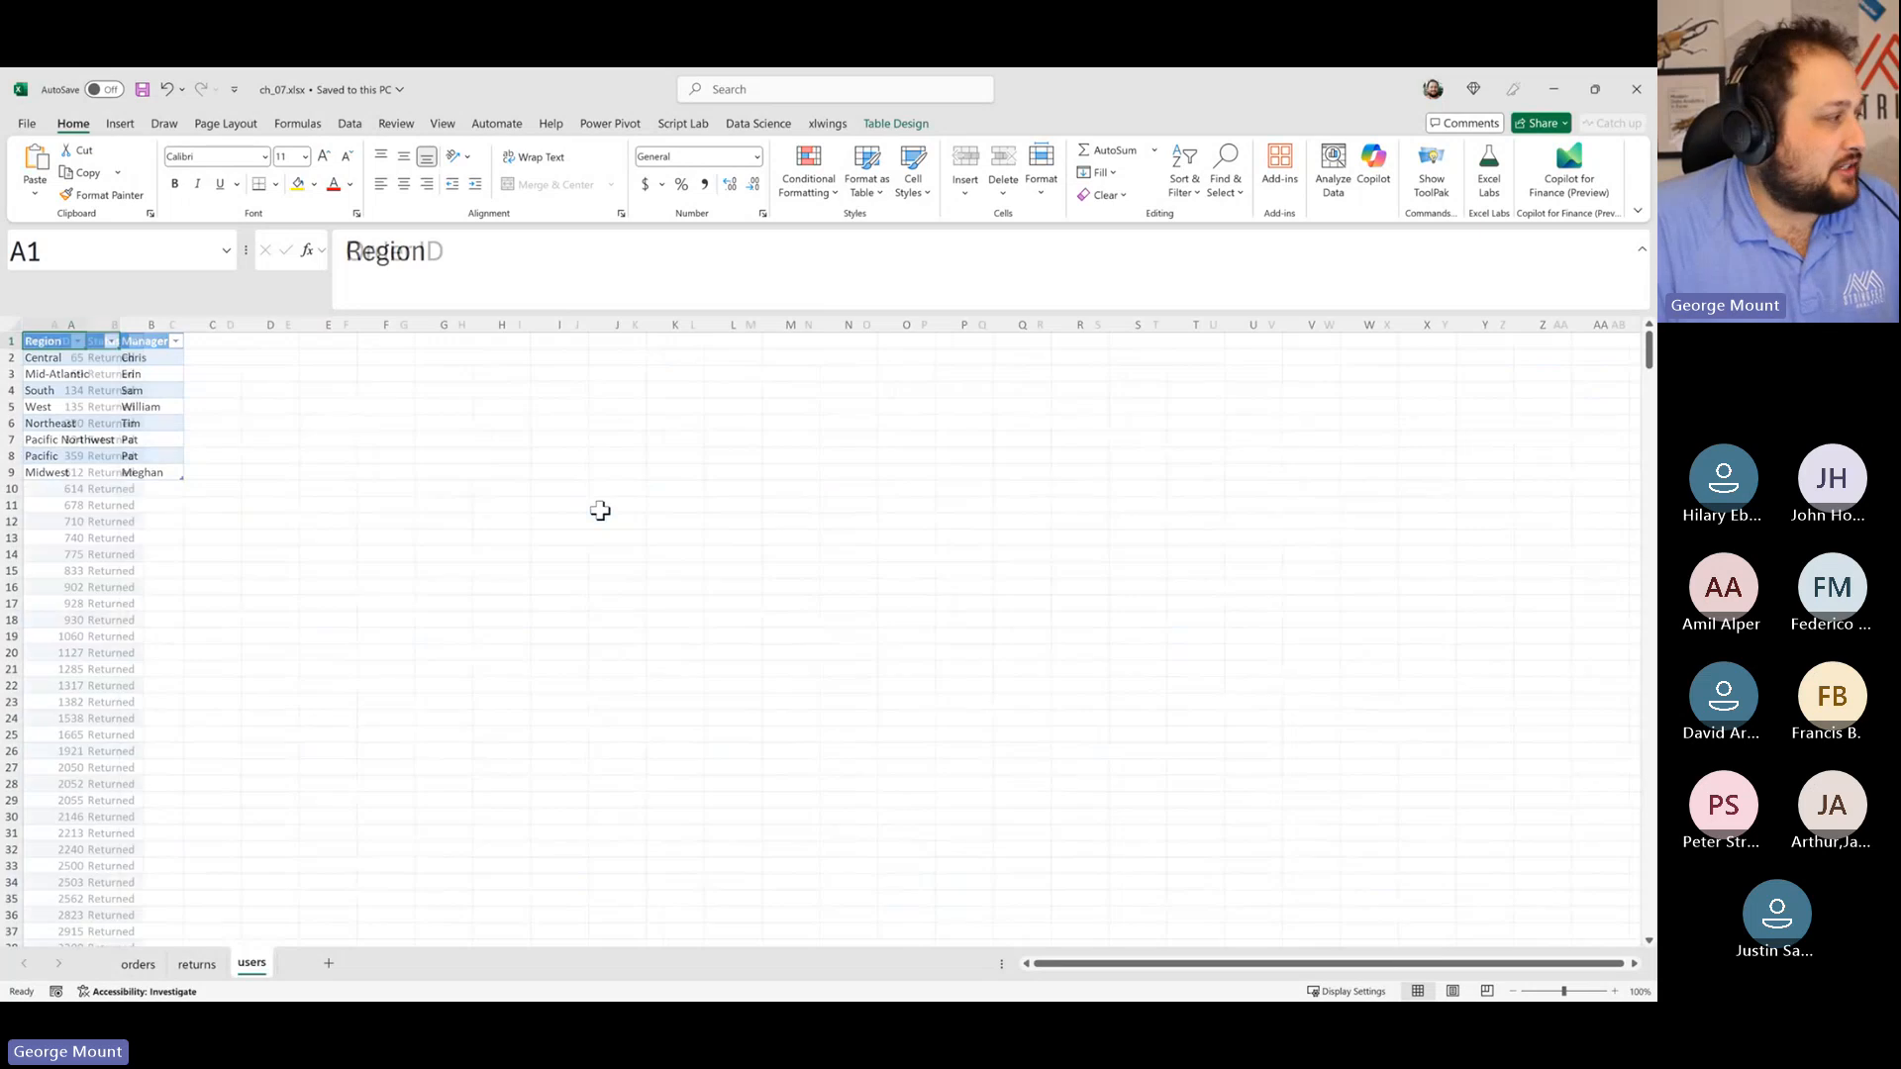
pyautogui.hotkey('ctrl', 'pageup')
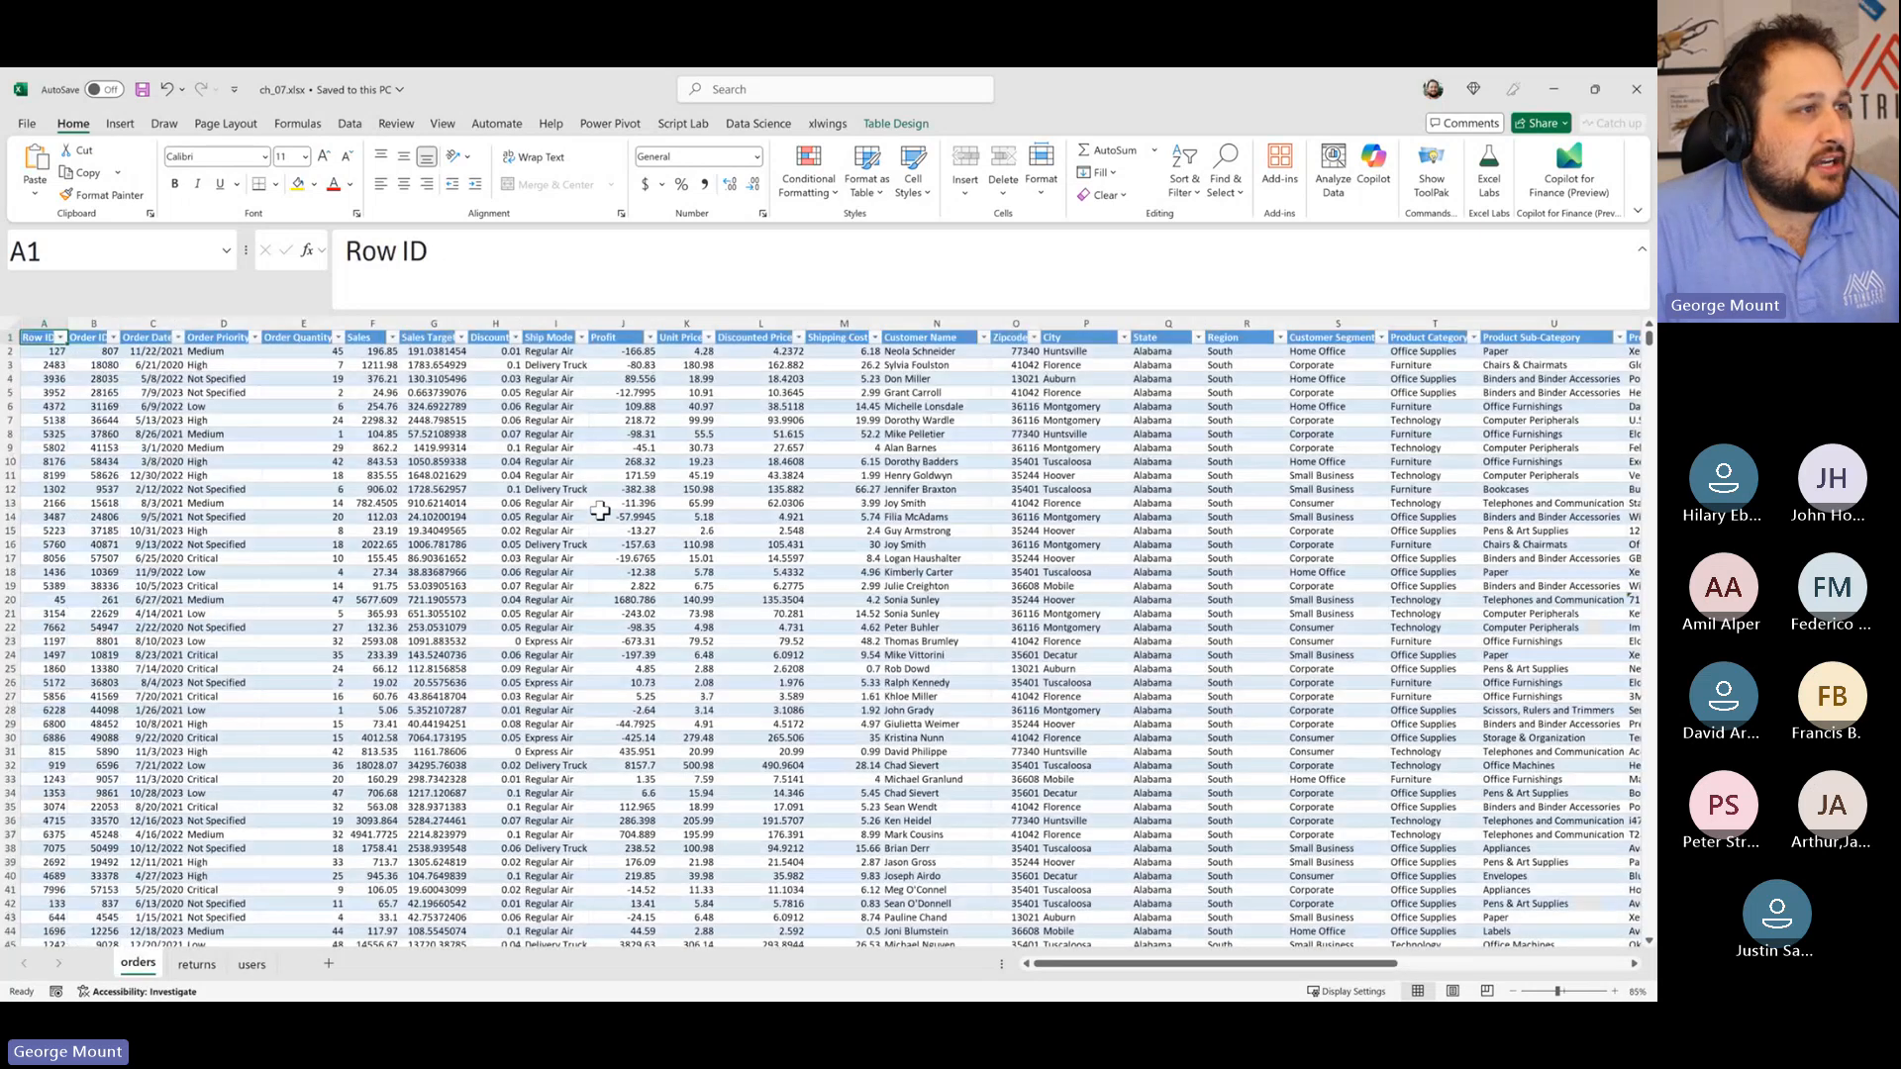
pyautogui.hotkey('ctrl', 'pagedown')
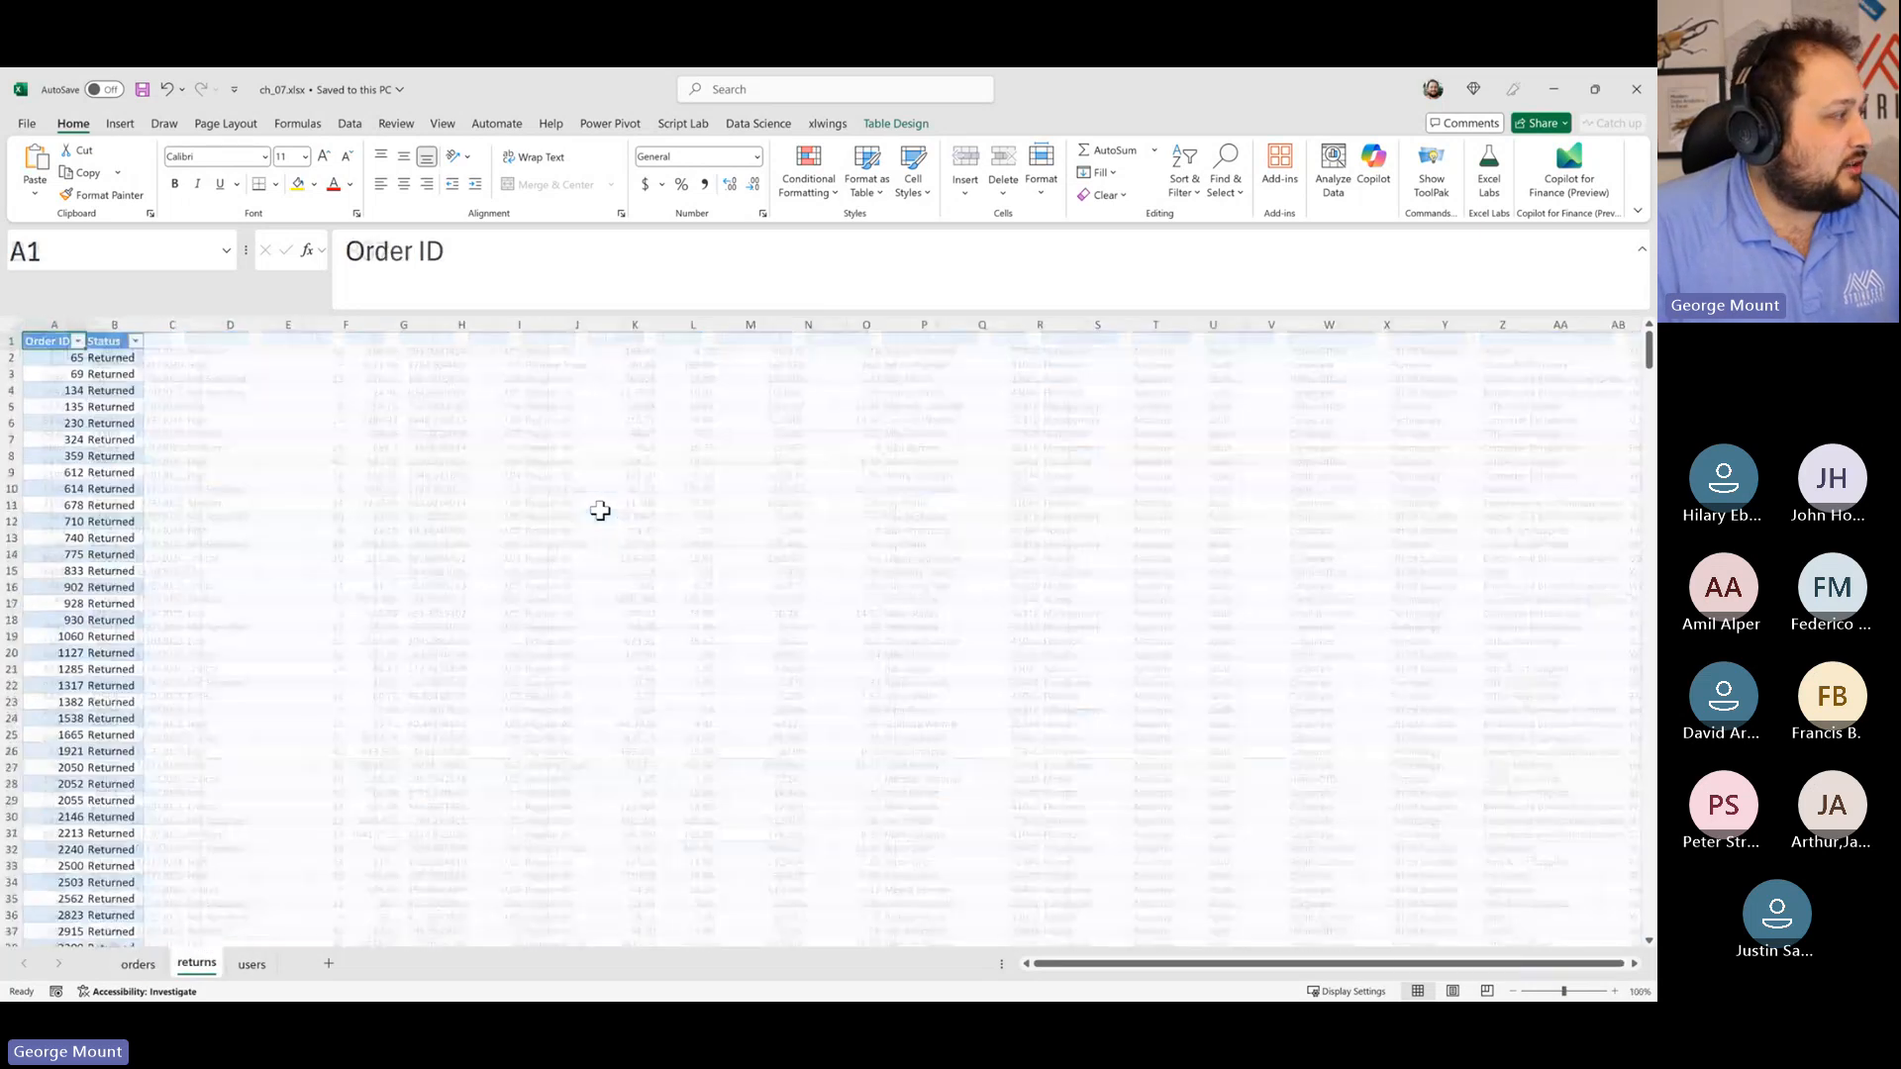
pyautogui.hotkey('ctrl', 'pagedown')
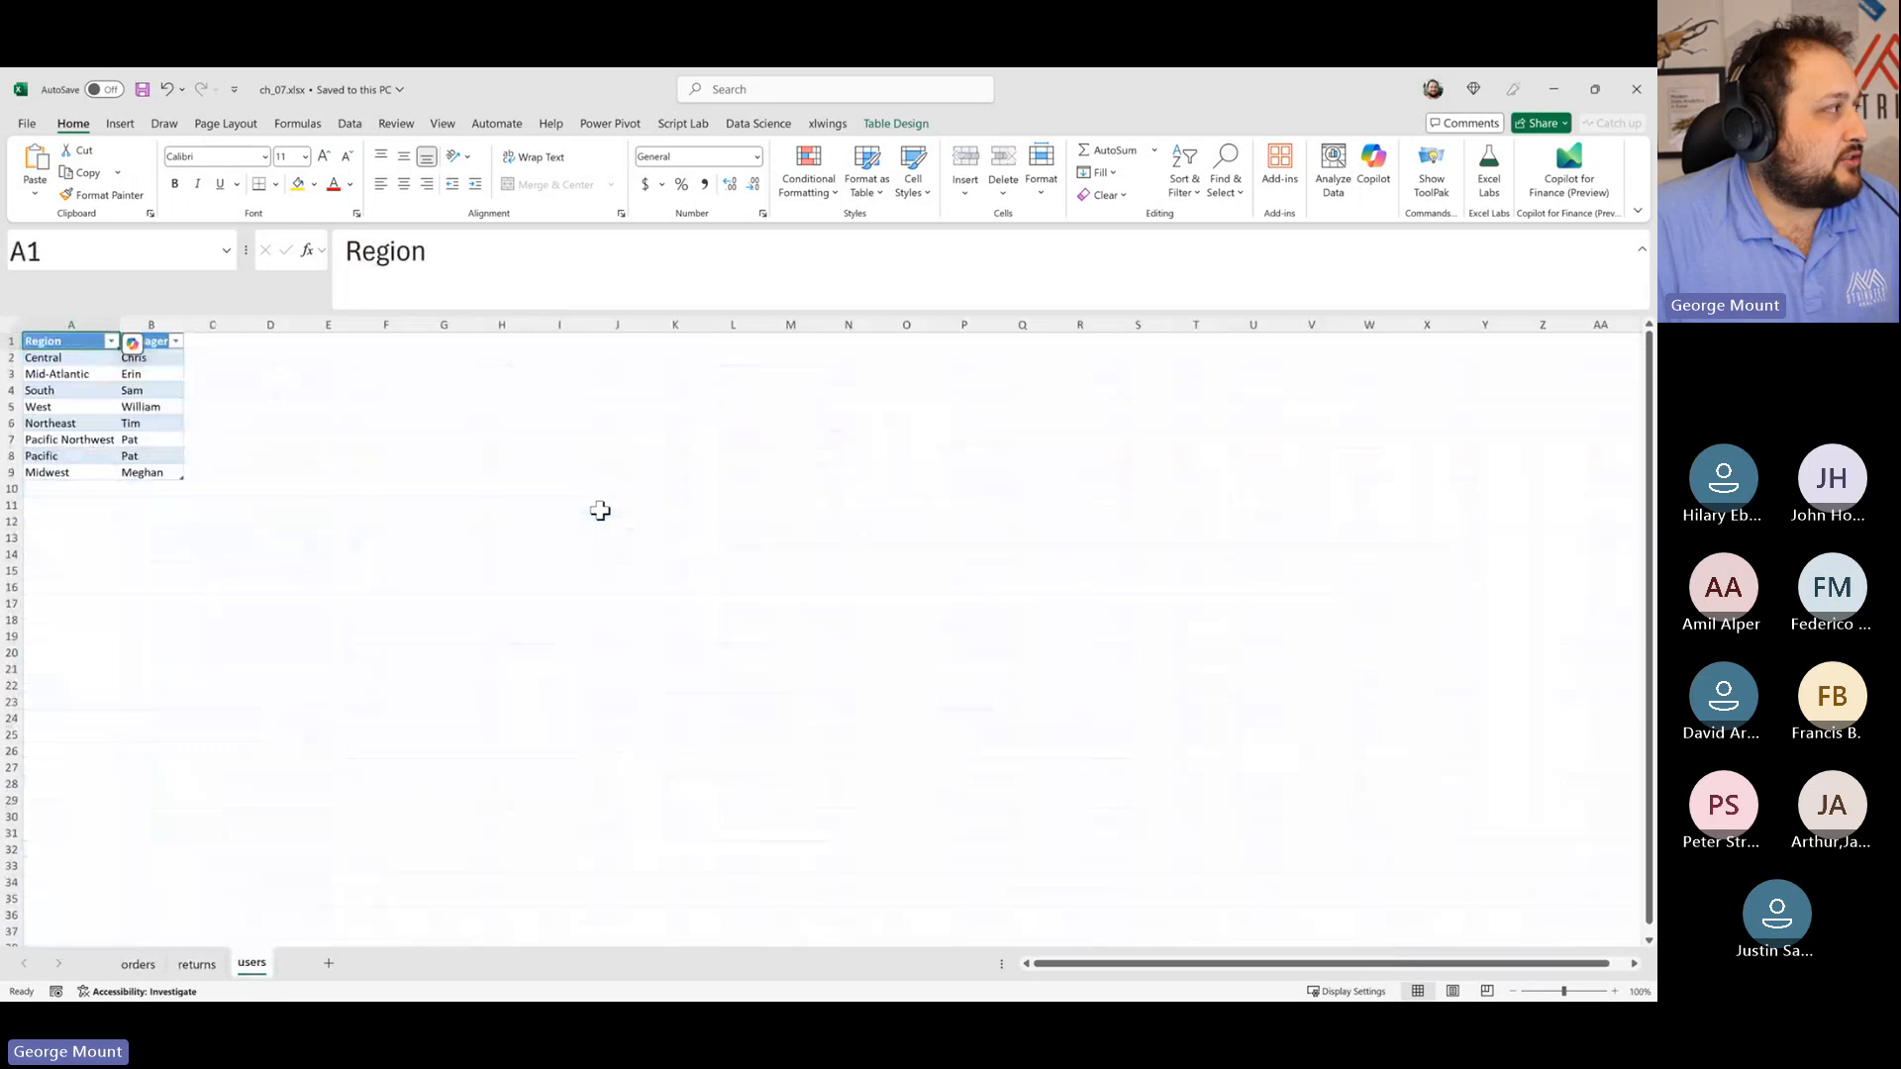
pyautogui.hotkey('ctrl', 'pageup')
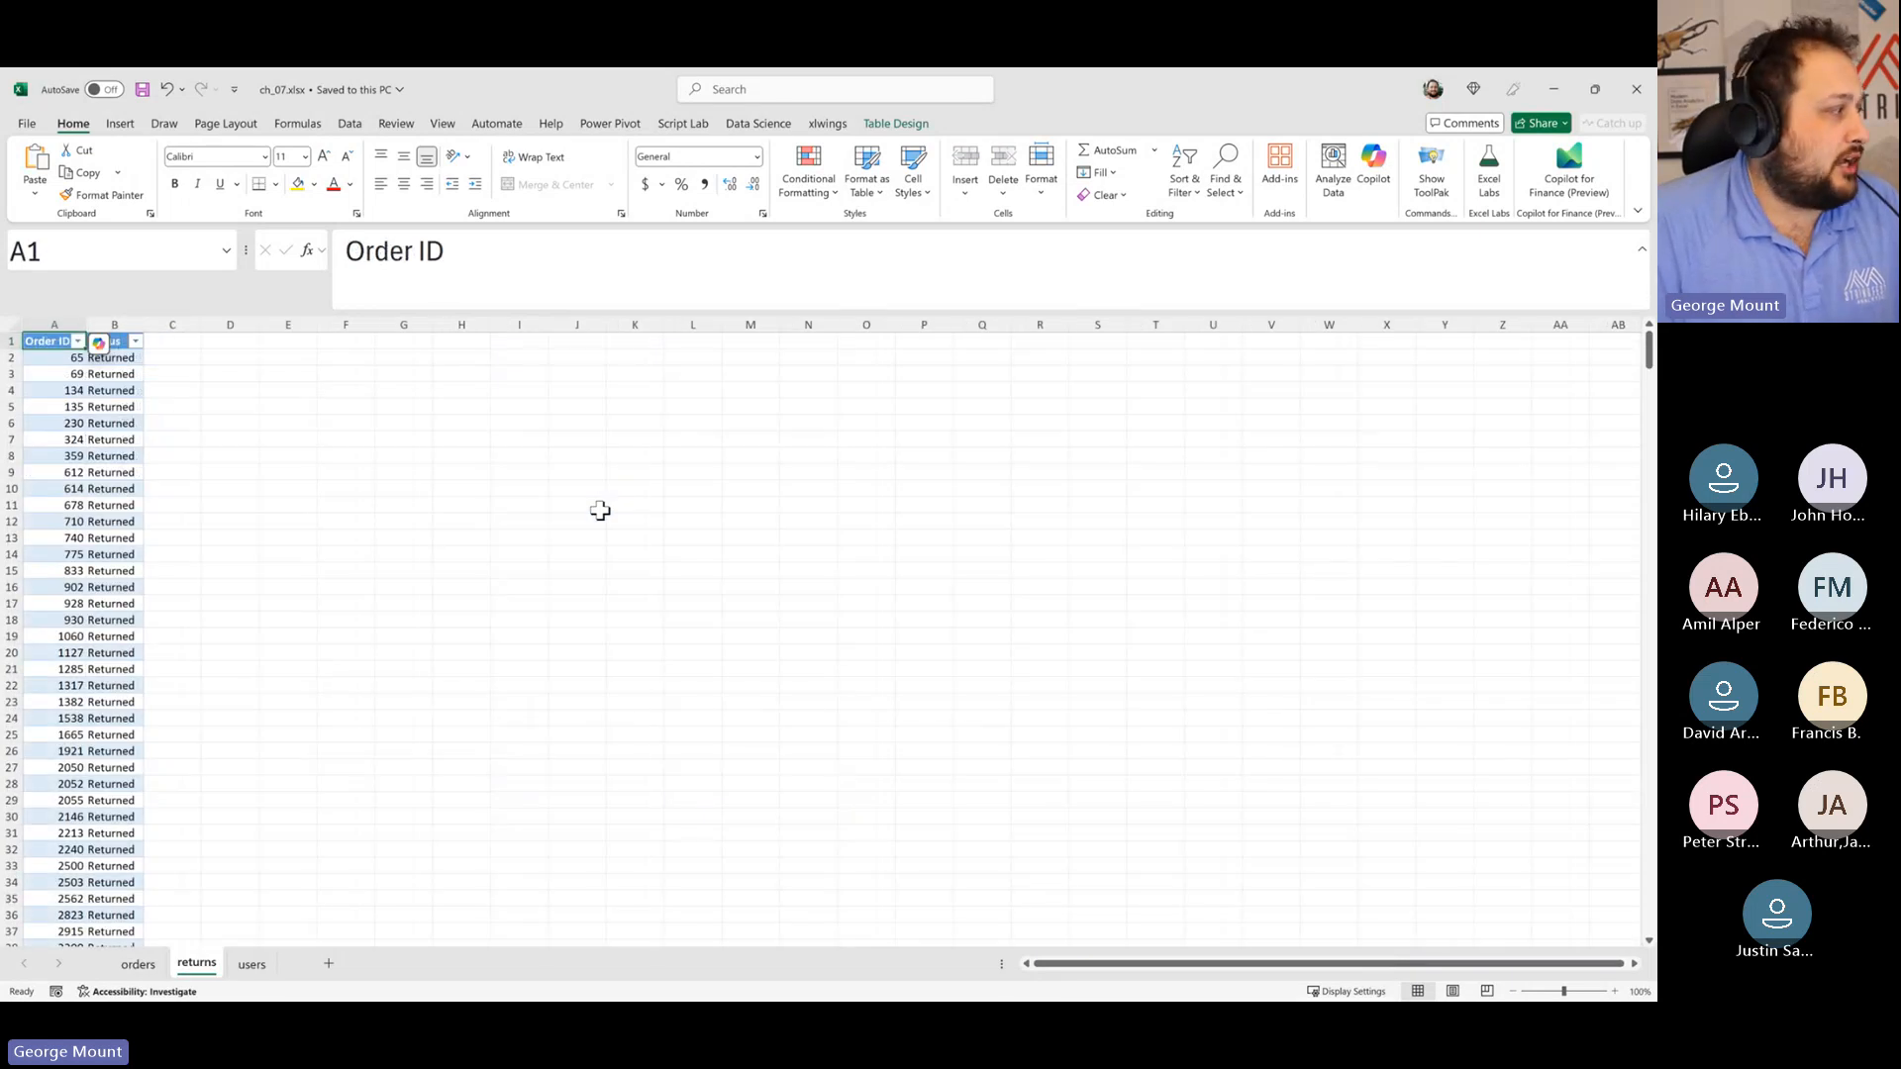
pyautogui.hotkey('ctrl', 'pageup')
# Step: Examine the last rows of the orders table and return to cell A1
pyautogui.hotkey('ctrl', 'Down')
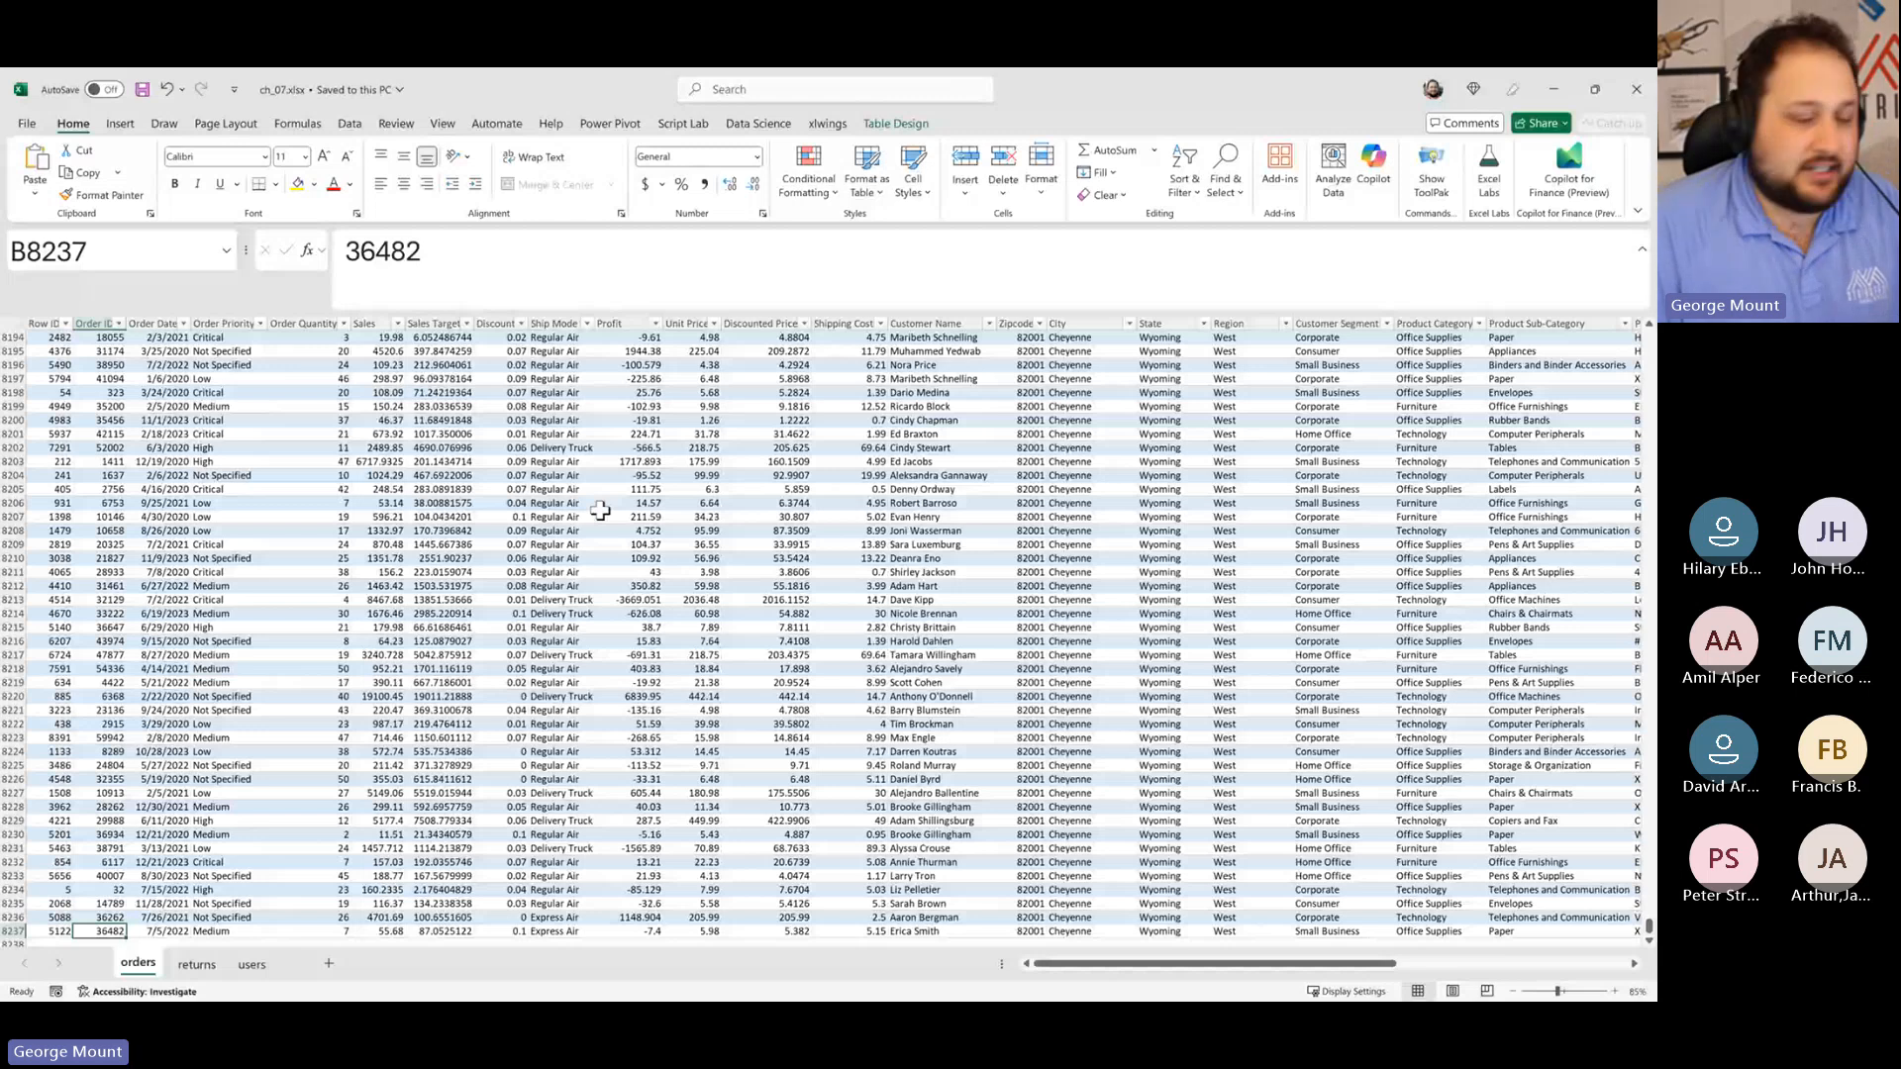
pyautogui.scroll(-5, 601, 510)
pyautogui.click(360, 613)
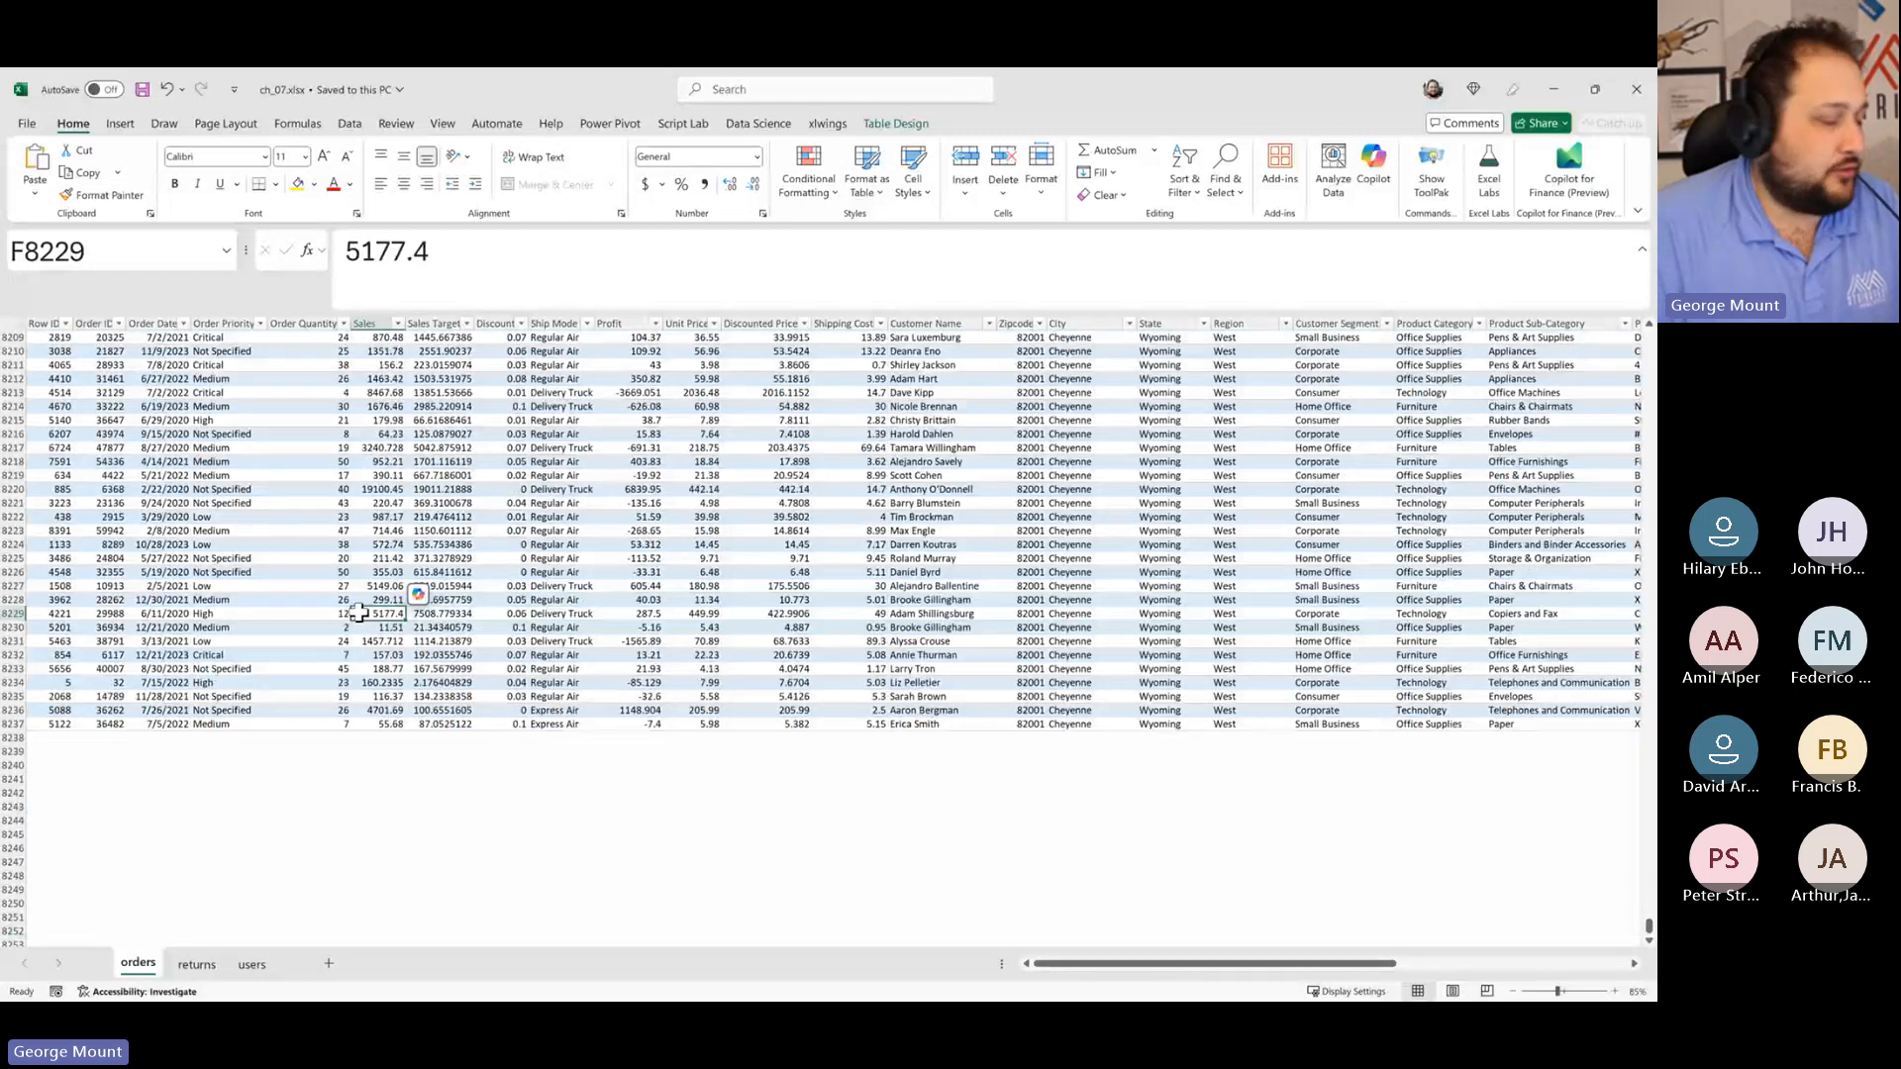
pyautogui.hotkey('ctrl', 'Home')
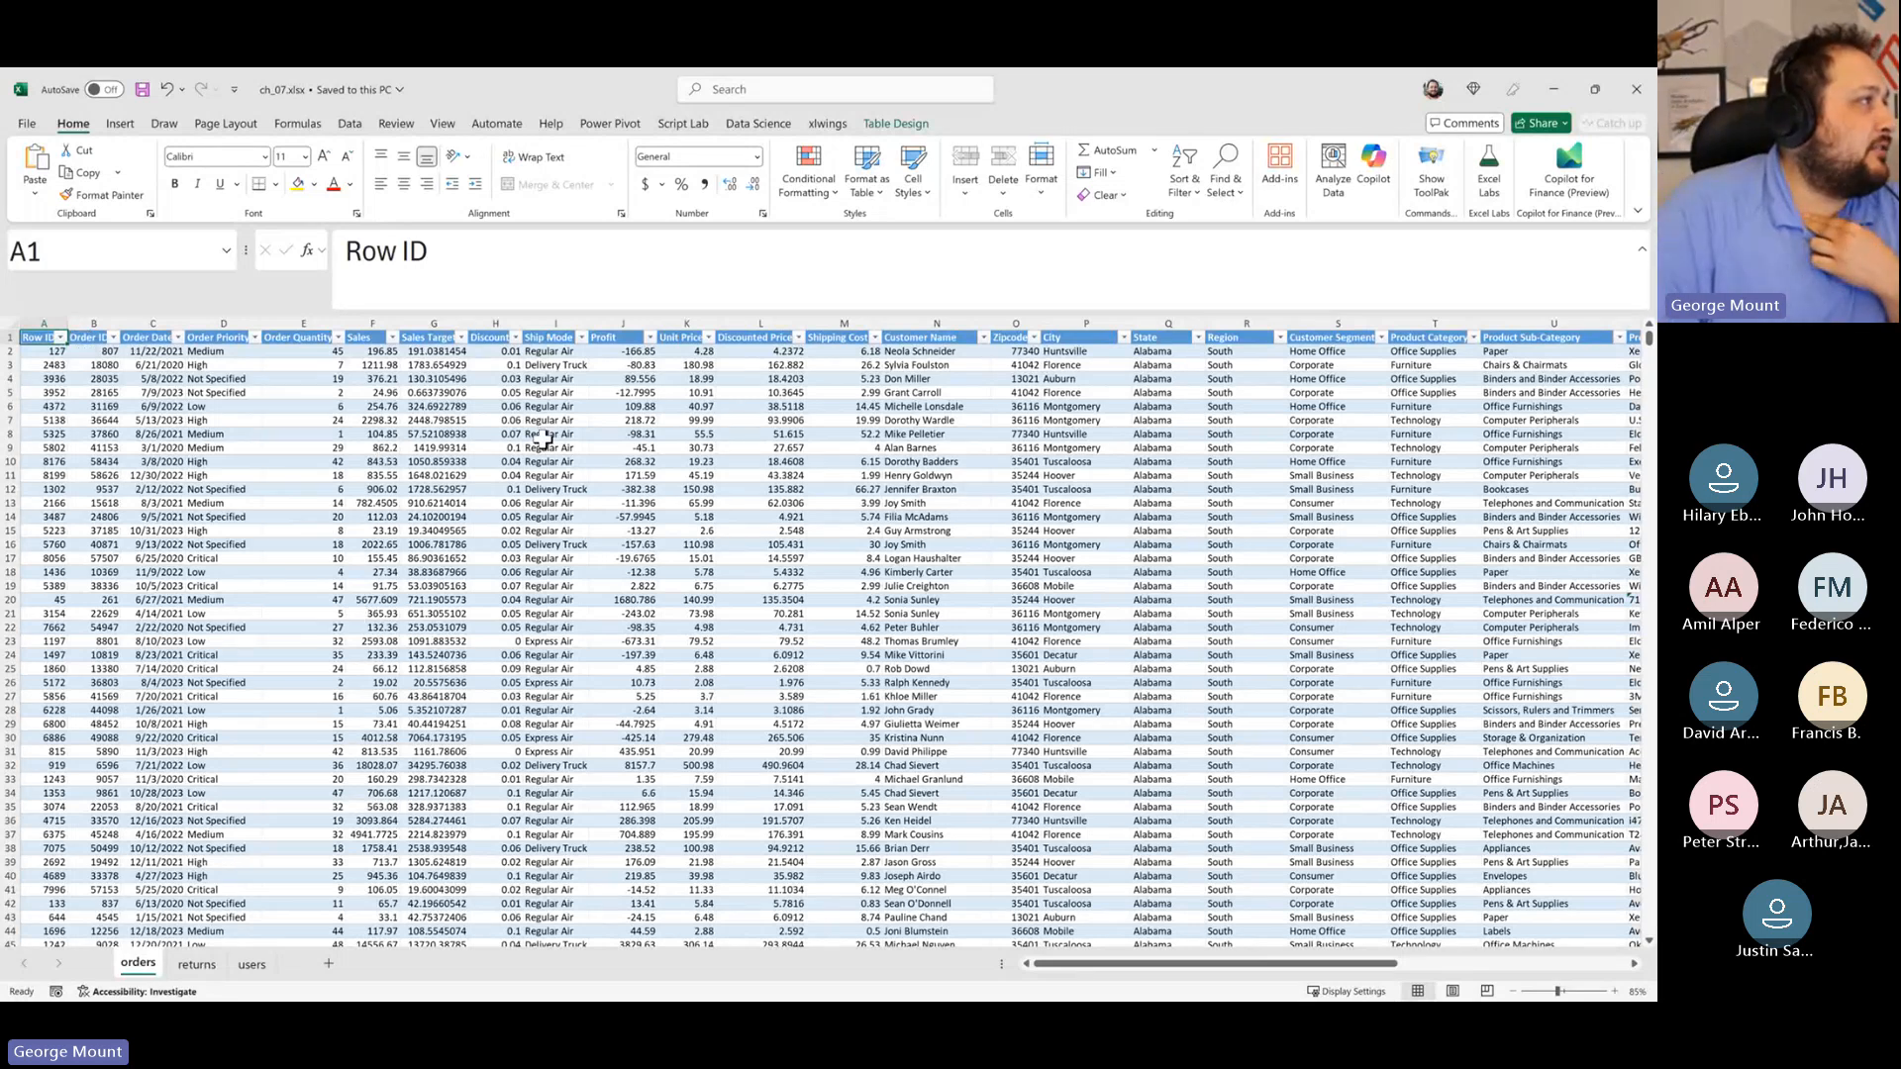
# Step: Bring up the Power Pivot commands, switching briefly to the Eventbrite page in the browser and back to the Excel workbook
pyautogui.click(598, 125)
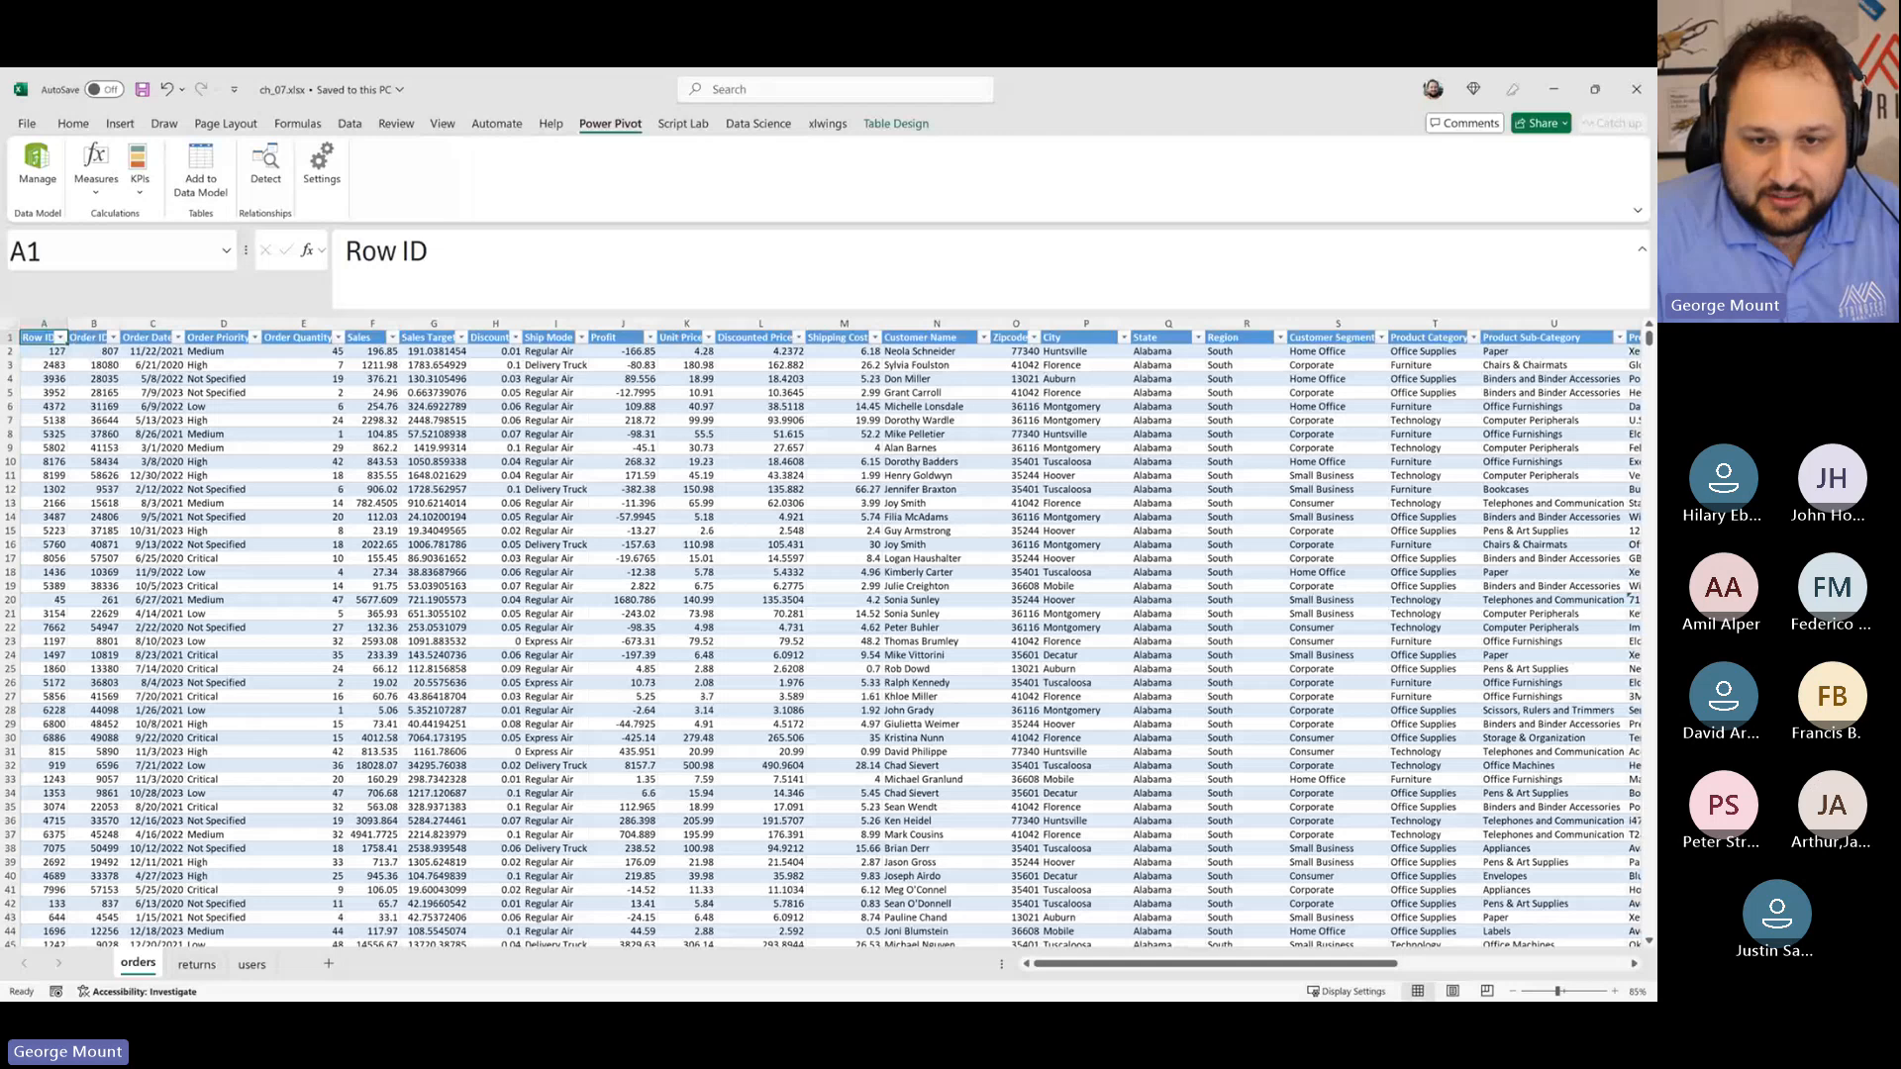
pyautogui.hotkey('alt', 'Tab')
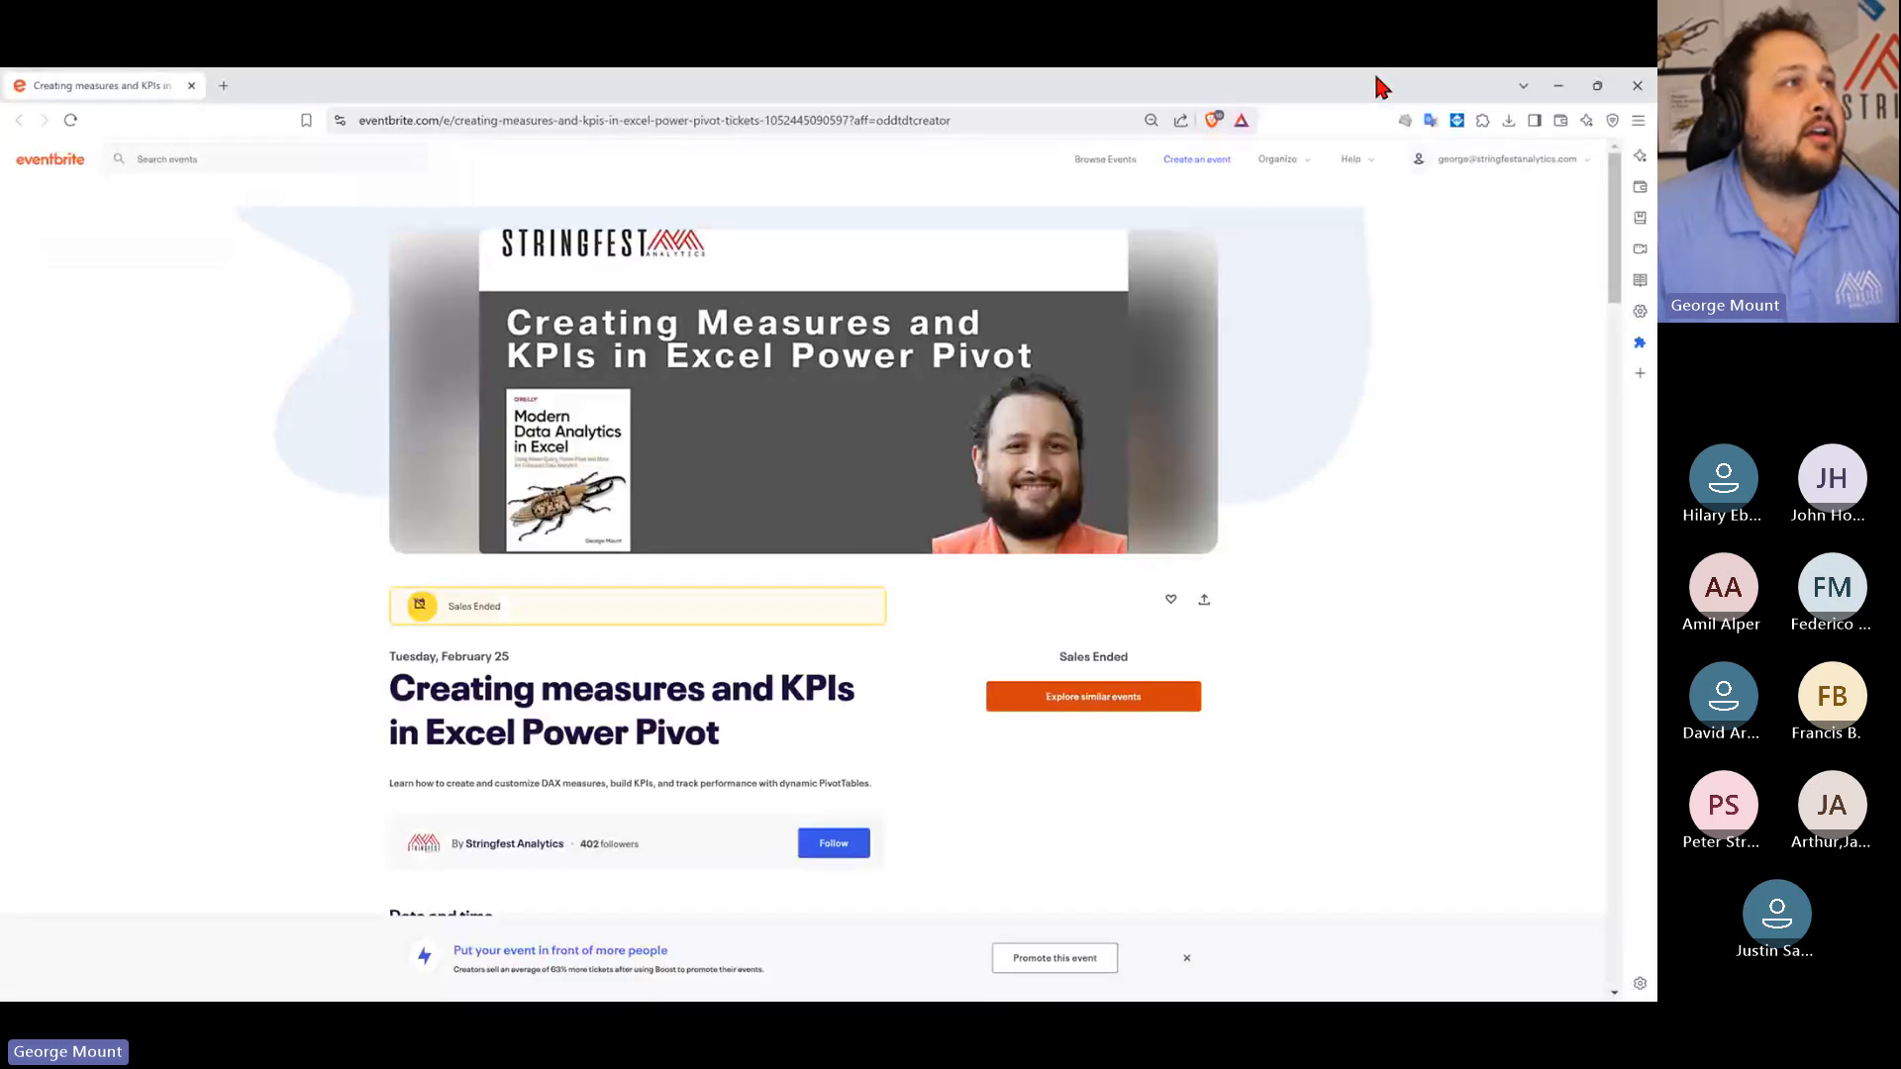
pyautogui.hotkey('alt', 'Tab')
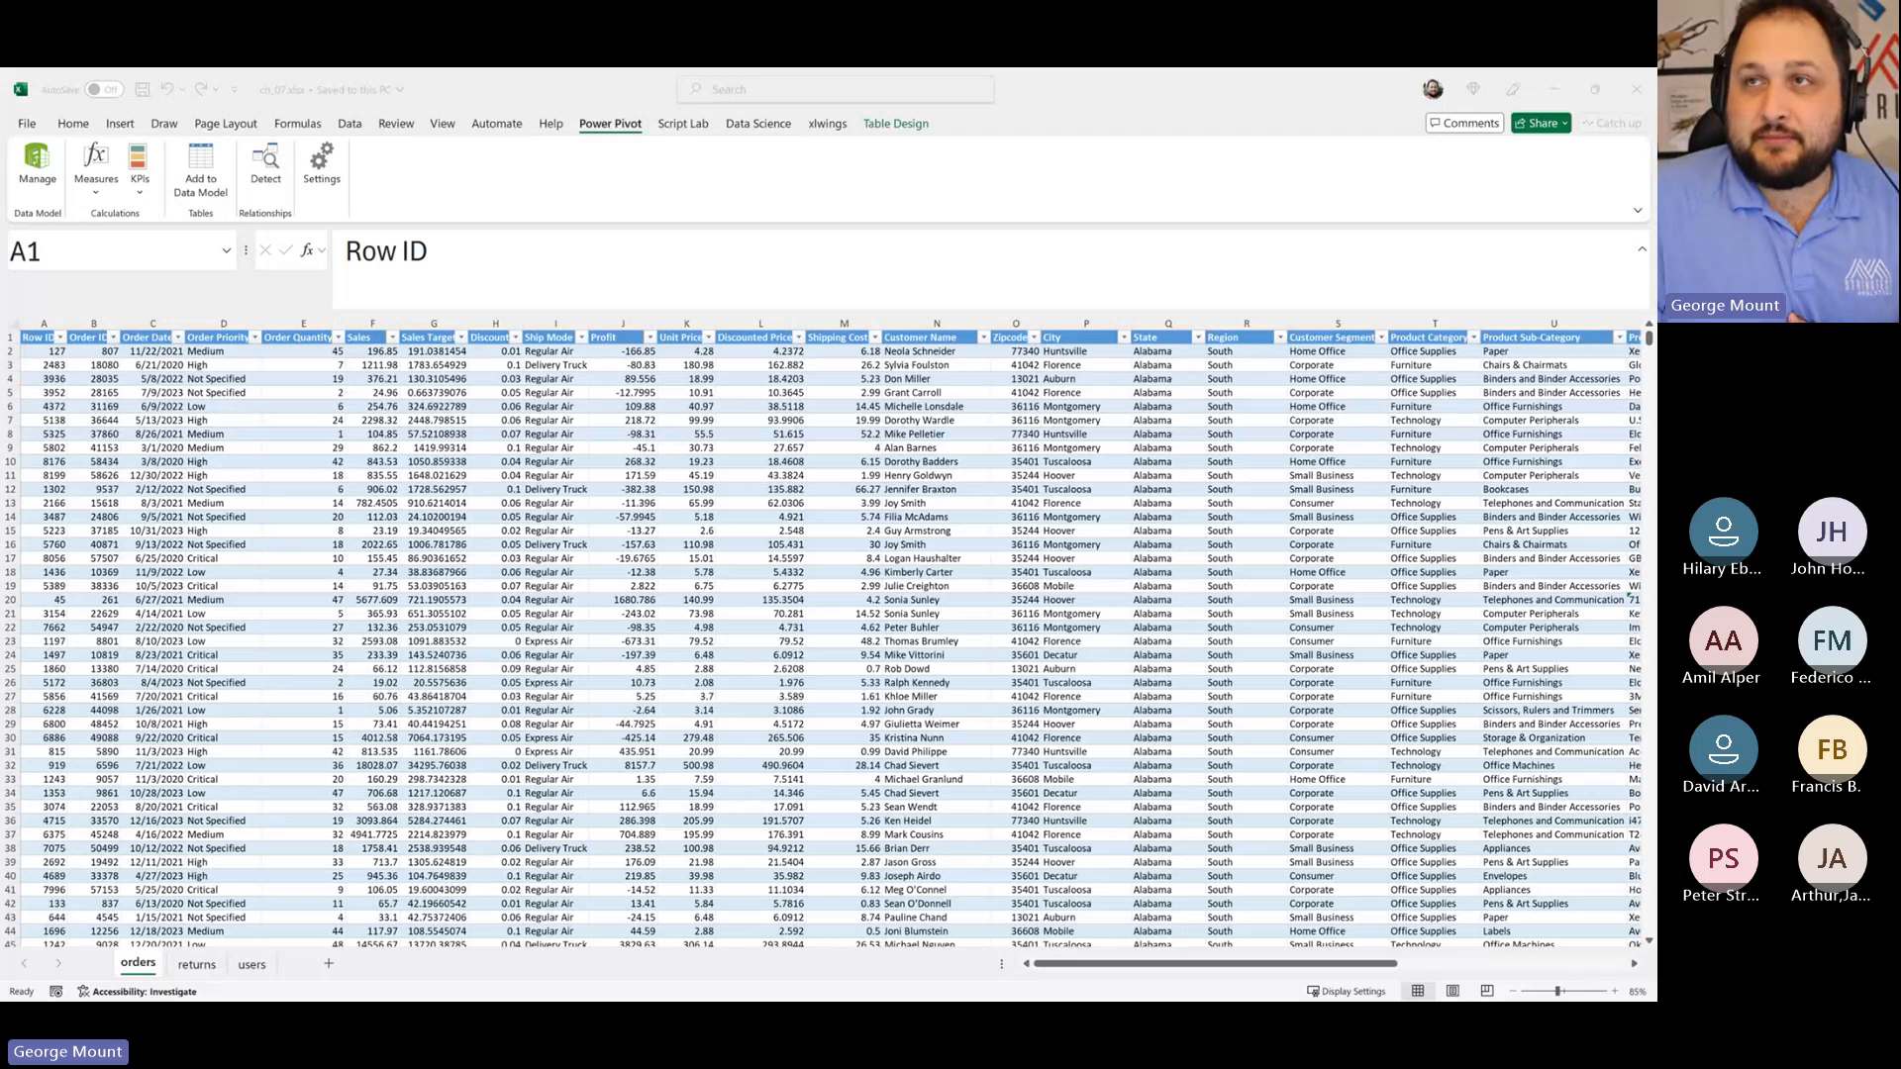
pyautogui.click(889, 538)
pyautogui.click(555, 420)
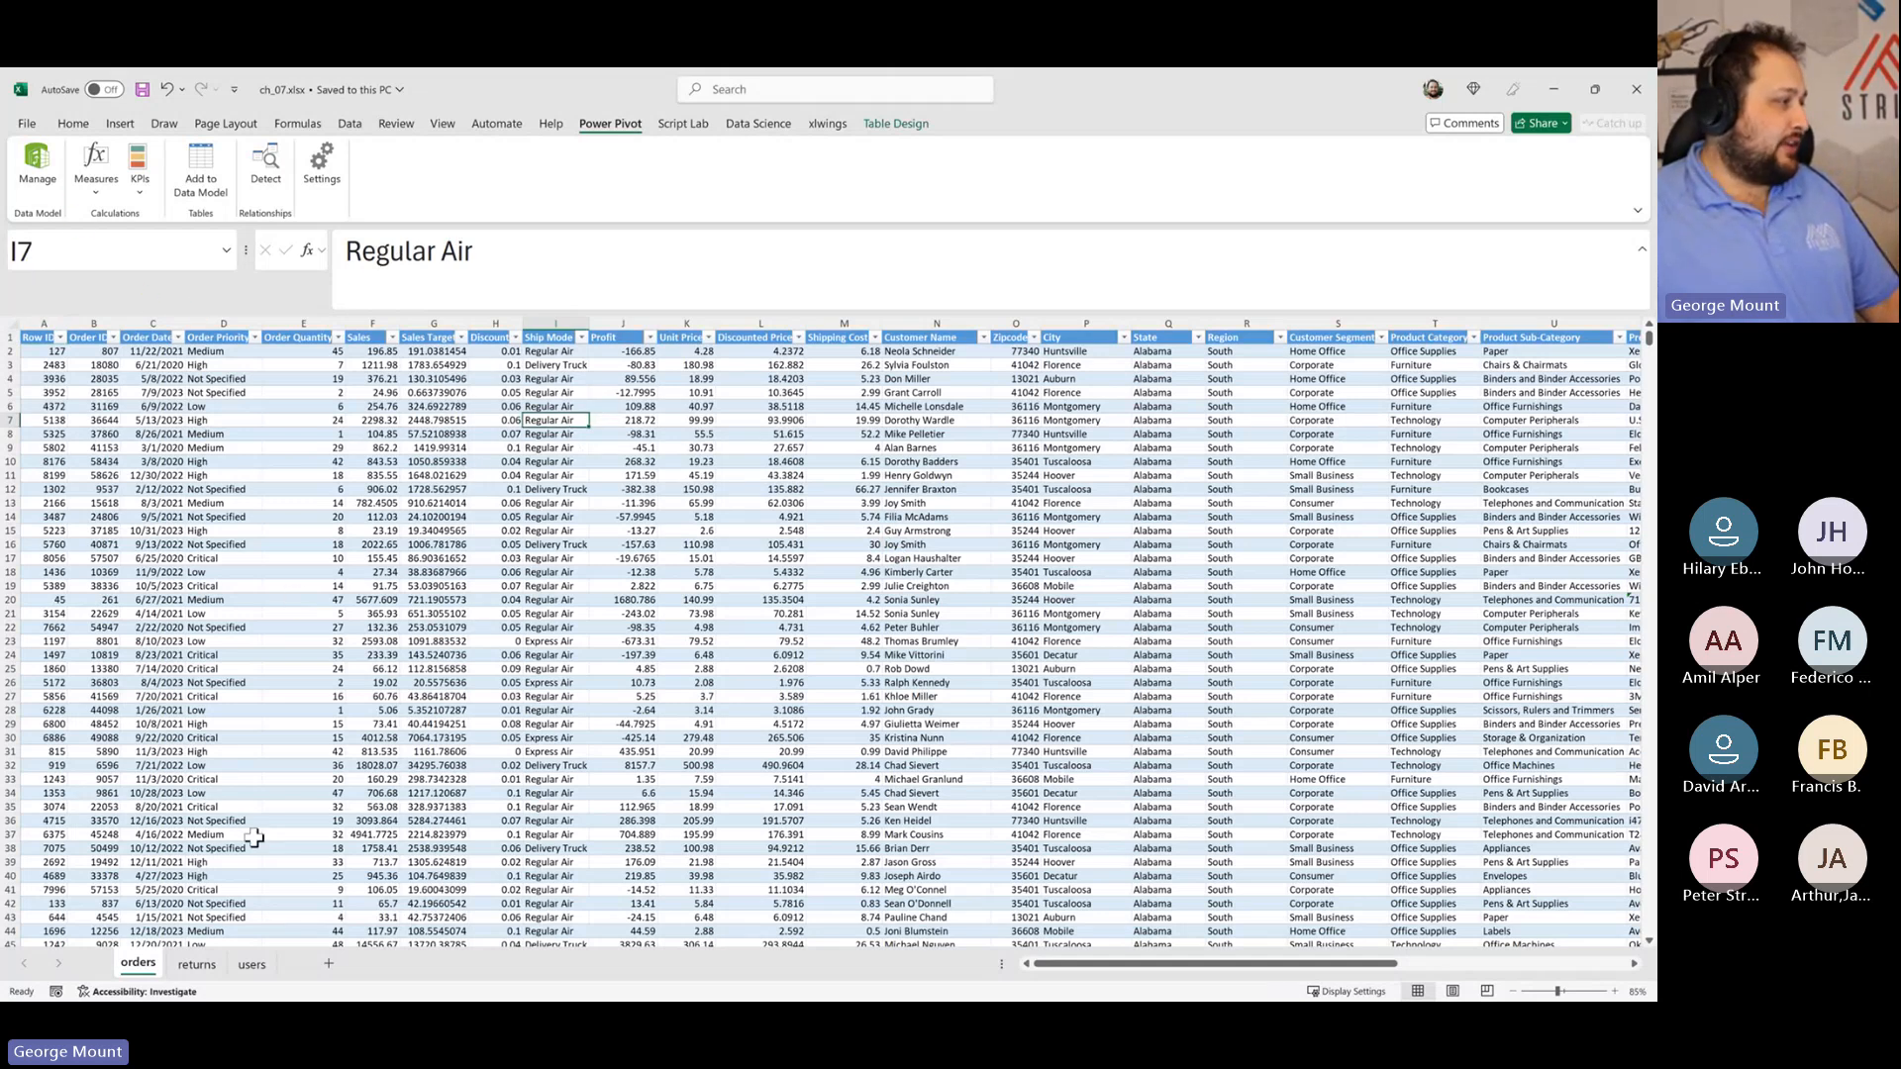
# Step: Revisit the returns, users and orders sheets, and open the Power Pivot data model window
pyautogui.click(197, 964)
pyautogui.click(251, 963)
pyautogui.click(197, 965)
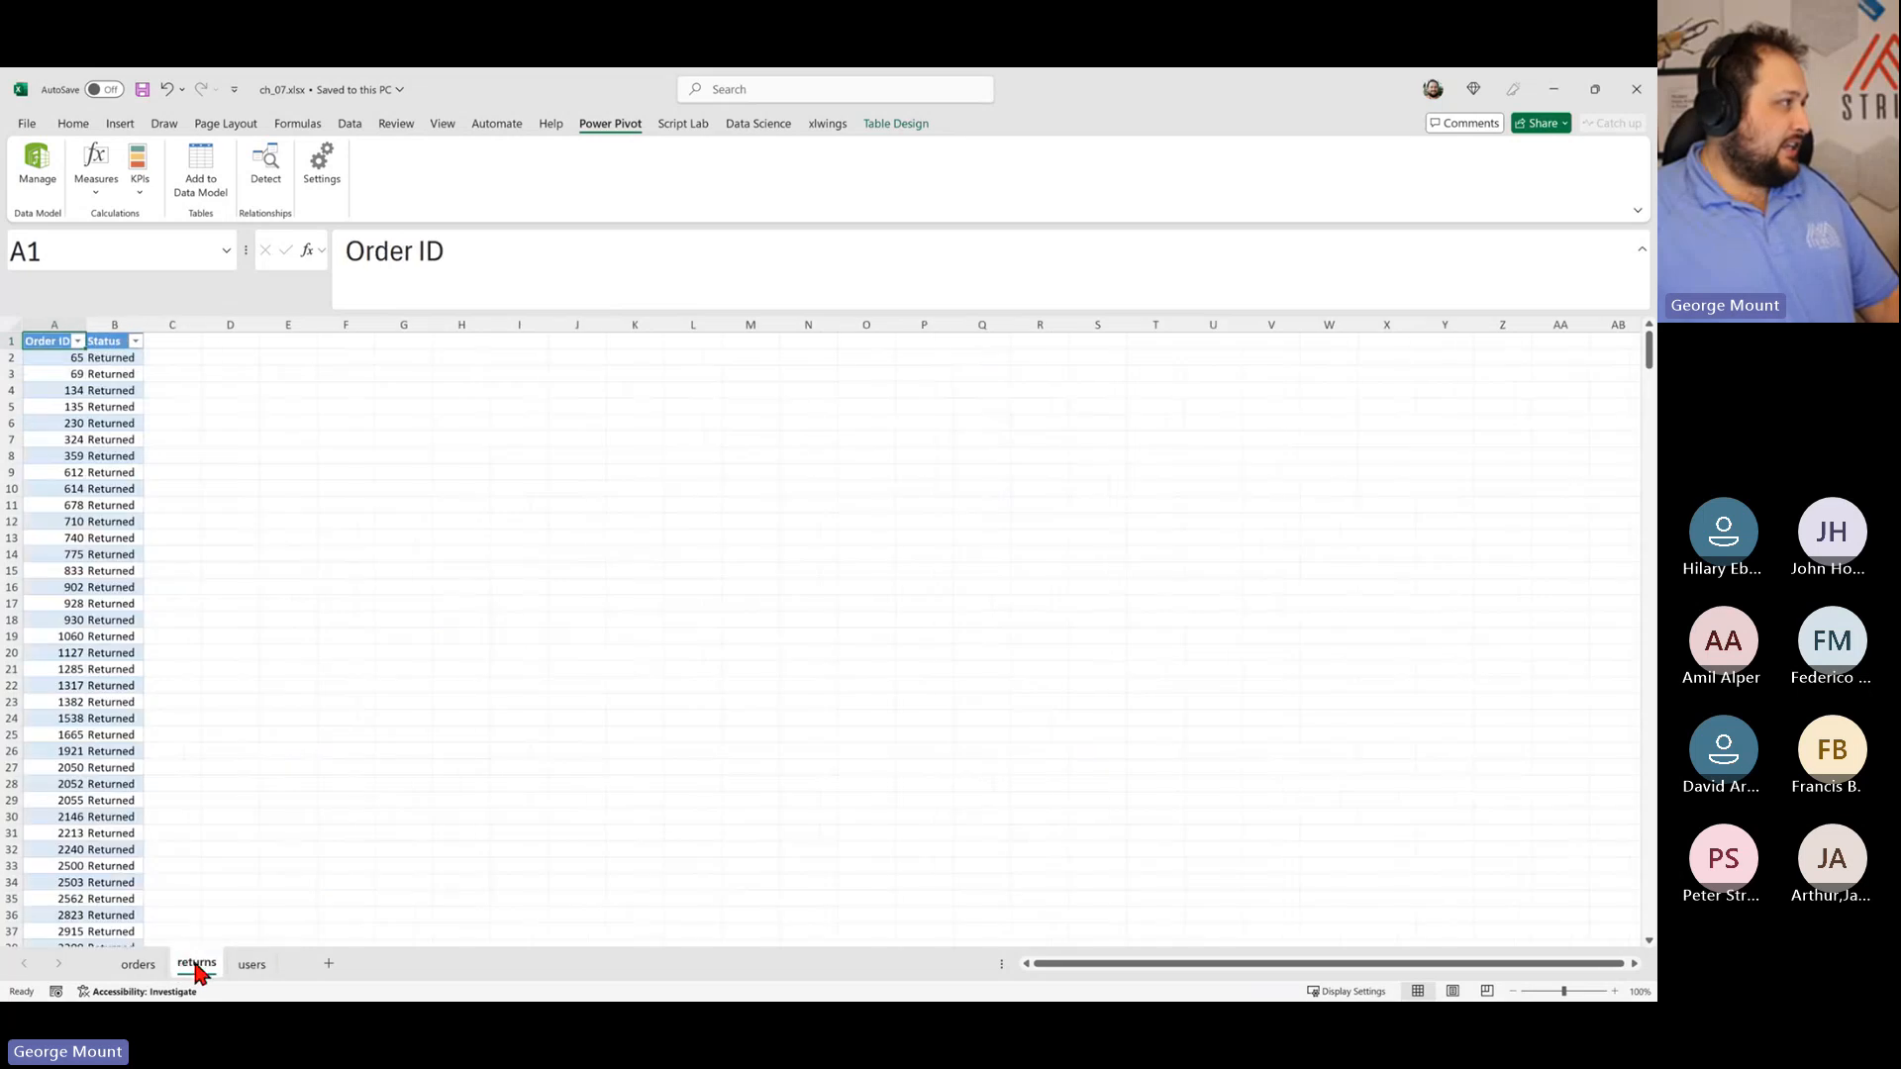
pyautogui.click(139, 964)
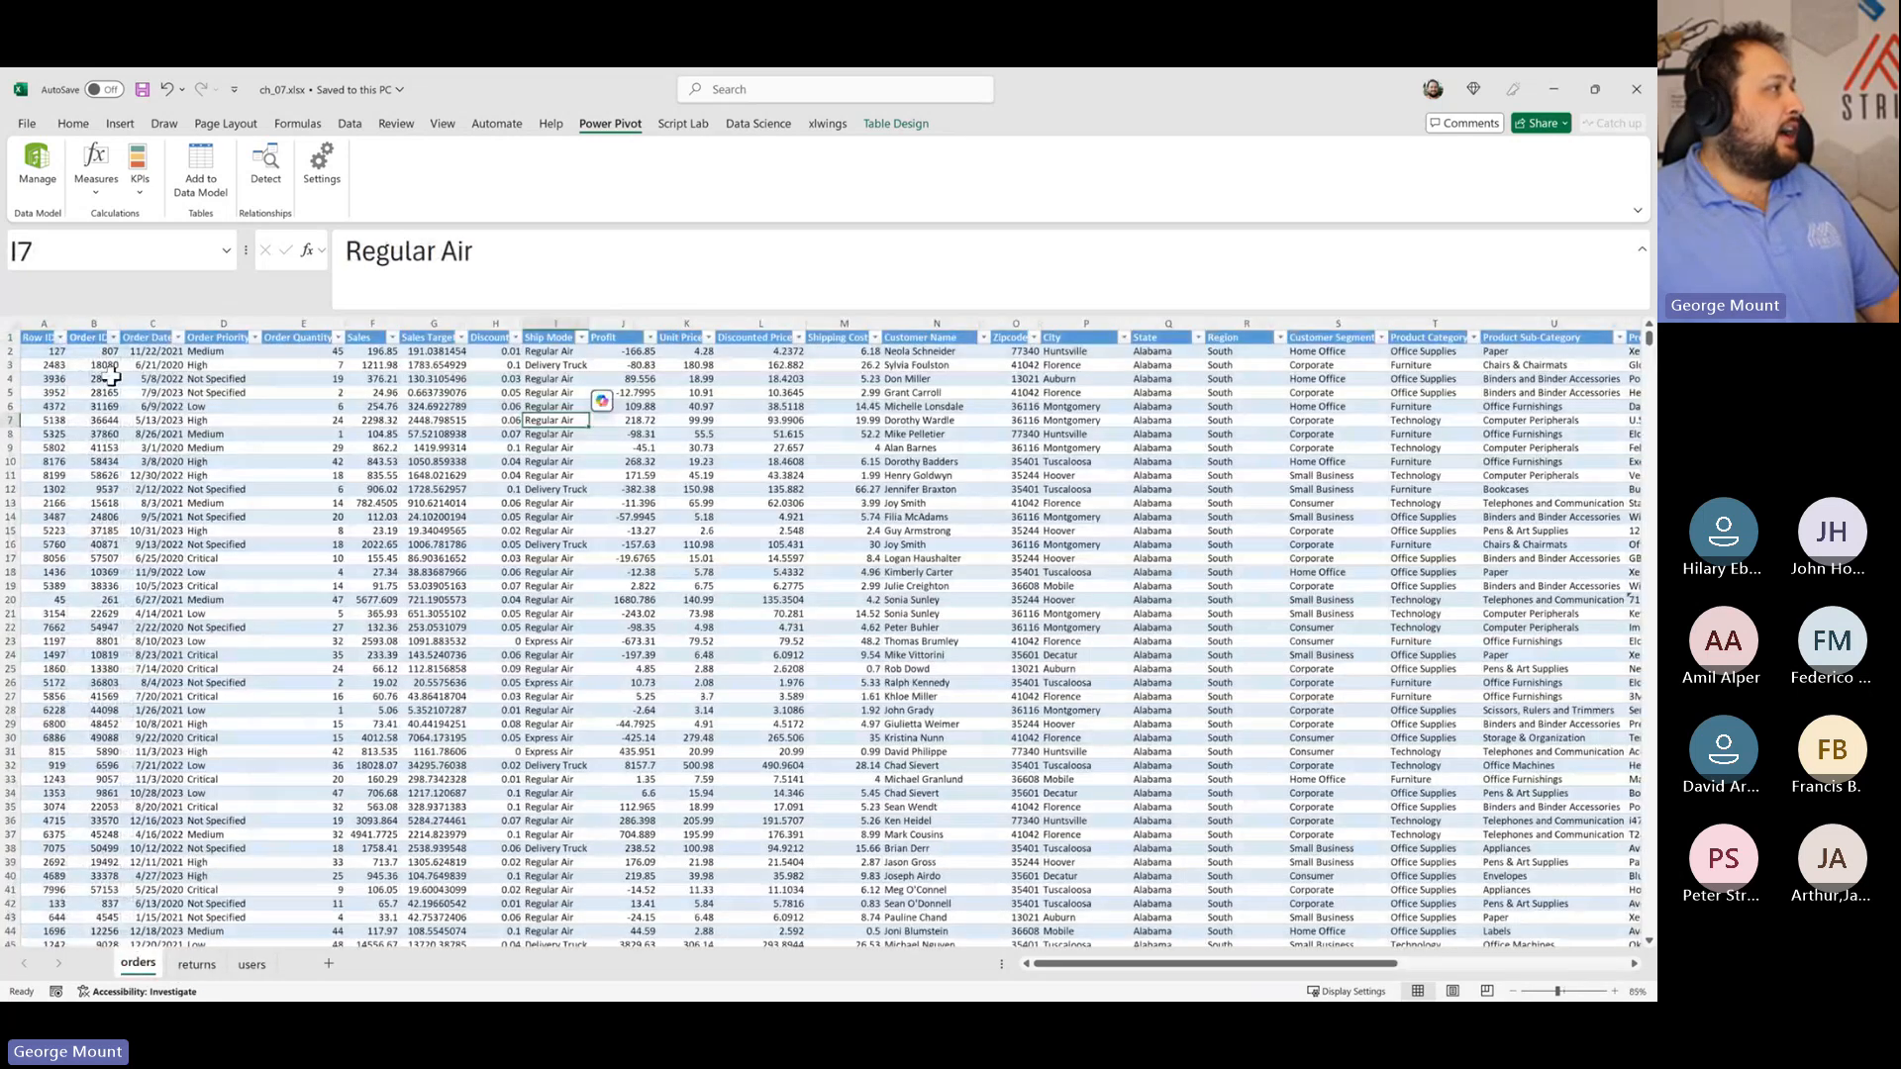
pyautogui.click(31, 175)
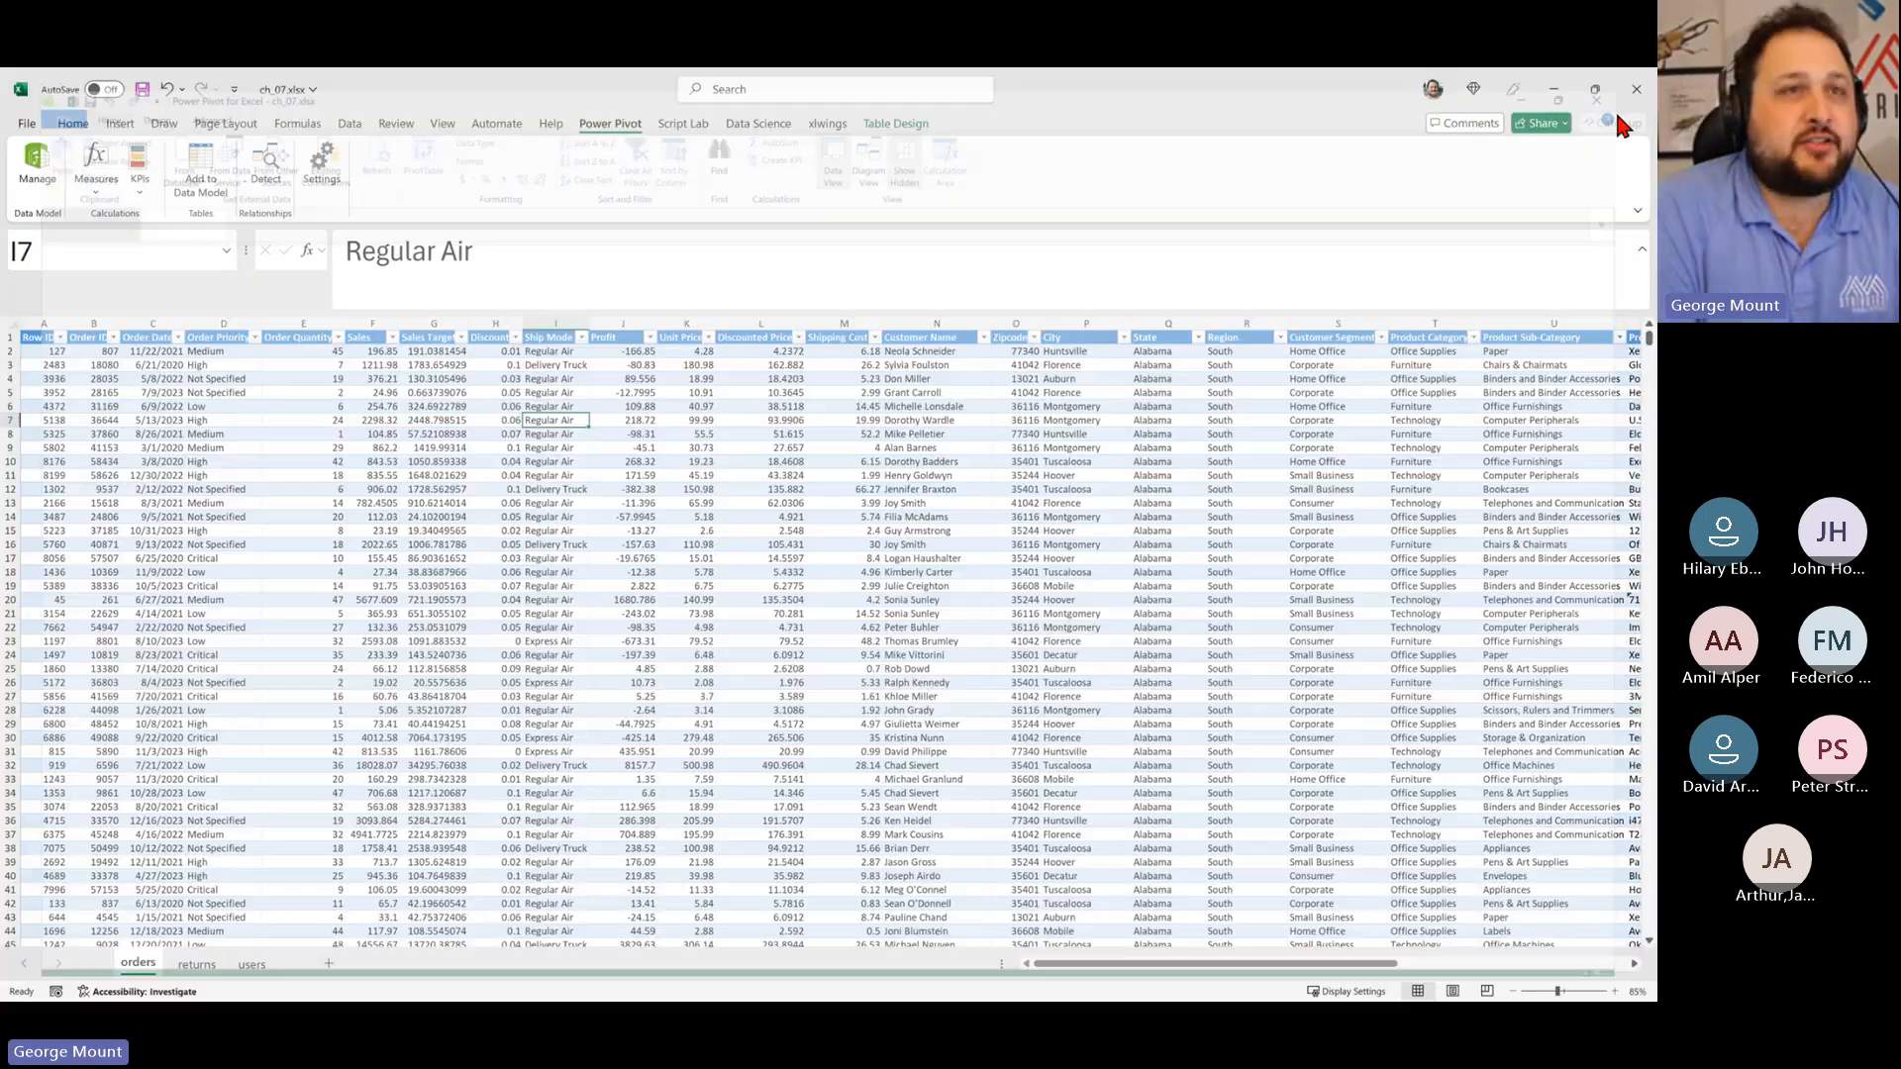
# Step: Close the Power Pivot window, switch to Notepad, and write the plan's first line "1. Load the data into Power Query"
pyautogui.click(1644, 84)
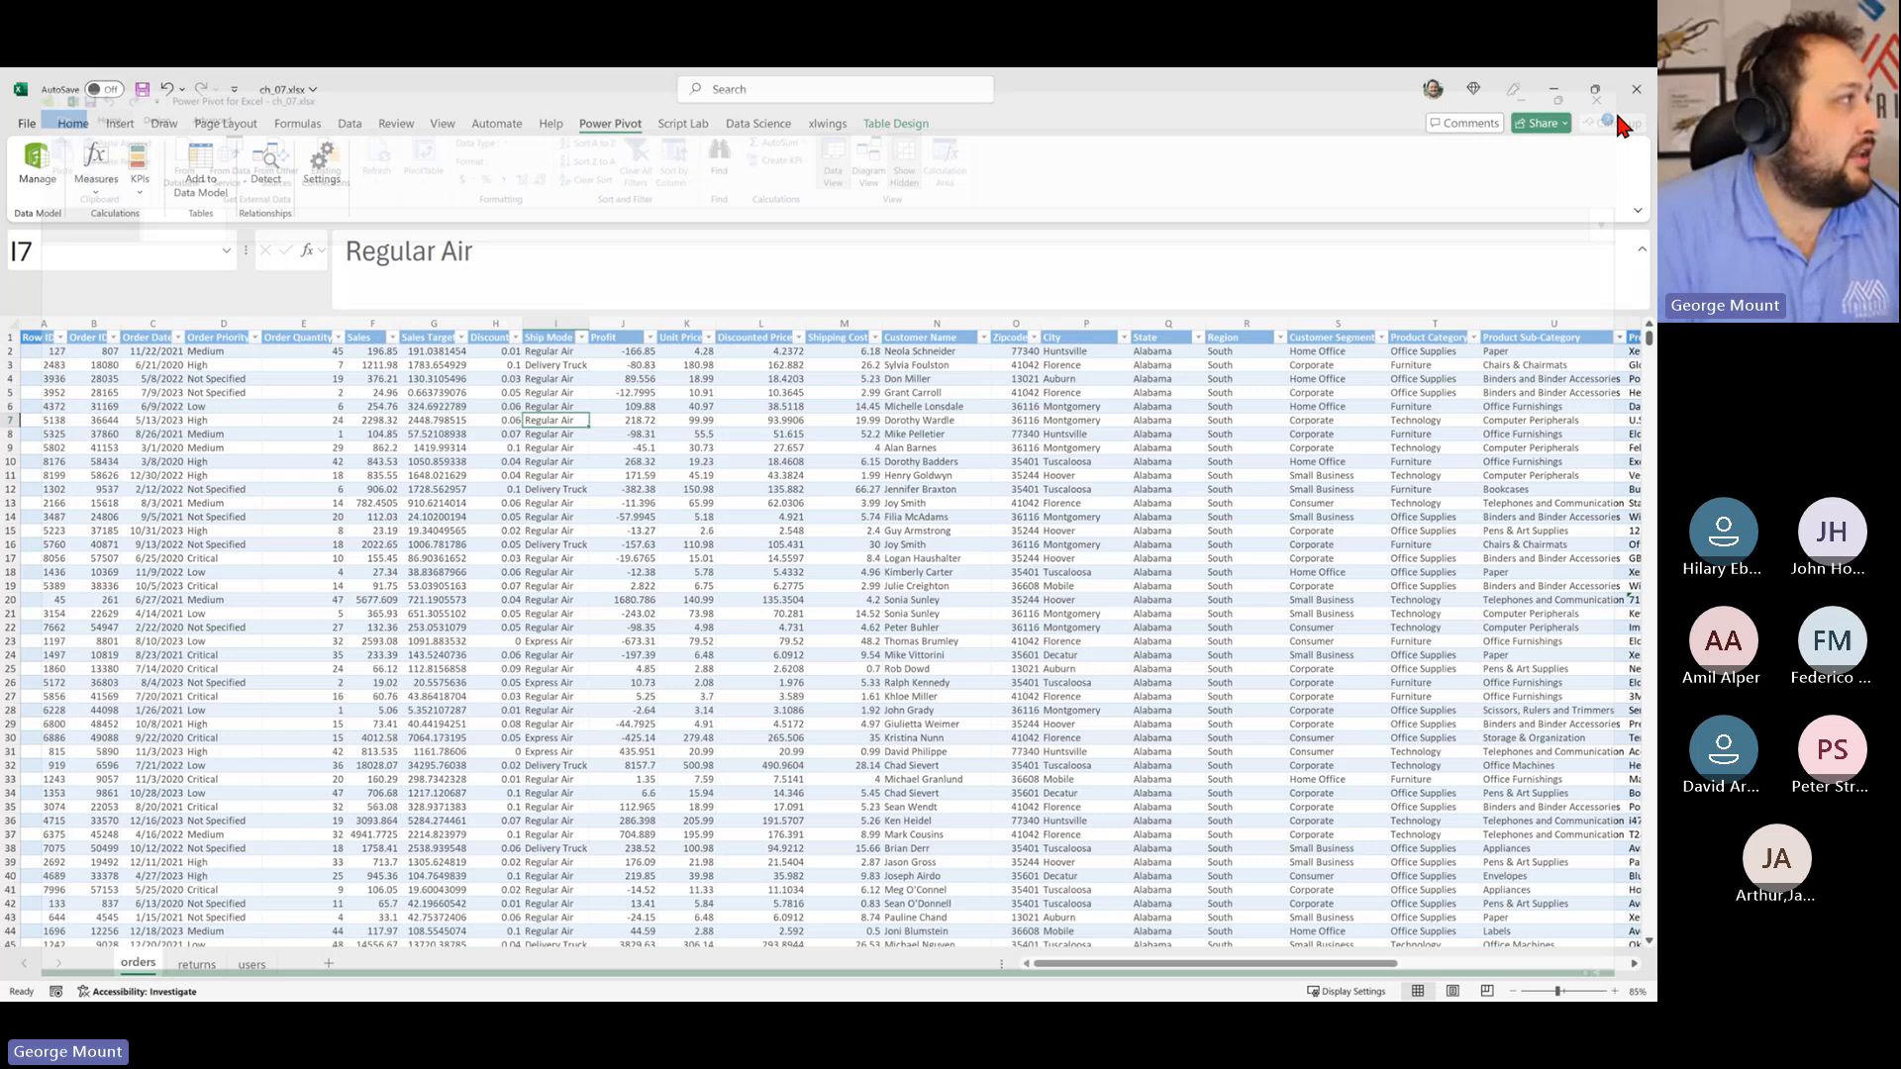
pyautogui.hotkey('alt', 'Tab')
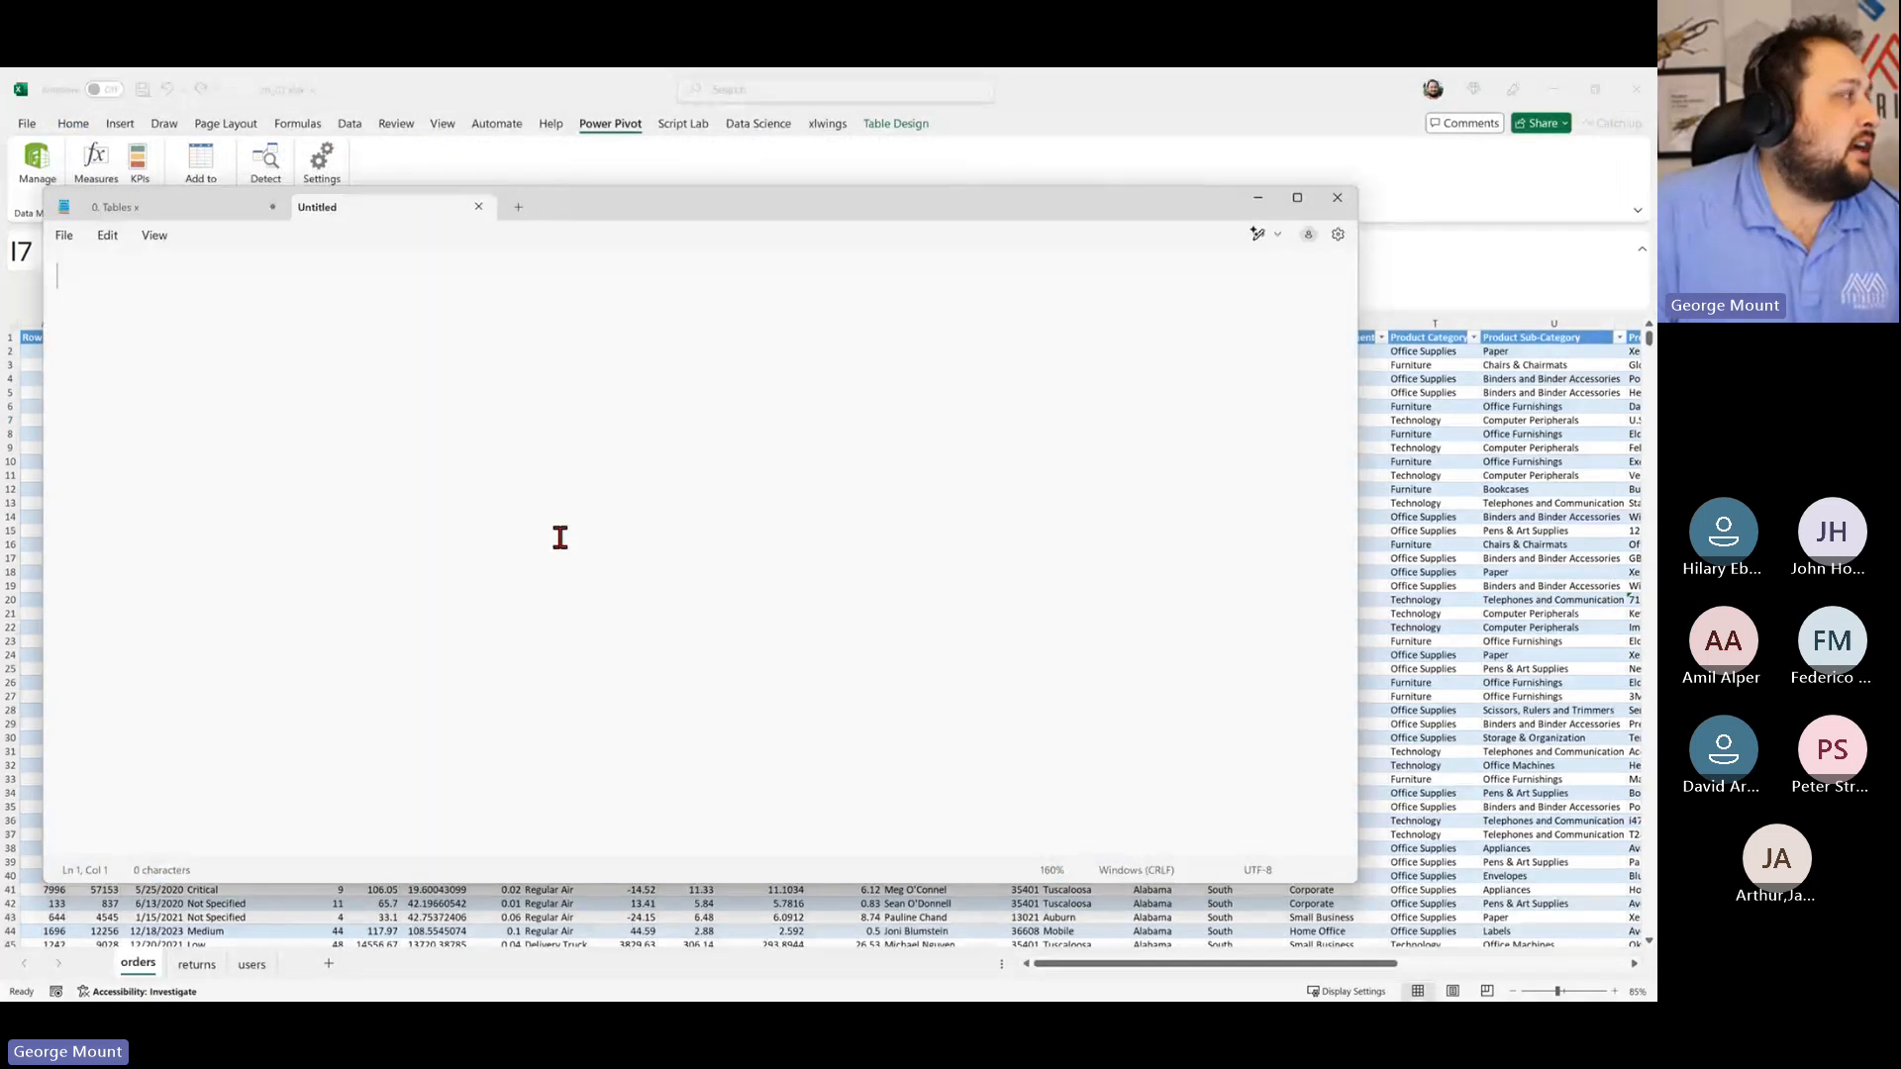
pyautogui.write('2')
pyautogui.press('BackSpace')
pyautogui.write('1. Load ')
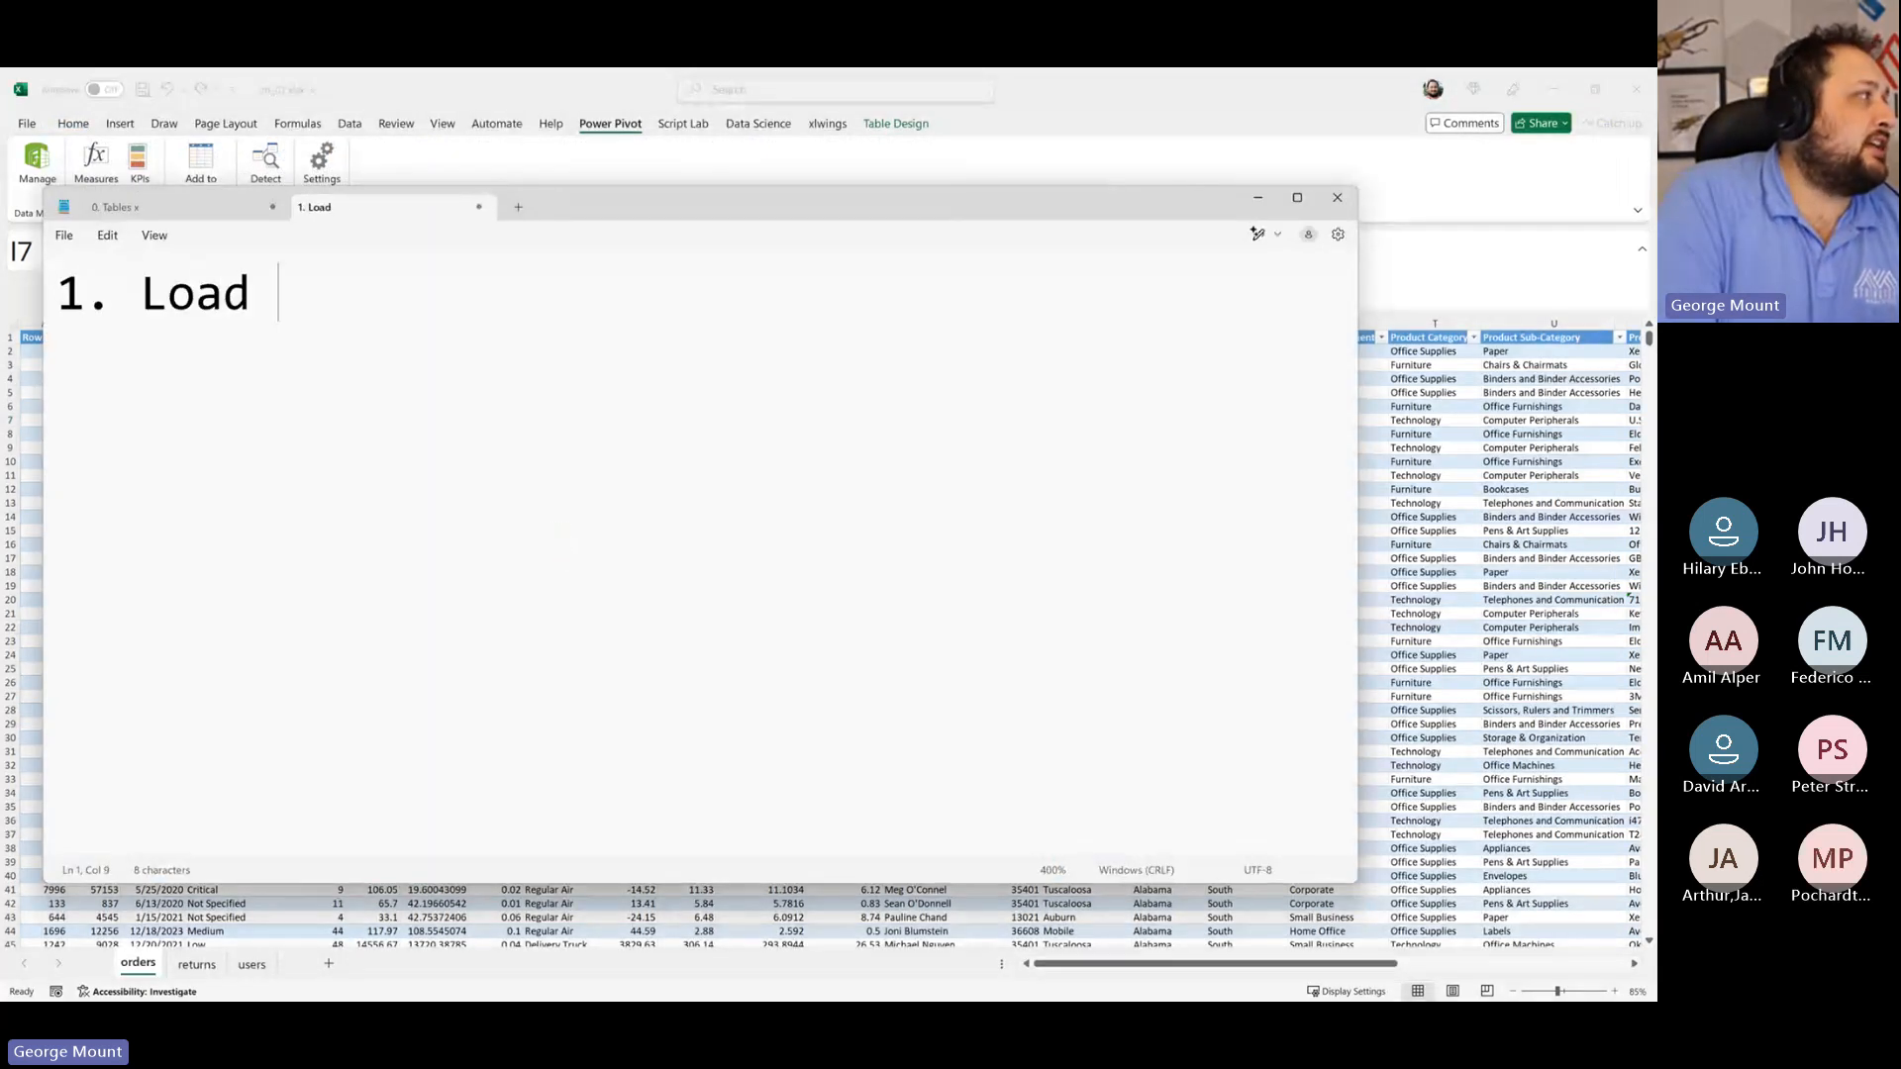
pyautogui.write('the data into P')
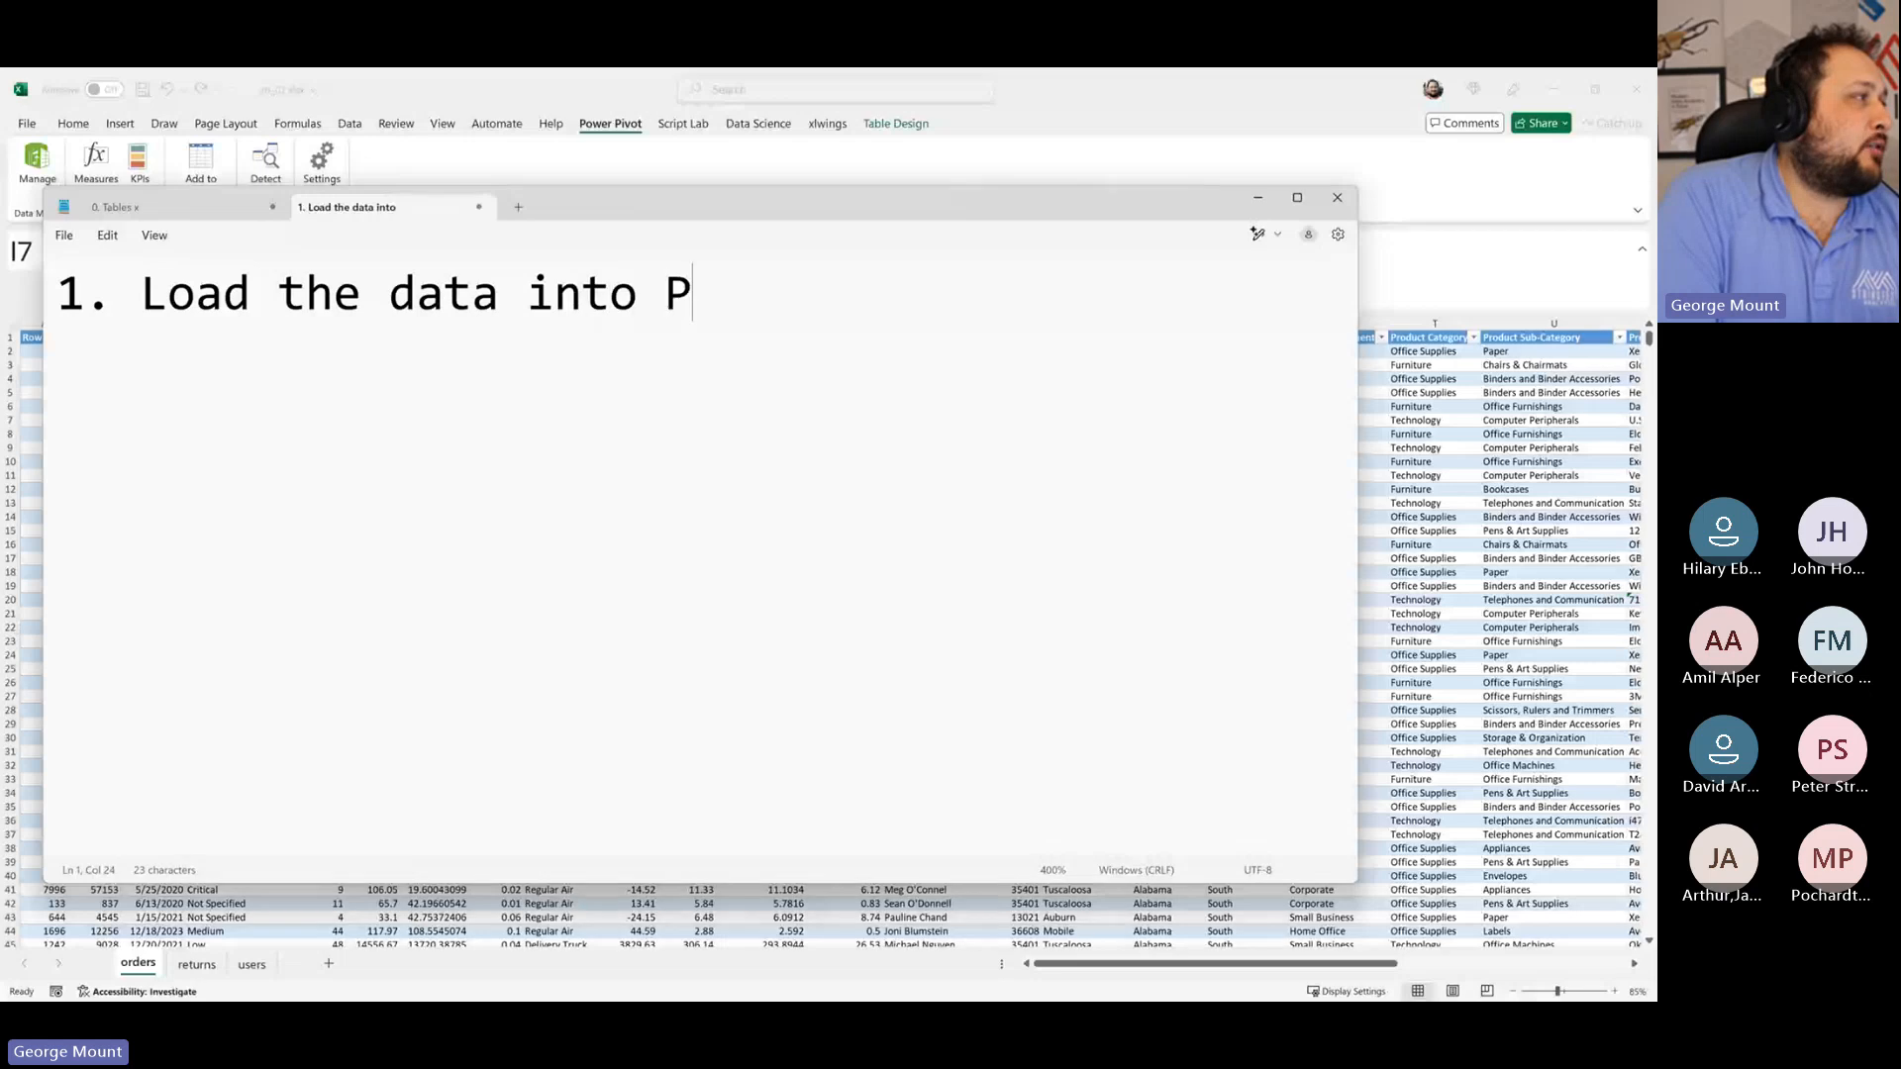
pyautogui.write('ower Query')
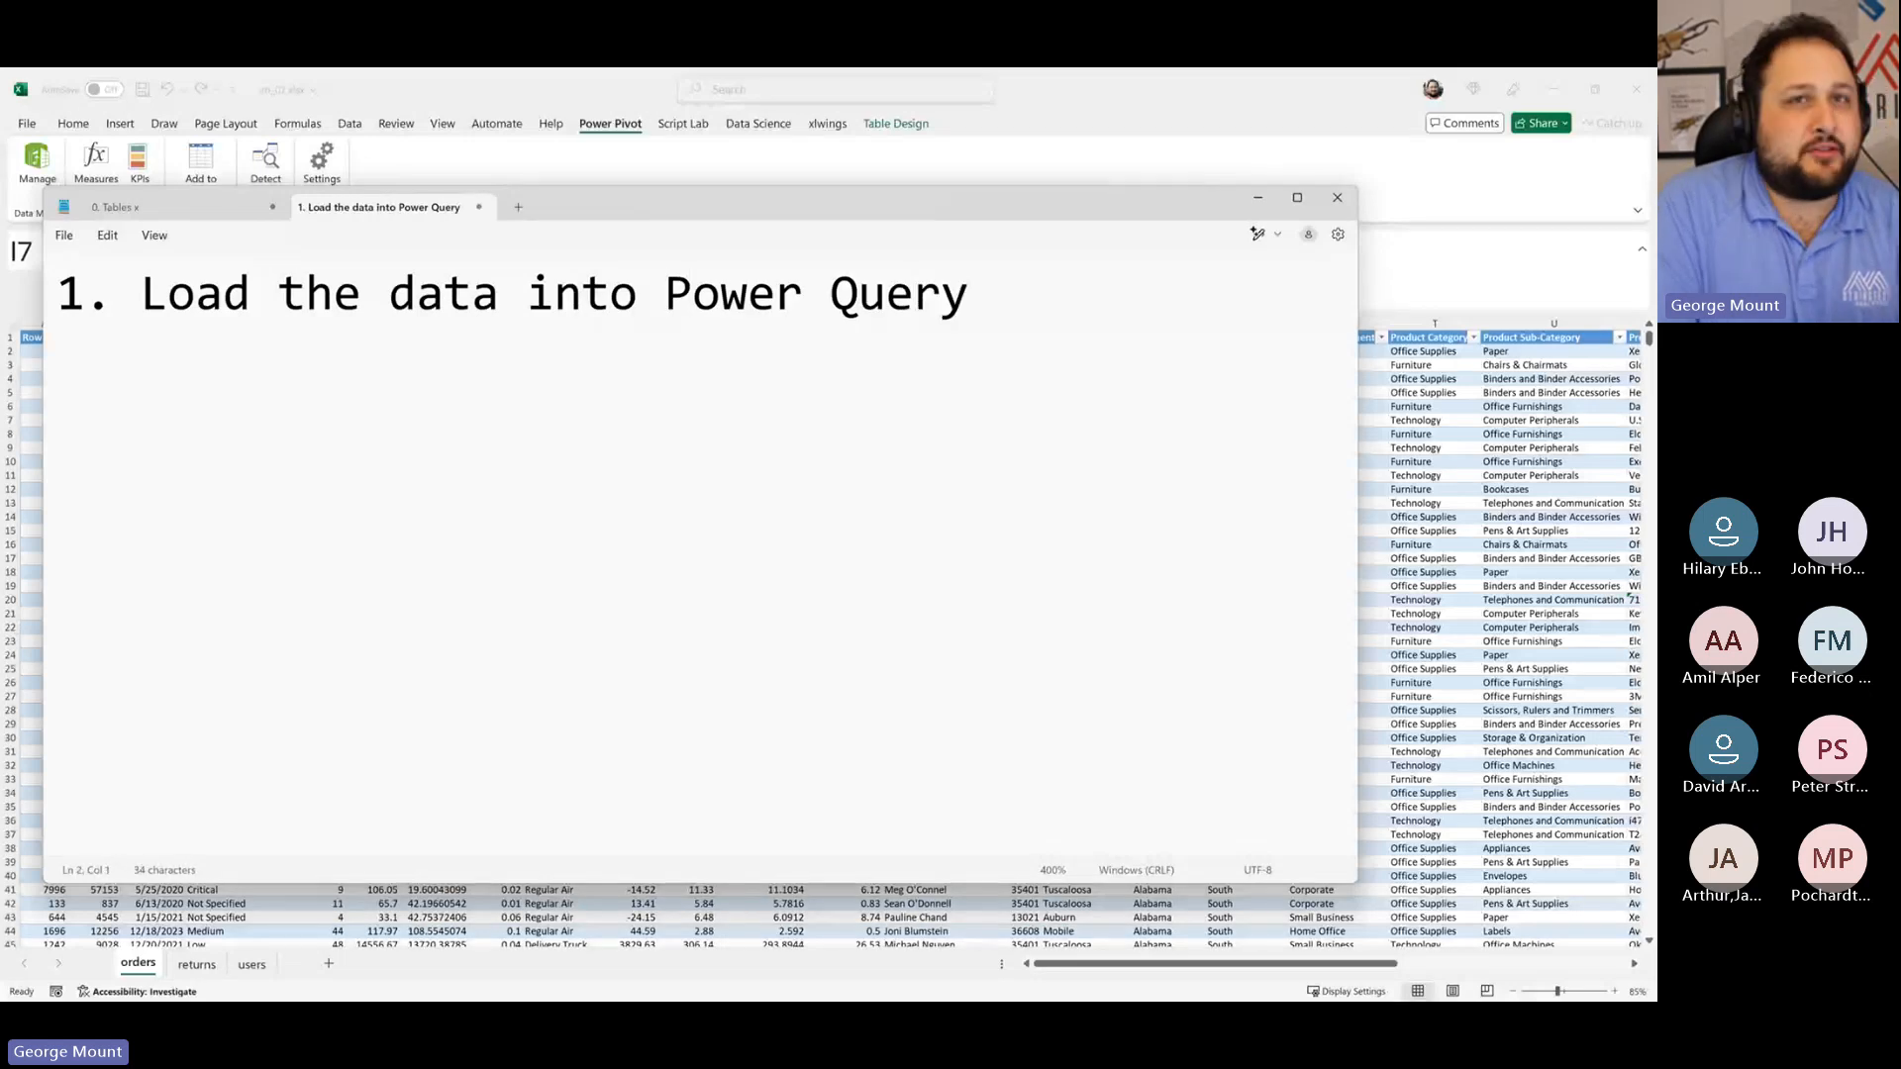
pyautogui.press('Return')
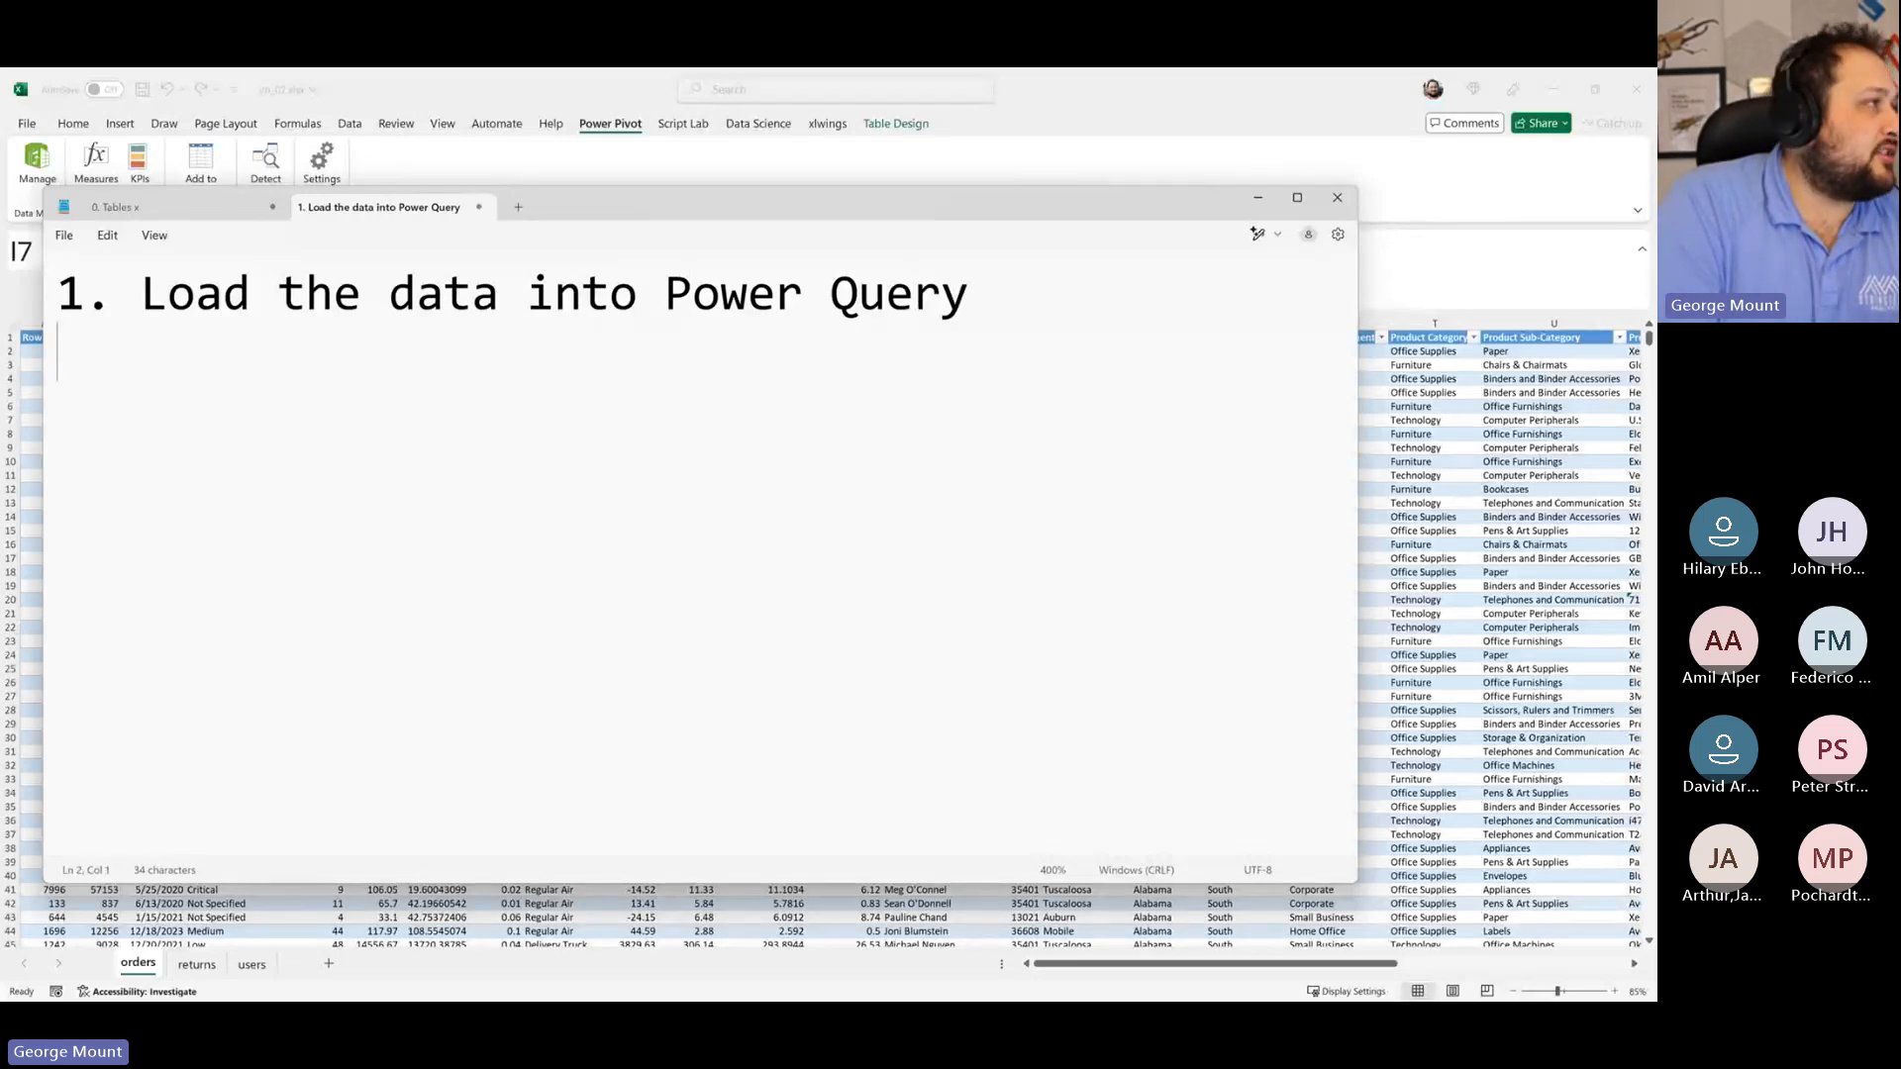
# Step: Add the plan lines "2. Add to Data Model" and "3. Build the Data Model" to the note
pyautogui.write('2. ')
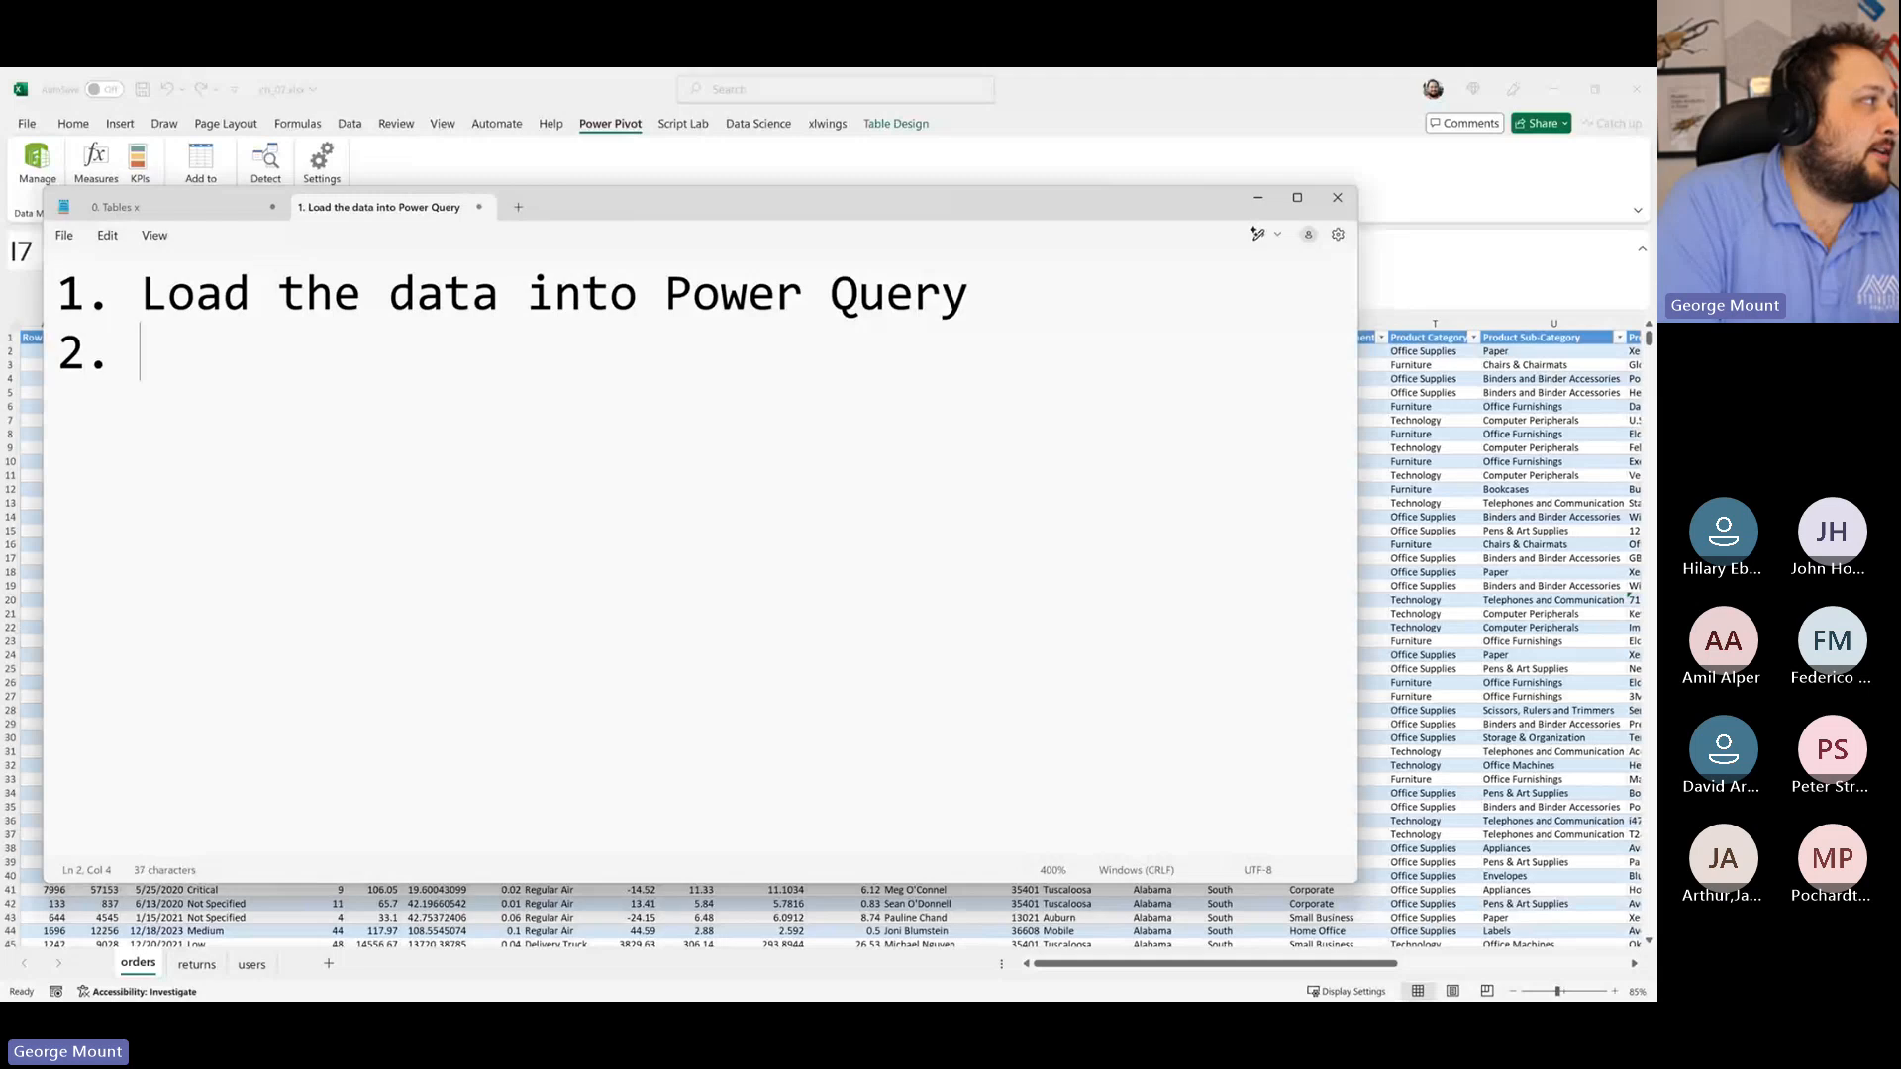
pyautogui.write('Ad')
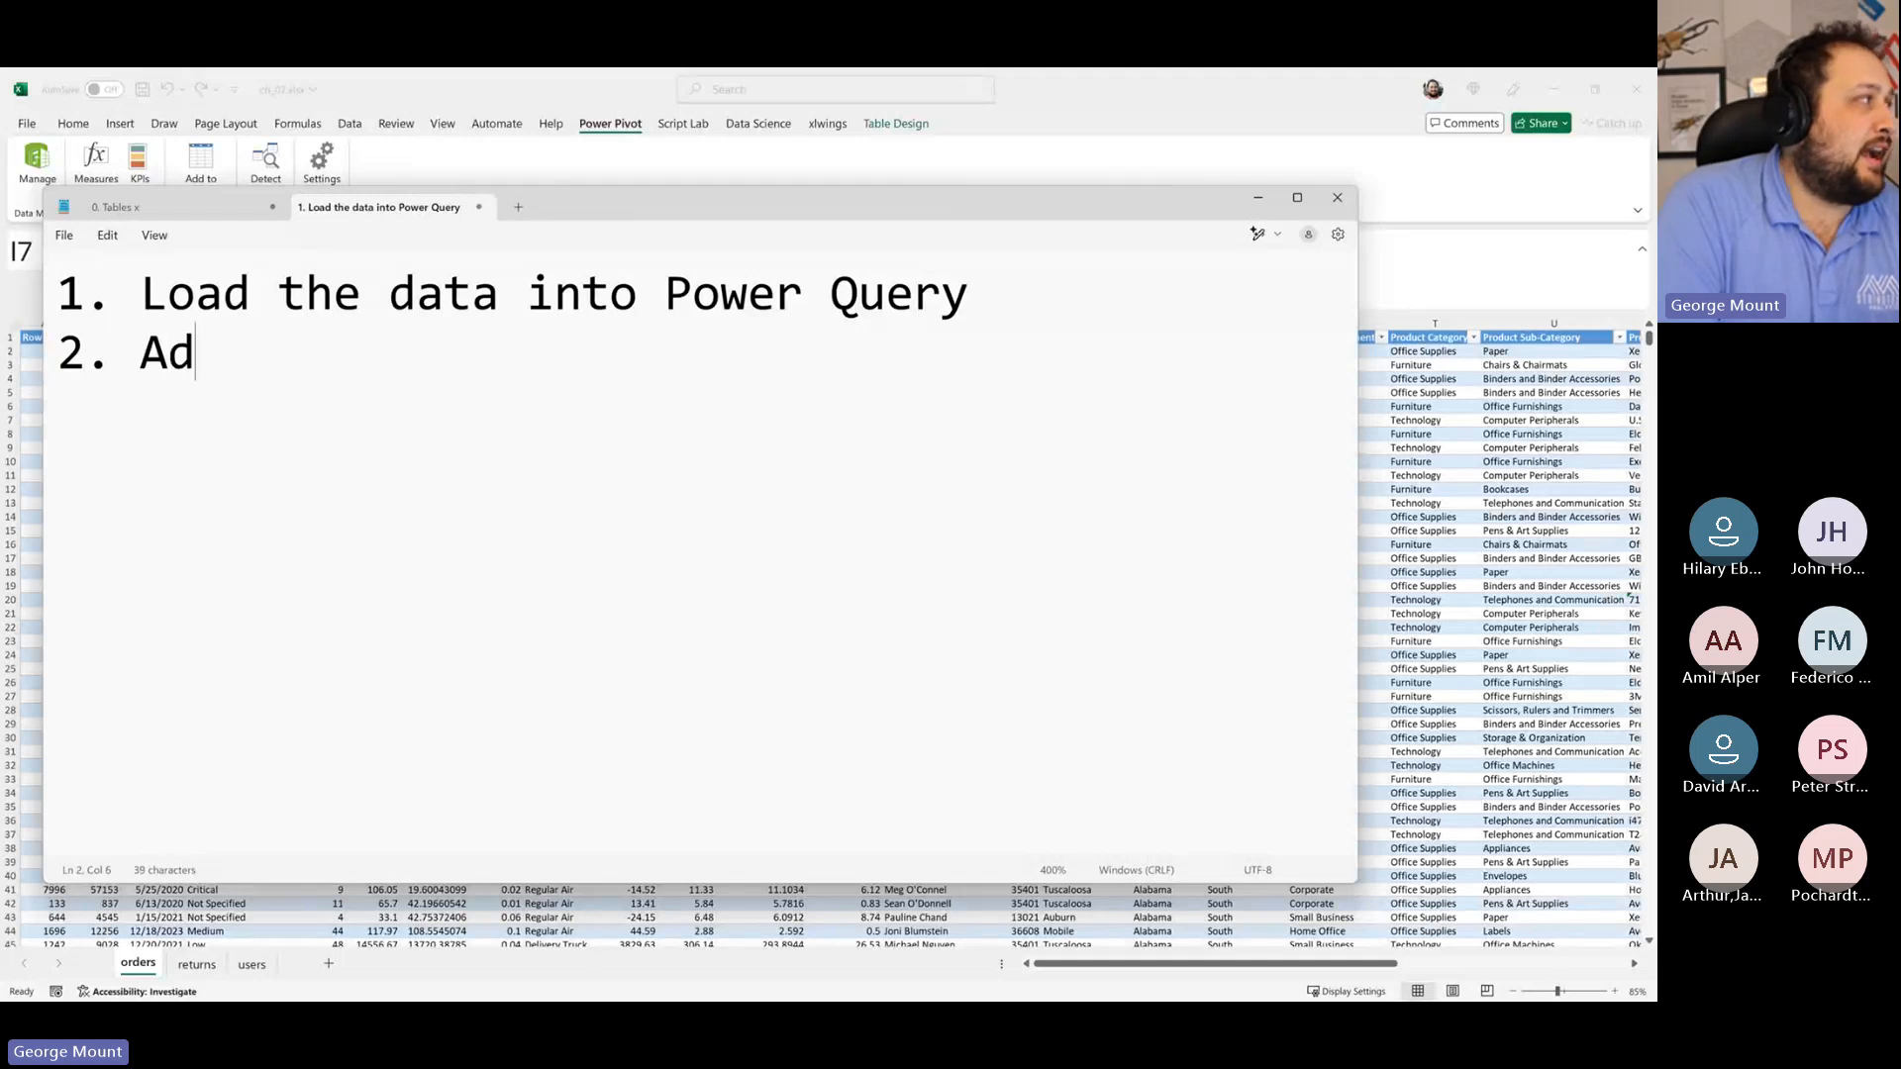
pyautogui.write('d to Data Model')
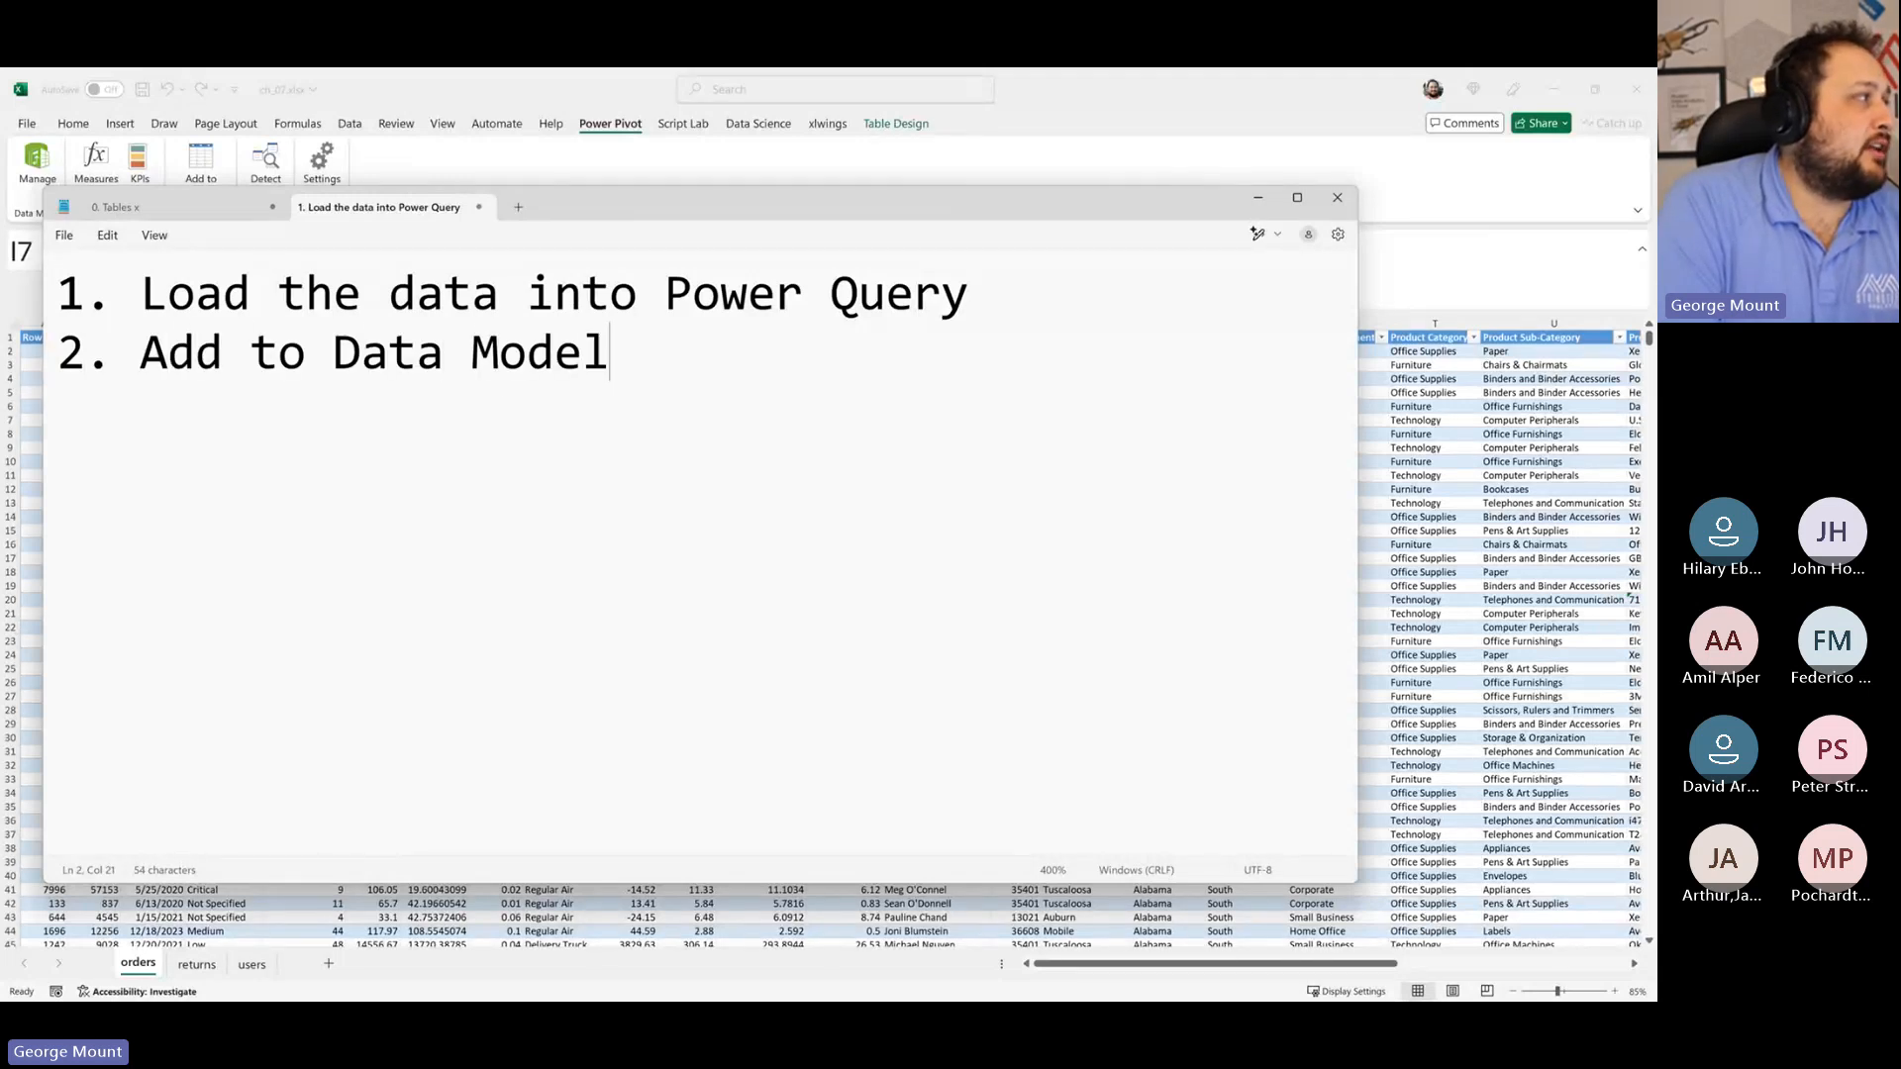
pyautogui.press('Return')
pyautogui.write('3. Buil')
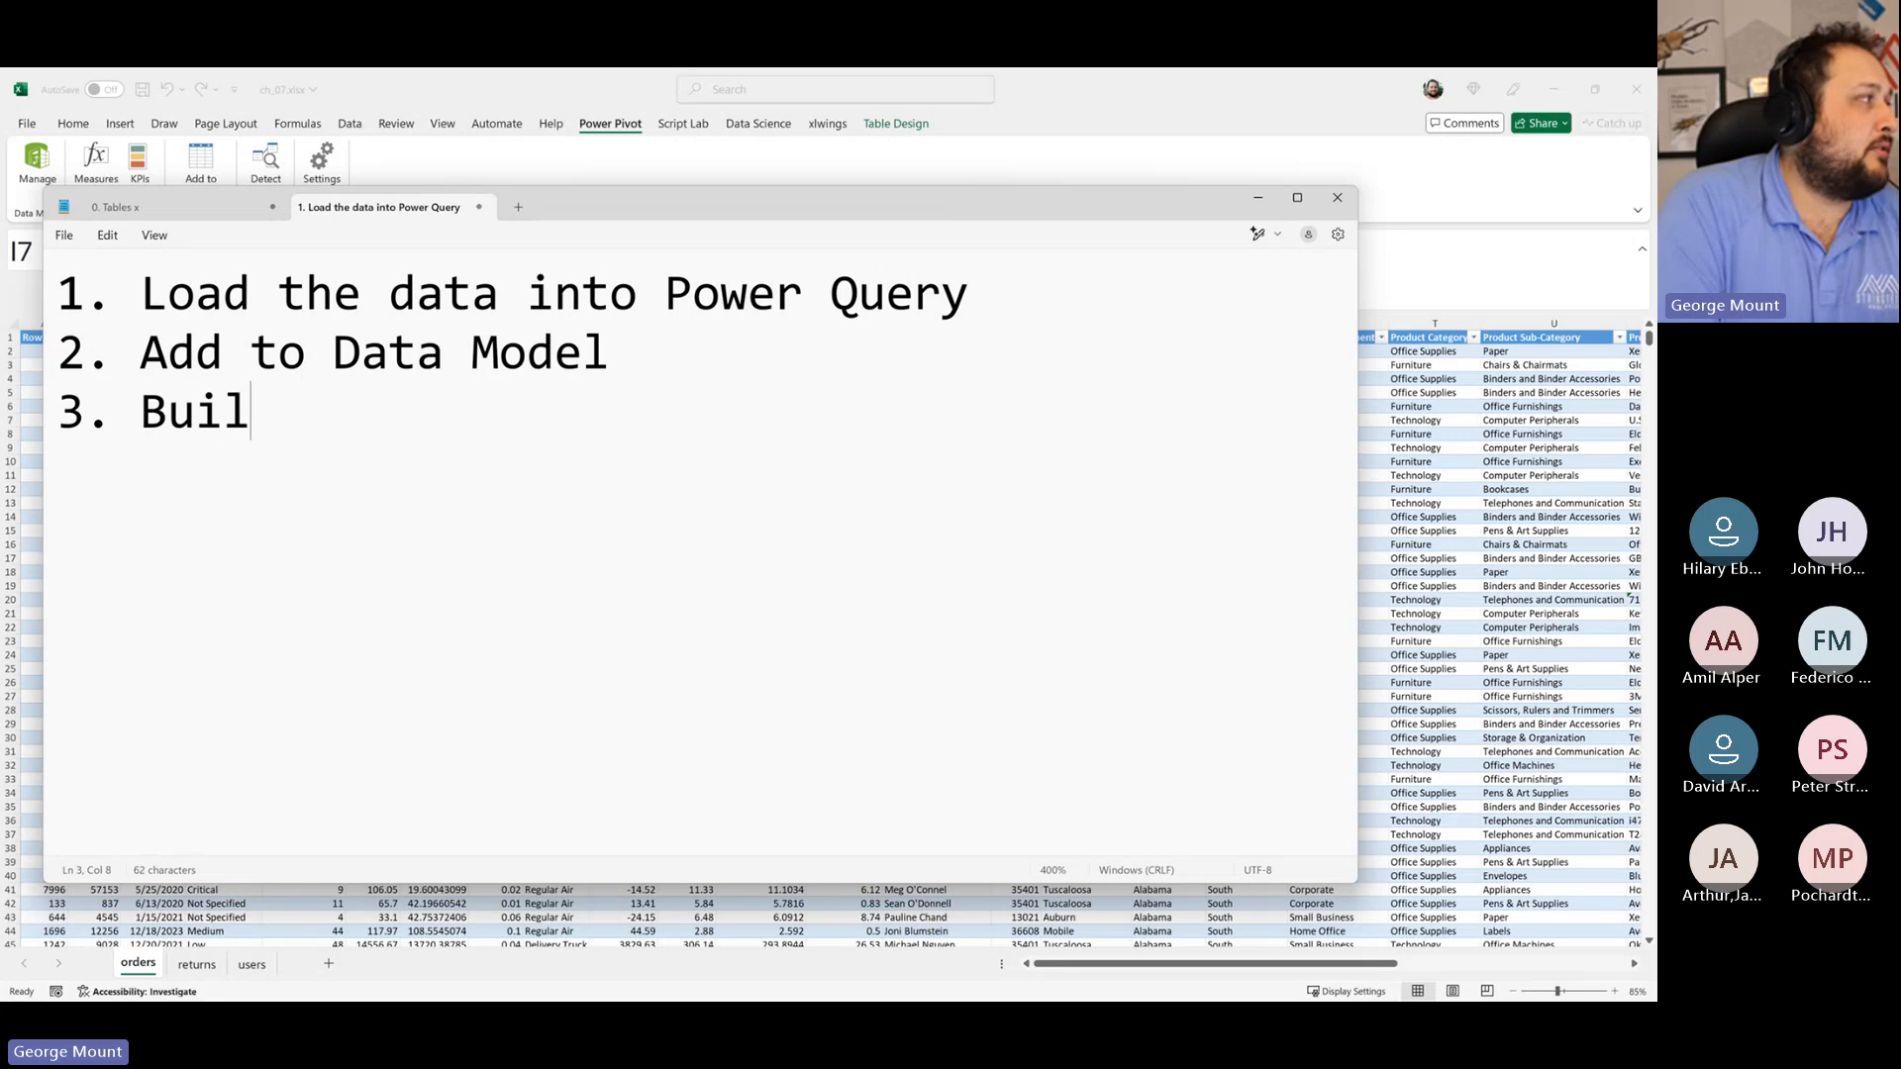
pyautogui.write('d the Data Model')
pyautogui.press('Return')
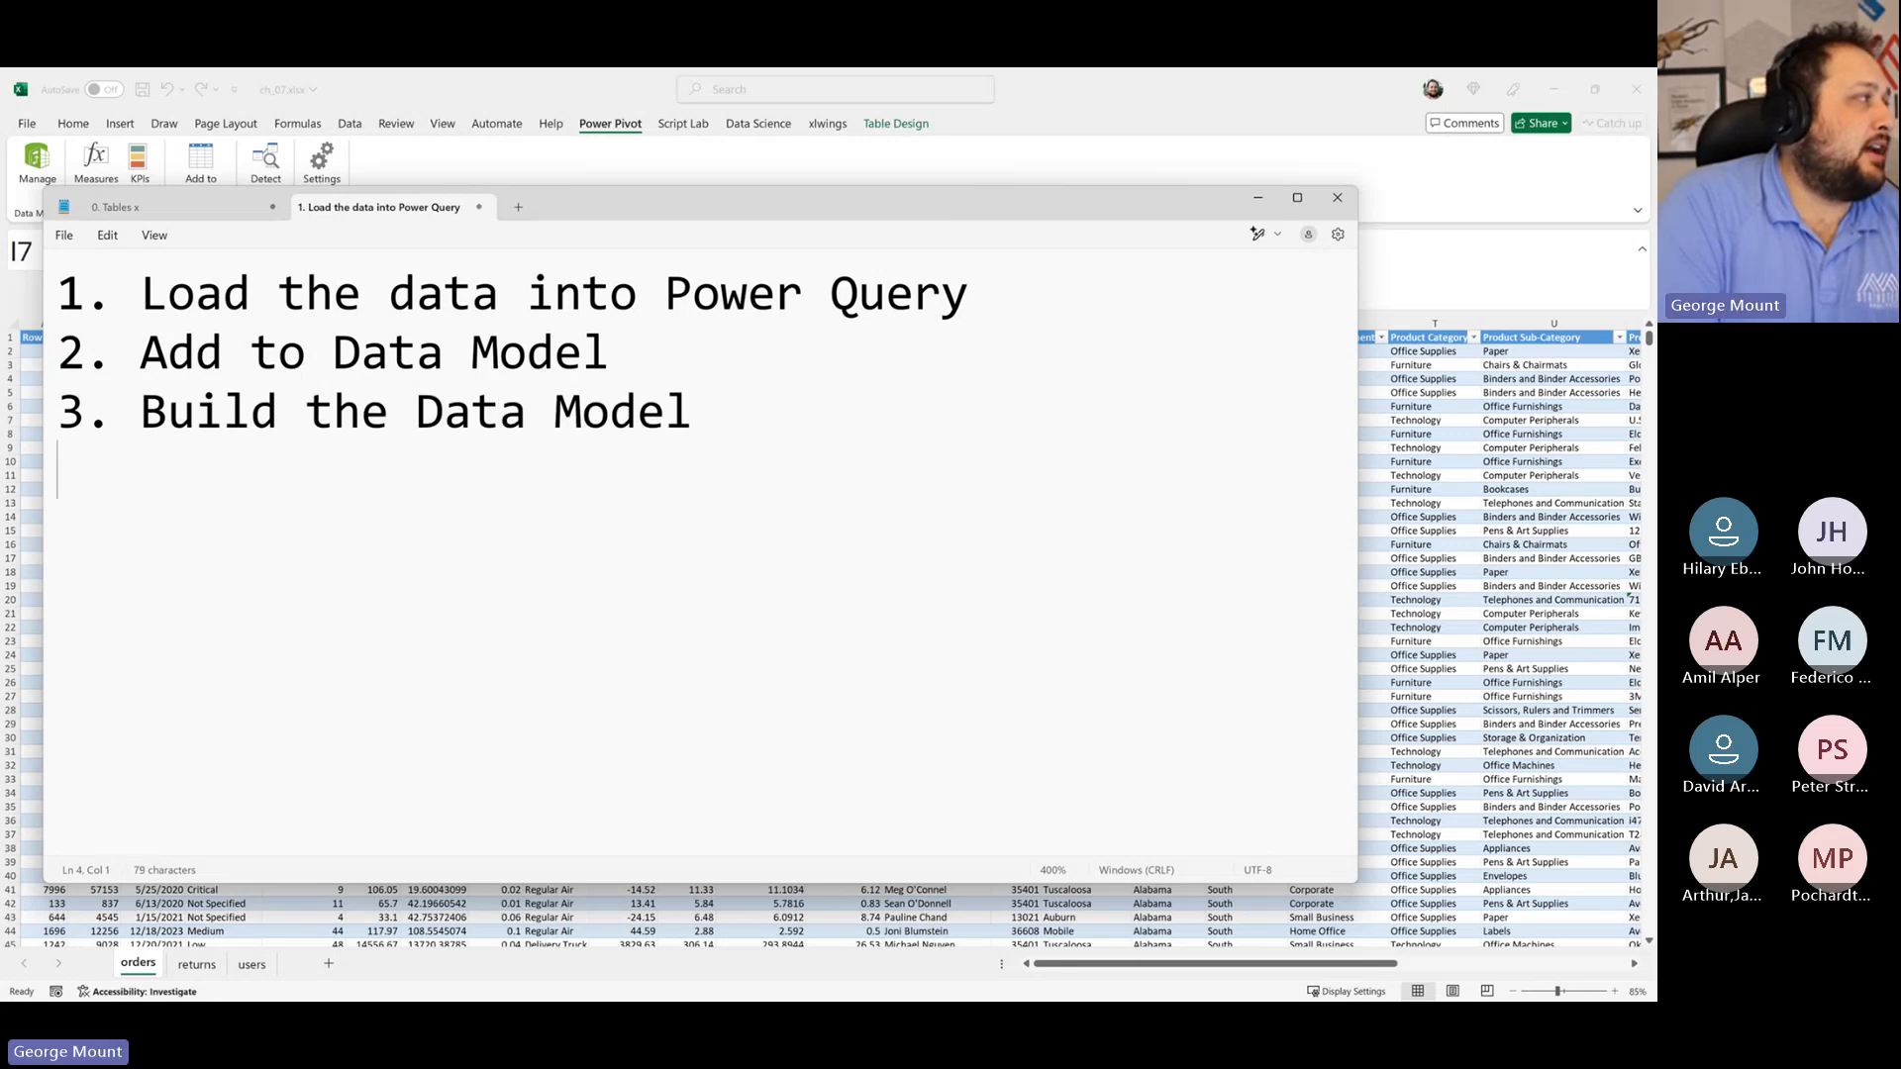
# Step: Add the fourth plan line "4. Measures and KPIs" to the note
pyautogui.write('5.')
pyautogui.press('BackSpace')
pyautogui.press('BackSpace')
pyautogui.press('BackSpace')
pyautogui.write('4. Me')
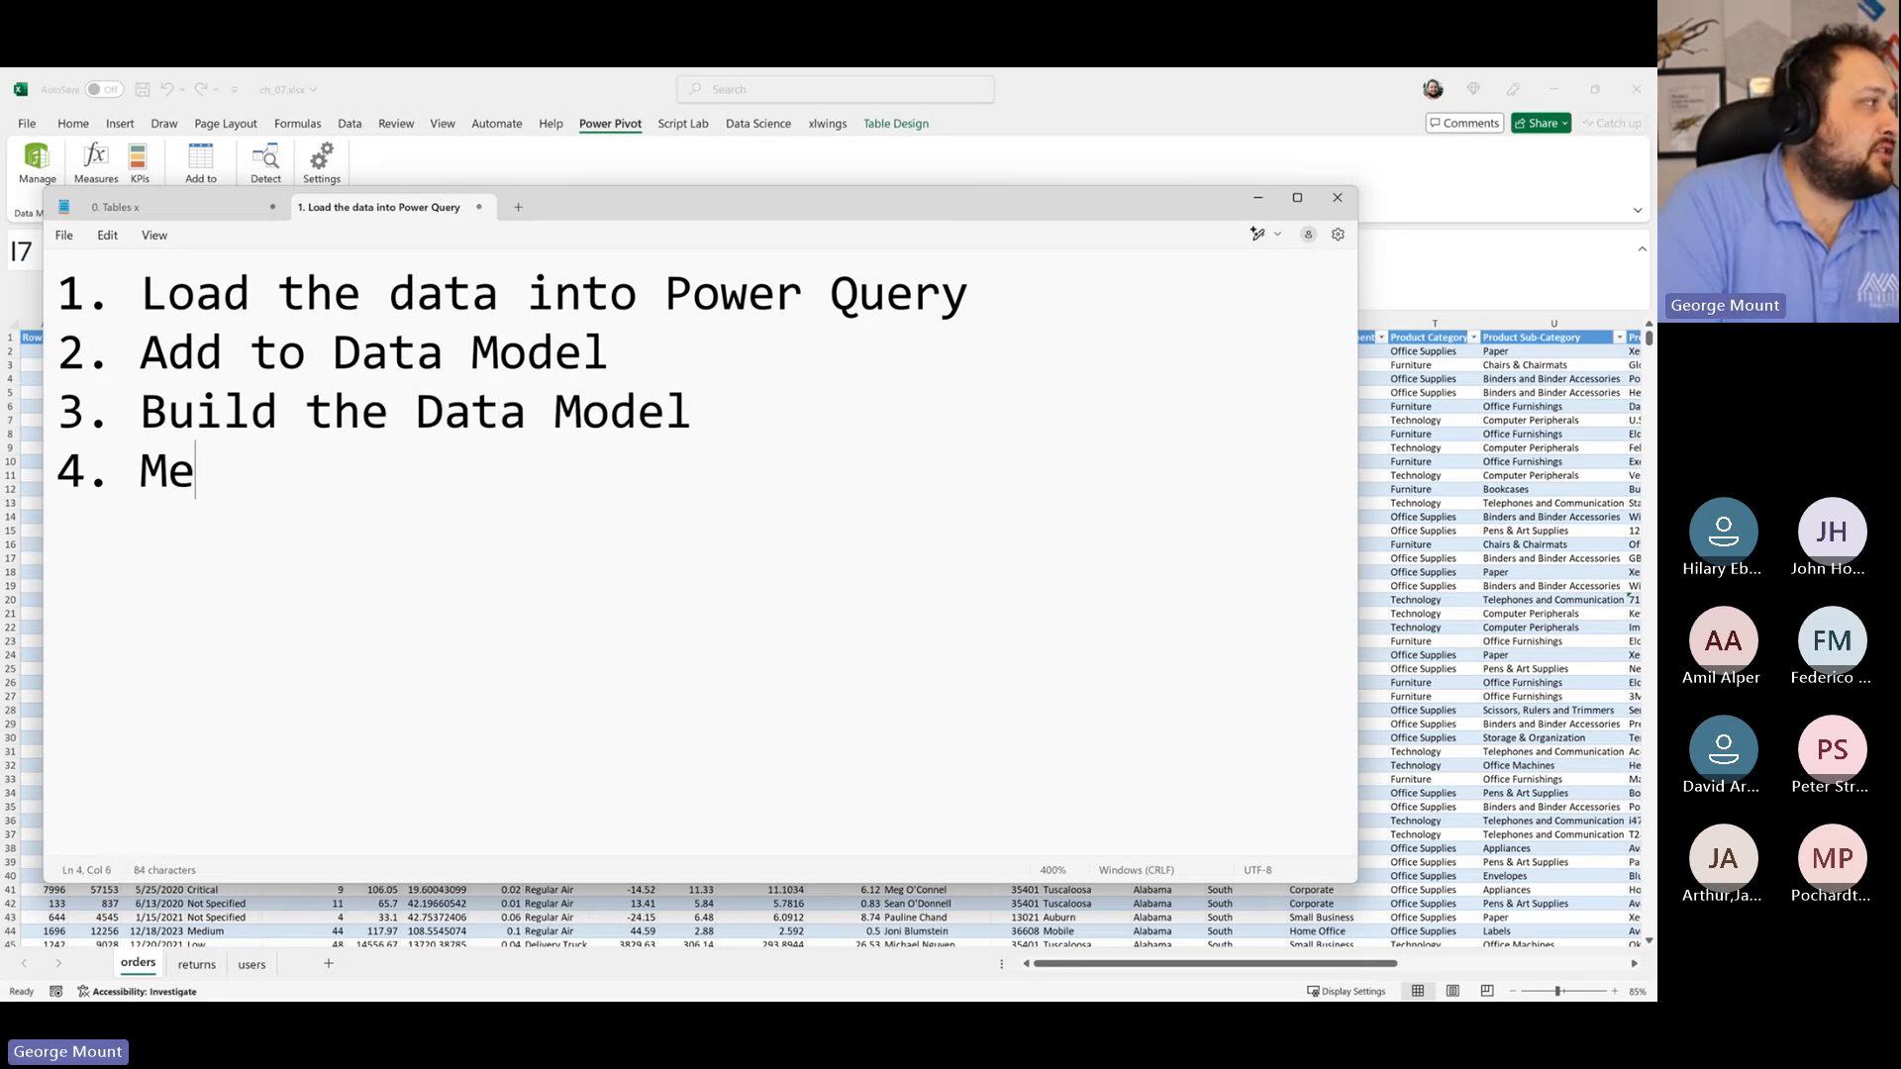
pyautogui.write('asures and KPI')
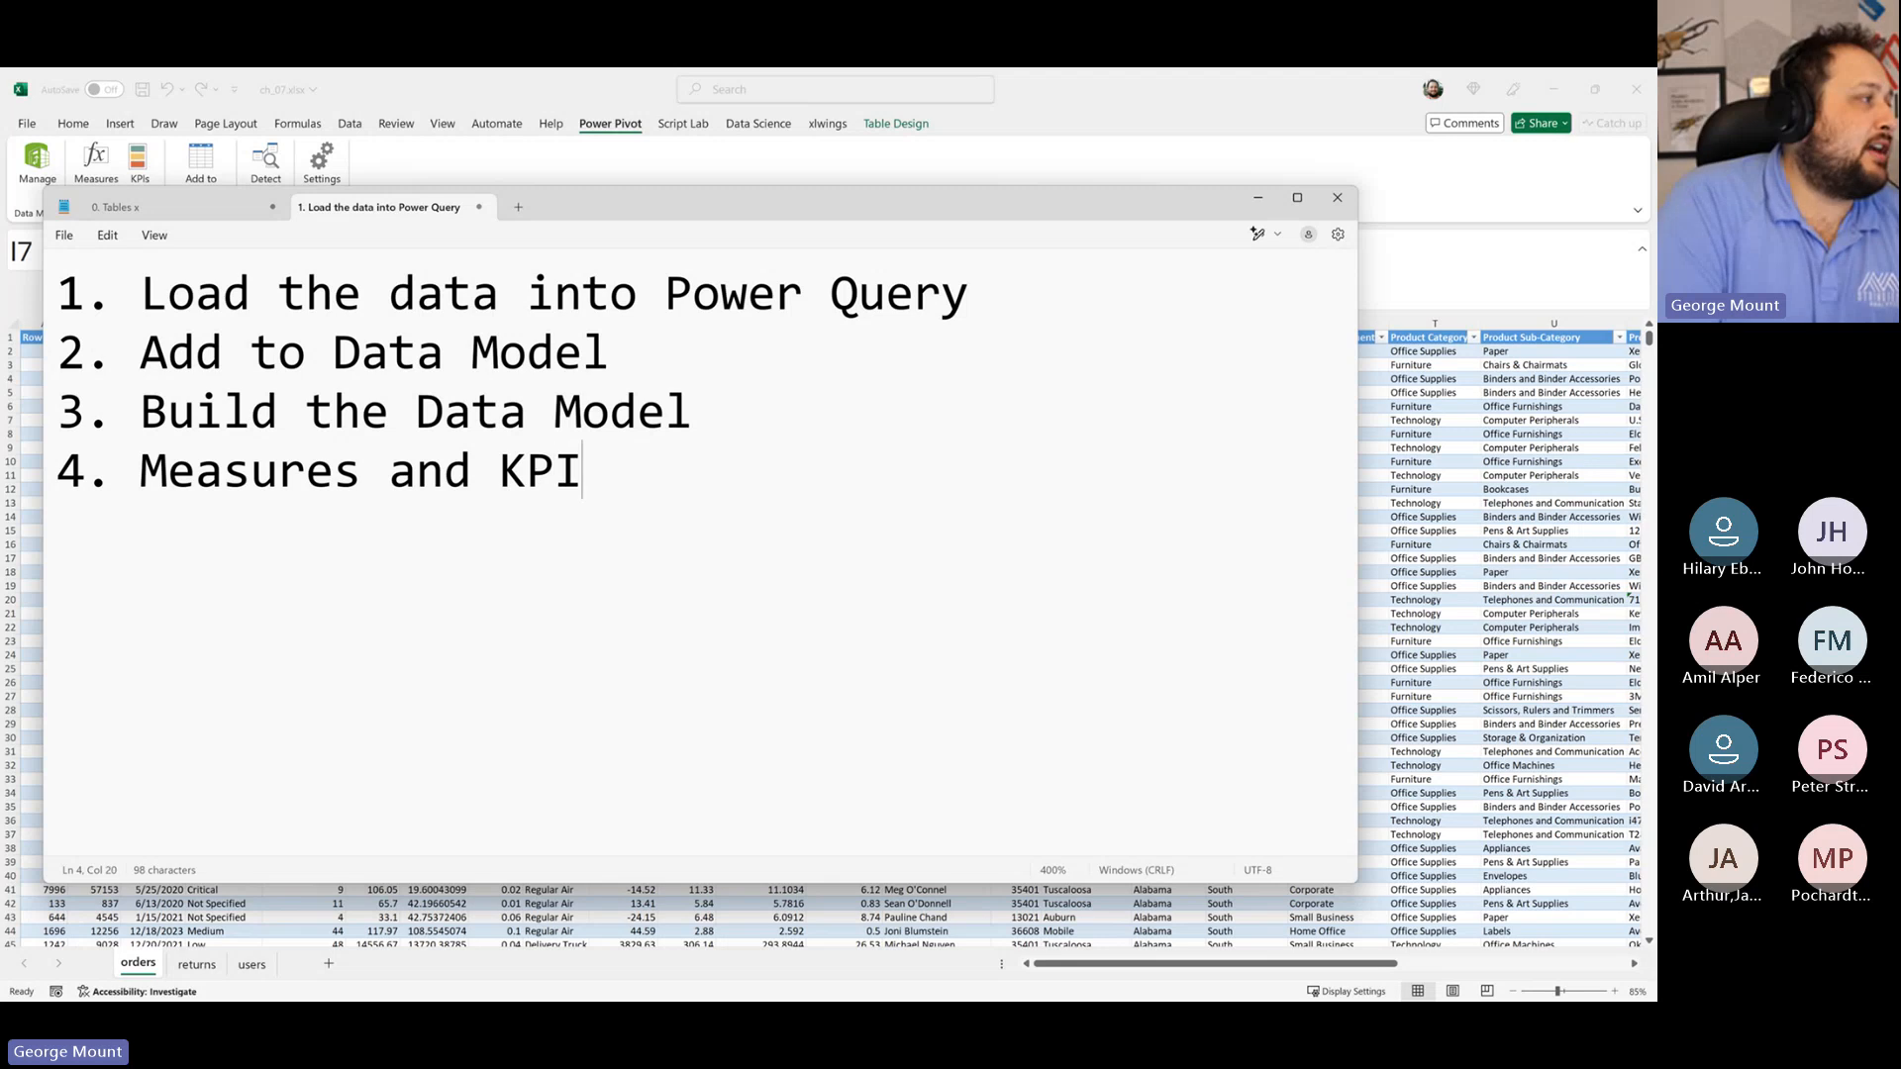
pyautogui.write('s')
# Step: Highlight the first three plan lines in the note and return to the Excel workbook
pyautogui.doubleClick(751, 431)
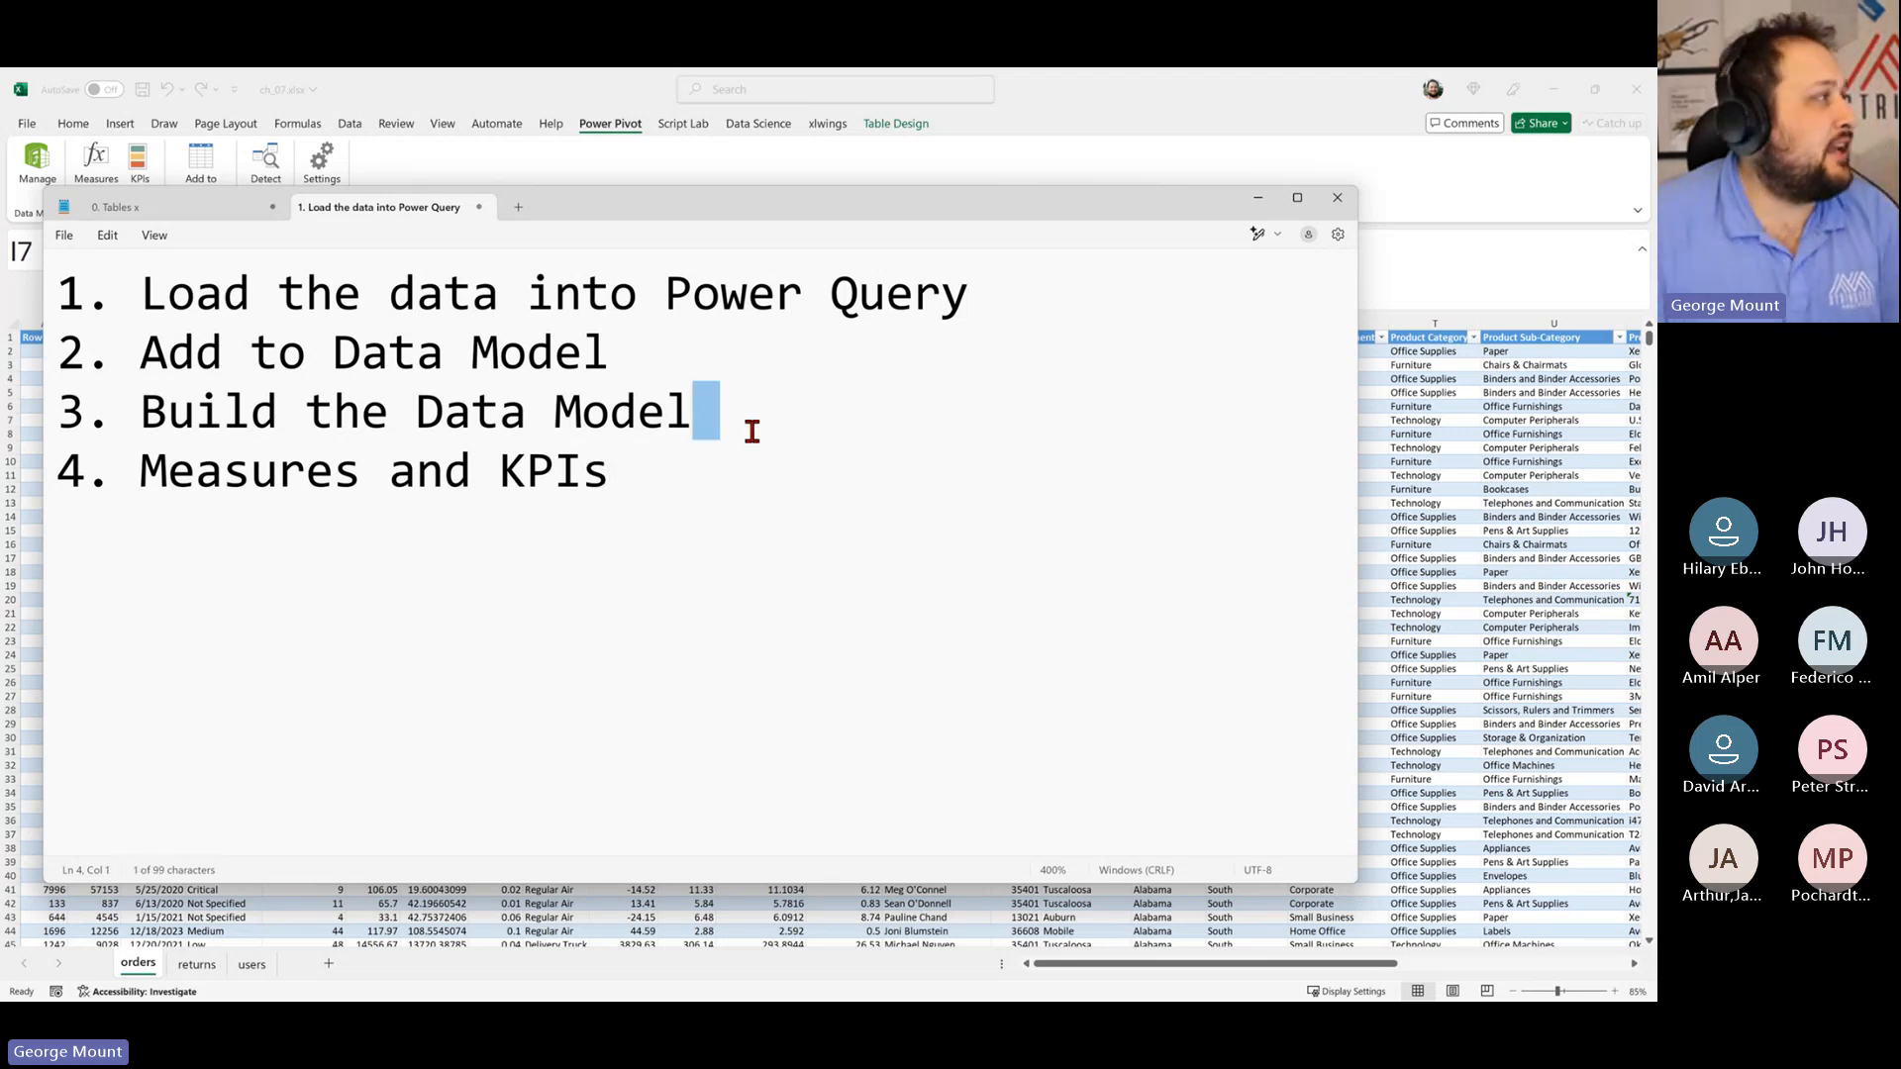
pyautogui.moveTo(751, 430); pyautogui.dragTo(5, 297)
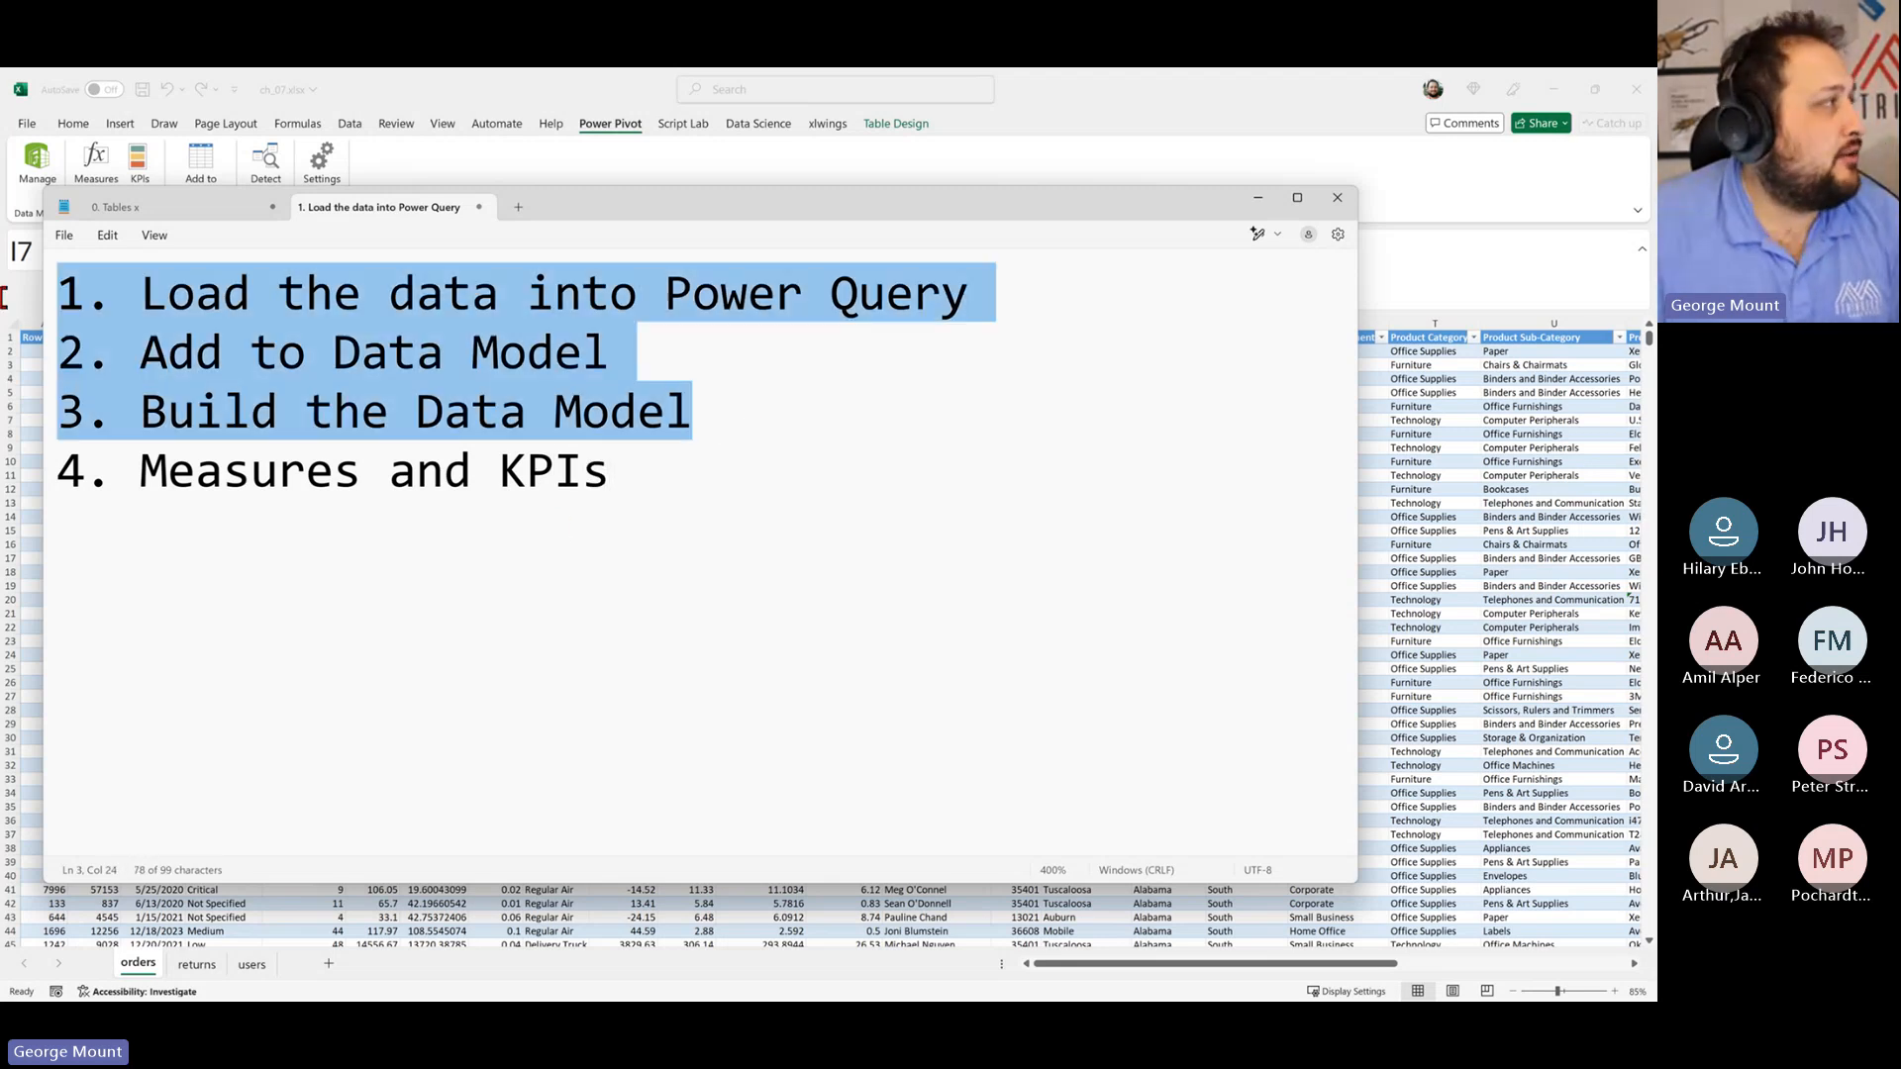
pyautogui.click(1255, 199)
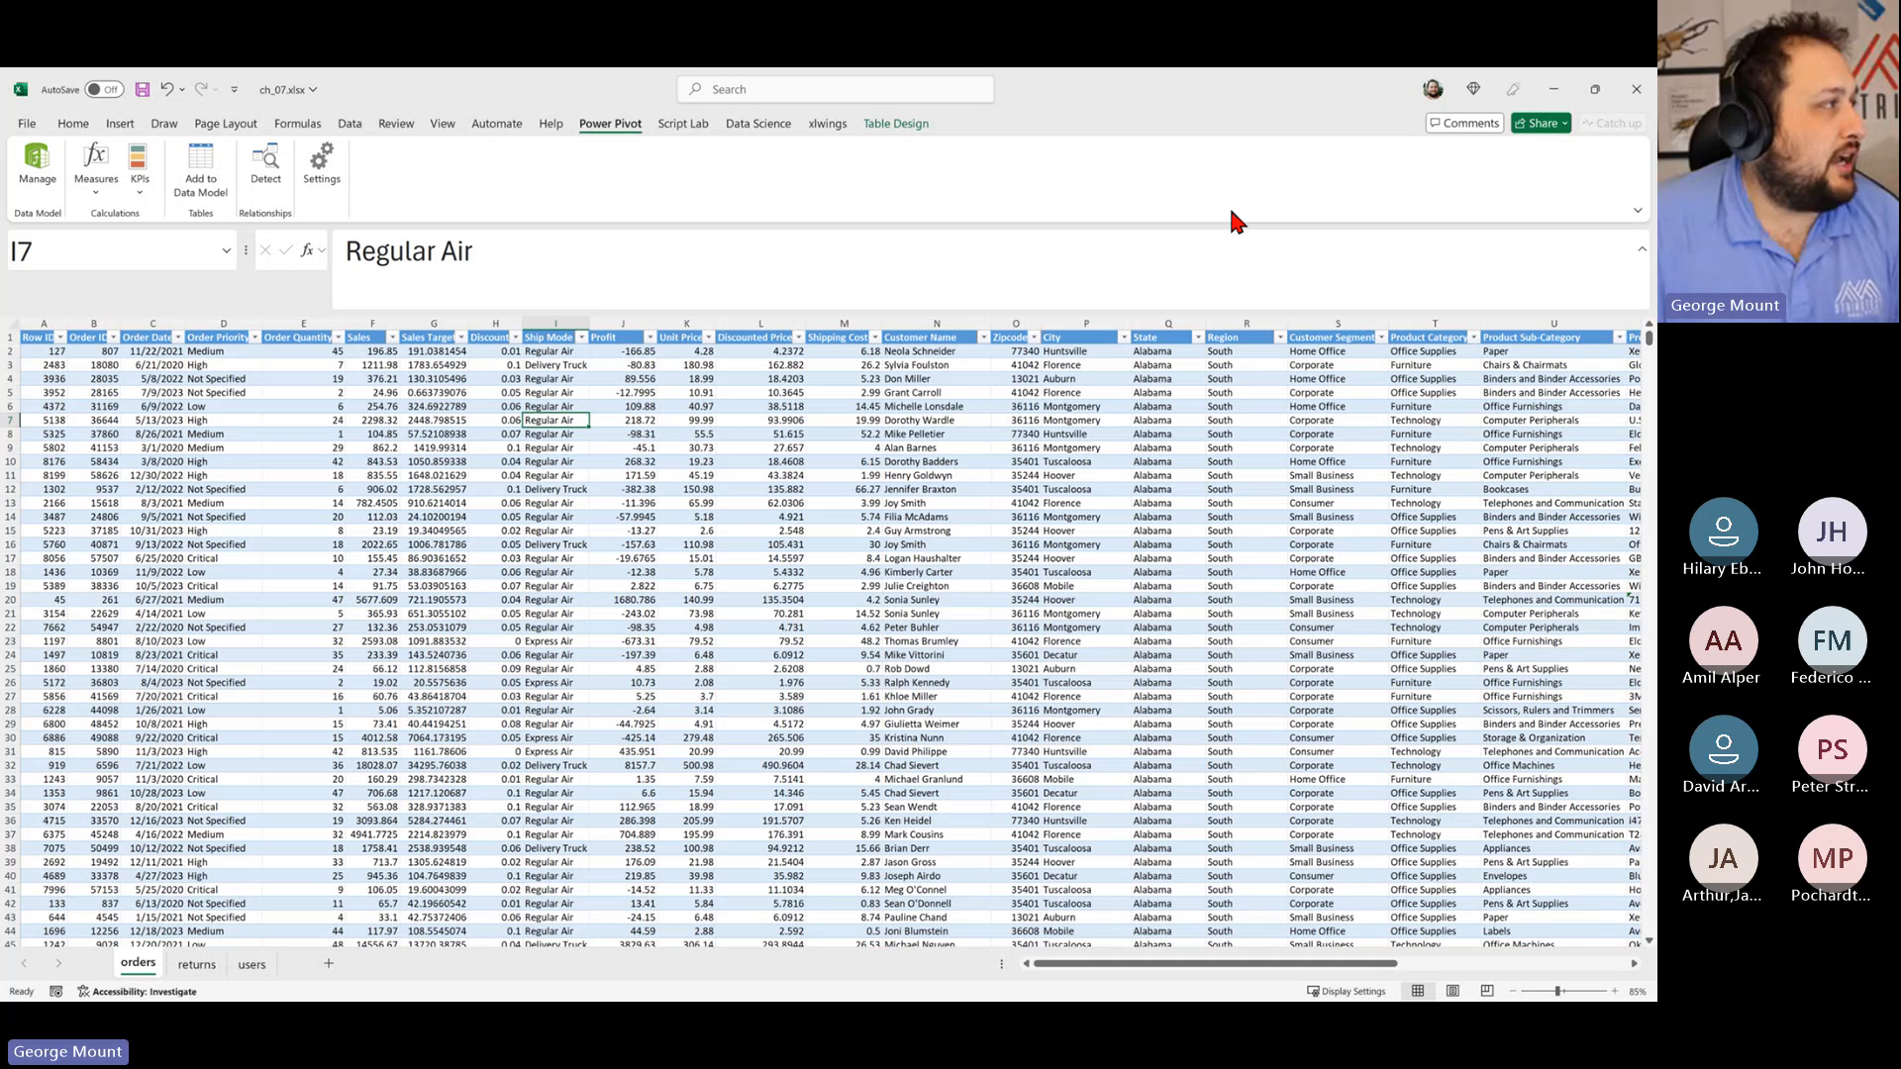
pyautogui.hotkey('alt', 'Tab')
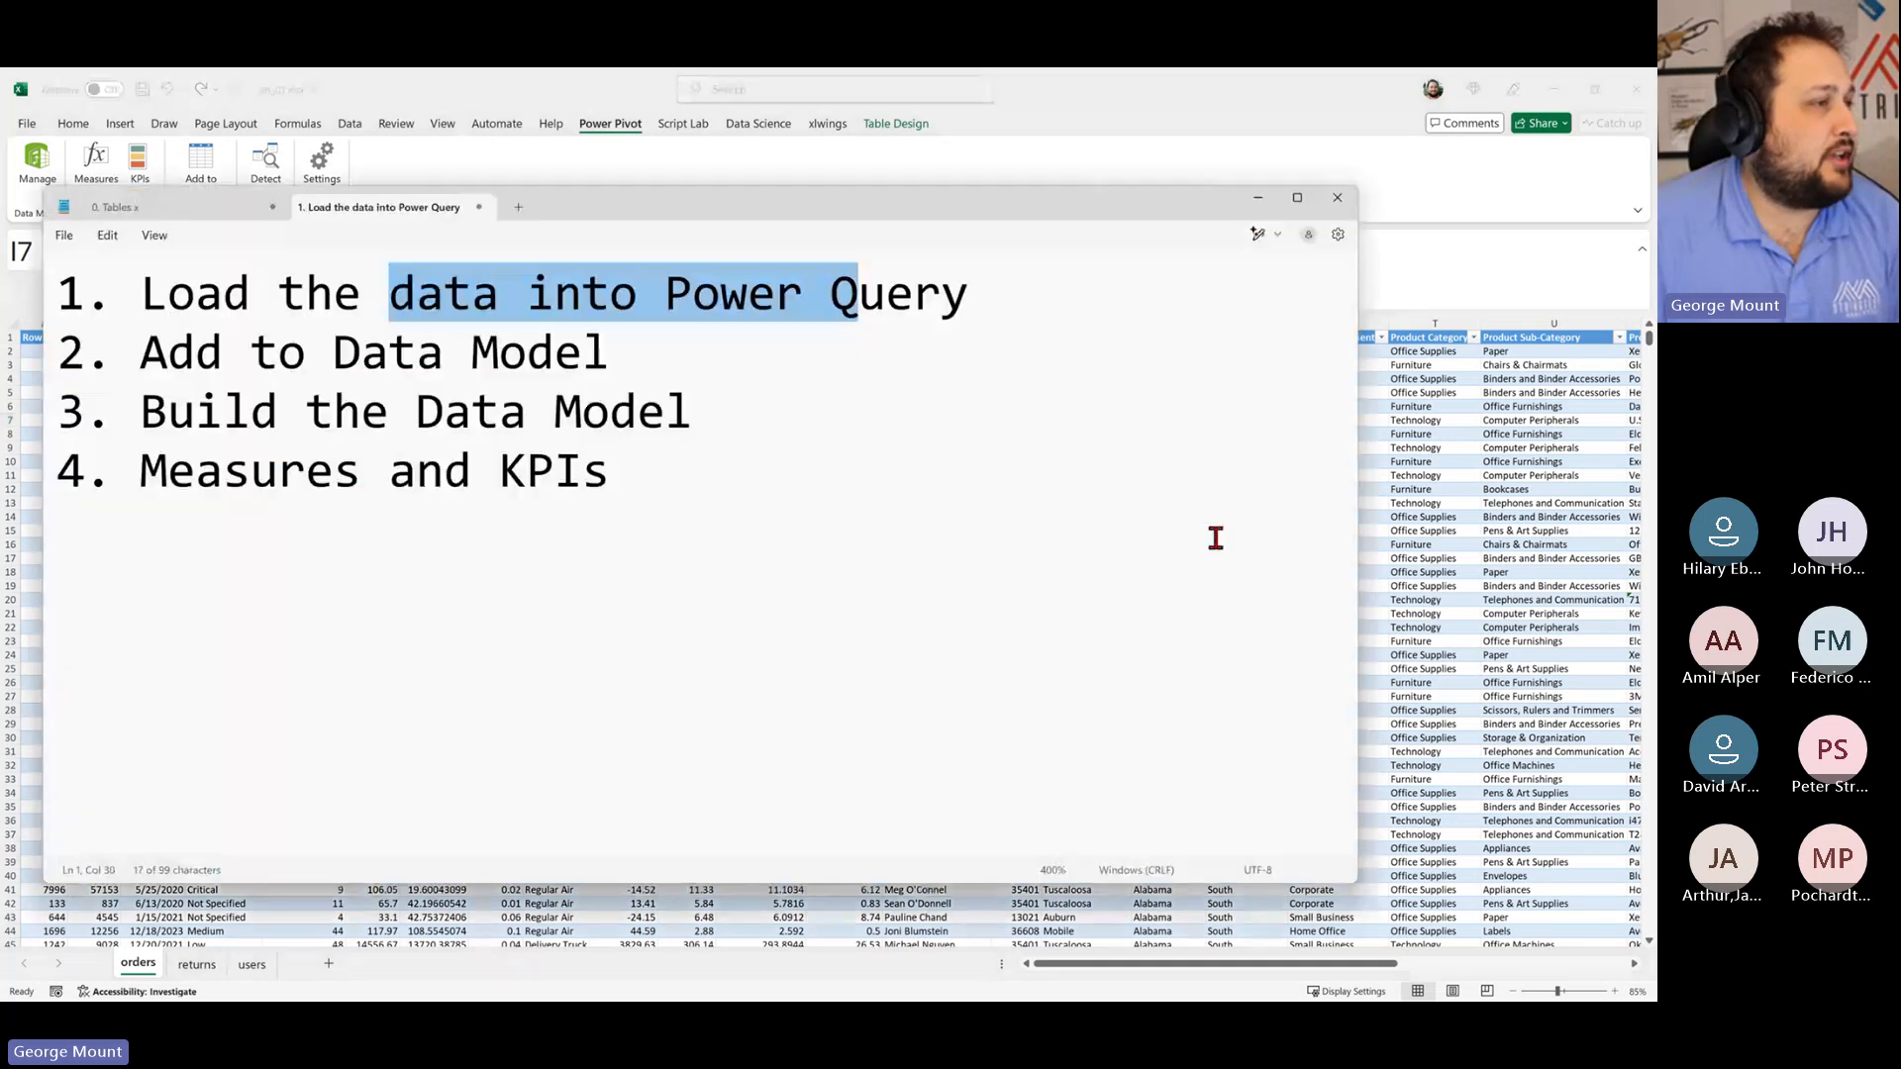
pyautogui.hotkey('alt', 'Tab')
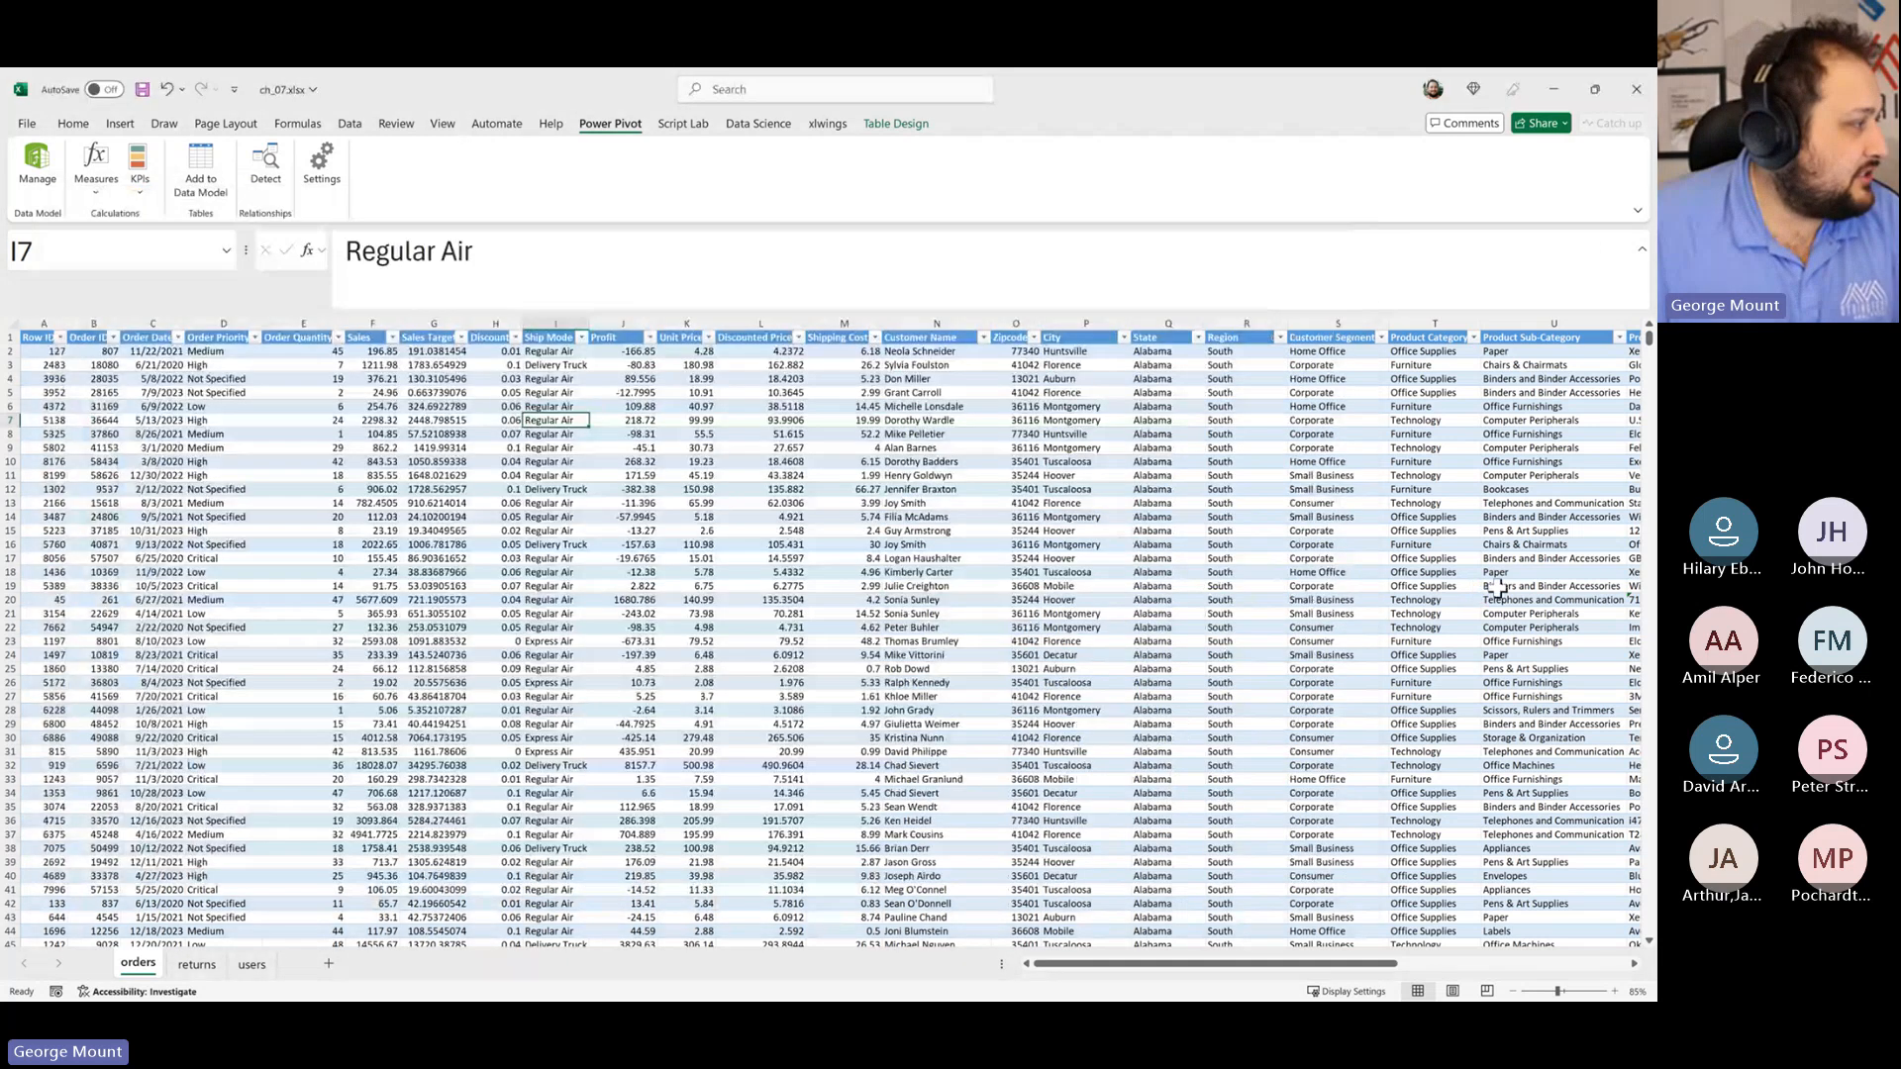
# Step: Look through the users, returns and orders sheets, finishing on the returns sheet
pyautogui.click(624, 434)
pyautogui.click(251, 963)
pyautogui.click(195, 964)
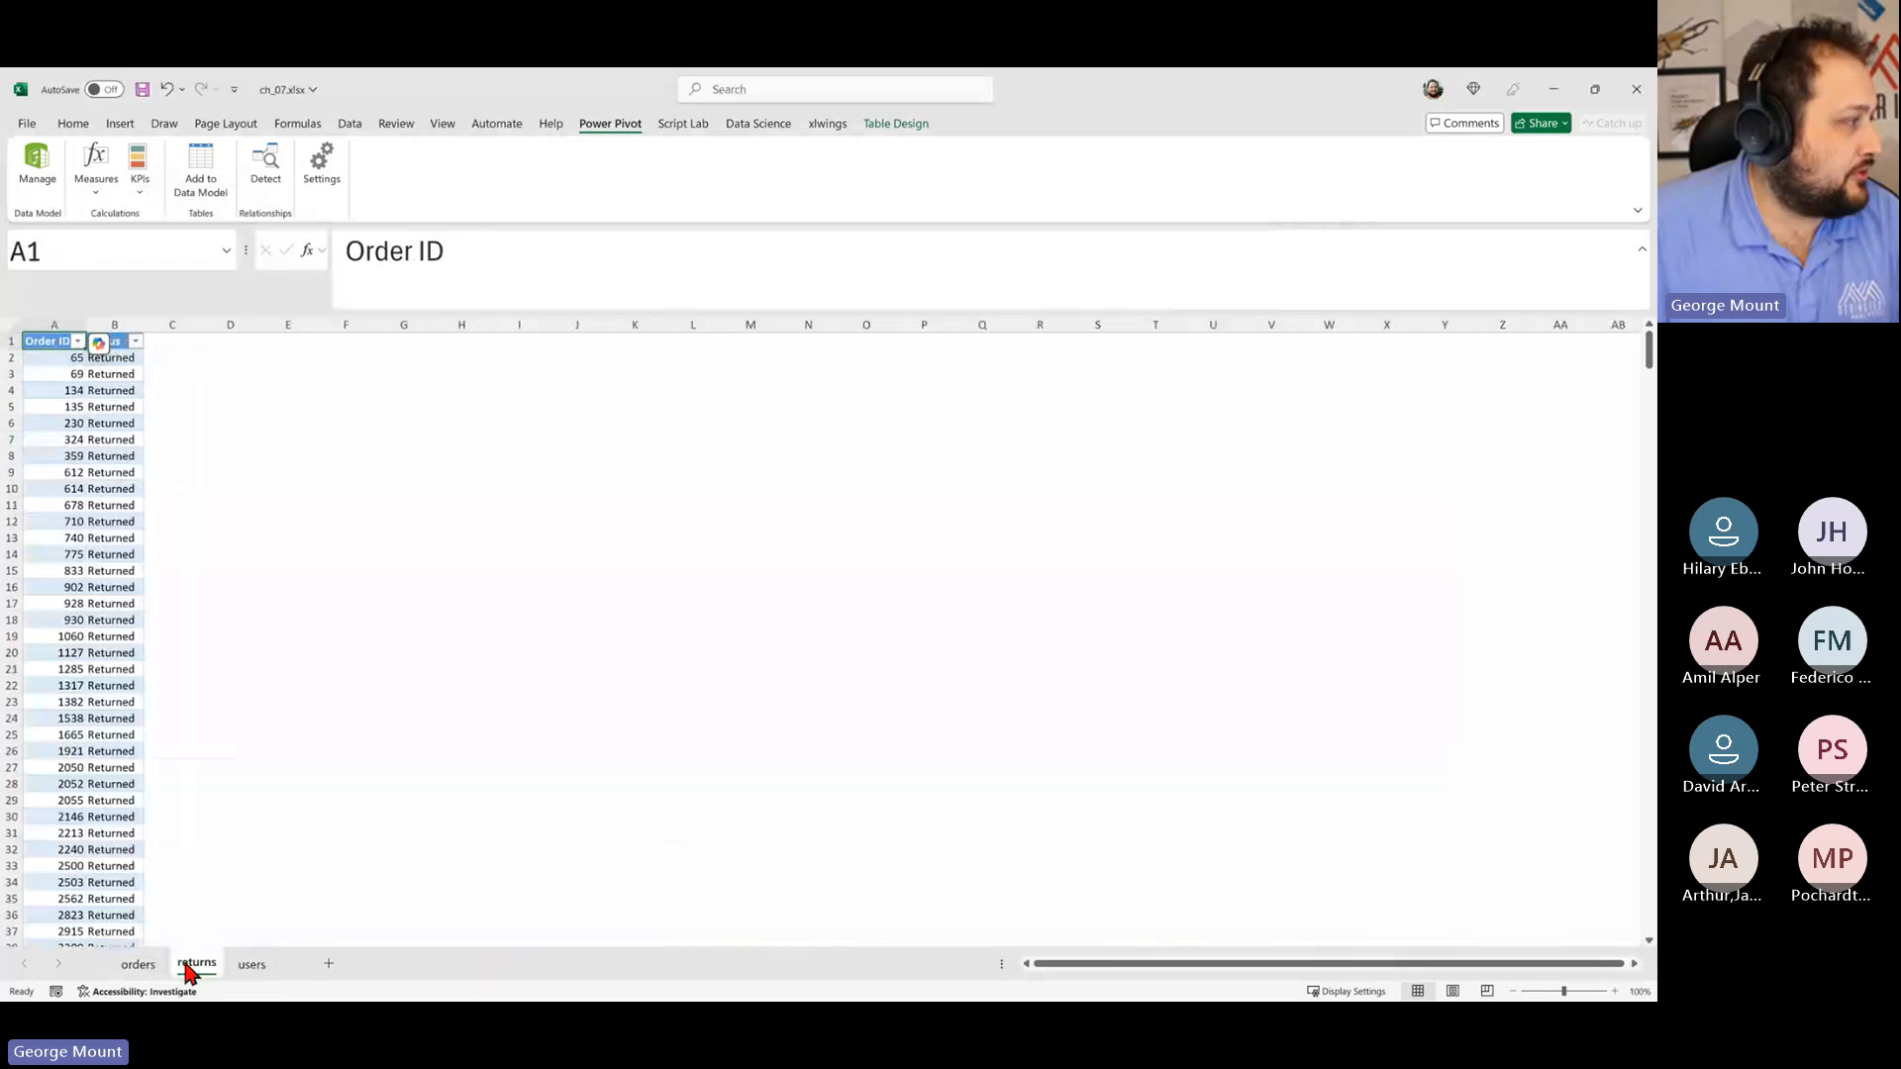
pyautogui.click(139, 965)
pyautogui.click(195, 964)
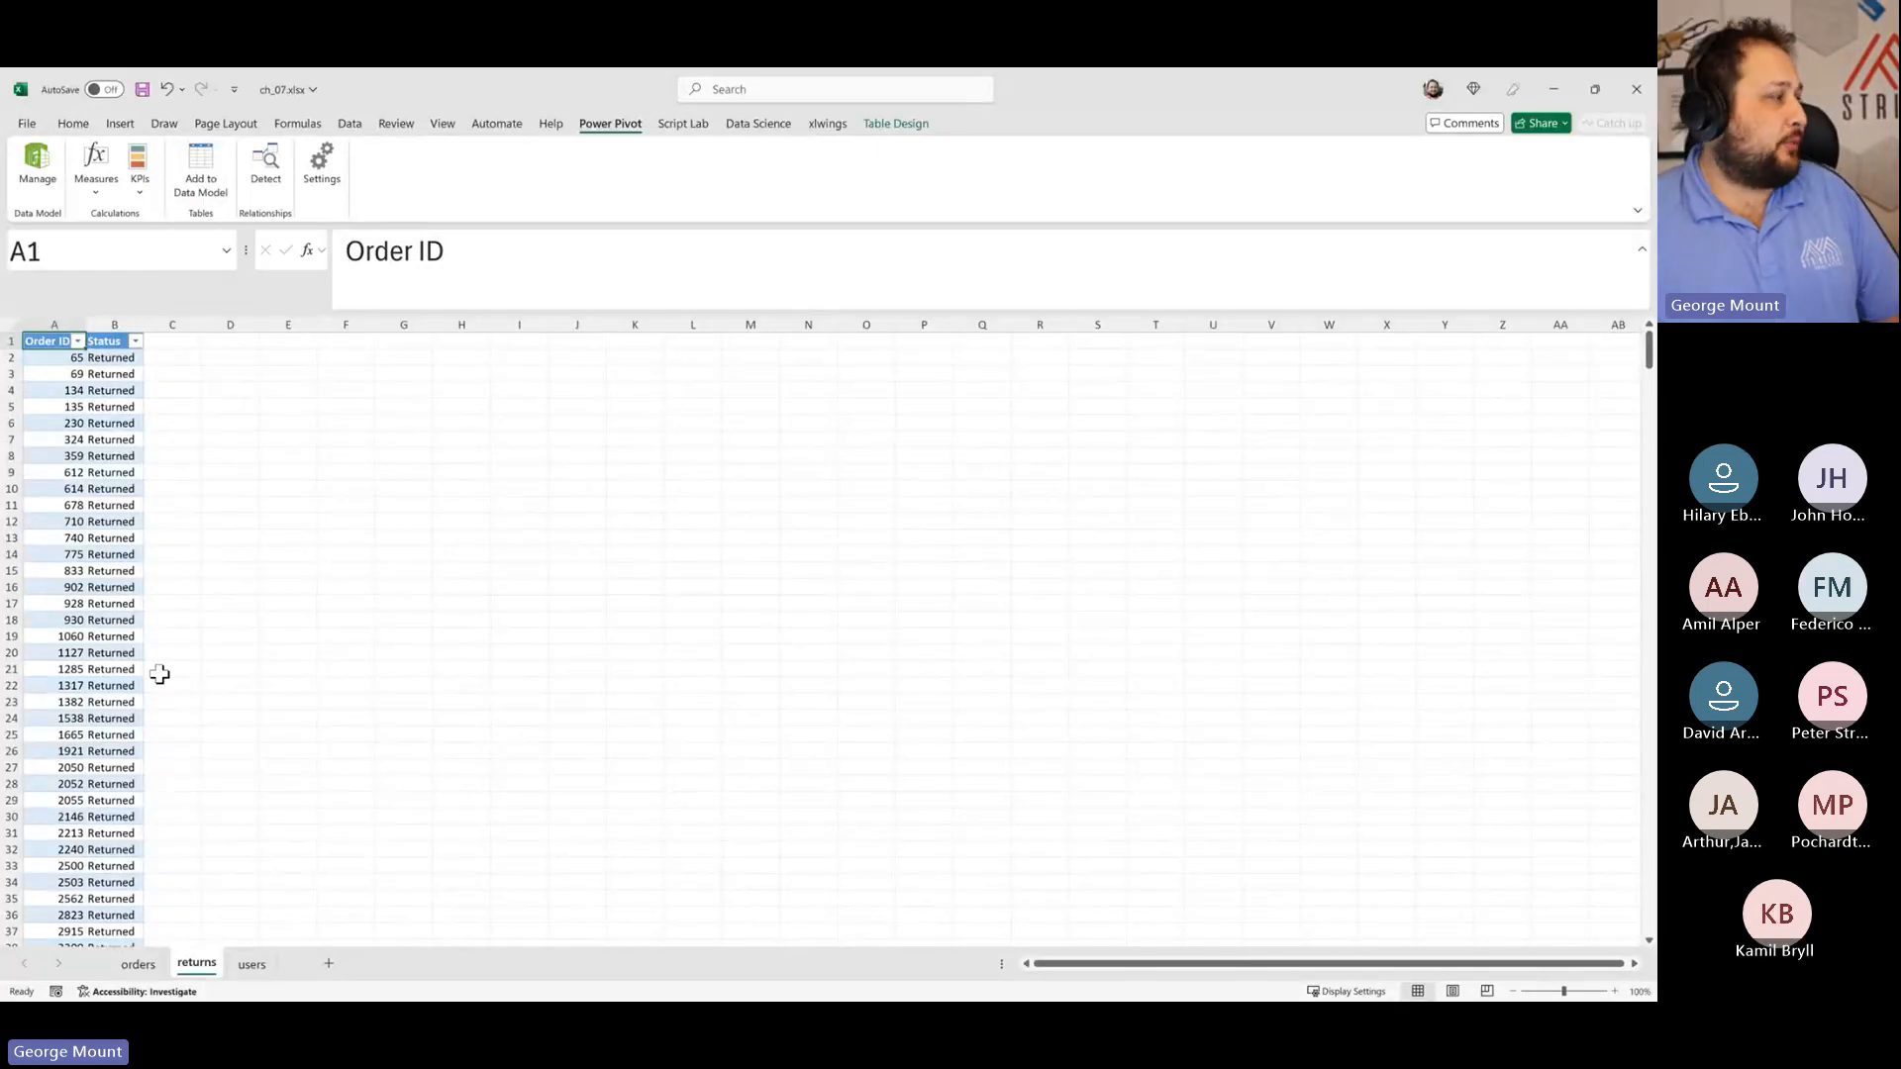
# Step: Switch to the Notepad plan, review its lines on Power Query and the Data Model, and return to Excel
pyautogui.hotkey('alt', 'Tab')
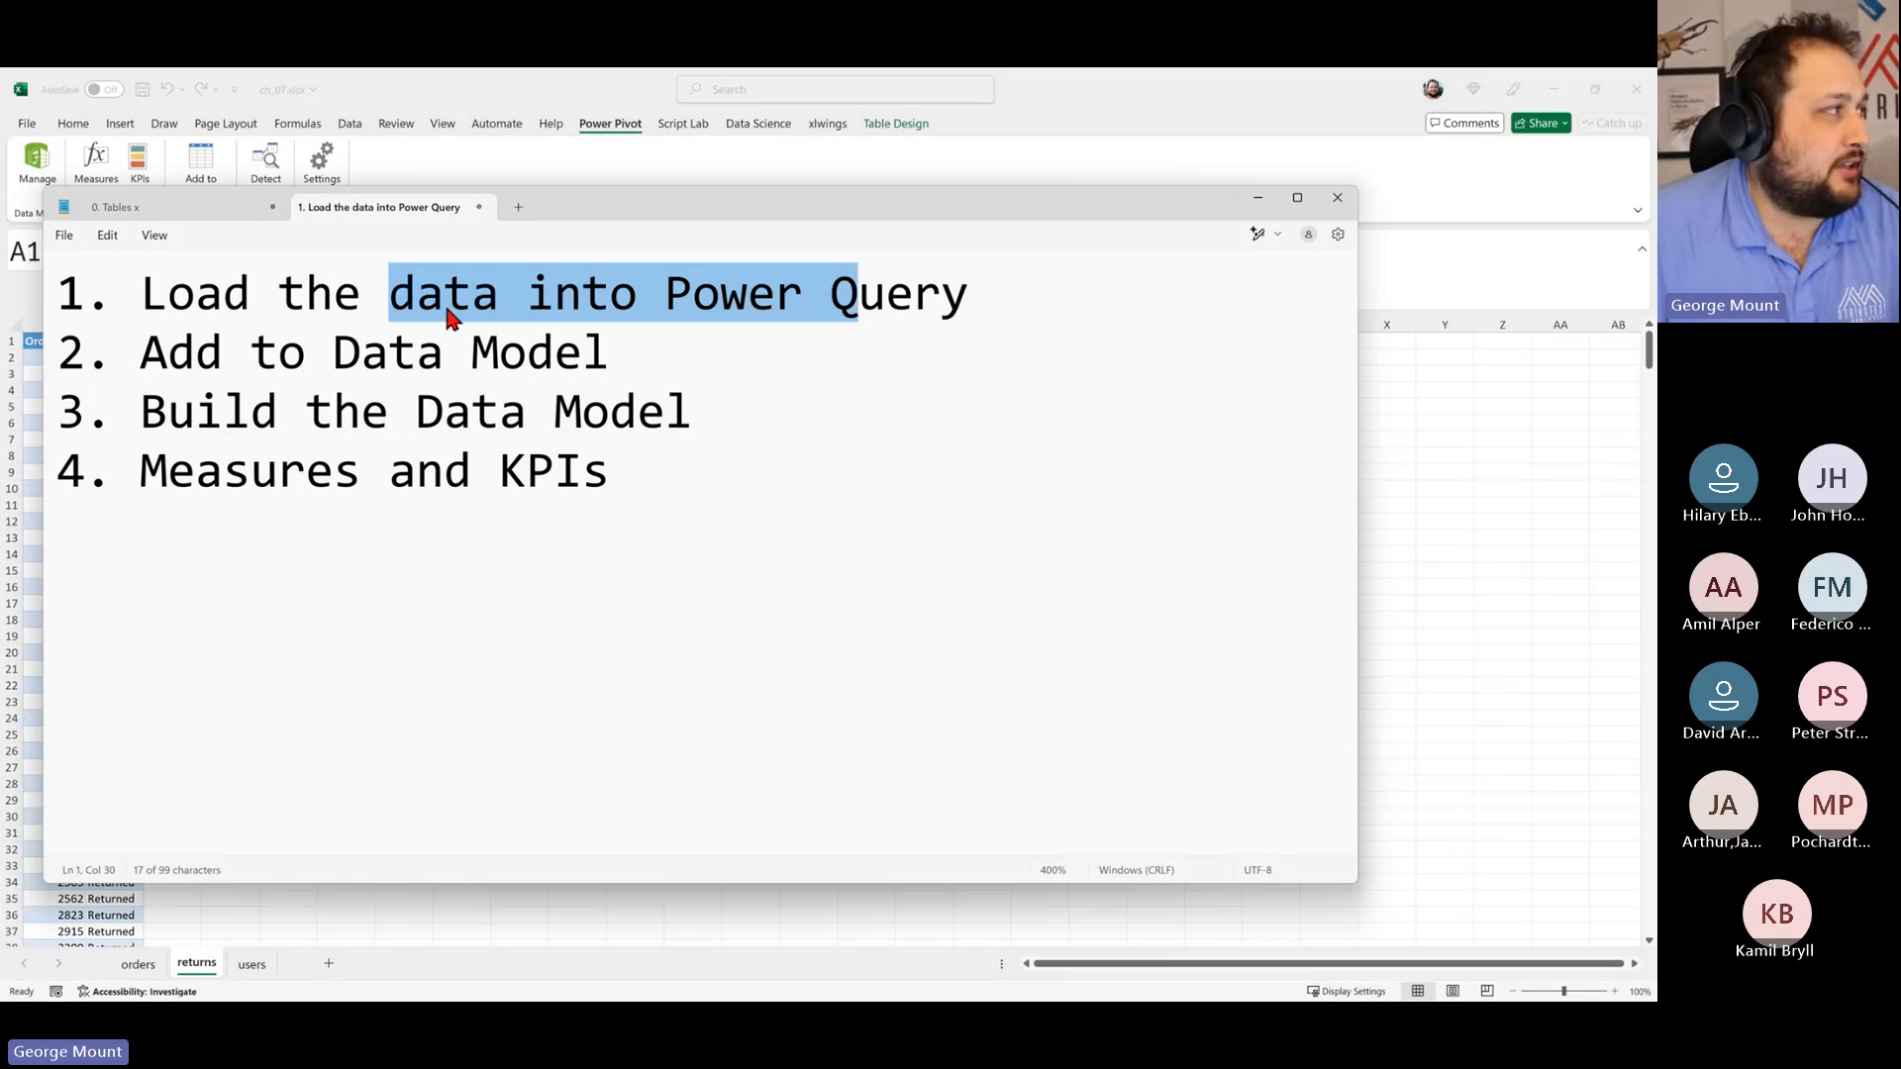
pyautogui.click(363, 297)
pyautogui.moveTo(356, 299); pyautogui.dragTo(4, 251)
pyautogui.moveTo(171, 297); pyautogui.dragTo(1021, 305)
pyautogui.click(627, 295)
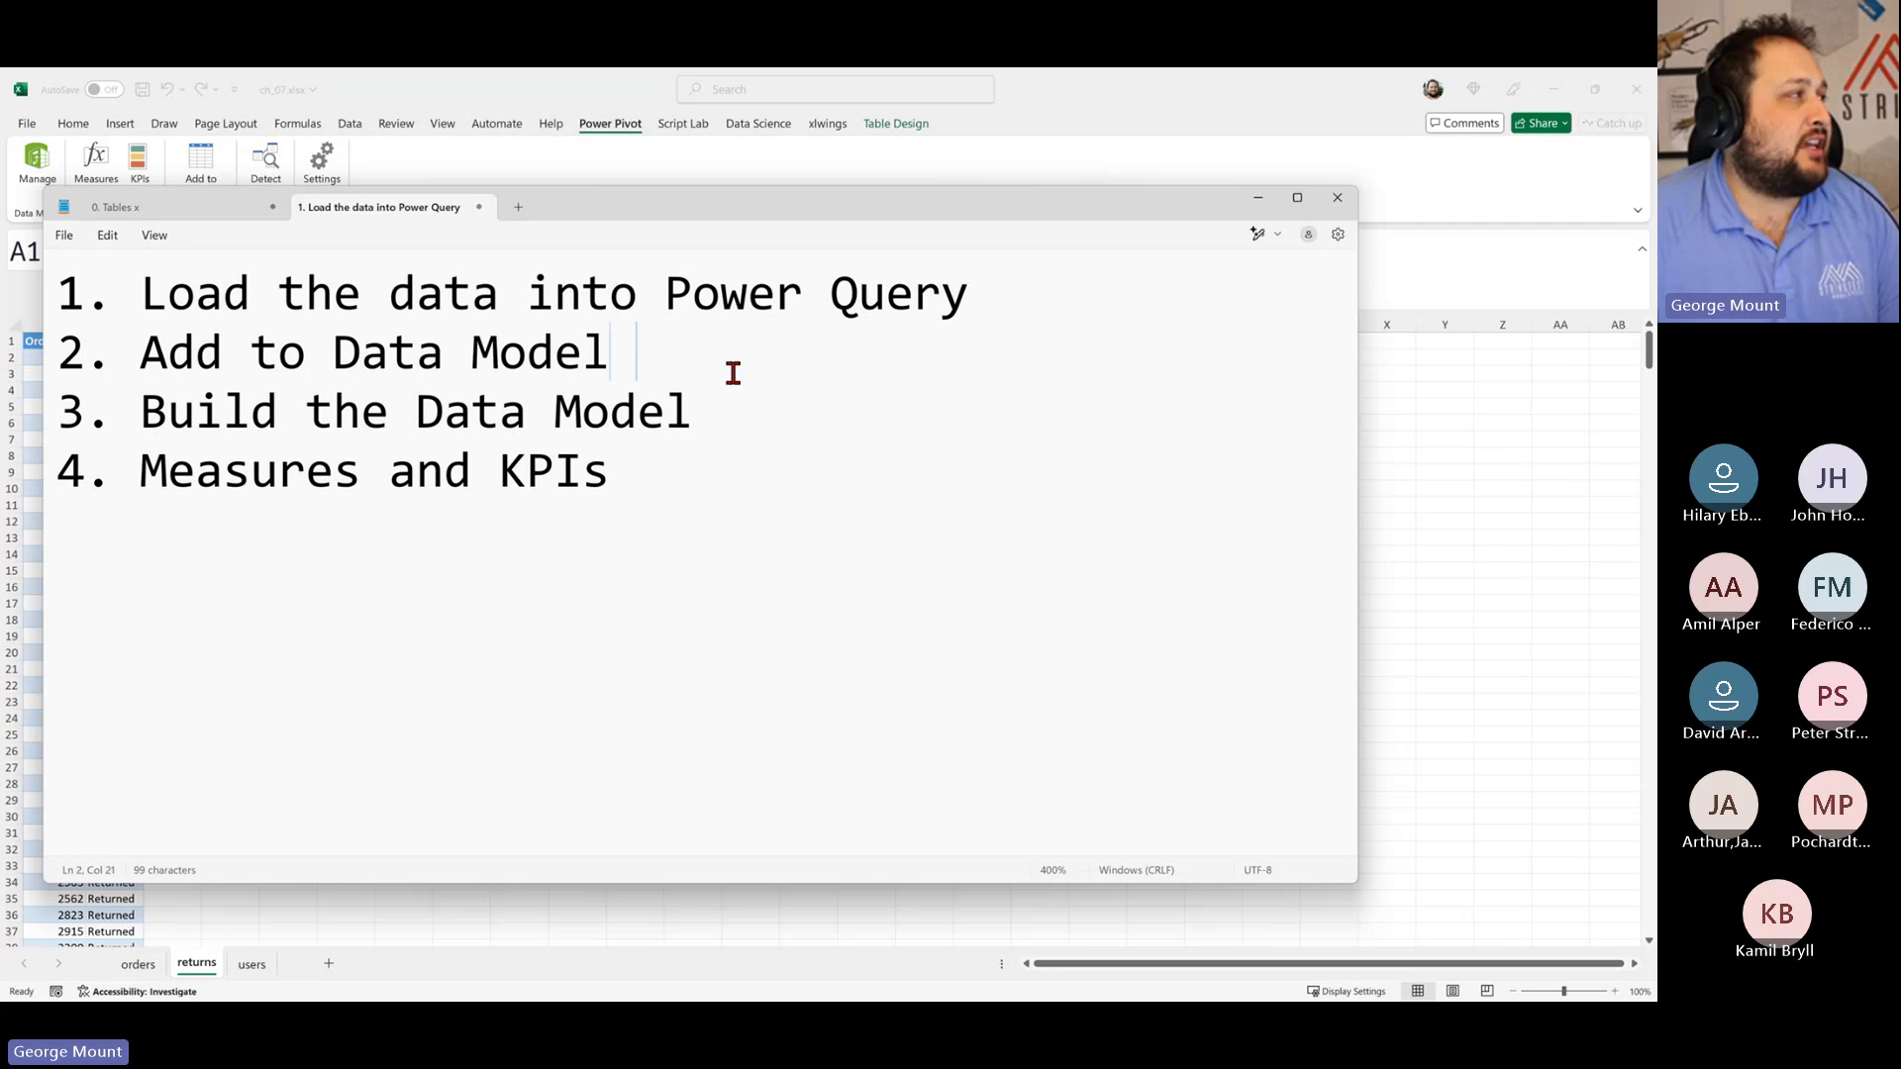
pyautogui.moveTo(729, 369); pyautogui.dragTo(6, 254)
pyautogui.click(692, 374)
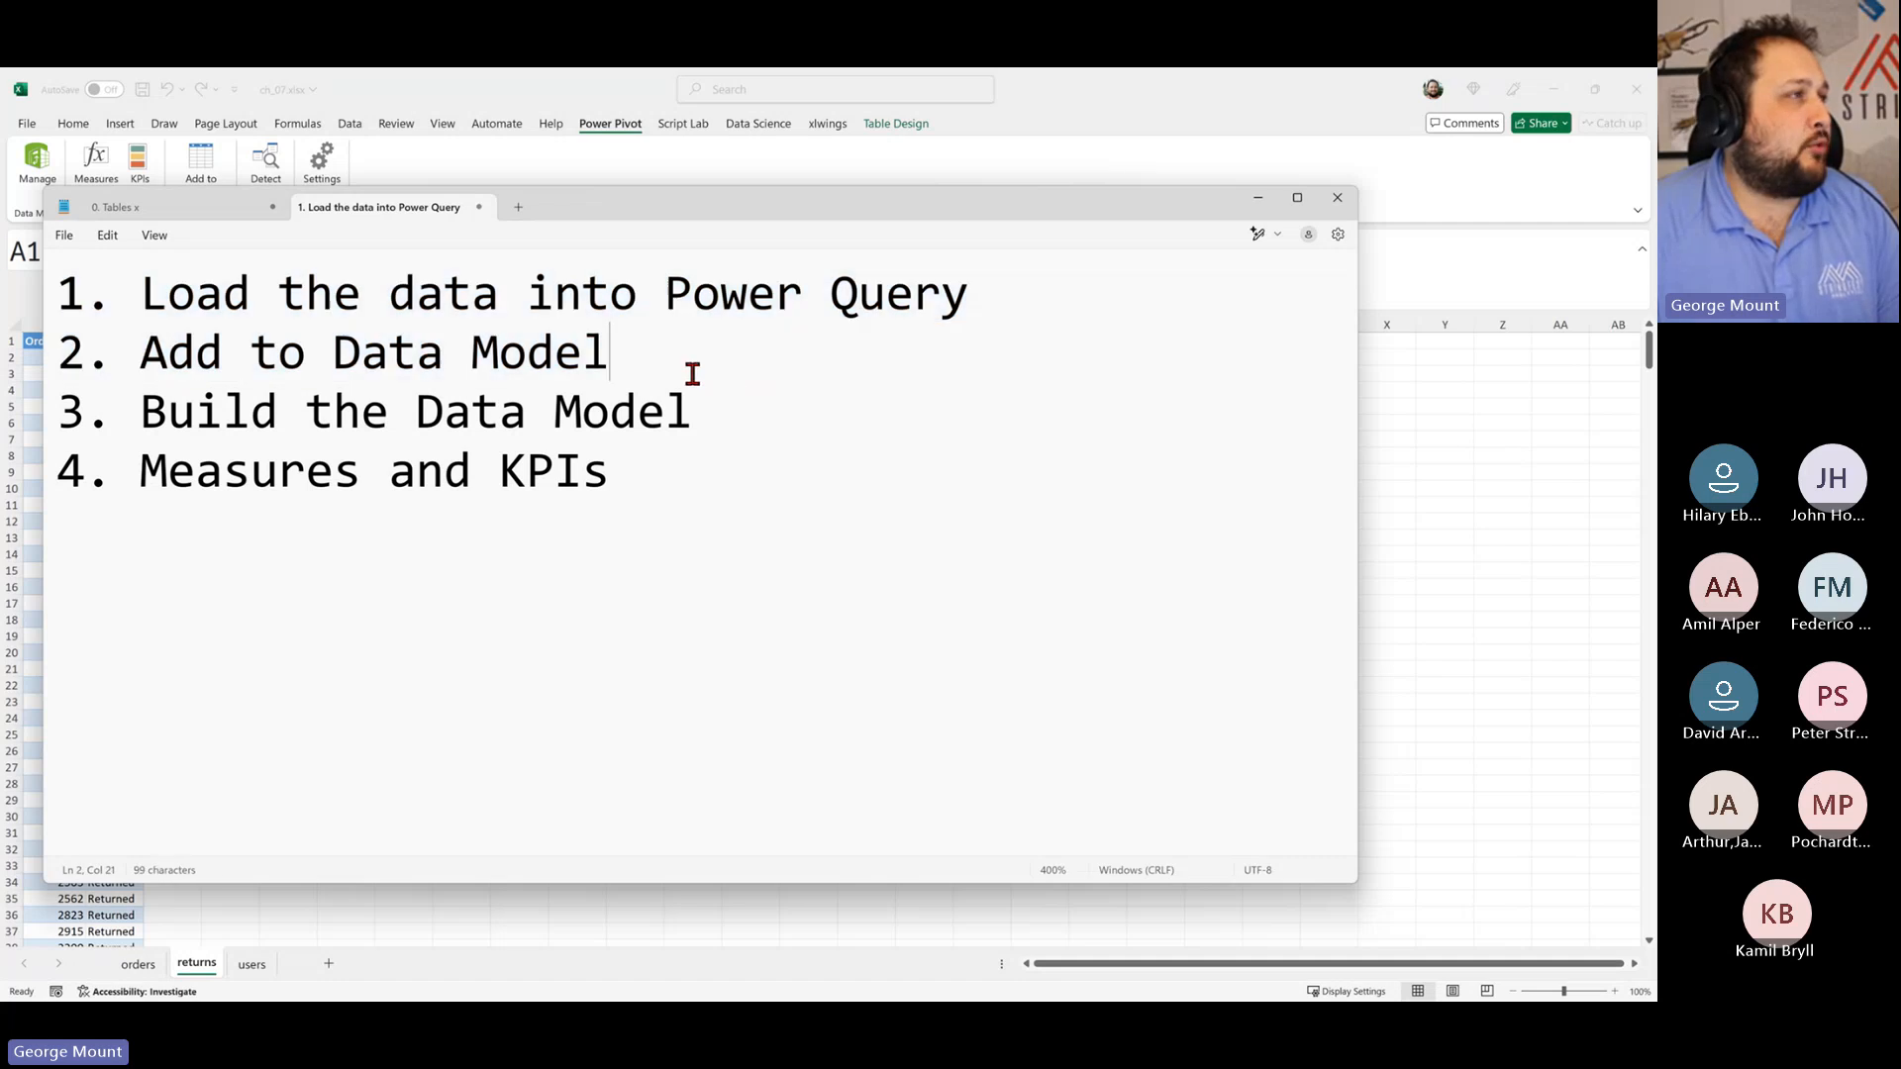
pyautogui.click(1257, 199)
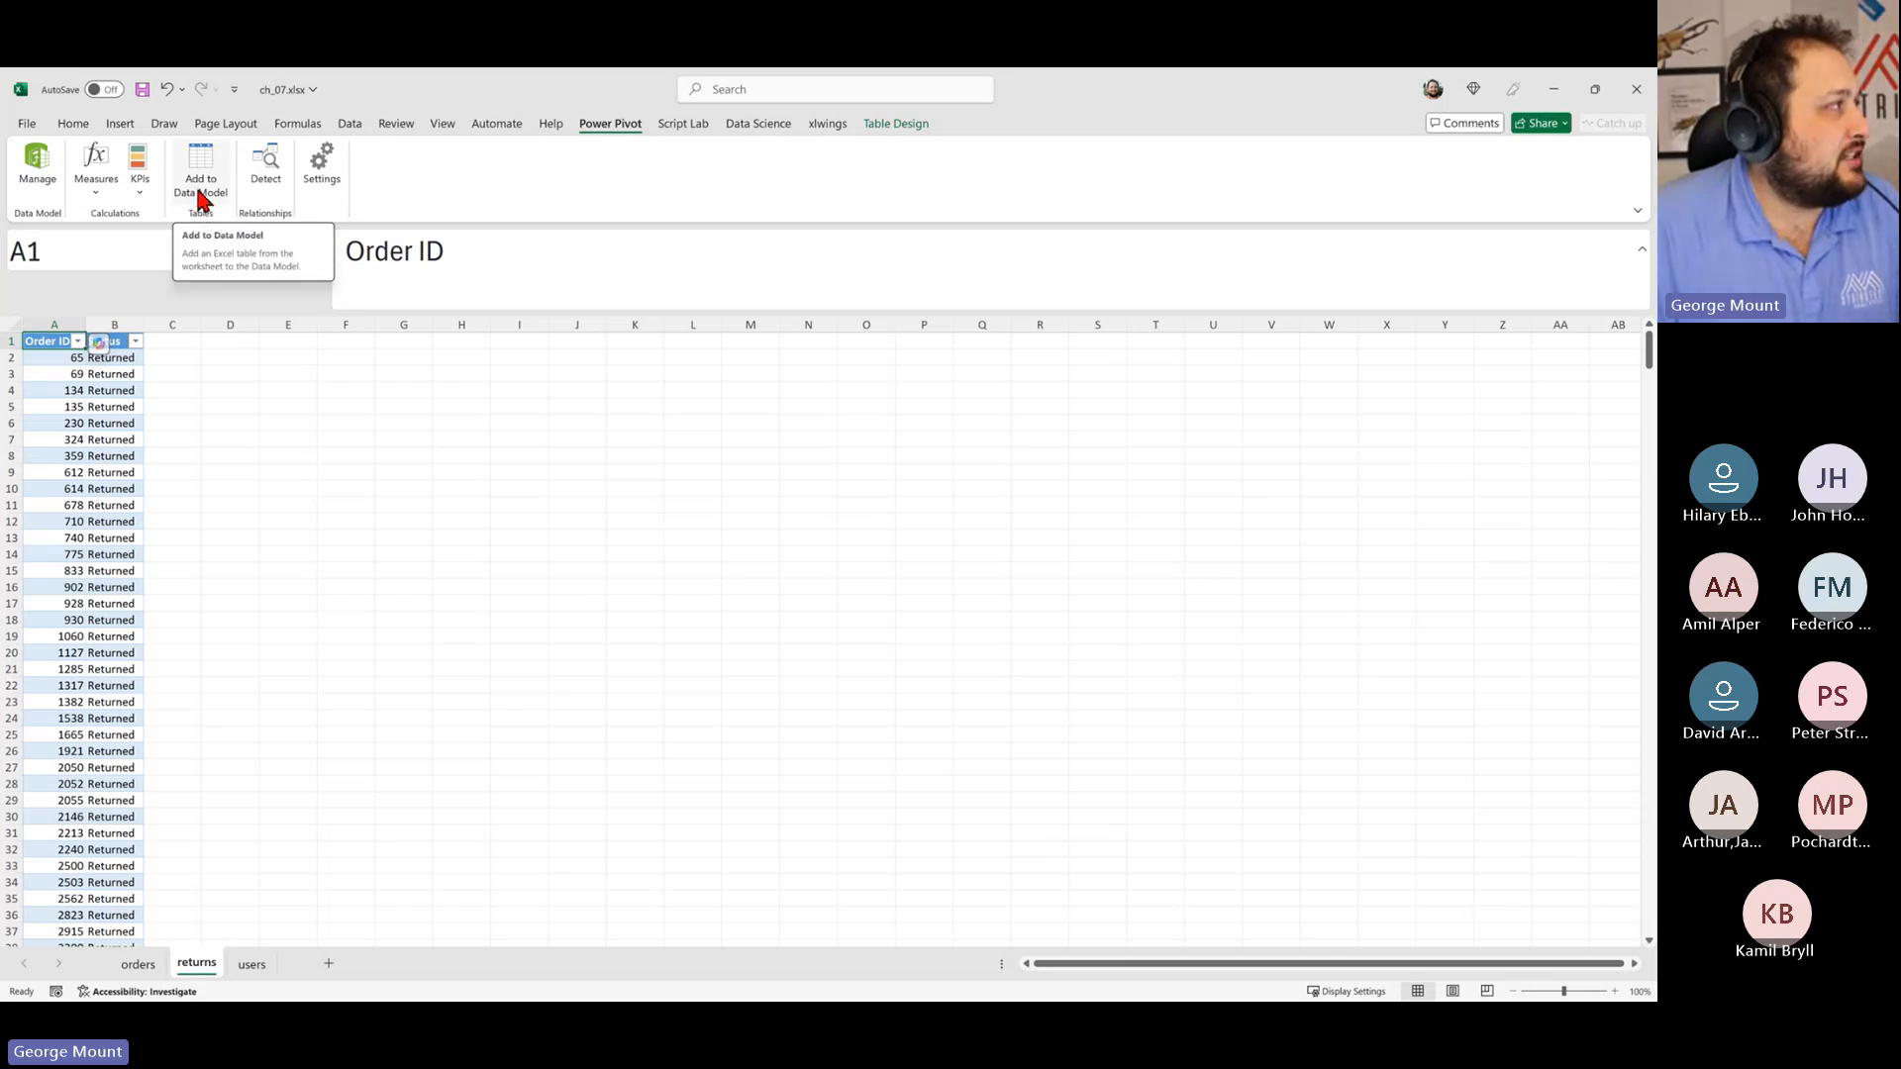
# Step: Bring up the Get & Transform Data commands, select cell A5 in the returns table, and look over the Get Data sources
pyautogui.click(113, 126)
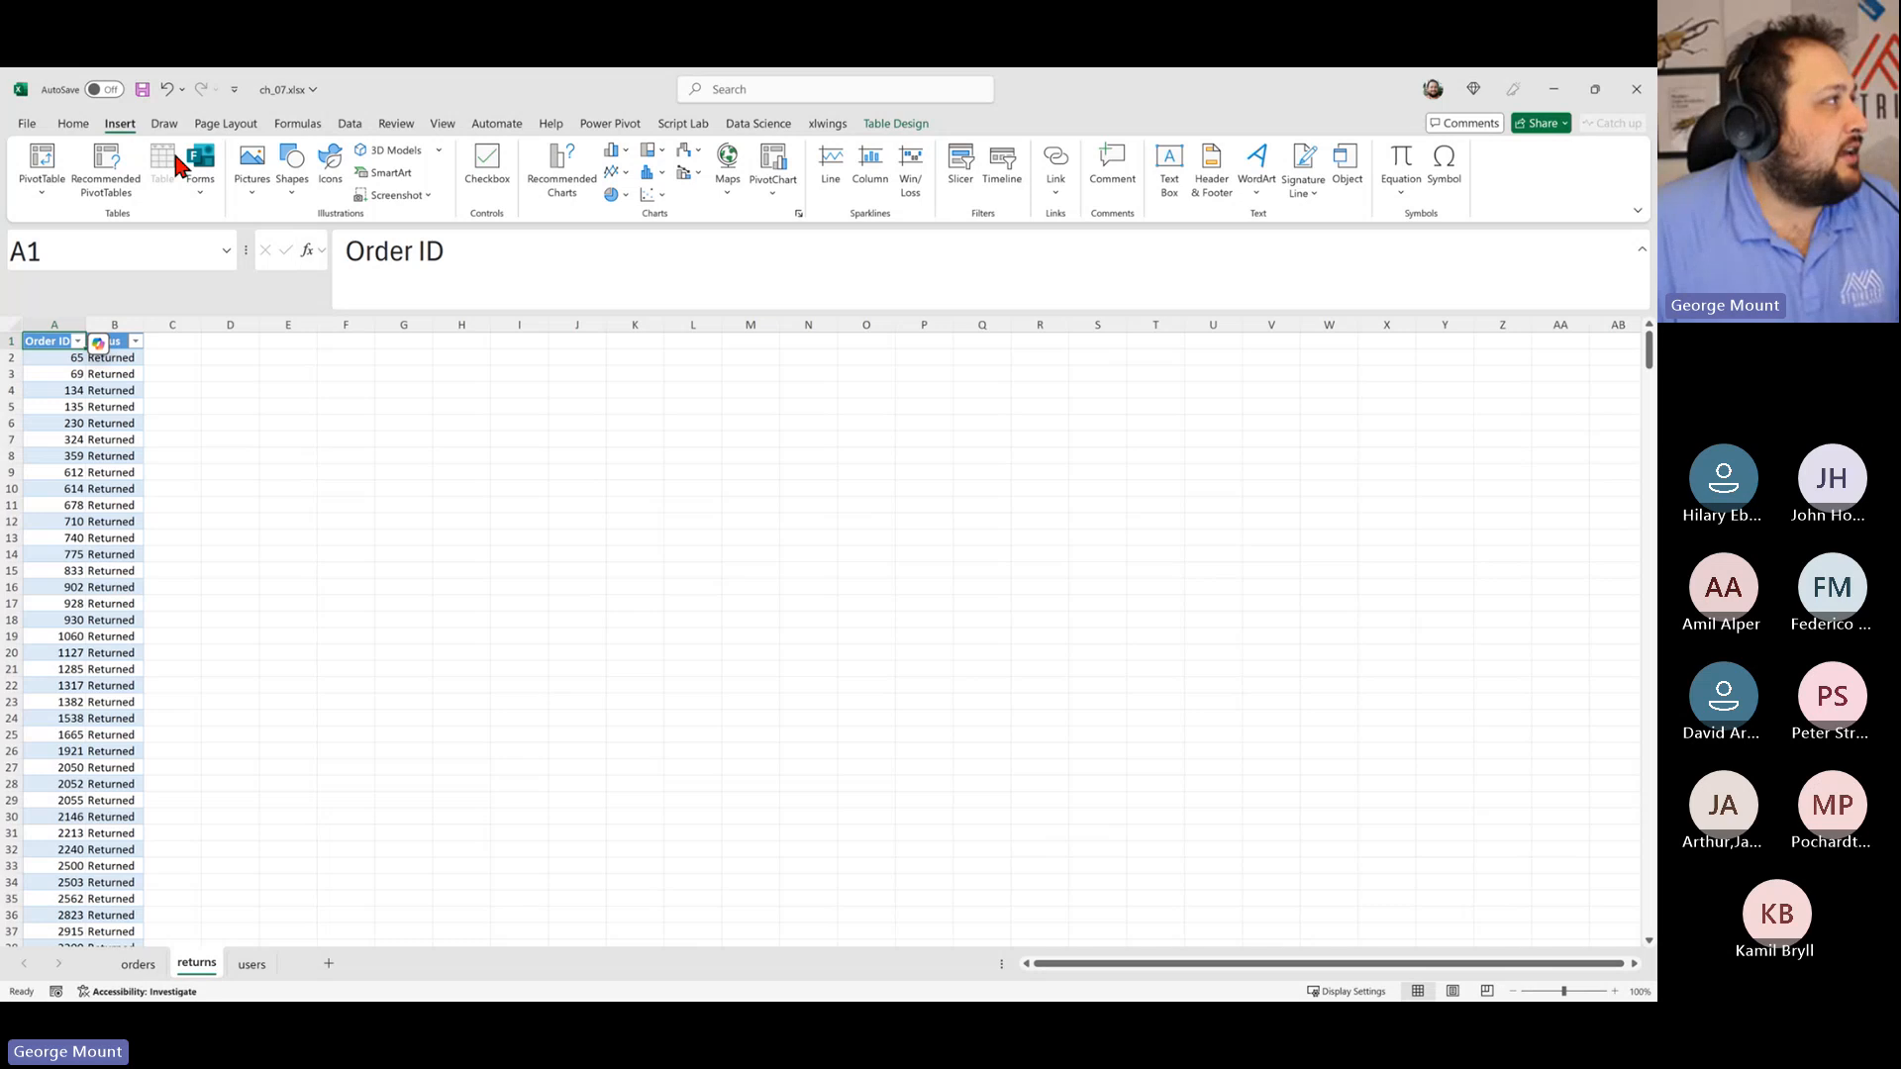
pyautogui.click(350, 124)
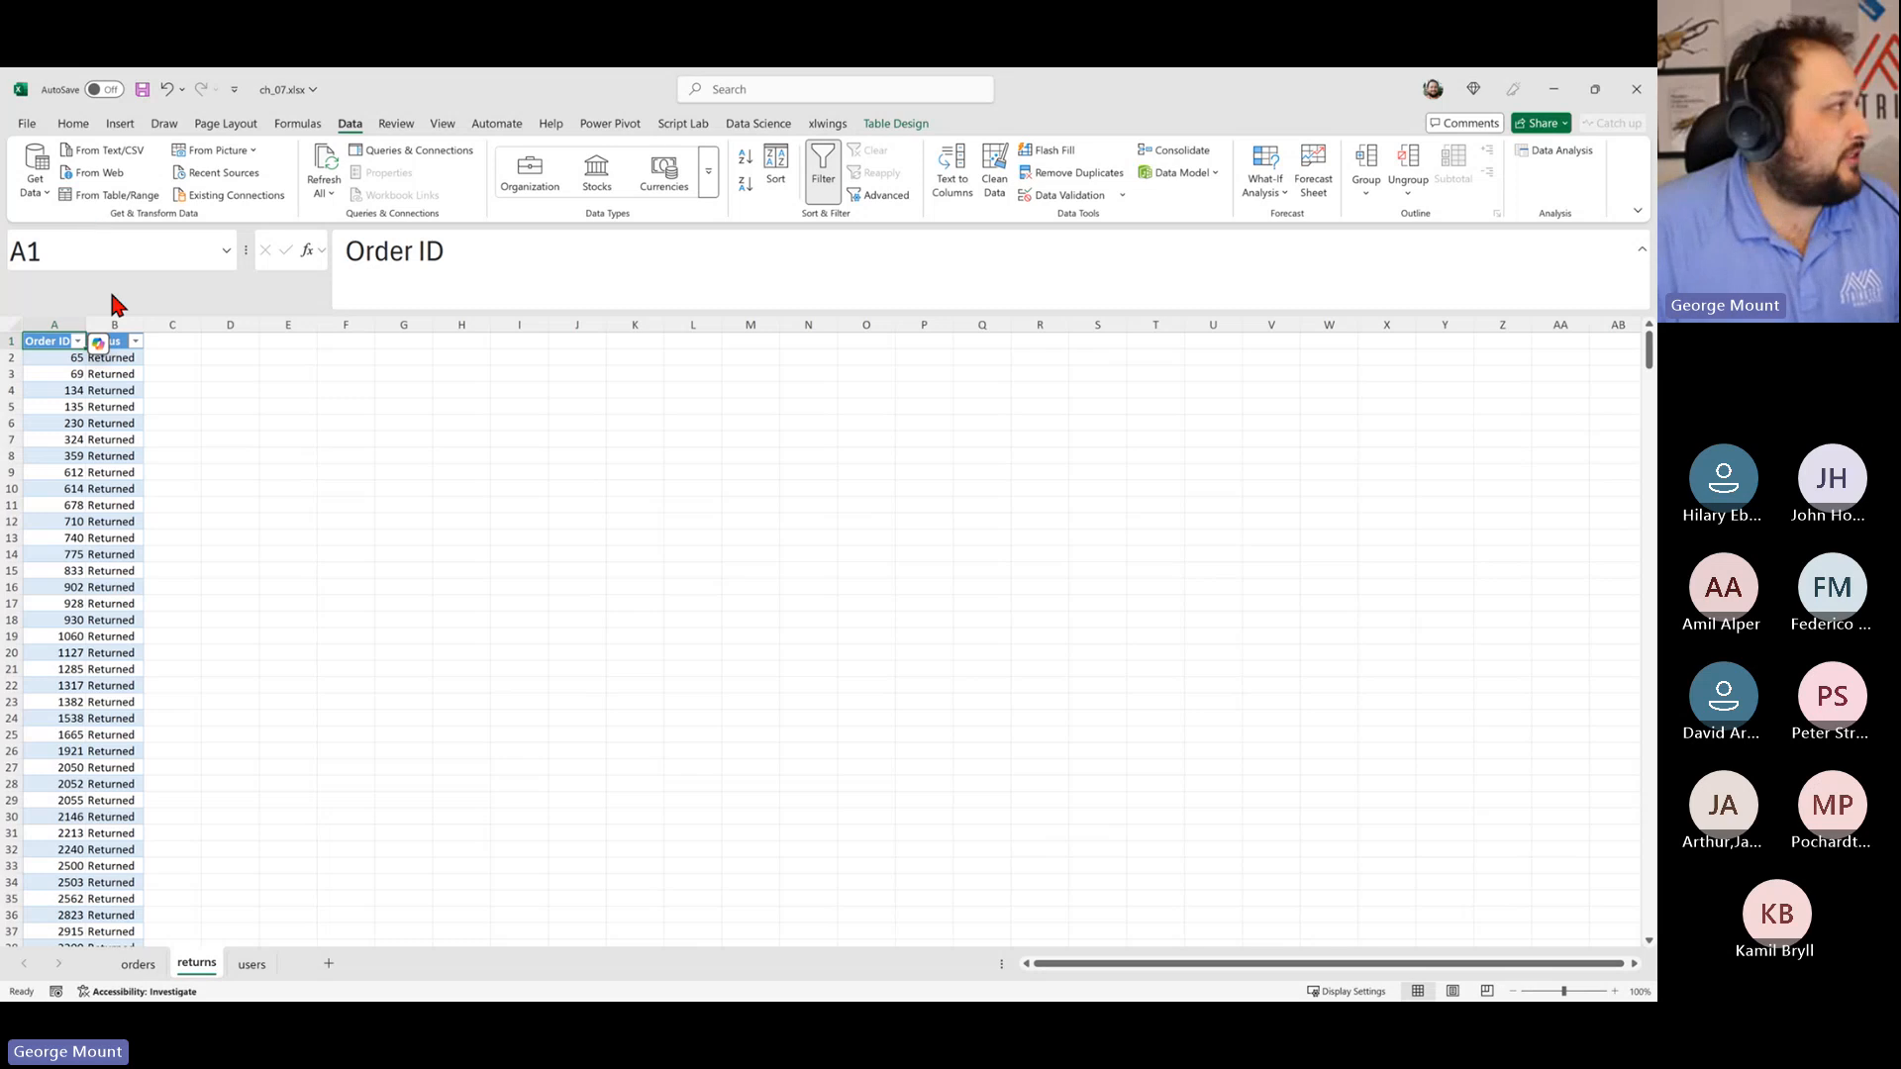
pyautogui.click(277, 407)
pyautogui.click(59, 406)
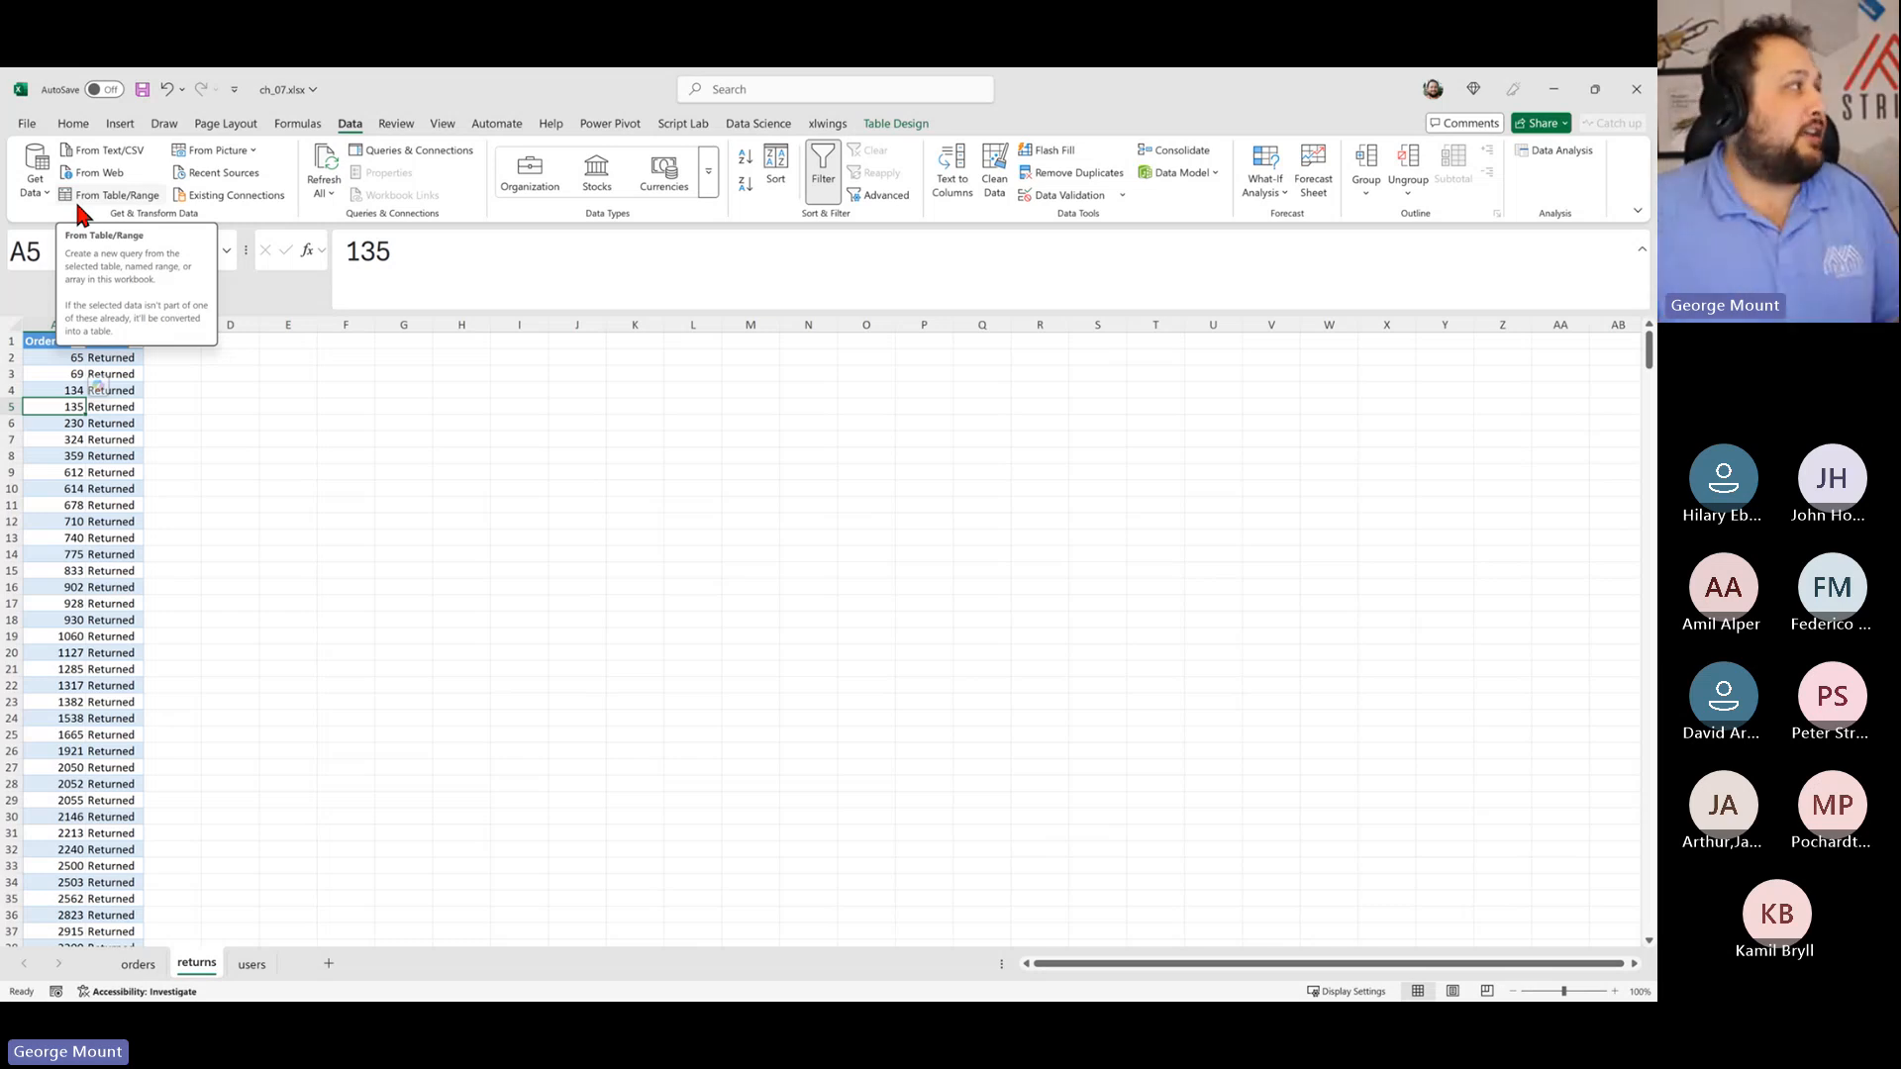
pyautogui.click(32, 188)
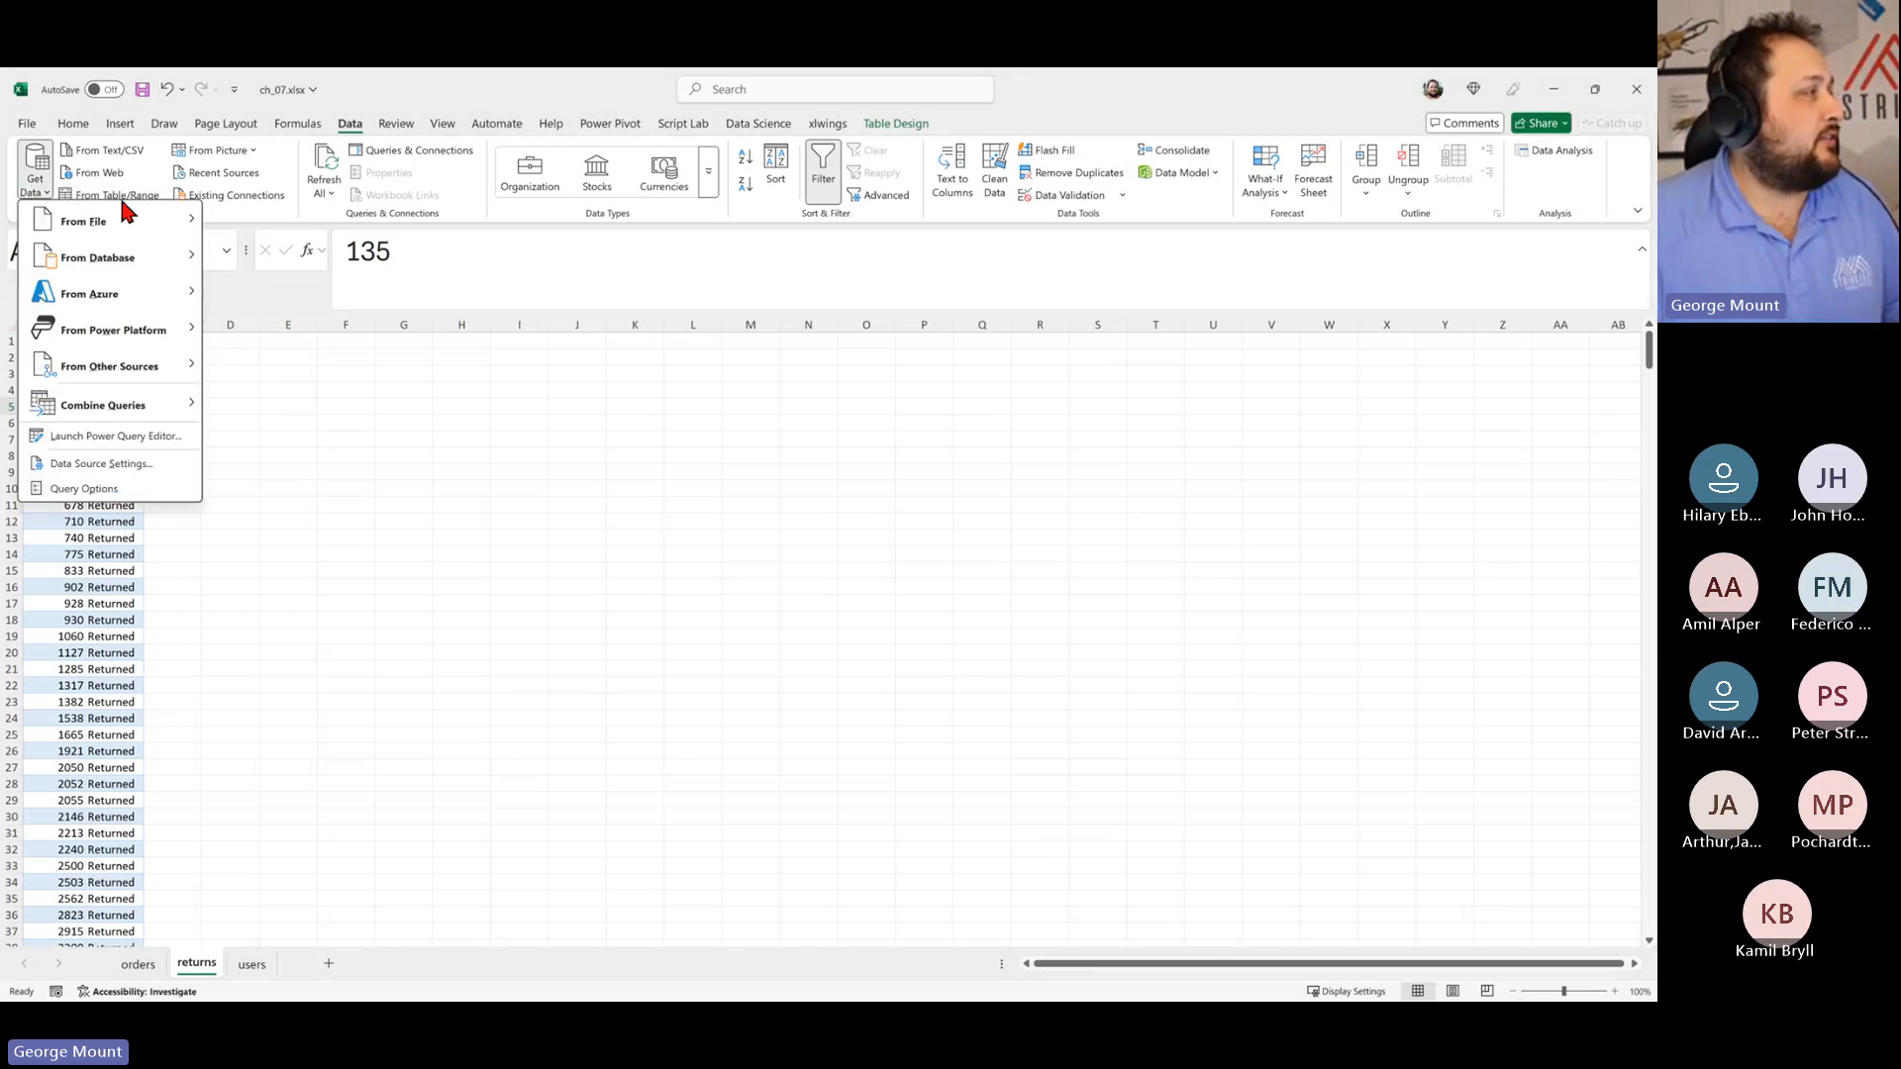
pyautogui.click(300, 415)
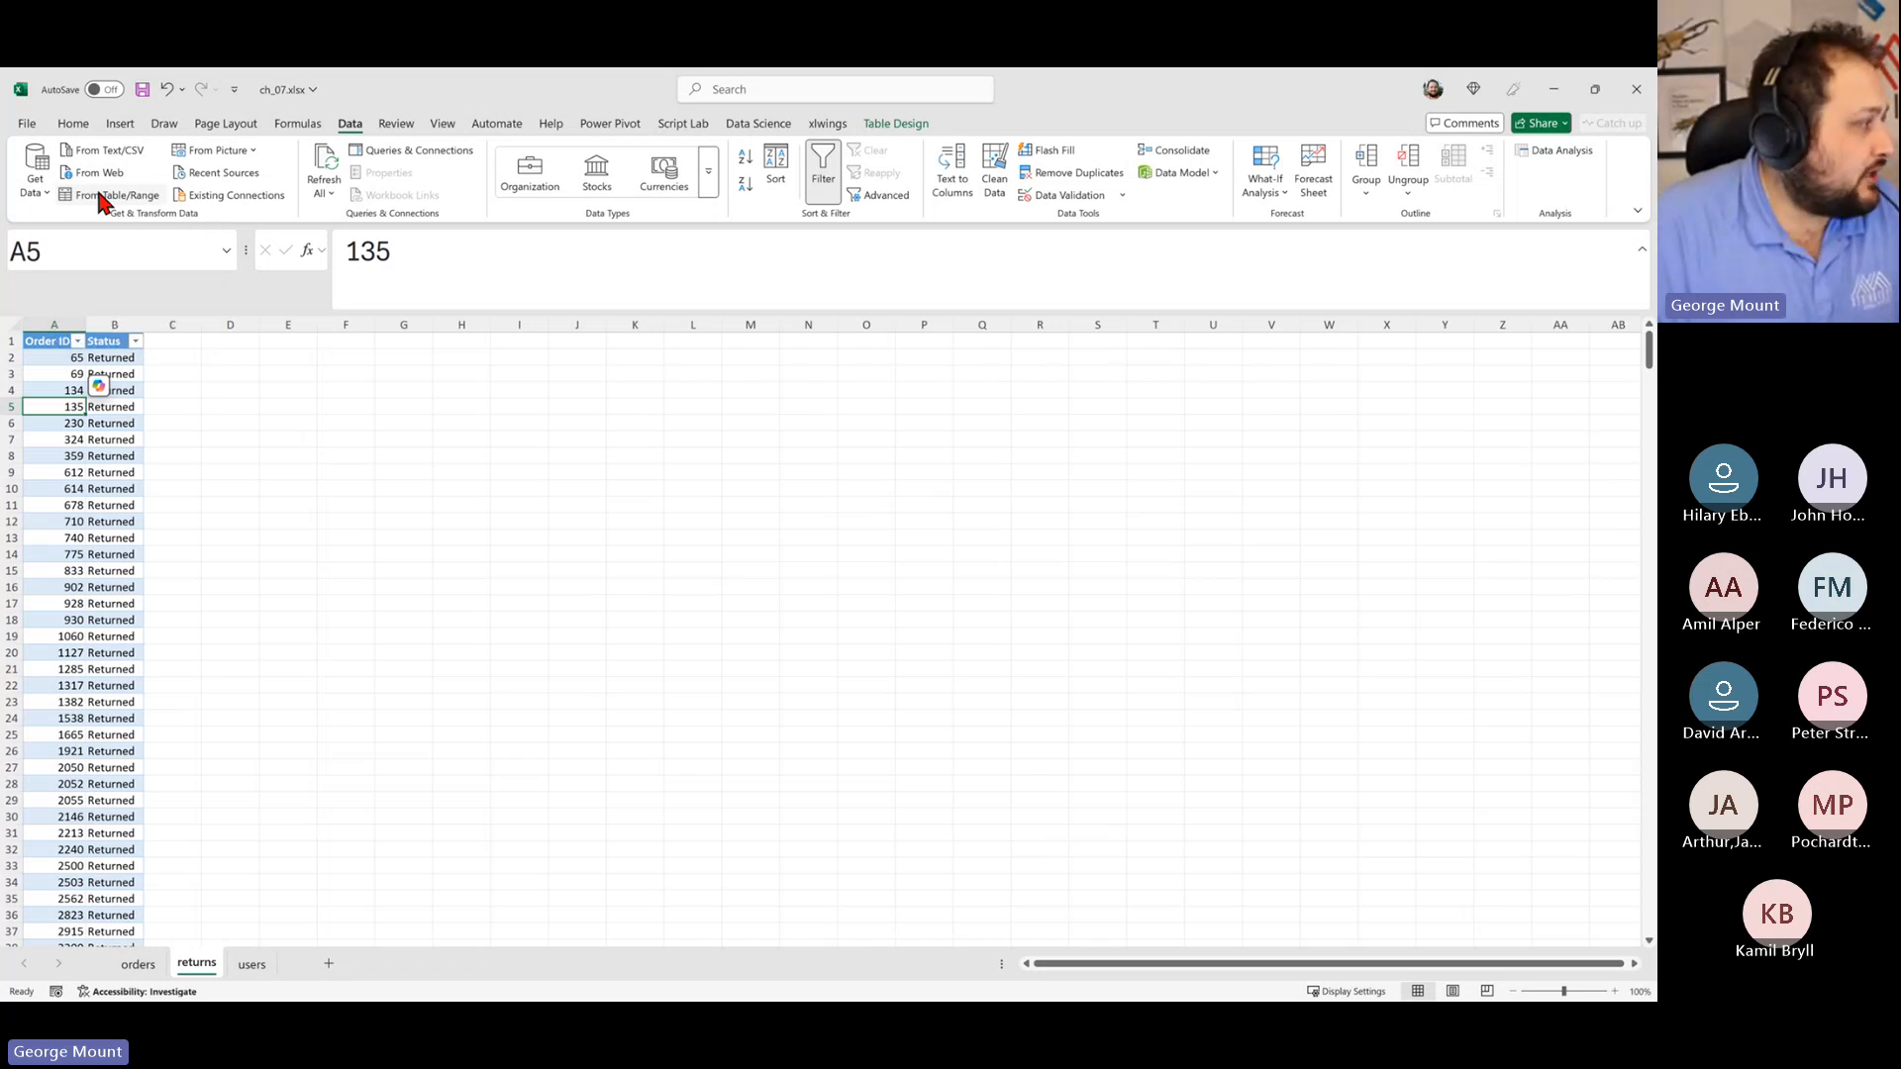
# Step: Load the orders table into the Power Query Editor and look over its rows
pyautogui.hotkey('ctrl', 'pageup')
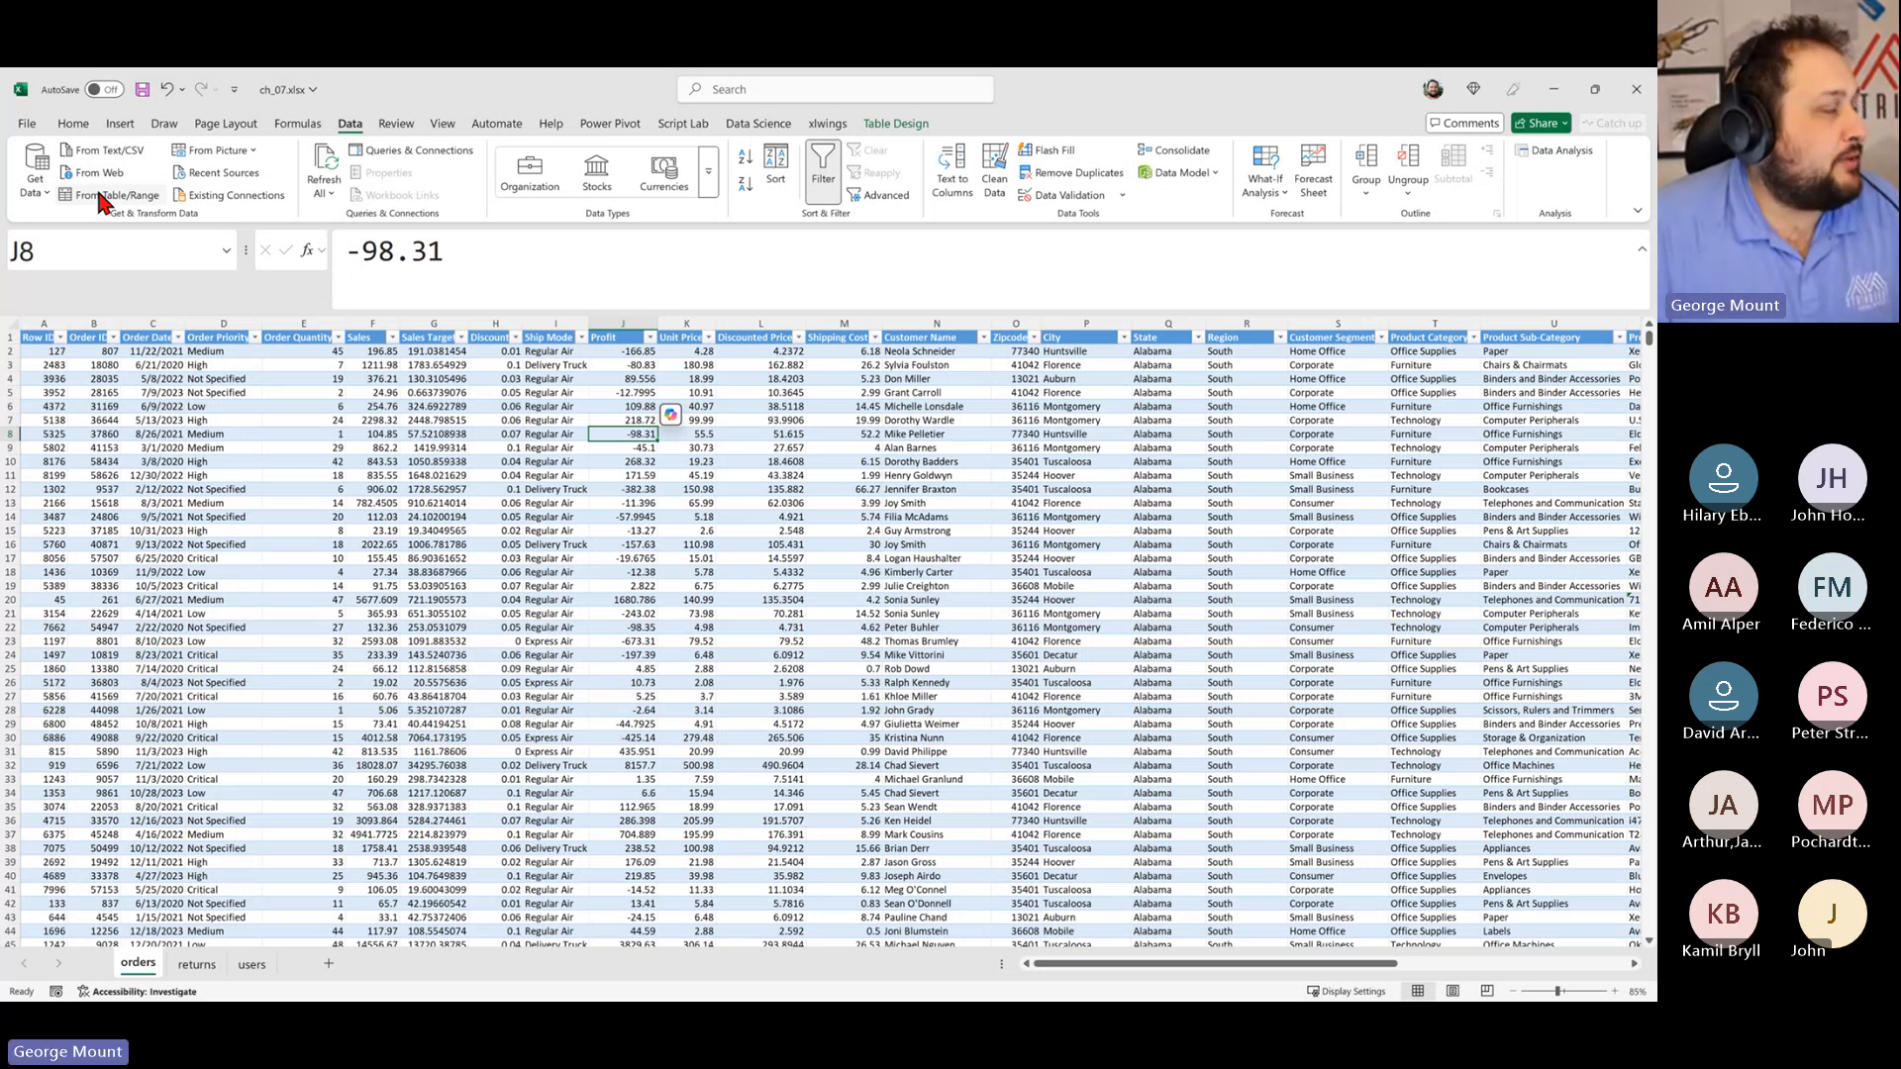
pyautogui.click(99, 195)
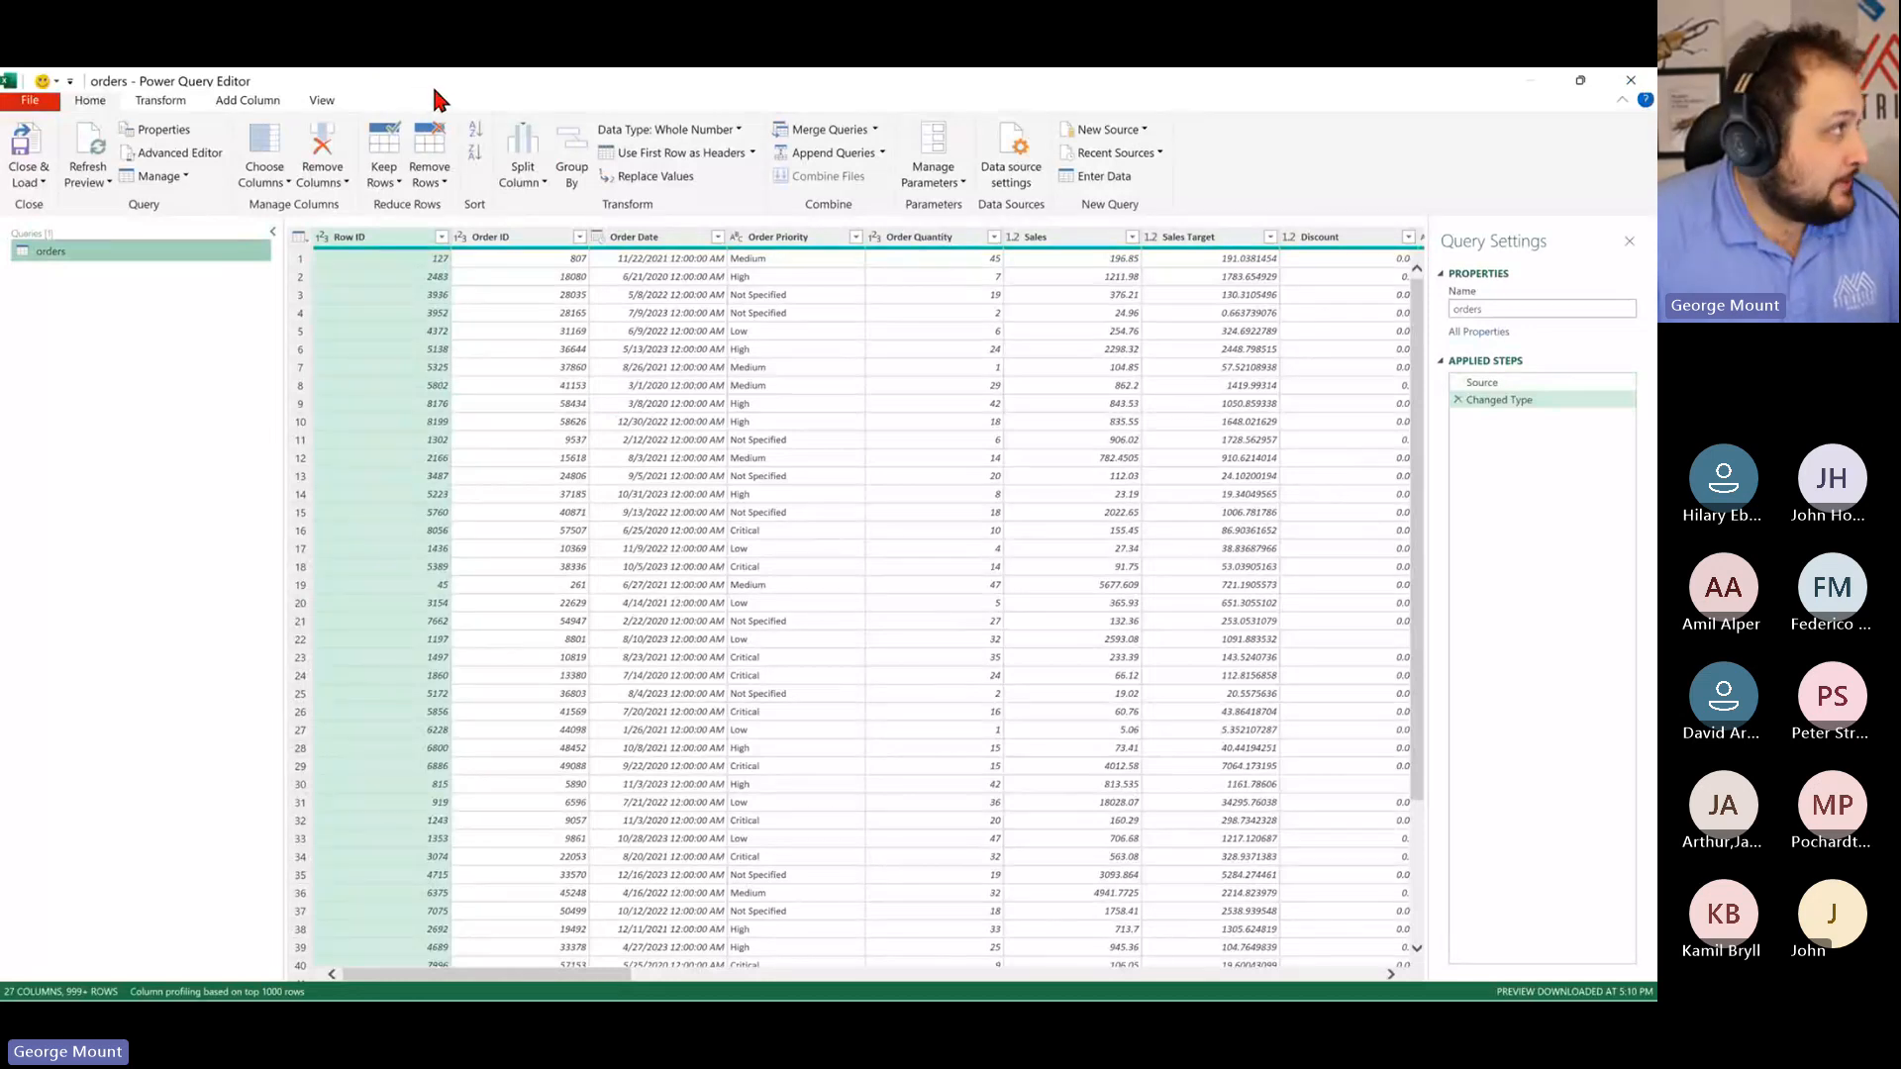
pyautogui.scroll(-13, 846, 419)
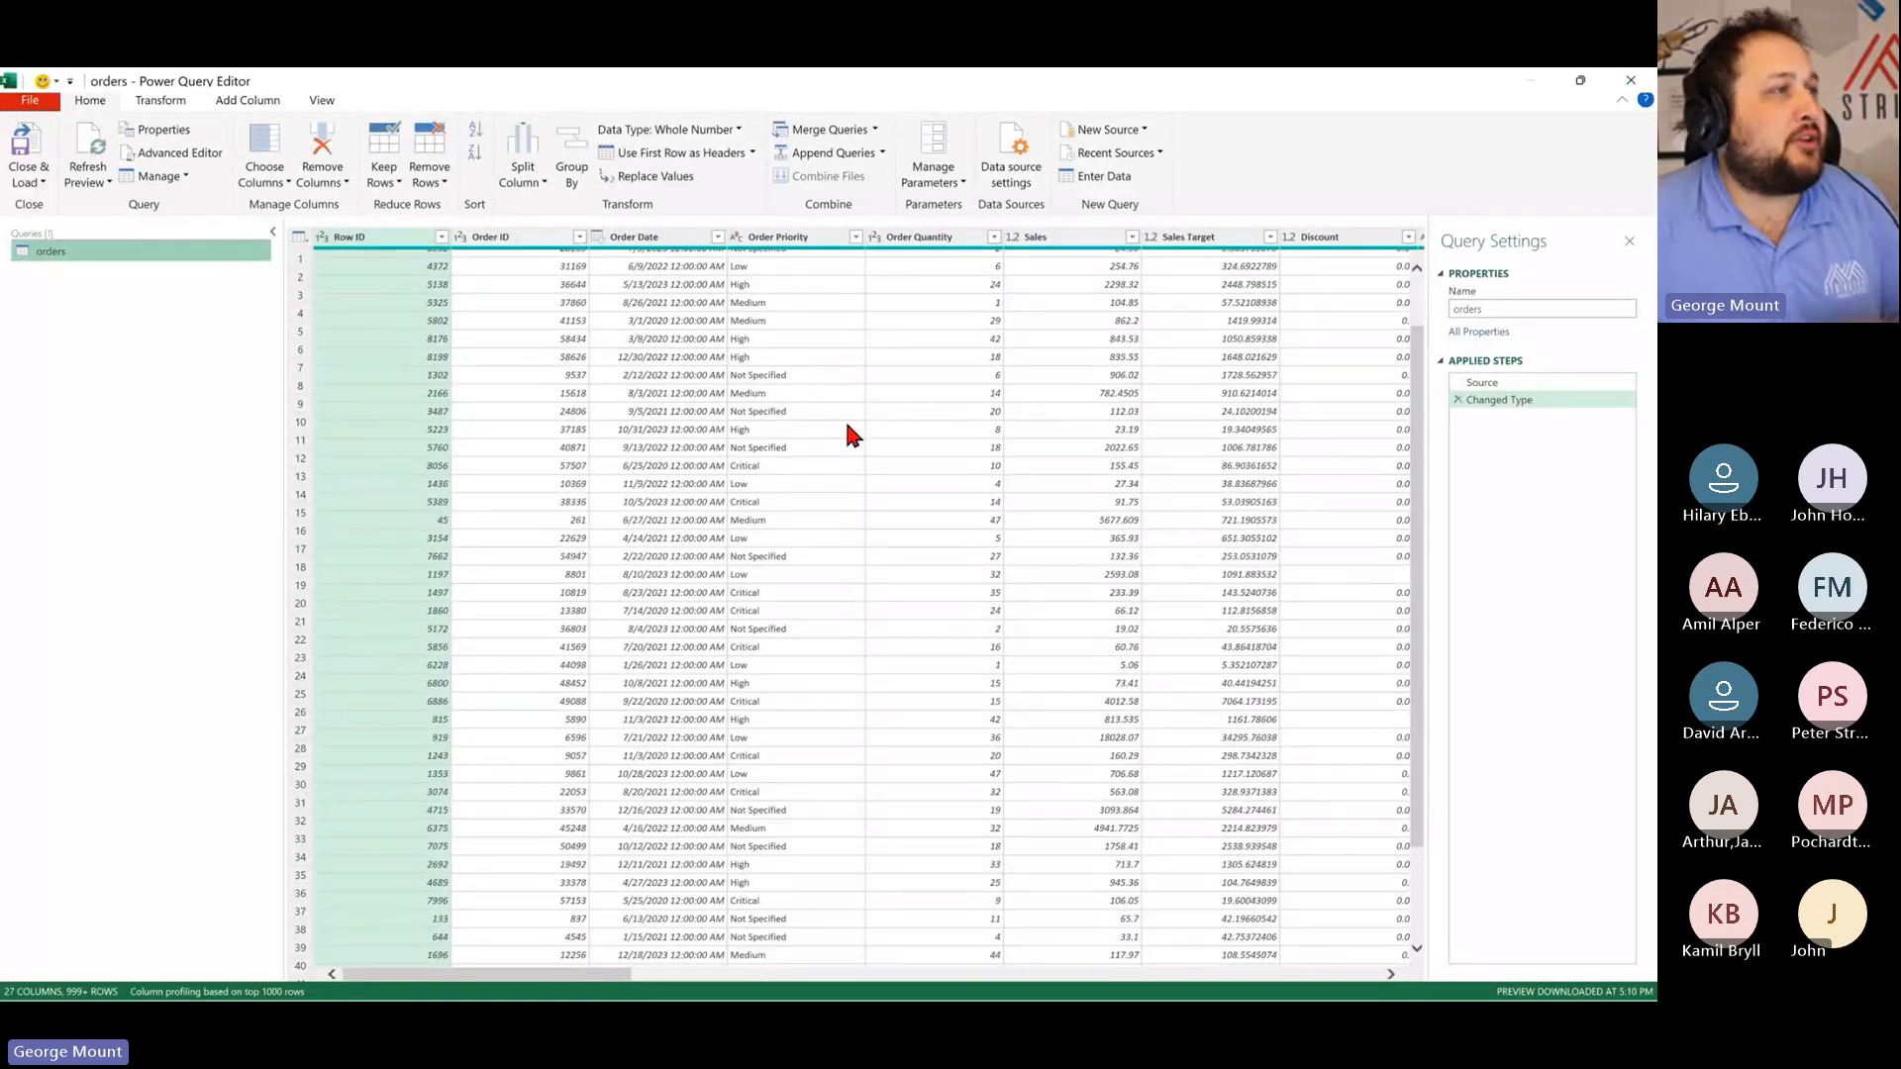
pyautogui.scroll(13, 845, 423)
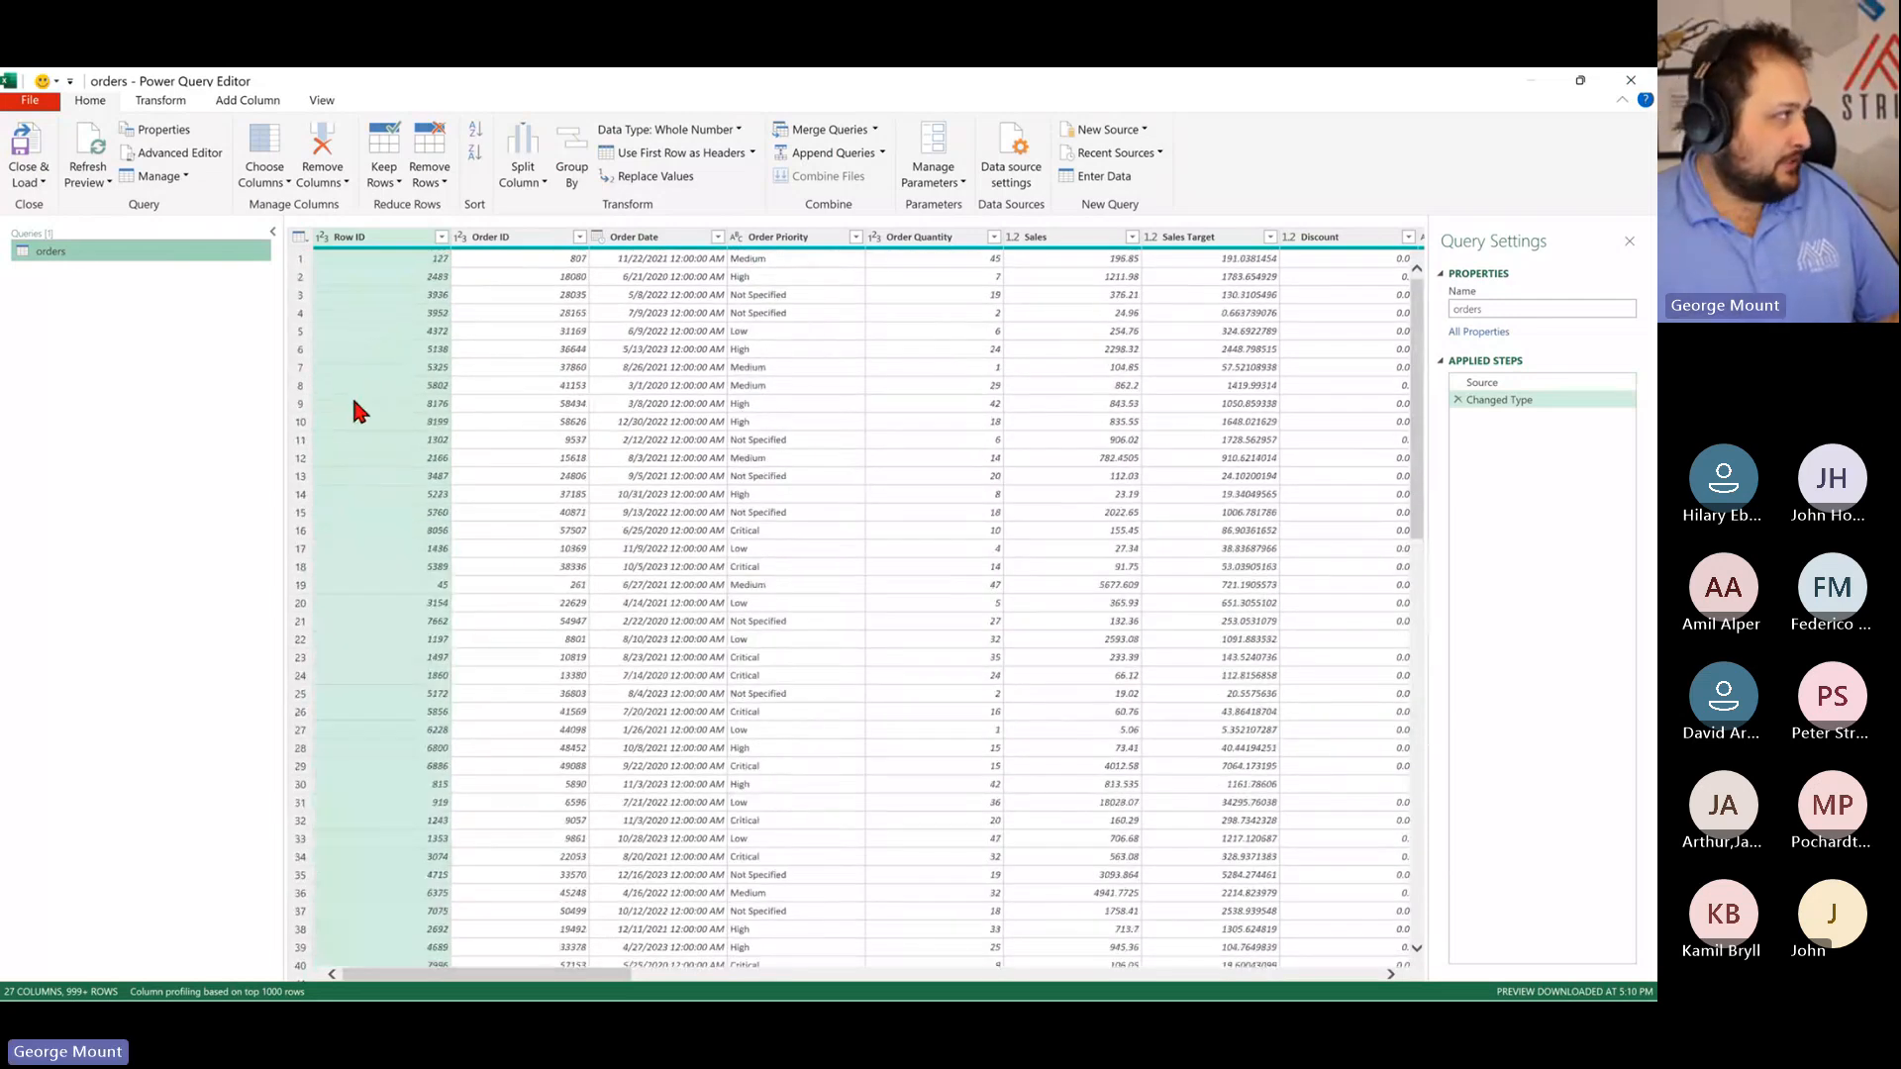
# Step: Close the Power Query Editor and load the orders query as Only Create Connection, adding its data to the Data Model
pyautogui.click(28, 182)
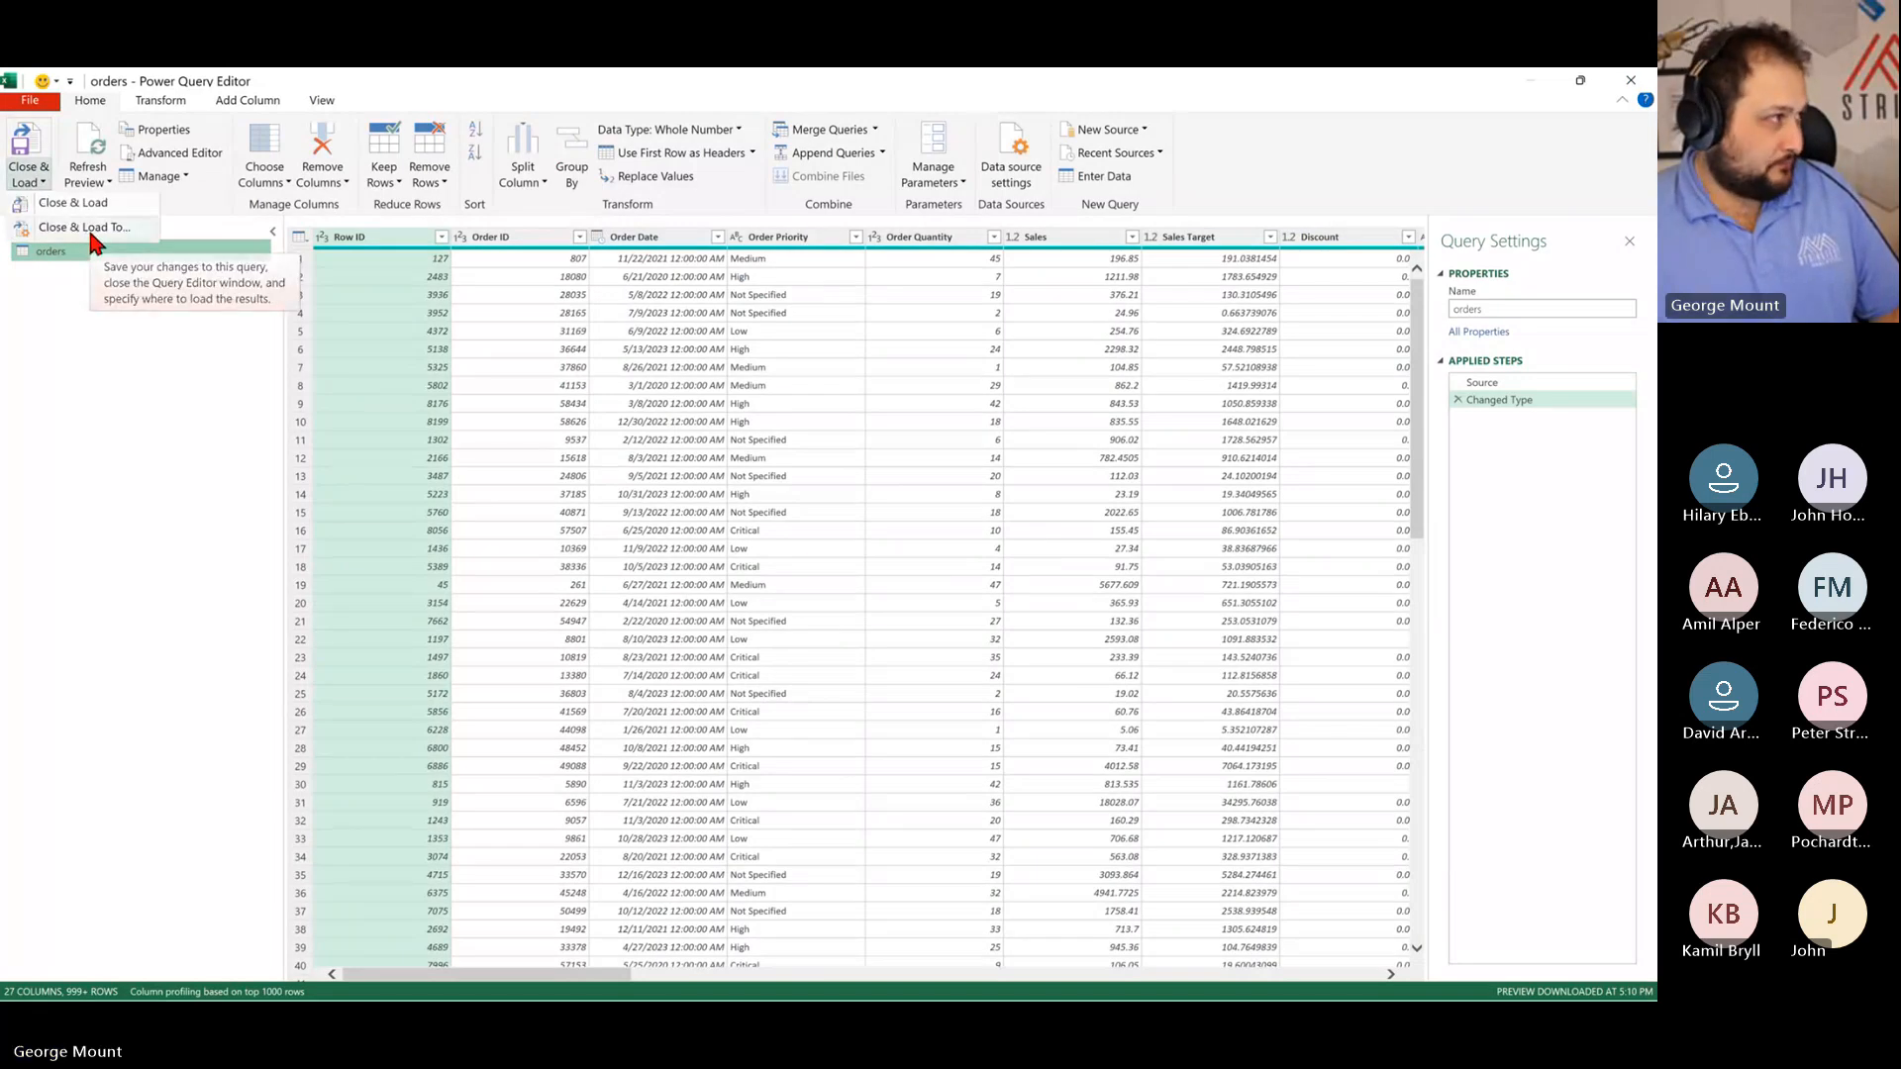
pyautogui.click(90, 232)
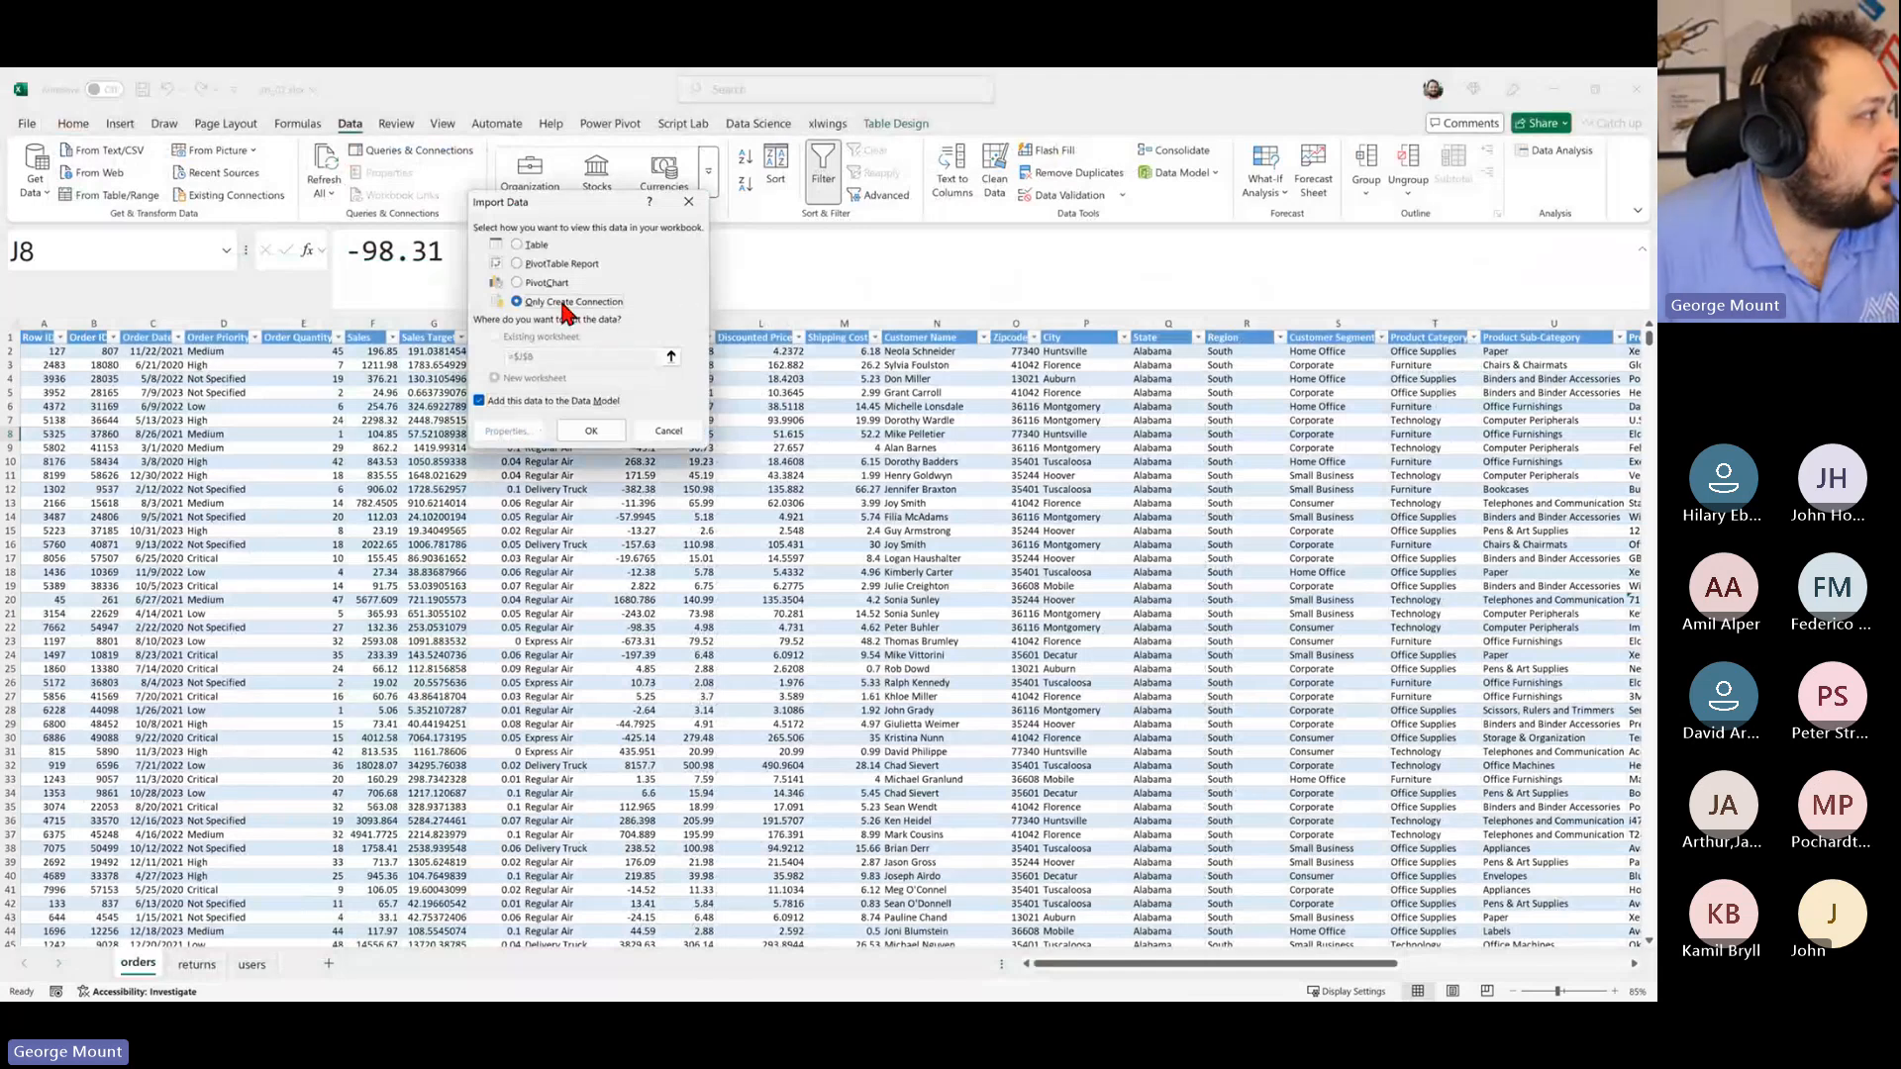
pyautogui.click(548, 401)
pyautogui.click(548, 400)
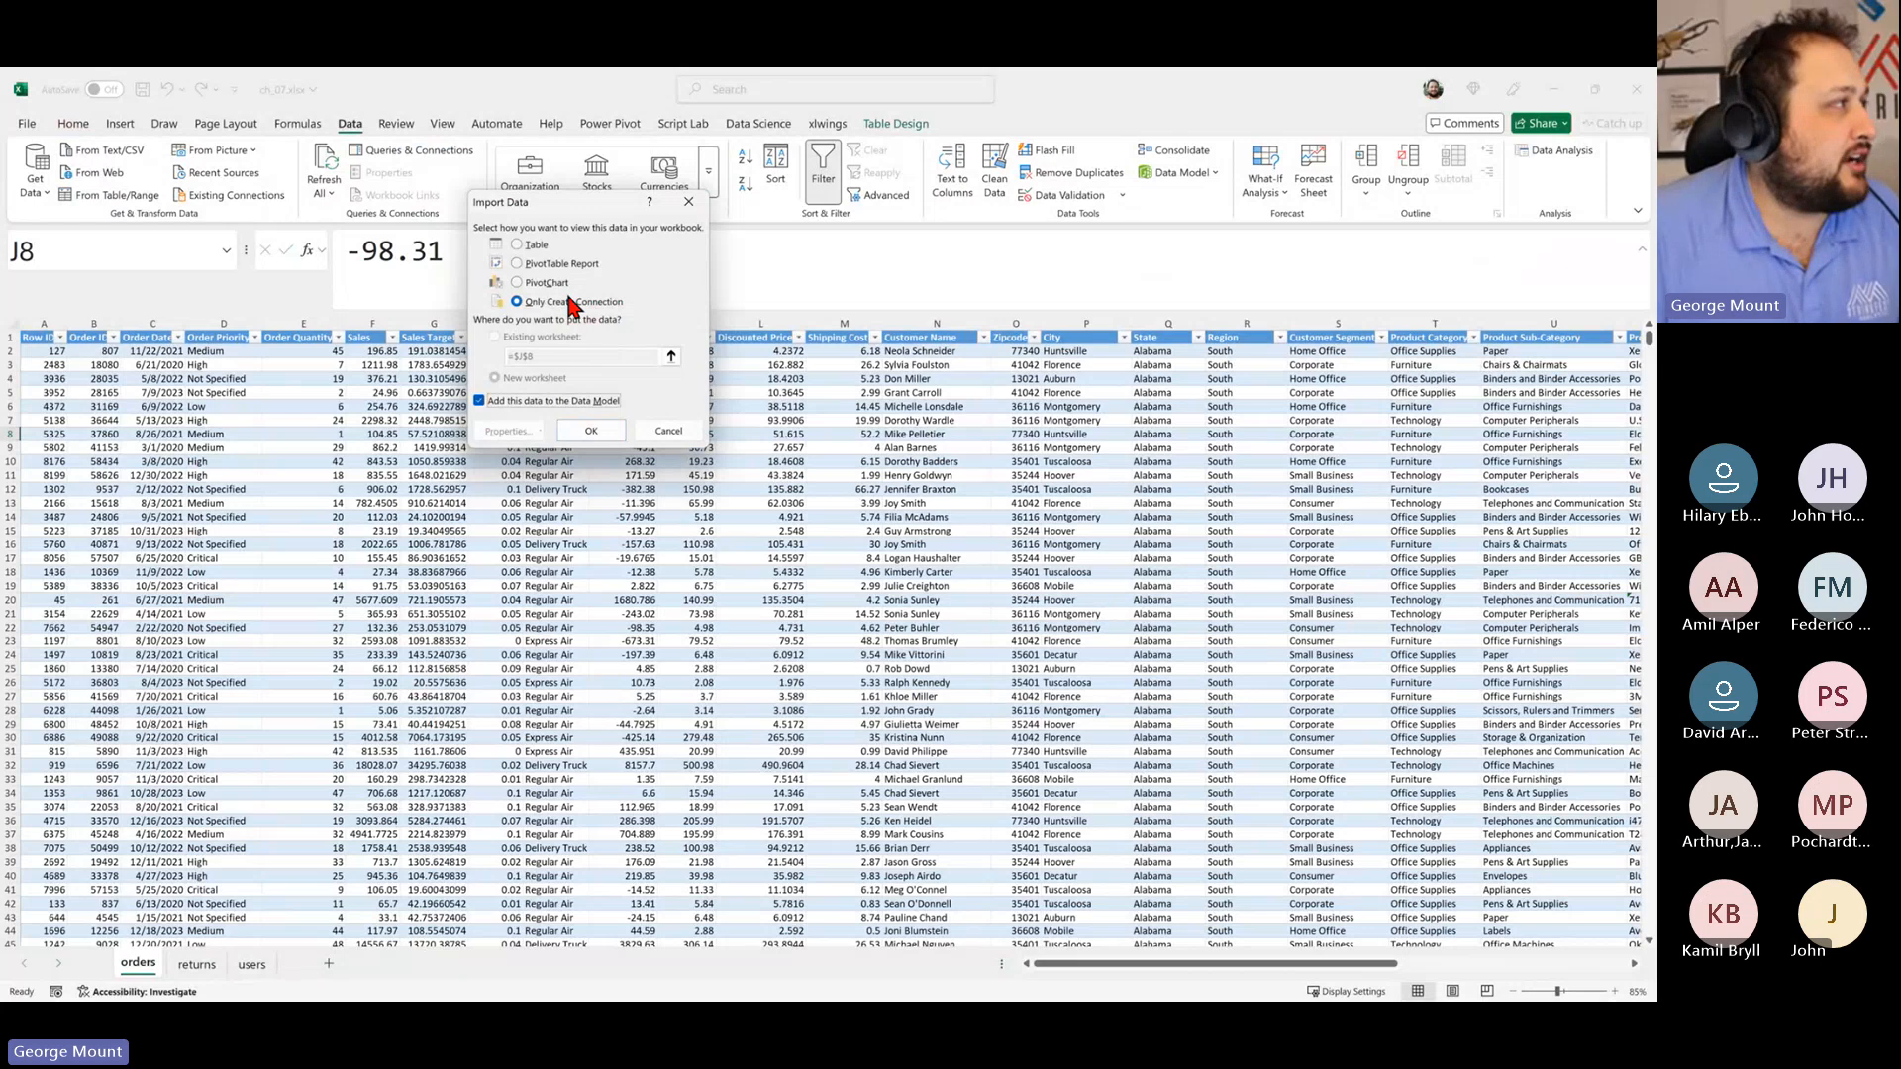
pyautogui.click(533, 246)
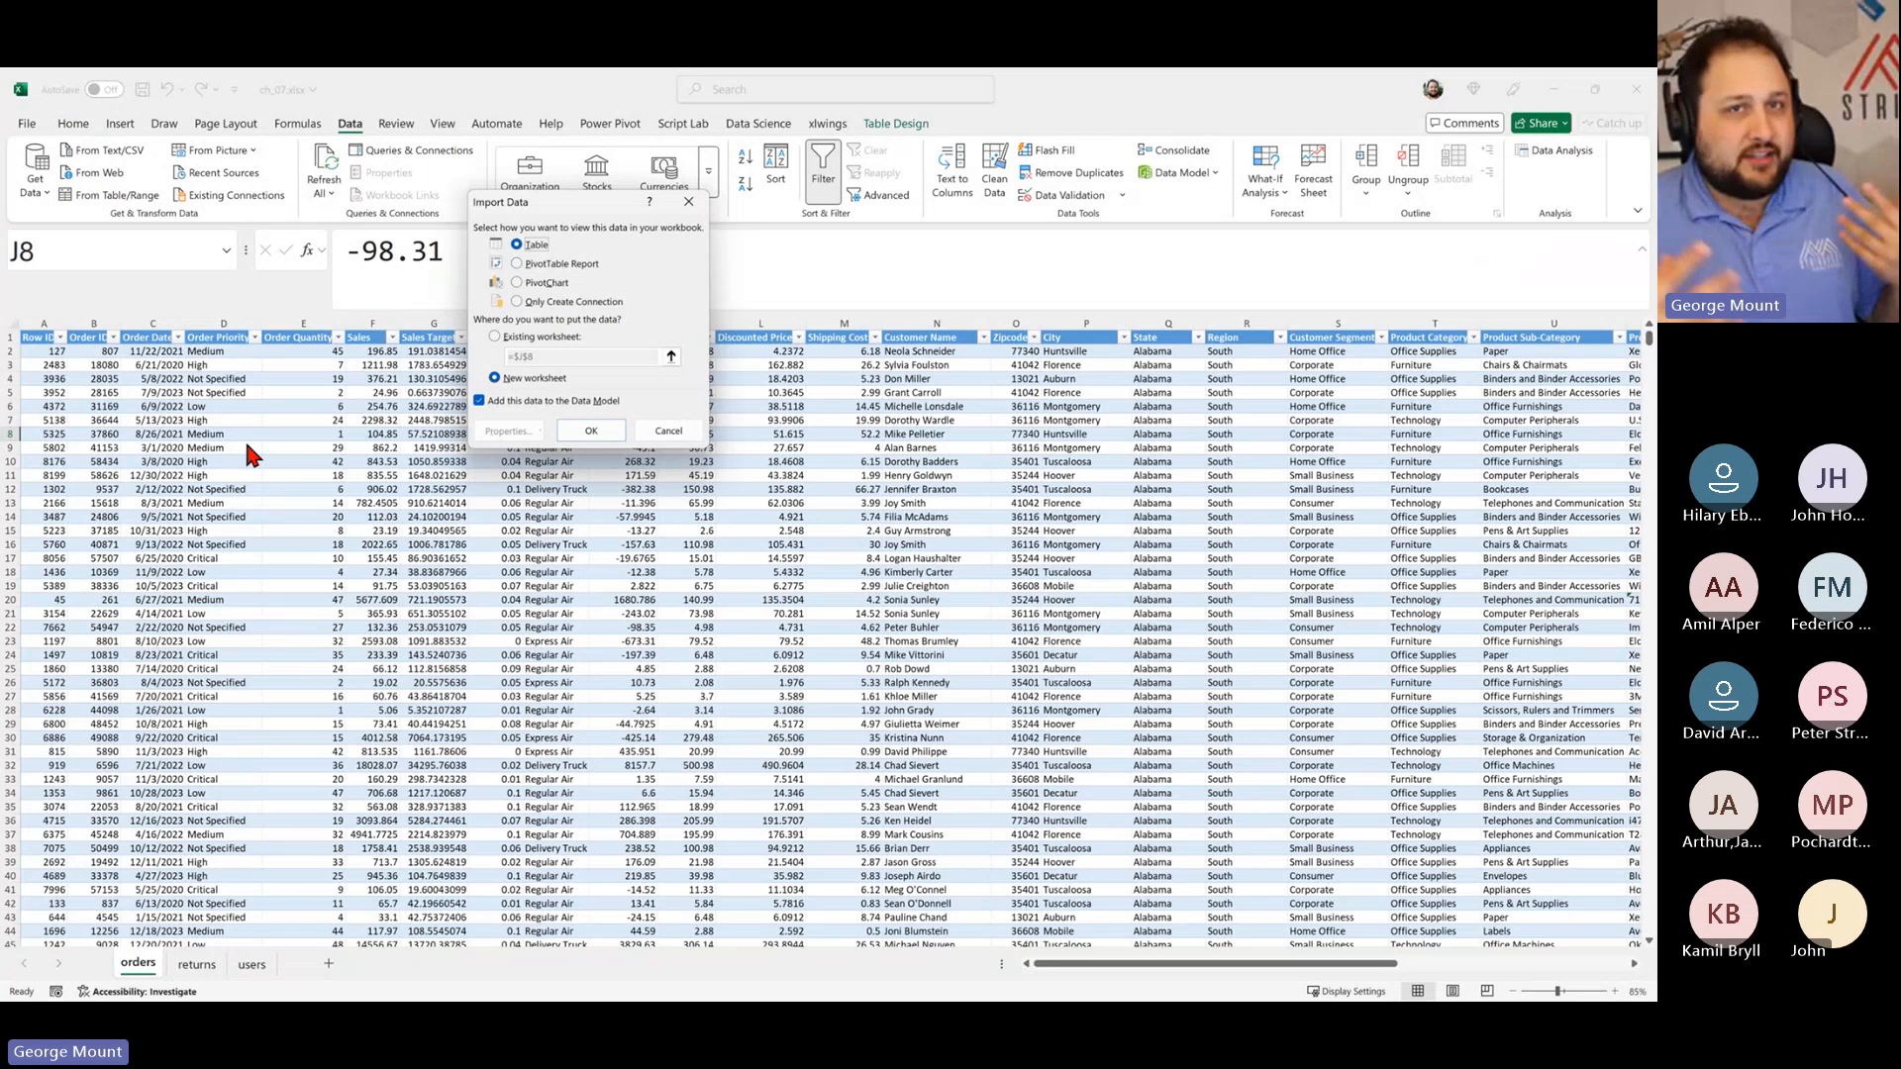
pyautogui.click(560, 311)
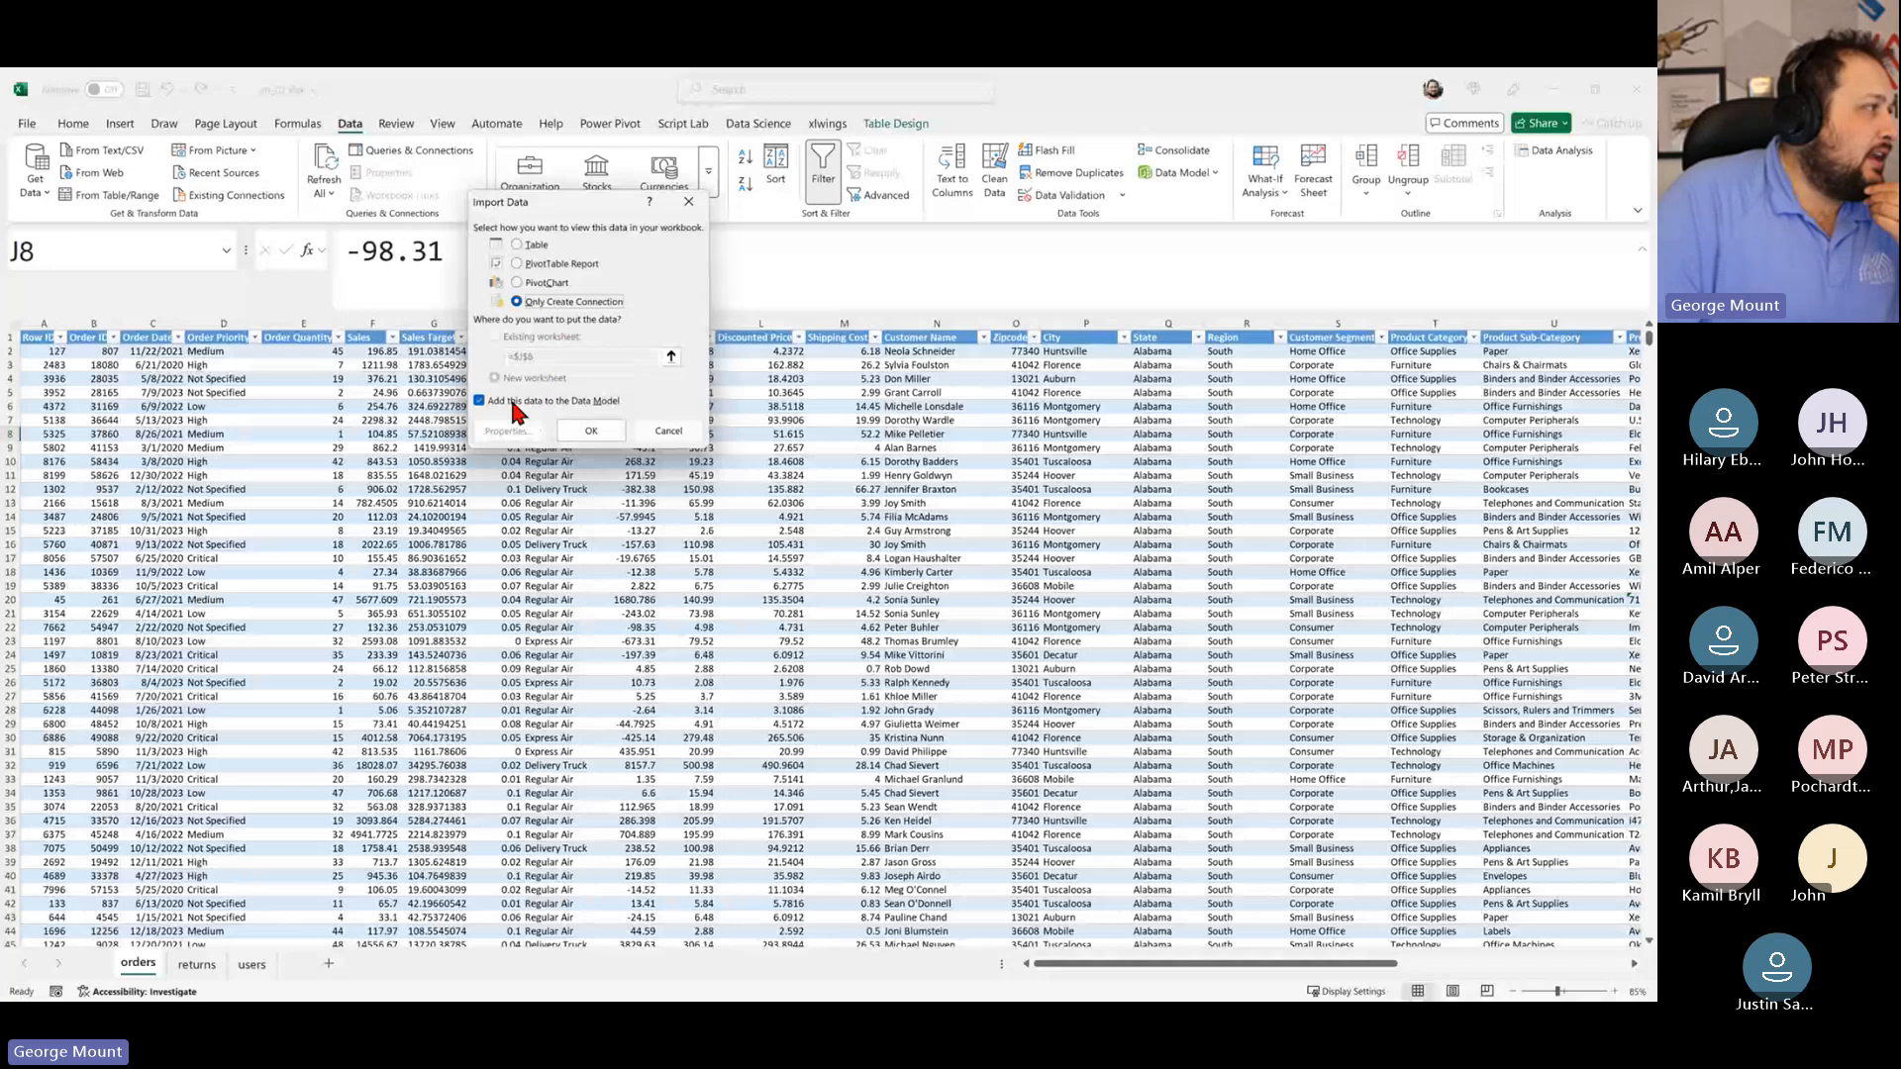
pyautogui.click(604, 431)
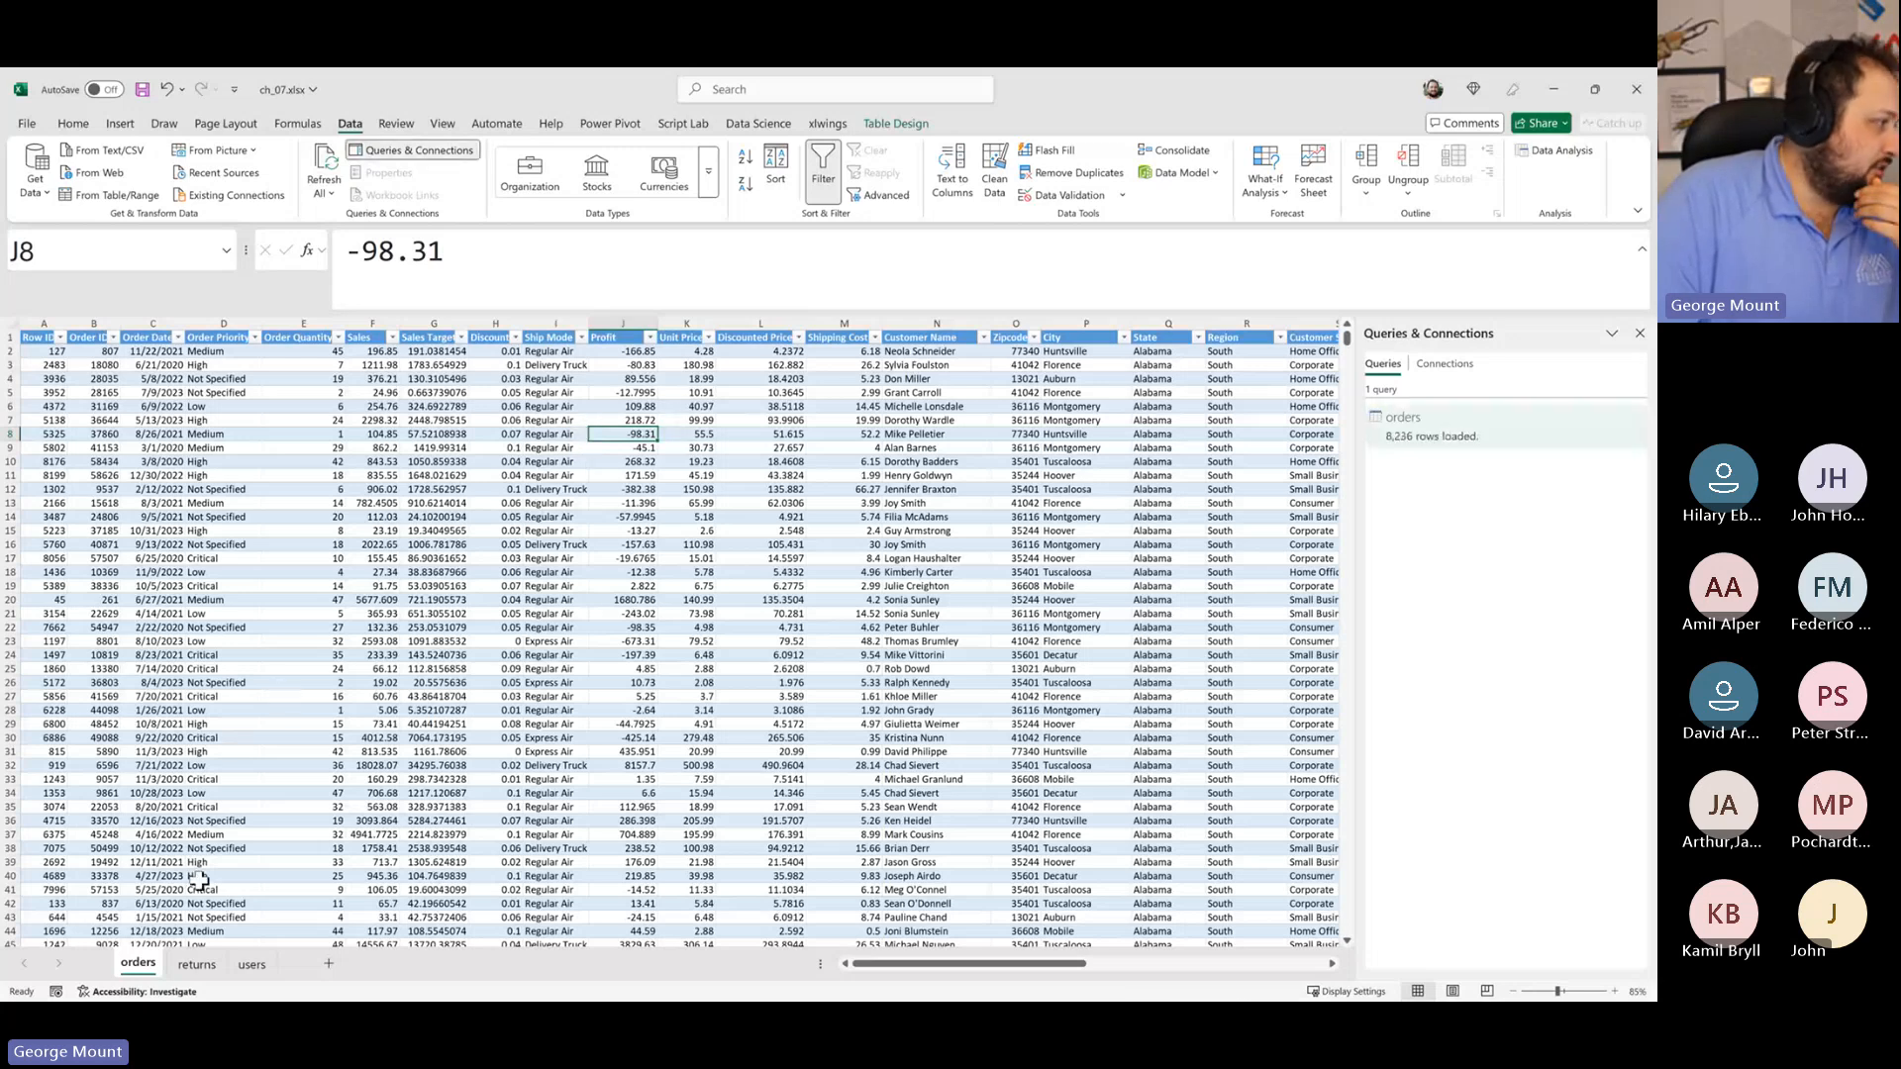
# Step: Bring the returns table into Power Query and load it as Only Create Connection, adding its data to the Data Model
pyautogui.click(196, 964)
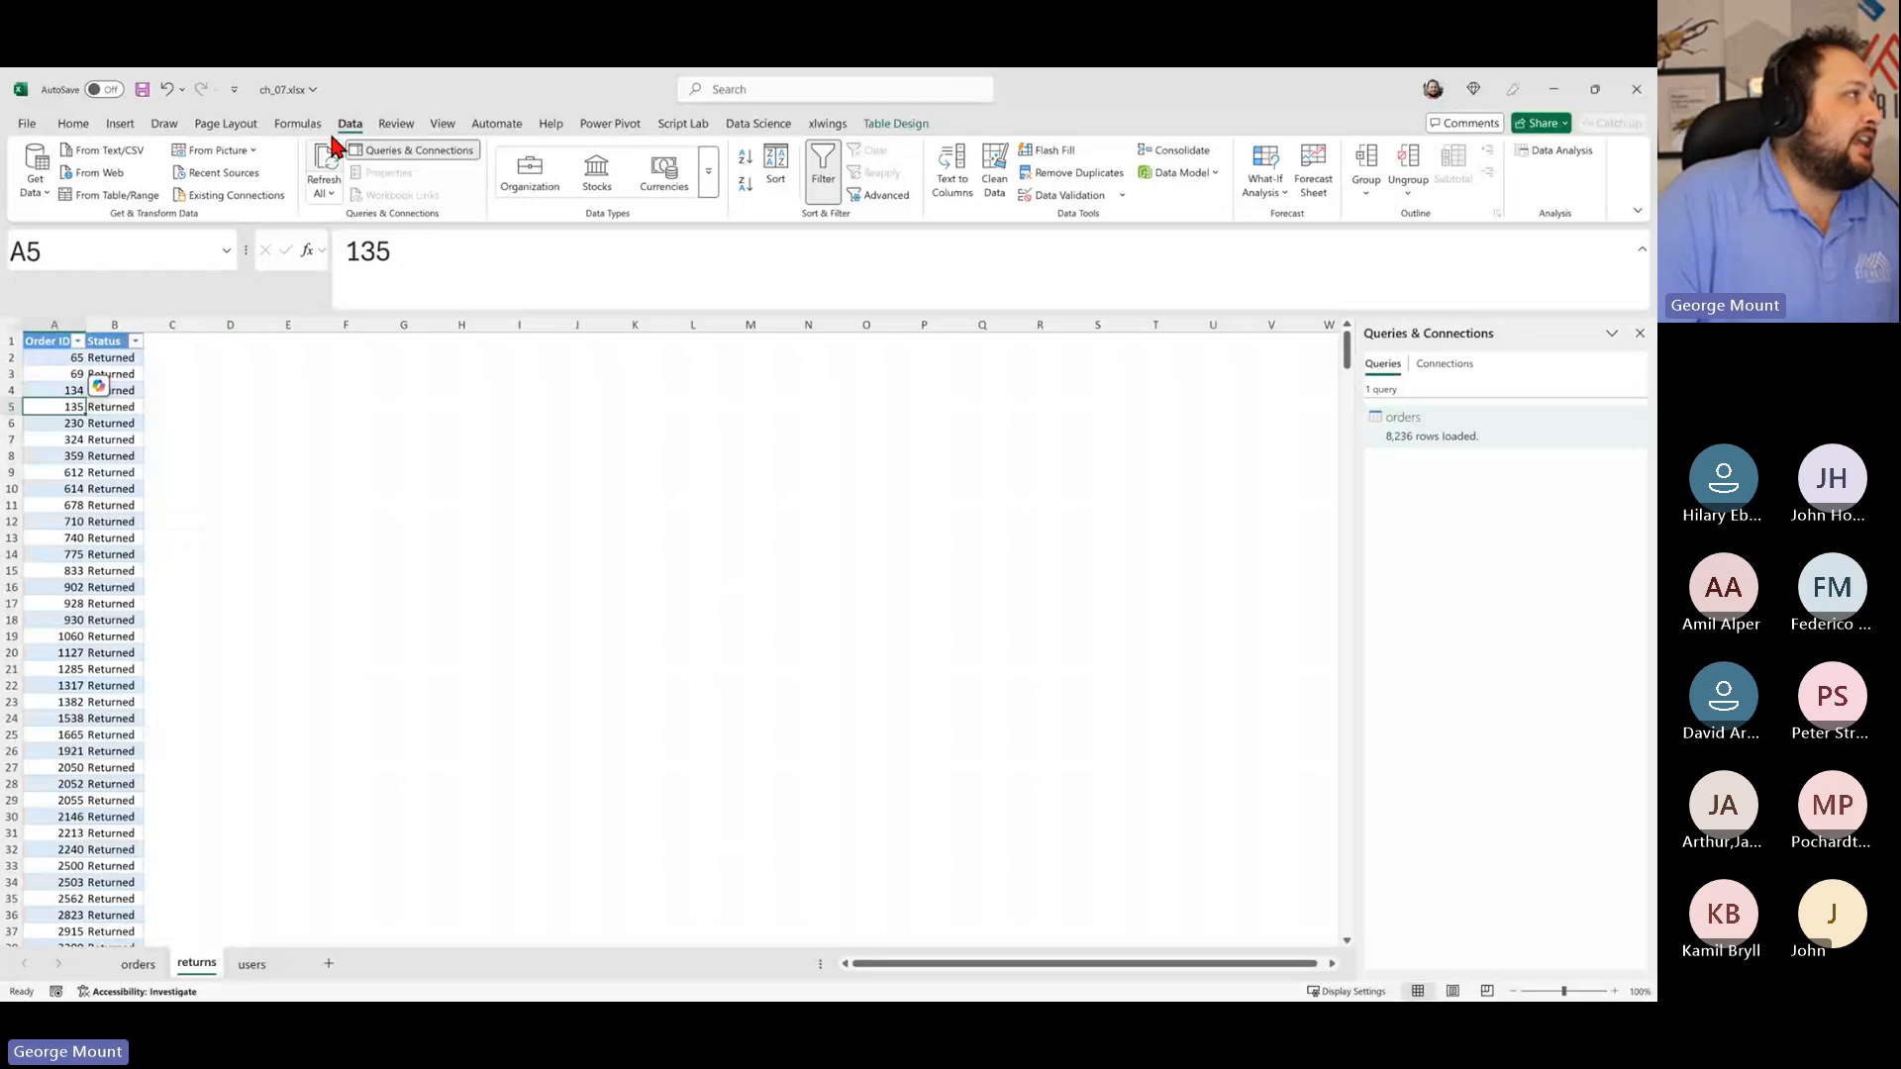
pyautogui.click(92, 195)
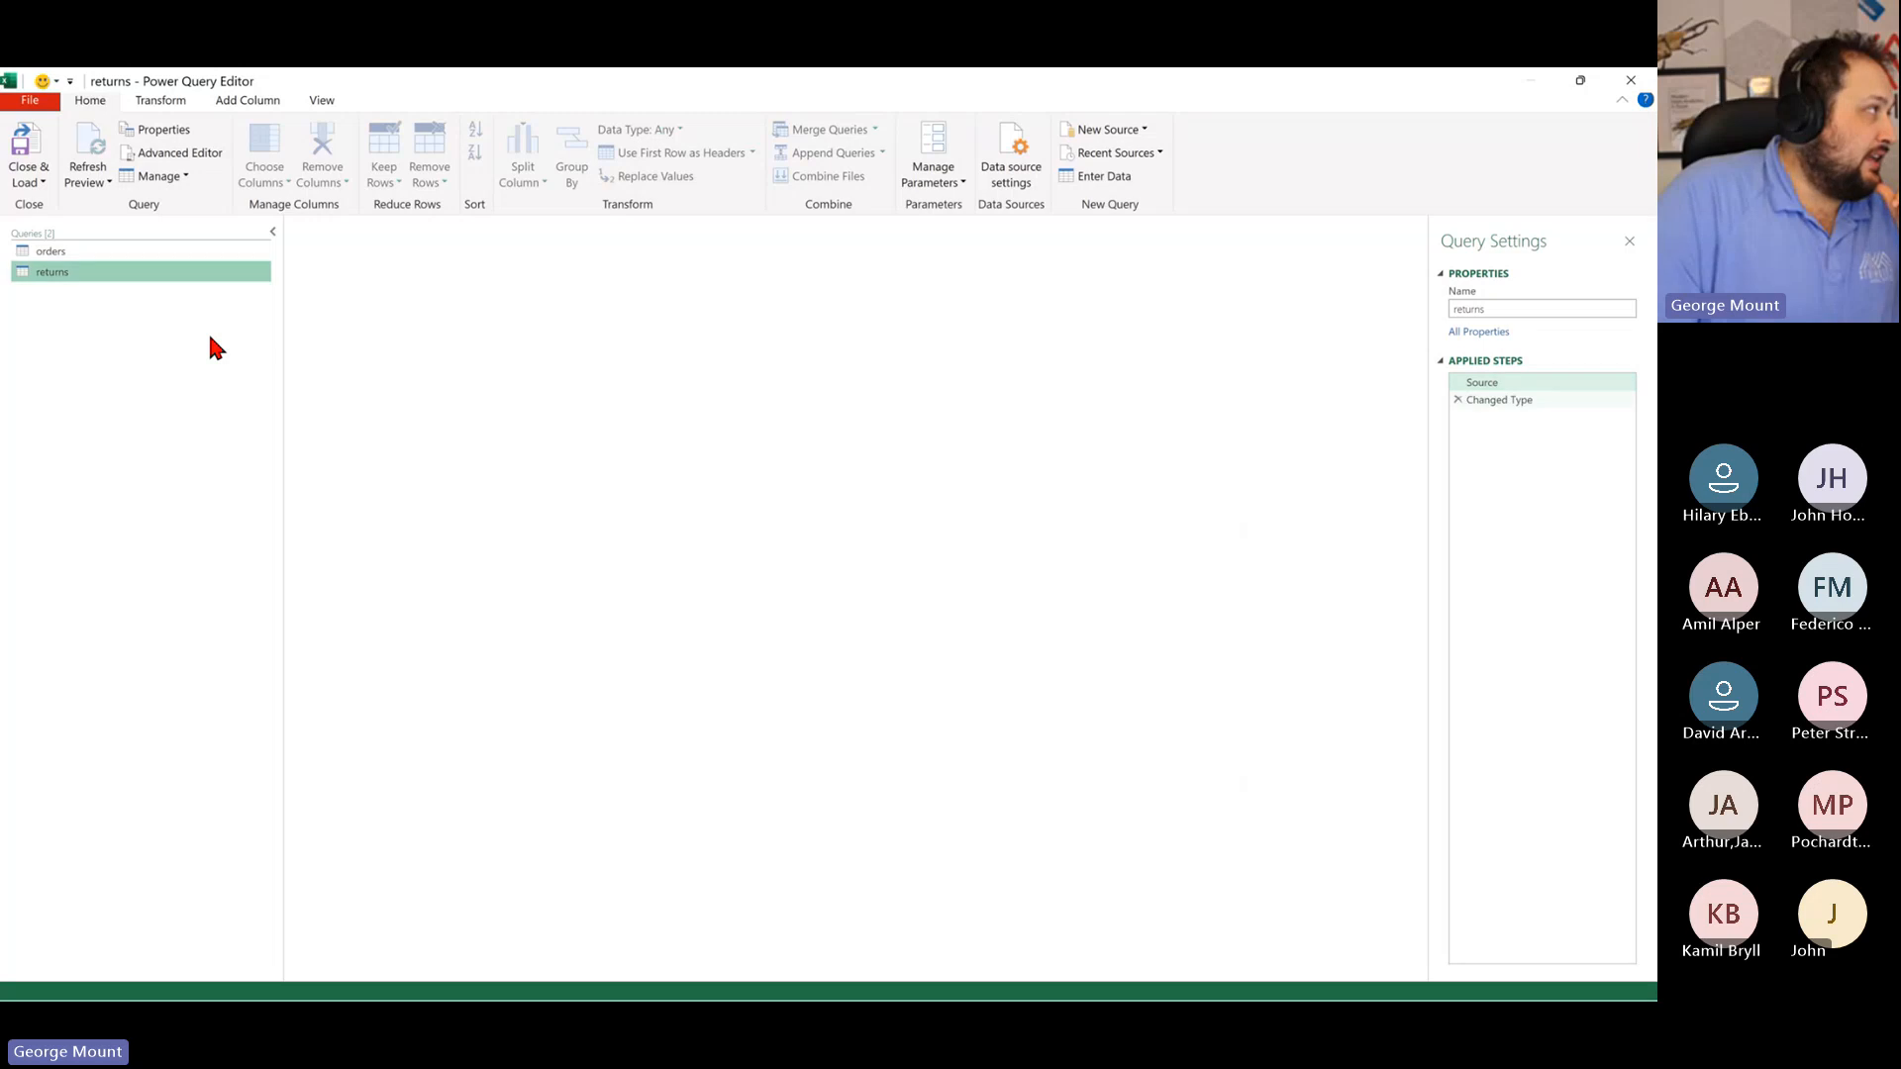
pyautogui.click(29, 183)
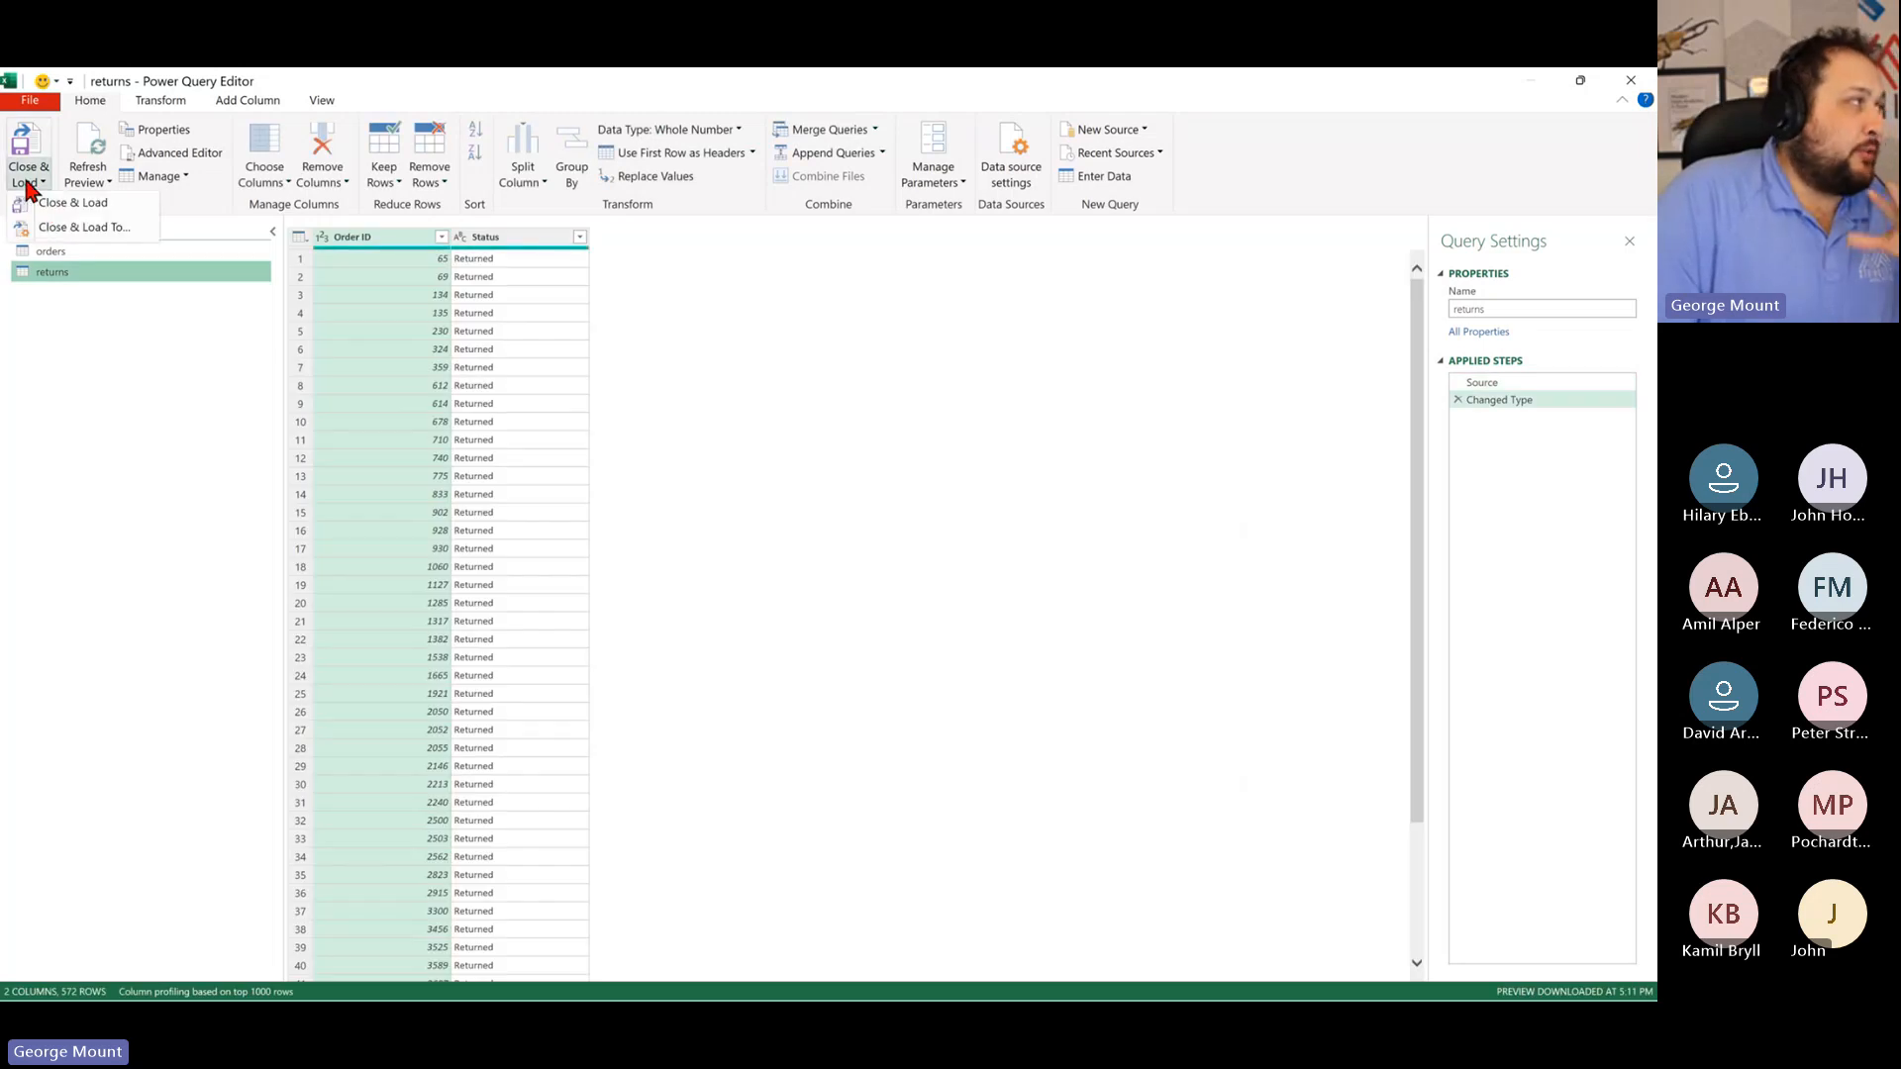
pyautogui.click(106, 227)
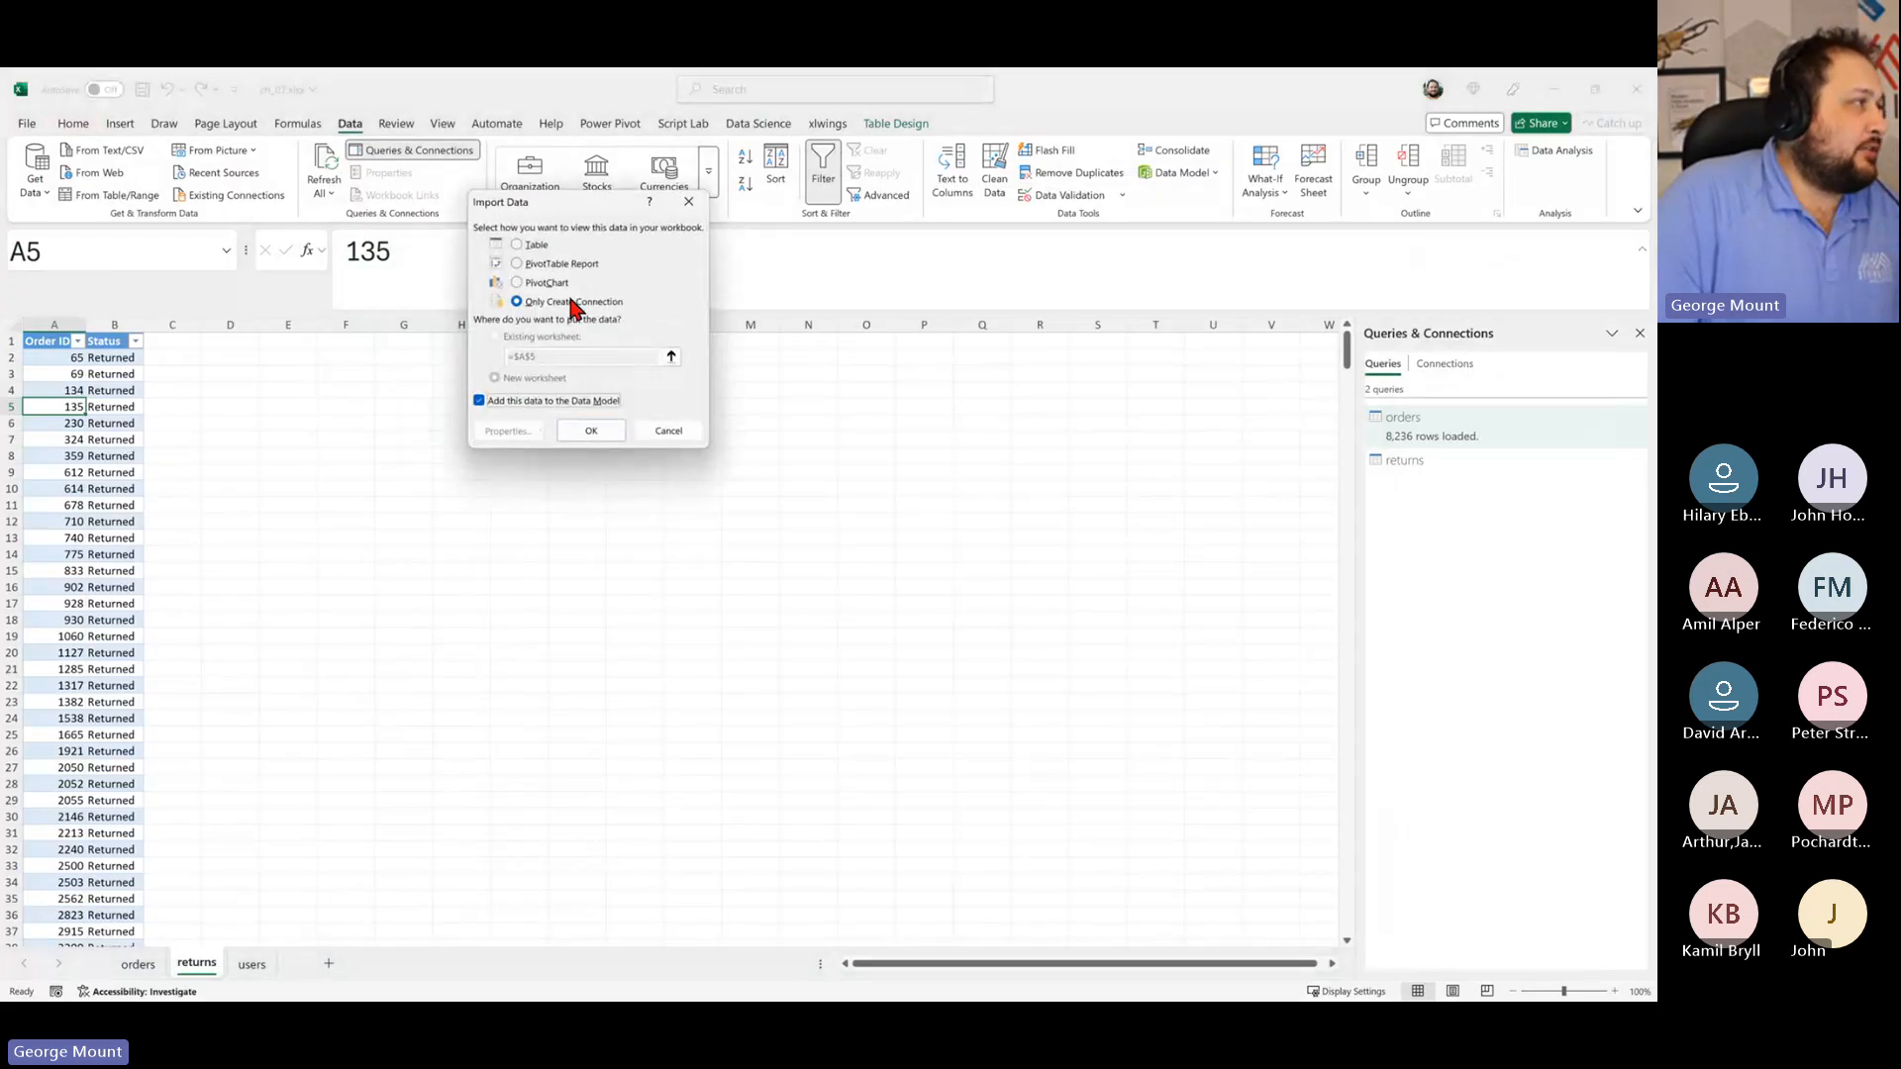
pyautogui.press('Return')
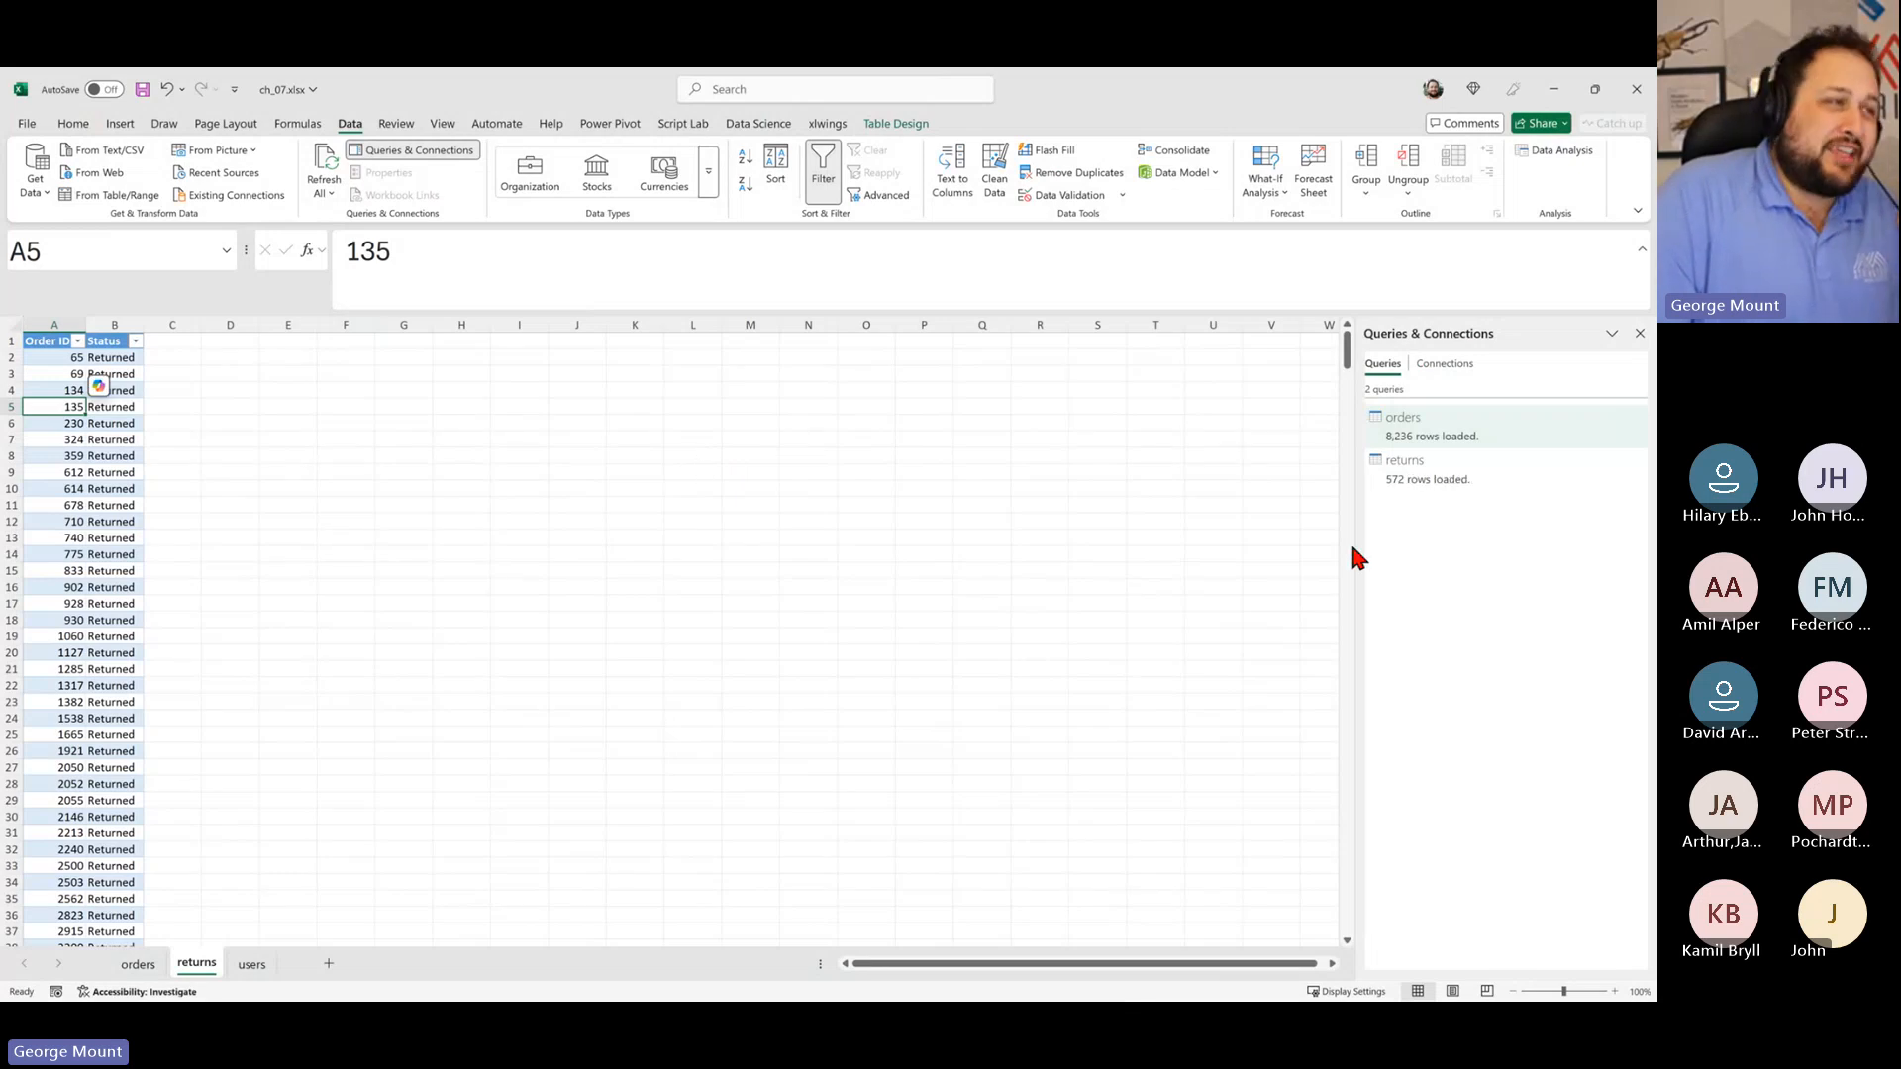
# Step: Review the returns query's load settings and confirm Only Create Connection with the data added to the Data Model
pyautogui.click(1457, 484)
pyautogui.rightClick(1457, 484)
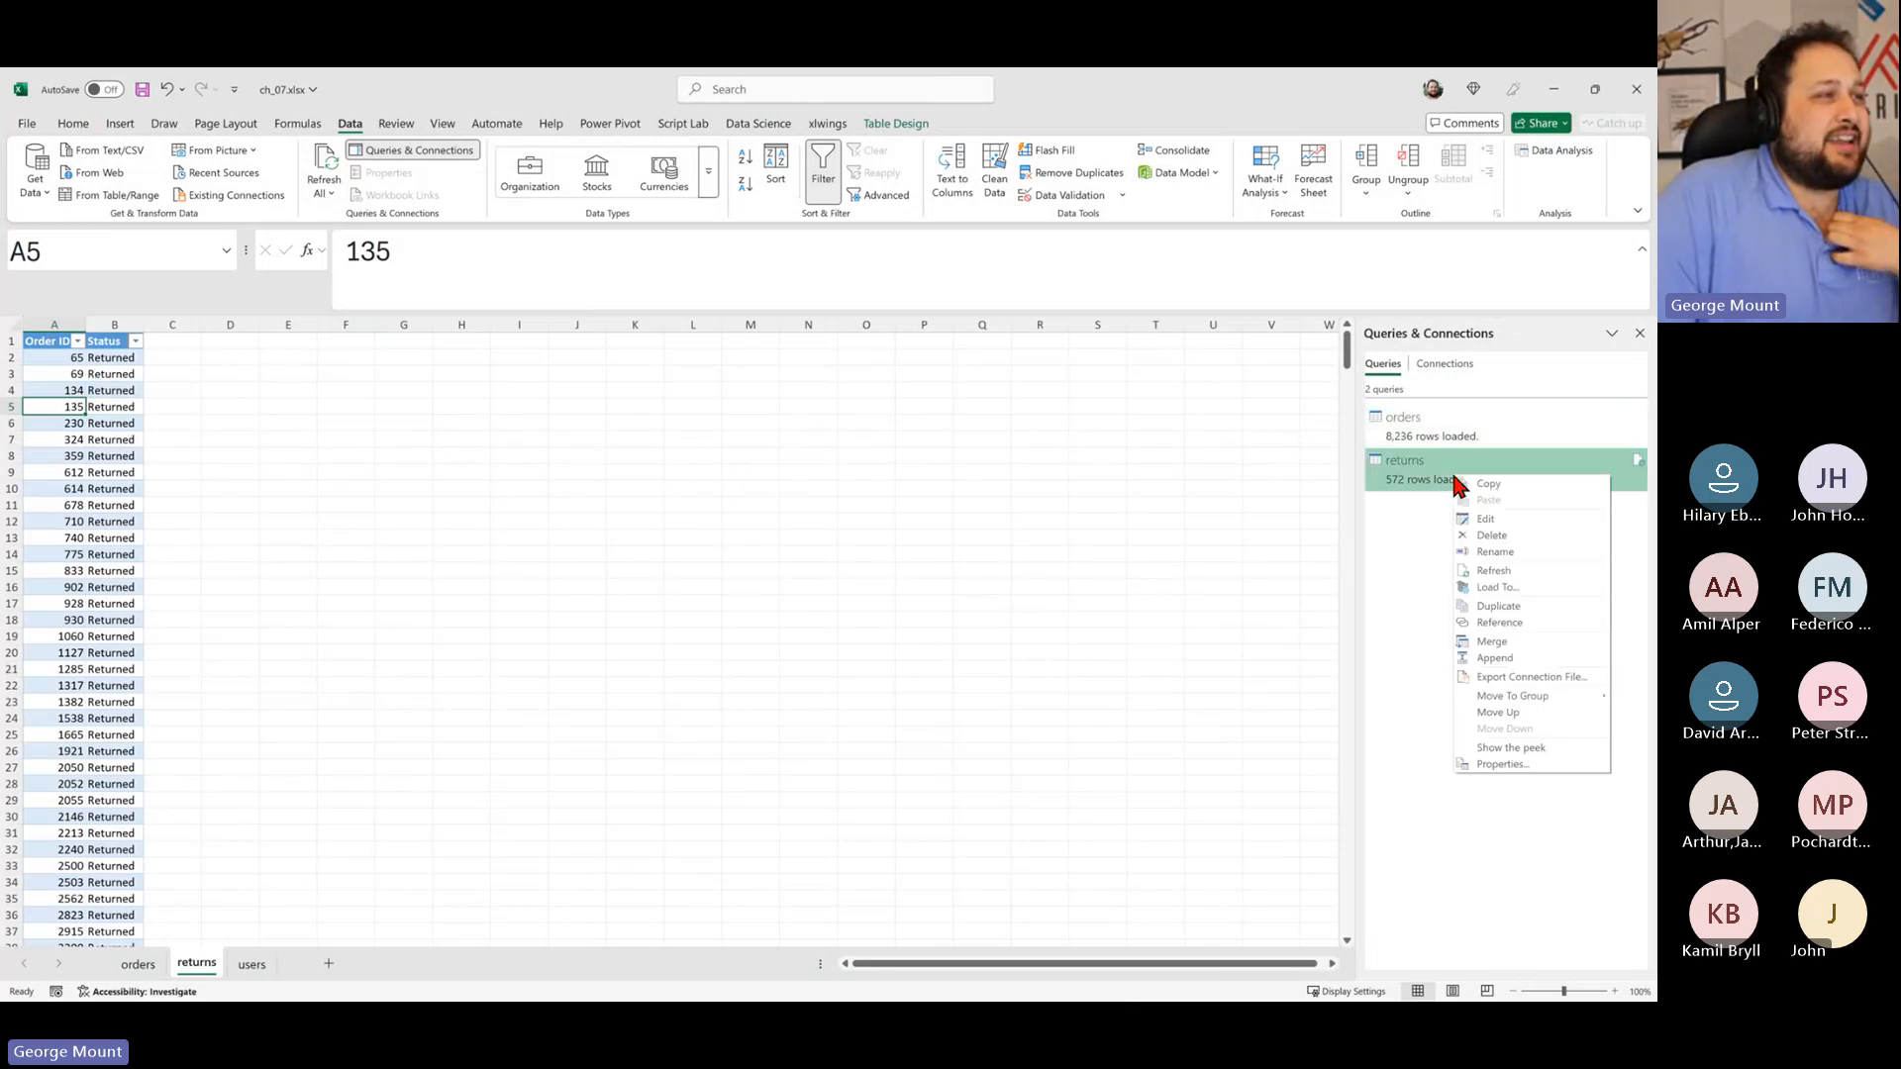
pyautogui.click(1536, 590)
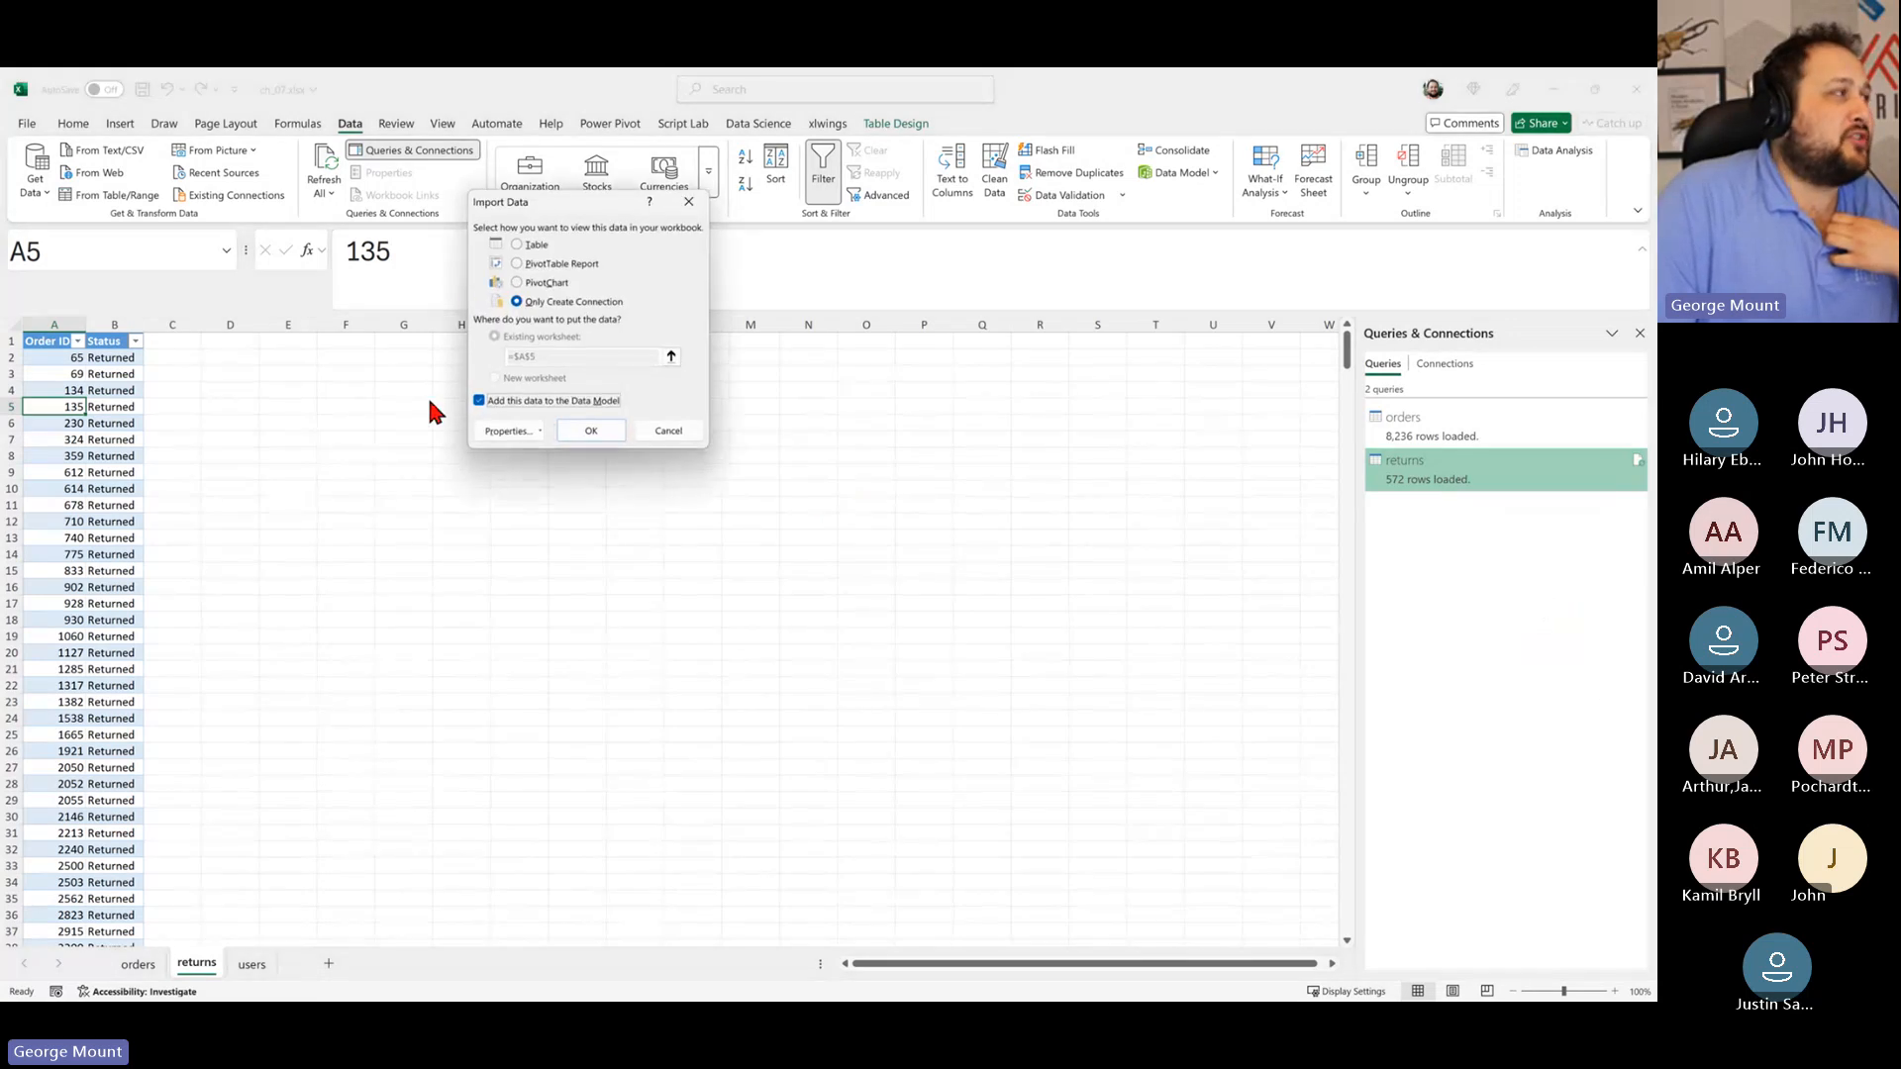
pyautogui.click(540, 406)
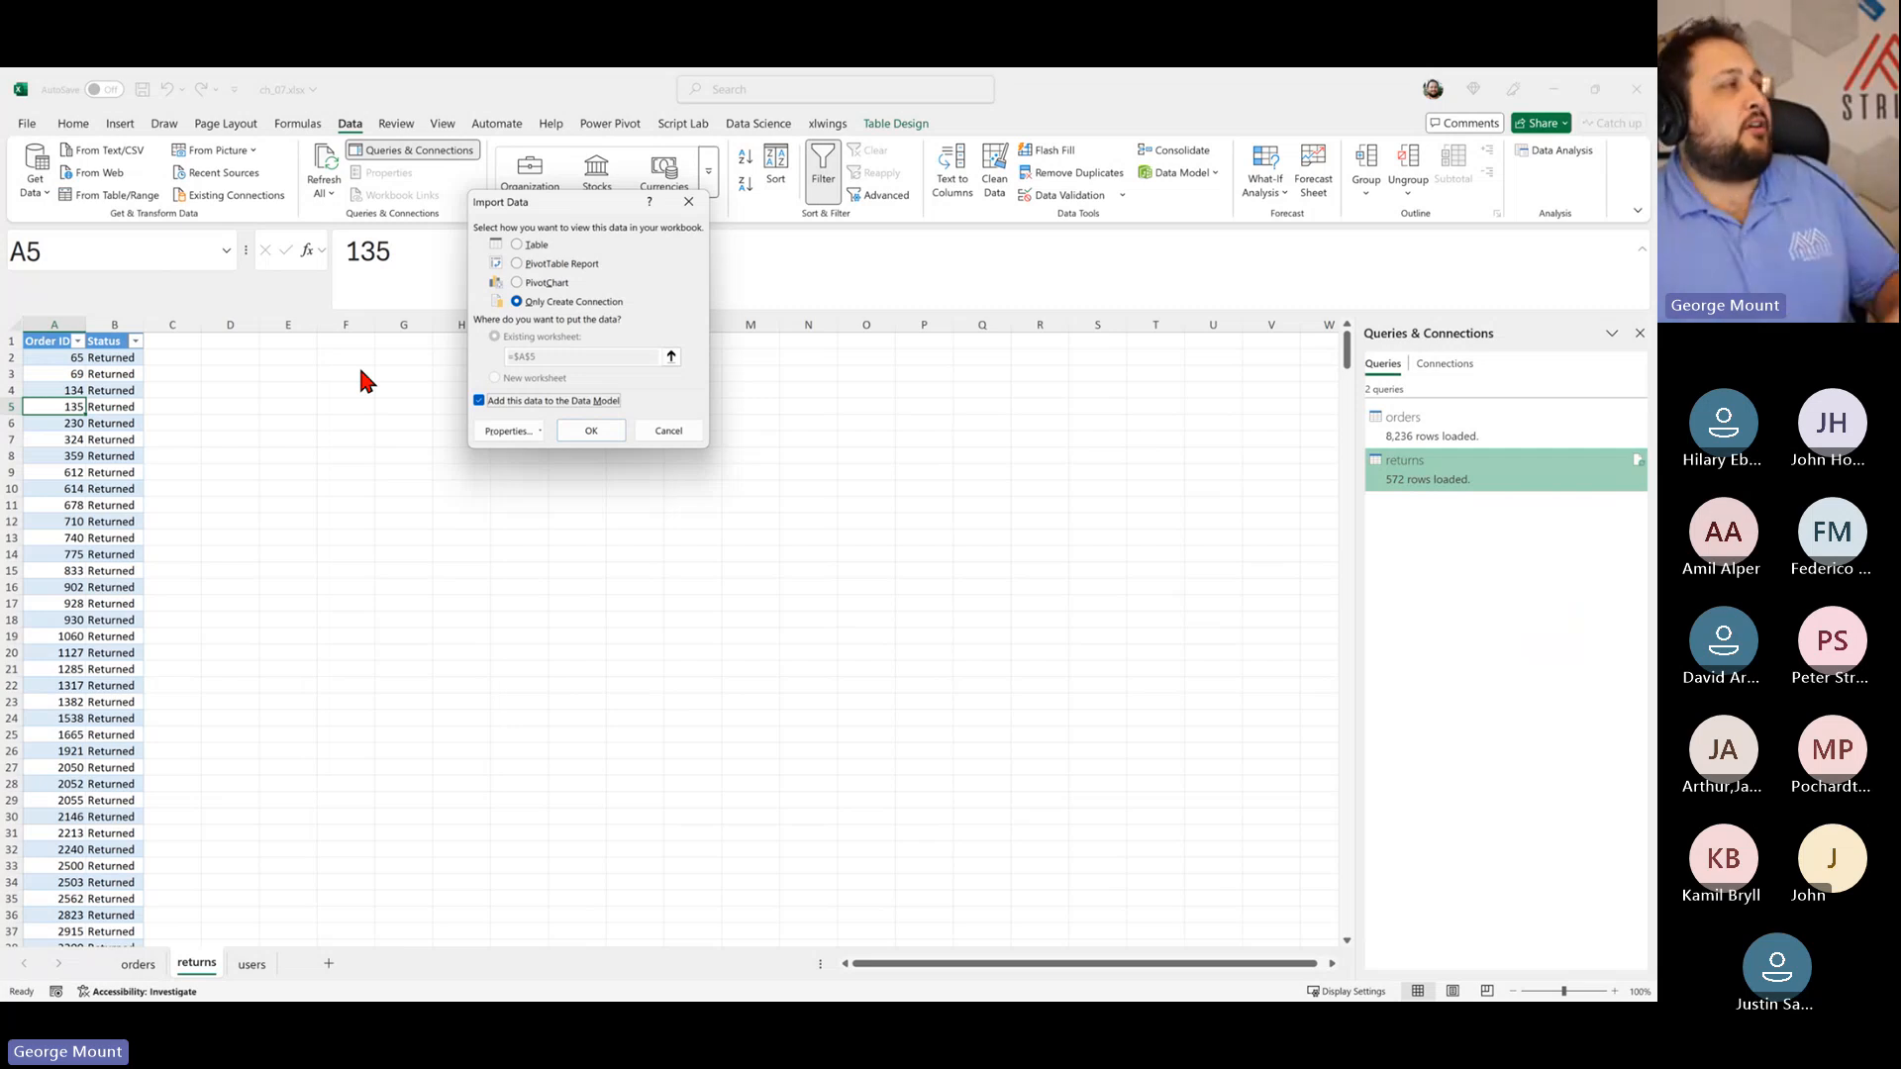
pyautogui.click(584, 430)
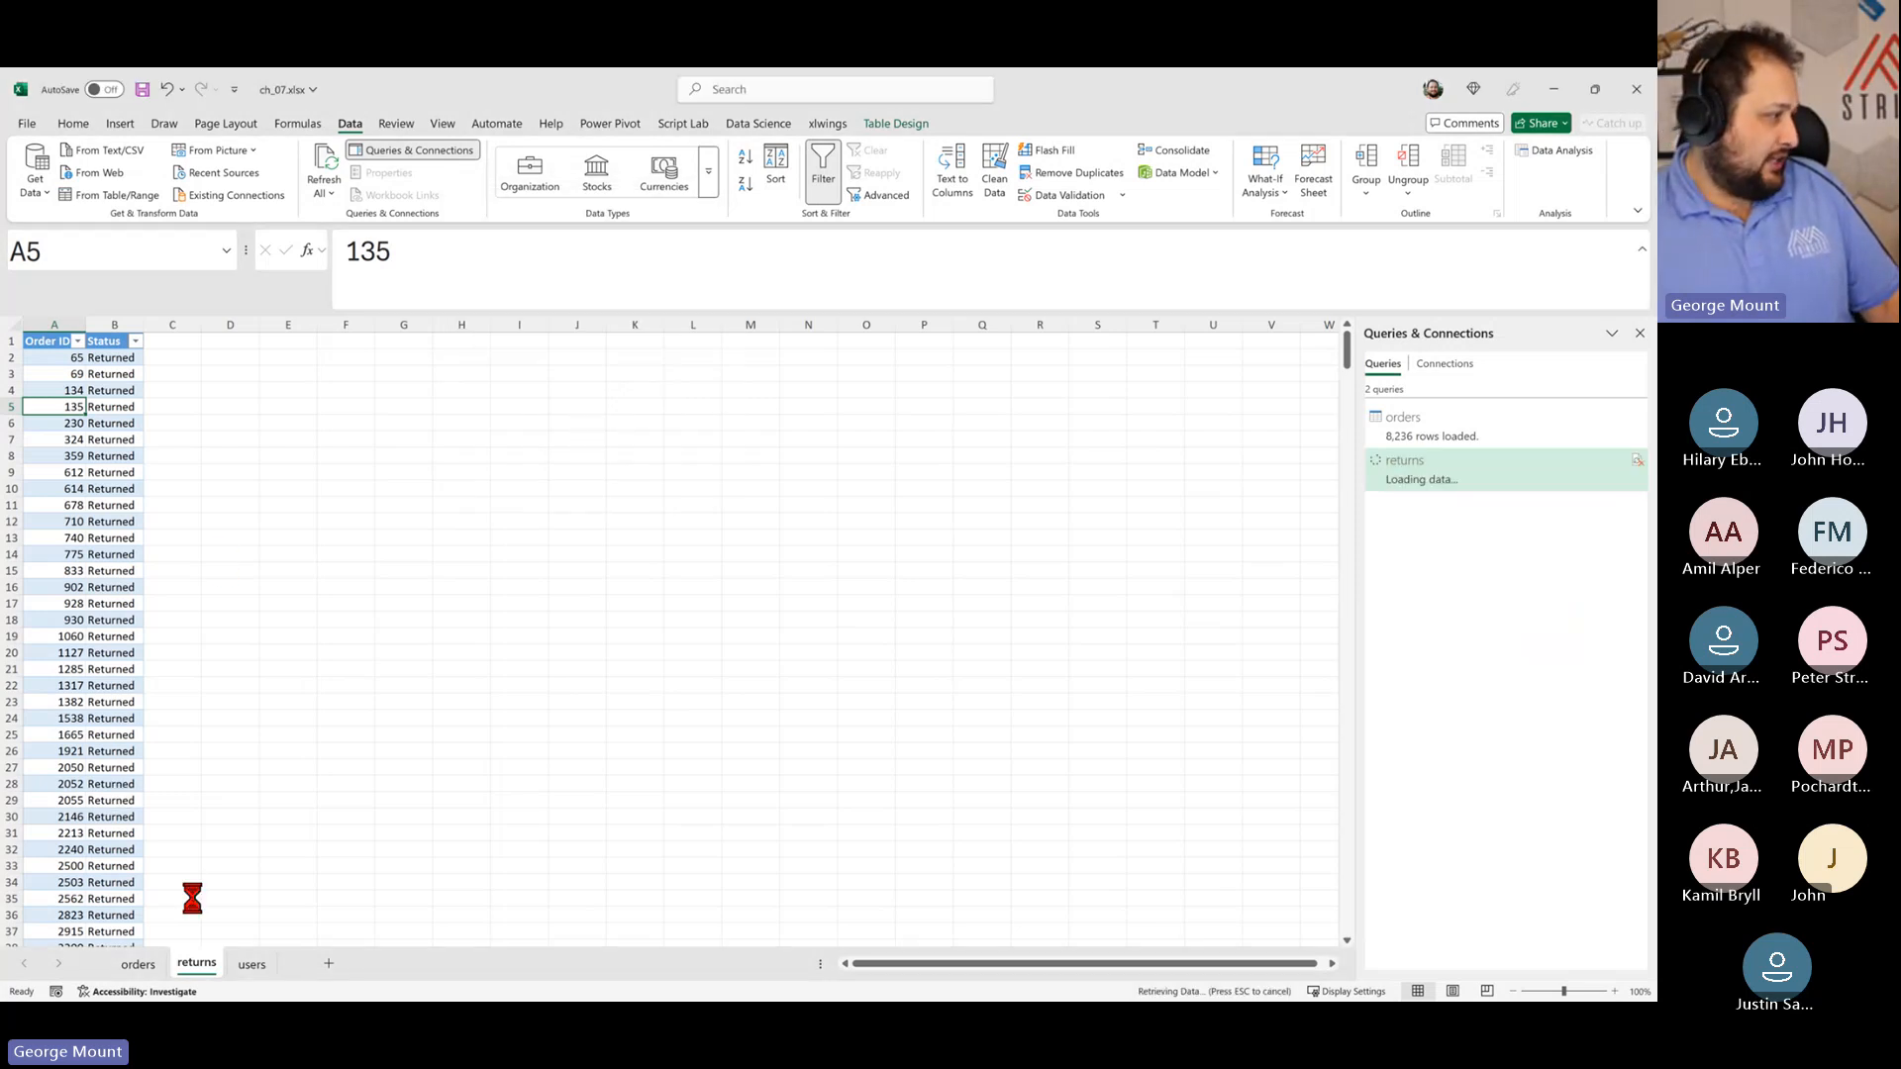
# Step: Bring the users table into Power Query and load it as Only Create Connection, adding its data to the Data Model
pyautogui.click(249, 965)
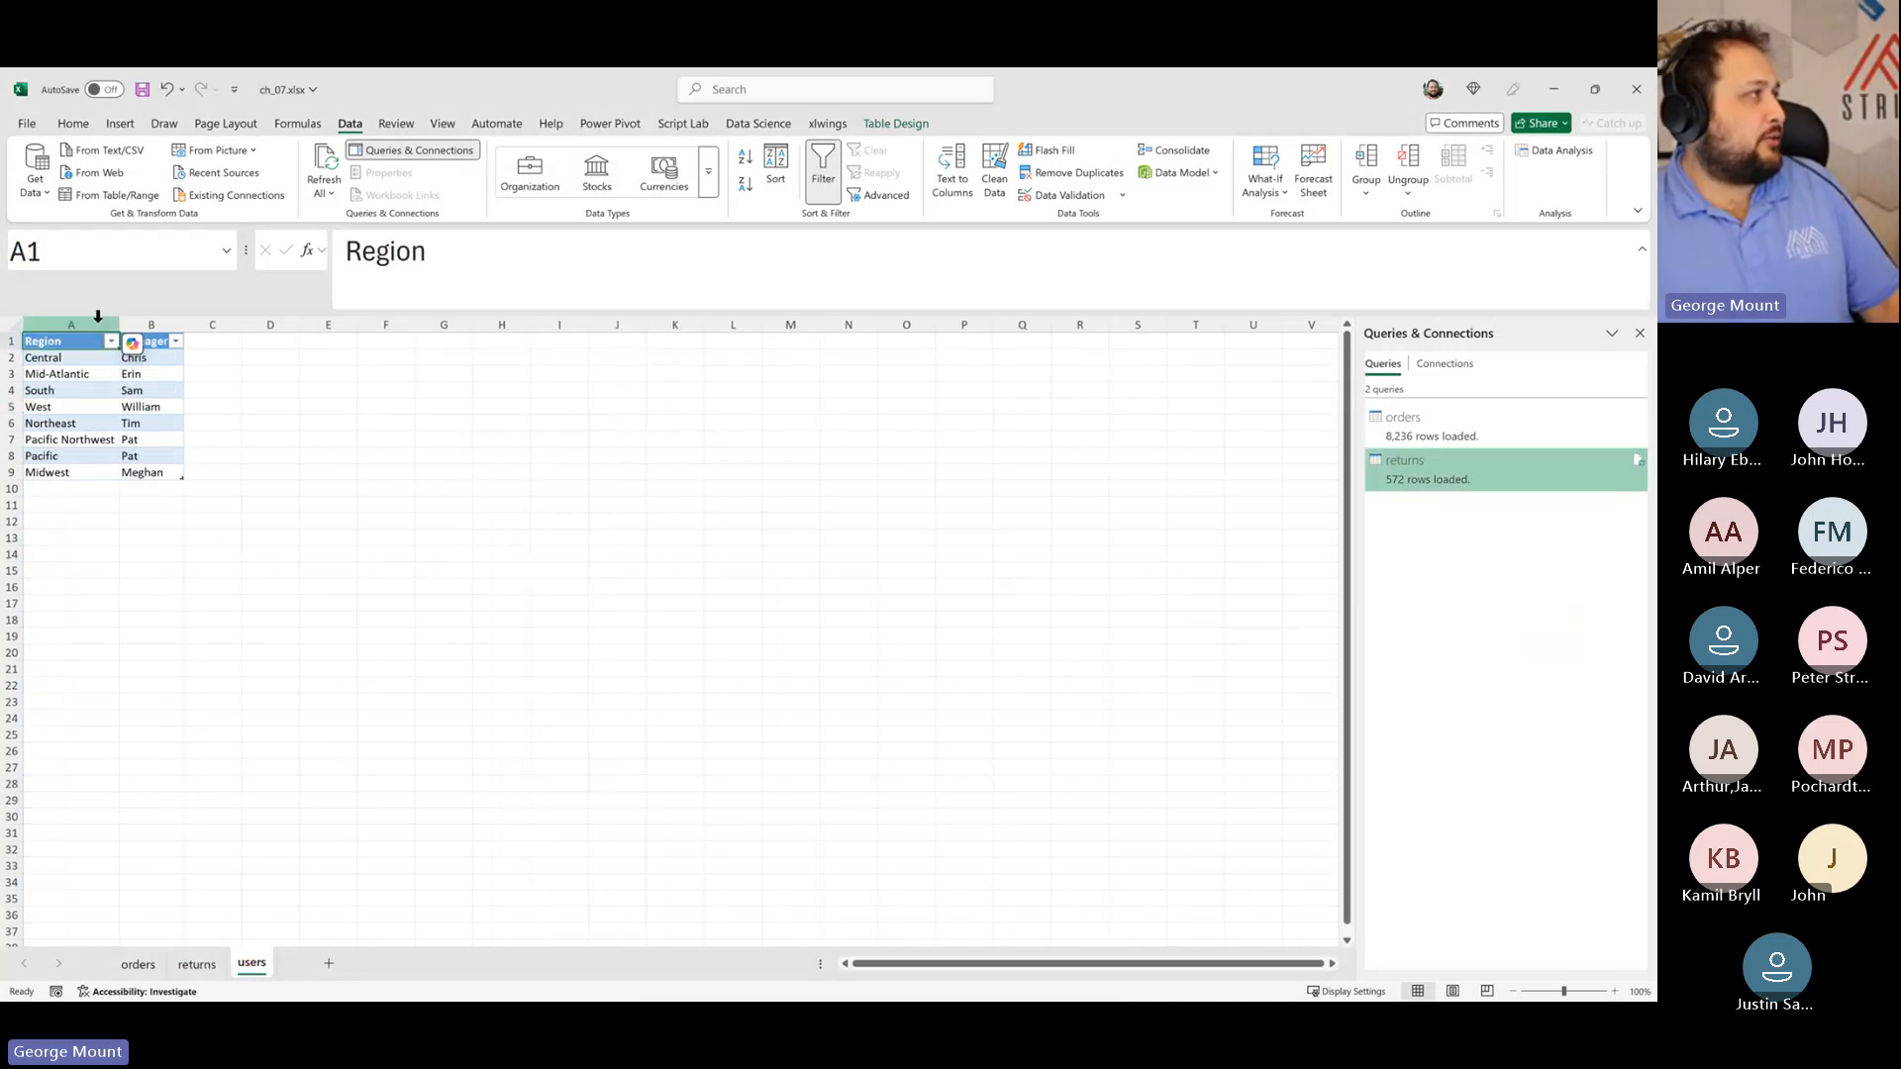
pyautogui.click(119, 193)
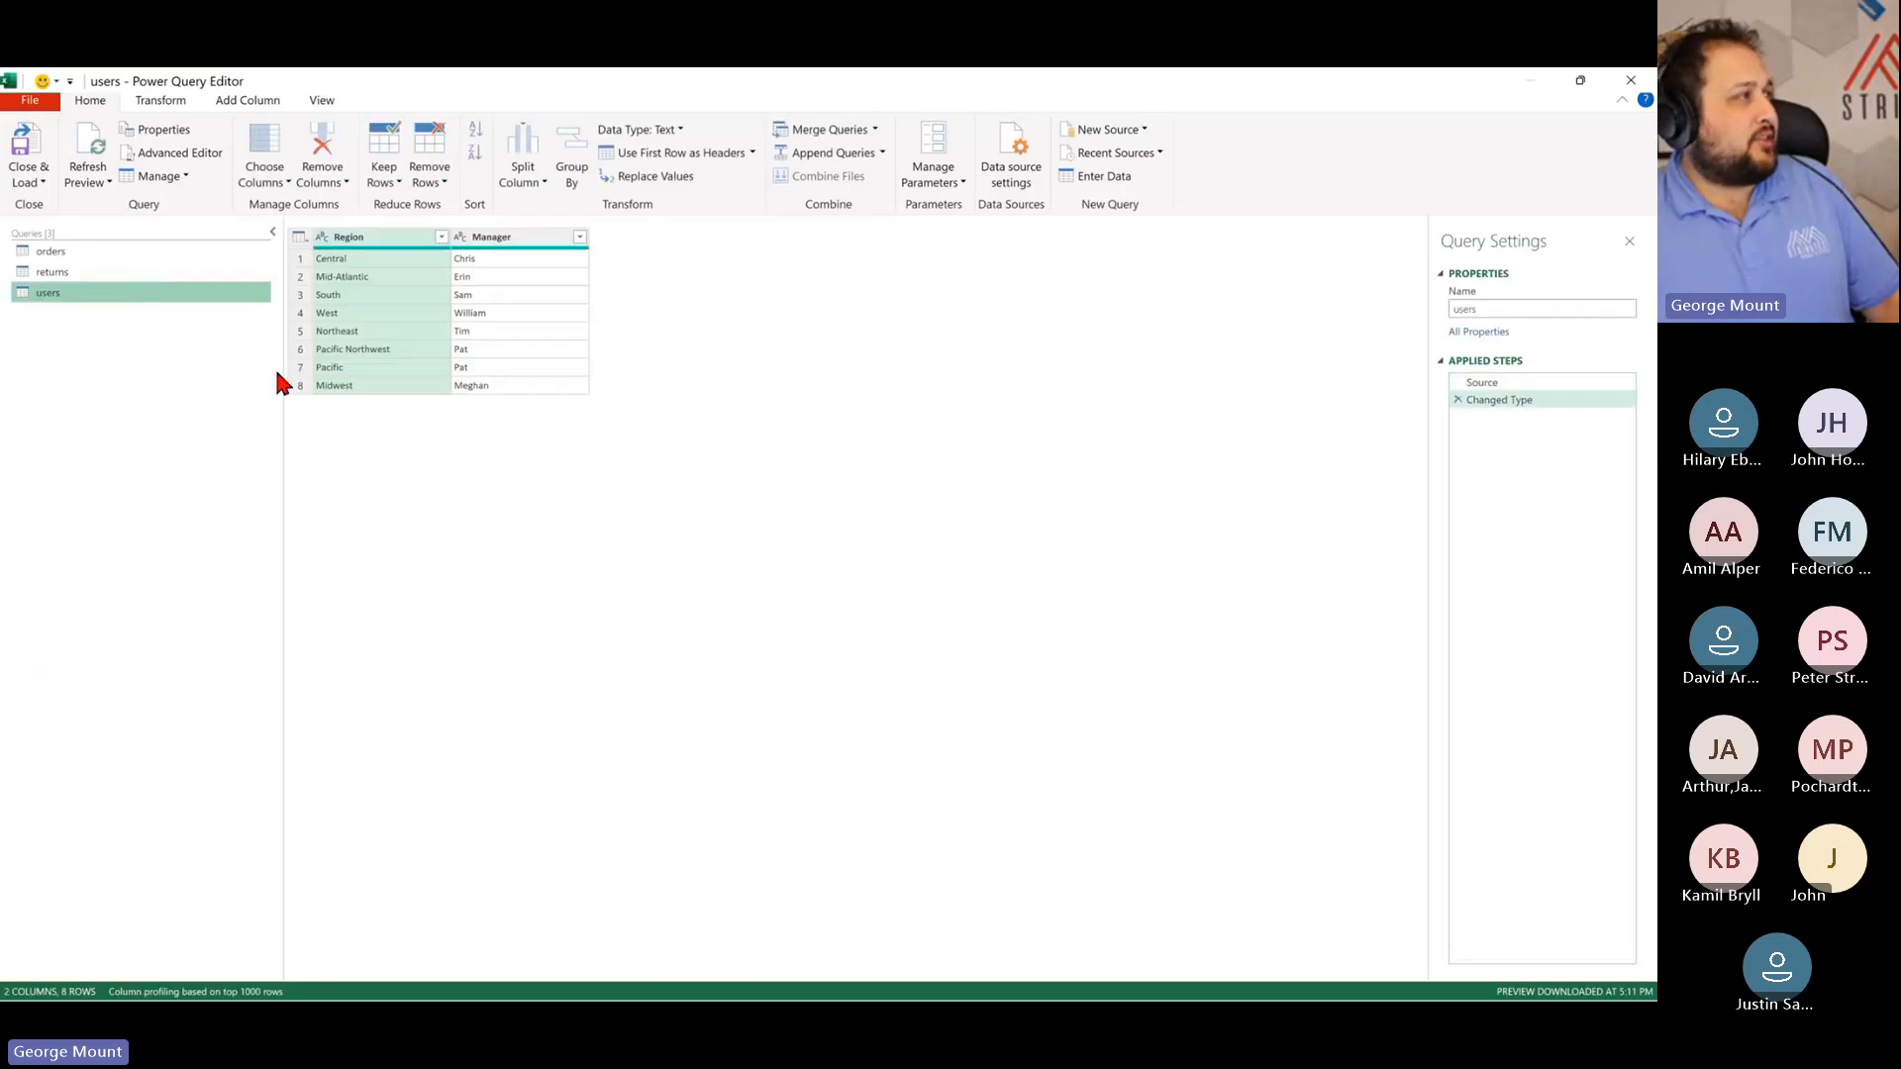
pyautogui.click(29, 181)
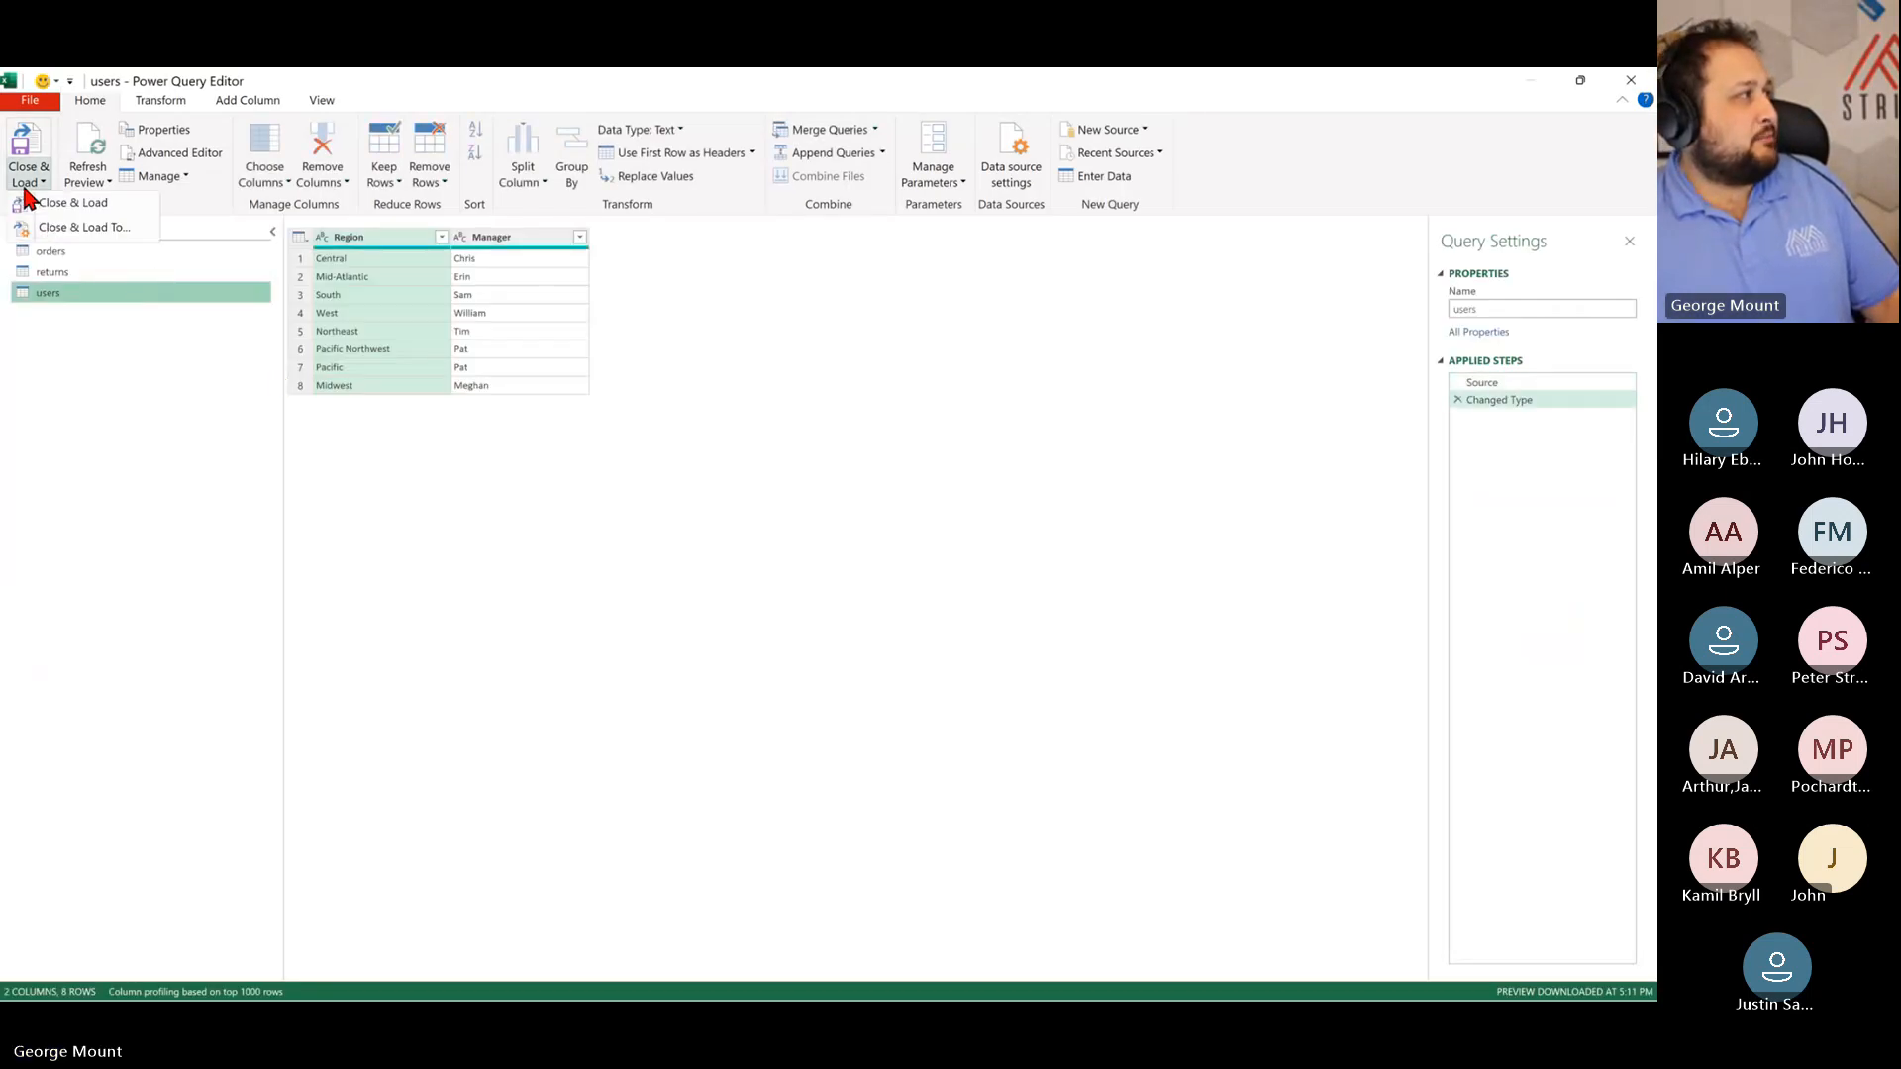
pyautogui.click(112, 232)
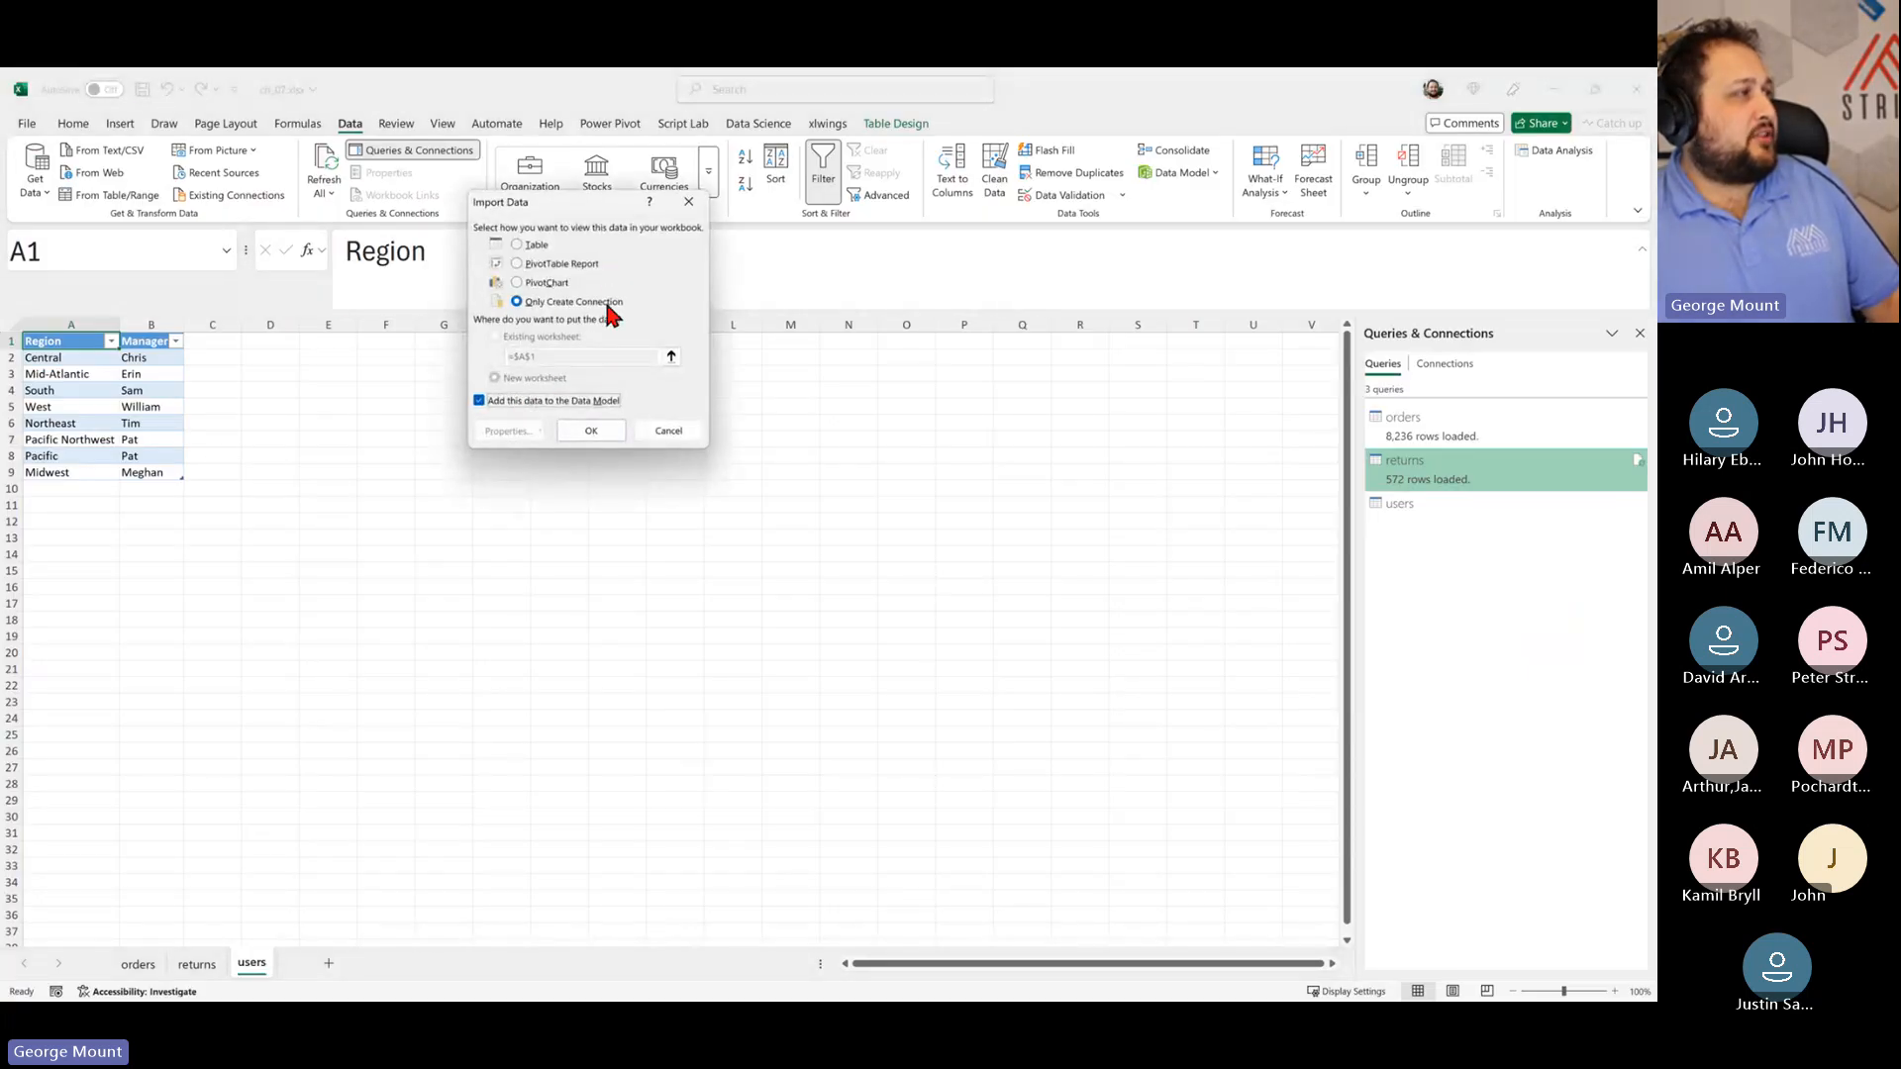
pyautogui.click(591, 430)
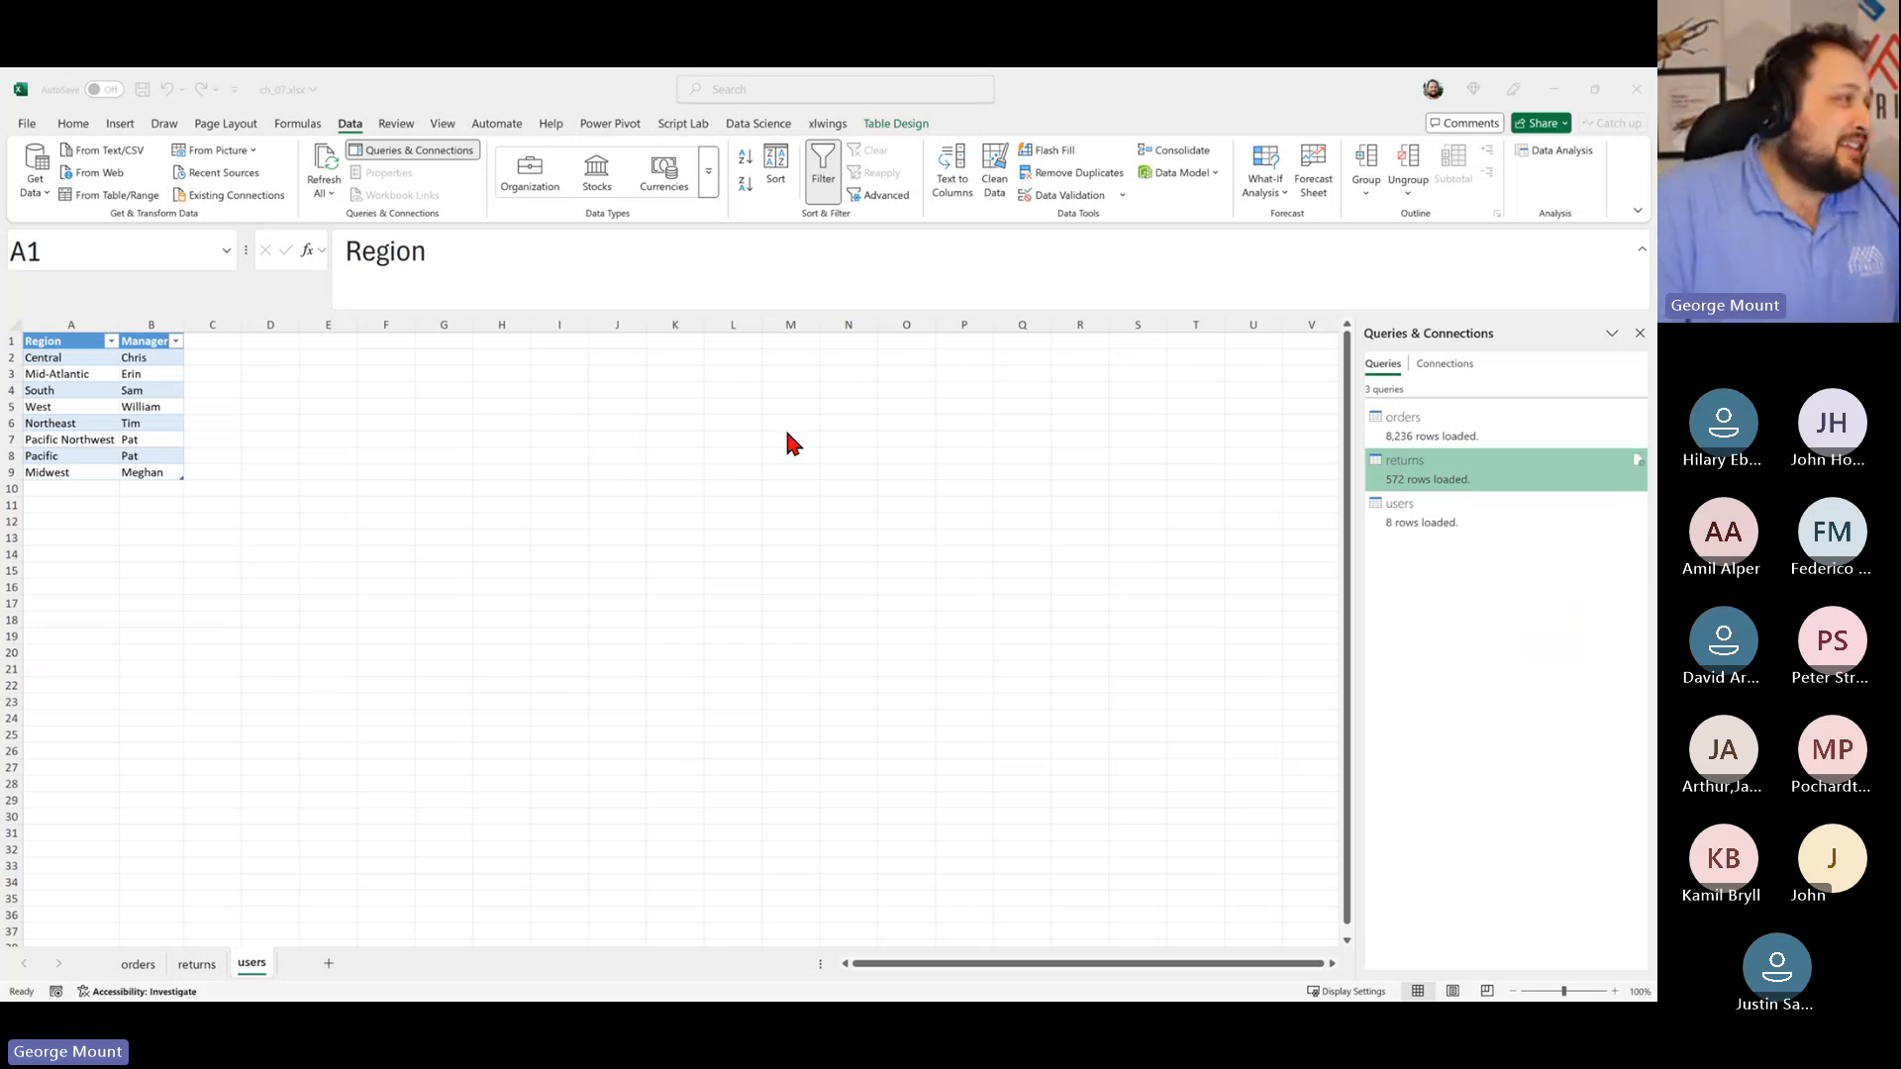
# Step: Look at the orders and users sheets and check the users query's preview and load status
pyautogui.click(701, 458)
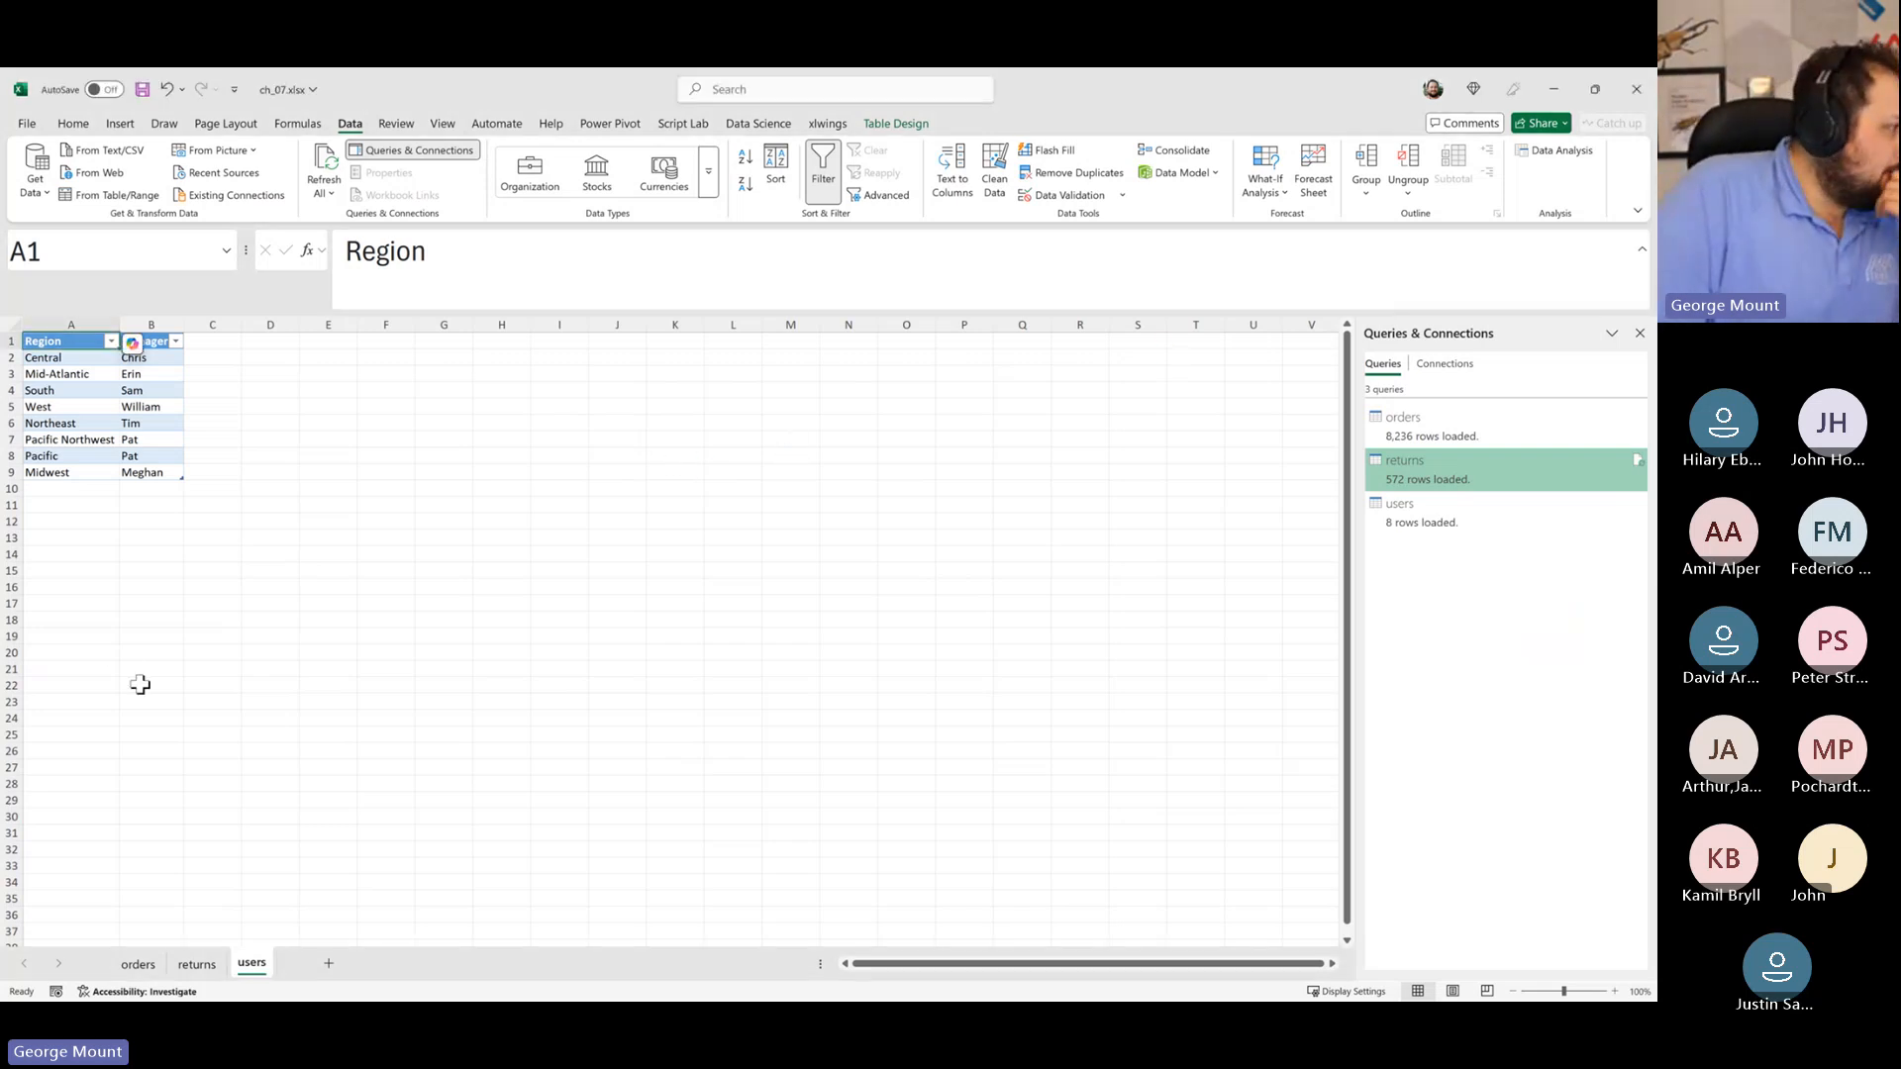
pyautogui.click(139, 964)
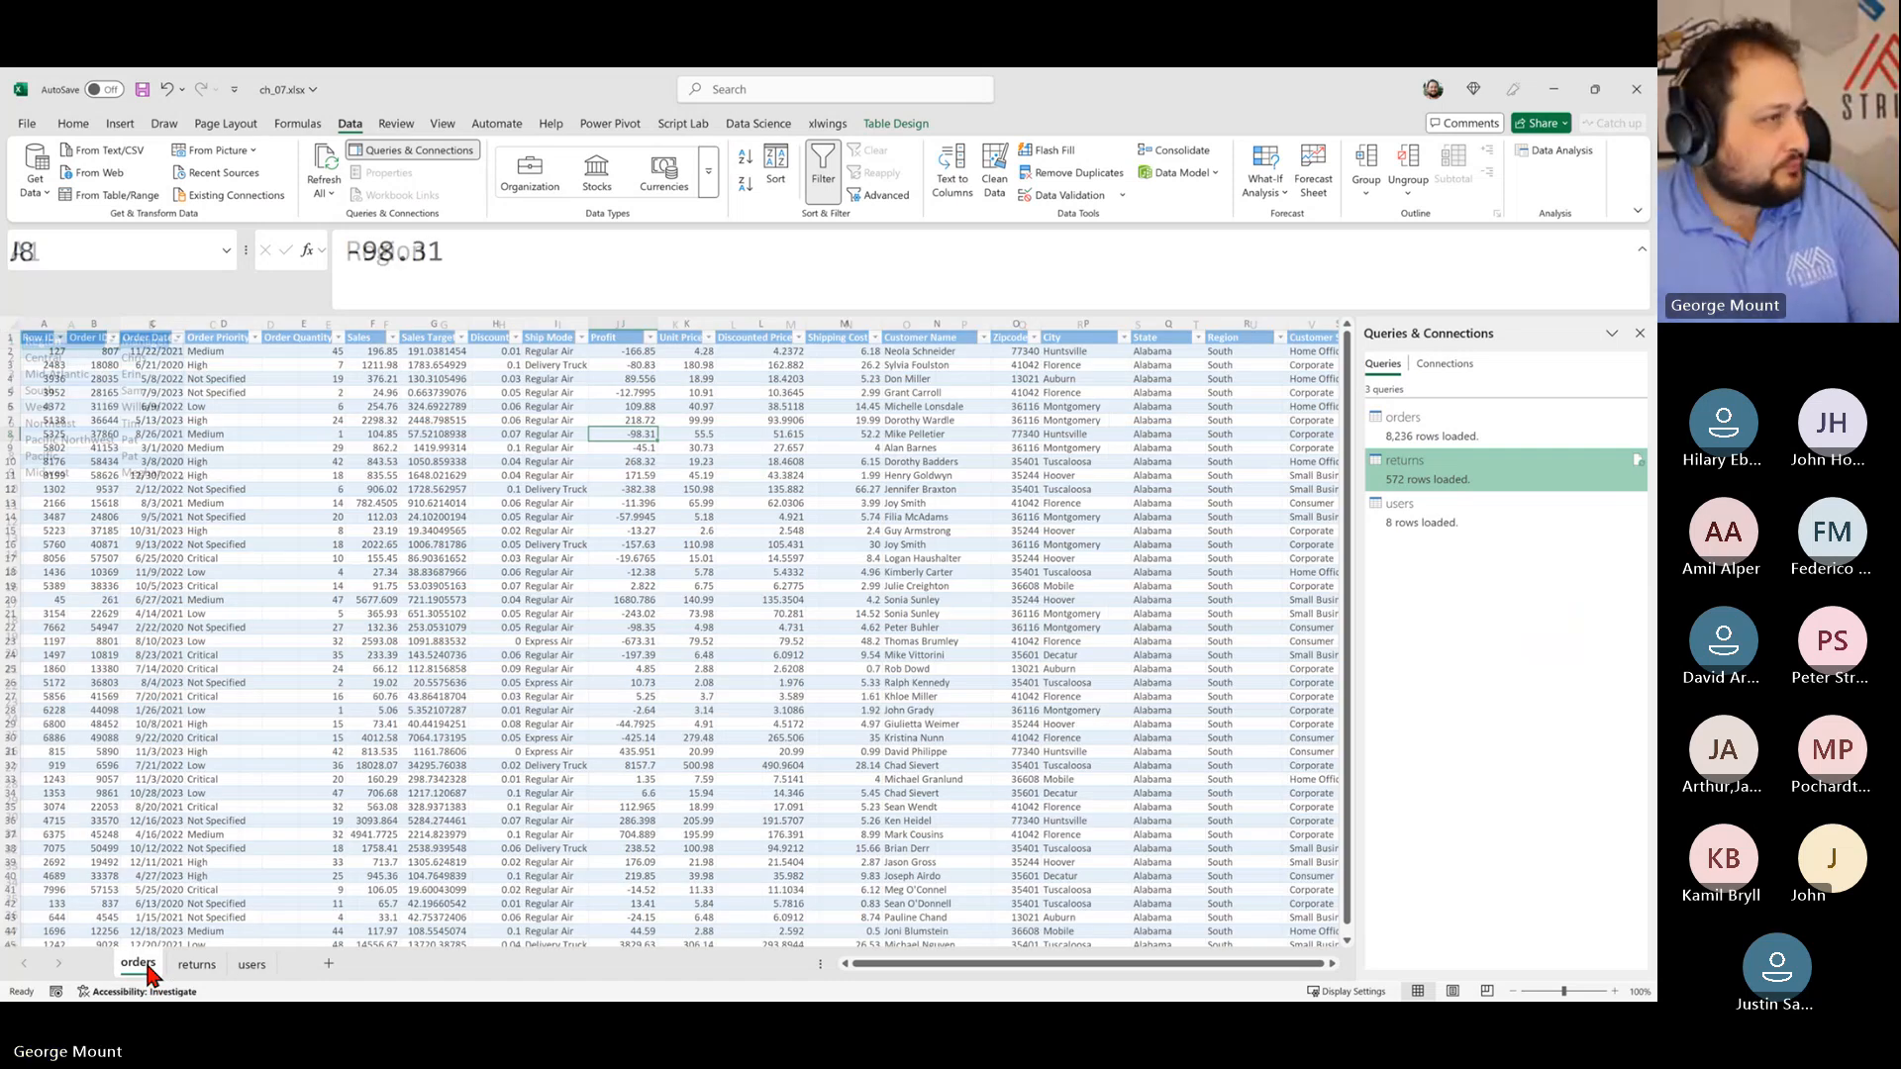
pyautogui.click(252, 964)
pyautogui.moveTo(1434, 506)
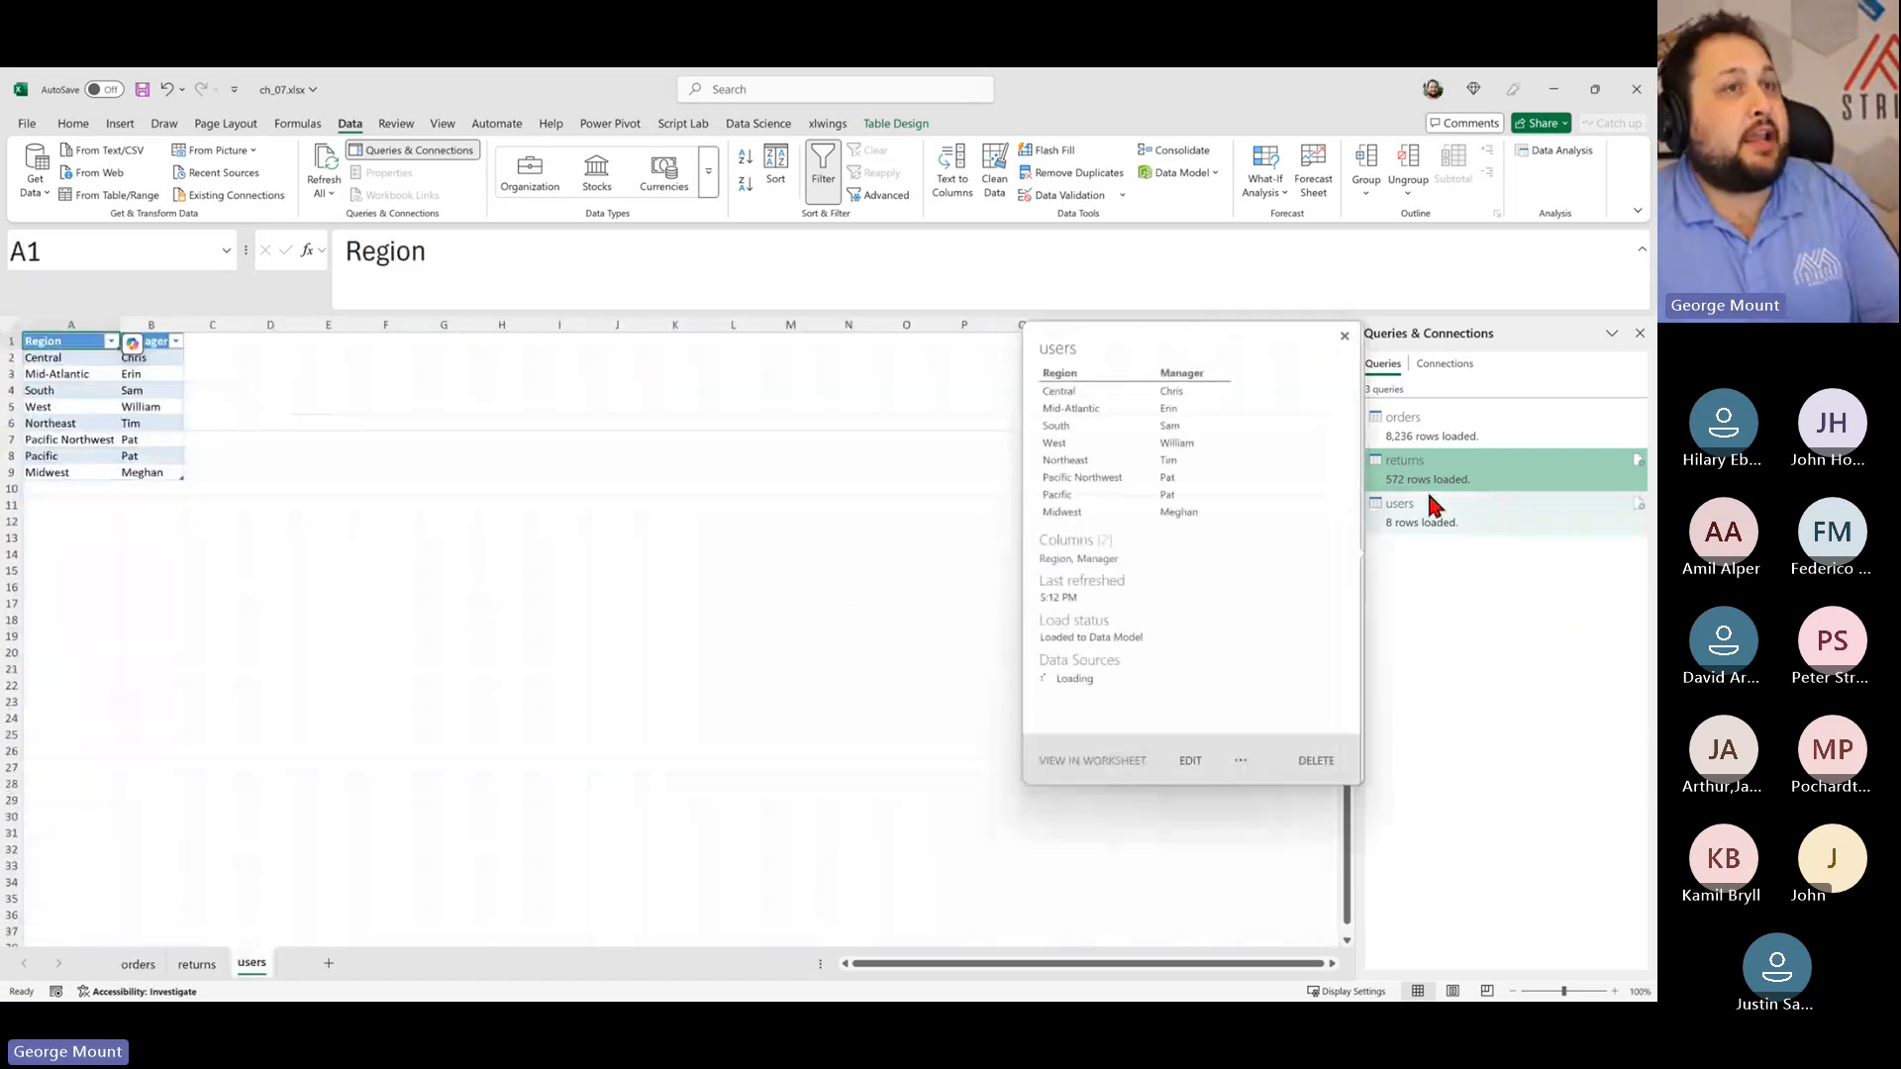
pyautogui.click(659, 488)
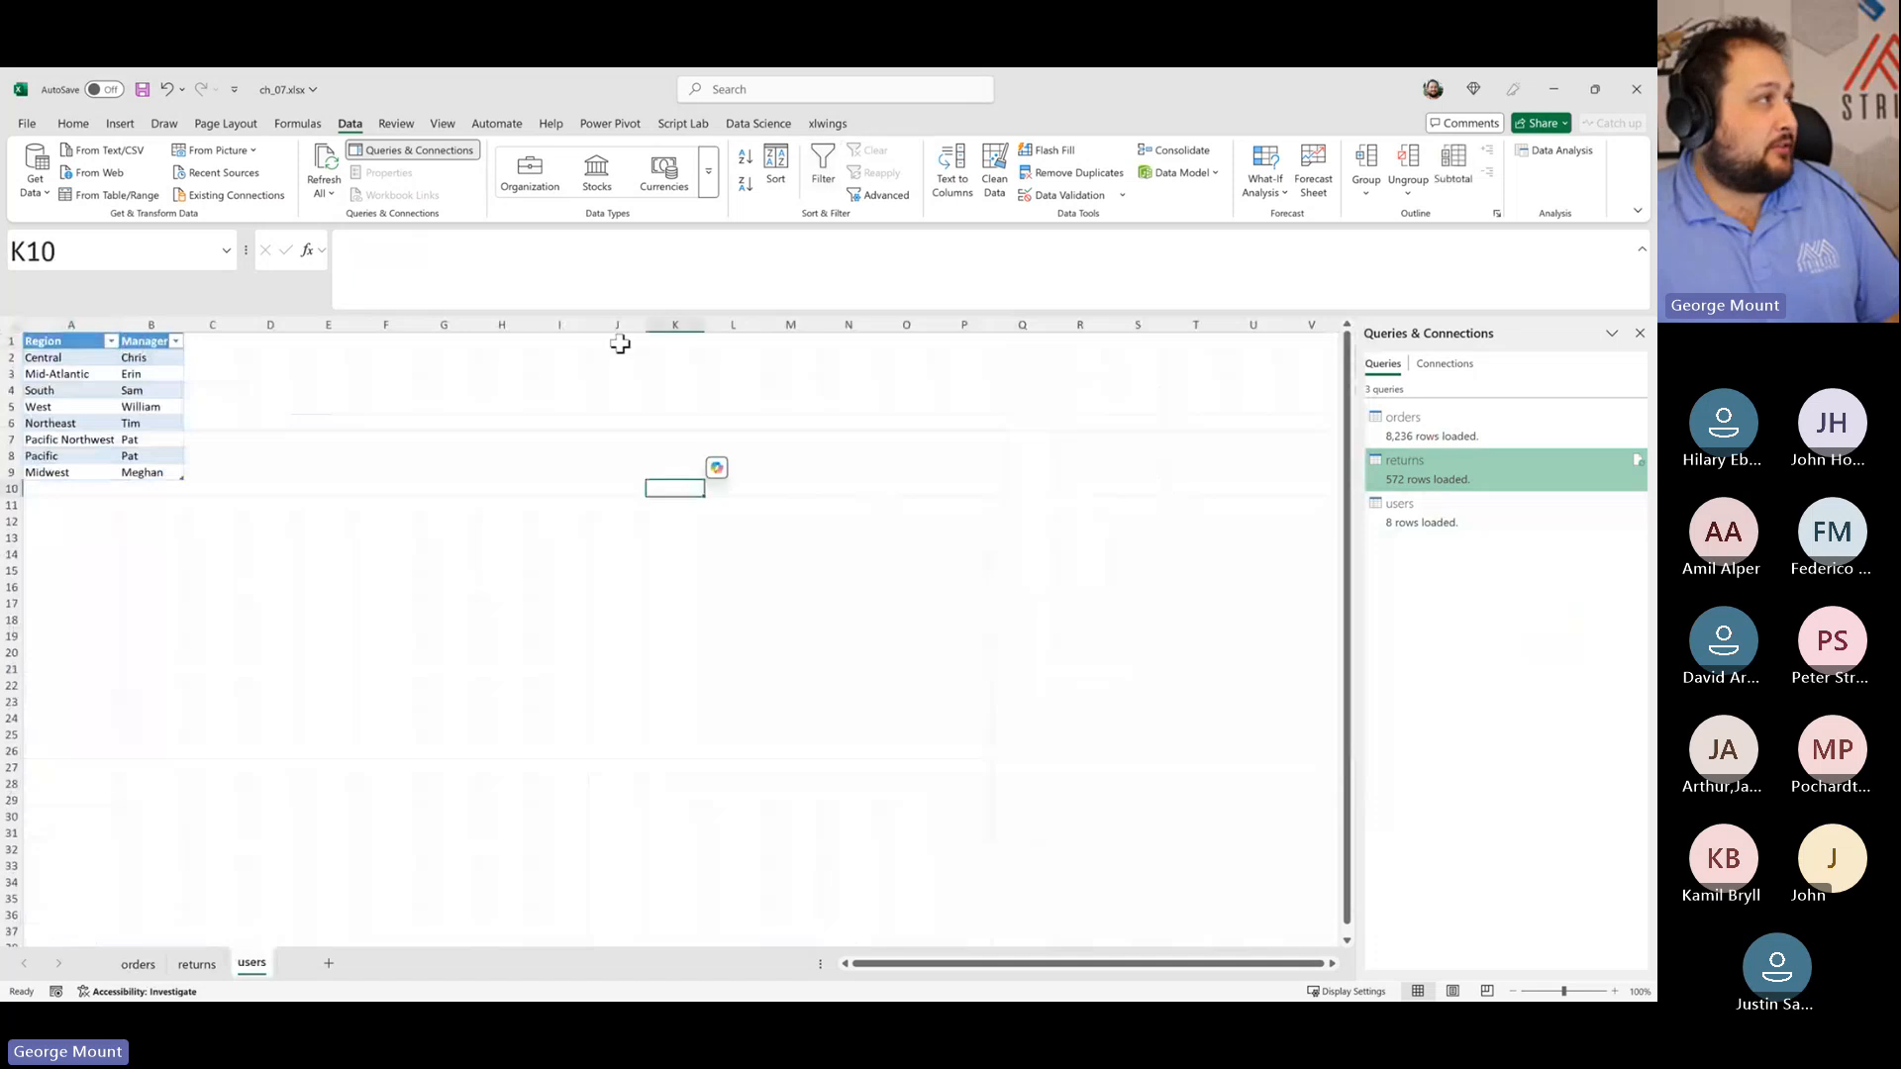
# Step: Show the Data Model in Power Pivot's Diagram View, look over the orders fields, and make the users table box taller
pyautogui.click(597, 123)
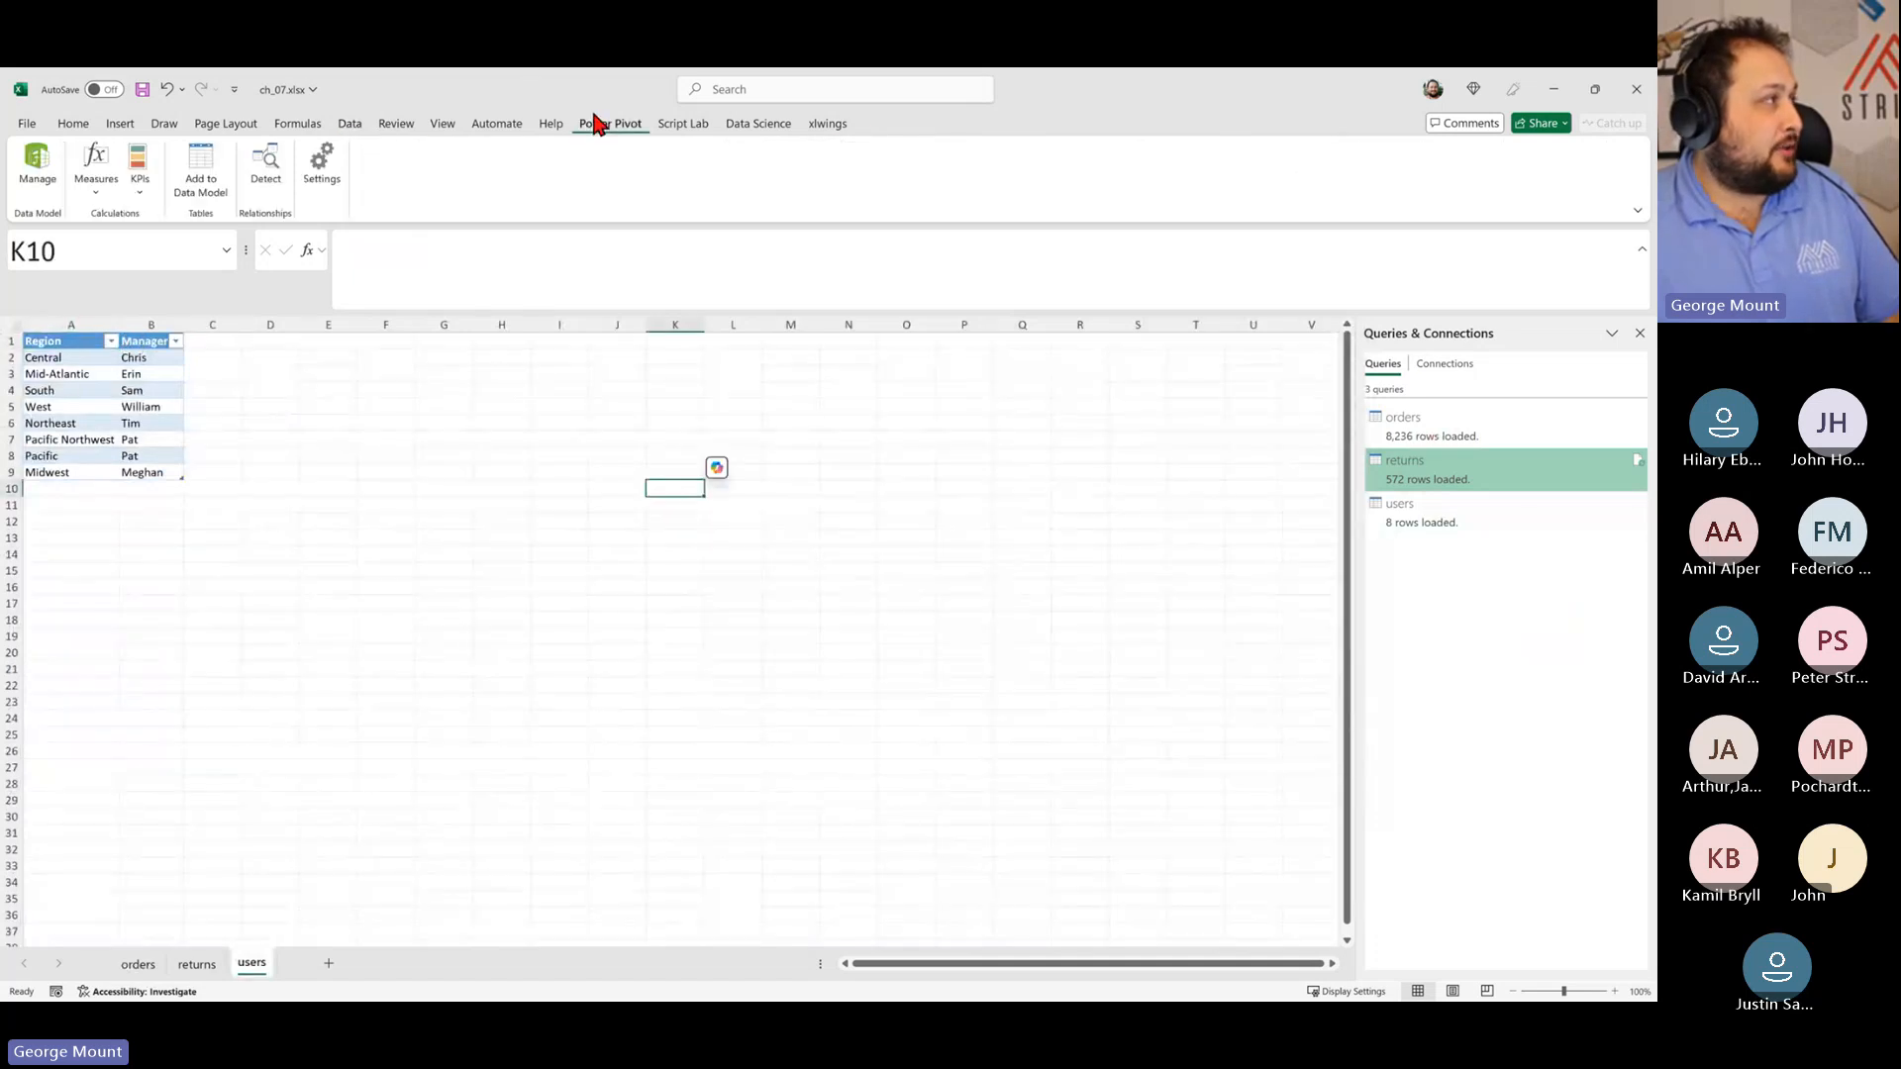
pyautogui.click(42, 201)
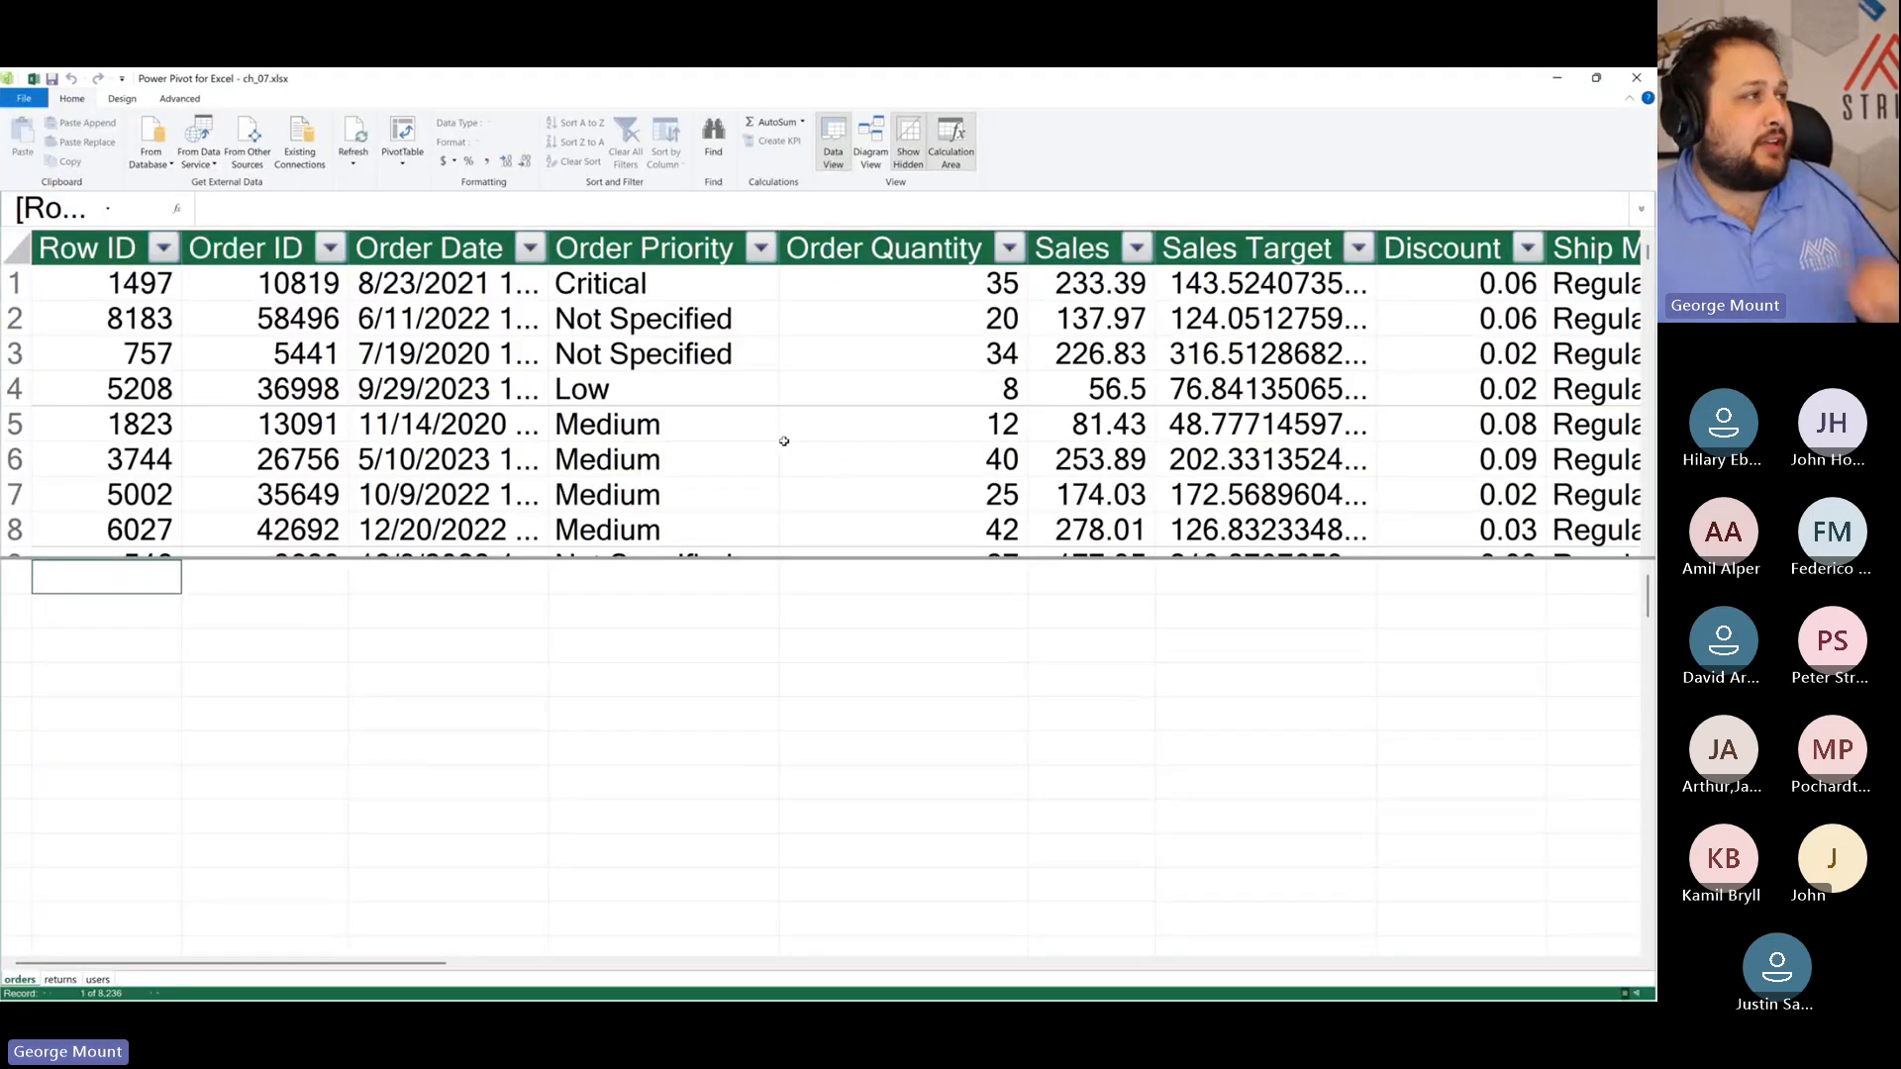
pyautogui.click(870, 142)
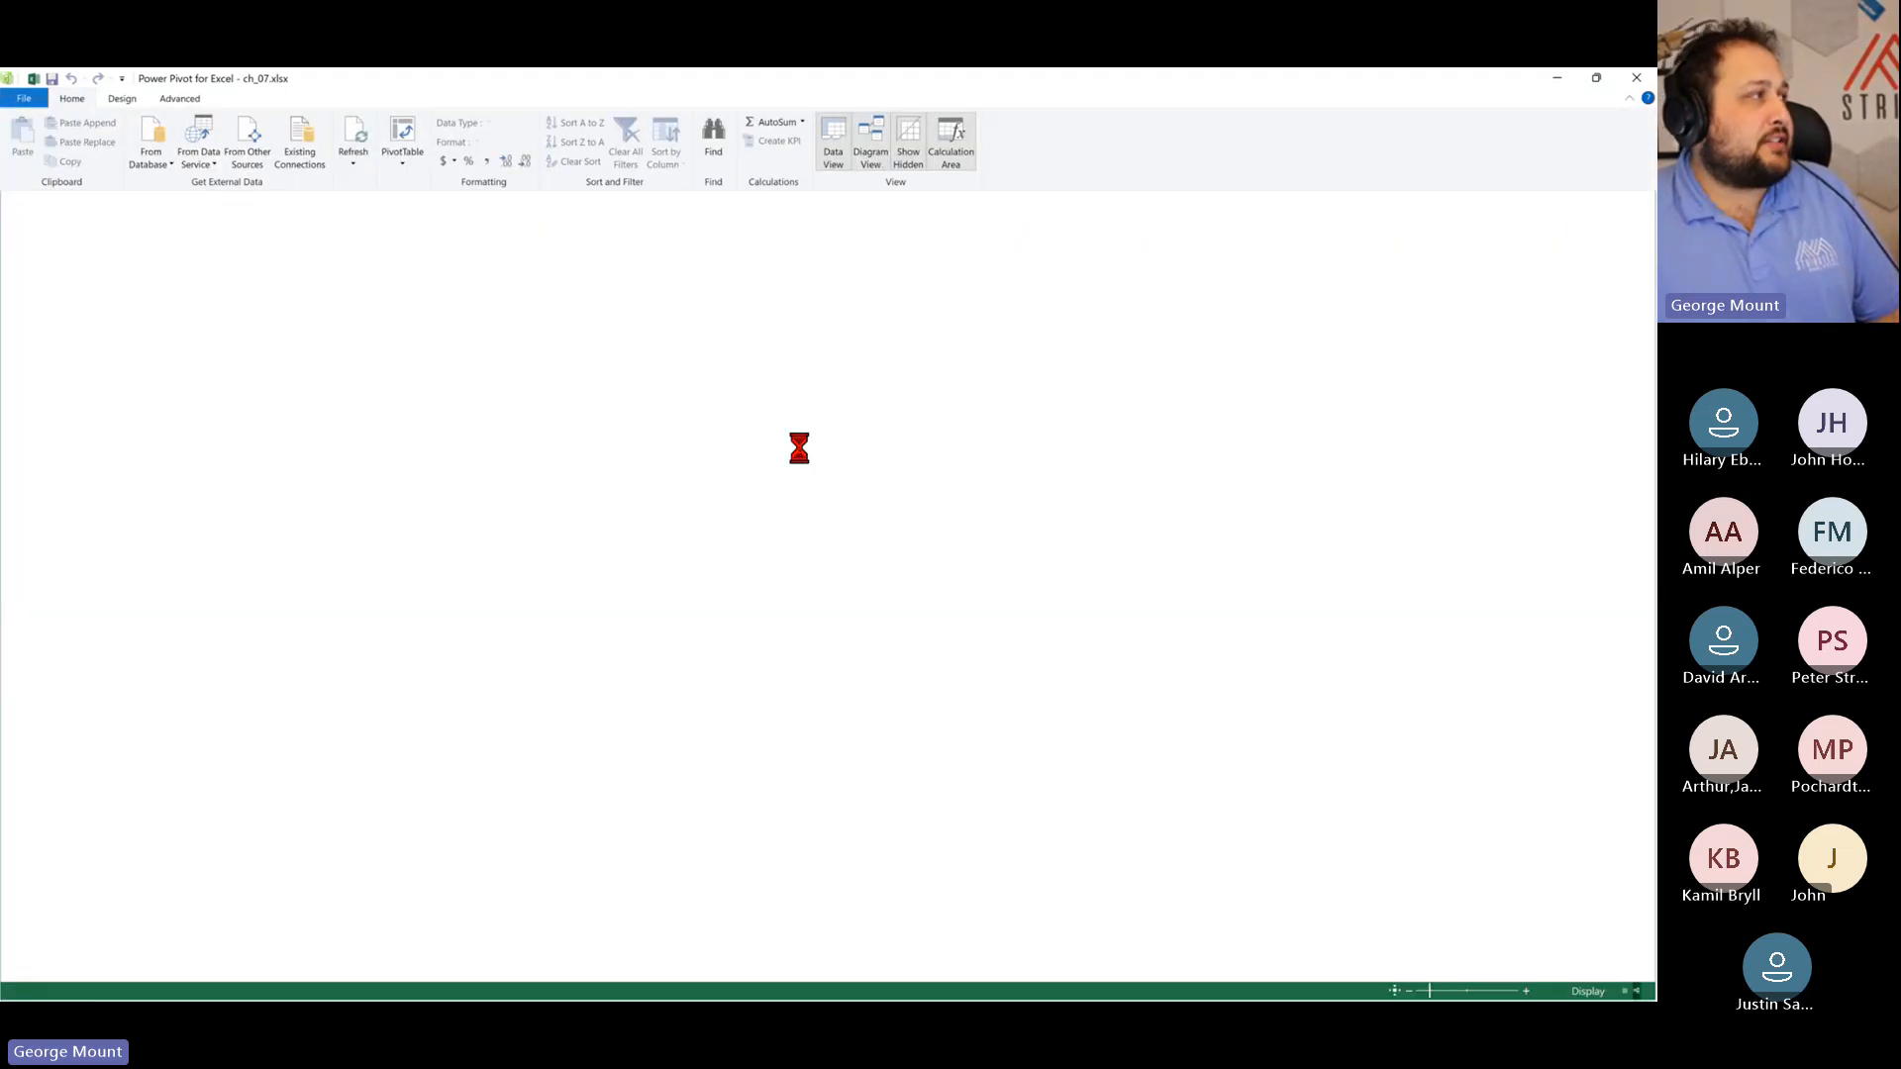
pyautogui.scroll(4, 658, 495)
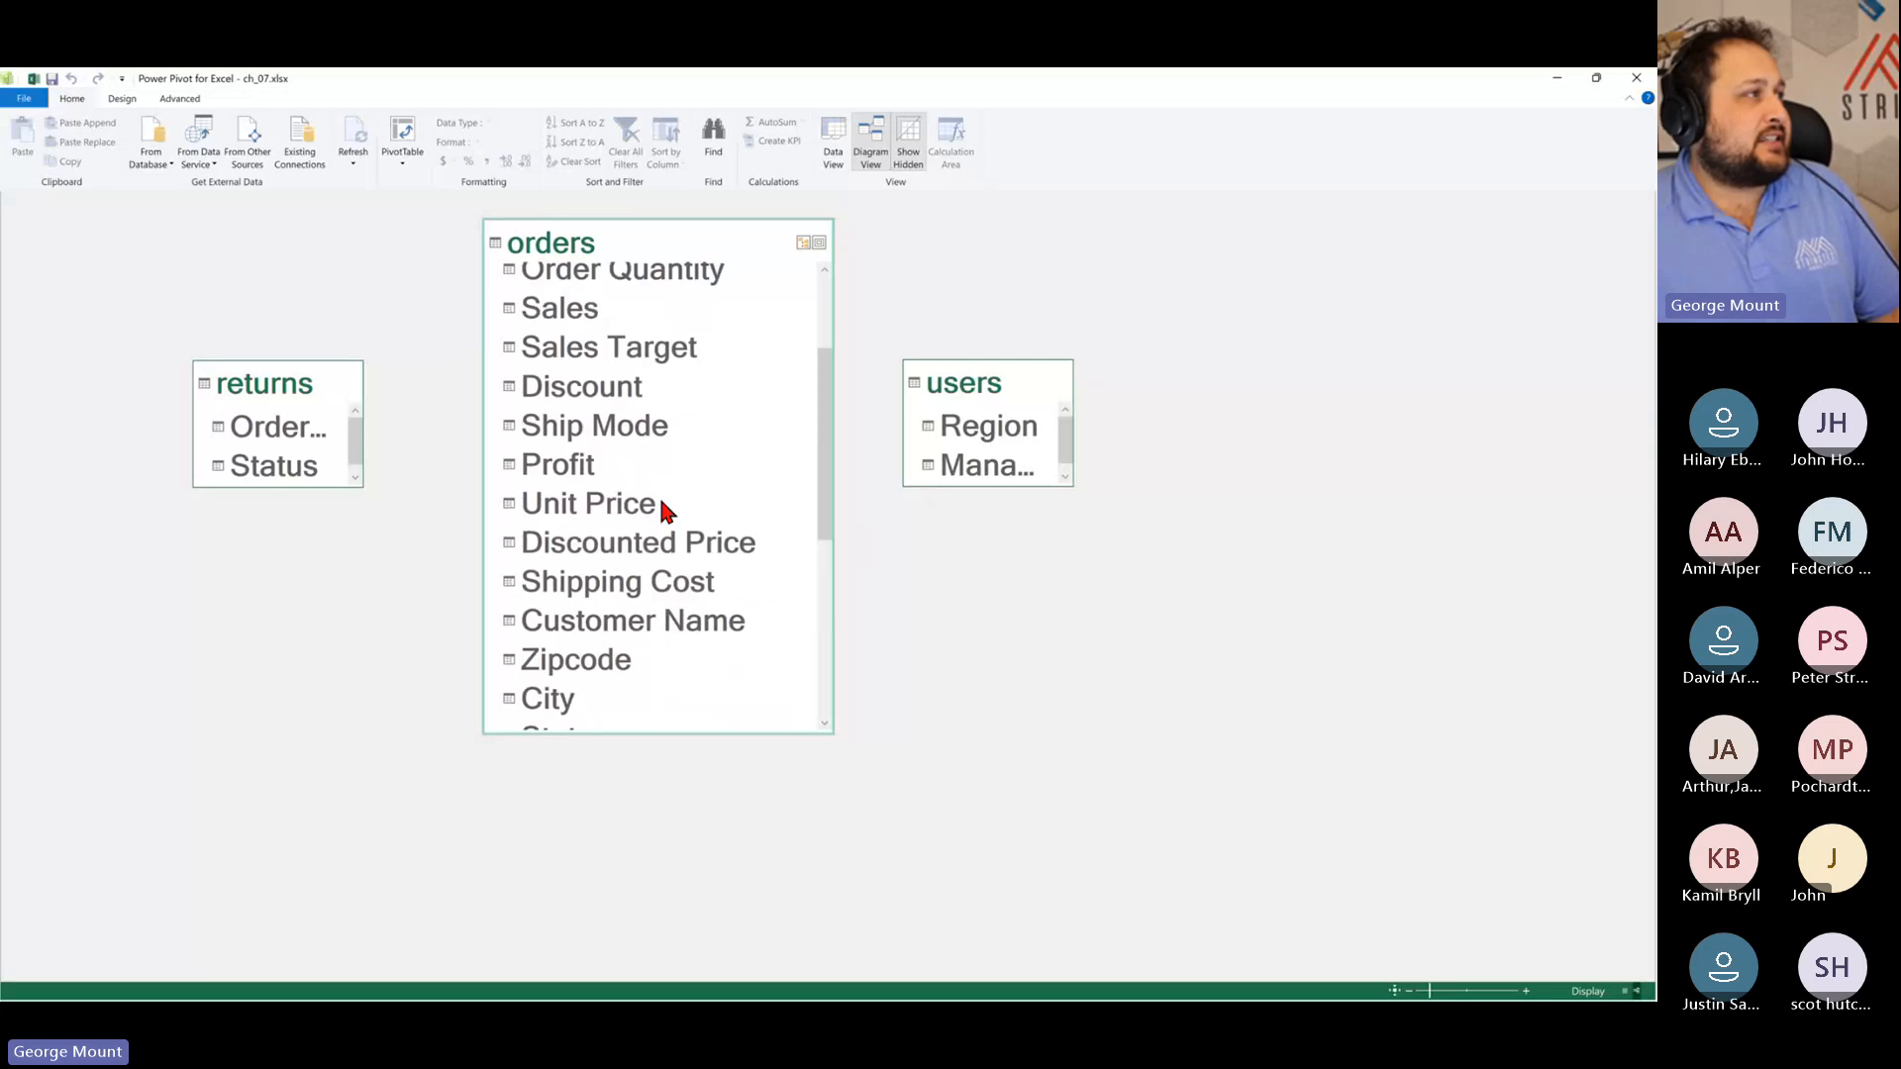
pyautogui.scroll(-3, 709, 663)
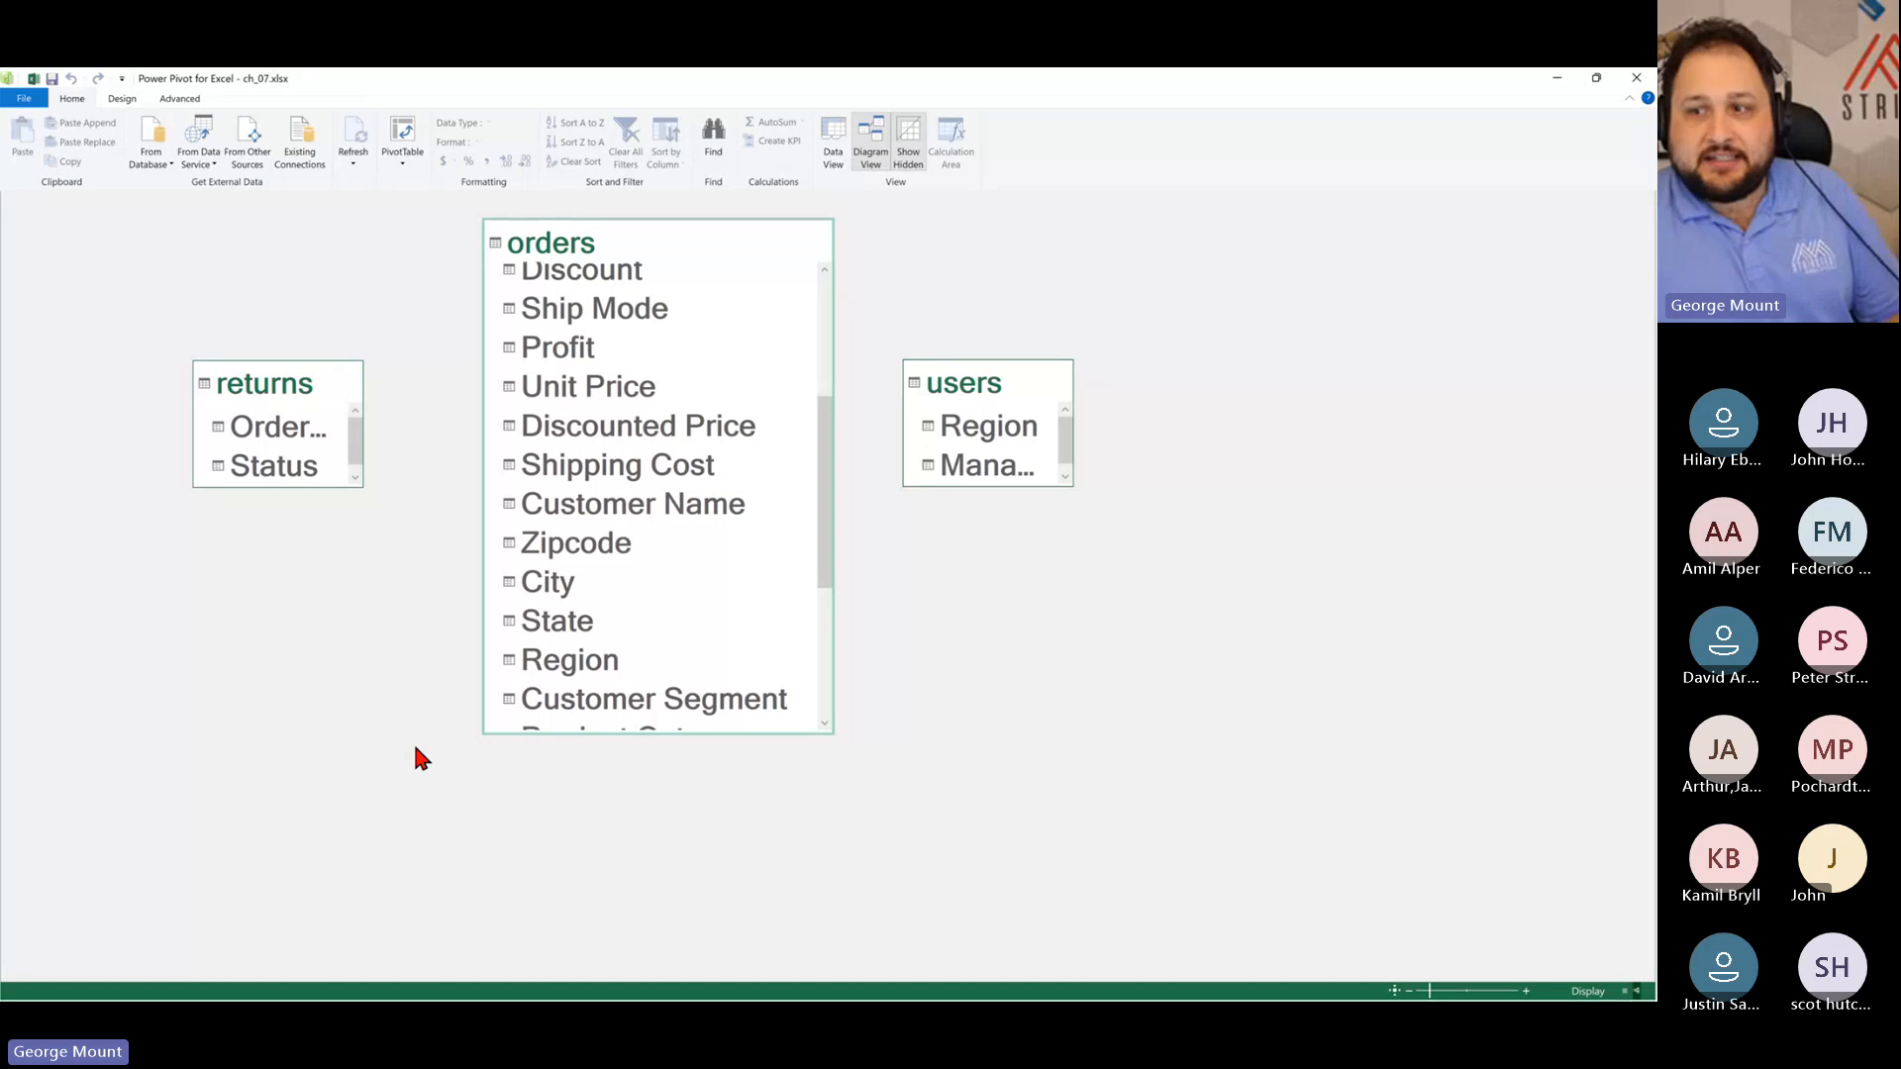
pyautogui.scroll(3, 666, 556)
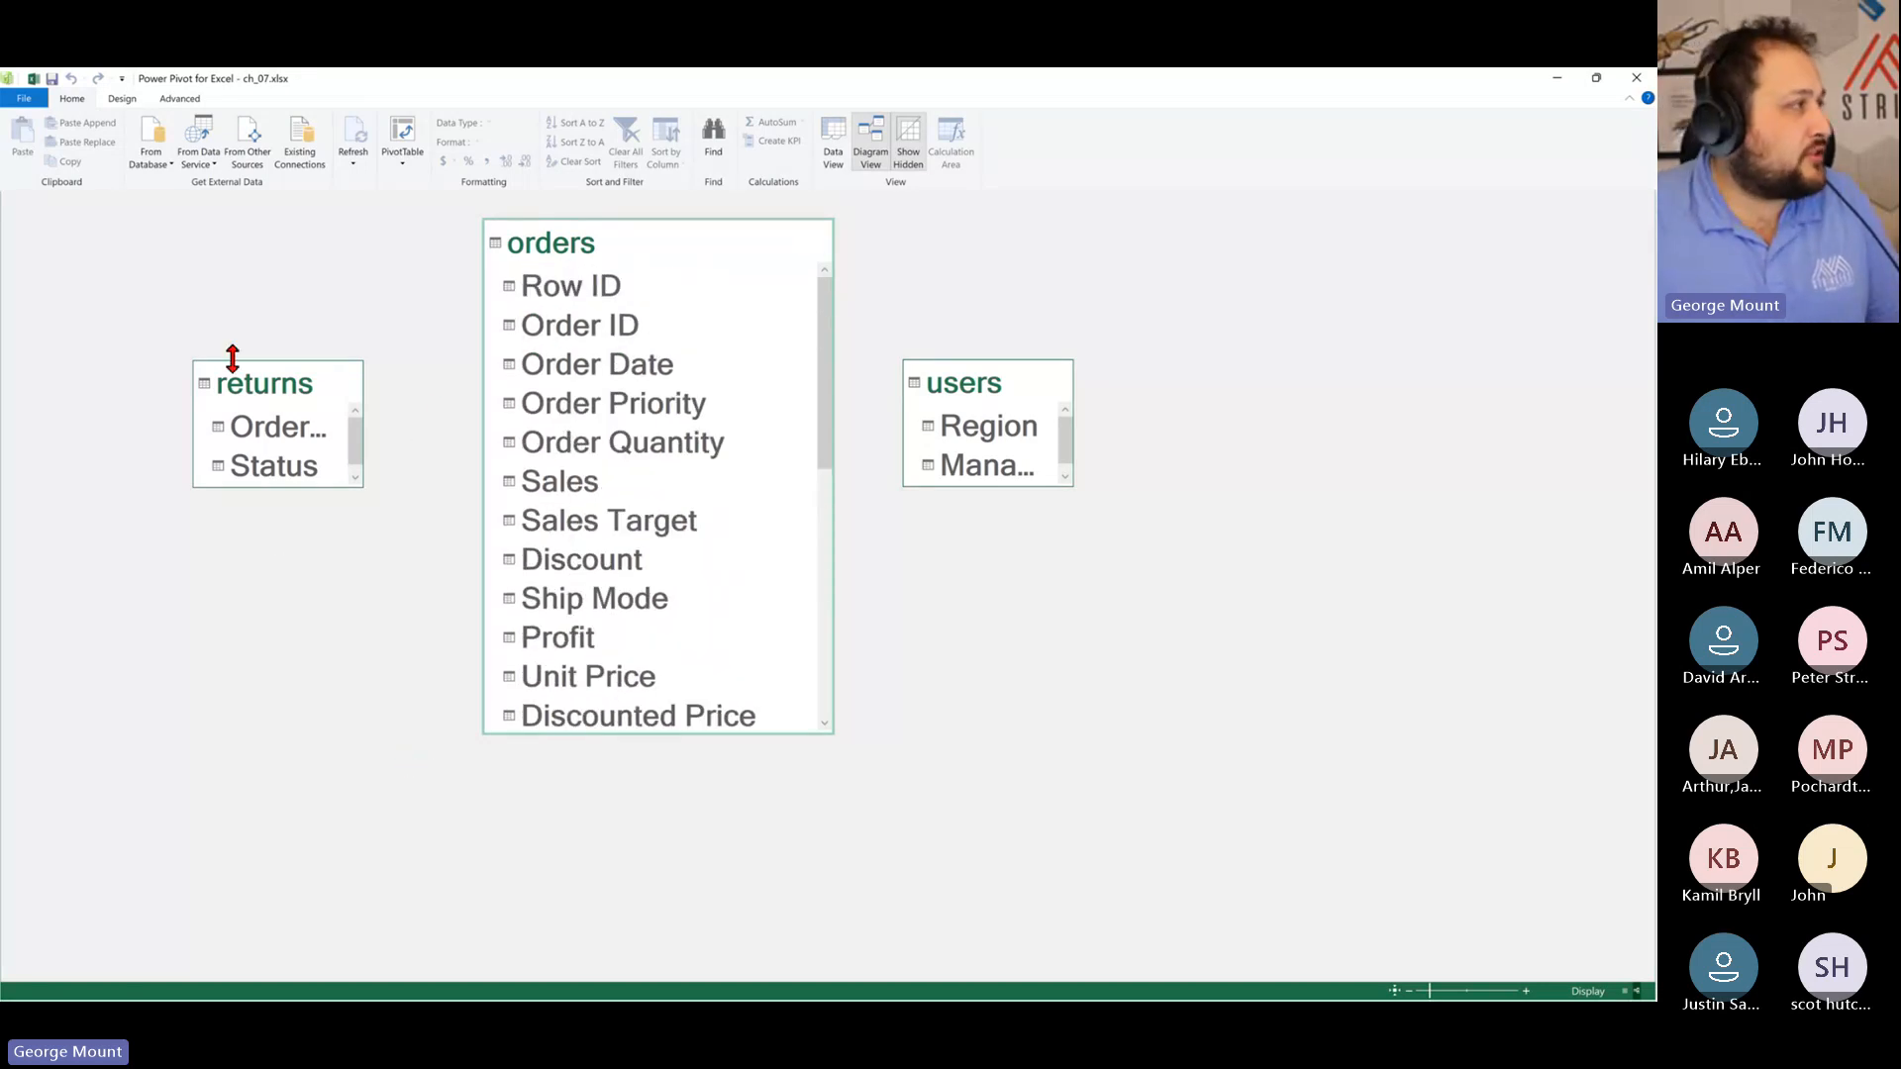
pyautogui.moveTo(981, 488); pyautogui.dragTo(995, 646)
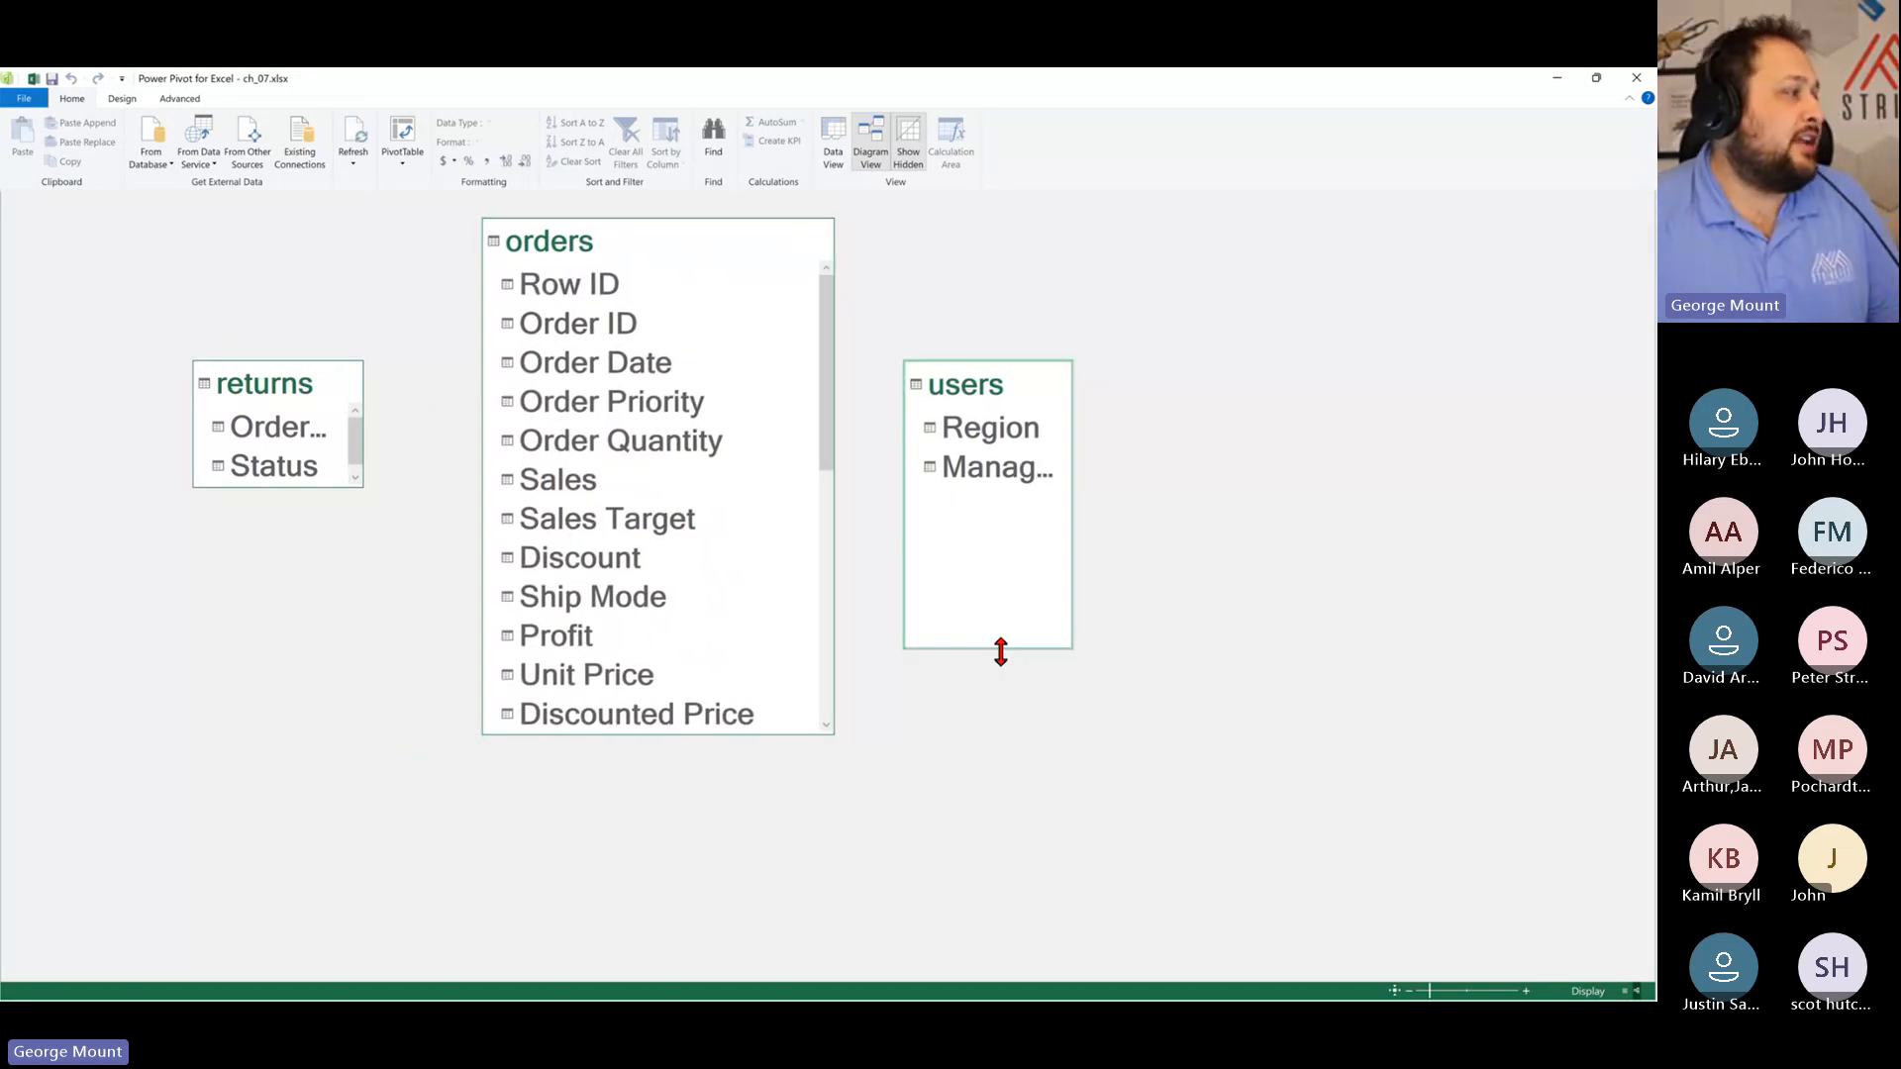
# Step: Close the Power Pivot window and select cell I13 in the table on the orders sheet
pyautogui.doubleClick(1178, 78)
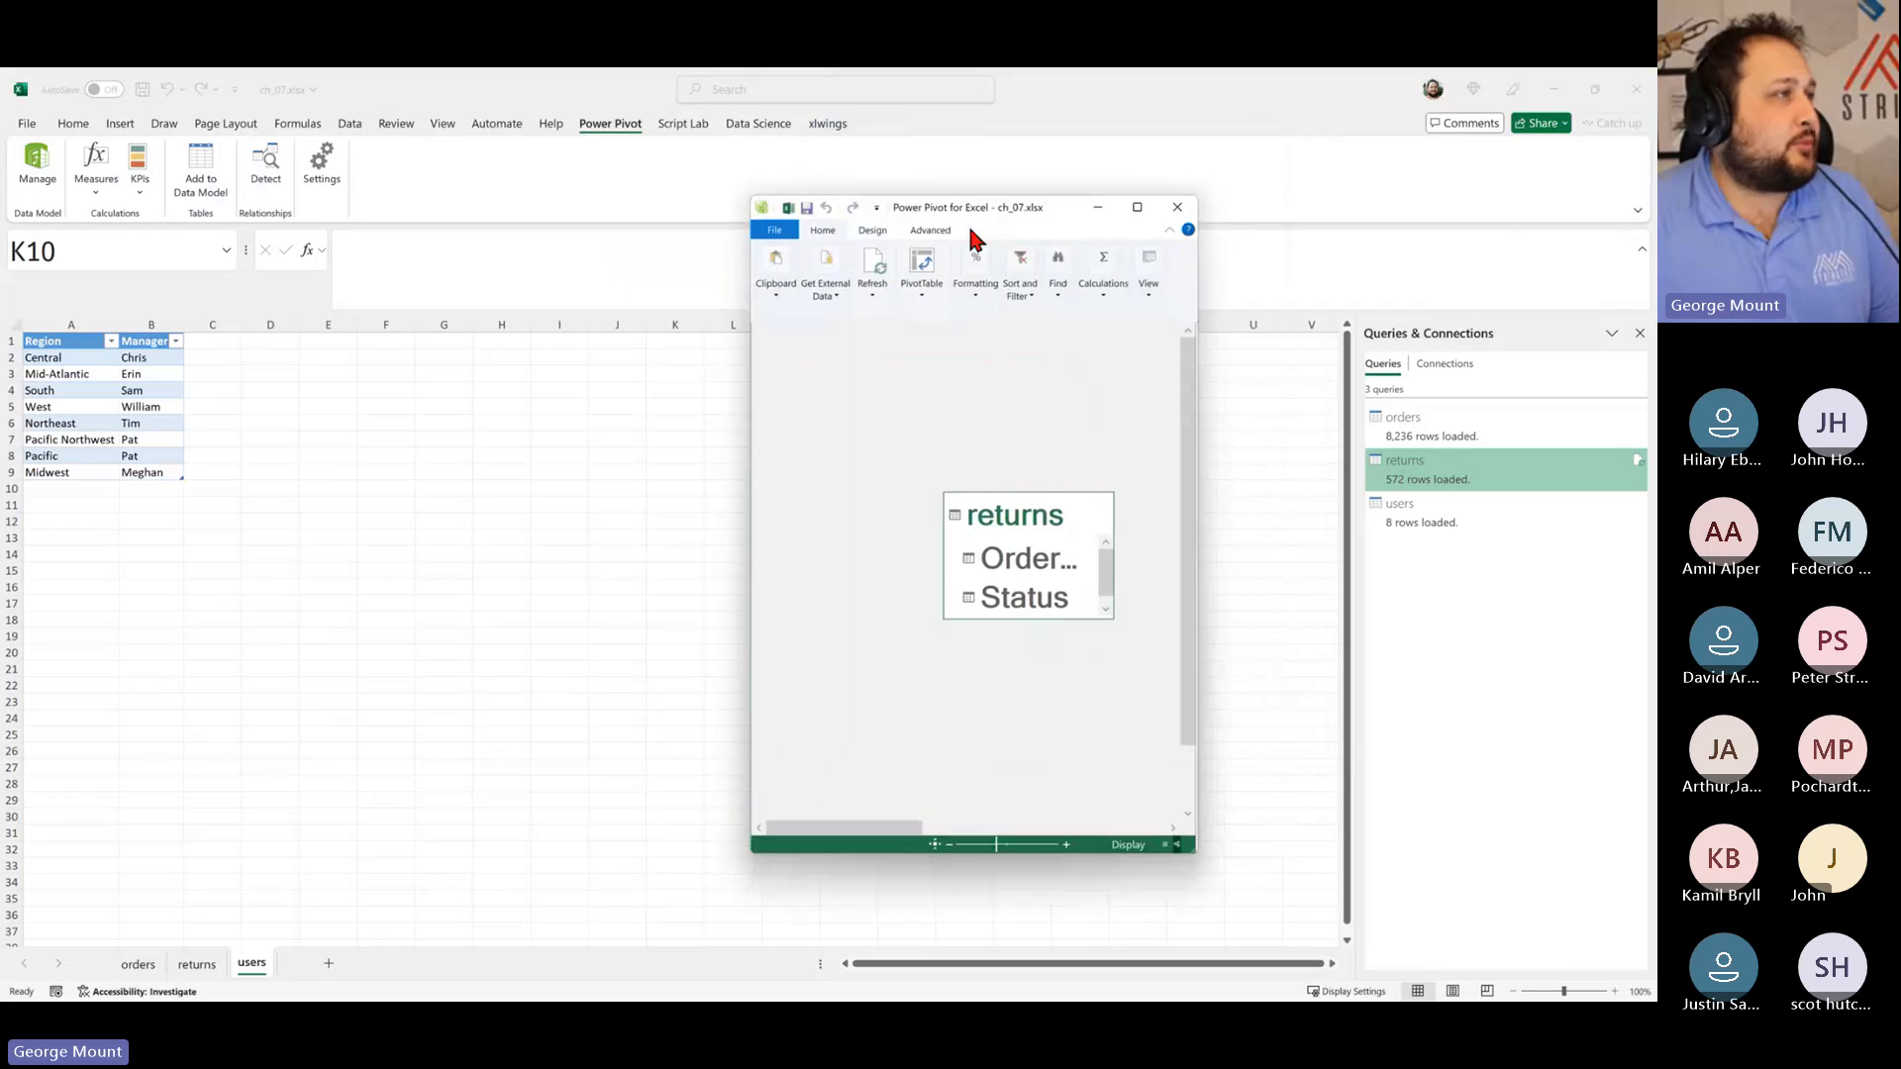
pyautogui.click(1177, 206)
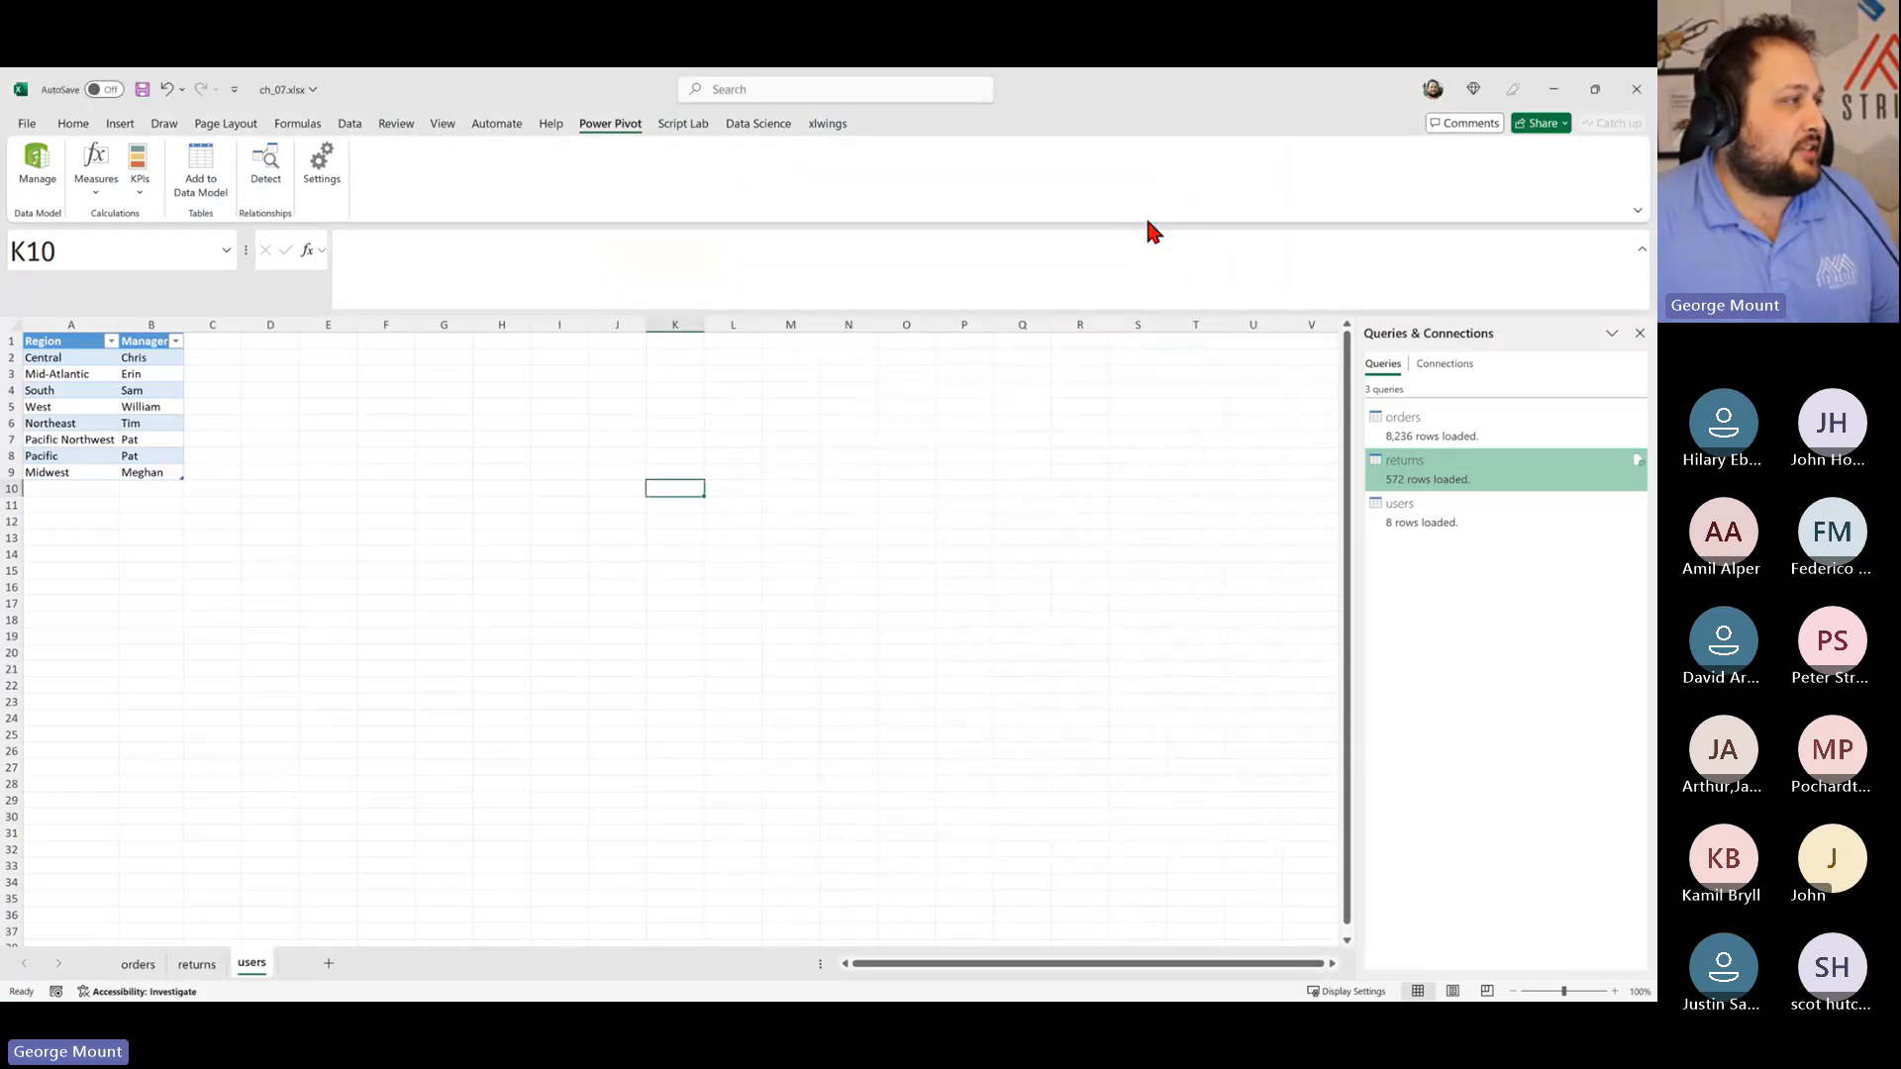
pyautogui.click(139, 965)
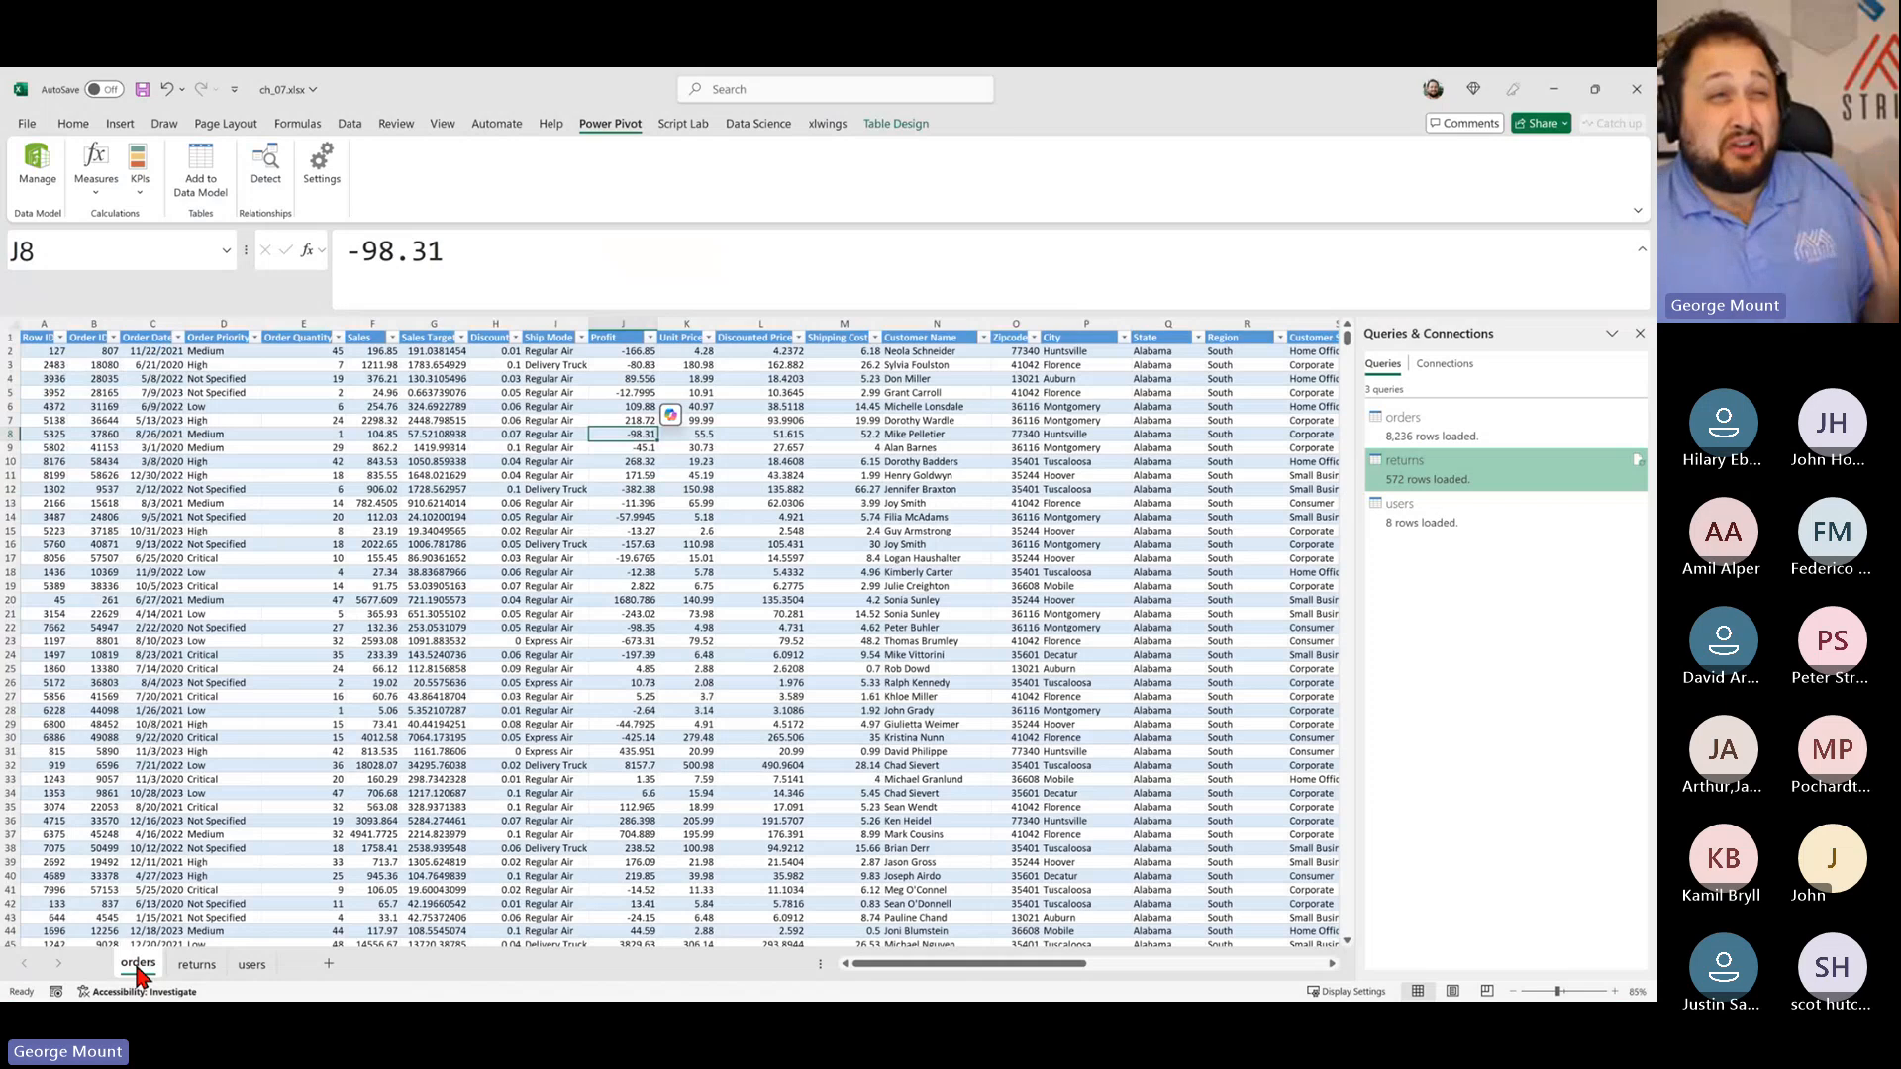
pyautogui.click(535, 503)
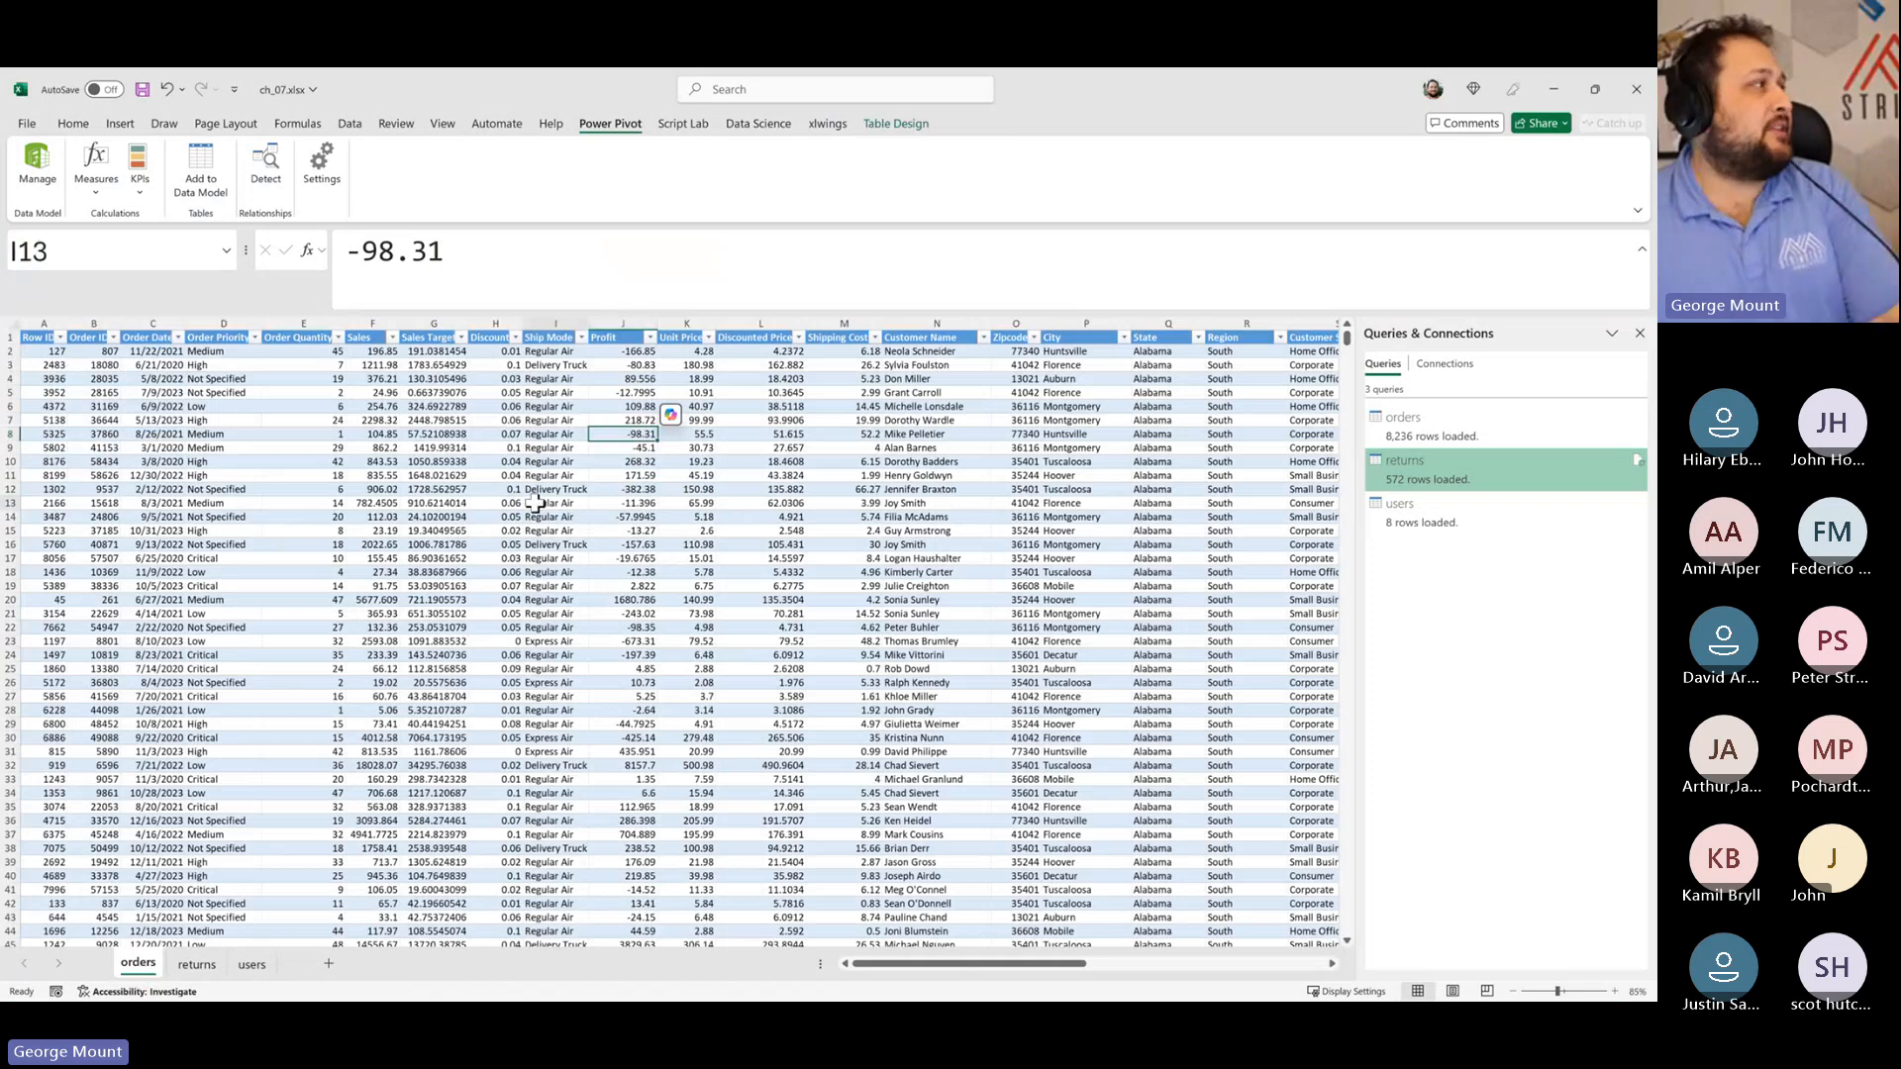
# Step: Highlight the Order ID column on the orders sheet with a light yellow fill
pyautogui.moveTo(210, 472); pyautogui.dragTo(5, 476)
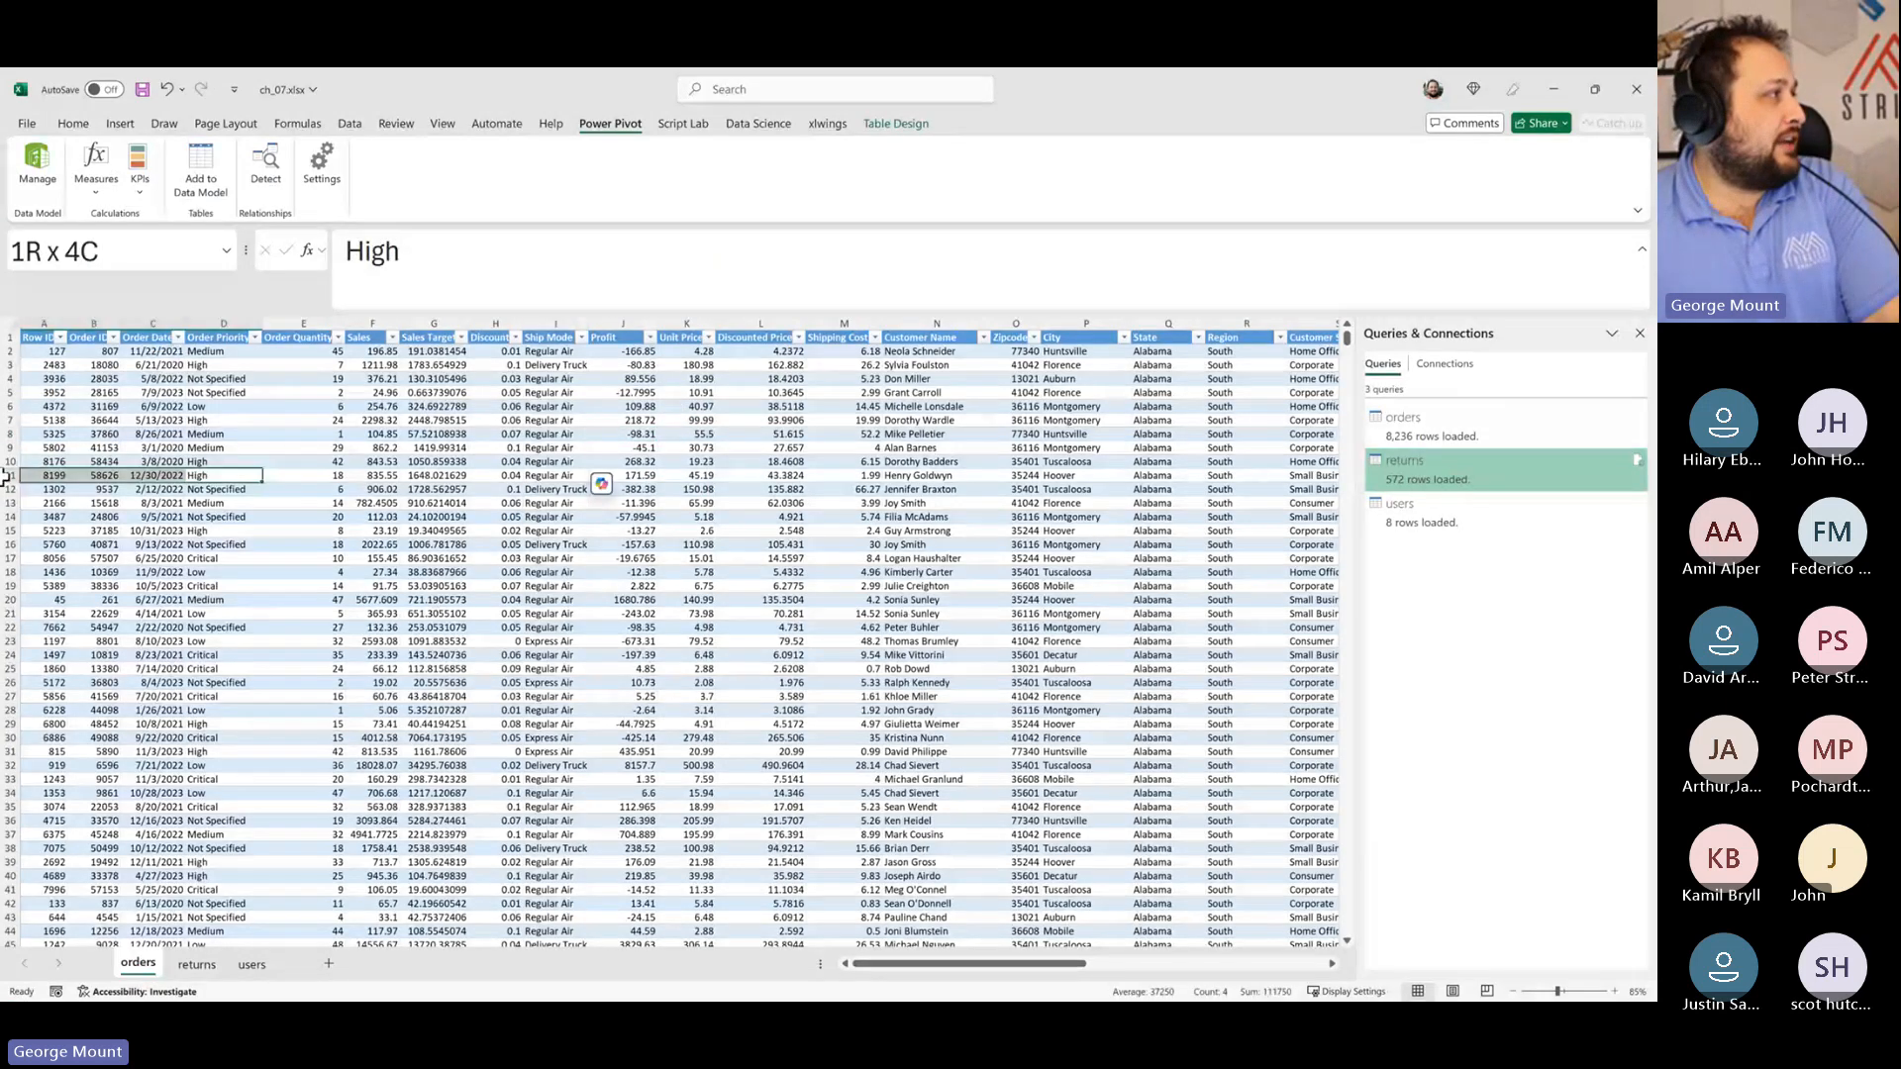
pyautogui.click(93, 321)
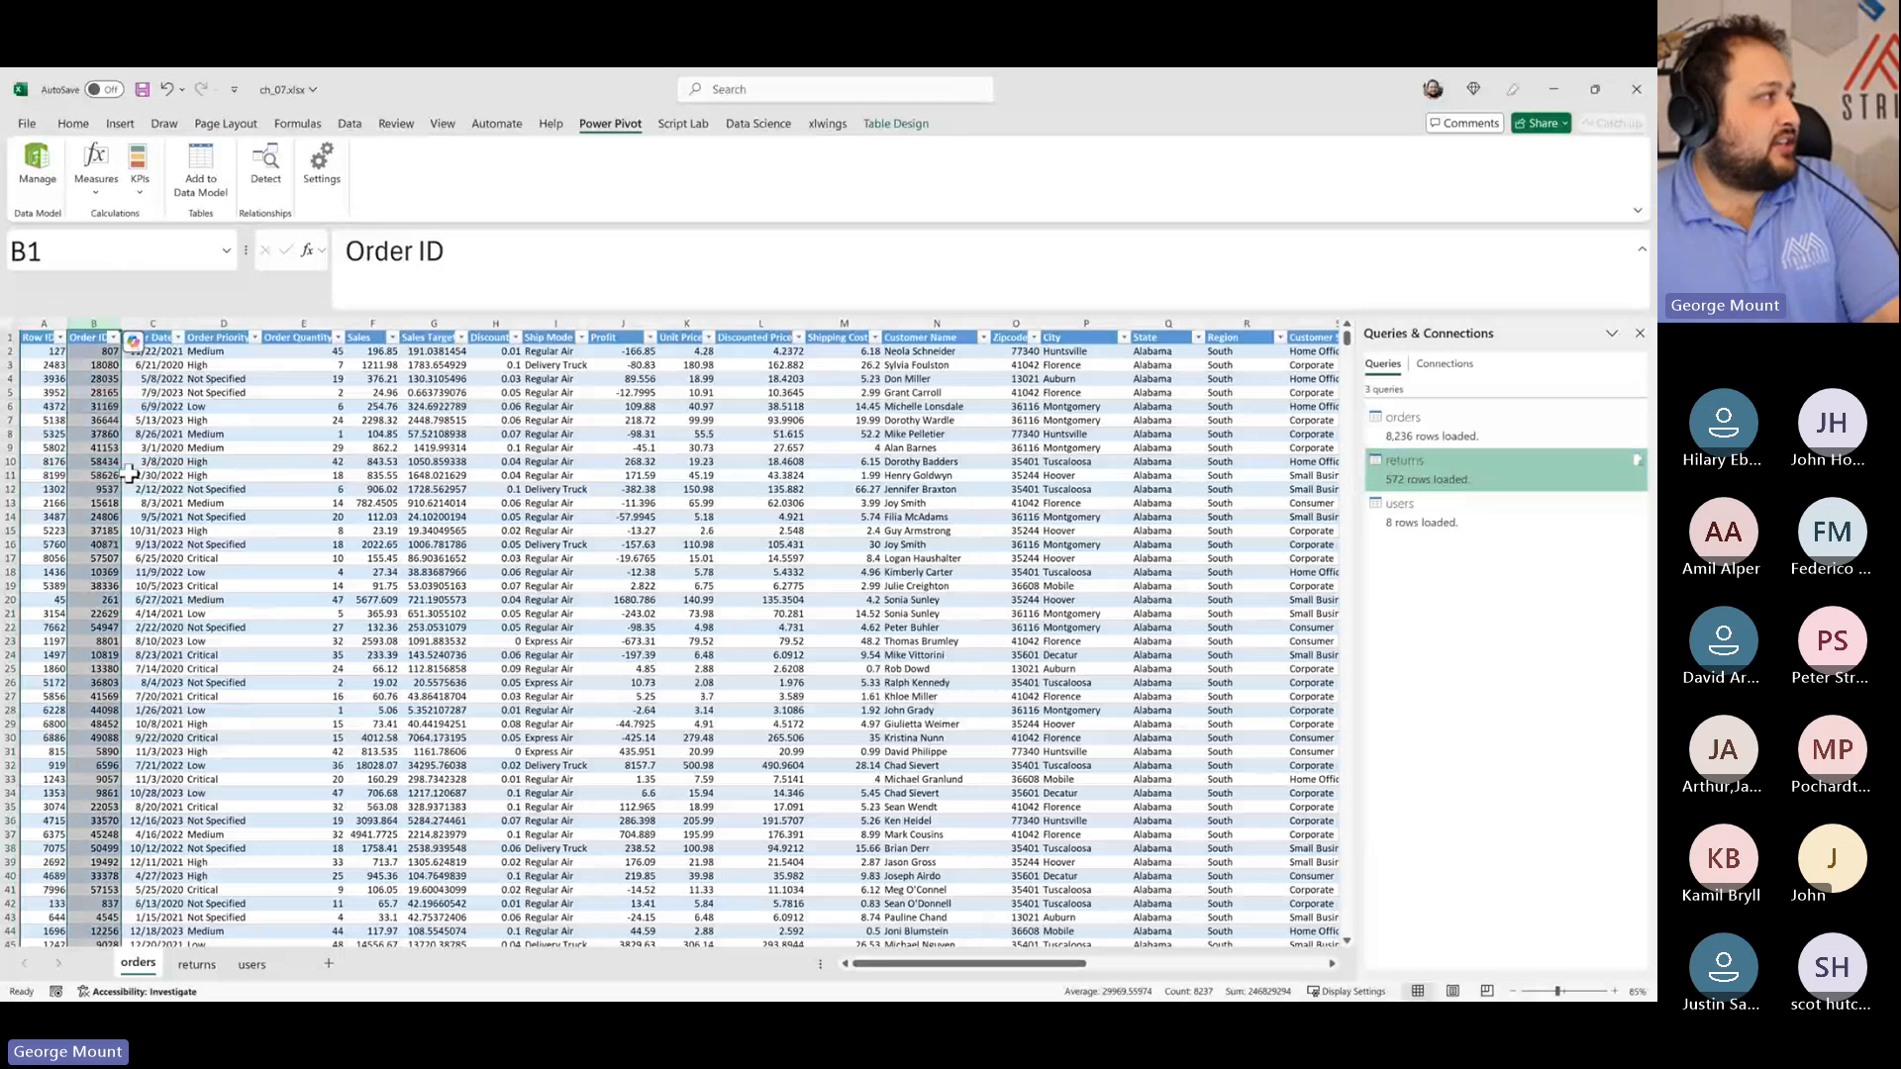
pyautogui.click(73, 124)
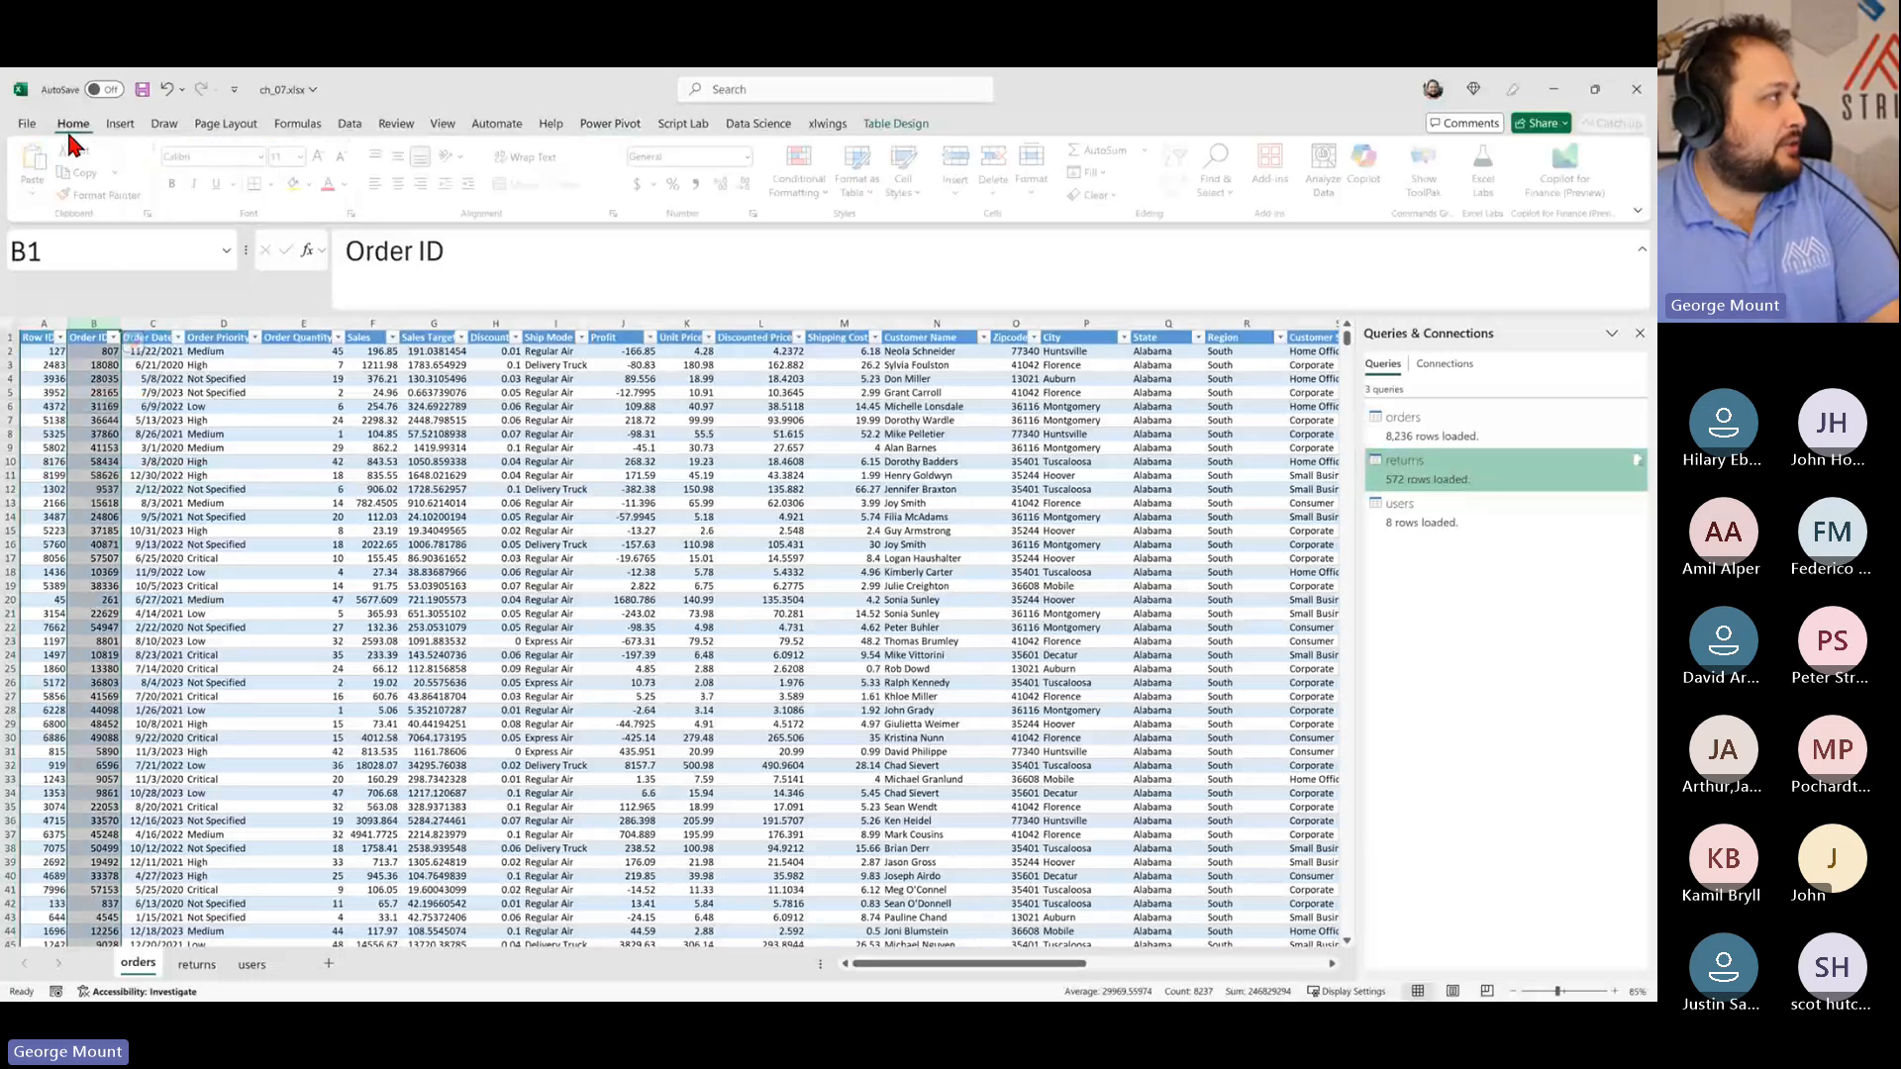
pyautogui.click(312, 187)
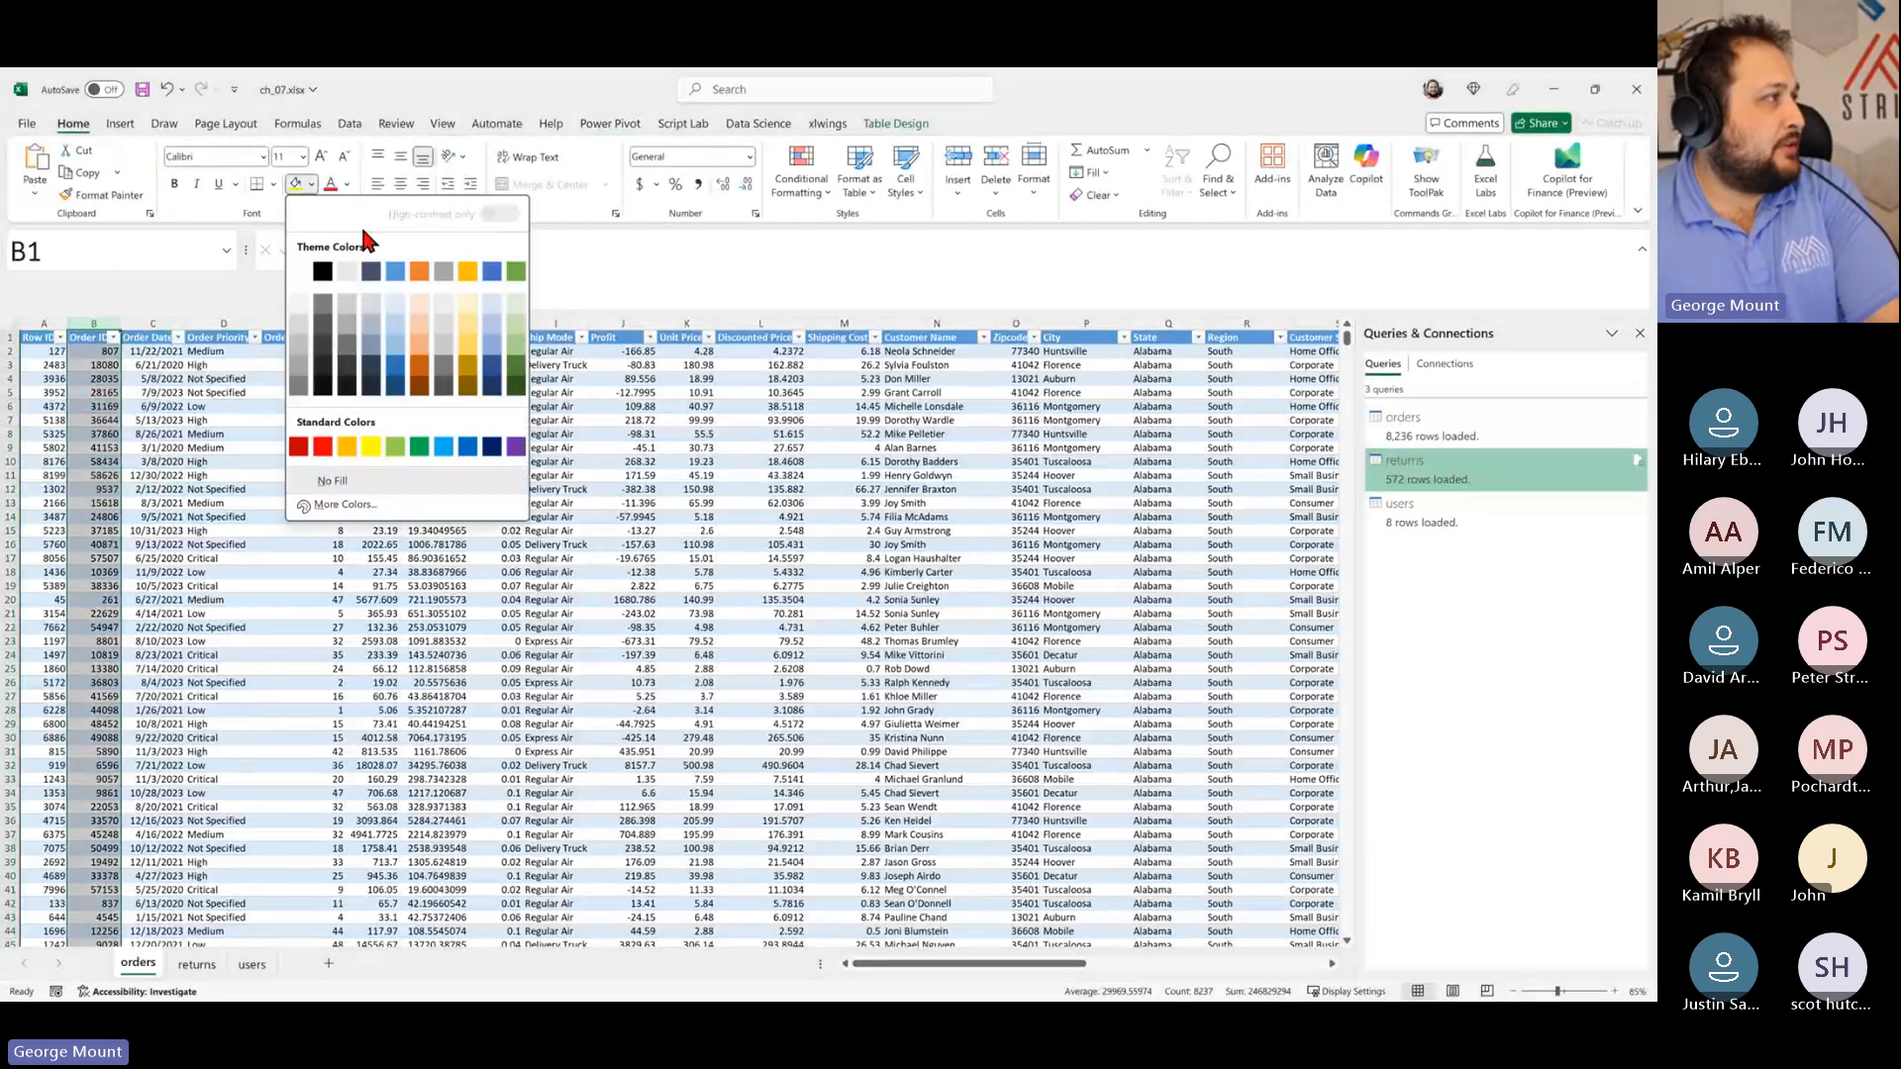
pyautogui.click(144, 432)
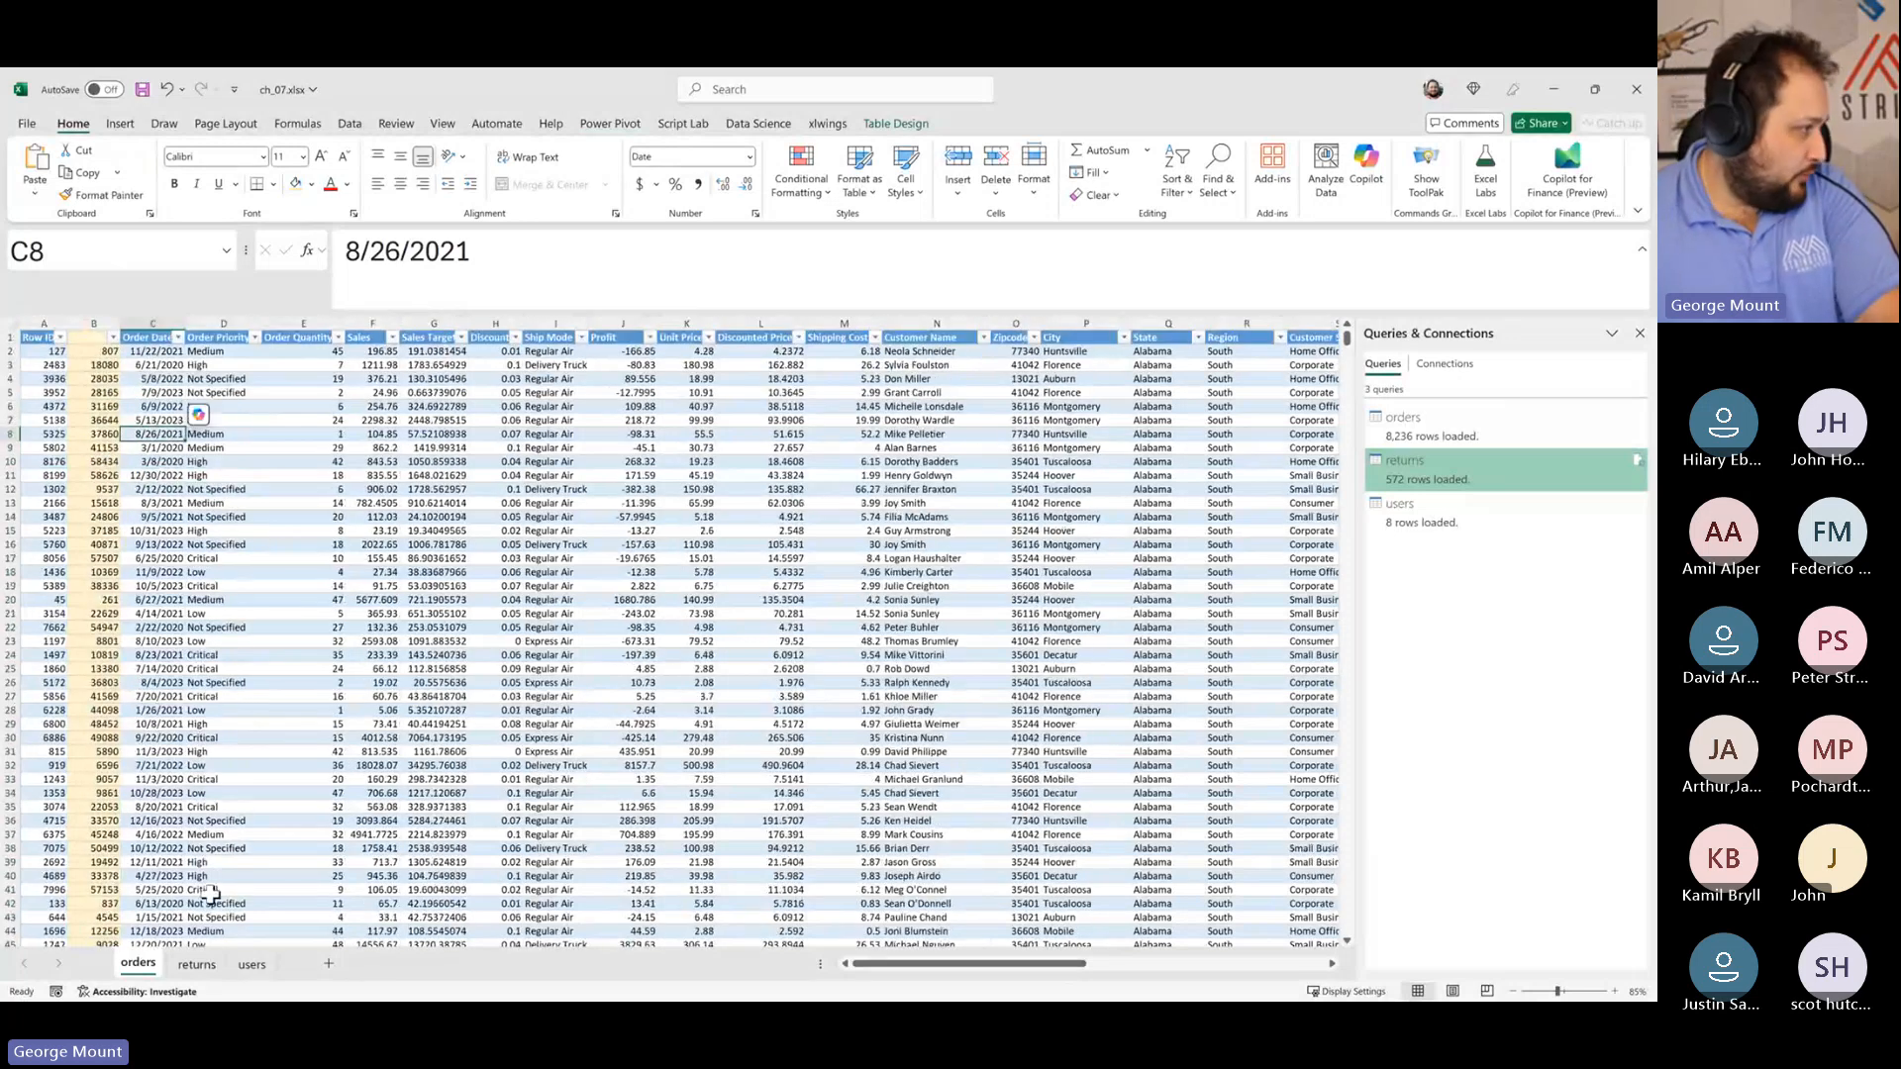
# Step: Examine the Order ID column on the returns sheet and the Region column on the users sheet as matching keys
pyautogui.click(196, 965)
pyautogui.click(61, 378)
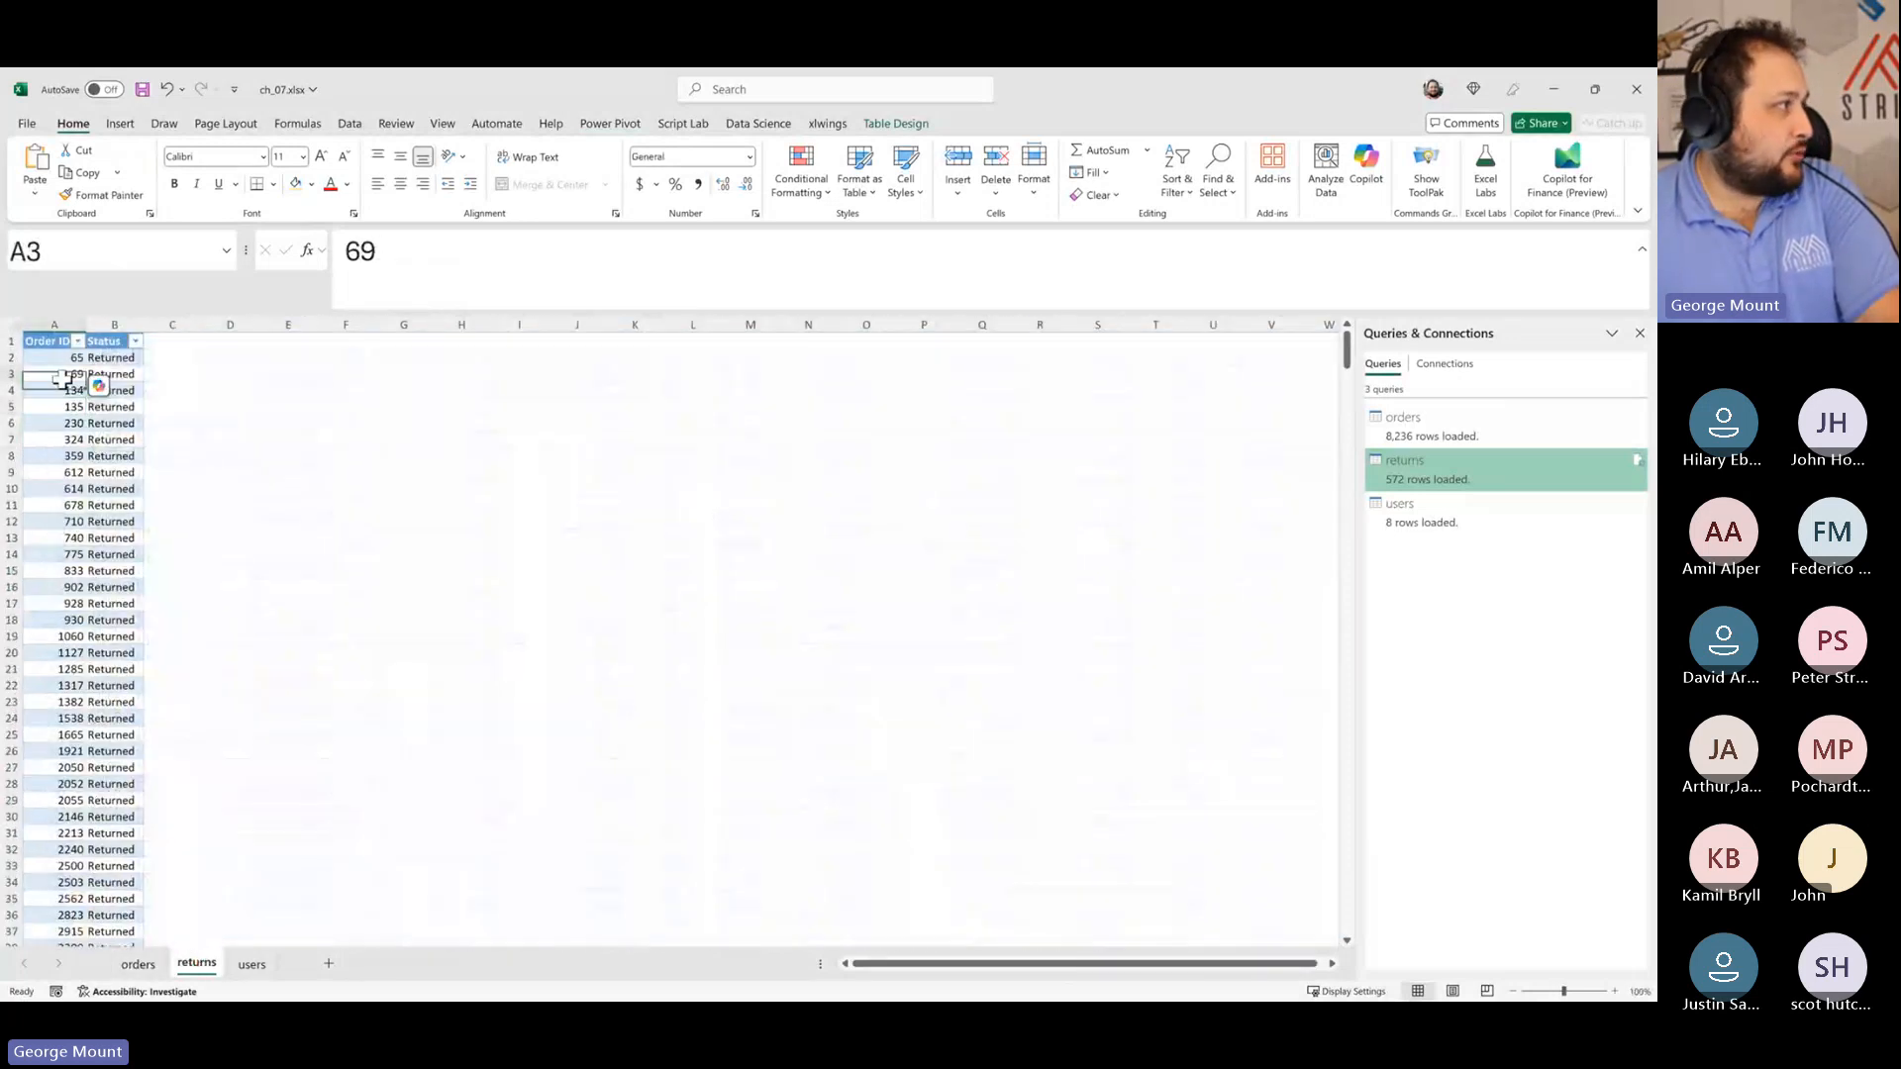
pyautogui.click(252, 965)
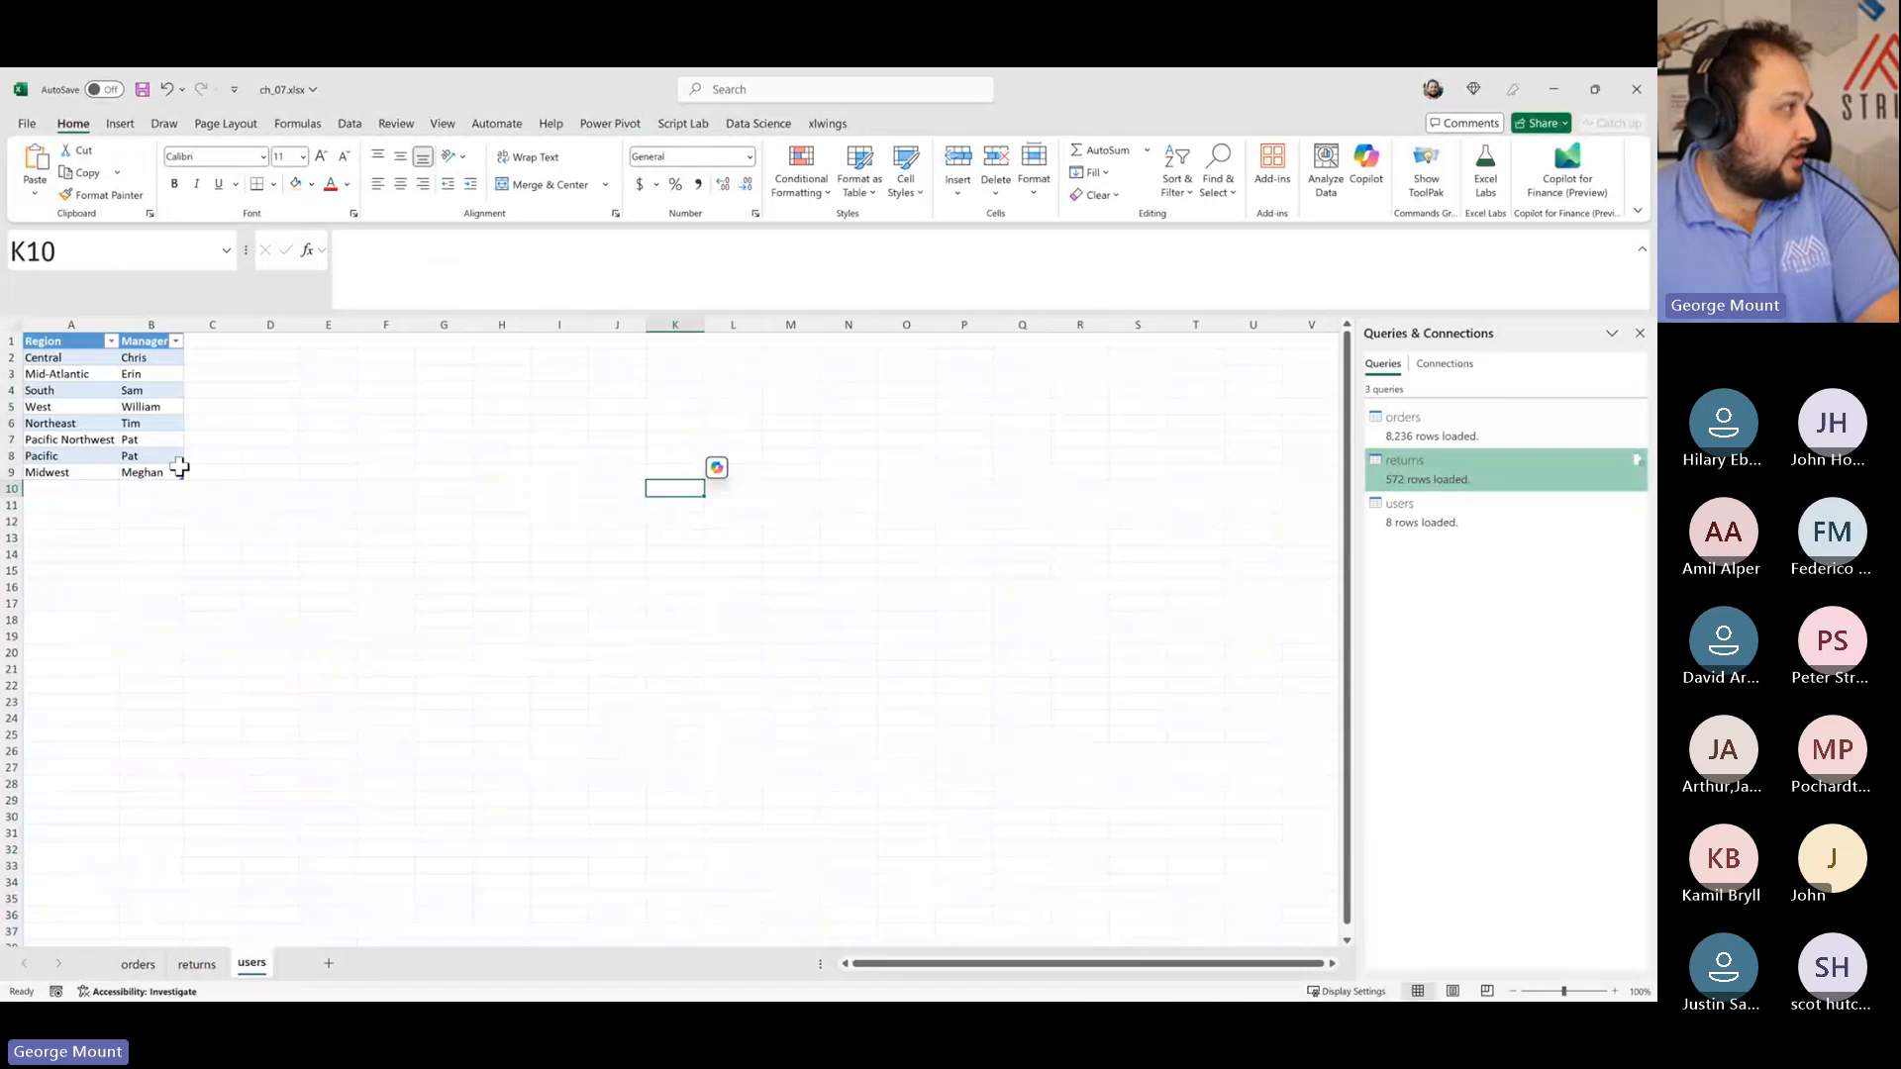
pyautogui.moveTo(85, 374); pyautogui.dragTo(79, 492)
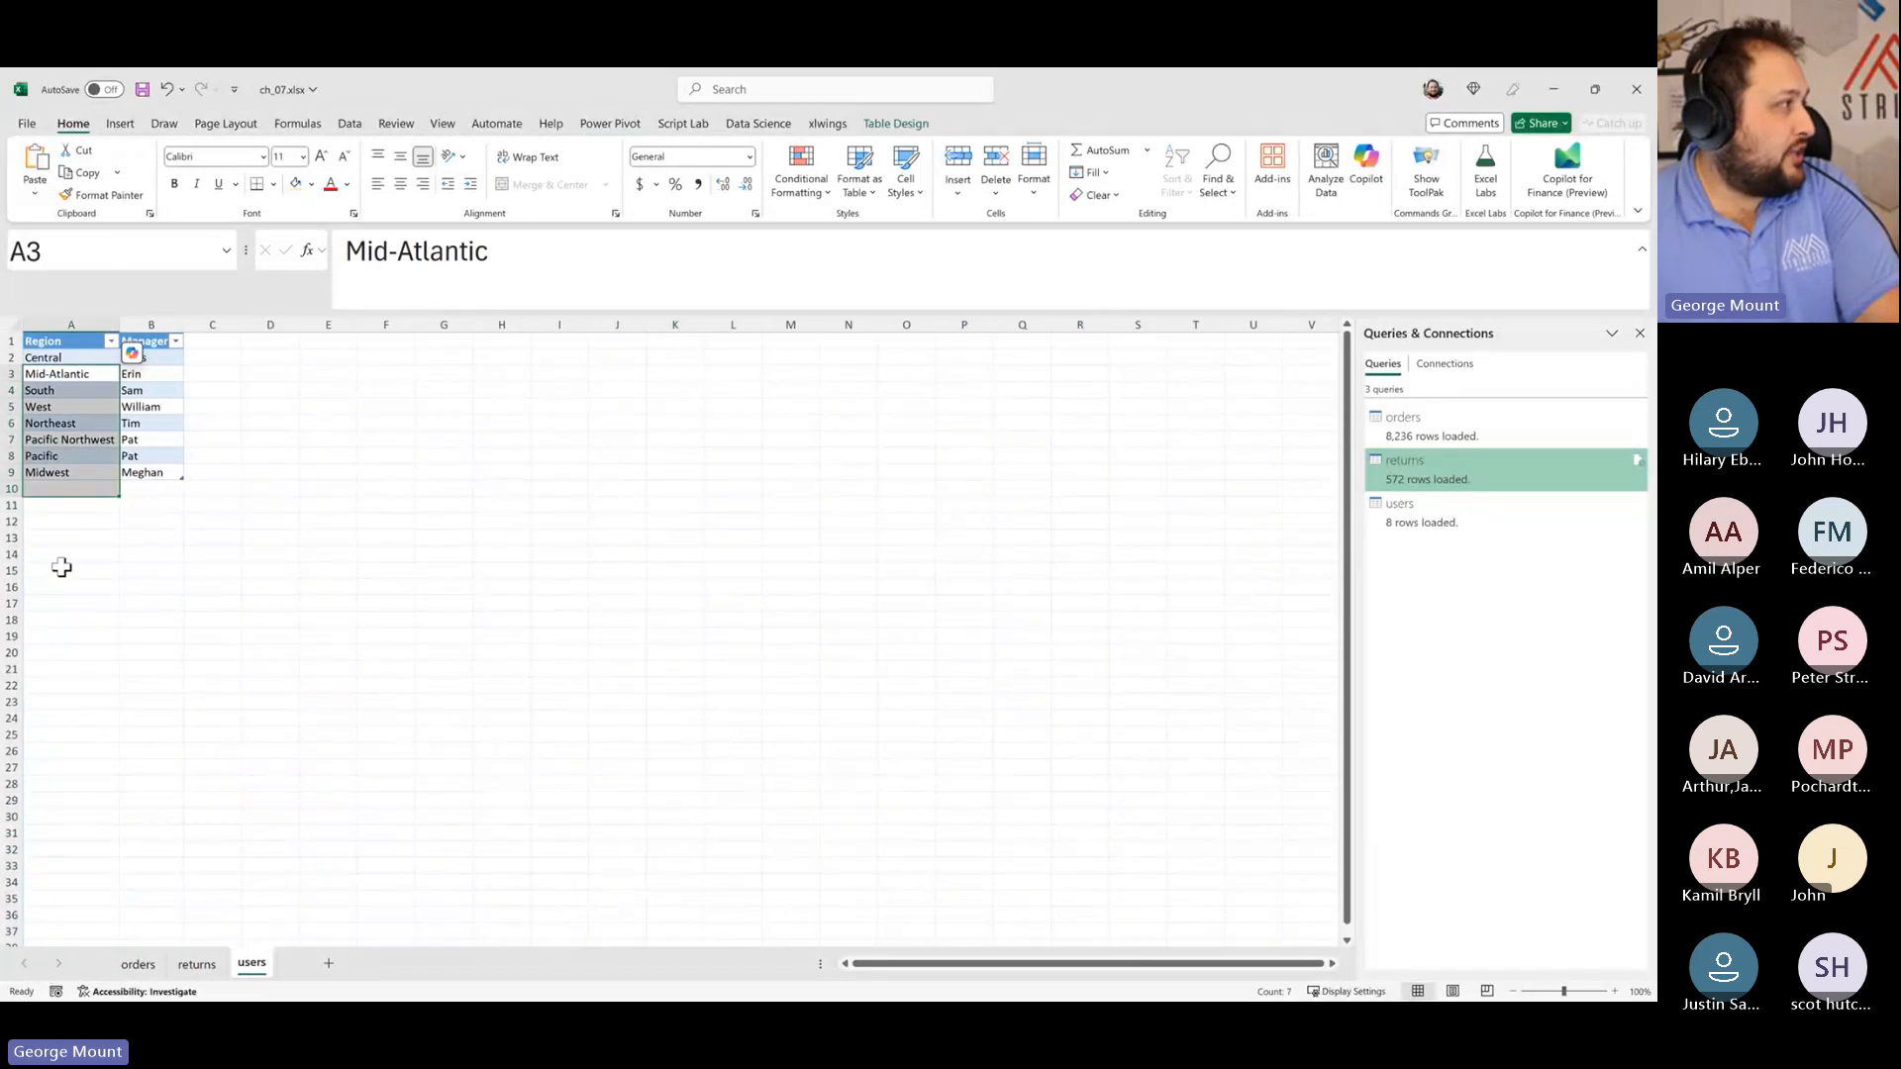
pyautogui.click(59, 342)
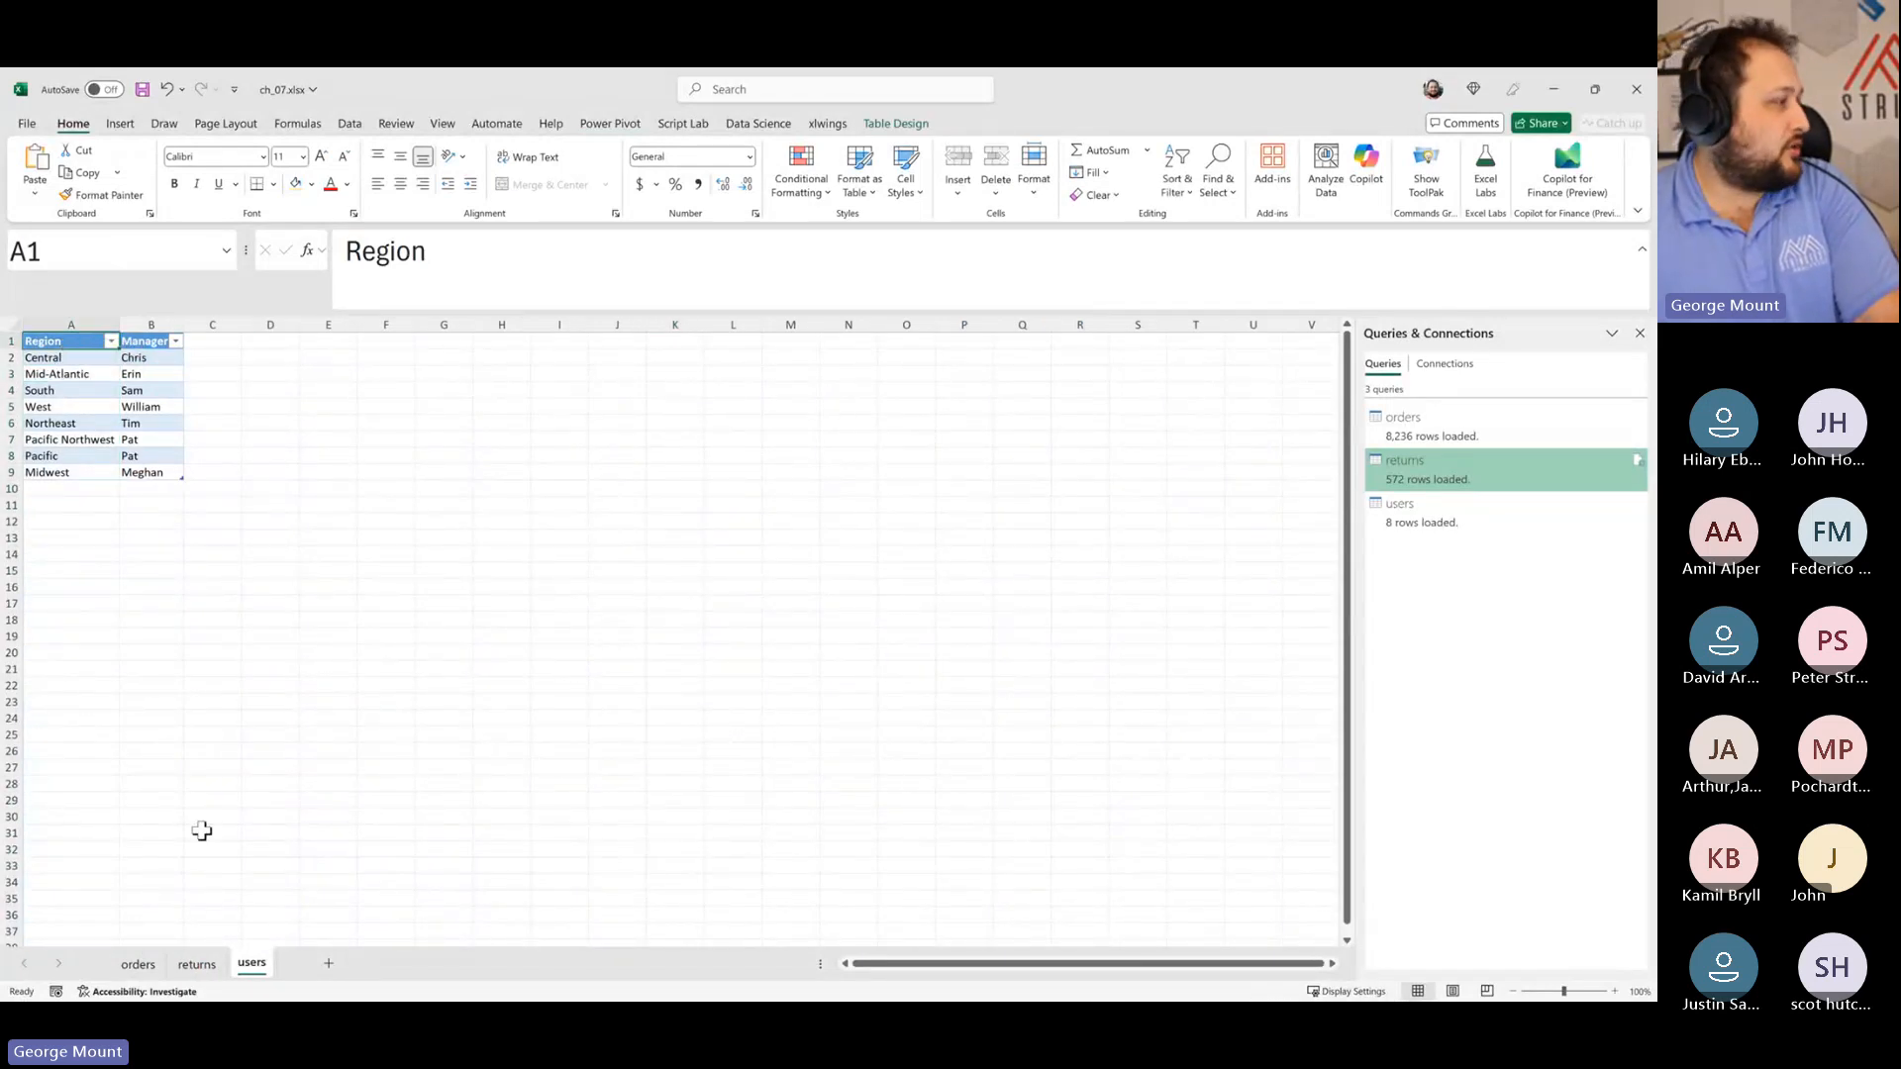
# Step: Highlight the Region column on the orders sheet with the same light yellow fill as Order ID
pyautogui.click(139, 965)
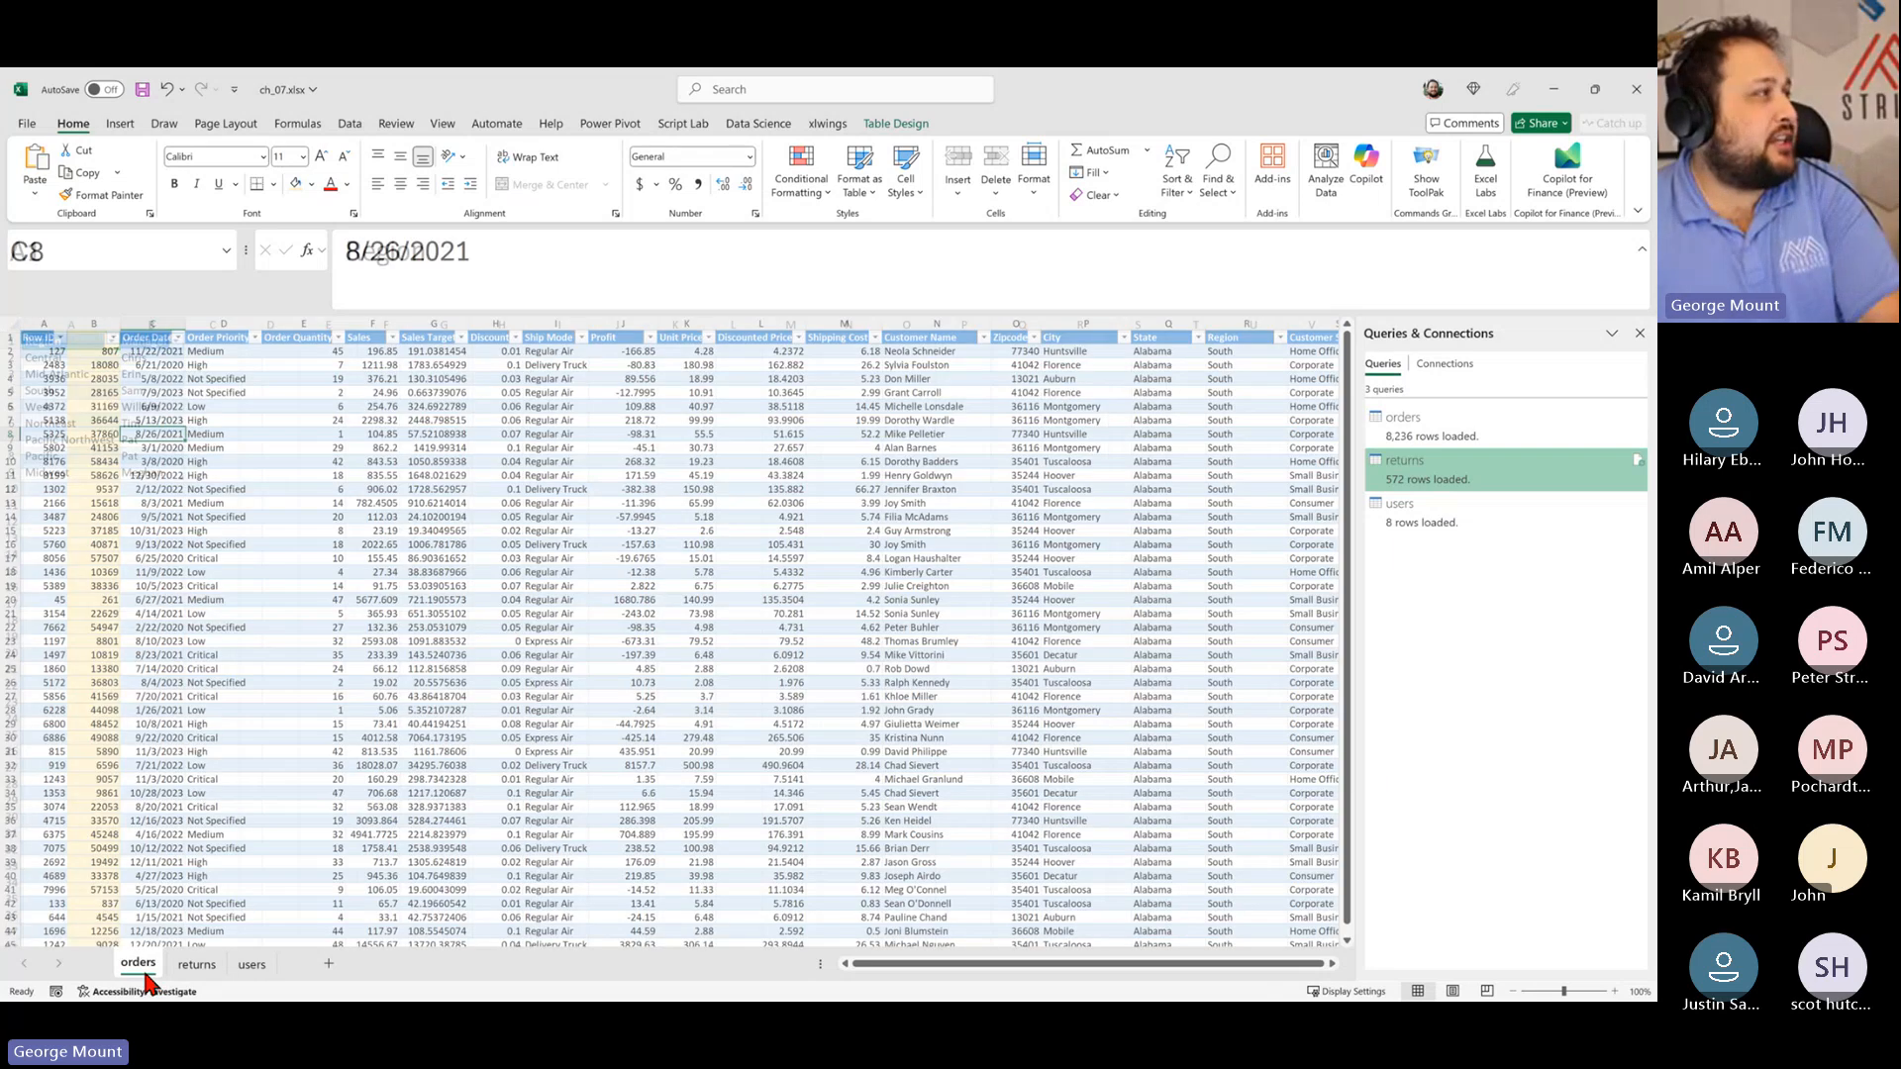
pyautogui.click(1233, 326)
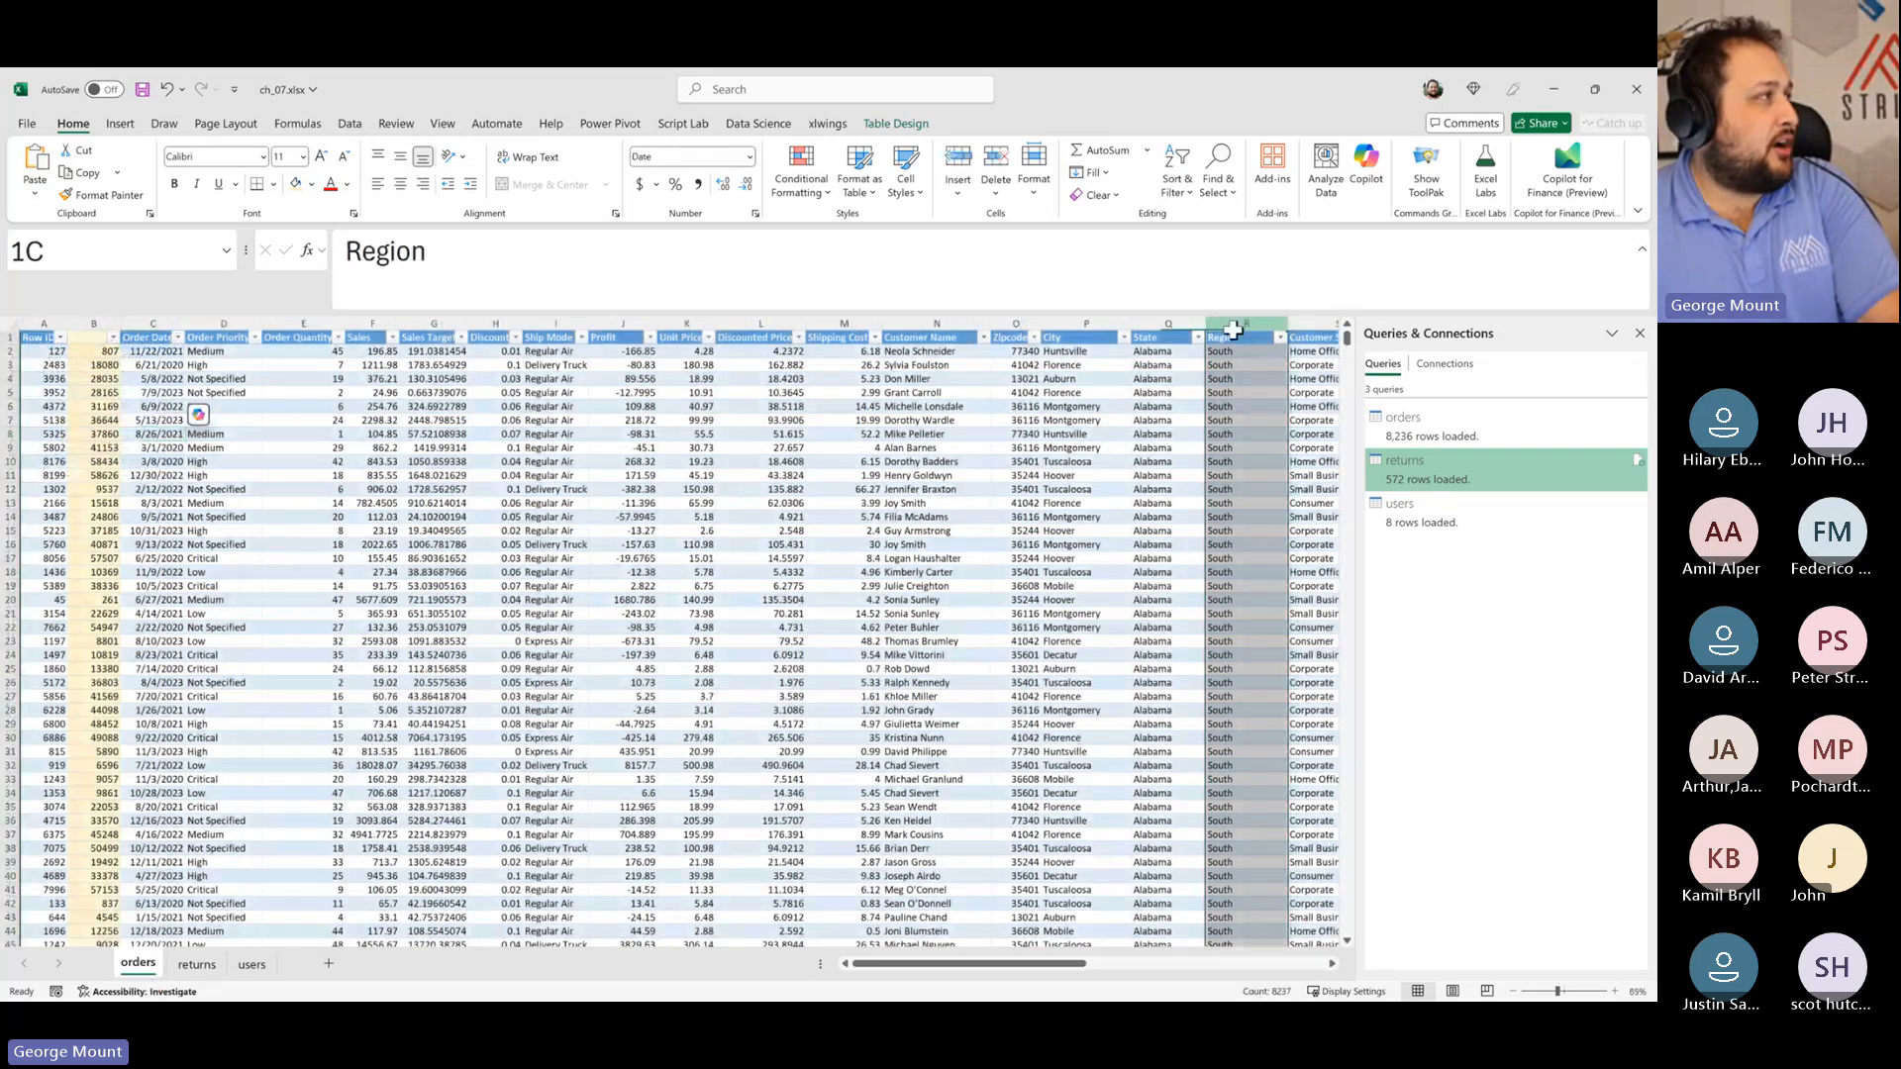
pyautogui.click(295, 183)
pyautogui.click(761, 586)
pyautogui.moveTo(1247, 406); pyautogui.dragTo(112, 442)
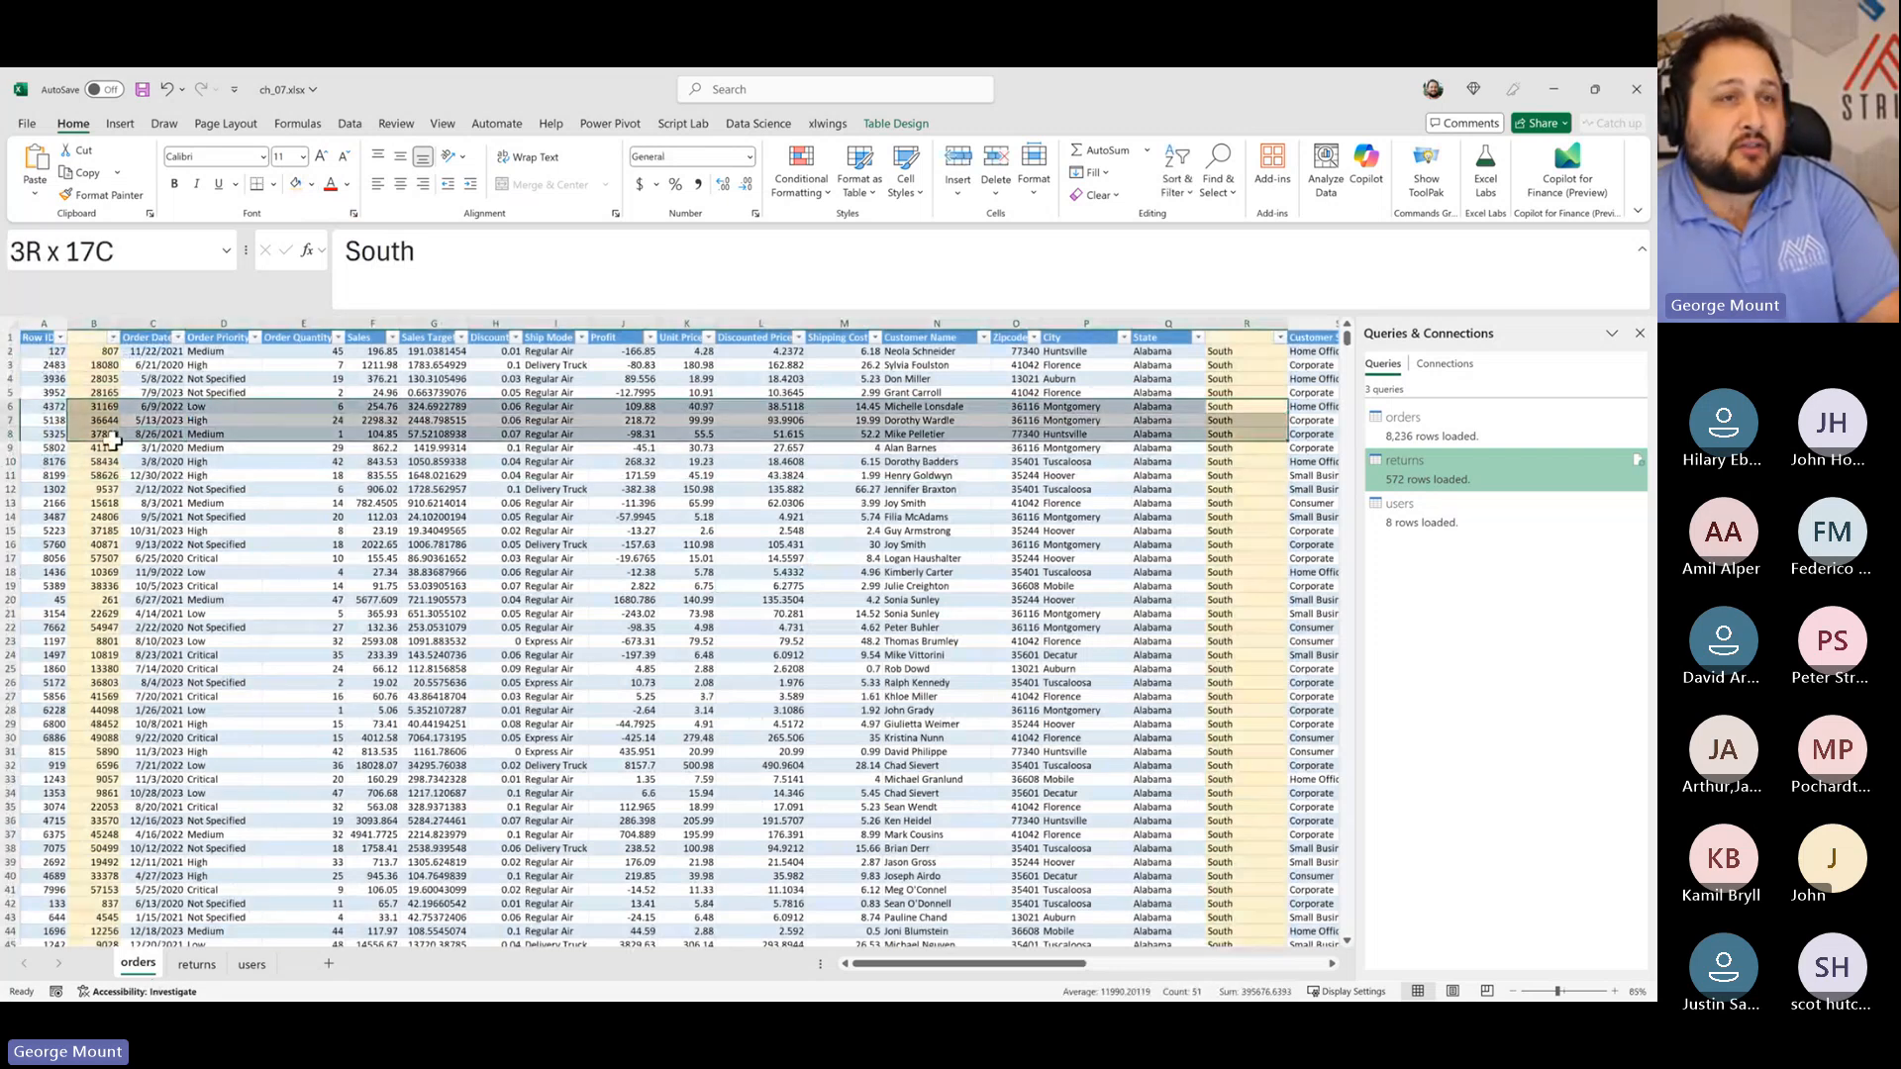
pyautogui.click(434, 531)
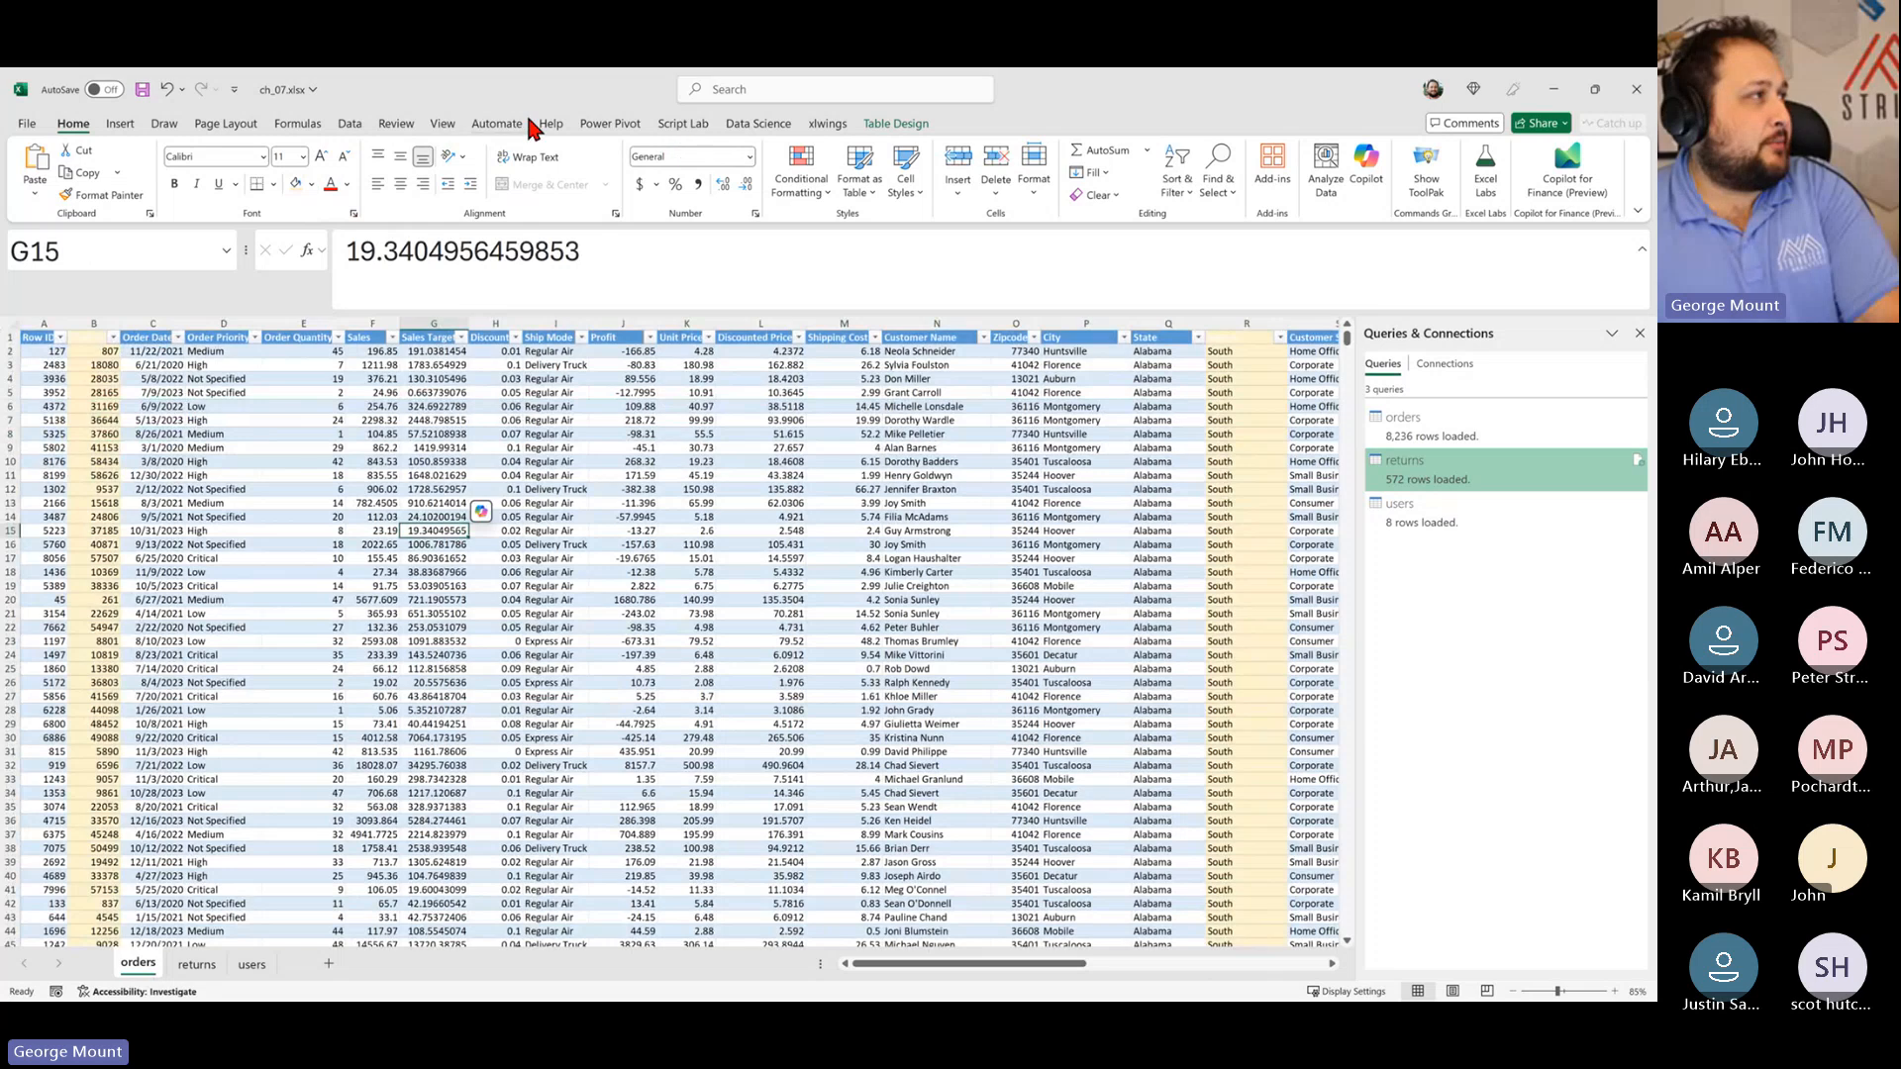
# Step: Open the workbook's Data Model in Power Pivot and show it in Diagram View
pyautogui.click(623, 126)
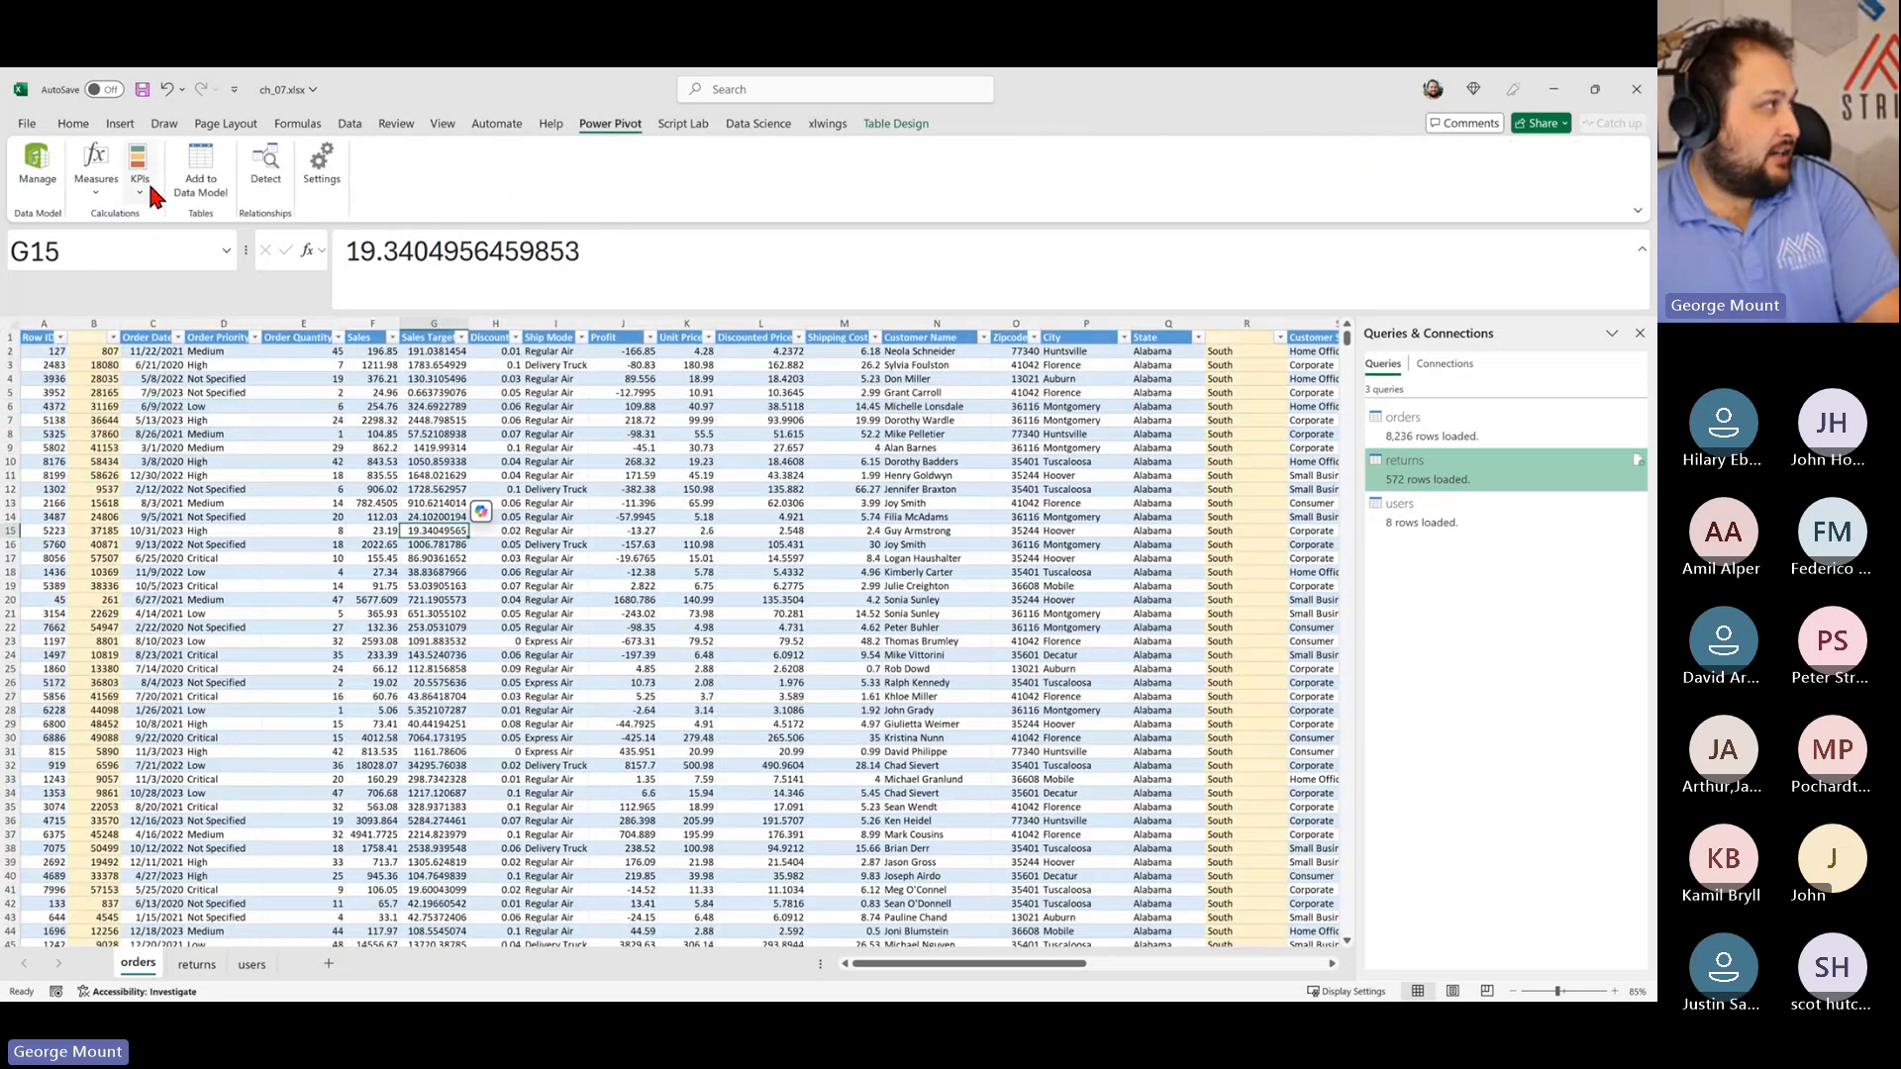
pyautogui.click(52, 188)
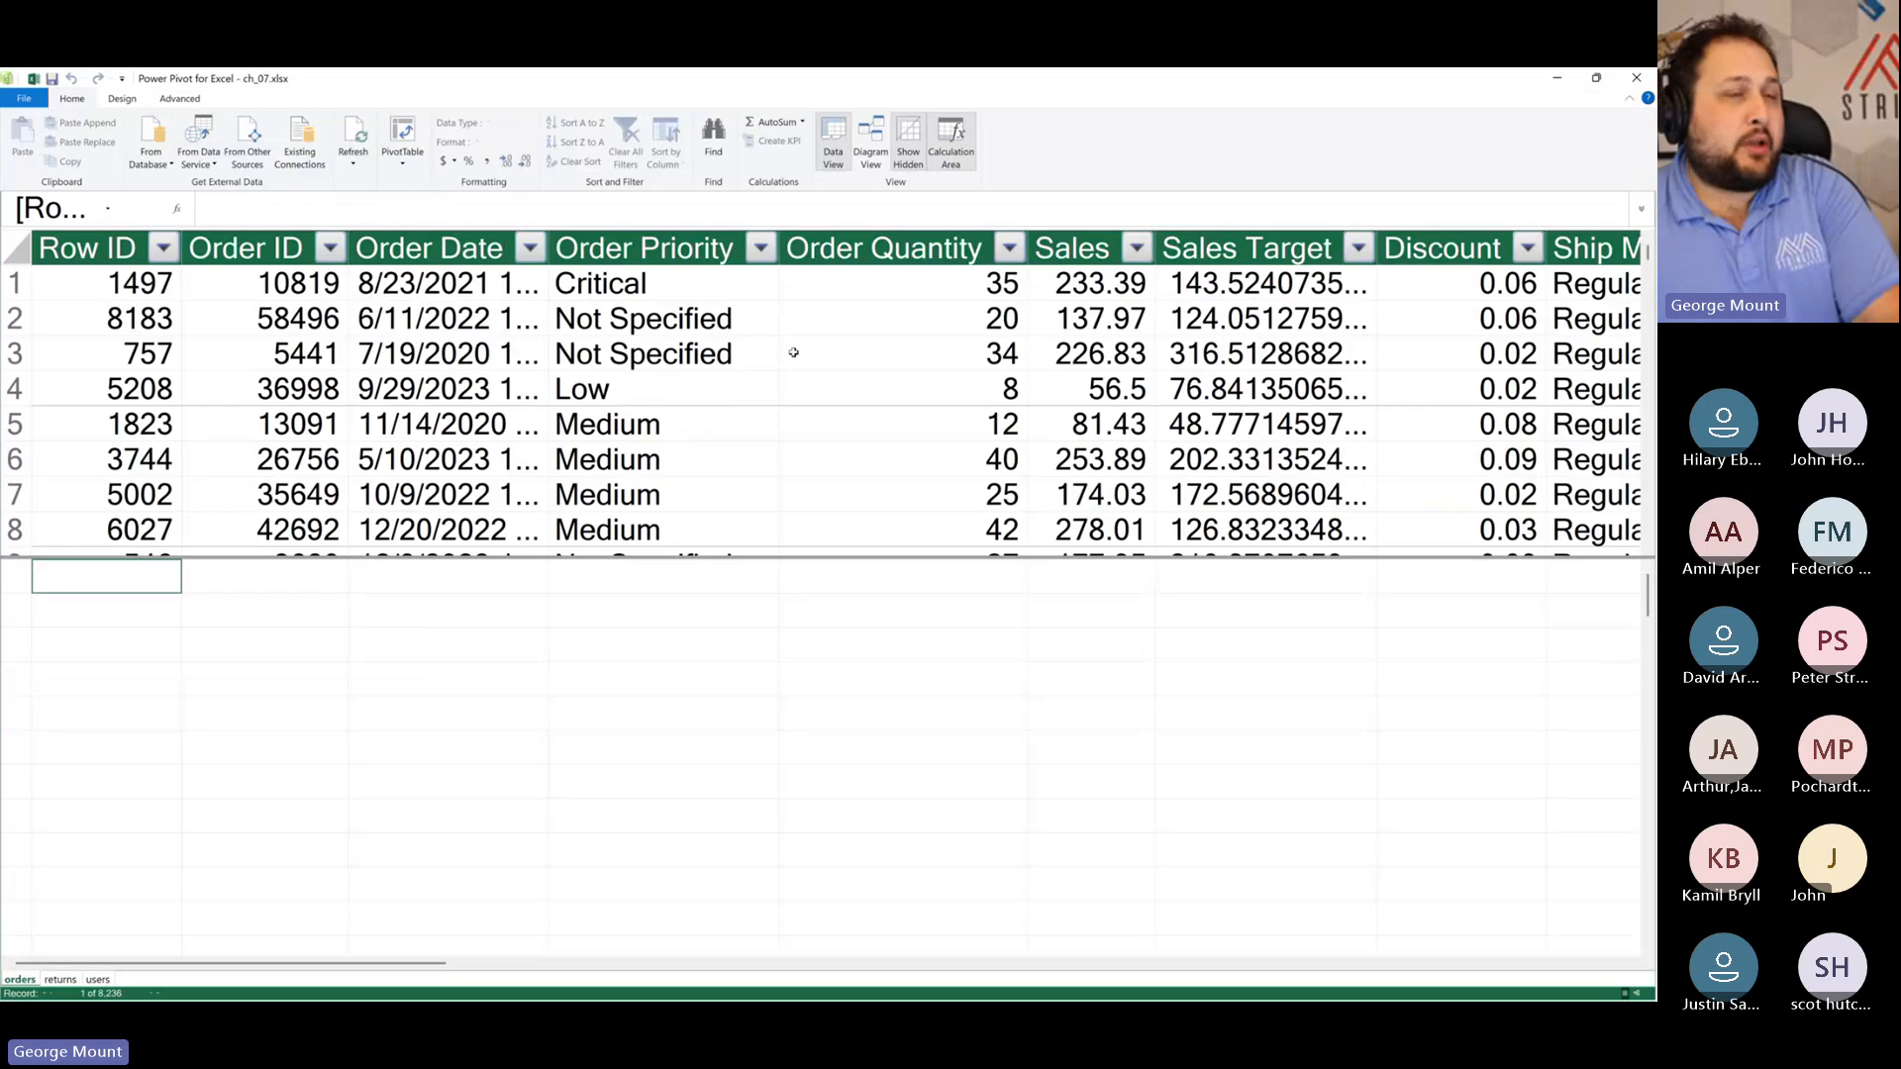
pyautogui.click(870, 149)
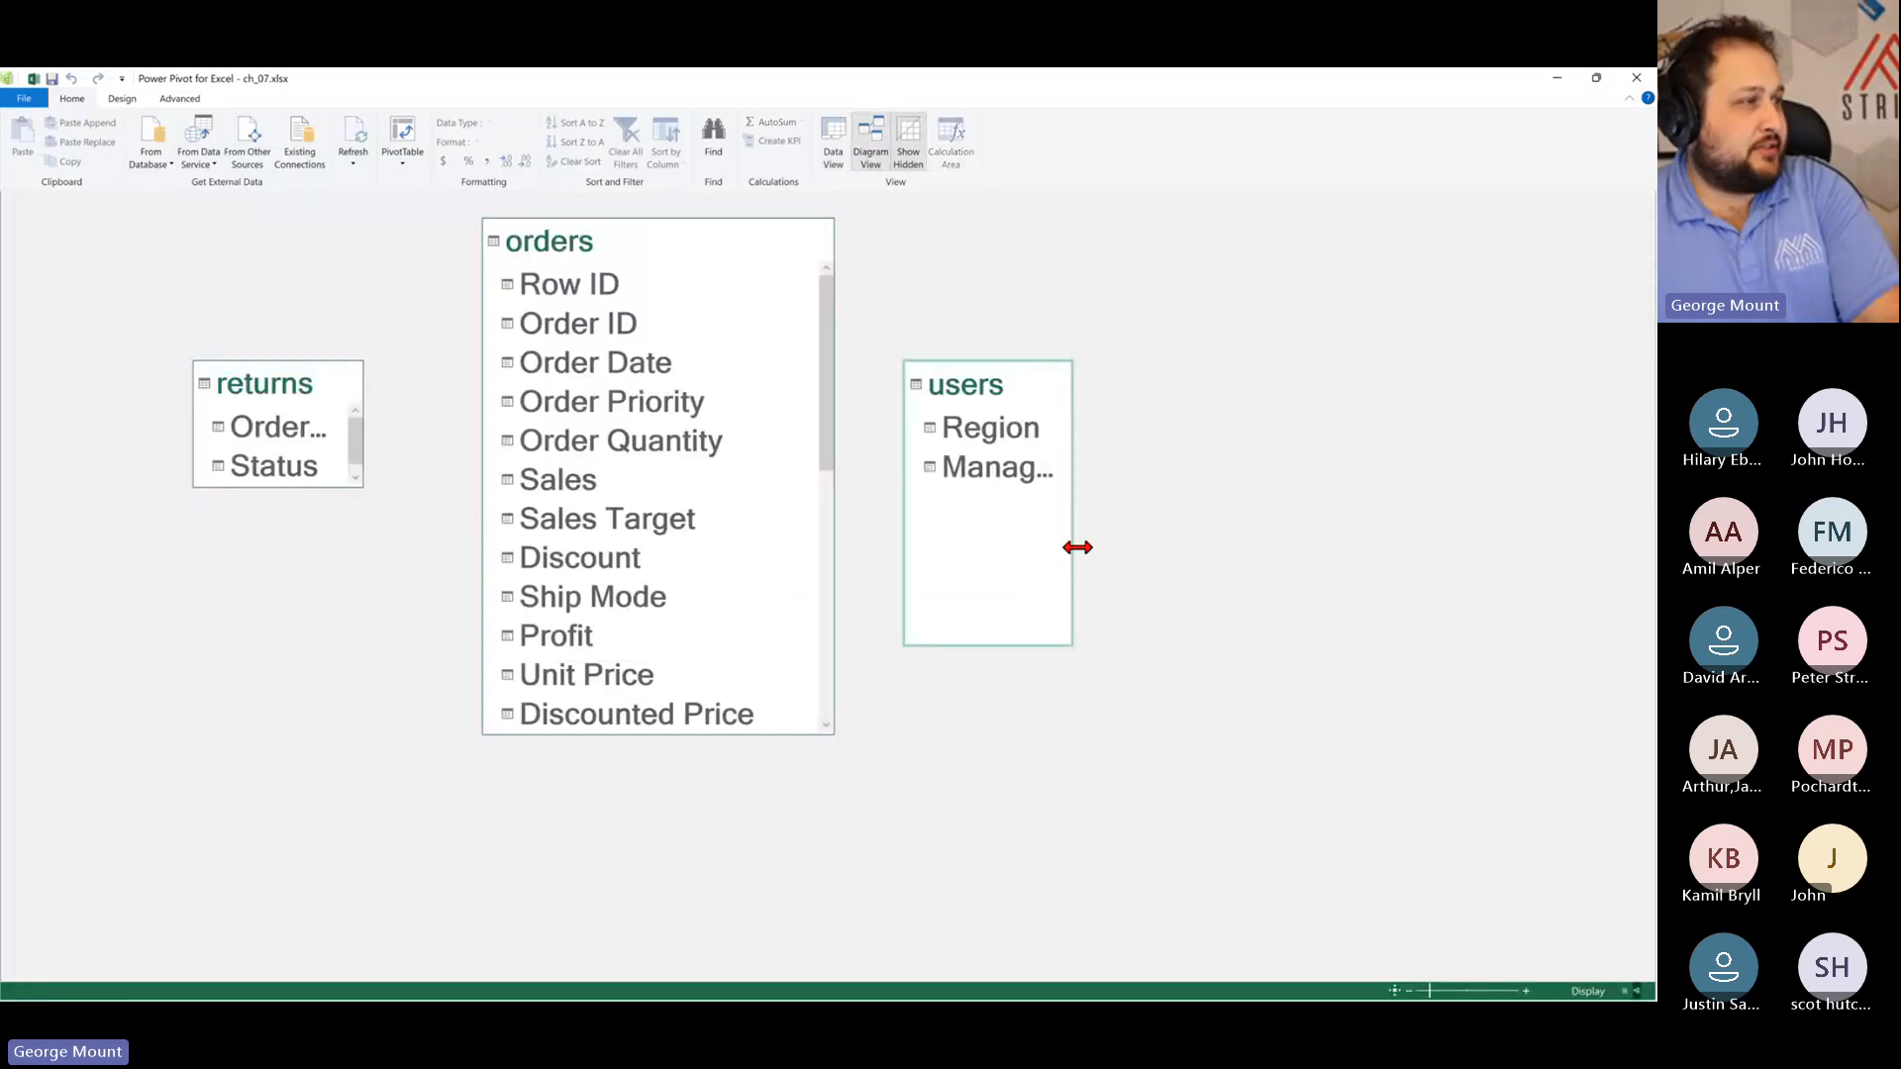
# Step: Enlarge the users, orders and returns table boxes and space them apart, with orders between returns and users
pyautogui.moveTo(1077, 547); pyautogui.dragTo(1274, 548)
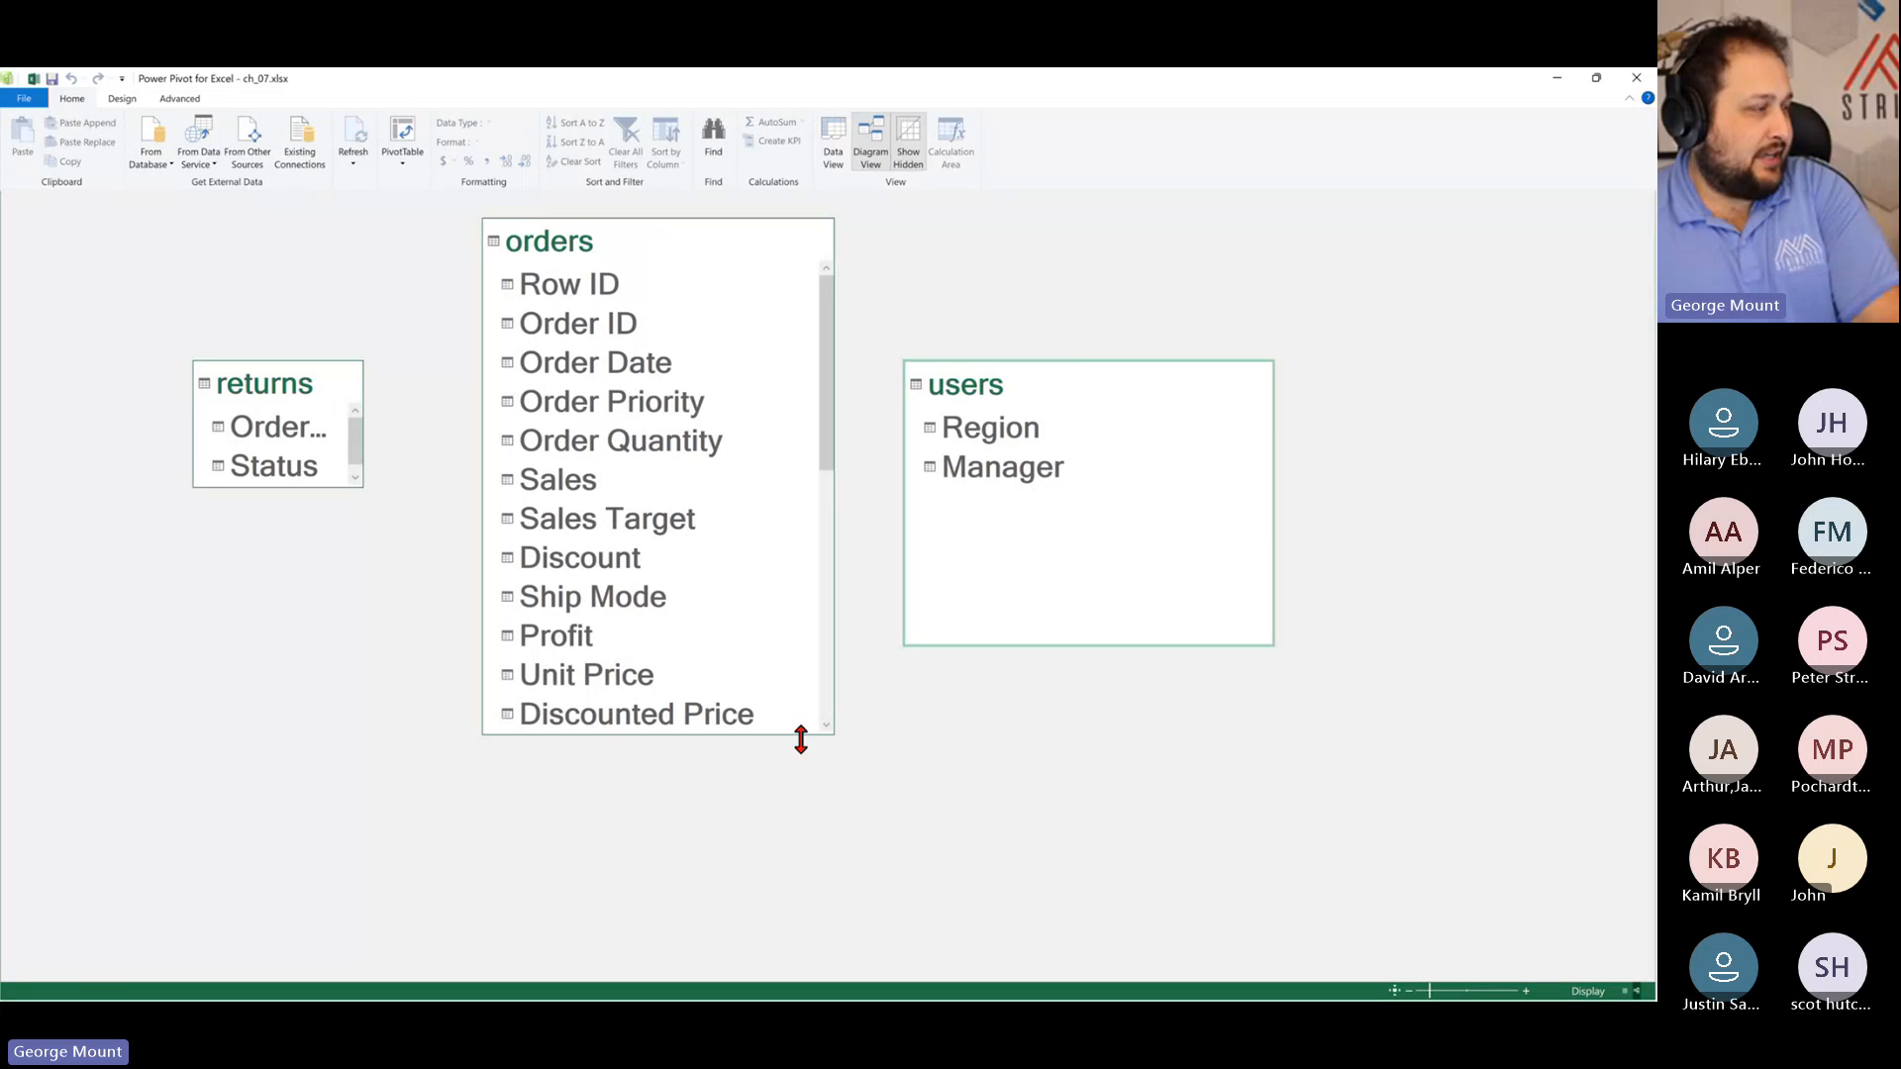
pyautogui.moveTo(798, 734); pyautogui.dragTo(830, 844)
pyautogui.moveTo(835, 568); pyautogui.dragTo(888, 563)
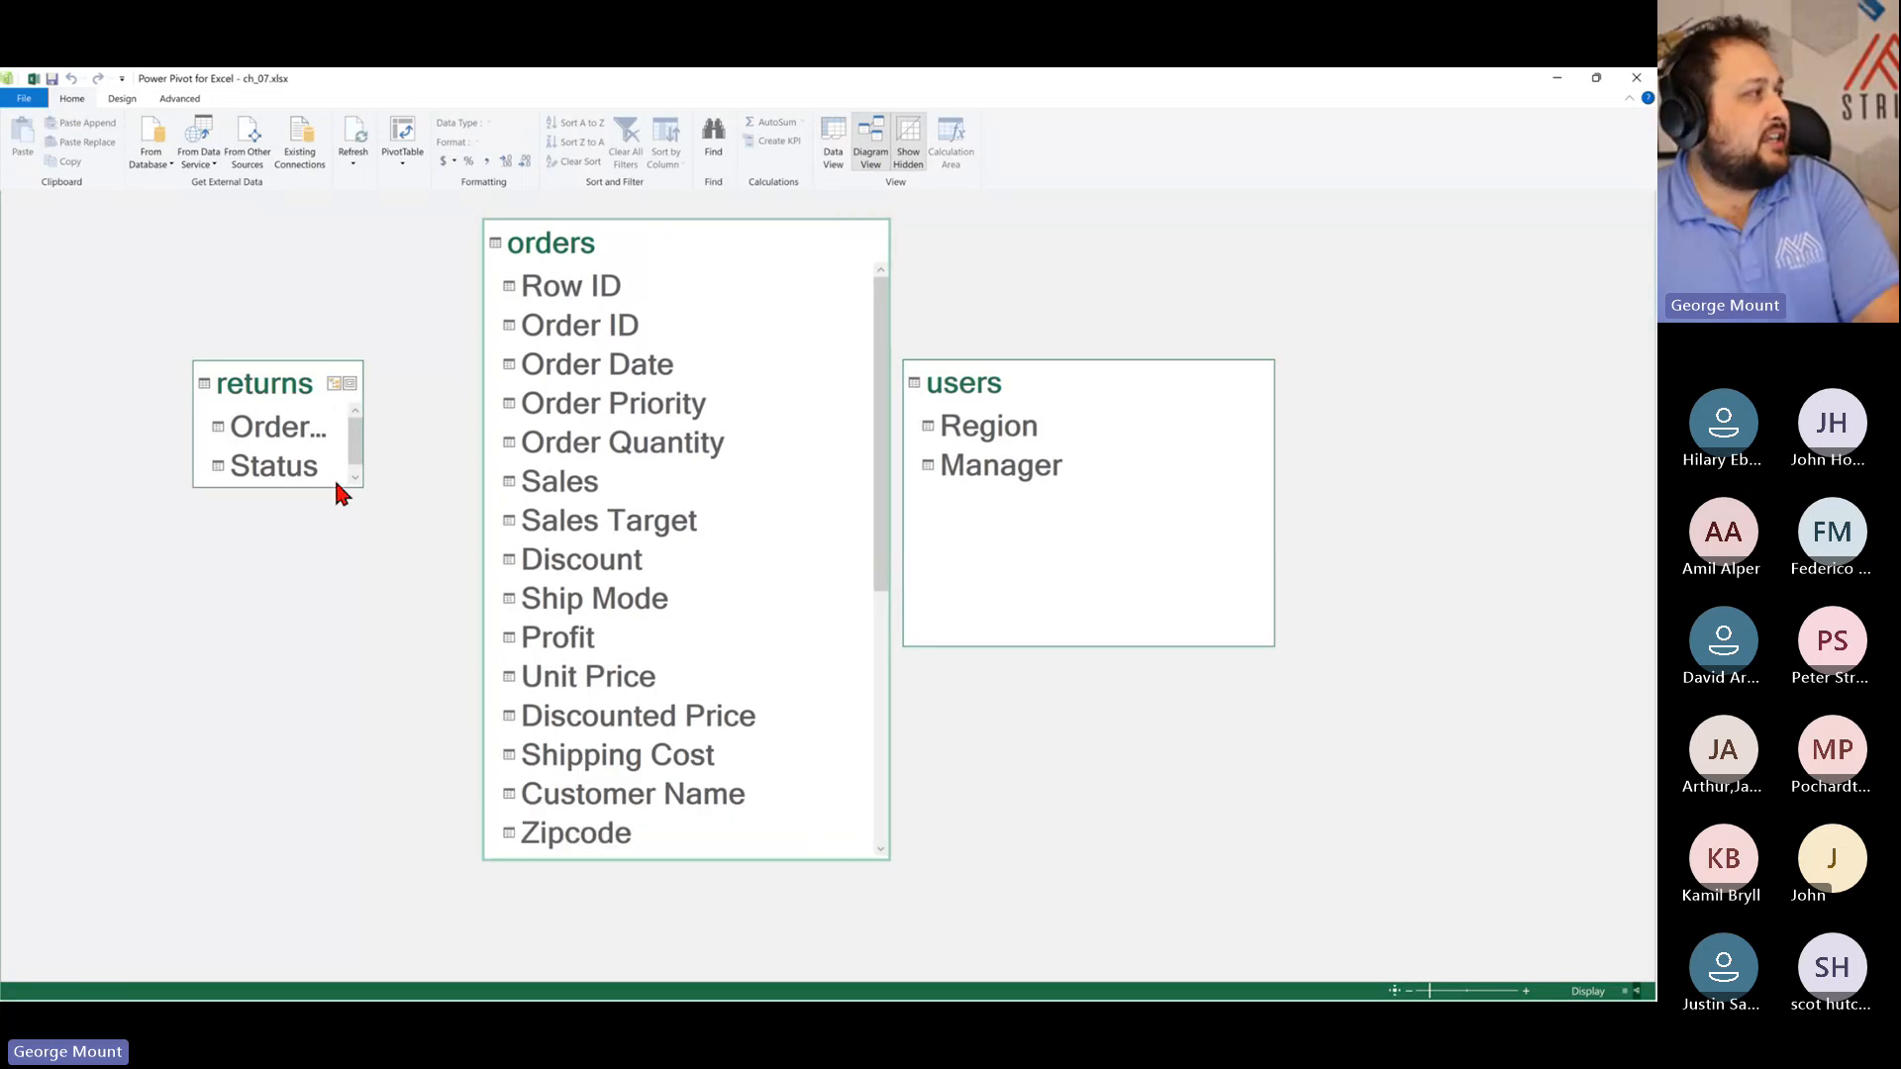
pyautogui.moveTo(335, 487); pyautogui.dragTo(343, 638)
pyautogui.moveTo(361, 479); pyautogui.dragTo(444, 479)
pyautogui.moveTo(1012, 368); pyautogui.dragTo(1257, 362)
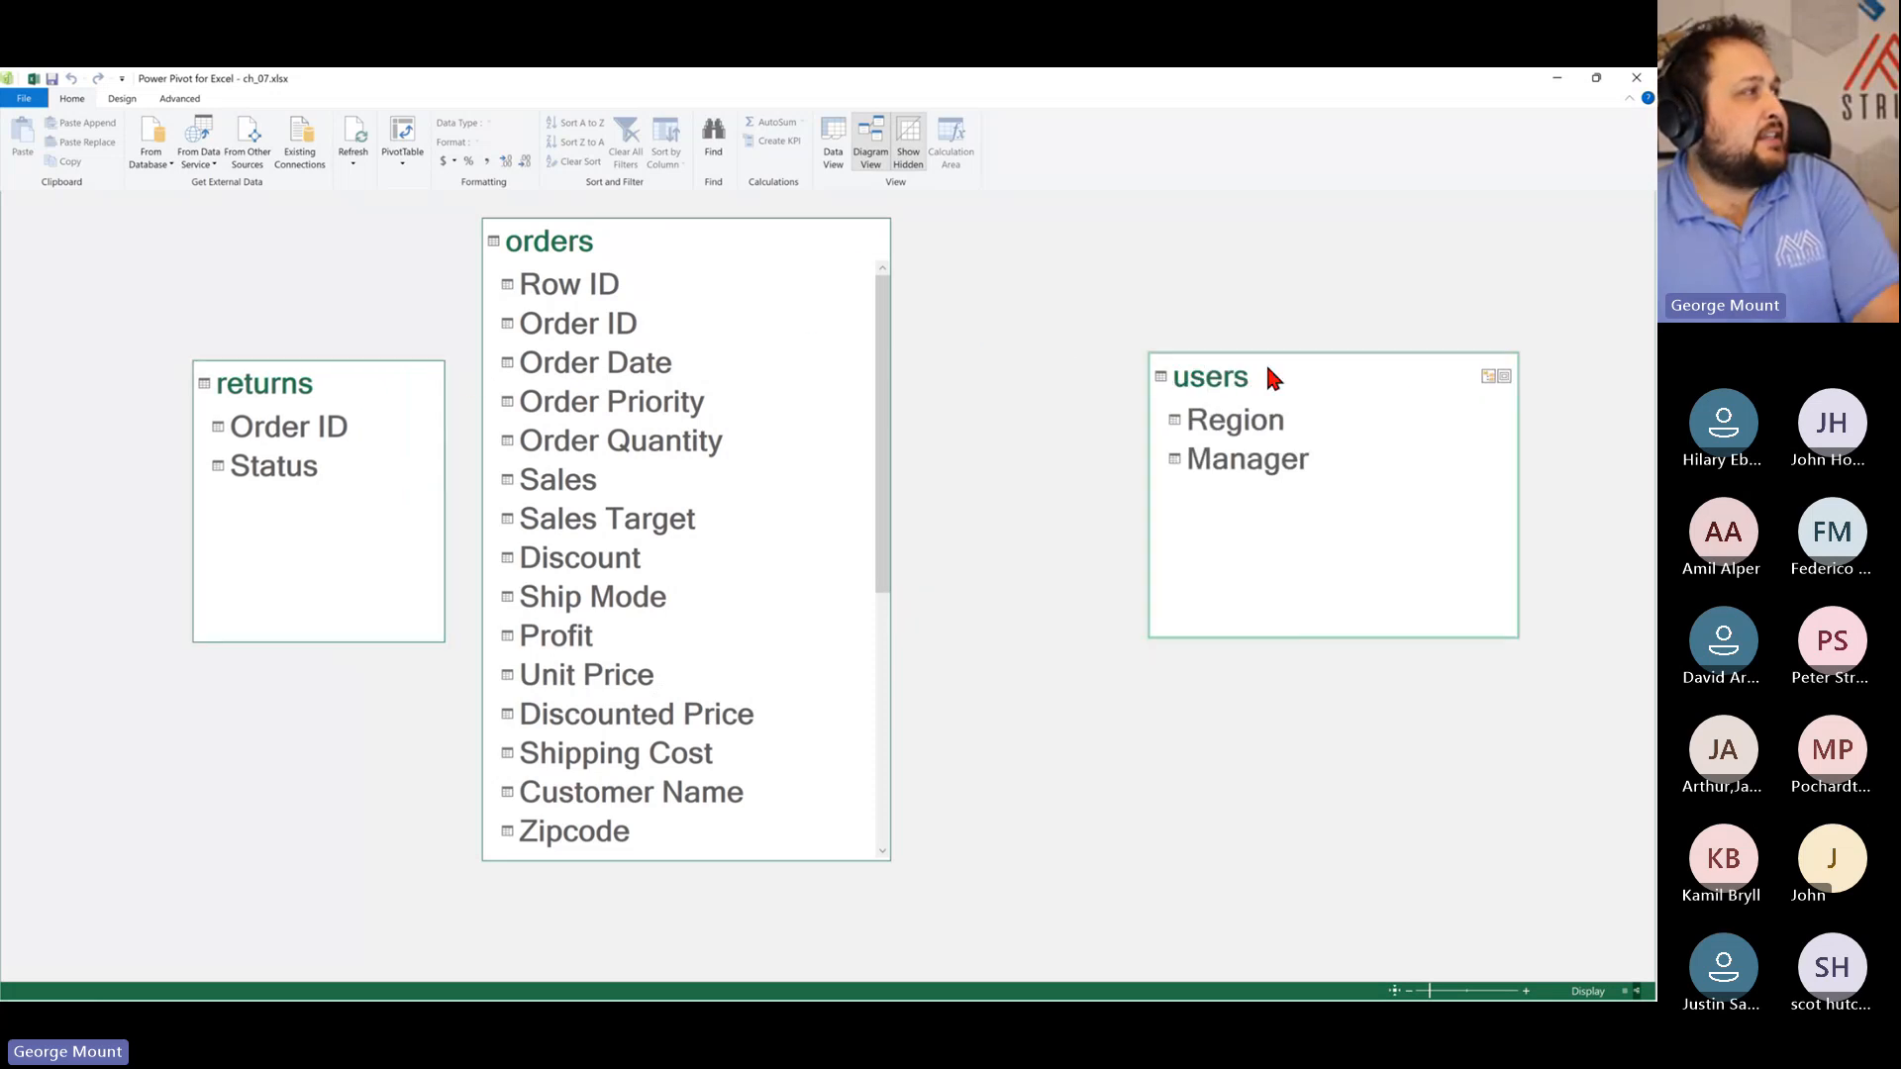
pyautogui.moveTo(594, 337); pyautogui.dragTo(327, 441)
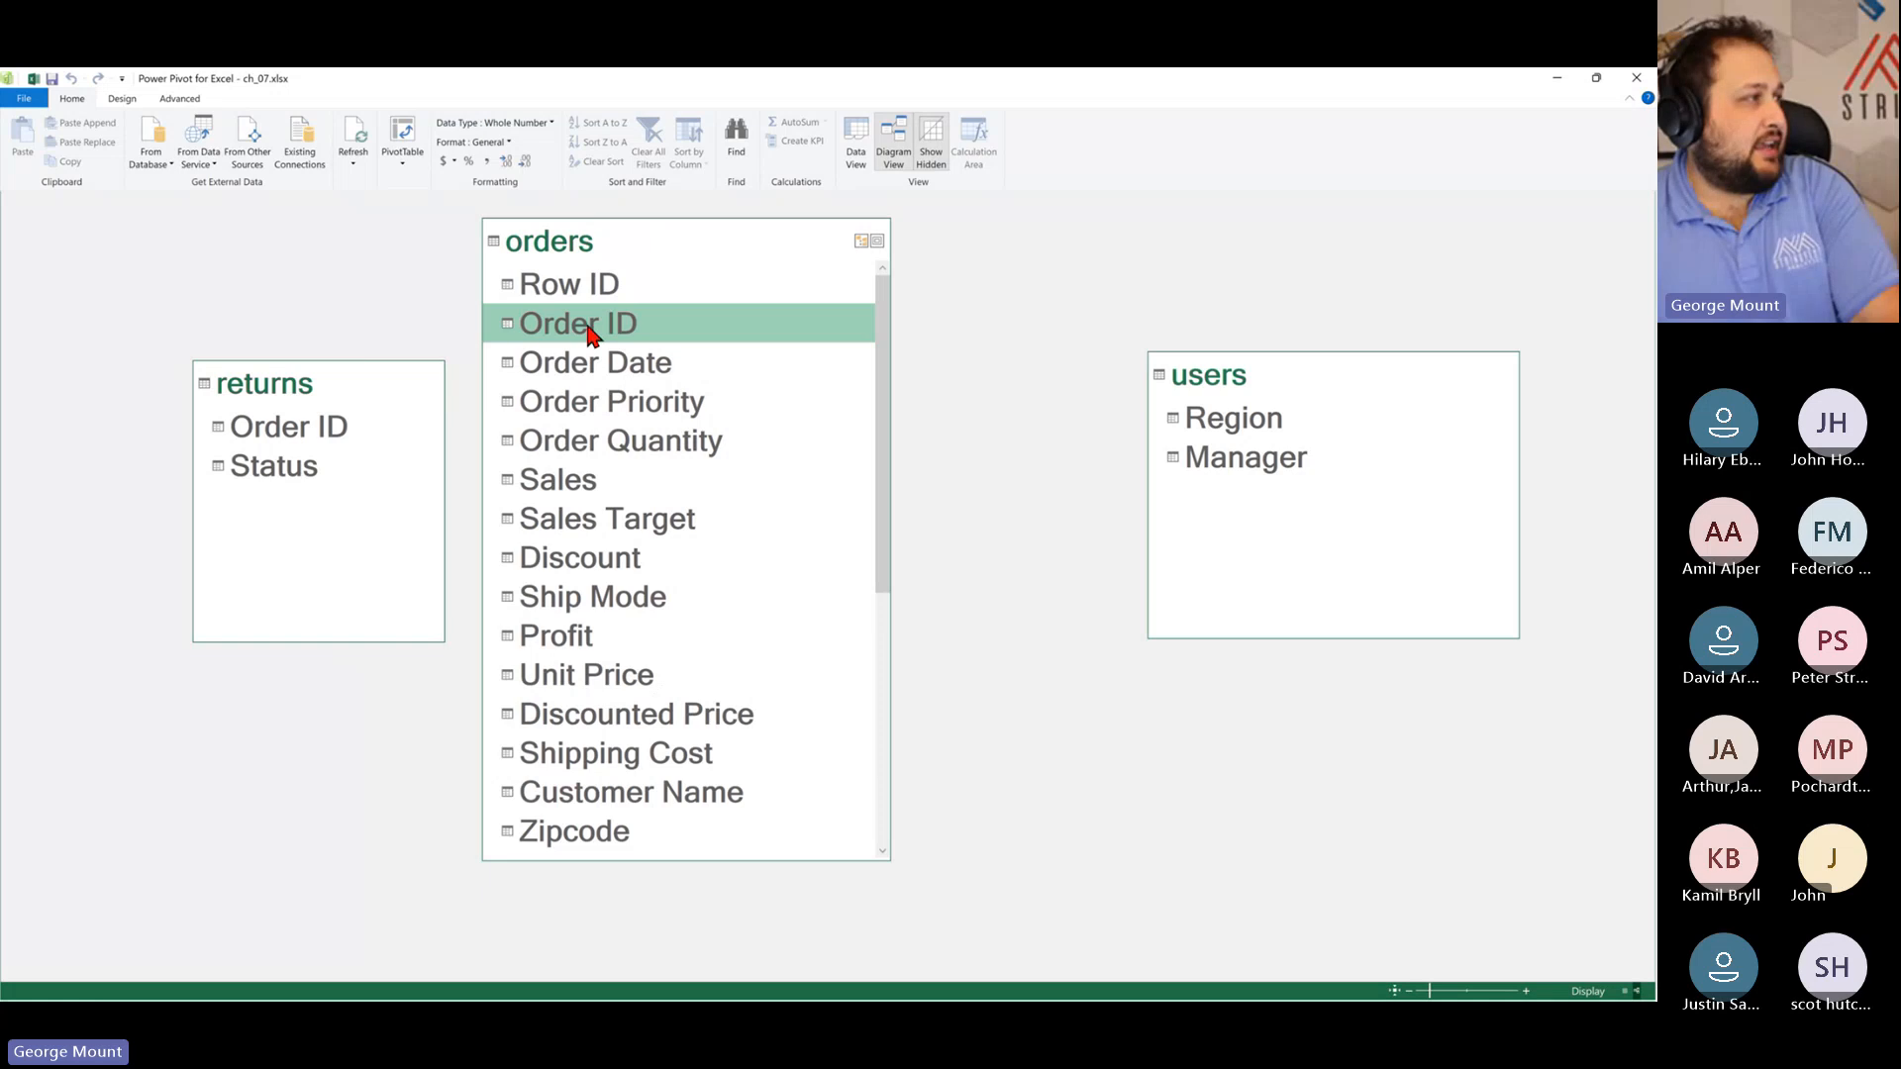
pyautogui.moveTo(764, 237); pyautogui.dragTo(912, 237)
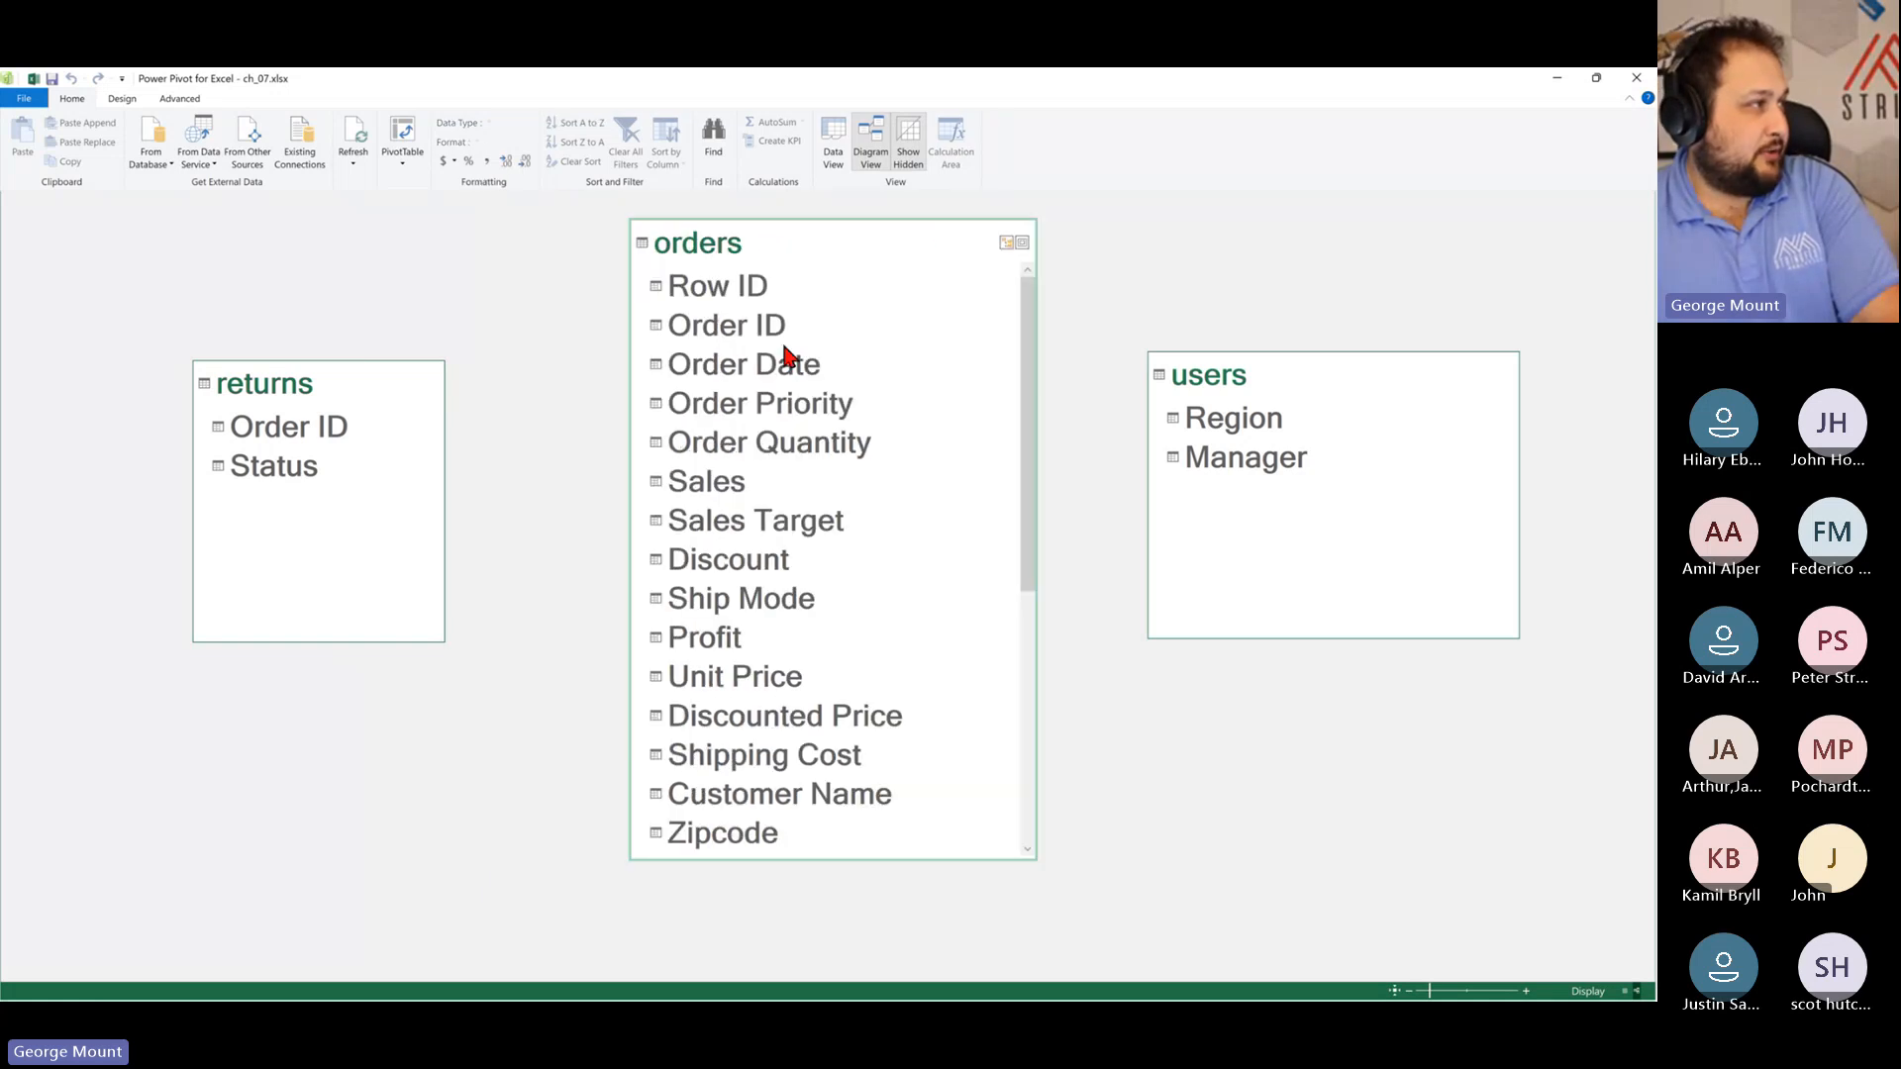
# Step: Create an active relationship between the orders and returns tables on their Order ID columns
pyautogui.moveTo(736, 339); pyautogui.dragTo(690, 332)
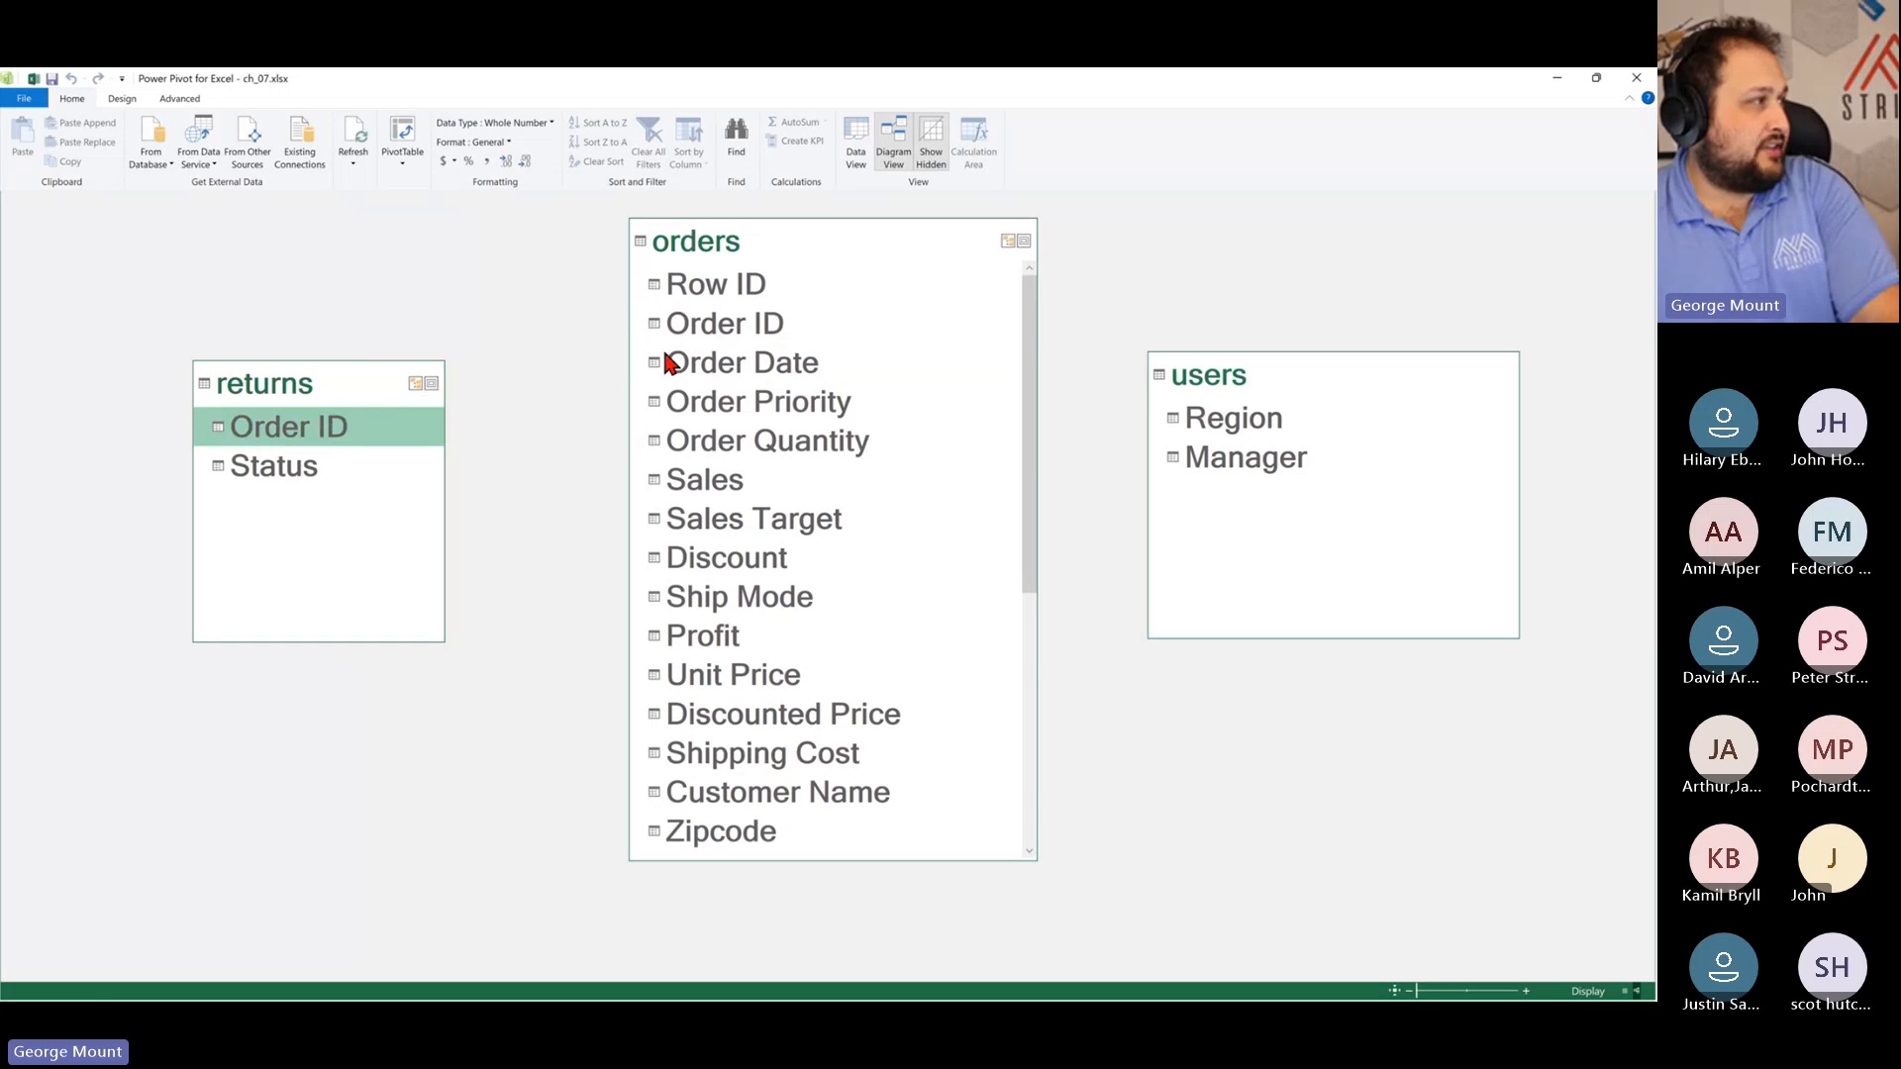
pyautogui.scroll(-1, 852, 437)
pyautogui.scroll(1, 793, 428)
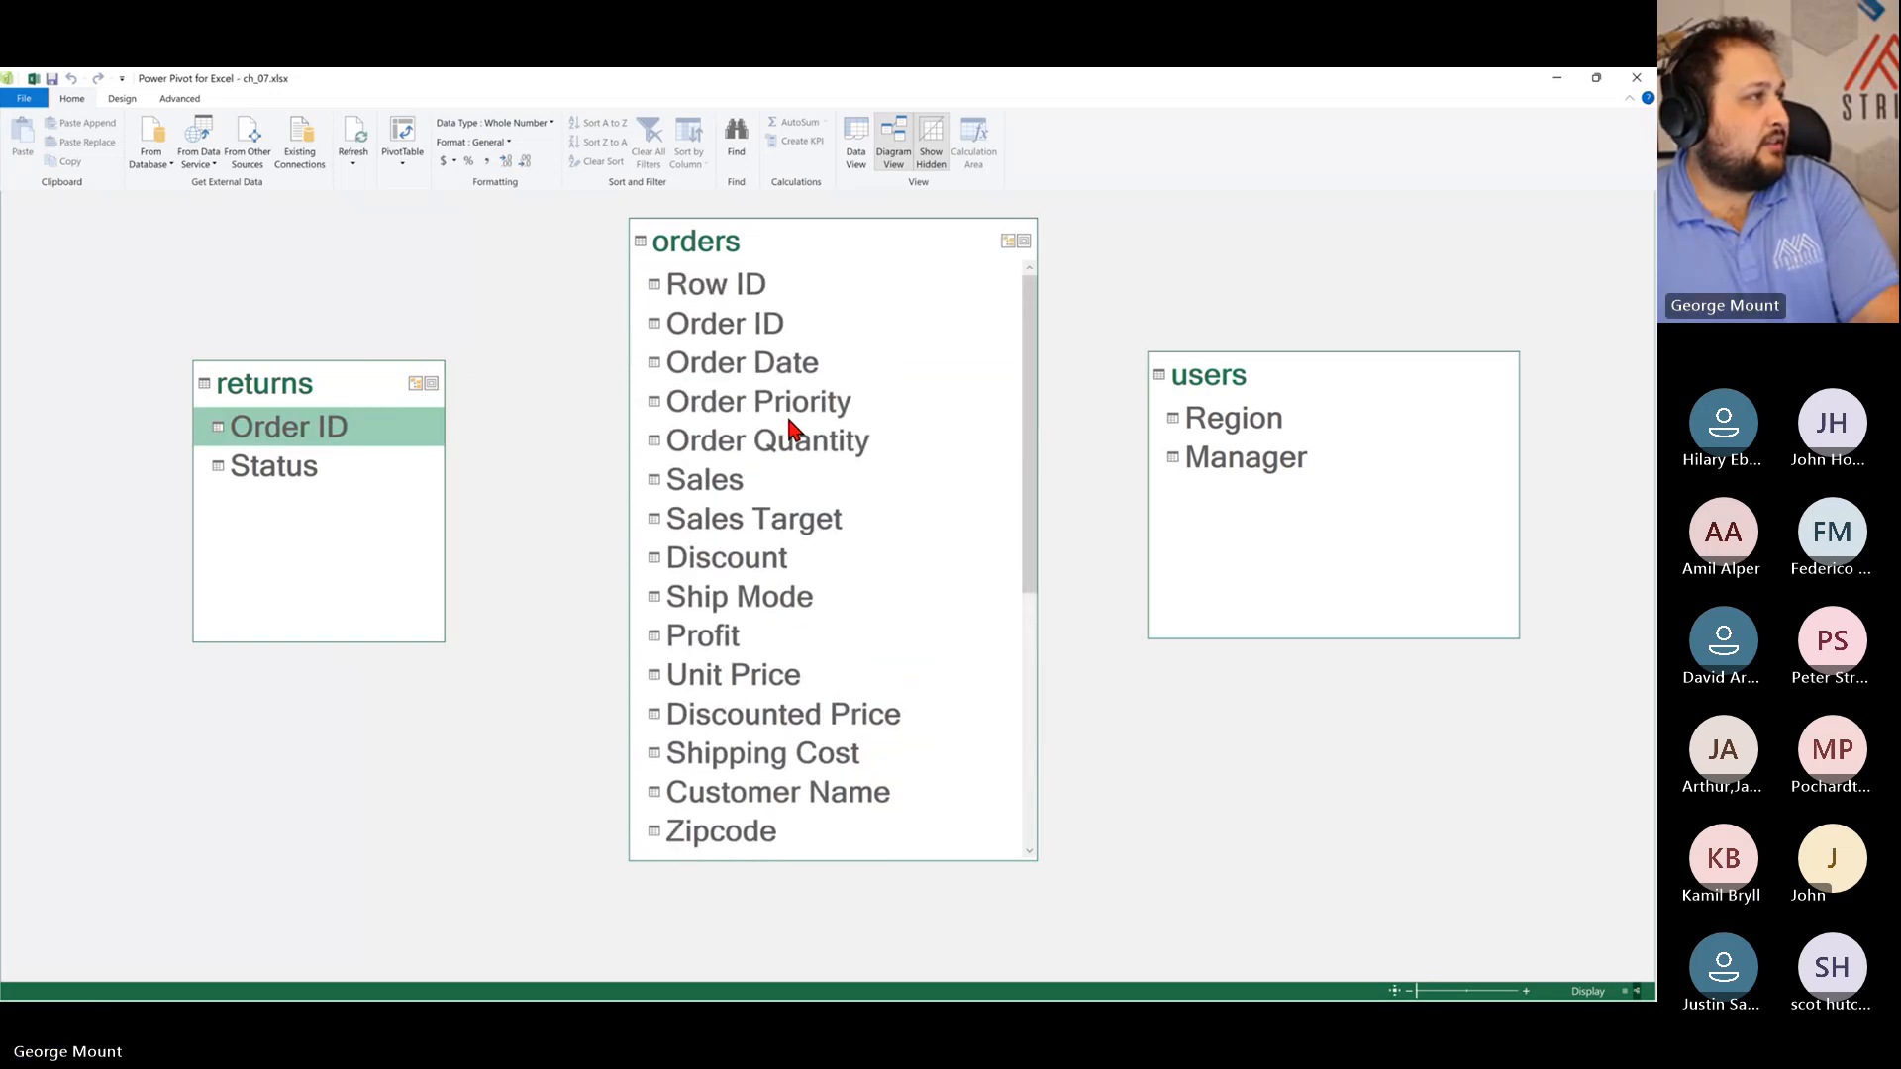
pyautogui.moveTo(713, 322); pyautogui.dragTo(331, 428)
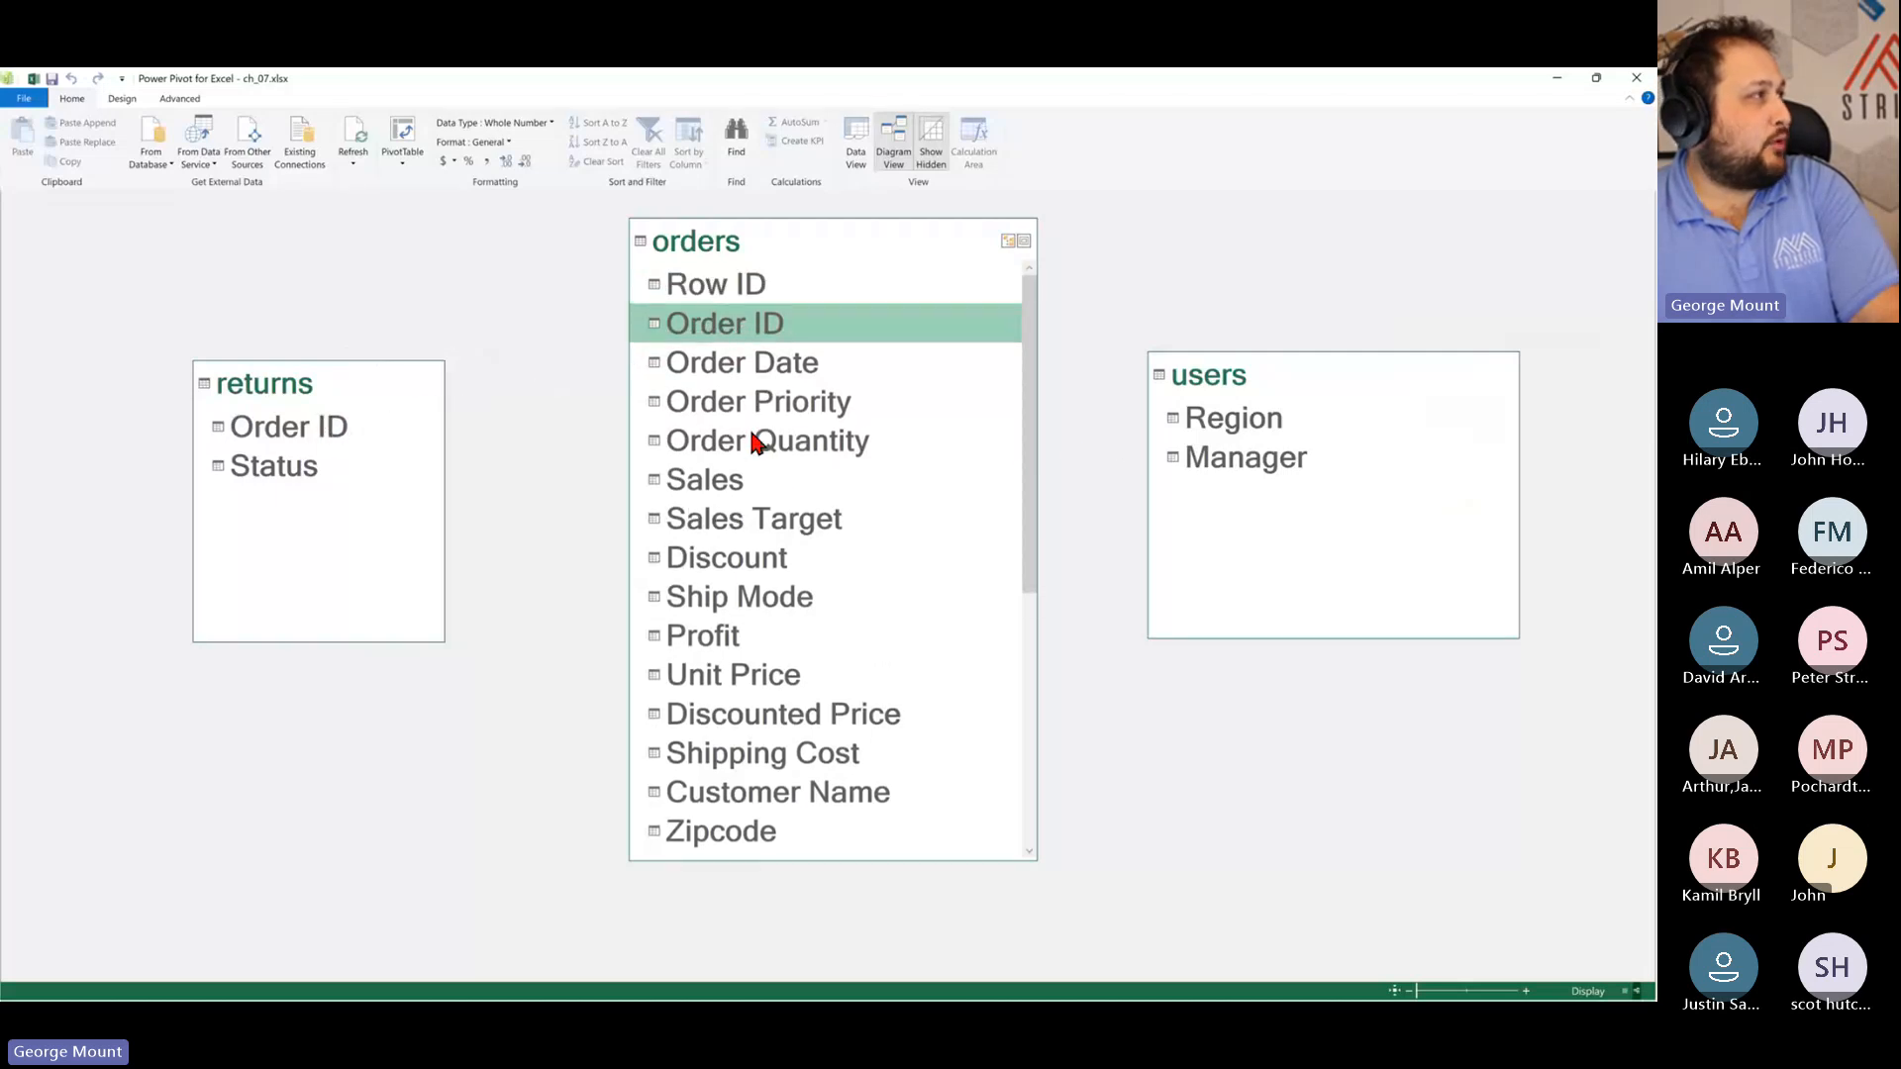
pyautogui.click(133, 98)
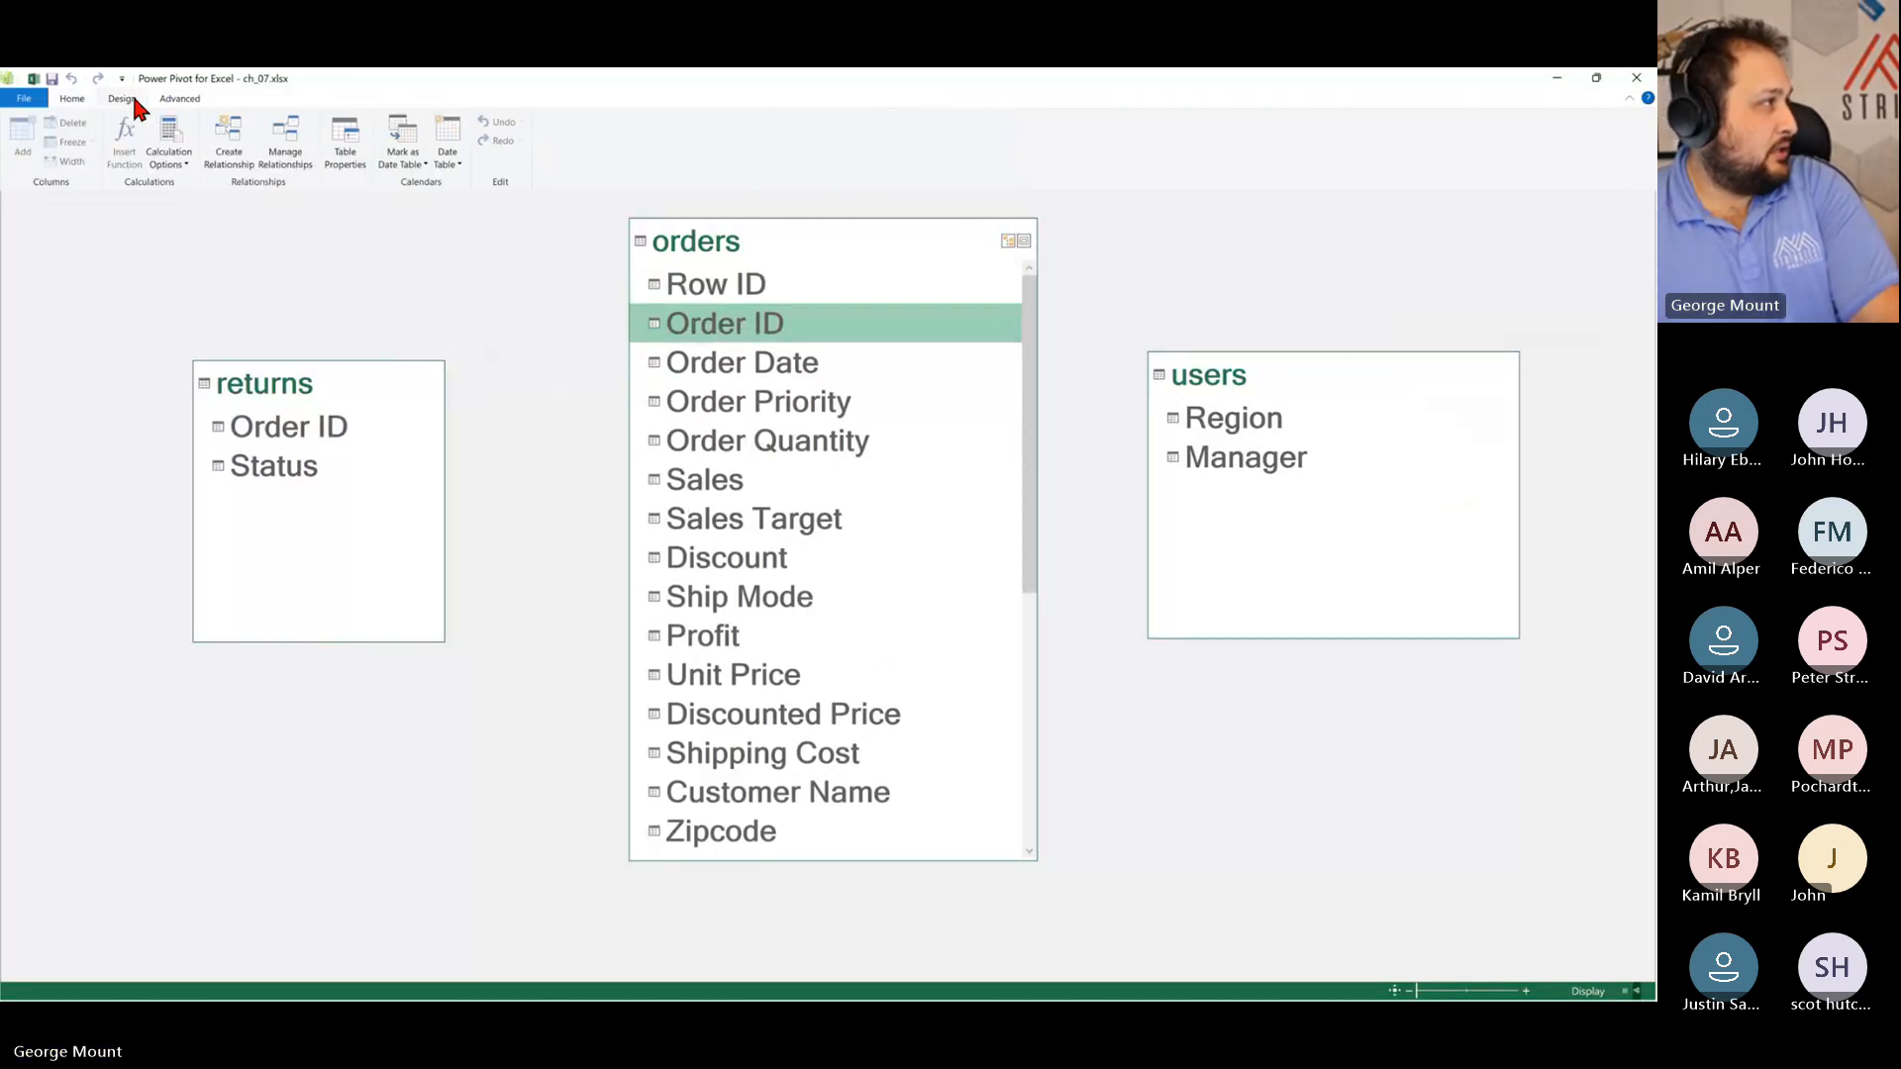
pyautogui.click(226, 156)
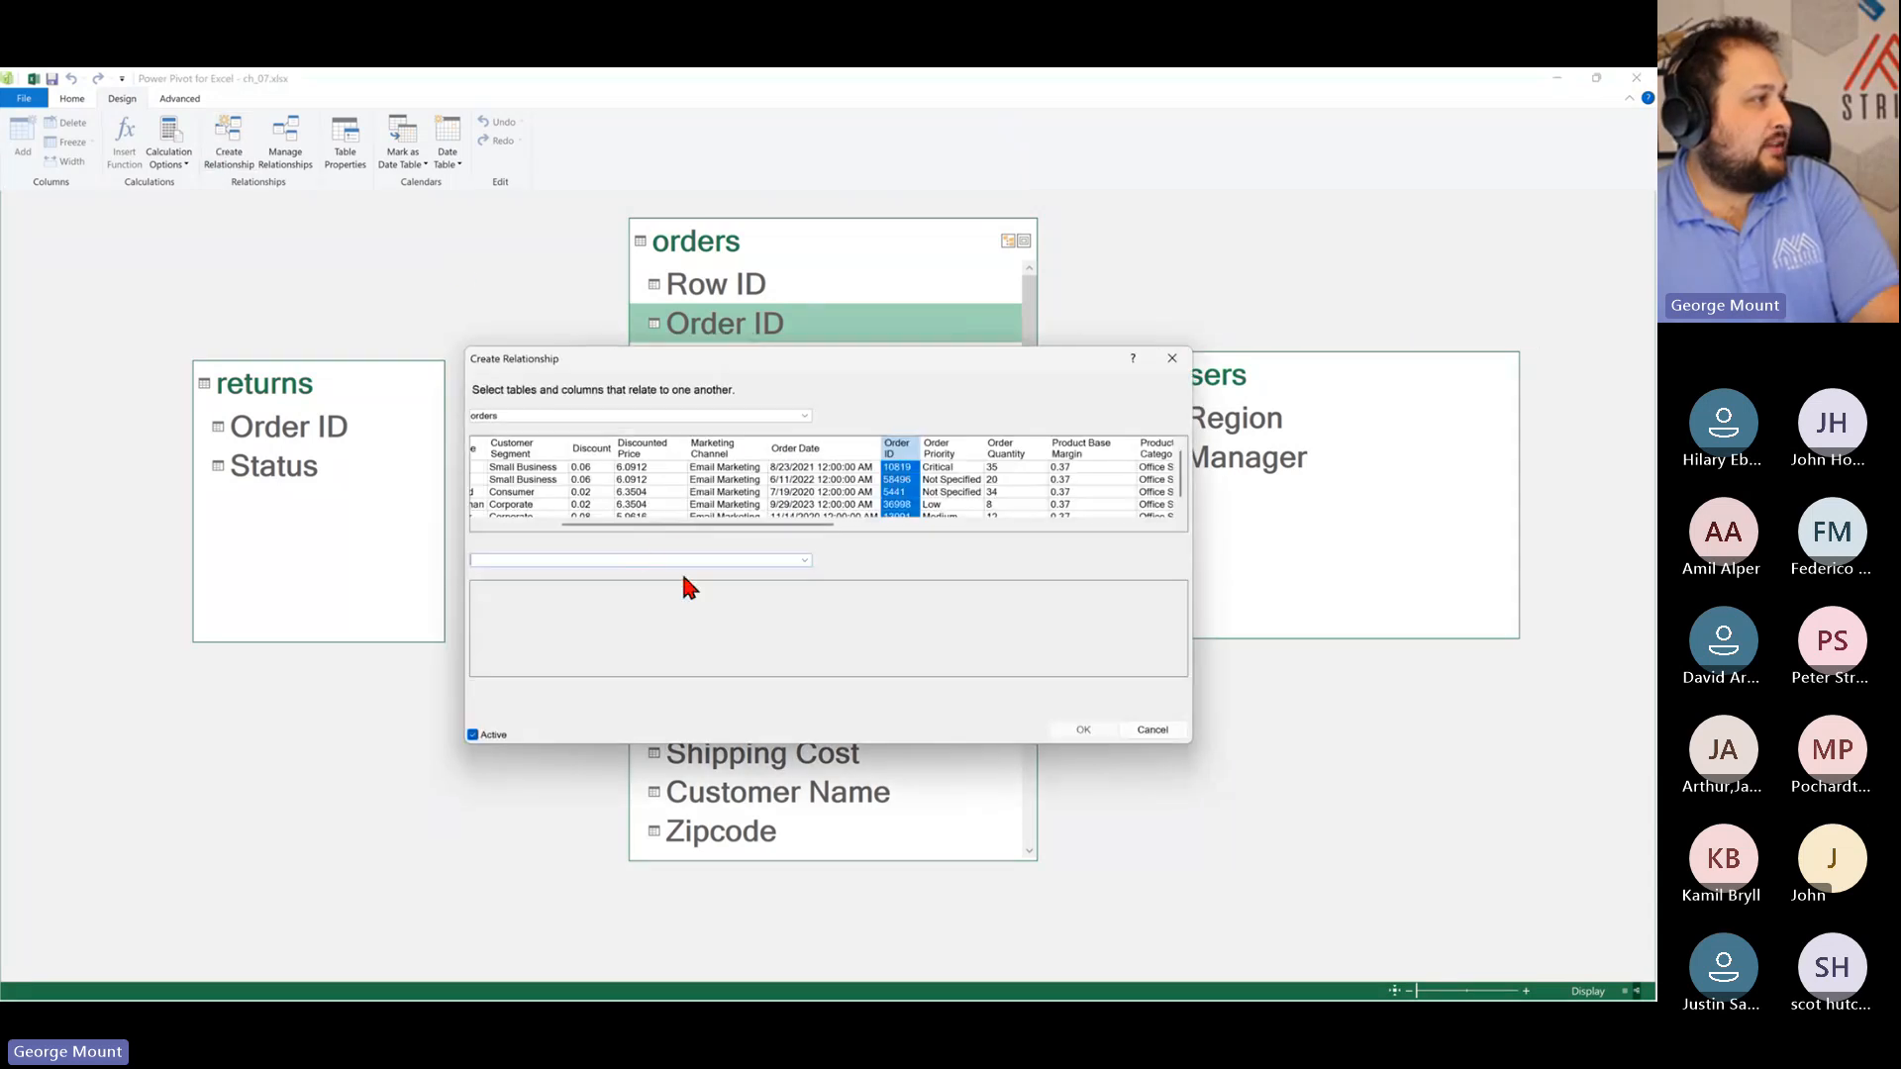
pyautogui.click(803, 561)
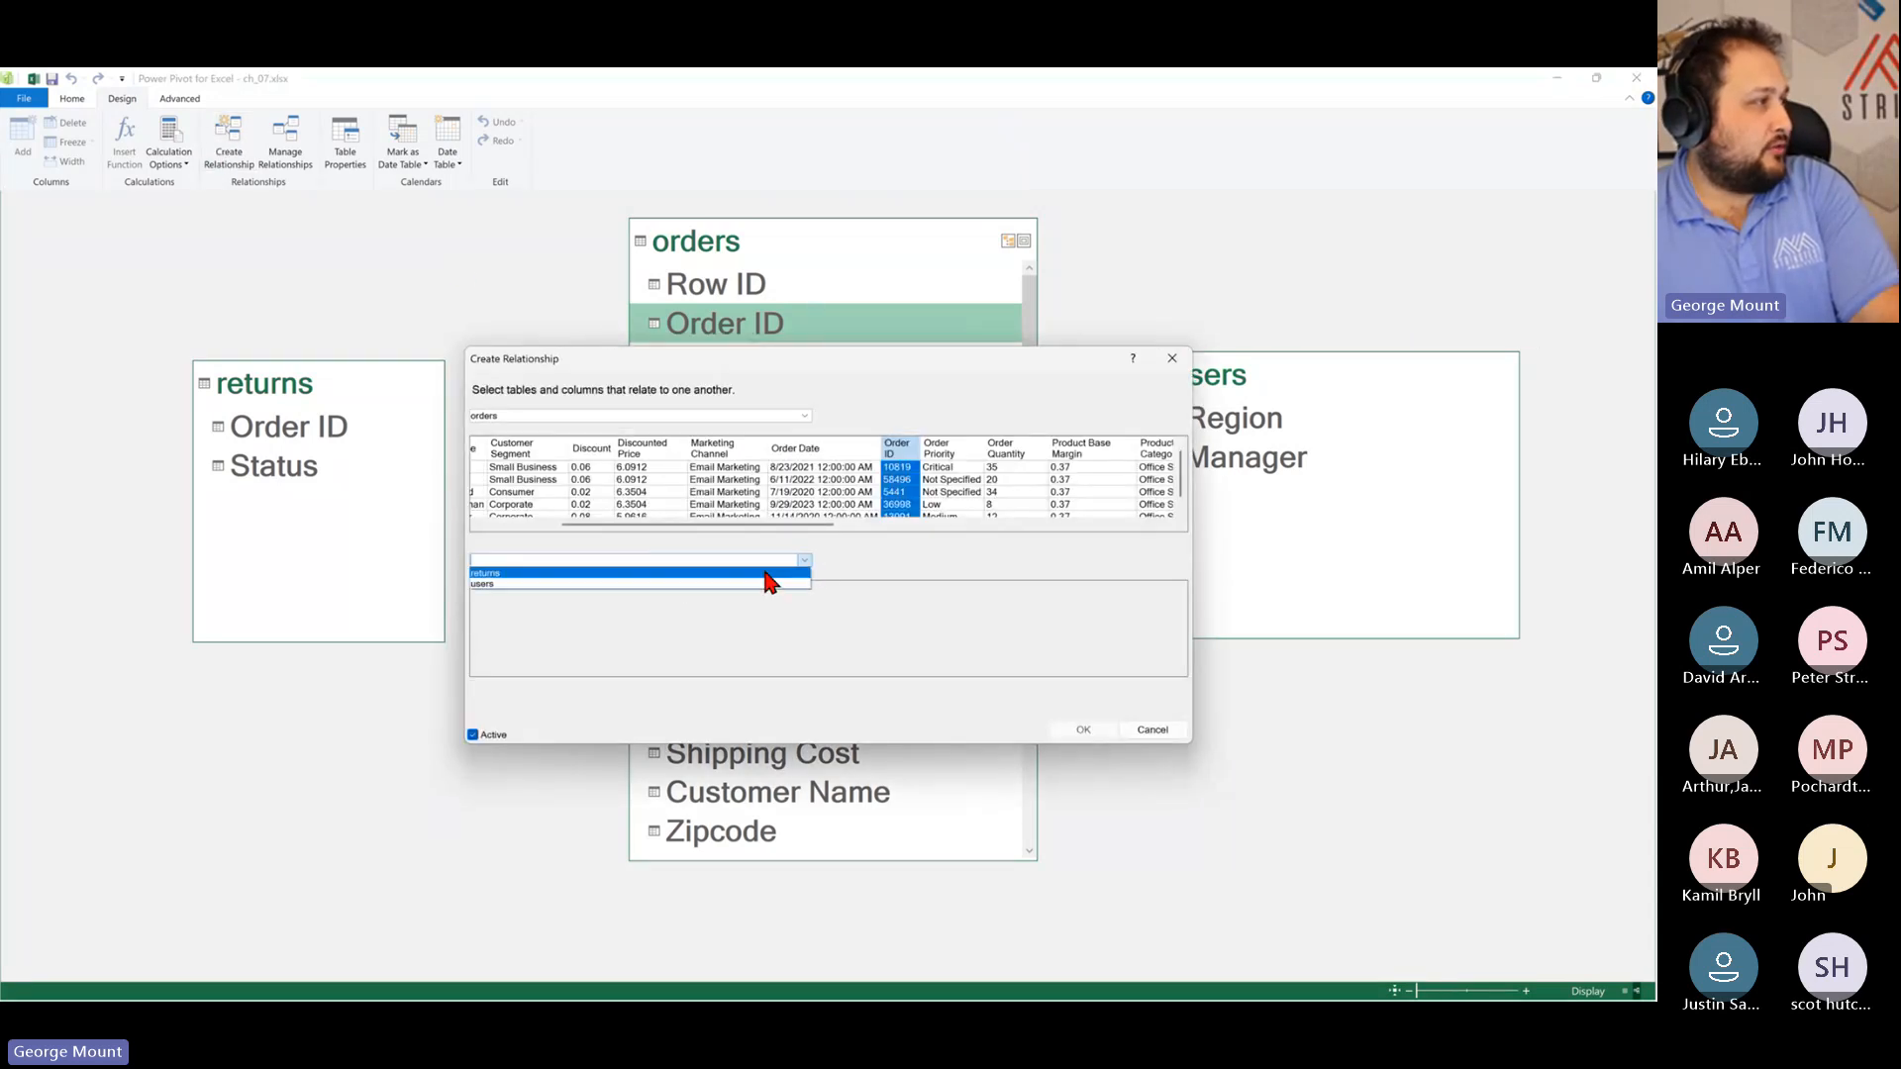
pyautogui.click(765, 573)
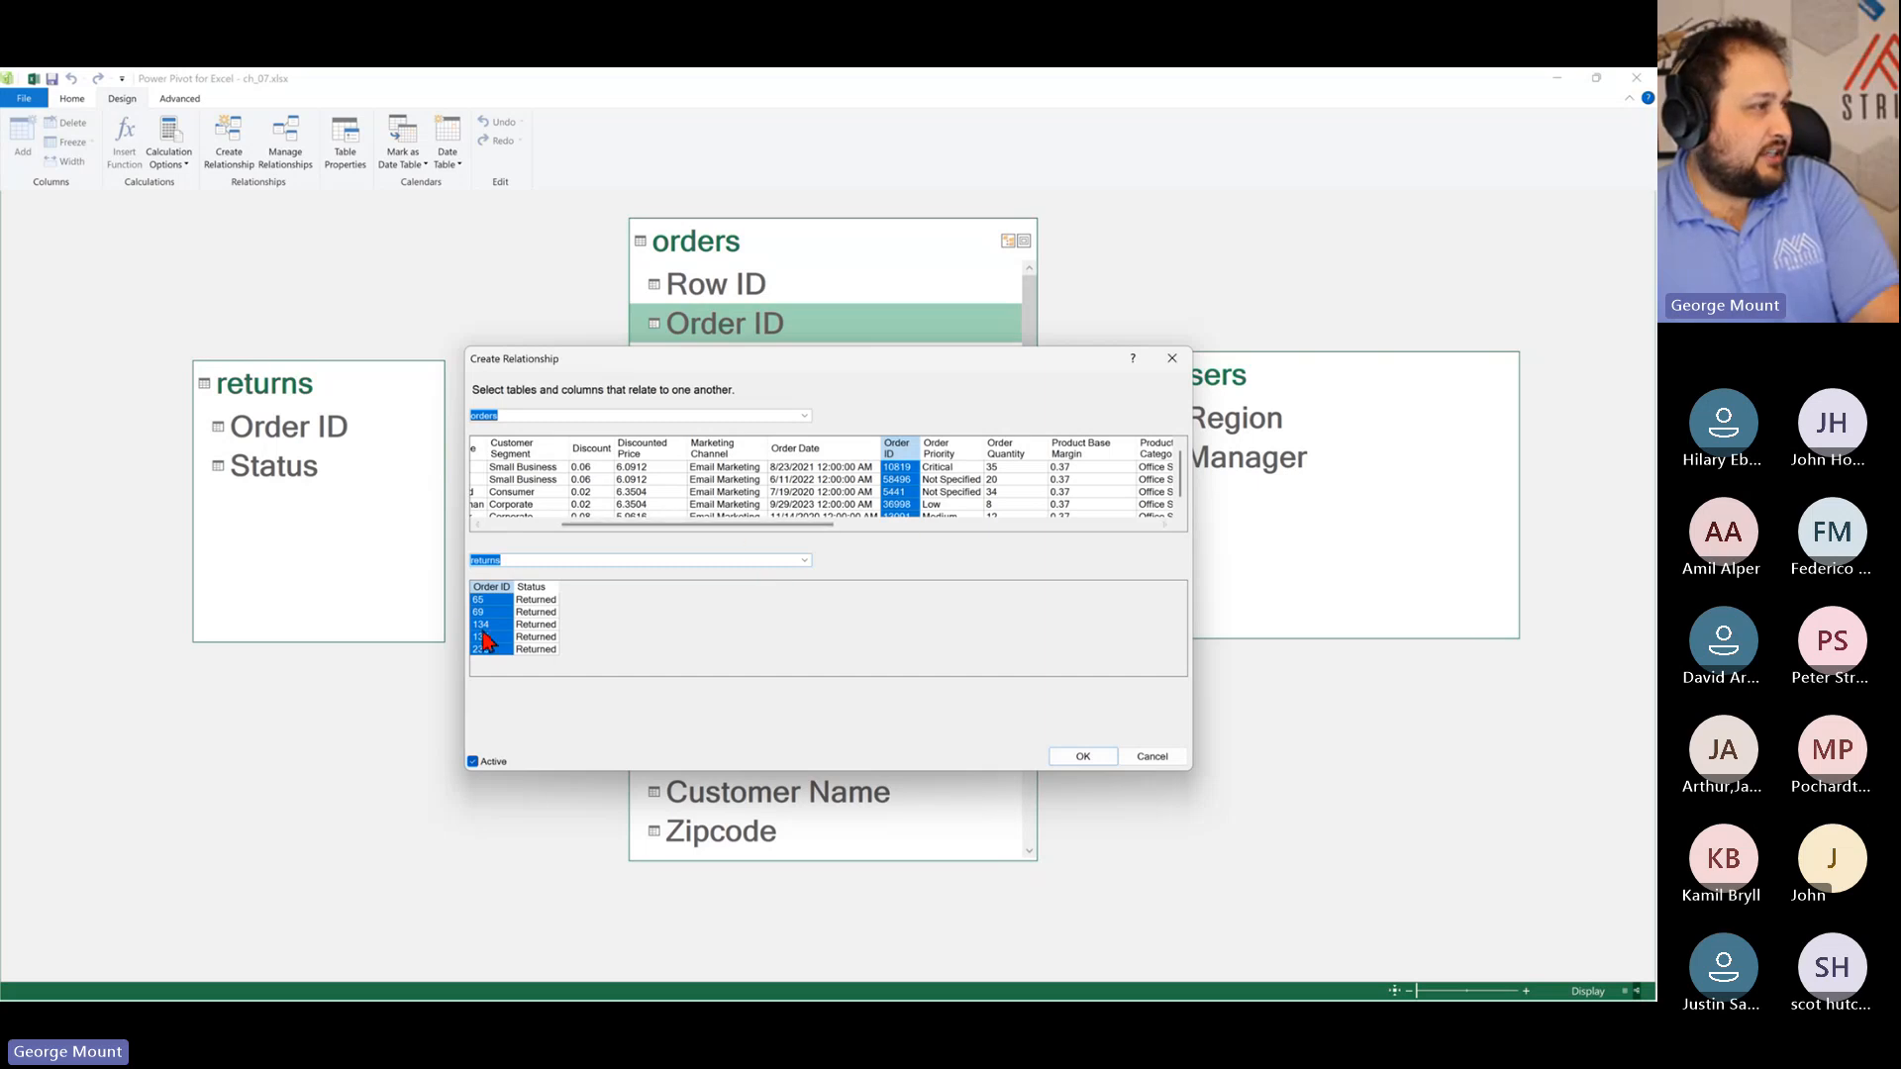
pyautogui.click(1077, 755)
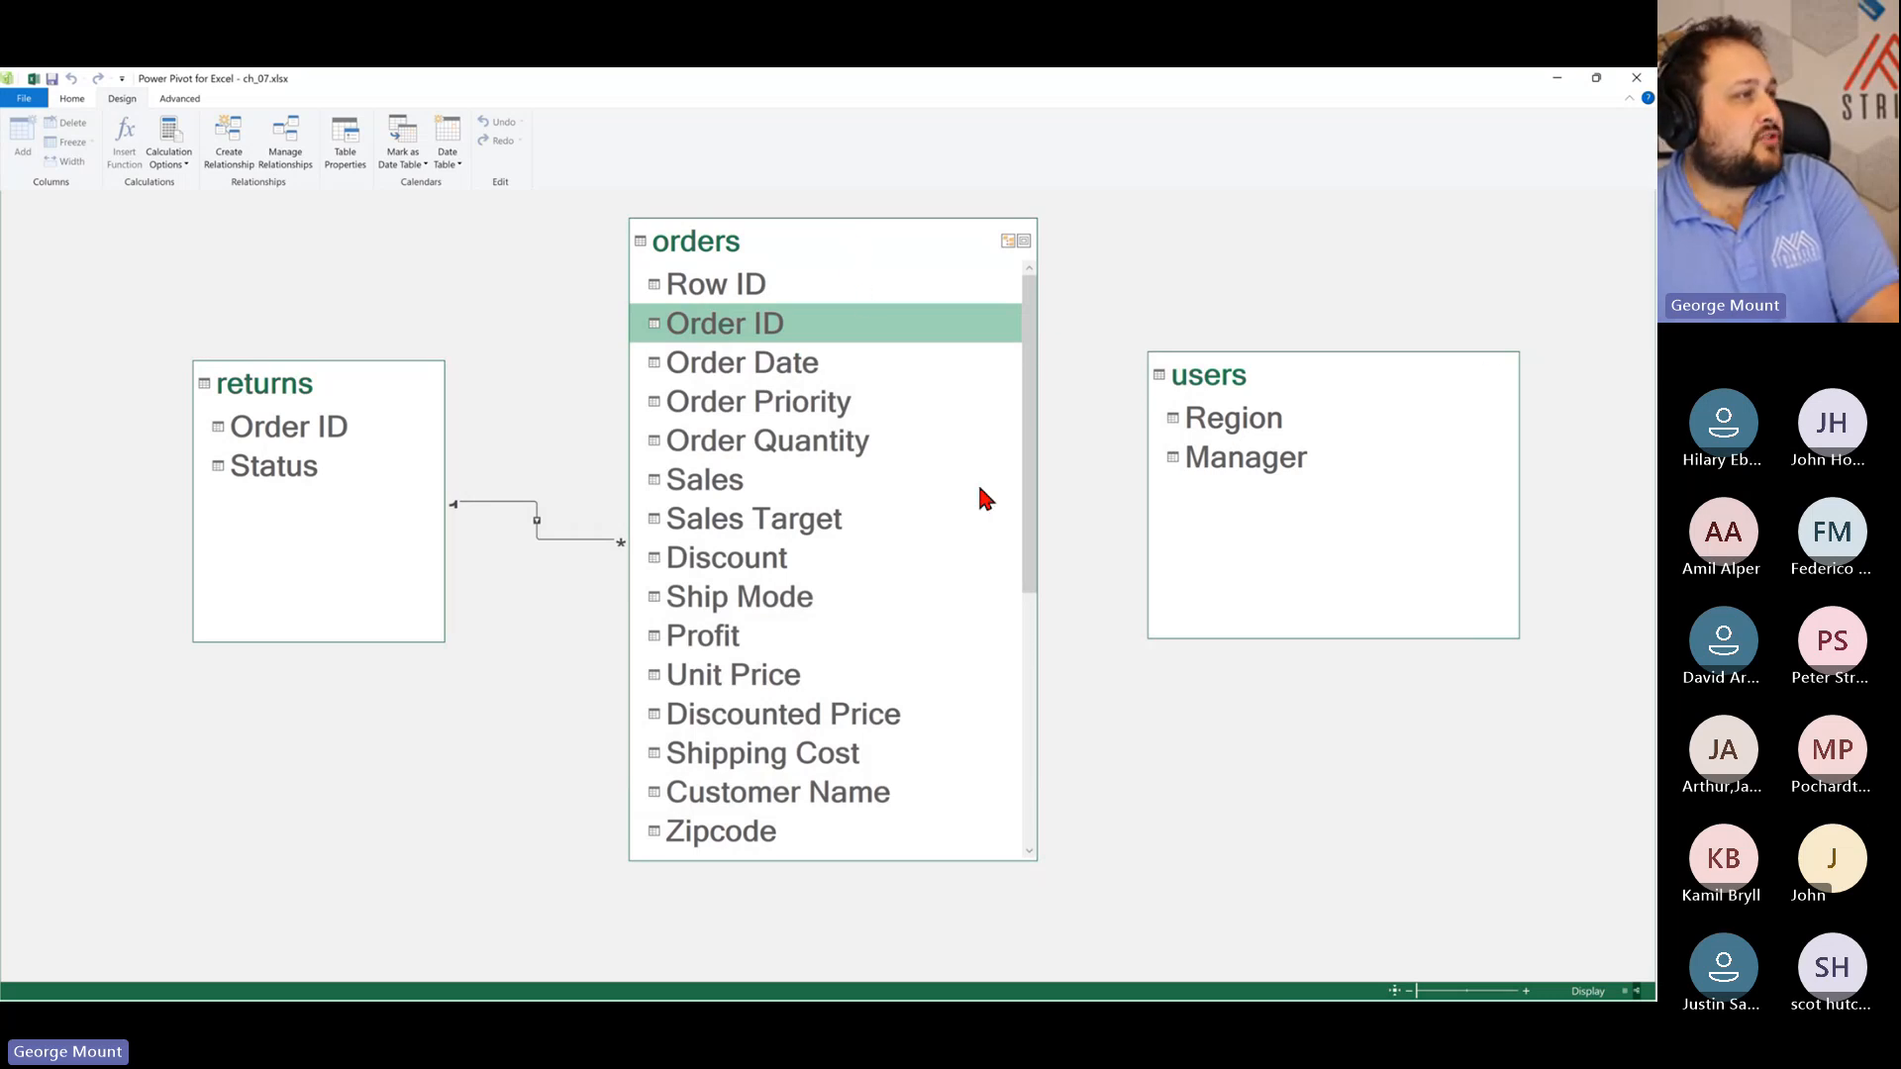
# Step: Create an active relationship between the users and orders tables on their Region columns
pyautogui.scroll(-2, 927, 515)
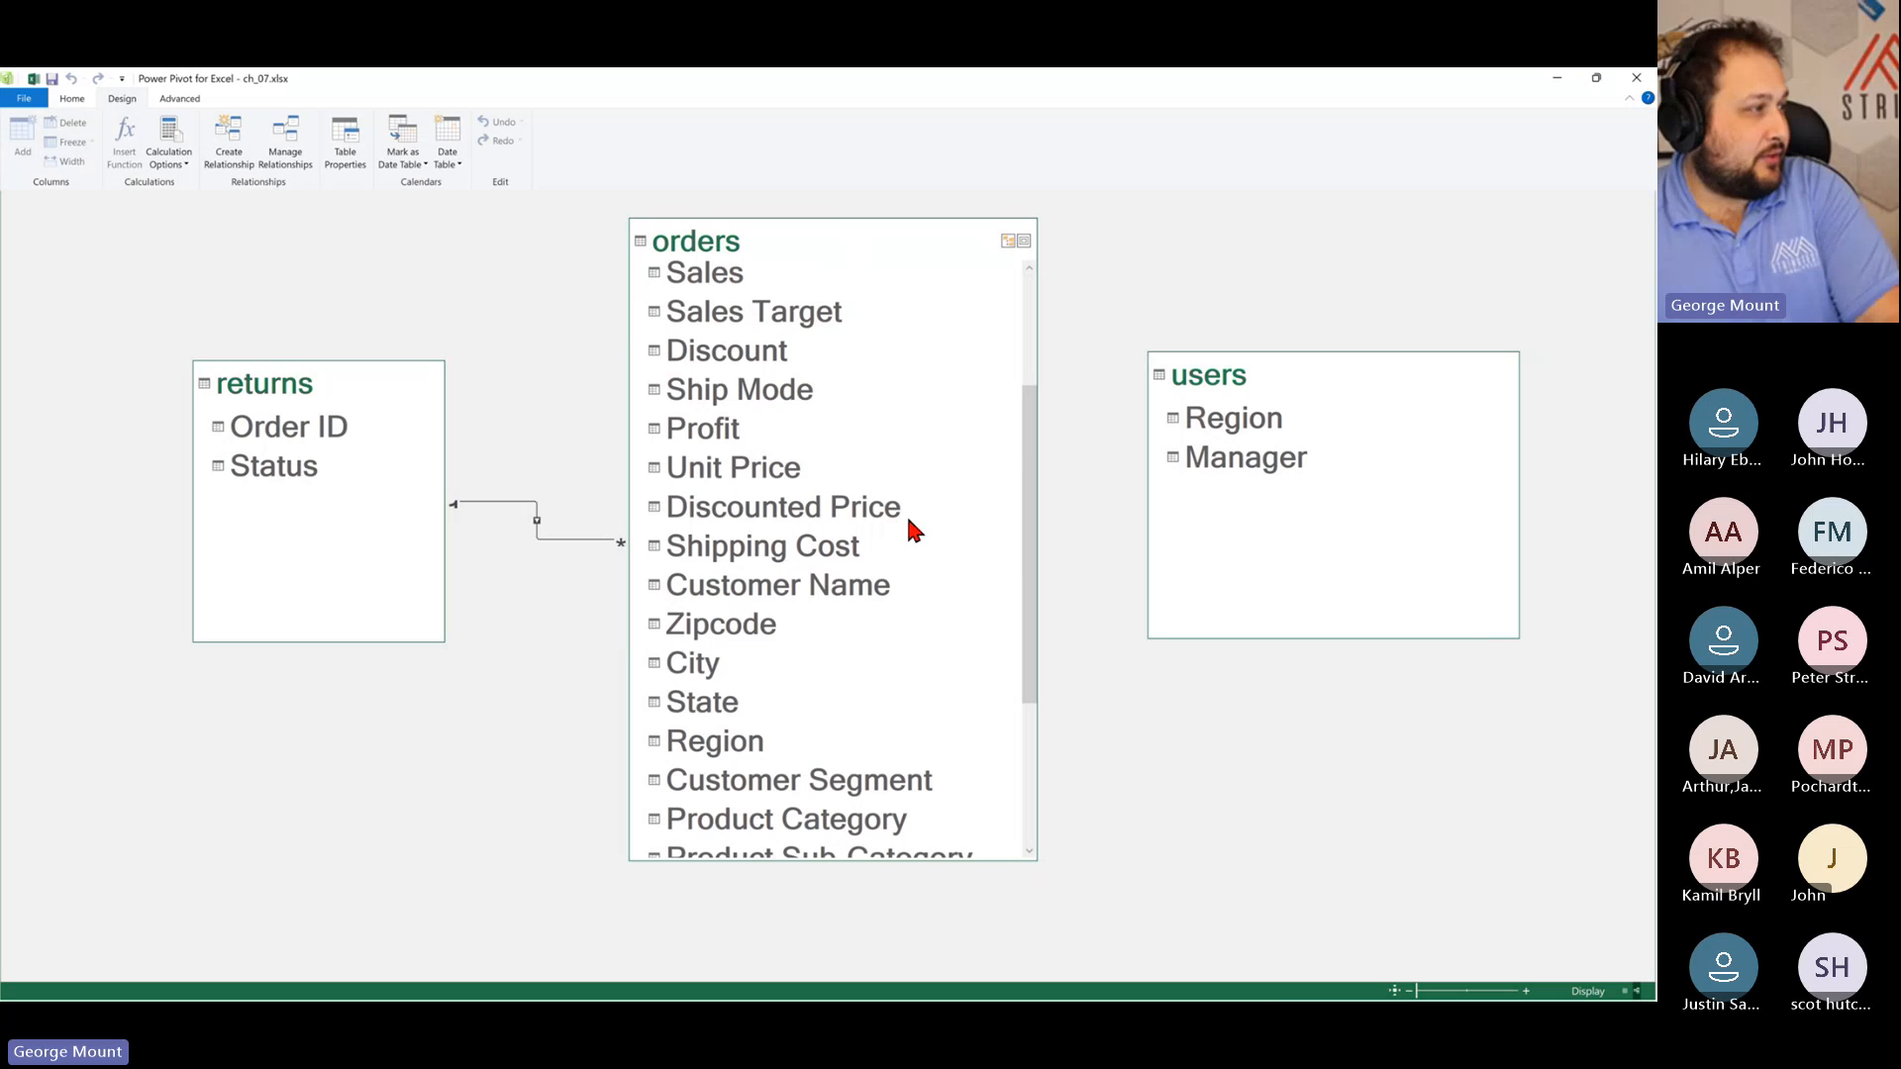
pyautogui.scroll(-2, 908, 531)
pyautogui.moveTo(826, 533); pyautogui.dragTo(732, 506)
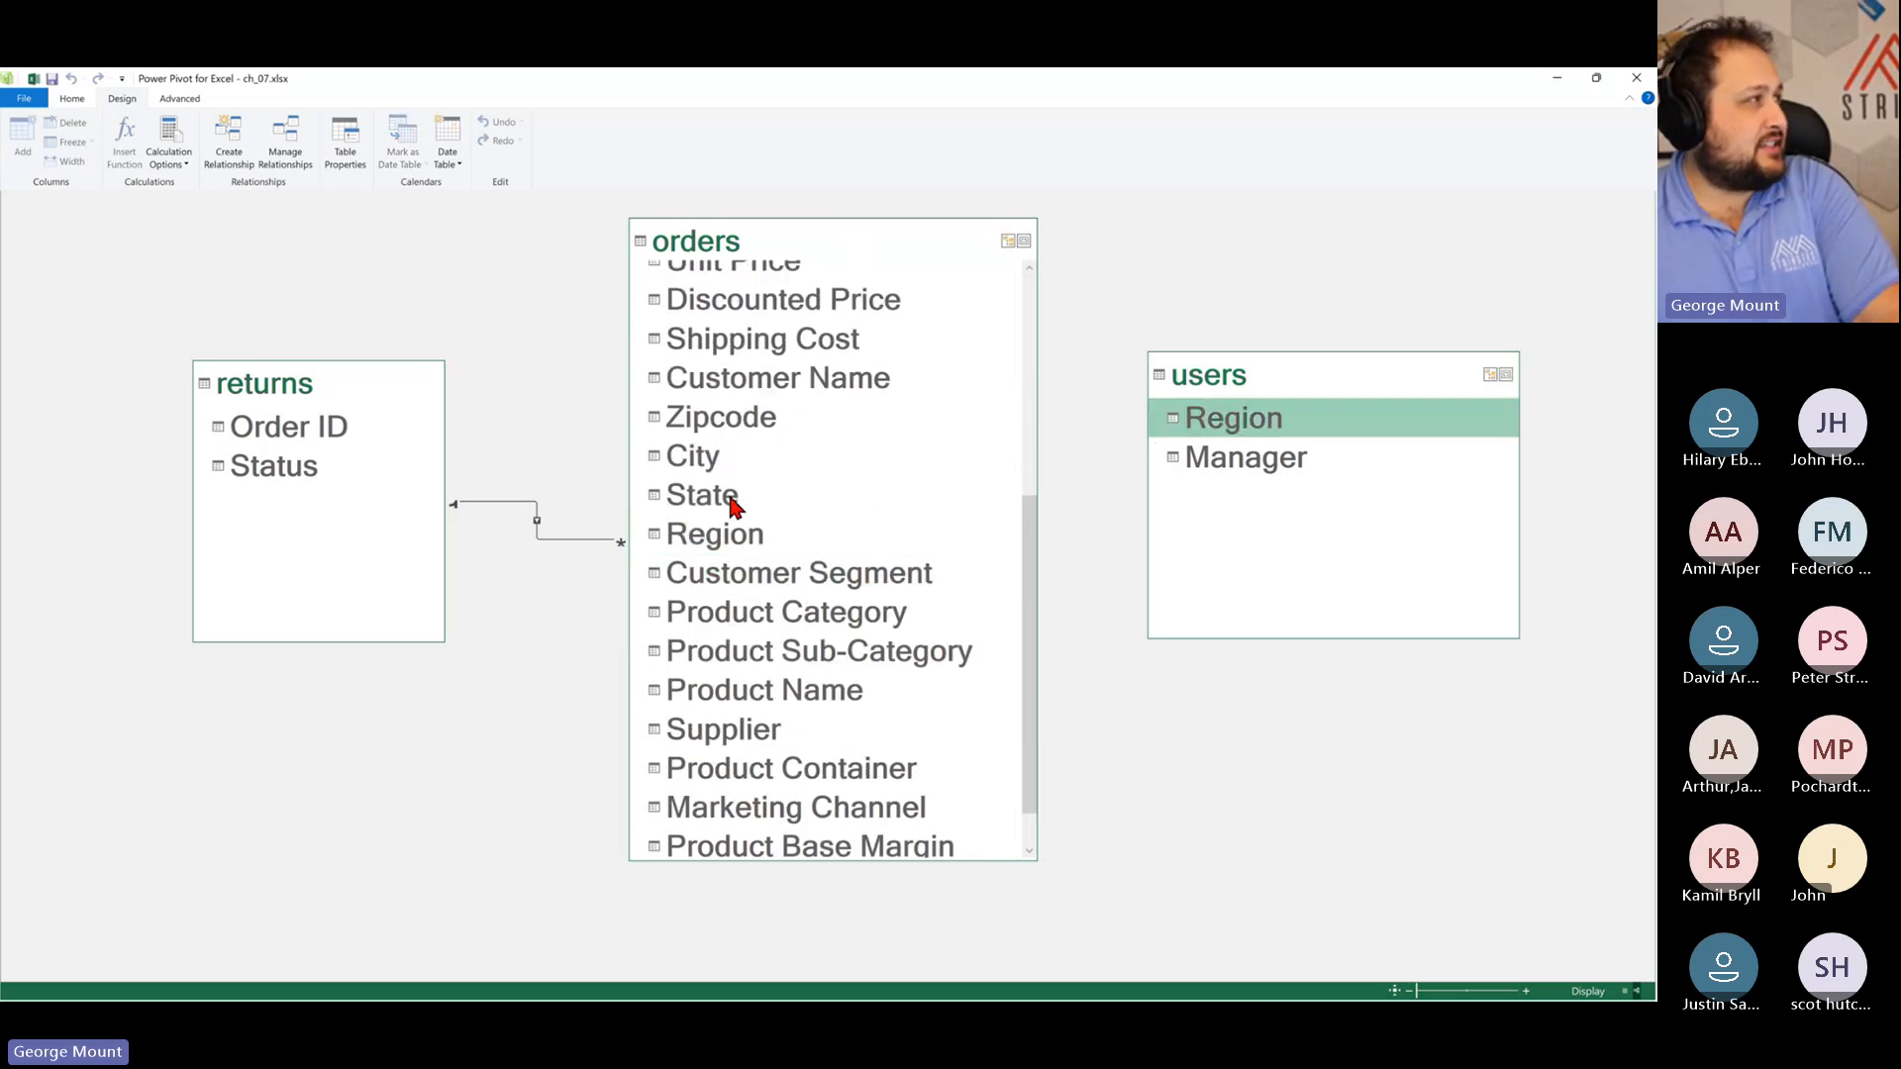
pyautogui.click(225, 149)
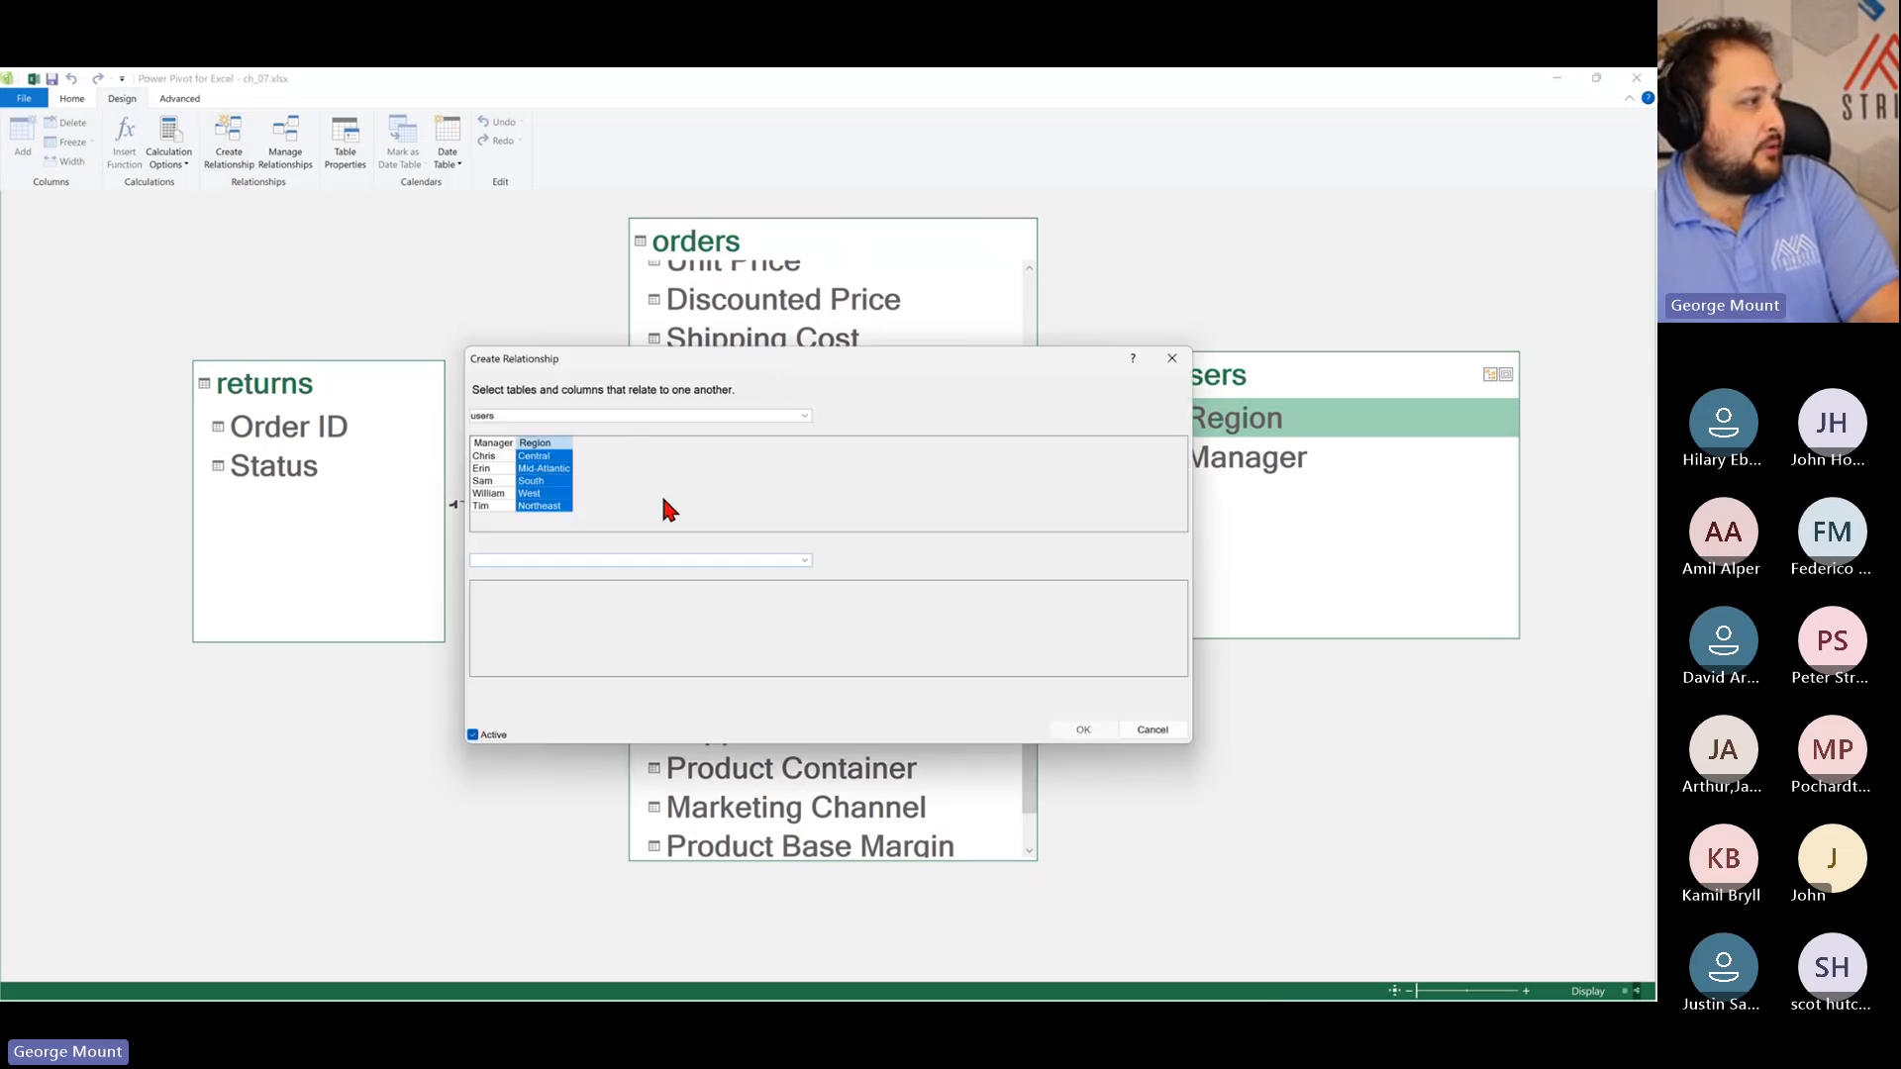
pyautogui.click(798, 562)
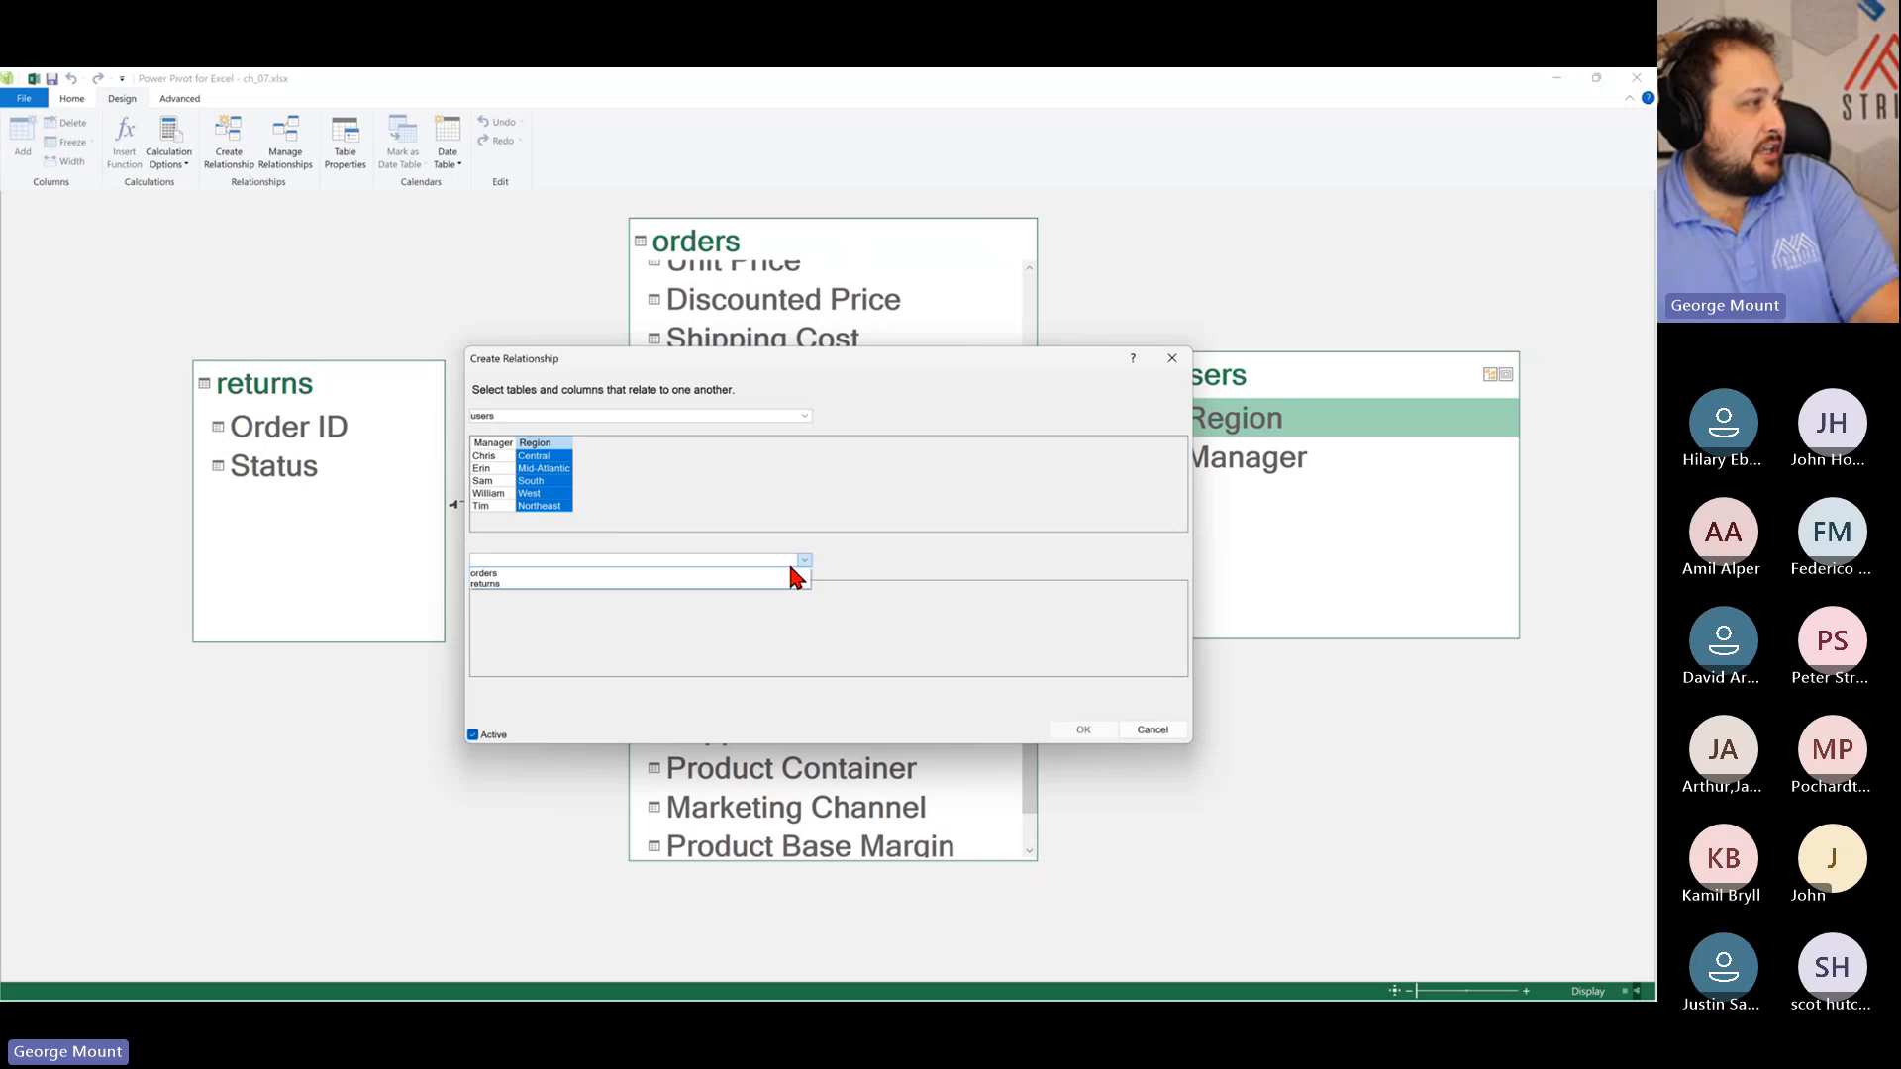
pyautogui.click(766, 571)
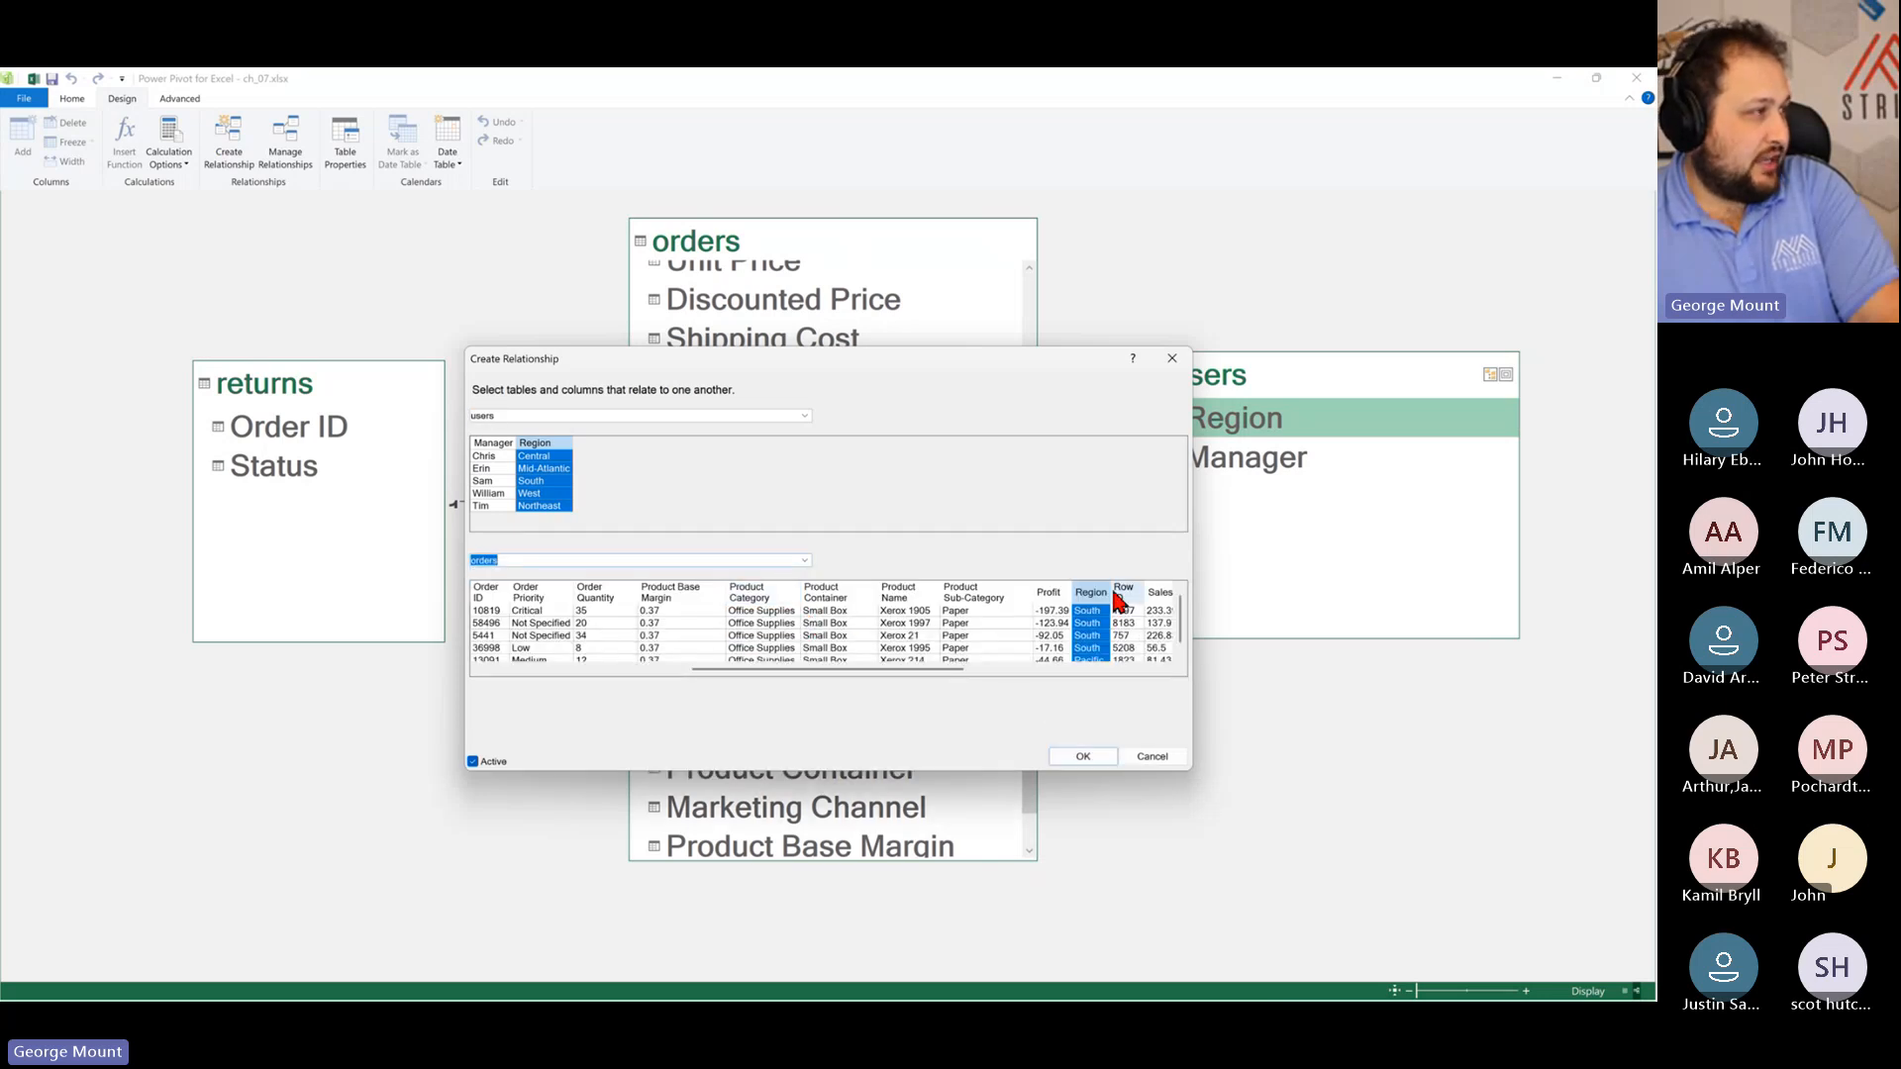
pyautogui.click(1083, 748)
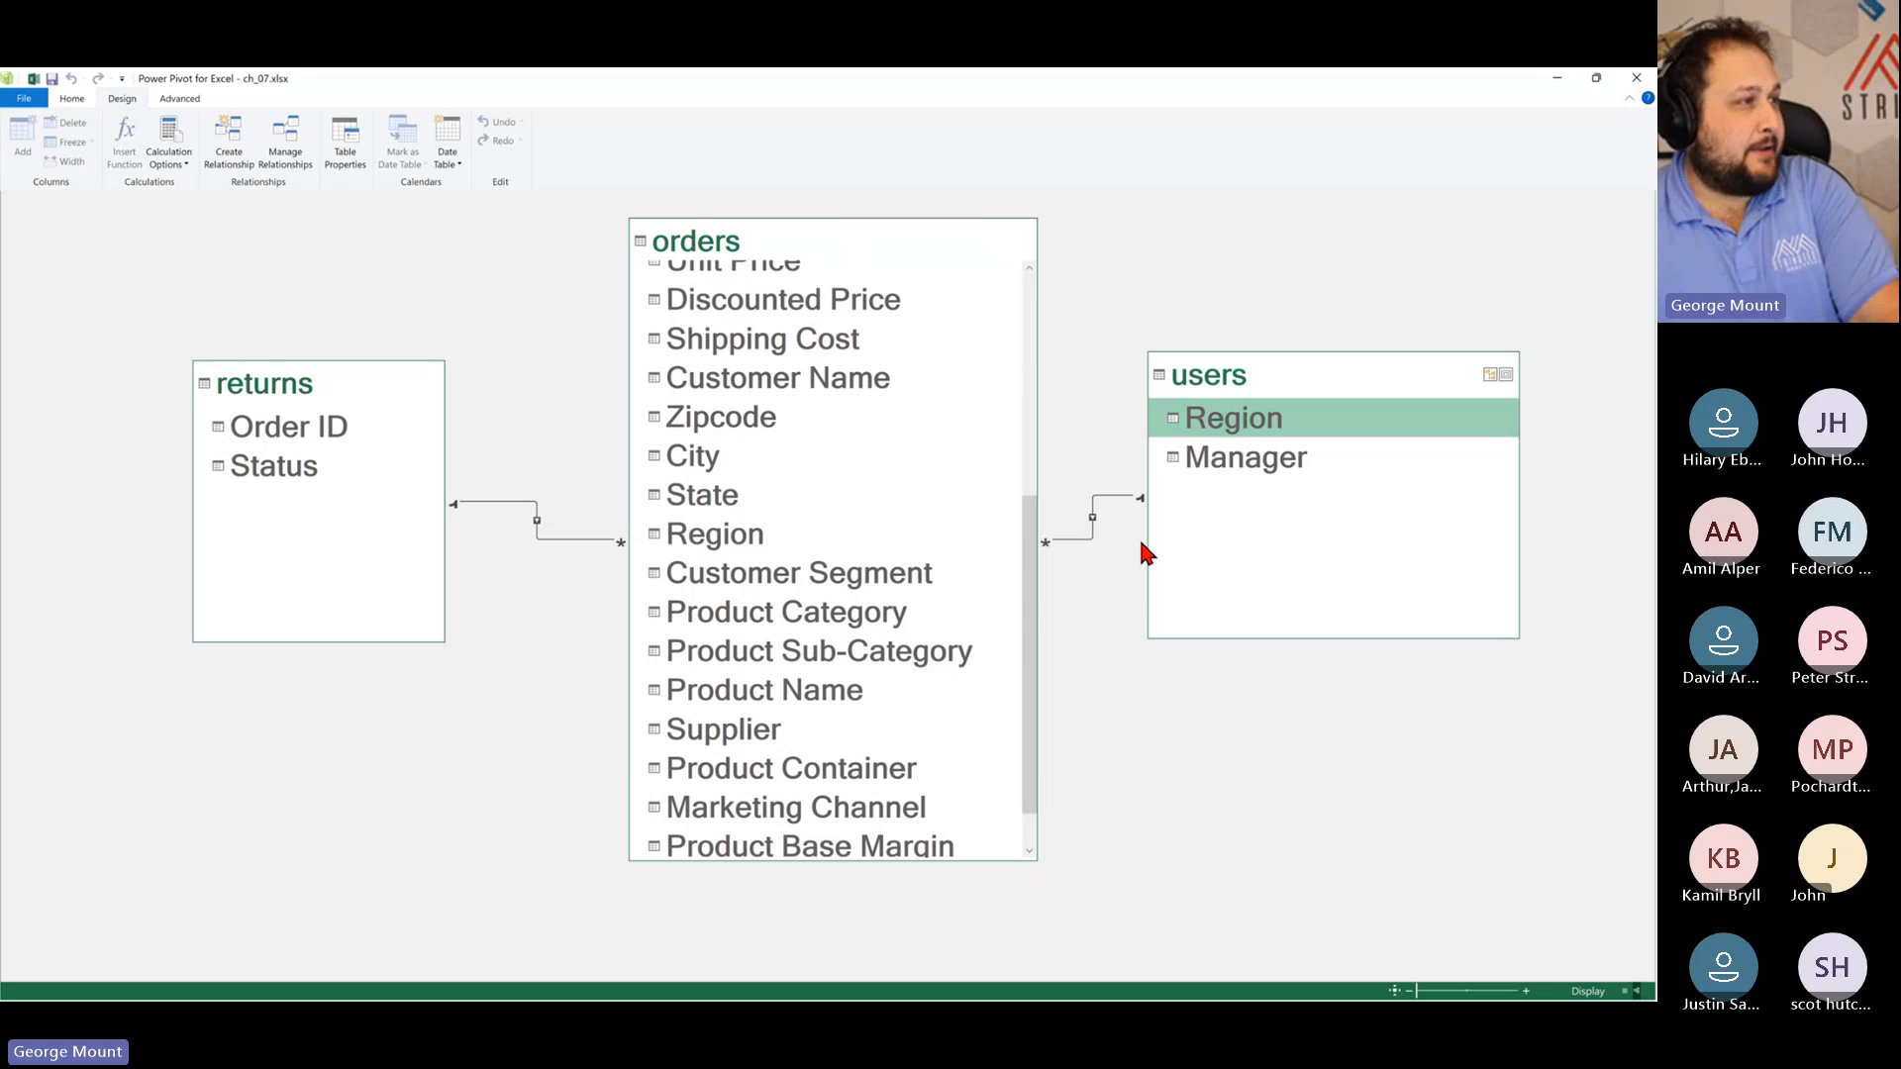
# Step: Reposition the returns and orders table boxes in the diagram to even out the spacing between the three related tables
pyautogui.click(335, 381)
pyautogui.moveTo(335, 381); pyautogui.dragTo(267, 321)
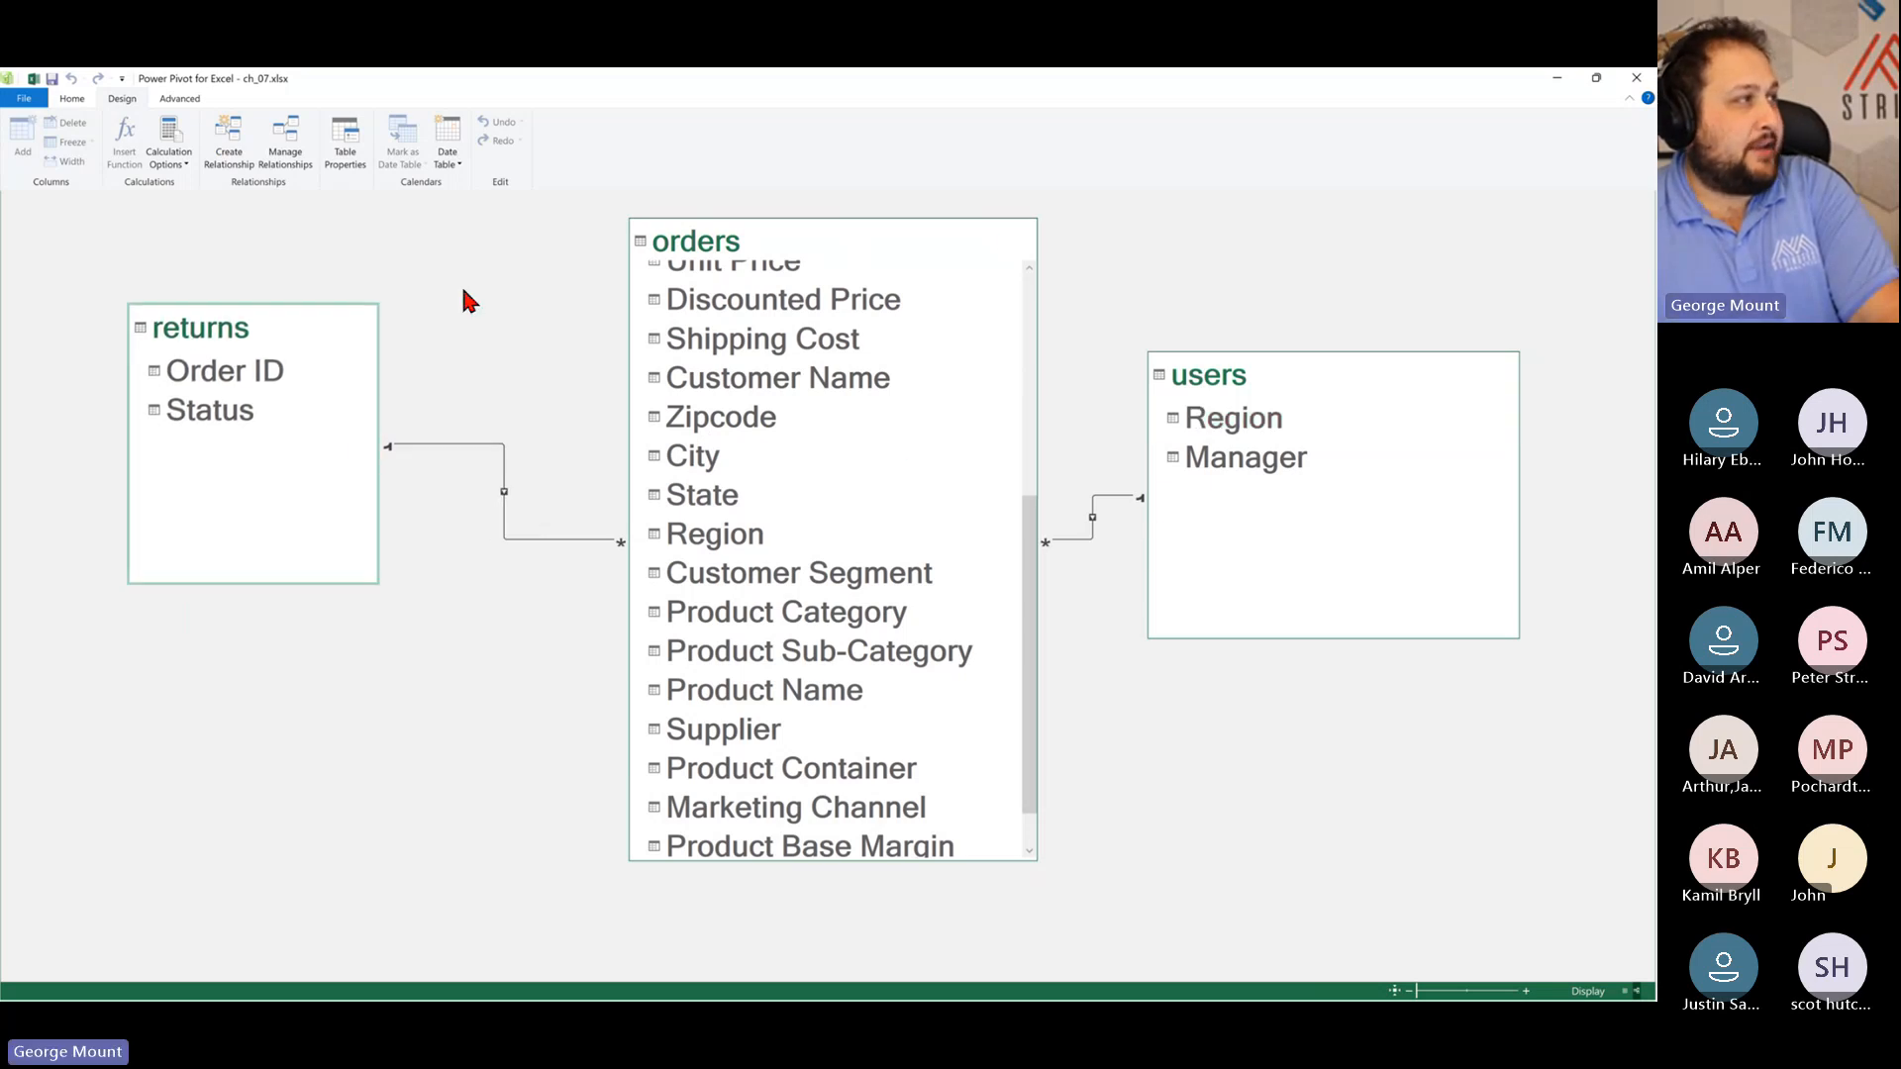
pyautogui.moveTo(774, 230)
pyautogui.mouseDown()
pyautogui.moveTo(561, 238)
pyautogui.moveTo(762, 232)
pyautogui.mouseUp()
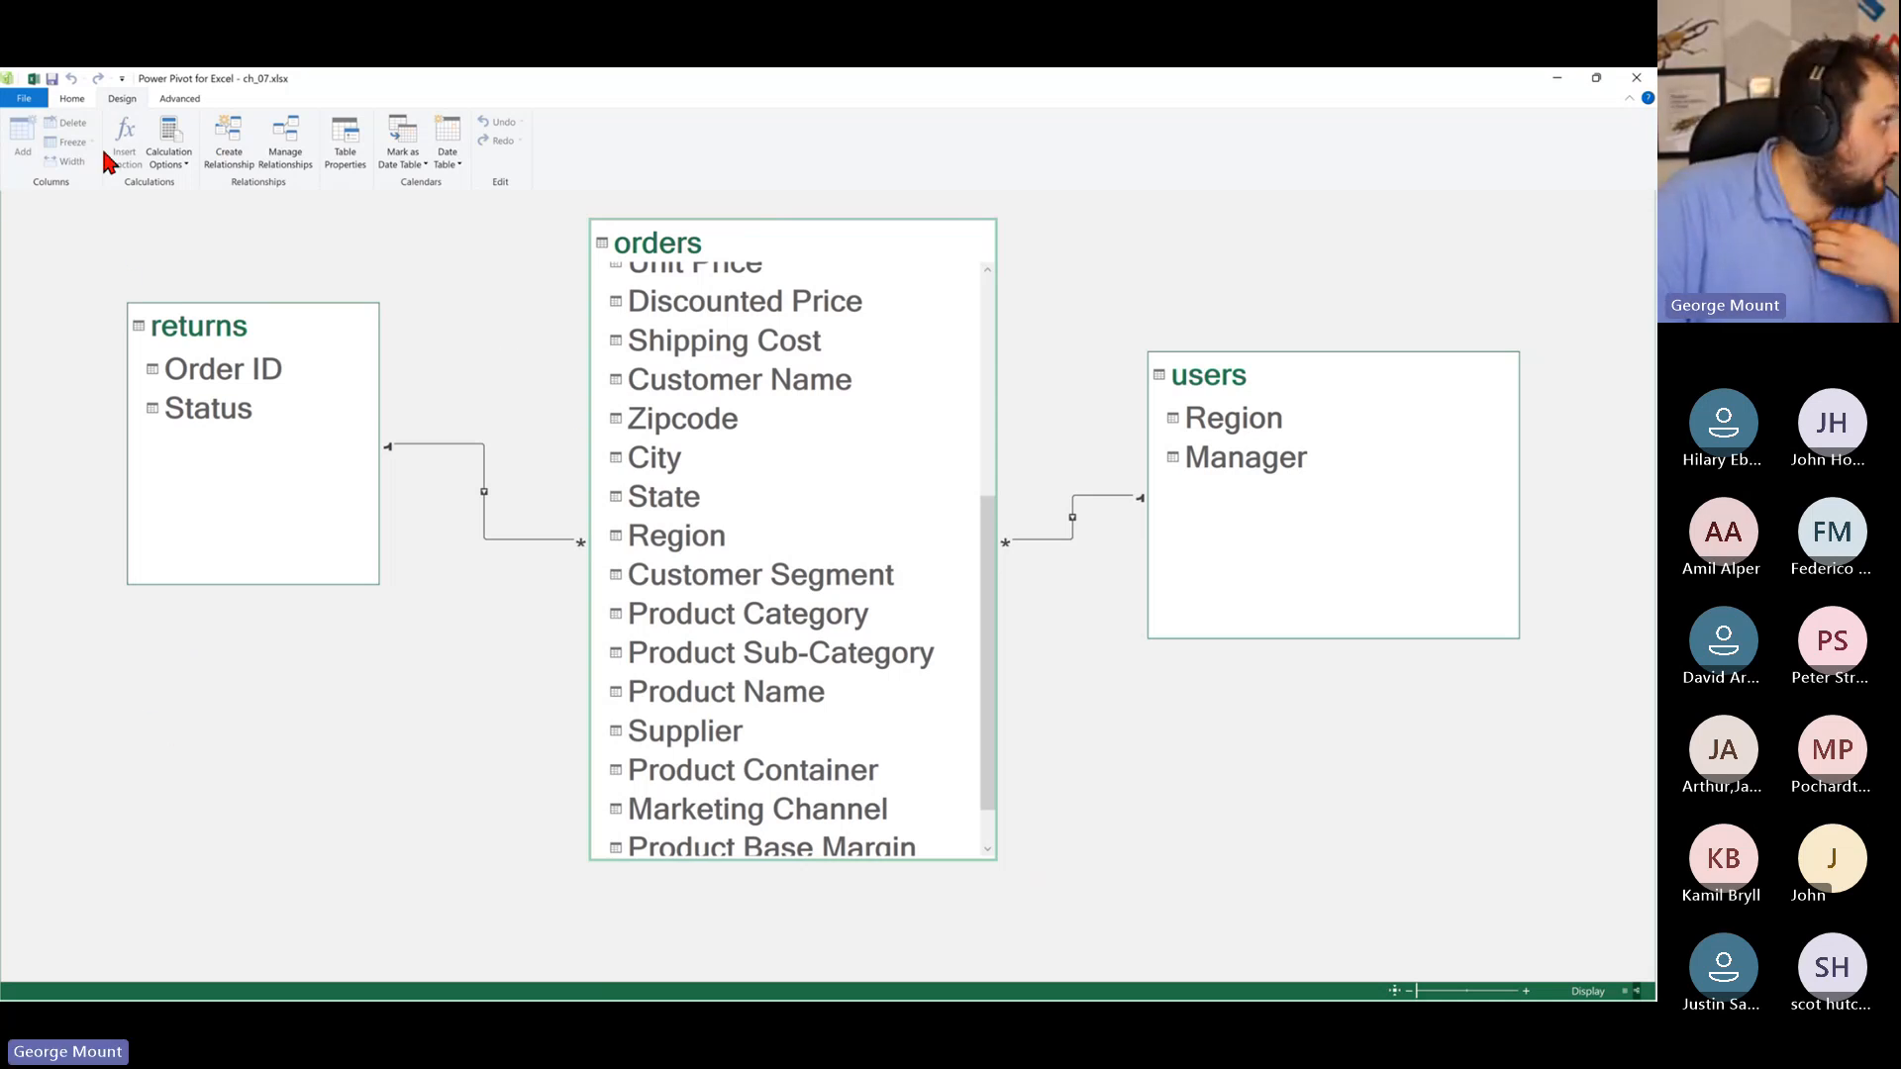
pyautogui.click(71, 99)
pyautogui.click(123, 99)
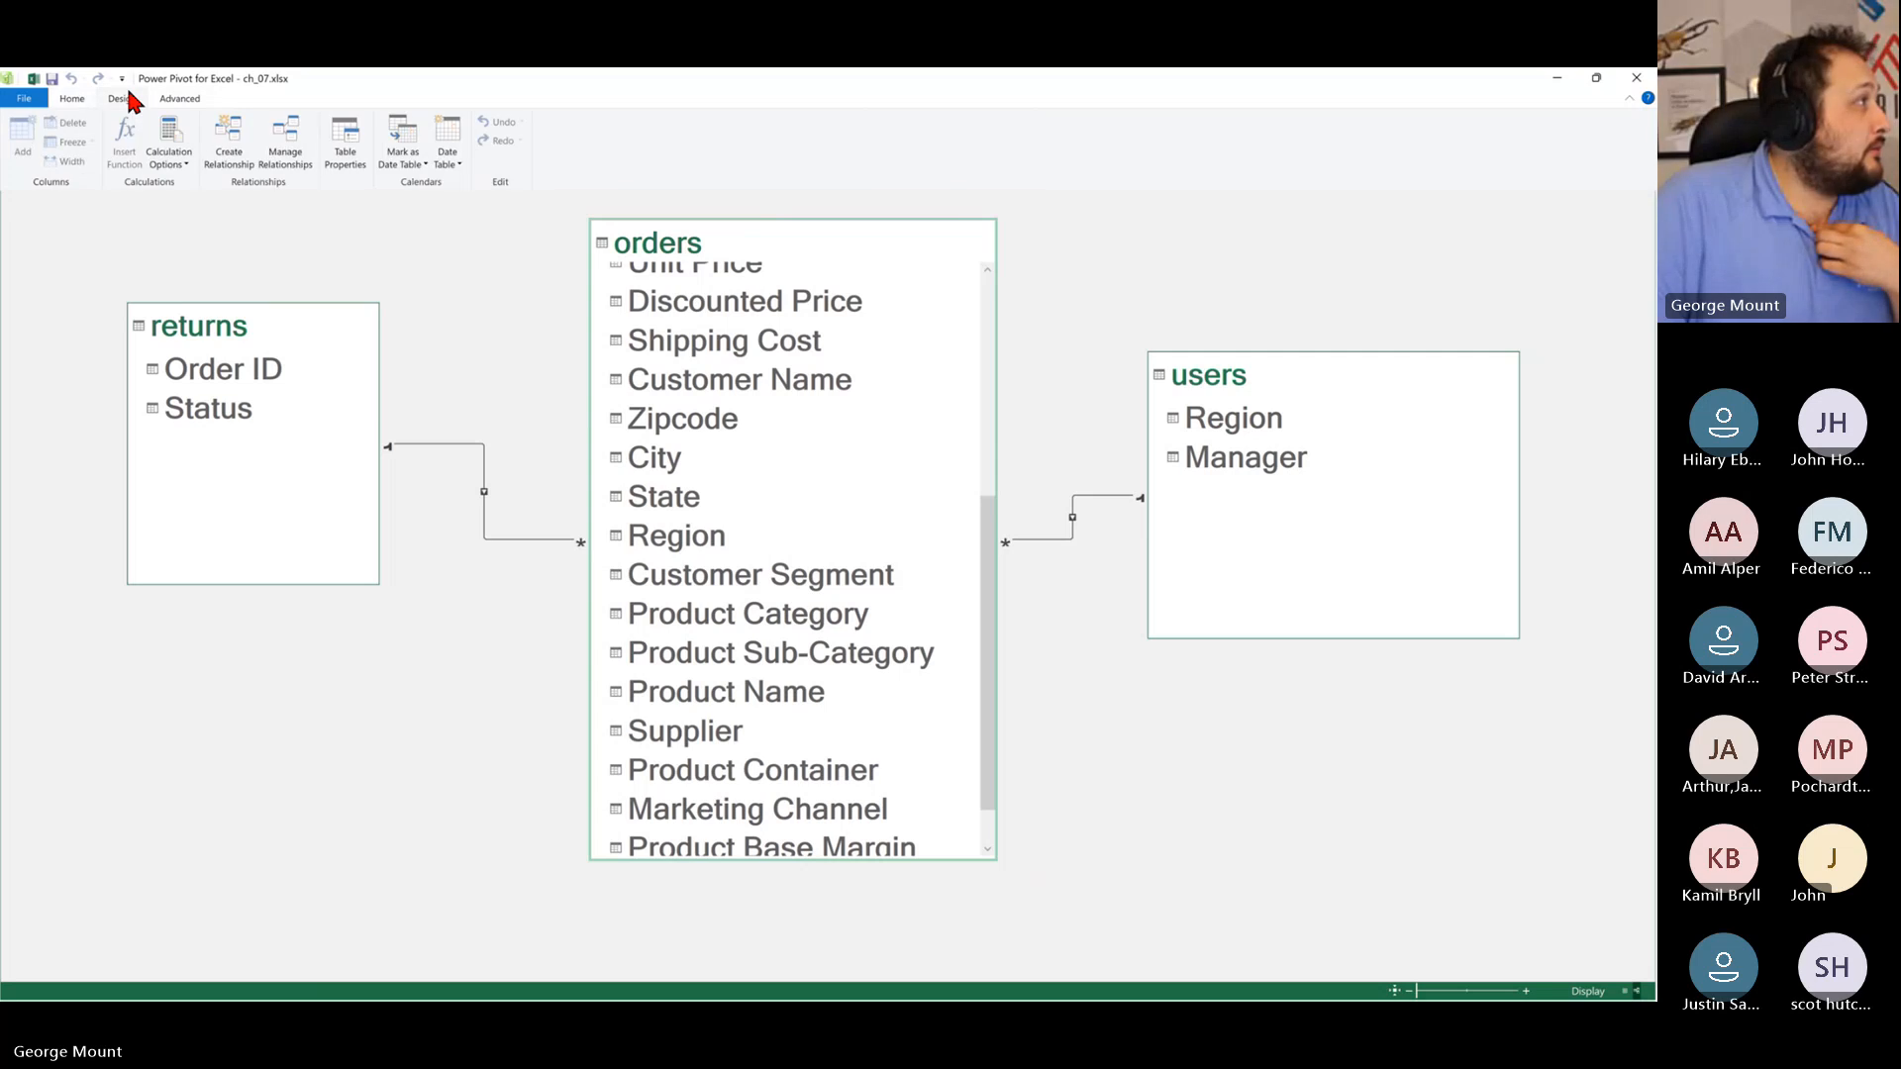
pyautogui.doubleClick(626, 87)
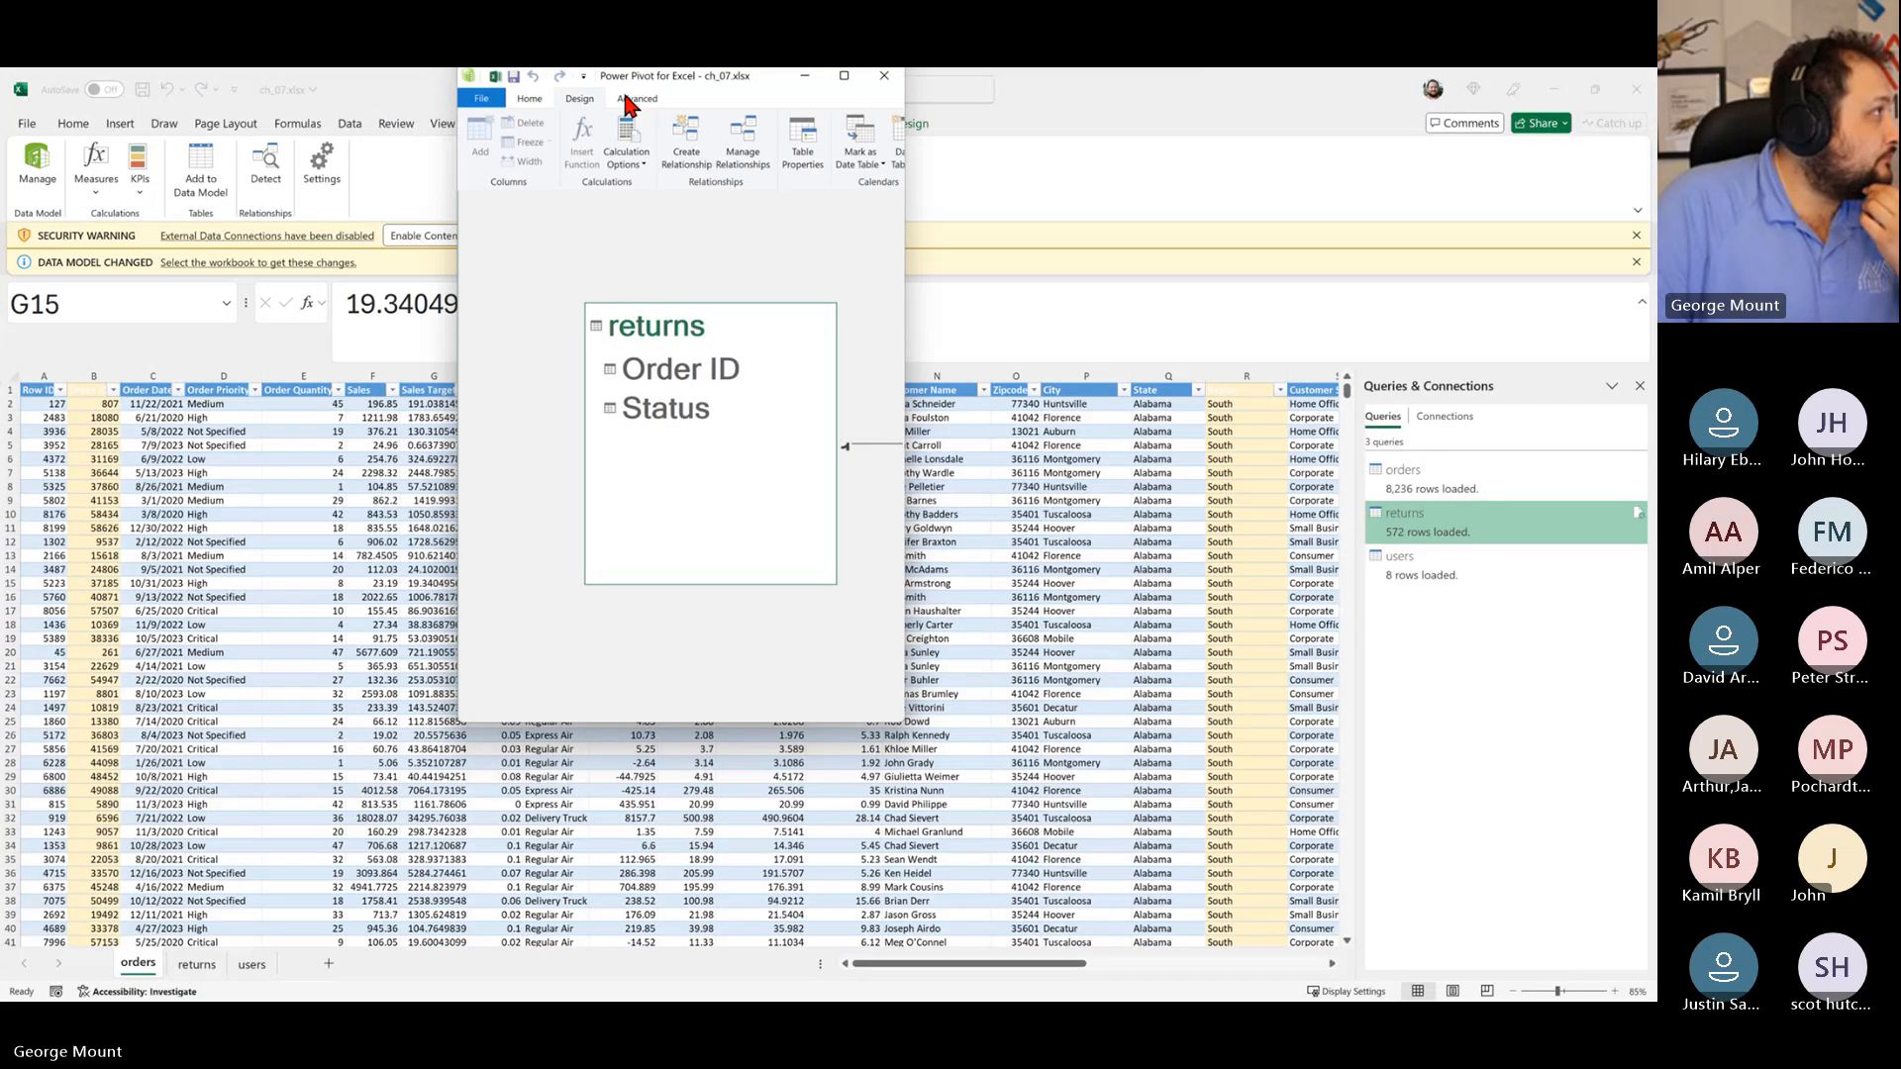
pyautogui.doubleClick(625, 85)
# Step: Show the model in Data View and shrink the calculation area of the orders table so about 15 data rows fit
pyautogui.click(88, 98)
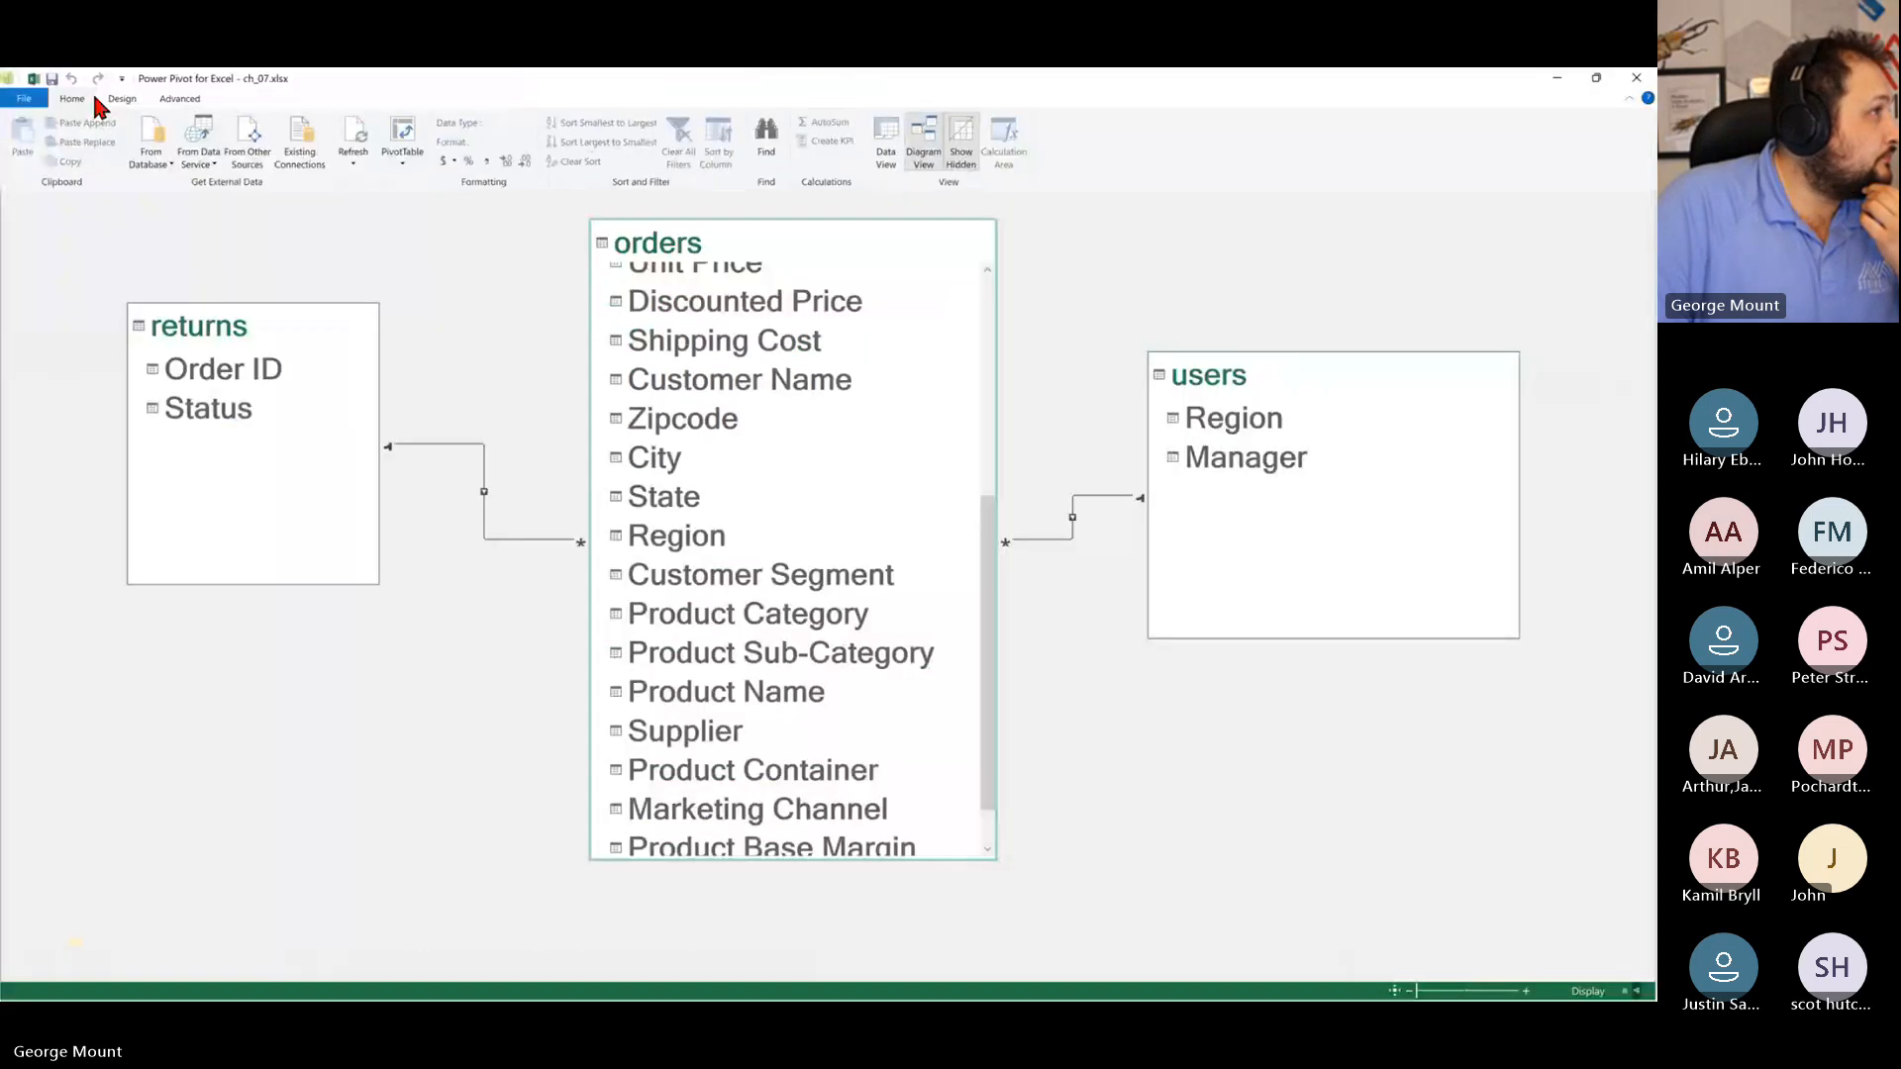
pyautogui.click(884, 156)
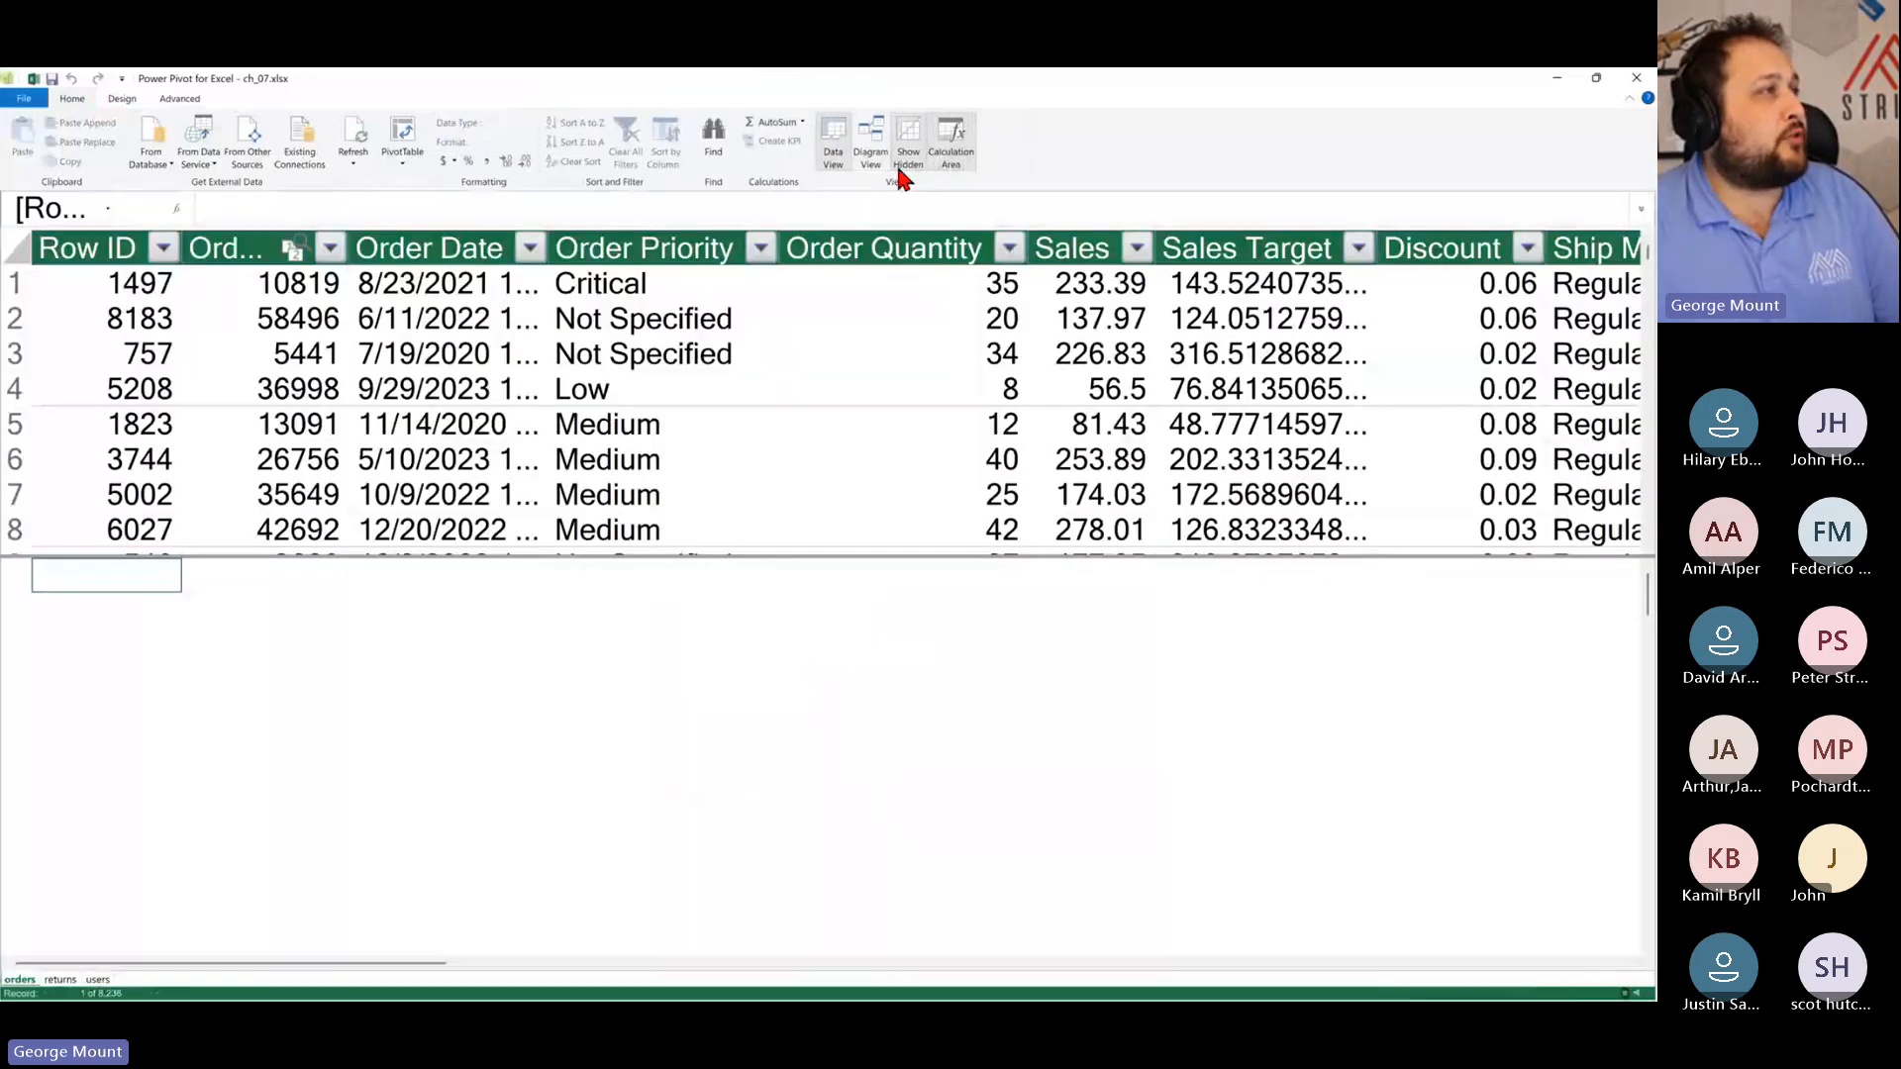
pyautogui.click(870, 144)
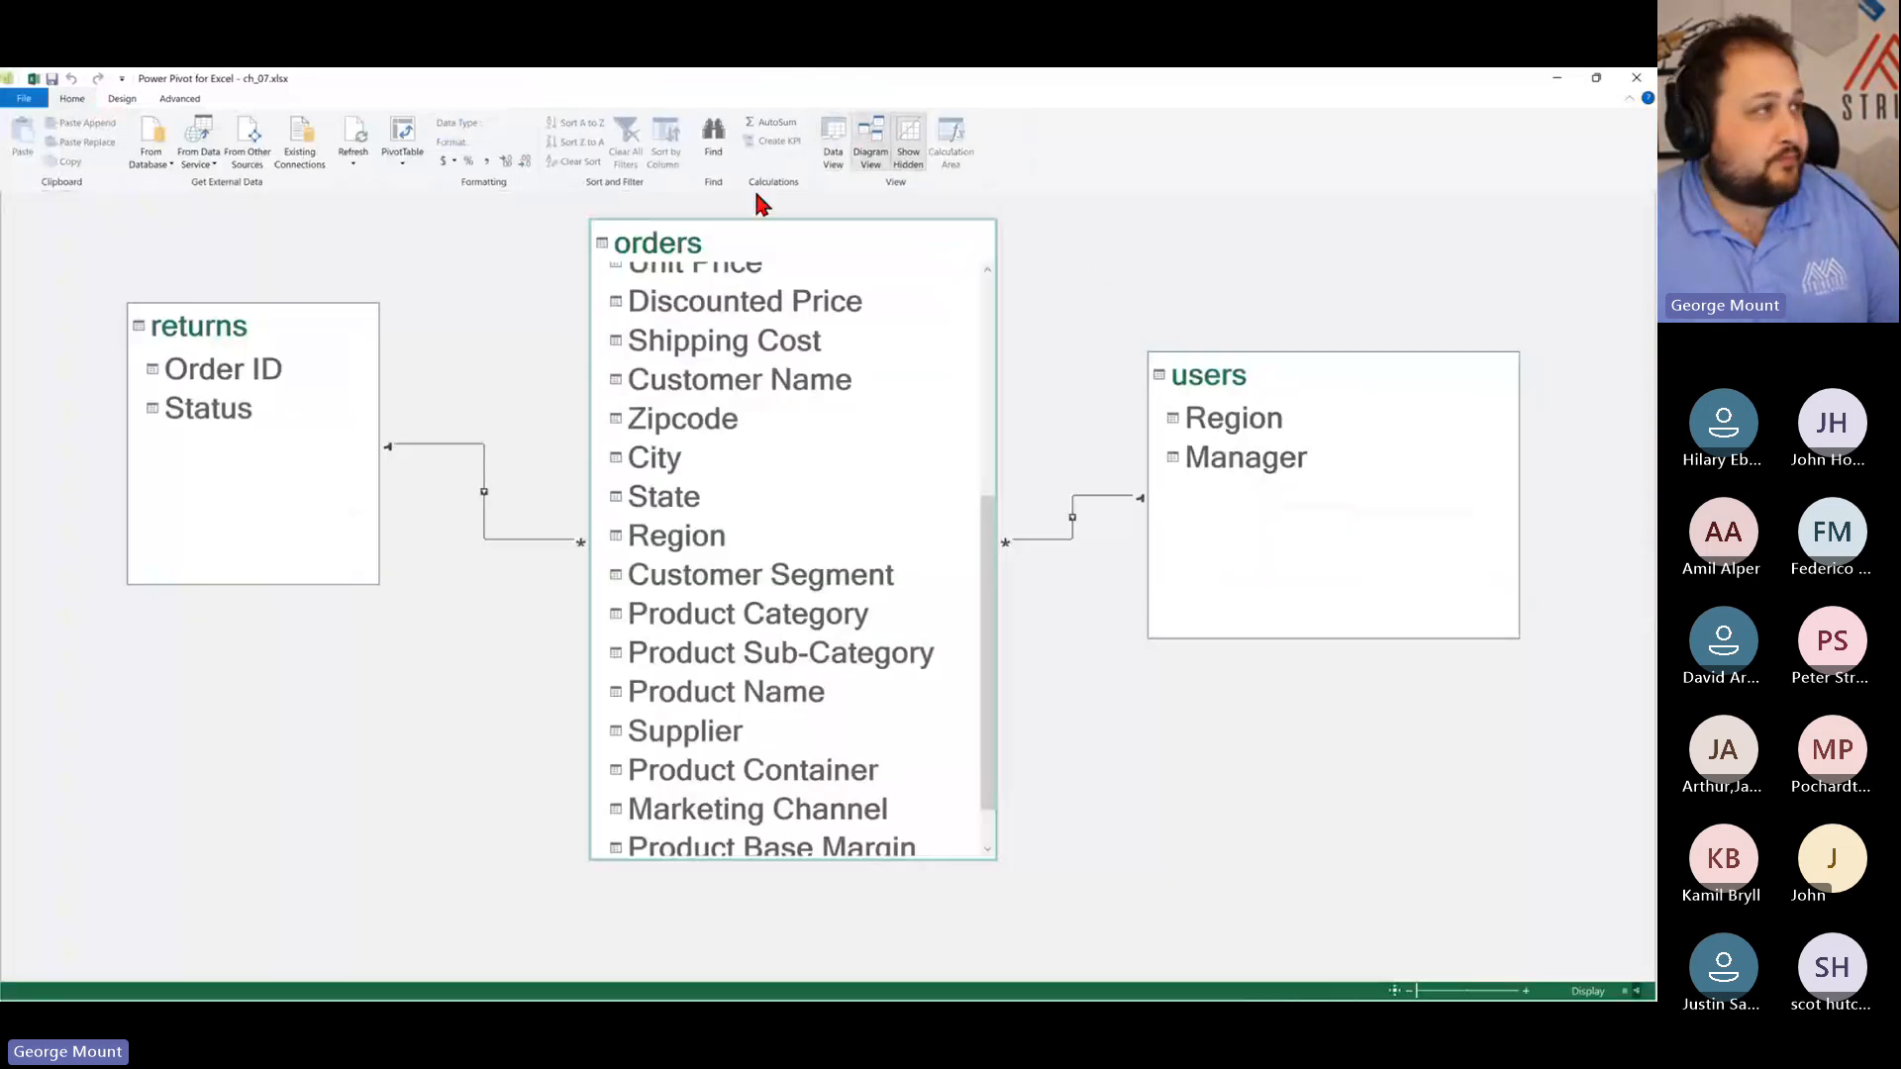
pyautogui.click(833, 144)
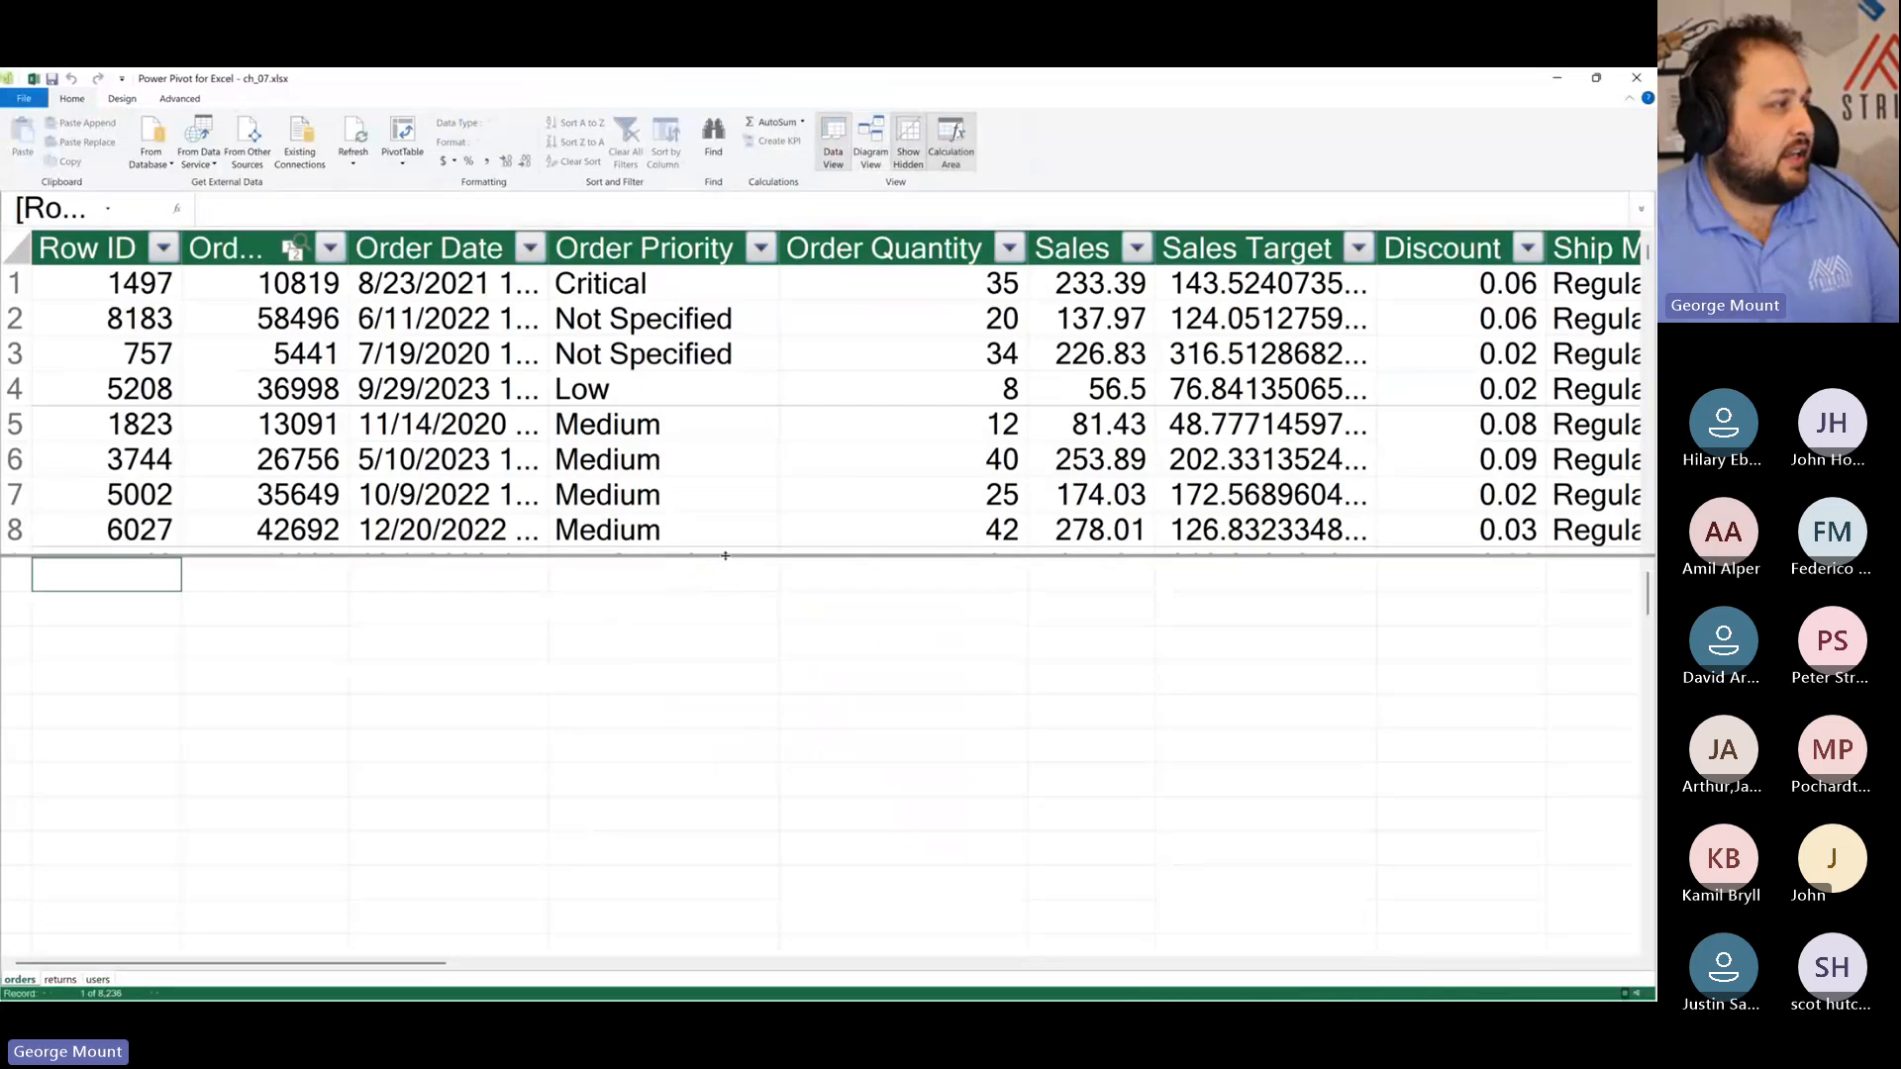
pyautogui.moveTo(726, 556); pyautogui.dragTo(773, 799)
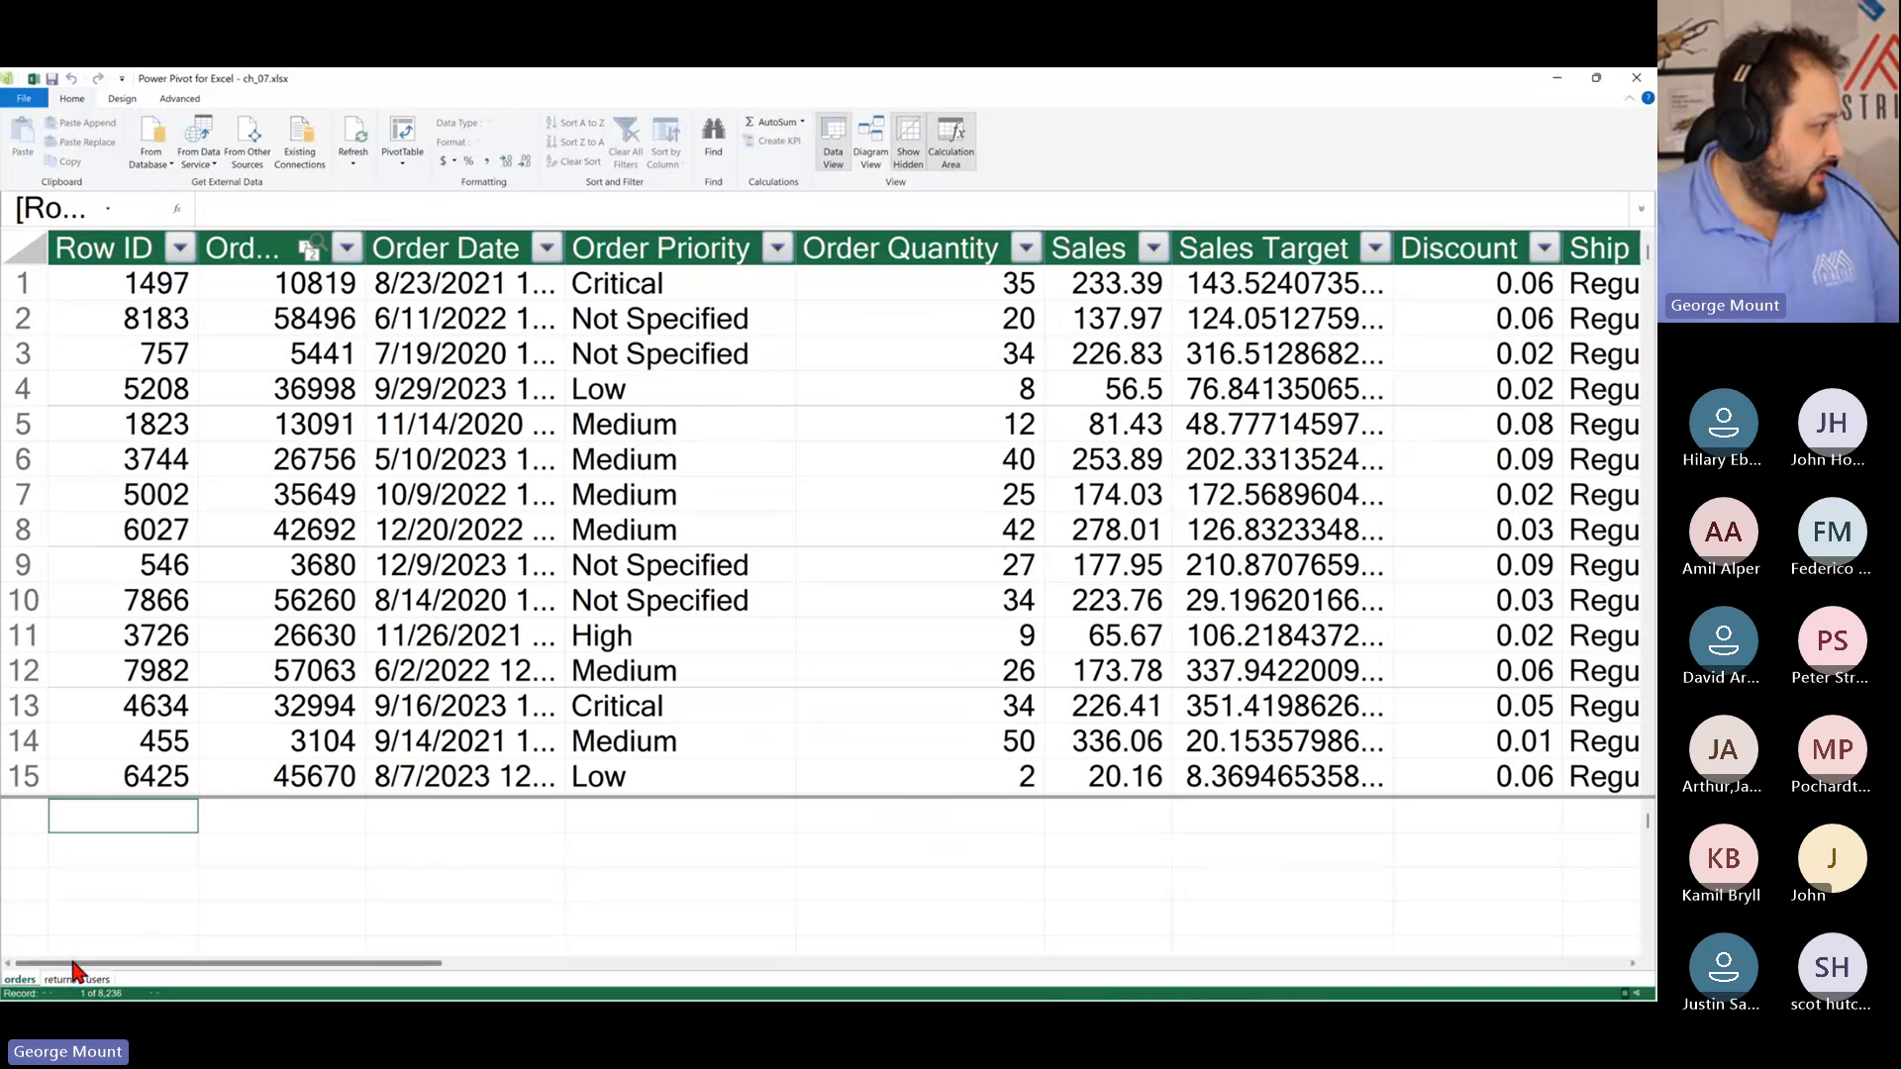
# Step: Look over the users and returns tables in the model and return to the orders table
pyautogui.click(96, 980)
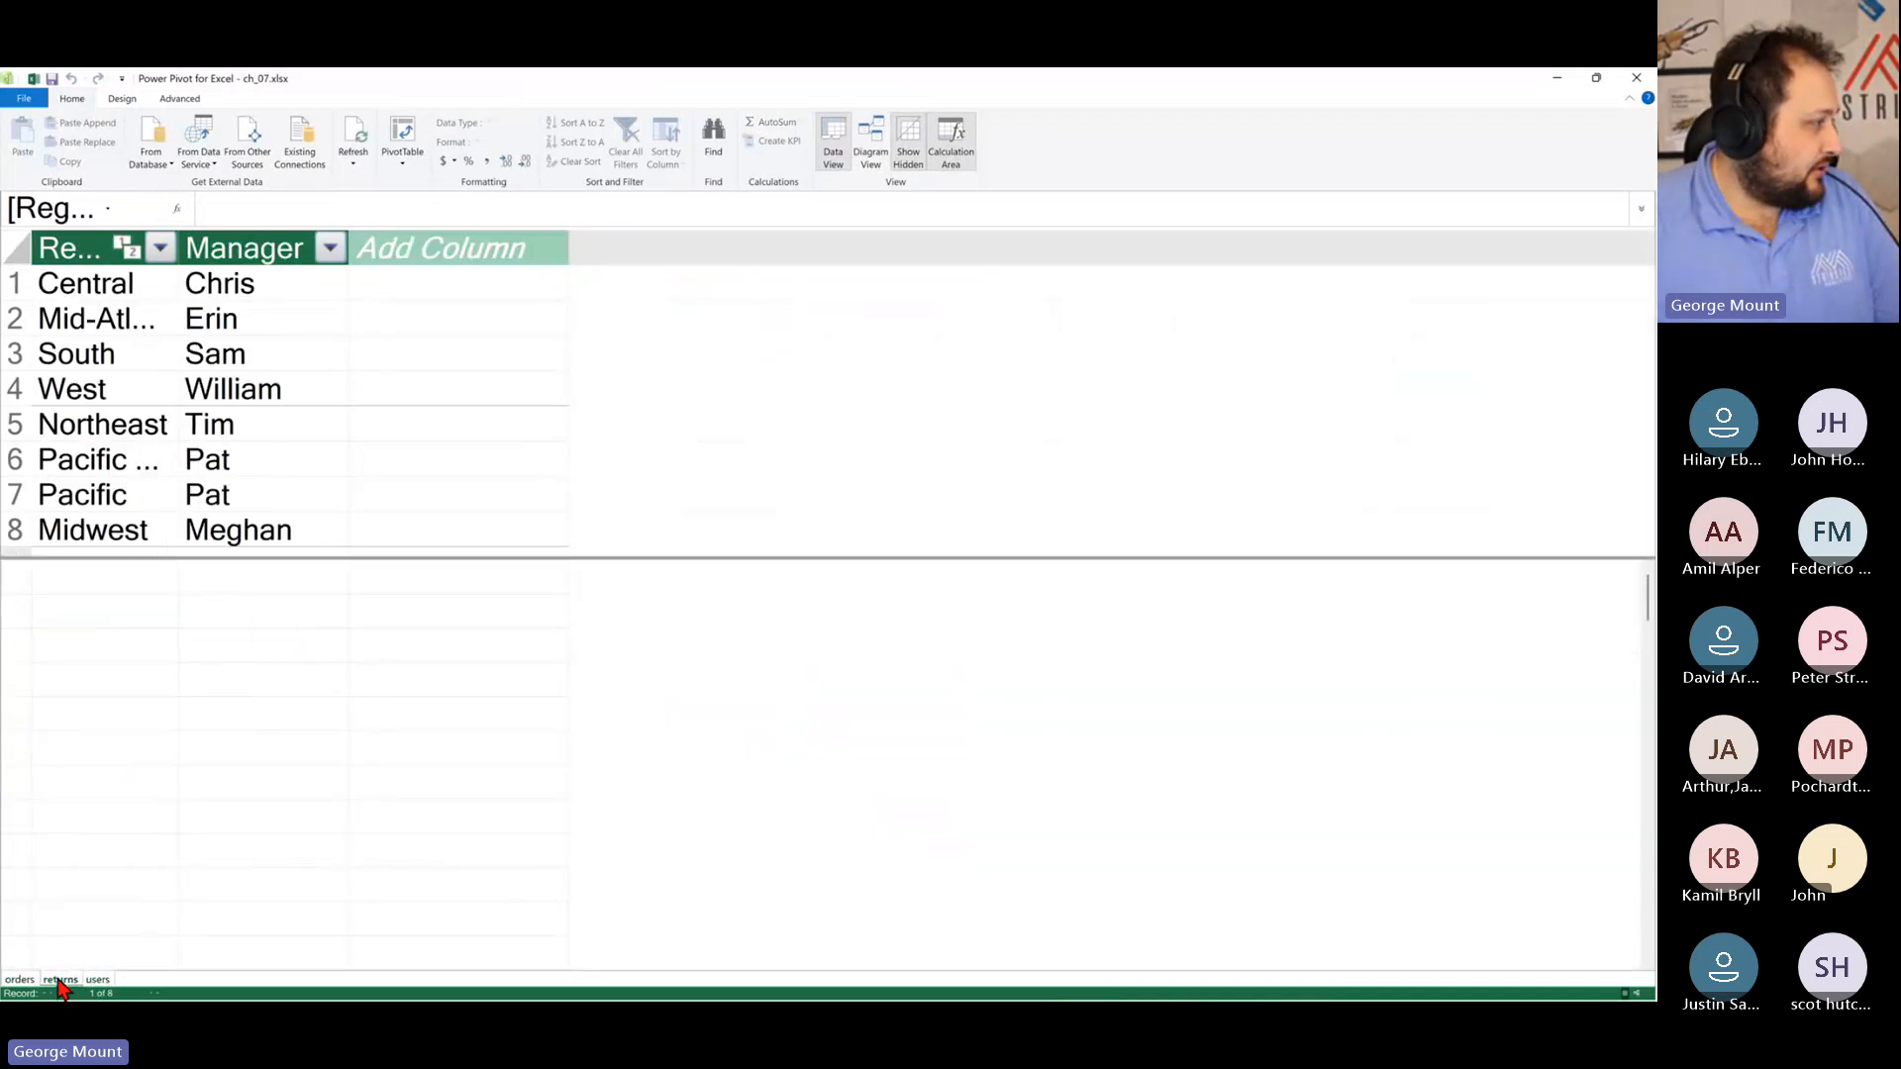
pyautogui.click(58, 980)
pyautogui.click(24, 980)
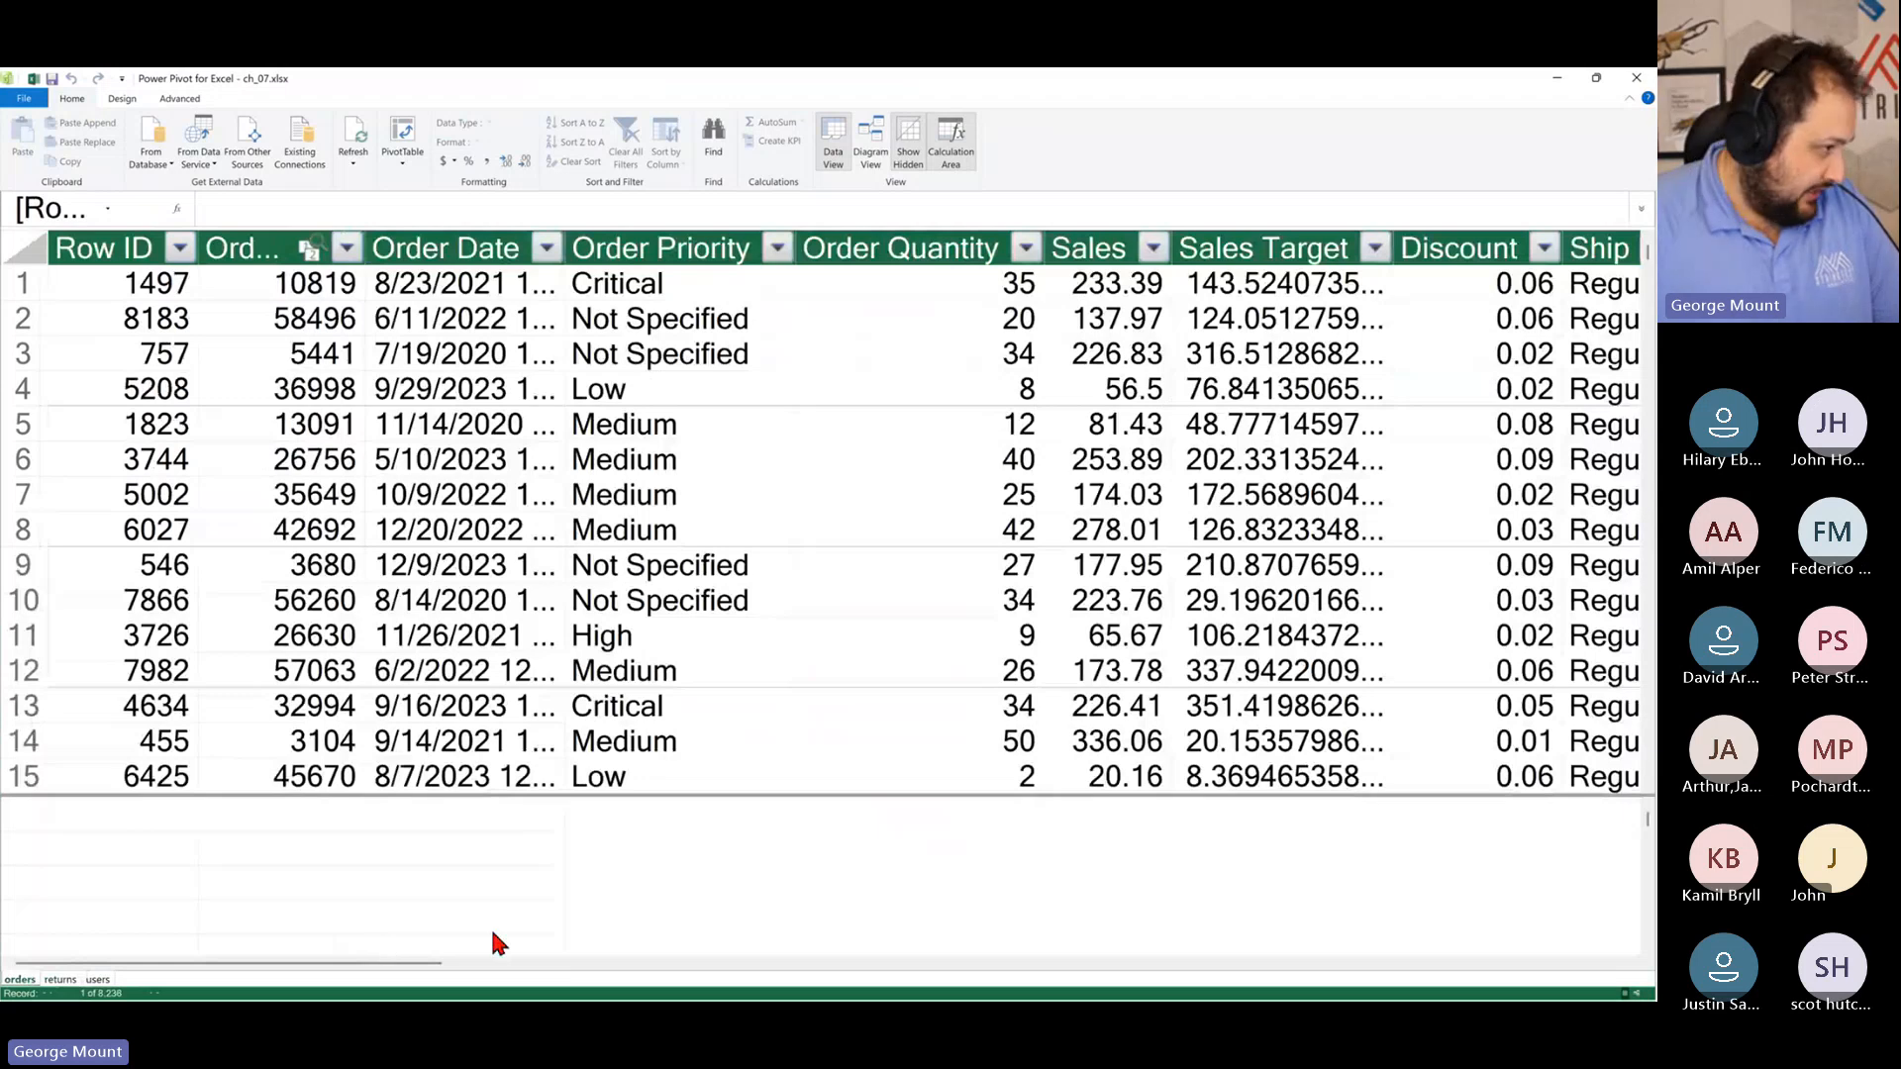
# Step: Examine the columns of the orders table, from Profit through the product columns and back to Sales
pyautogui.click(1501, 754)
pyautogui.press('Right')
pyautogui.press('Right')
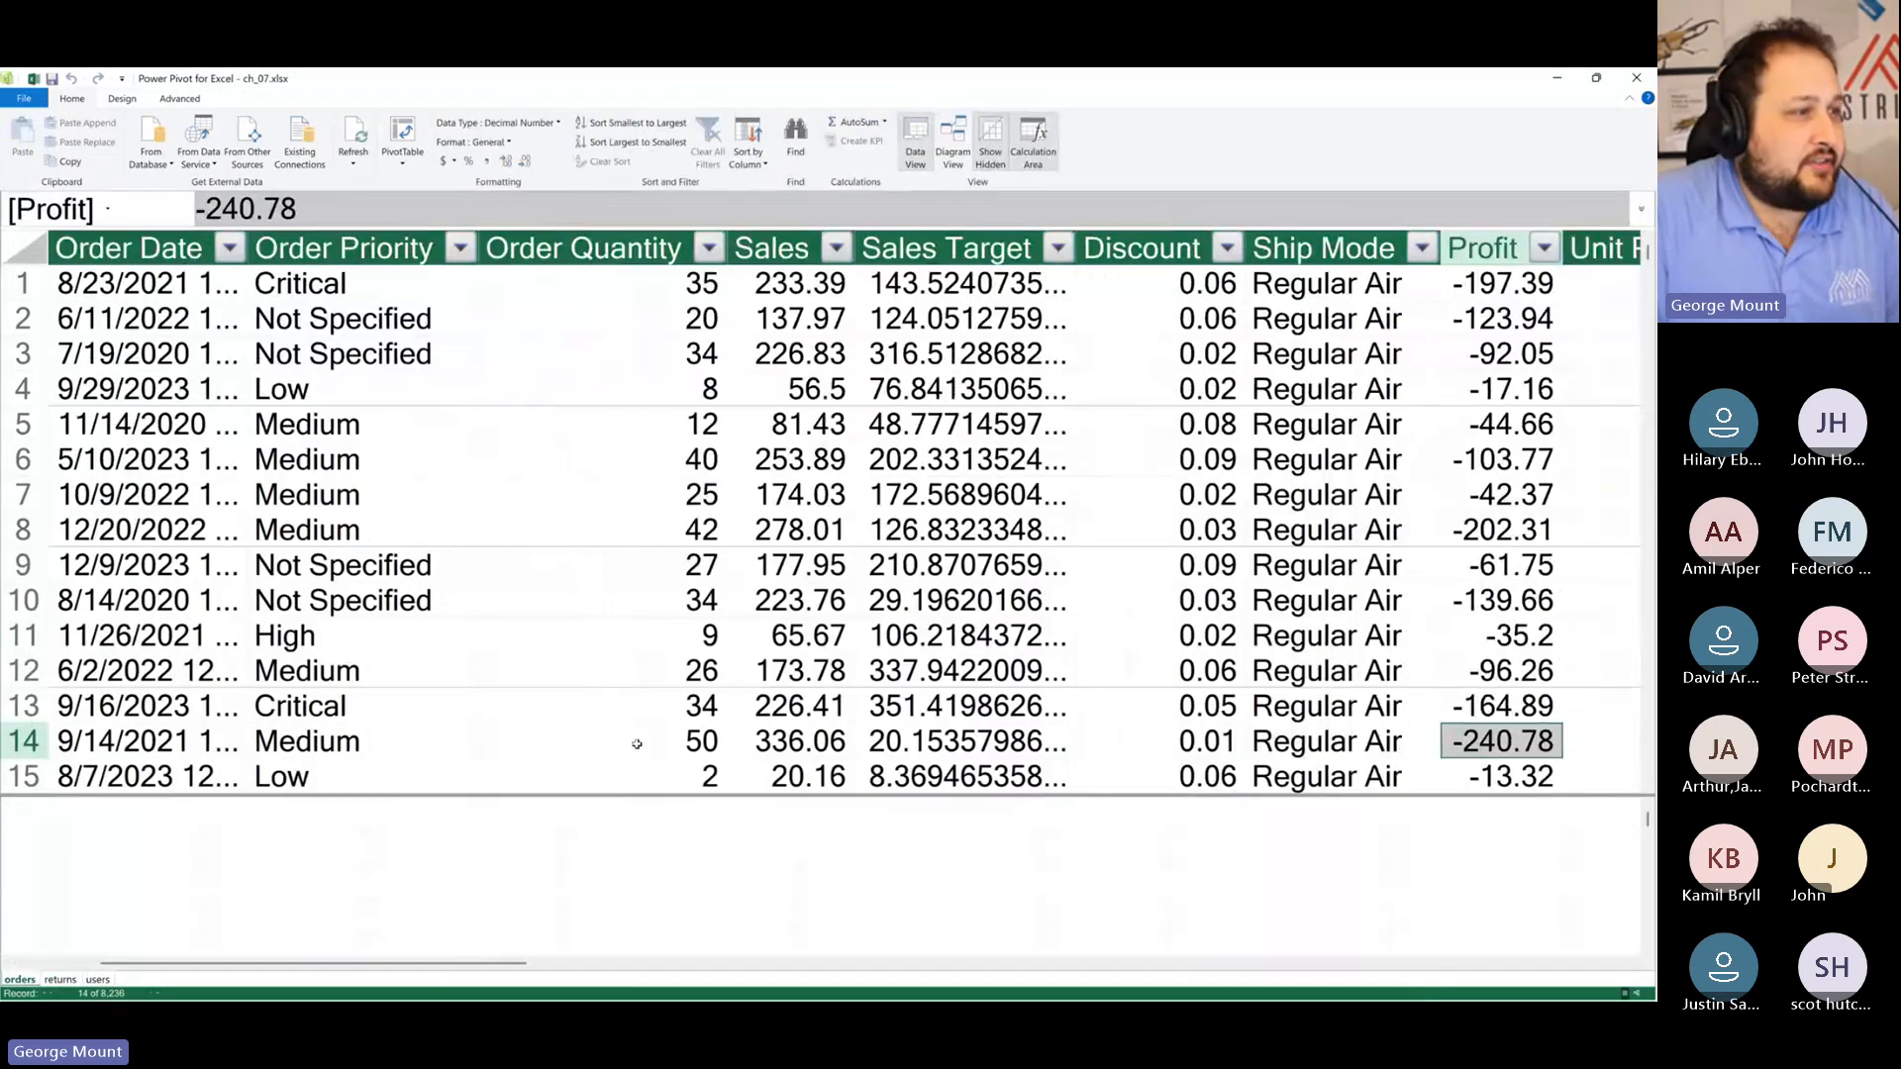
pyautogui.press('Right')
pyautogui.press('Right')
pyautogui.press('Right')
pyautogui.press('Right')
pyautogui.press('Right')
pyautogui.press('Right')
pyautogui.press('Right')
pyautogui.press('Right')
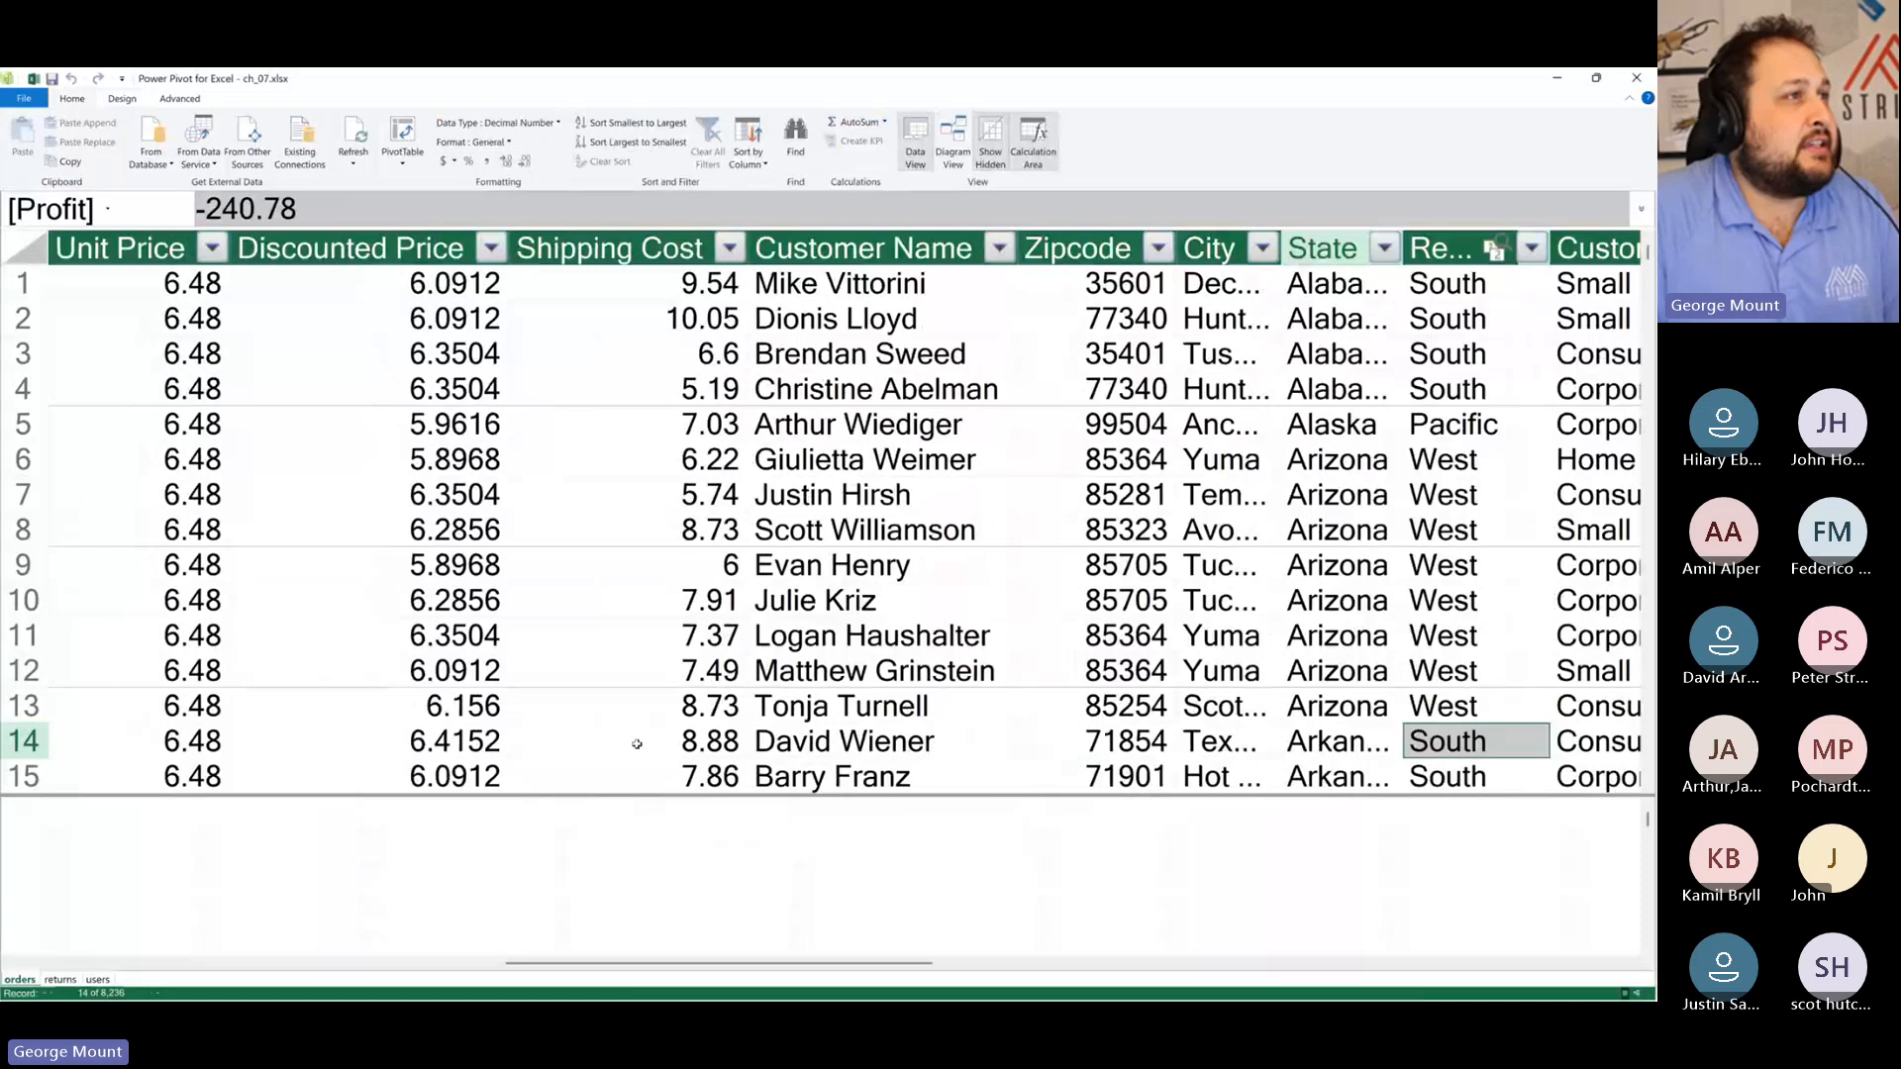
pyautogui.hotkey('ctrl', 'Right')
pyautogui.press('Left')
pyautogui.press('Left')
pyautogui.press('Left')
pyautogui.press('Left')
pyautogui.press('Left')
pyautogui.press('Left')
pyautogui.press('Left')
pyautogui.press('Left')
pyautogui.press('Left')
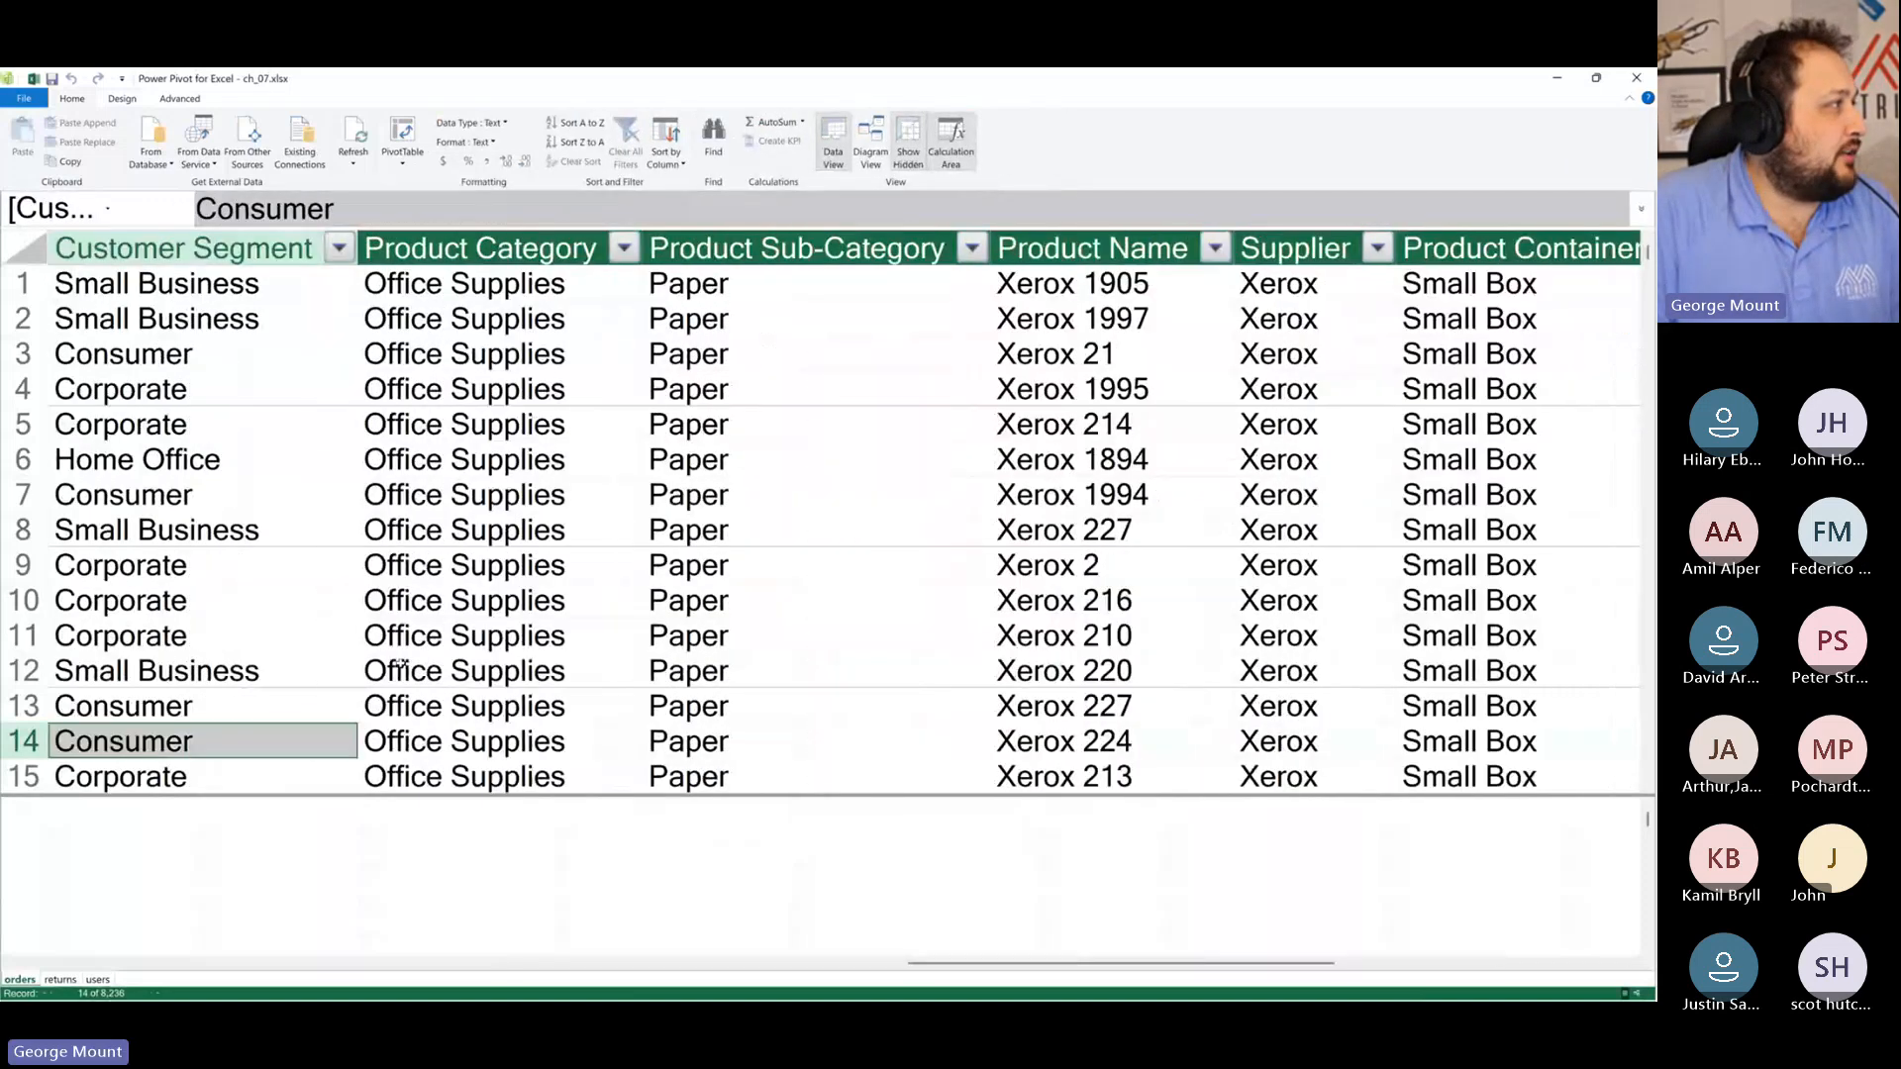
pyautogui.press('Left')
pyautogui.press('Left')
pyautogui.press('Left')
pyautogui.press('Left')
pyautogui.press('Left')
pyautogui.press('Left')
pyautogui.press('Left')
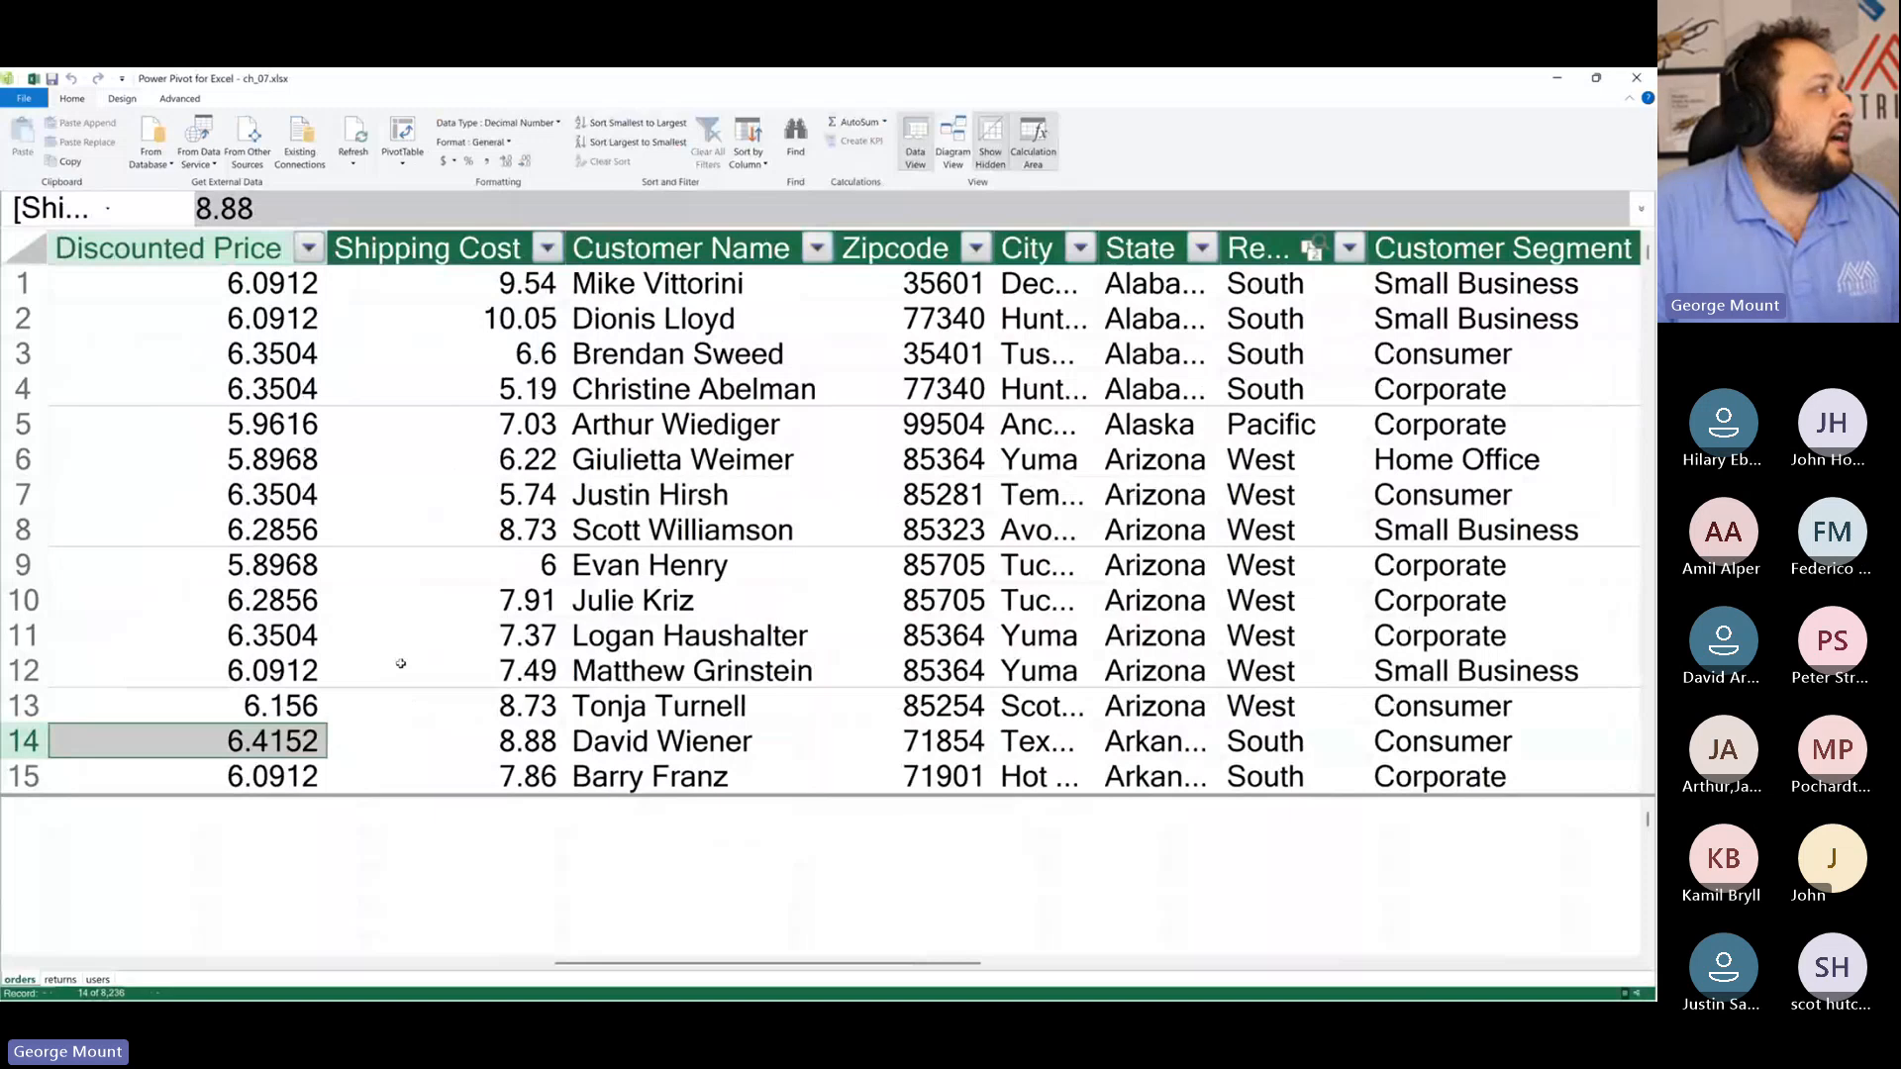
pyautogui.press('Left')
pyautogui.press('Left')
pyautogui.press('Left')
pyautogui.press('Left')
pyautogui.press('Left')
pyautogui.press('Left')
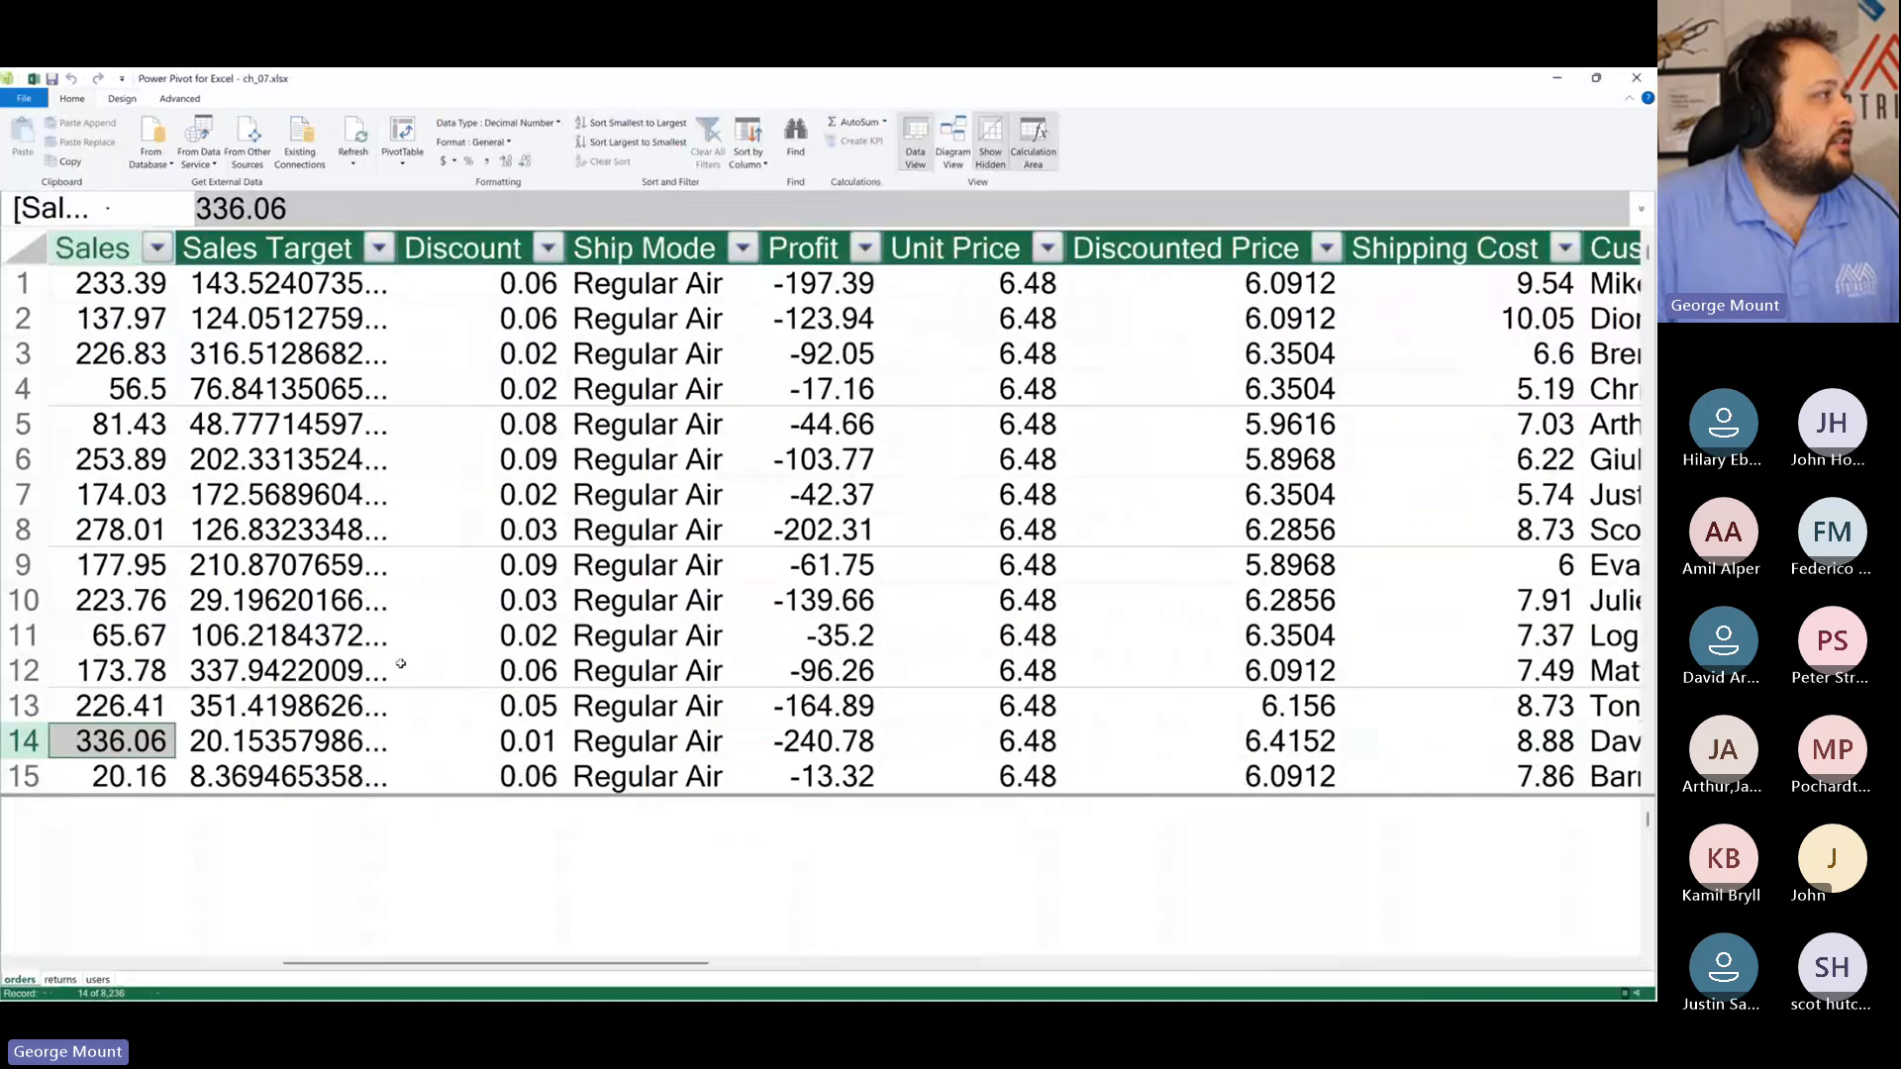
pyautogui.press('Left')
# Step: Add a calculated column named Profit Margin at the end of the orders table, after Ship Date
pyautogui.press('Right')
pyautogui.press('Right')
pyautogui.press('Right')
pyautogui.press('Right')
pyautogui.press('Right')
pyautogui.press('Right')
pyautogui.press('Right')
pyautogui.press('Right')
pyautogui.press('Right')
pyautogui.press('Right')
pyautogui.press('Right')
pyautogui.press('Right')
pyautogui.press('Right')
pyautogui.press('Right')
pyautogui.press('Right')
pyautogui.press('Right')
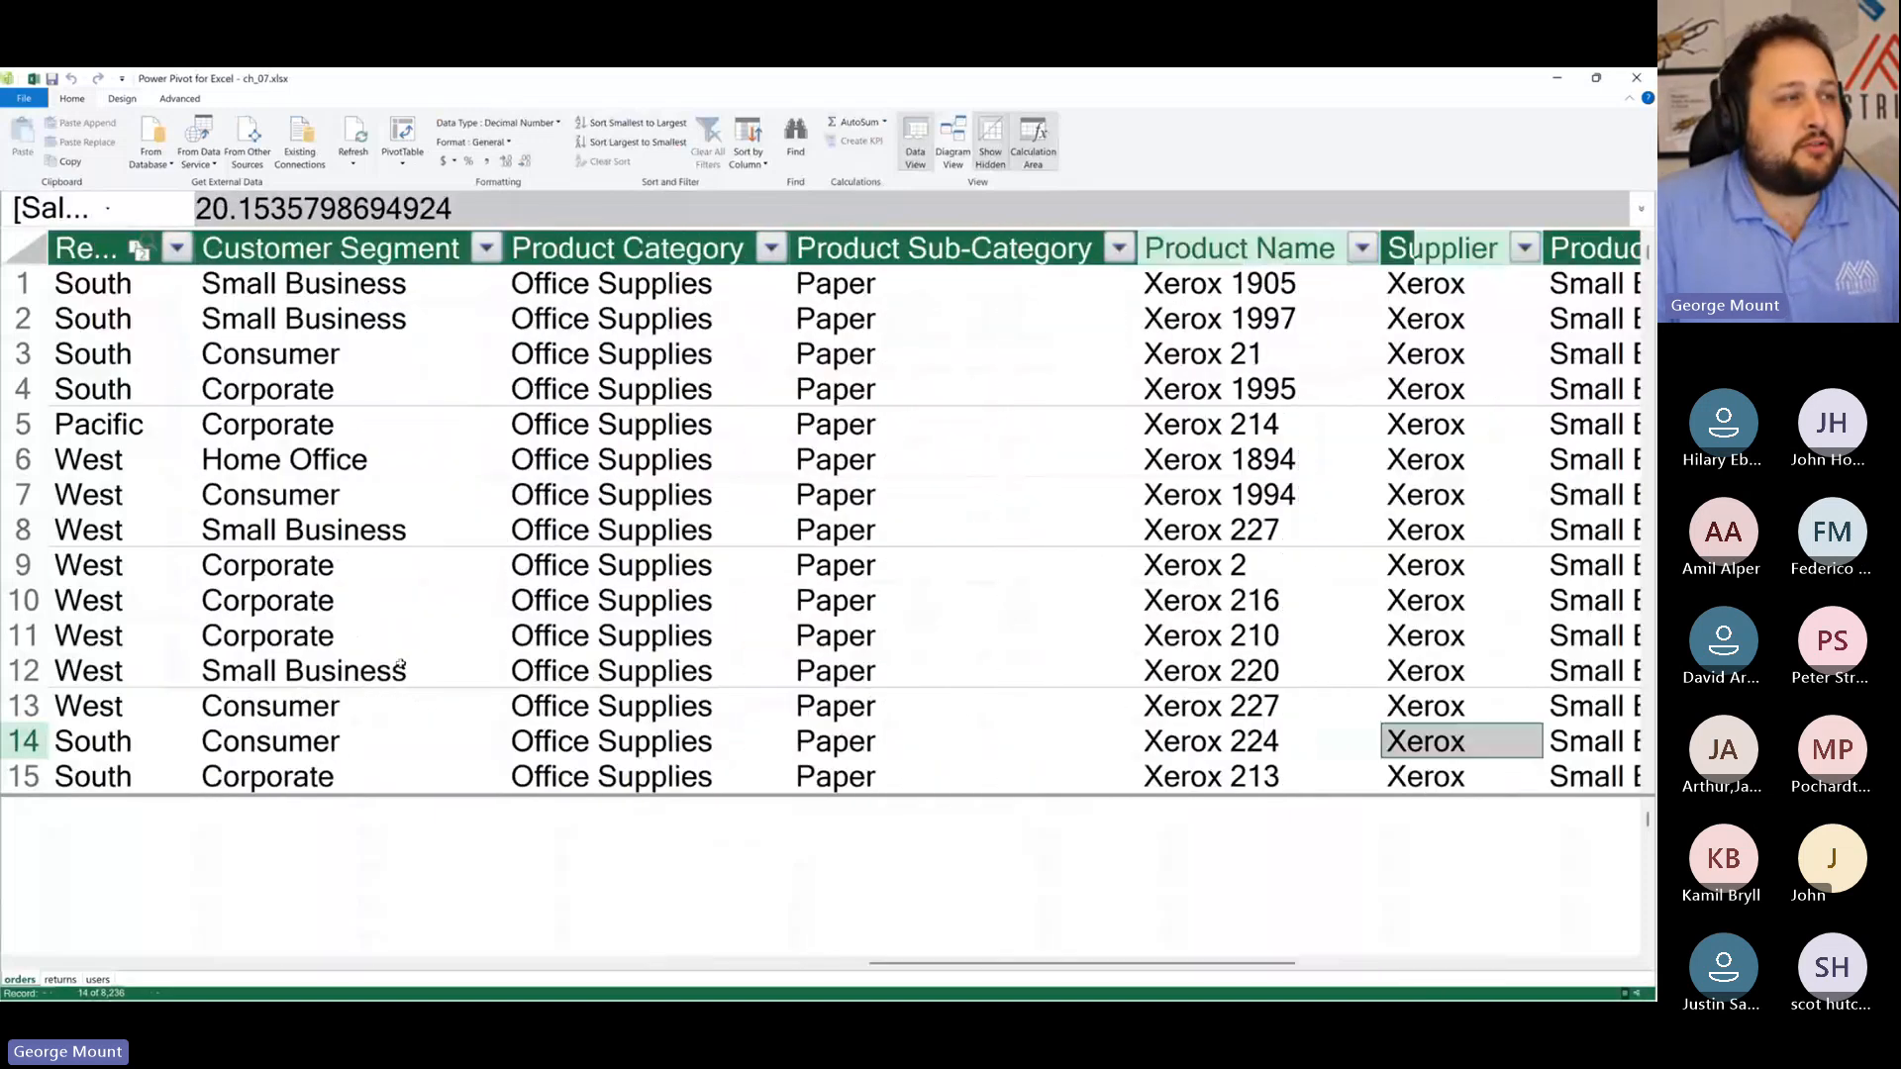
pyautogui.press('Right')
pyautogui.press('Right')
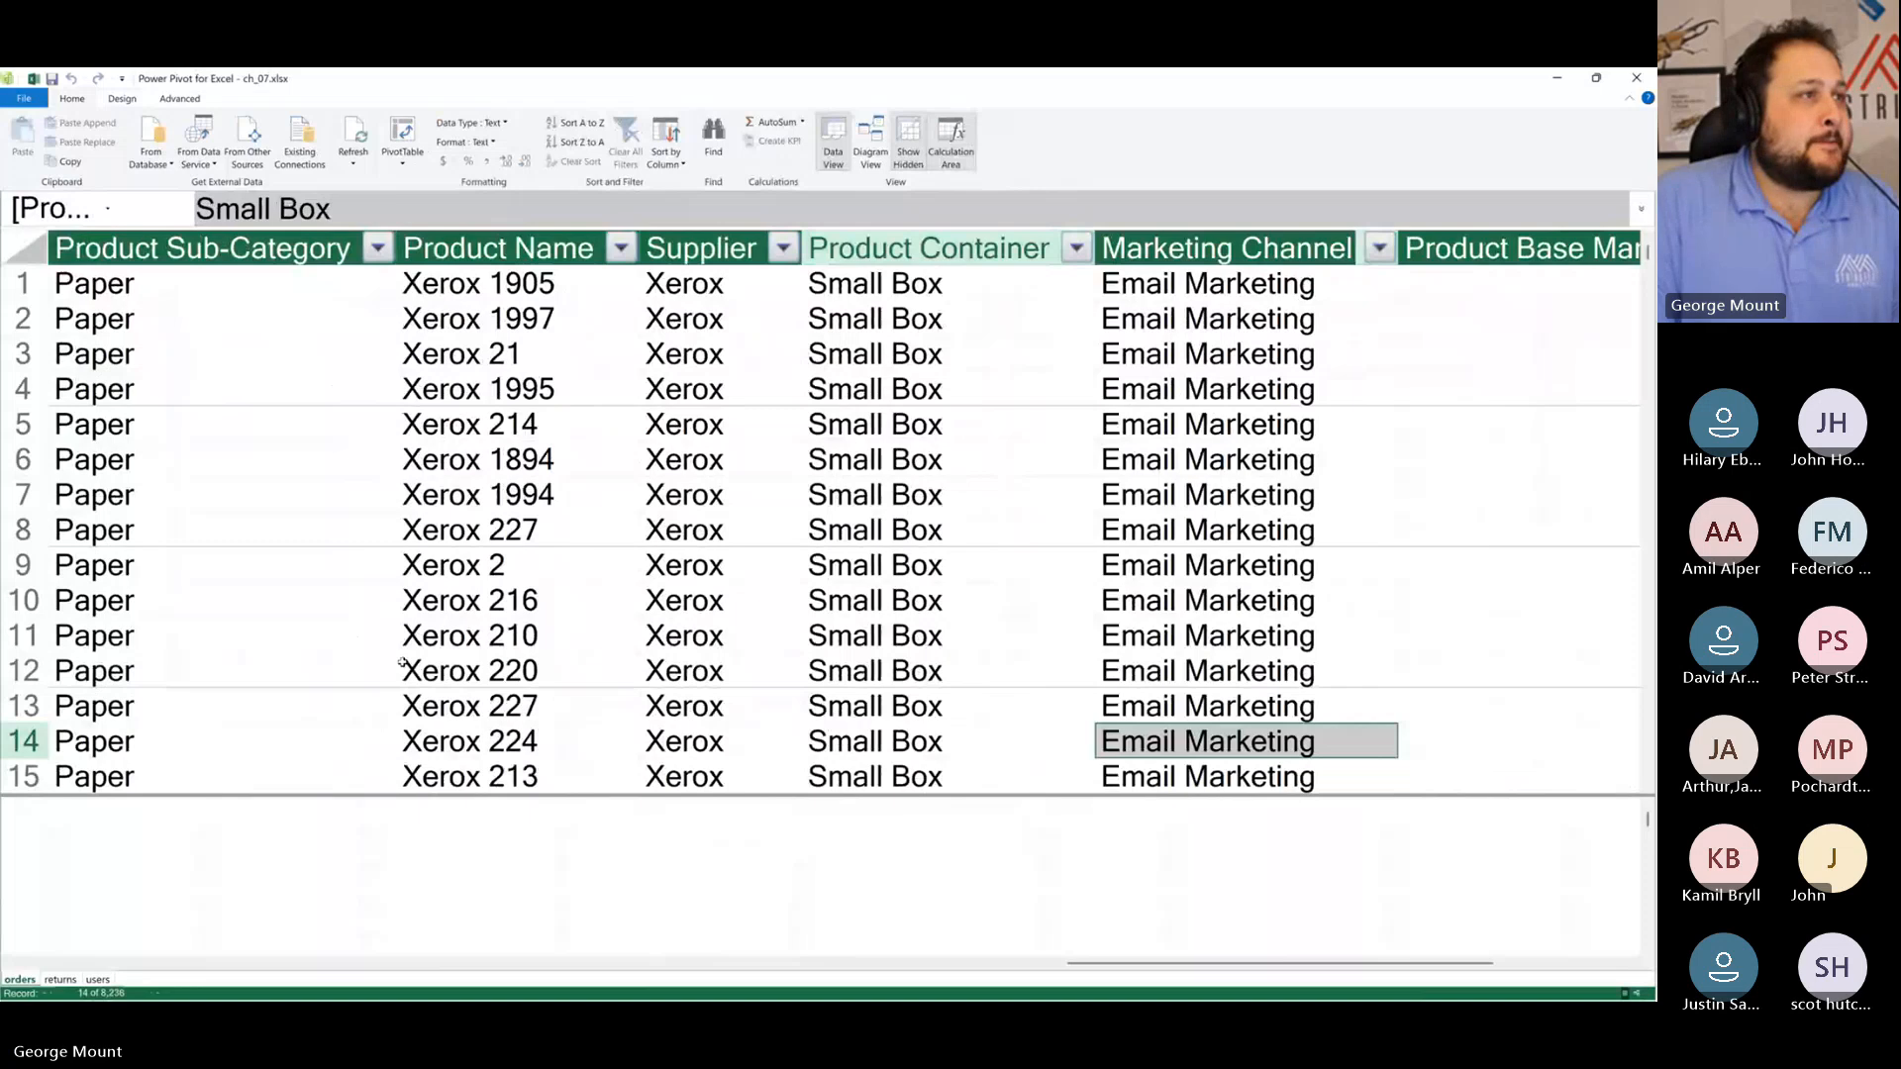
pyautogui.press('Right')
pyautogui.press('Right')
pyautogui.press('Right')
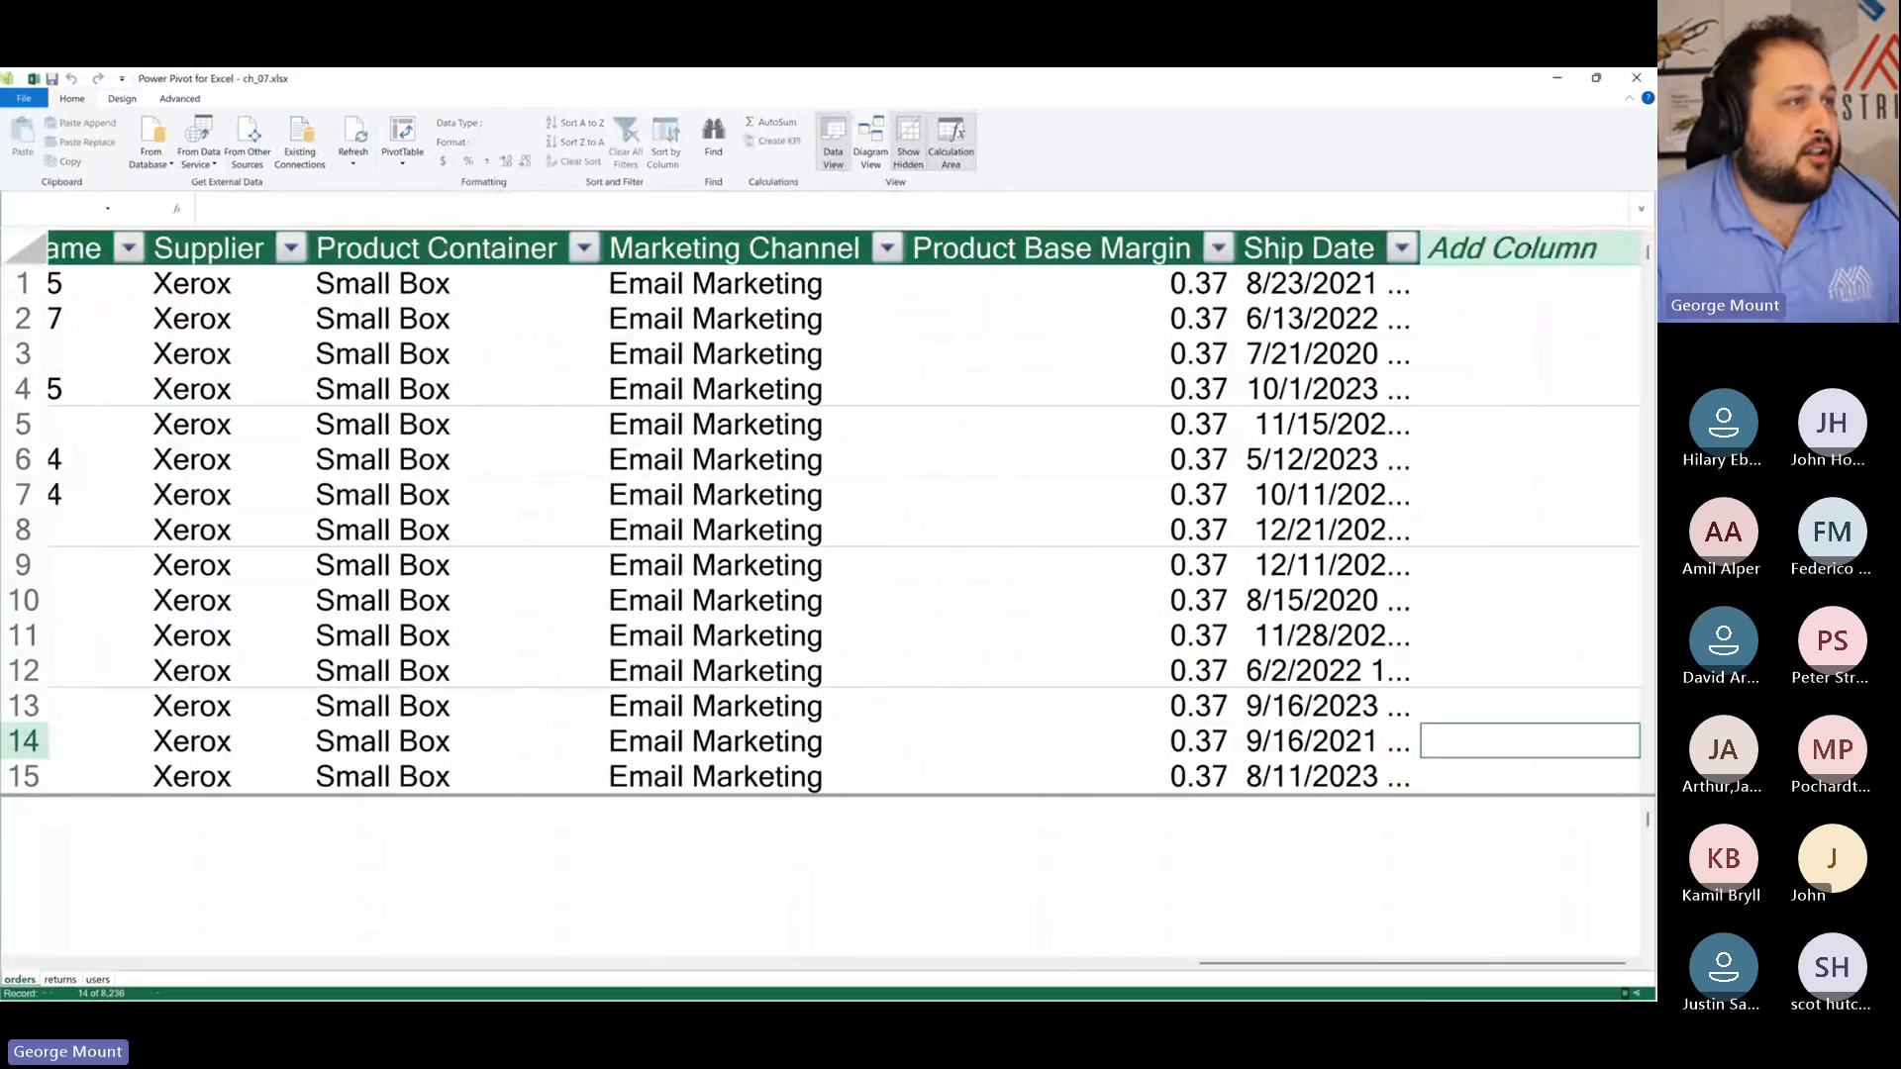
pyautogui.hotkey('ctrl', 'space')
pyautogui.doubleClick(1530, 249)
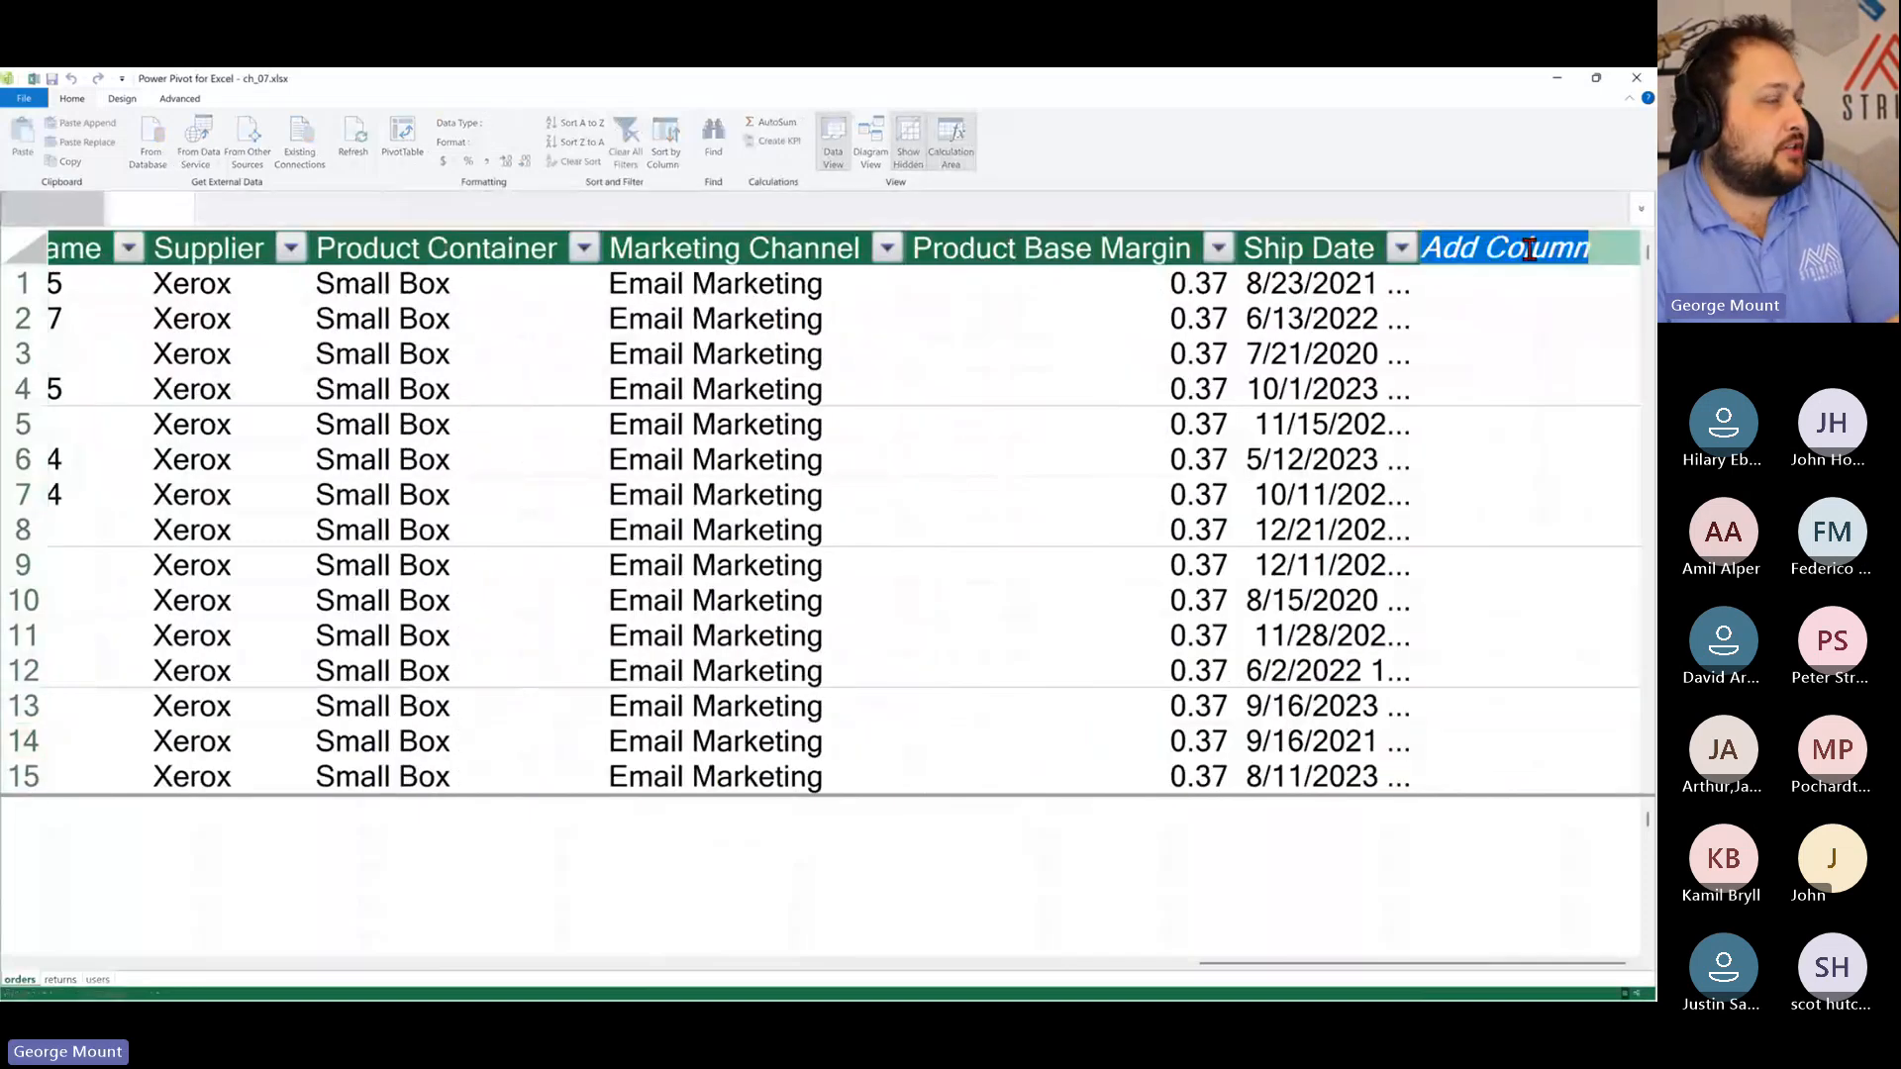
pyautogui.write('Profit Marg')
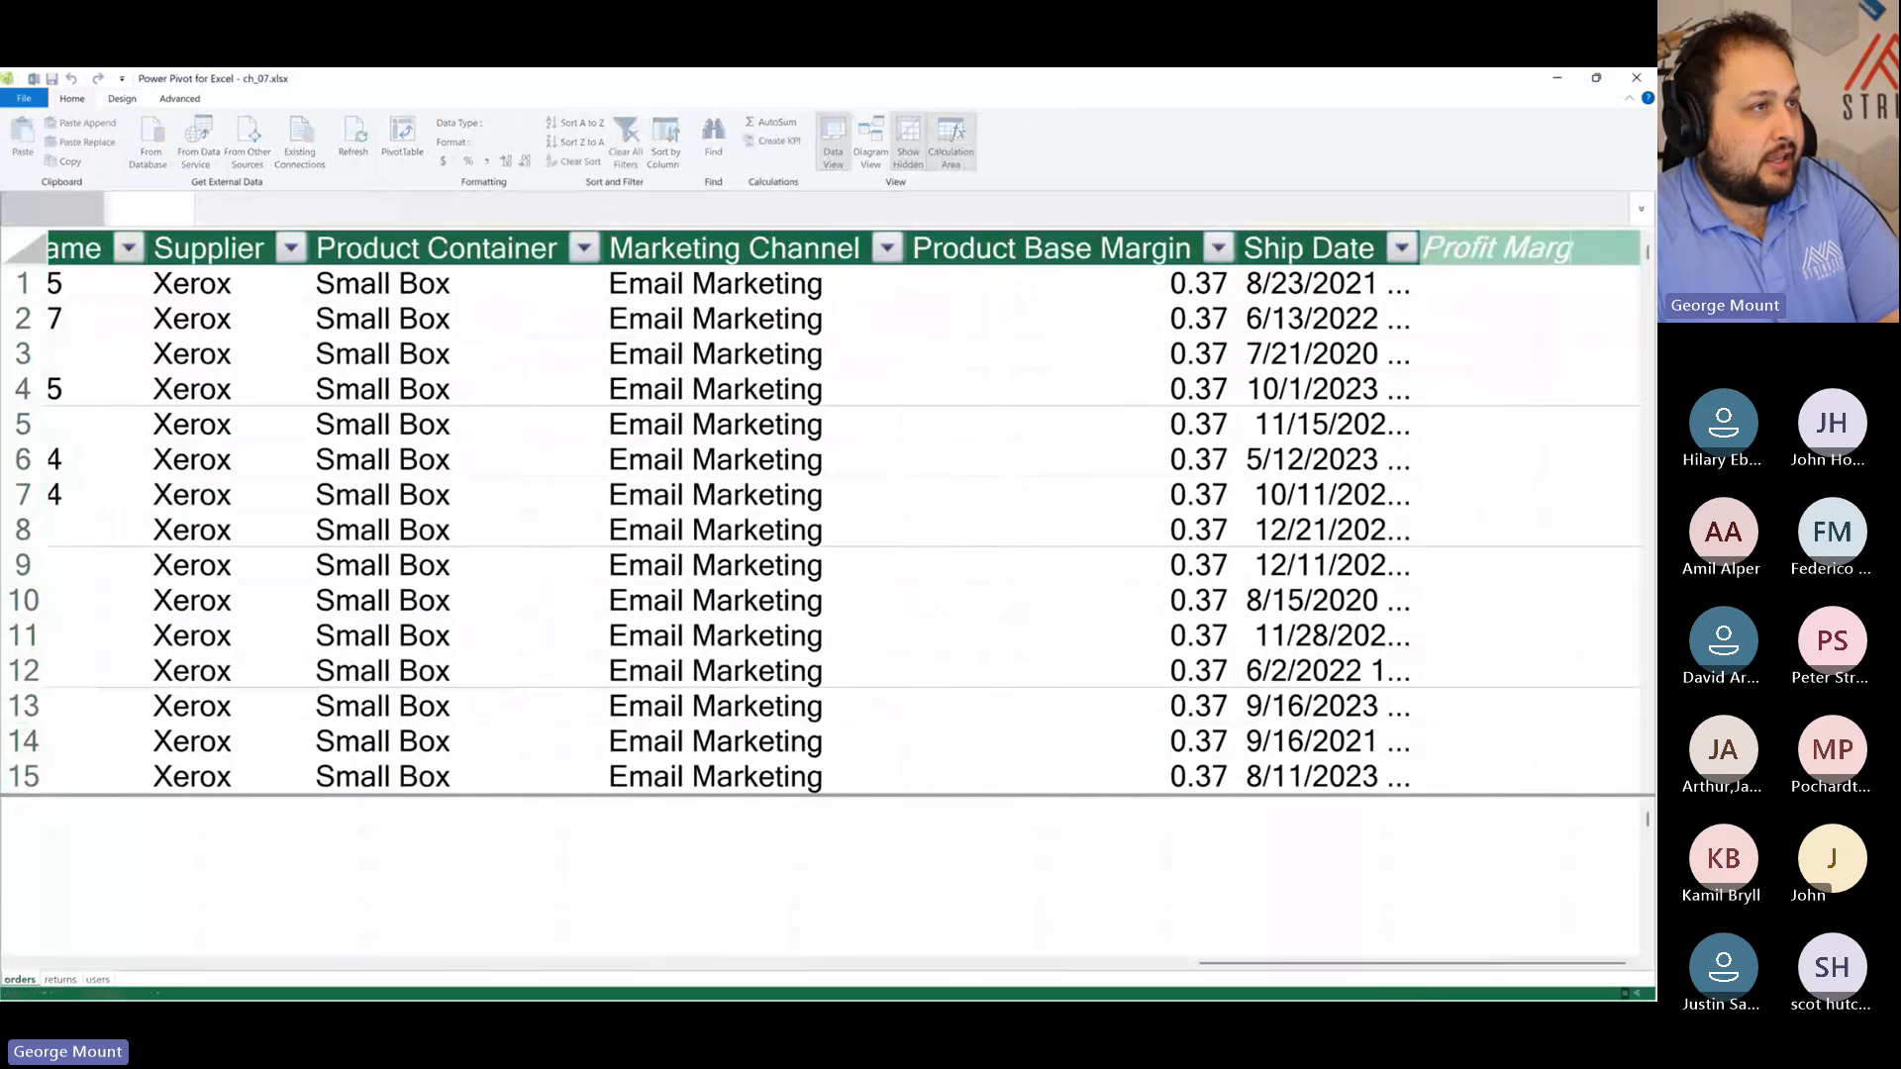
pyautogui.write('in')
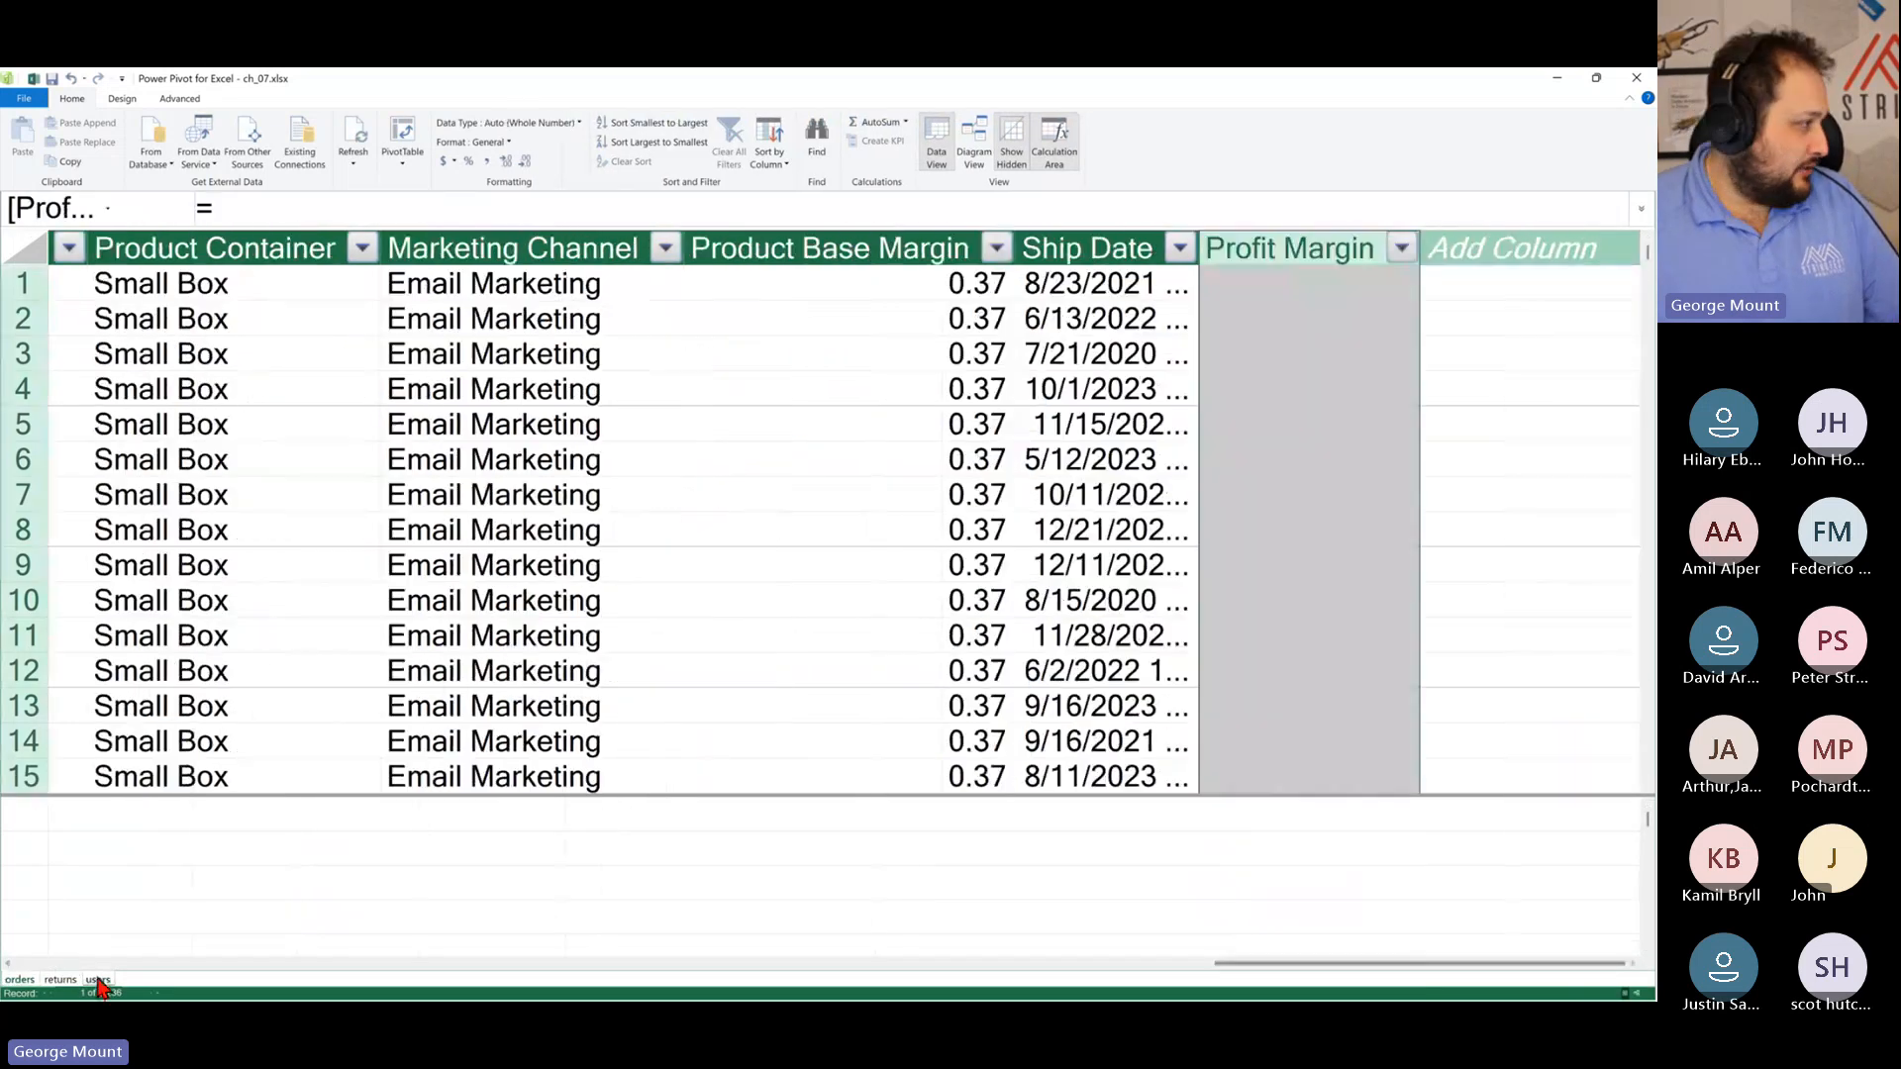
# Step: Define the orders table's Profit Margin column with the formula =[Profit]/[Sales] and copy the formula text
pyautogui.click(60, 979)
pyautogui.click(19, 979)
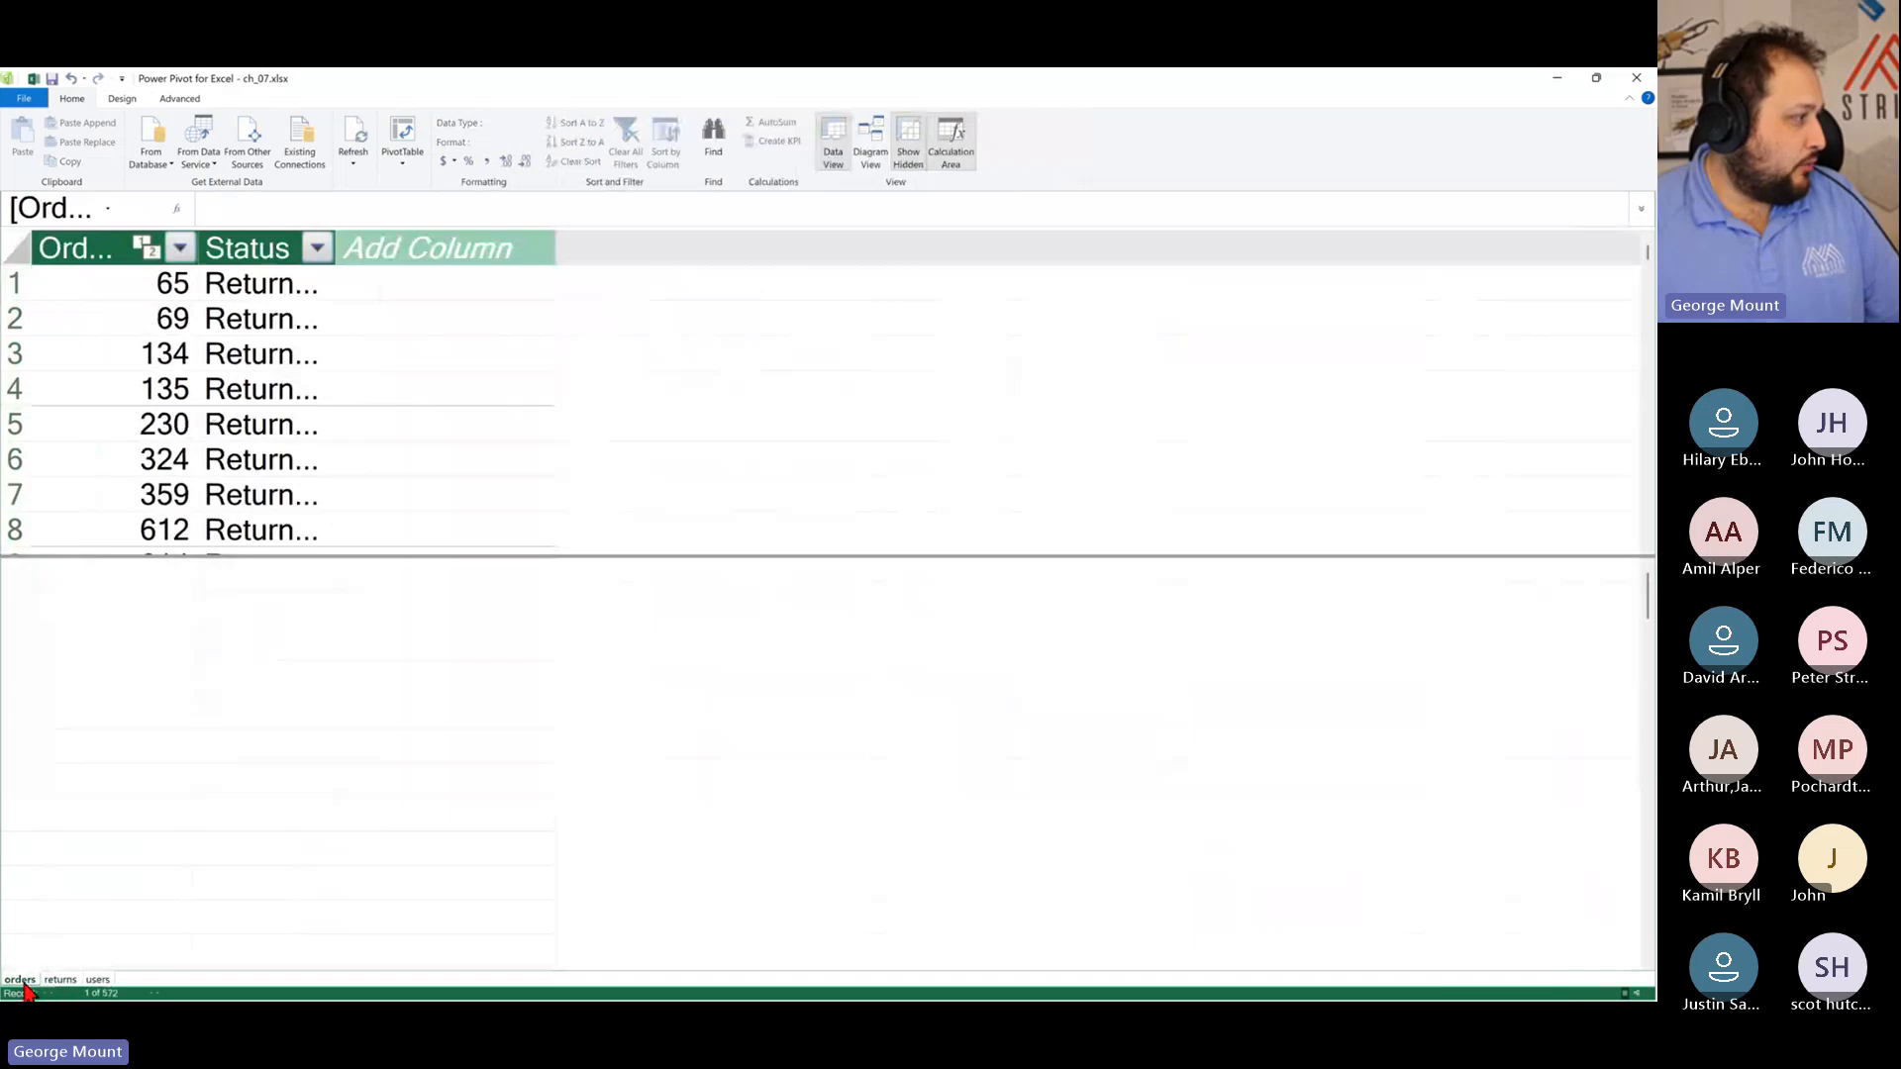
pyautogui.click(1299, 294)
pyautogui.write('=')
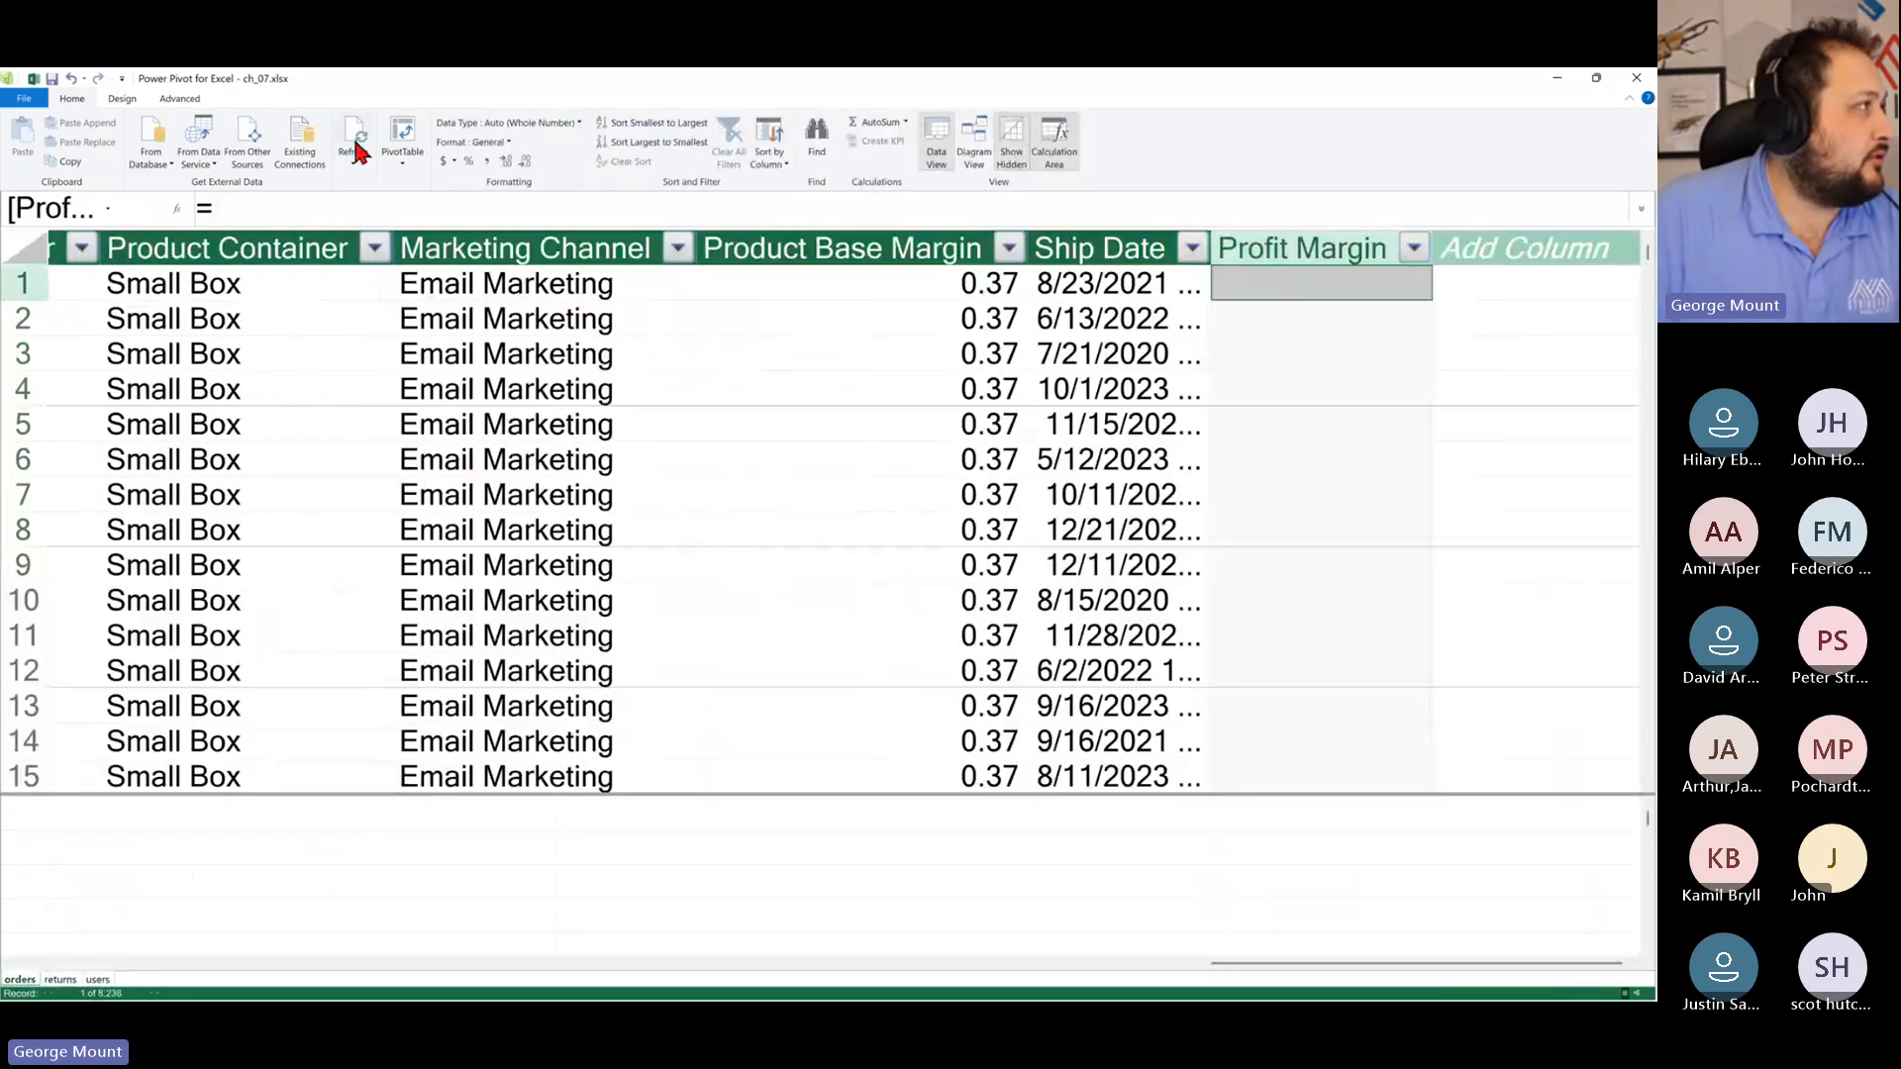
pyautogui.click(364, 201)
pyautogui.write('pr')
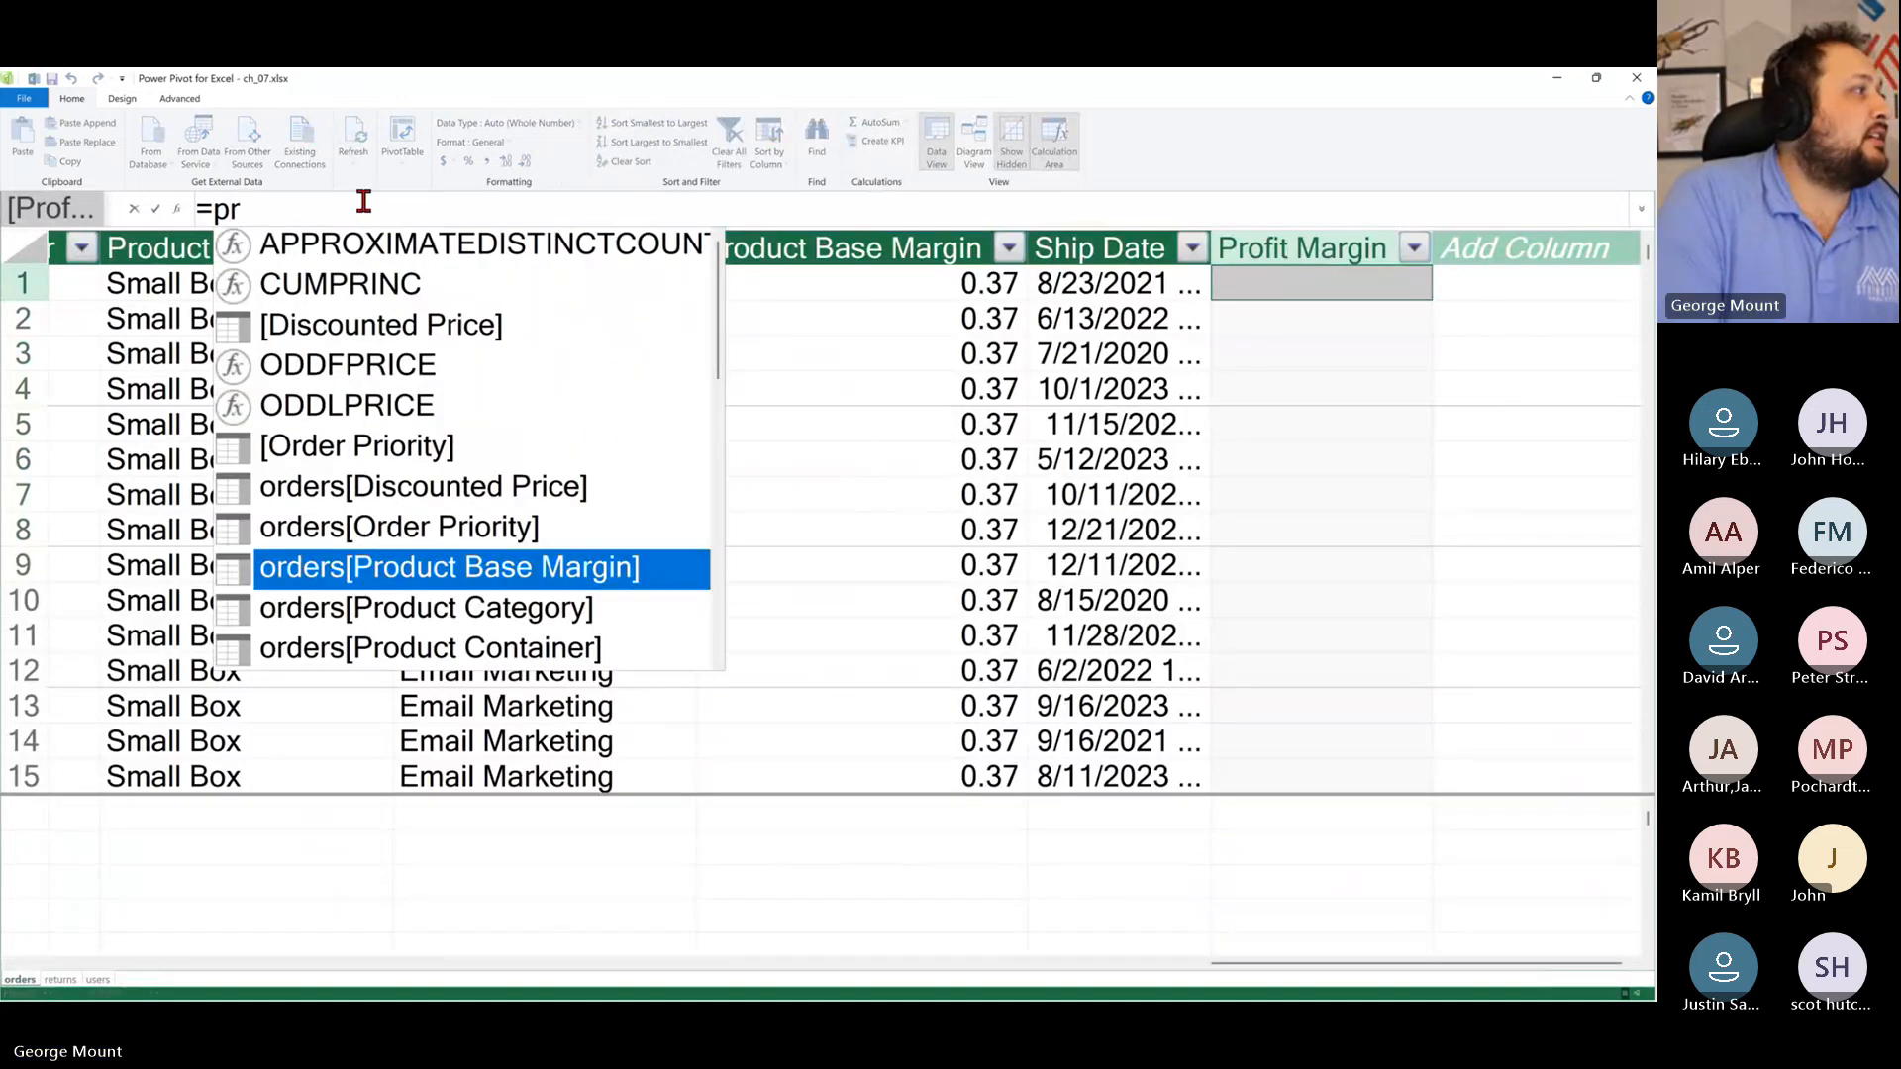
pyautogui.write('ofit')
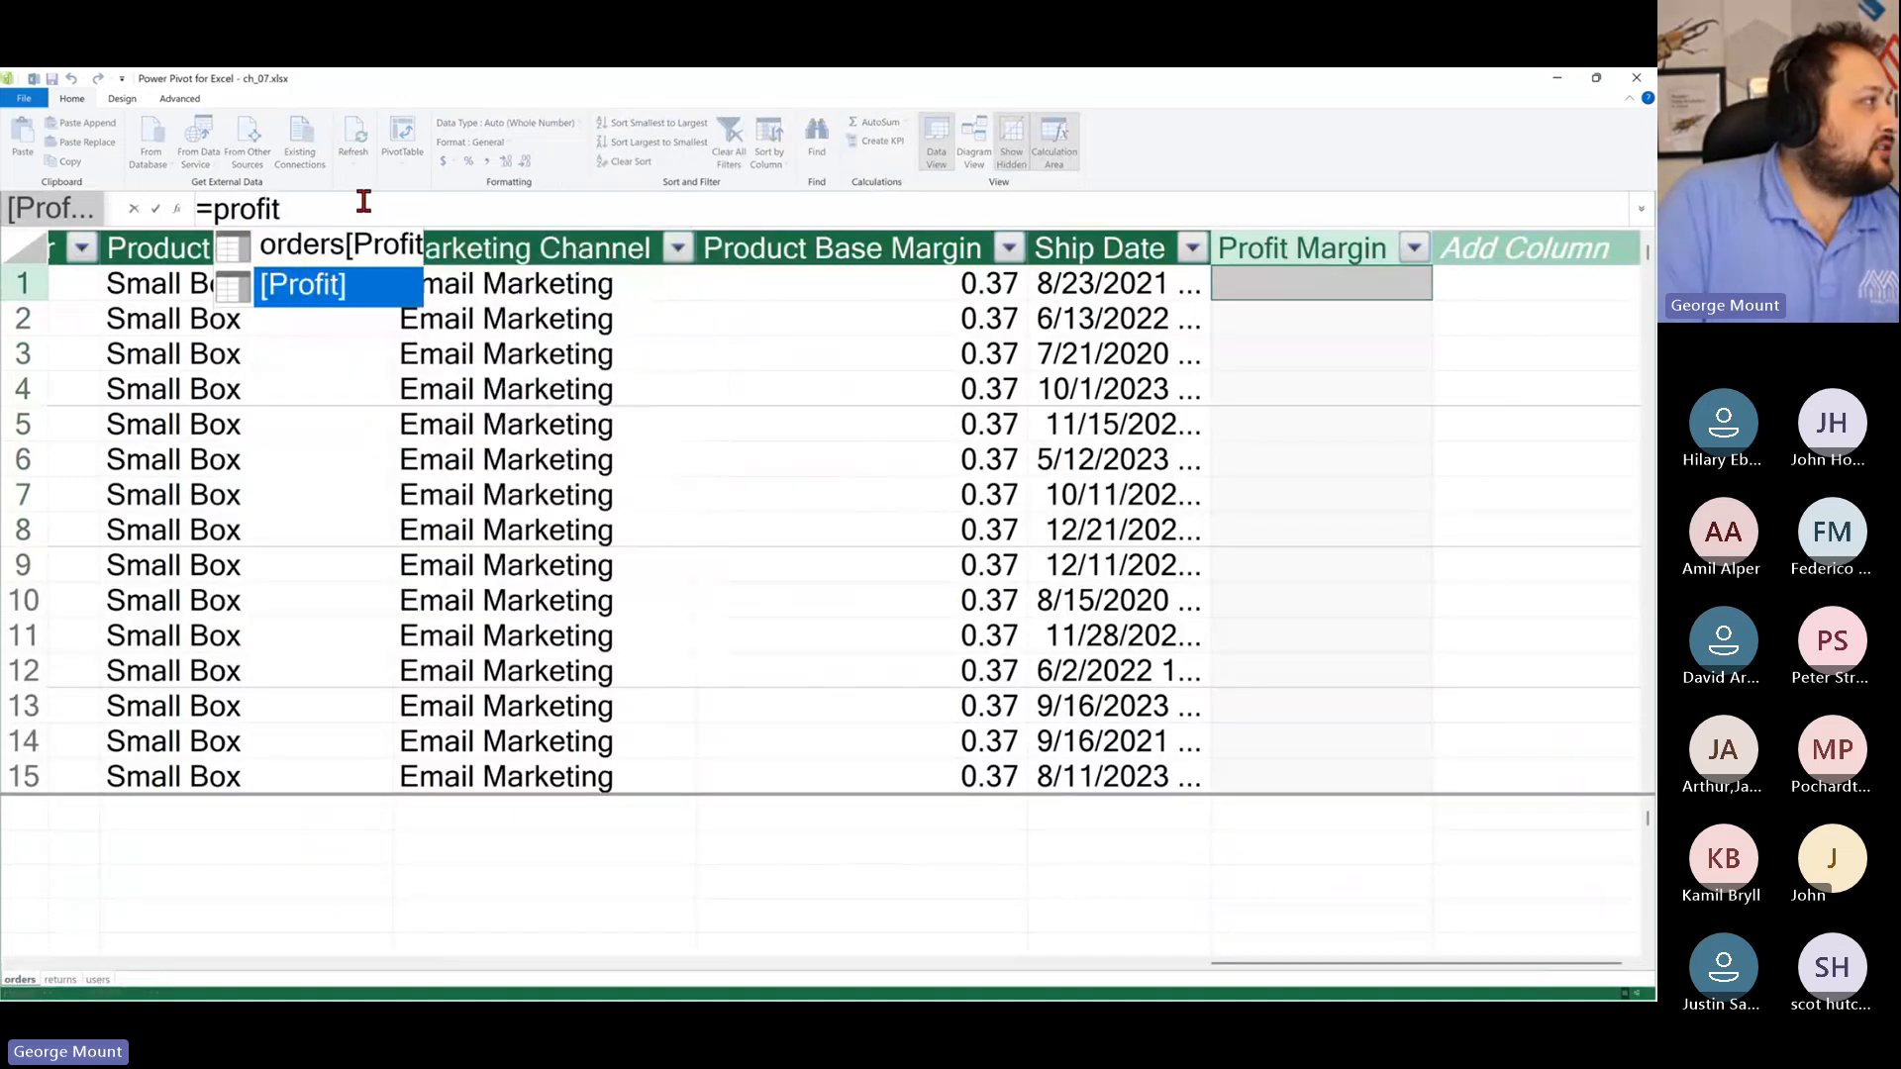
pyautogui.press('Tab')
pyautogui.write('/')
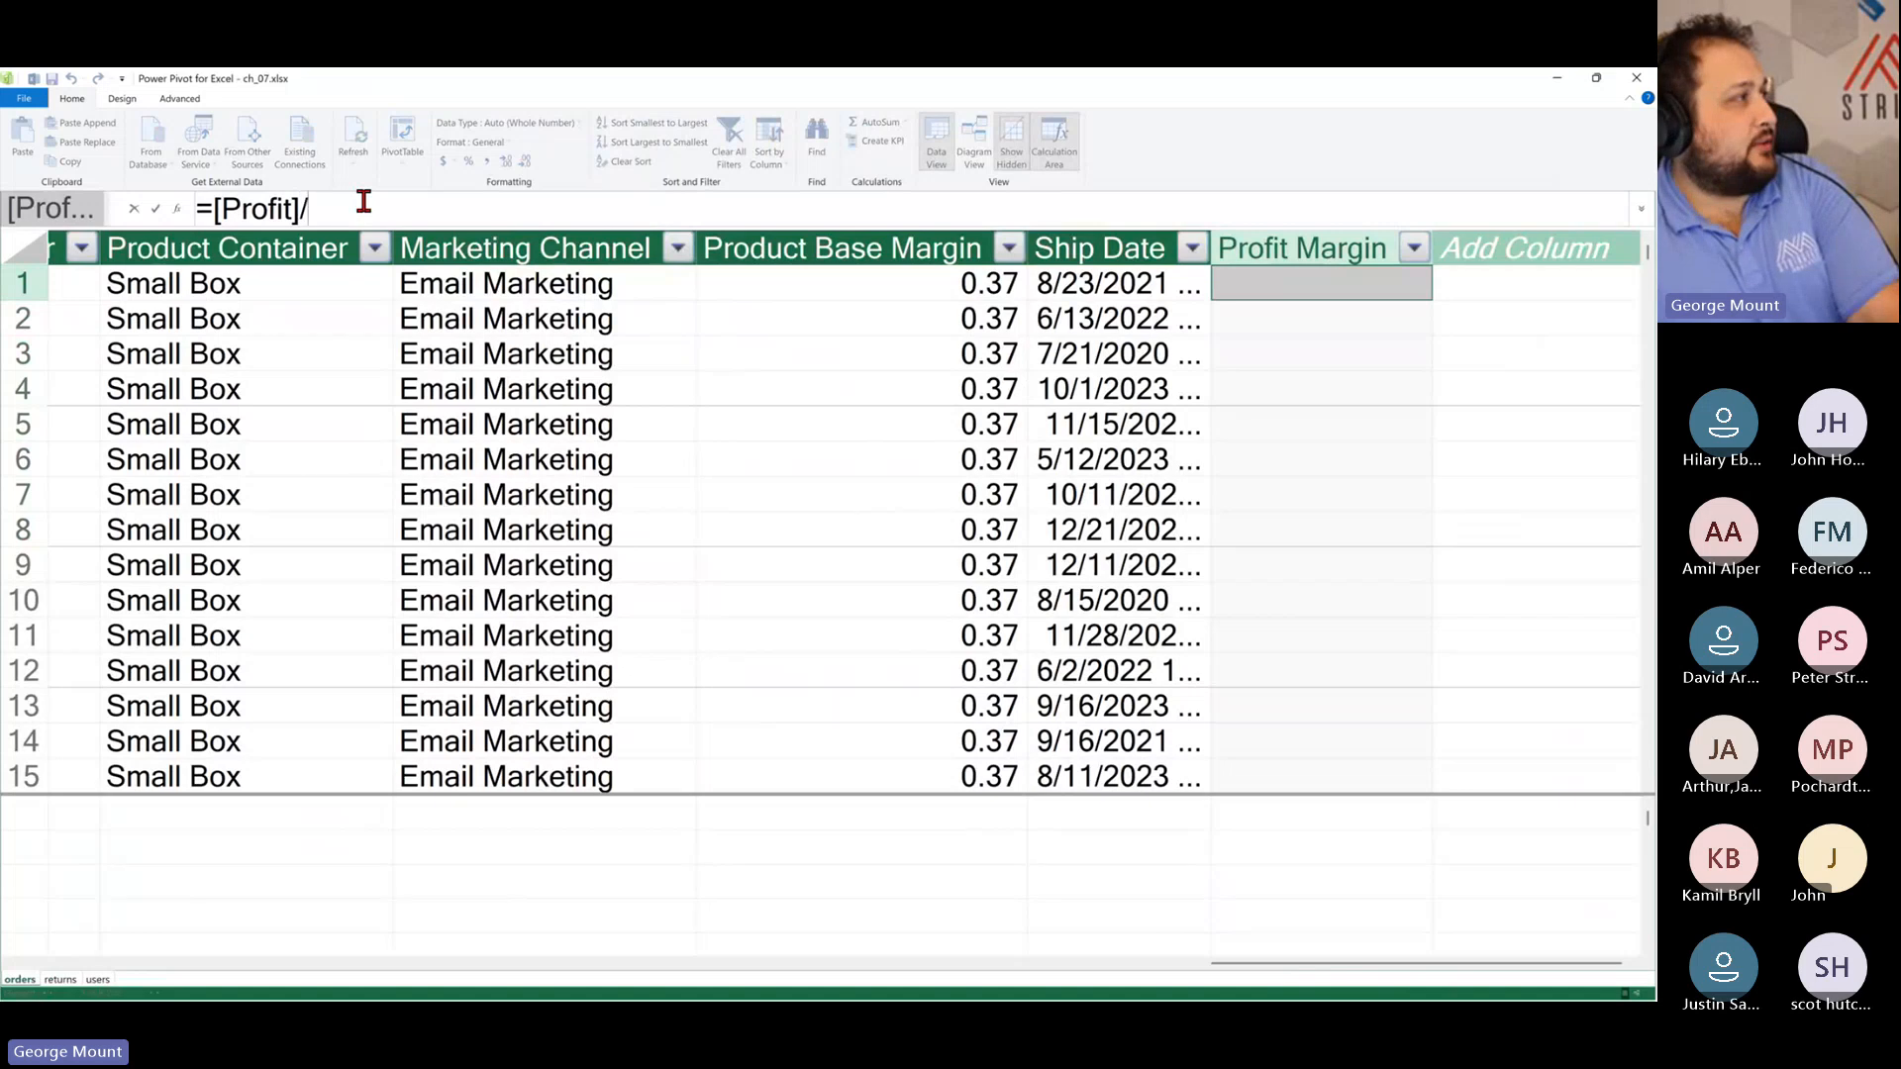
pyautogui.write('sal')
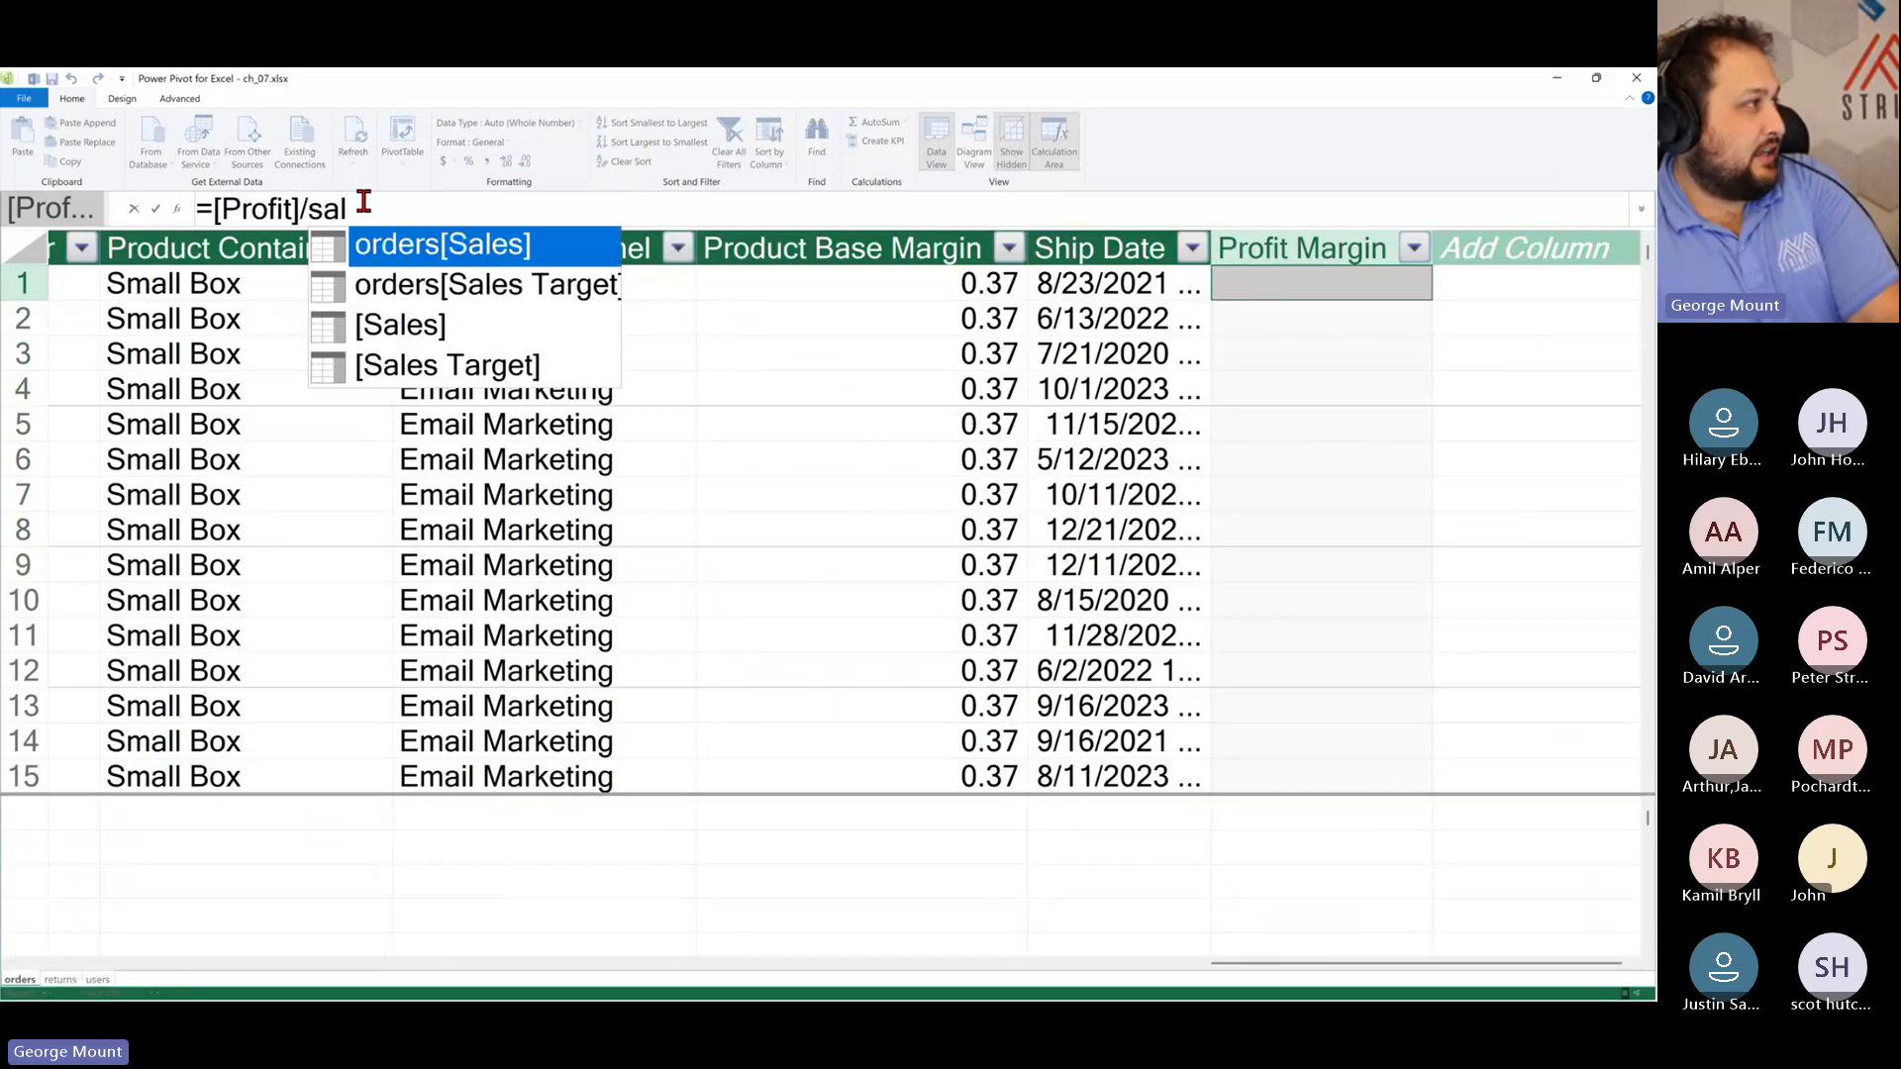
pyautogui.press('Down')
pyautogui.press('Down')
pyautogui.press('Tab')
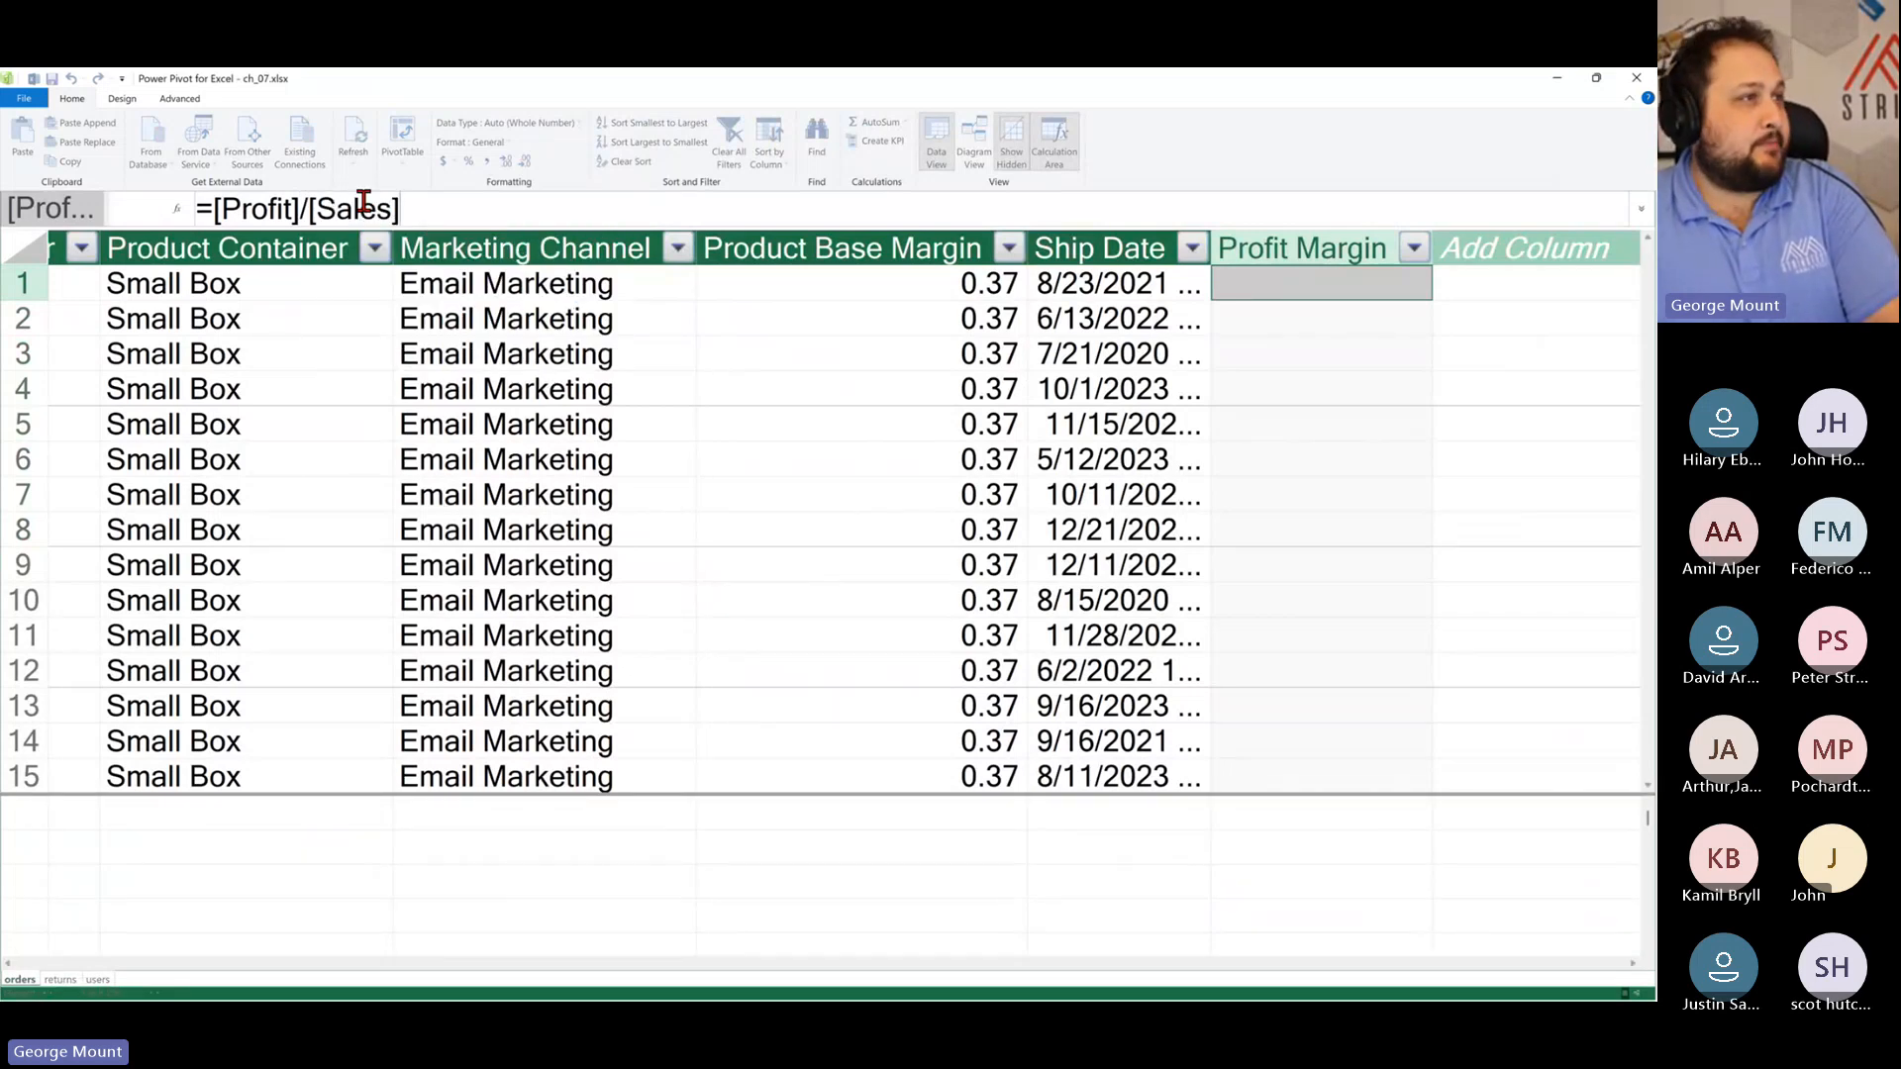
pyautogui.press('Return')
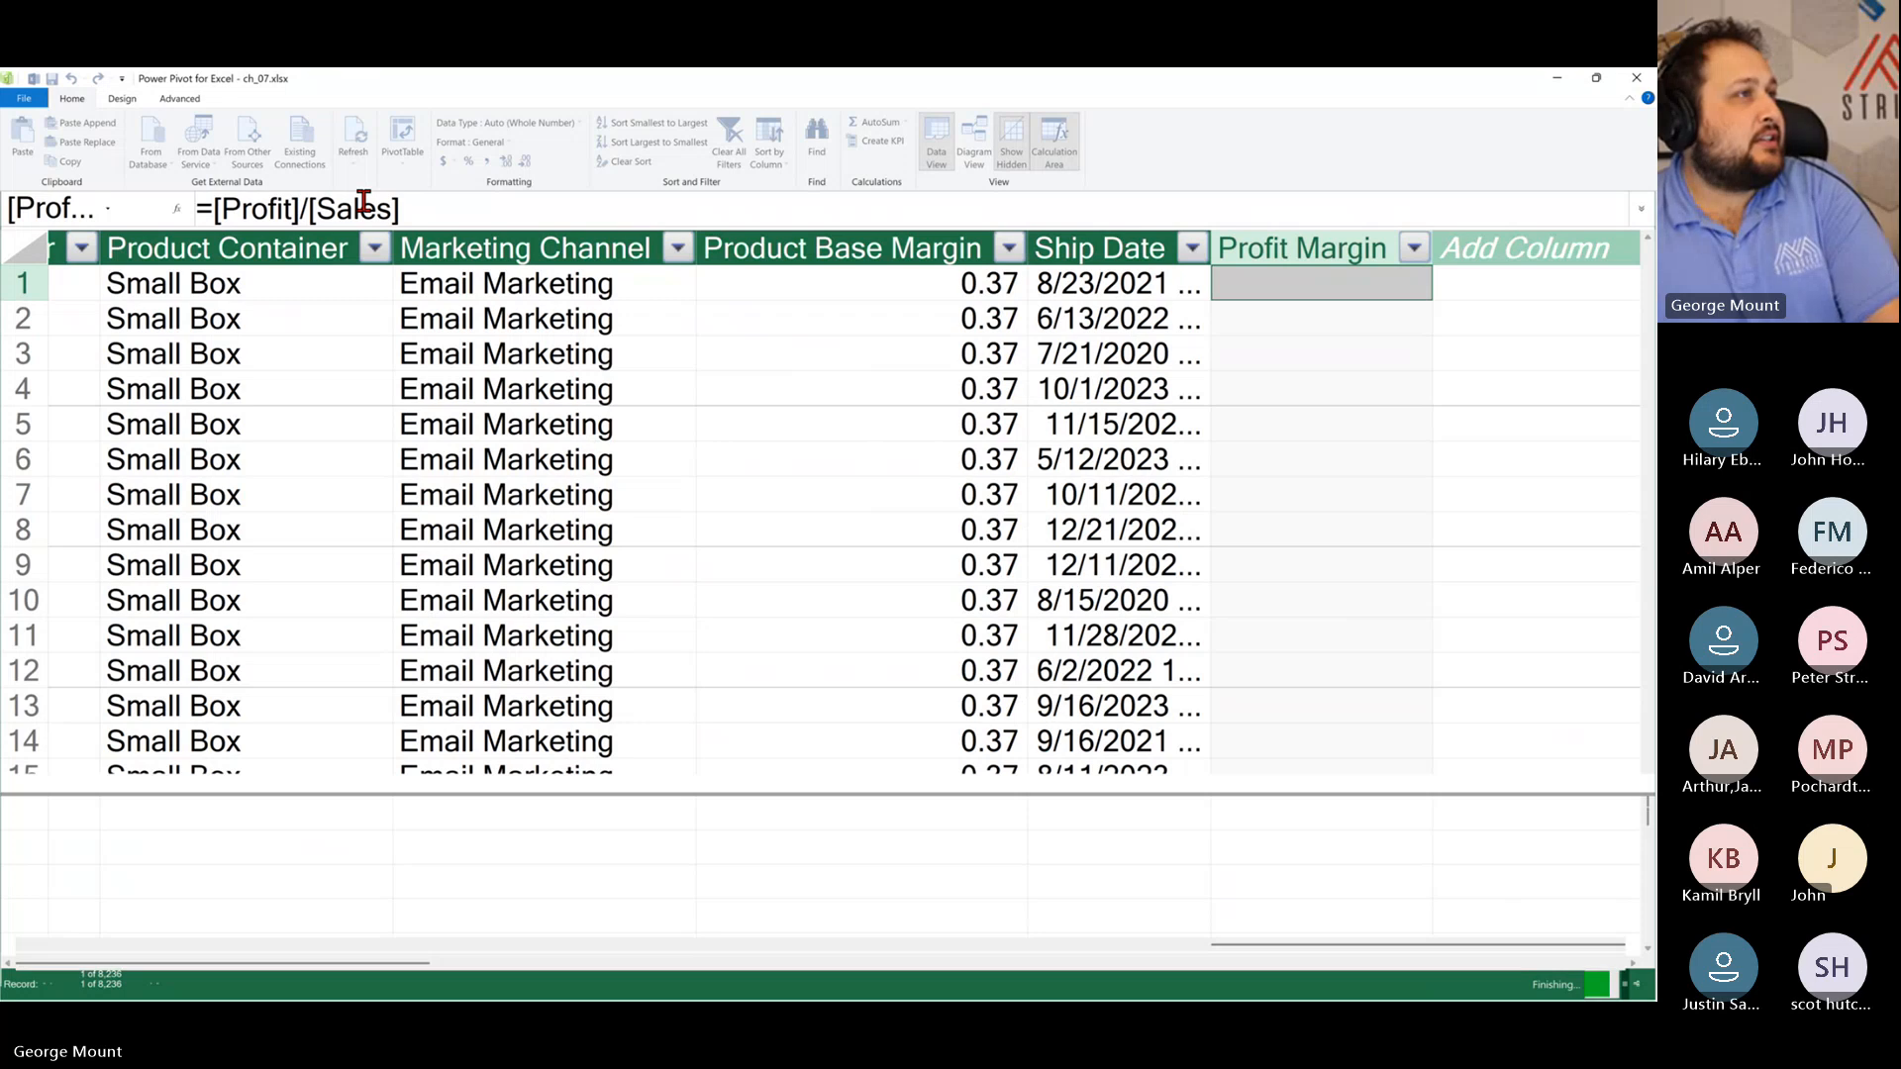
pyautogui.moveTo(459, 206); pyautogui.dragTo(5, 147)
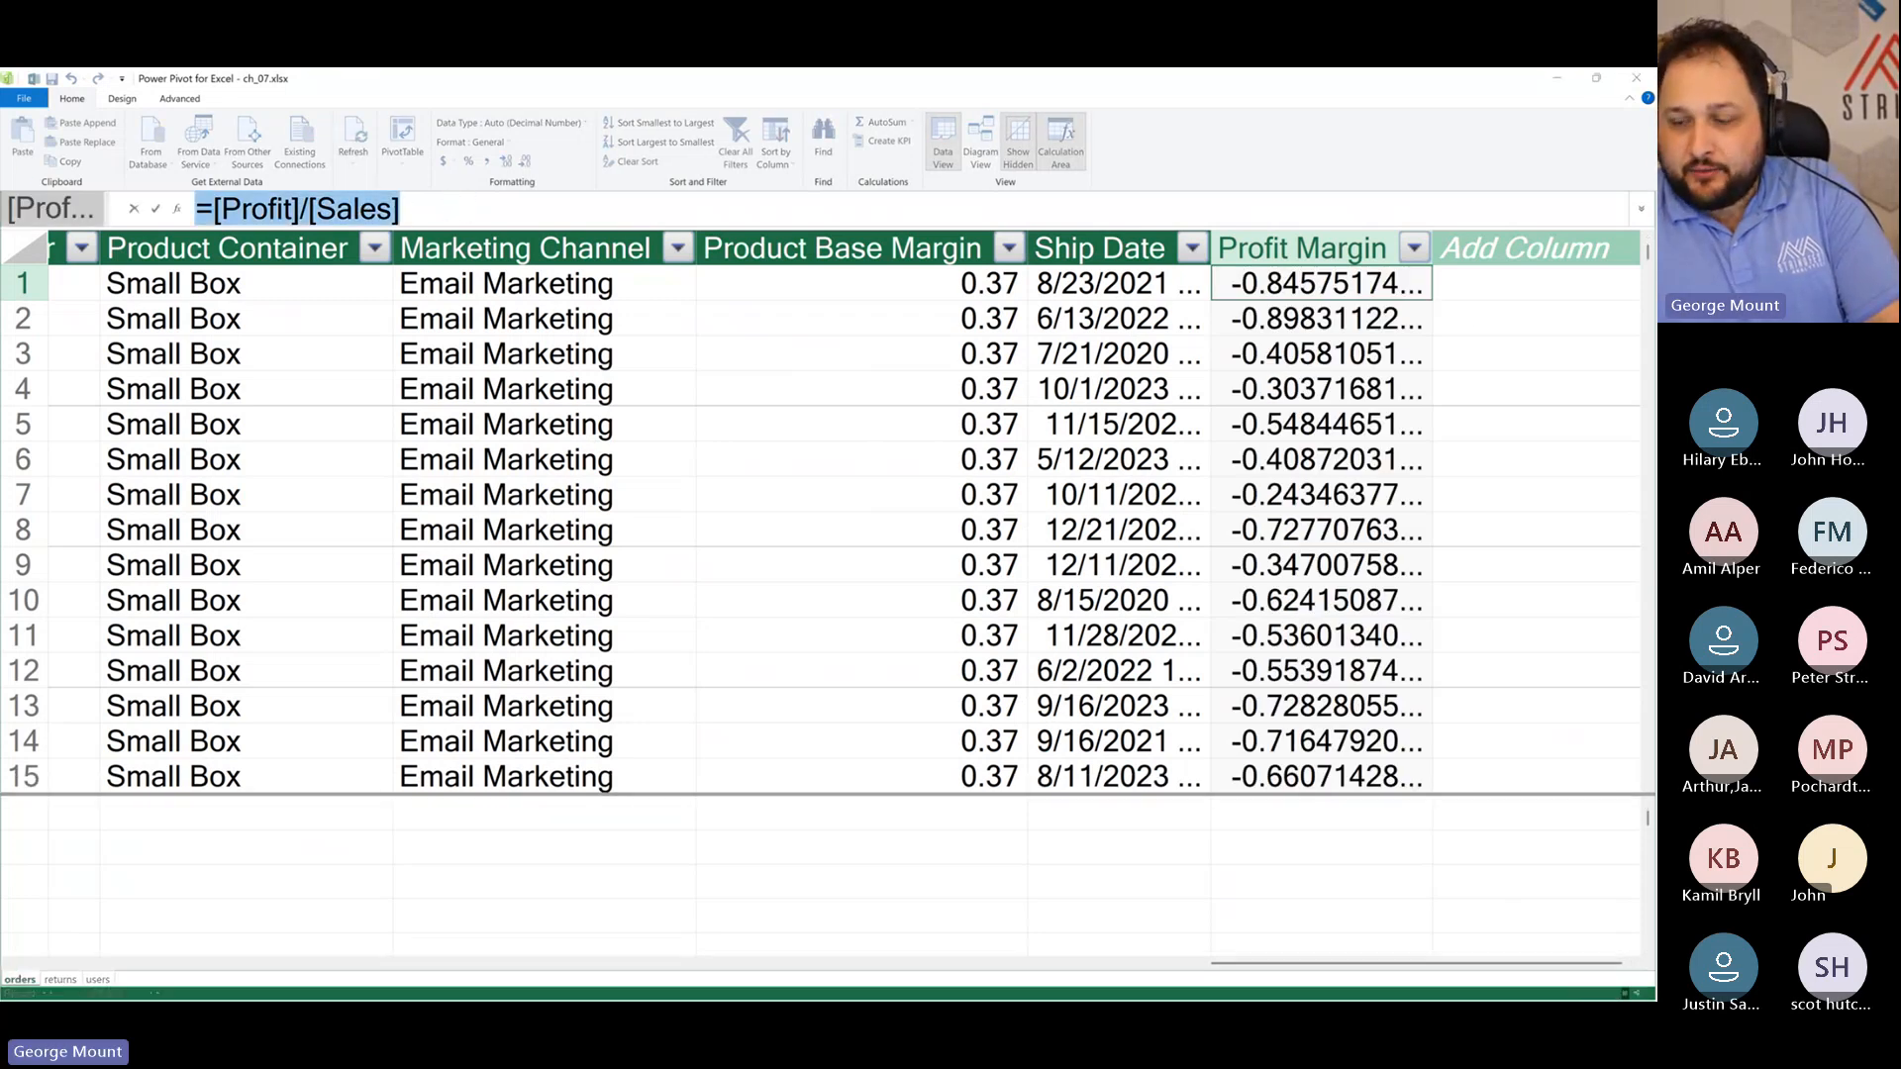
pyautogui.hotkey('alt', 'Tab')
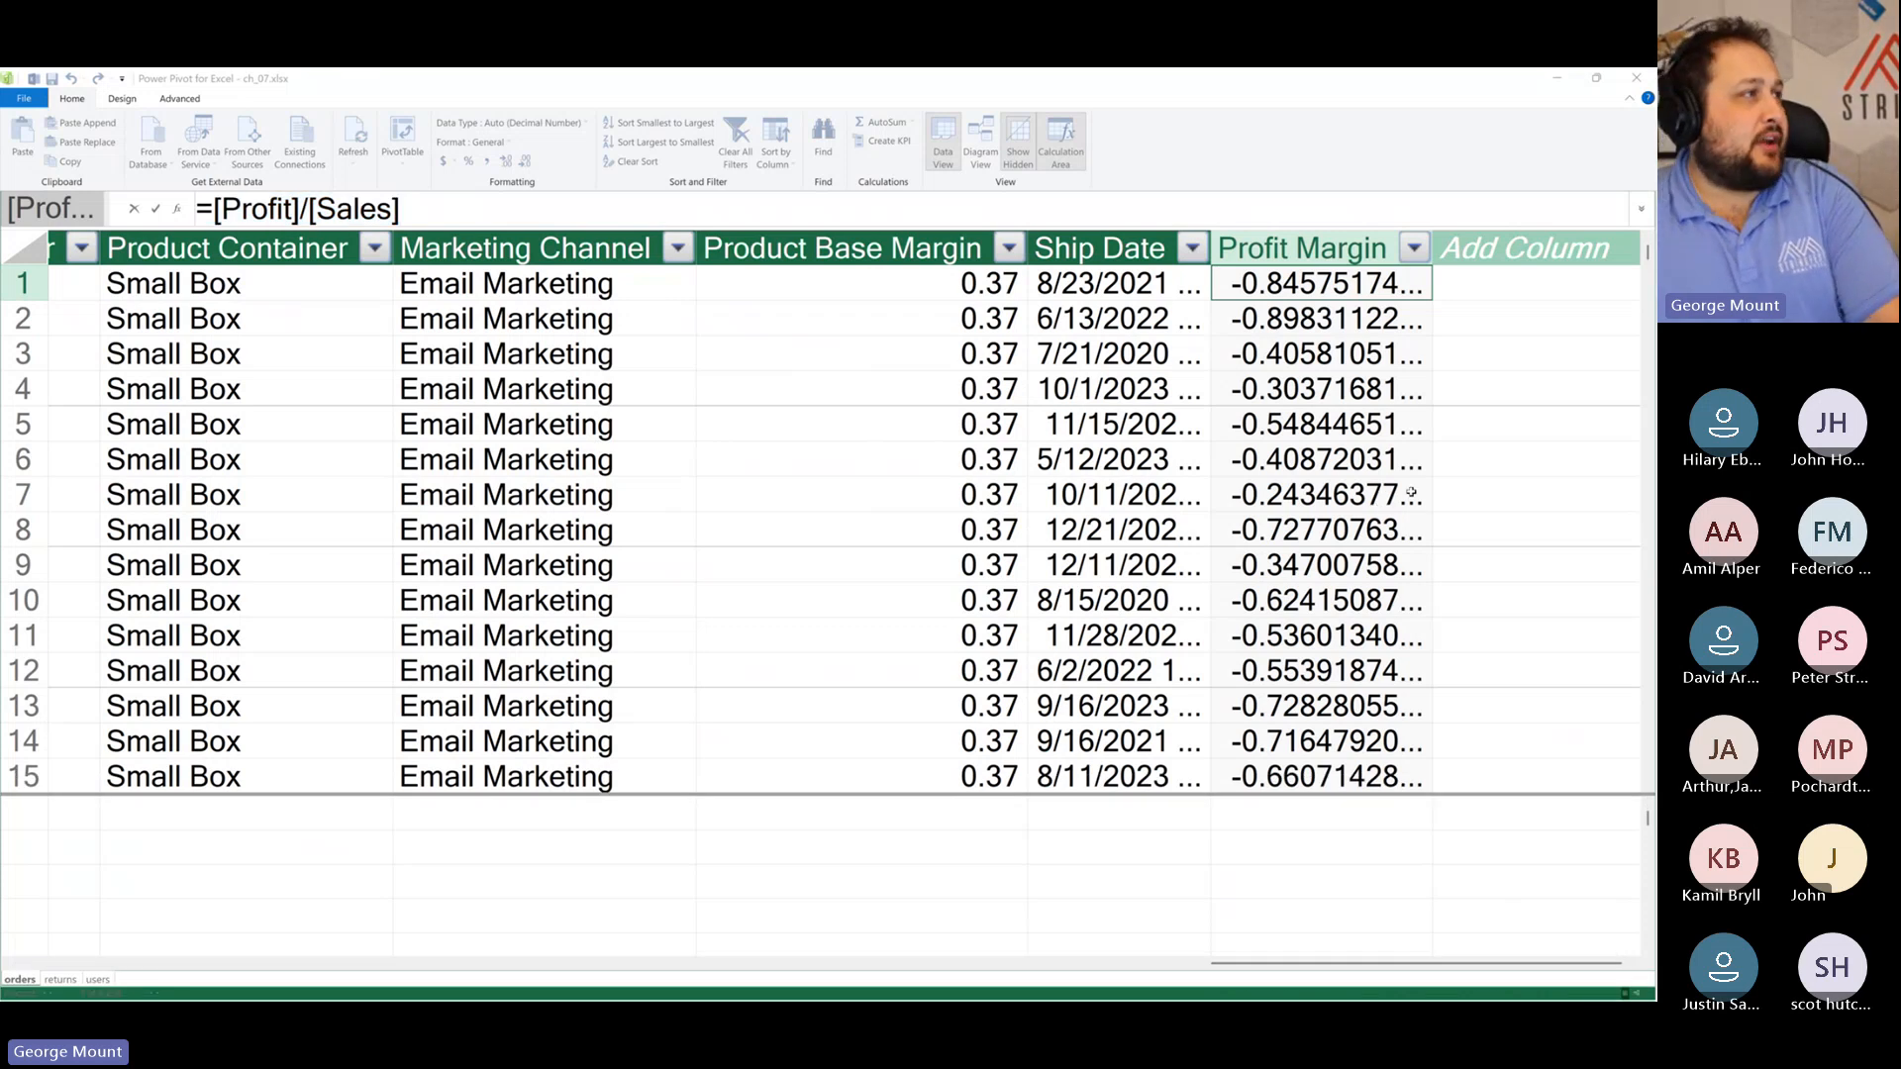
# Step: Review the source columns of the orders table from Product Base Margin back to Profit
pyautogui.click(904, 351)
pyautogui.press('Left')
pyautogui.press('Left')
pyautogui.press('Left')
pyautogui.press('Left')
pyautogui.press('Left')
pyautogui.press('Left')
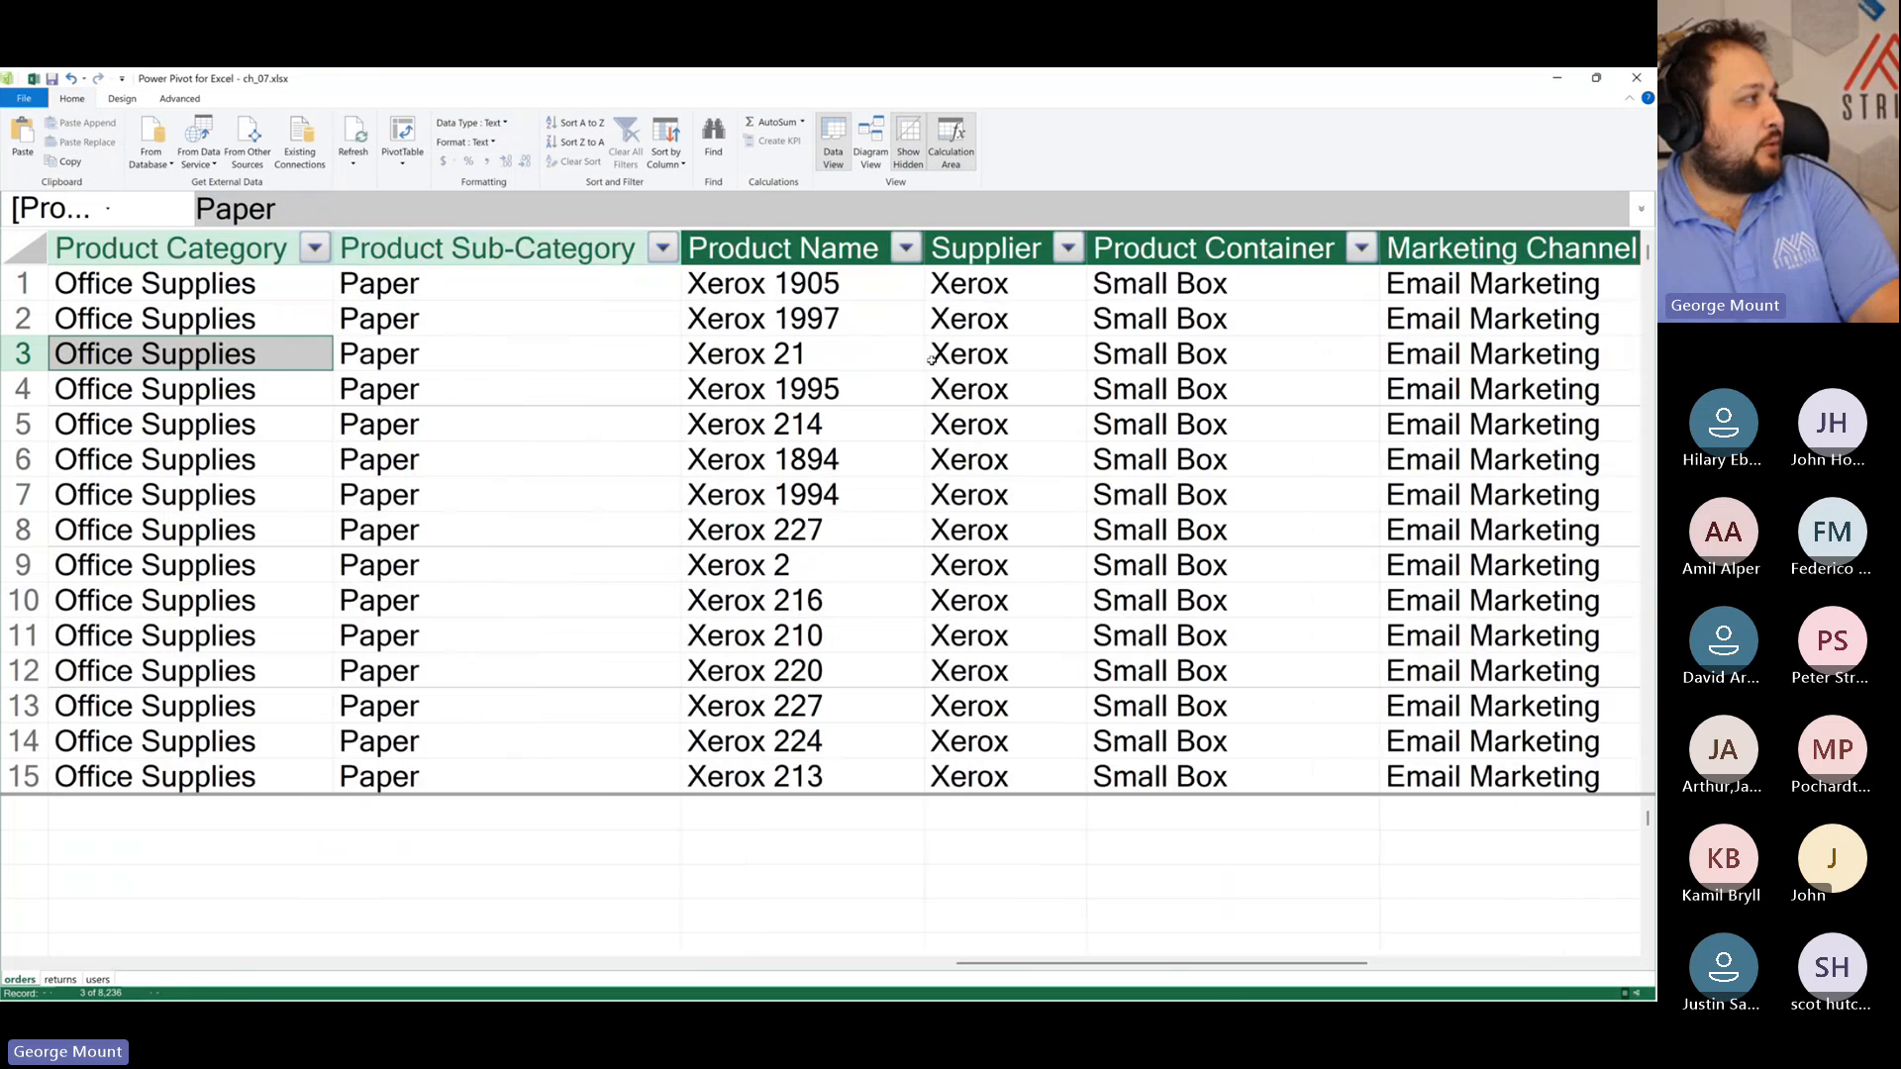
pyautogui.press('Left')
pyautogui.press('Left')
pyautogui.press('Left')
pyautogui.press('Left')
pyautogui.press('Left')
pyautogui.press('Left')
pyautogui.press('Left')
pyautogui.press('Left')
pyautogui.press('Left')
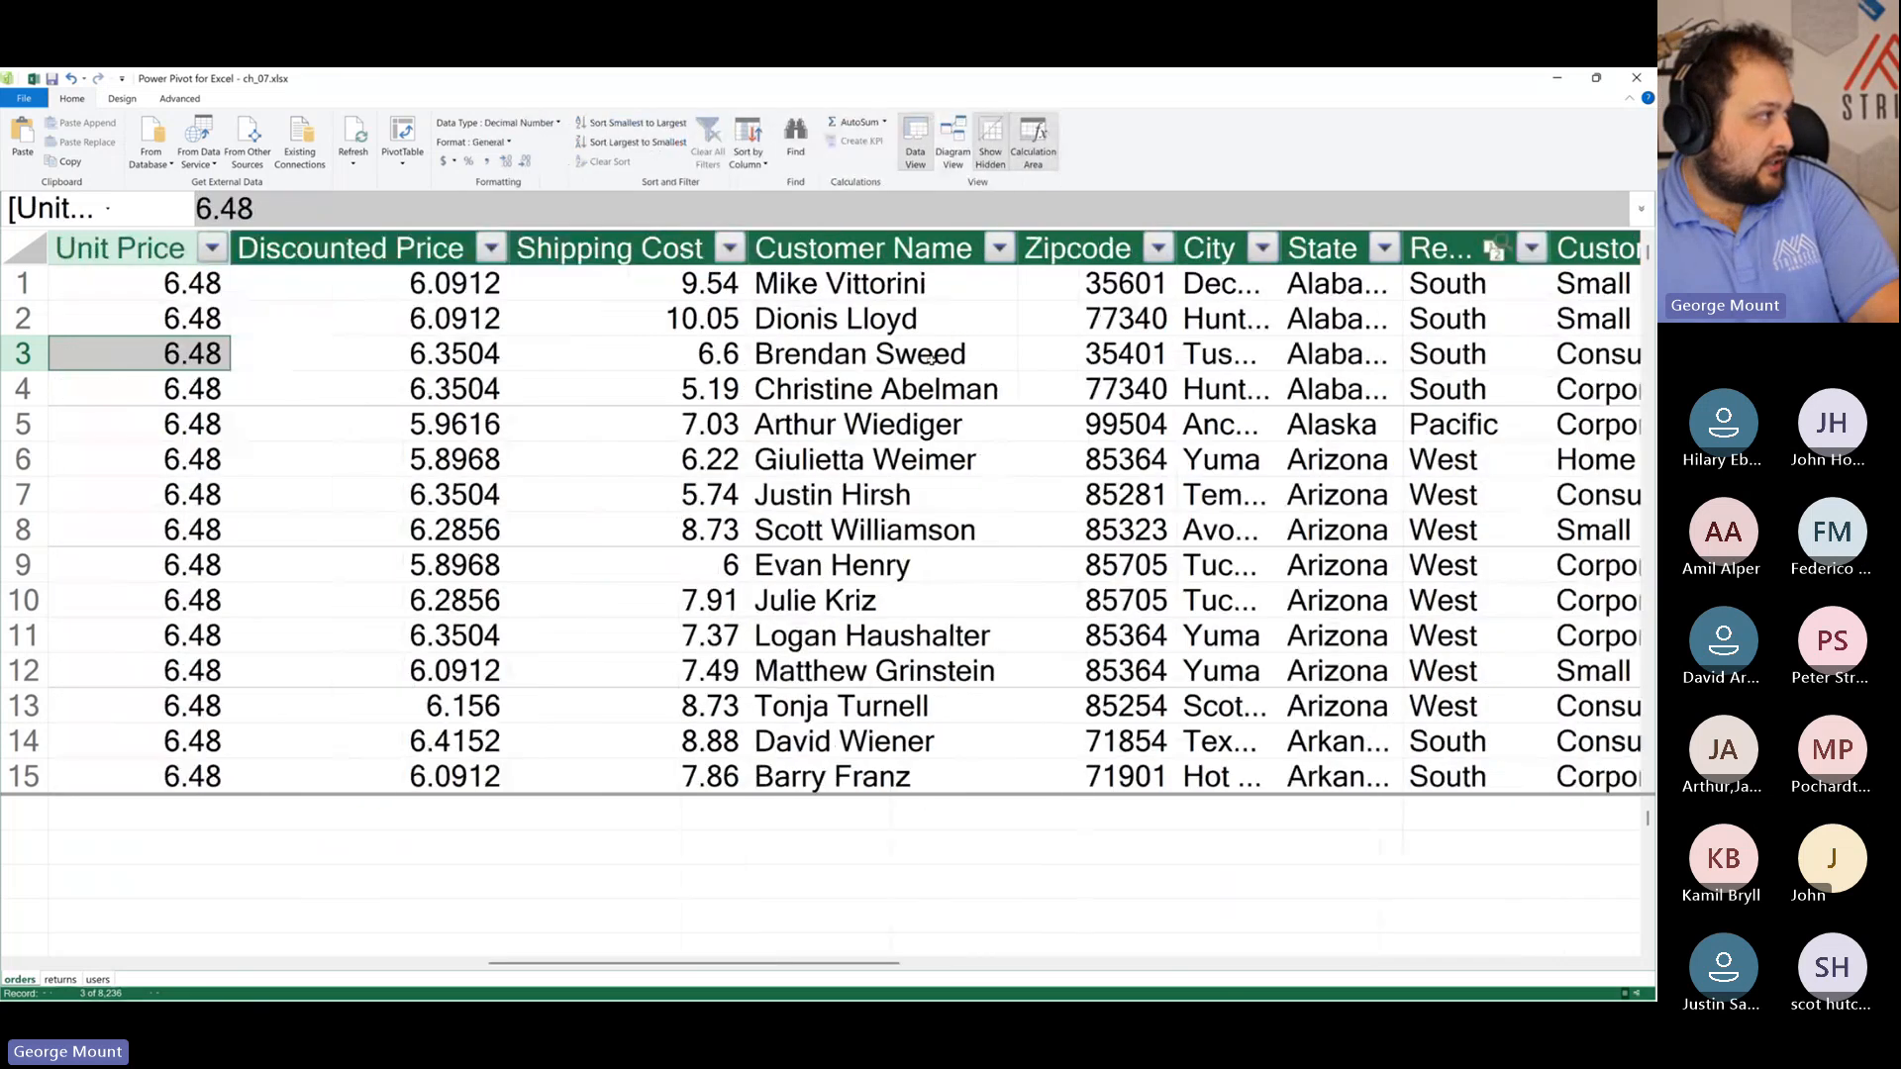
pyautogui.press('Left')
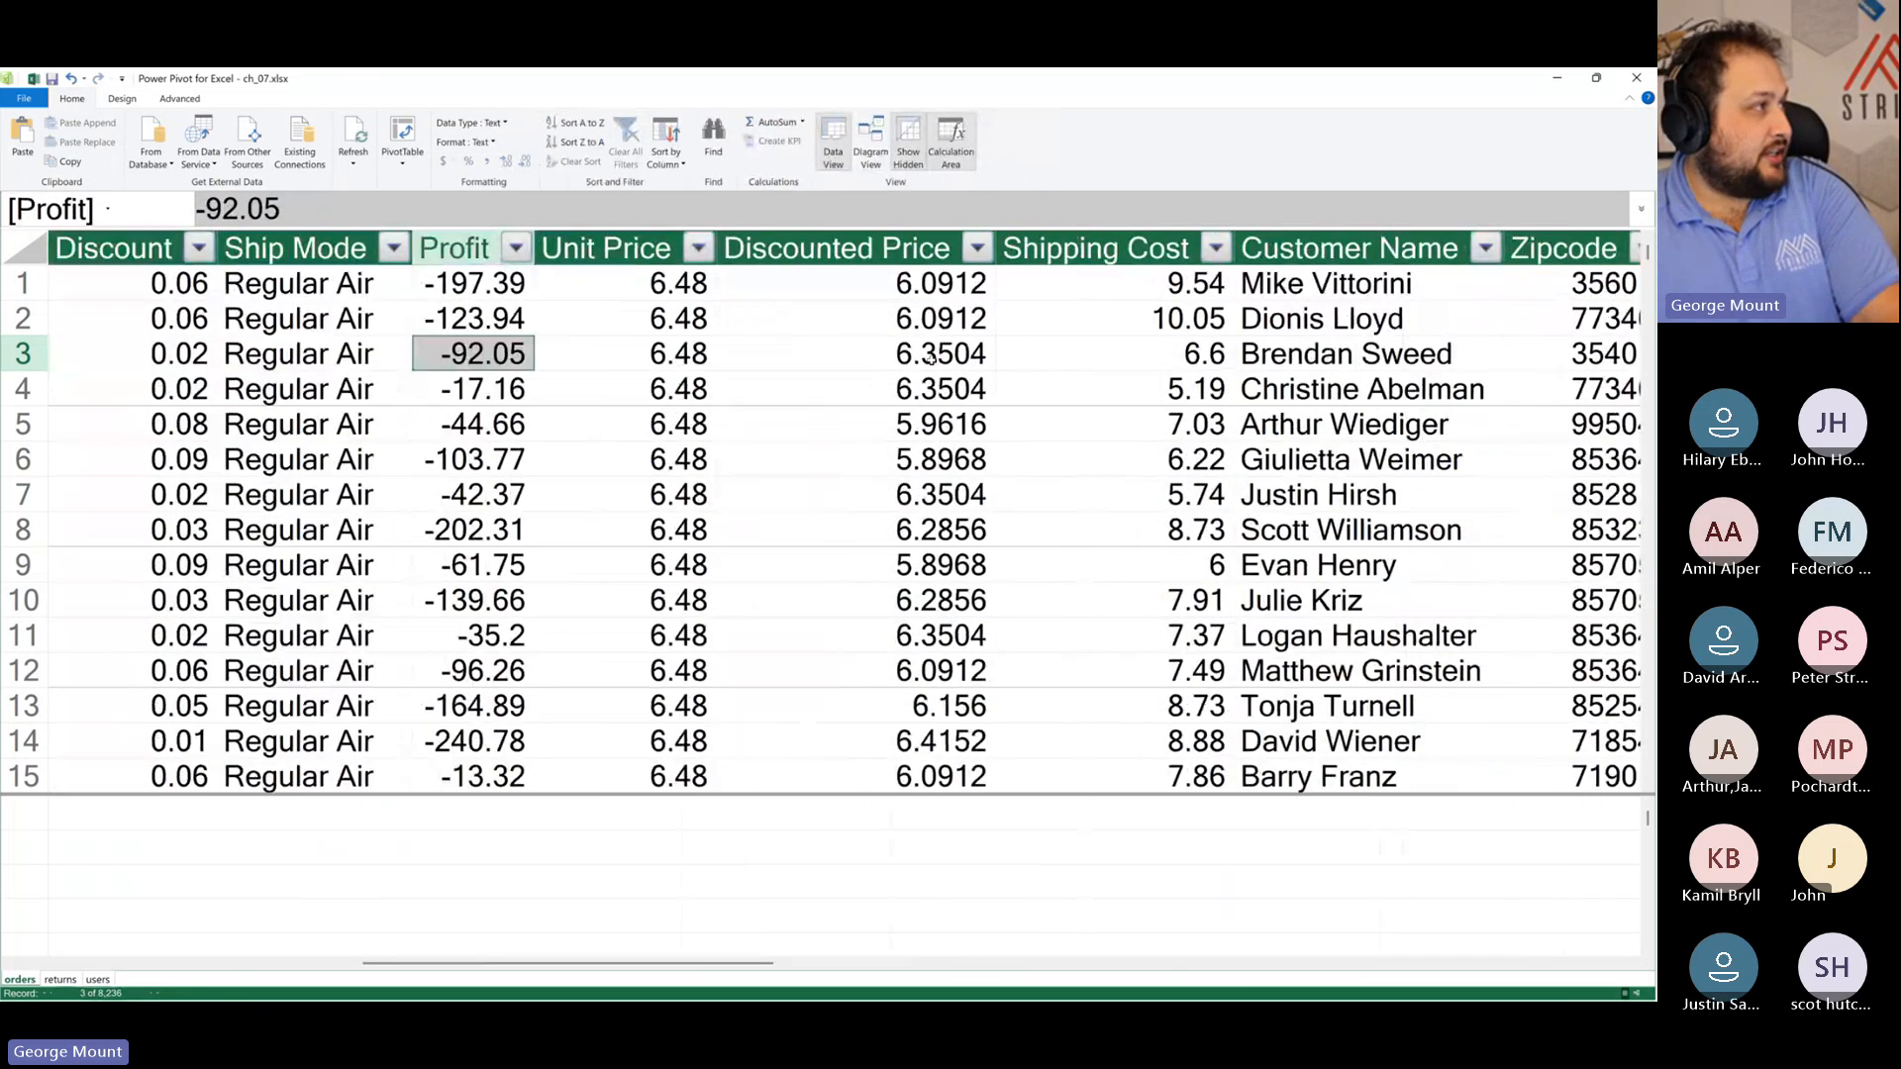
# Step: Examine the orders table's numeric columns between Order Quantity and Profit, including Sales, Sales Target and Discount
pyautogui.press('Up')
pyautogui.press('Left')
pyautogui.press('Left')
pyautogui.press('Left')
pyautogui.press('Left')
pyautogui.press('Left')
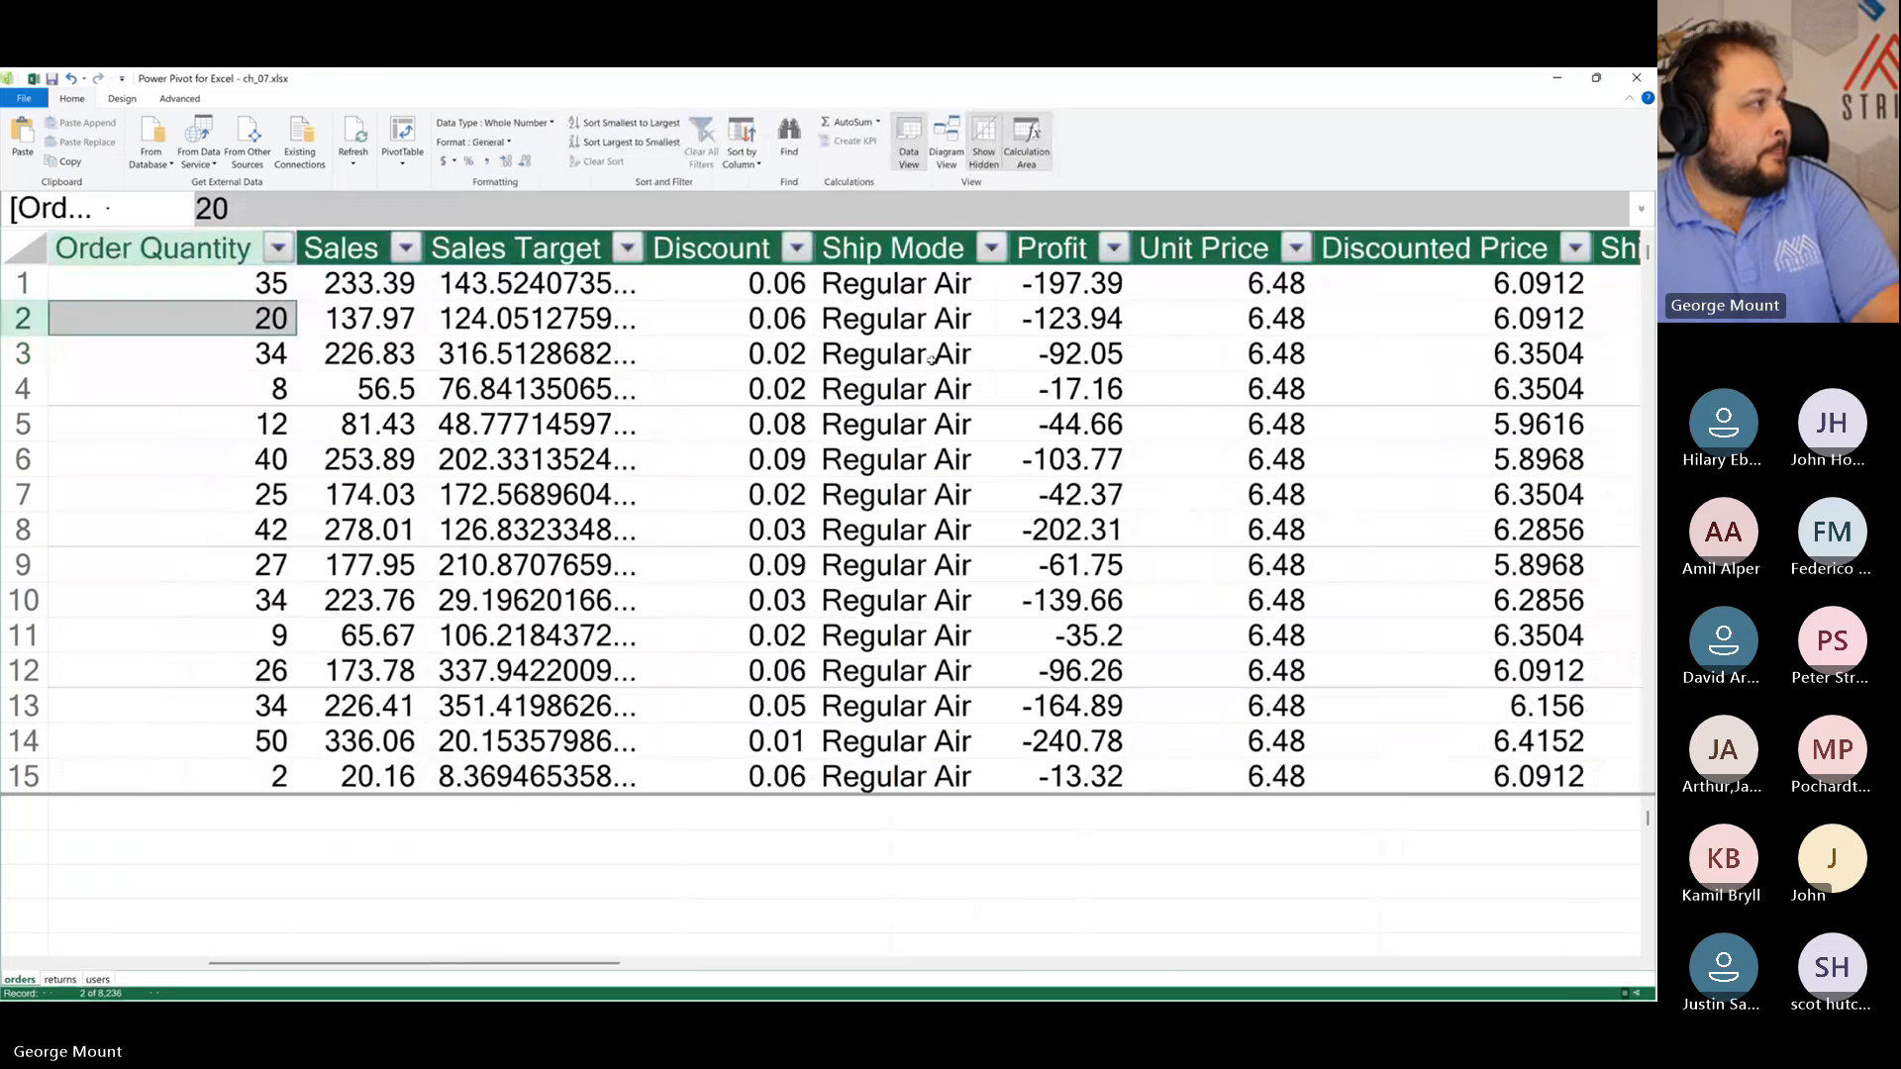
pyautogui.press('Up')
pyautogui.press('Right')
pyautogui.press('Right')
pyautogui.press('Right')
pyautogui.press('Right')
pyautogui.press('Right')
pyautogui.press('Left')
pyautogui.press('Left')
pyautogui.press('Left')
pyautogui.press('Left')
pyautogui.press('Left')
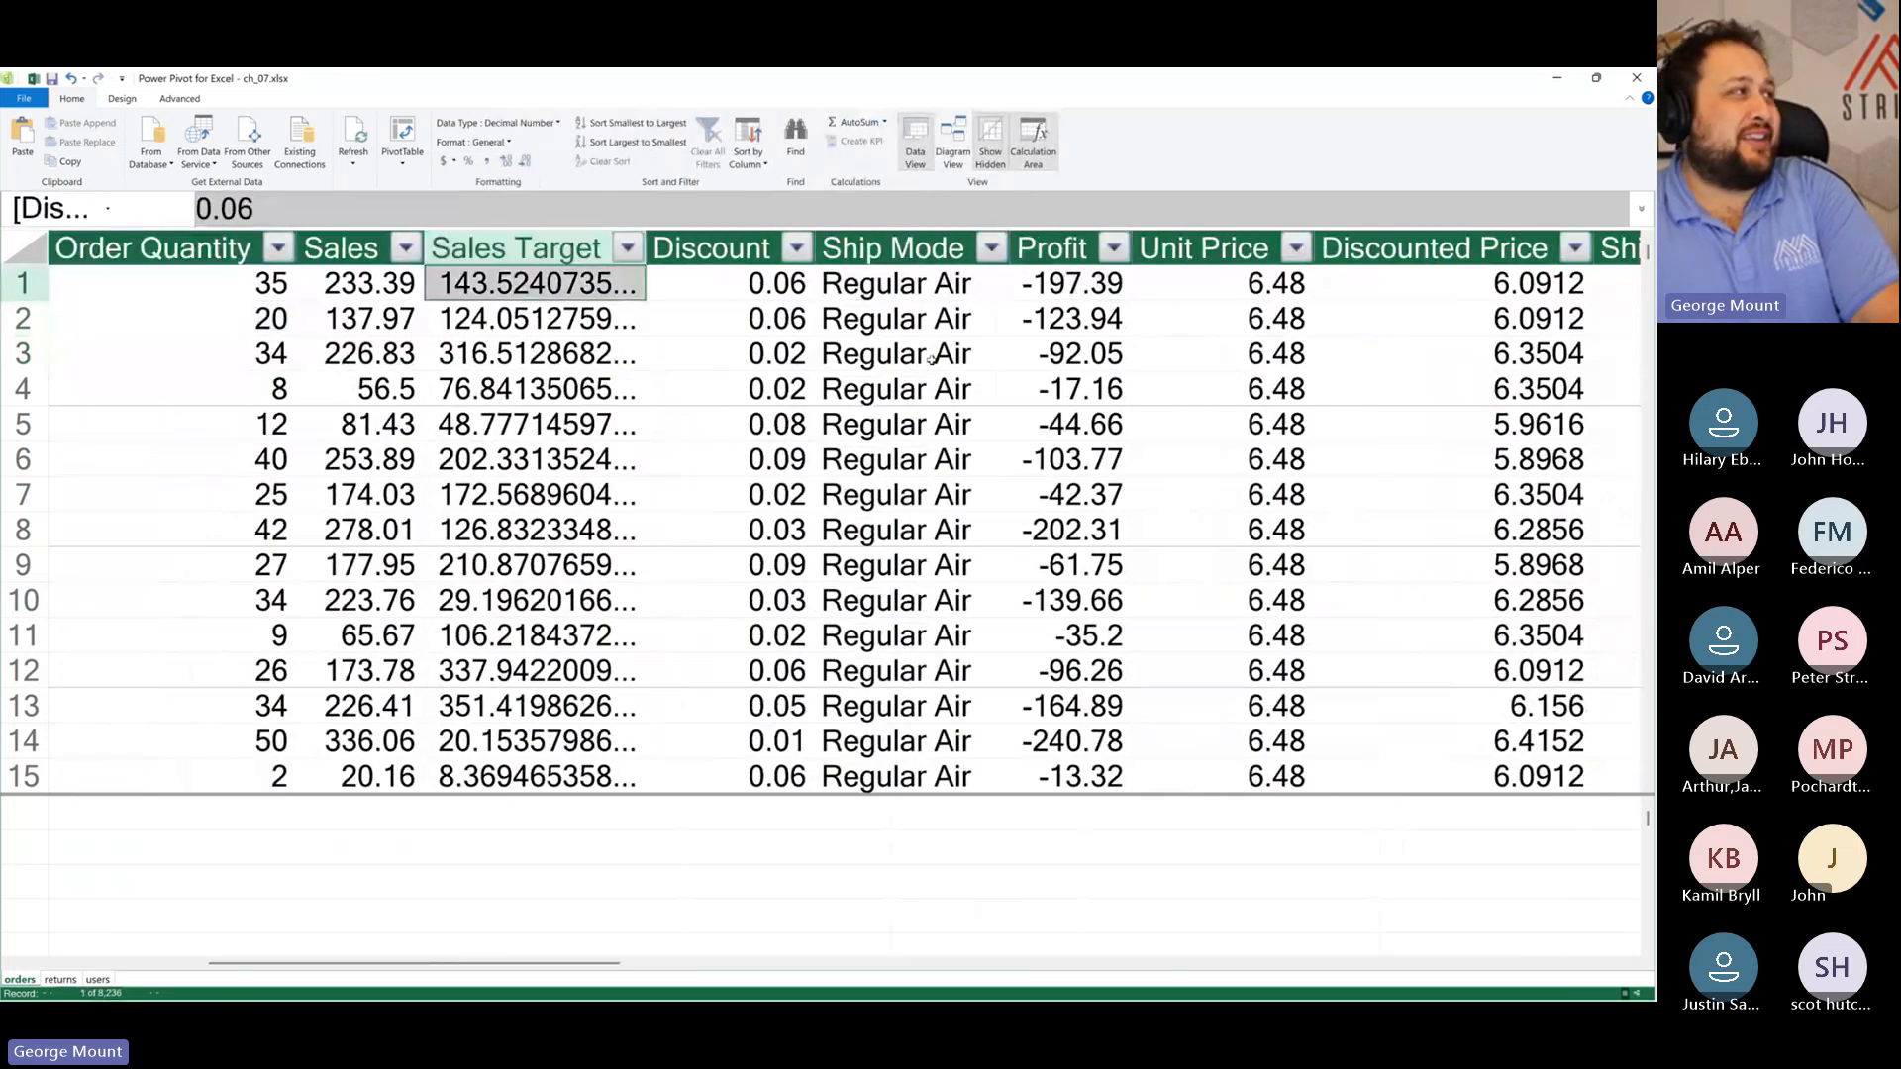
pyautogui.press('Right')
pyautogui.press('Right')
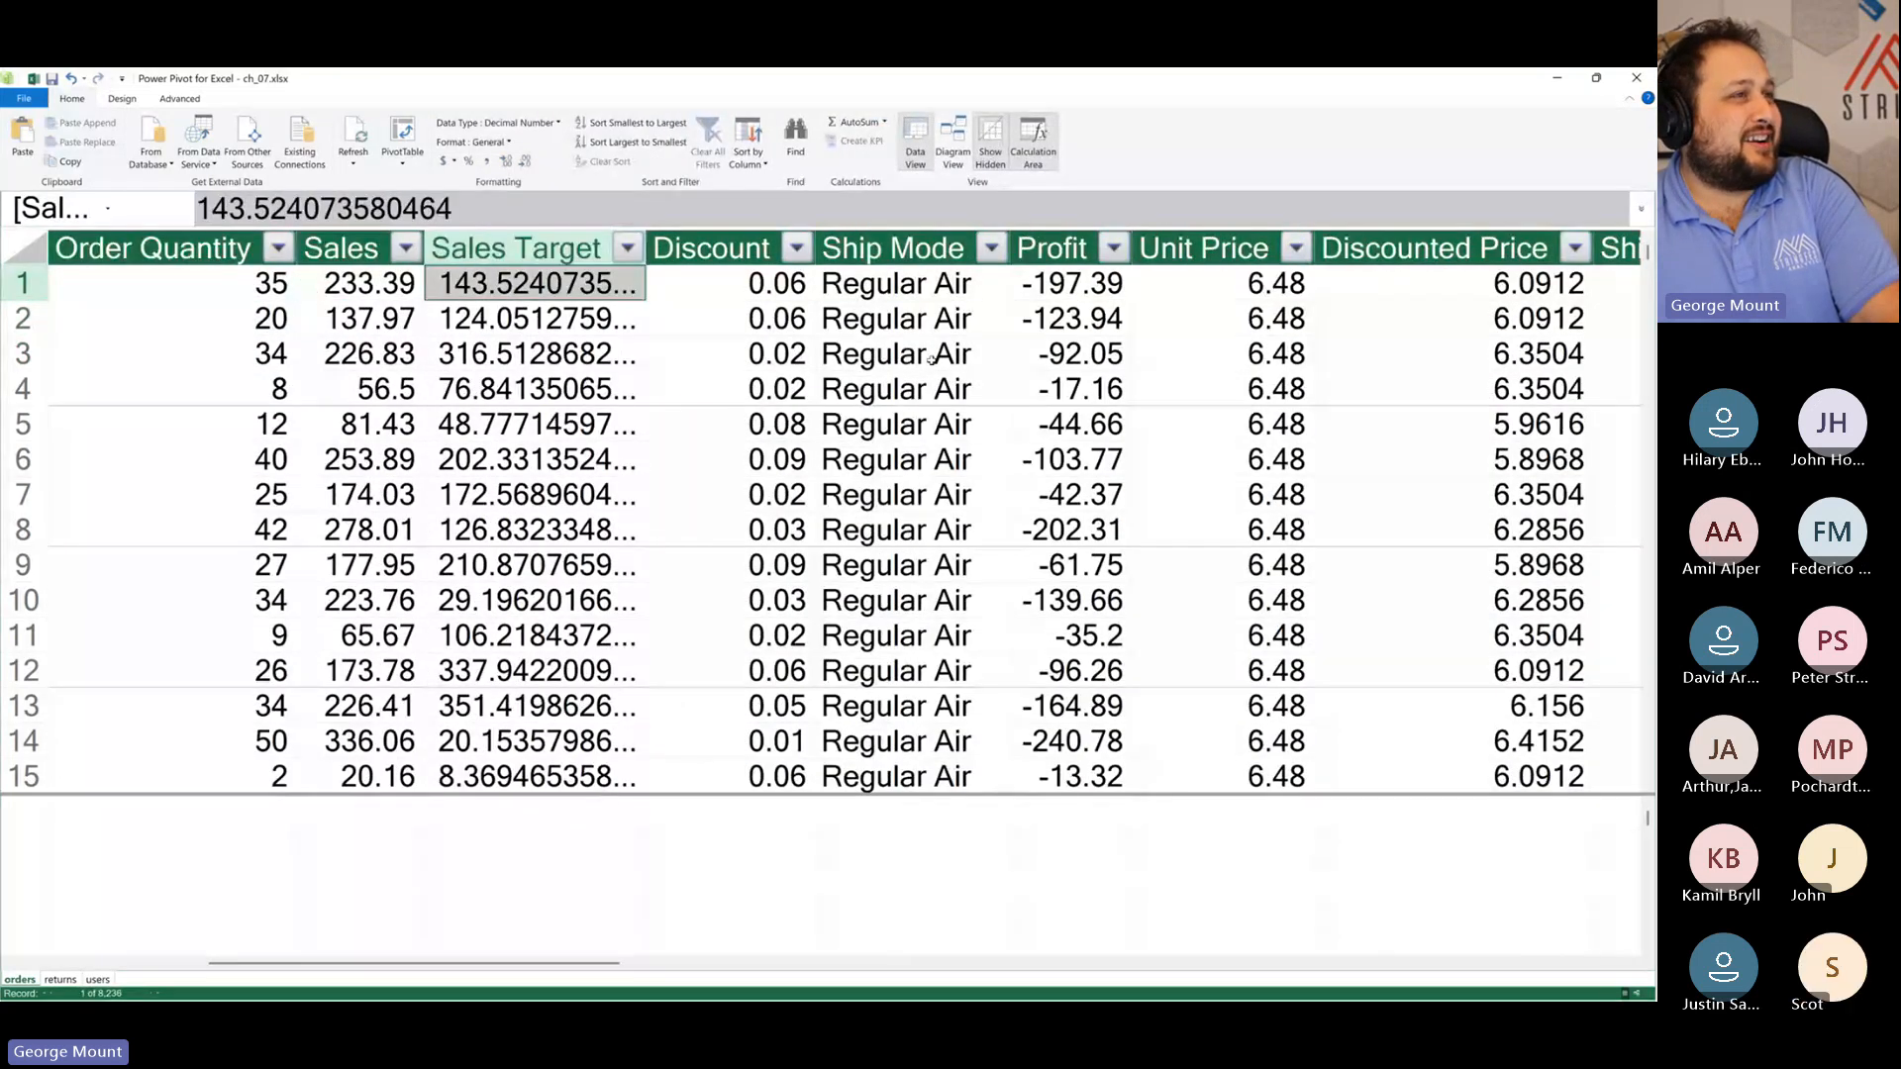
# Step: Review the remaining orders columns through to Profit Margin and check that column's formula against the neighbouring product columns
pyautogui.press('Right')
pyautogui.press('Right')
pyautogui.press('Right')
pyautogui.press('Right')
pyautogui.press('Right')
pyautogui.press('Right')
pyautogui.press('Right')
pyautogui.press('Right')
pyautogui.press('Right')
pyautogui.press('Right')
pyautogui.press('Right')
pyautogui.press('Right')
pyautogui.press('Right')
pyautogui.press('Right')
pyautogui.press('Right')
pyautogui.press('Right')
pyautogui.press('Right')
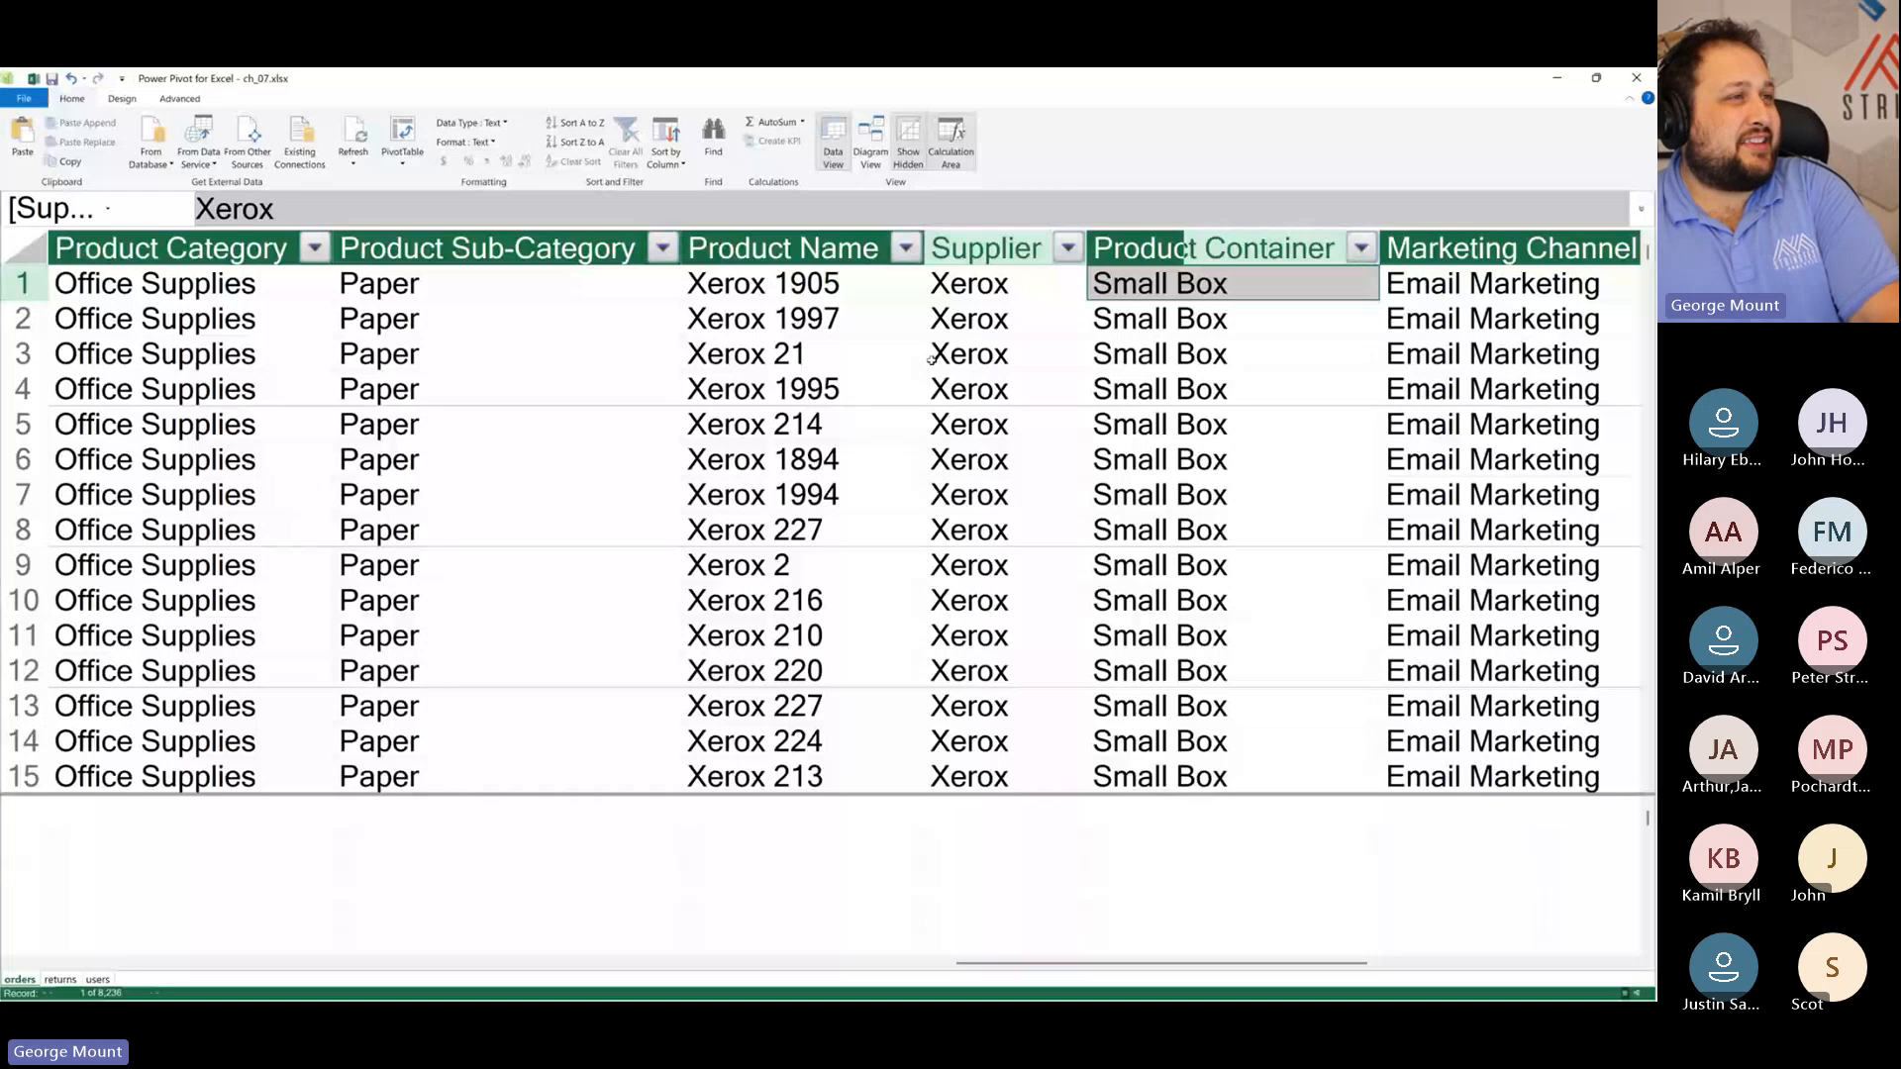
pyautogui.press('Right')
pyautogui.press('Right')
pyautogui.press('Right')
pyautogui.press('Right')
pyautogui.press('Right')
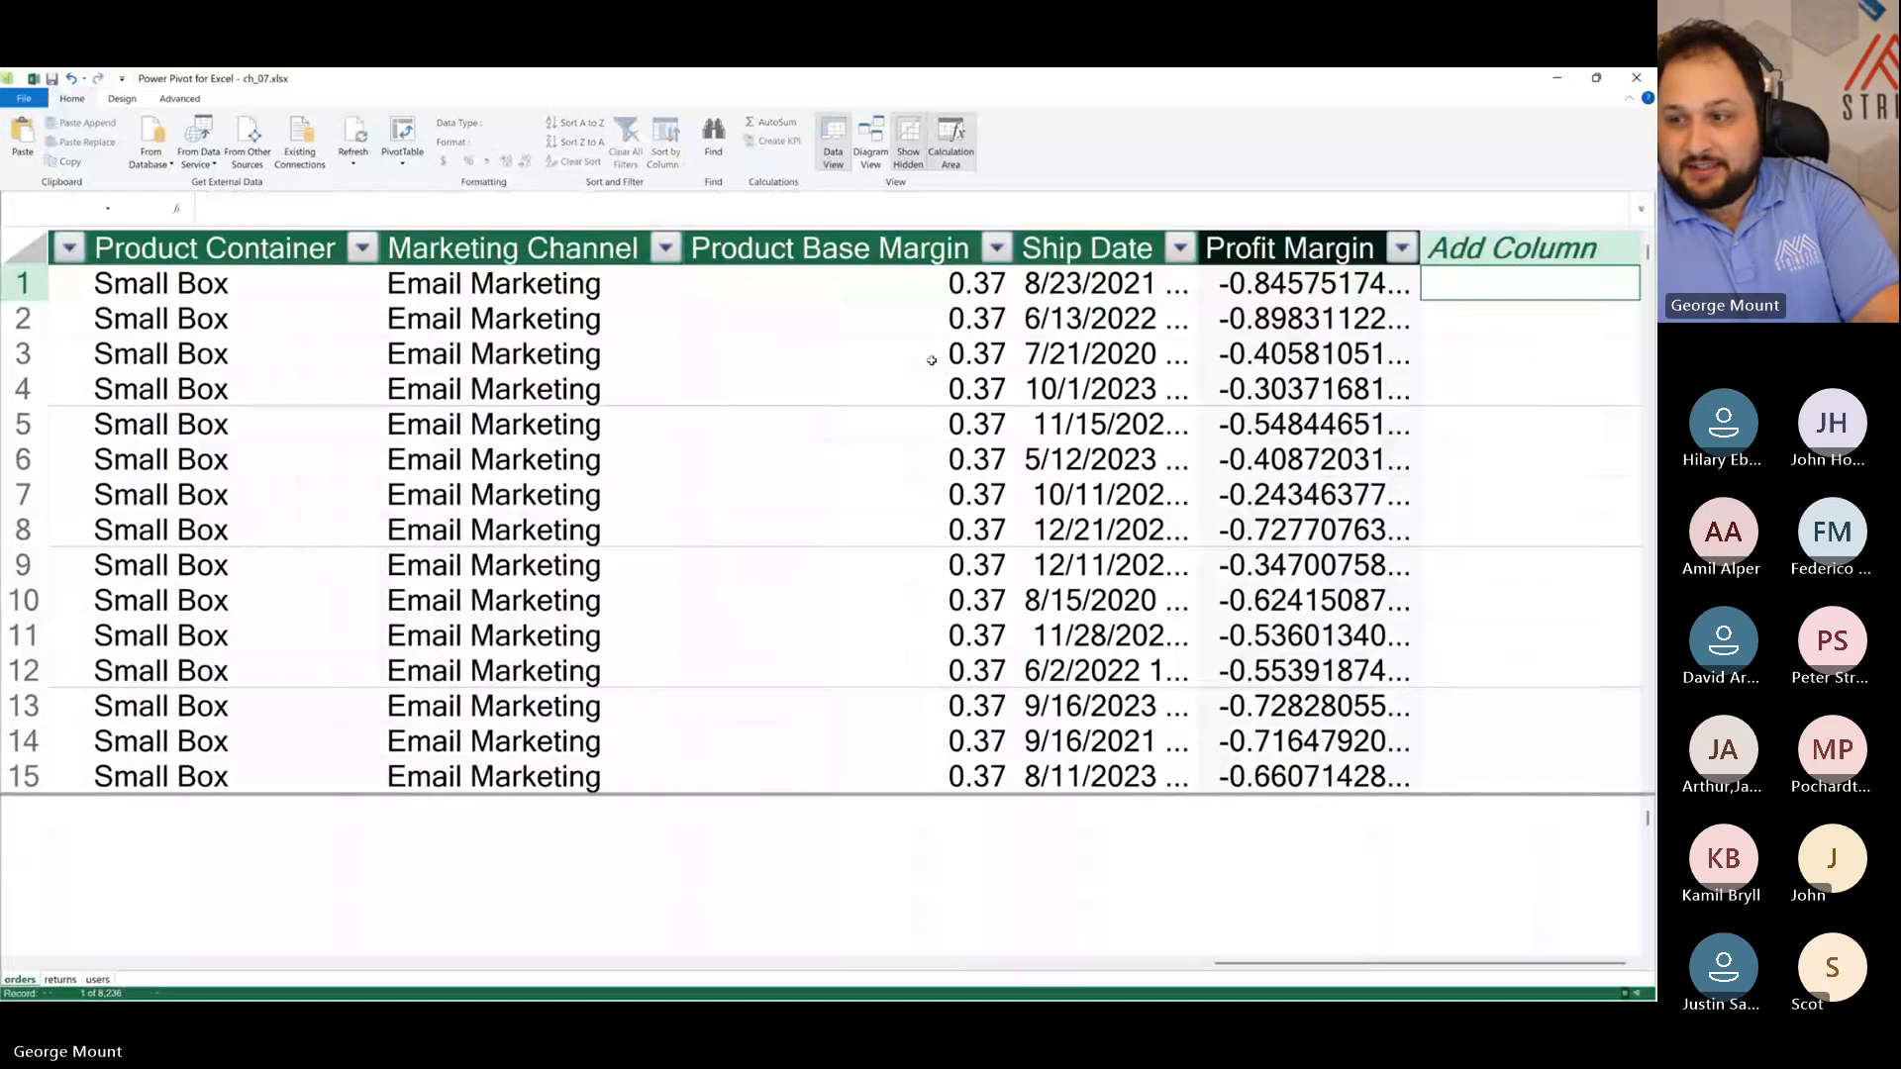
pyautogui.press('Left')
pyautogui.press('Left')
pyautogui.press('Right')
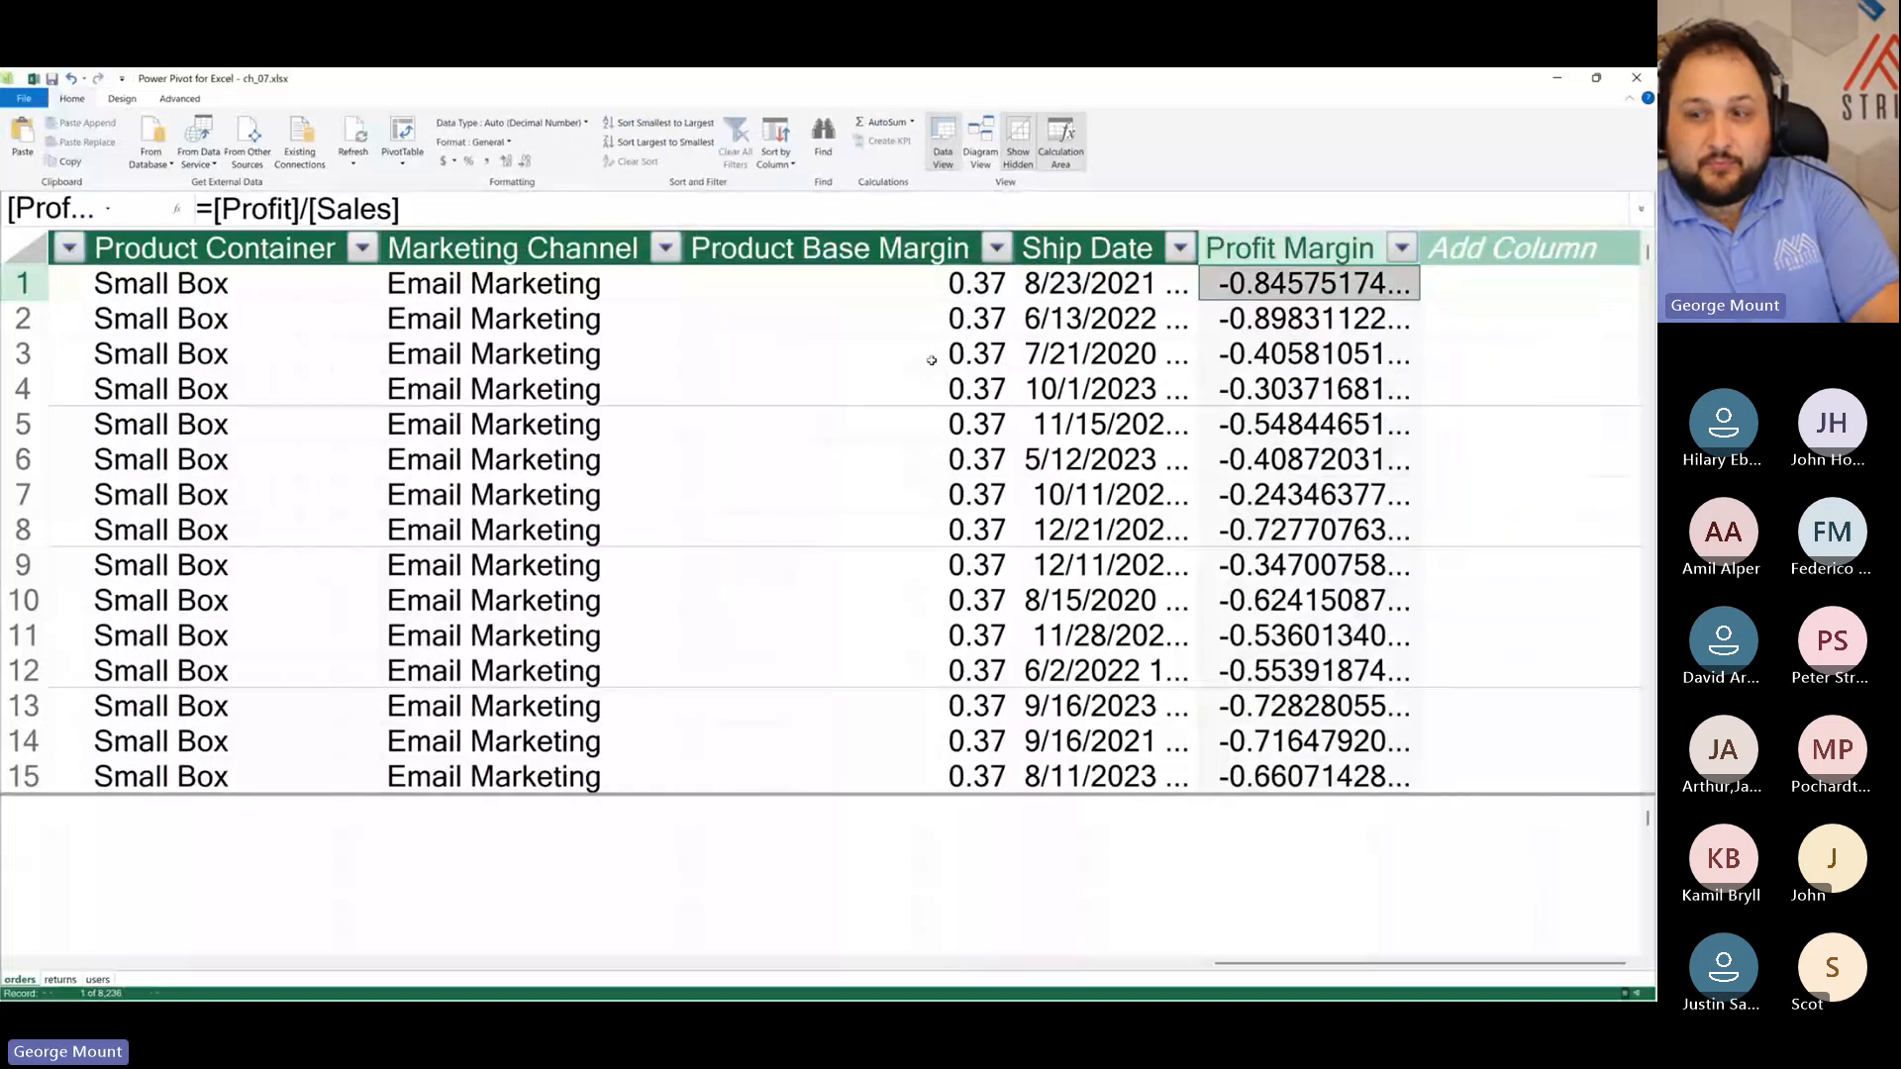
pyautogui.press('Left')
pyautogui.press('Left')
pyautogui.press('Left')
pyautogui.press('Left')
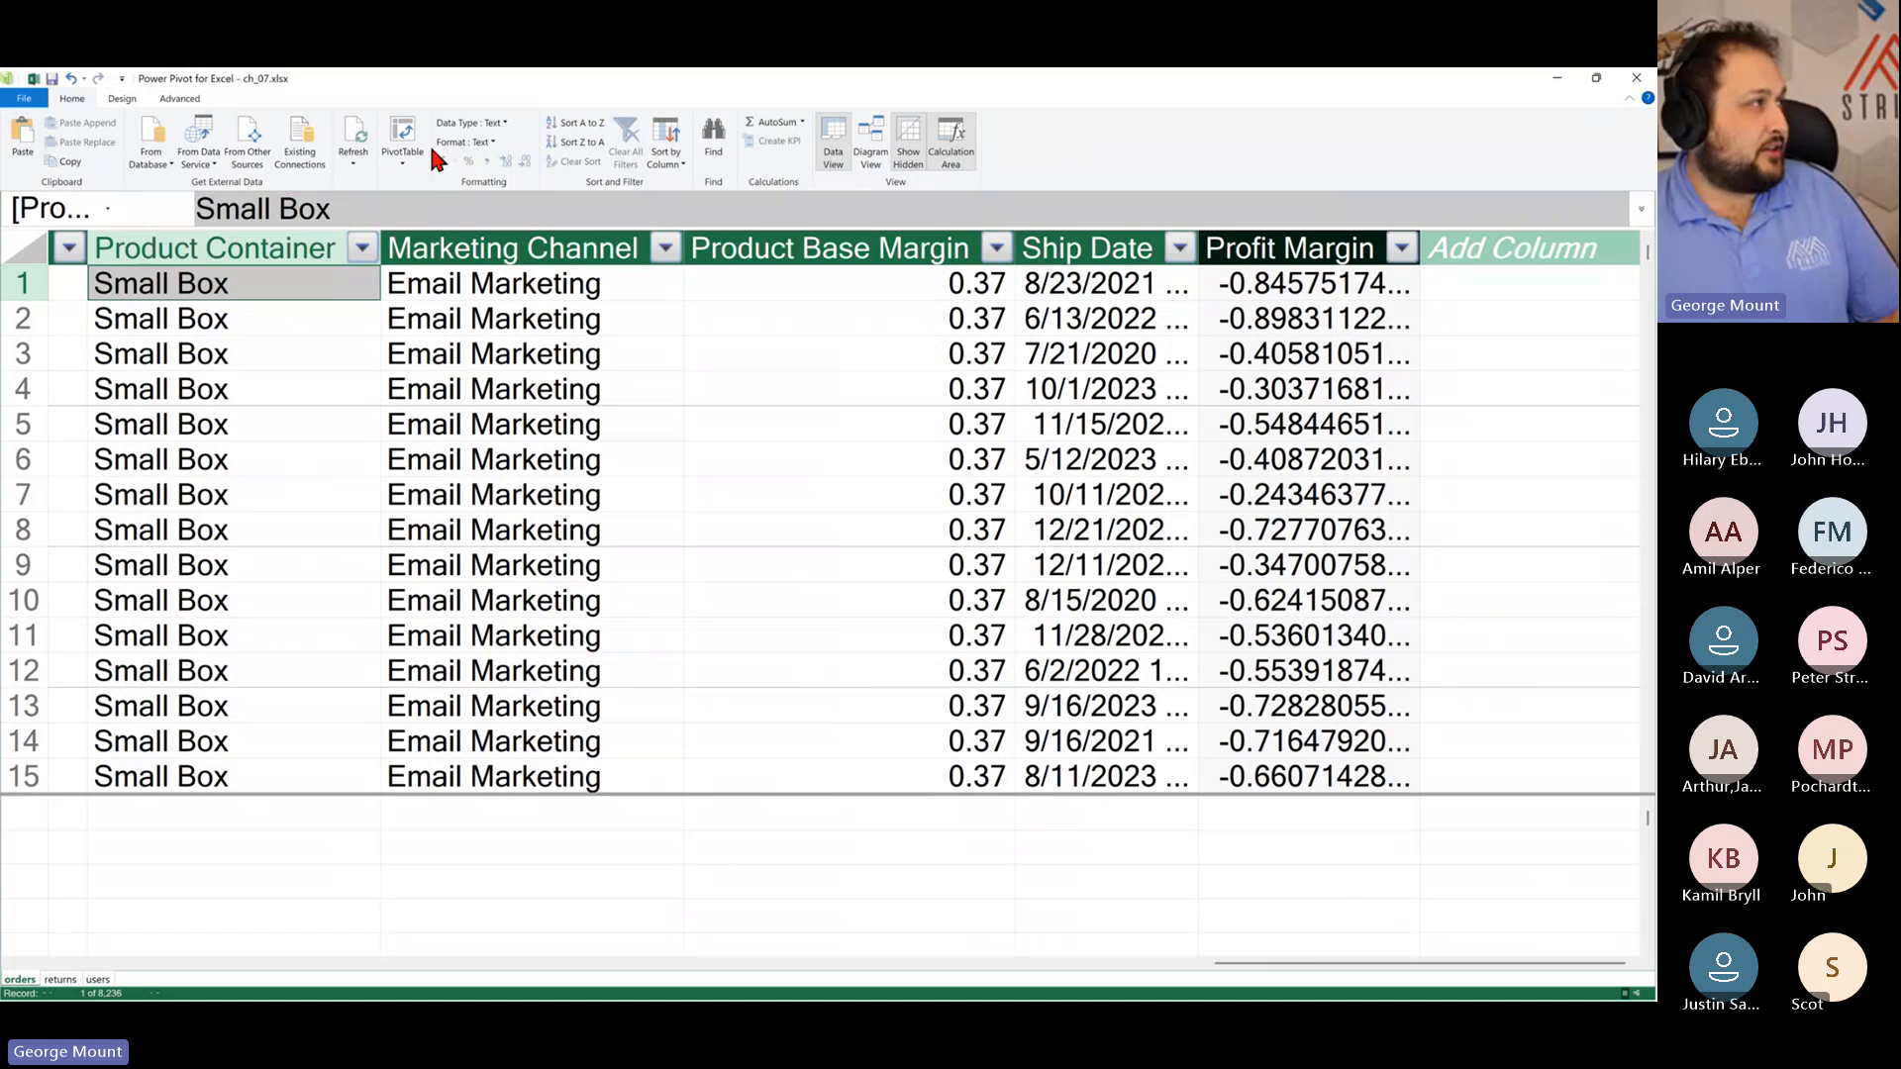
# Step: Insert a PivotTable from the Data Model on a new worksheet and enable the workbook's external data connections
pyautogui.click(399, 136)
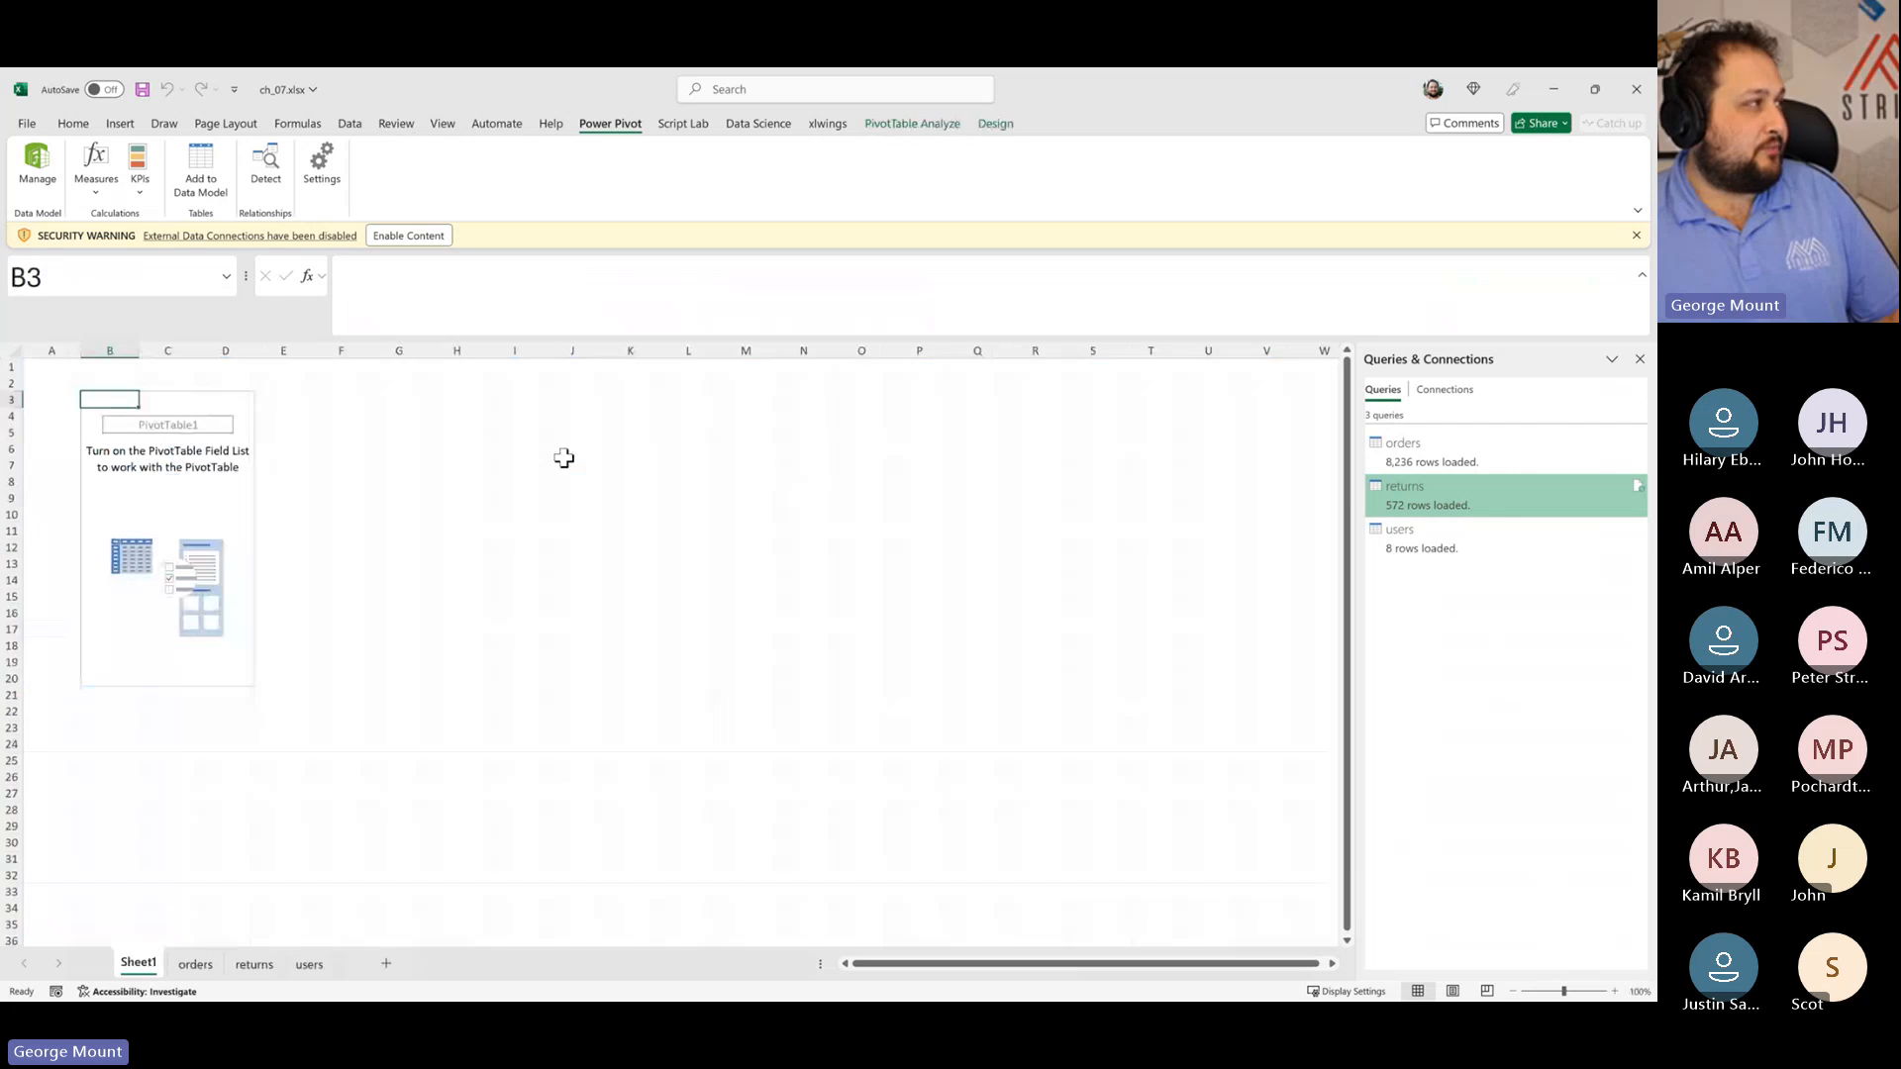
pyautogui.click(394, 235)
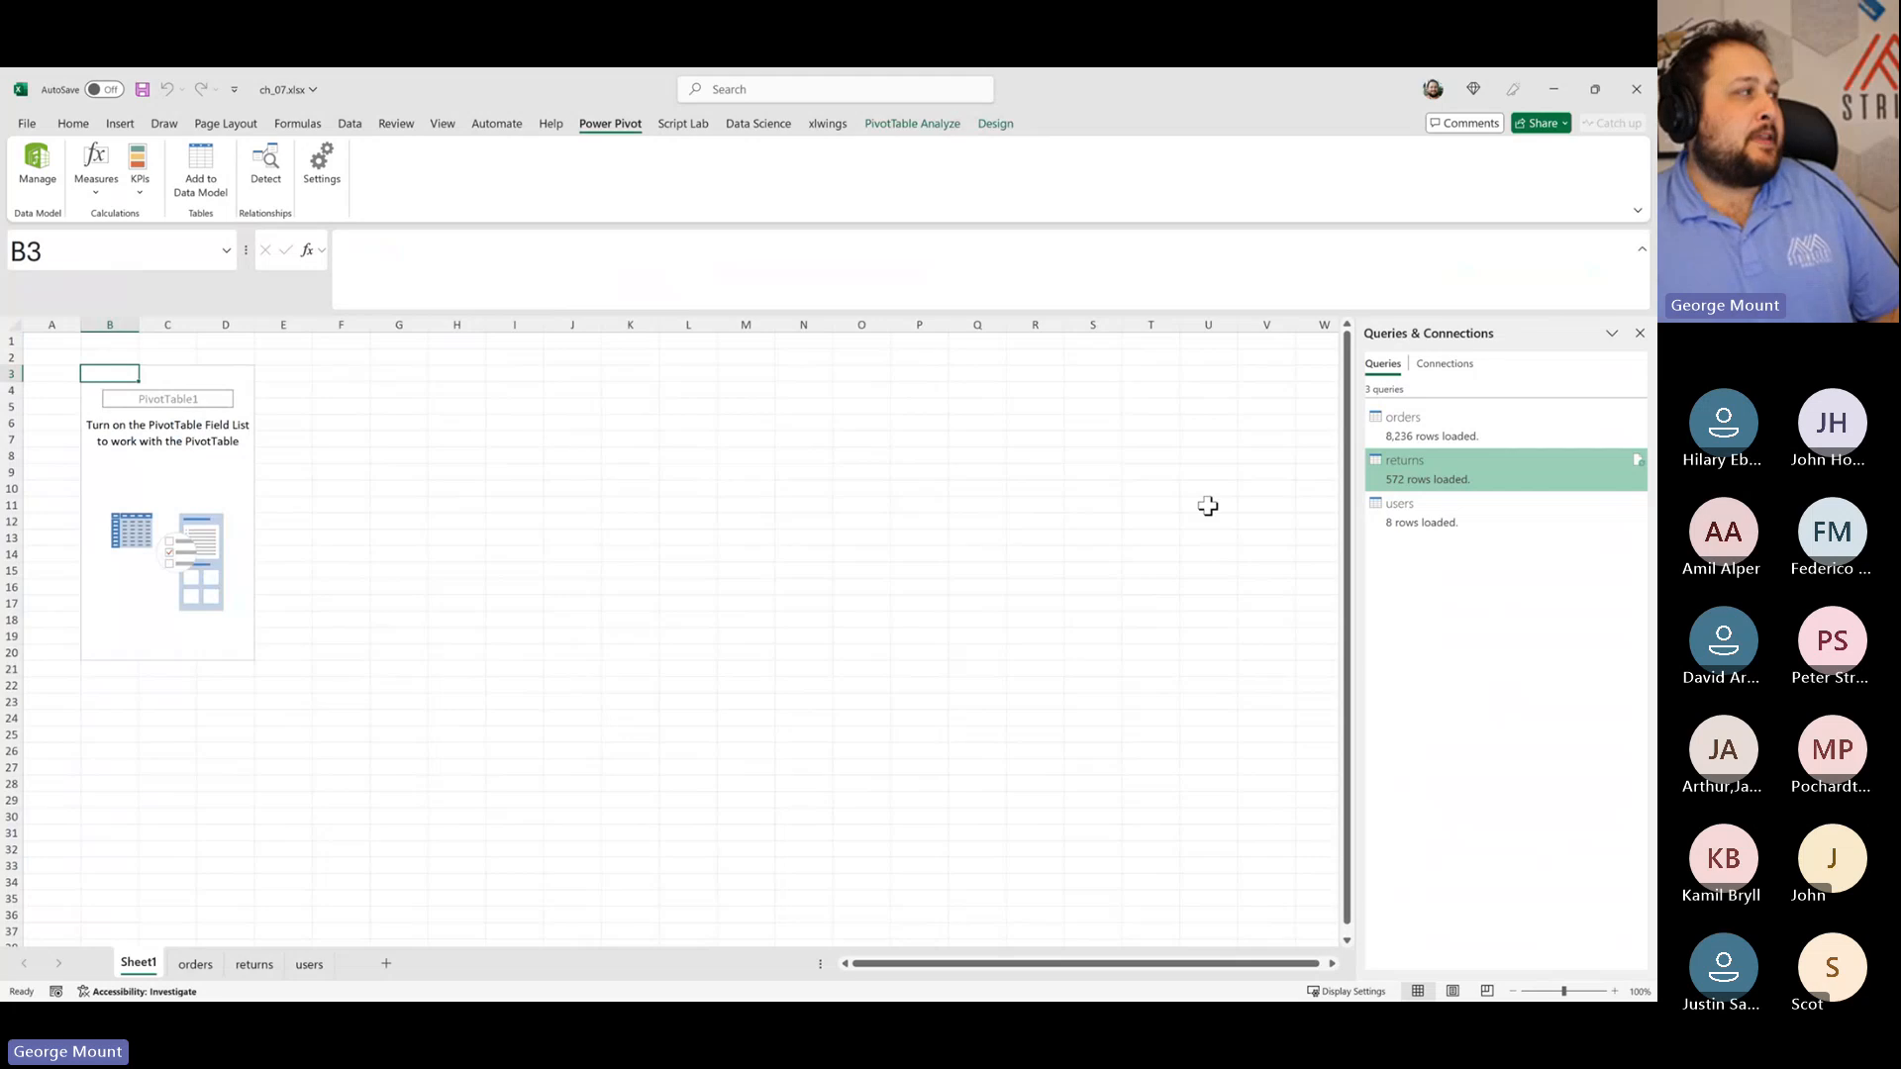
# Step: Show the field list of the empty PivotTable
pyautogui.click(56, 442)
pyautogui.click(110, 441)
pyautogui.rightClick(178, 404)
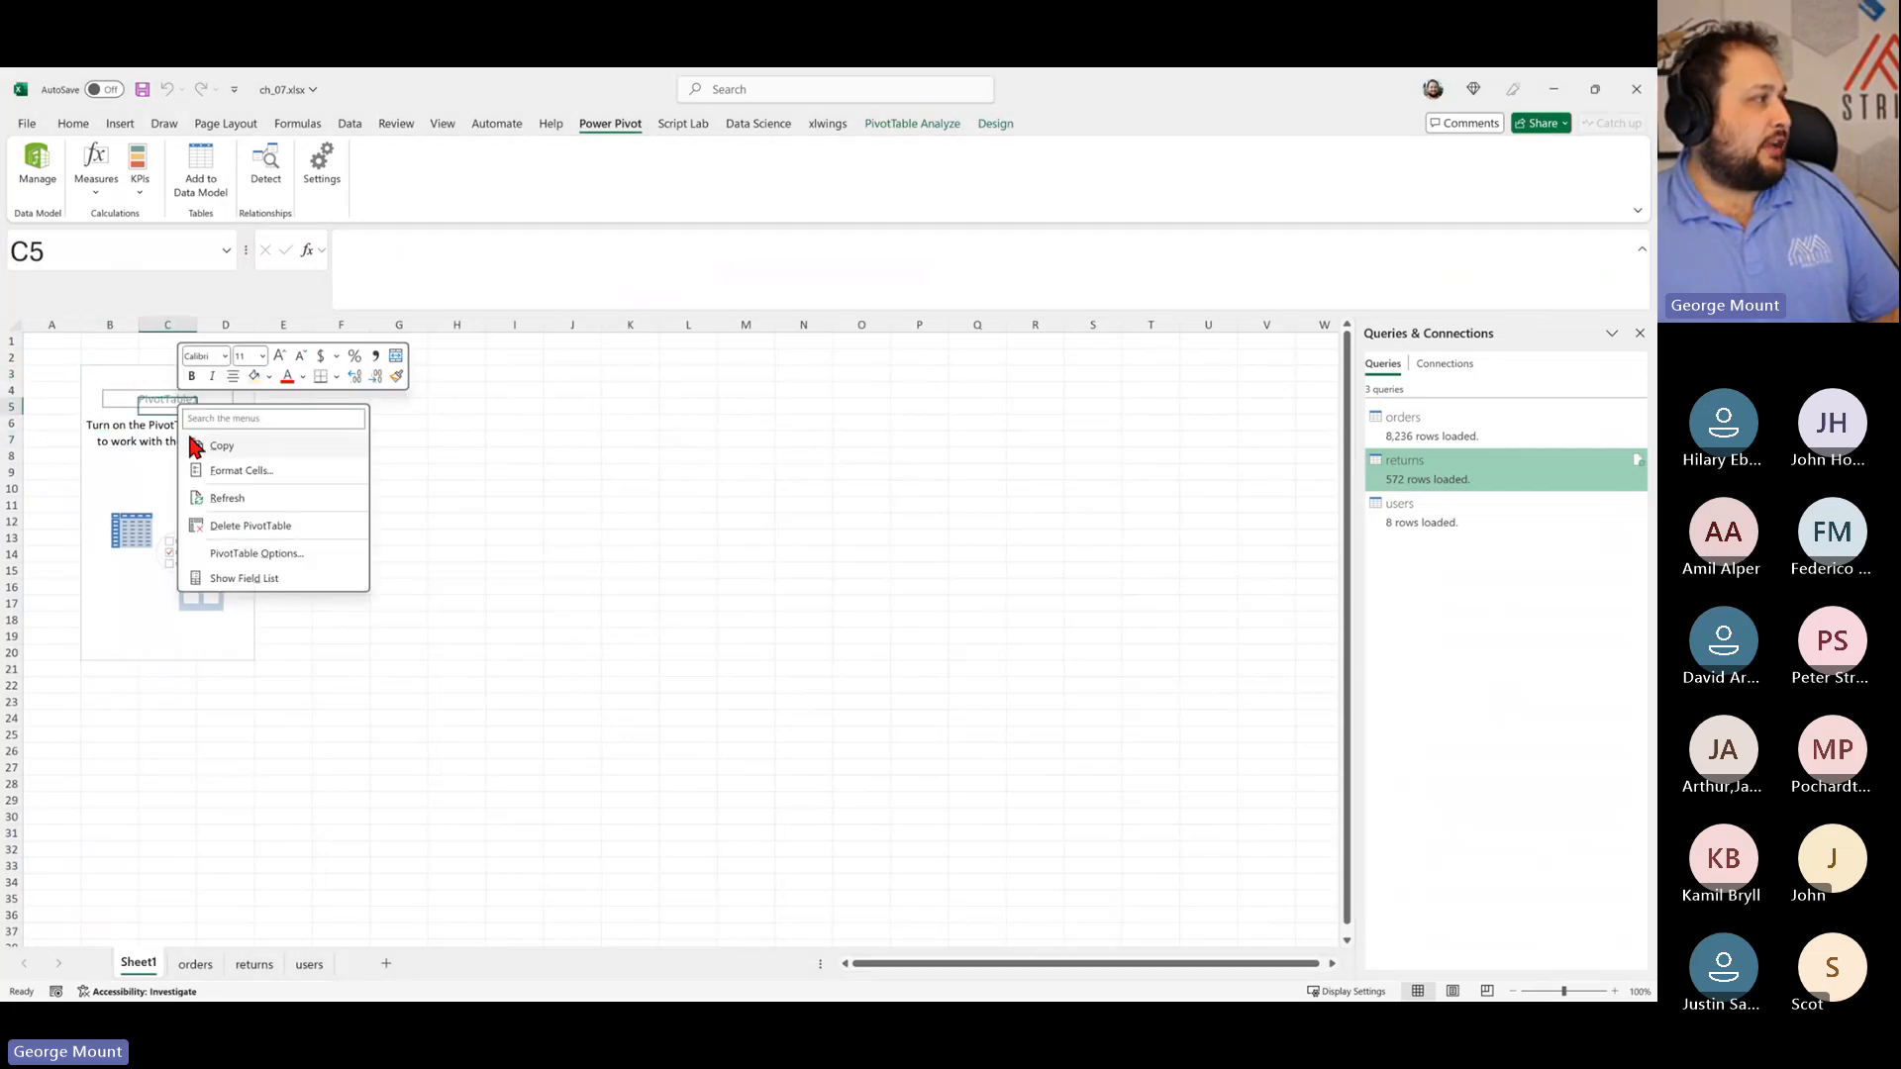
pyautogui.click(243, 578)
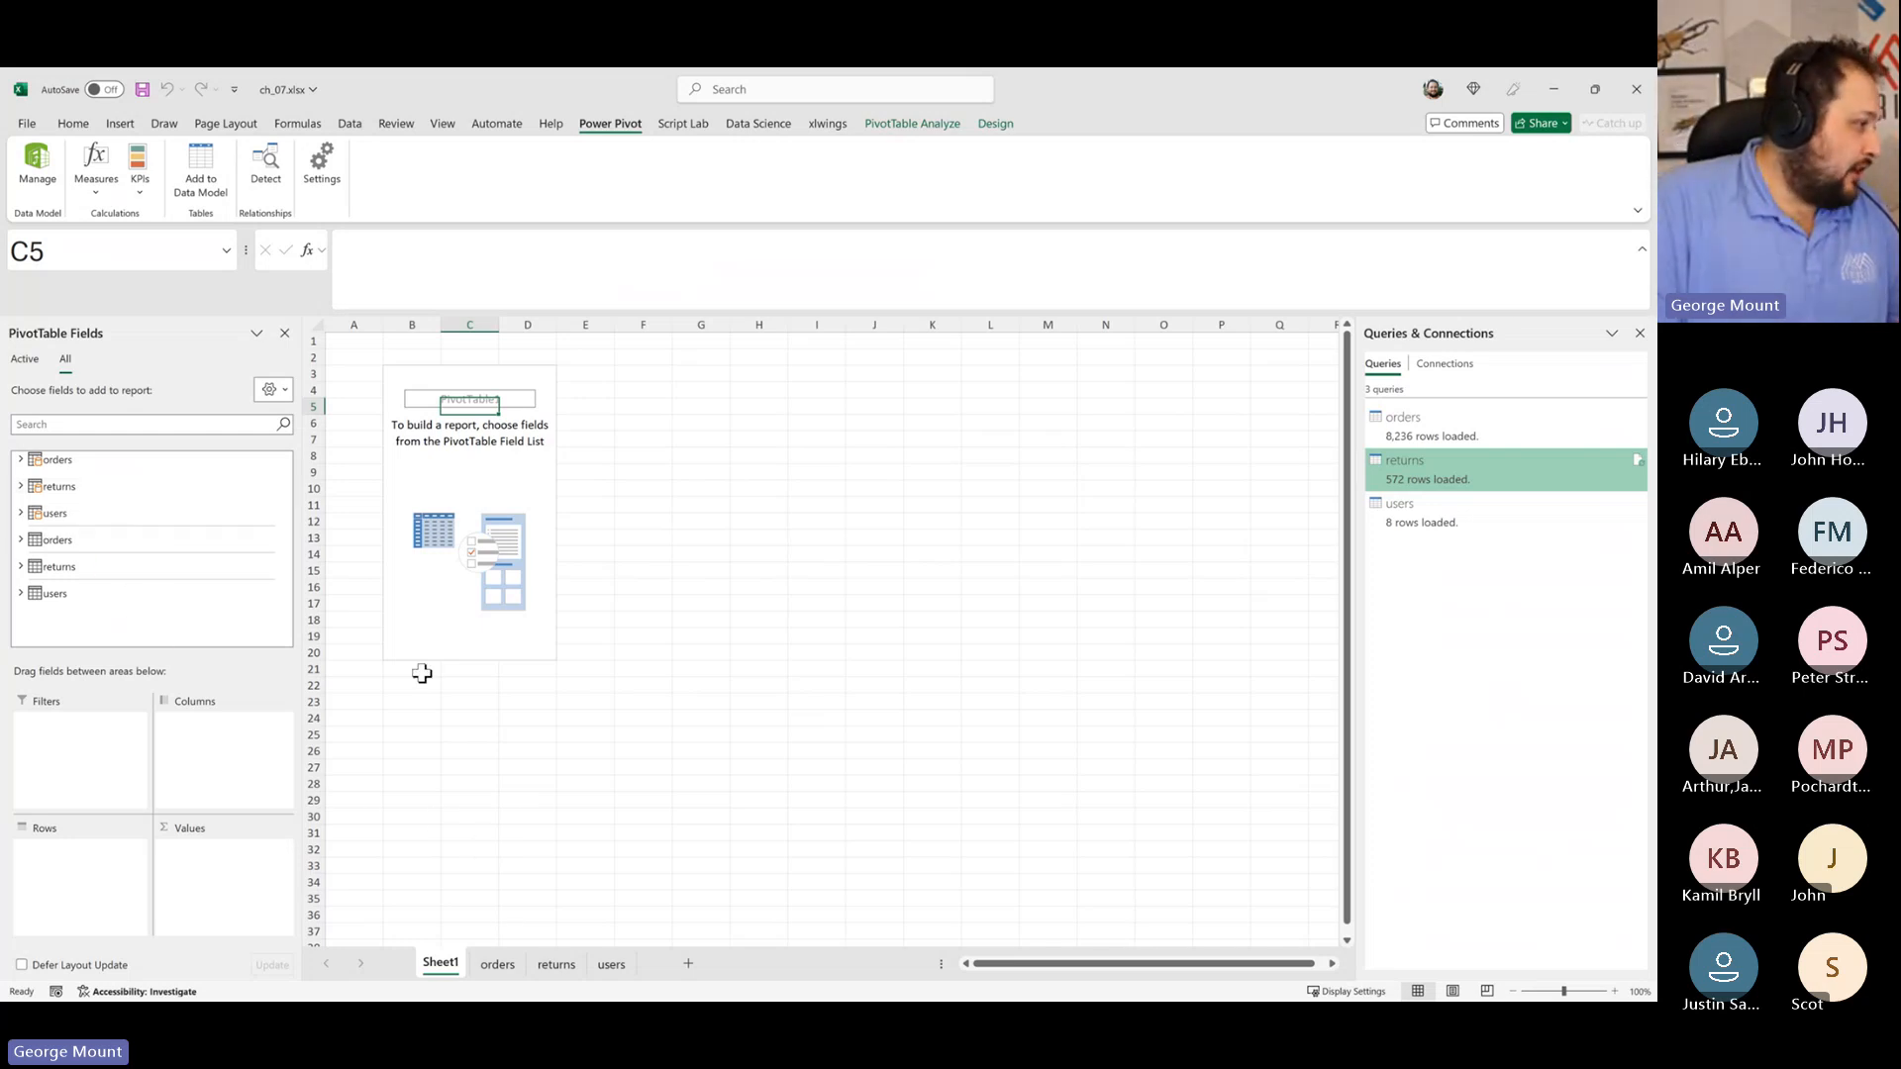
# Step: Check the orders worksheet against the duplicate orders entries in the PivotTable's field list
pyautogui.click(474, 968)
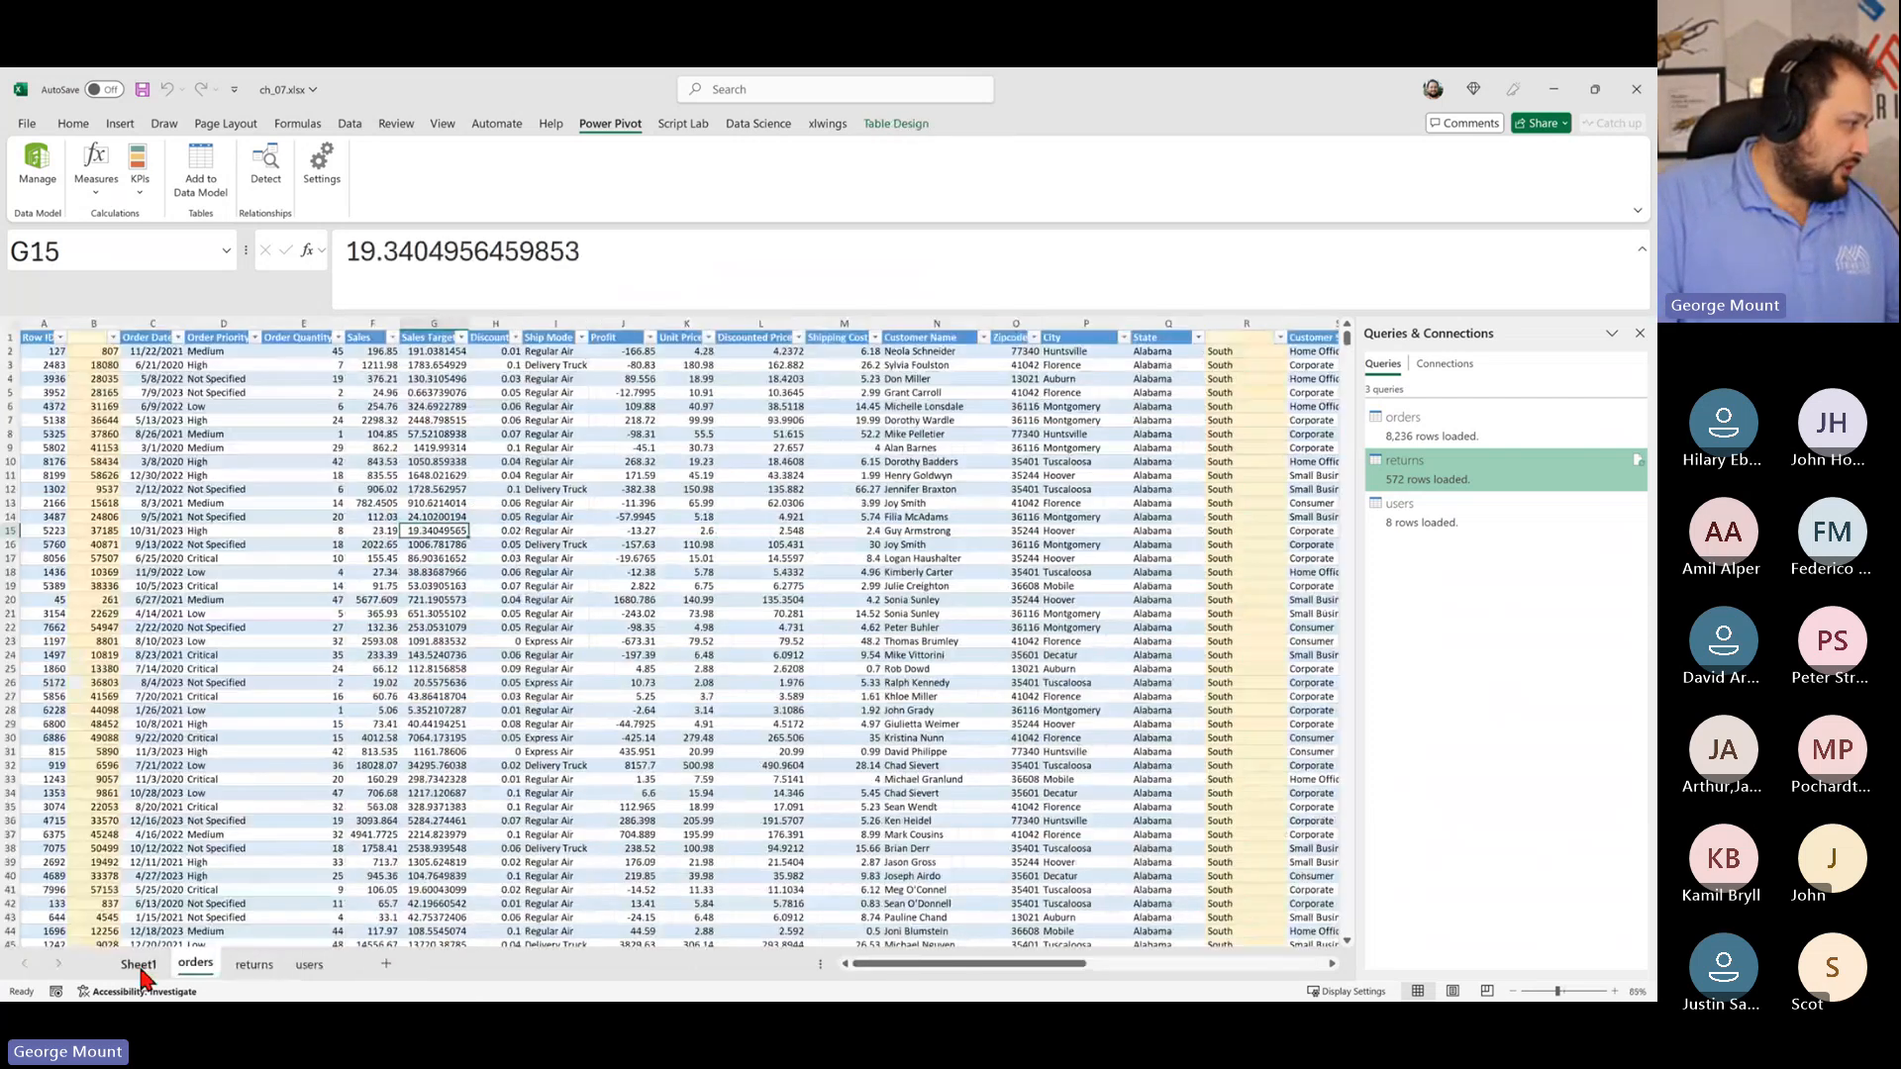
pyautogui.click(139, 965)
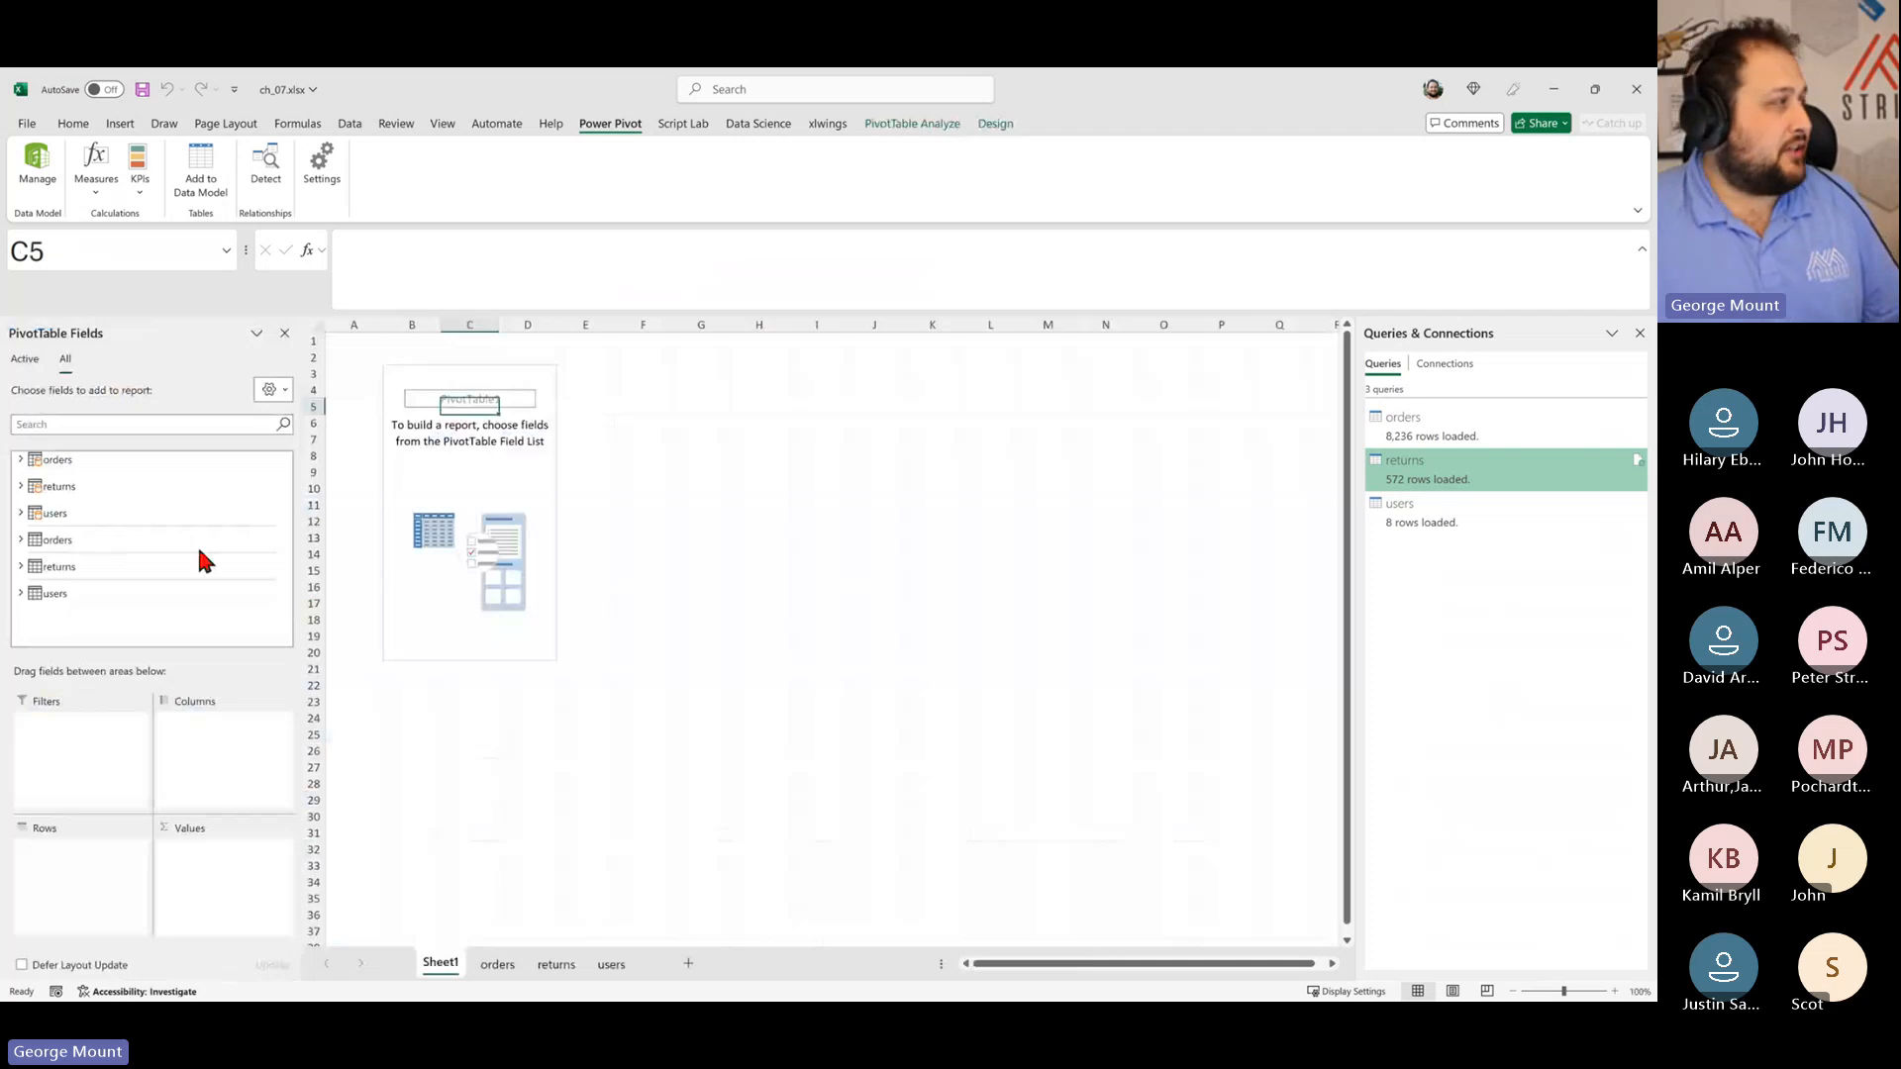
pyautogui.rightClick(62, 540)
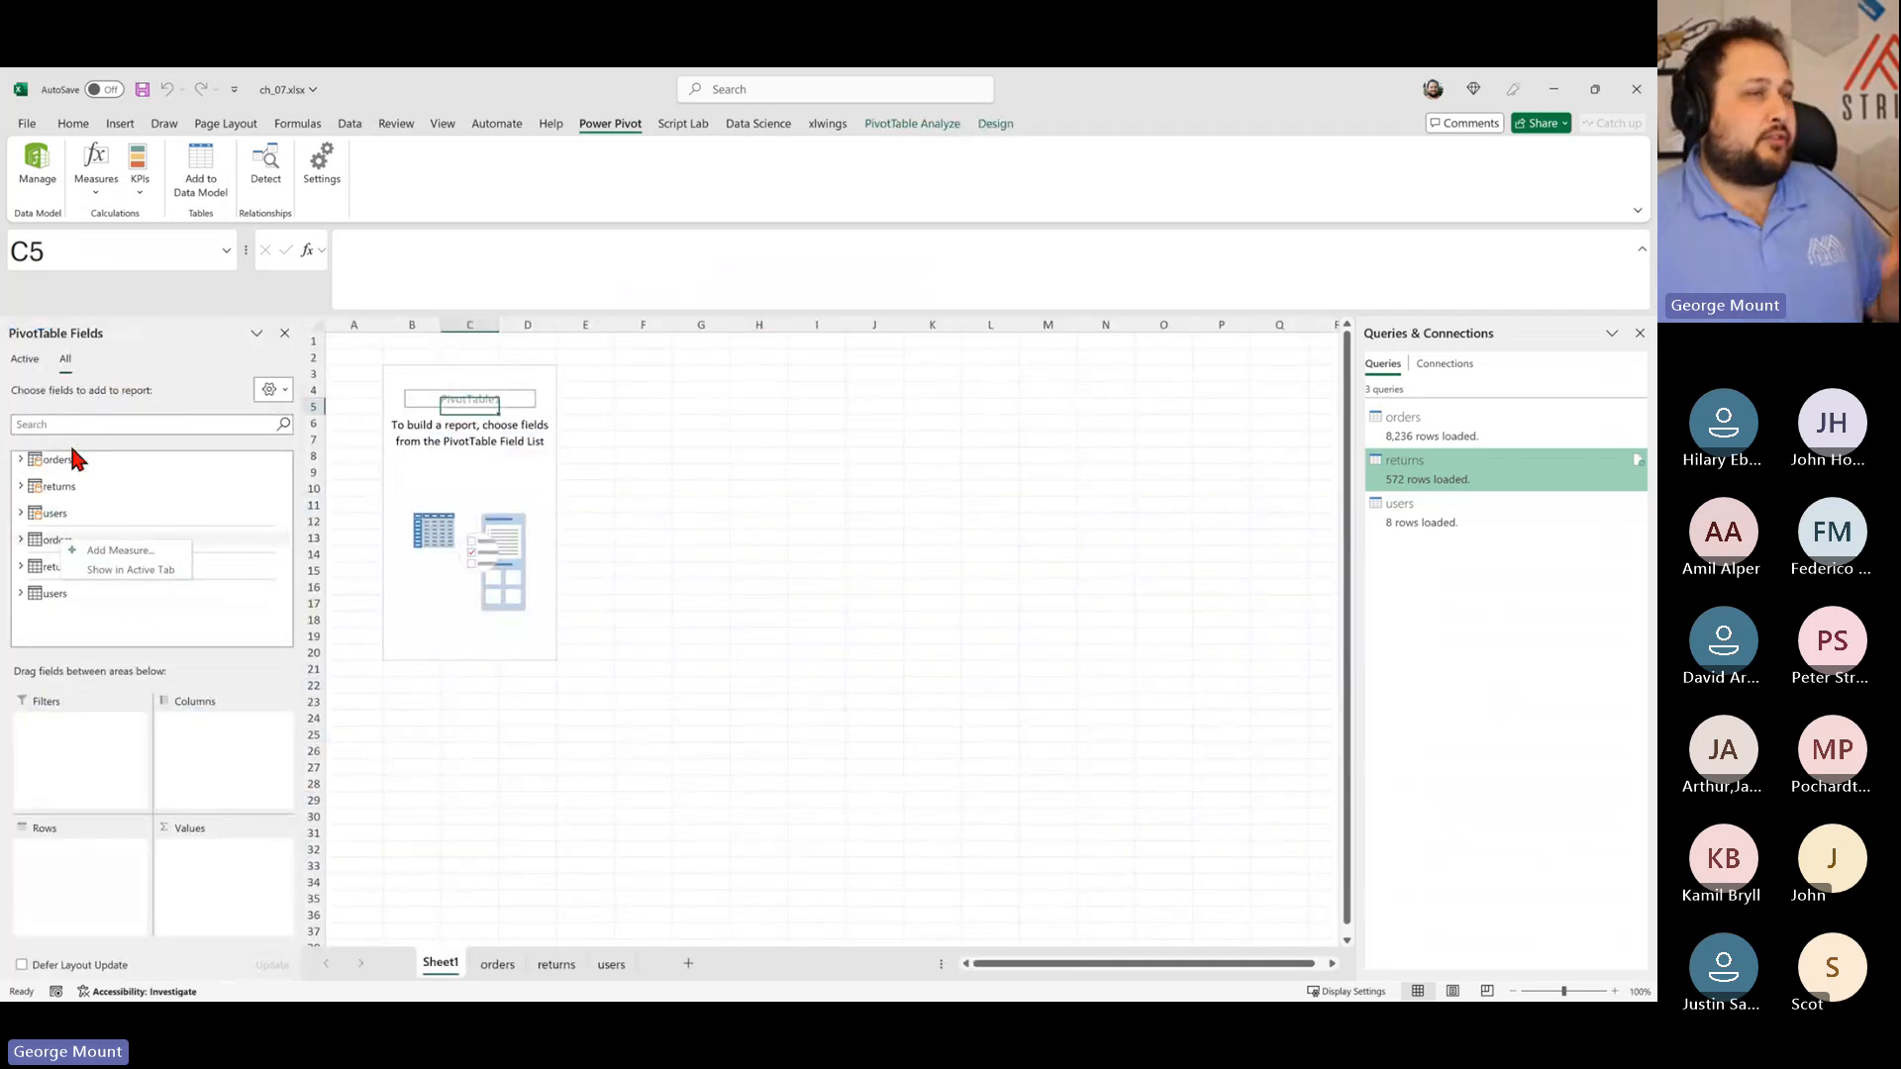
# Step: Search the Data Model's orders table fields and add Product Category as rows and Sales as values of the PivotTable
pyautogui.click(117, 425)
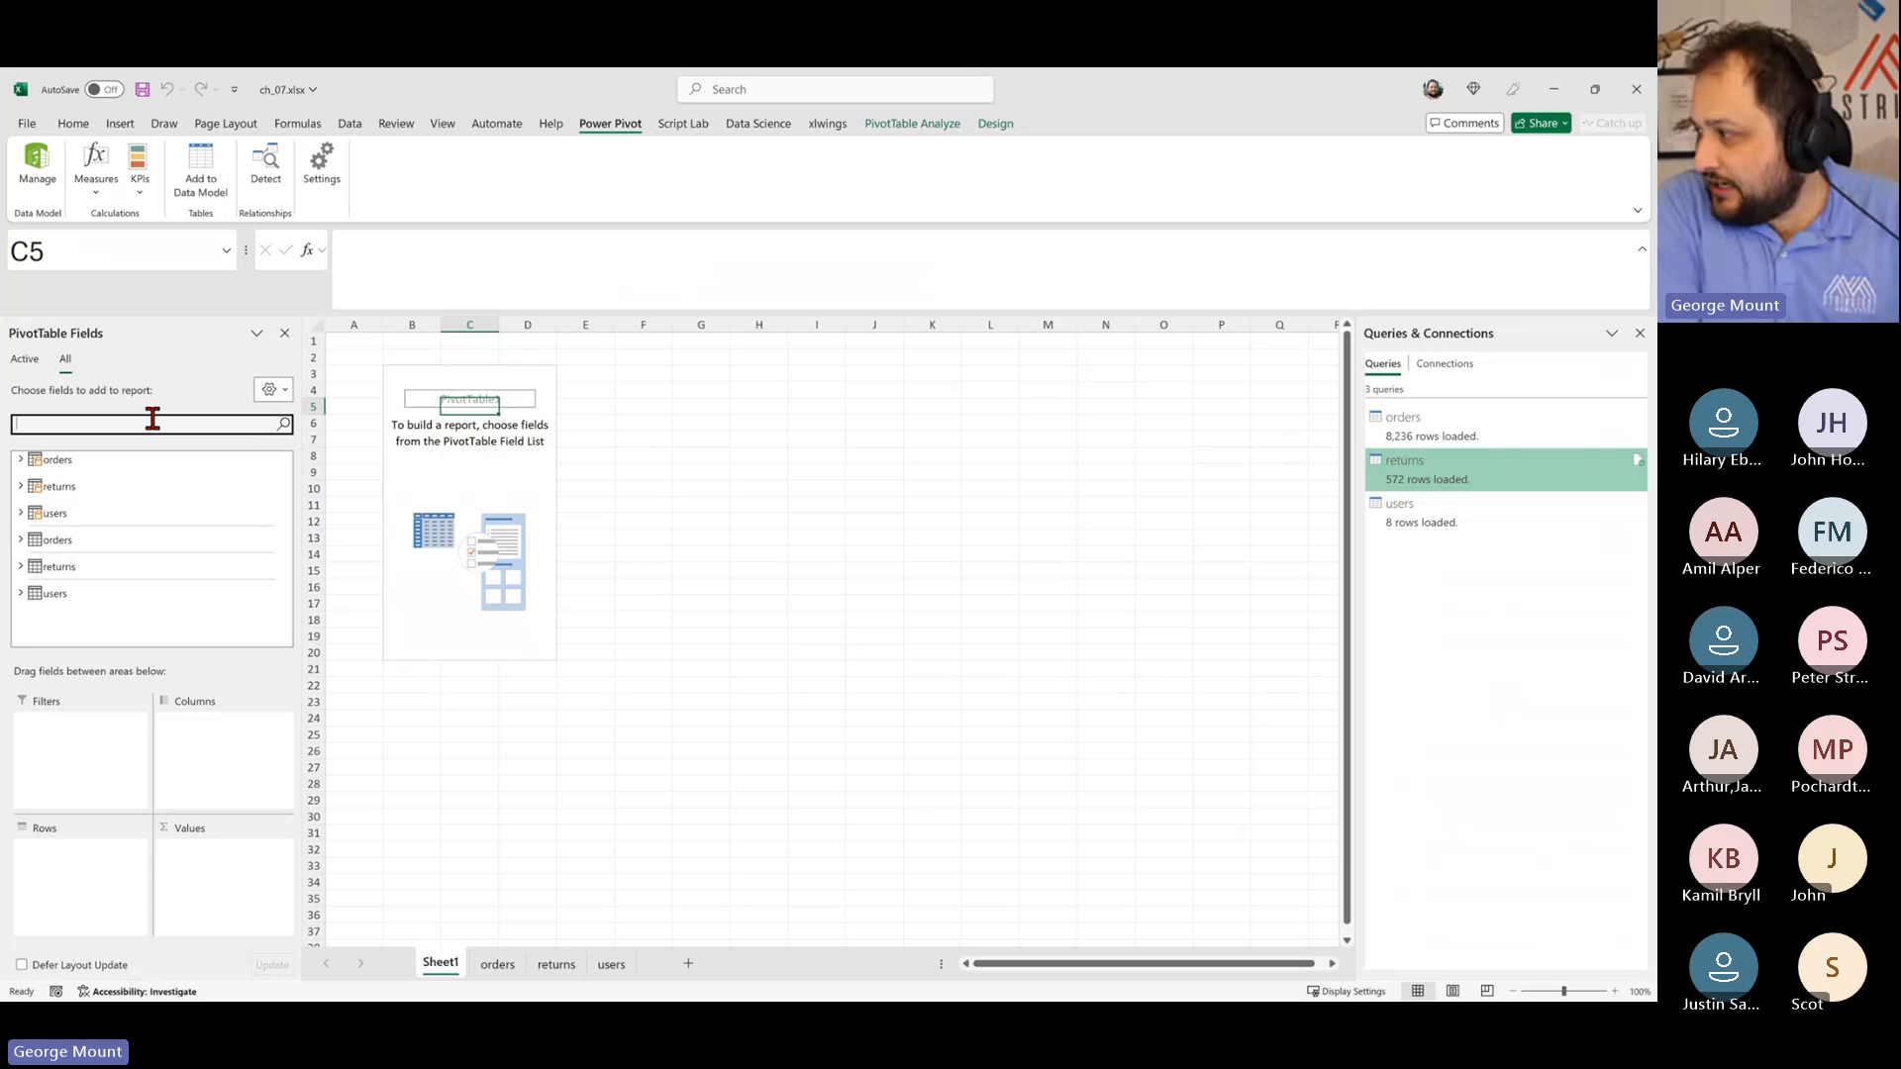
pyautogui.write('prod')
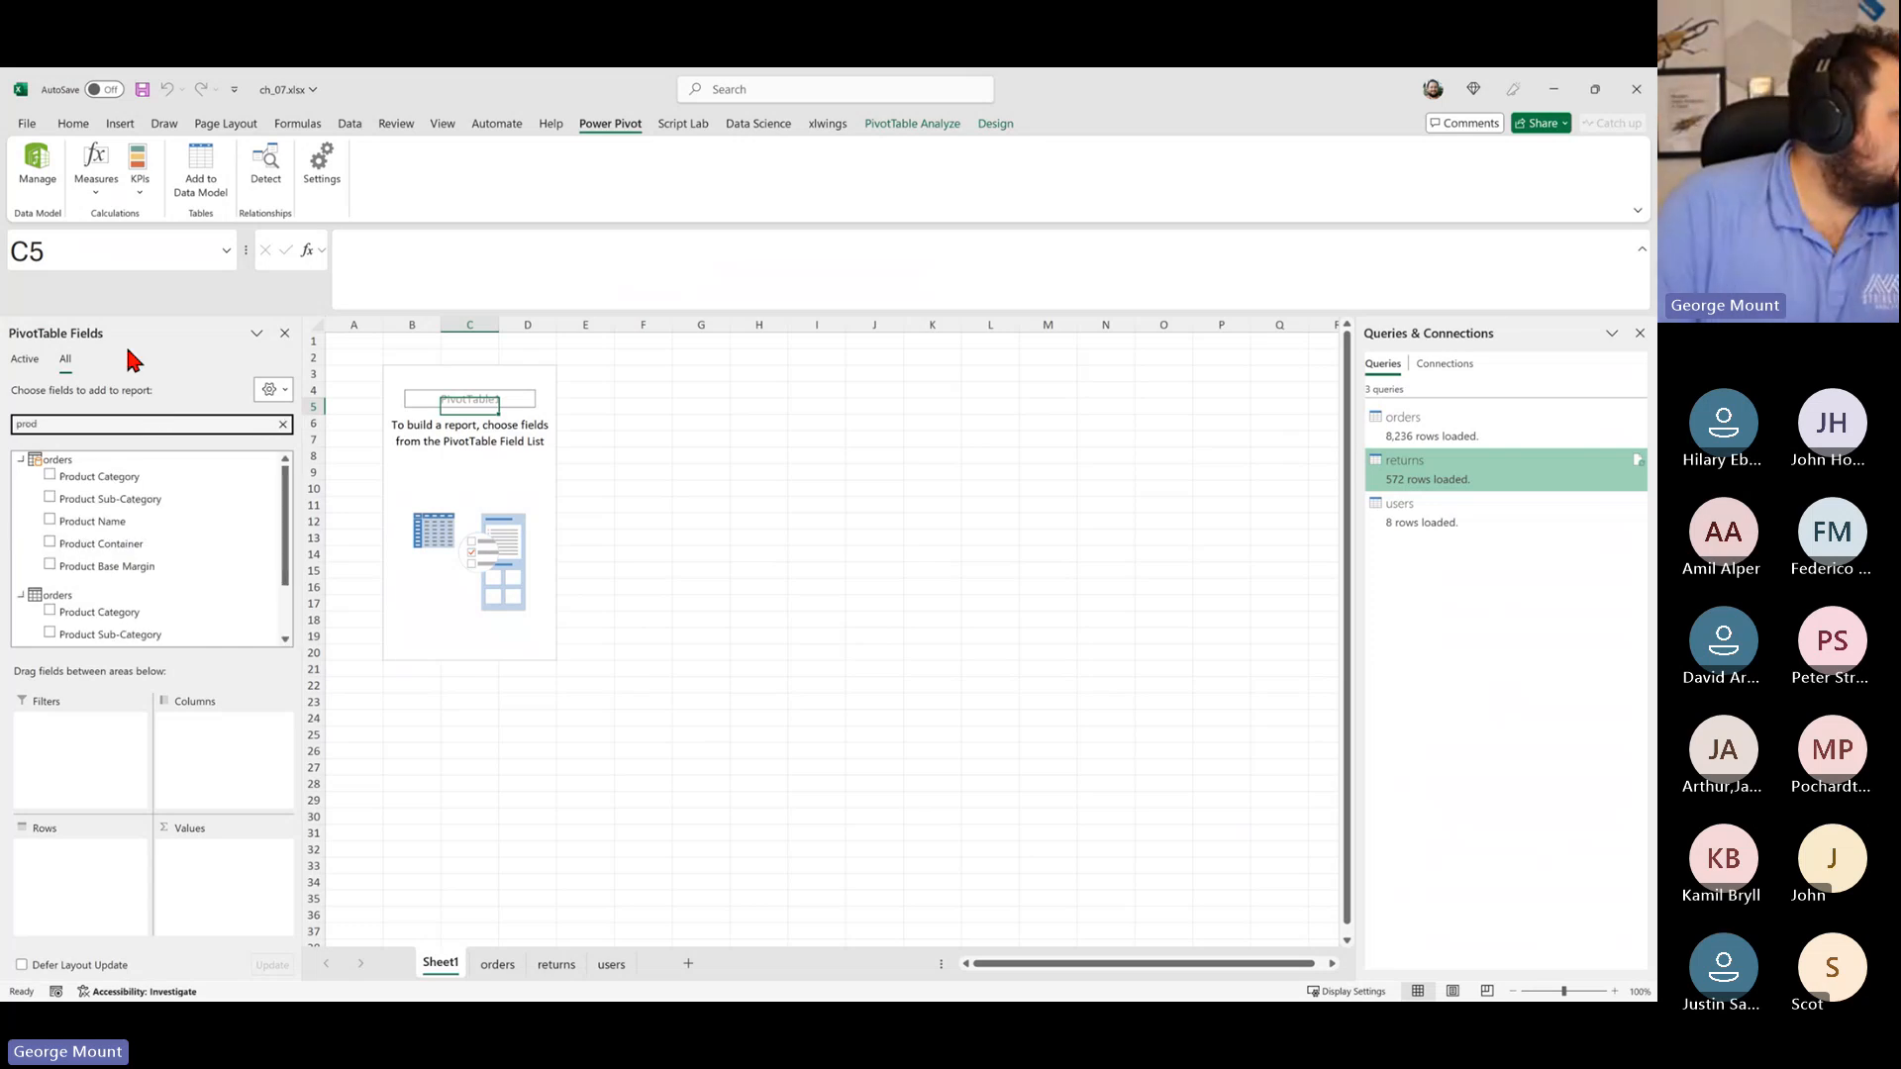
pyautogui.click(51, 476)
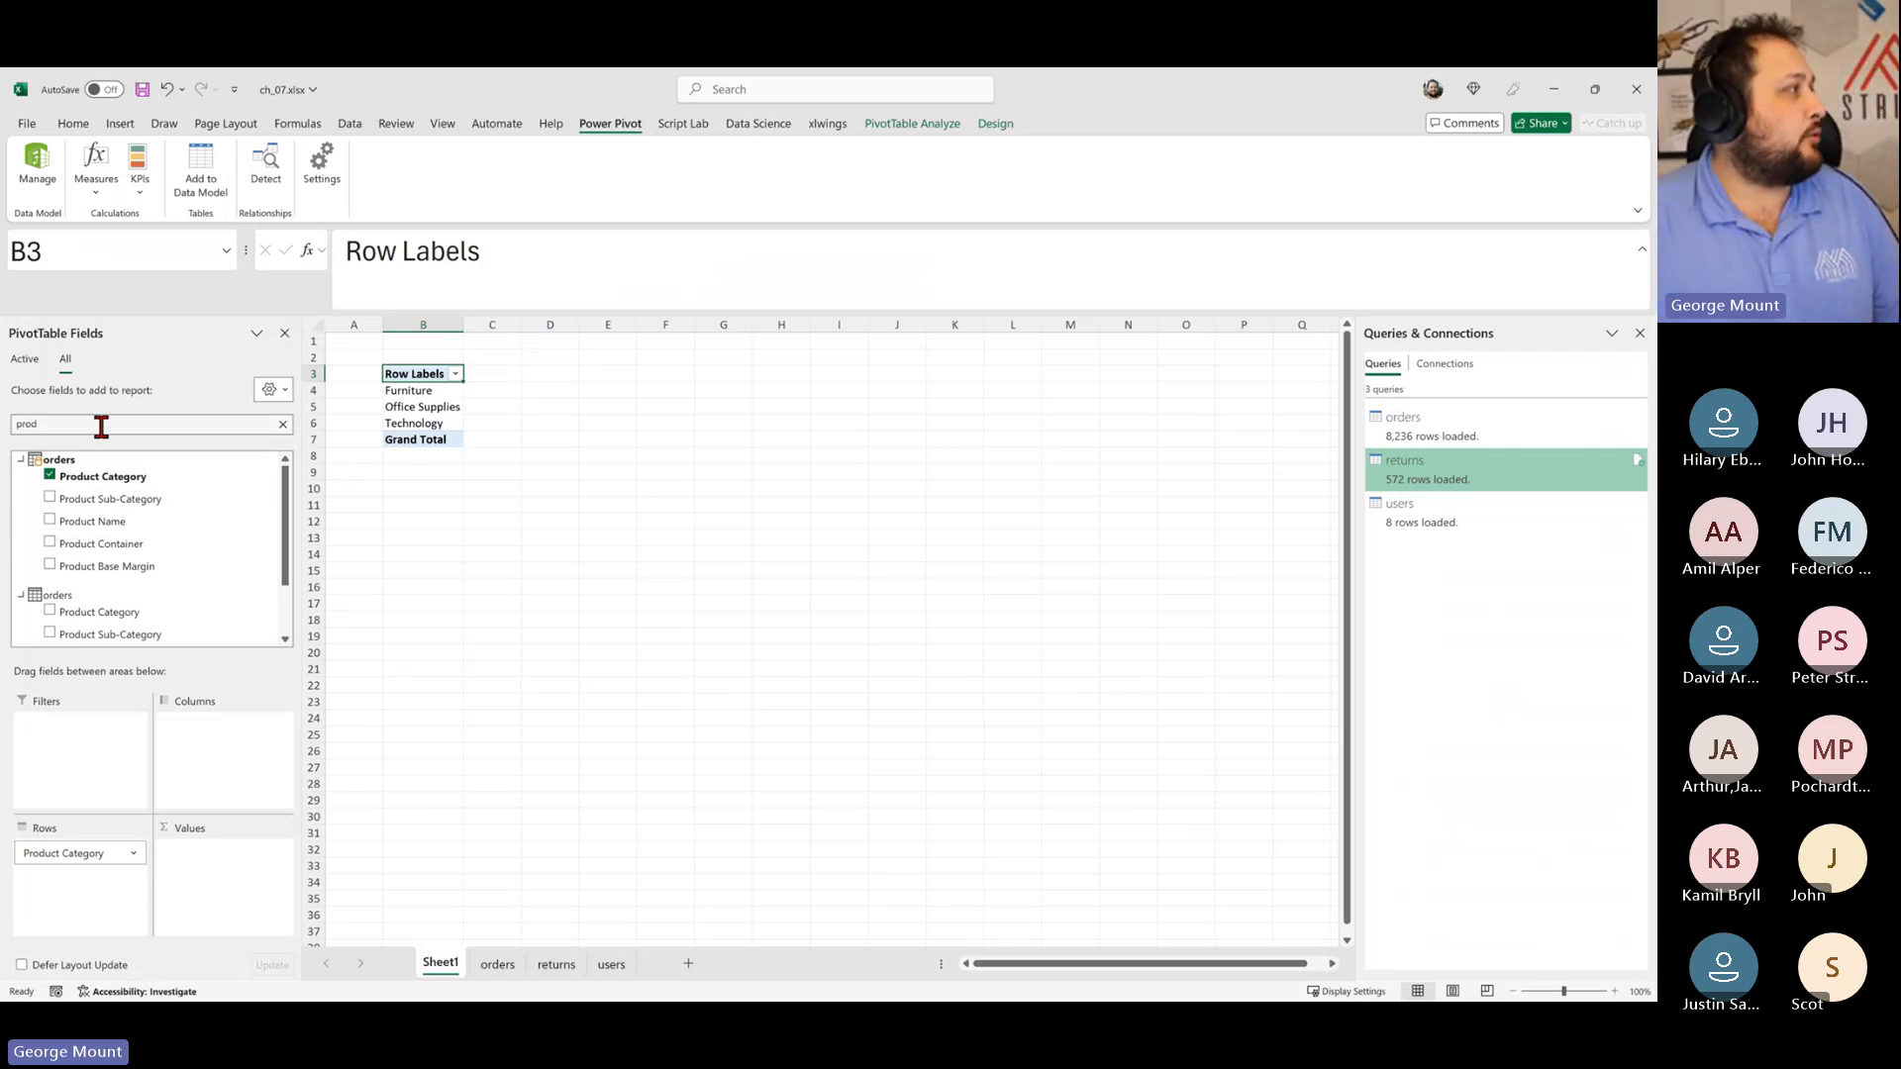
pyautogui.moveTo(98, 424); pyautogui.dragTo(5, 426)
pyautogui.write('sale')
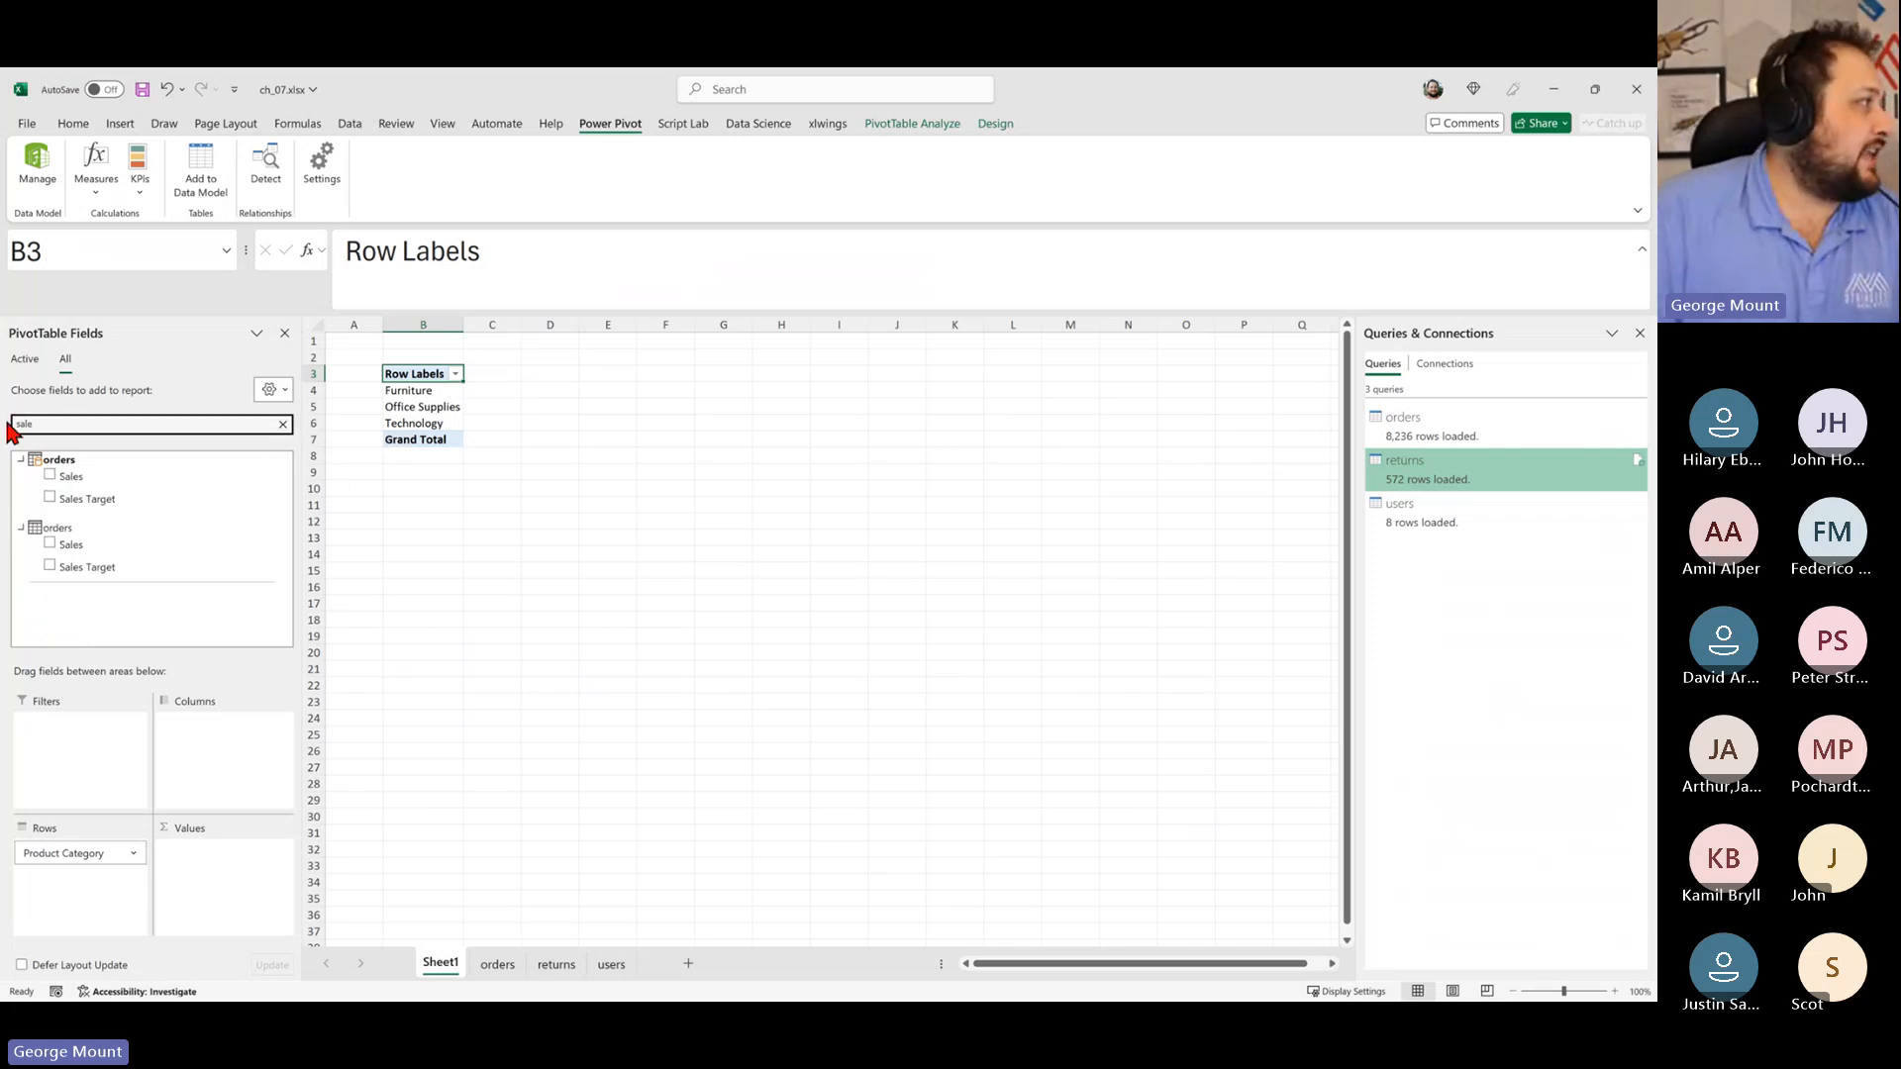
pyautogui.click(51, 474)
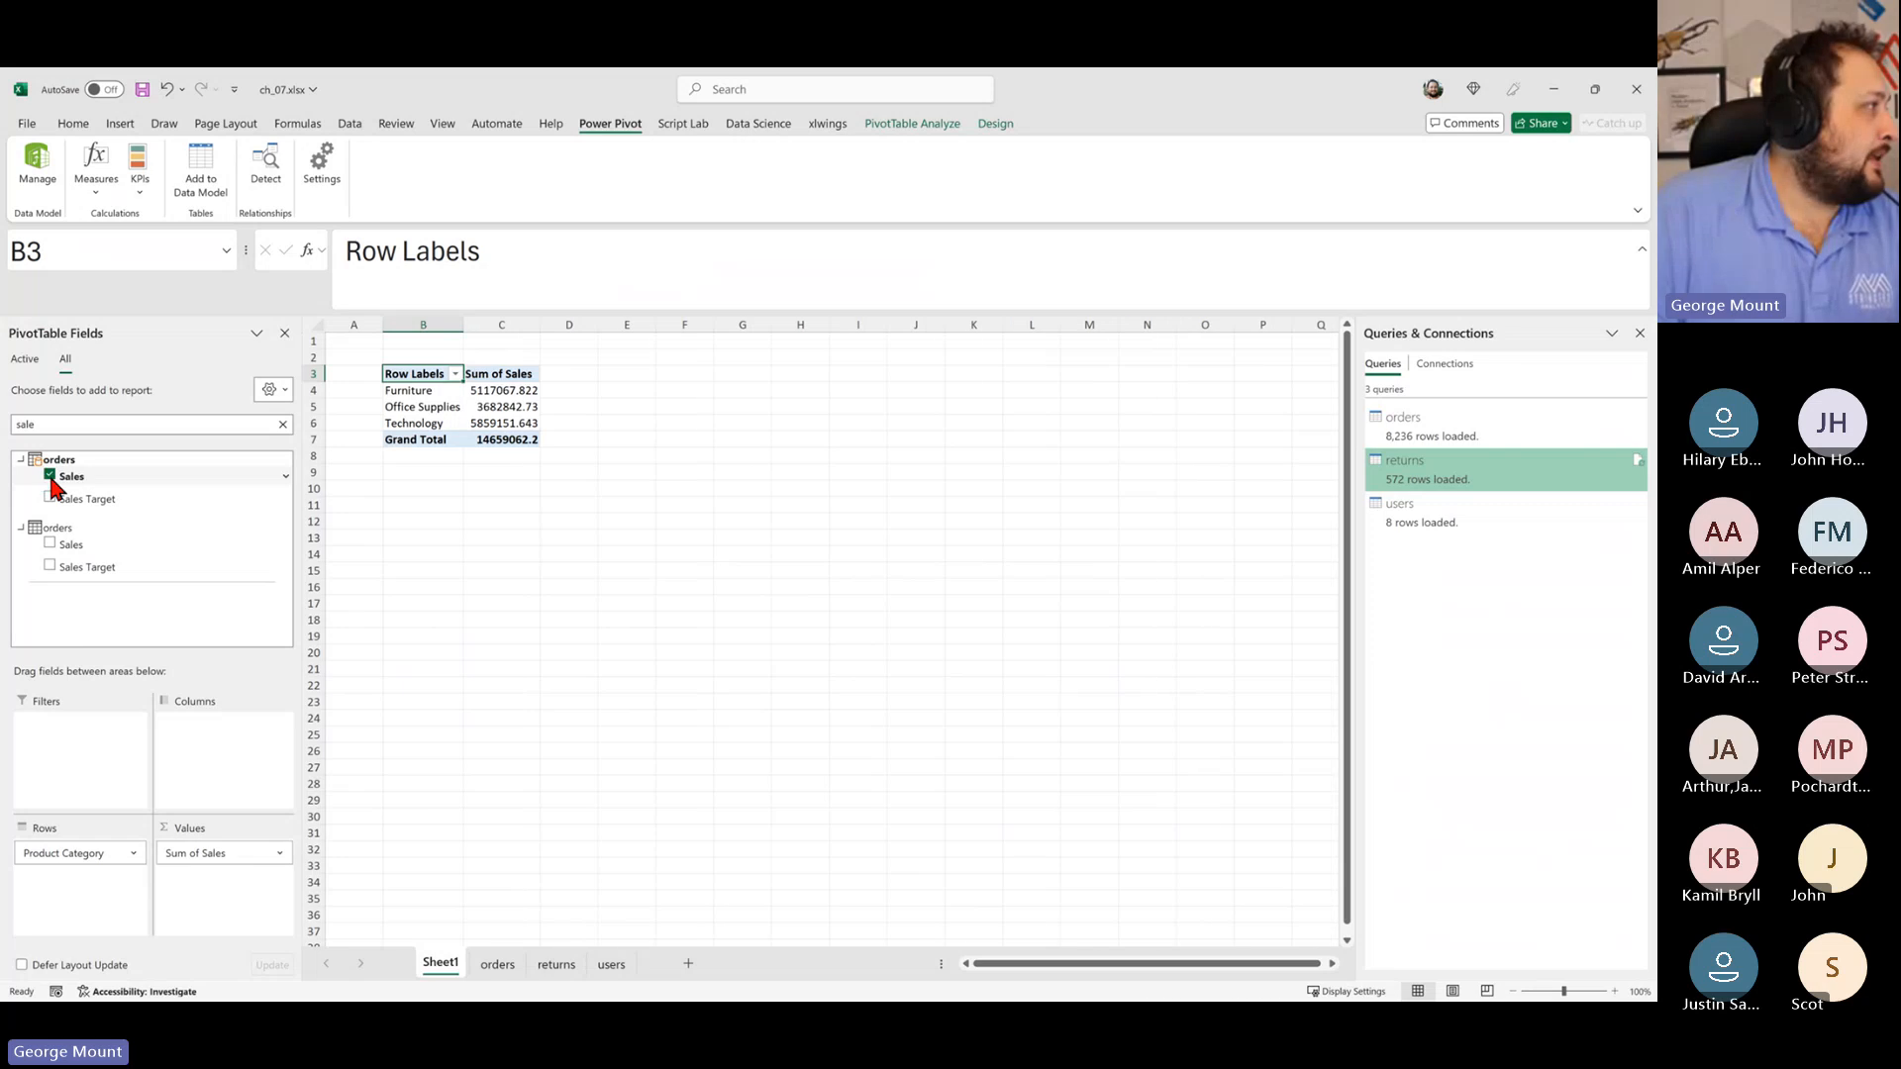
# Step: Add the Data Model orders table's Profit field to the PivotTable values and clear the field search
pyautogui.moveTo(44, 425); pyautogui.dragTo(17, 425)
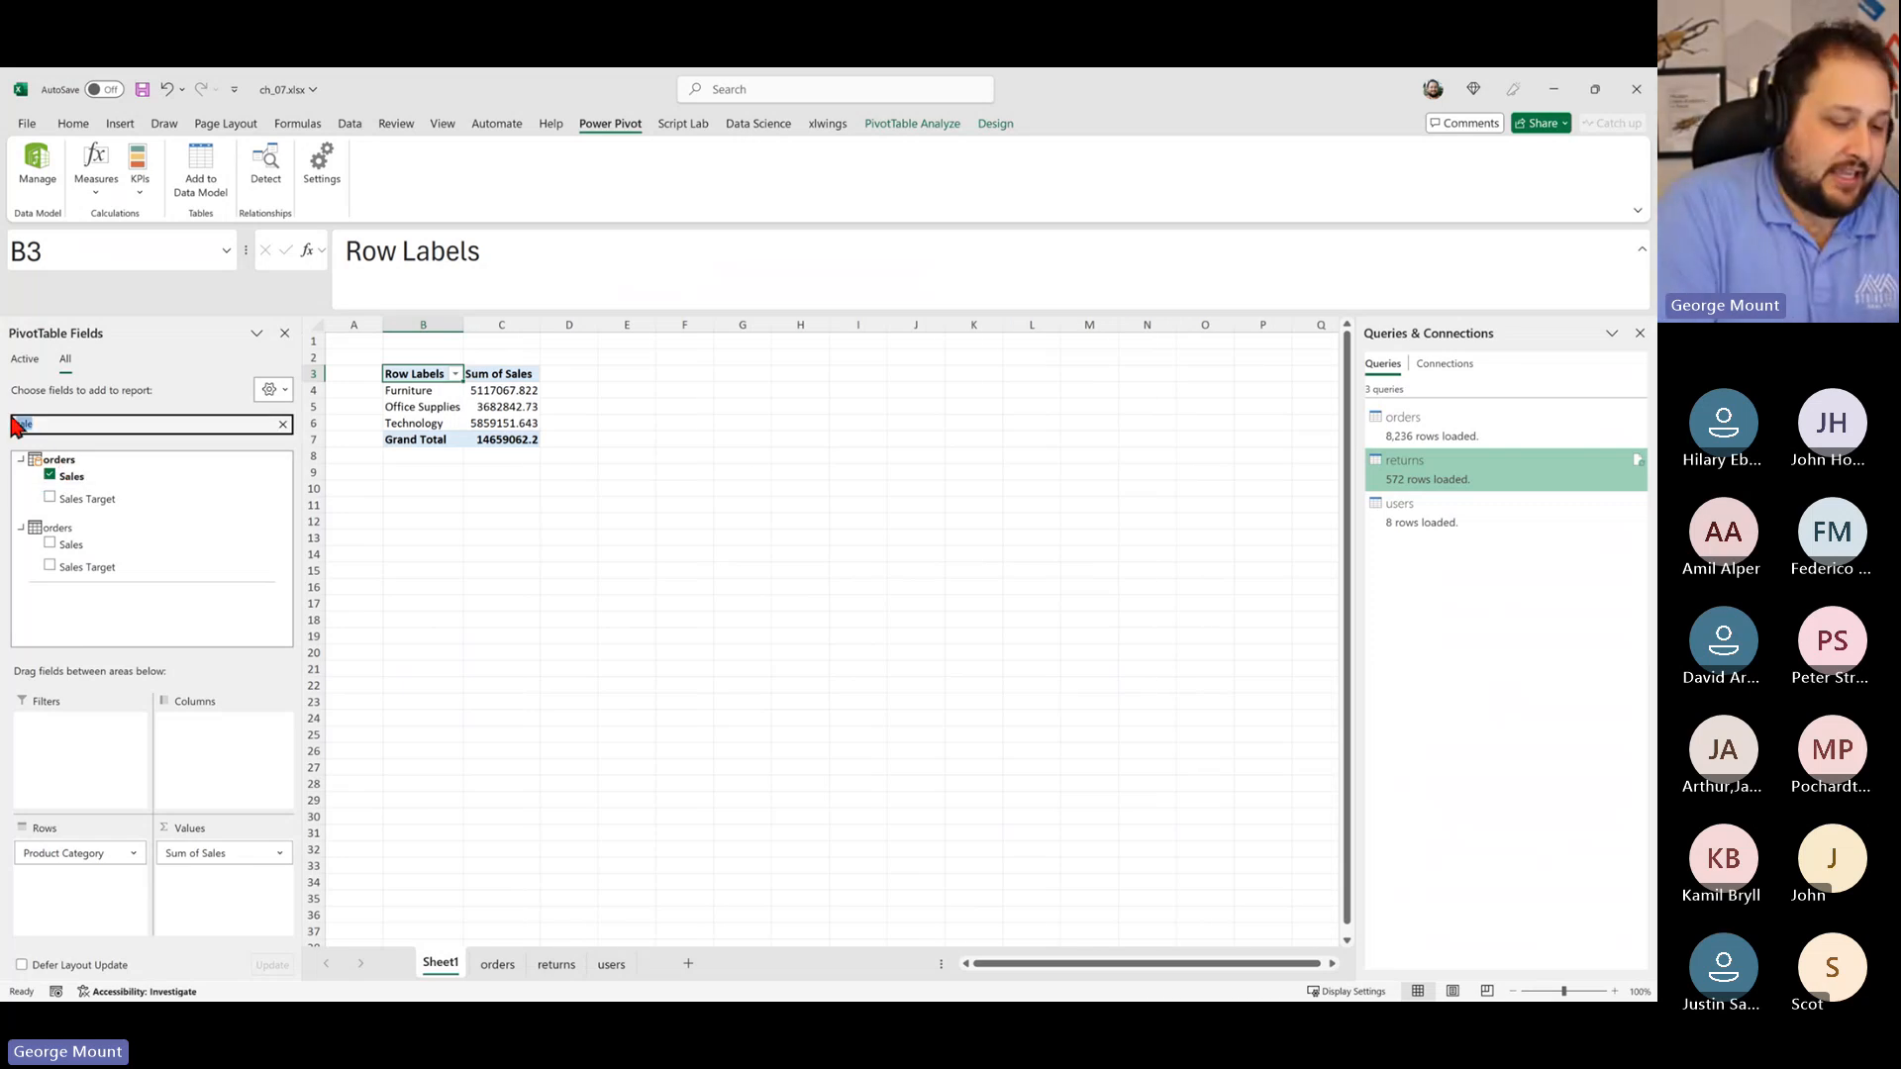
pyautogui.write('profi')
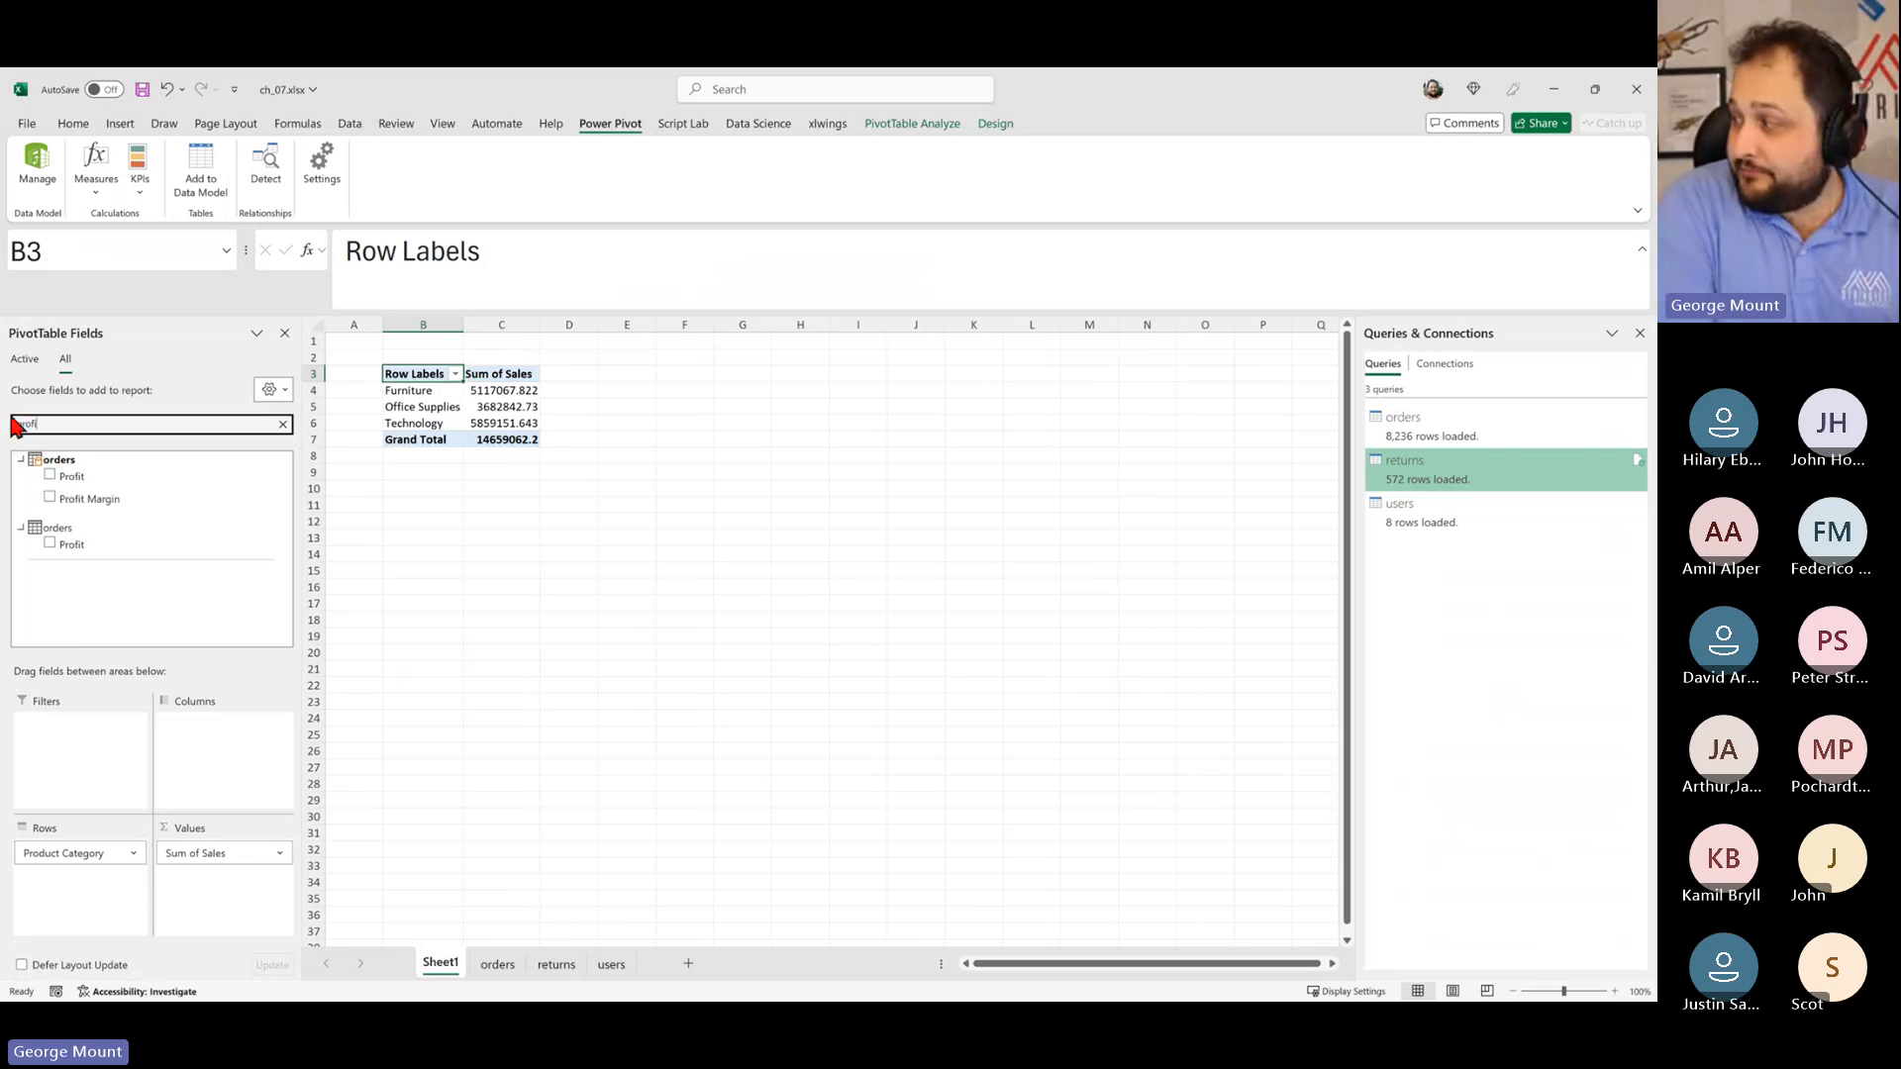
pyautogui.click(50, 476)
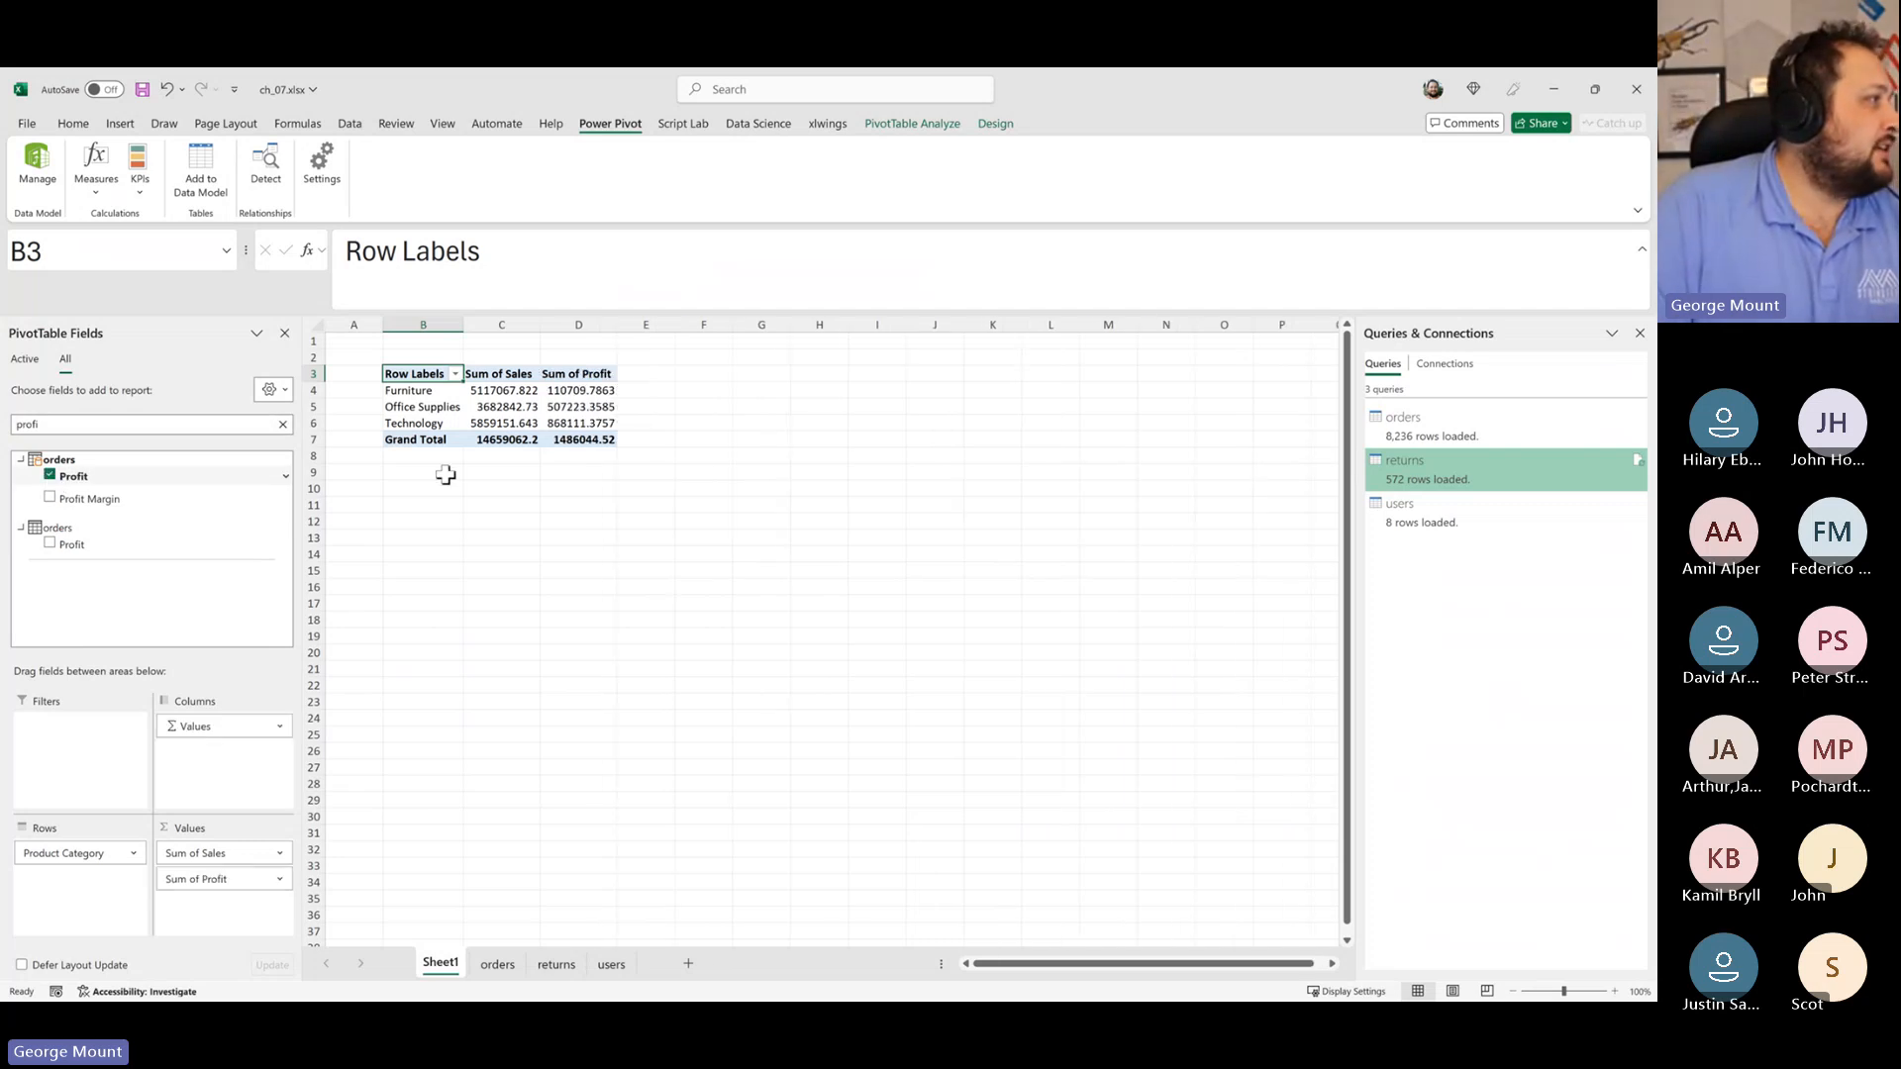
pyautogui.click(49, 476)
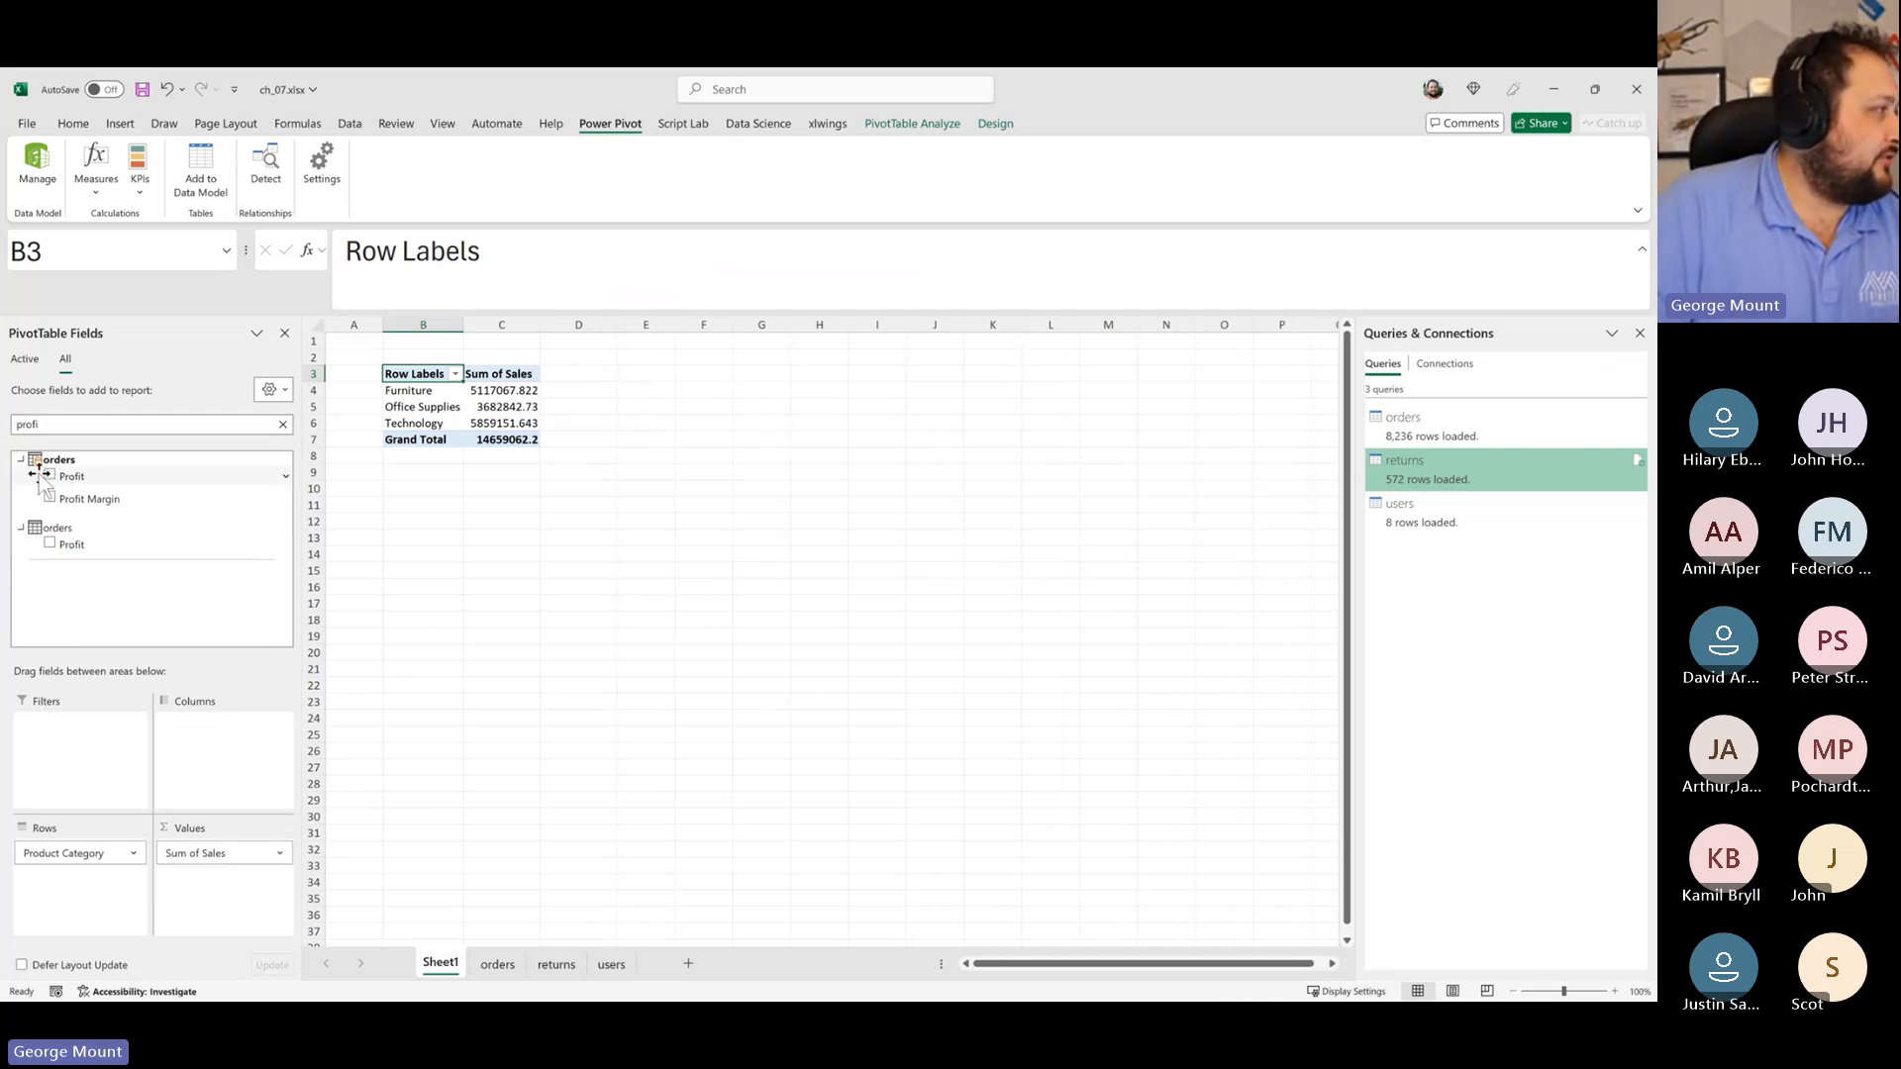
pyautogui.click(50, 477)
pyautogui.click(282, 424)
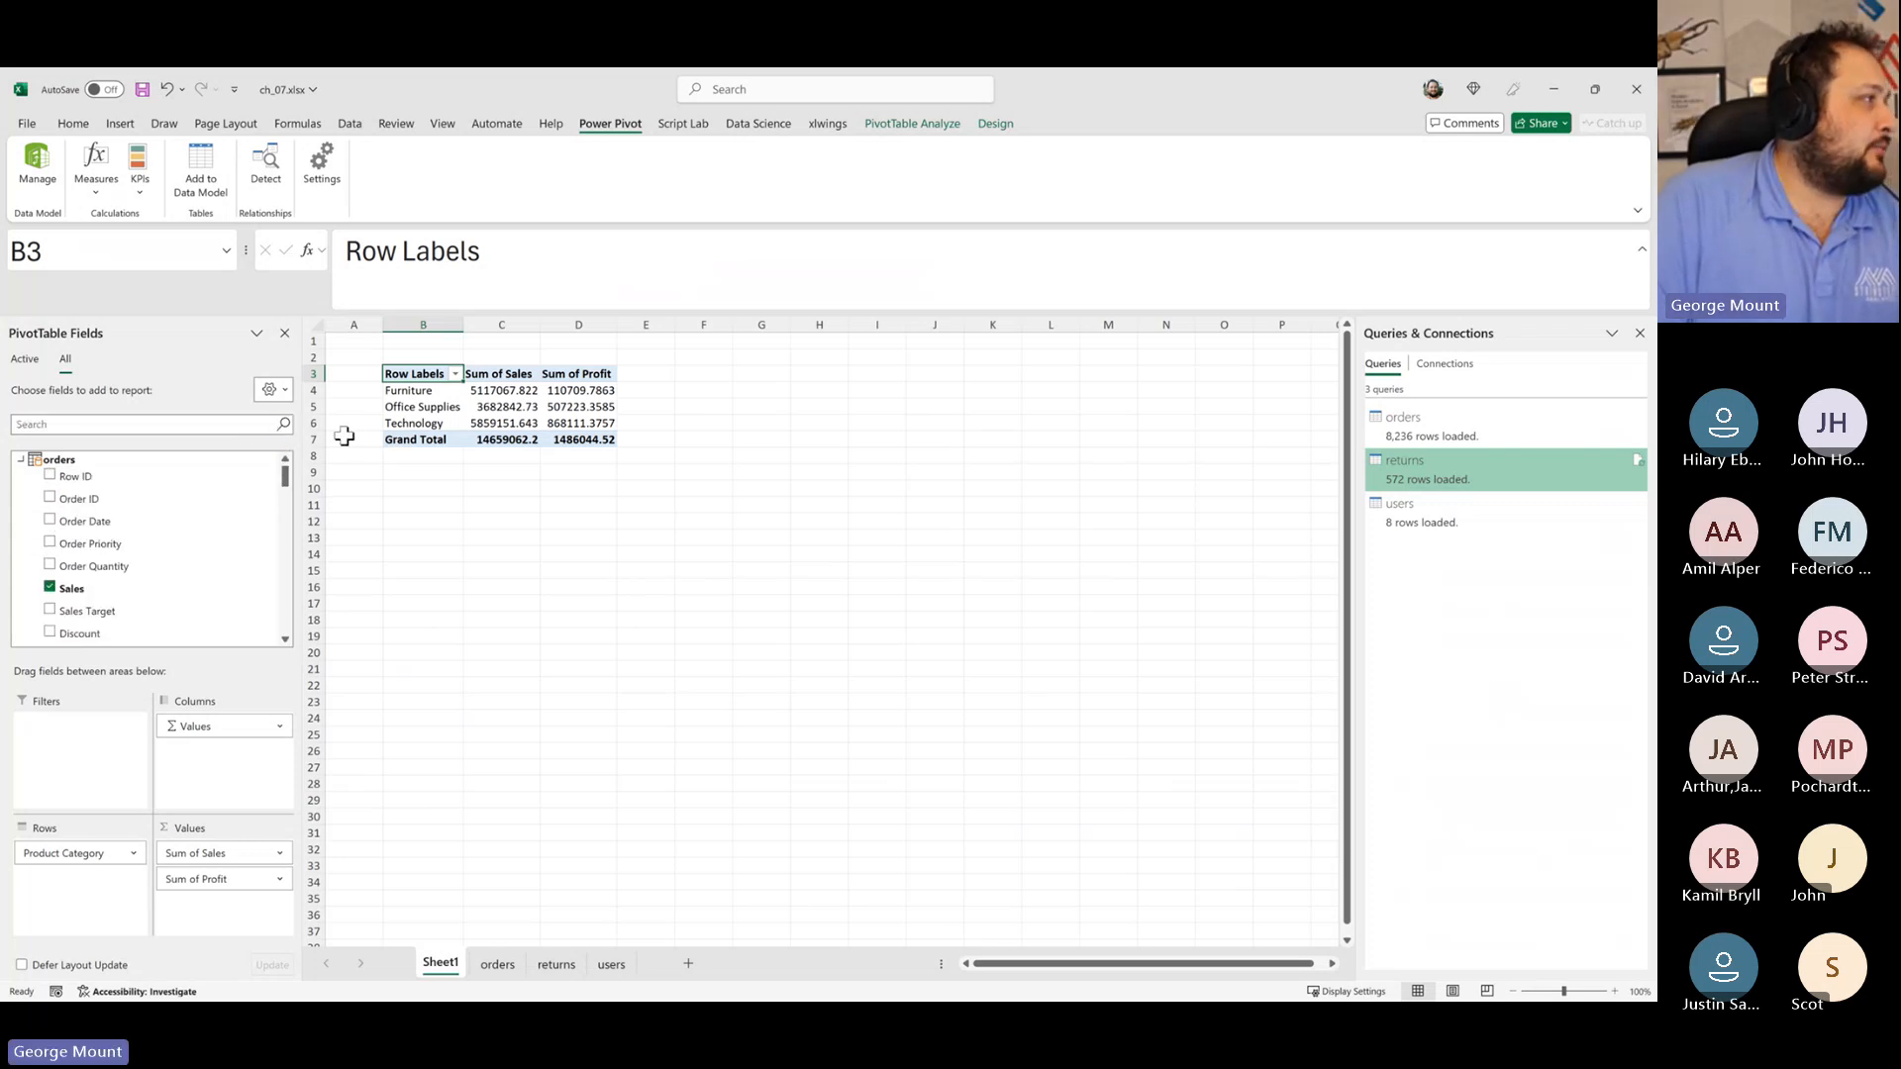
# Step: Add the Manager field from the Data Model's users table to the PivotTable's columns, ahead of the values
pyautogui.scroll(-5, 179, 555)
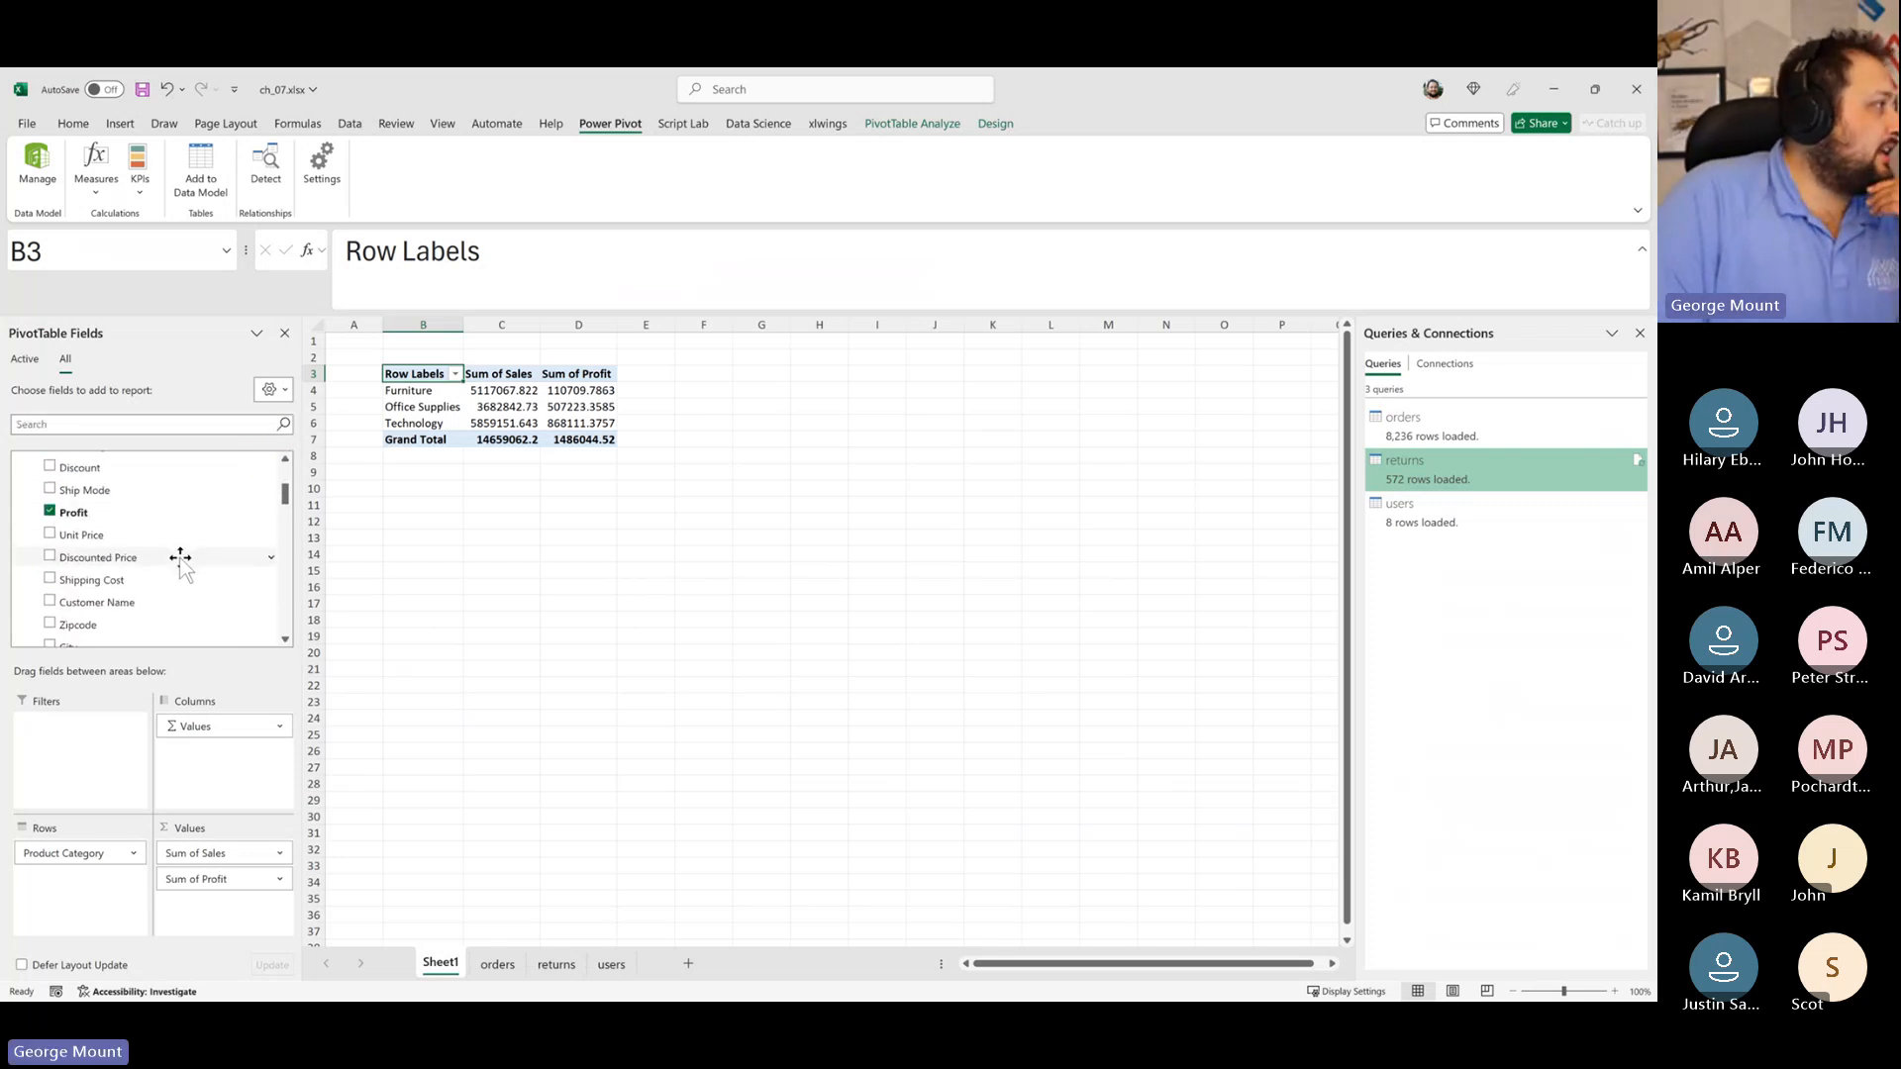
pyautogui.scroll(-8, 181, 556)
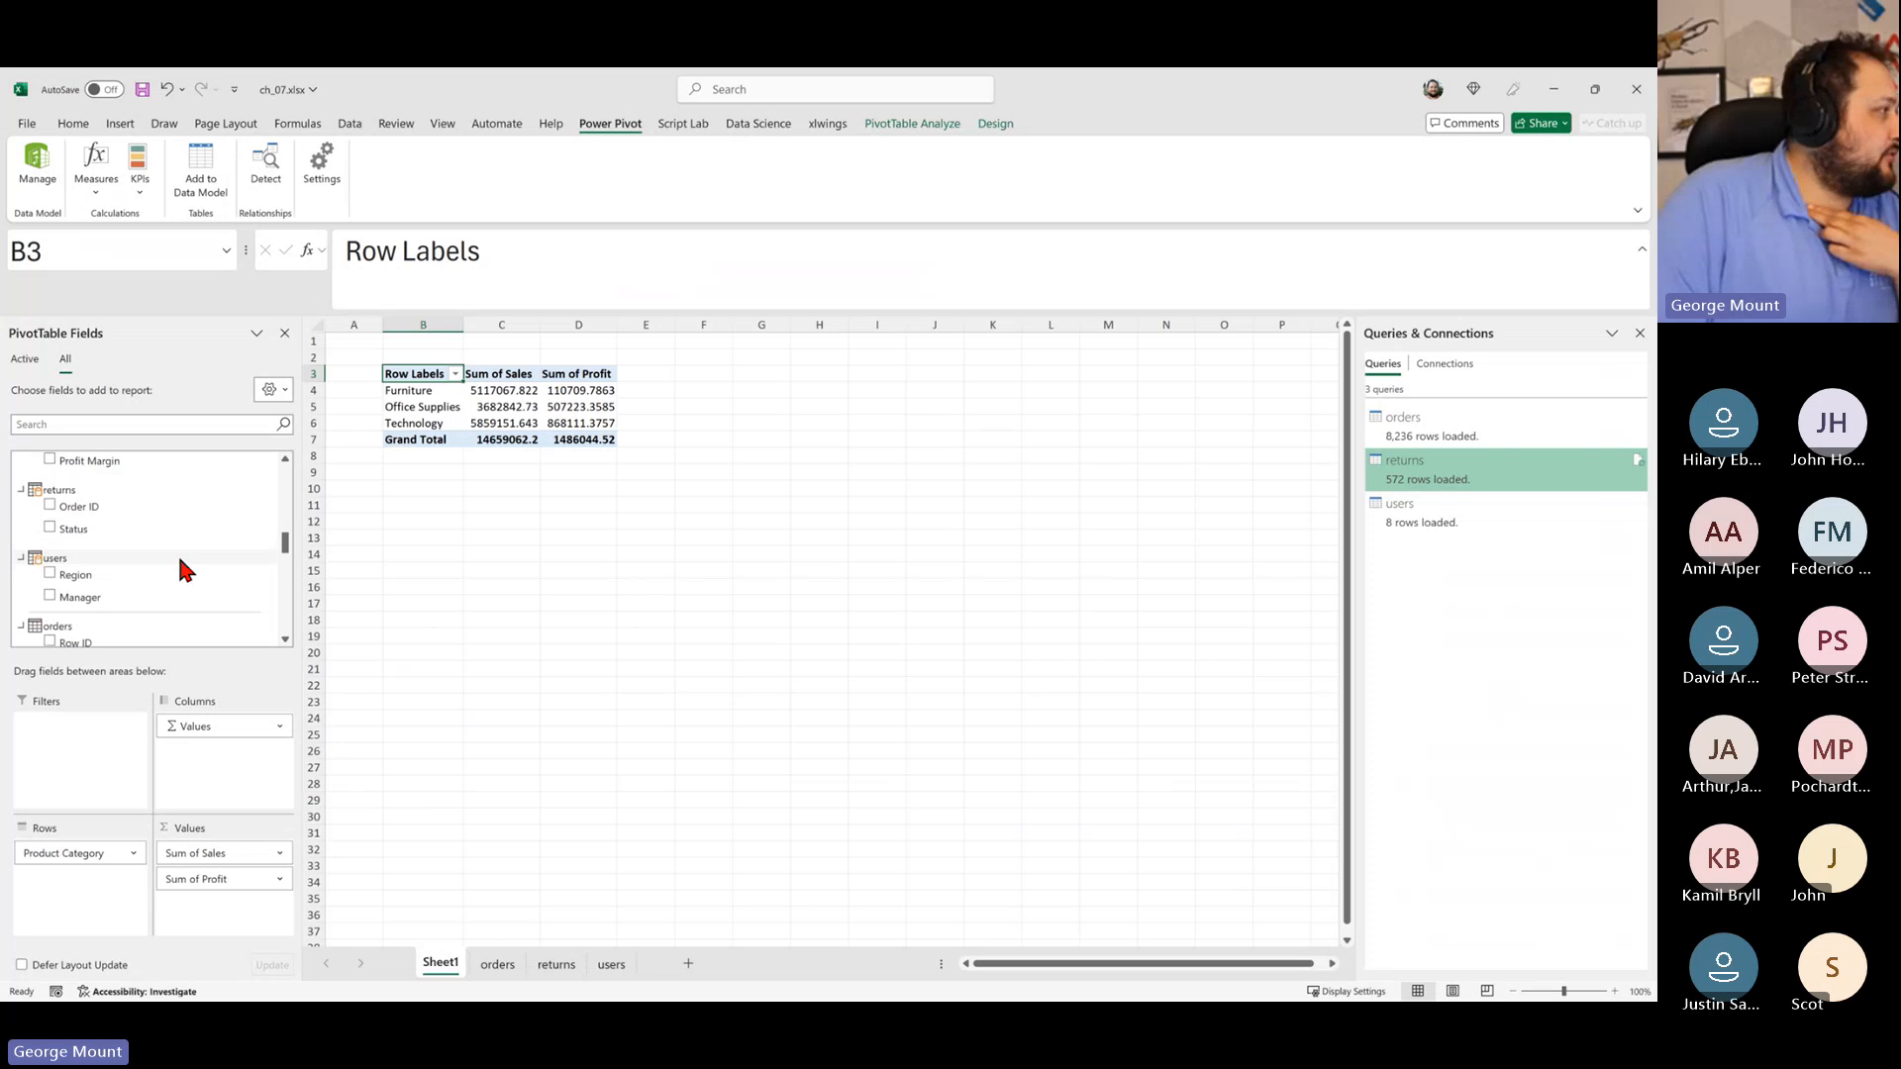
pyautogui.scroll(1, 180, 560)
pyautogui.scroll(-1, 180, 560)
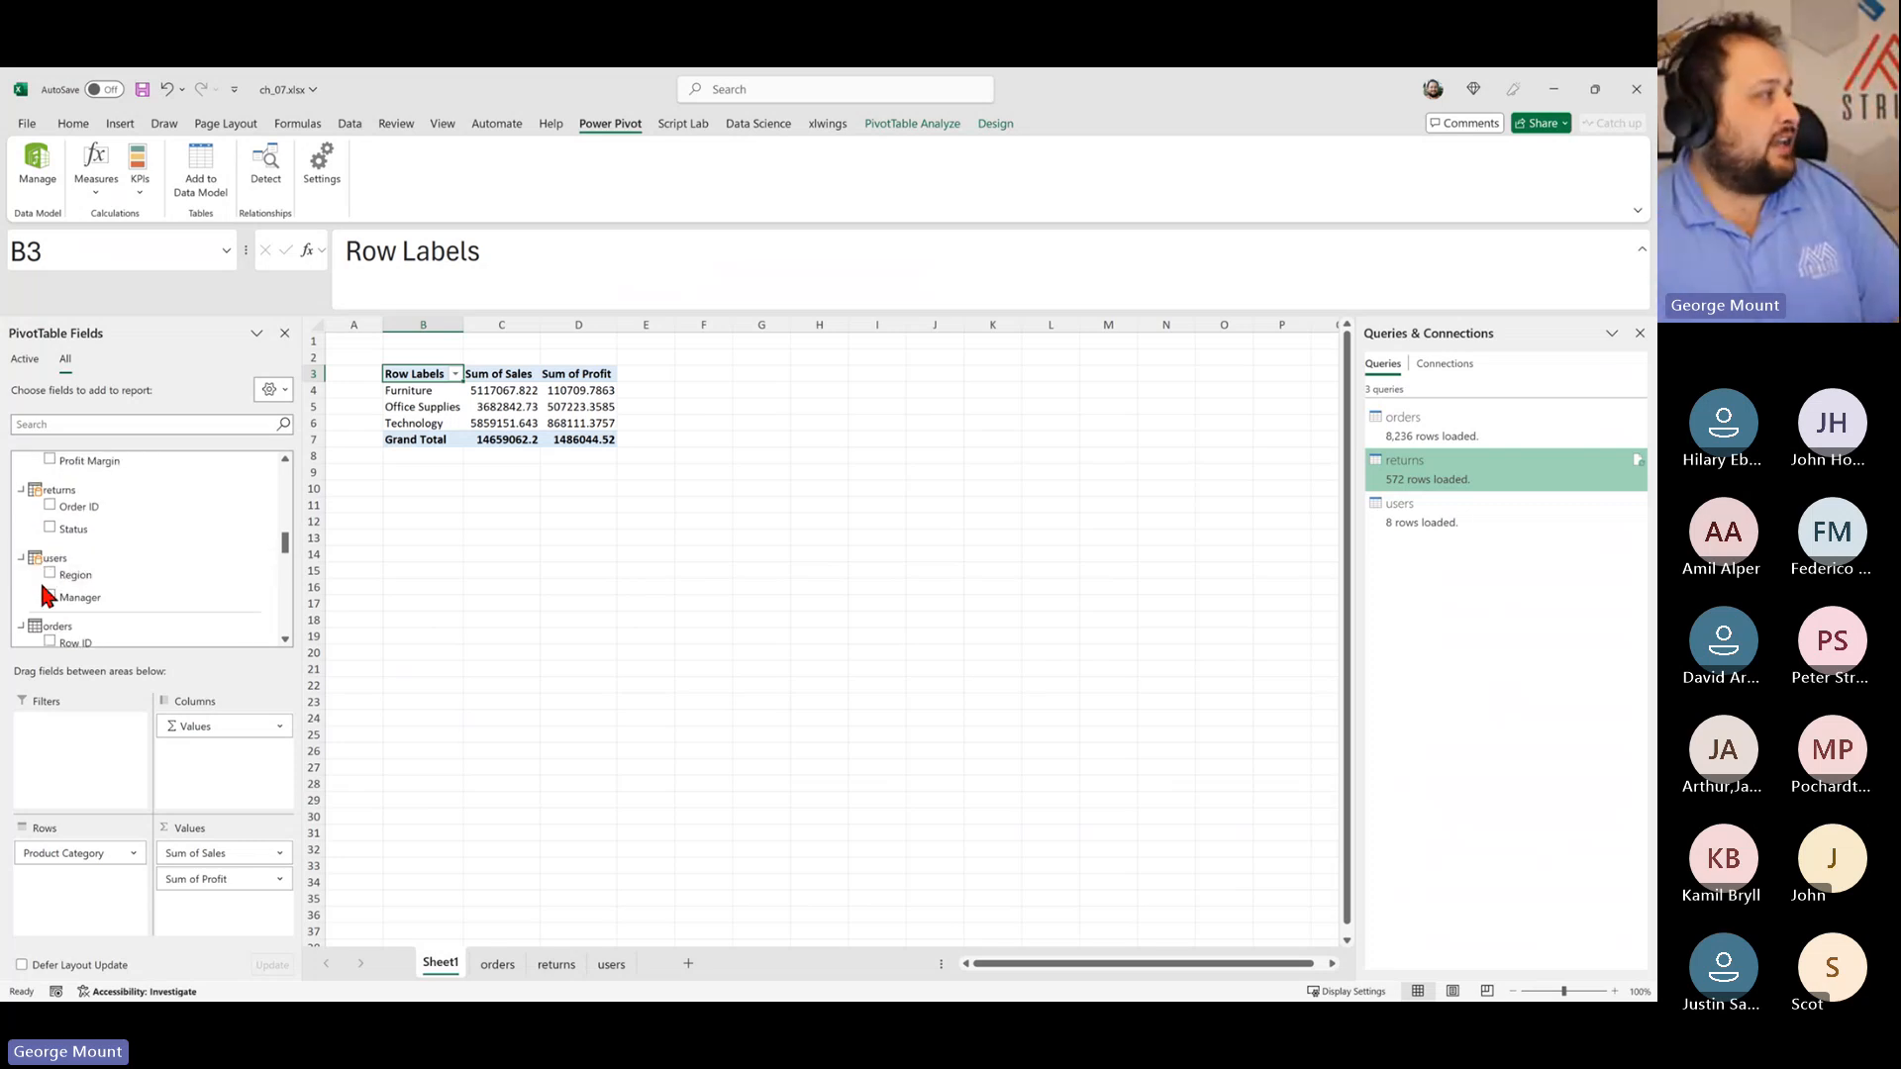
pyautogui.scroll(10, 60, 574)
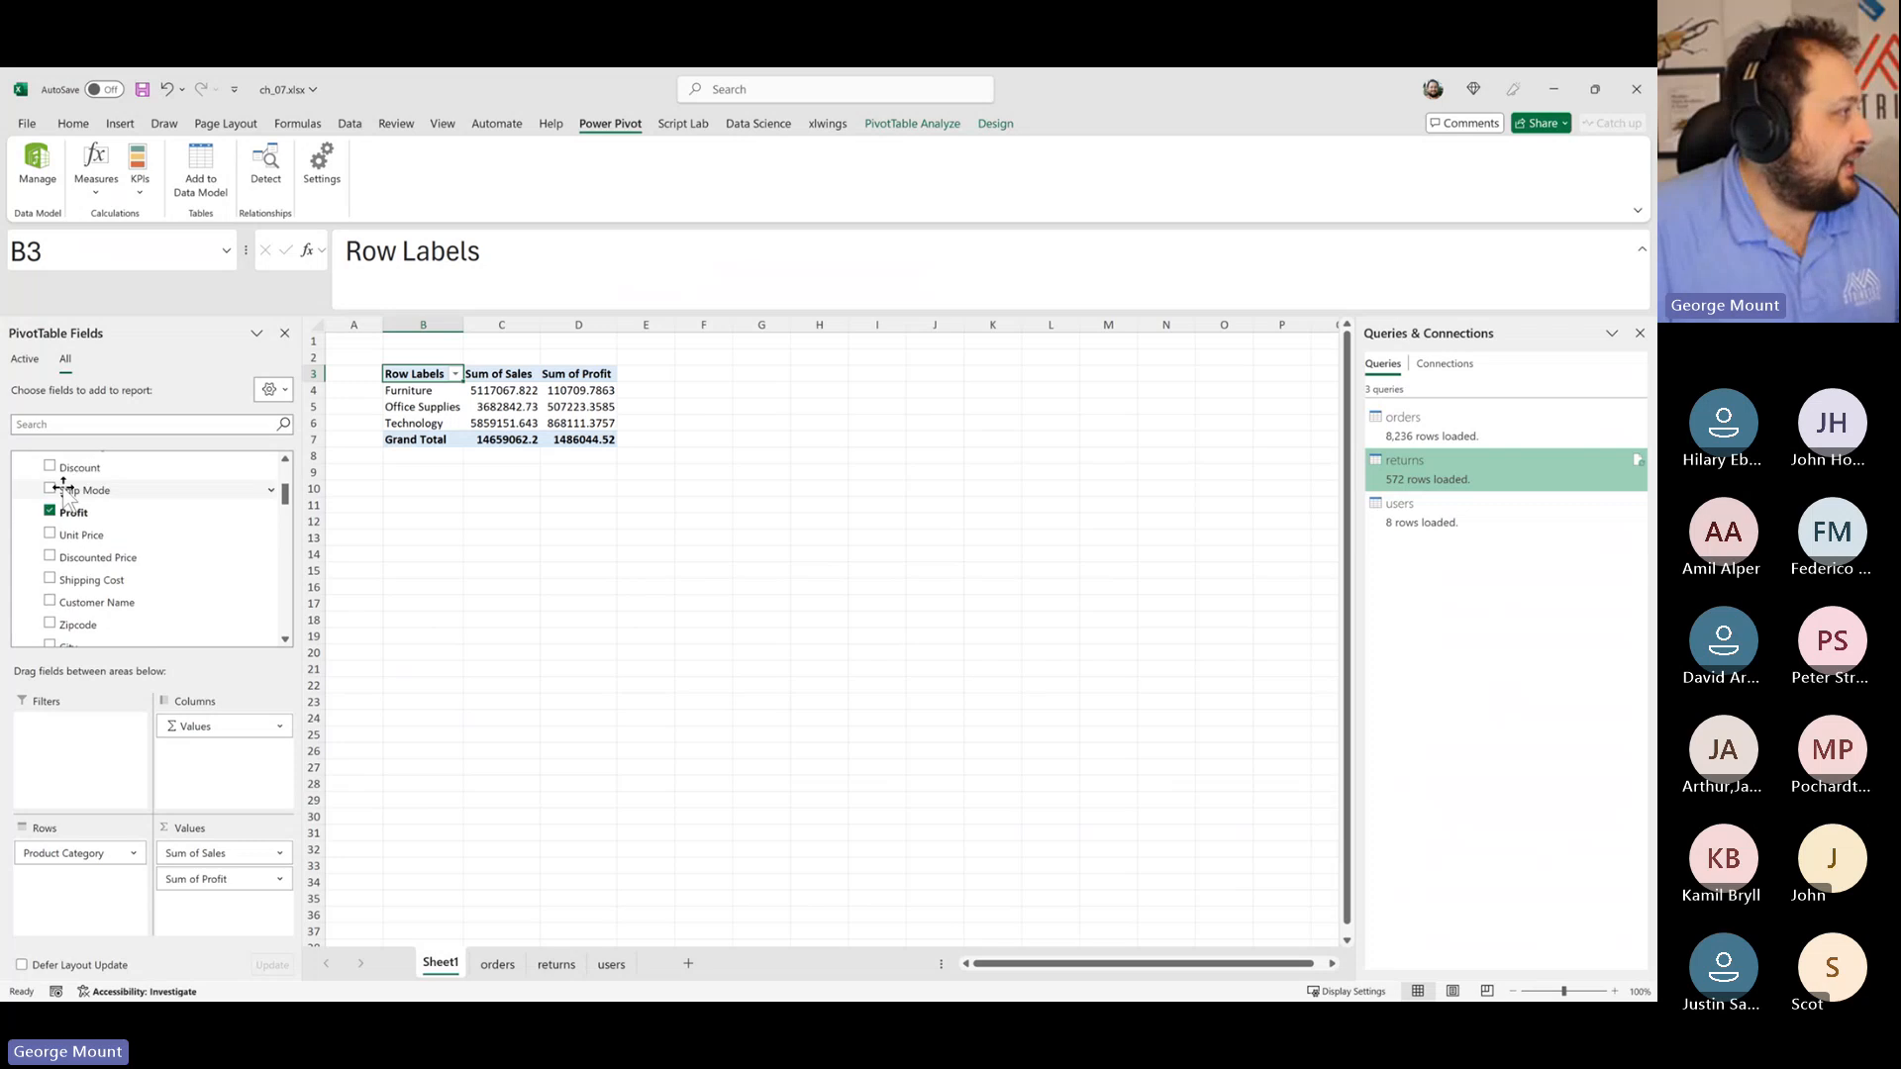
pyautogui.scroll(-10, 74, 544)
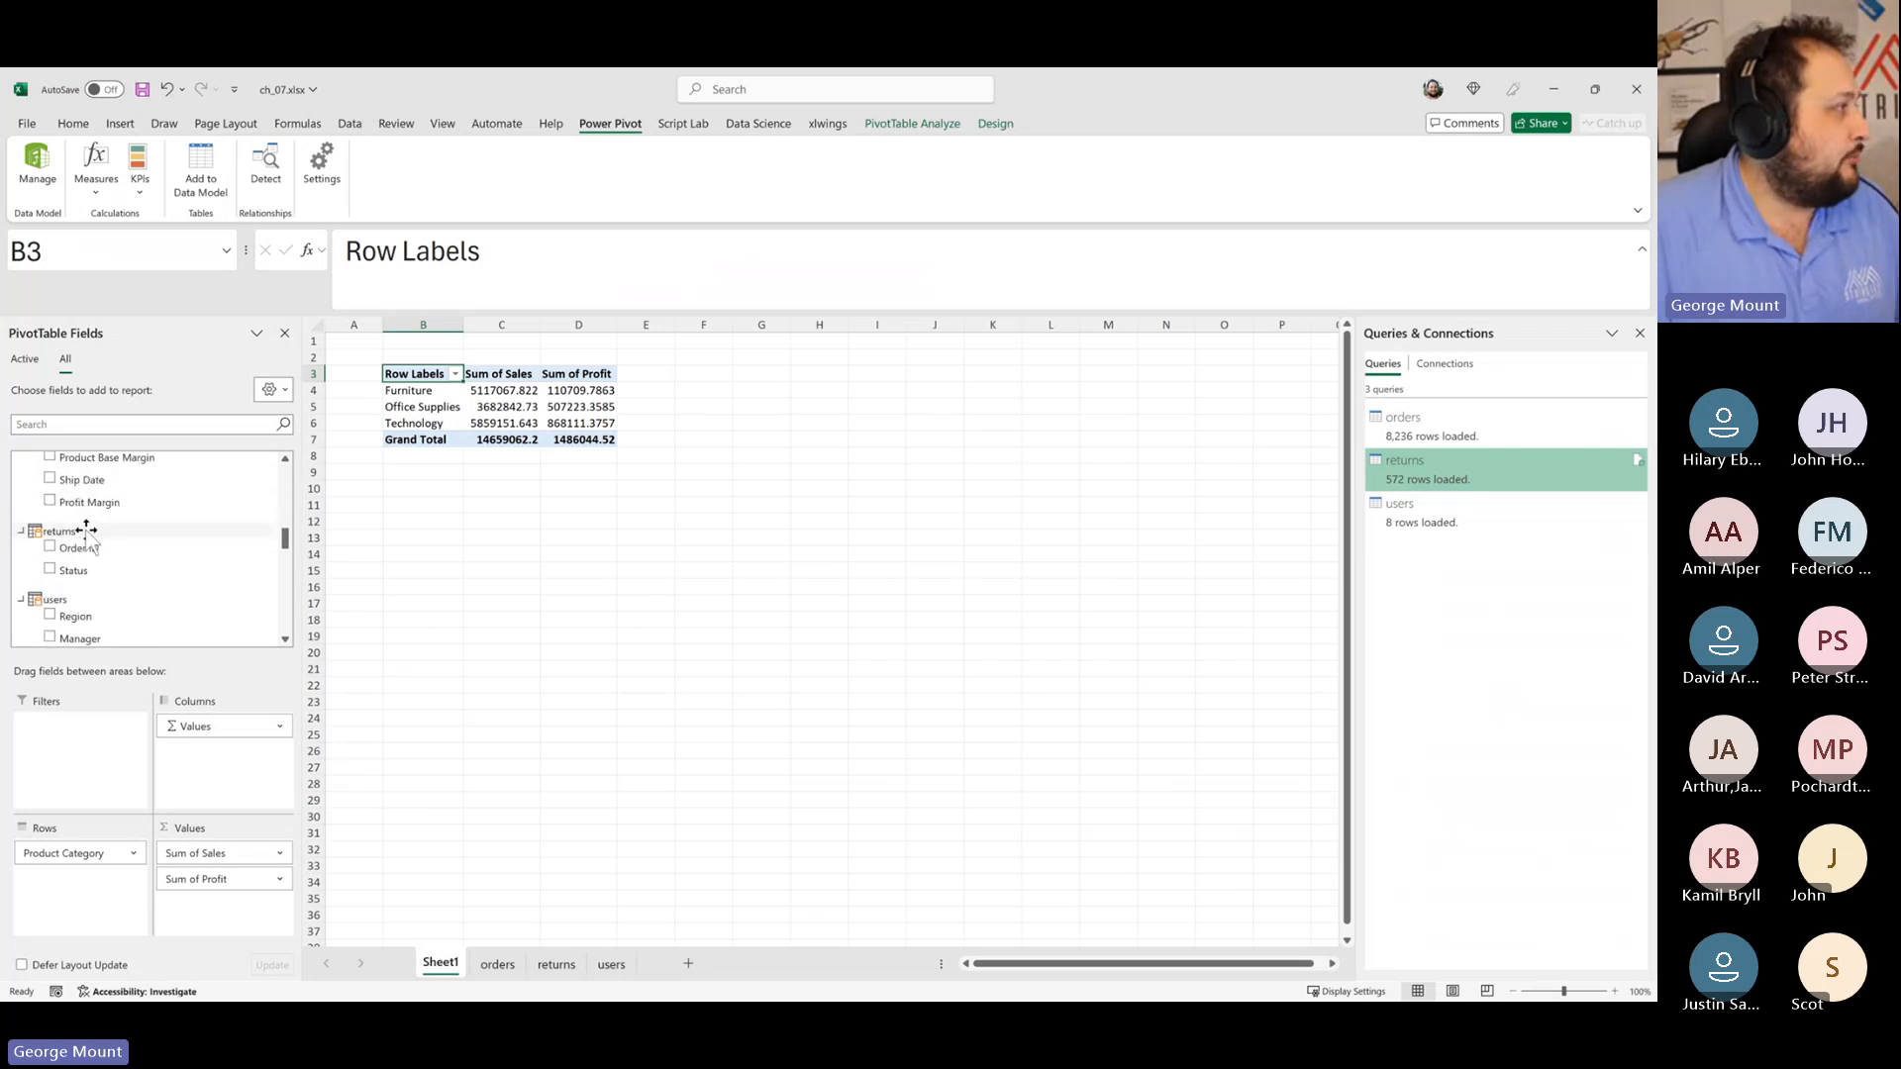
pyautogui.scroll(3, 80, 535)
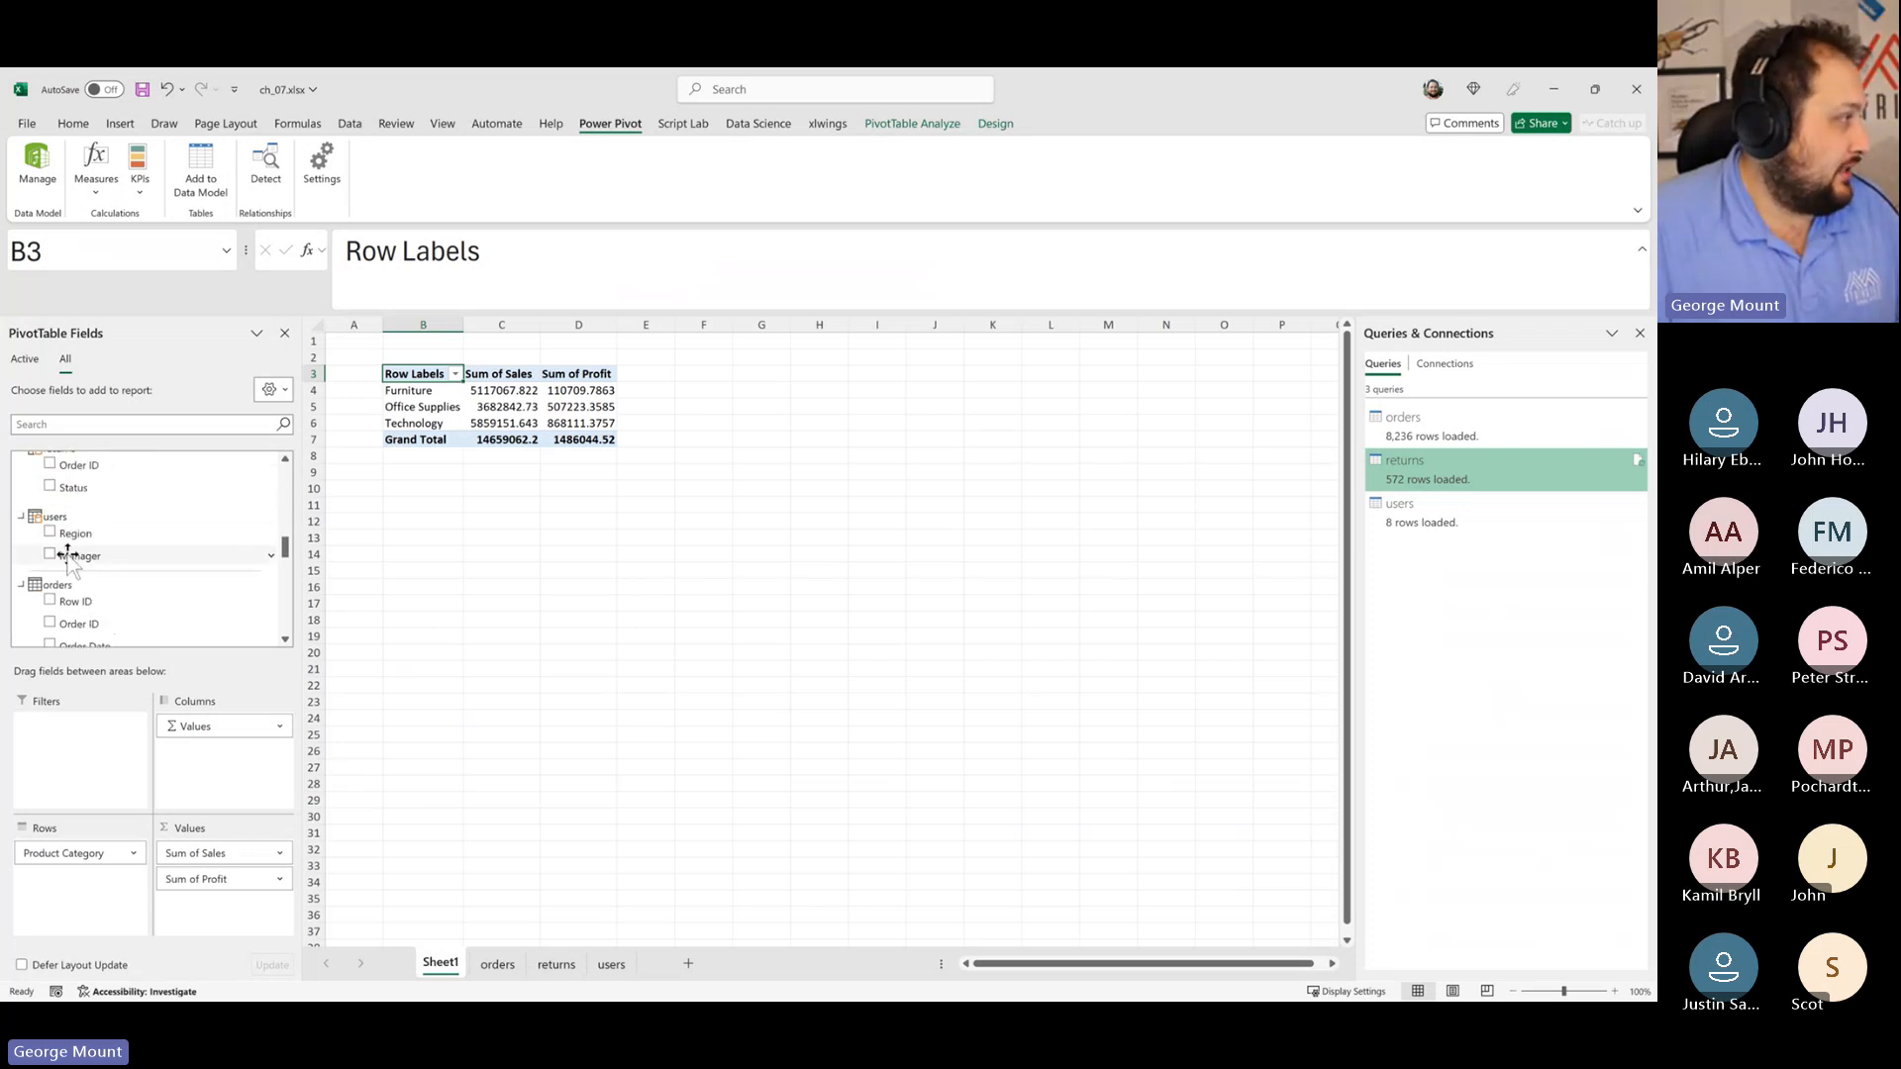
pyautogui.moveTo(59, 553); pyautogui.dragTo(225, 734)
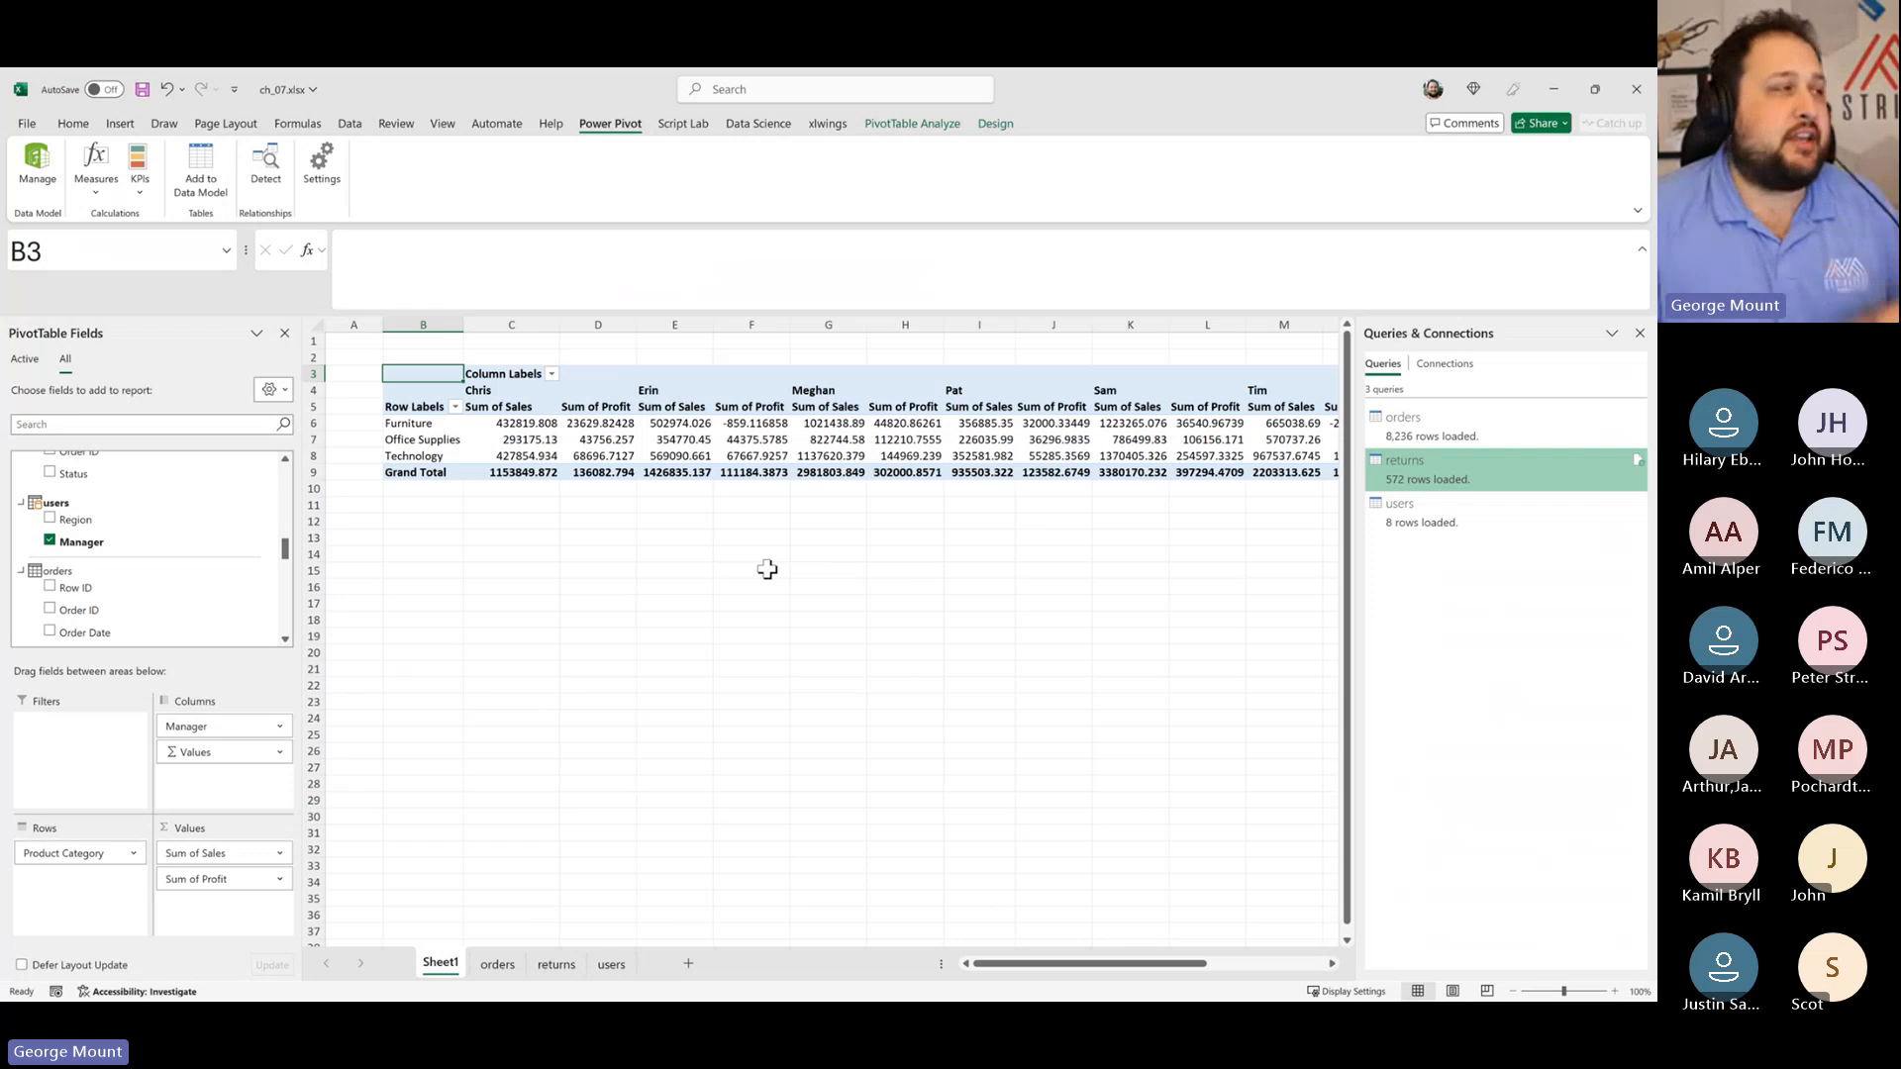
pyautogui.moveTo(659, 393); pyautogui.dragTo(416, 456)
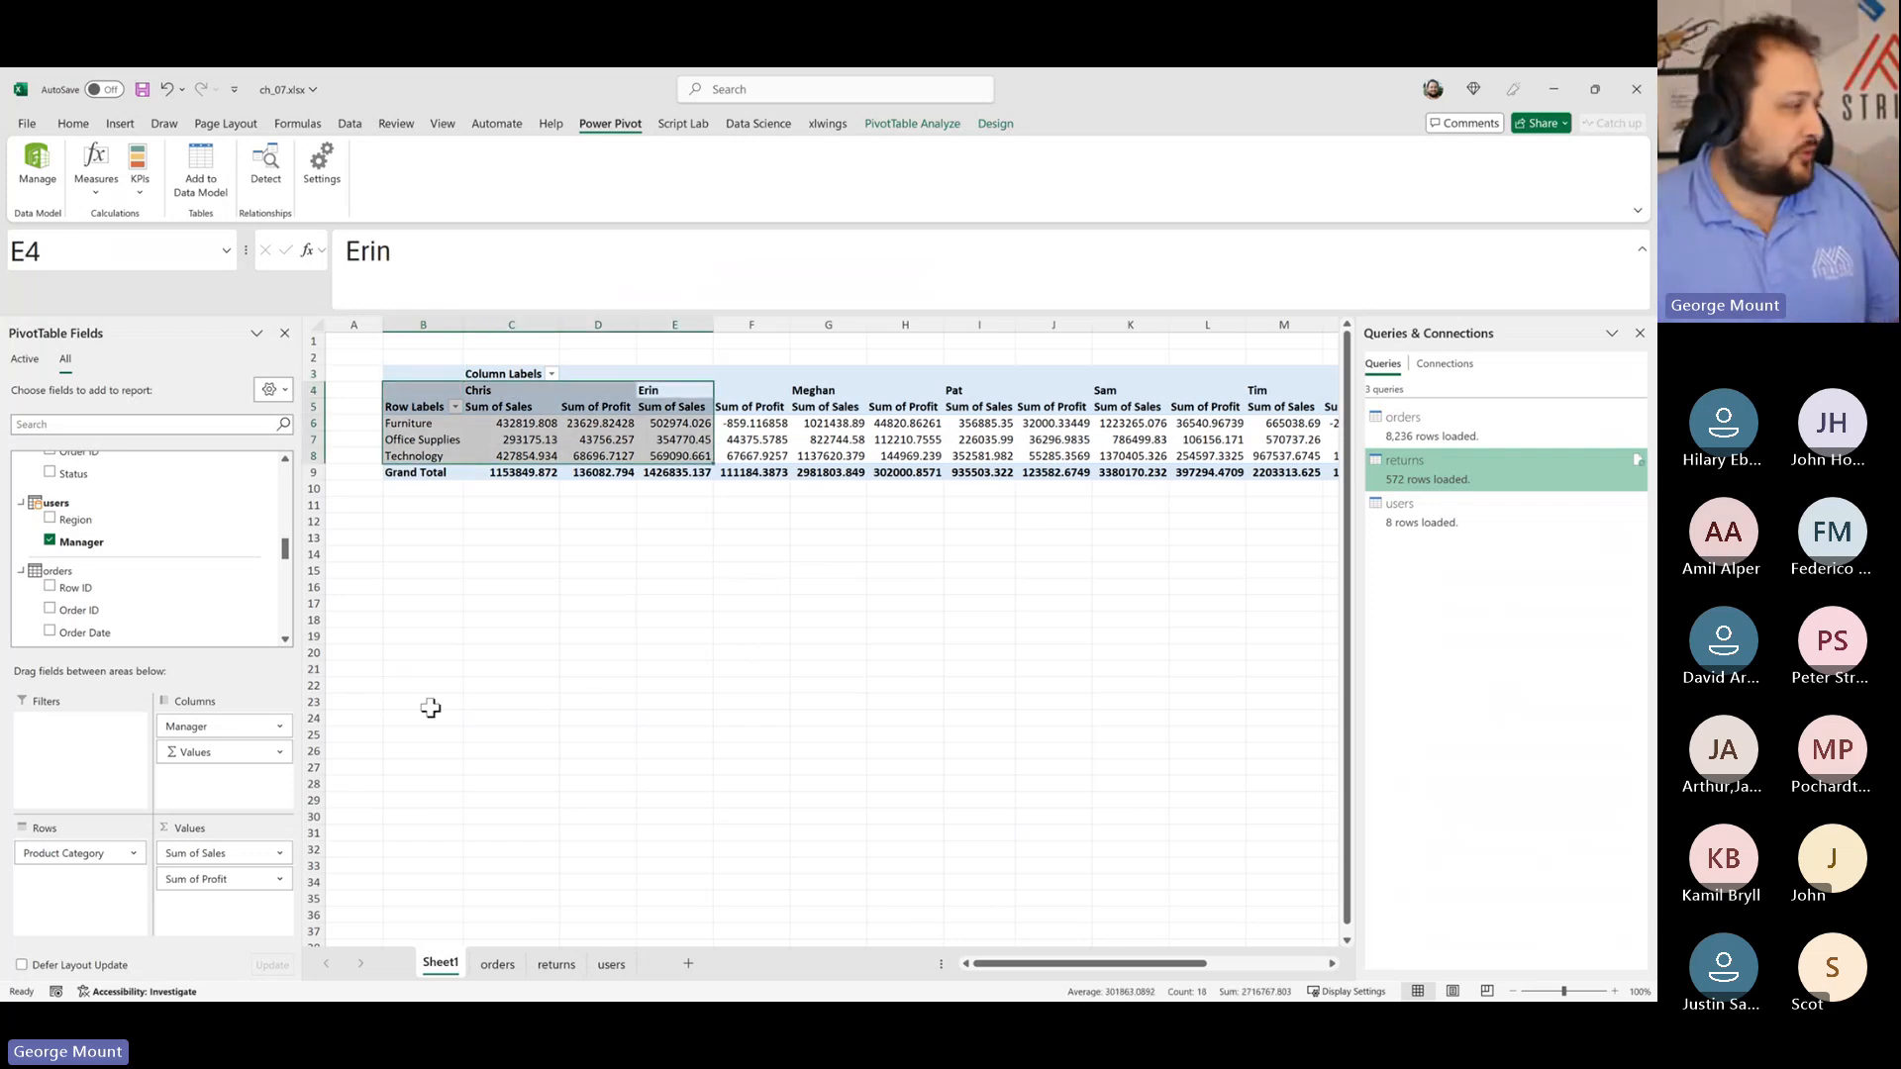
# Step: Remove the Manager field from the PivotTable's columns
pyautogui.click(226, 728)
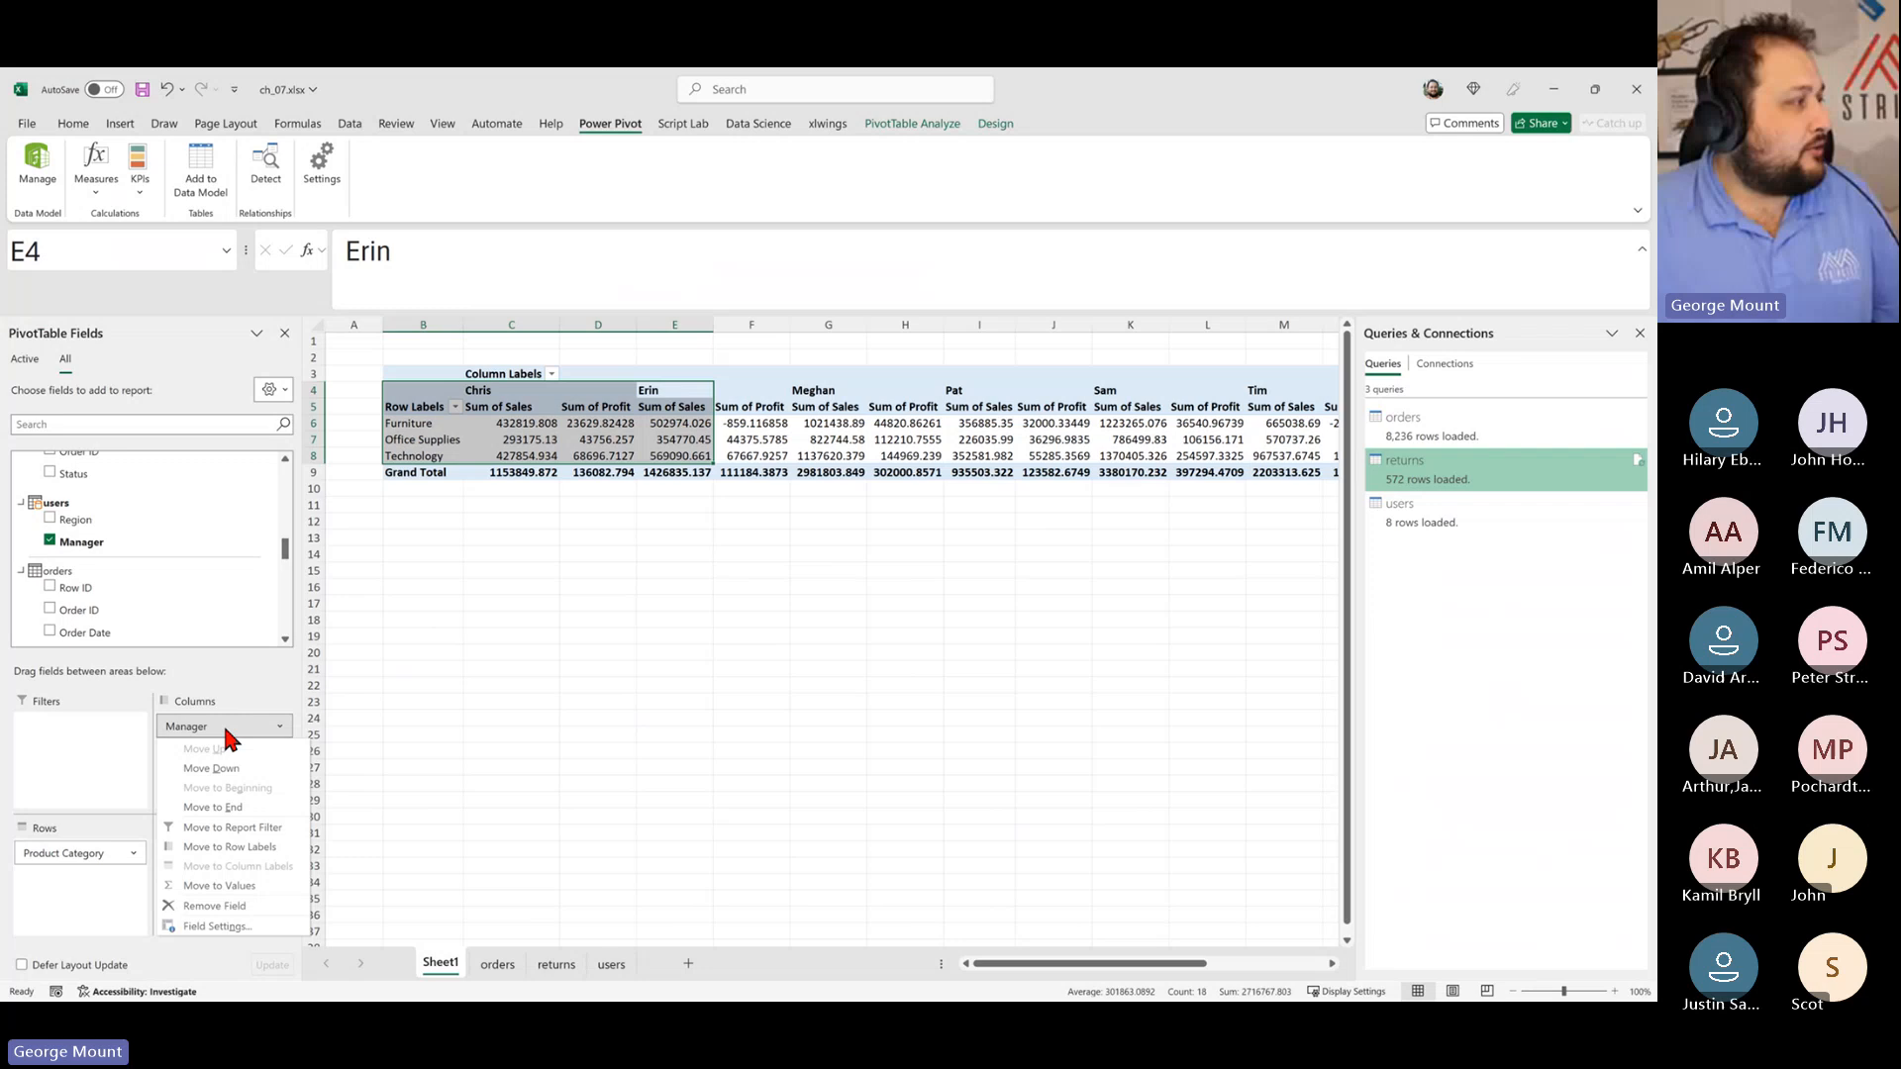
pyautogui.click(231, 908)
# Step: Reorder the PivotTable values so that Sum of Profit comes before Sum of Sales
pyautogui.click(547, 428)
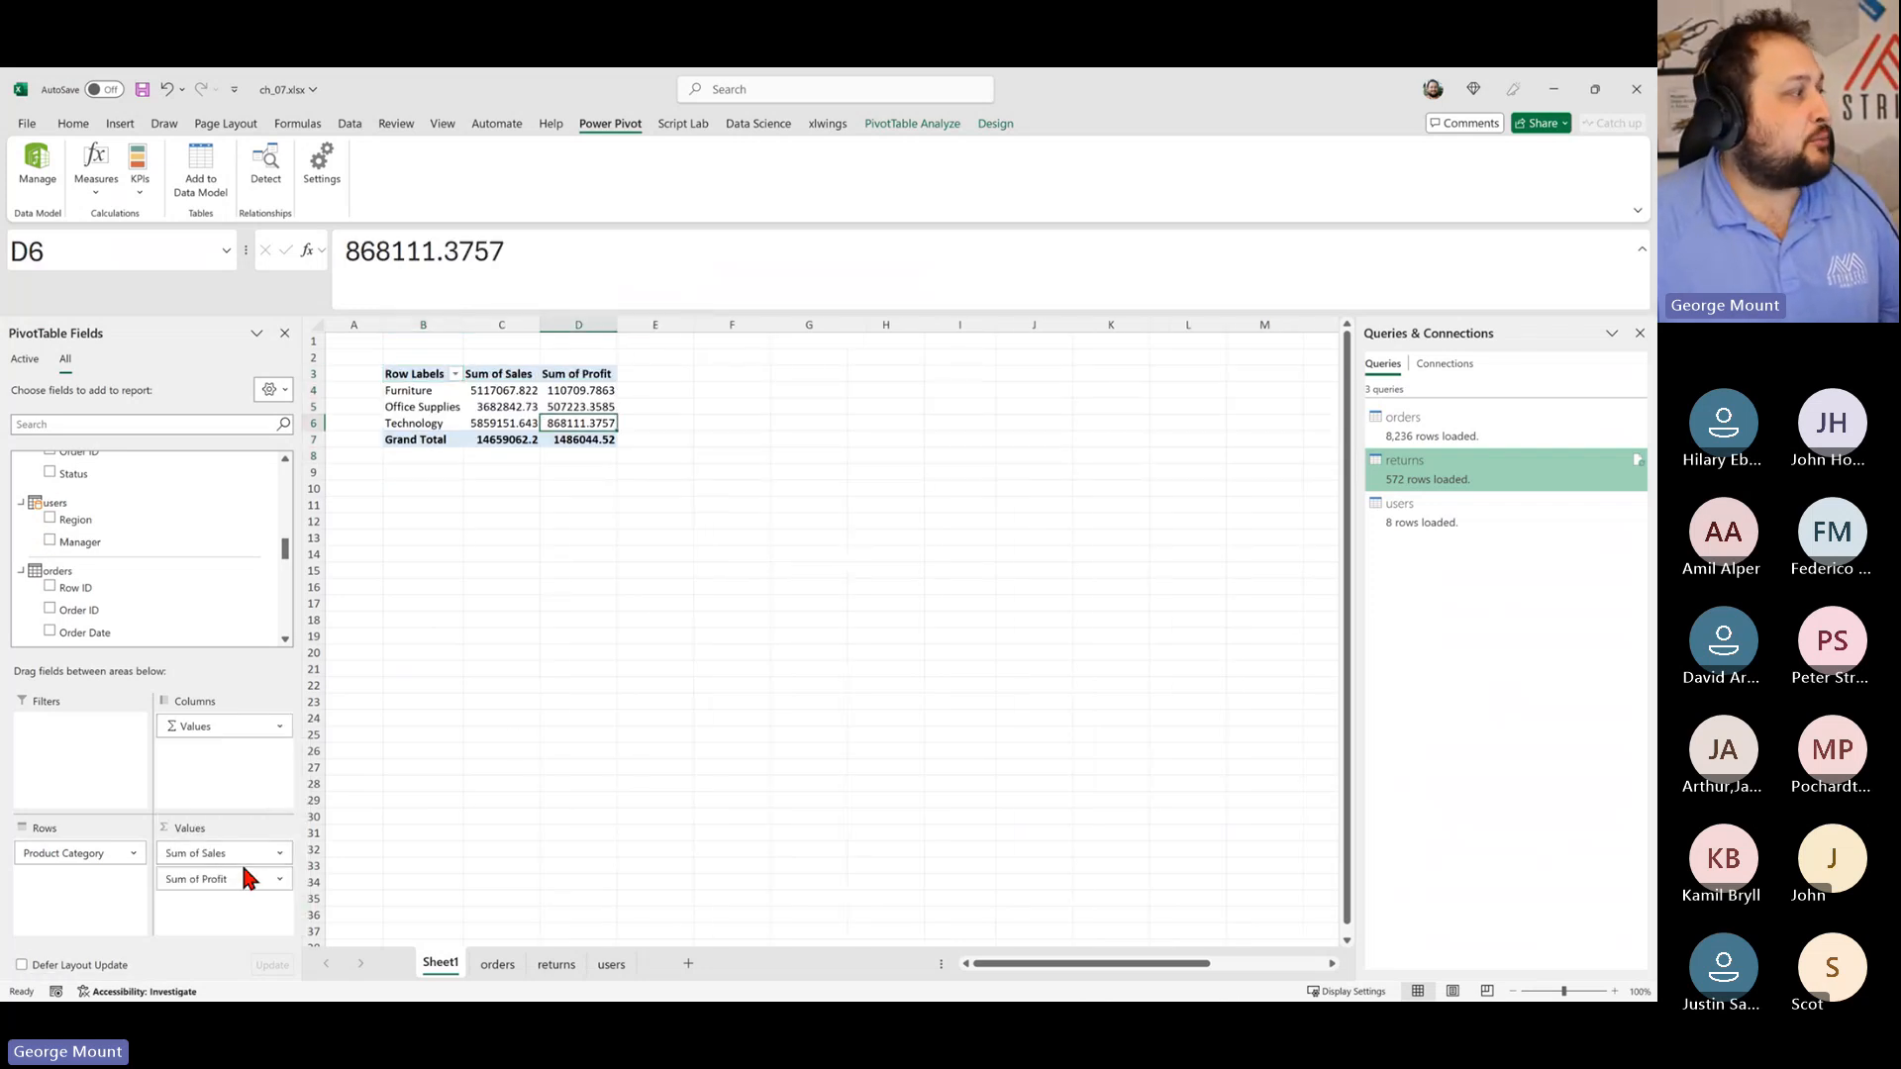
pyautogui.moveTo(243, 871); pyautogui.dragTo(222, 850)
pyautogui.click(648, 455)
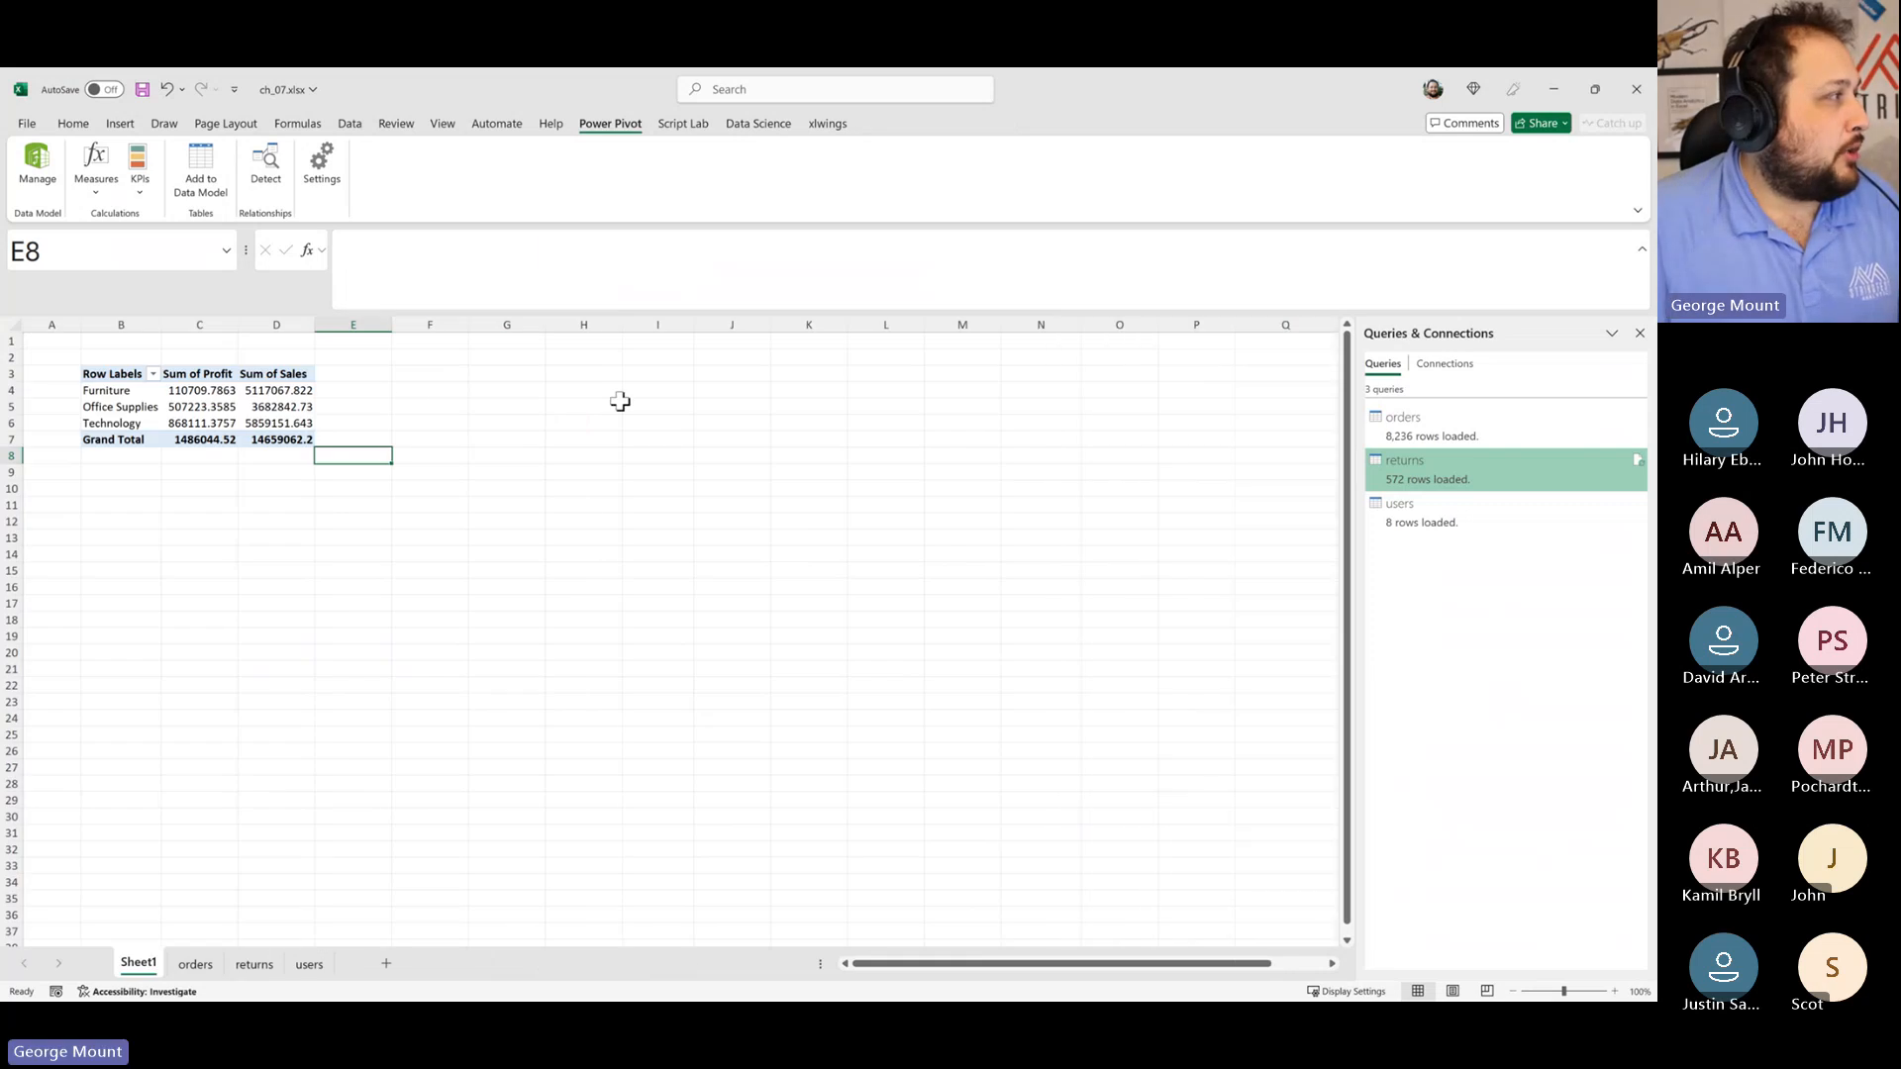
pyautogui.click(371, 388)
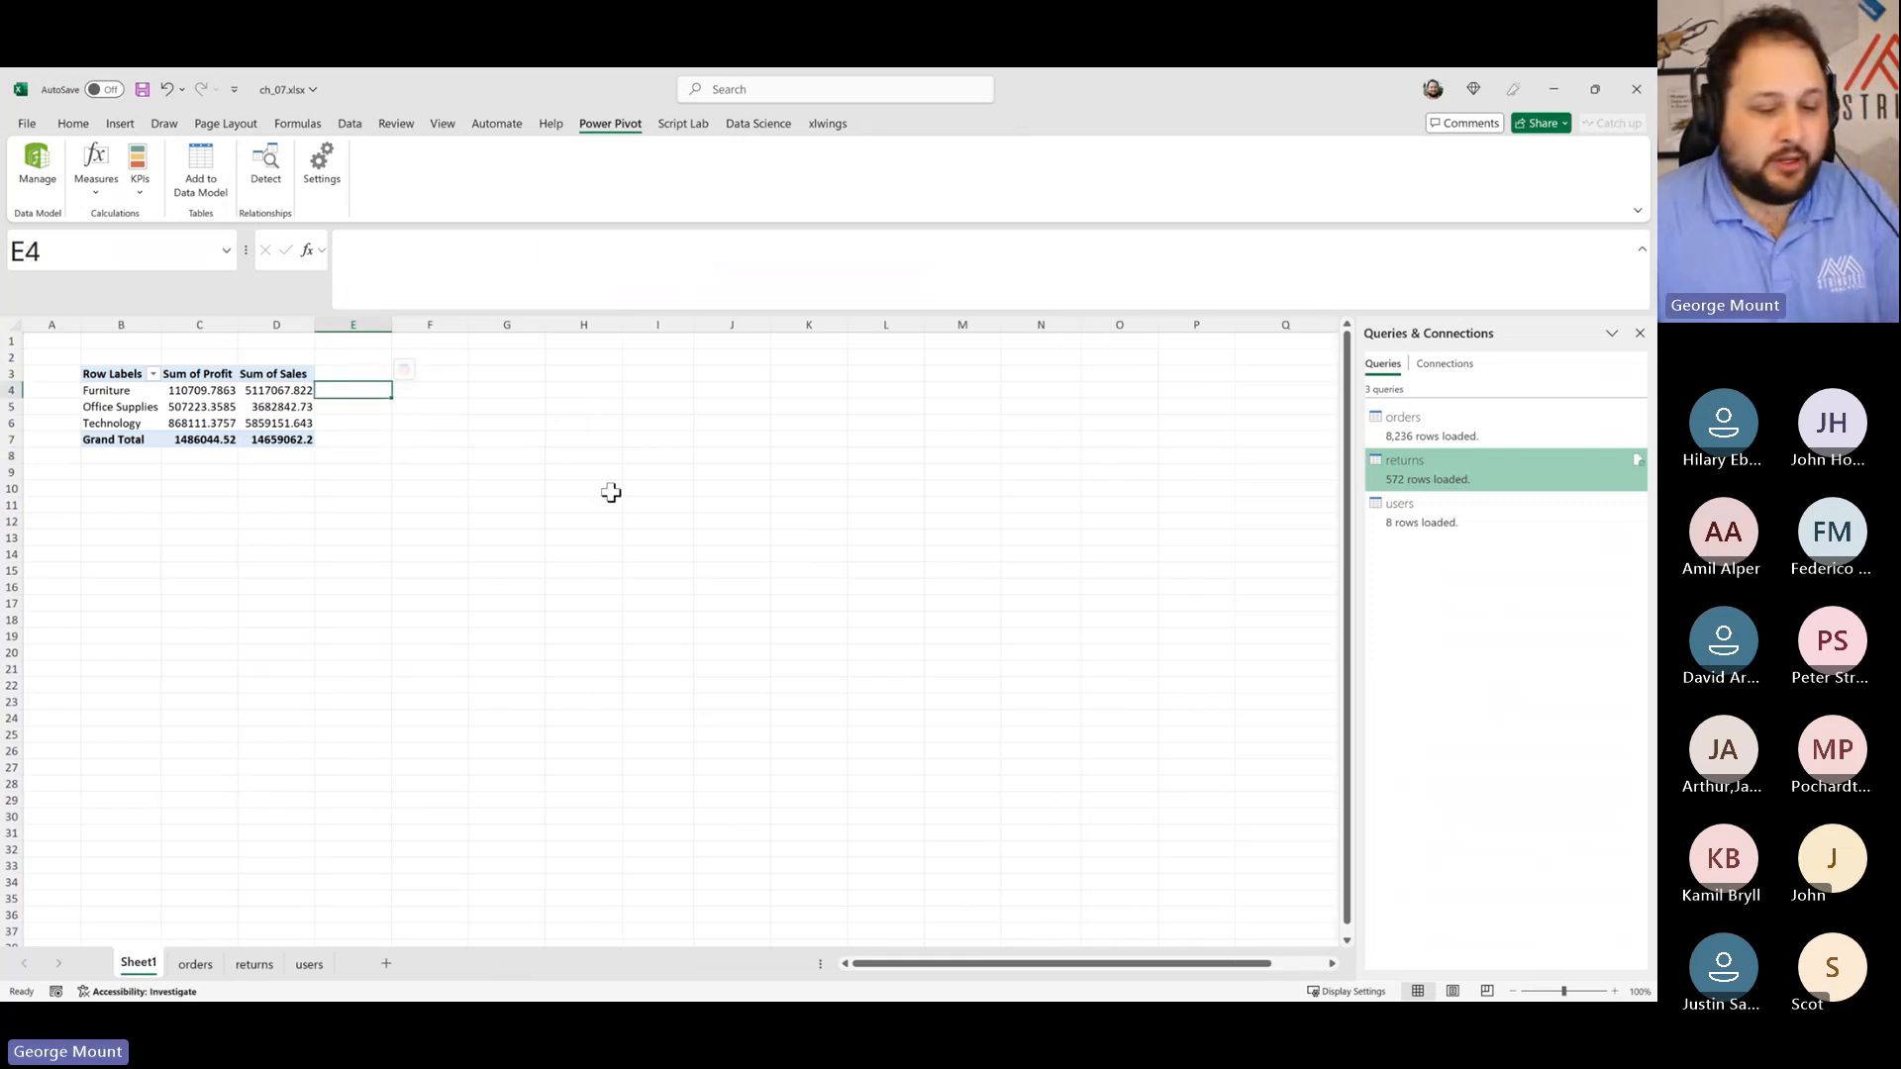
pyautogui.scroll(3, 611, 492)
pyautogui.write('==')
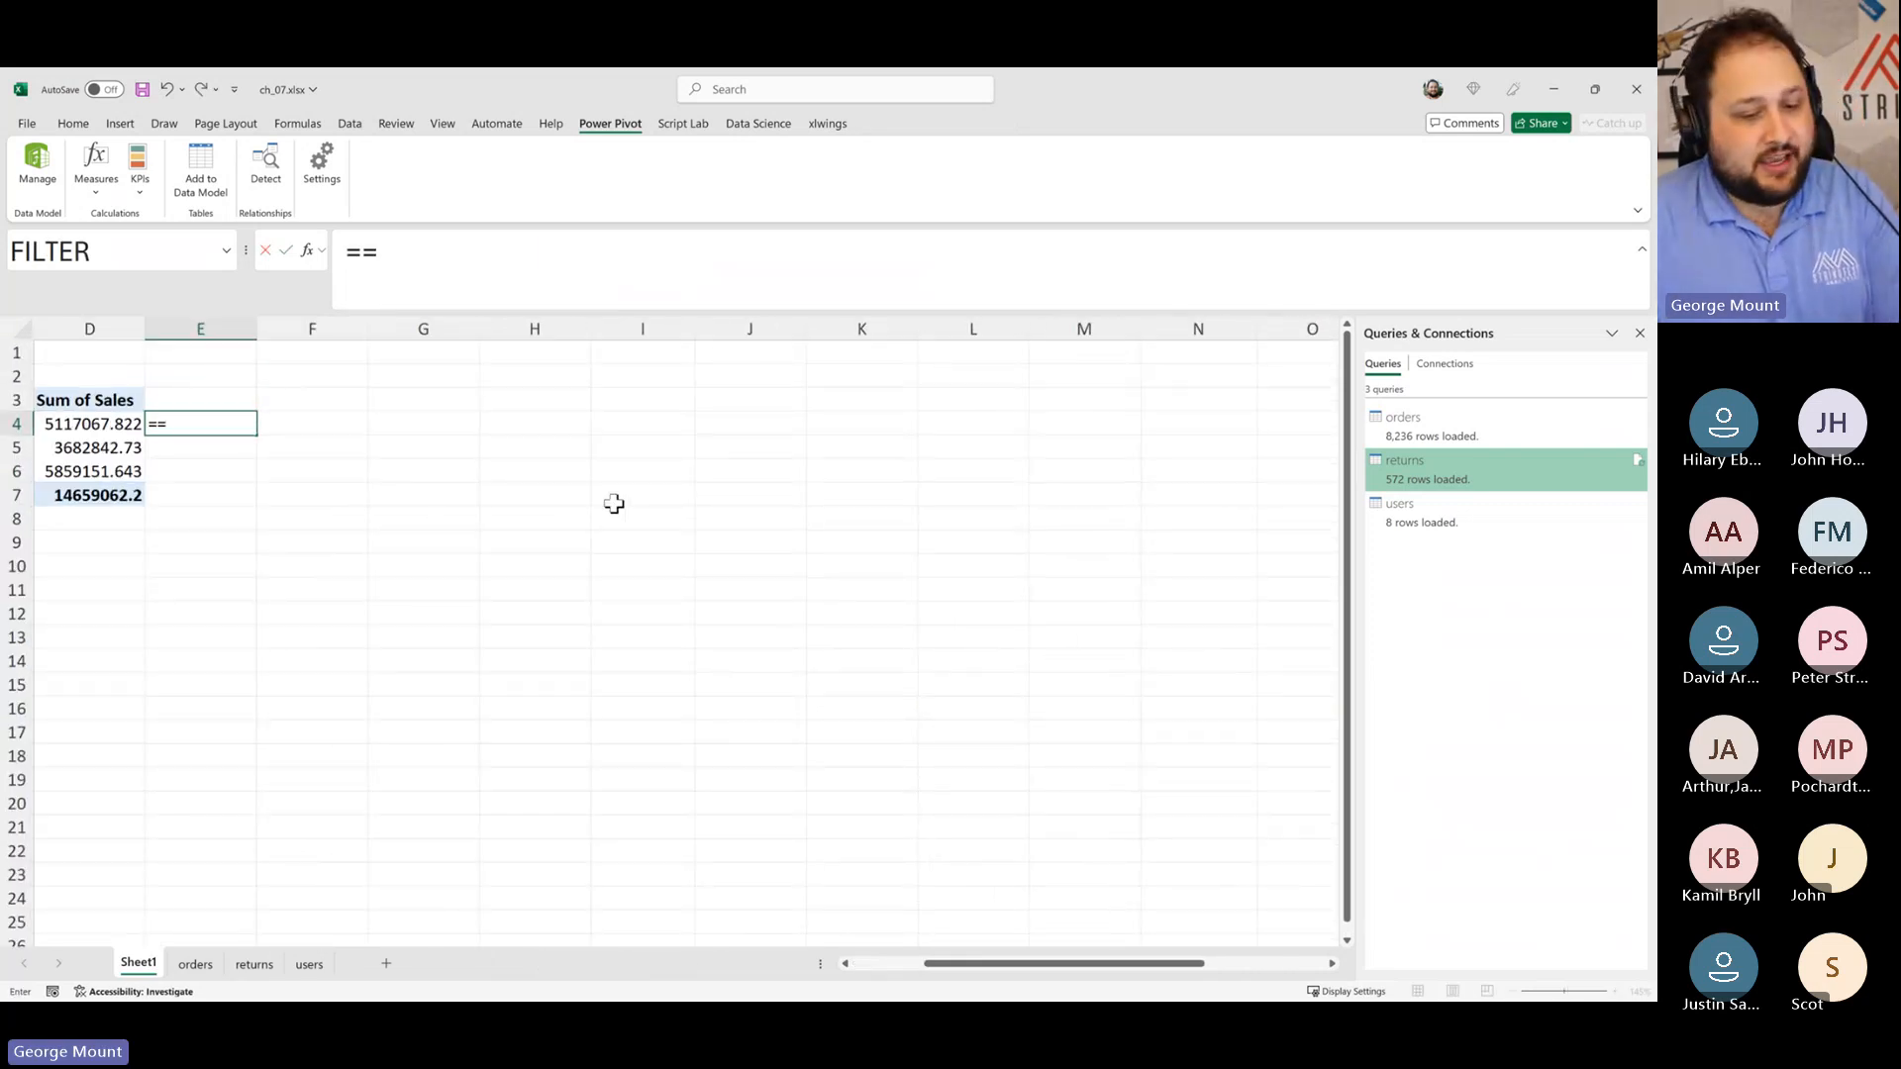
pyautogui.press('BackSpace')
pyautogui.press('BackSpace')
pyautogui.press('Escape')
pyautogui.press('Left')
pyautogui.press('Left')
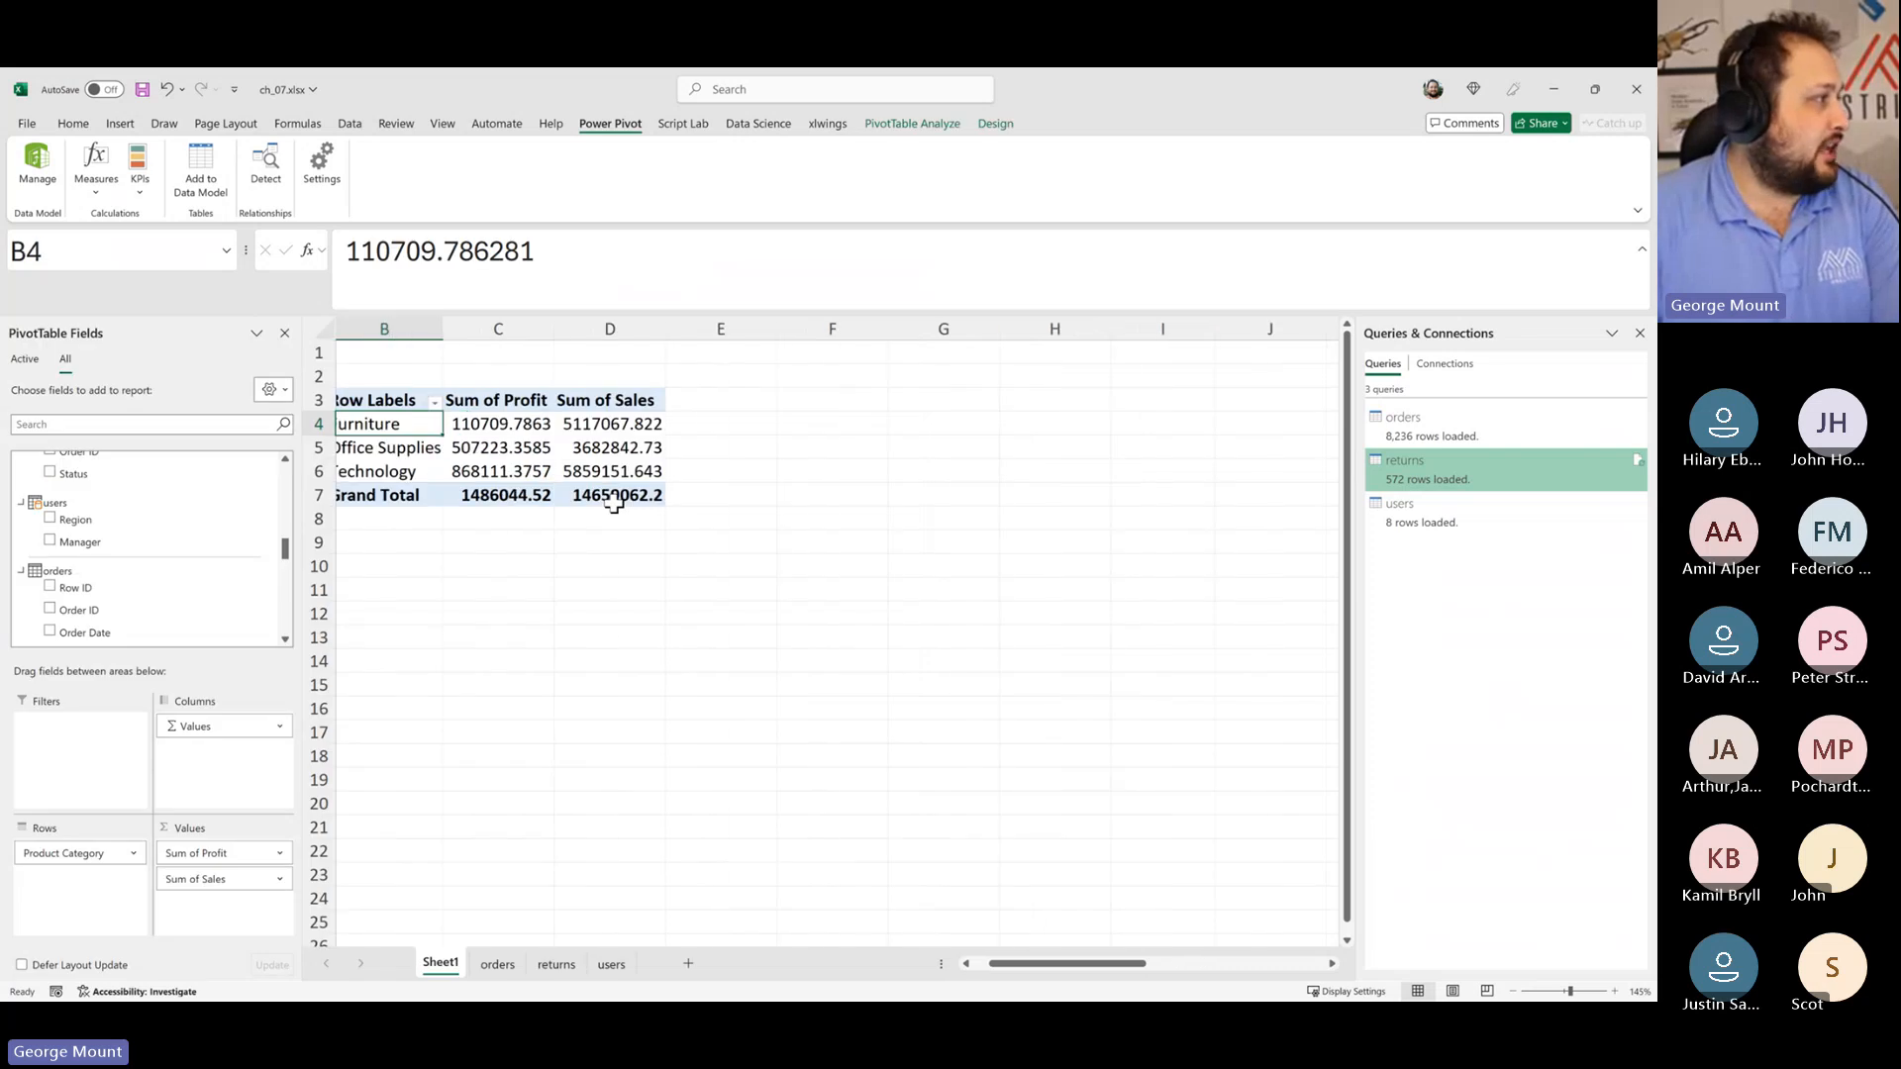
# Step: Enter =C4/D4 in cell E4 beside the PivotTable and fill the formula down to E7
pyautogui.press('Right')
pyautogui.press('Right')
pyautogui.write('=')
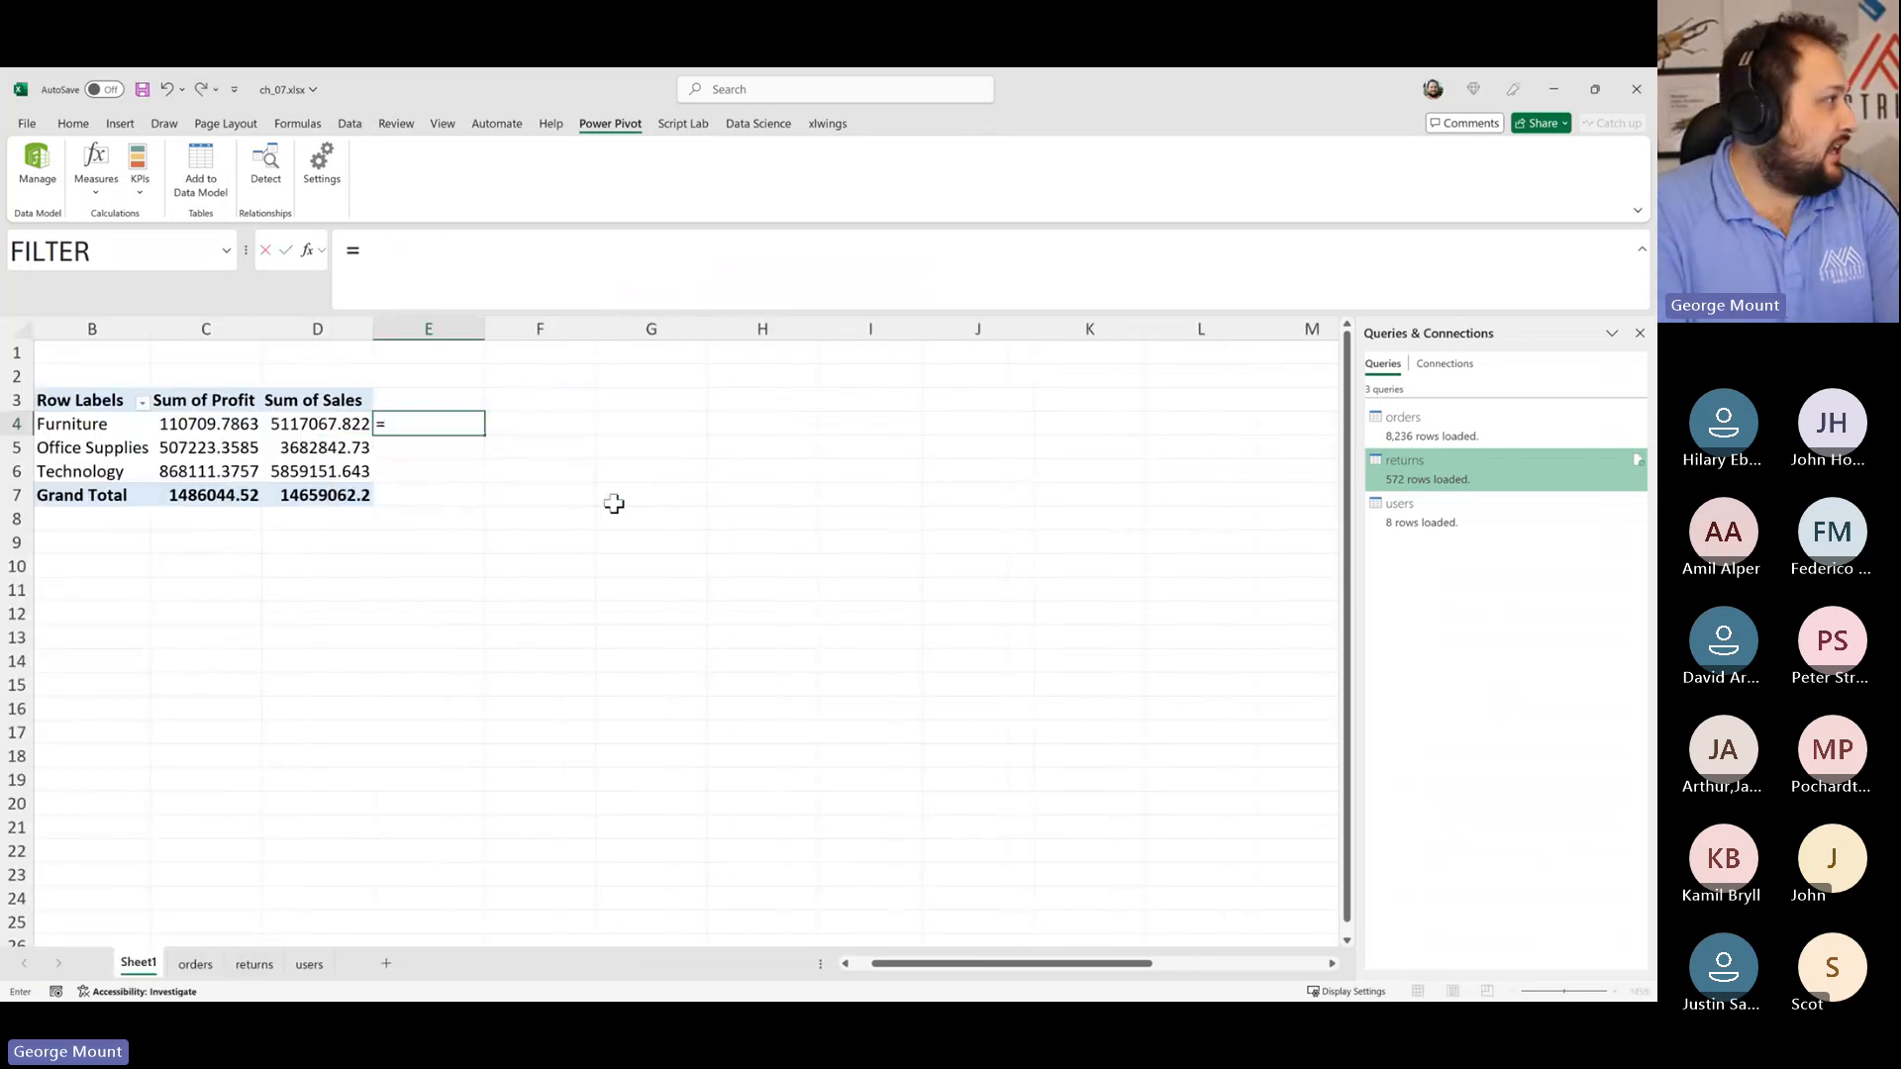
pyautogui.write('c4/')
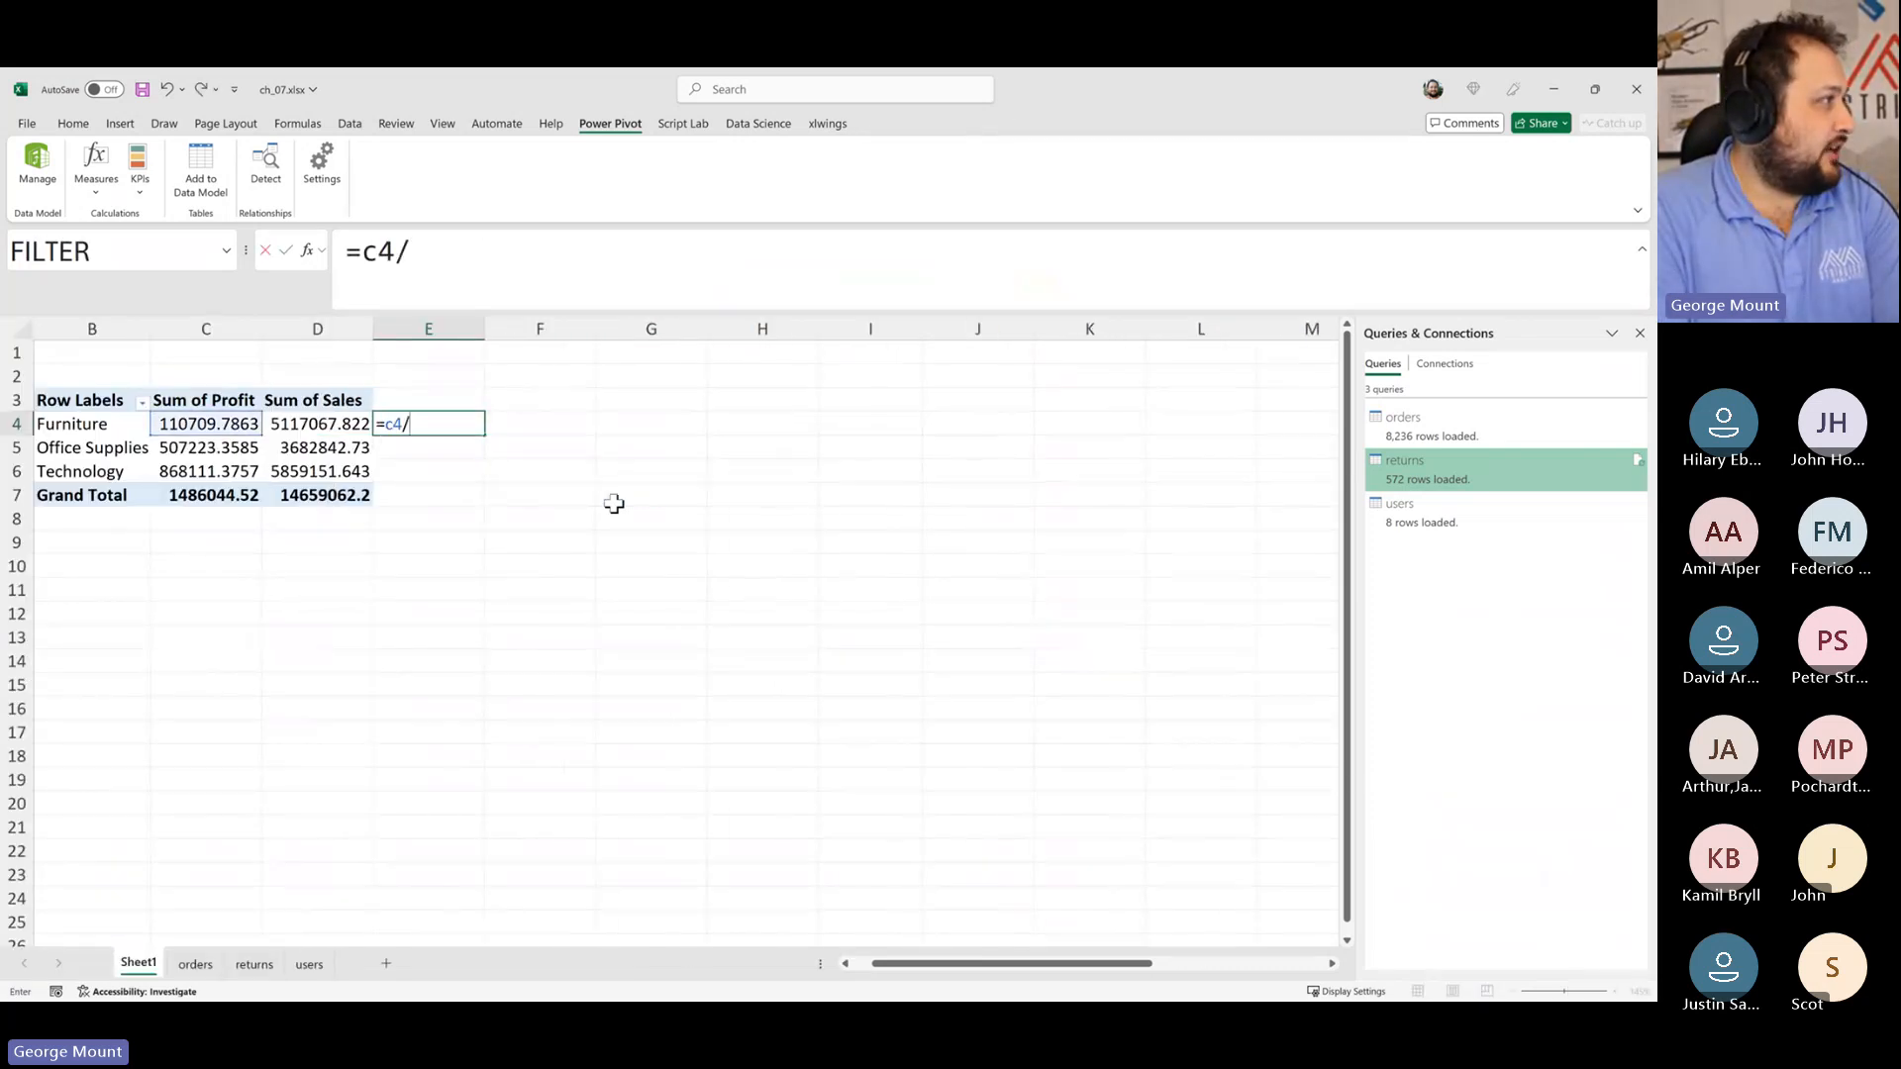
pyautogui.write('d4')
pyautogui.press('Return')
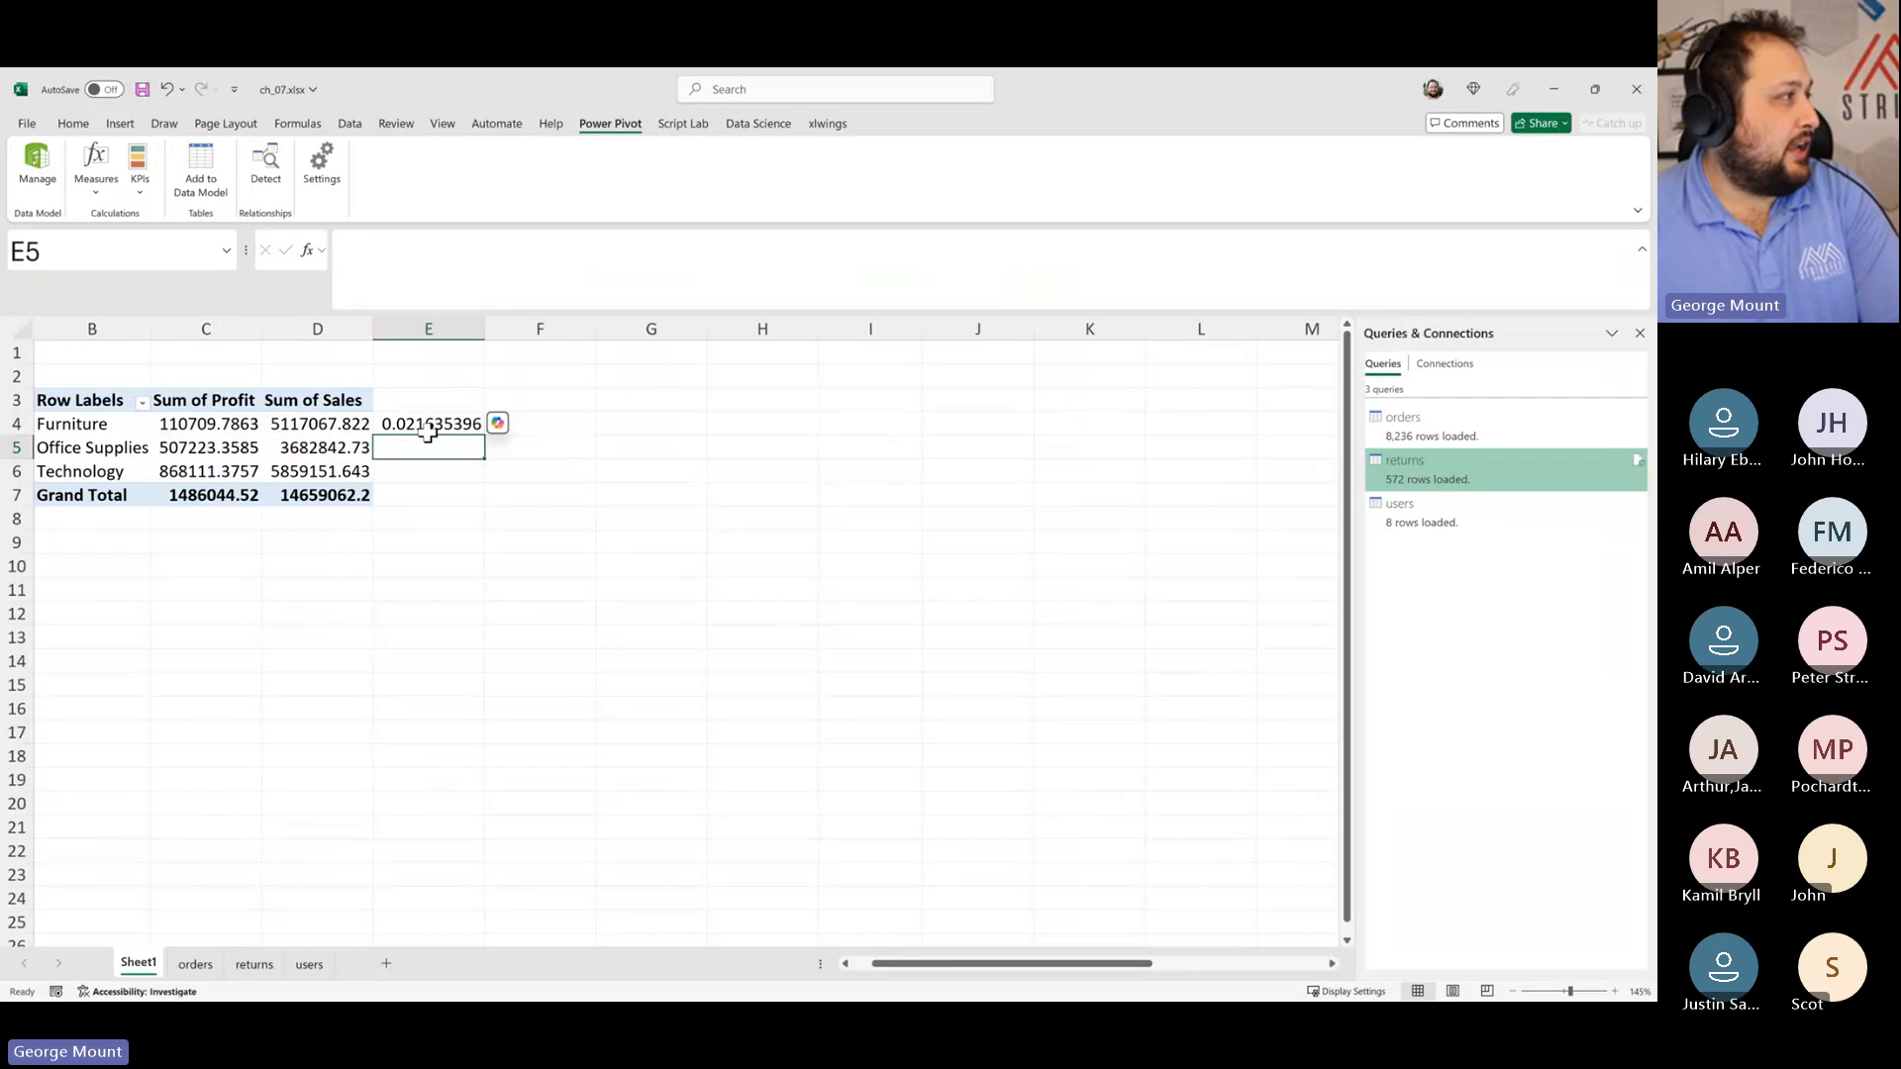
pyautogui.click(467, 431)
pyautogui.moveTo(484, 434); pyautogui.dragTo(485, 496)
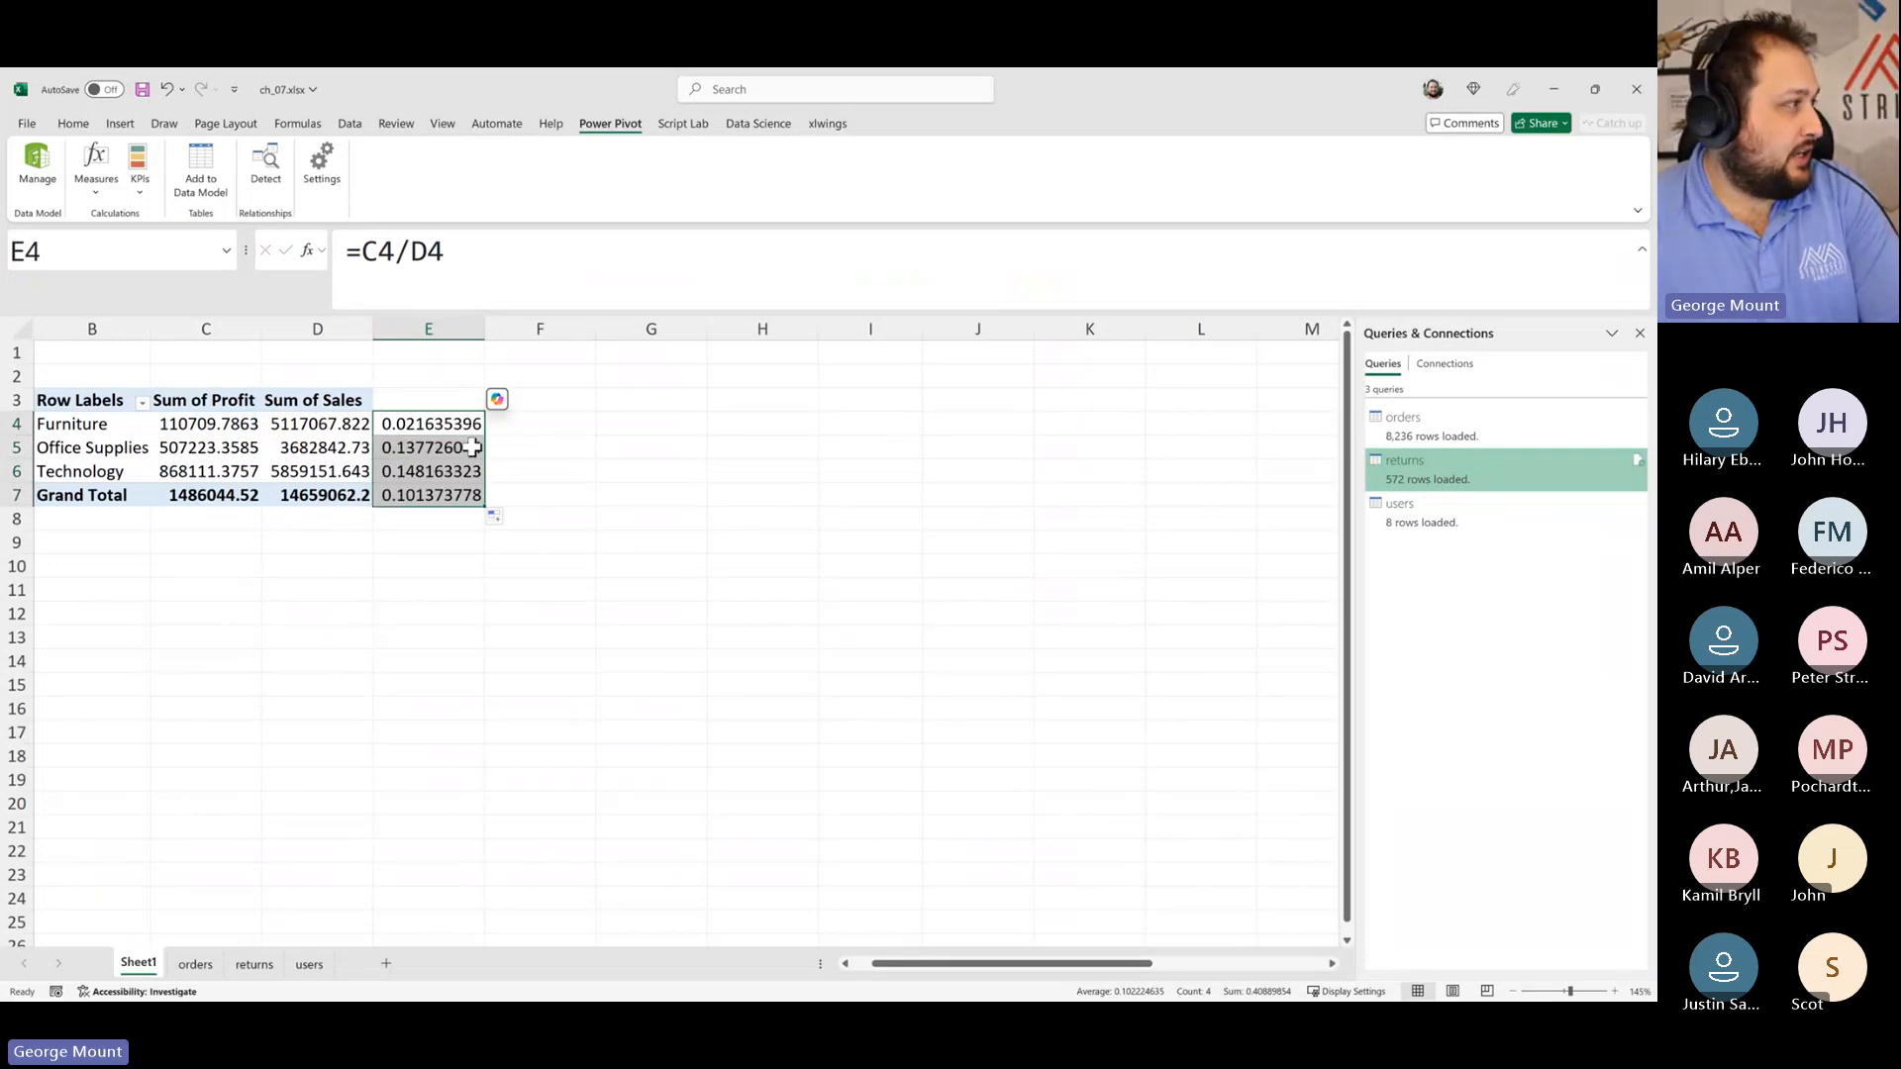
# Step: Insert a blank column before the manual margin calculations in column E
pyautogui.click(458, 344)
pyautogui.rightClick(457, 344)
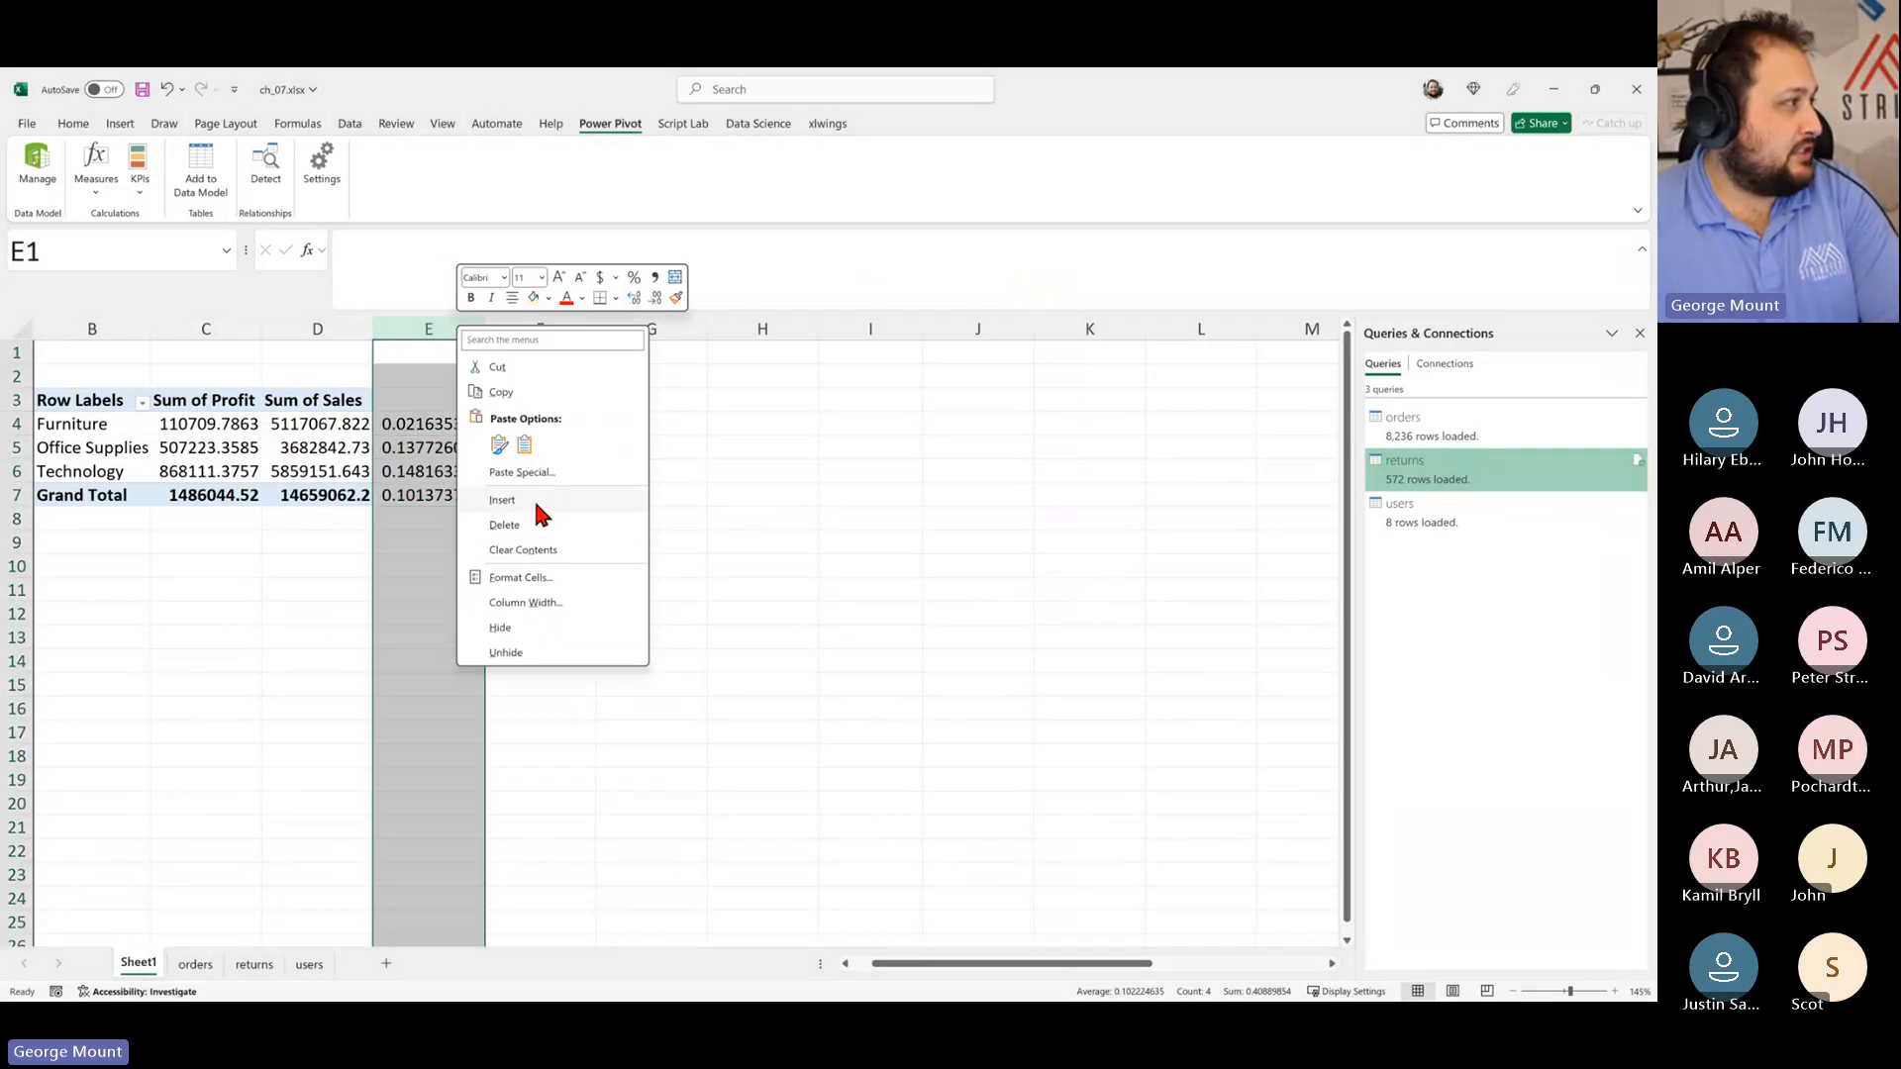
pyautogui.click(539, 509)
# Step: Find the Data Model orders table's Profit Margin field and add it to the PivotTable values after Sum of Sales
pyautogui.click(238, 450)
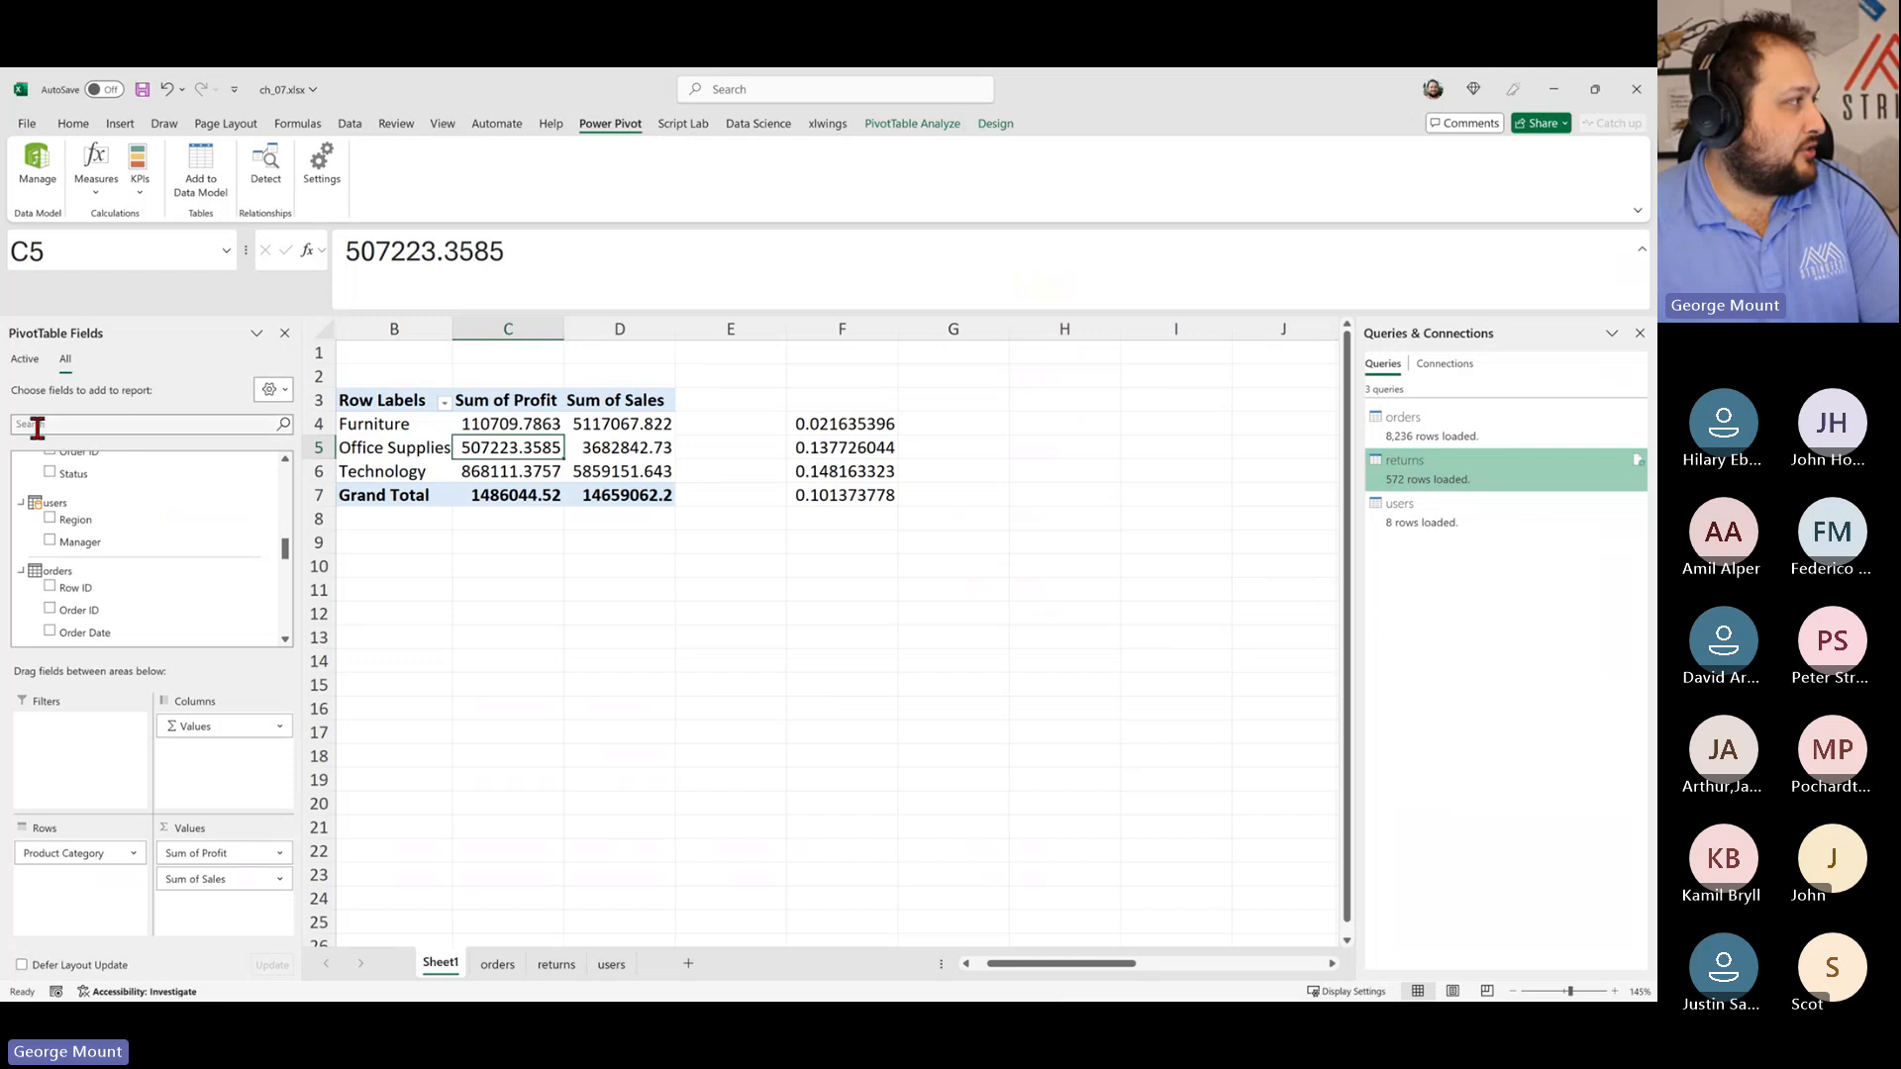
pyautogui.click(40, 426)
pyautogui.write('profi')
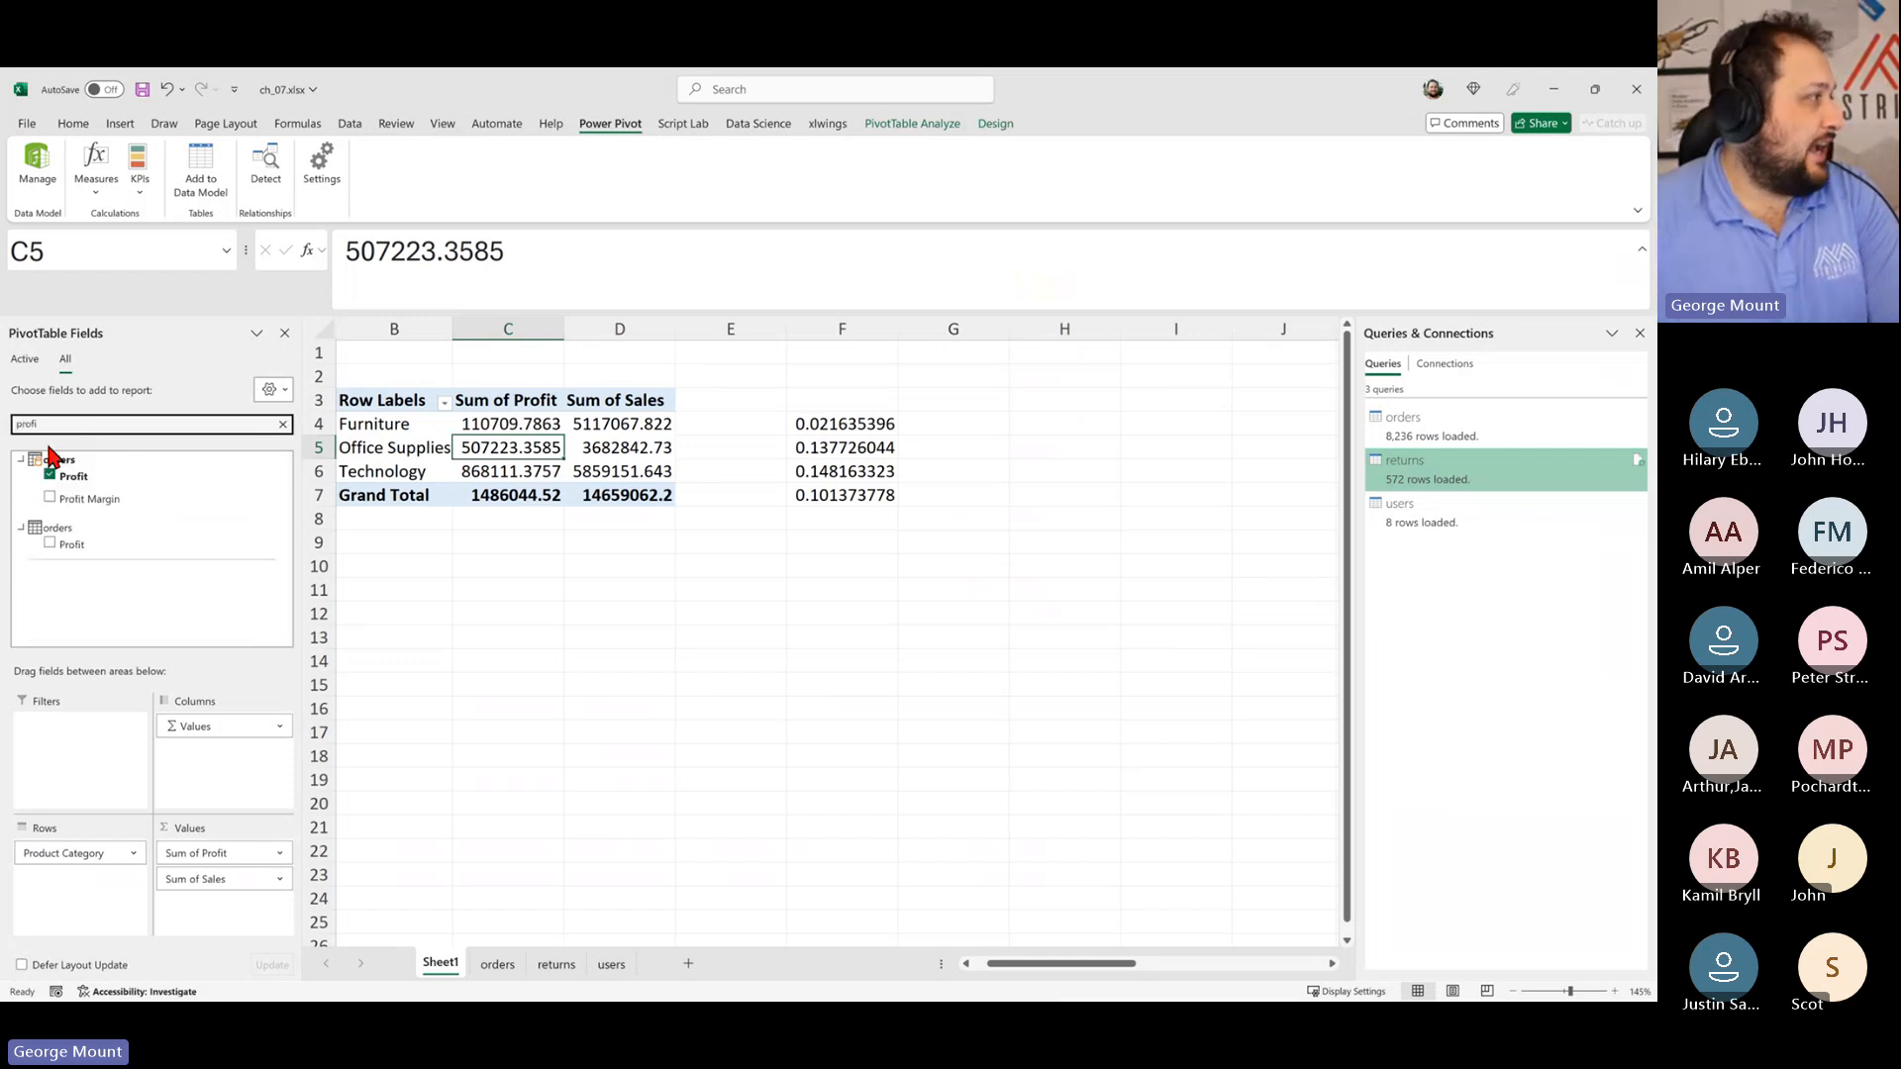
pyautogui.moveTo(47, 499); pyautogui.dragTo(196, 898)
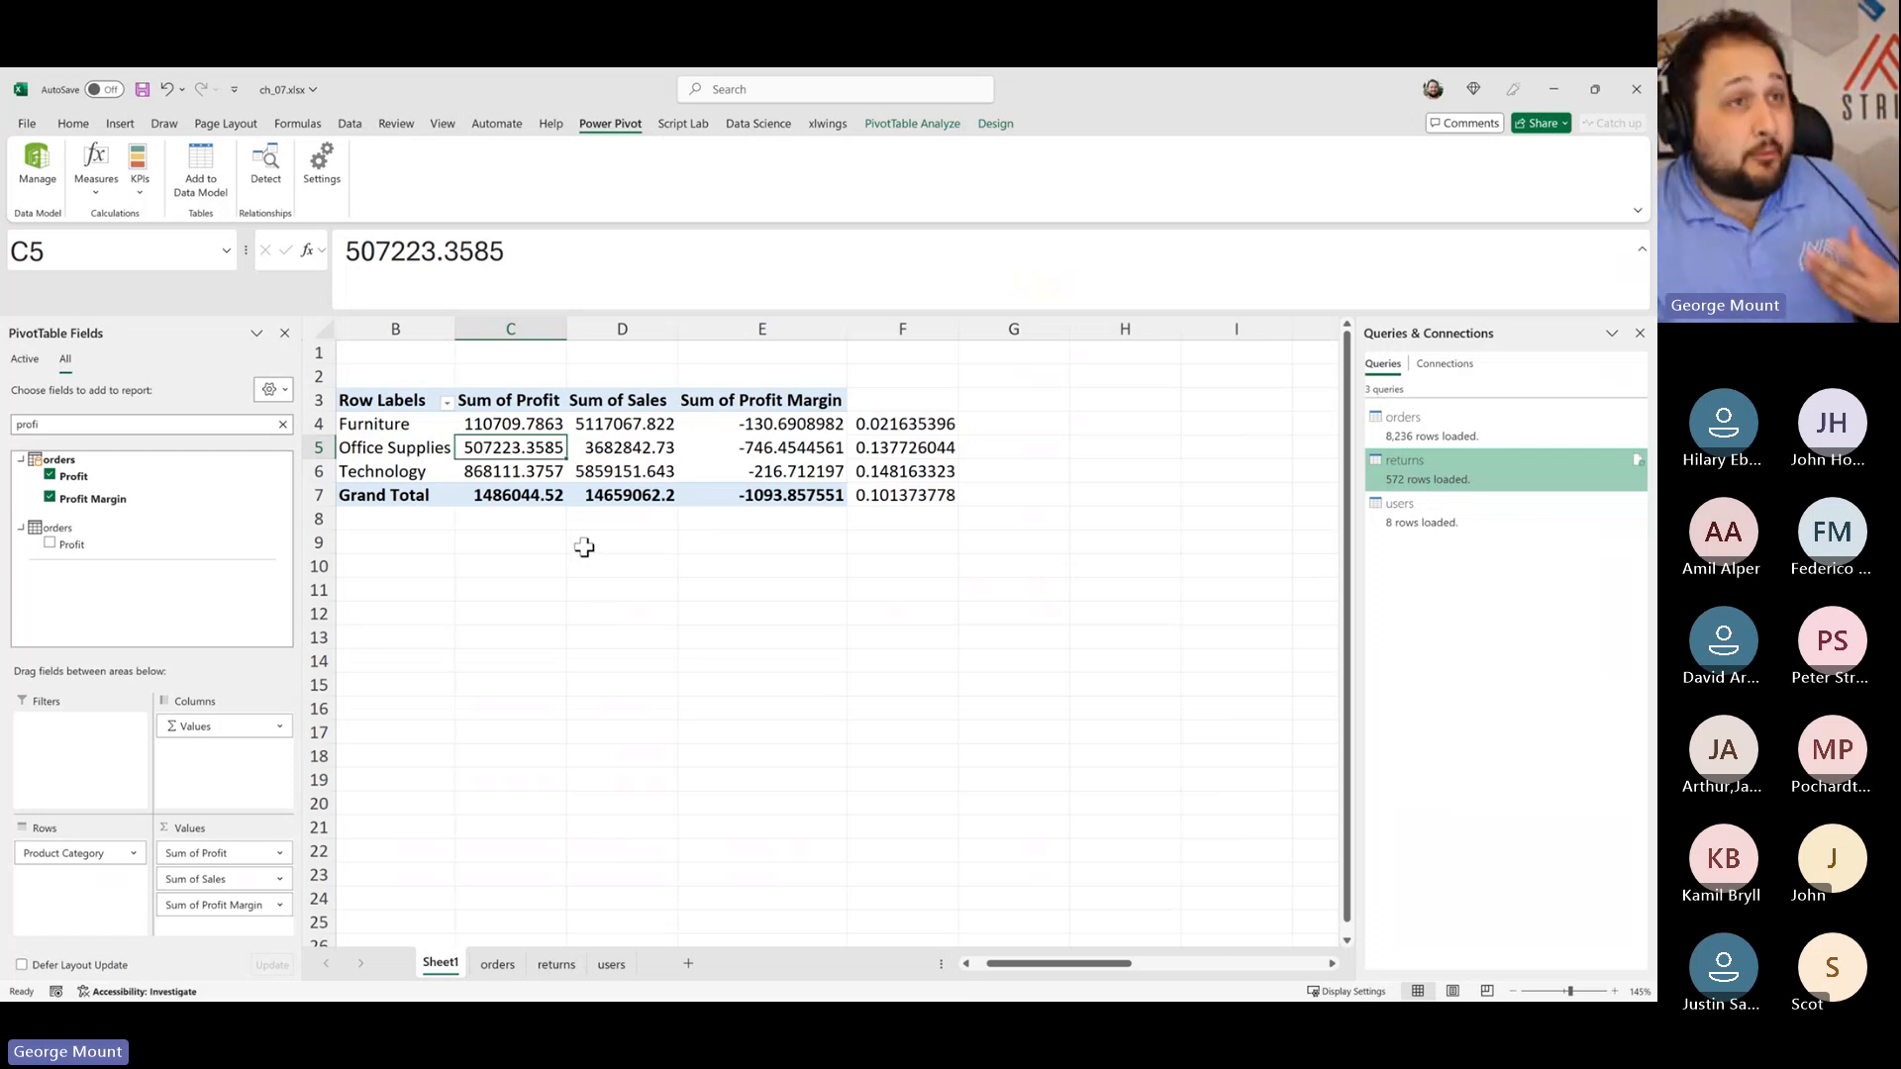
# Step: Summarize the Profit Margin value field by Average instead of Sum and compare it with the manual margins
pyautogui.click(238, 902)
pyautogui.click(234, 883)
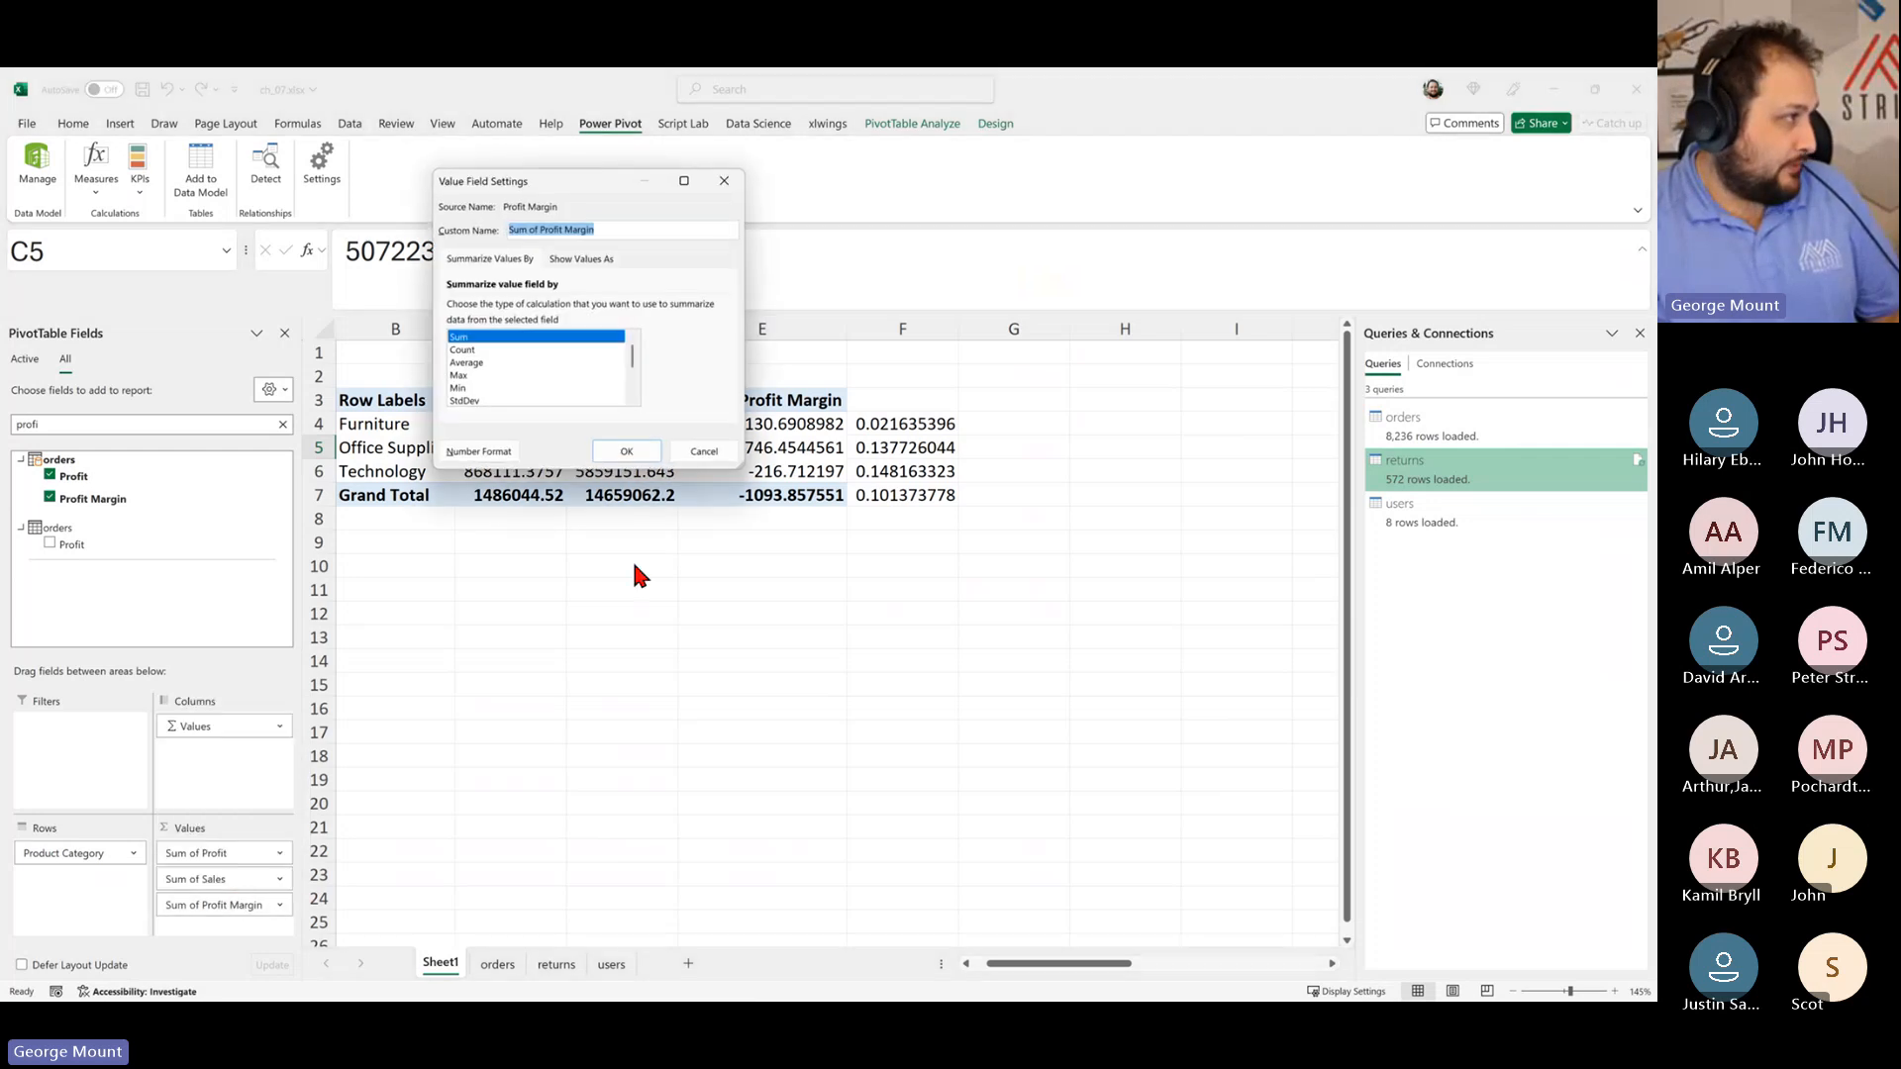
pyautogui.click(474, 363)
pyautogui.press('Return')
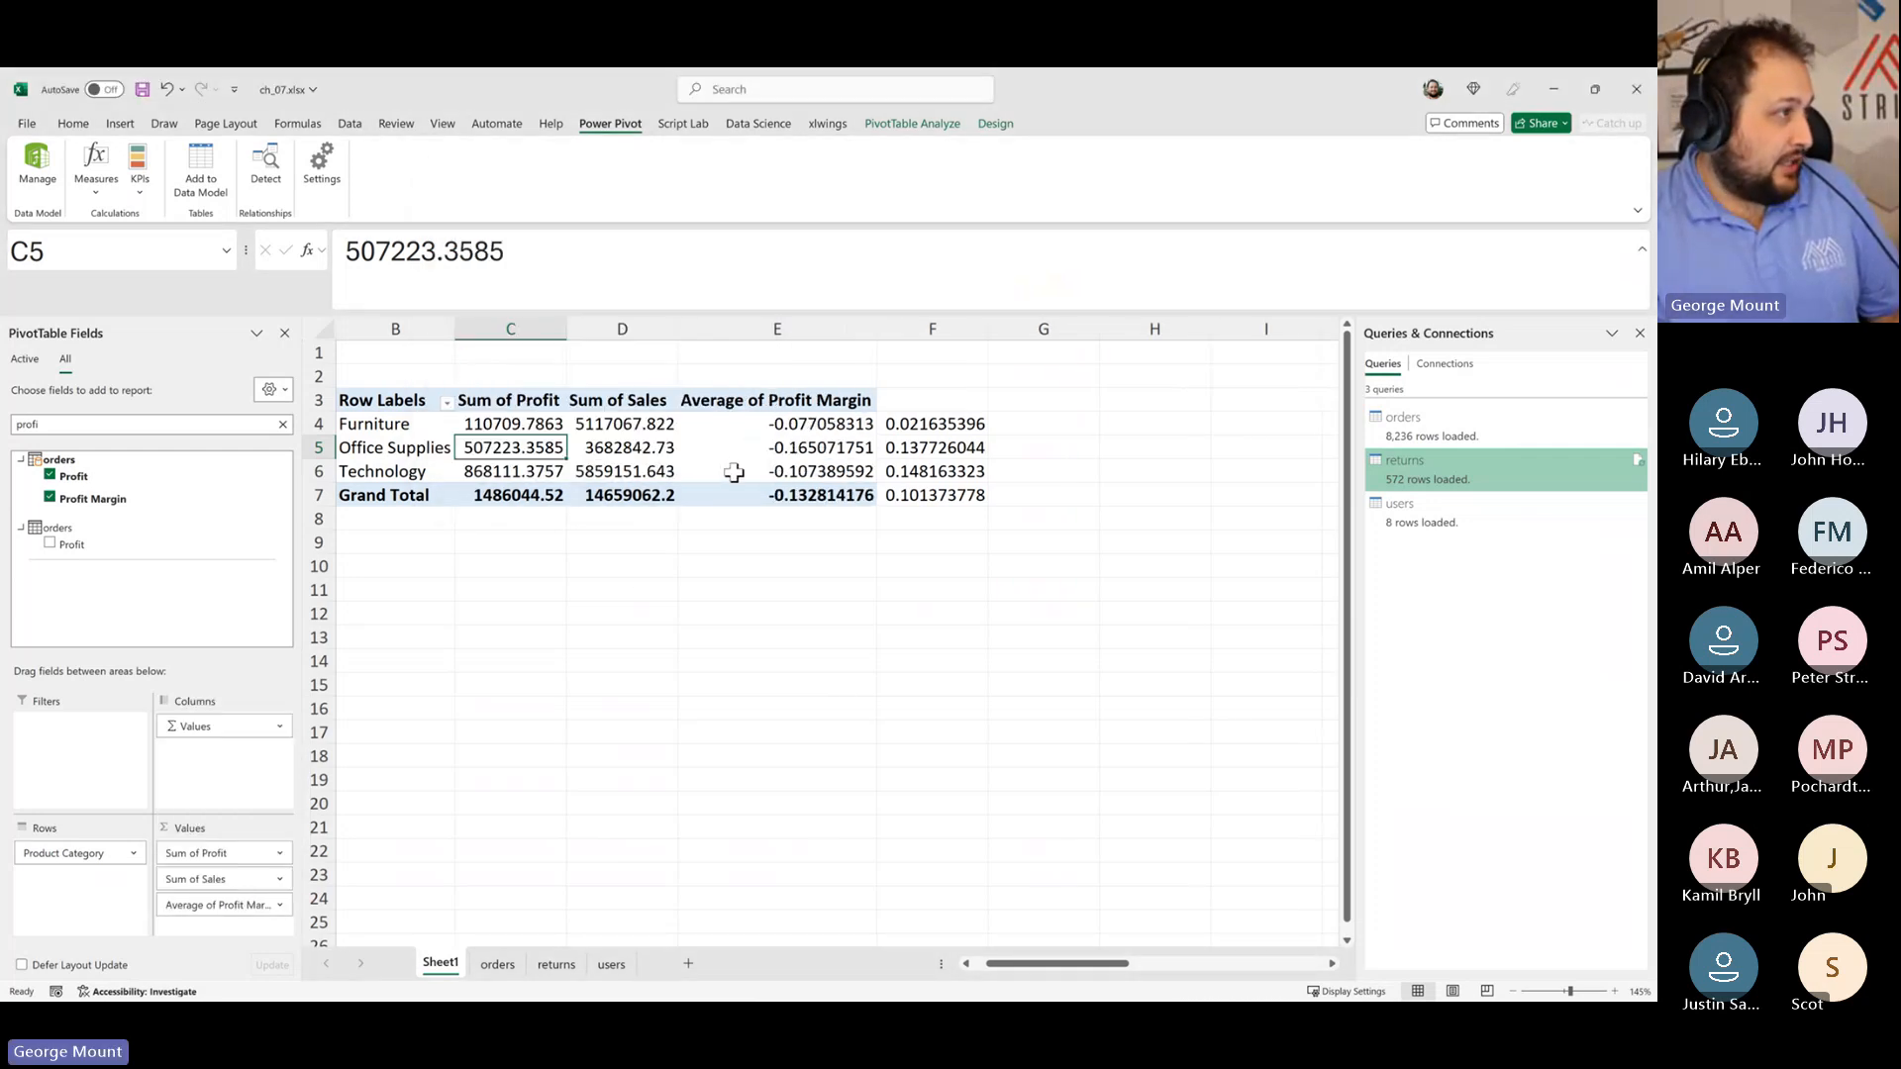
pyautogui.click(952, 406)
pyautogui.click(622, 615)
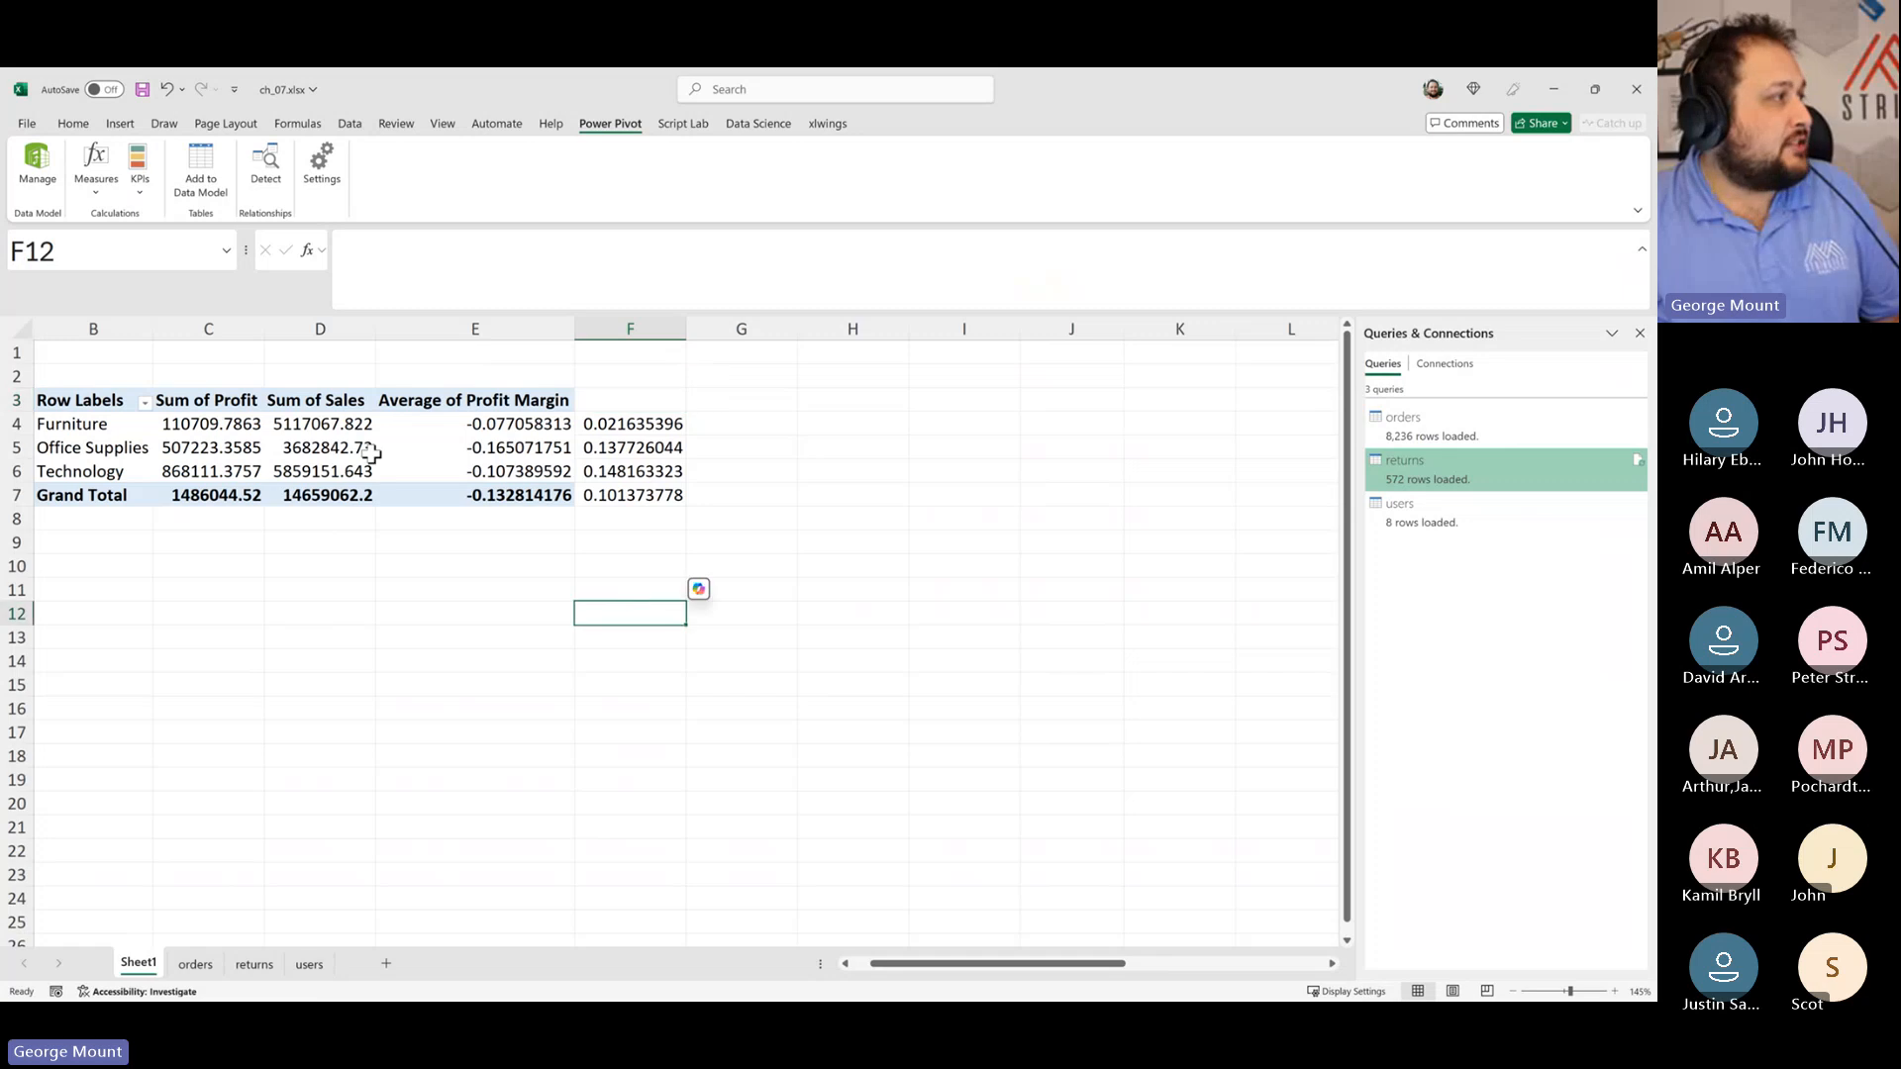
# Step: Open the Data Model, examine the Profit Margin calculated column and its formula in the orders table, and return to the workbook
pyautogui.click(99, 447)
pyautogui.click(30, 170)
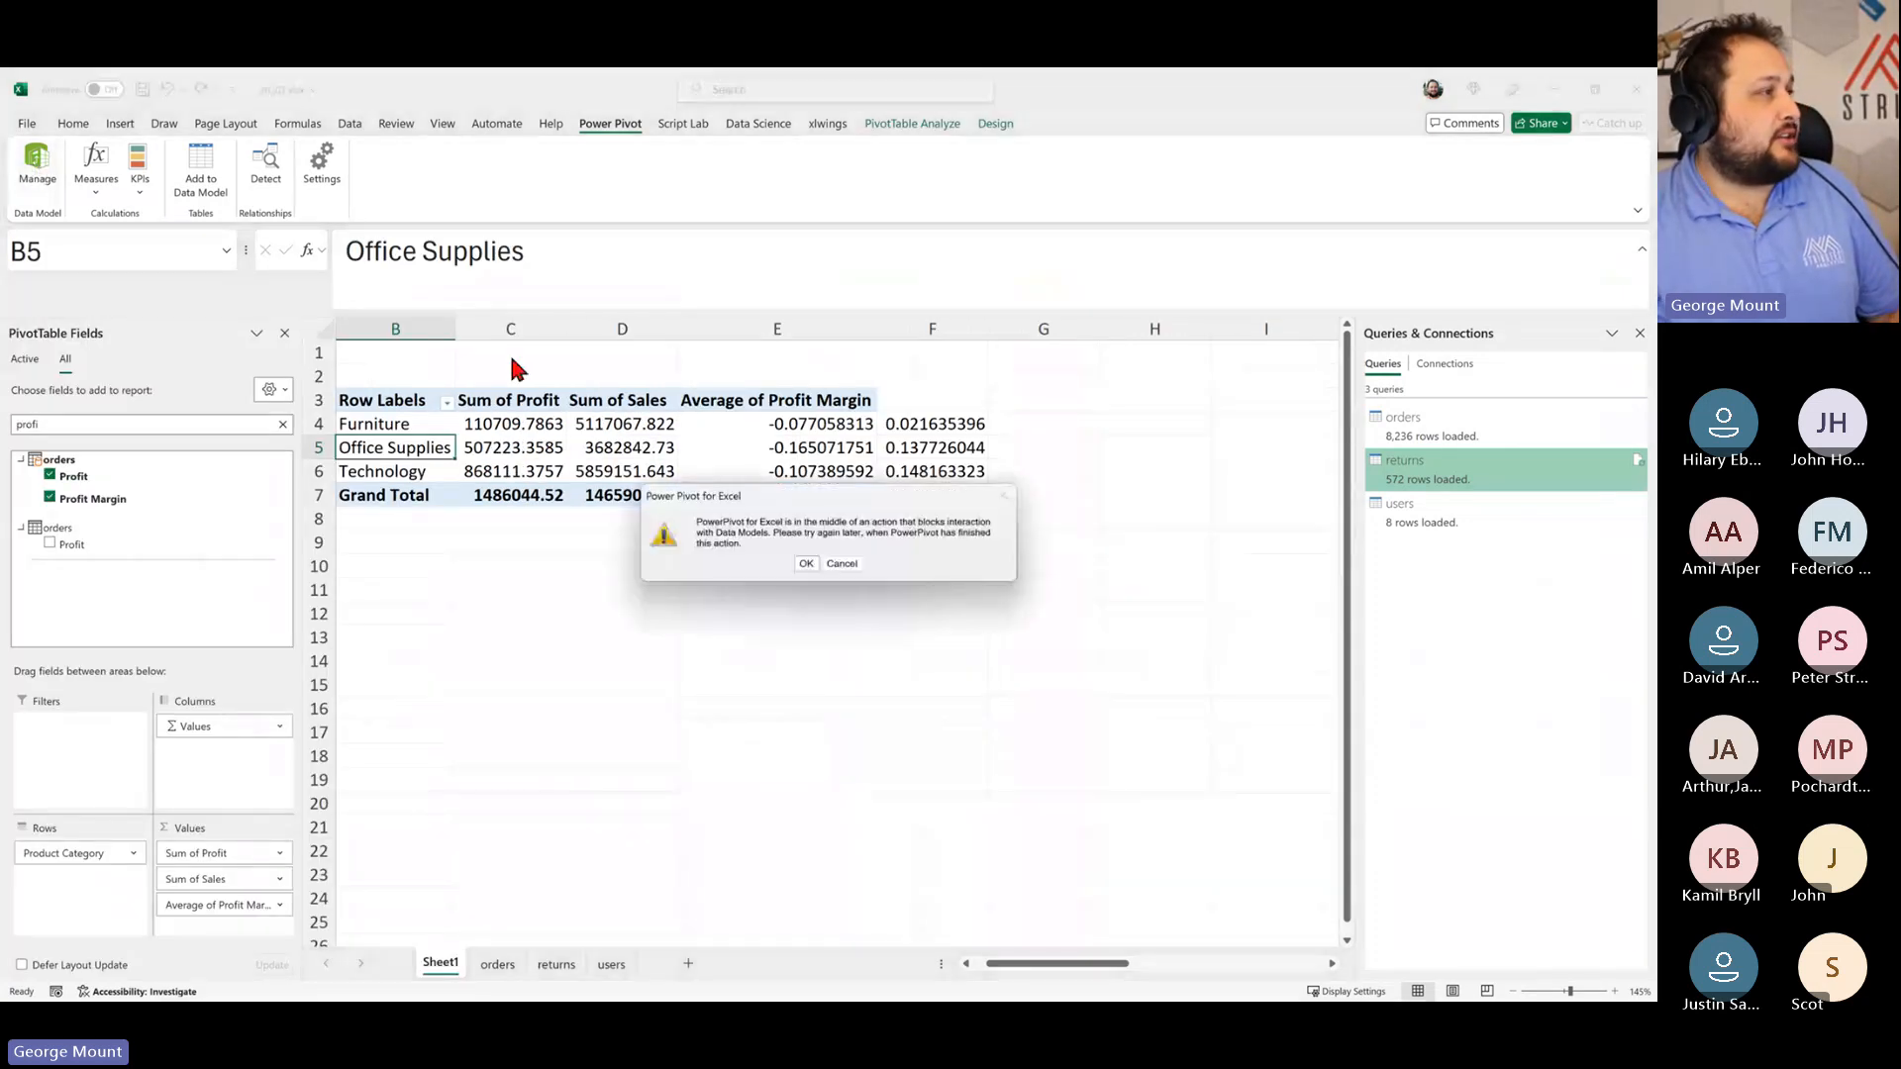
pyautogui.click(806, 563)
pyautogui.click(907, 656)
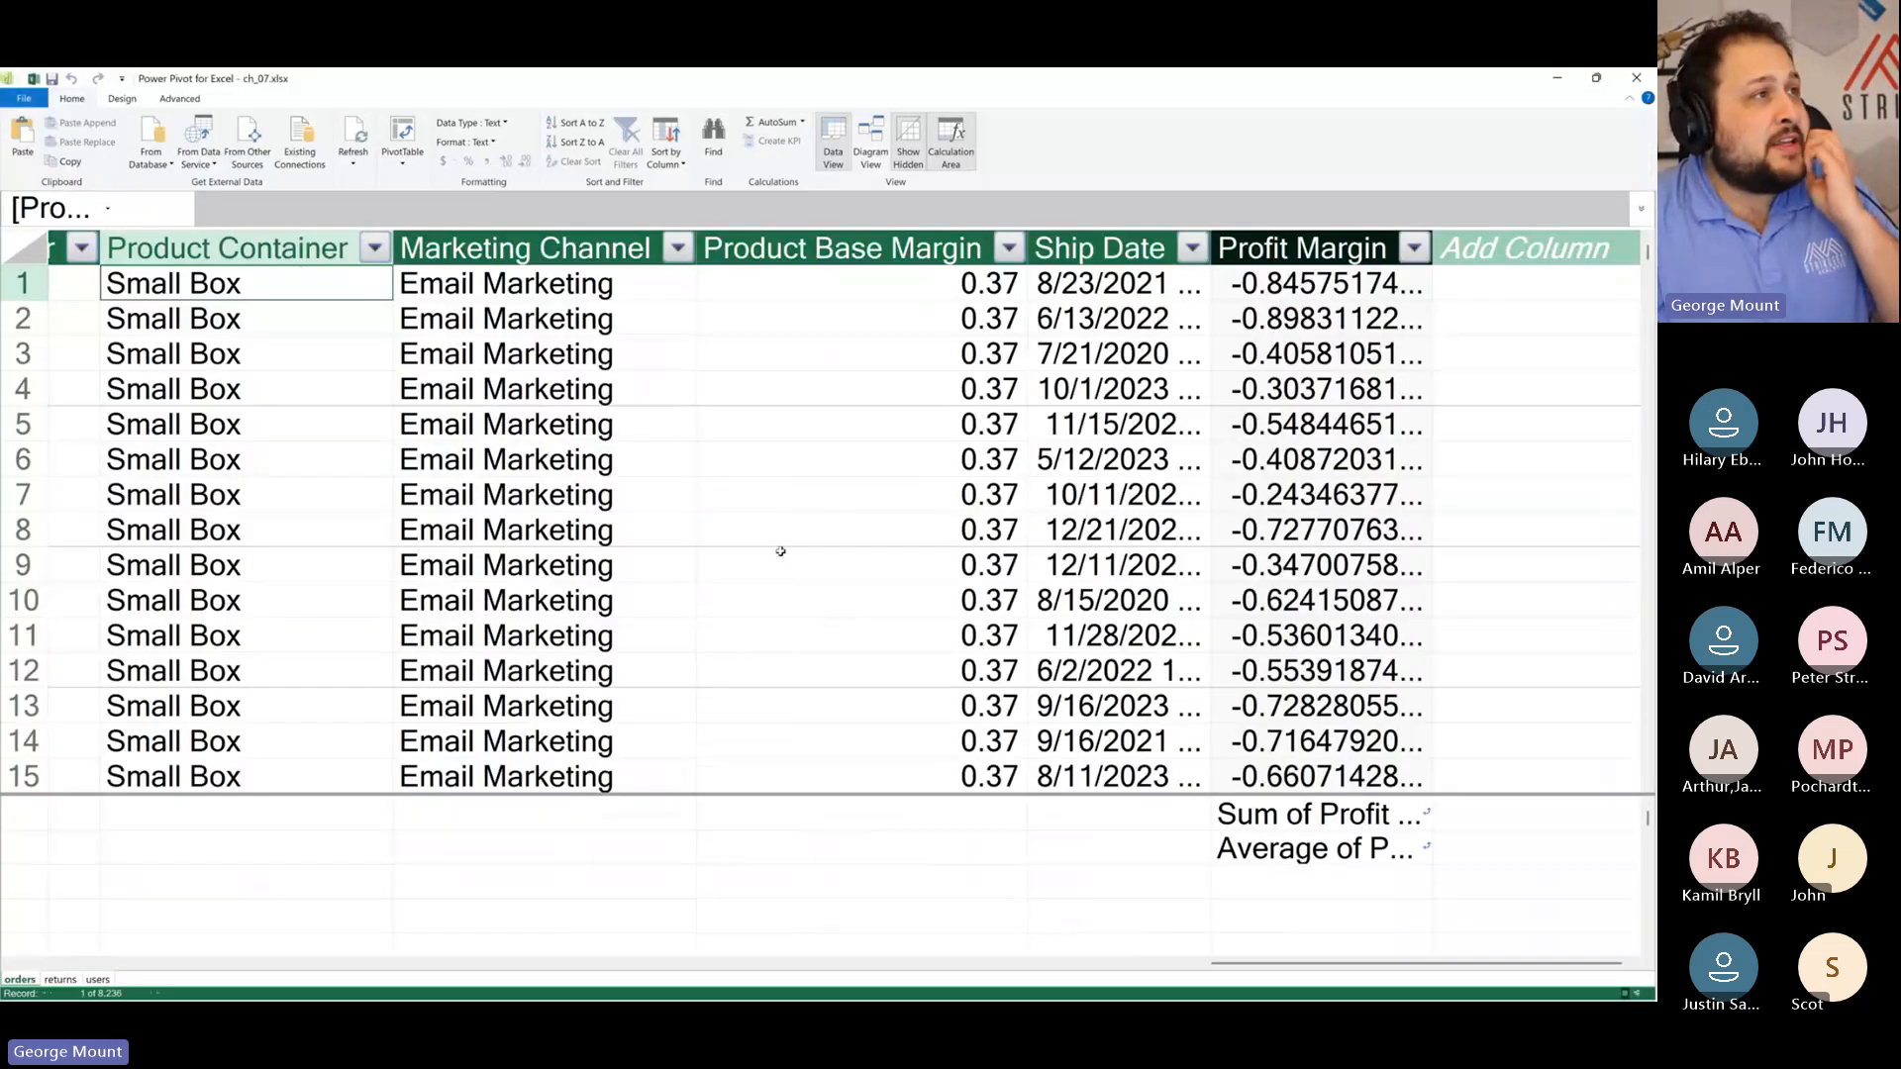
pyautogui.scroll(-2, 780, 549)
pyautogui.scroll(2, 780, 548)
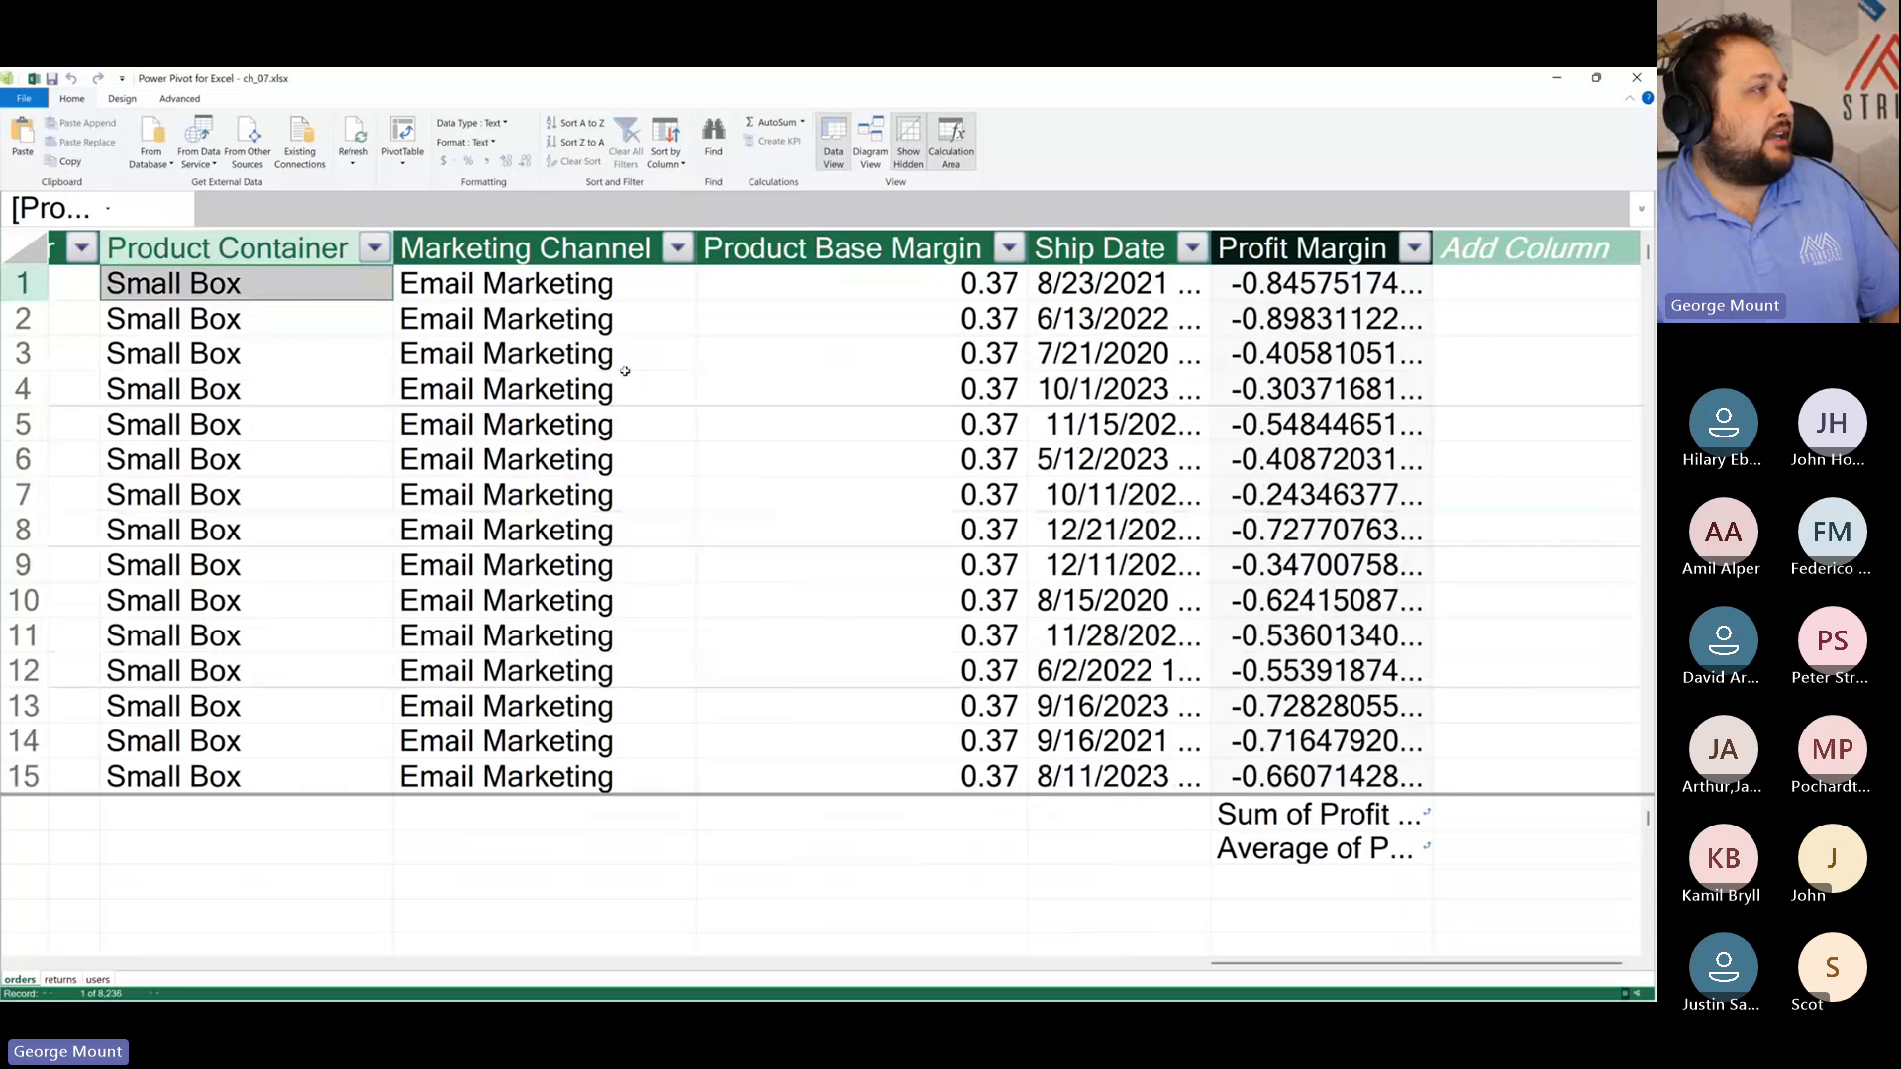
pyautogui.scroll(-1, 654, 396)
pyautogui.scroll(1, 733, 455)
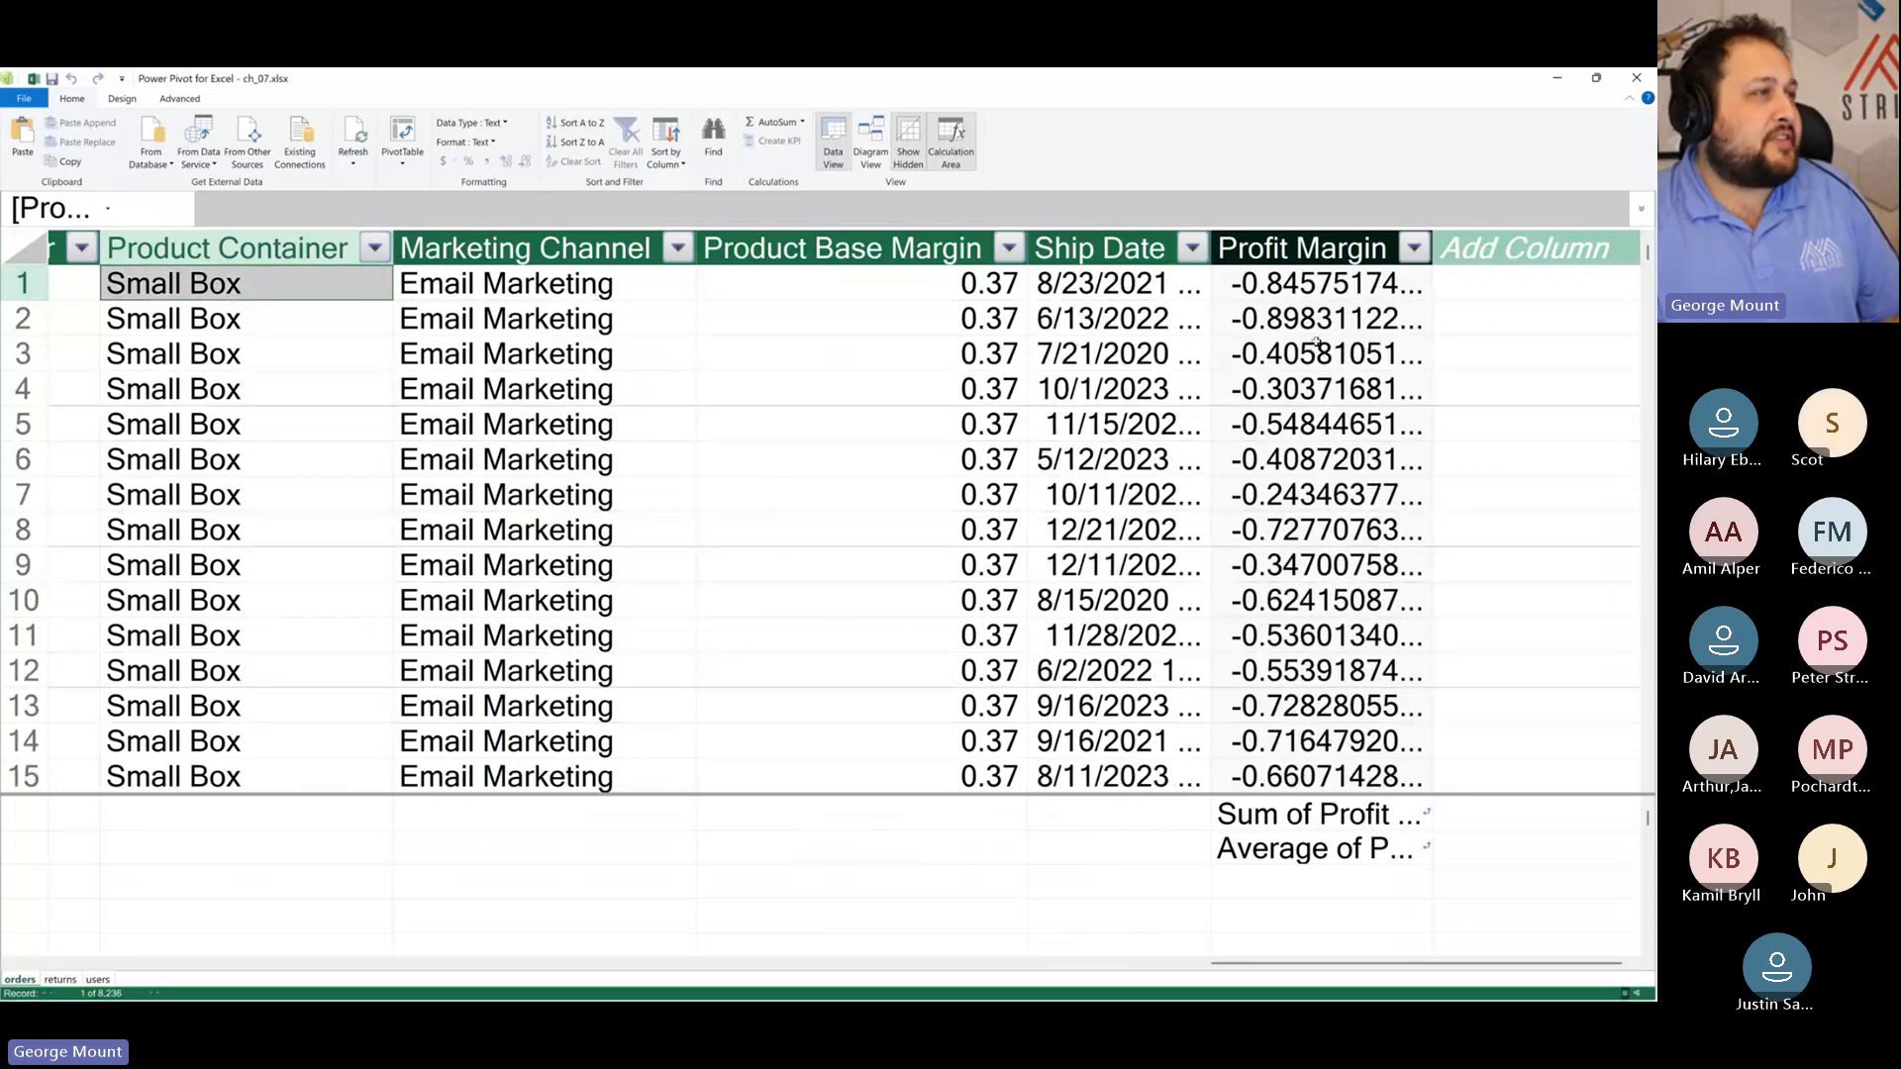
pyautogui.click(1317, 347)
pyautogui.click(1284, 285)
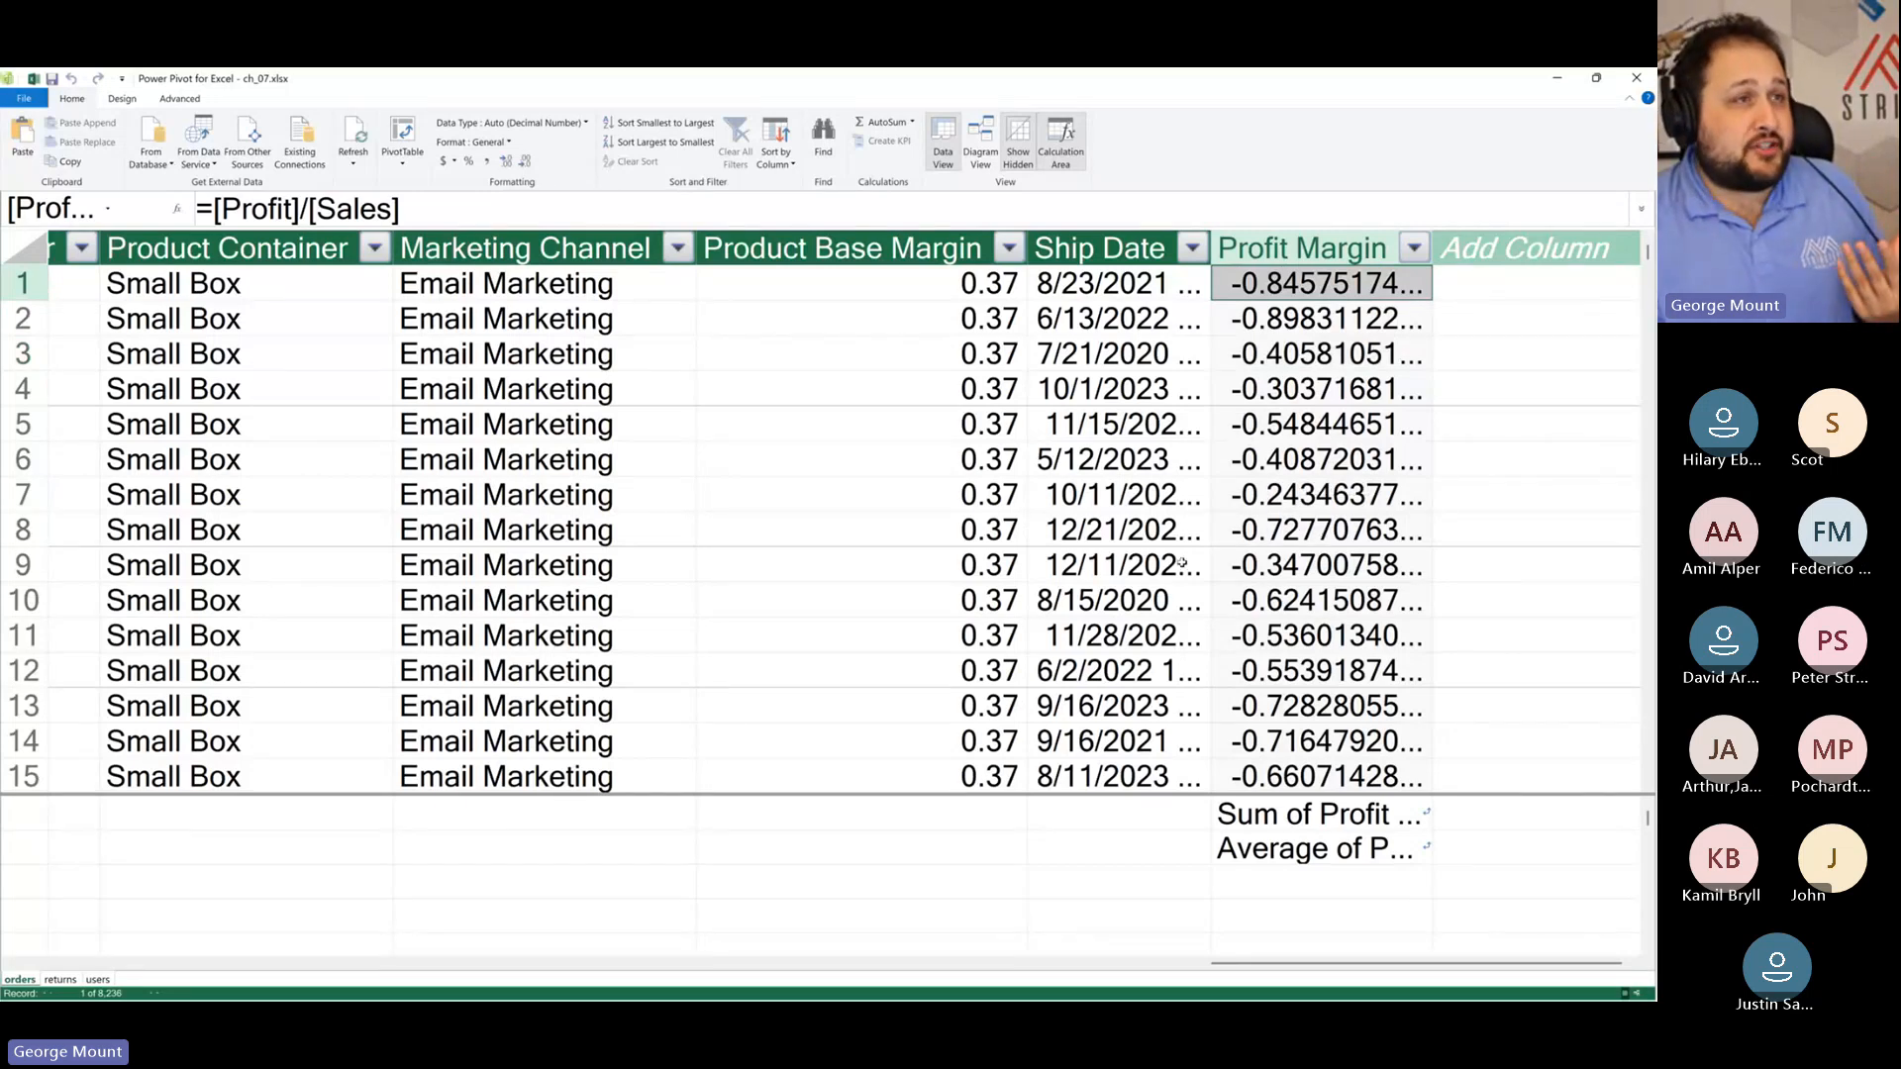
pyautogui.scroll(-2, 1182, 561)
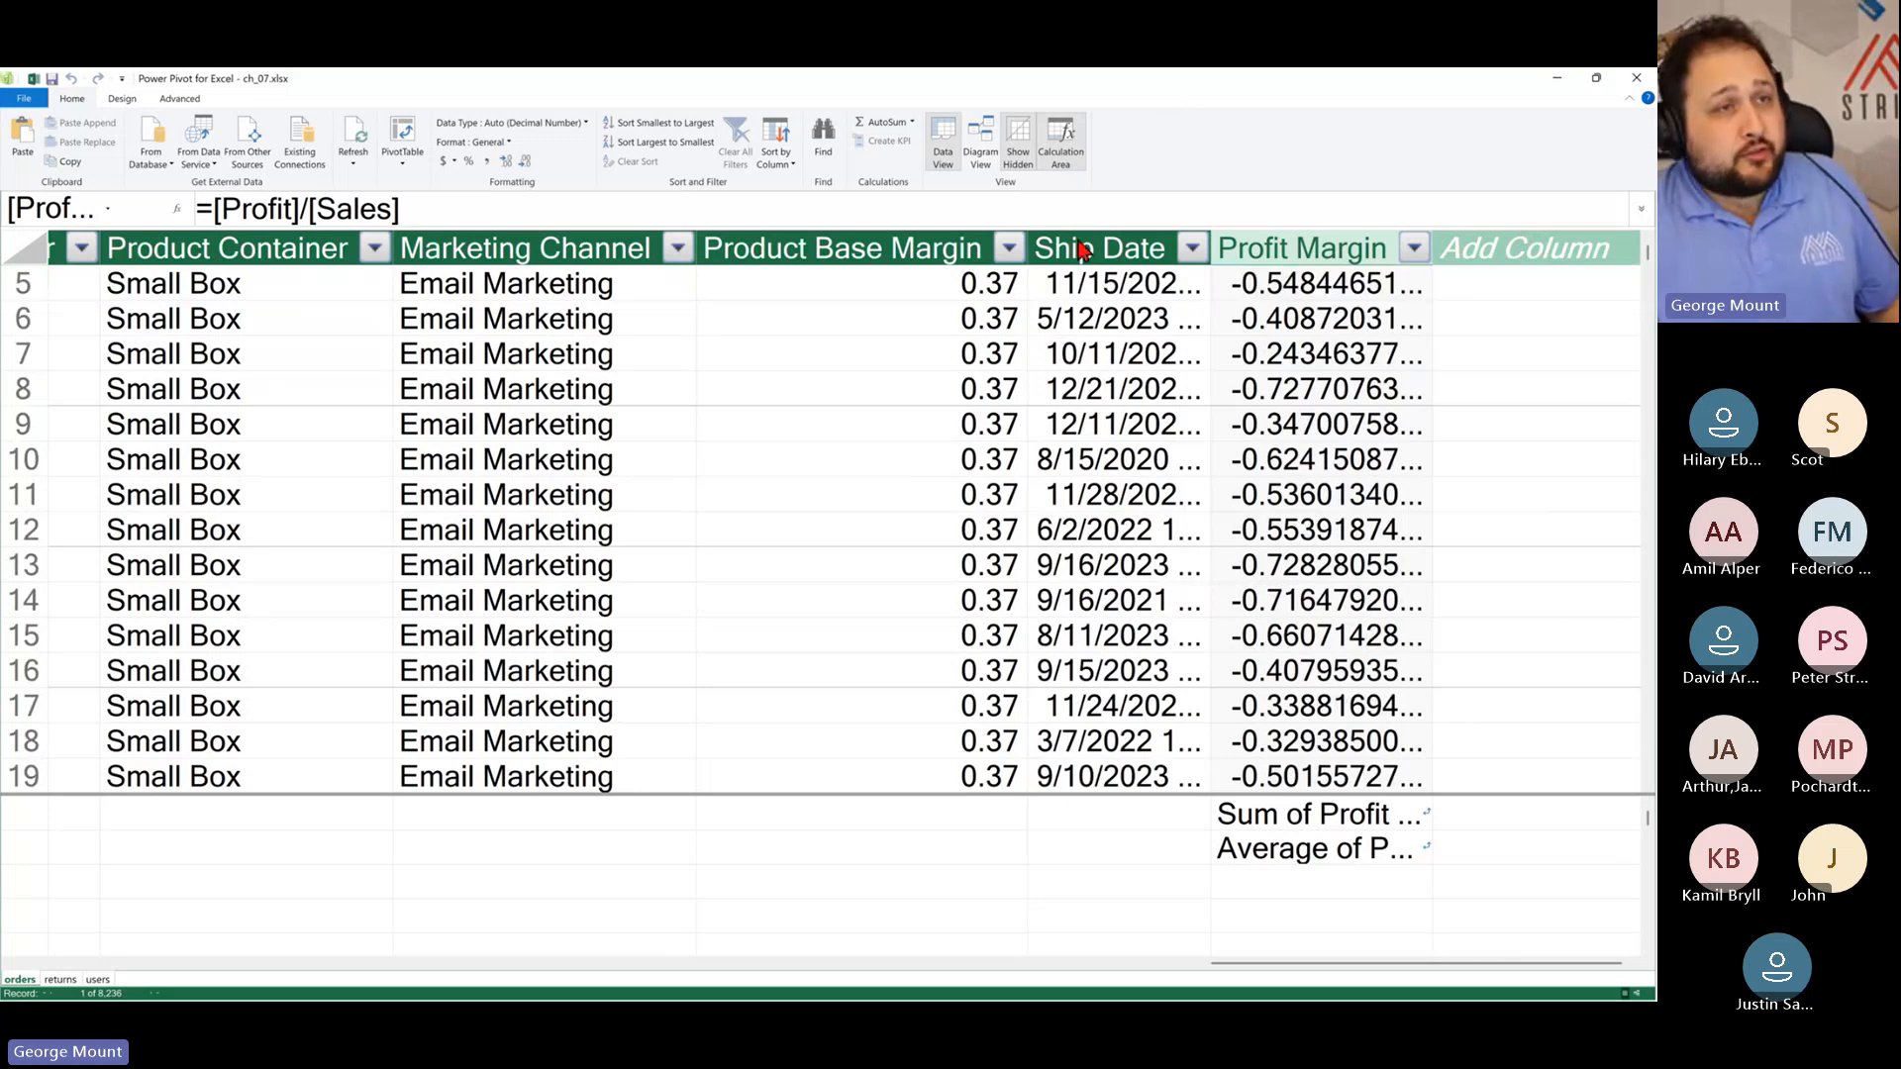
pyautogui.click(1637, 85)
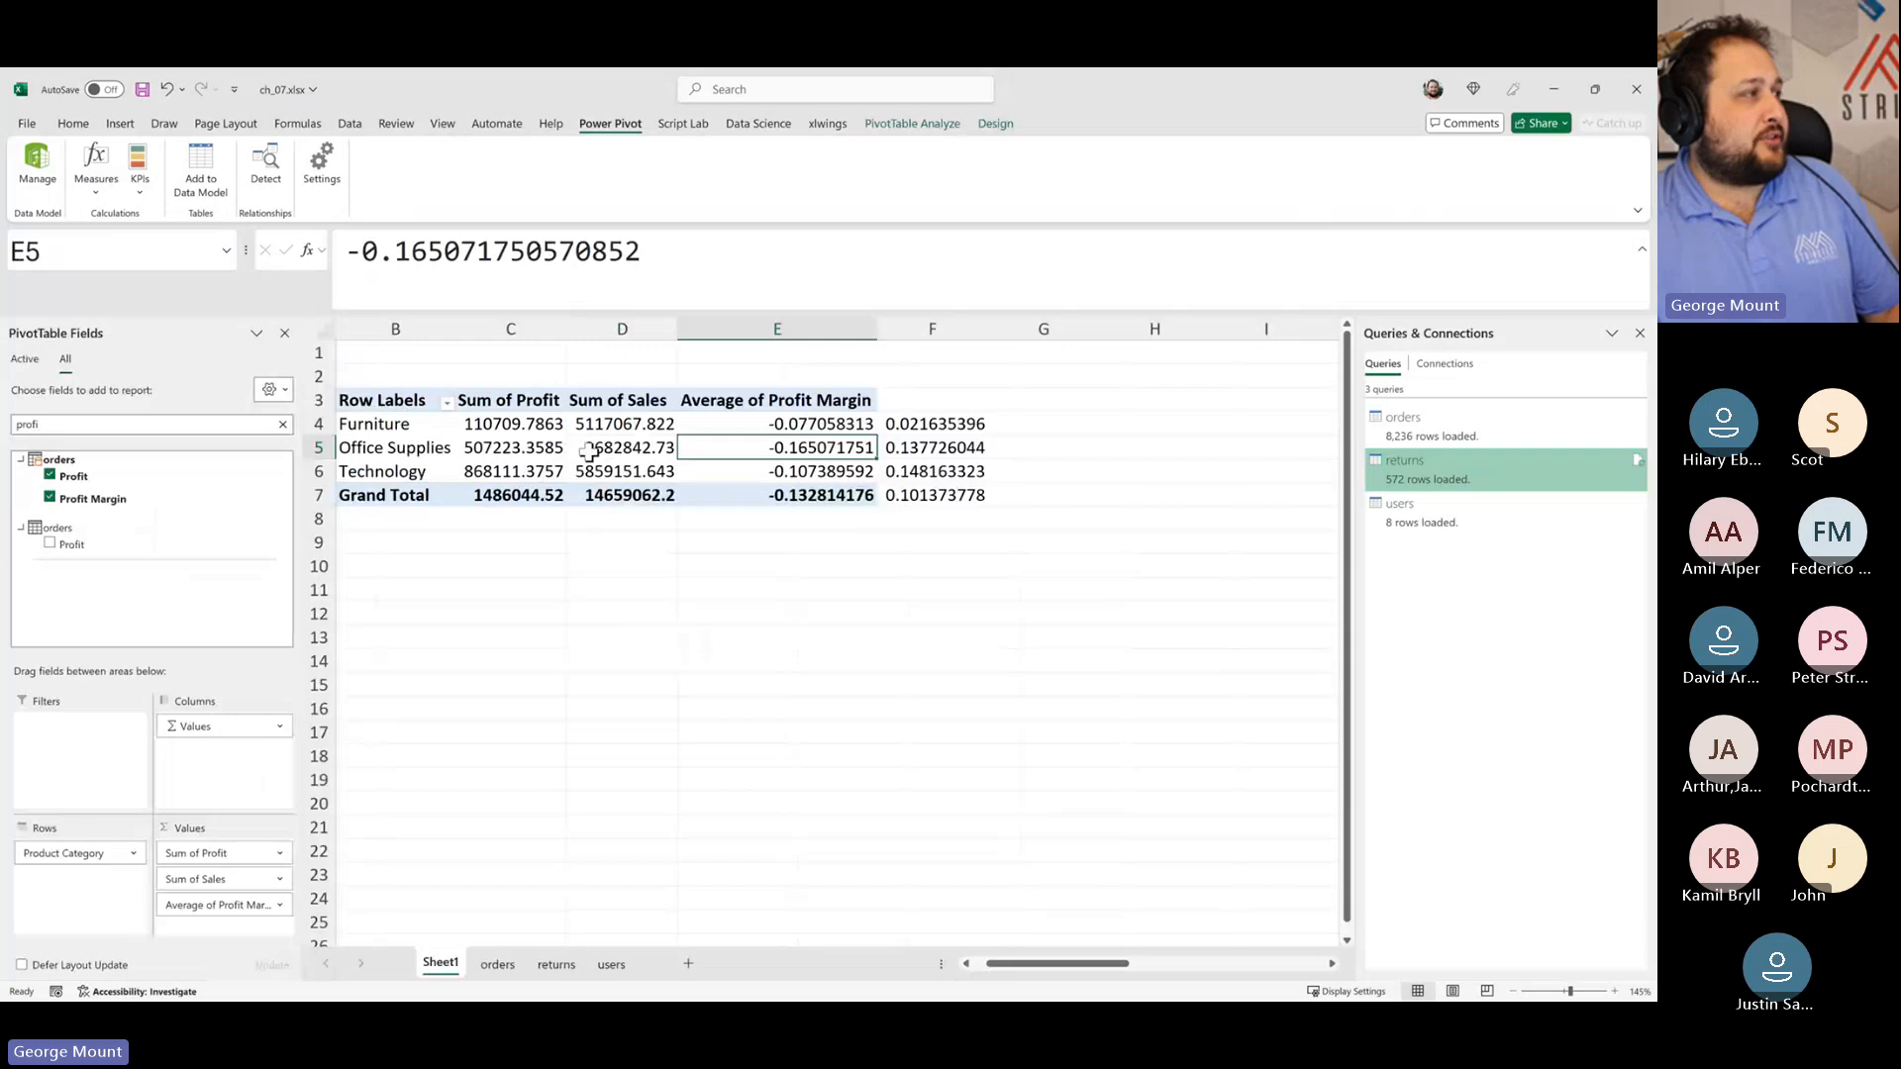
# Step: Compare the profit, sales and average profit margin figures of the product categories in the PivotTable
pyautogui.moveTo(445, 426); pyautogui.dragTo(471, 424)
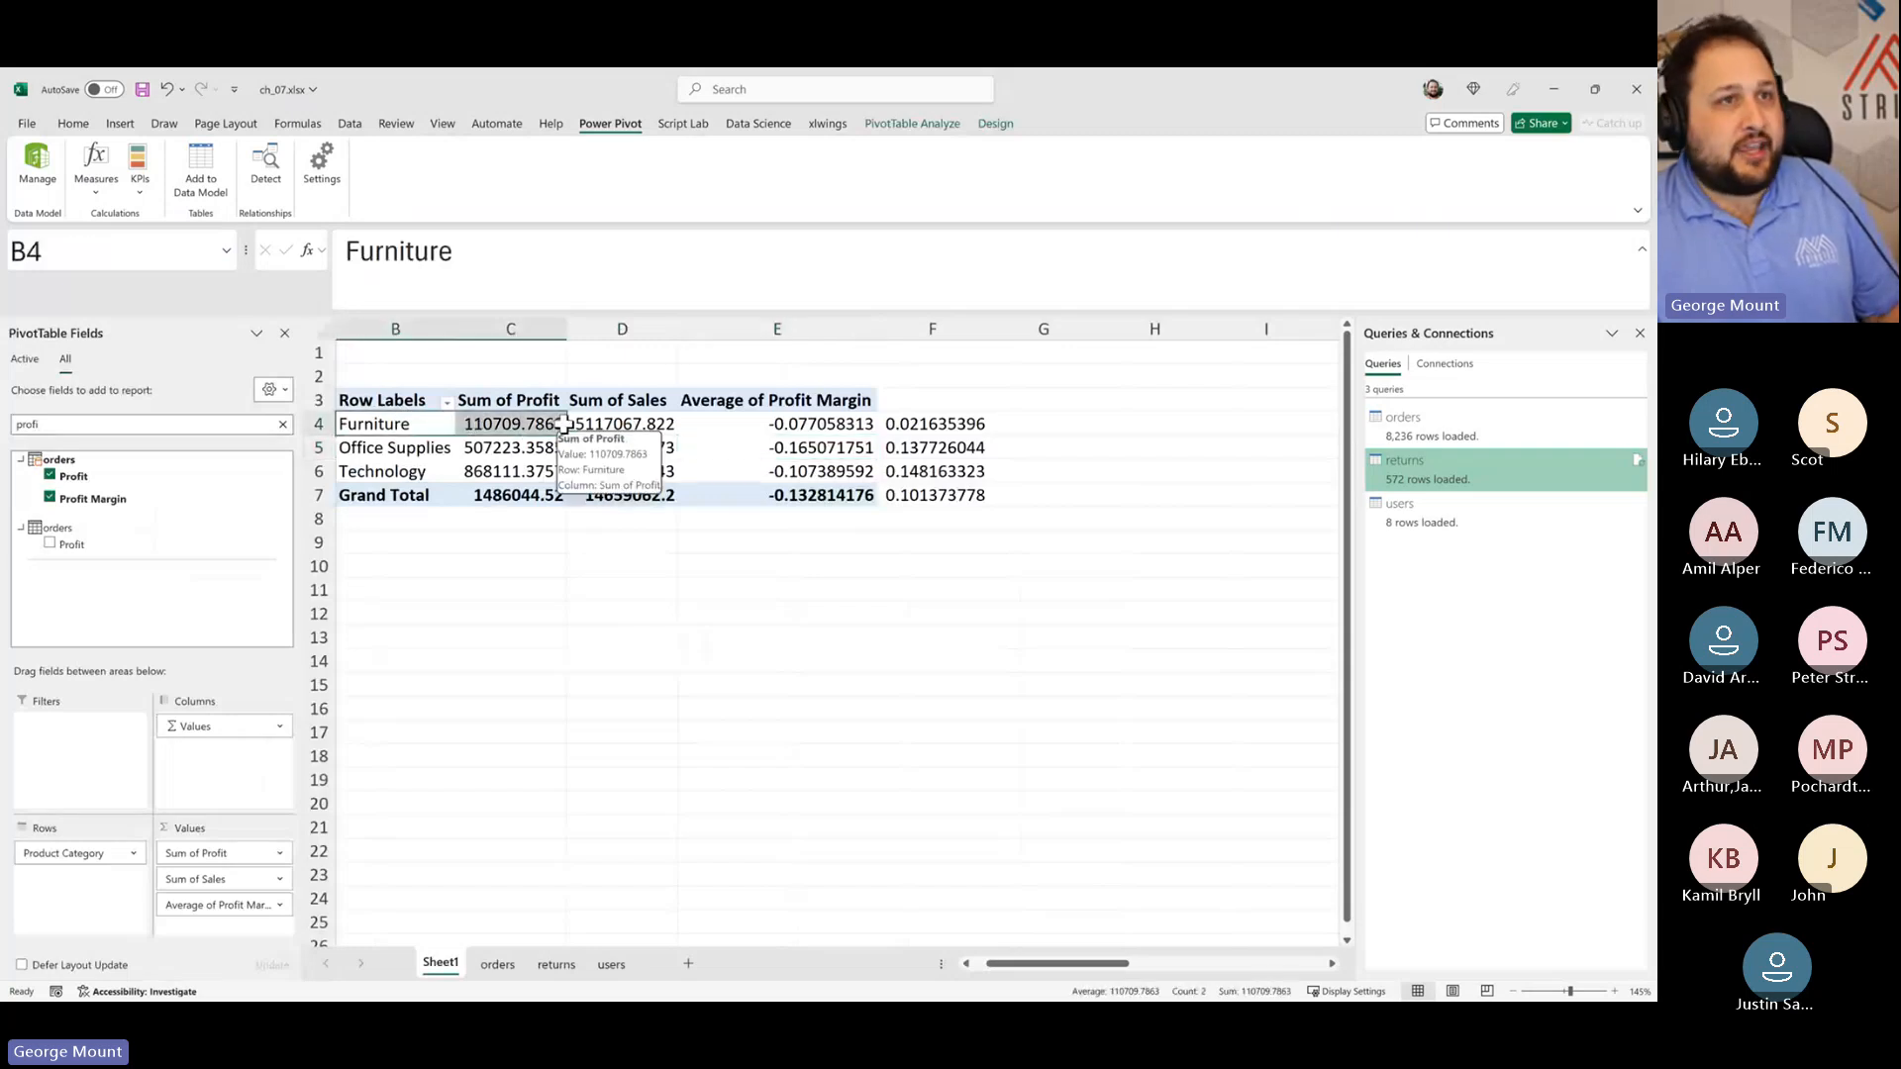
pyautogui.moveTo(394, 426); pyautogui.dragTo(582, 425)
pyautogui.click(530, 425)
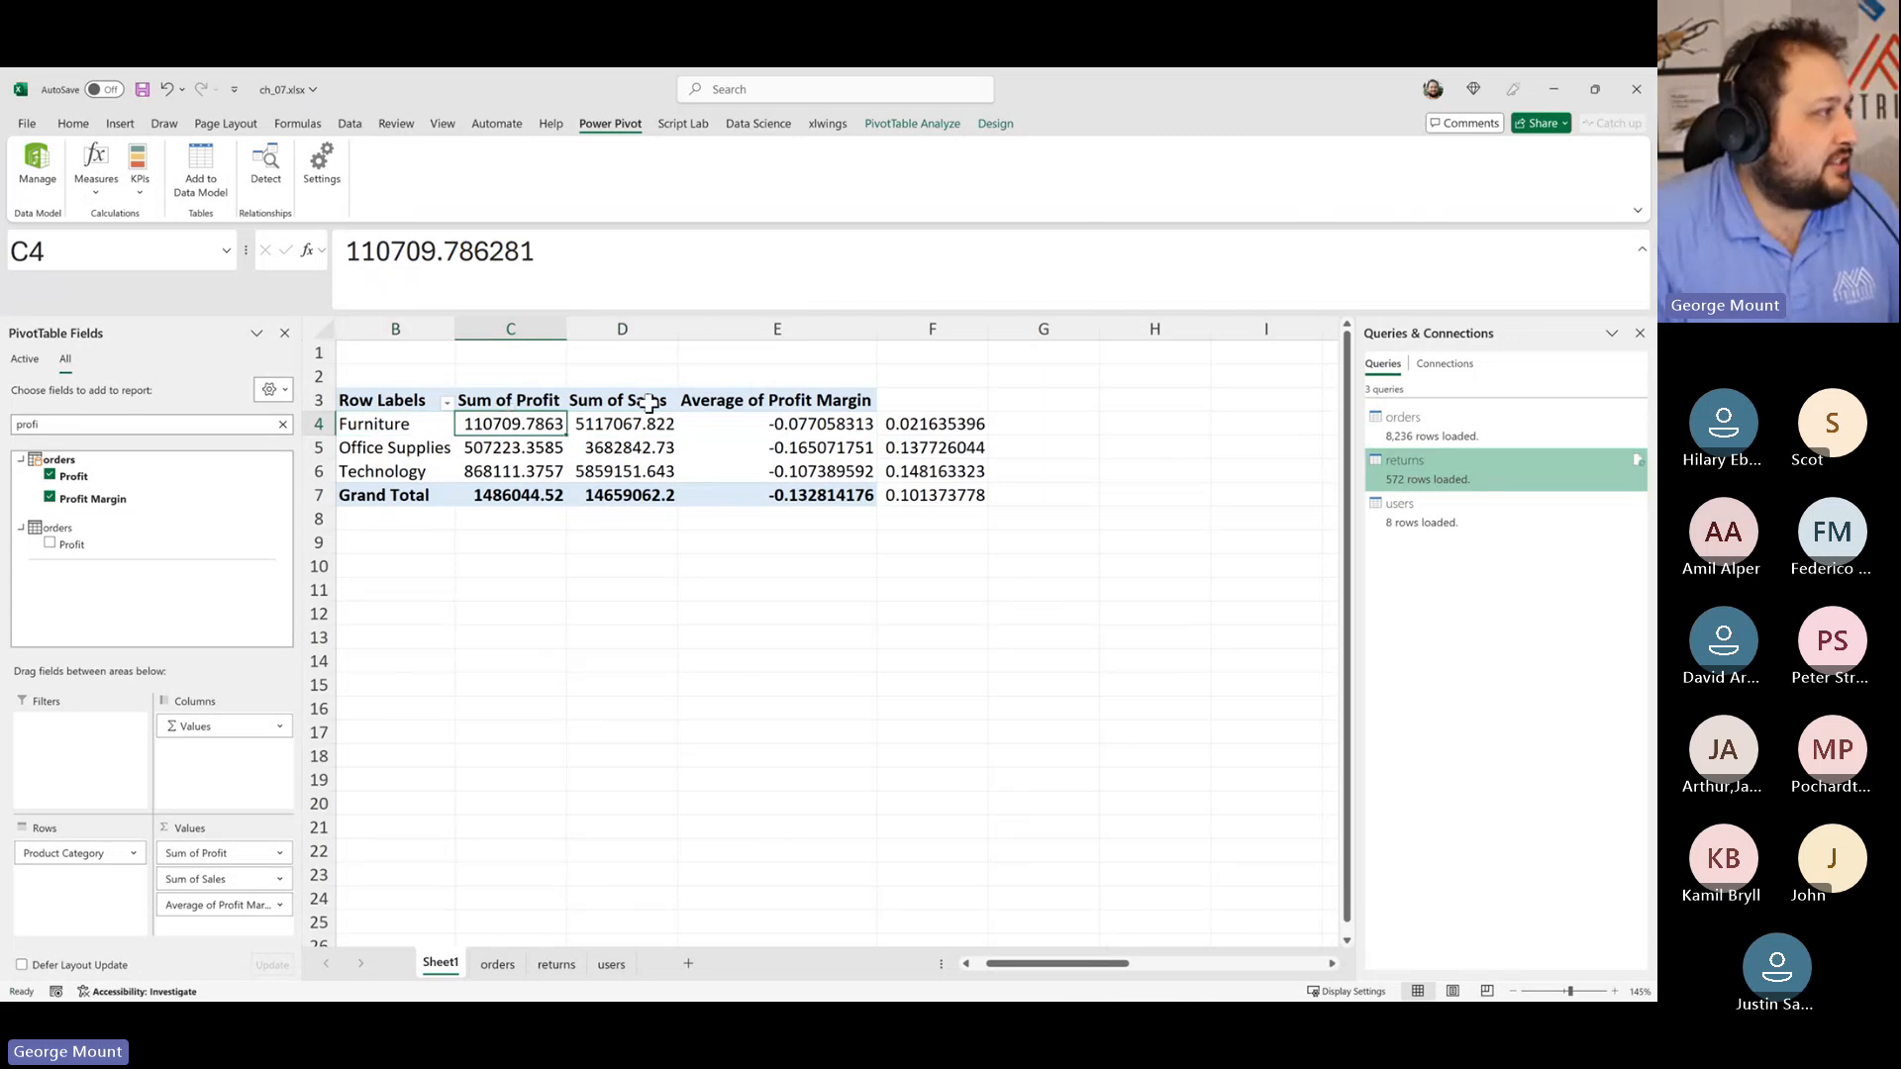
pyautogui.moveTo(514, 423); pyautogui.dragTo(517, 463)
pyautogui.moveTo(632, 415); pyautogui.dragTo(630, 467)
pyautogui.click(846, 443)
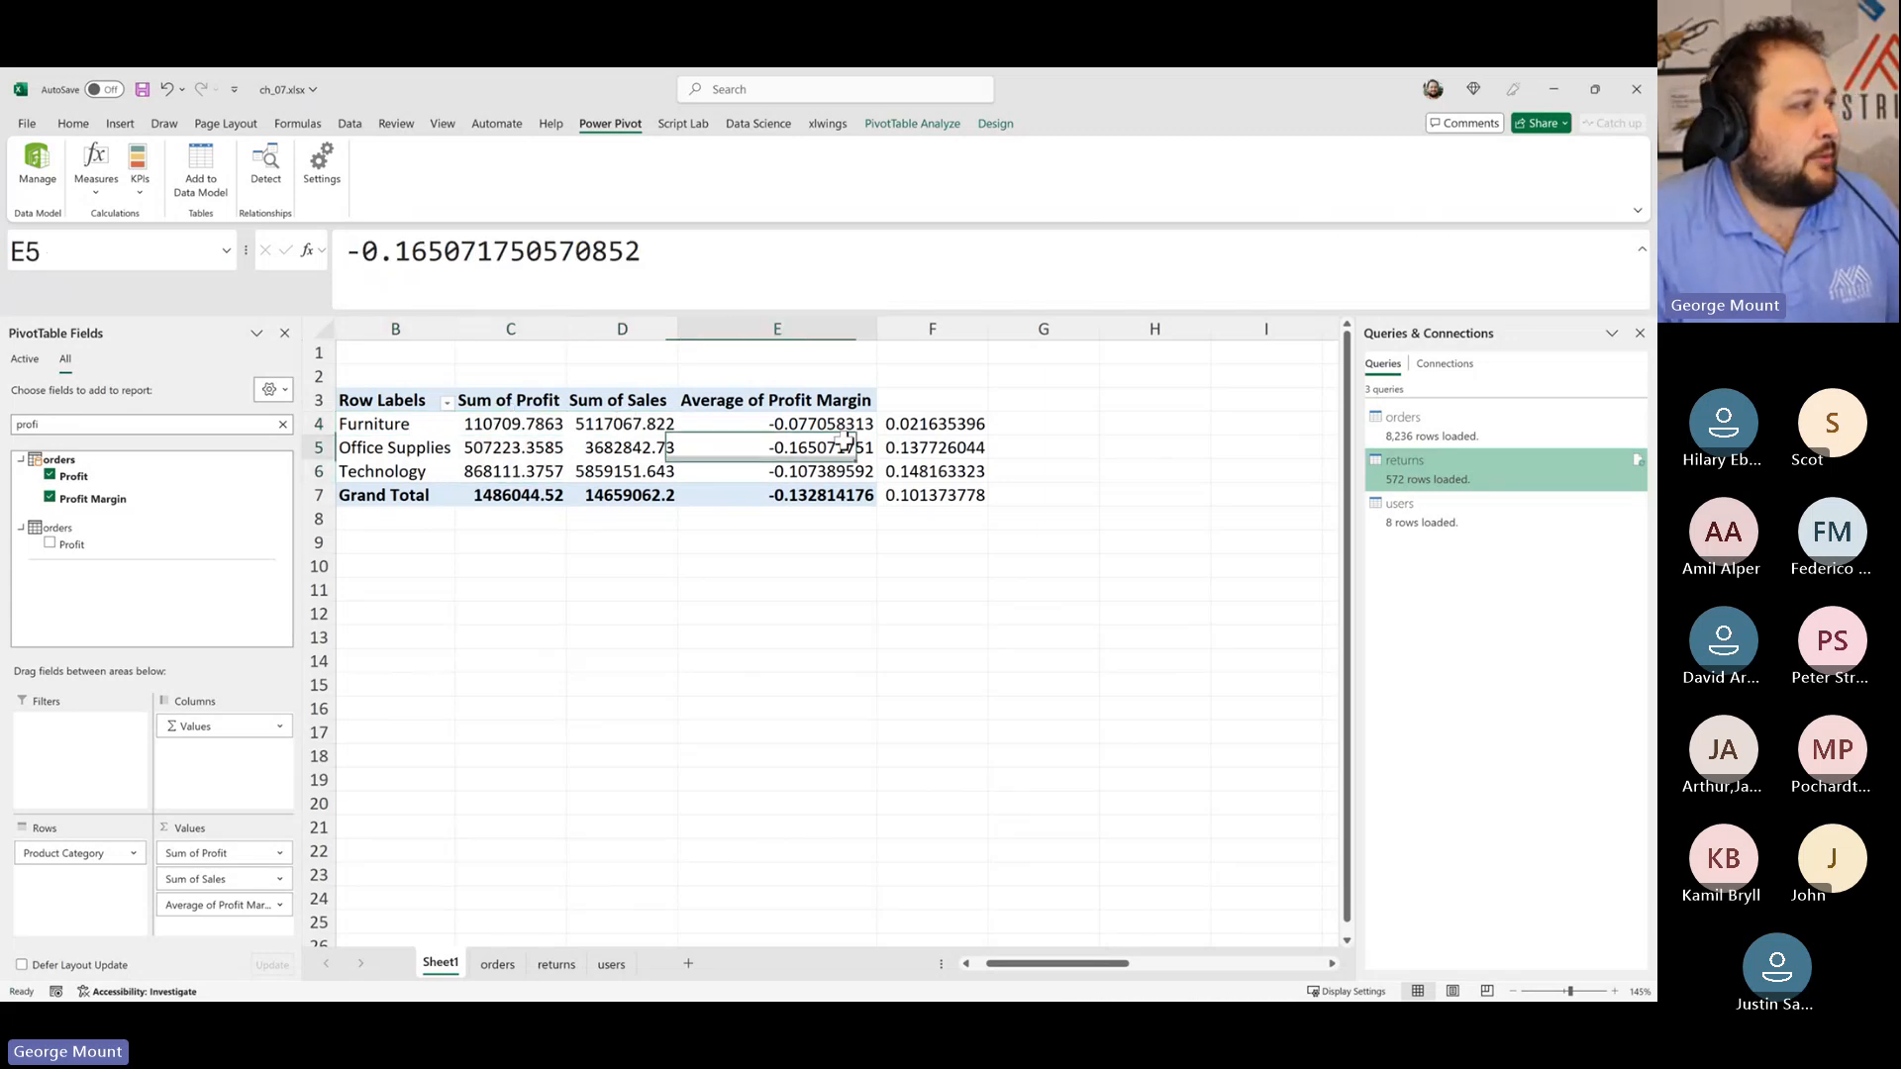
# Step: Extract the records behind Furniture's average profit margin to a new sheet and return to Sheet1
pyautogui.click(697, 416)
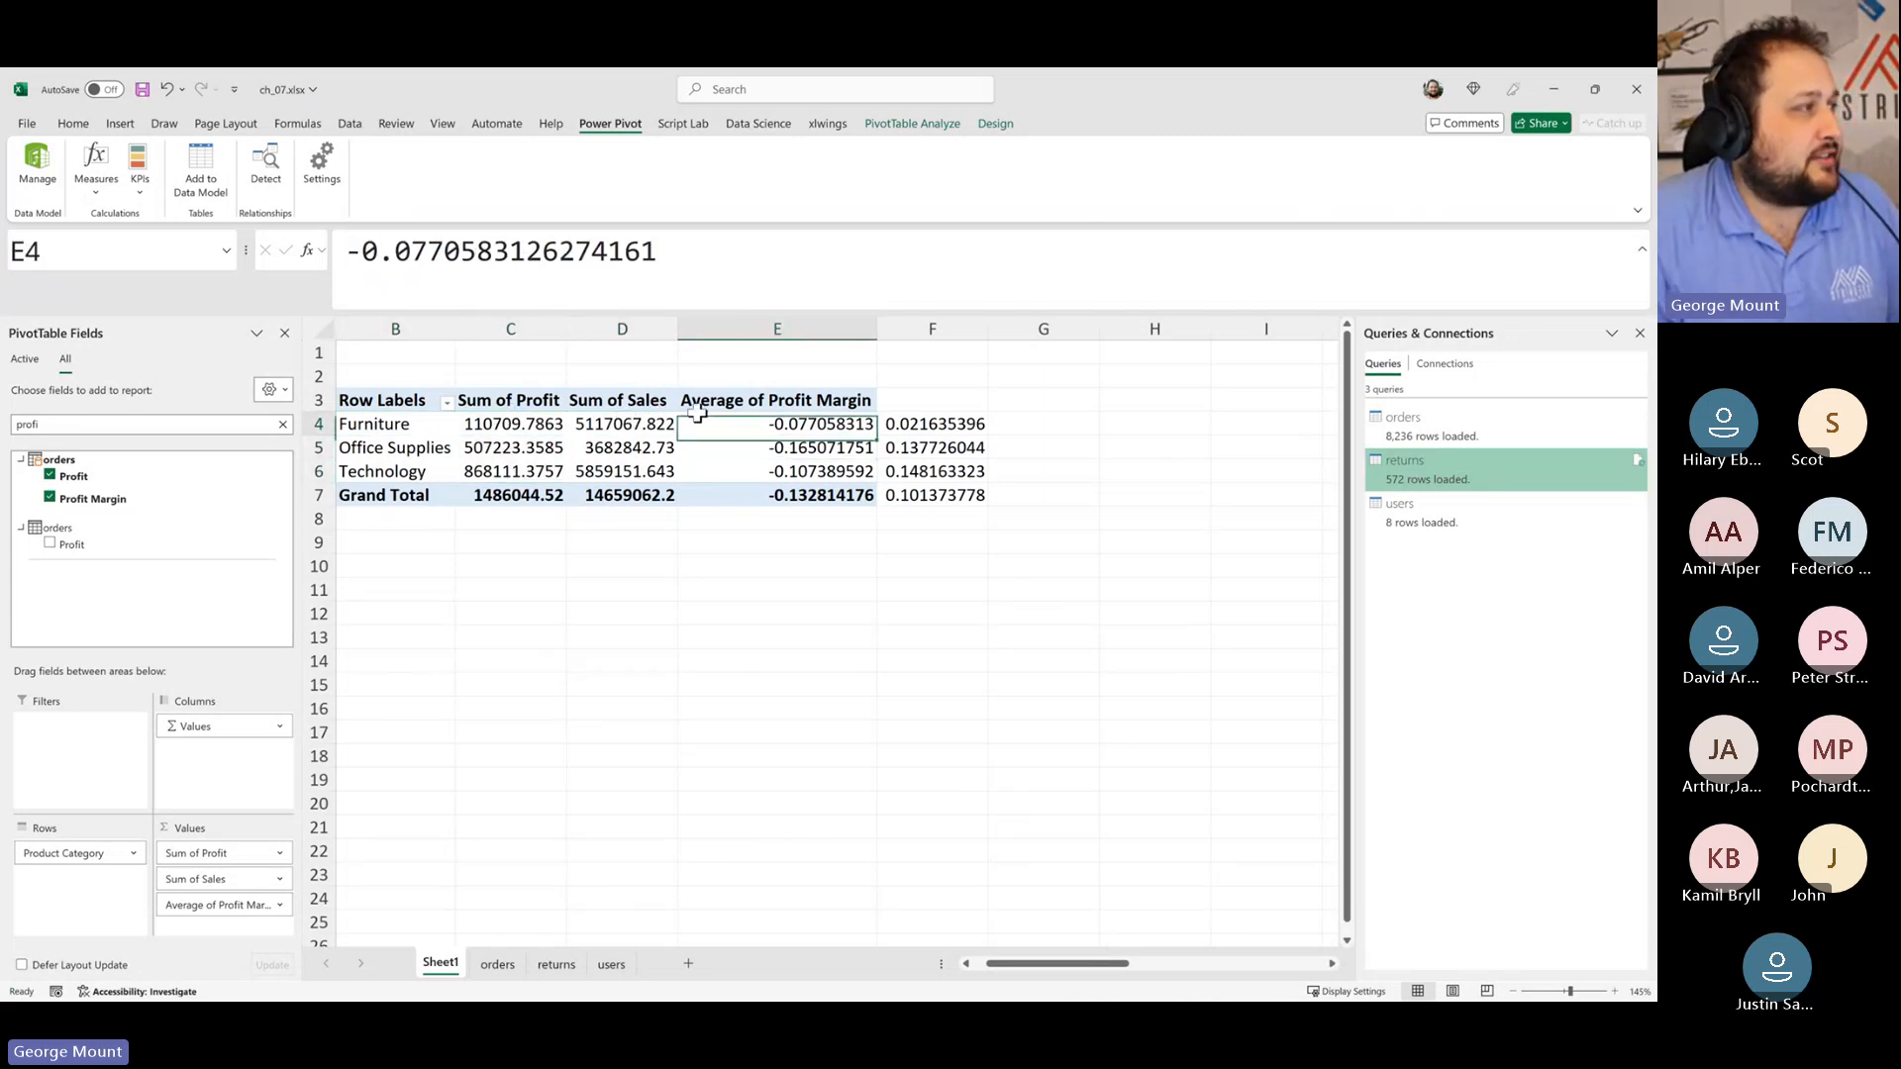
pyautogui.doubleClick(792, 421)
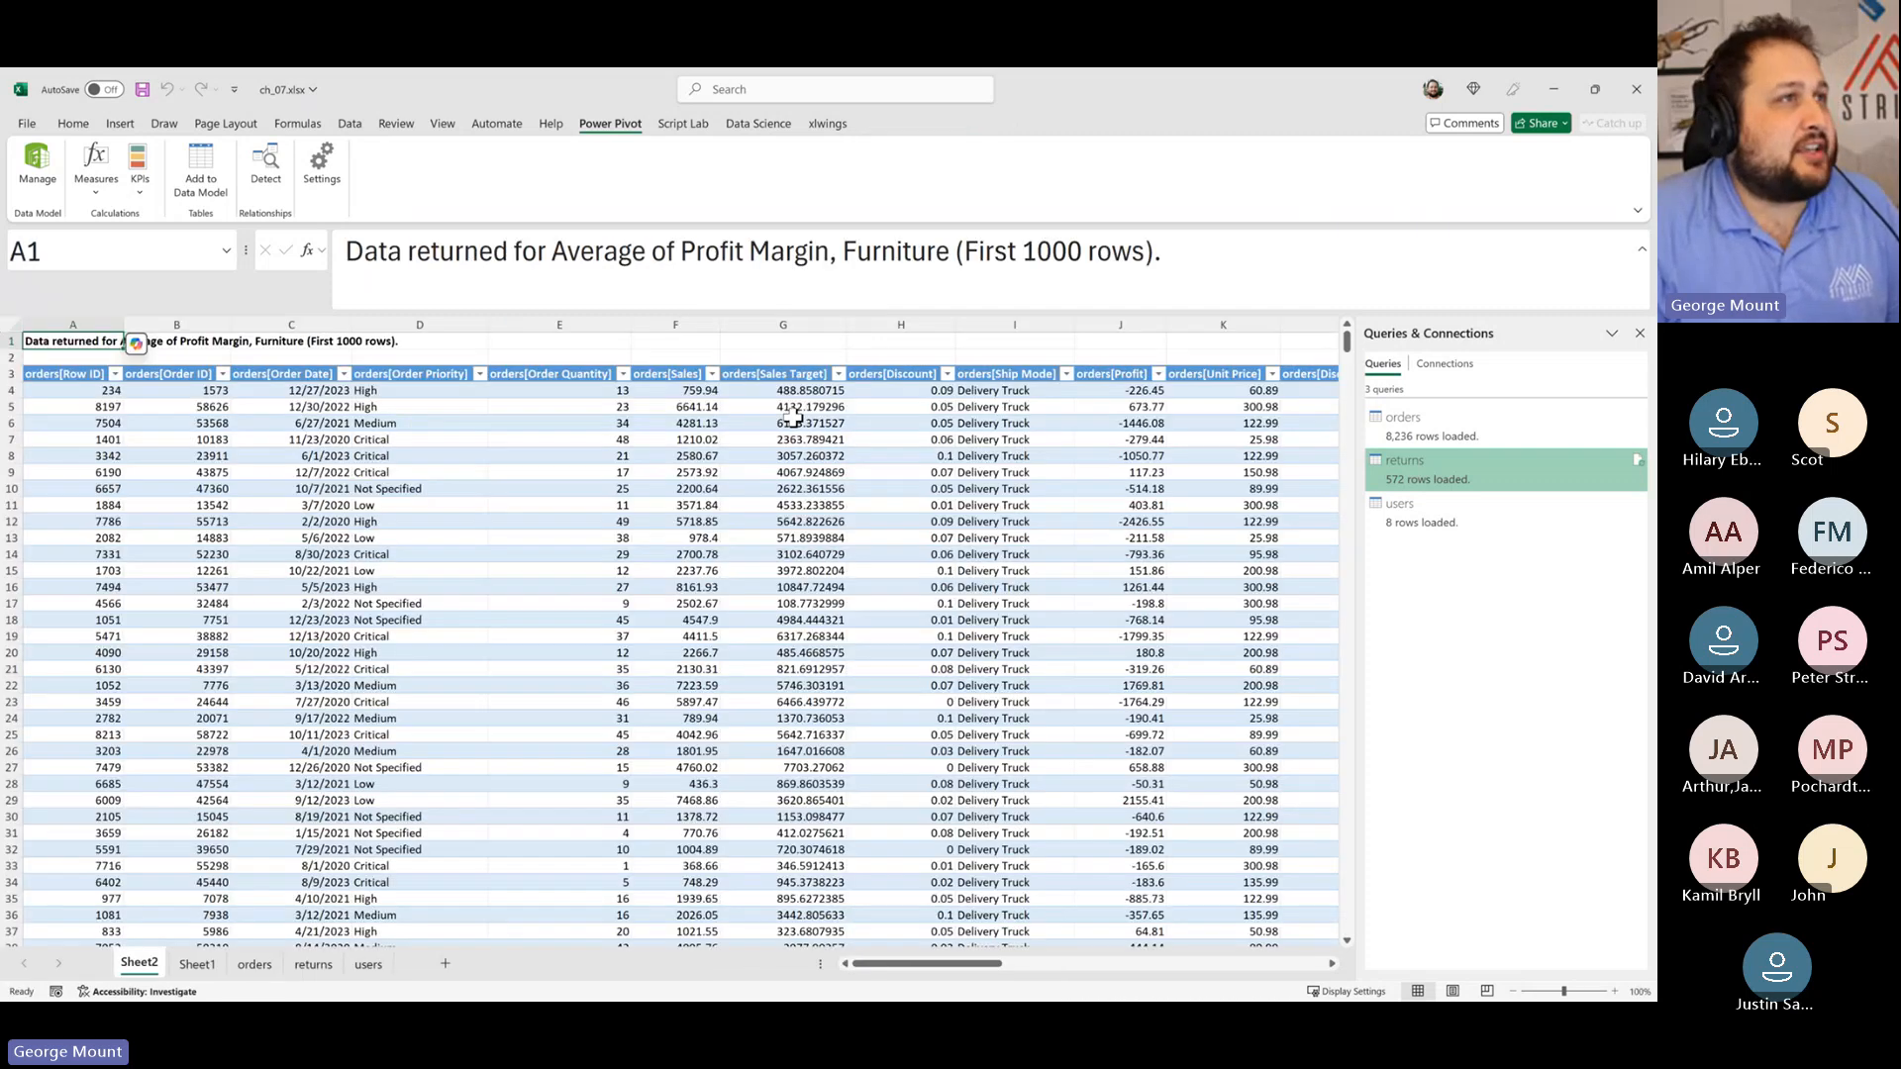
pyautogui.click(218, 963)
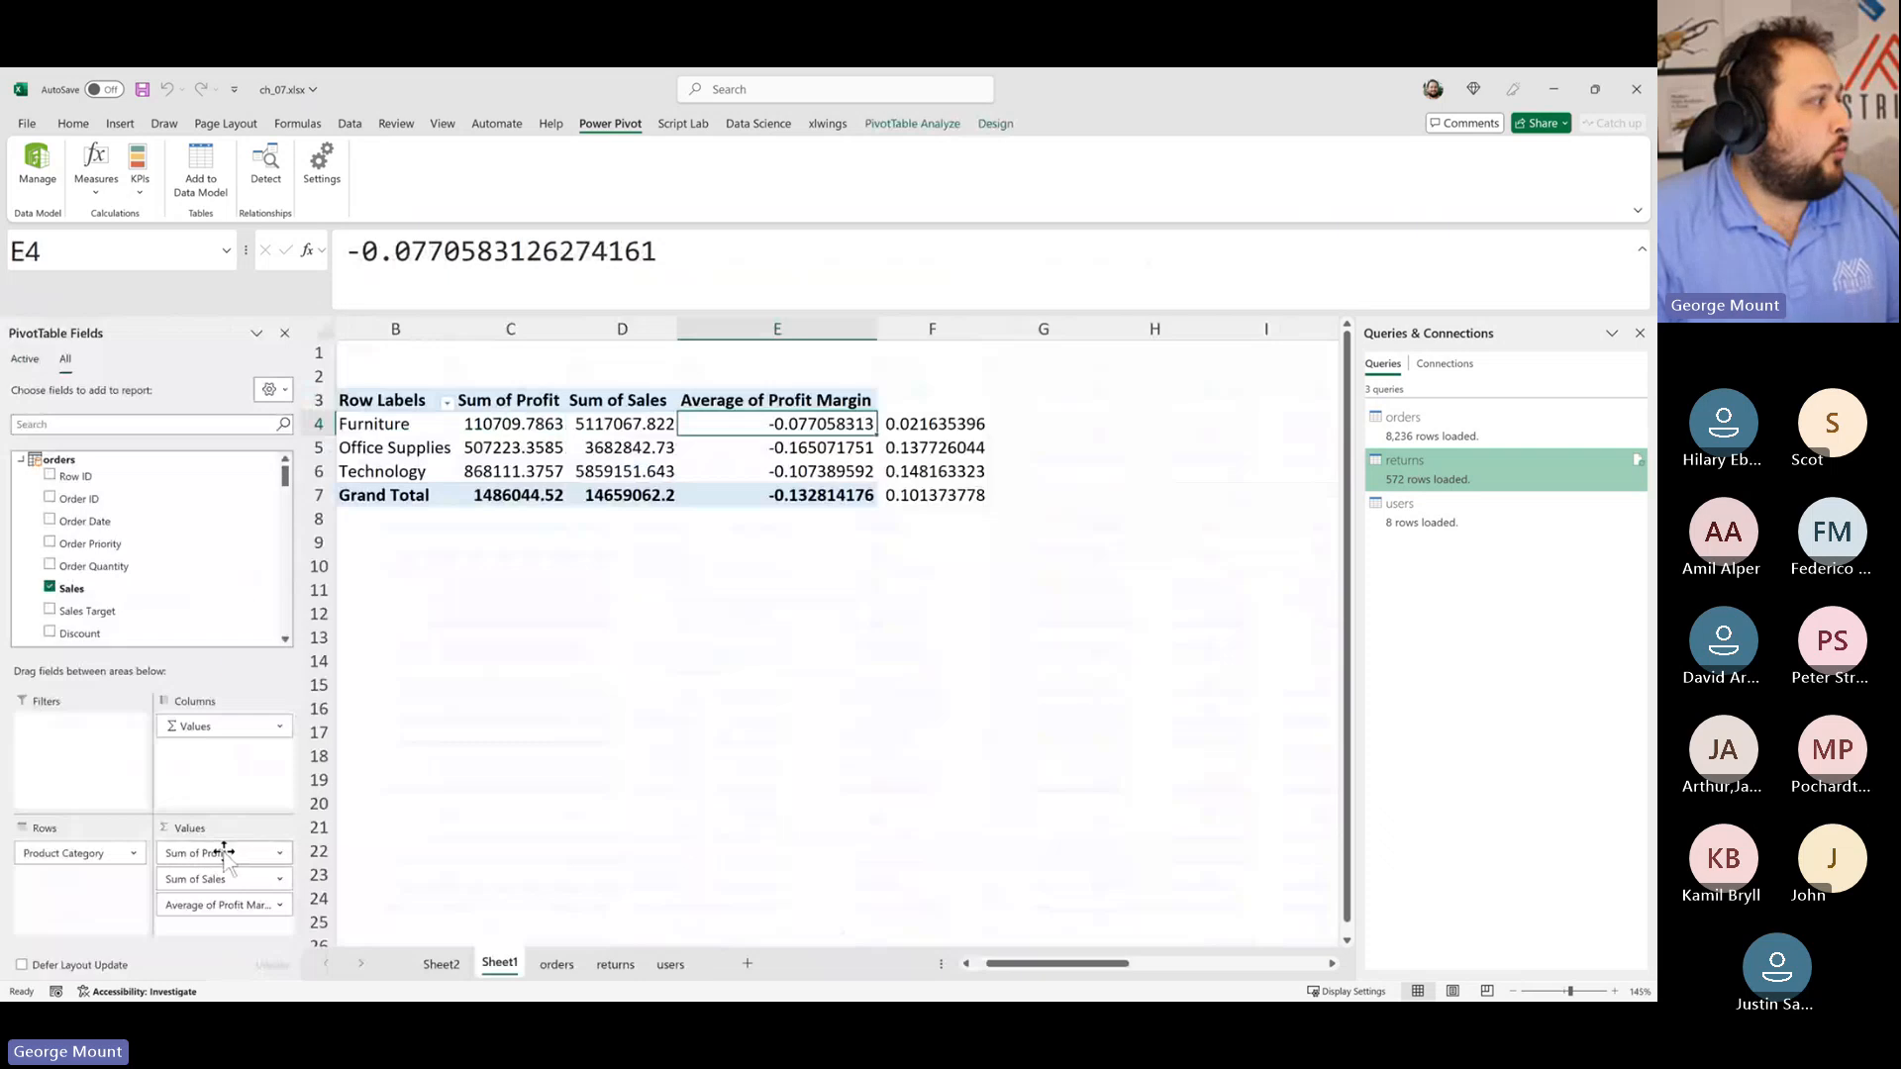
# Step: Summarize the PivotTable's Profit Margin value field by Sum
pyautogui.click(234, 902)
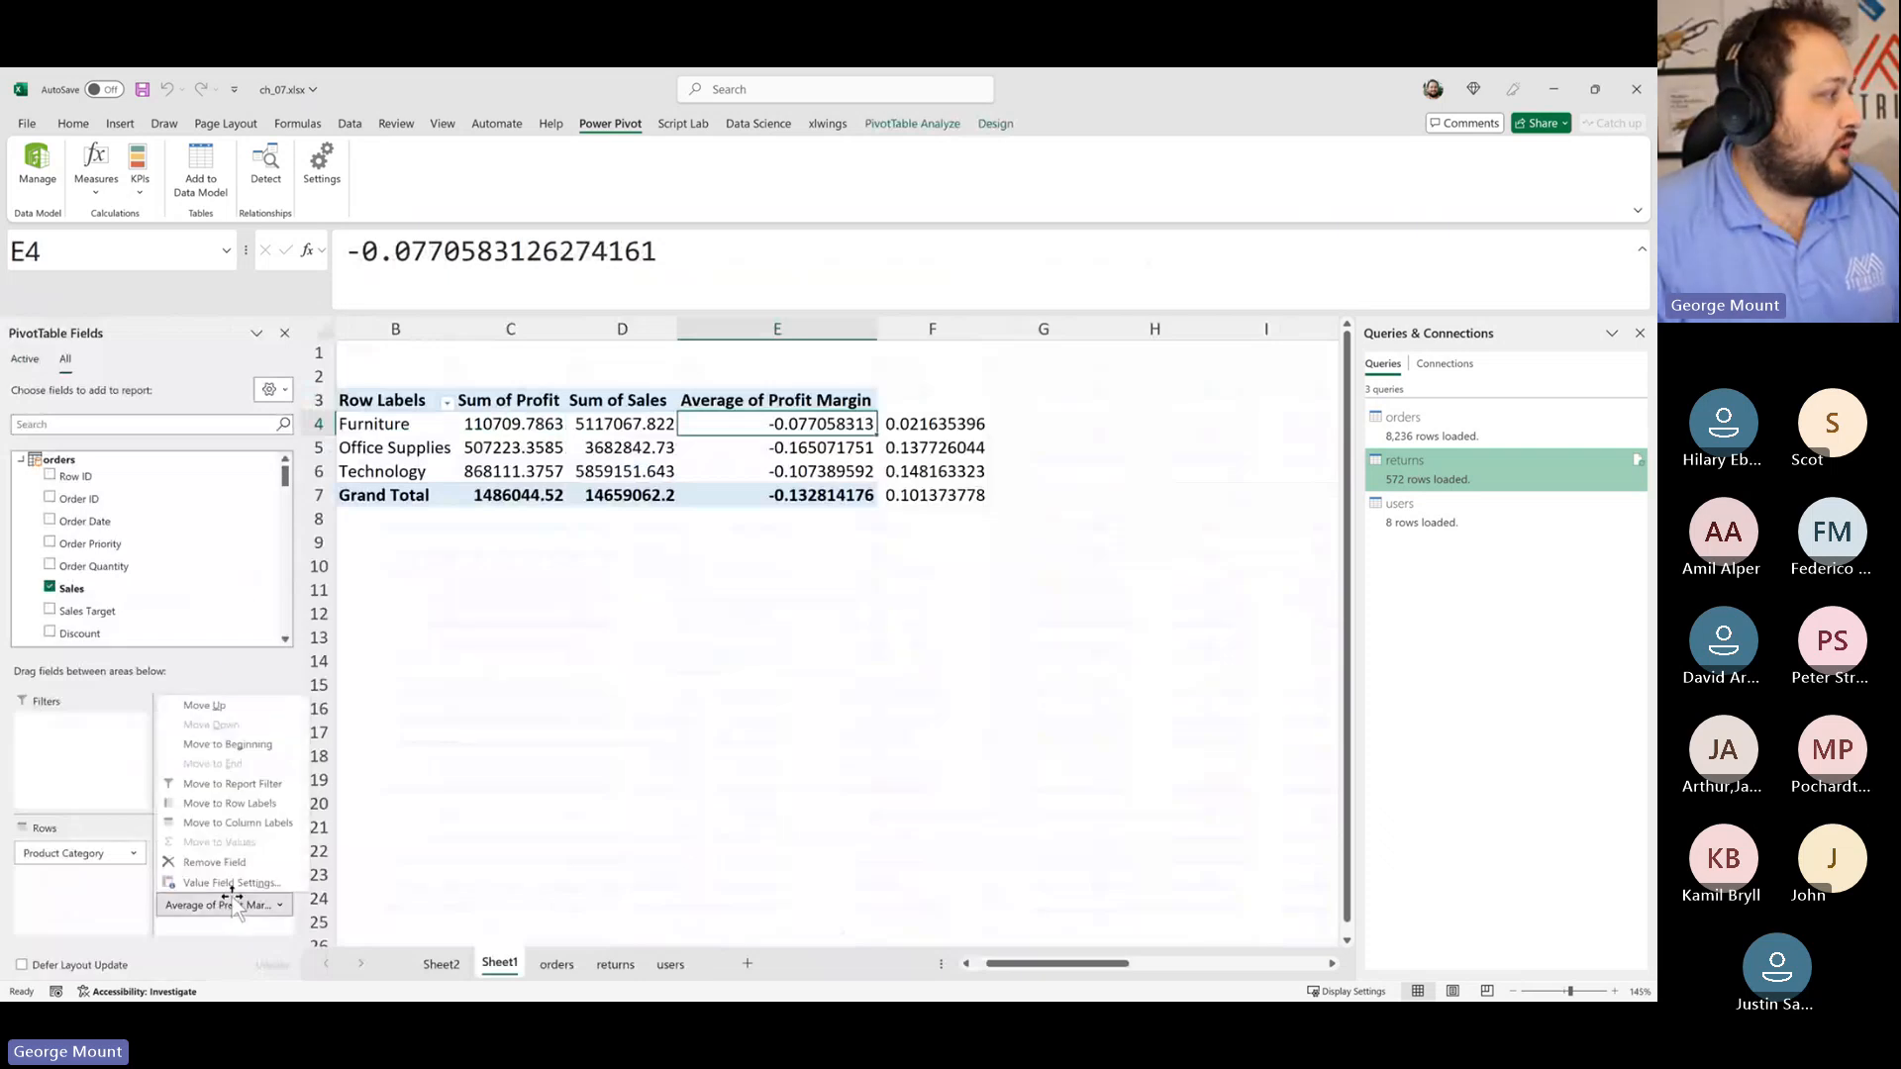
pyautogui.click(233, 884)
pyautogui.click(461, 338)
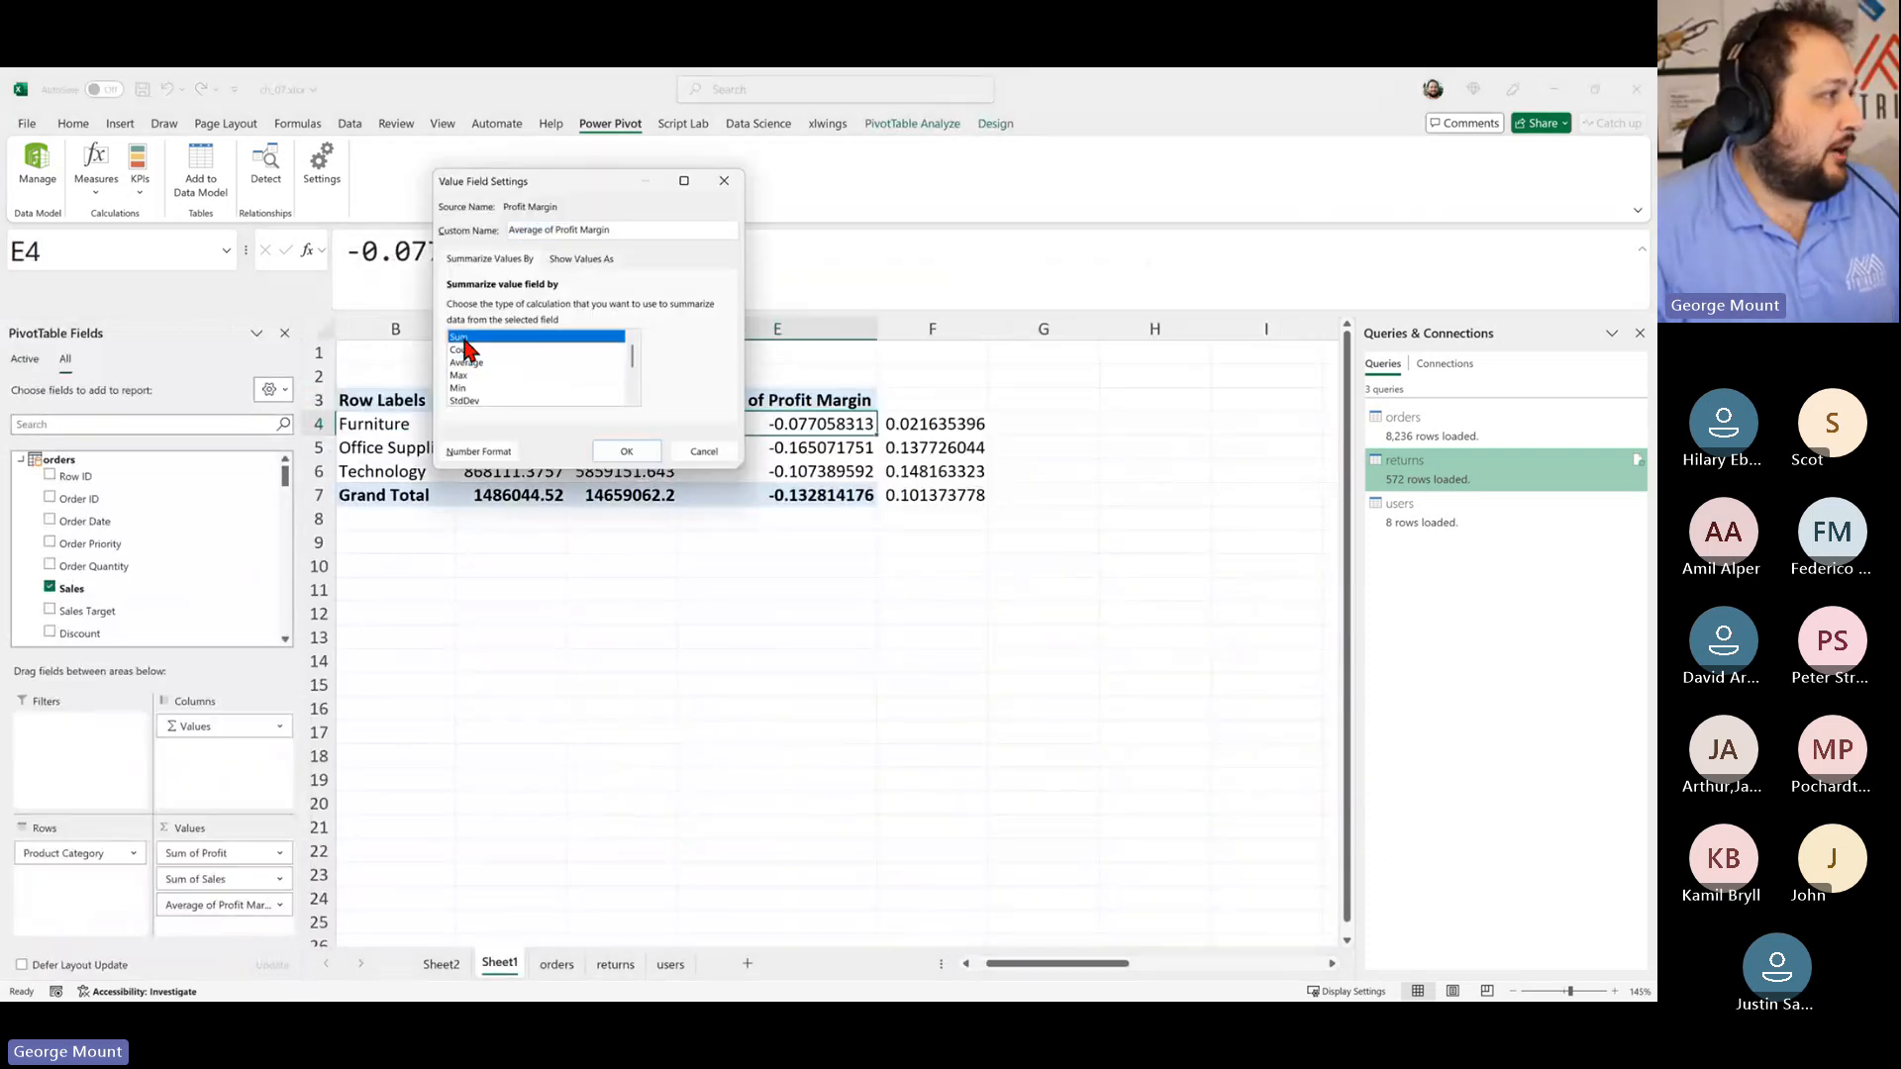
pyautogui.click(627, 451)
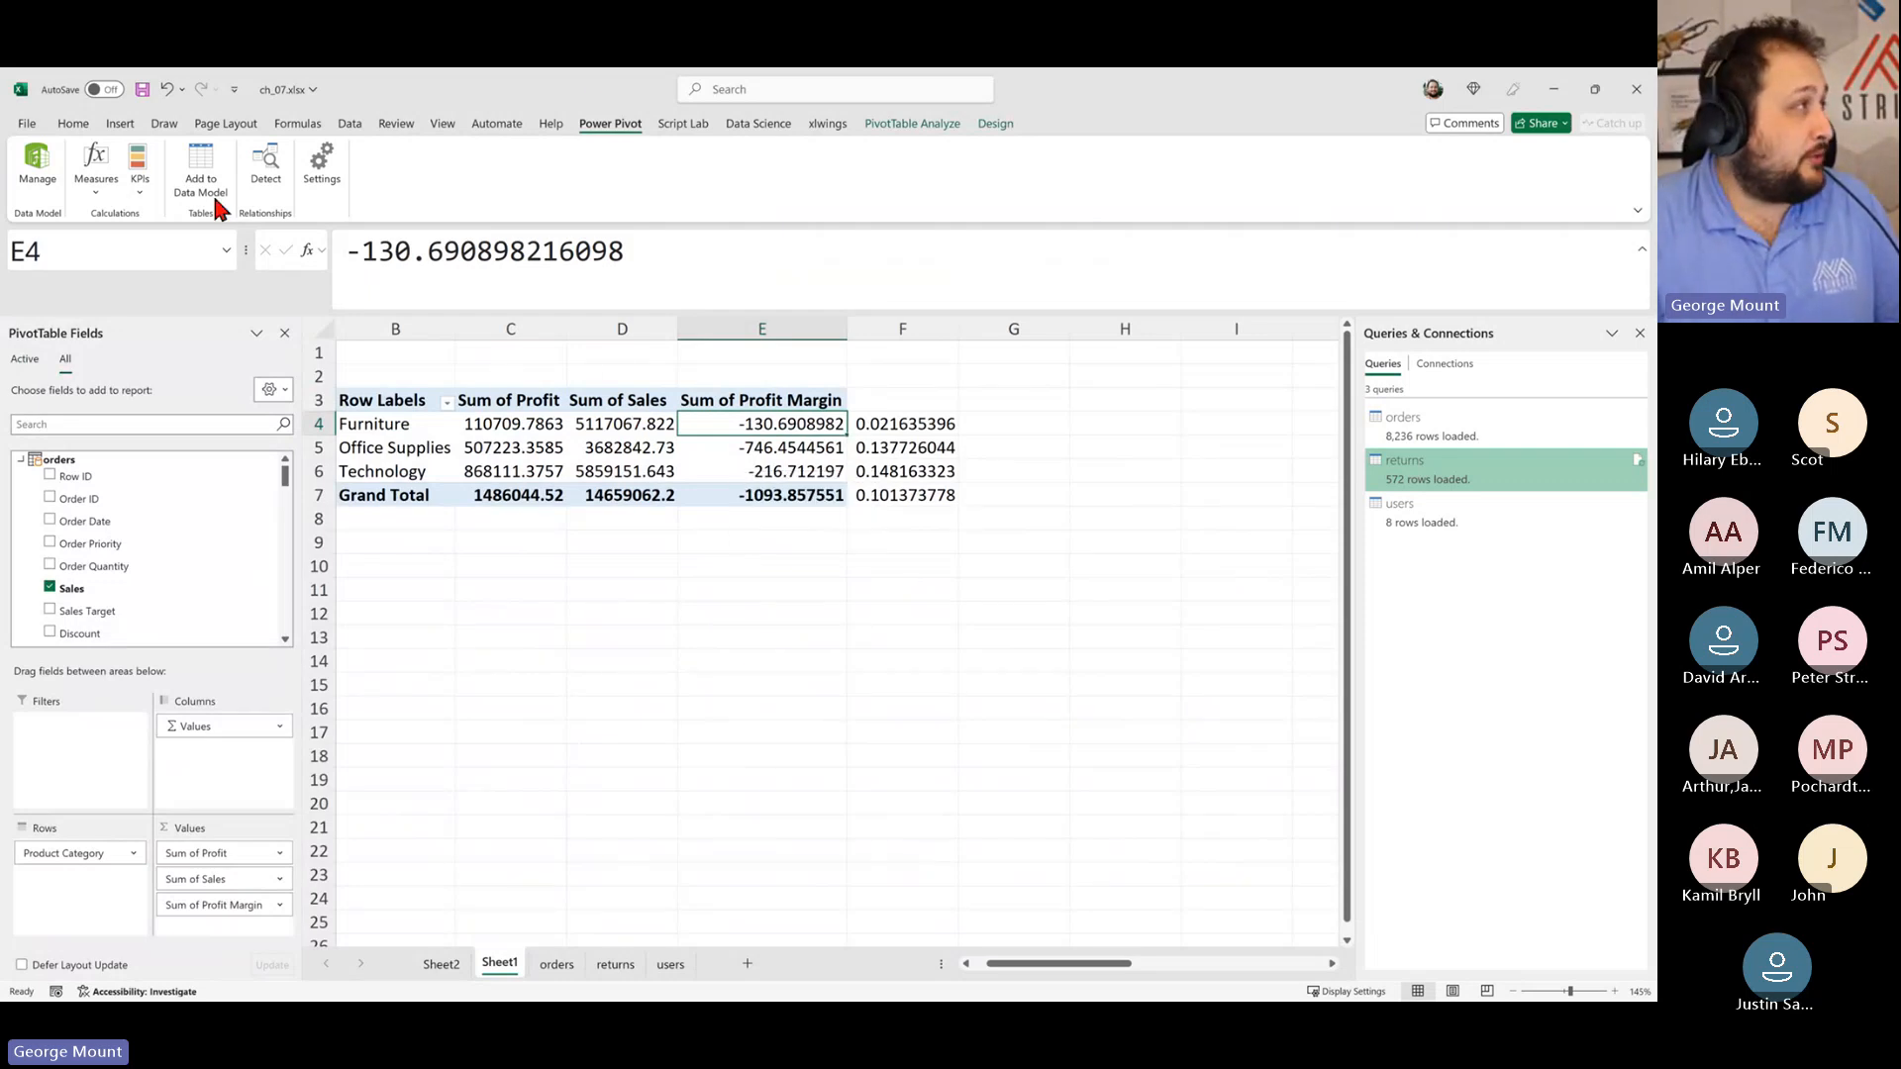
# Step: Check the PivotTable's calculated field and set options, viewing the new row-item set settings without creating a set
pyautogui.click(901, 127)
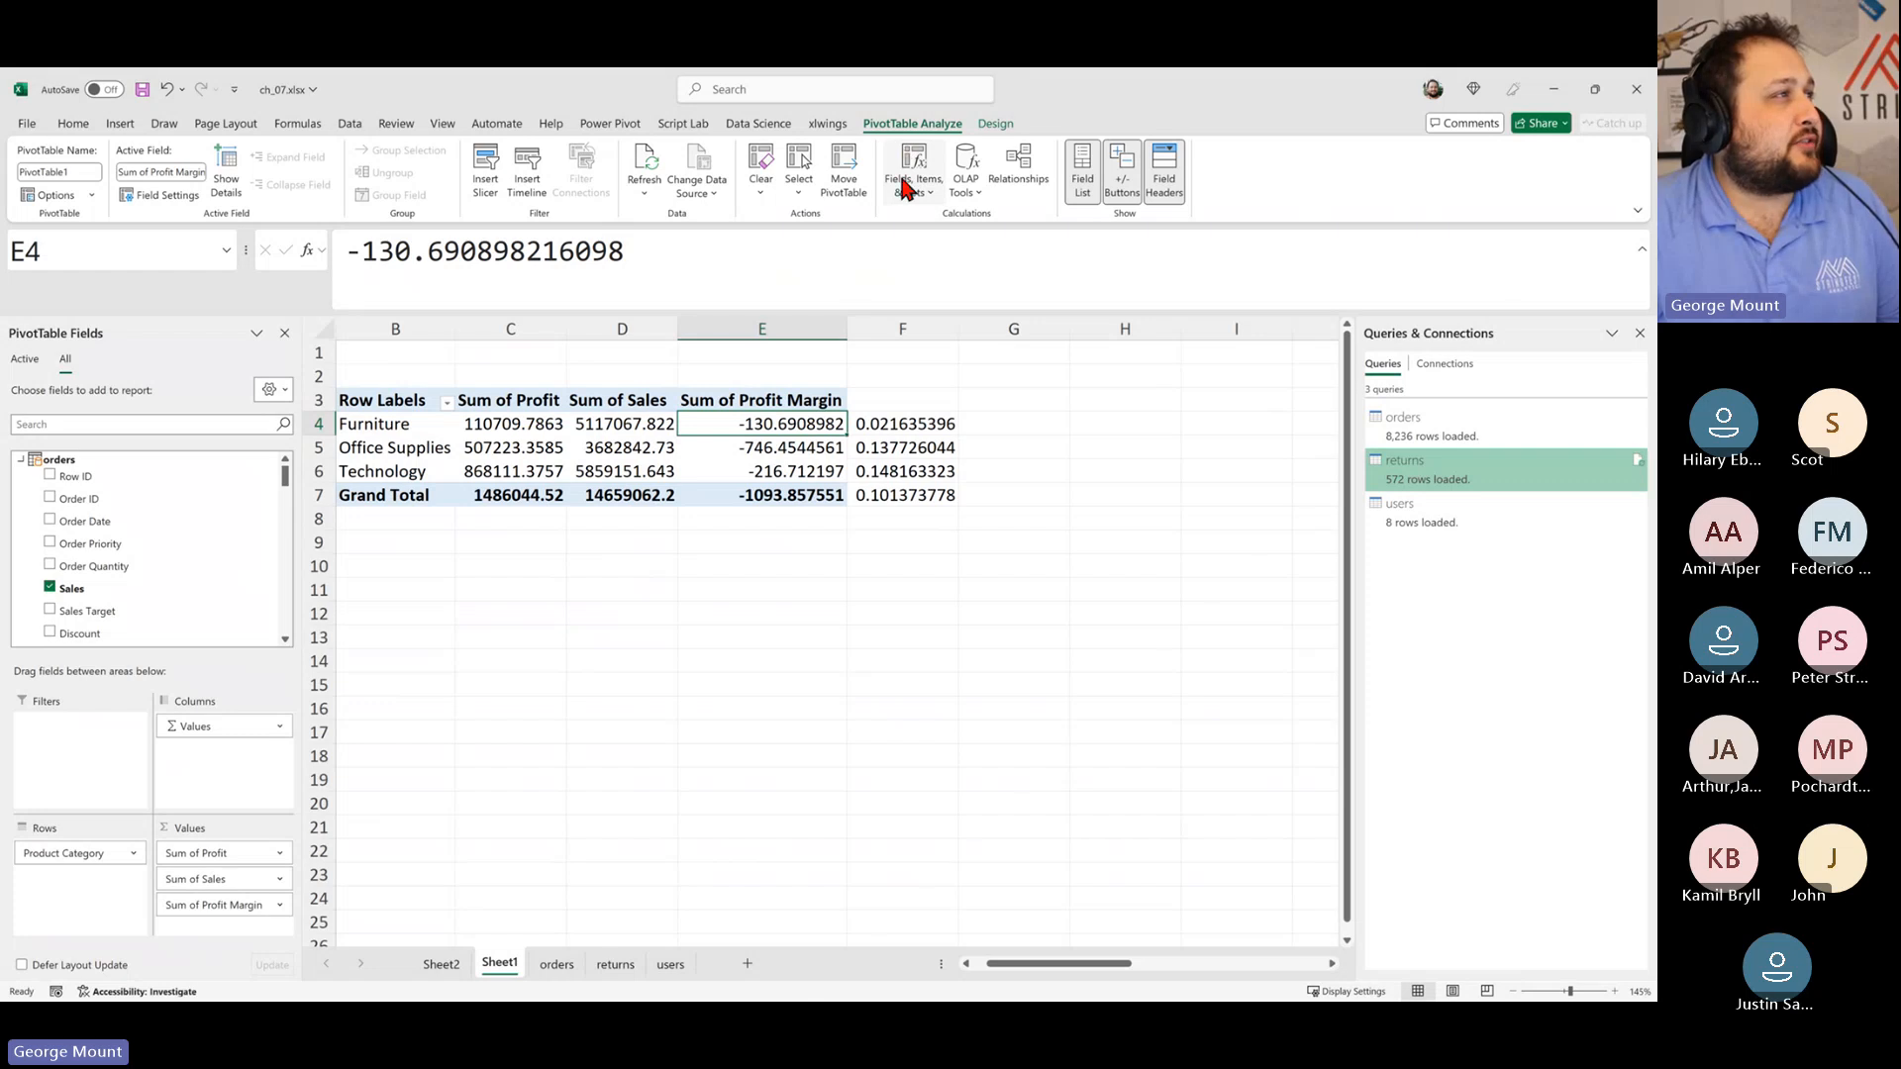
pyautogui.click(911, 169)
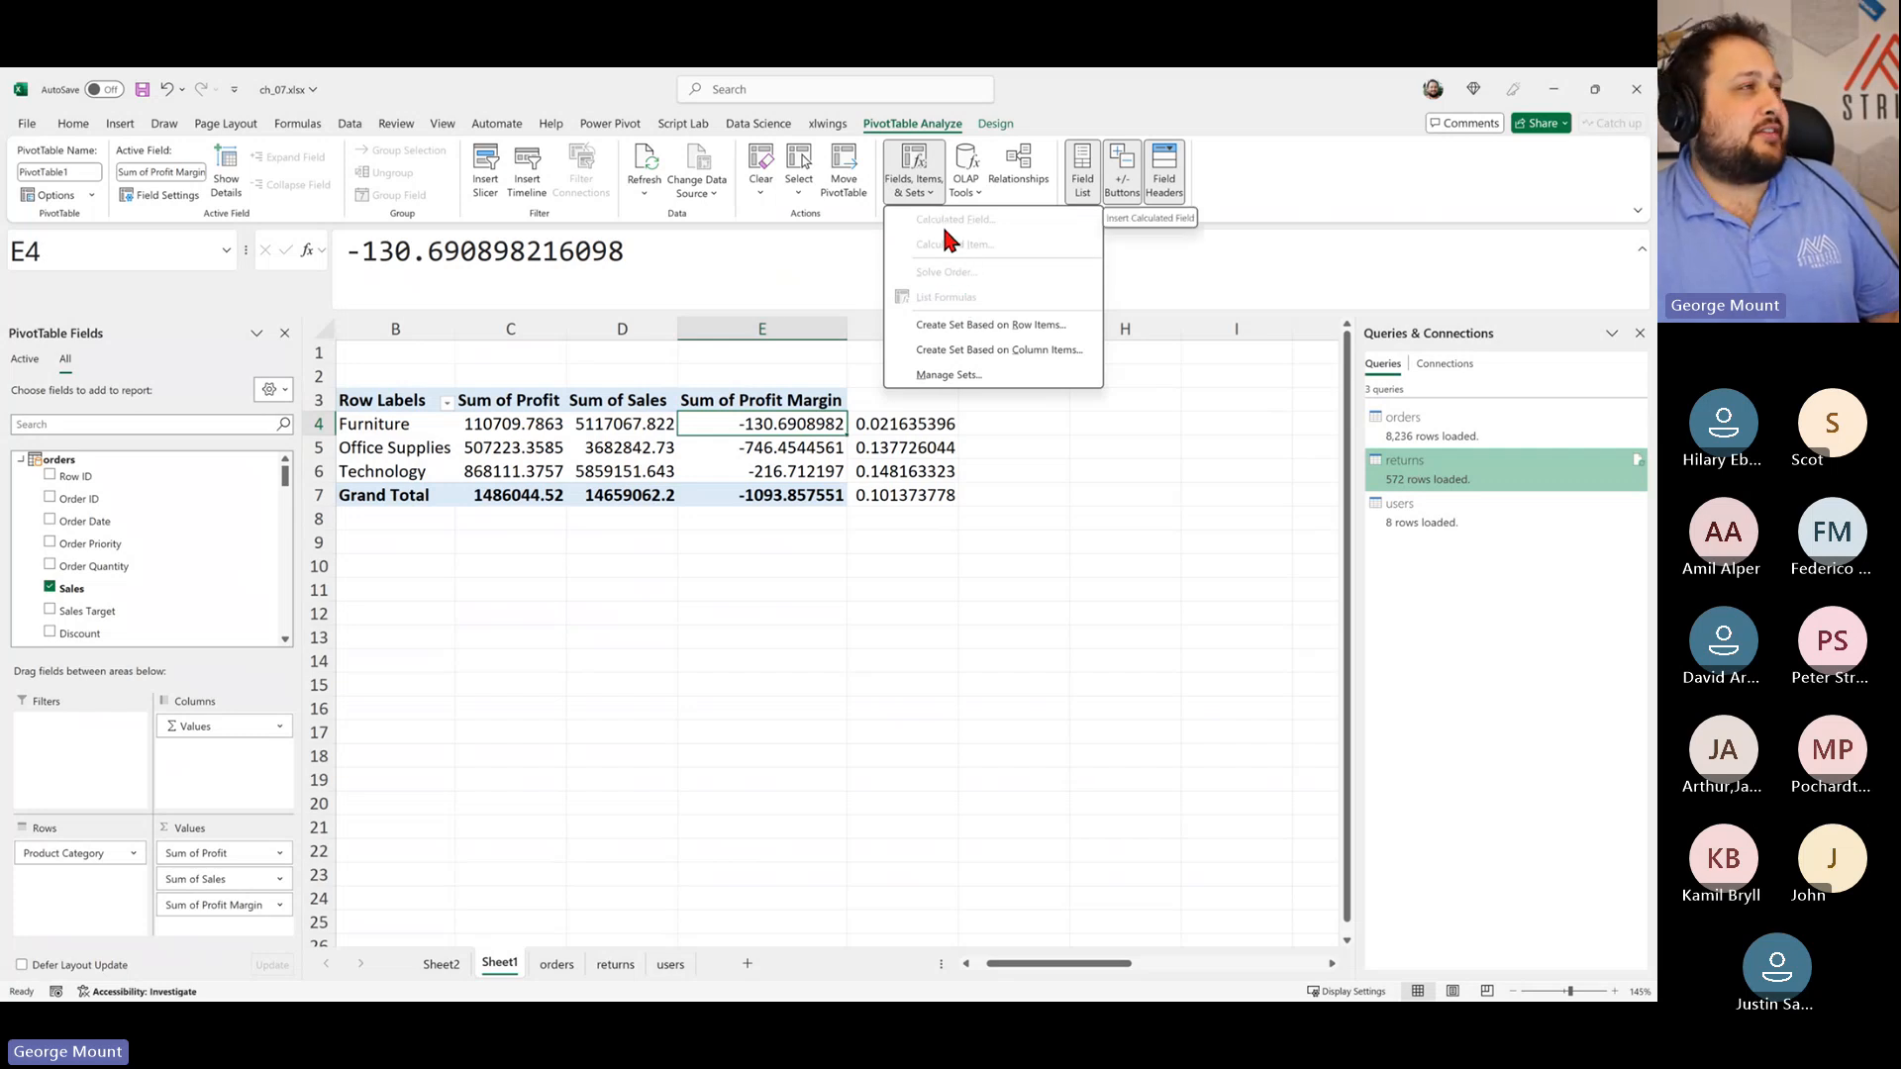
pyautogui.click(983, 325)
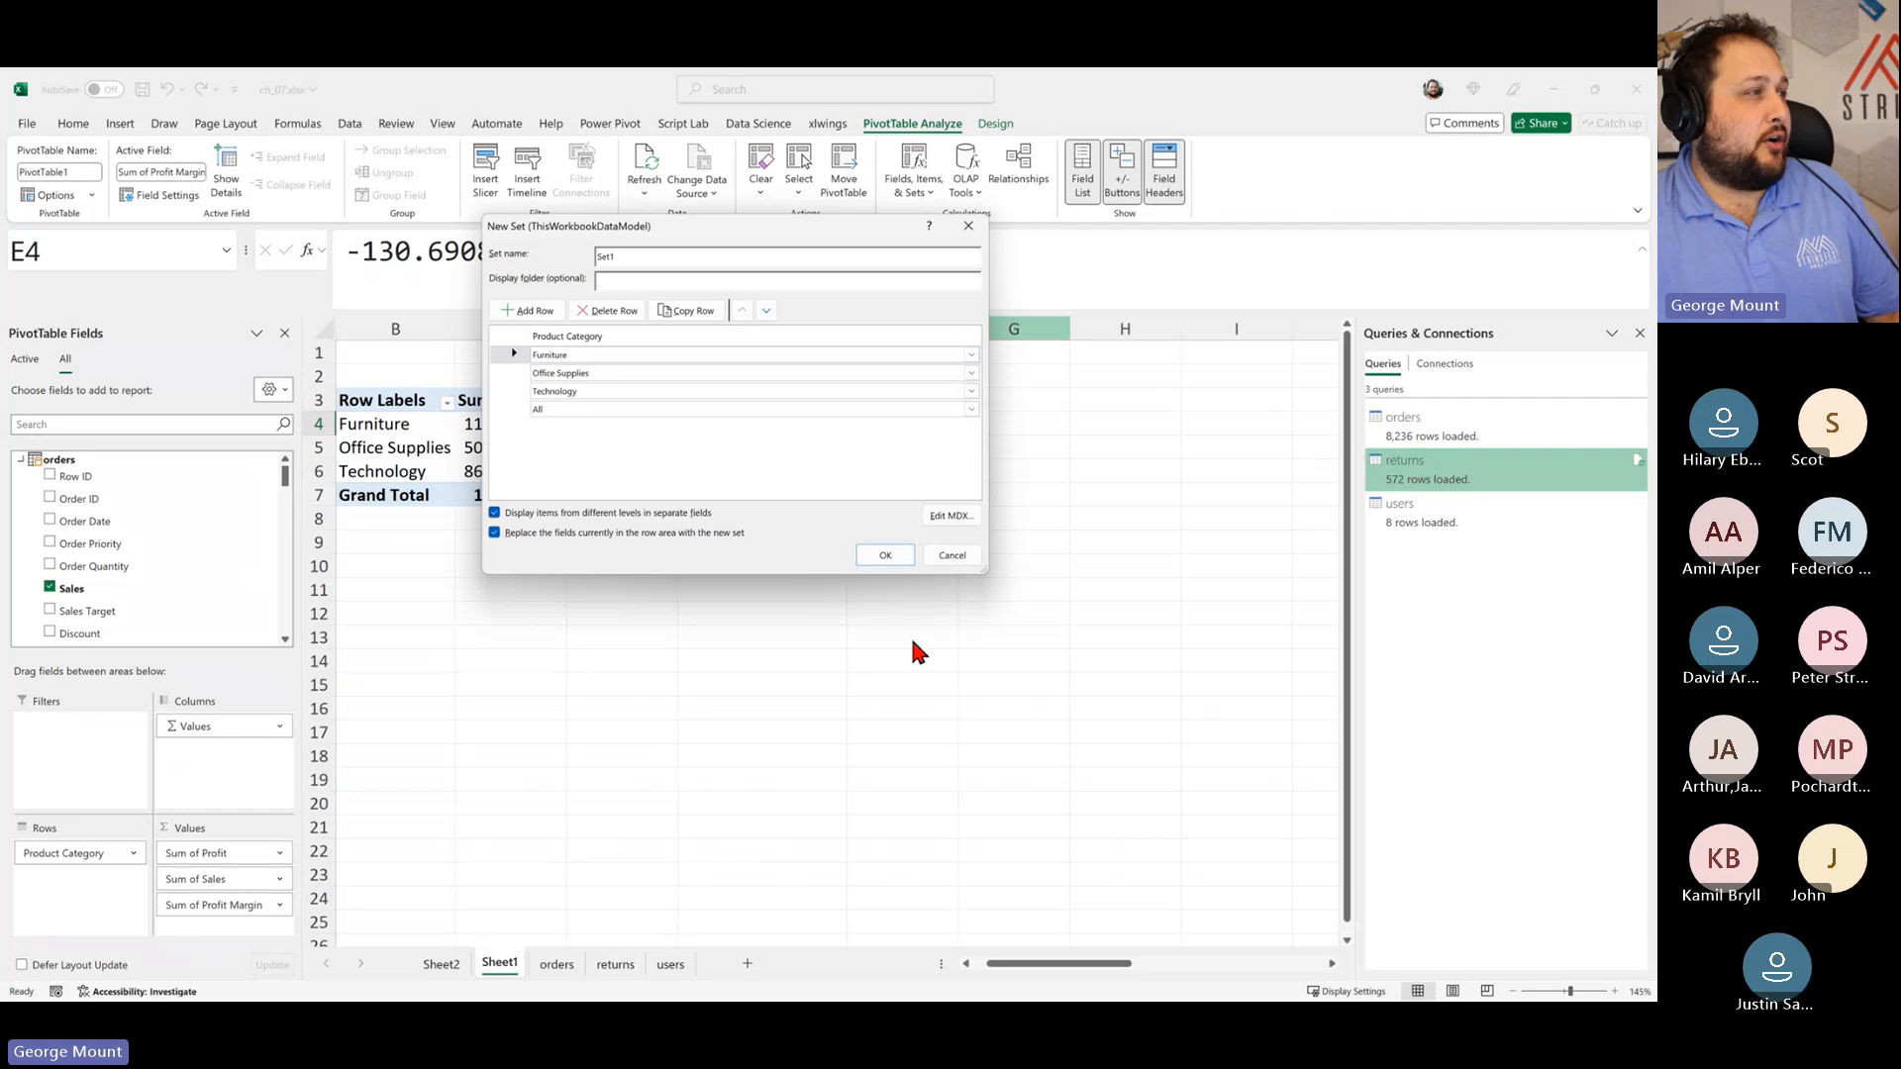
pyautogui.click(950, 555)
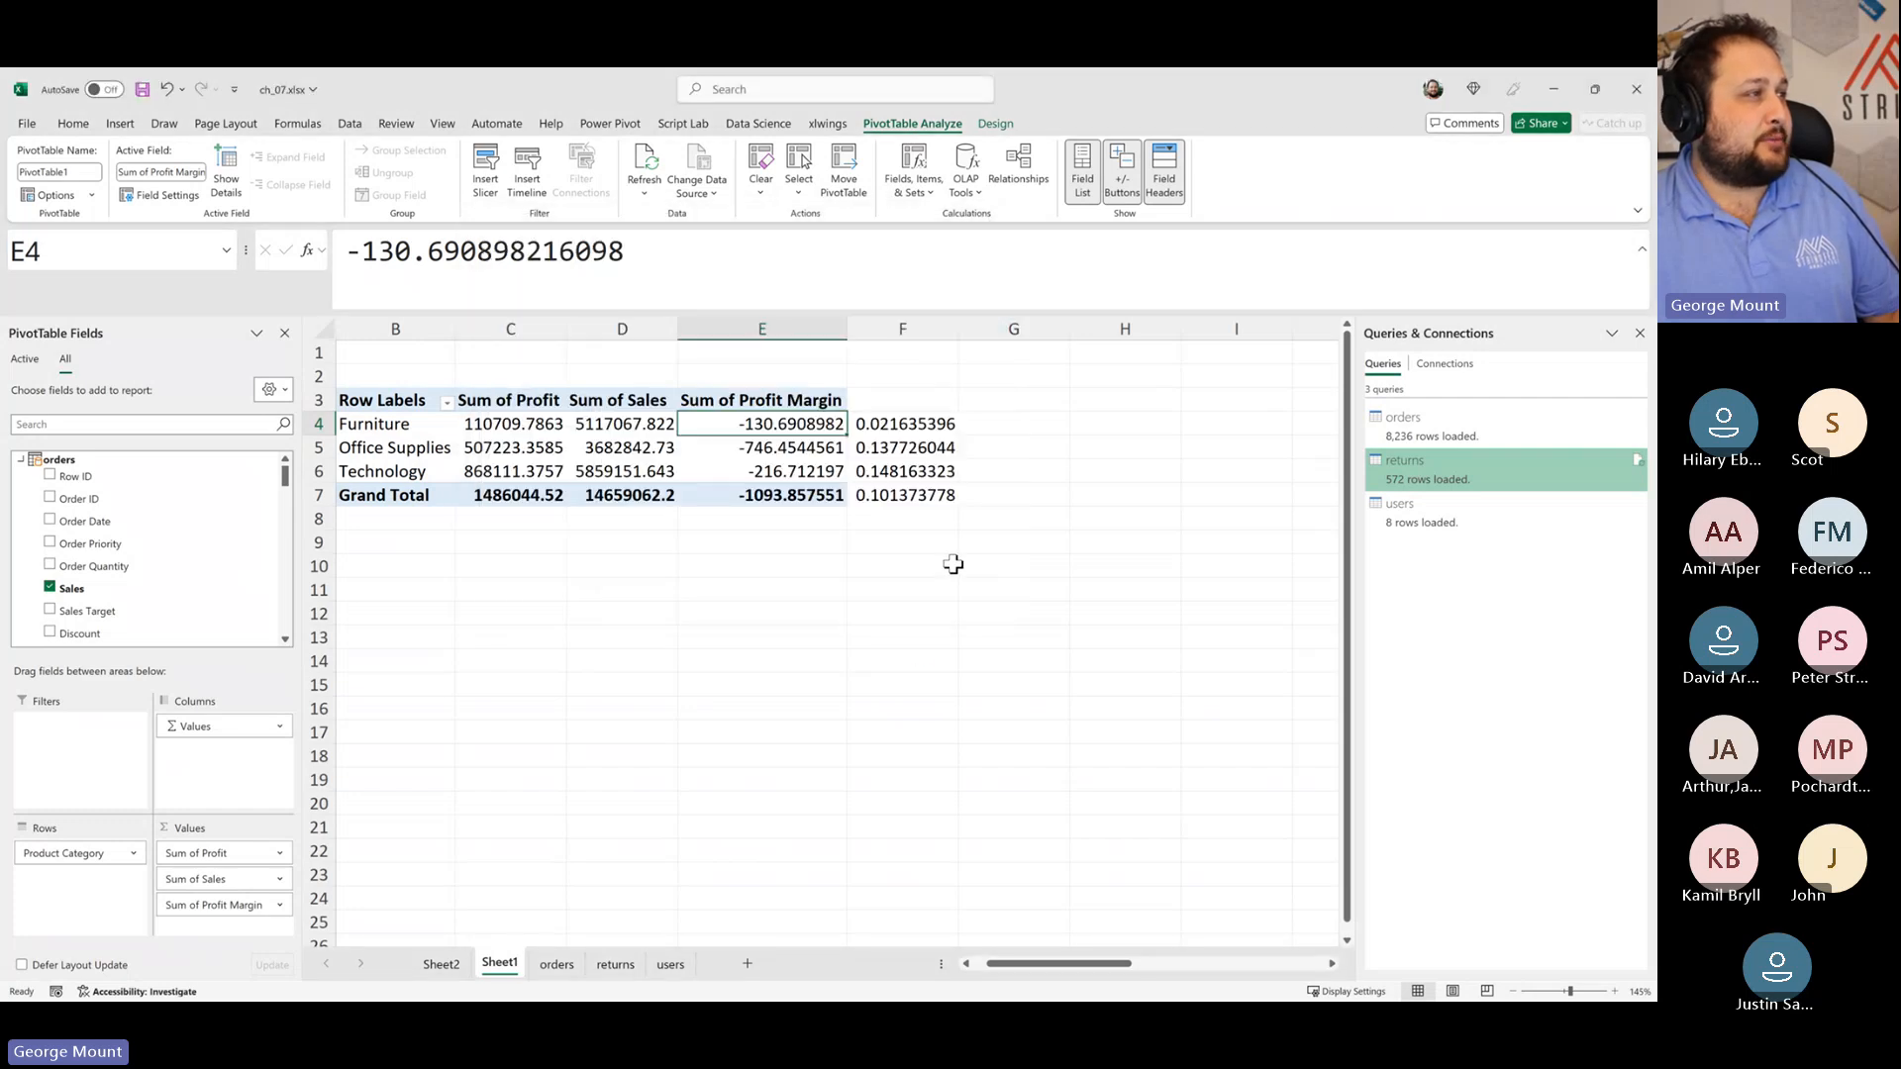
# Step: Clear the manual profit margin calculations in column F beside the PivotTable
pyautogui.click(601, 329)
pyautogui.rightClick(600, 329)
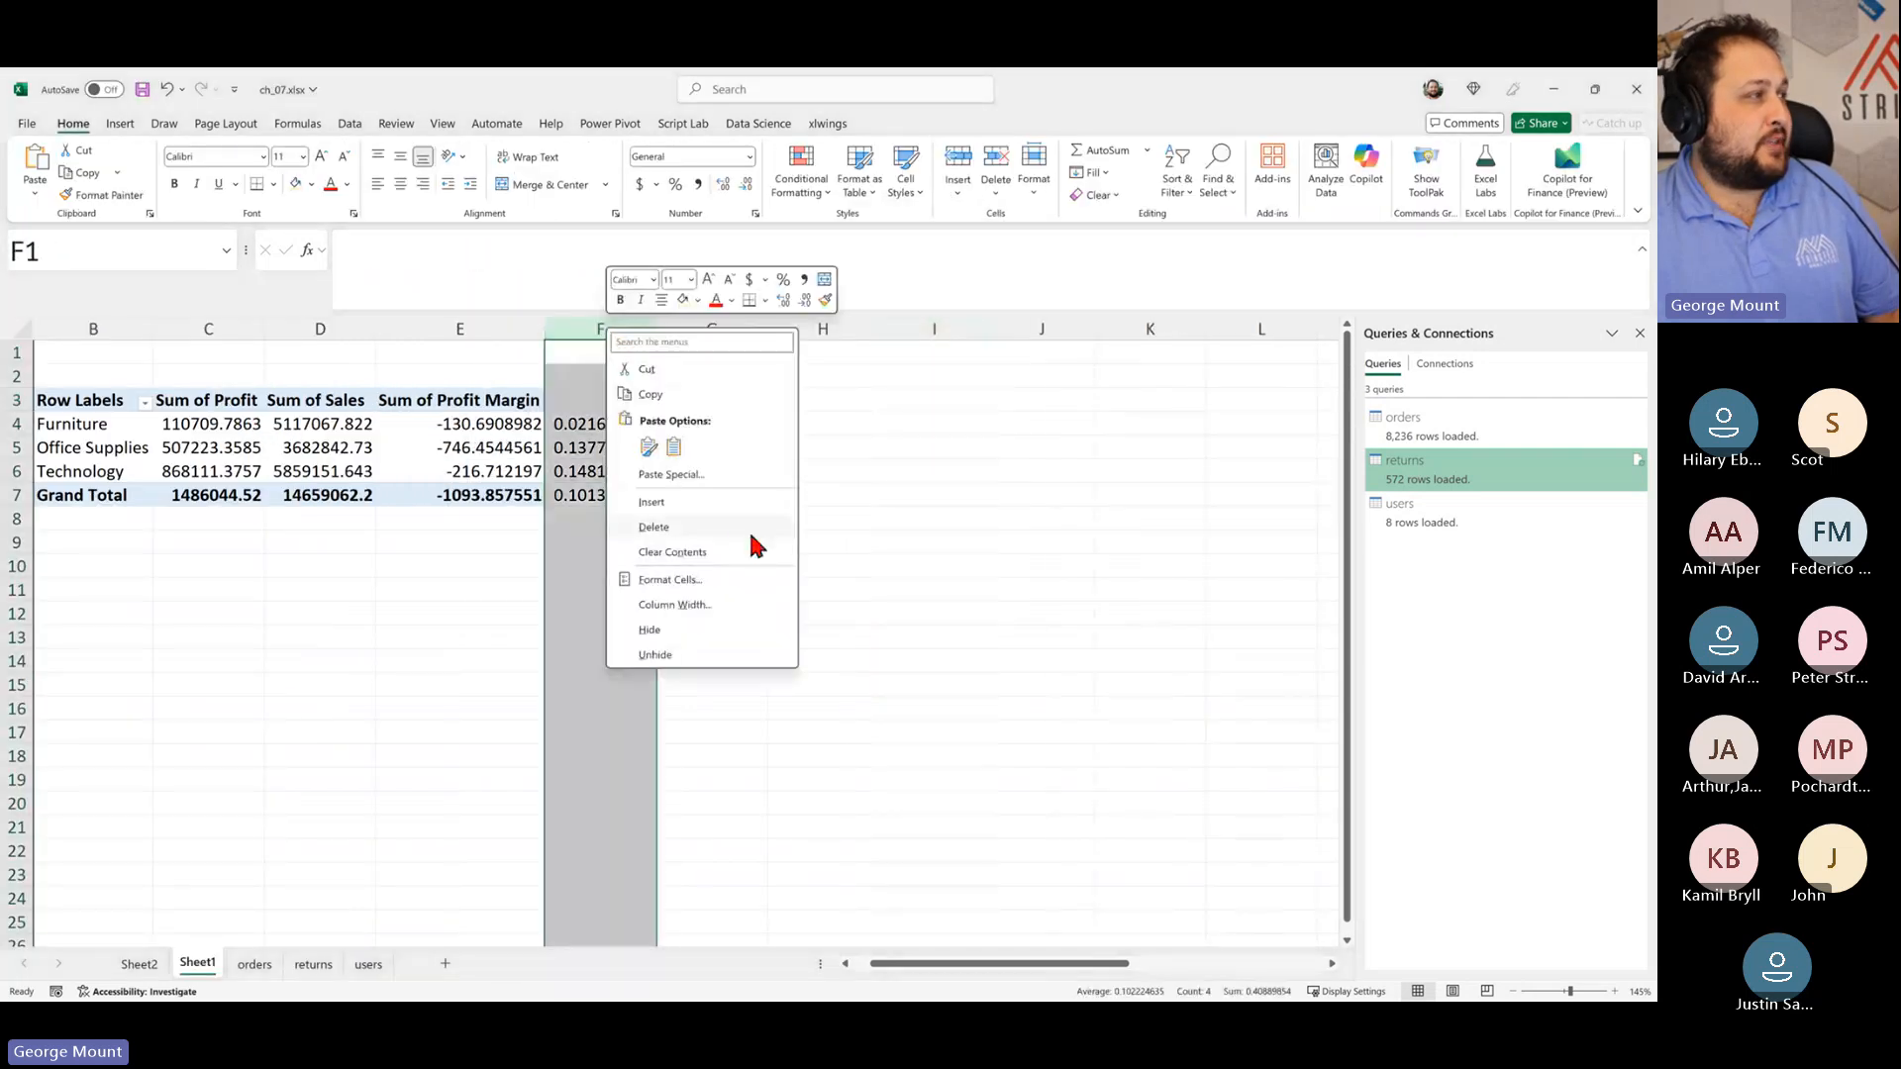
pyautogui.press('Escape')
pyautogui.press('Delete')
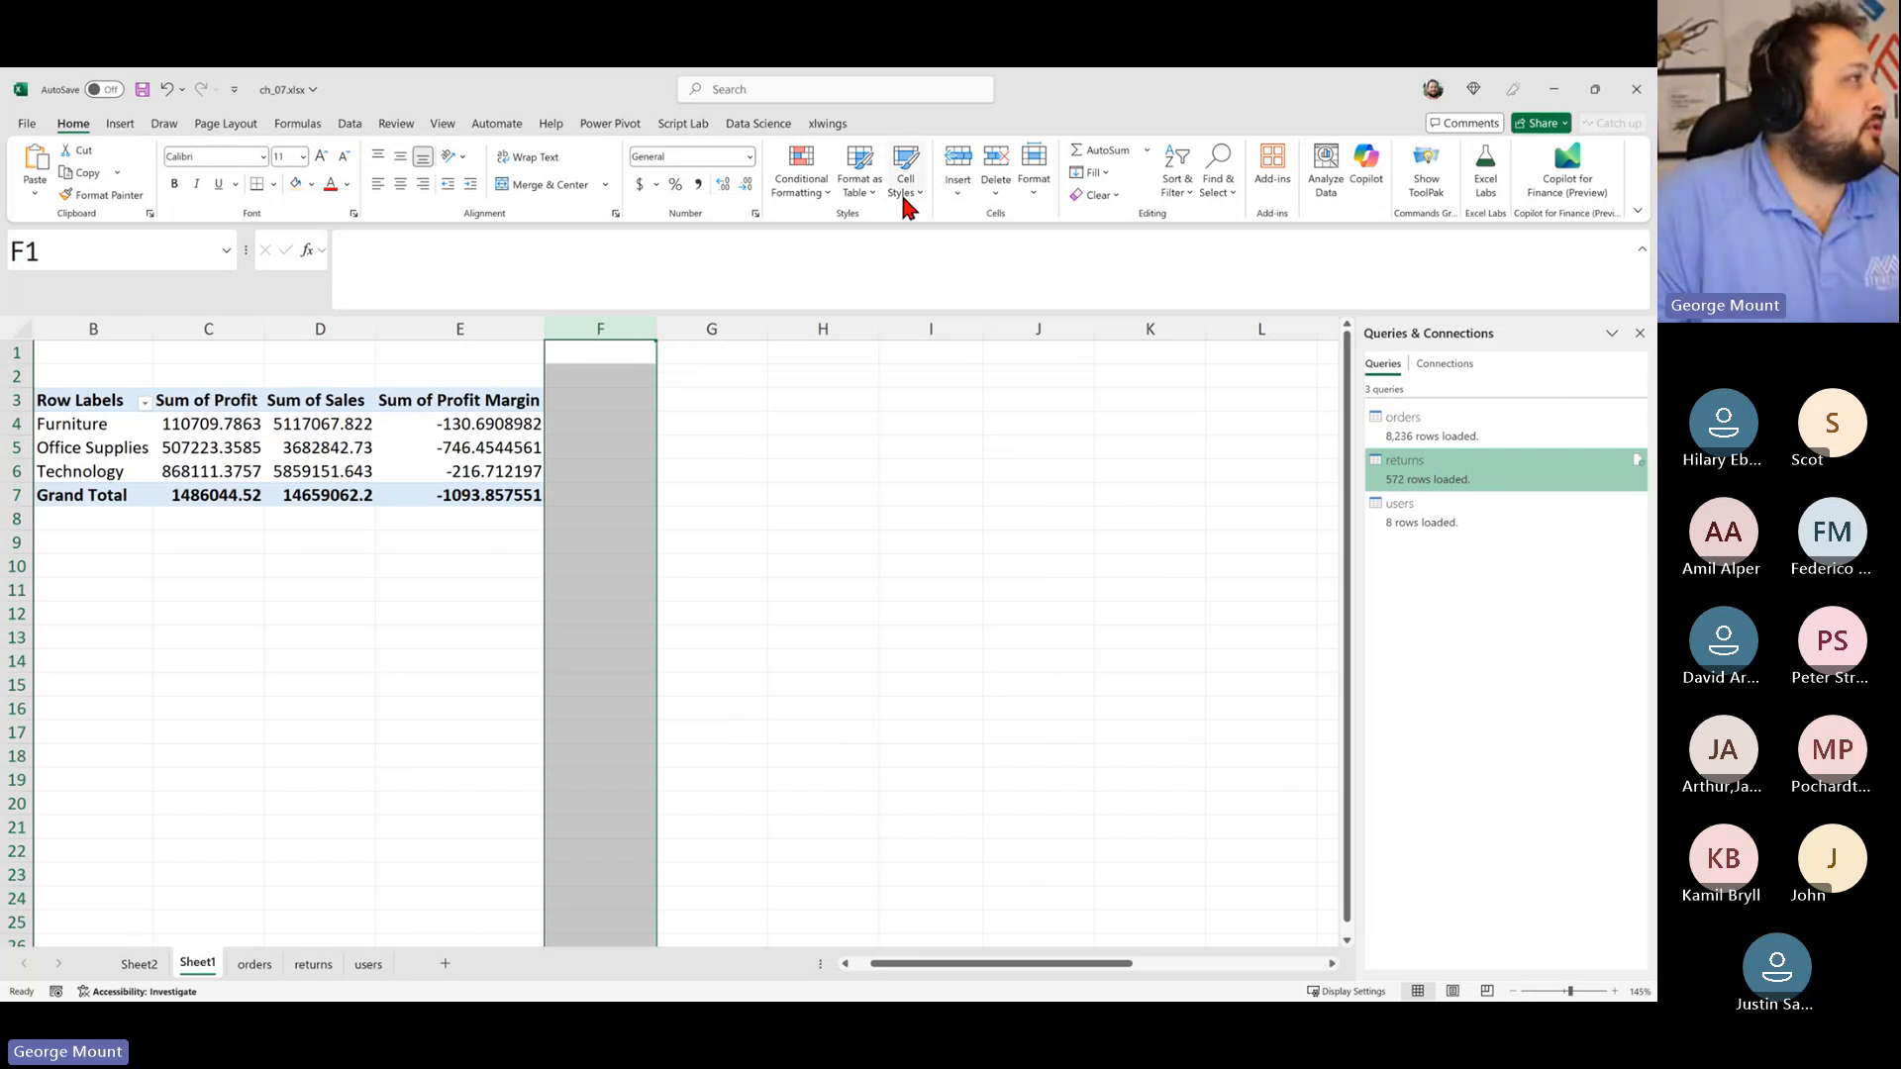
# Step: View the orders table in the Power Pivot data model window and return to the worksheet
pyautogui.click(602, 121)
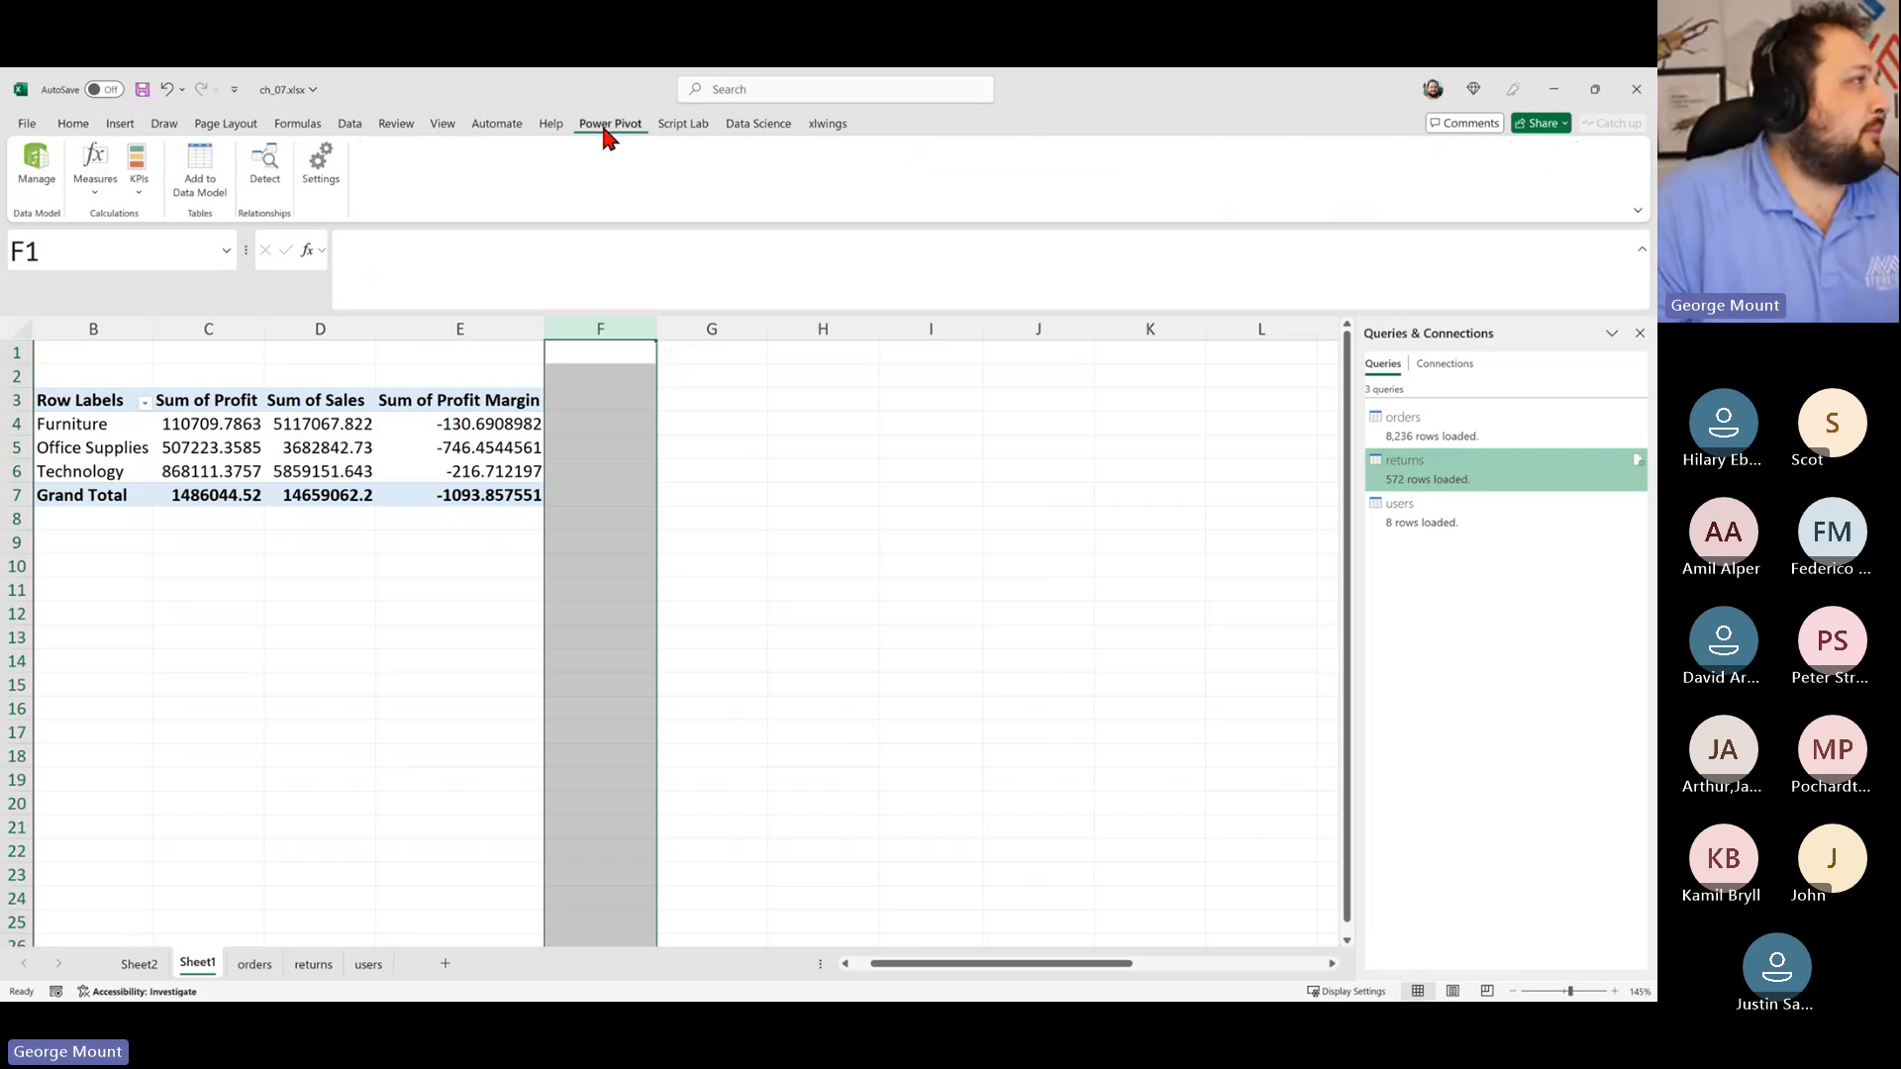
pyautogui.click(32, 166)
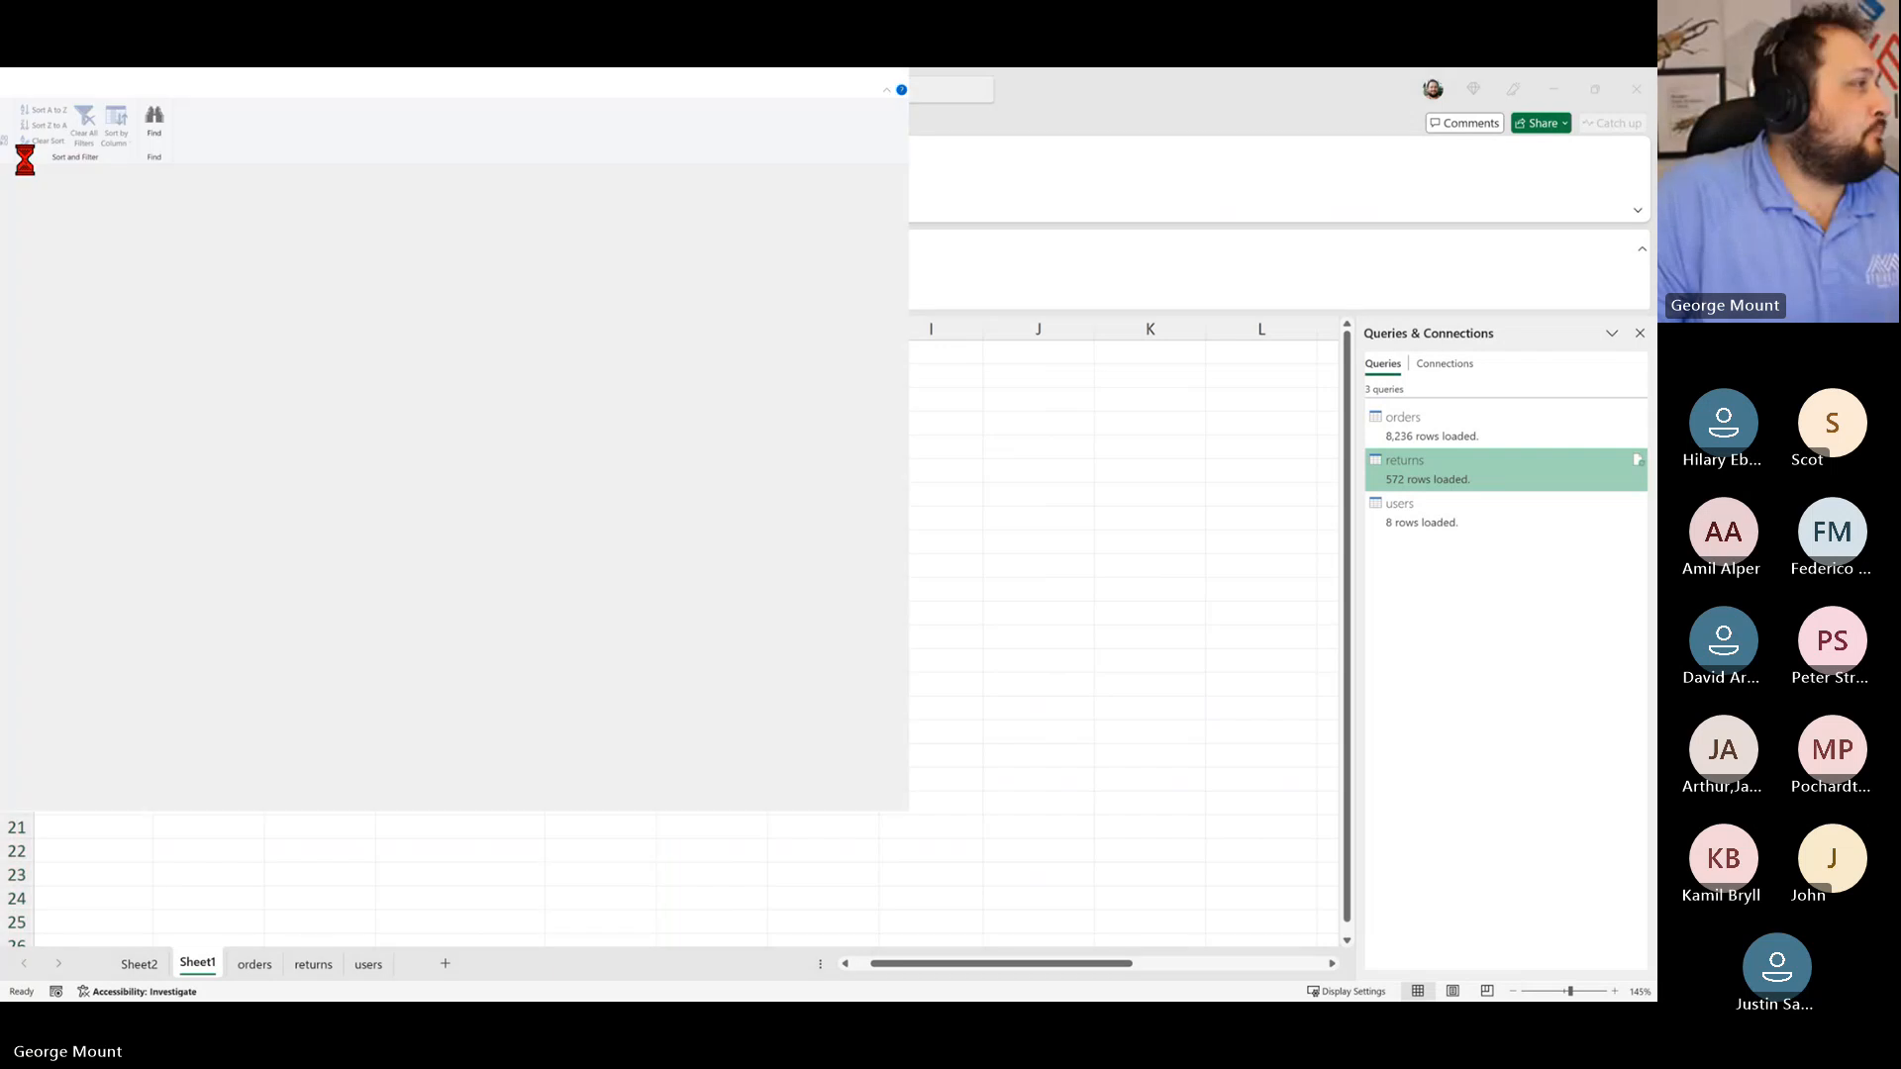
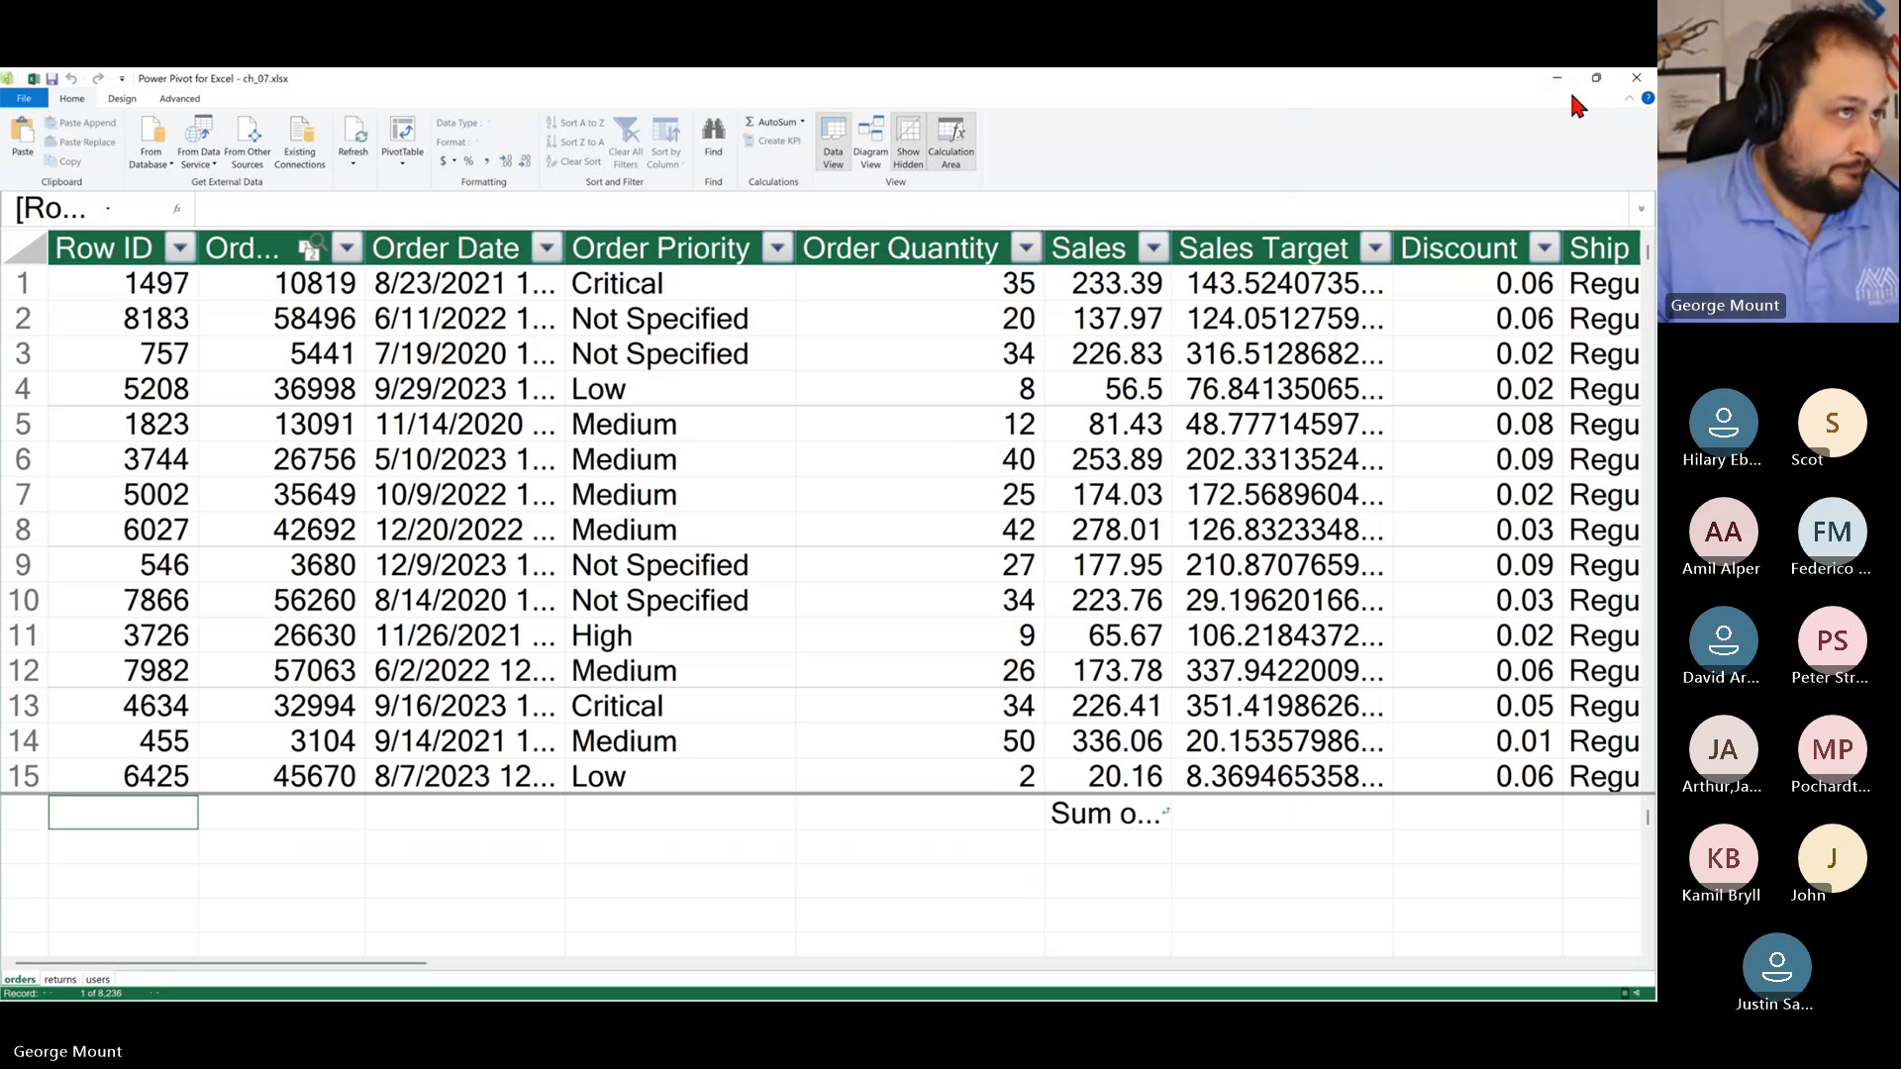
pyautogui.click(1637, 77)
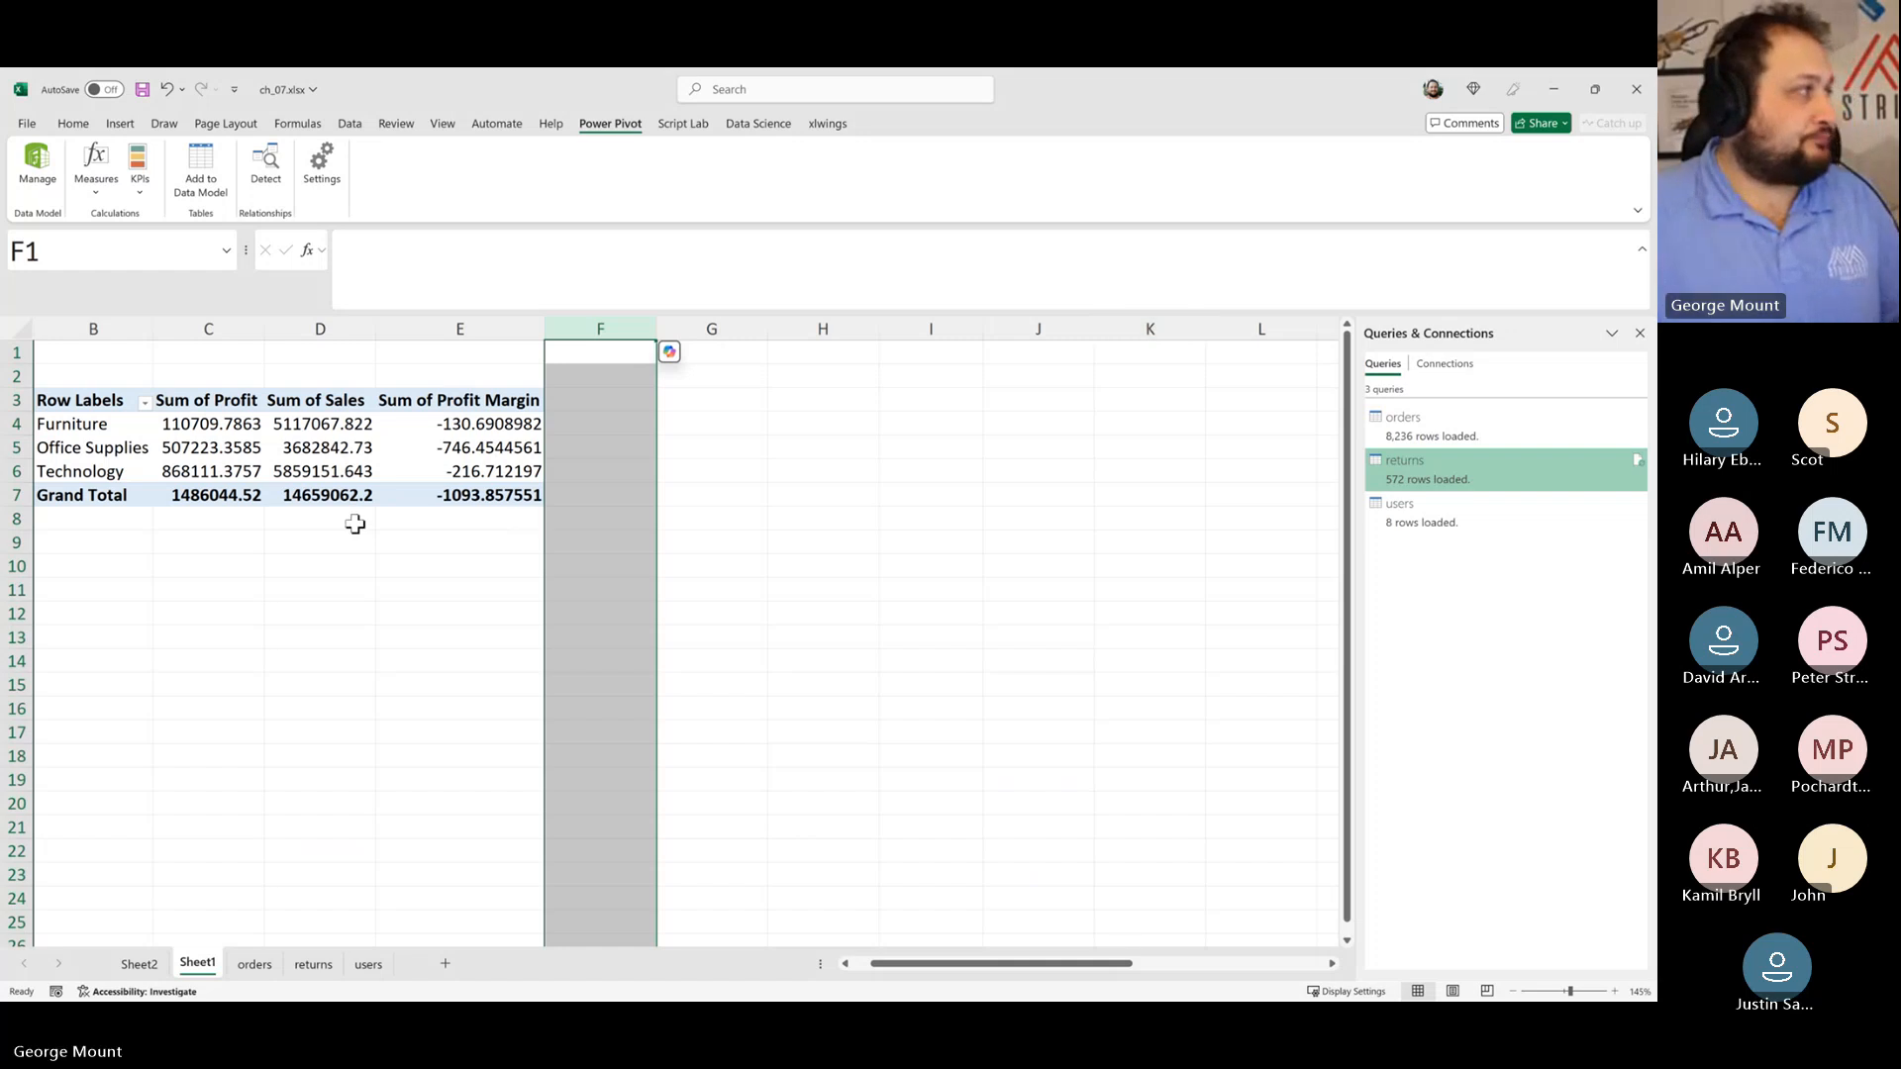
# Step: Summarize the PivotTable's Profit value field by Average
pyautogui.click(208, 424)
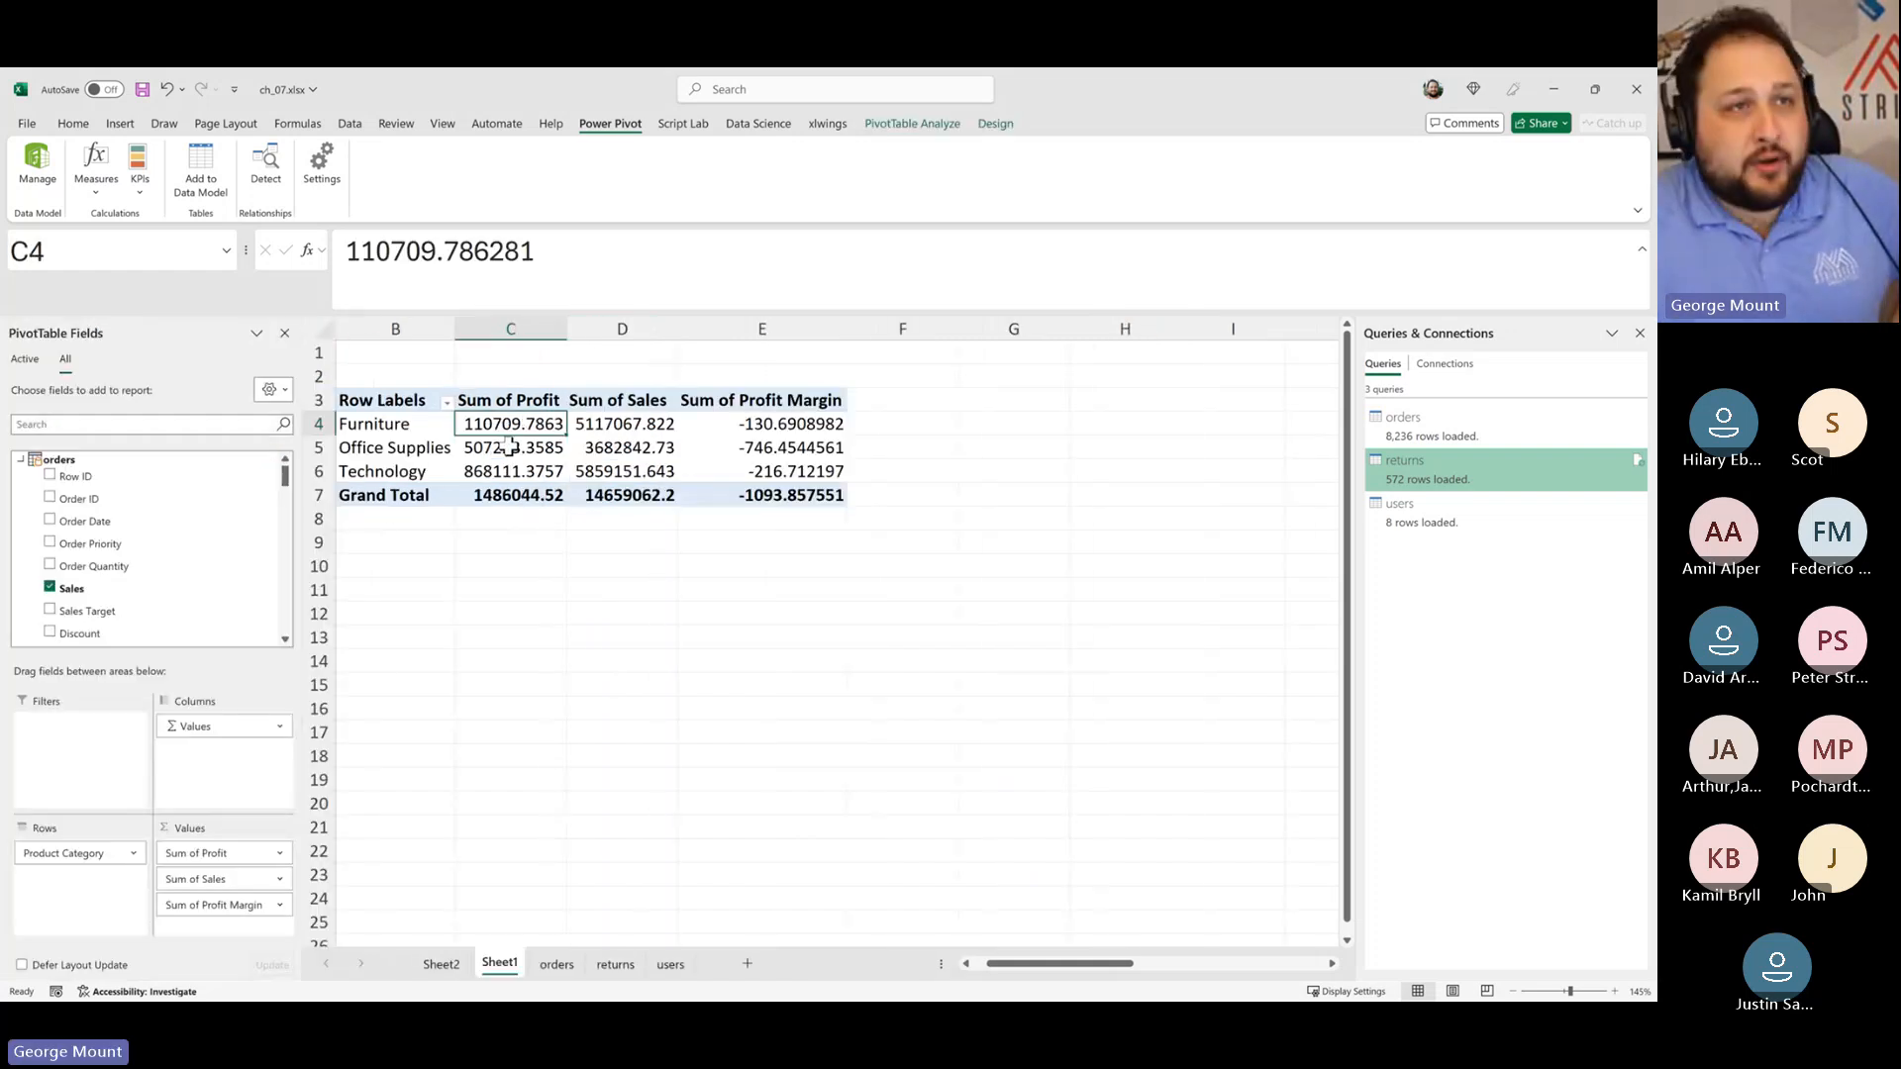
pyautogui.click(492, 402)
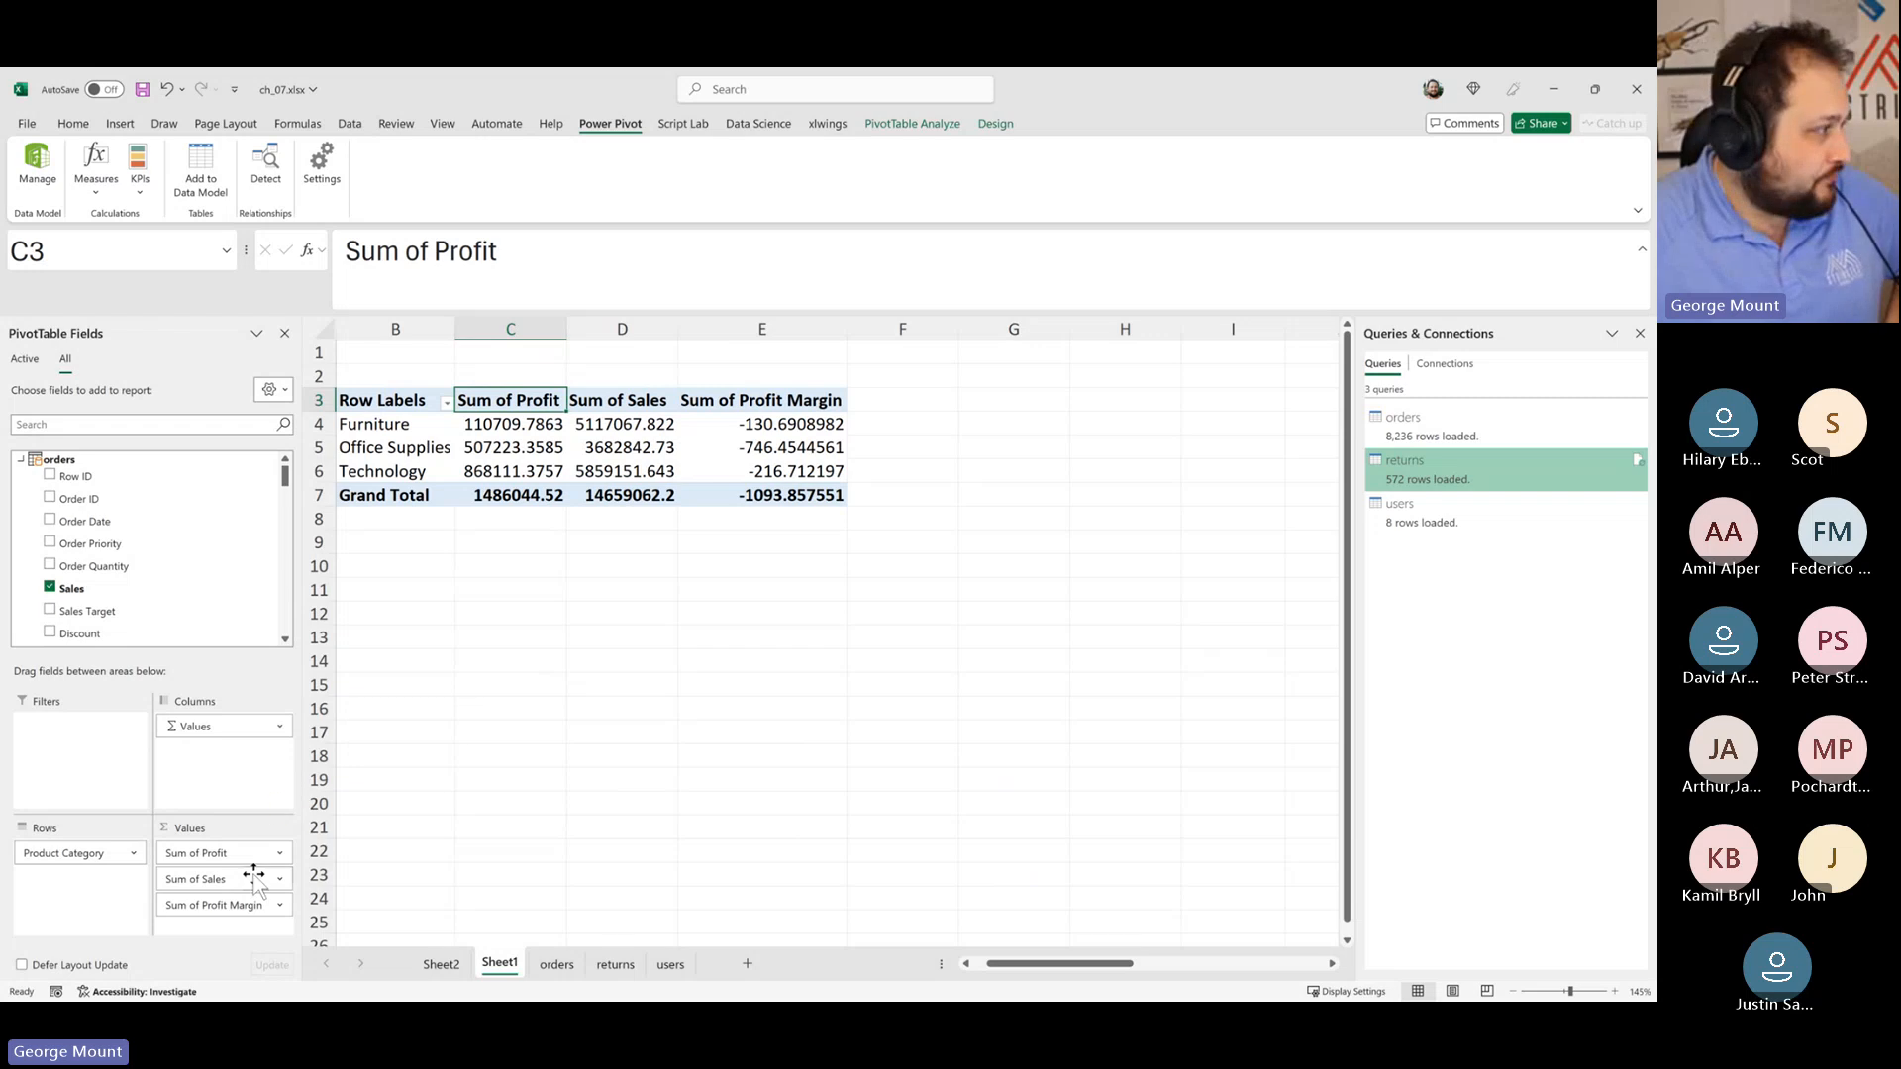
pyautogui.click(228, 854)
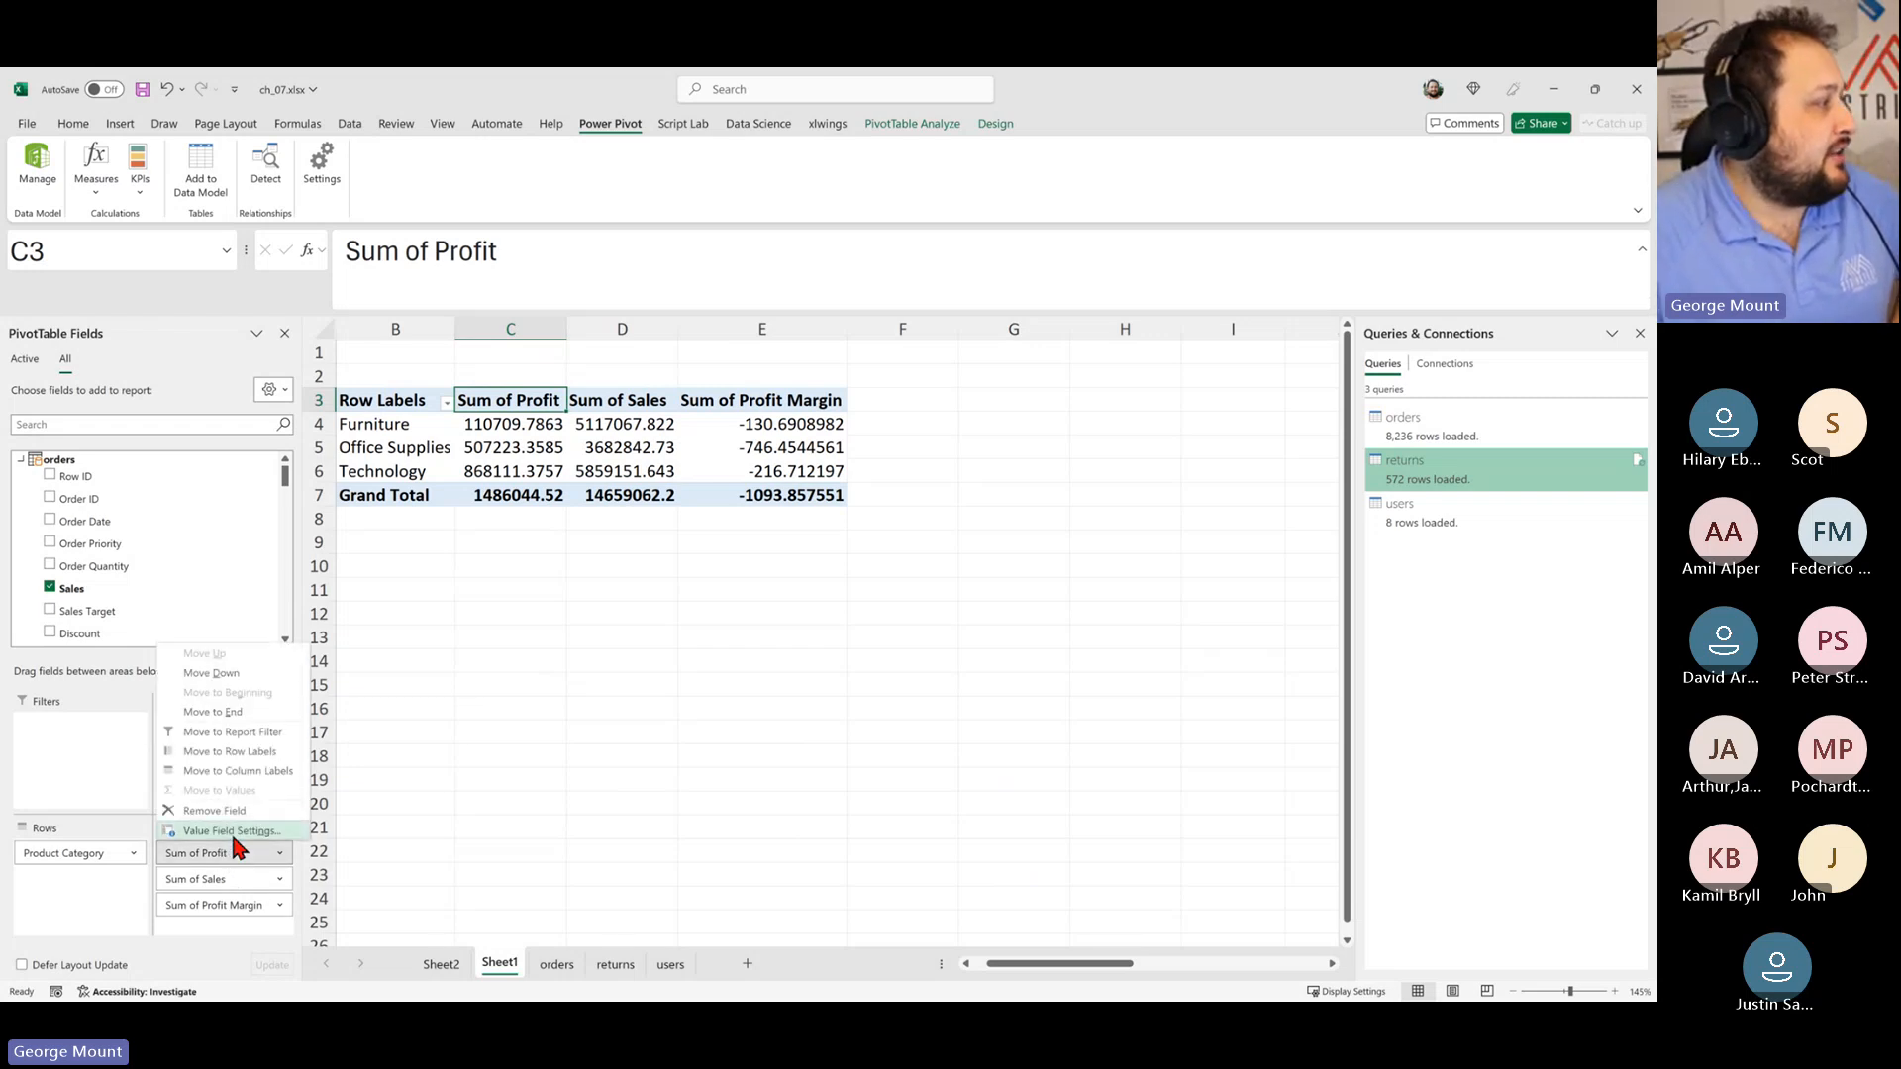
pyautogui.click(236, 833)
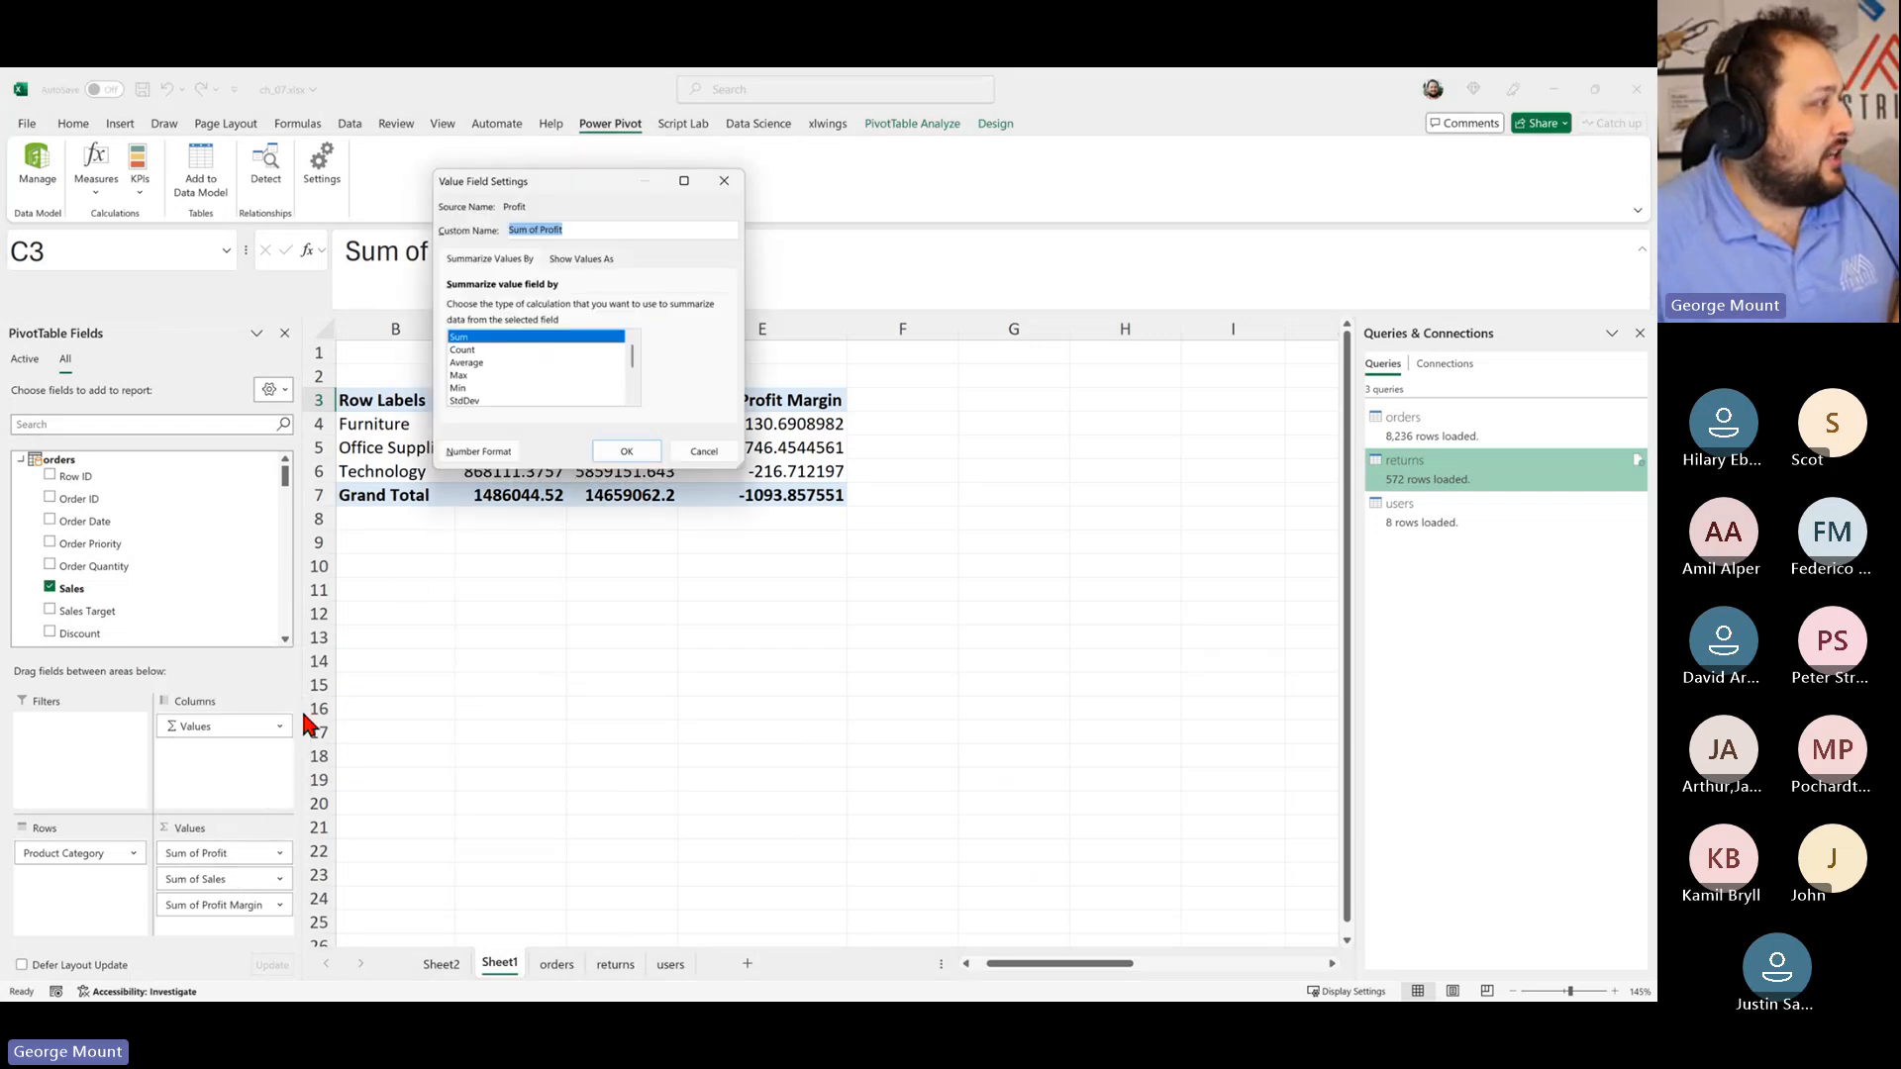
pyautogui.doubleClick(474, 363)
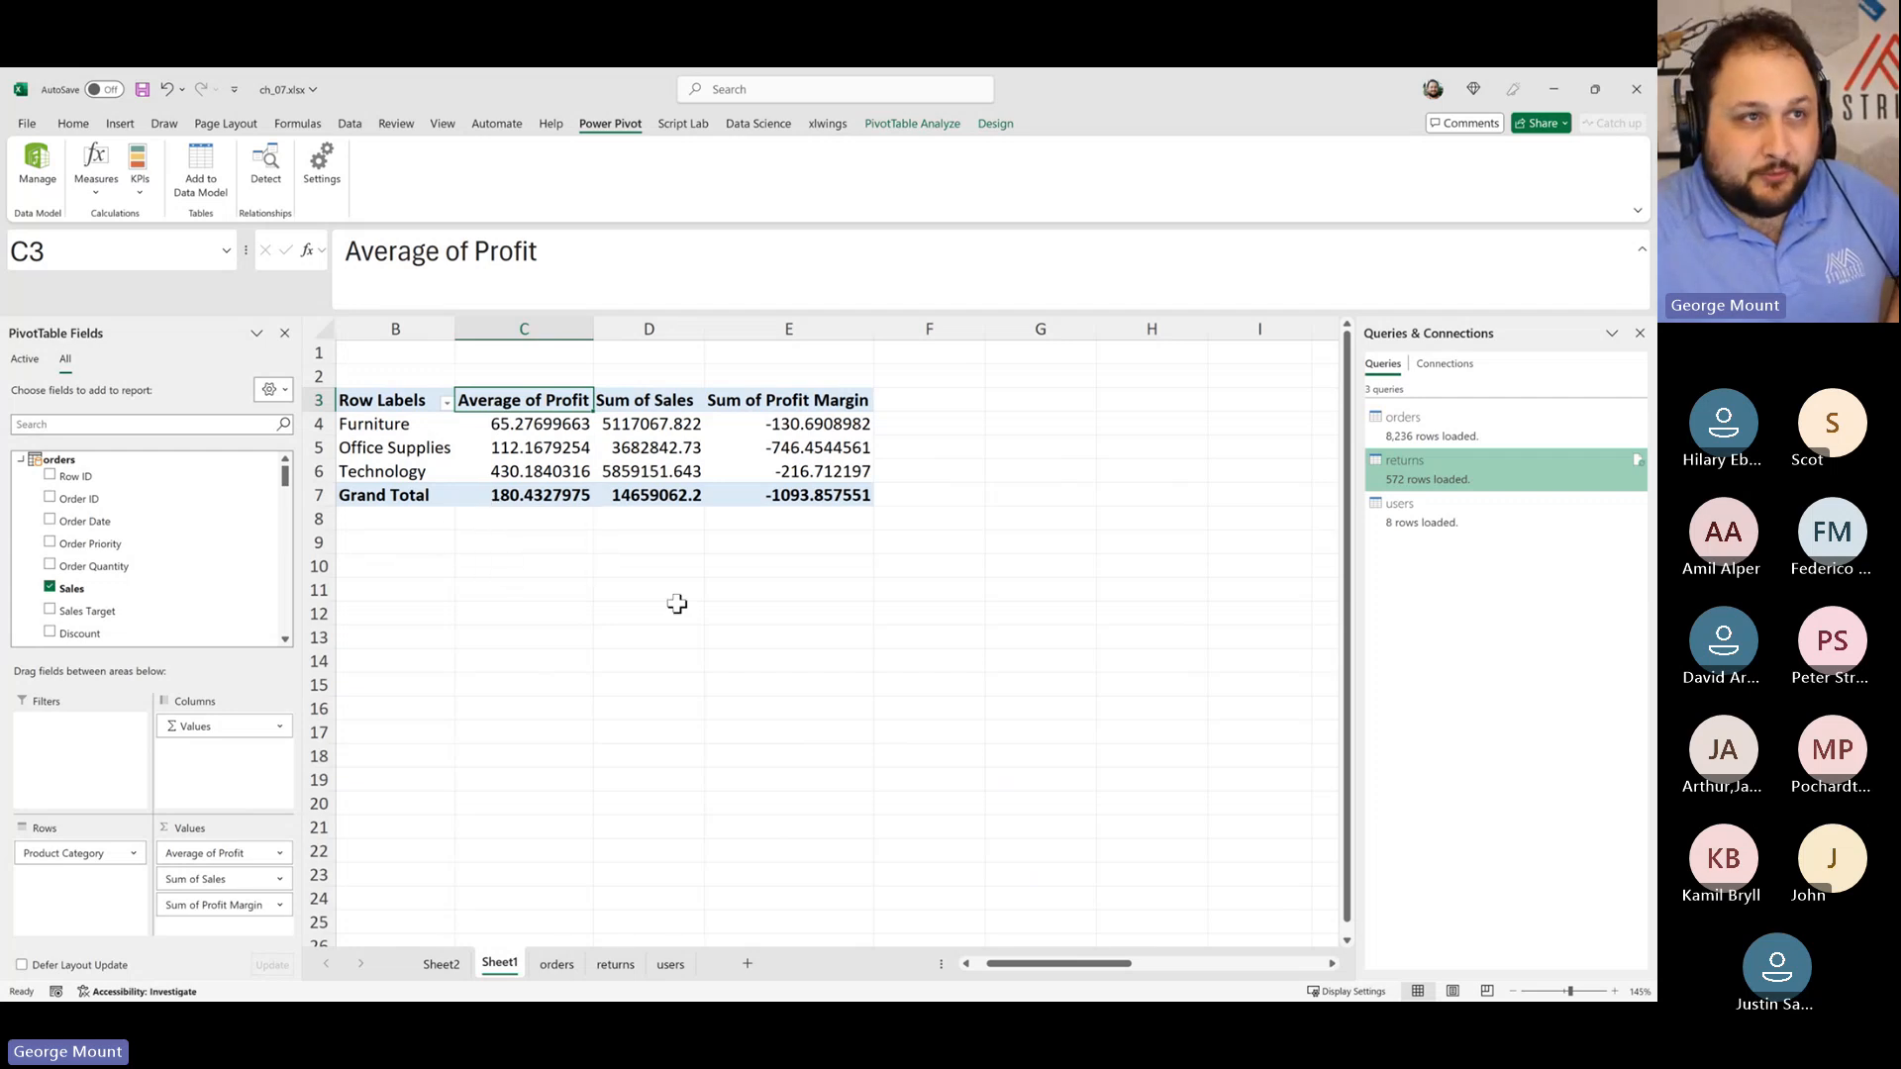
# Step: Remove the Profit Margin, Profit and Sales fields from the PivotTable's values, keeping Product Category as rows
pyautogui.click(238, 905)
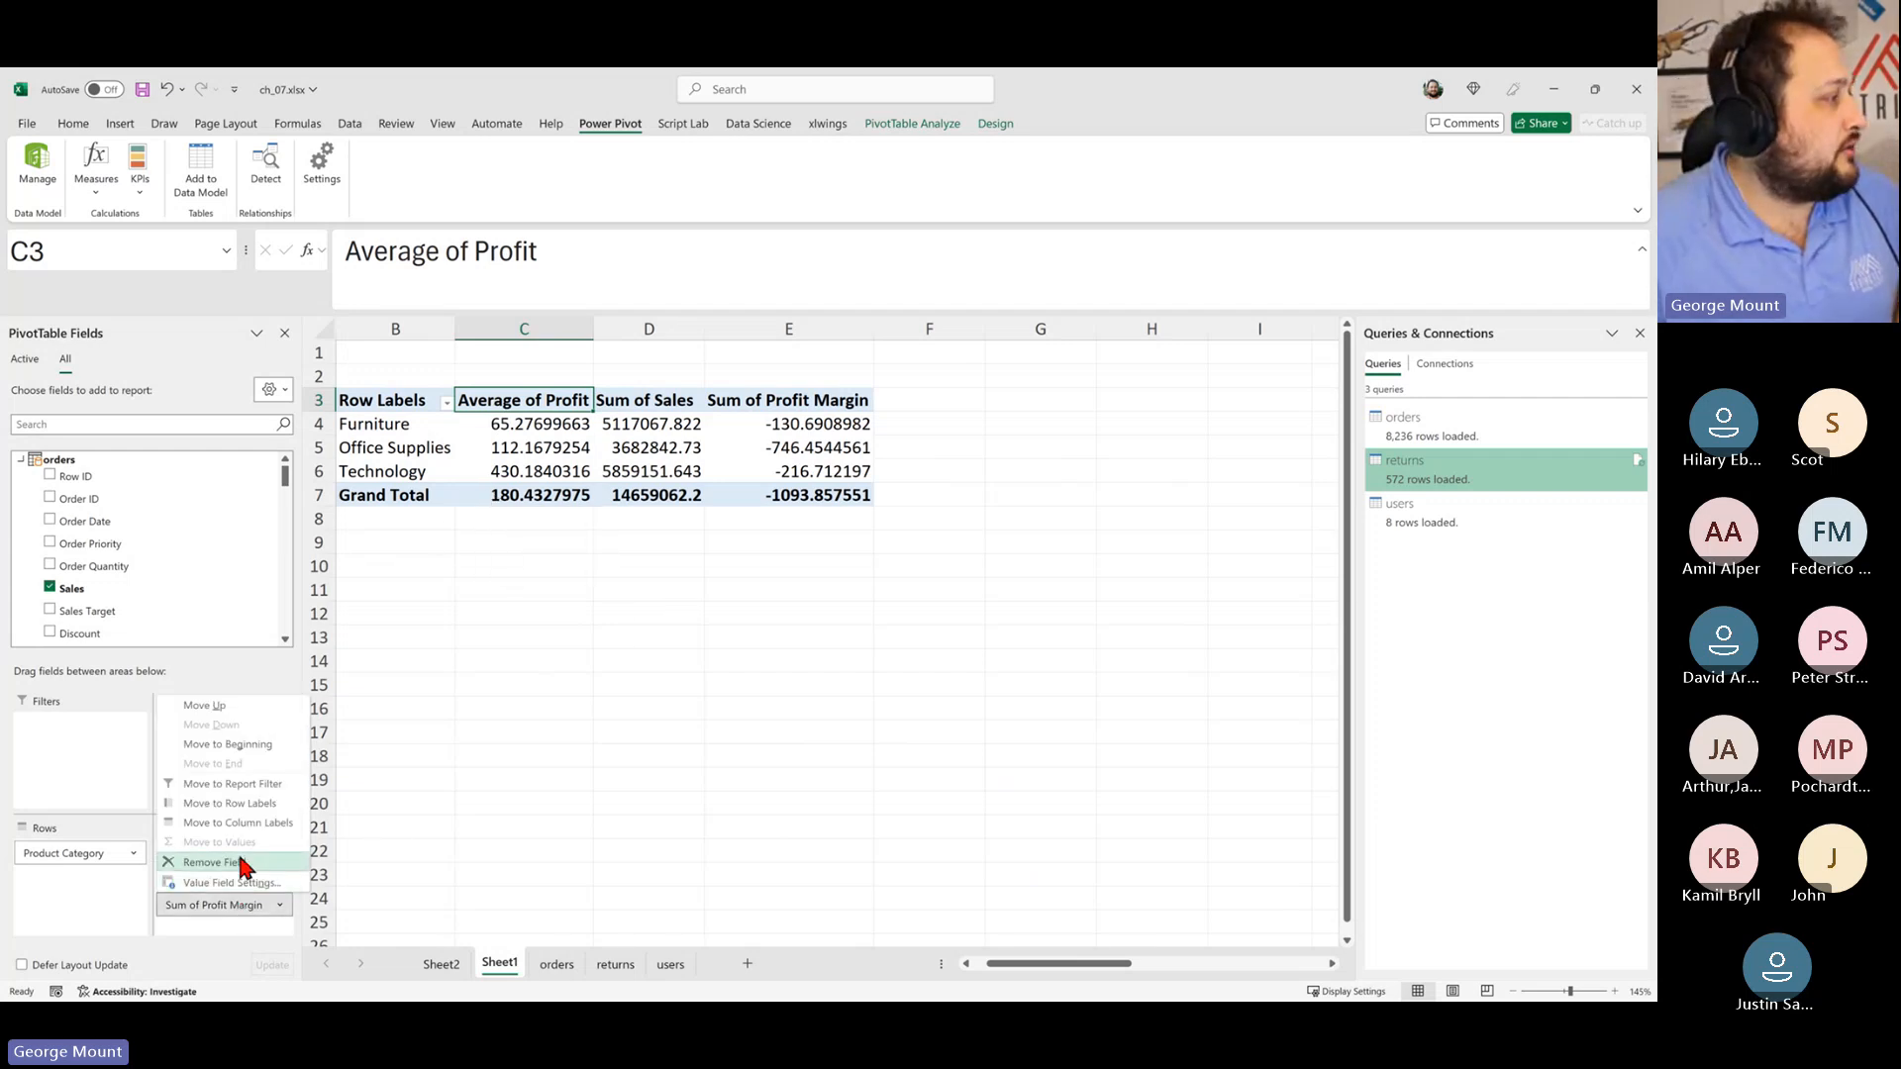
pyautogui.click(237, 861)
pyautogui.click(240, 857)
pyautogui.click(230, 813)
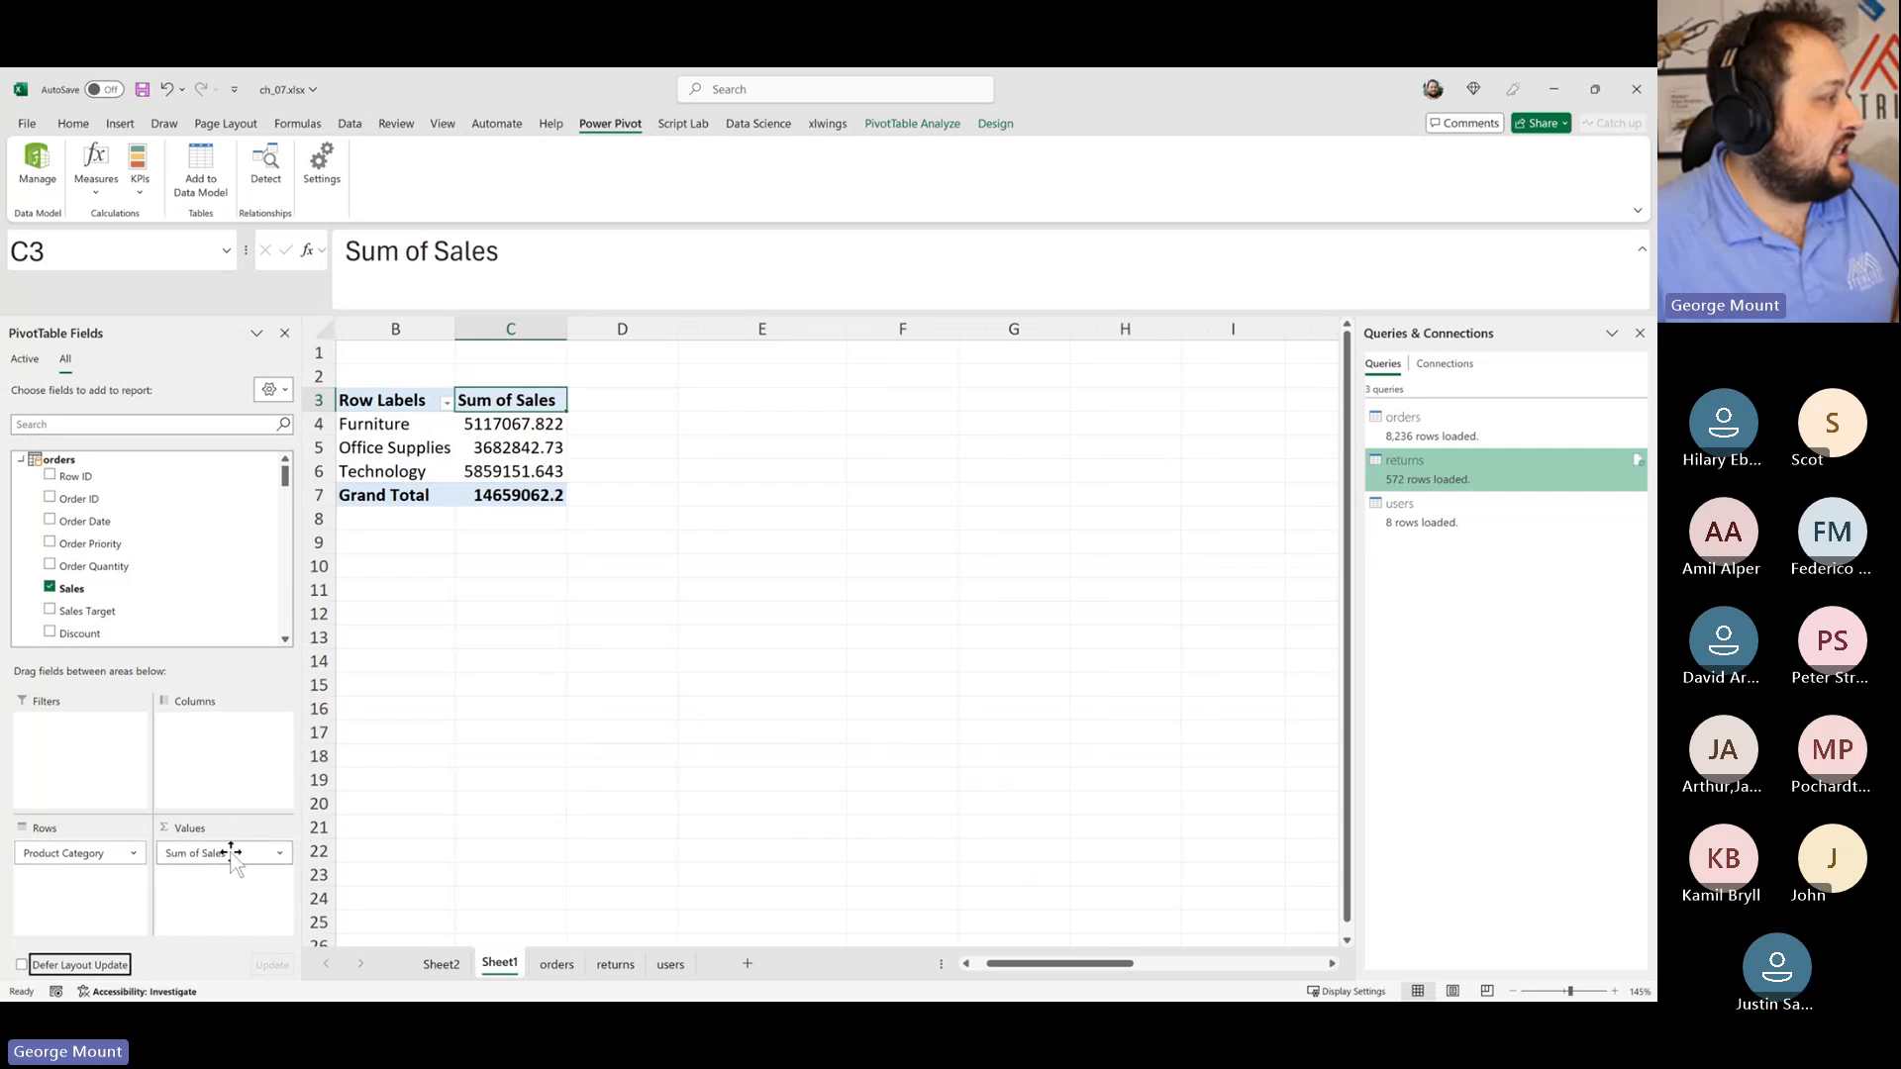
pyautogui.click(227, 853)
pyautogui.click(238, 805)
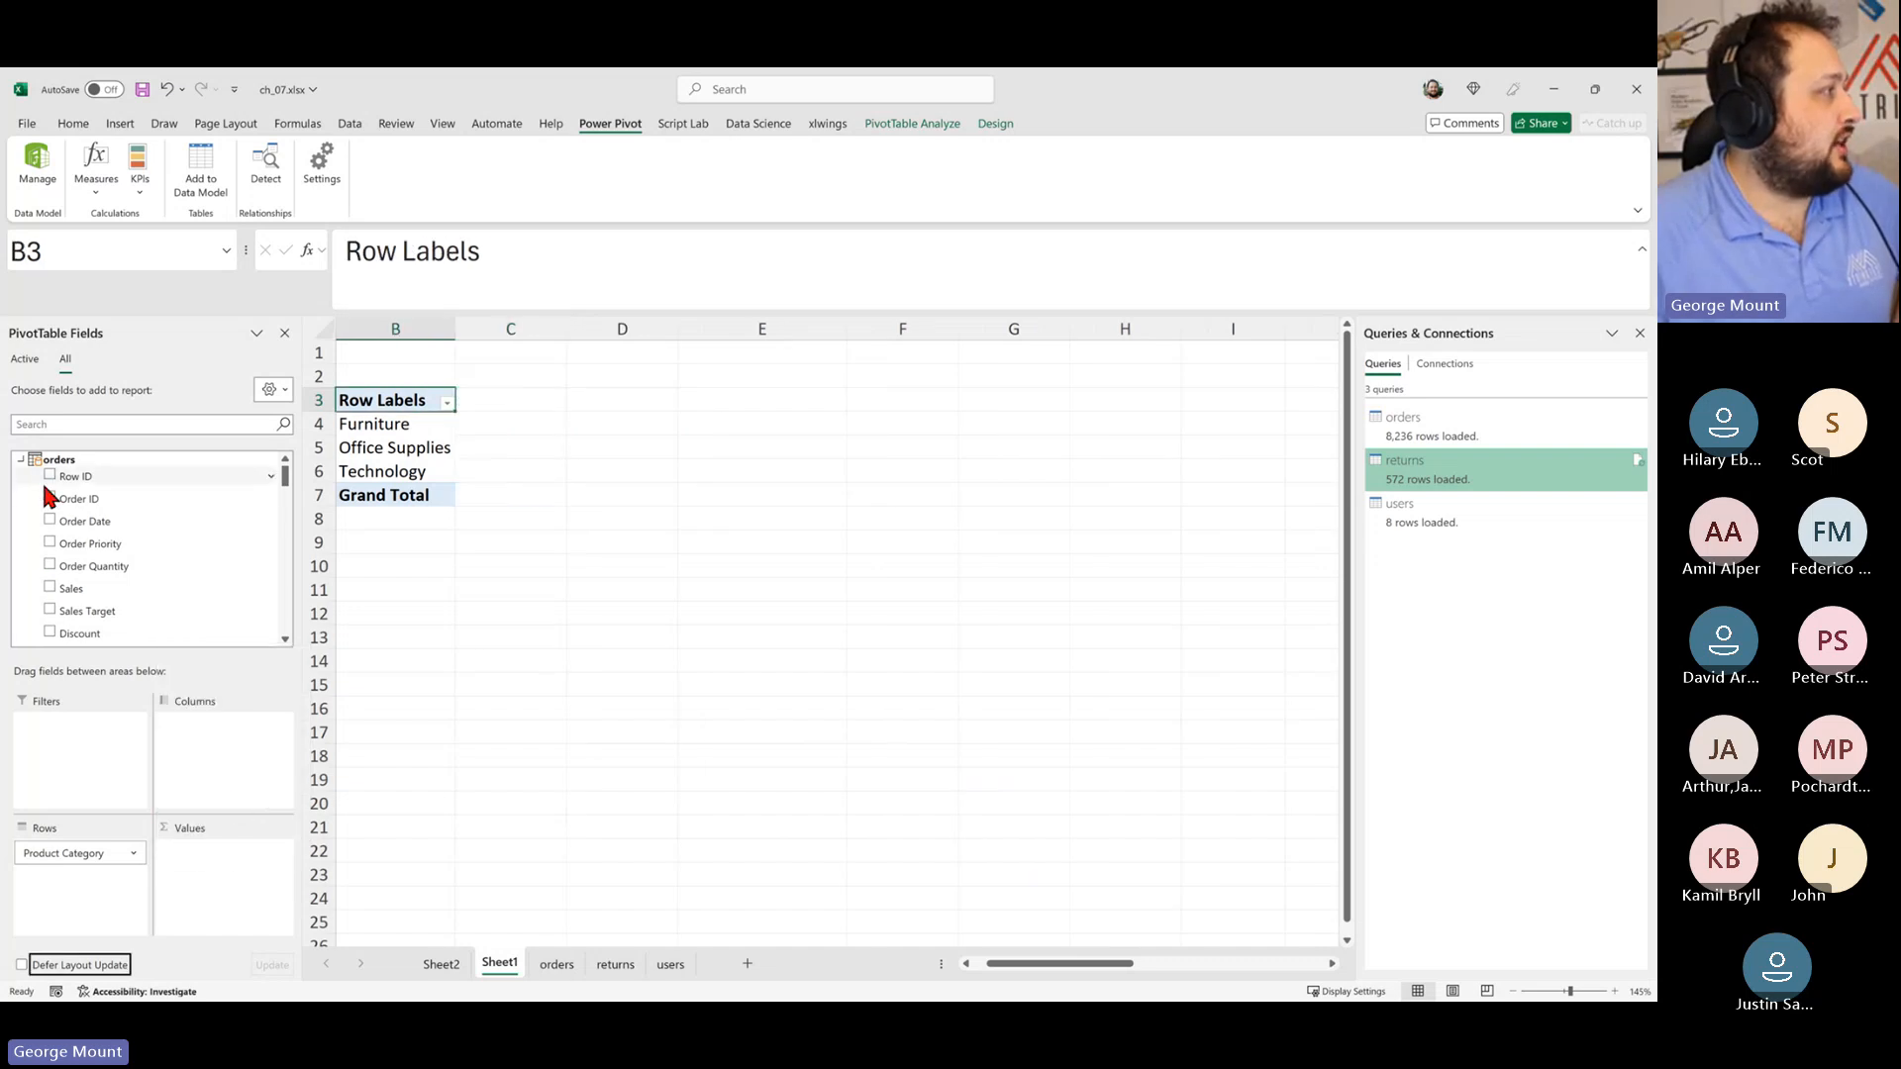
# Step: Add Order ID to the PivotTable's values and summarize it by Distinct Count
pyautogui.moveTo(50, 496); pyautogui.dragTo(249, 863)
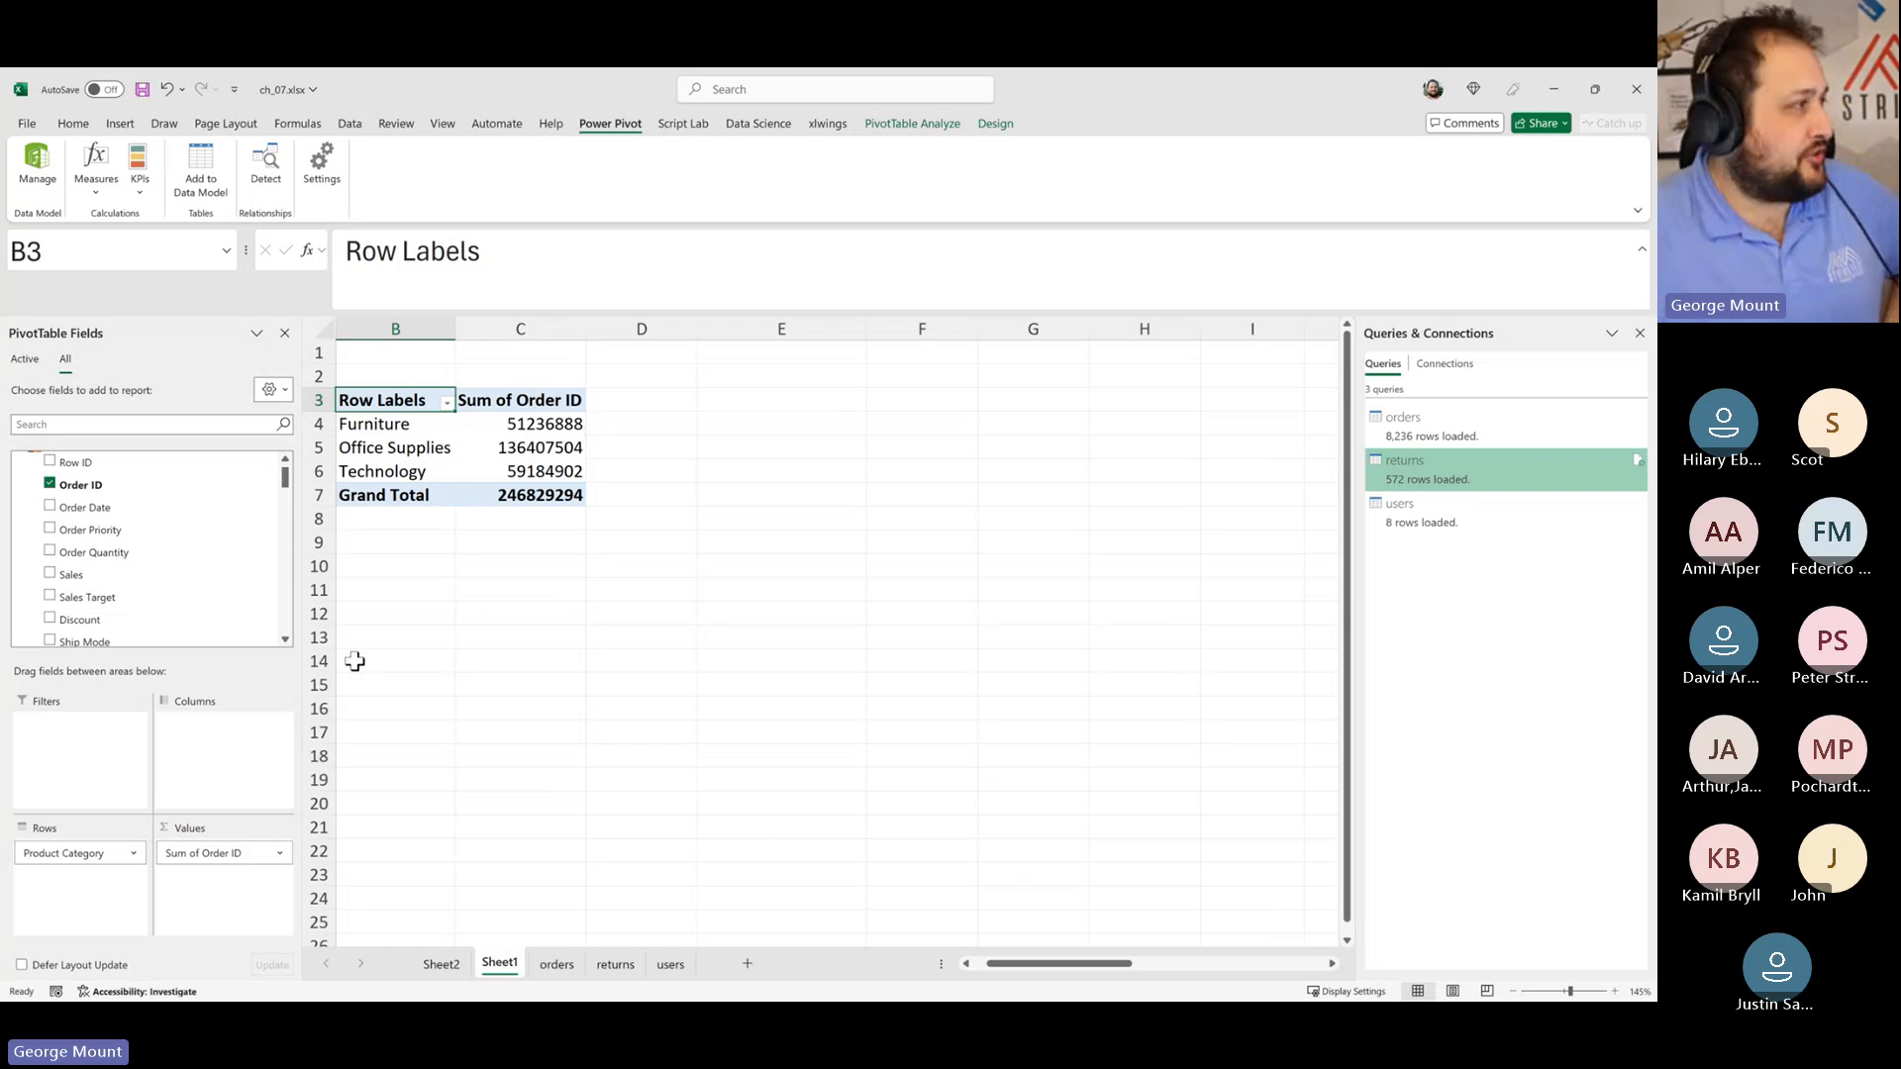
pyautogui.click(244, 851)
pyautogui.click(237, 833)
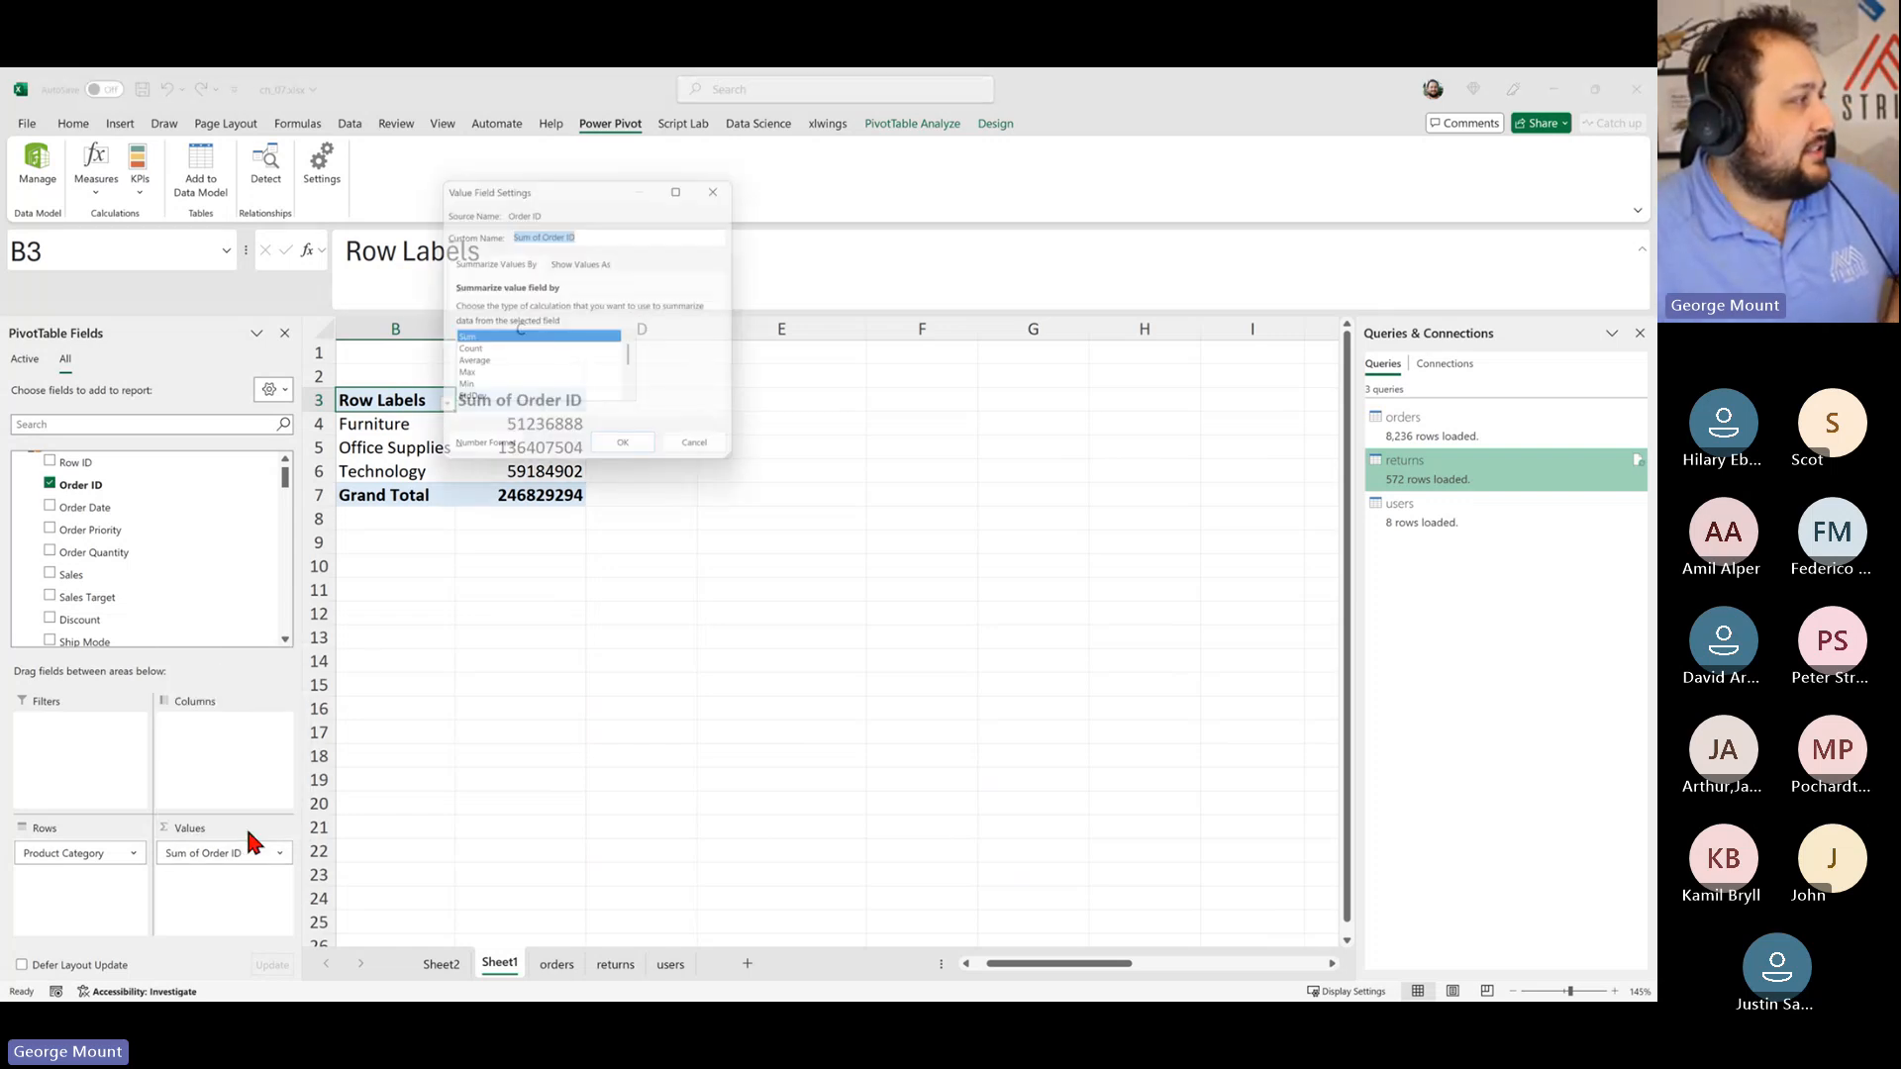
pyautogui.scroll(-3, 516, 391)
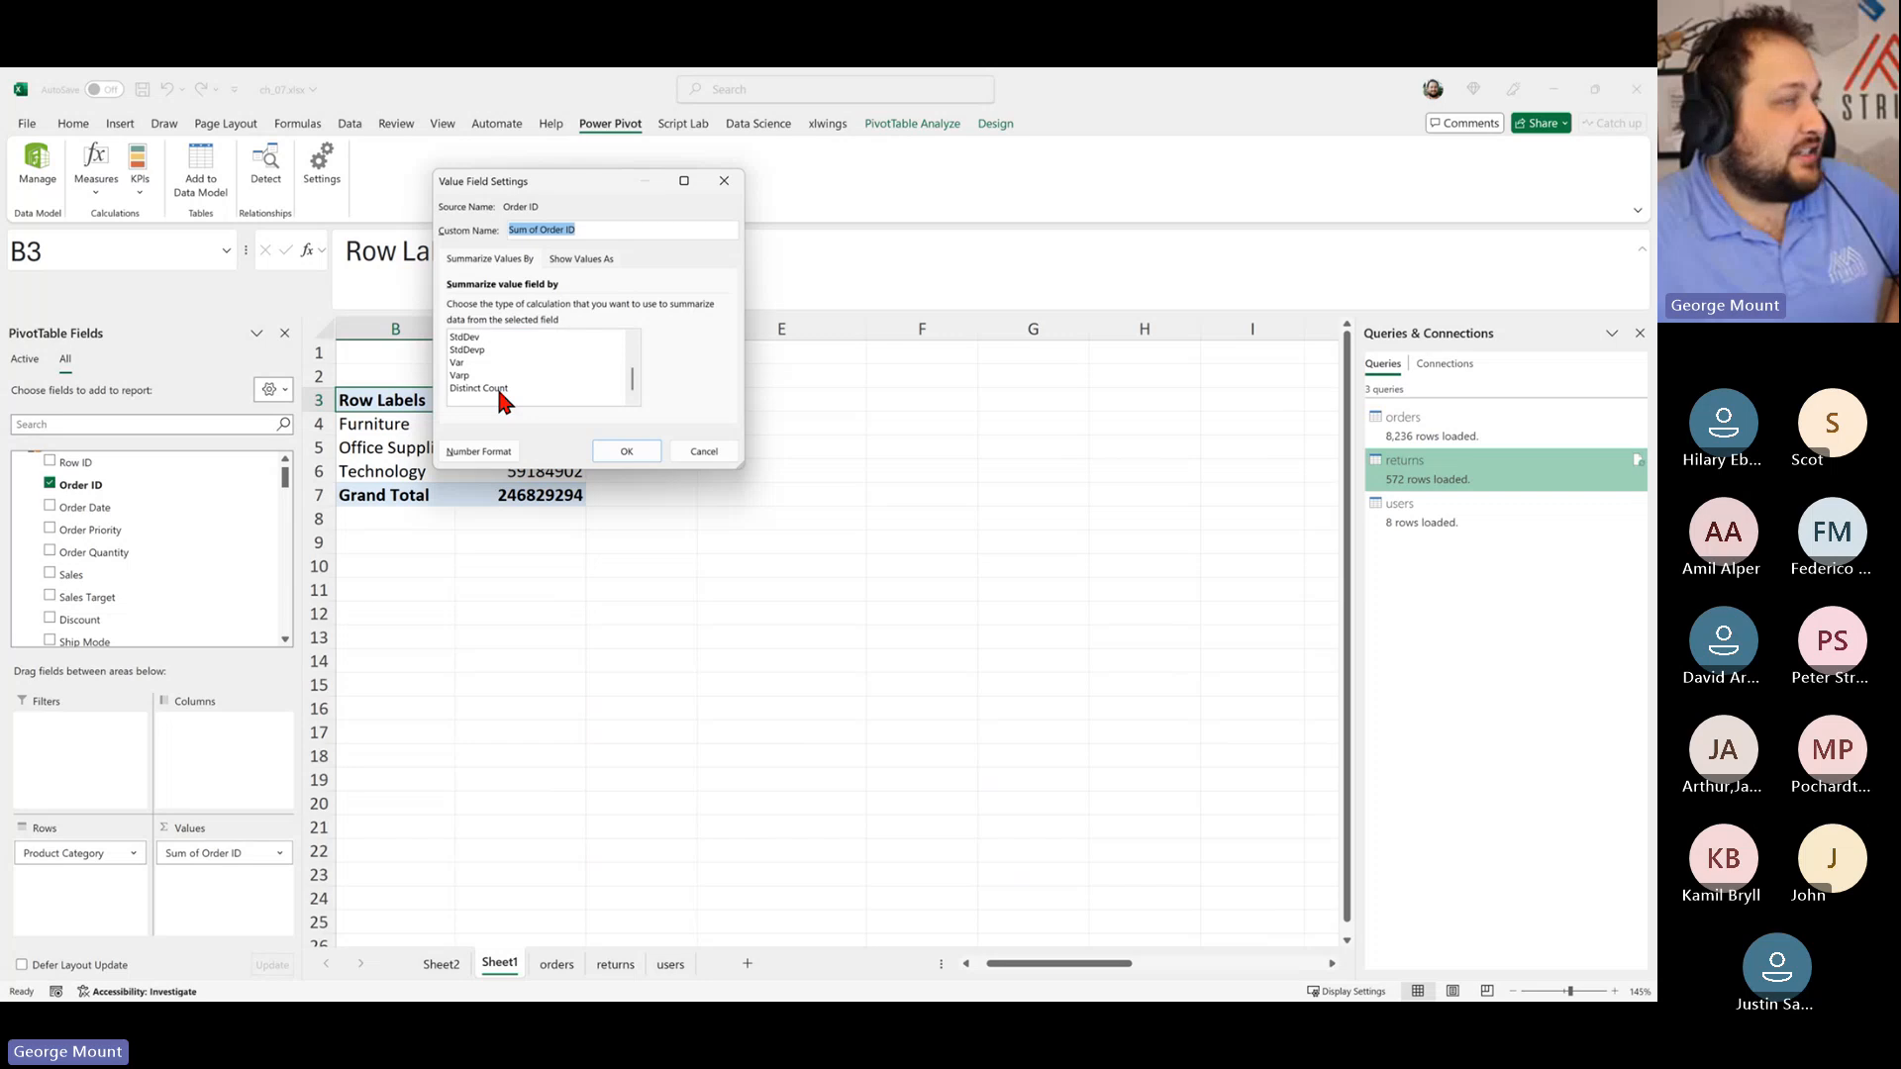
pyautogui.doubleClick(497, 387)
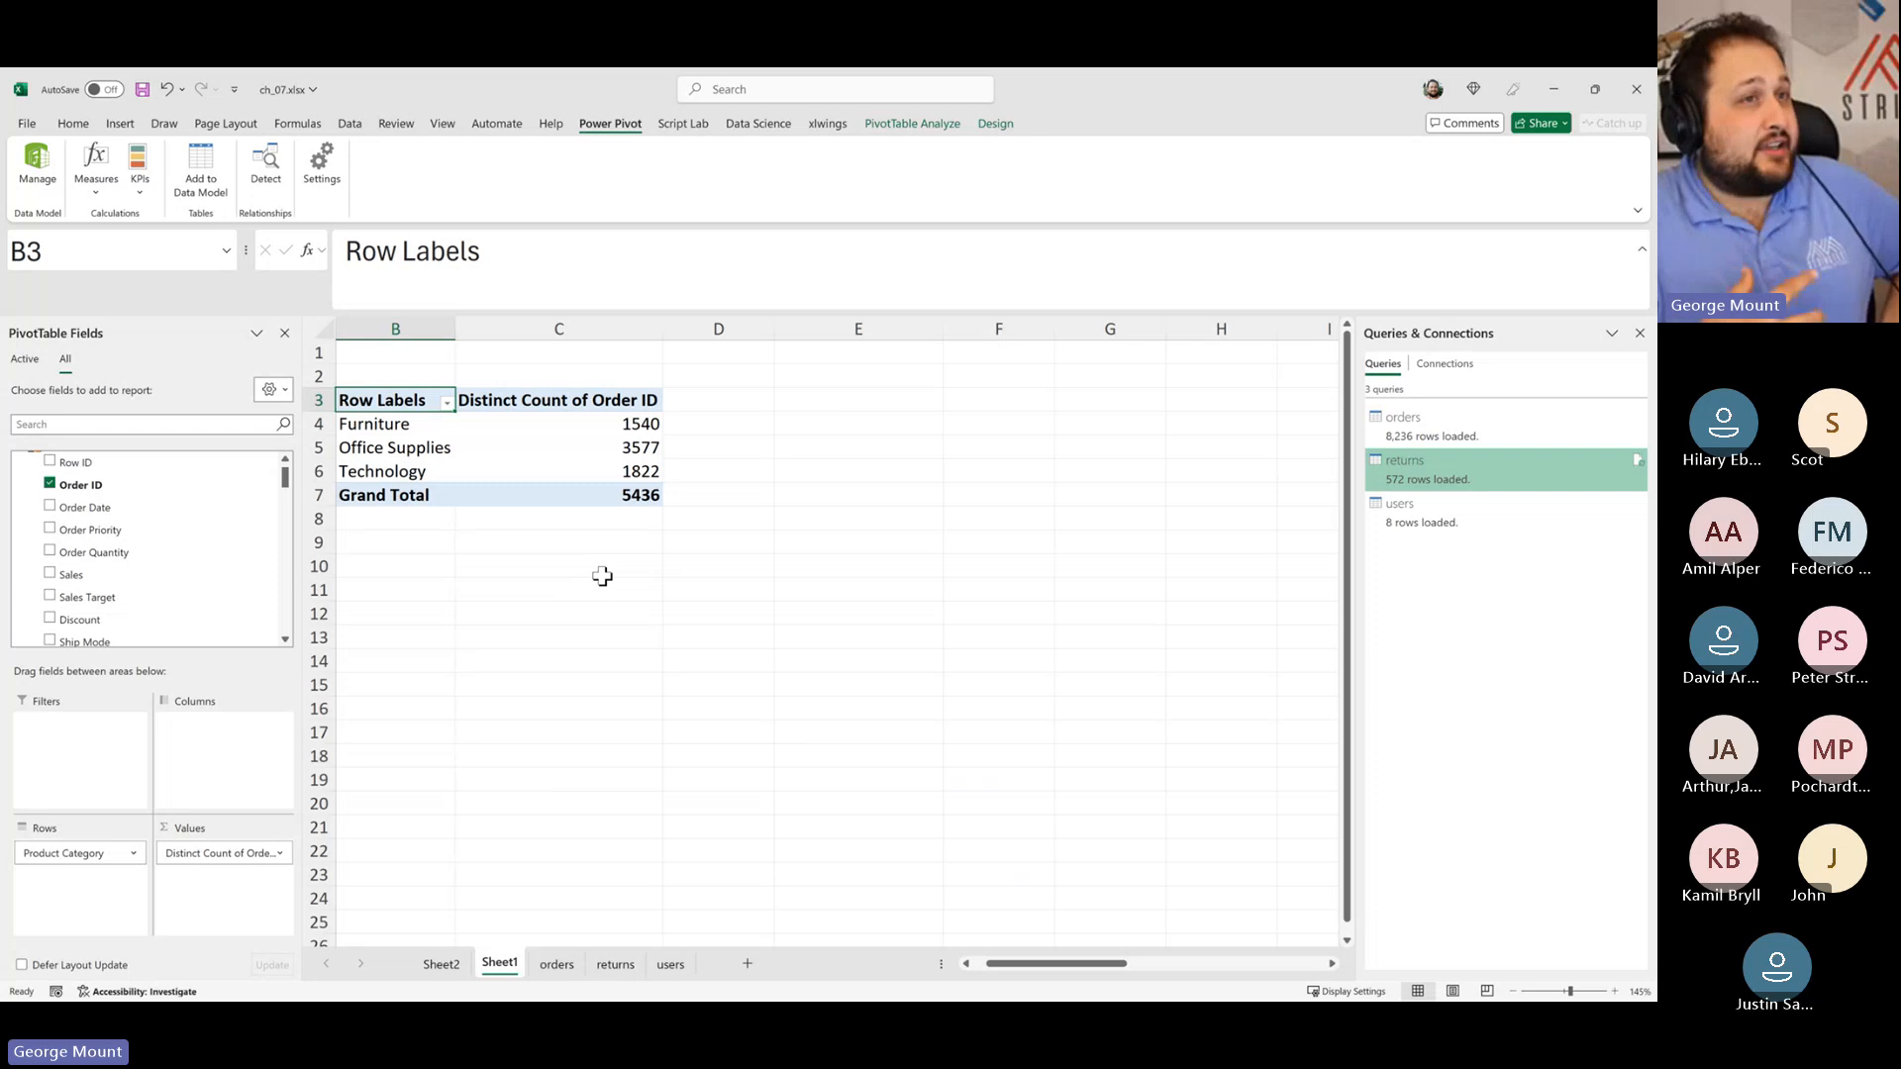
# Step: Examine the distinct count of Order ID for each product category in the PivotTable
pyautogui.click(237, 854)
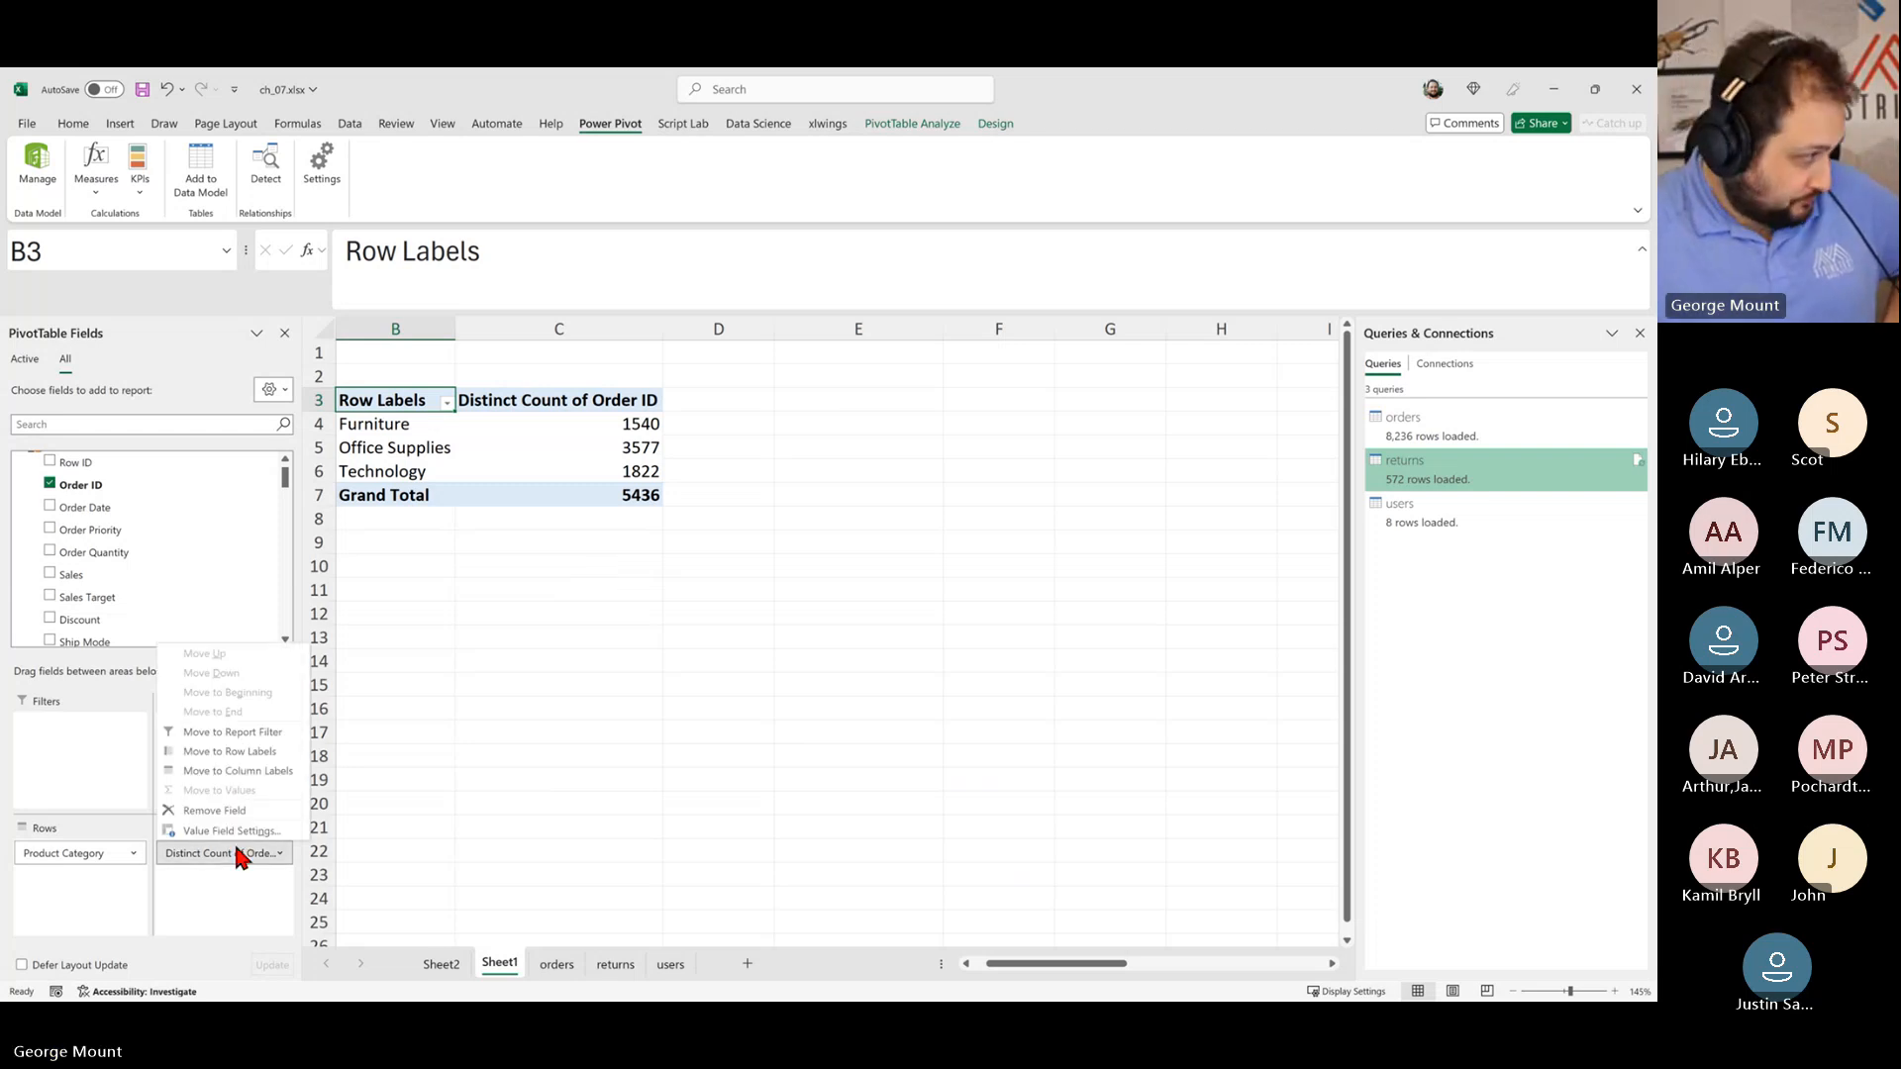
pyautogui.click(620, 669)
pyautogui.click(246, 614)
pyautogui.click(373, 471)
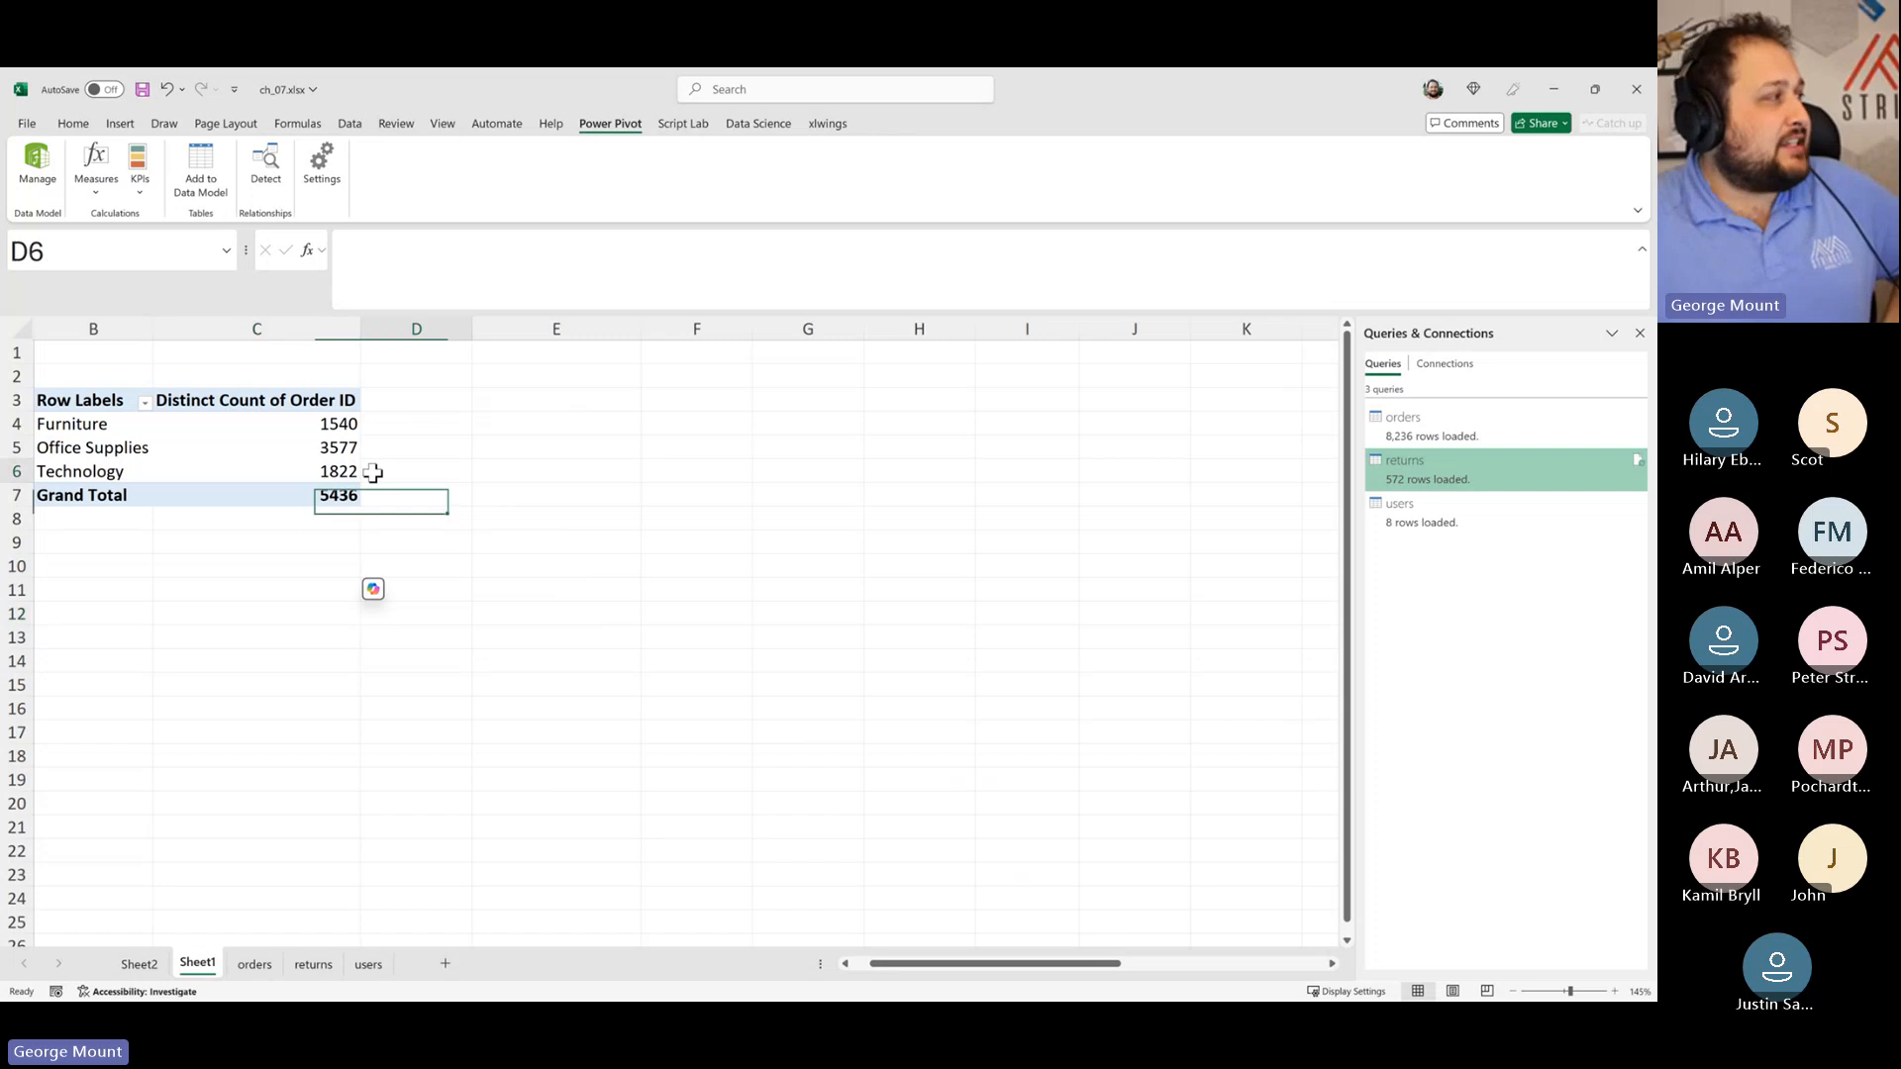
pyautogui.click(221, 425)
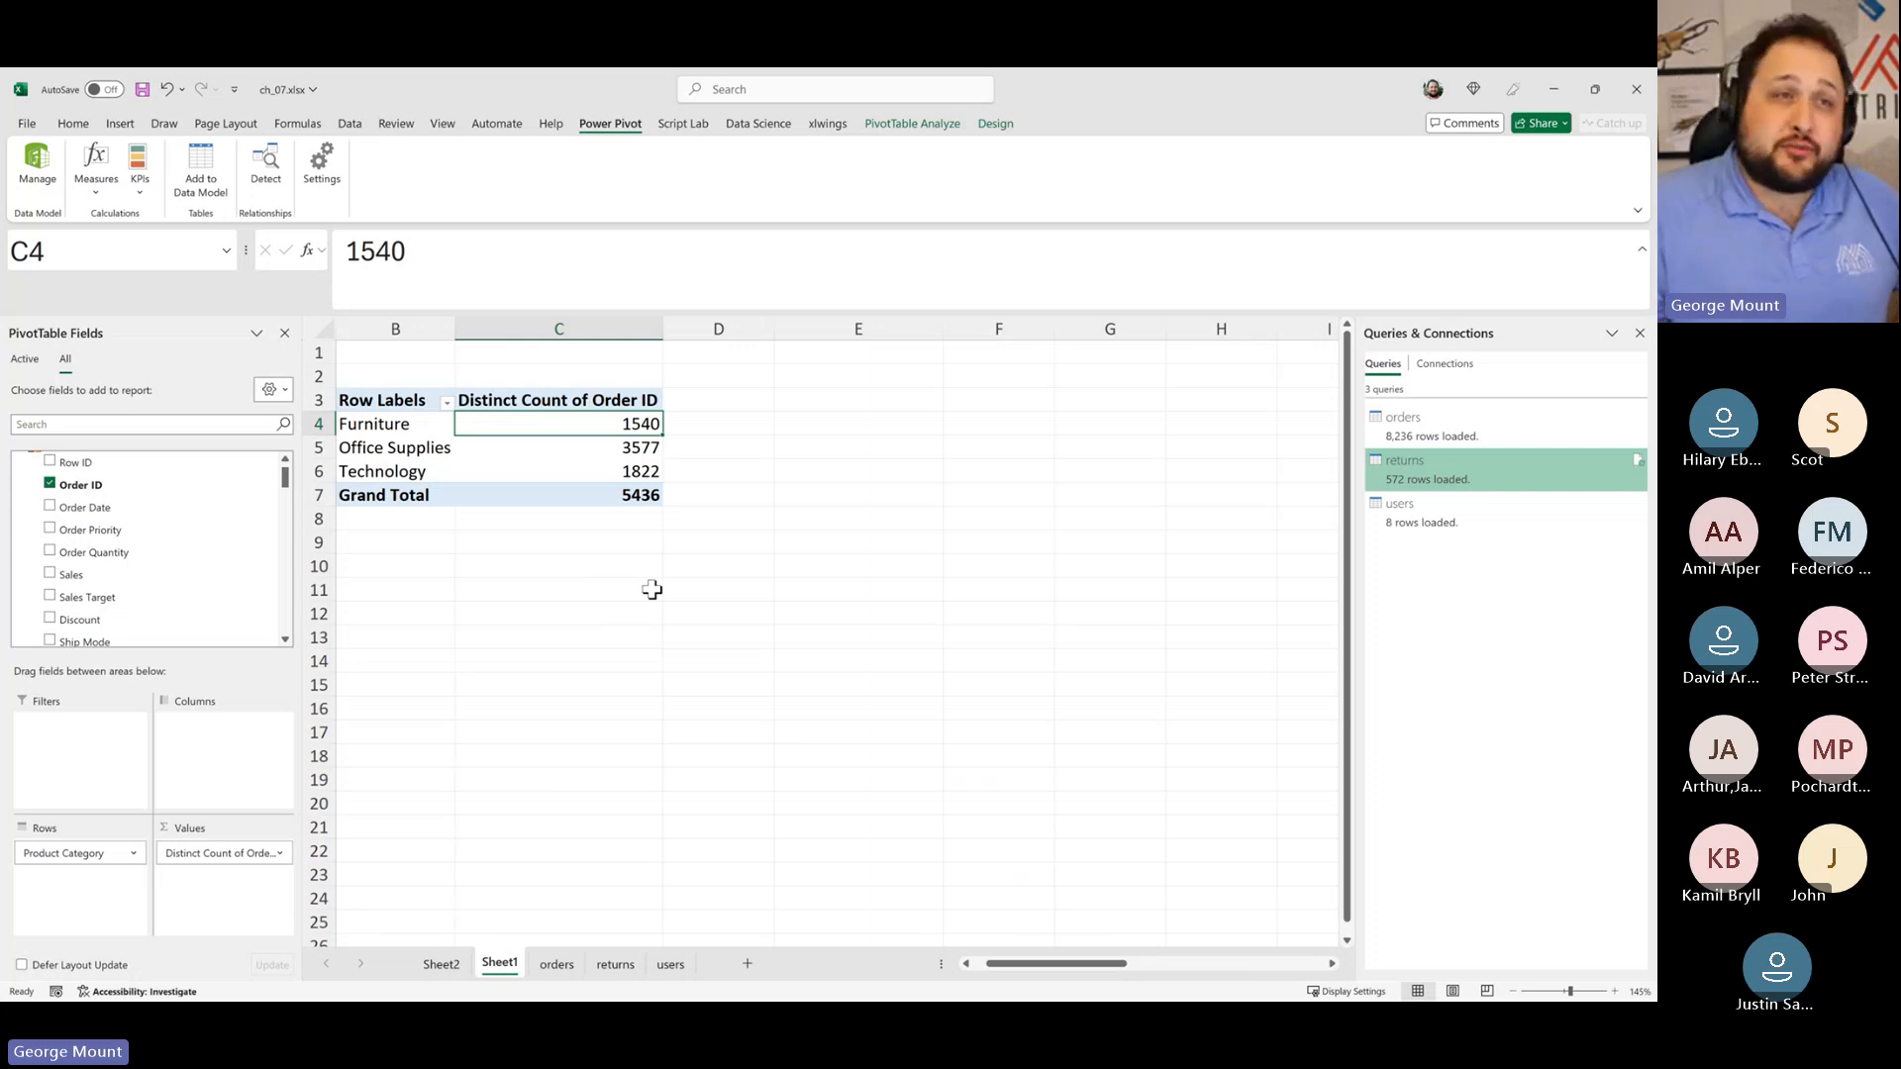
pyautogui.click(722, 399)
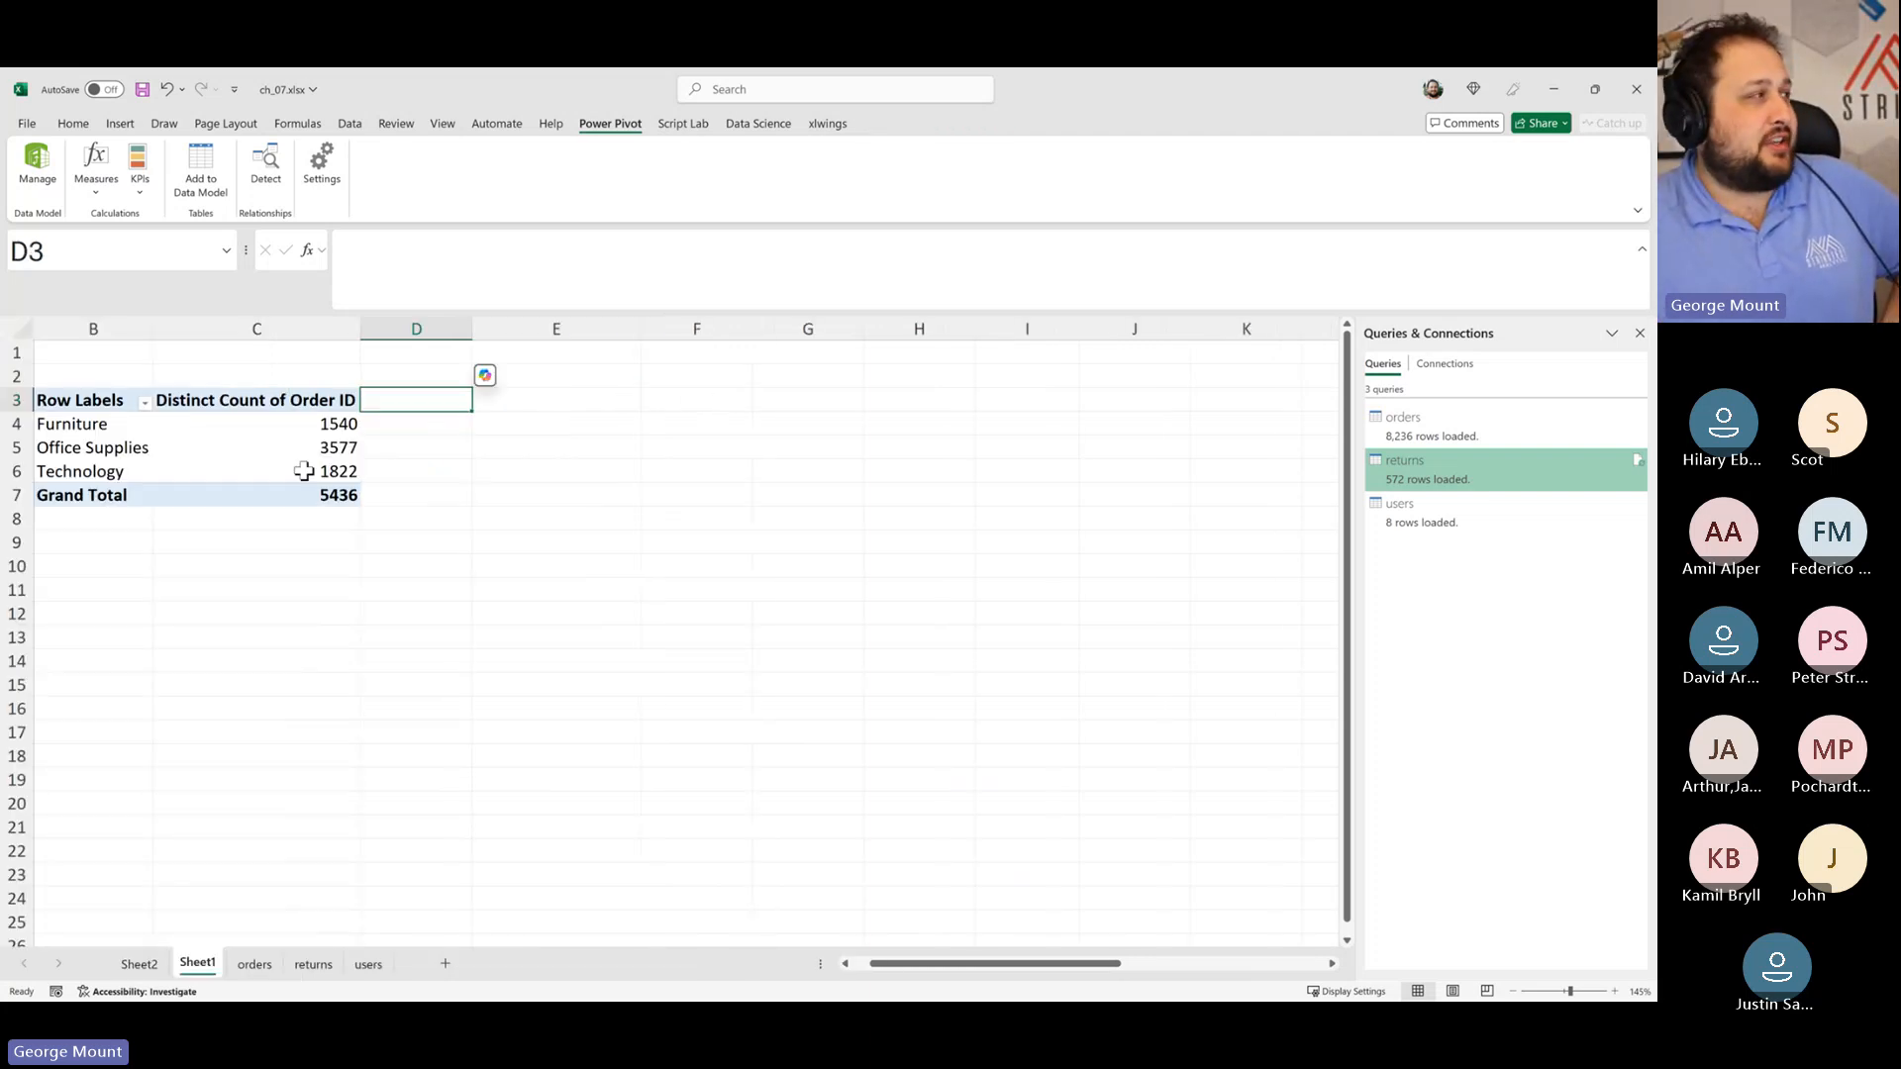
pyautogui.click(213, 466)
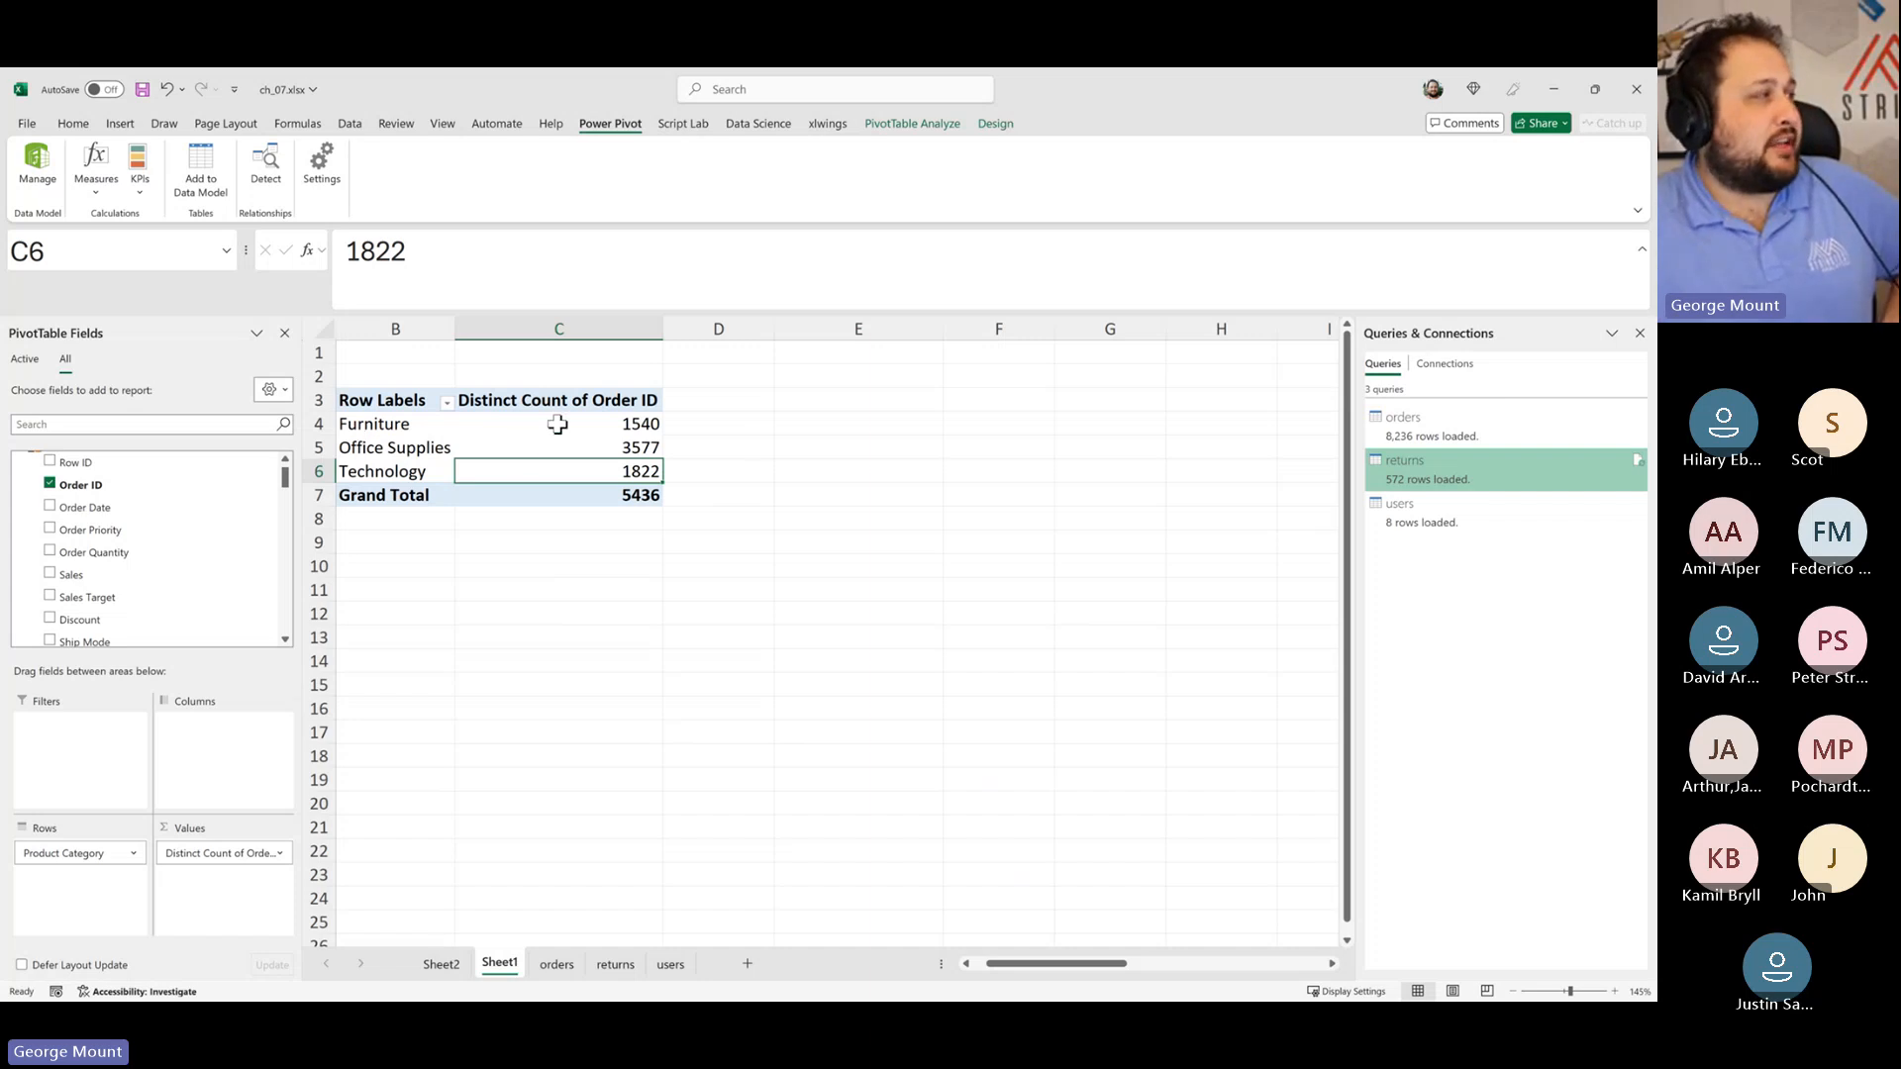
pyautogui.moveTo(551, 424); pyautogui.dragTo(562, 472)
pyautogui.click(547, 383)
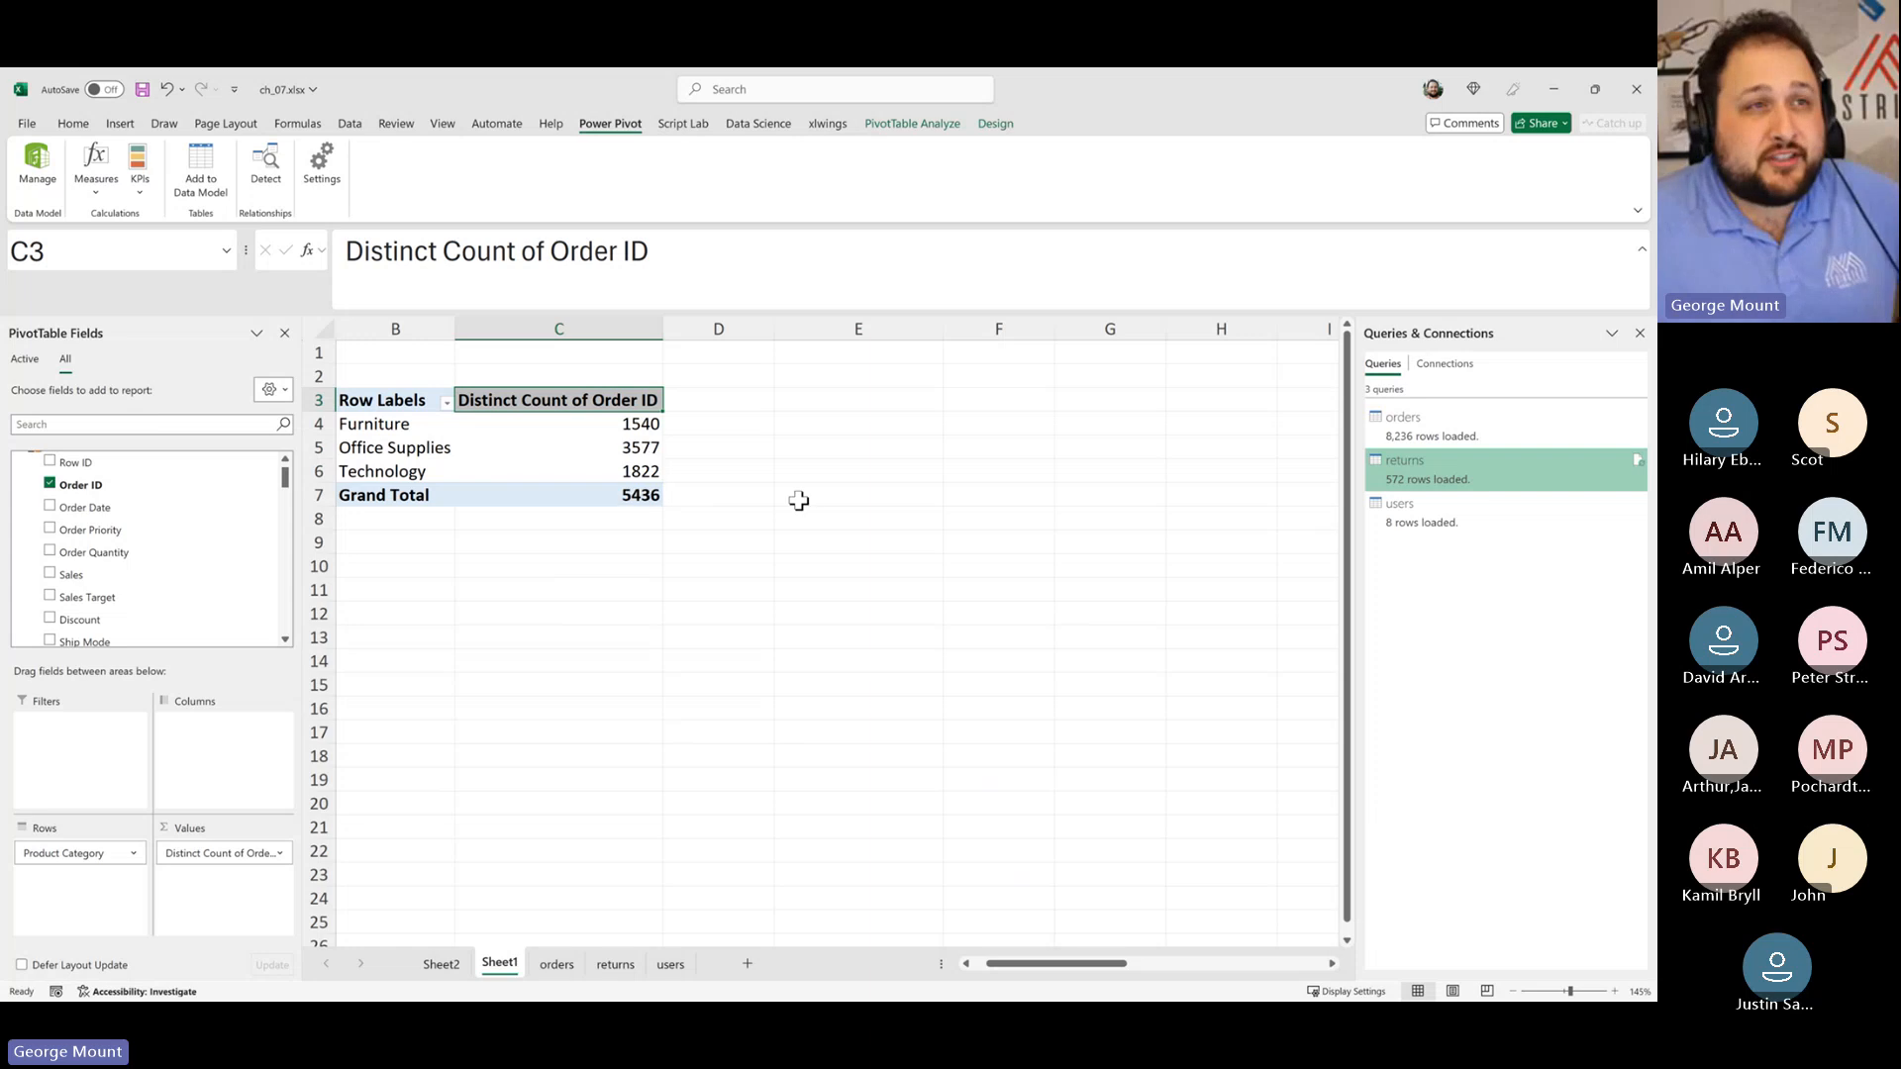
# Step: Enter the label Profit Margin % in cell F5 and begin its description with Sum in F6
pyautogui.click(1001, 545)
pyautogui.click(644, 441)
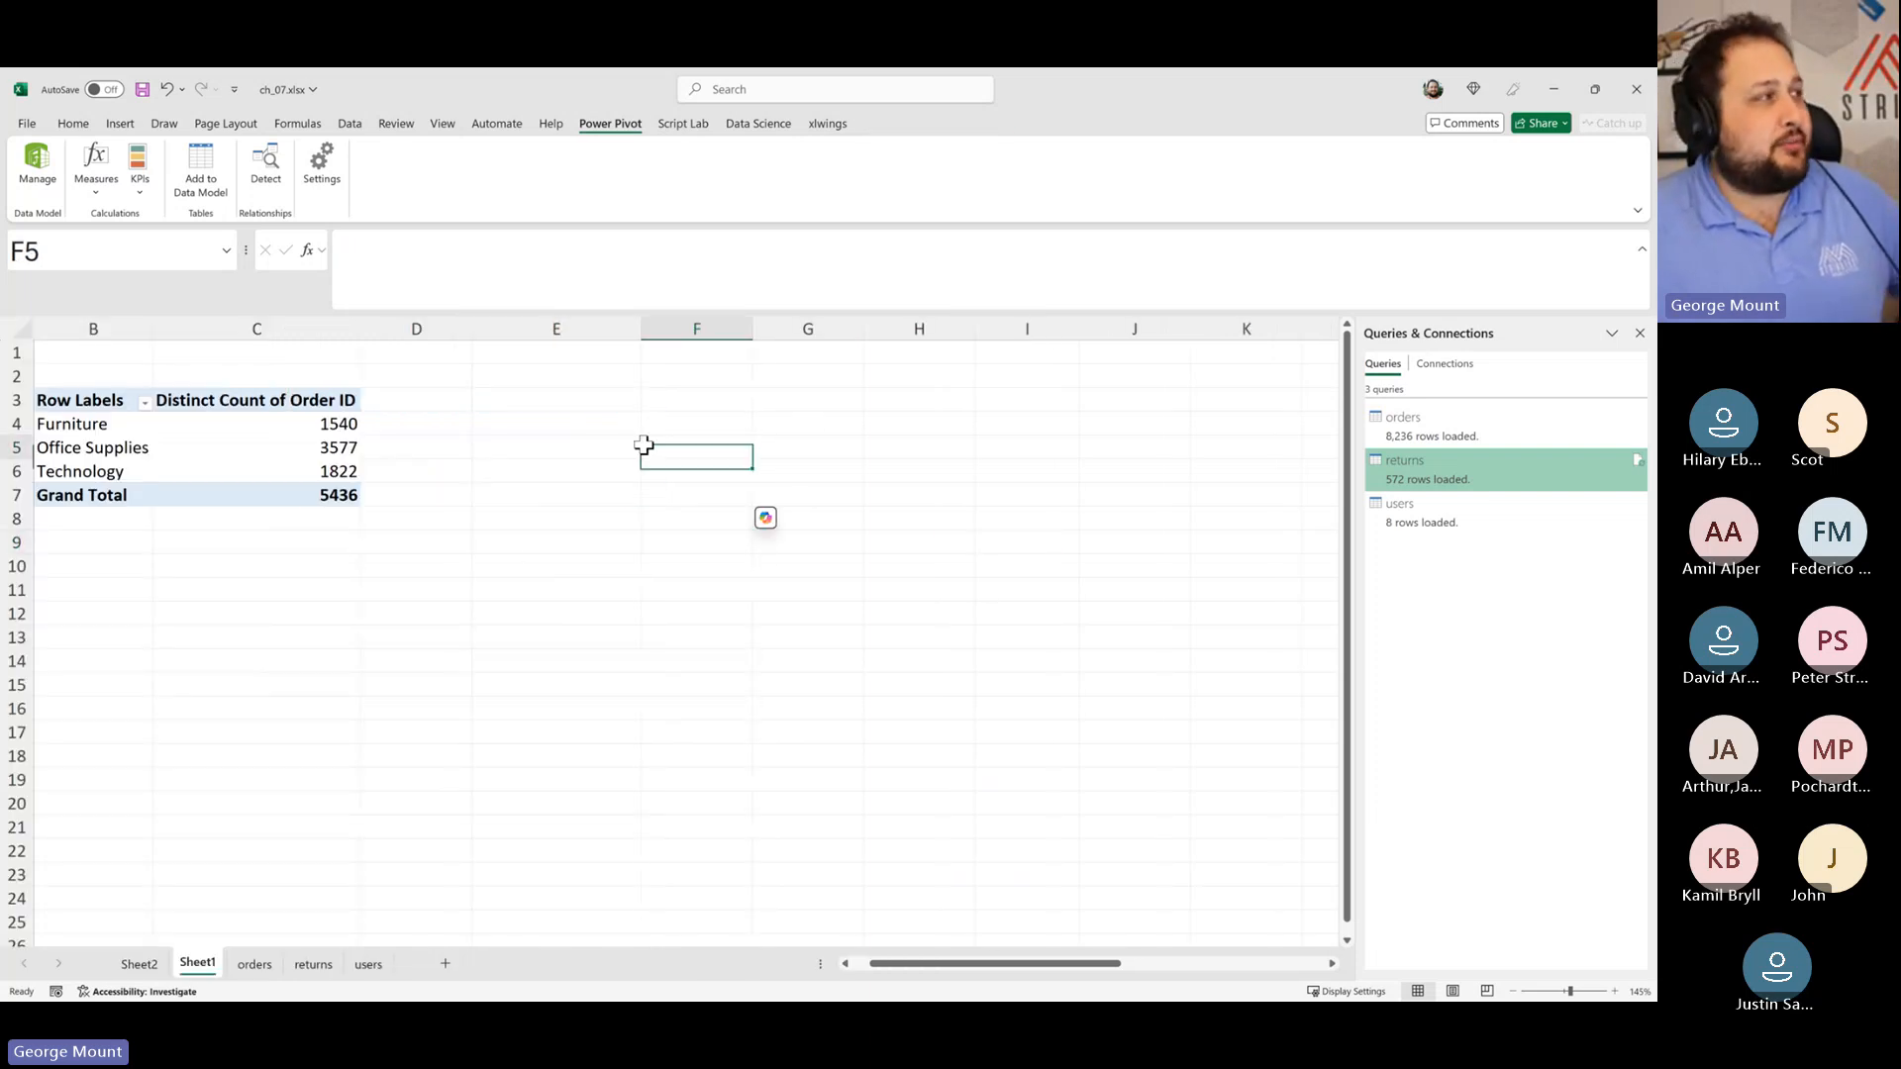
pyautogui.write('Porift')
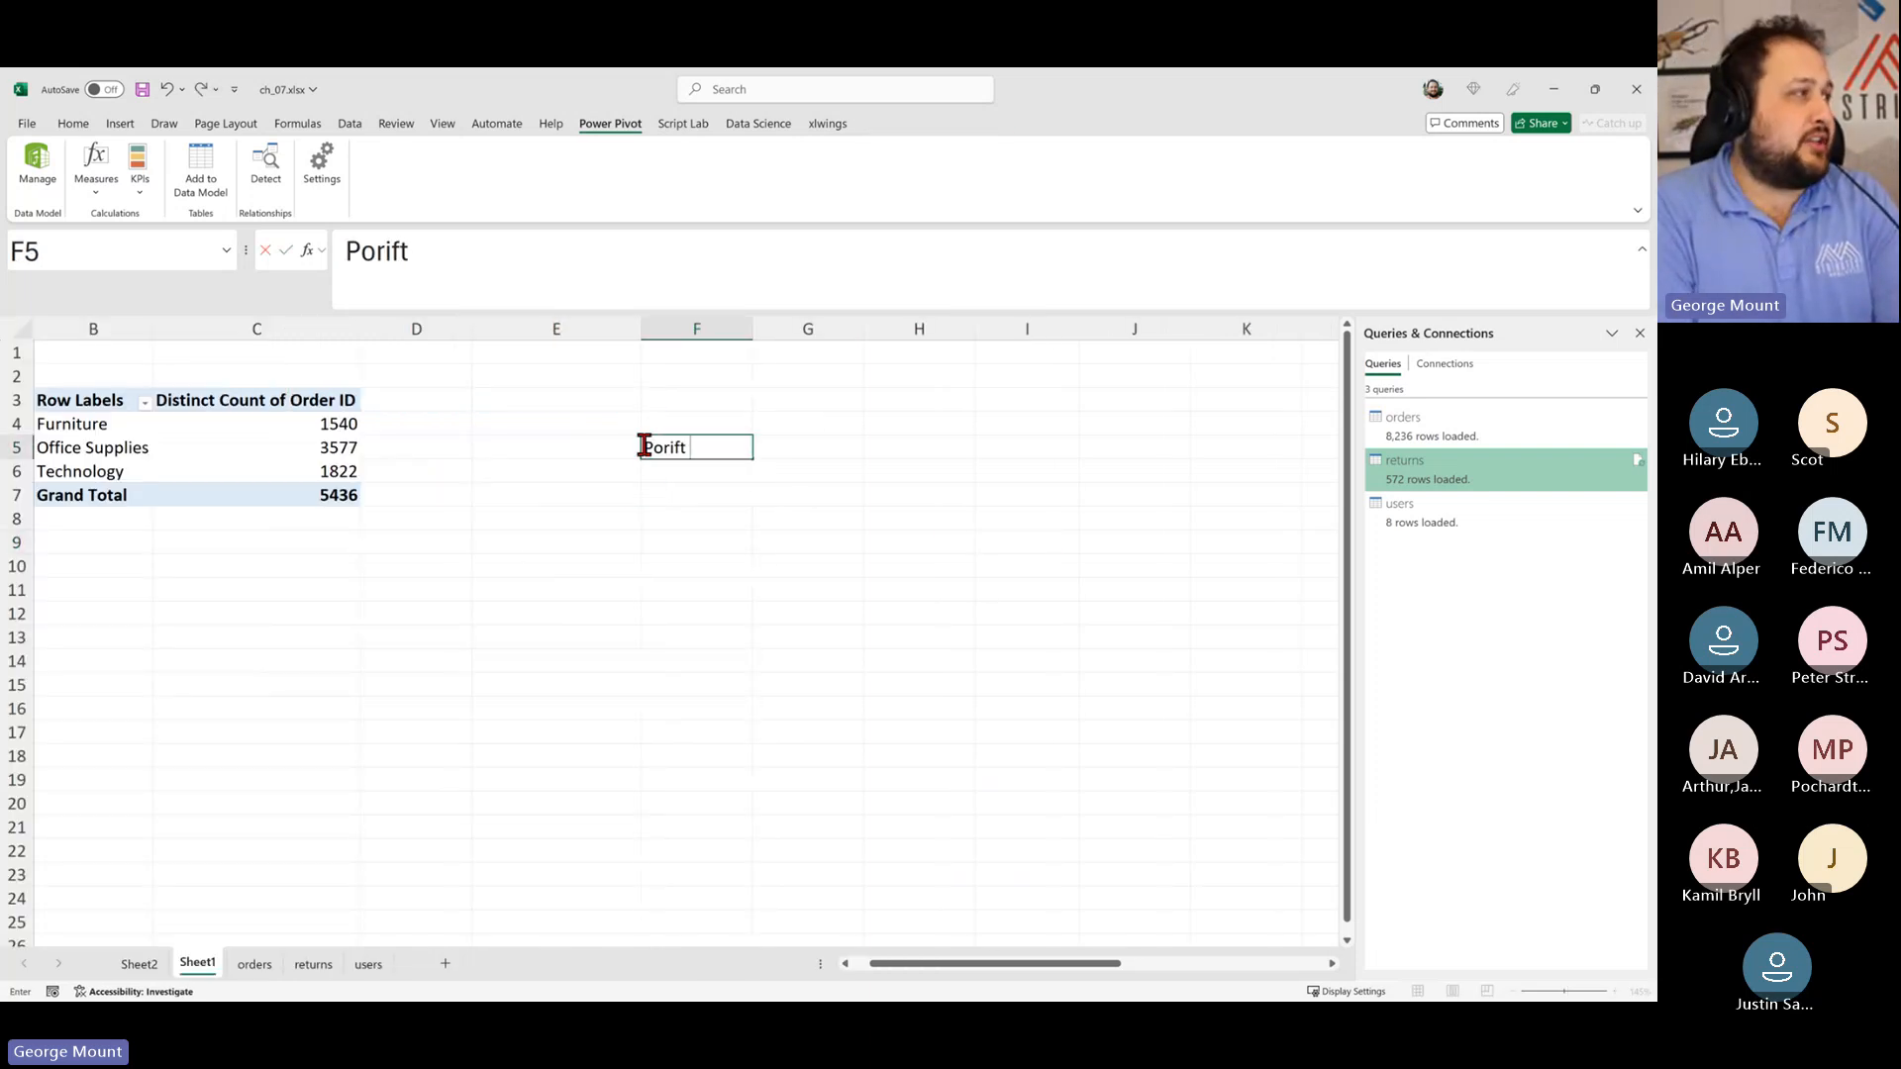
pyautogui.press('BackSpace')
pyautogui.press('BackSpace')
pyautogui.press('BackSpace')
pyautogui.press('BackSpace')
pyautogui.press('BackSpace')
pyautogui.write('rofit Margin %')
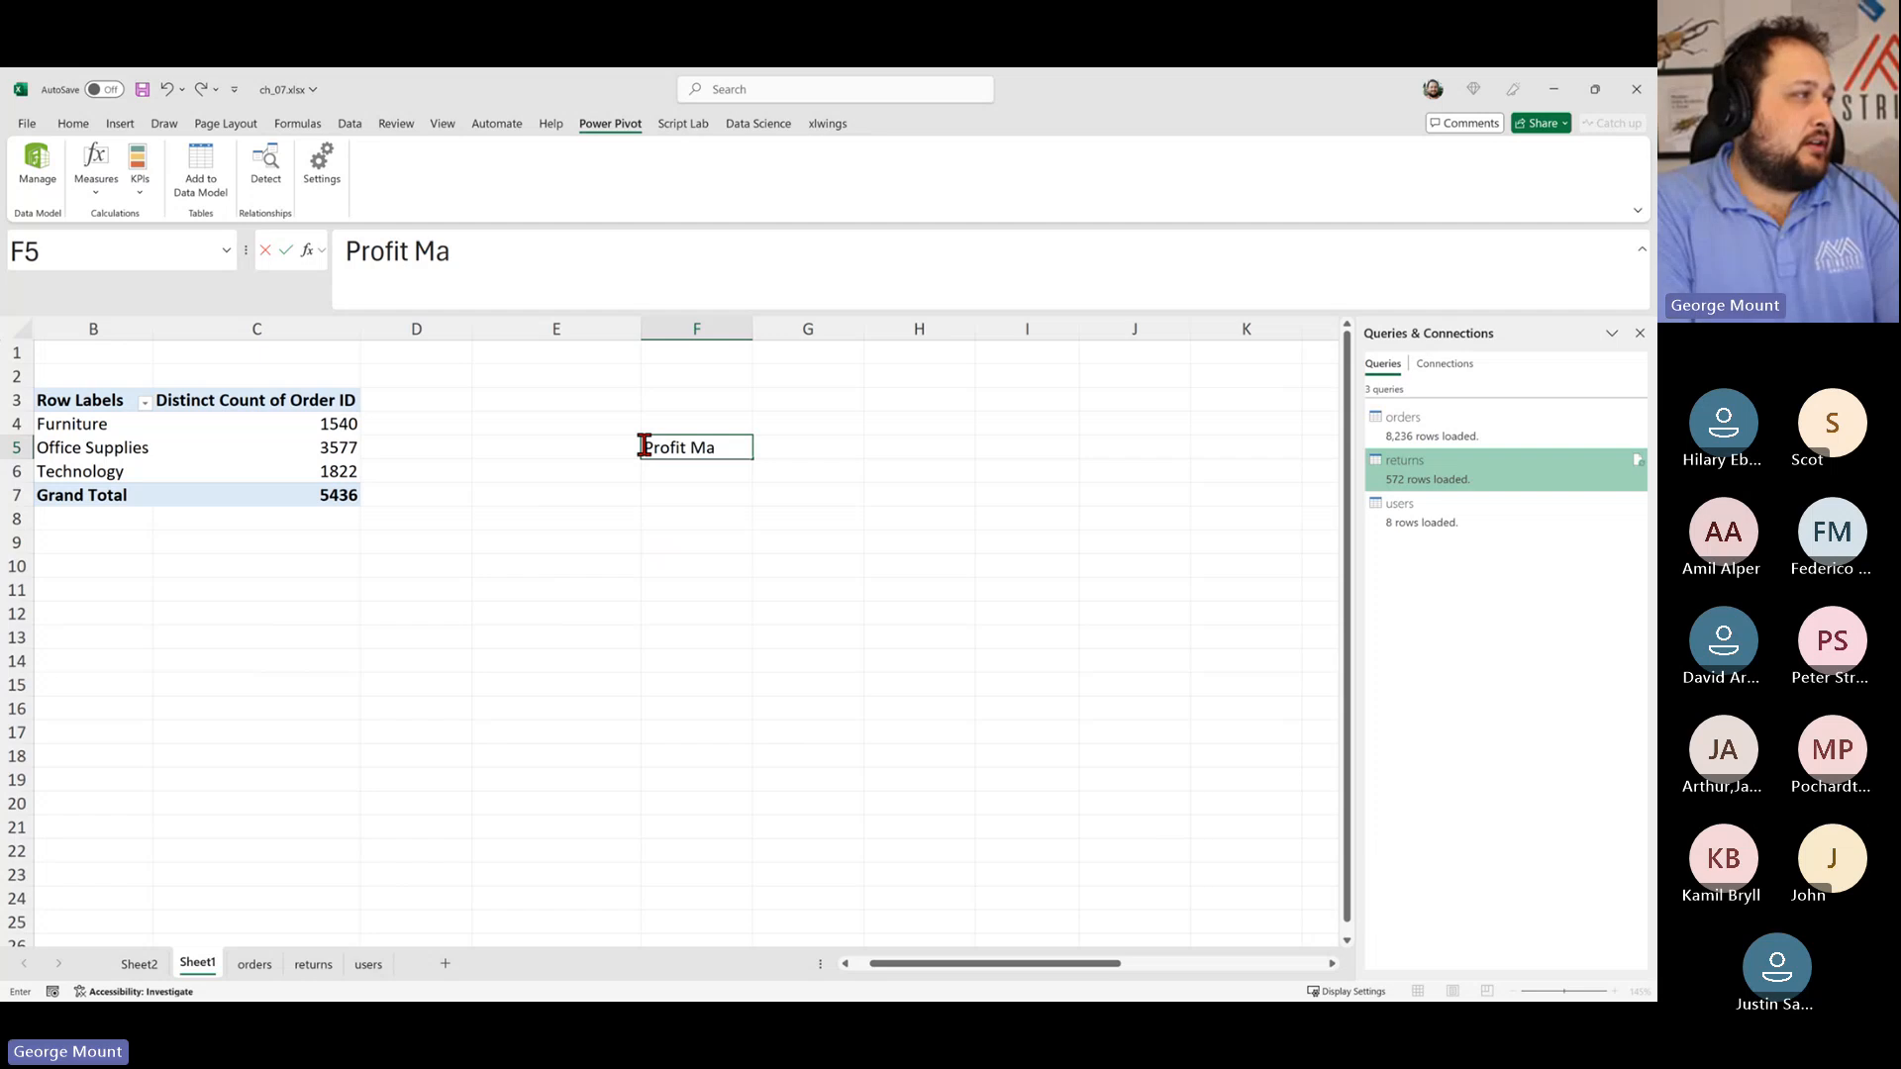
pyautogui.press('Return')
pyautogui.write('Sum')
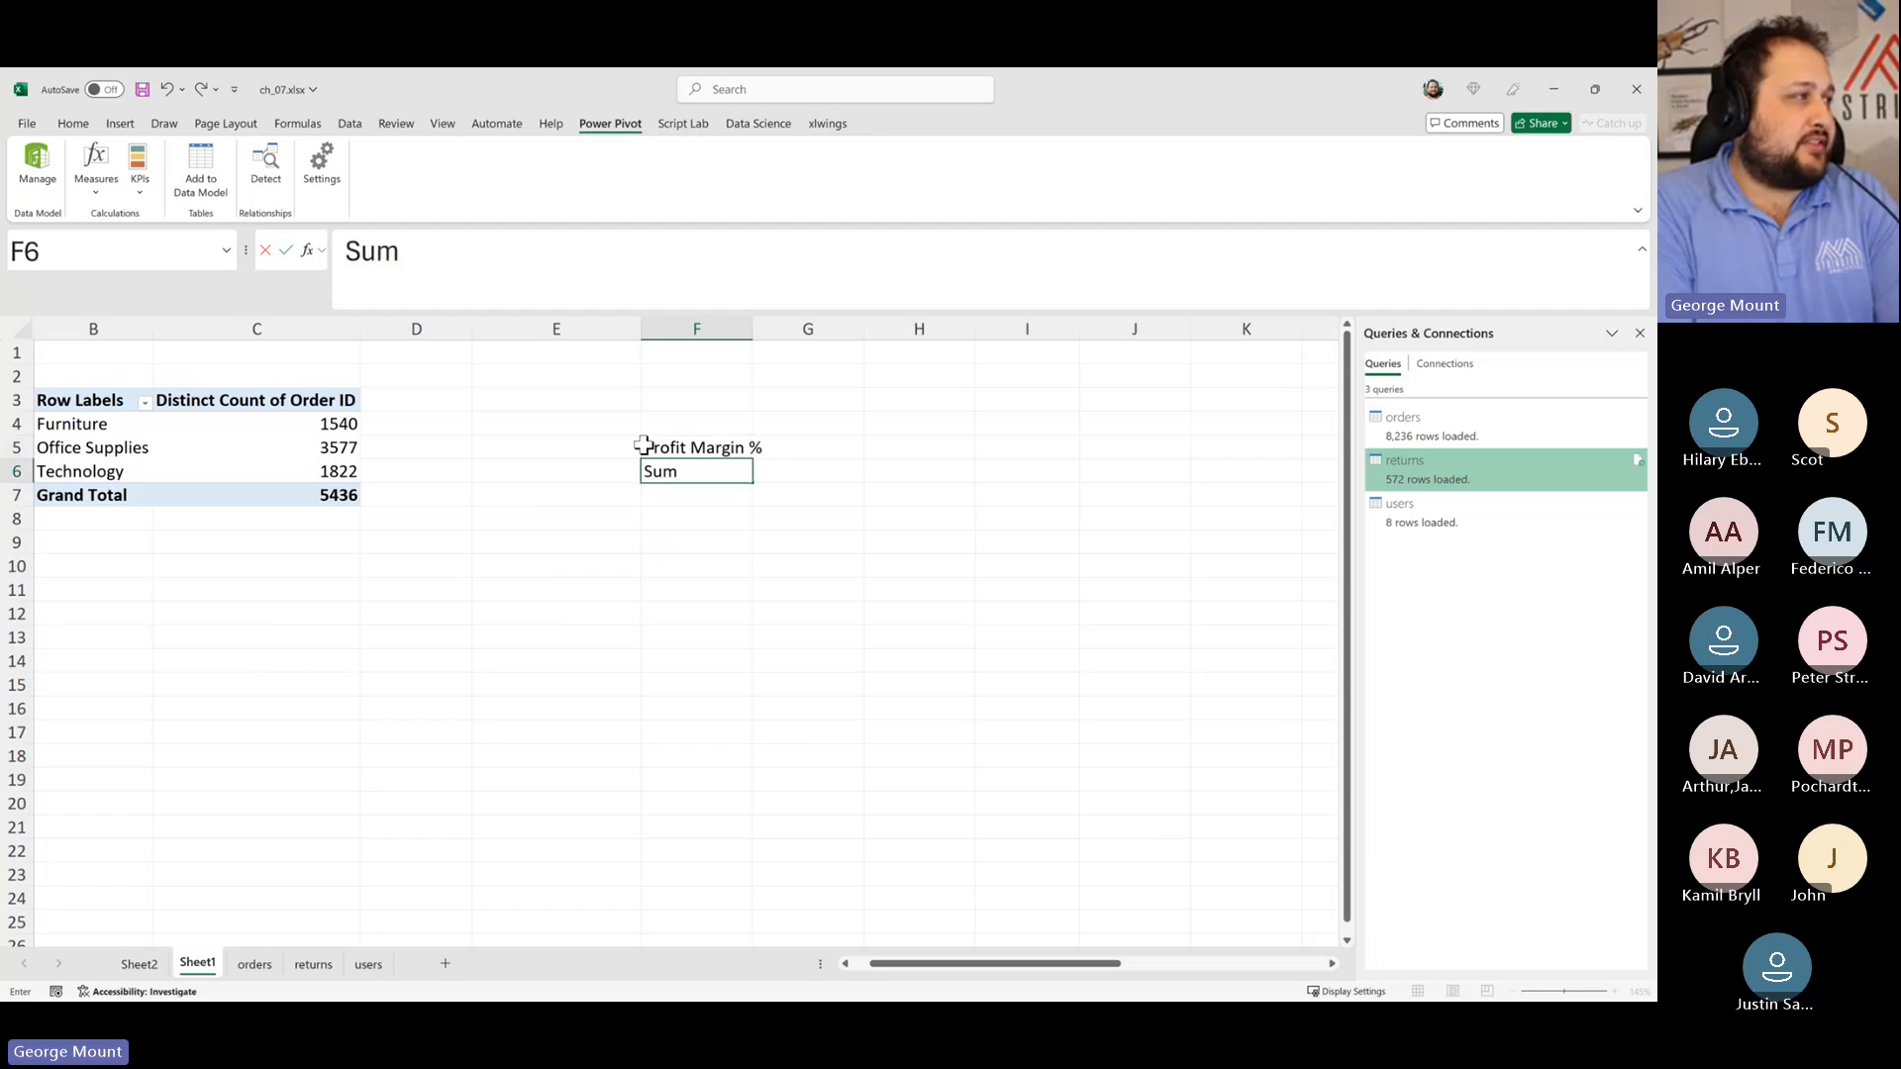
# Step: Complete the note in F6 as Sum(Profit) and enter Sum(Sales) in F7
pyautogui.write('(Pro')
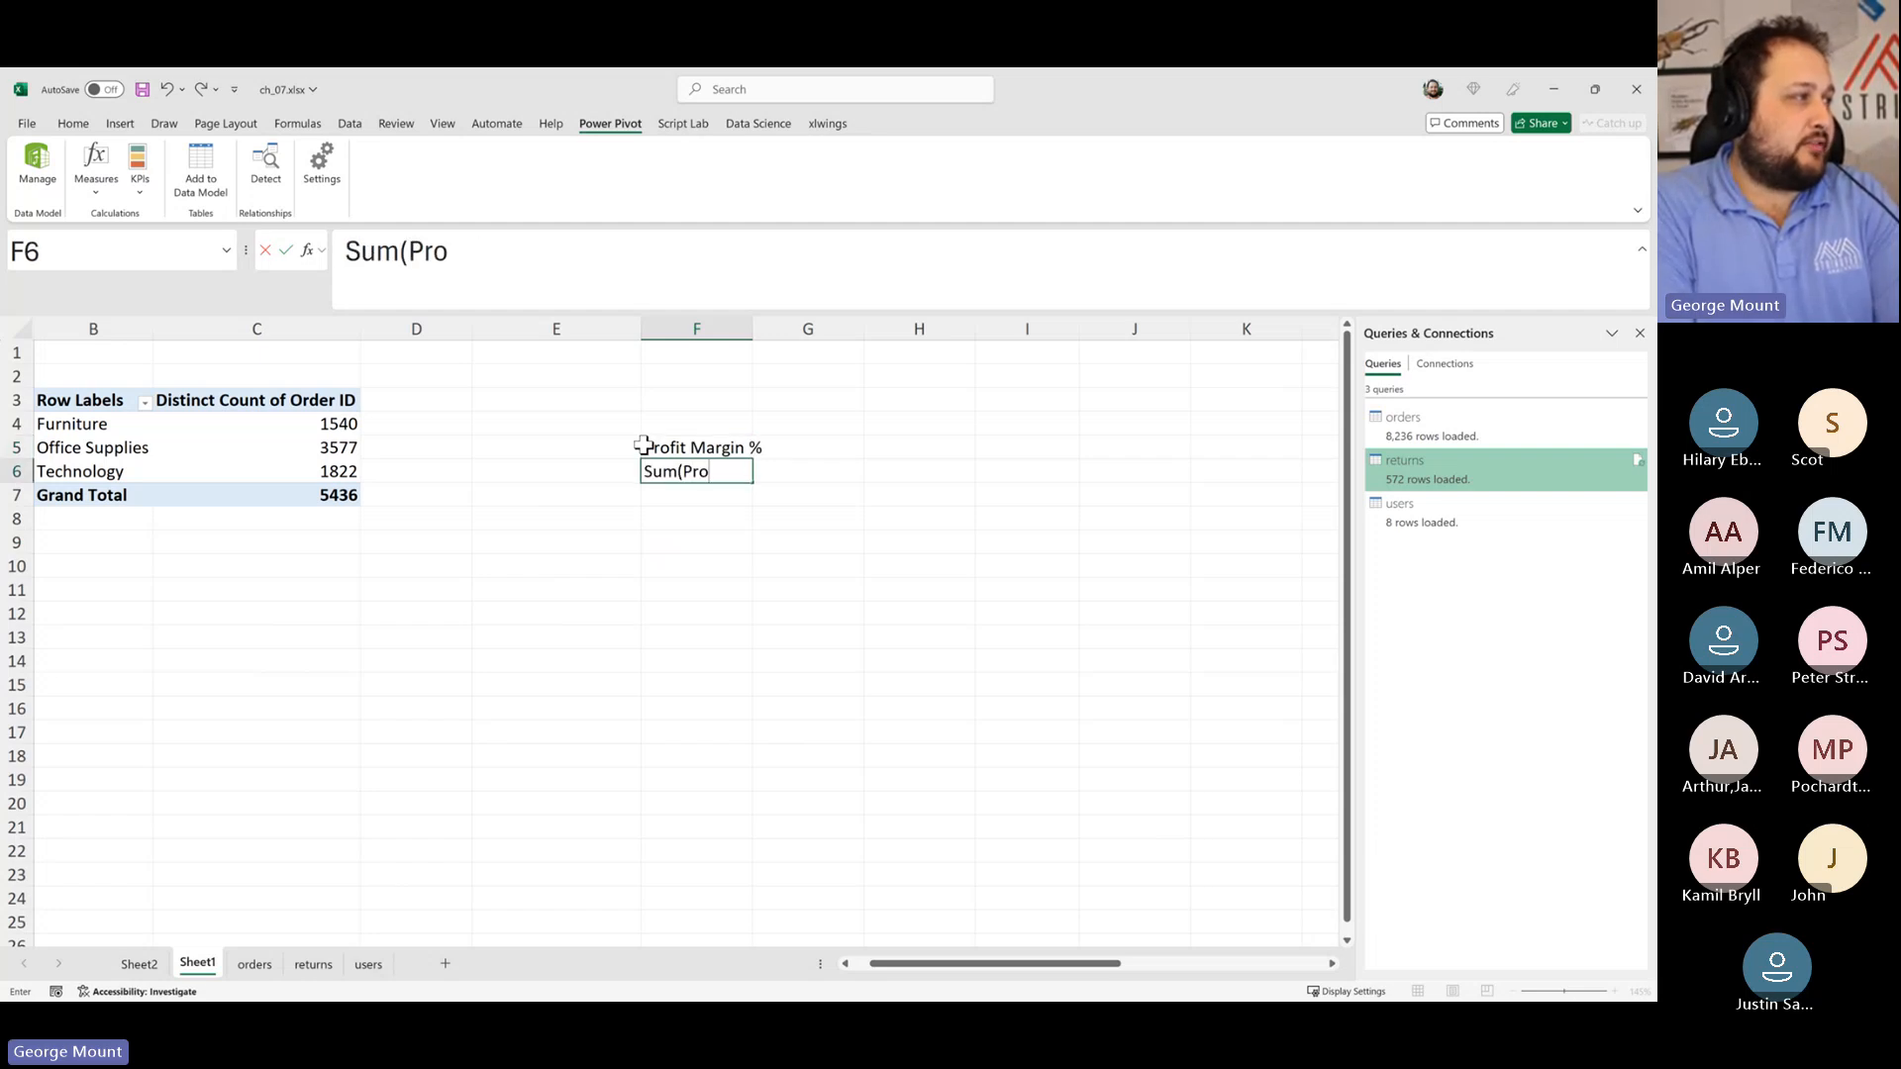
pyautogui.write('fit)')
pyautogui.press('Return')
pyautogui.write('Sum(S')
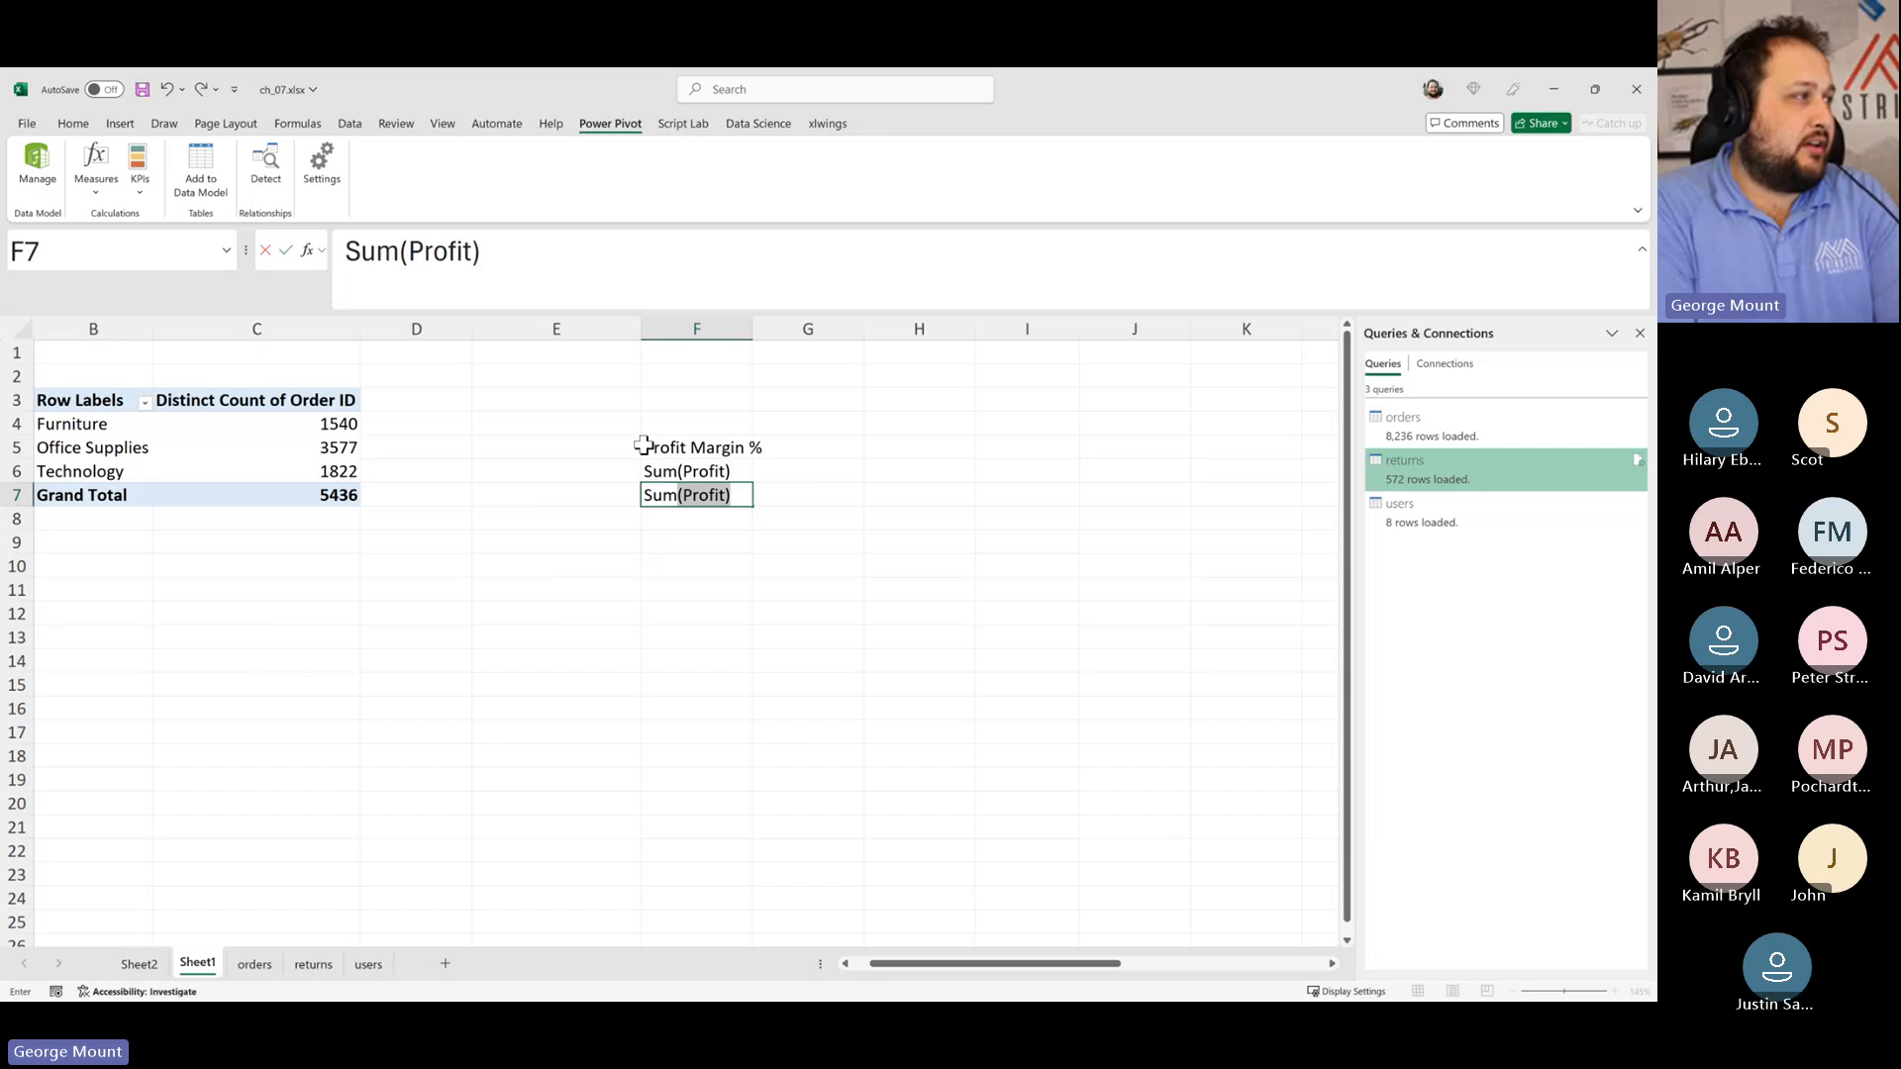
pyautogui.write('ales)')
pyautogui.press('Return')
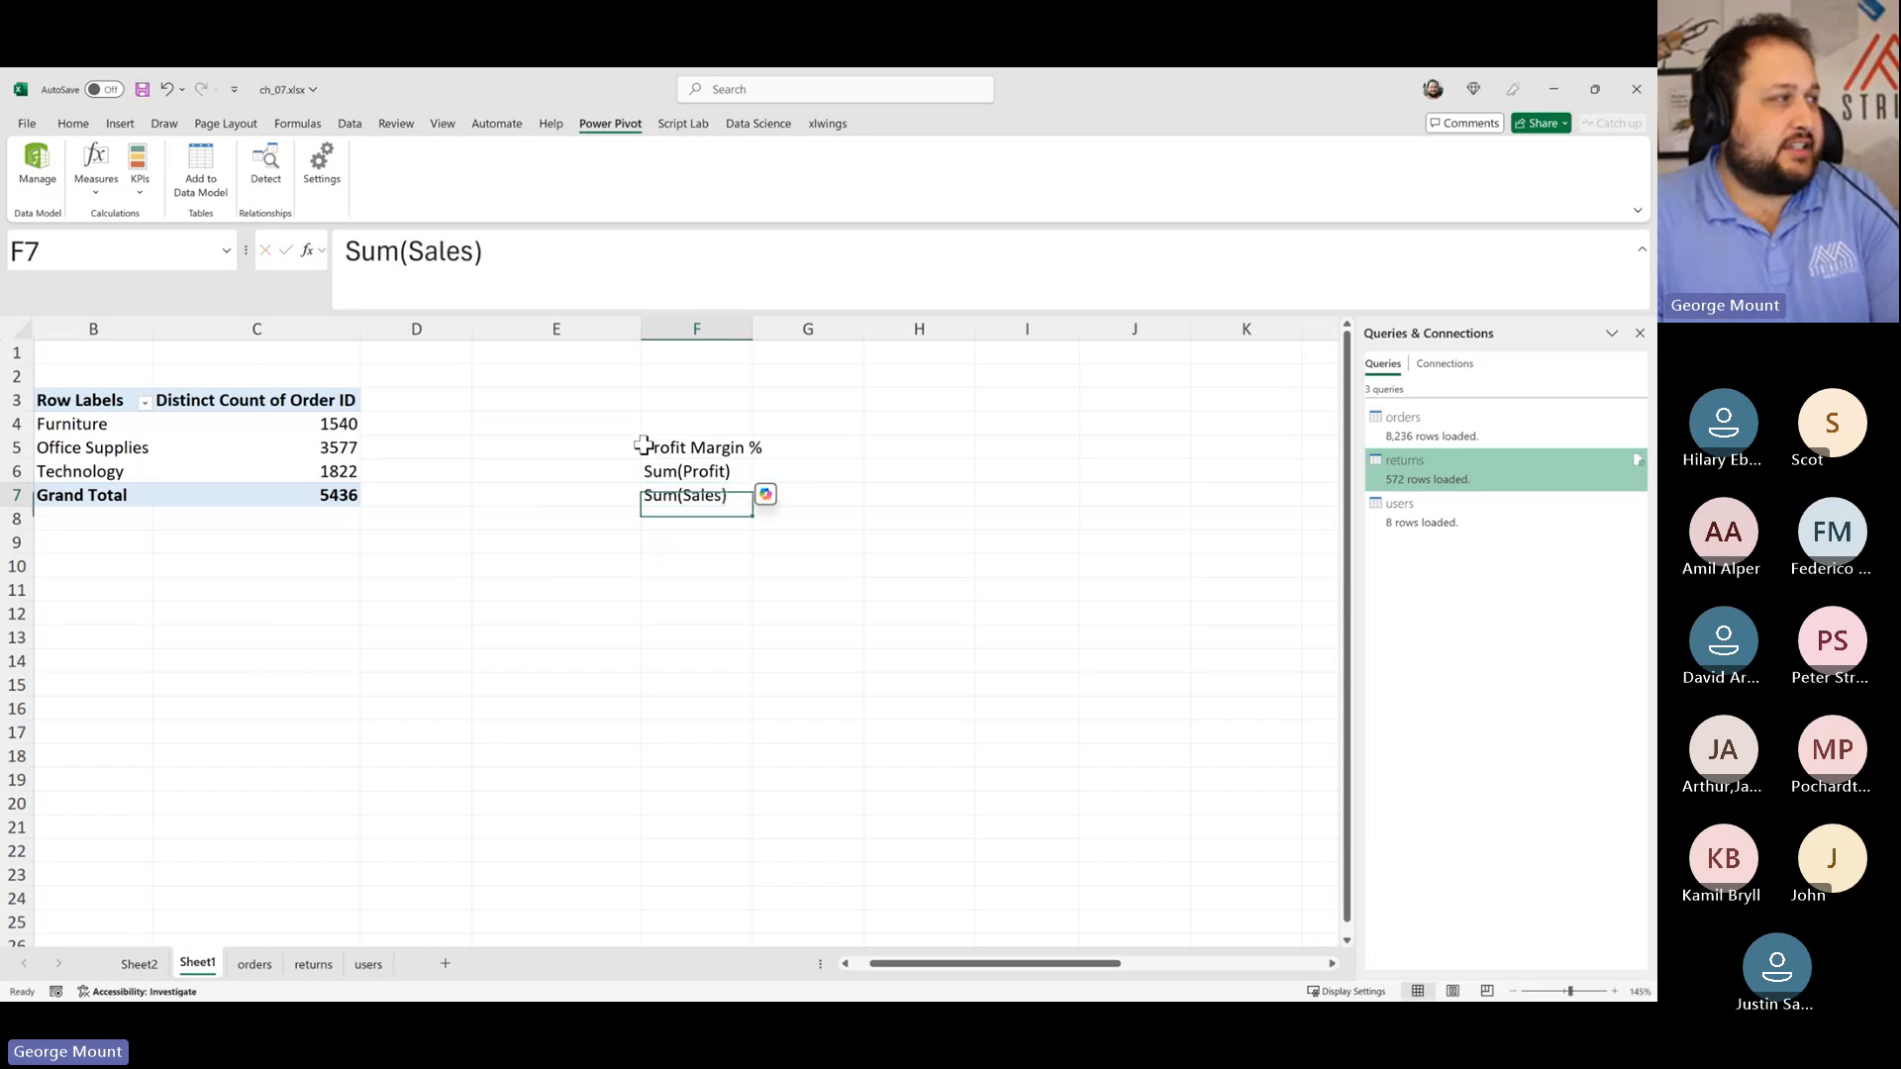
# Step: Clear the Profit Margin % notes from cells F5:F7
pyautogui.press('Up')
pyautogui.press('Up')
pyautogui.hotkey('shift', 'Down')
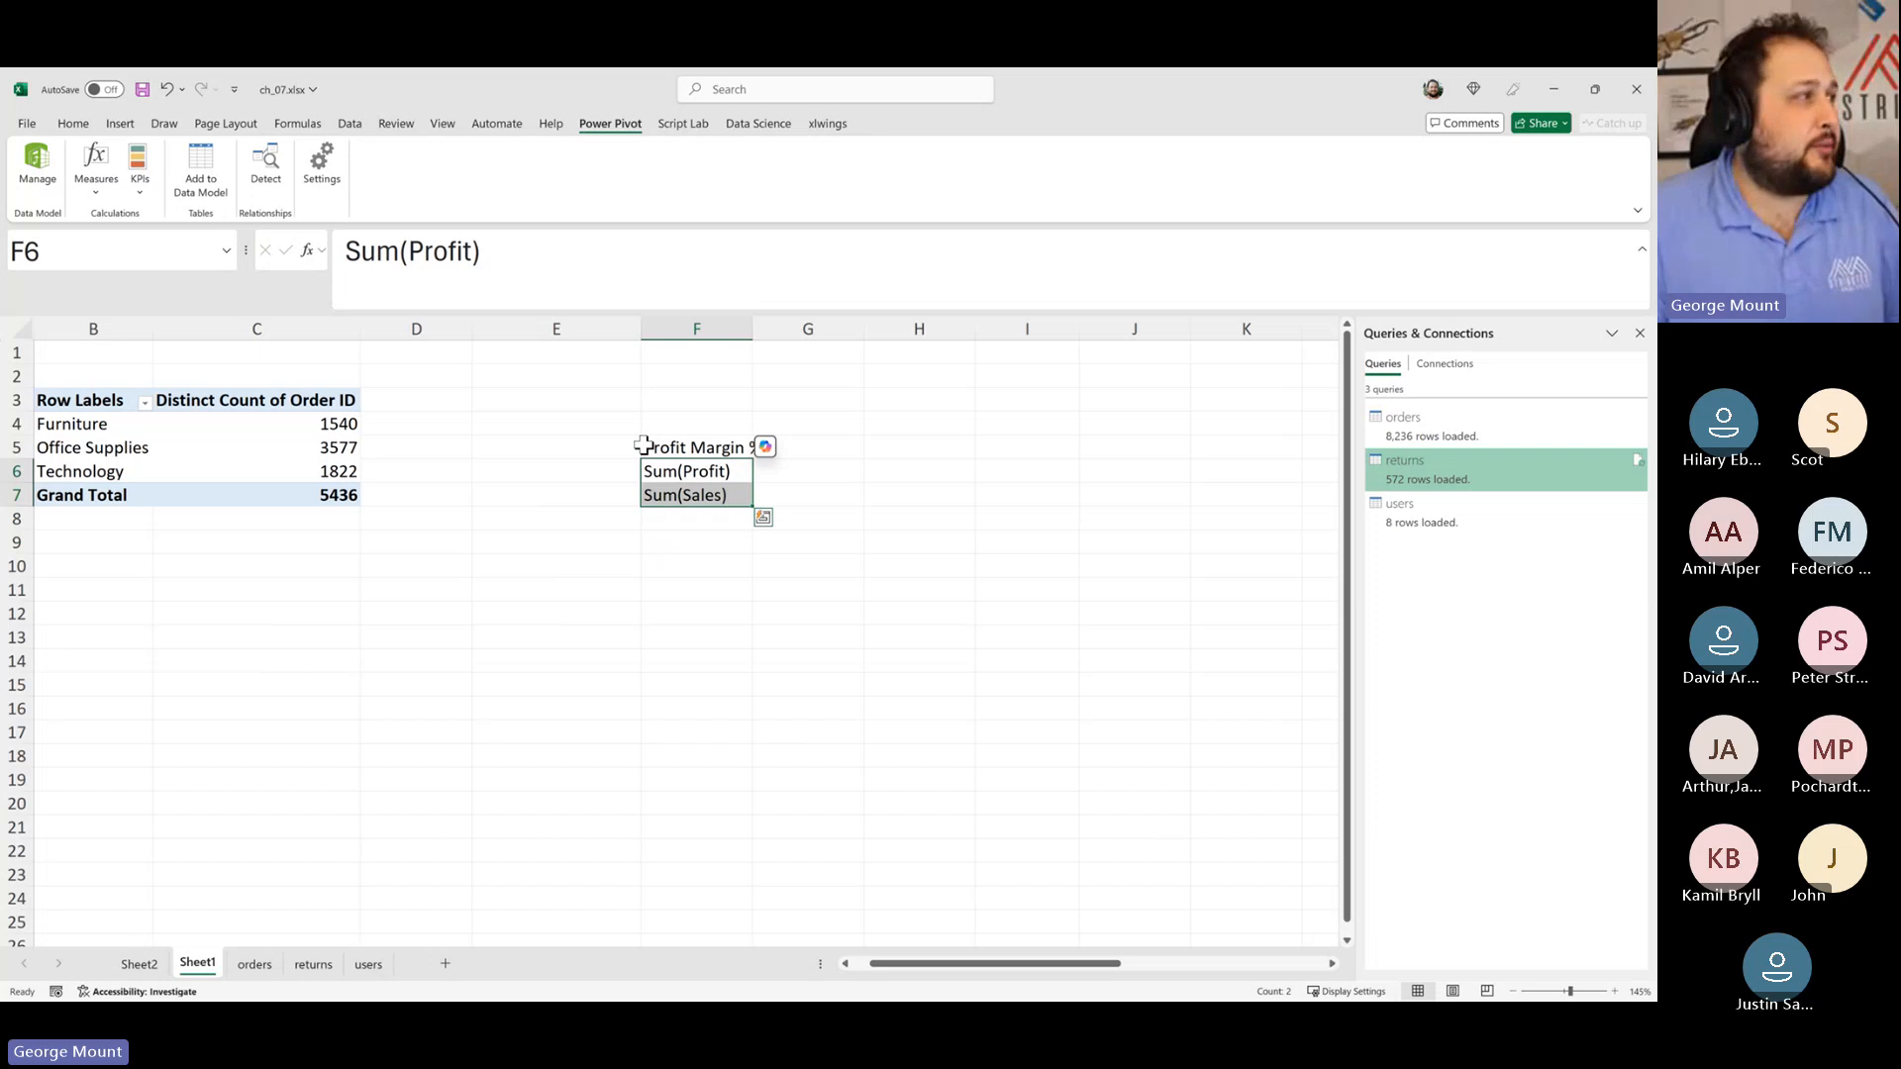
pyautogui.press('Up')
pyautogui.press('Up')
pyautogui.press('Down')
pyautogui.hotkey('shift', 'Down')
pyautogui.hotkey('shift', 'Down')
pyautogui.press('Delete')
pyautogui.press('Left')
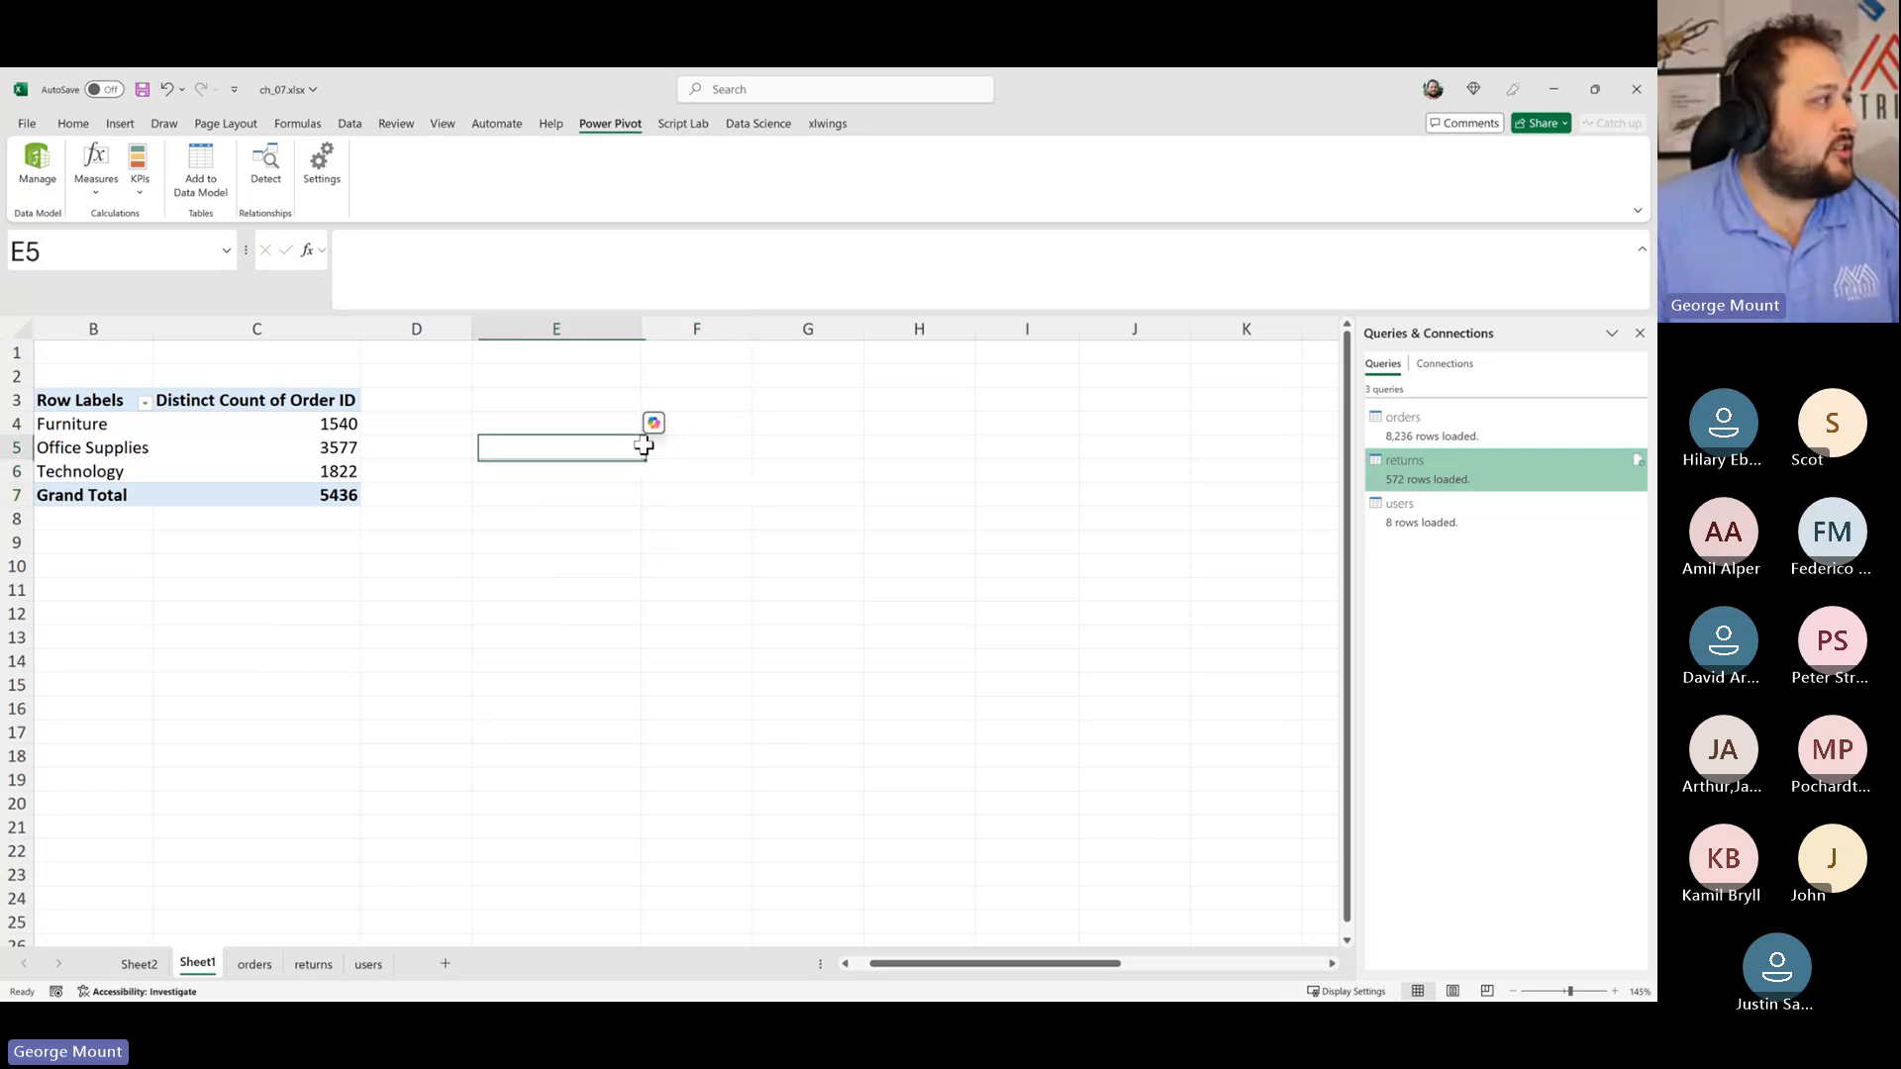
pyautogui.press('Left')
pyautogui.press('Up')
pyautogui.press('Up')
pyautogui.press('Left')
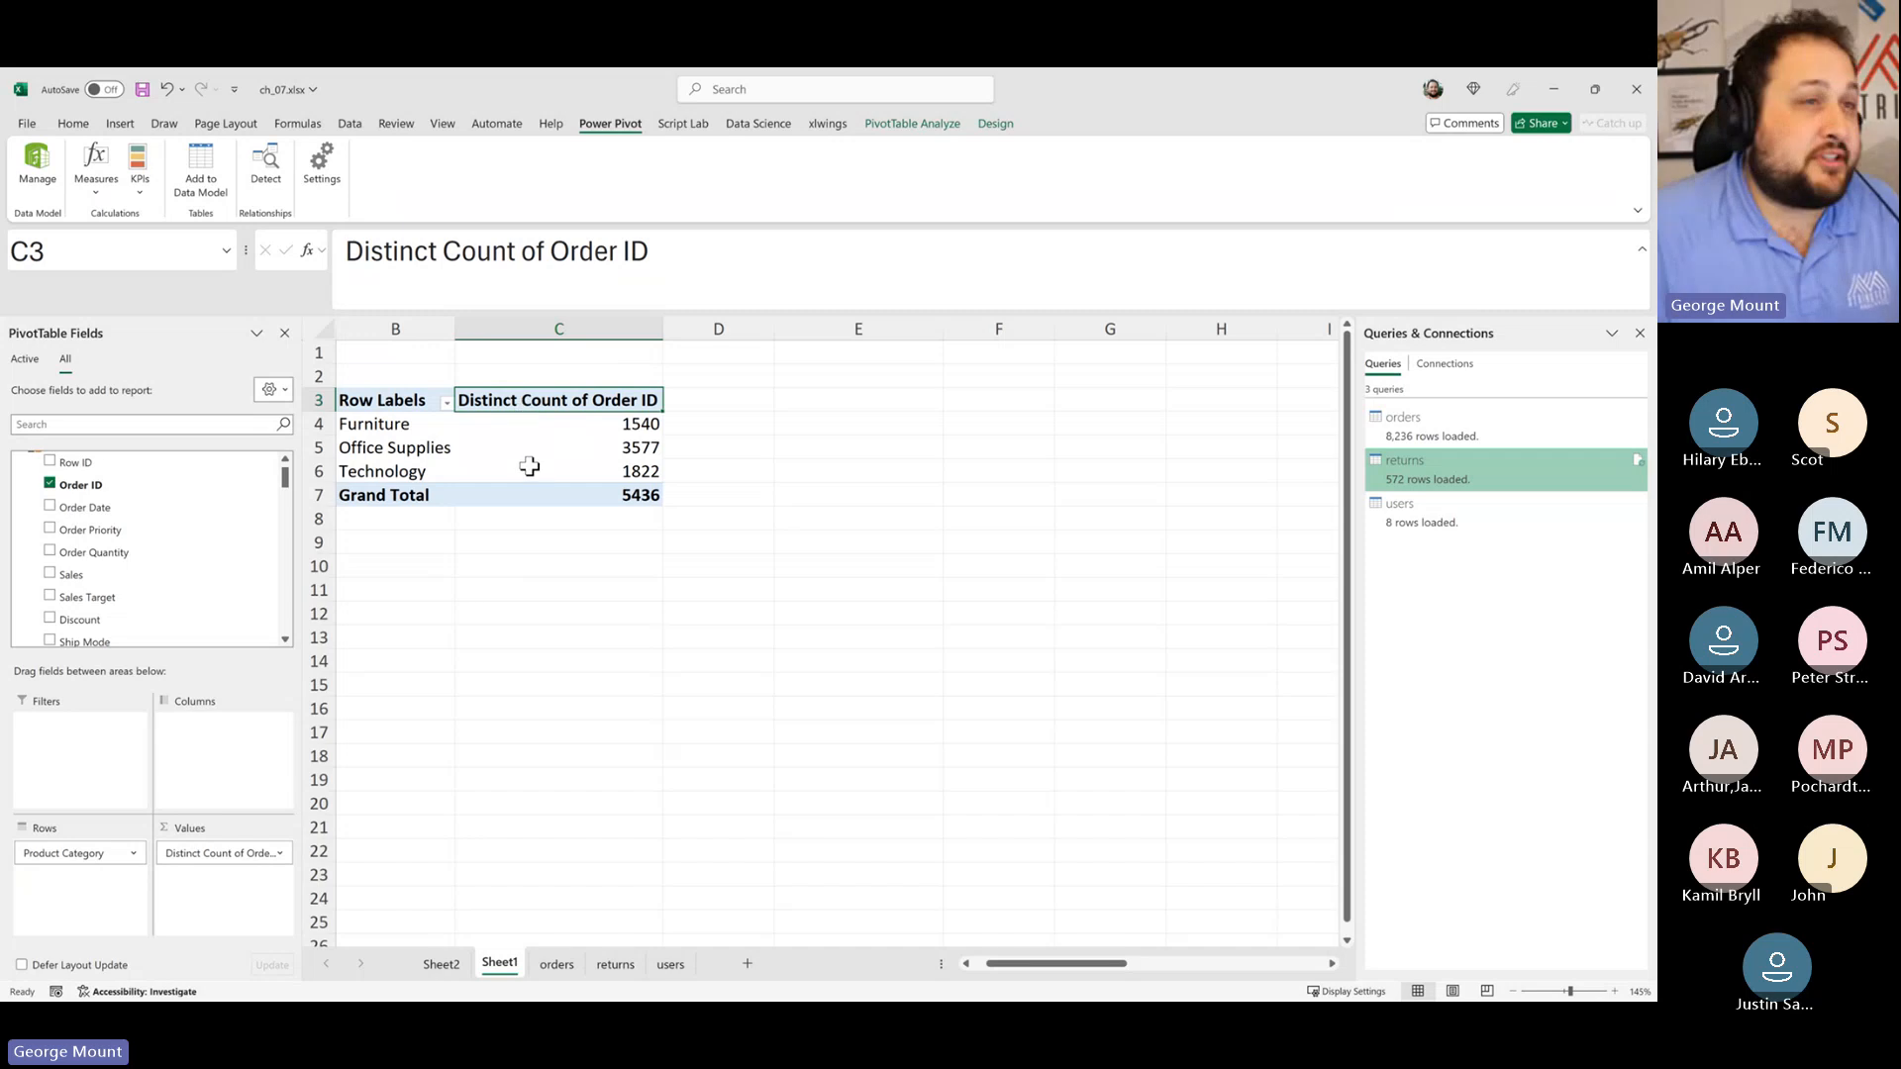
# Step: Enter the note "Implicit (Drag and drop, PivotTable as normal)" in cell E4
pyautogui.click(780, 414)
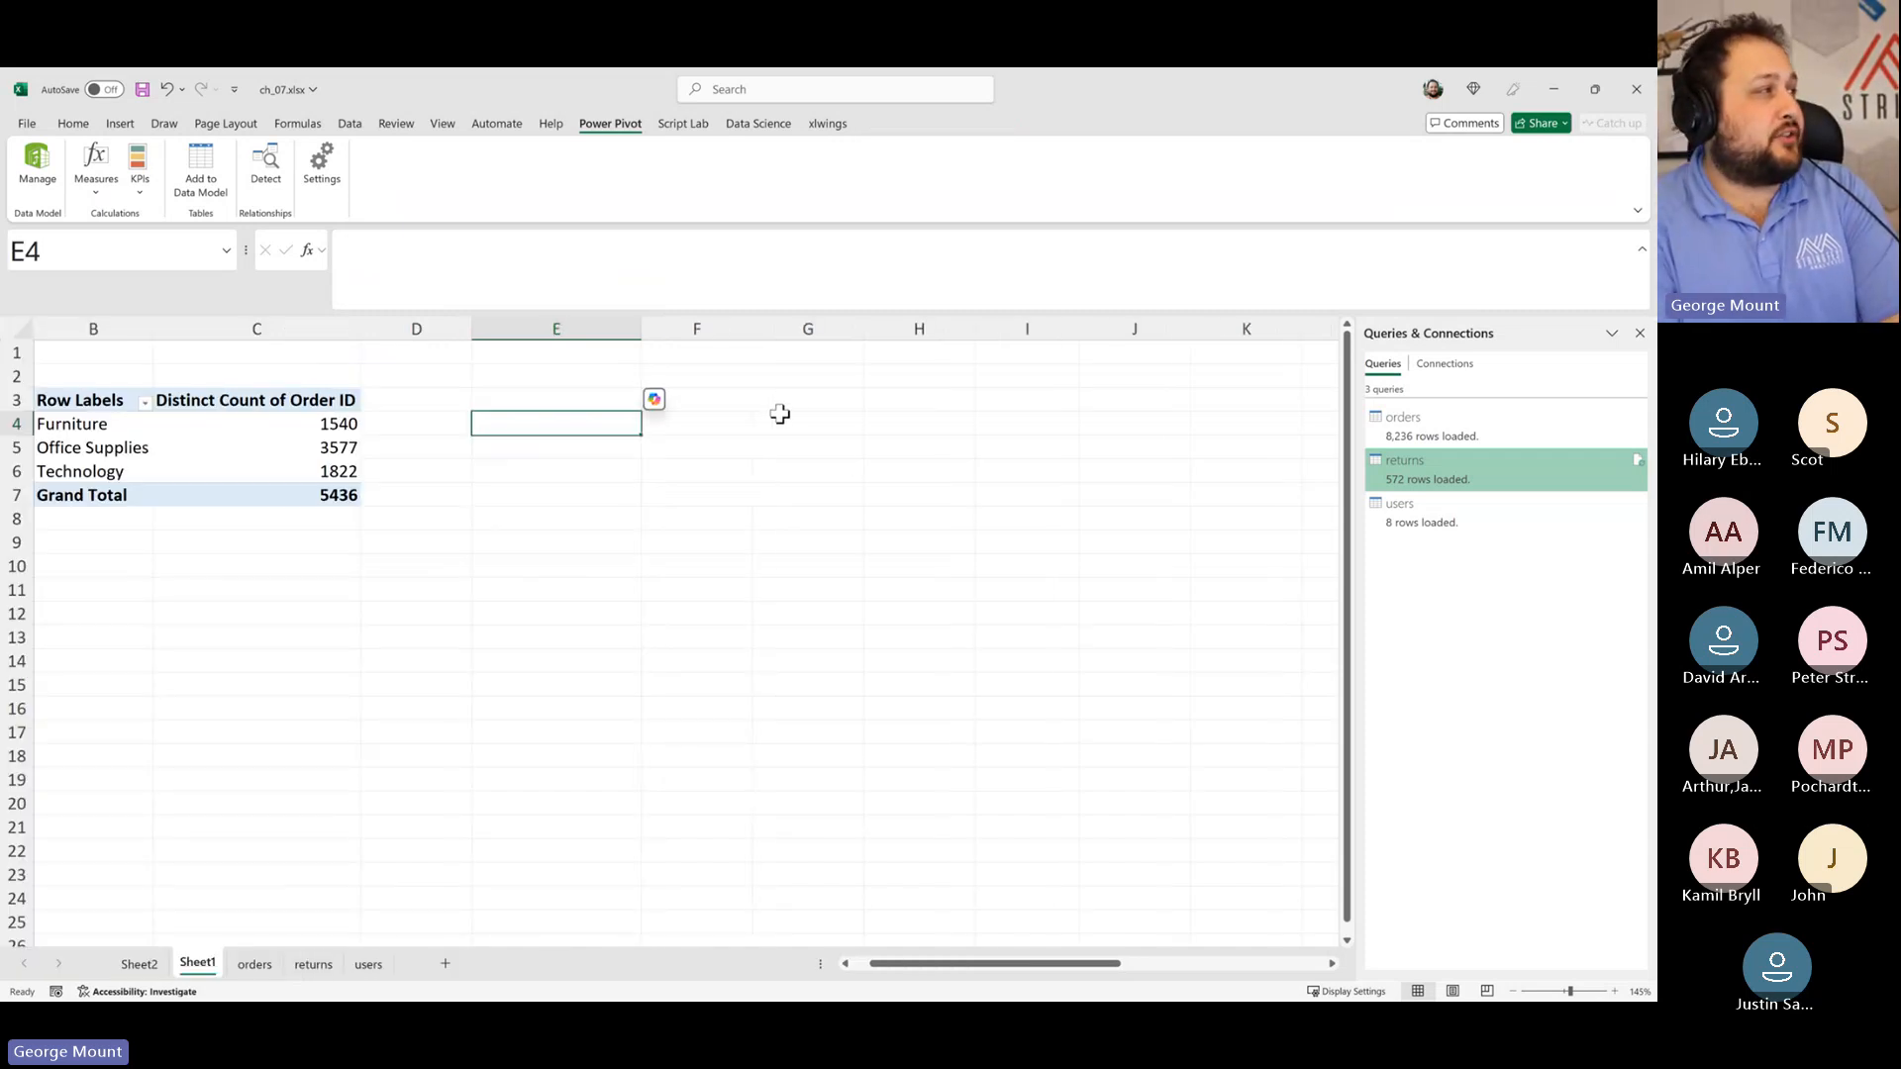
pyautogui.write('Implici')
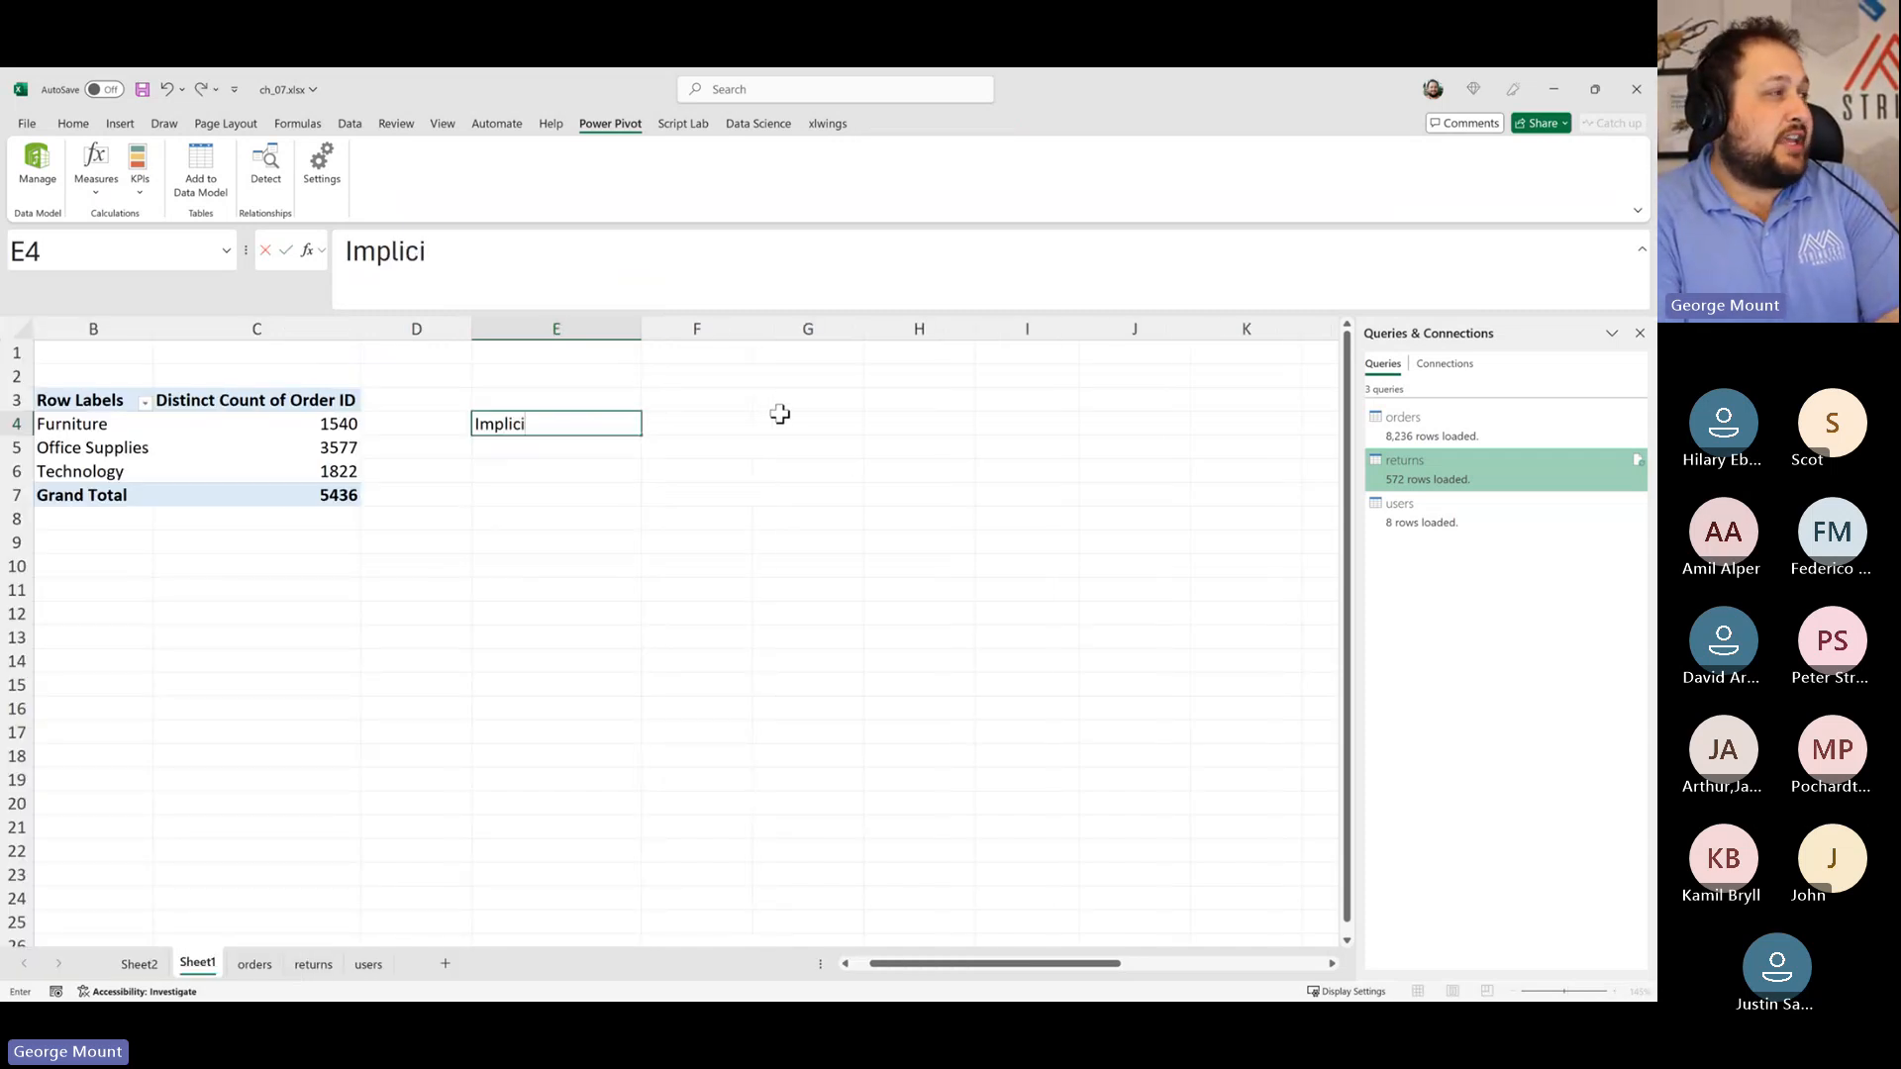
pyautogui.write('t')
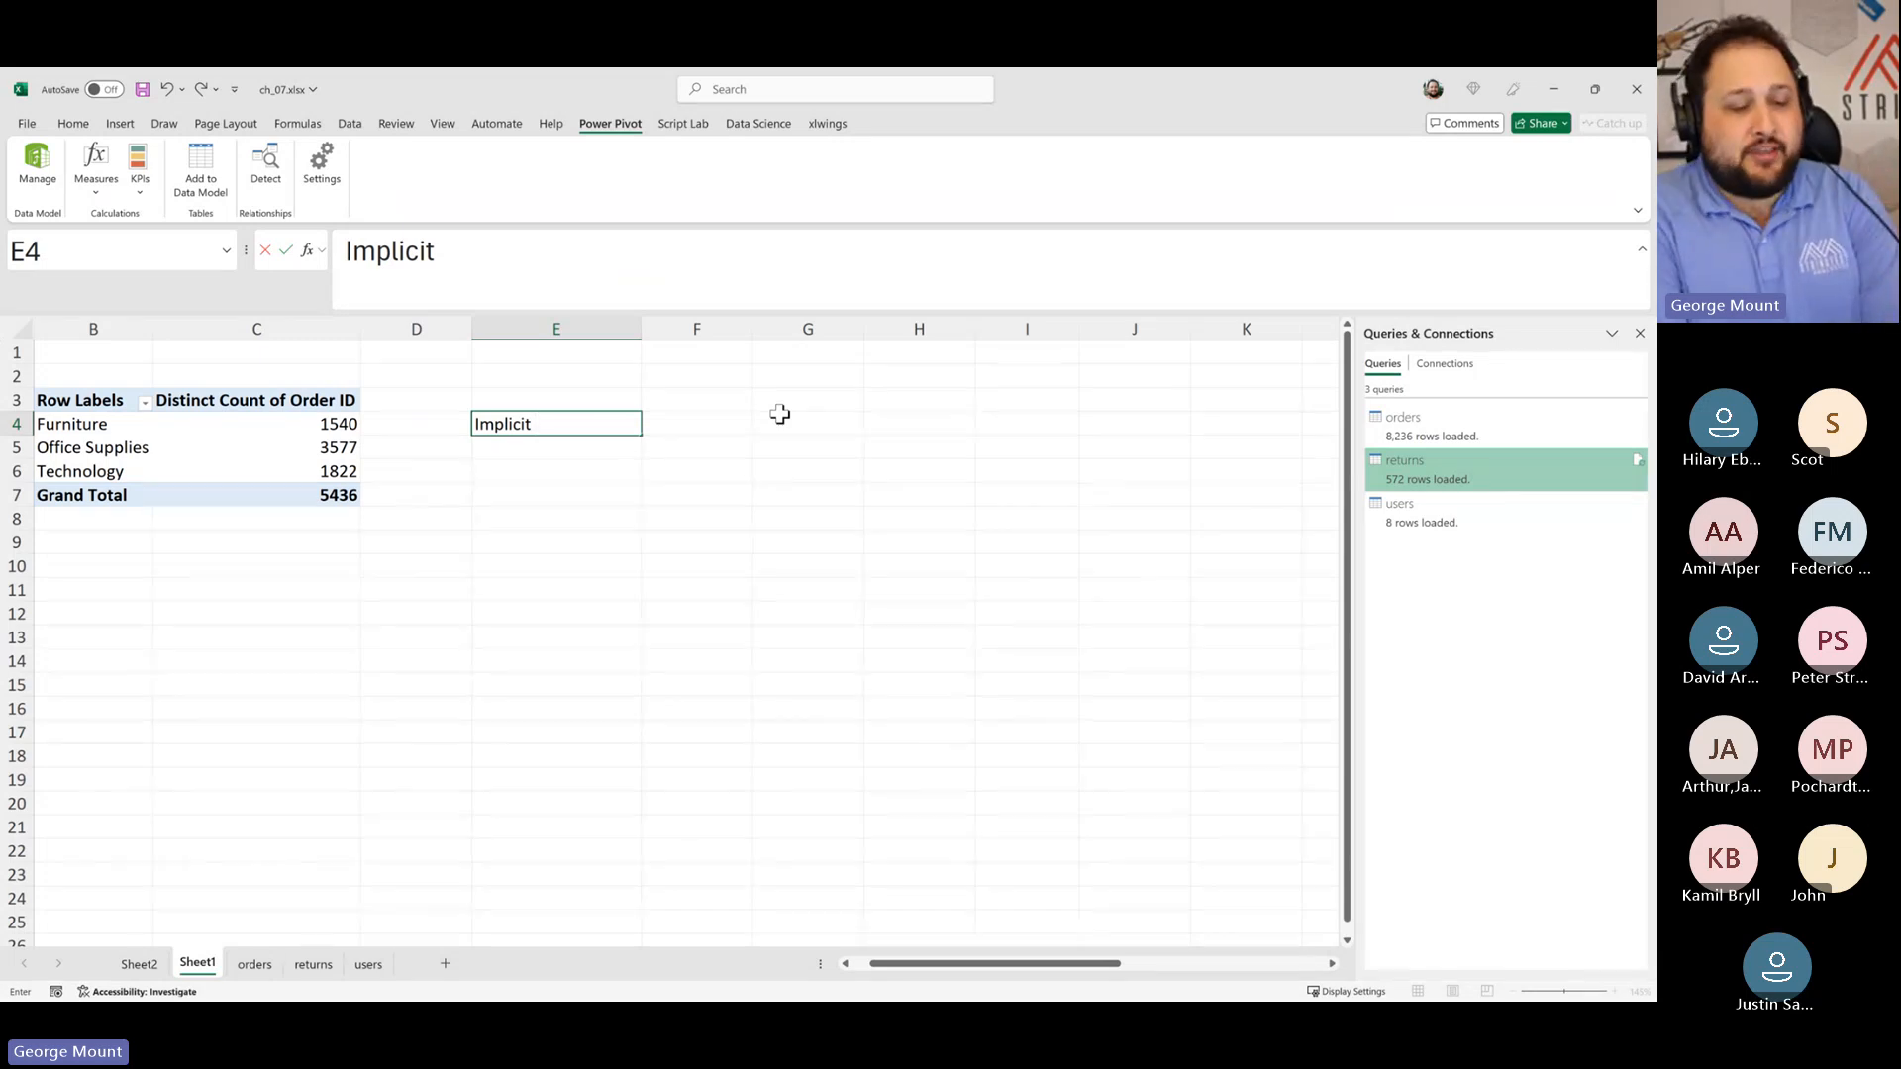
pyautogui.write('(Drag and d')
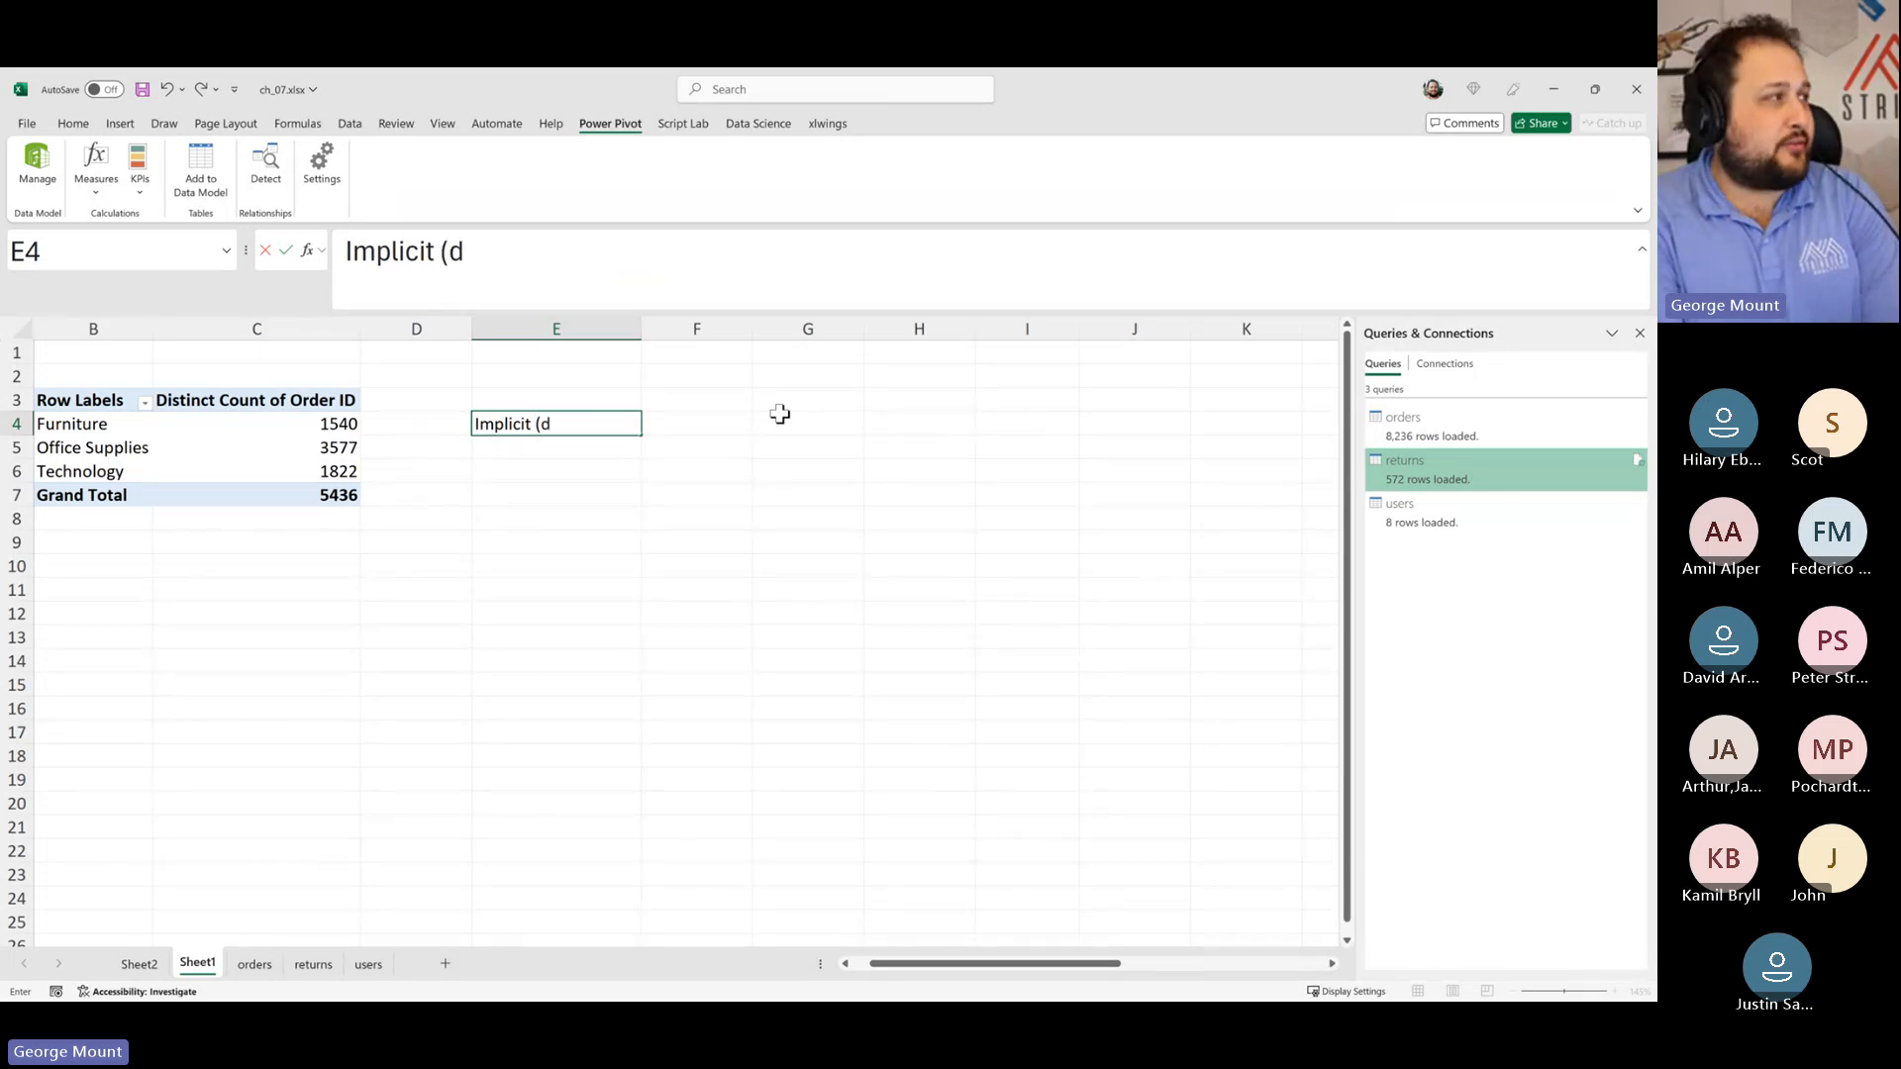
pyautogui.write('rop,')
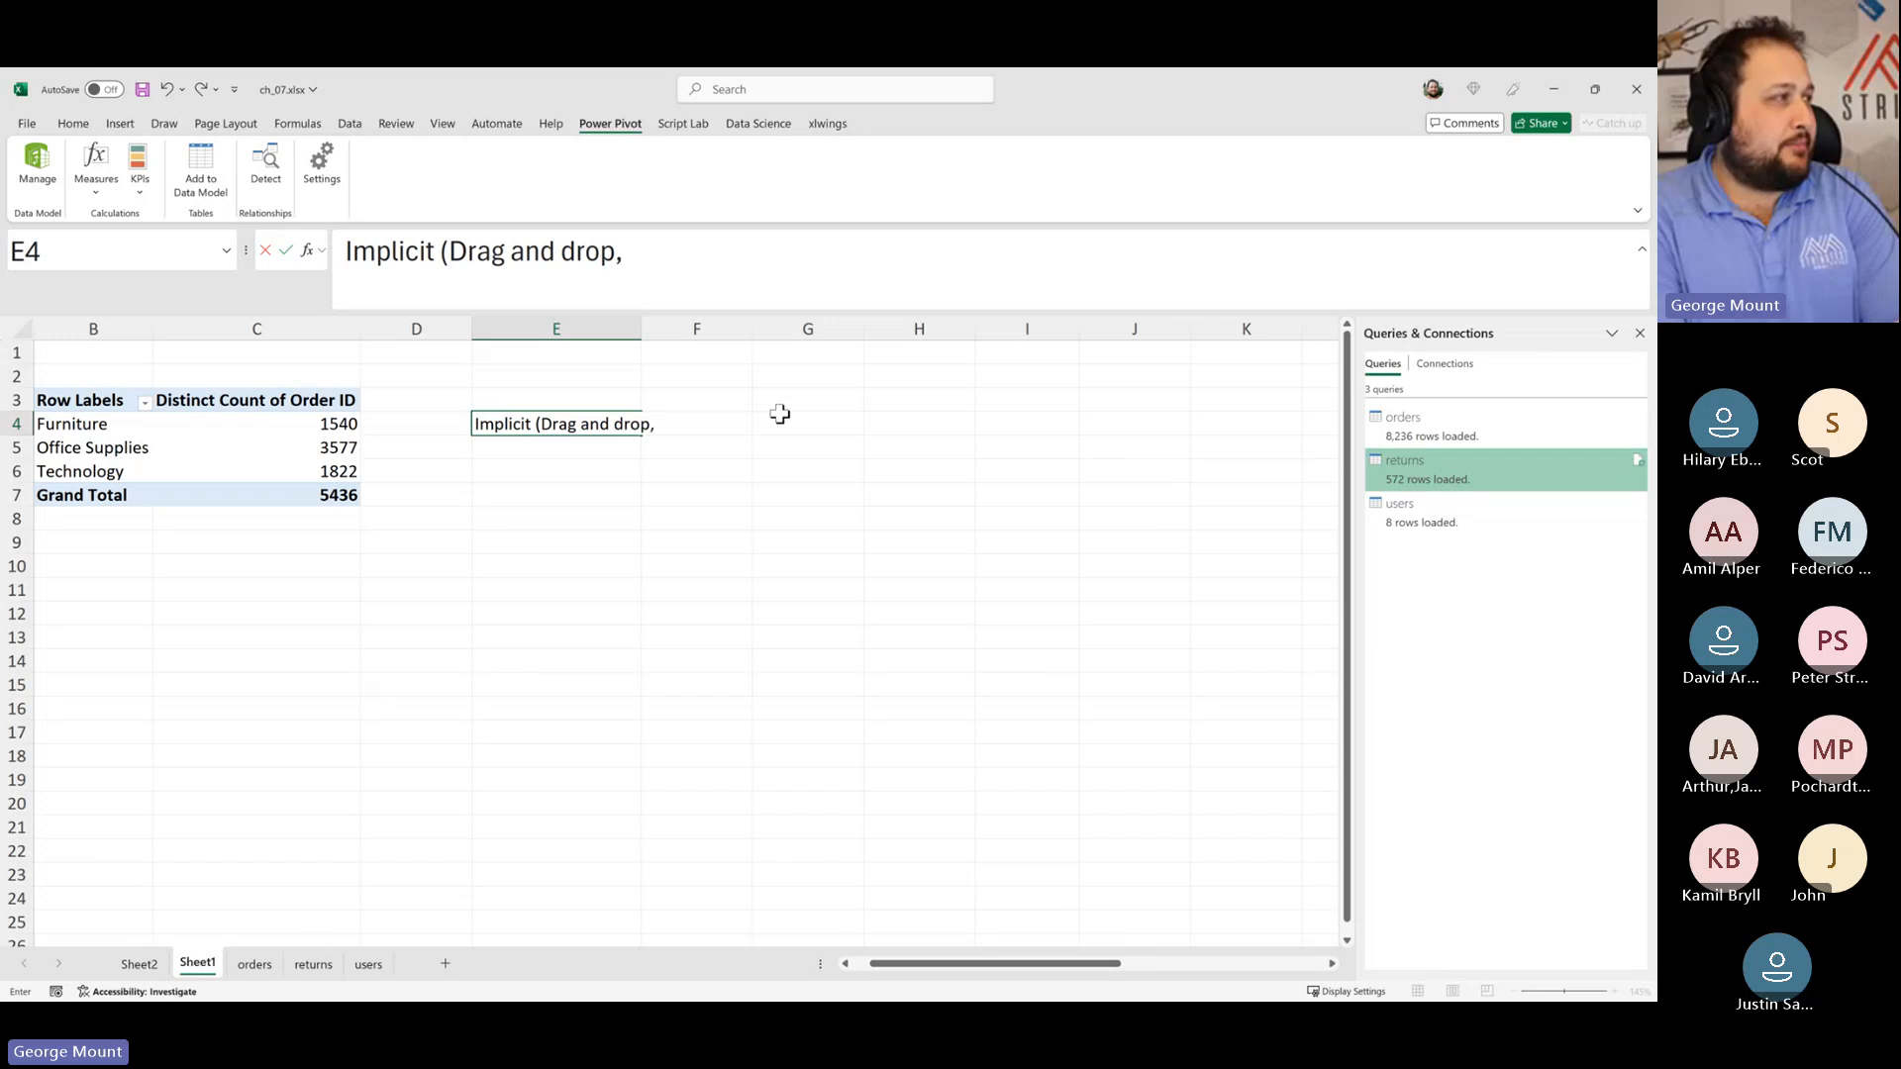
pyautogui.write(' PivotTablke')
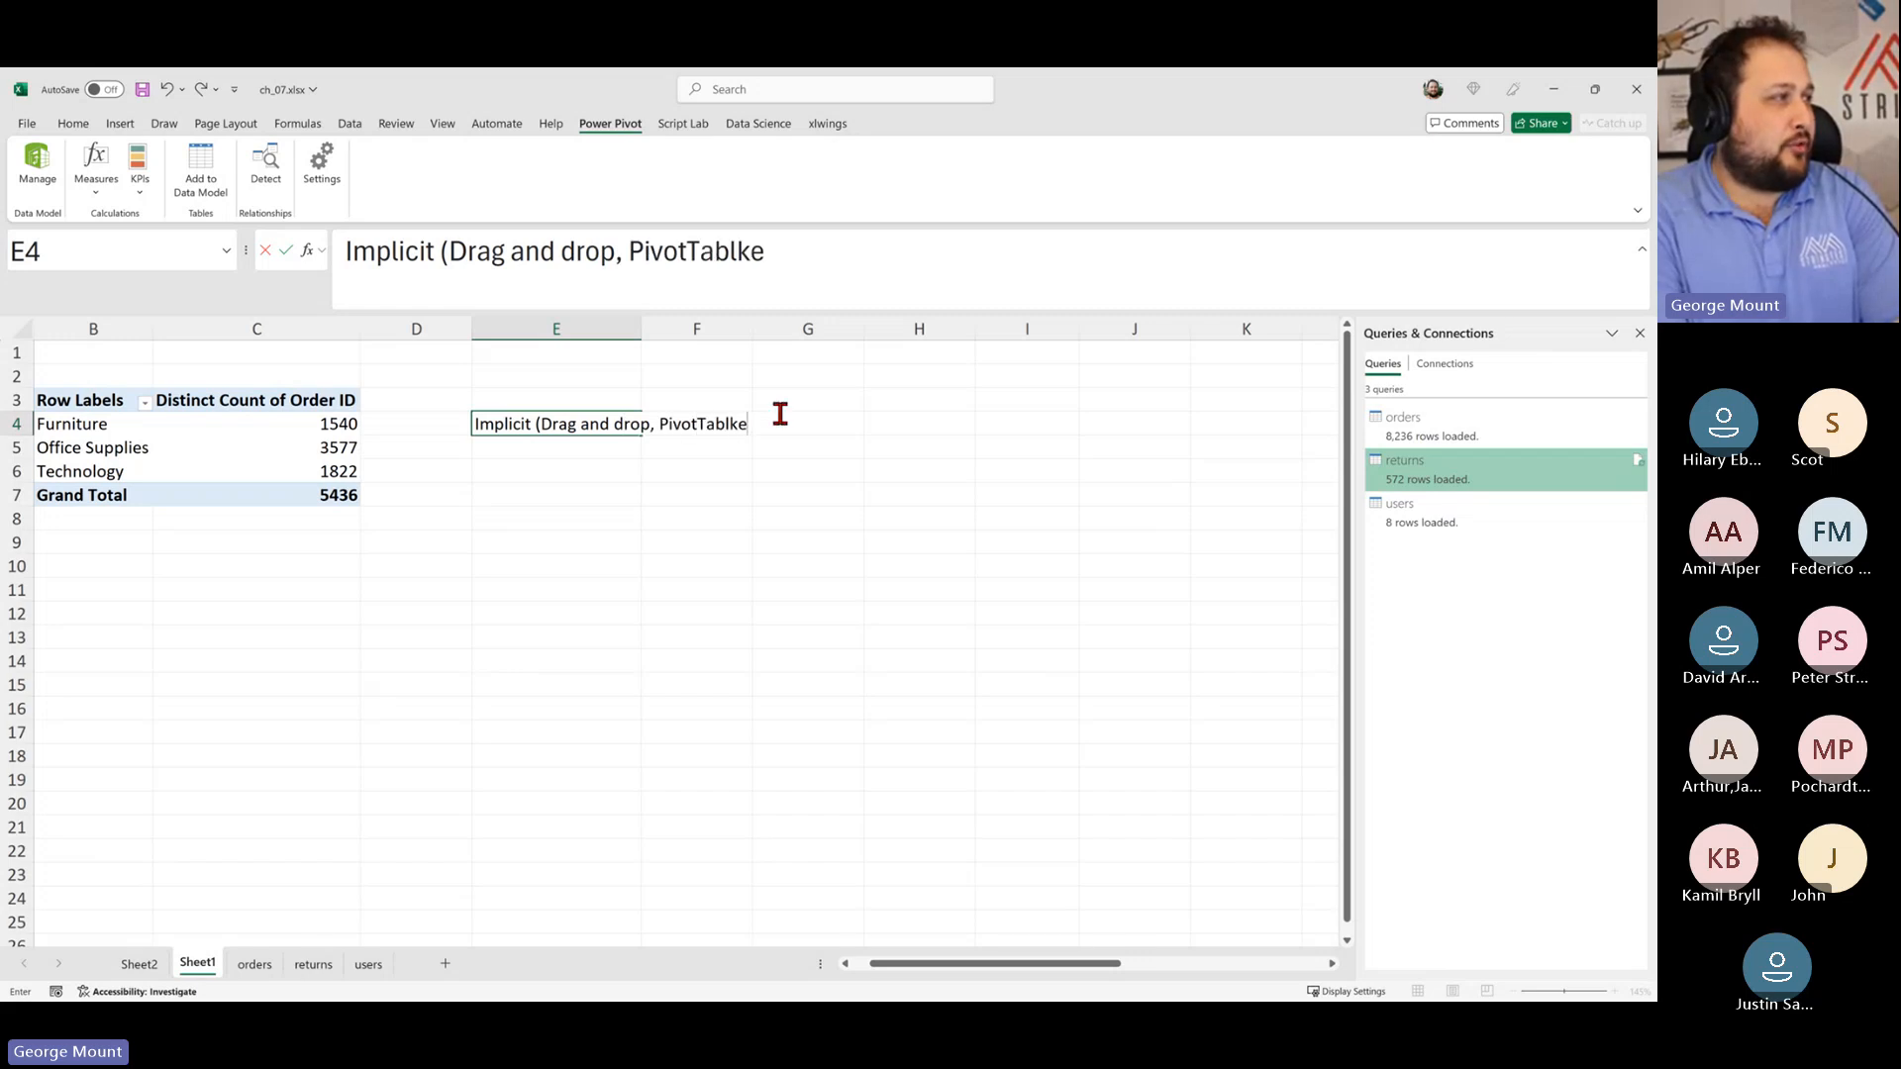
pyautogui.press('BackSpace')
pyautogui.press('BackSpace')
pyautogui.press('BackSpace')
pyautogui.write('le as normal)')
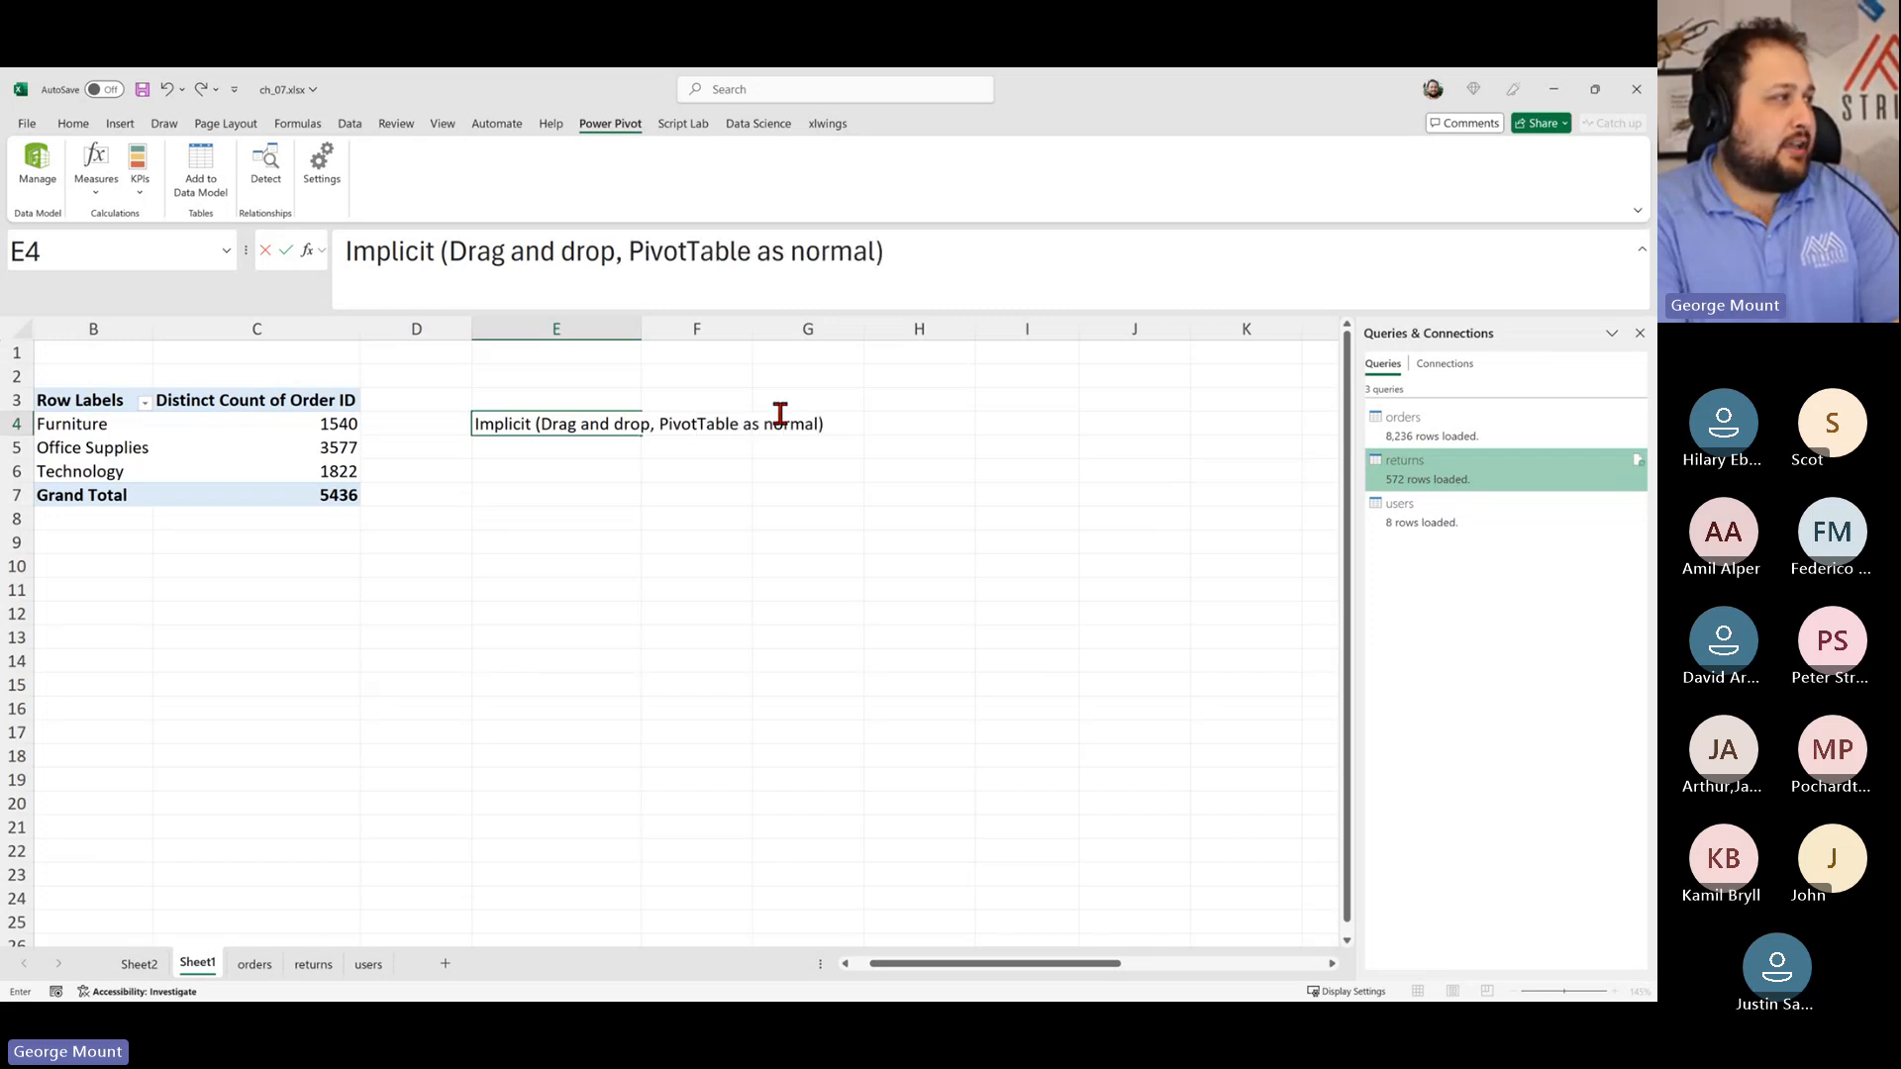
pyautogui.press('Return')
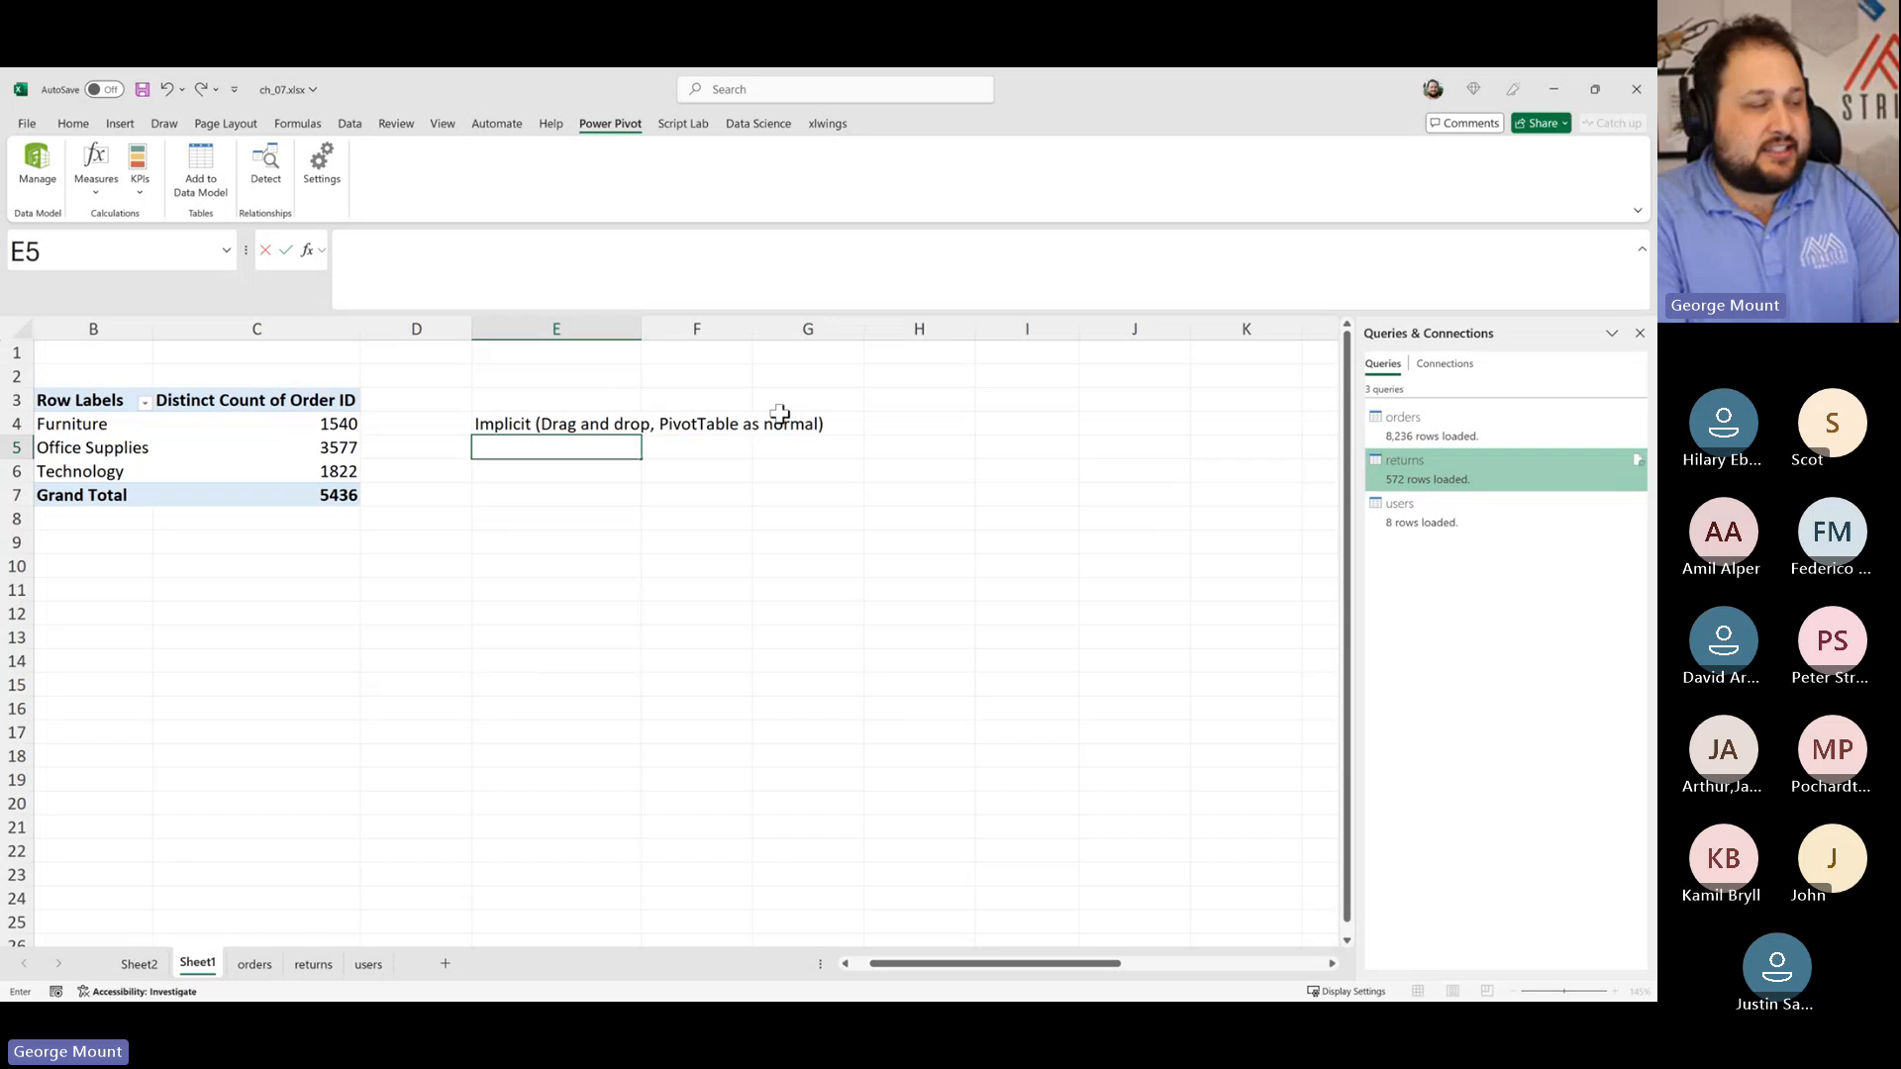
# Step: Enter the note "Explicit (Create custom measures that can be saved, reused, referred to)" in cell E5
pyautogui.write('Explicit (')
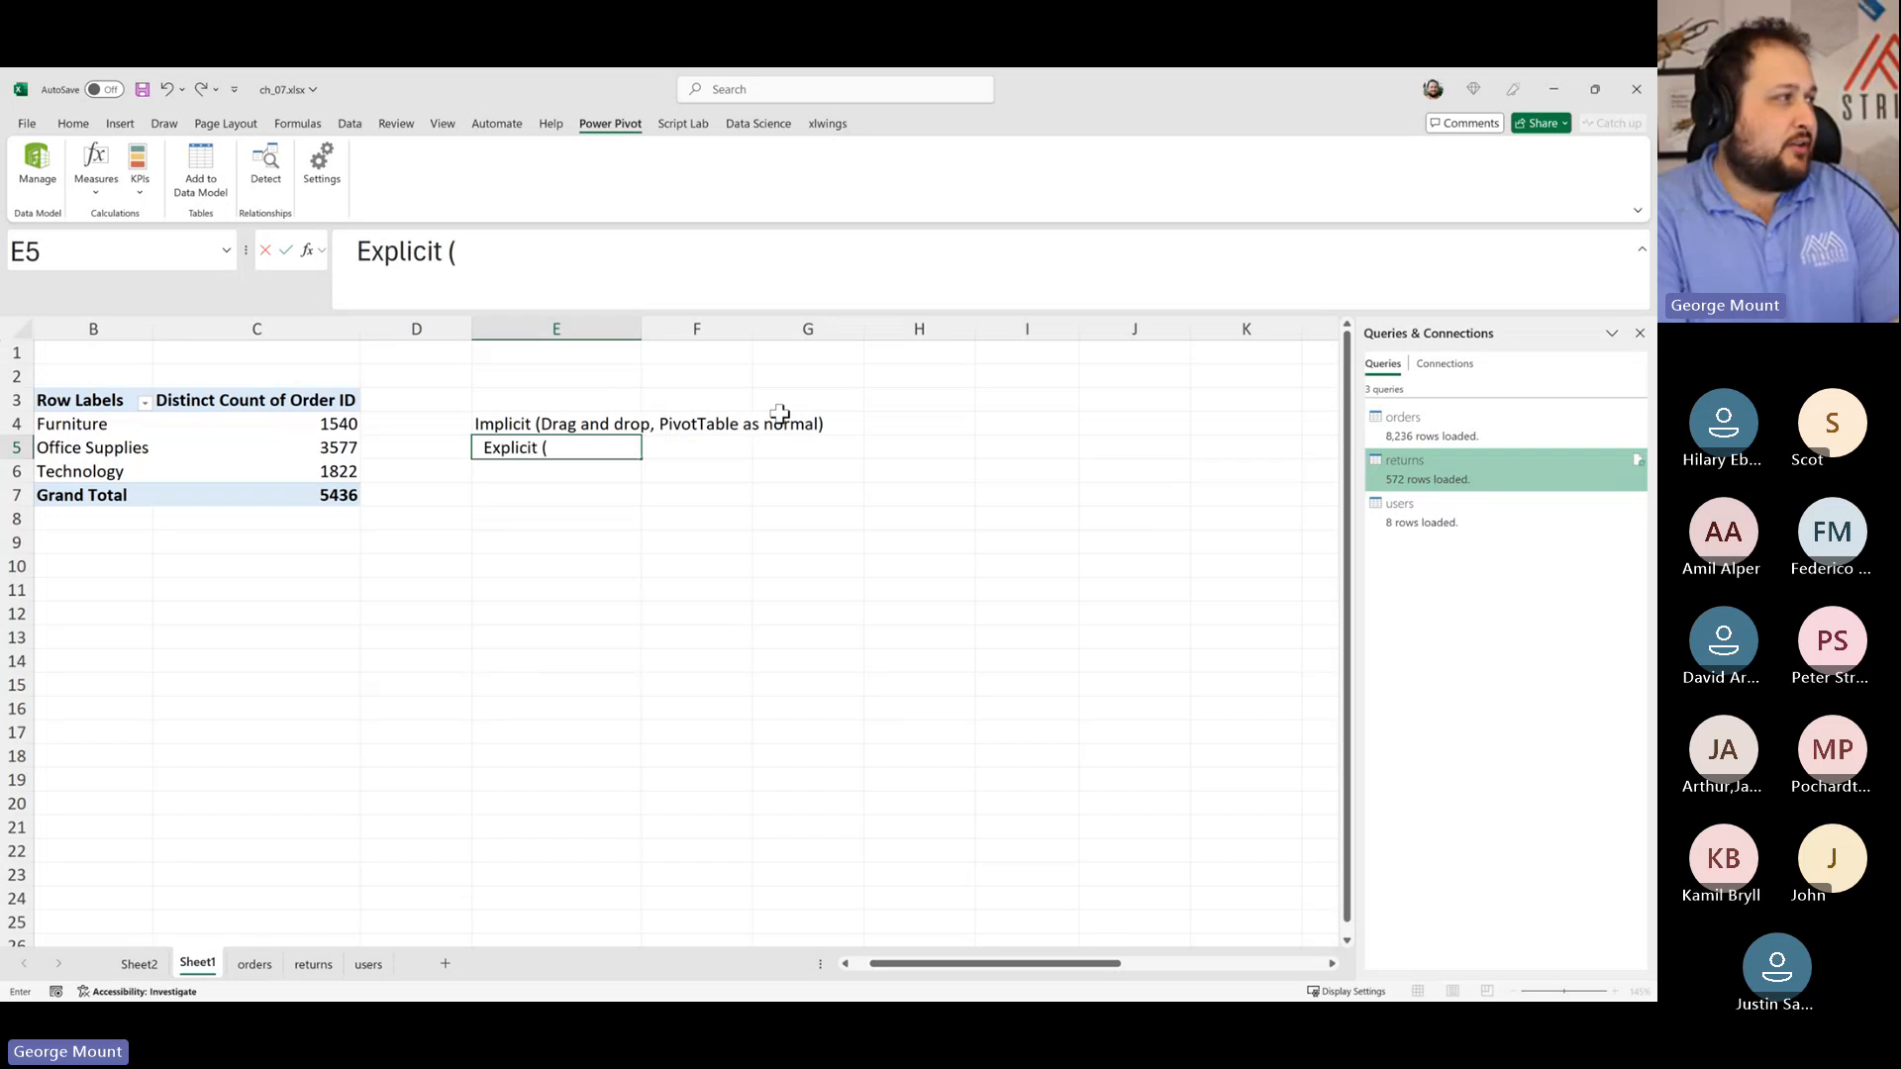
pyautogui.write('Create ')
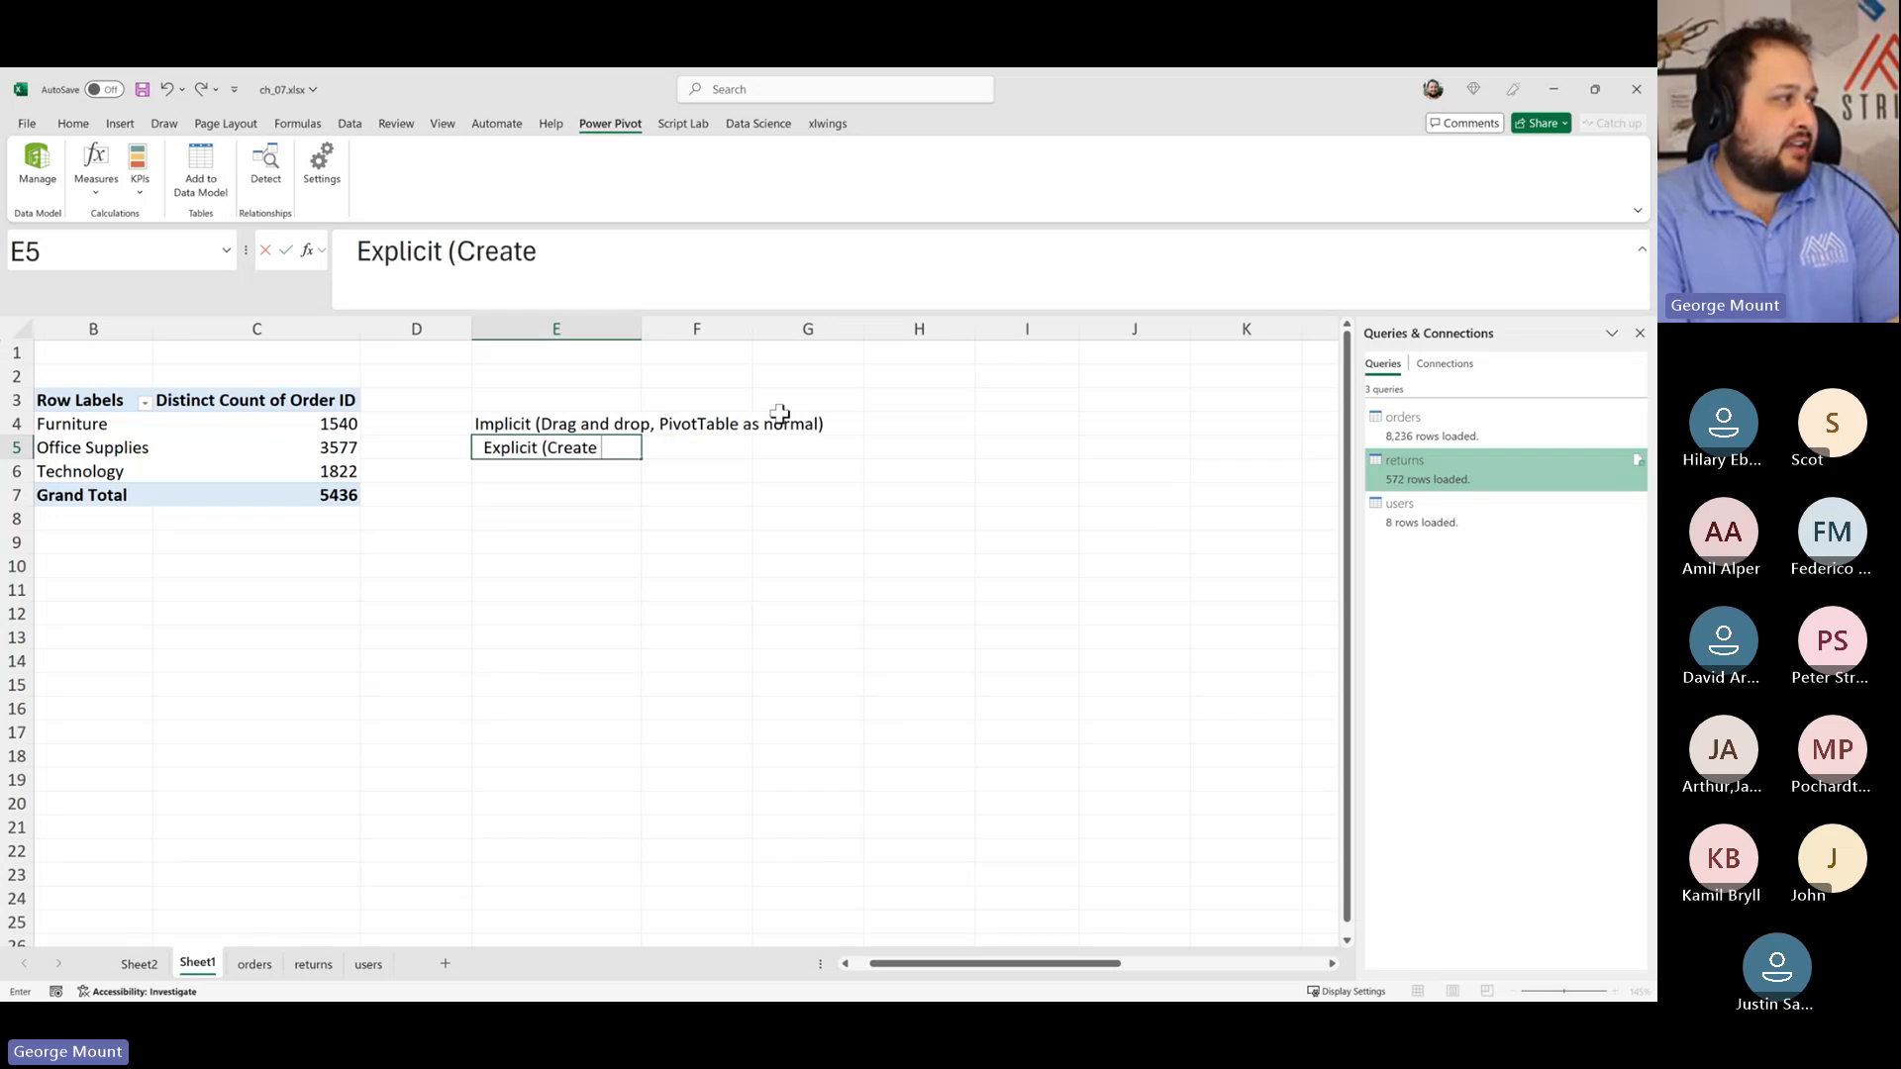
pyautogui.write('custom meat')
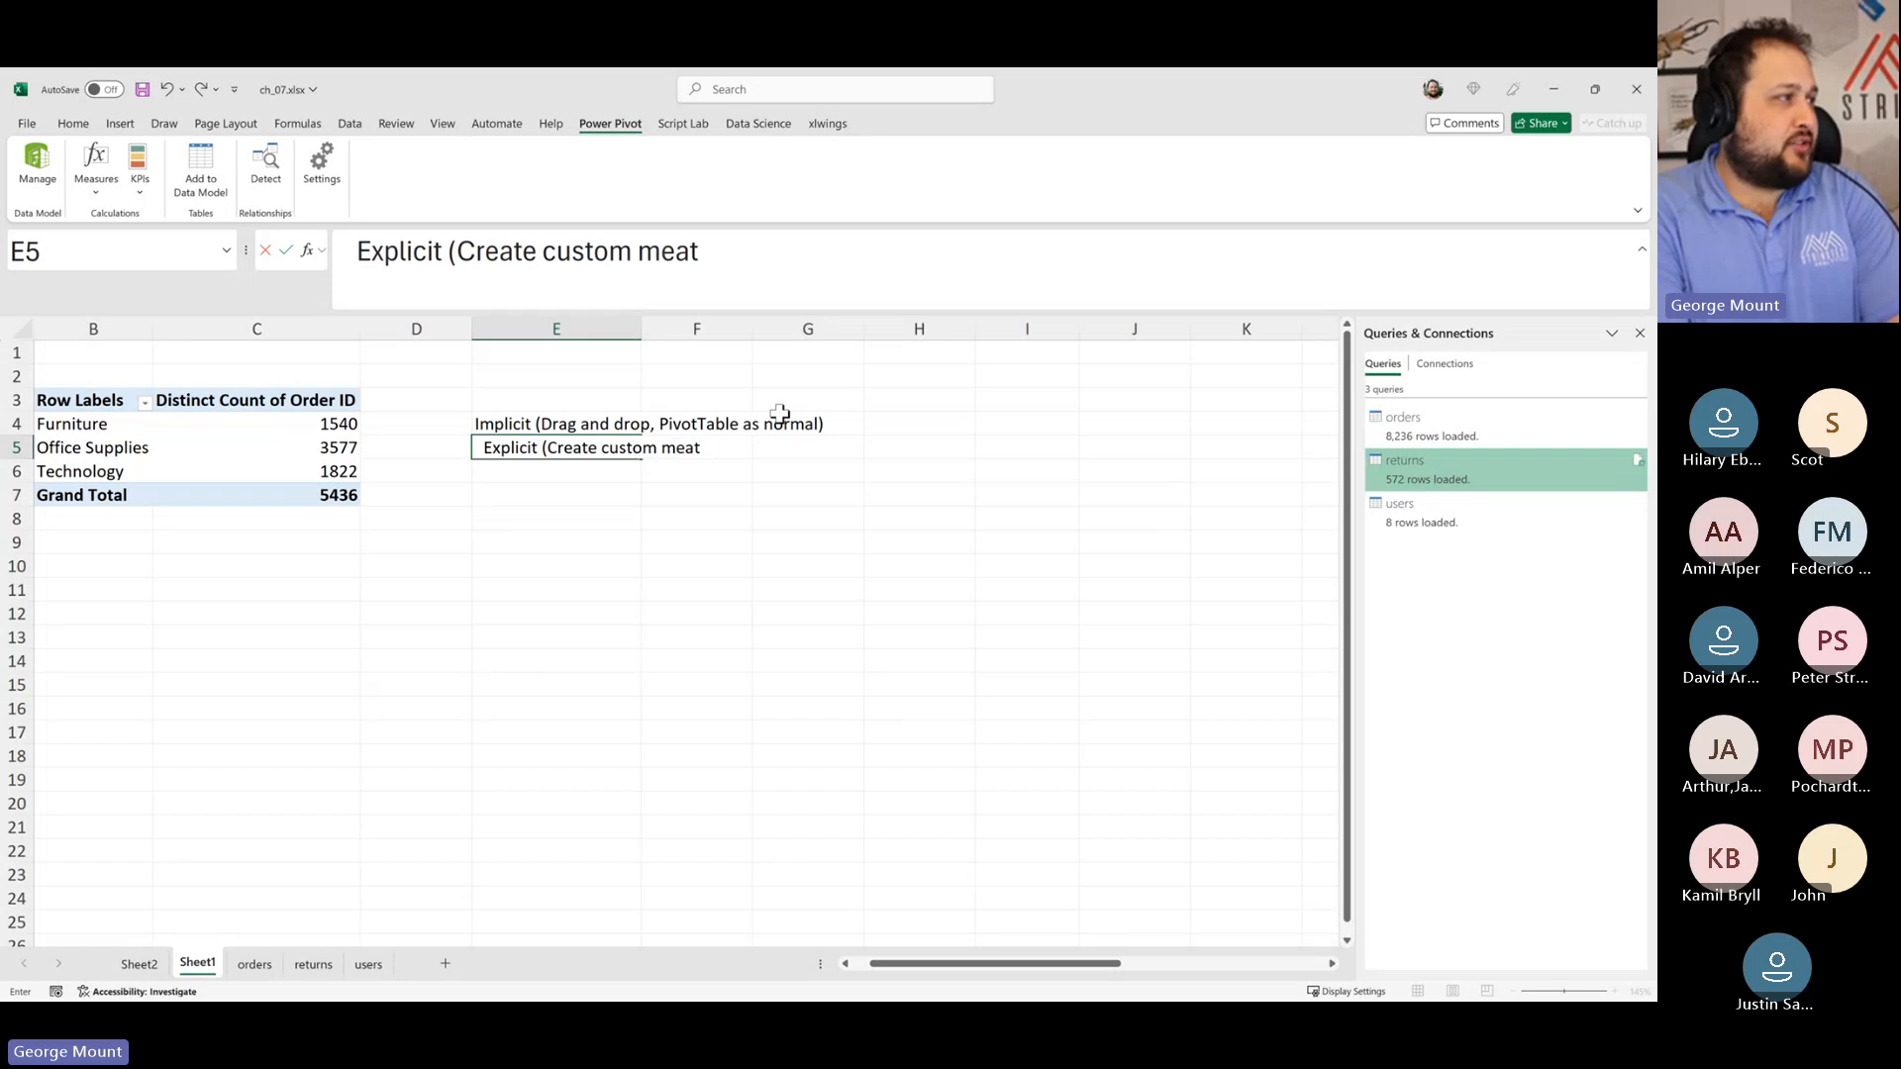
pyautogui.press('BackSpace')
pyautogui.write('sures that ca')
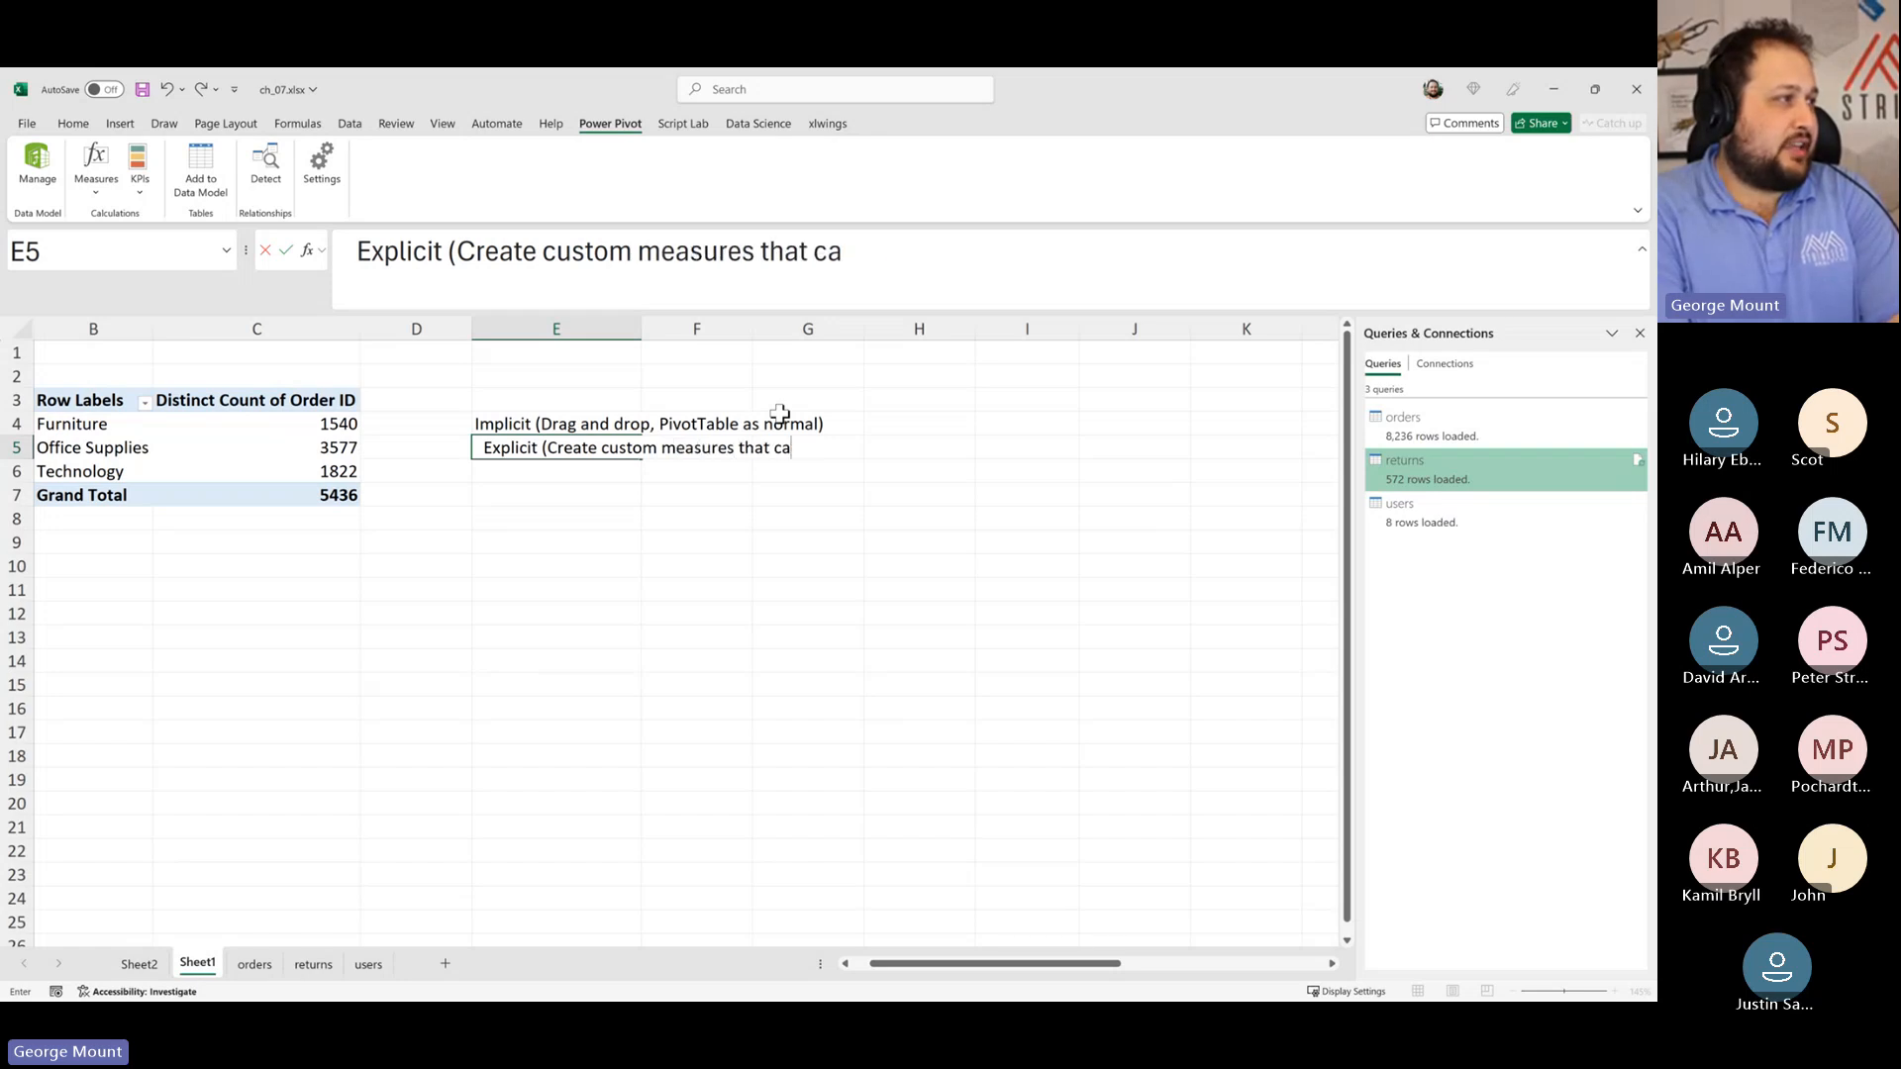
pyautogui.write('n be saved, ref')
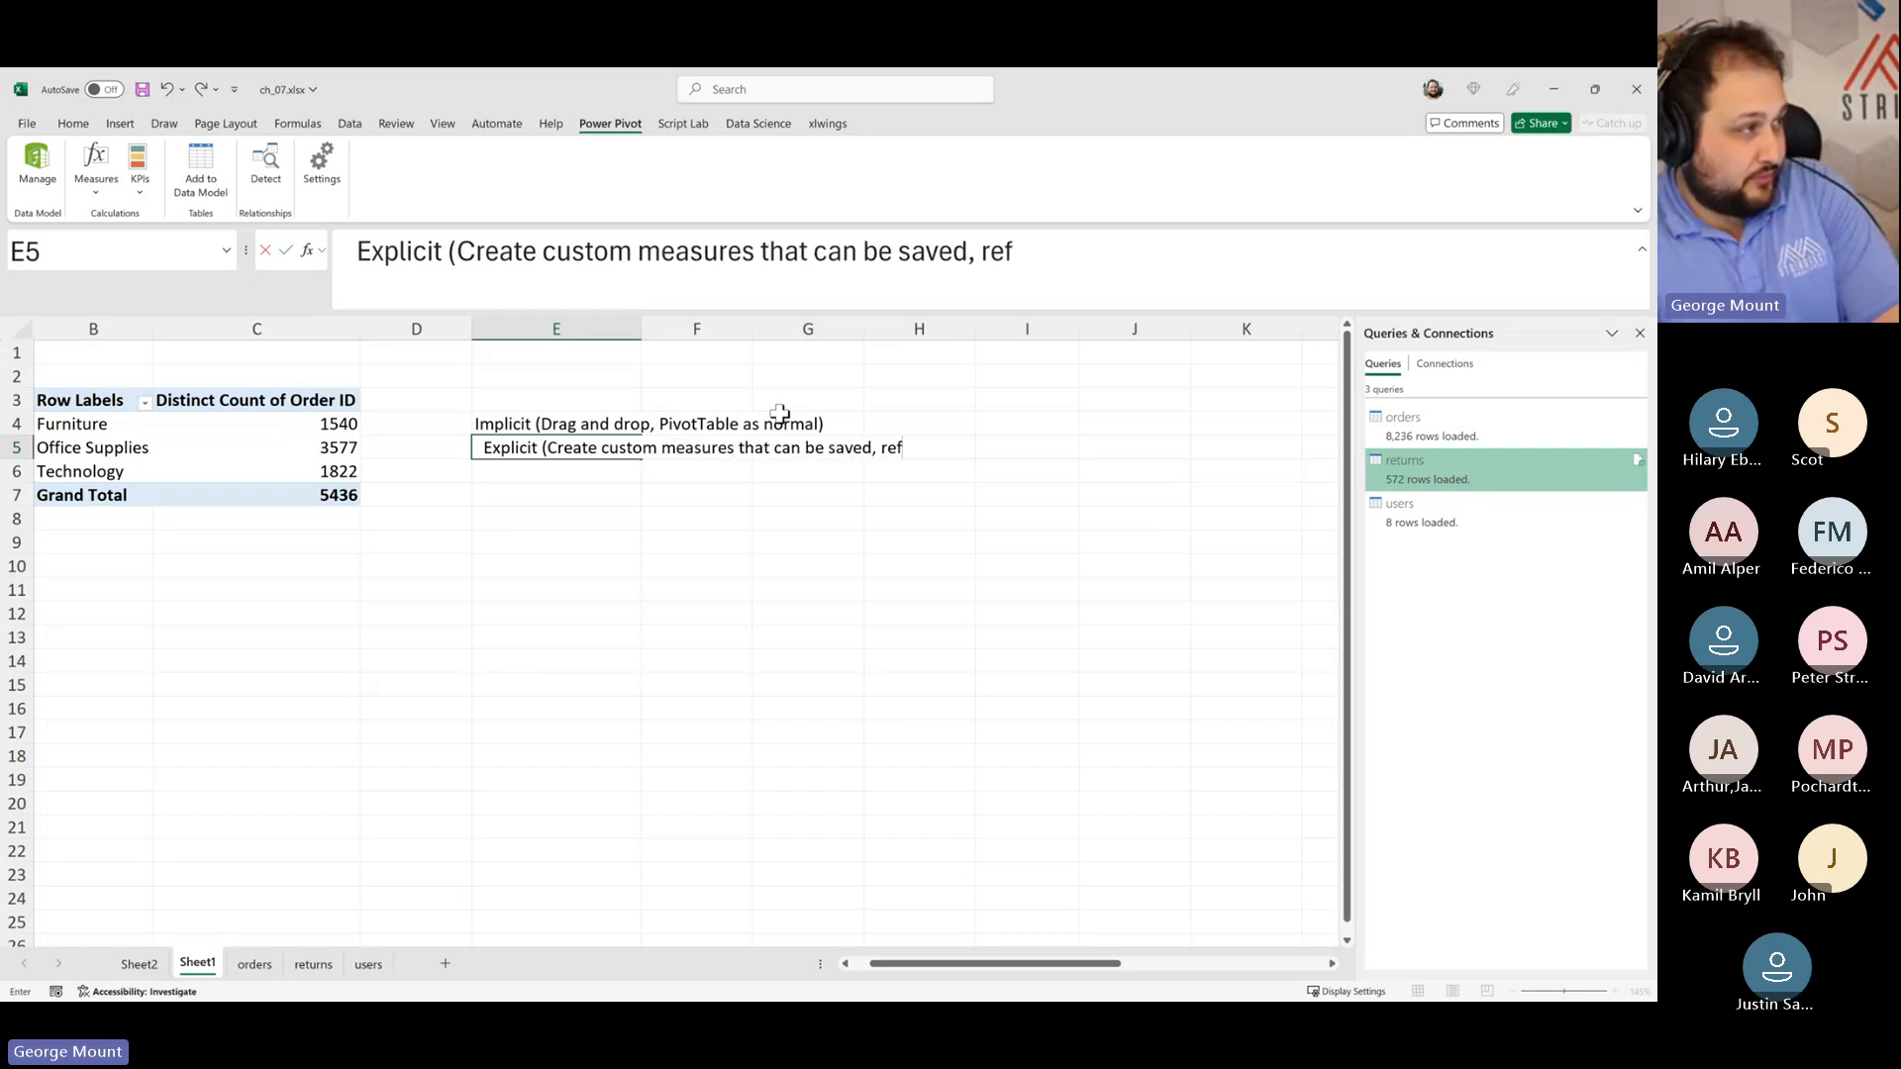
pyautogui.press('BackSpace')
pyautogui.write('used, ref')
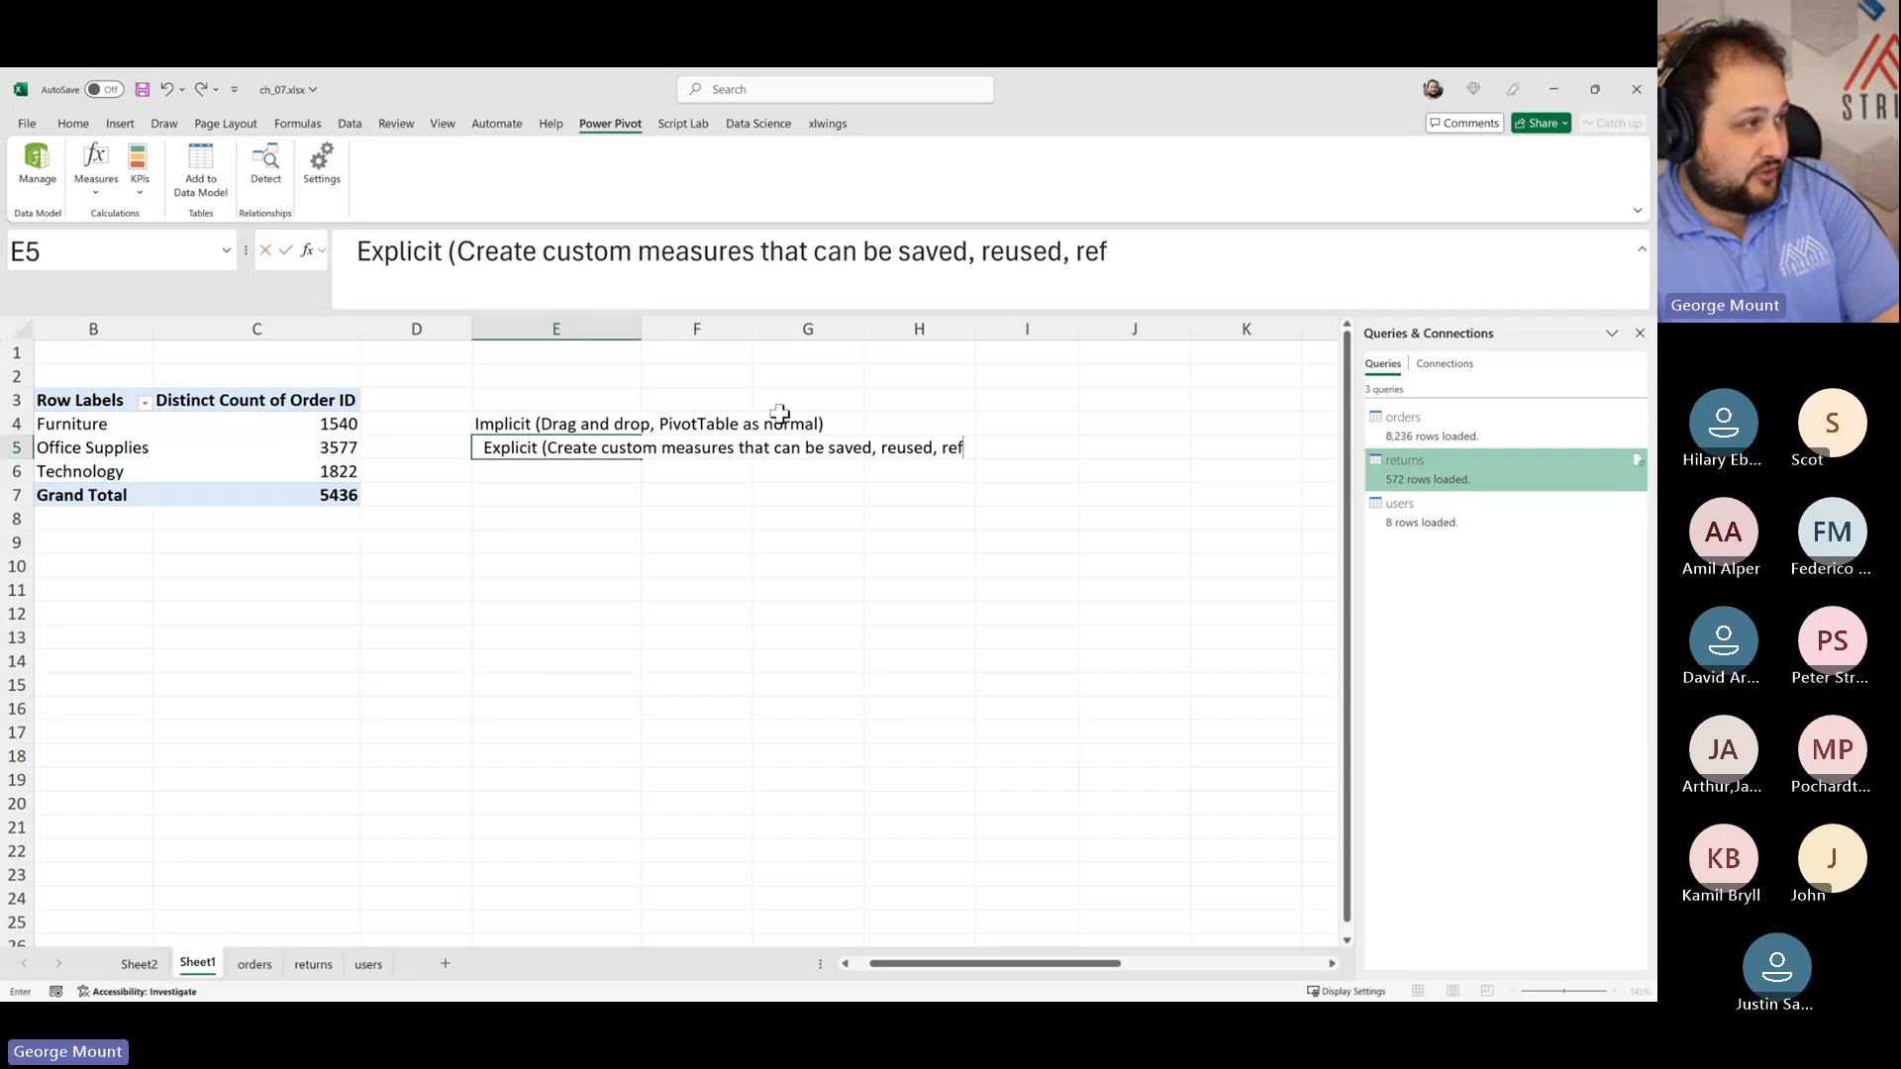
pyautogui.write('erred to)')
pyautogui.press('Return')
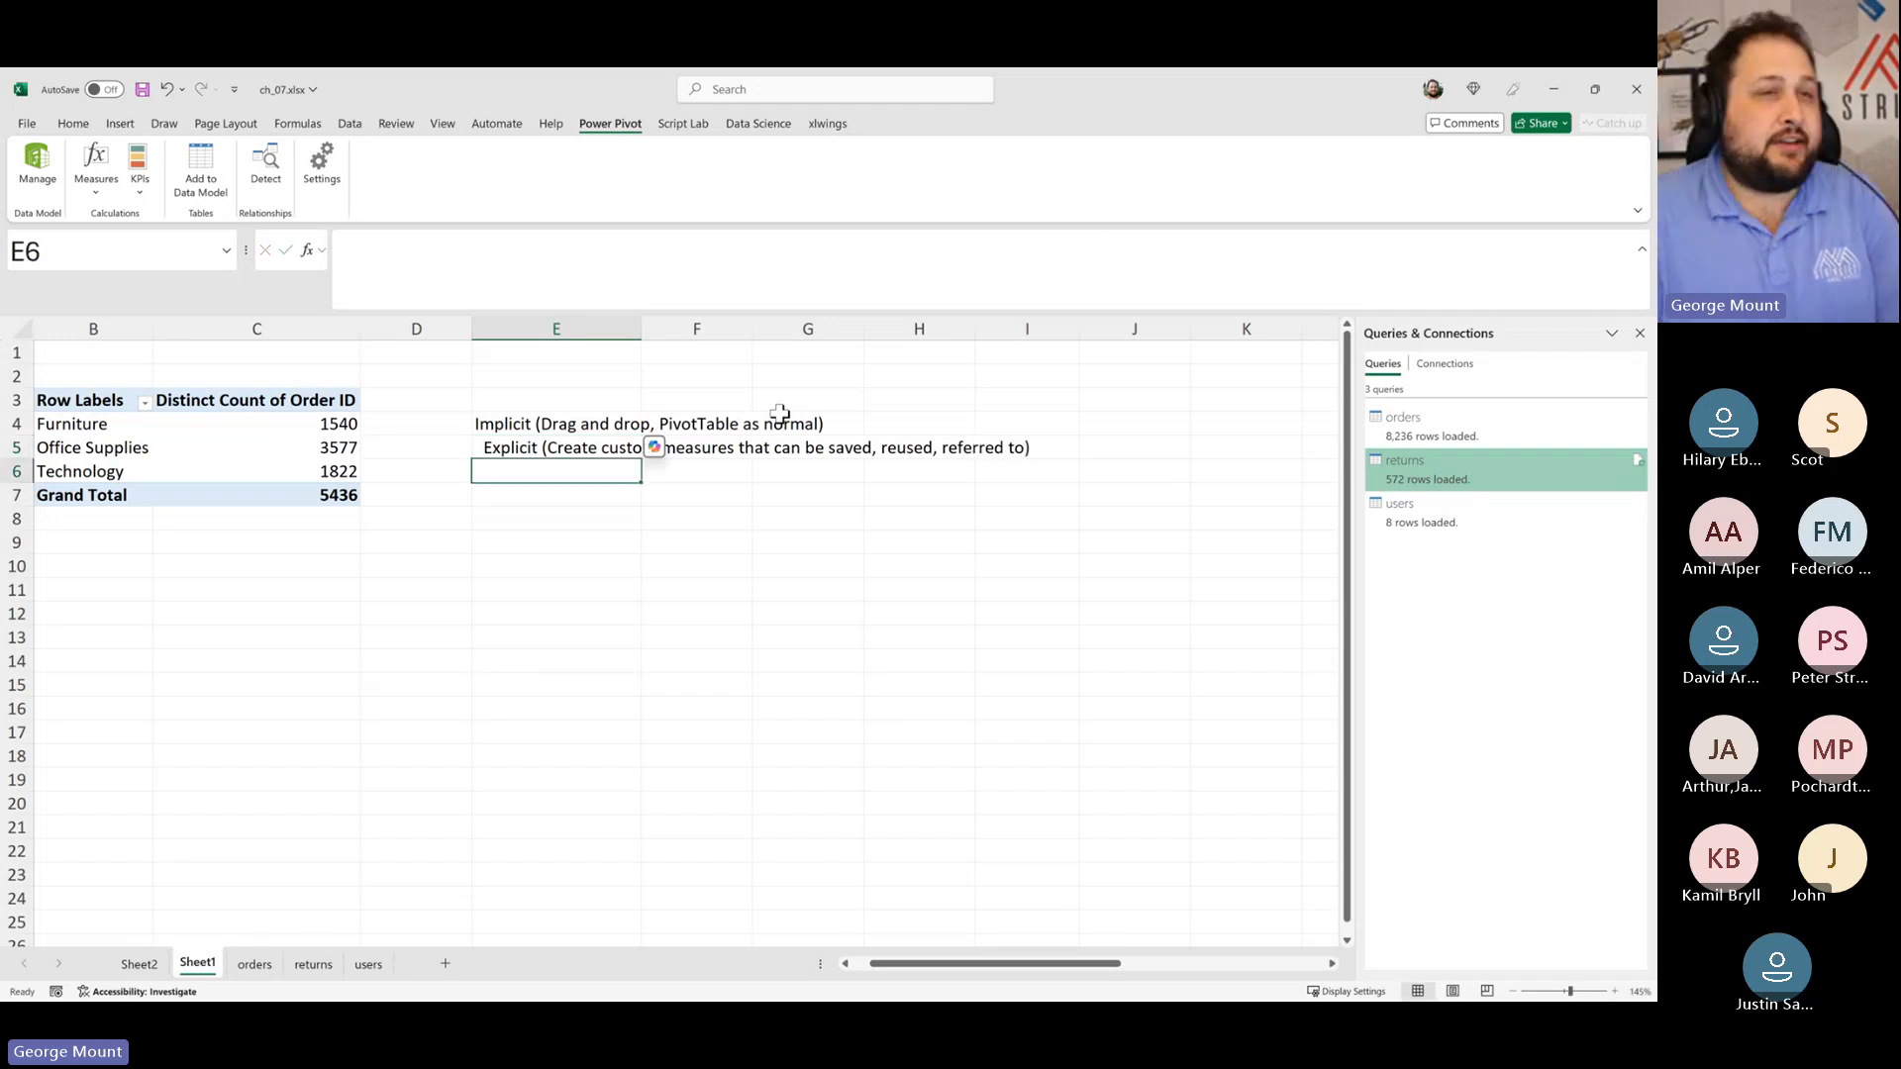
# Step: Try bold formatting on the implicit and explicit notes in E4:E5
pyautogui.press('Up')
pyautogui.hotkey('ctrl', 'b')
pyautogui.press('Up')
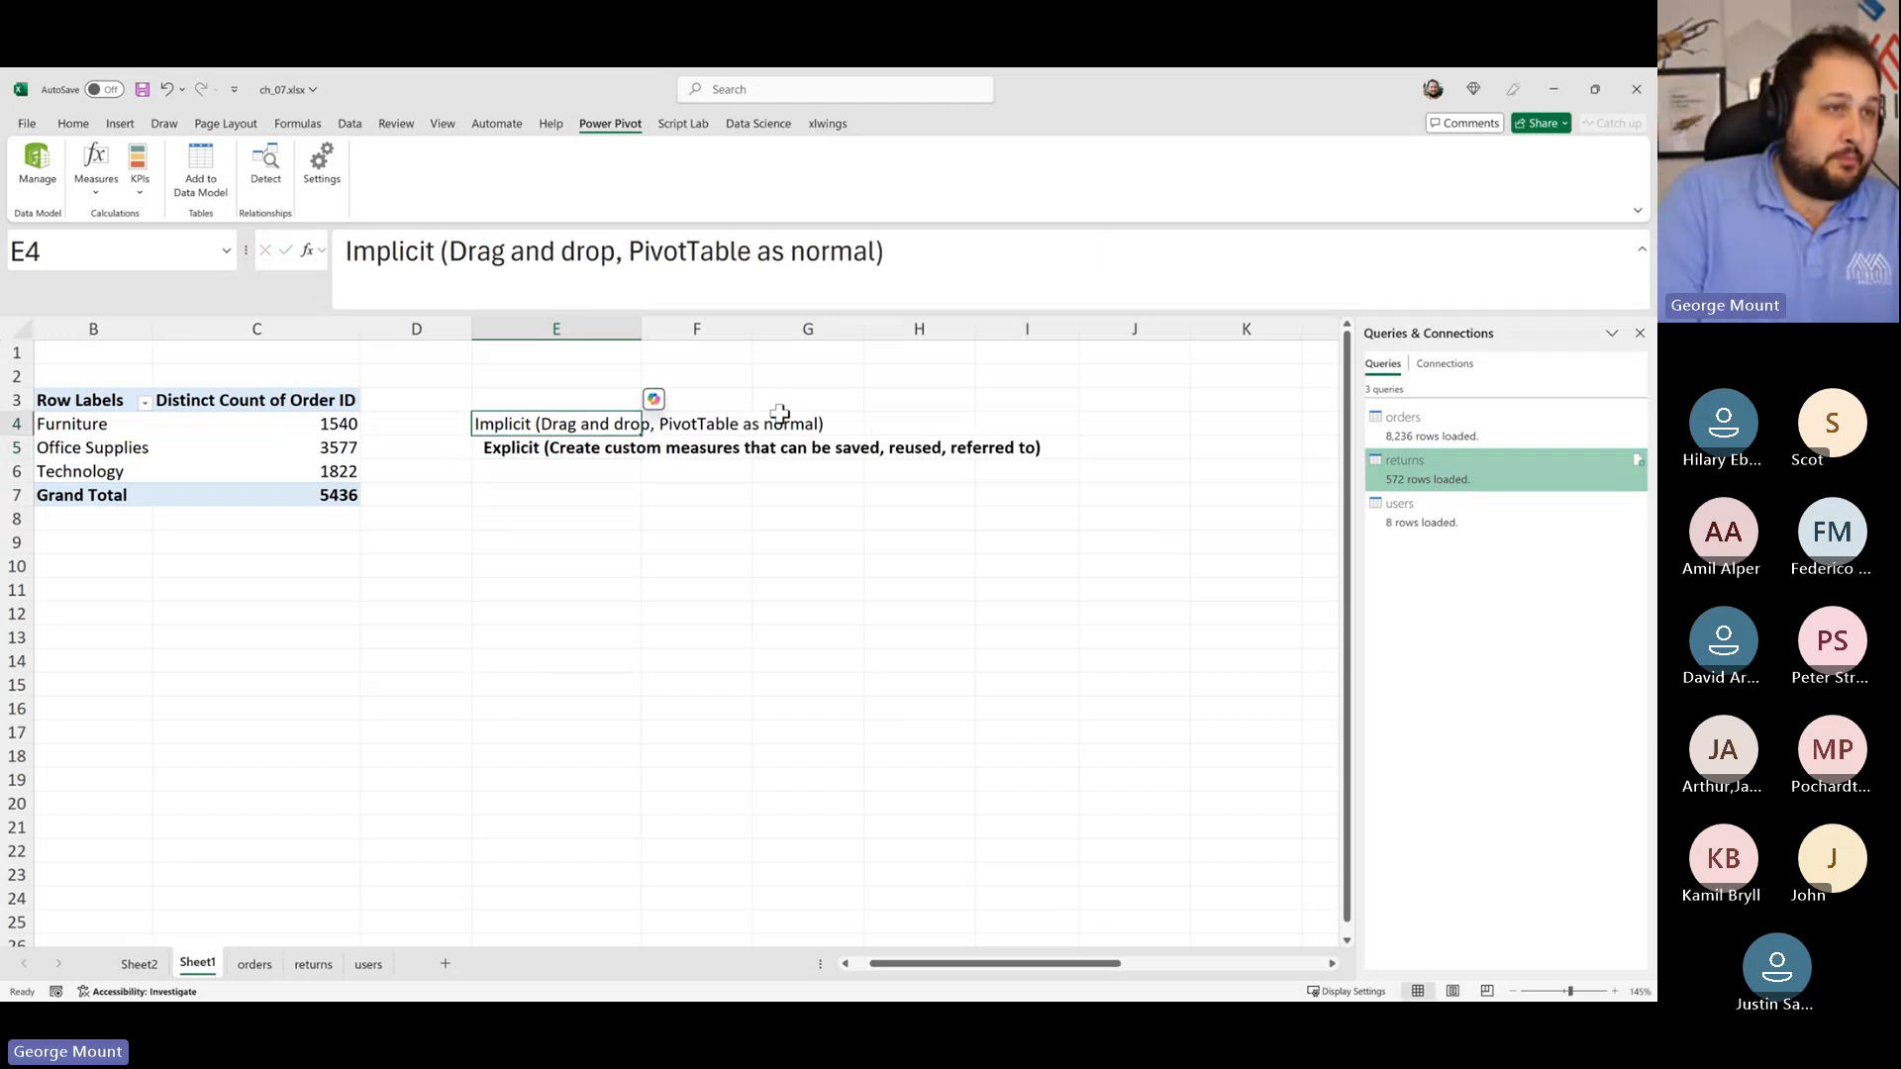
pyautogui.hotkey('shift', 'Down')
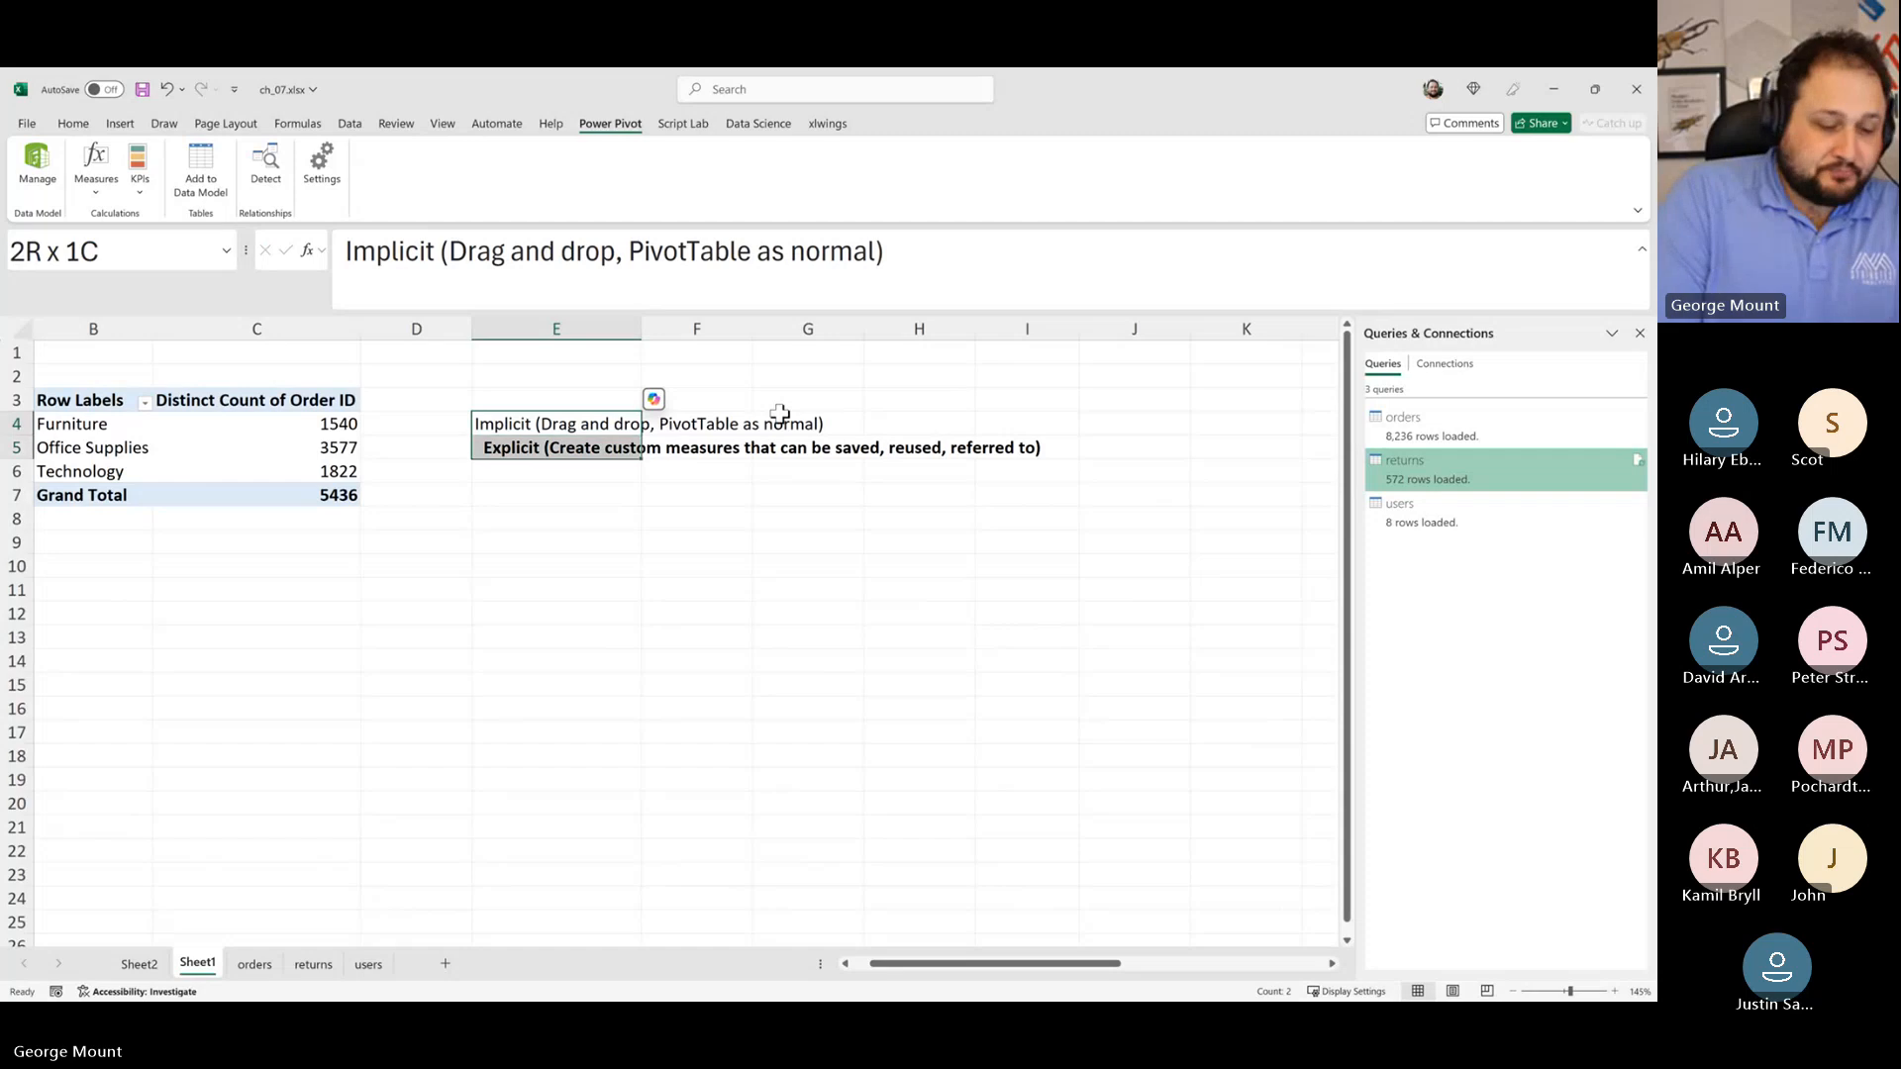
pyautogui.hotkey('ctrl', 'b')
pyautogui.hotkey('ctrl', 'b')
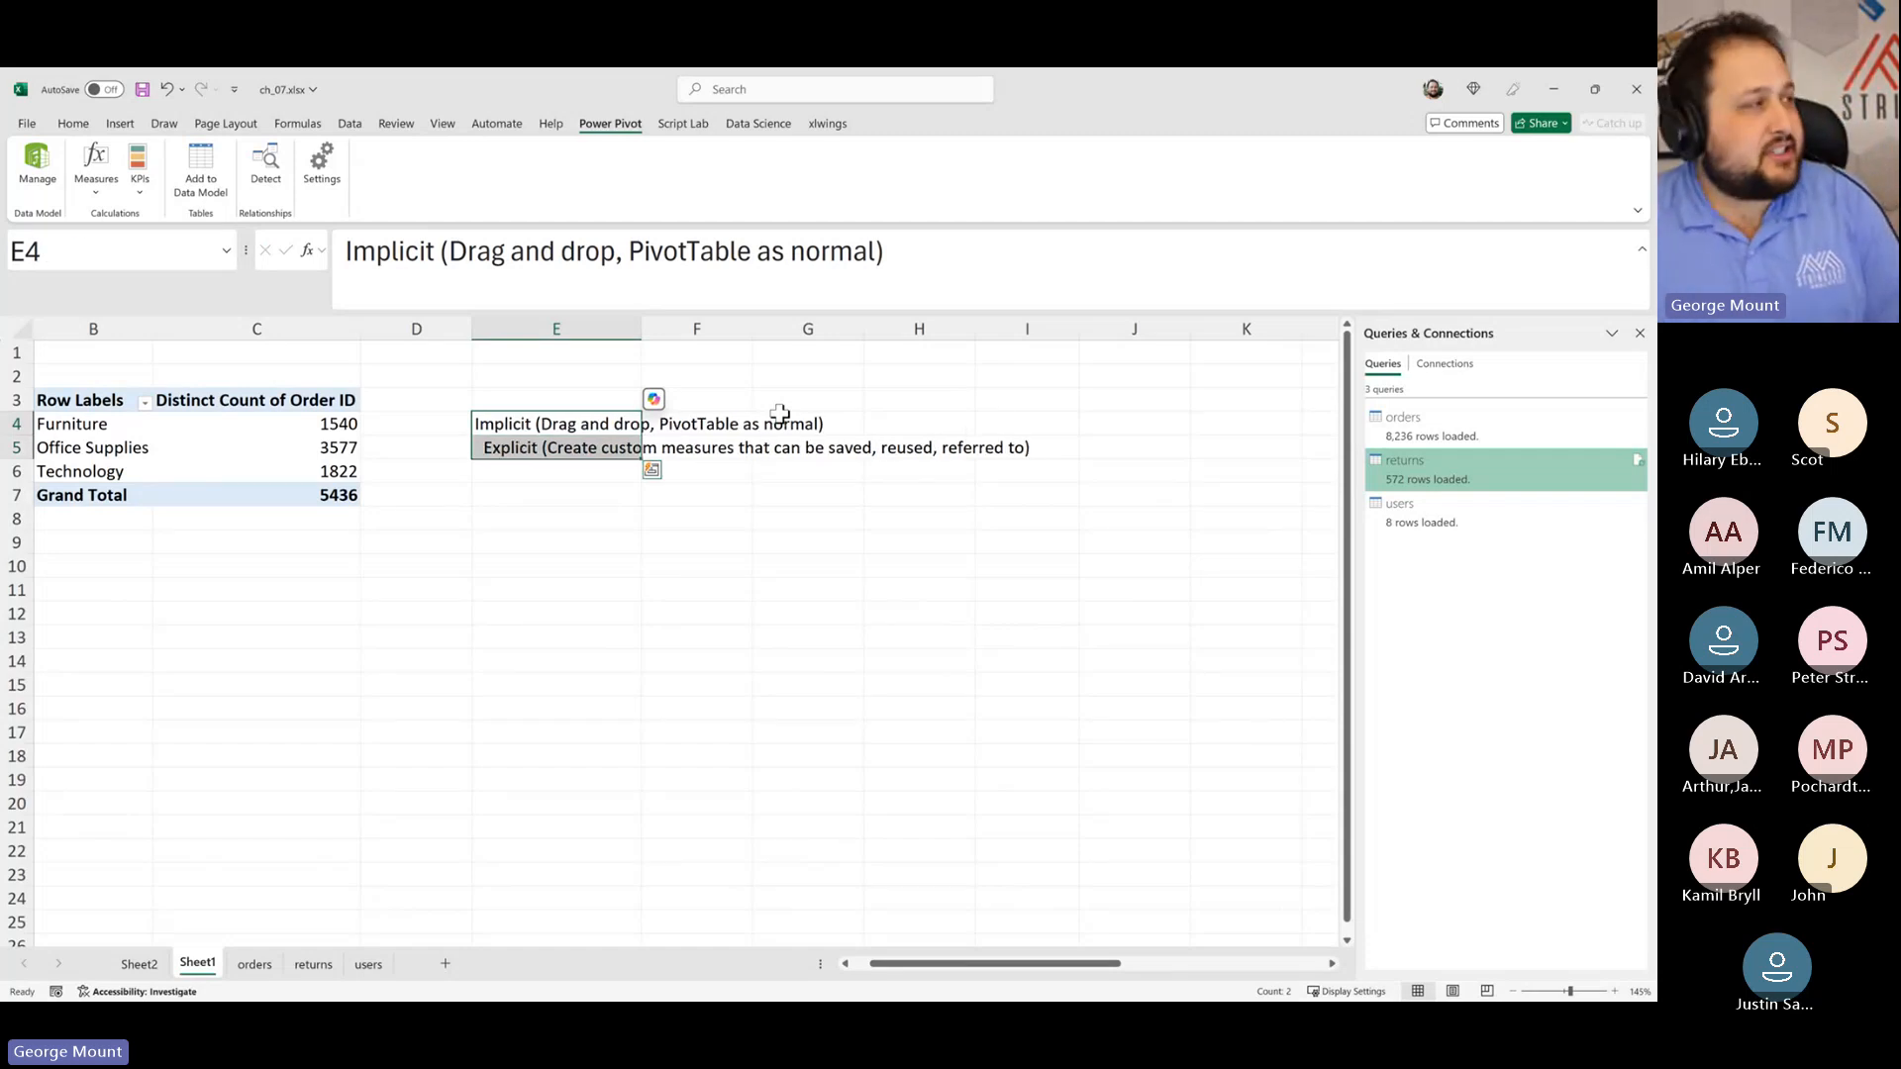
# Step: Open the data model in the Power Pivot window and enlarge the calculation area below the orders table
pyautogui.click(287, 448)
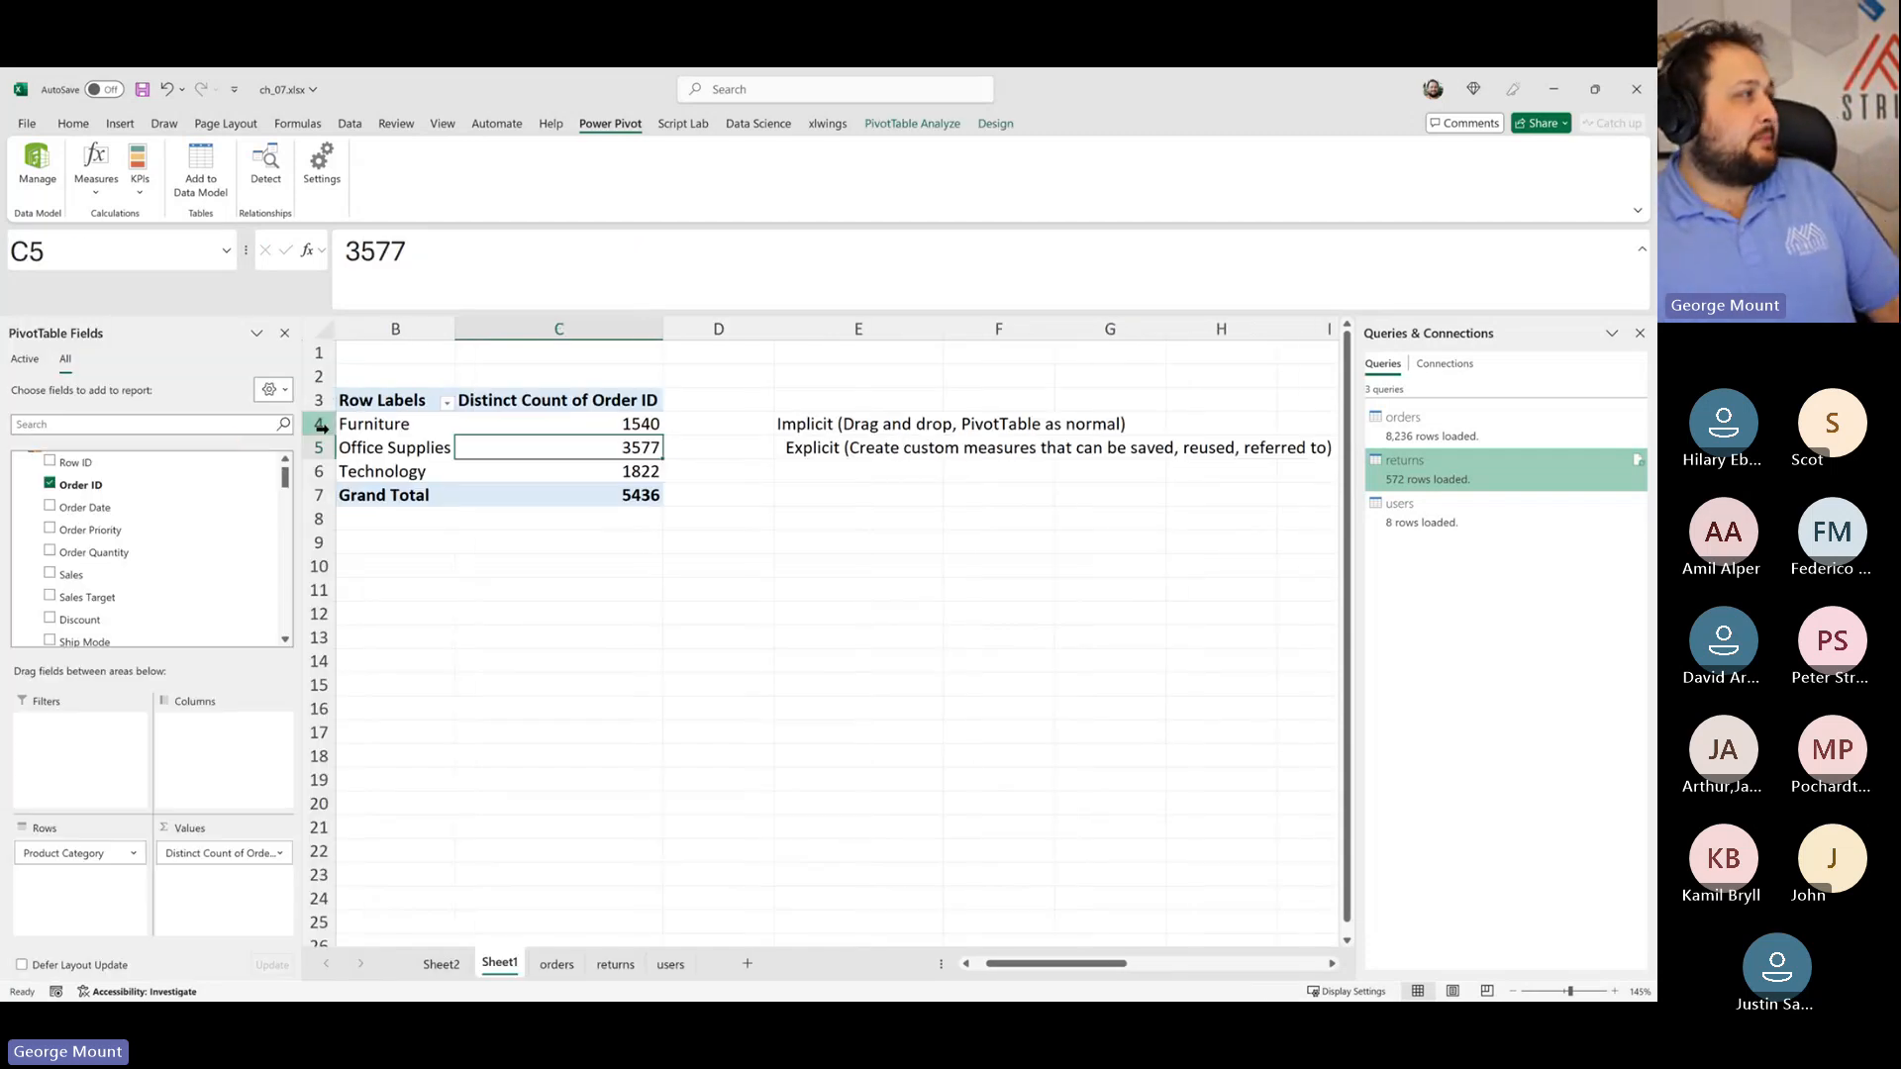
pyautogui.click(40, 174)
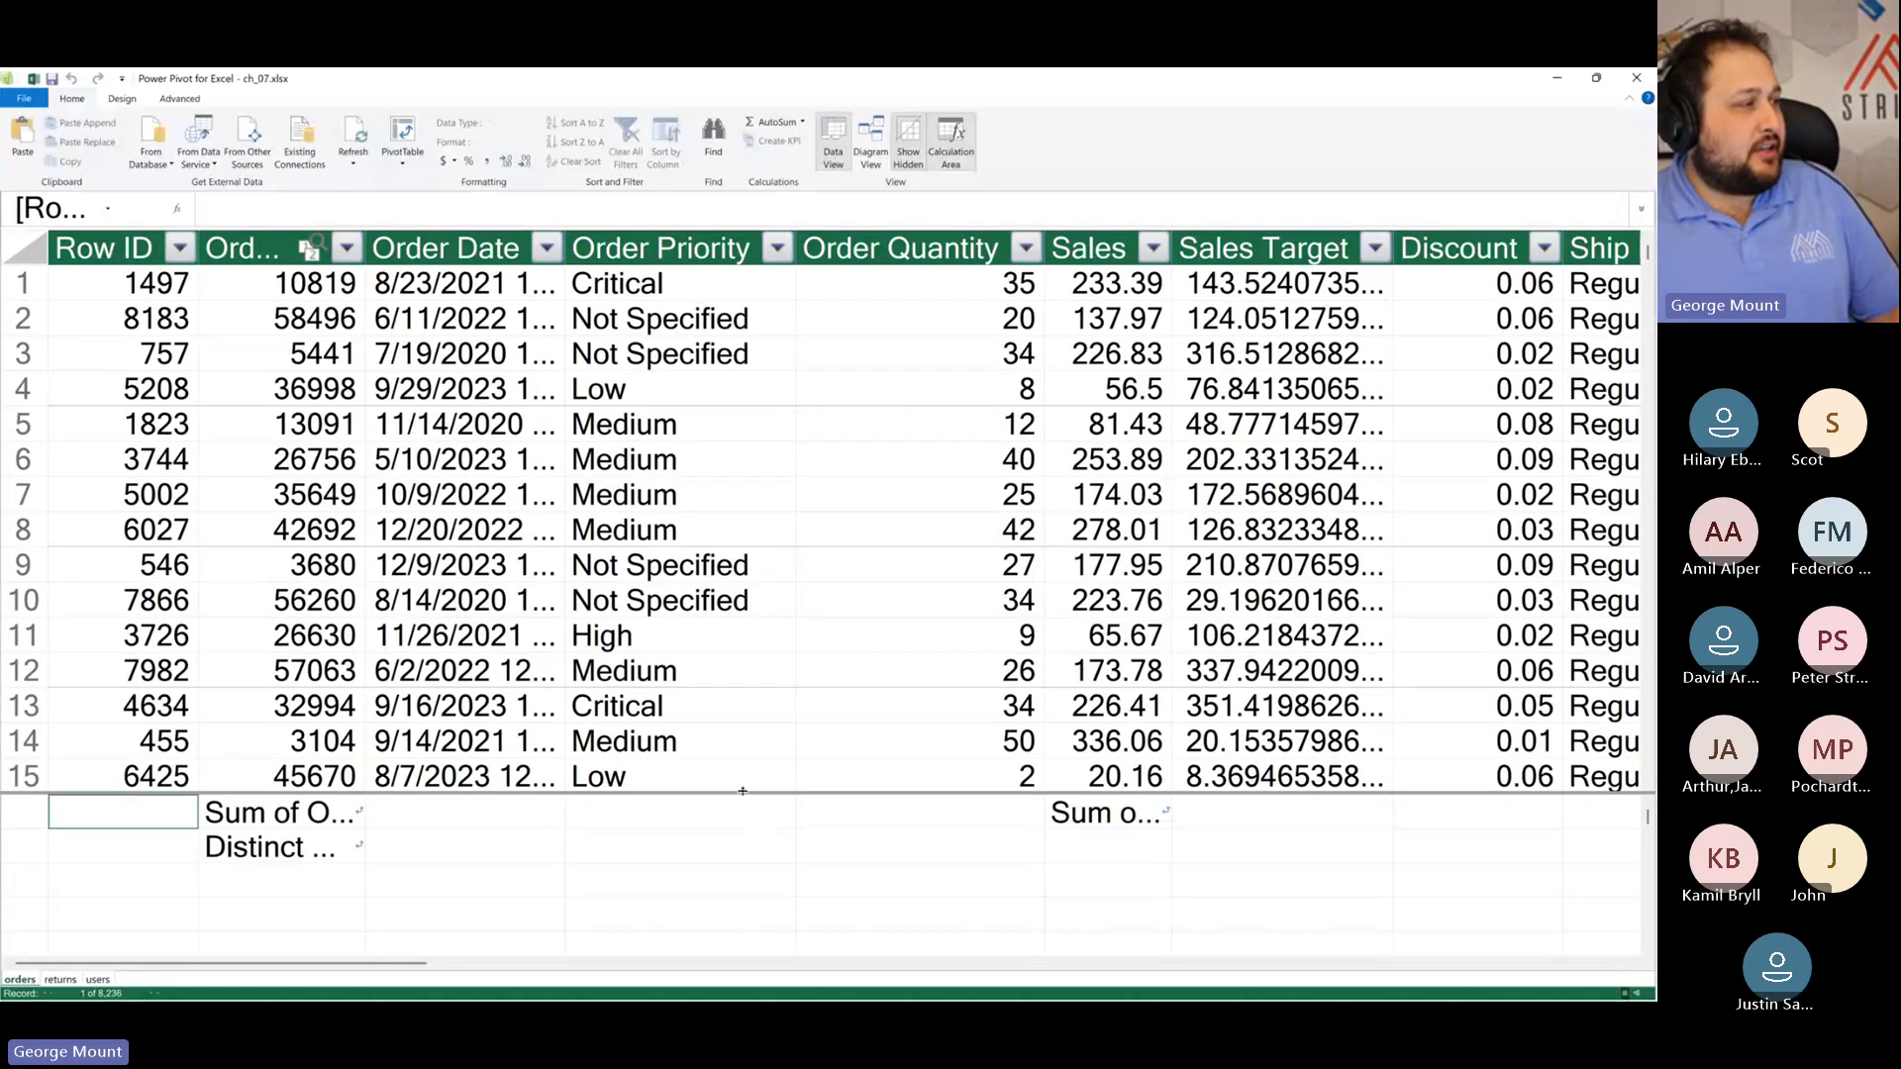
pyautogui.click(681, 812)
pyautogui.click(888, 891)
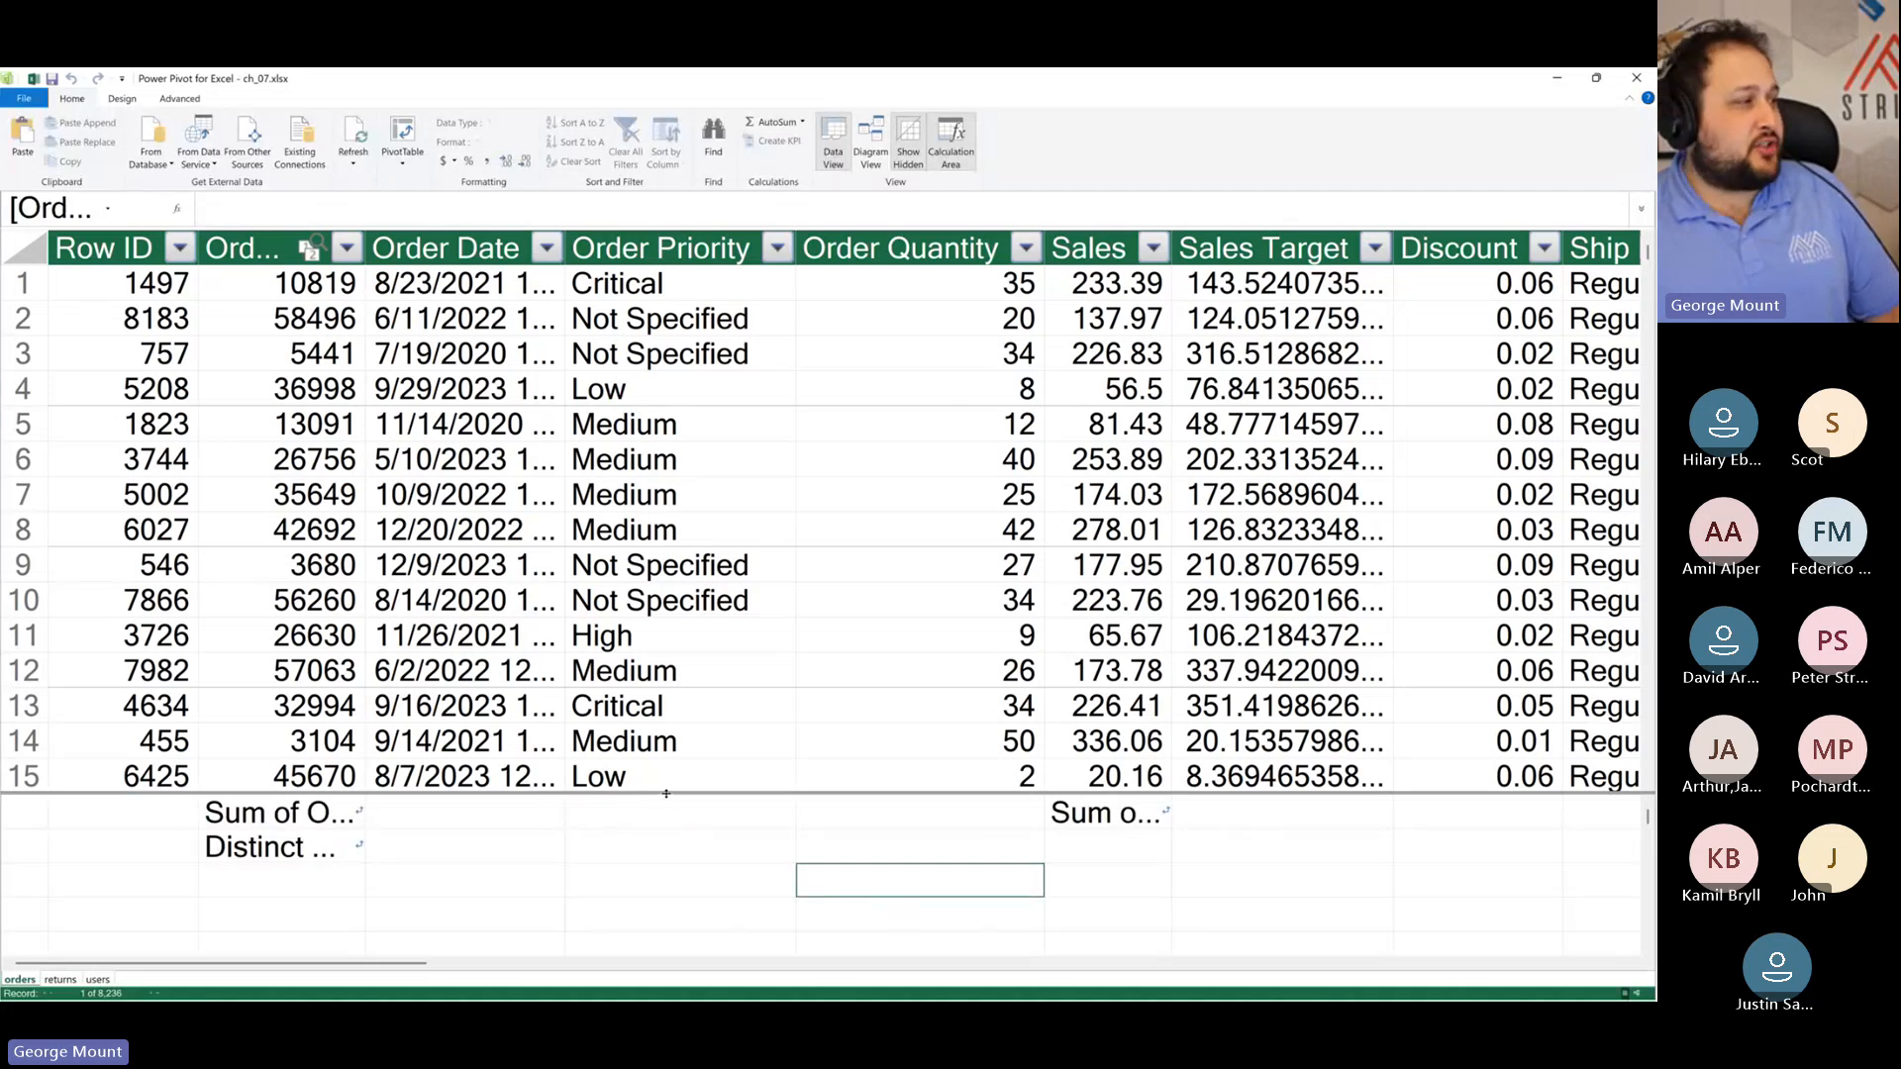
pyautogui.moveTo(665, 794); pyautogui.dragTo(580, 705)
pyautogui.scroll(-2, 330, 709)
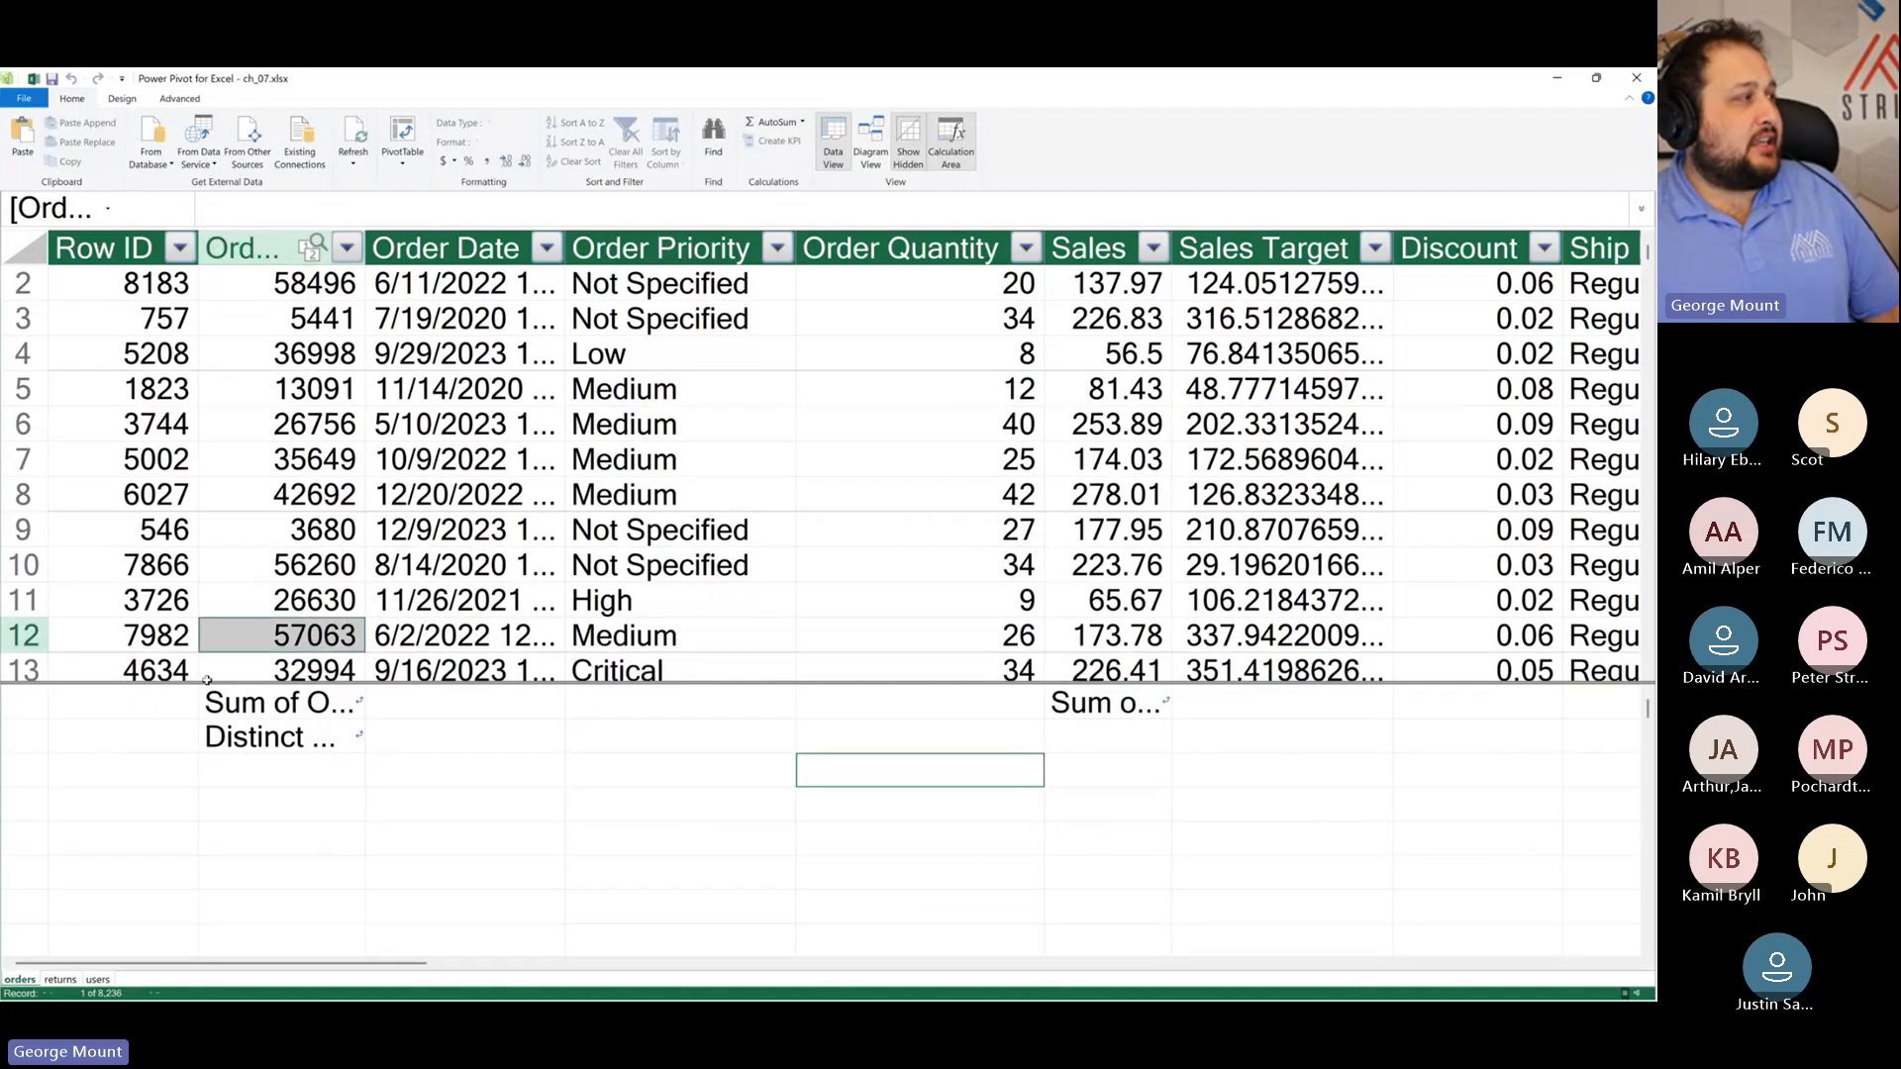
# Step: Examine the measures under the Order ID and Sales columns in the orders table's calculation area
pyautogui.click(297, 703)
pyautogui.click(263, 733)
pyautogui.click(1124, 709)
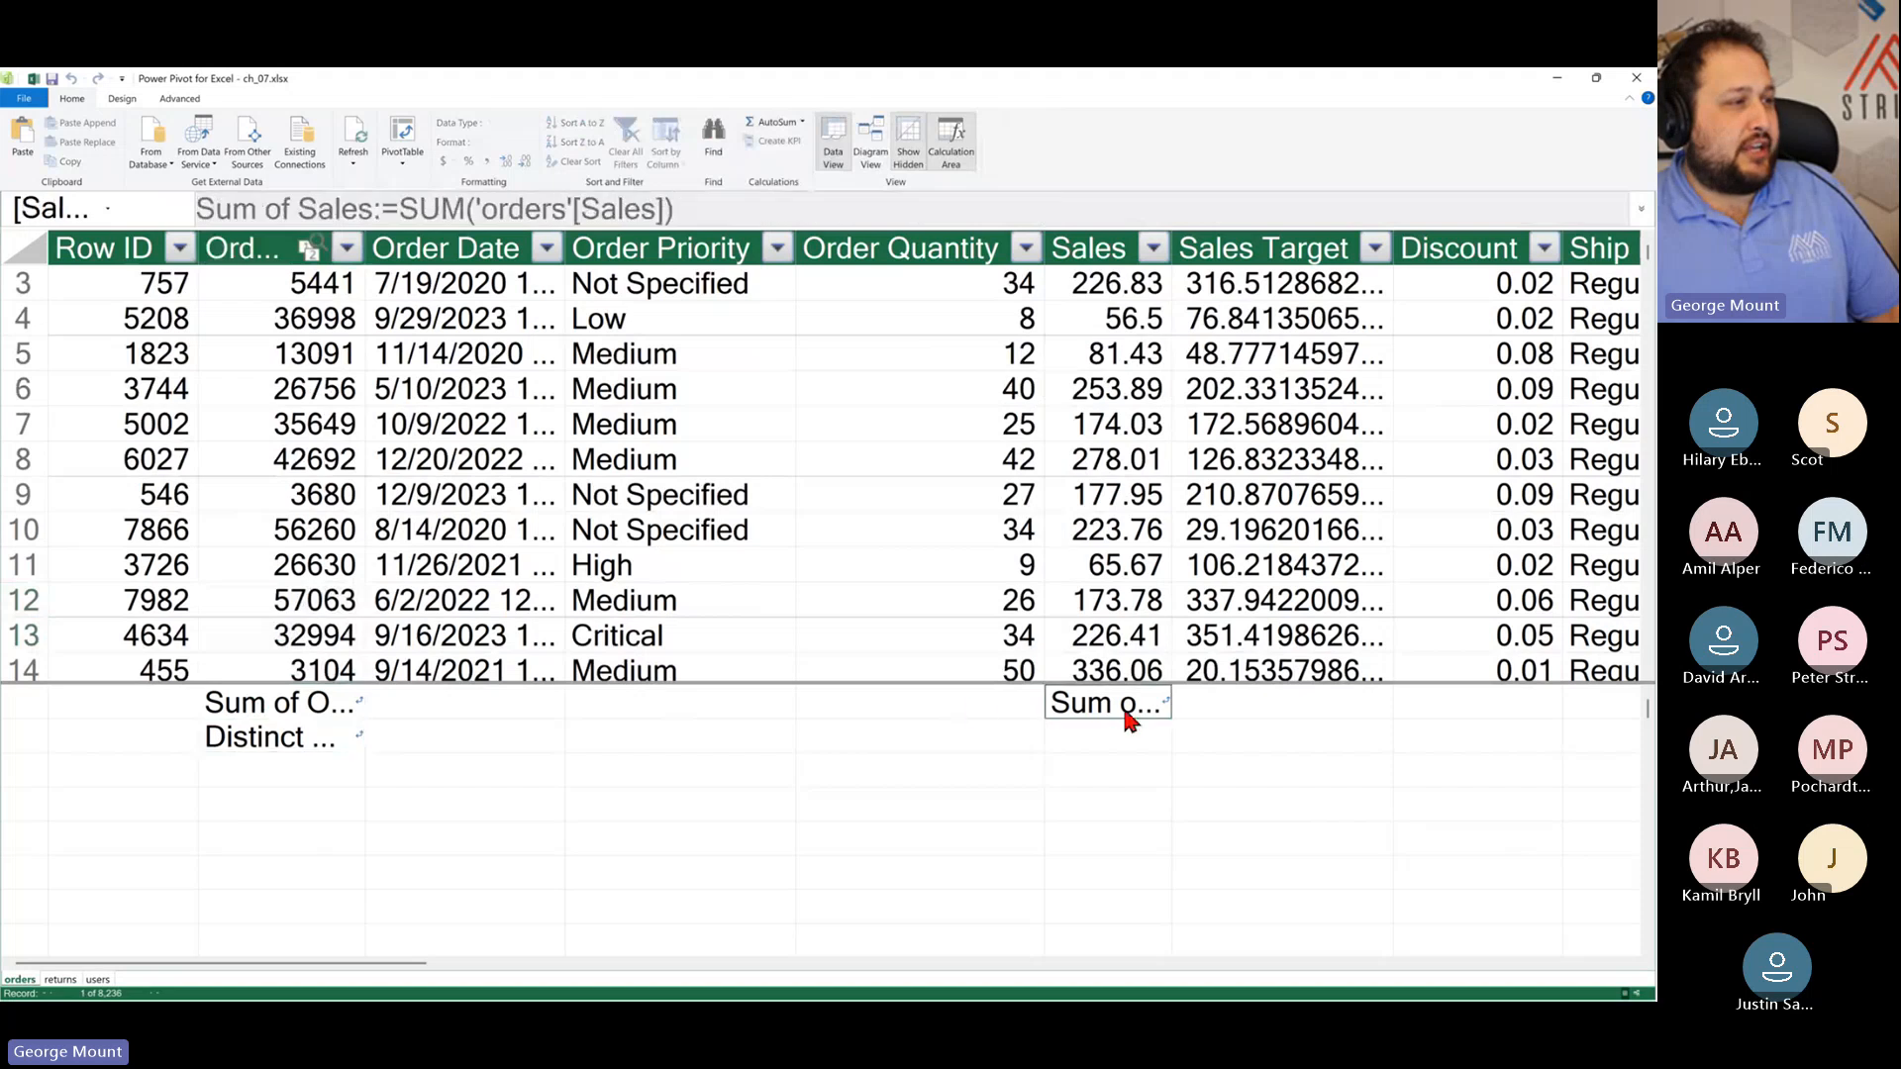
pyautogui.click(678, 756)
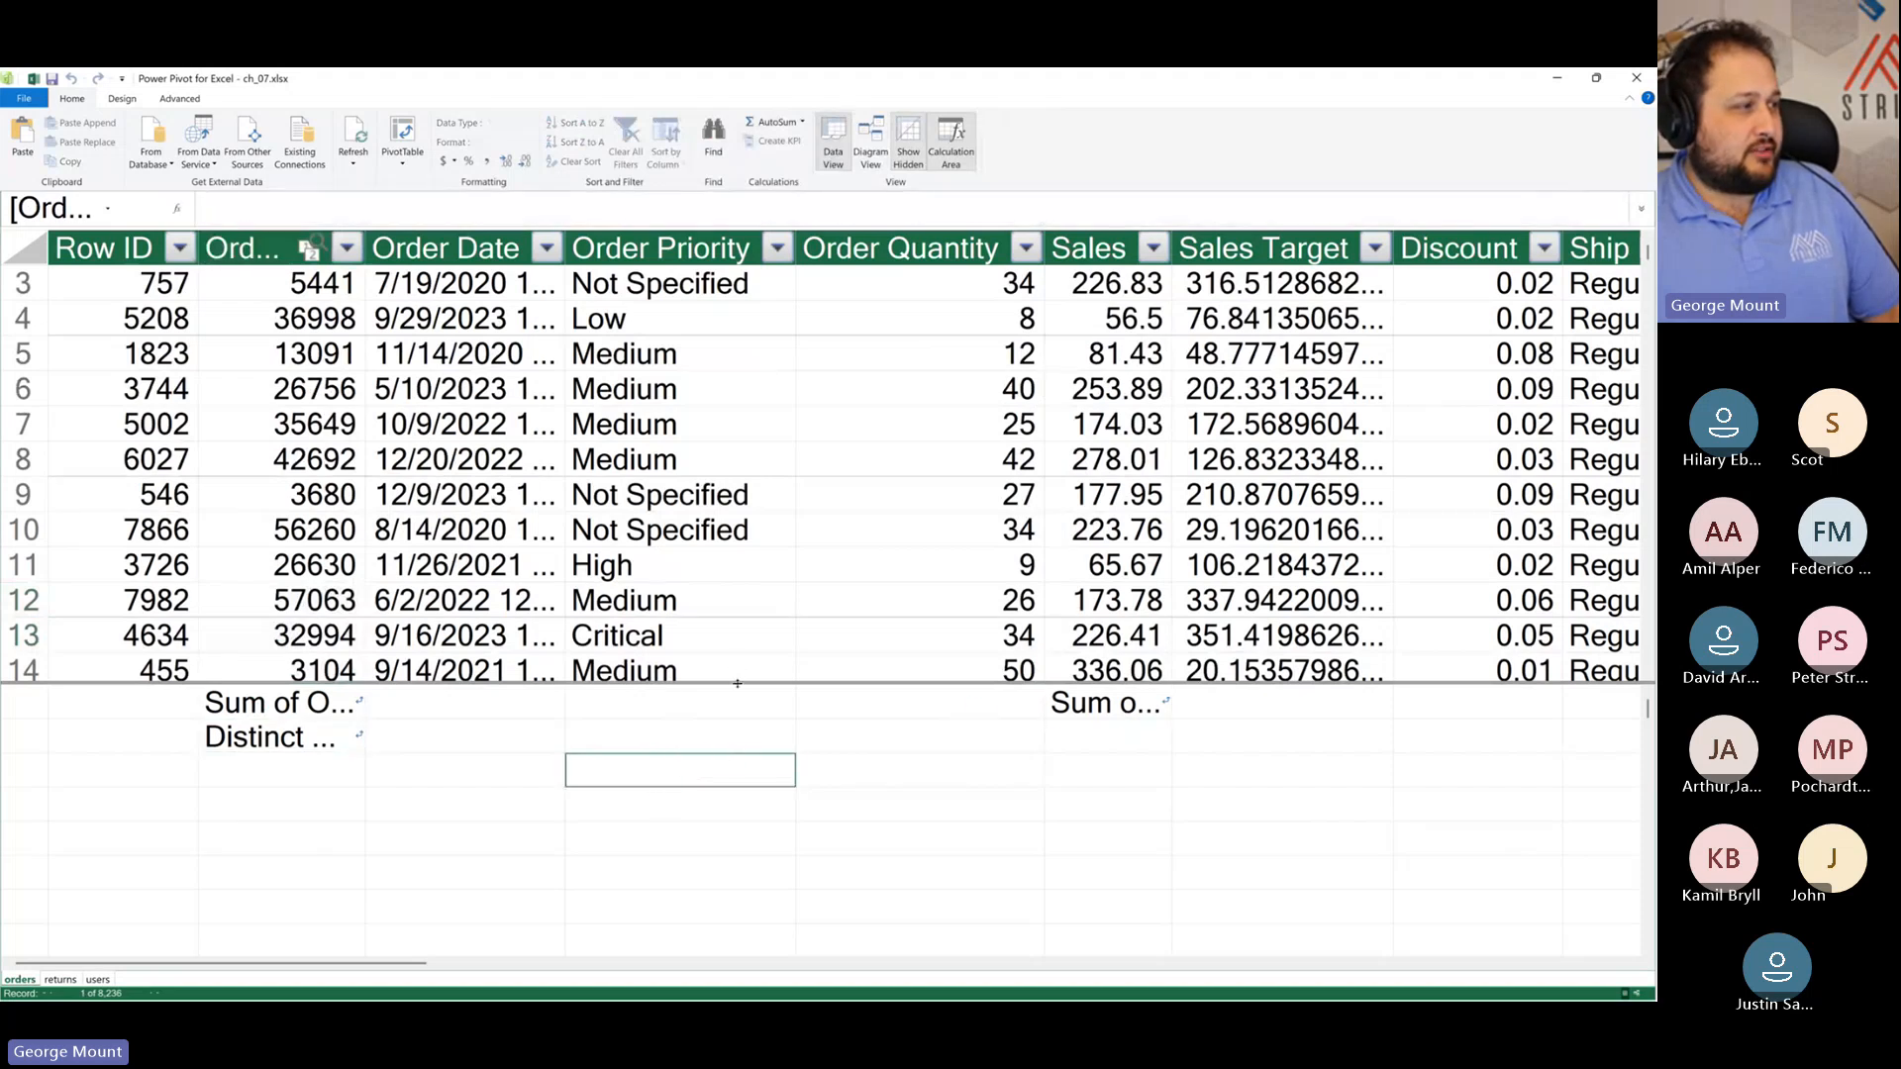
pyautogui.moveTo(738, 683); pyautogui.dragTo(753, 642)
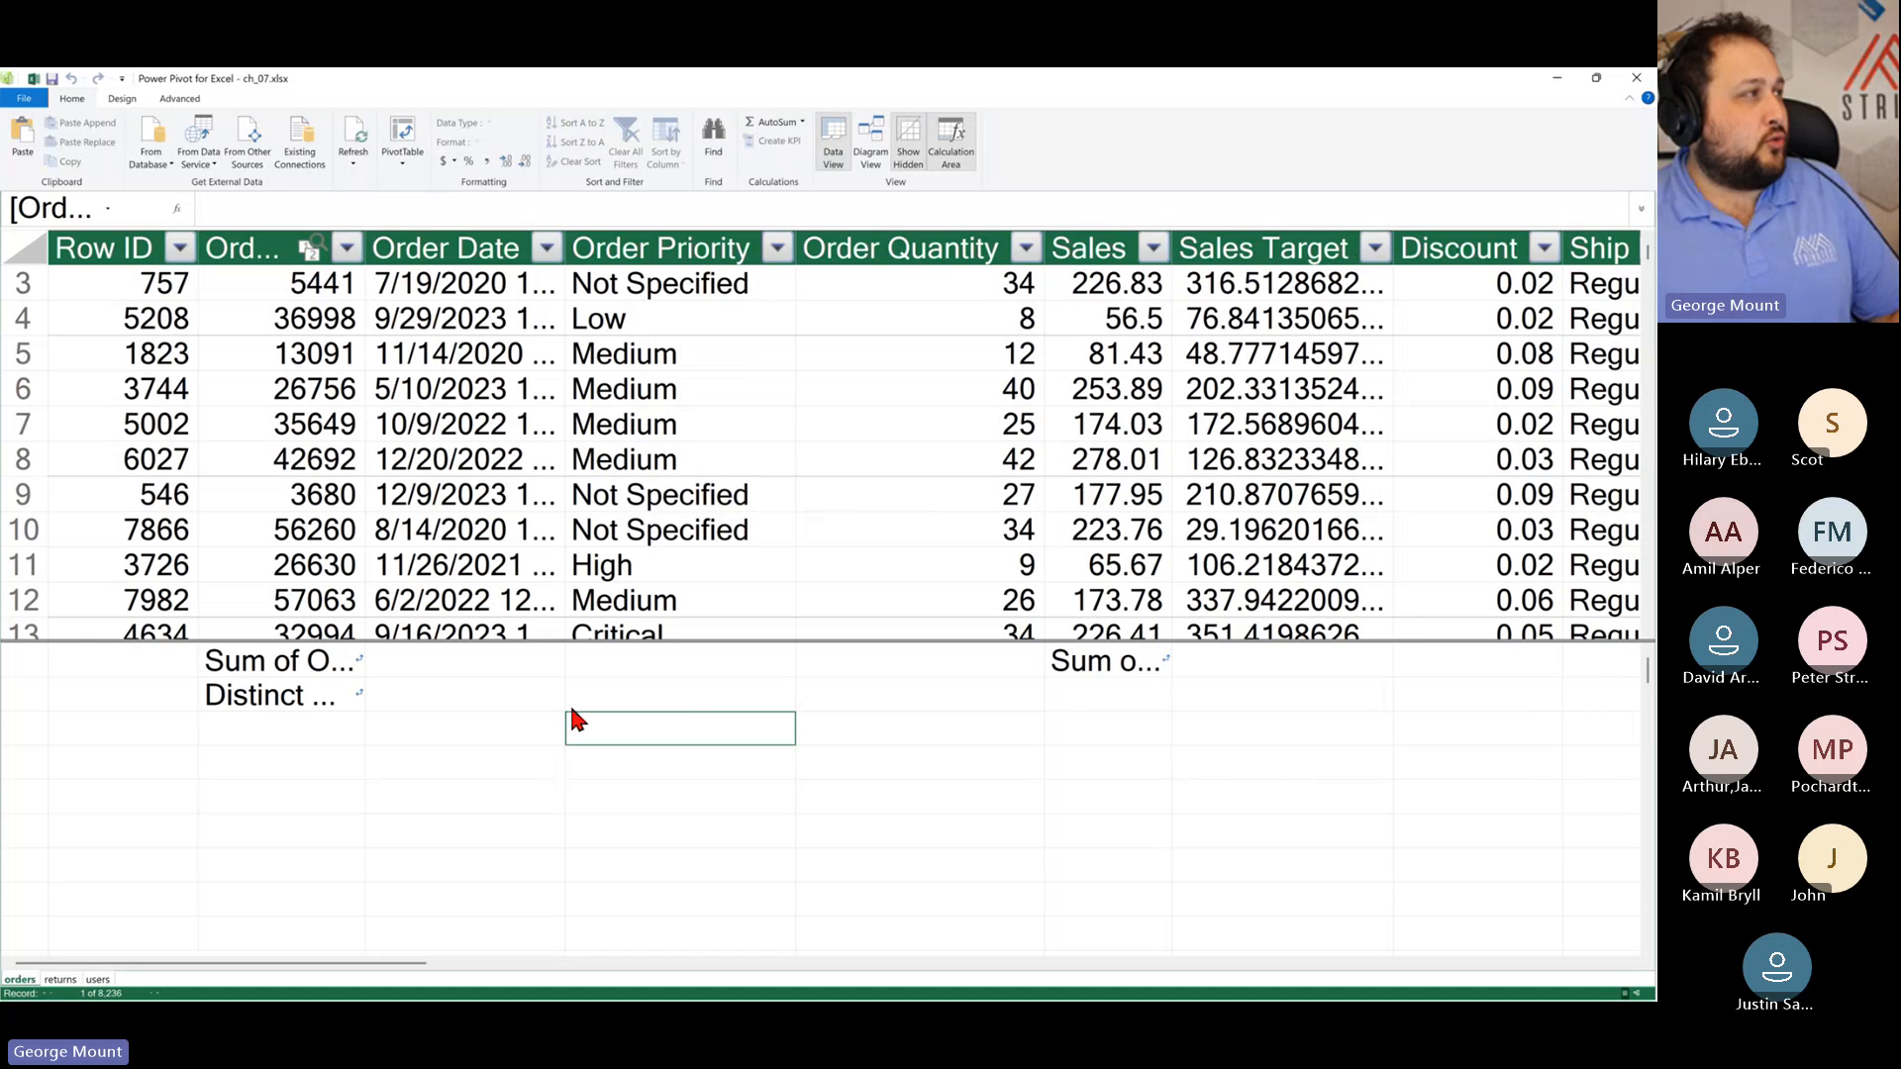
pyautogui.click(1053, 665)
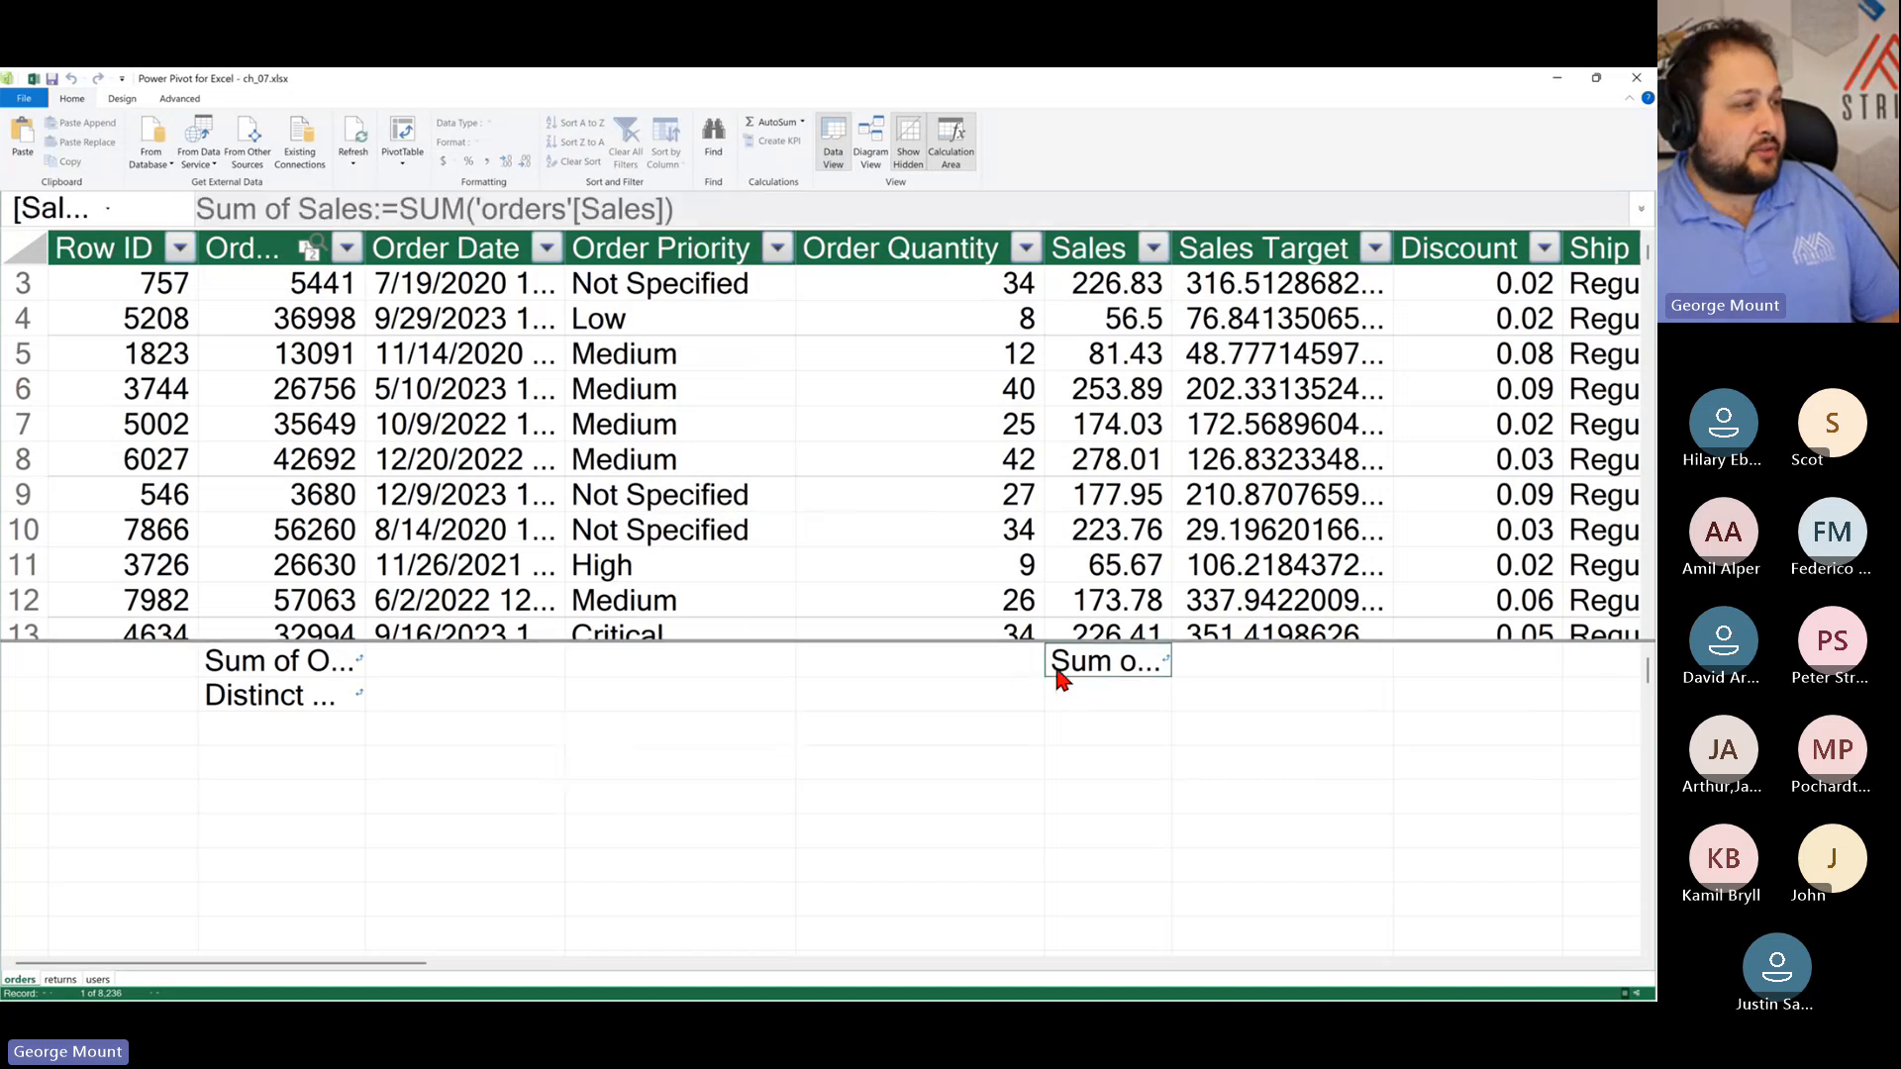
pyautogui.click(844, 693)
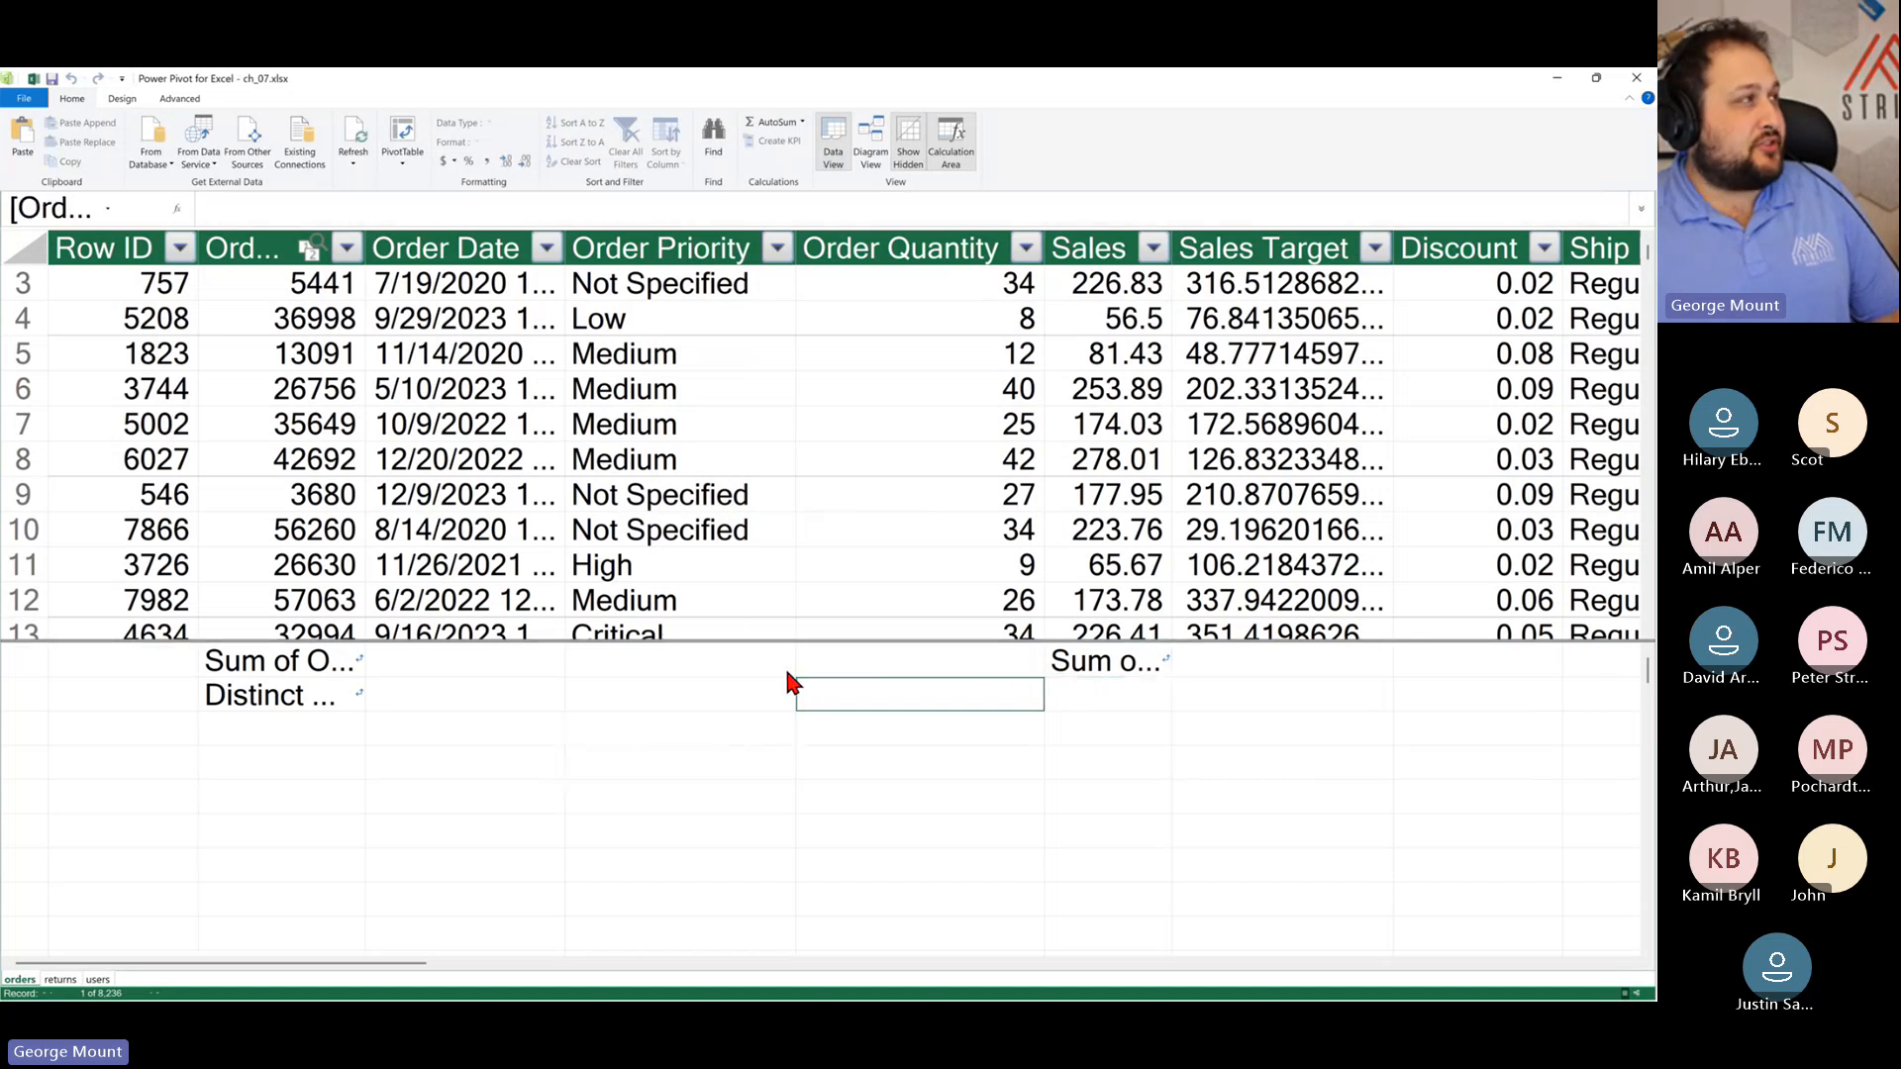
# Step: Turn off the display of implicit measures in the orders table's calculation area
pyautogui.click(176, 101)
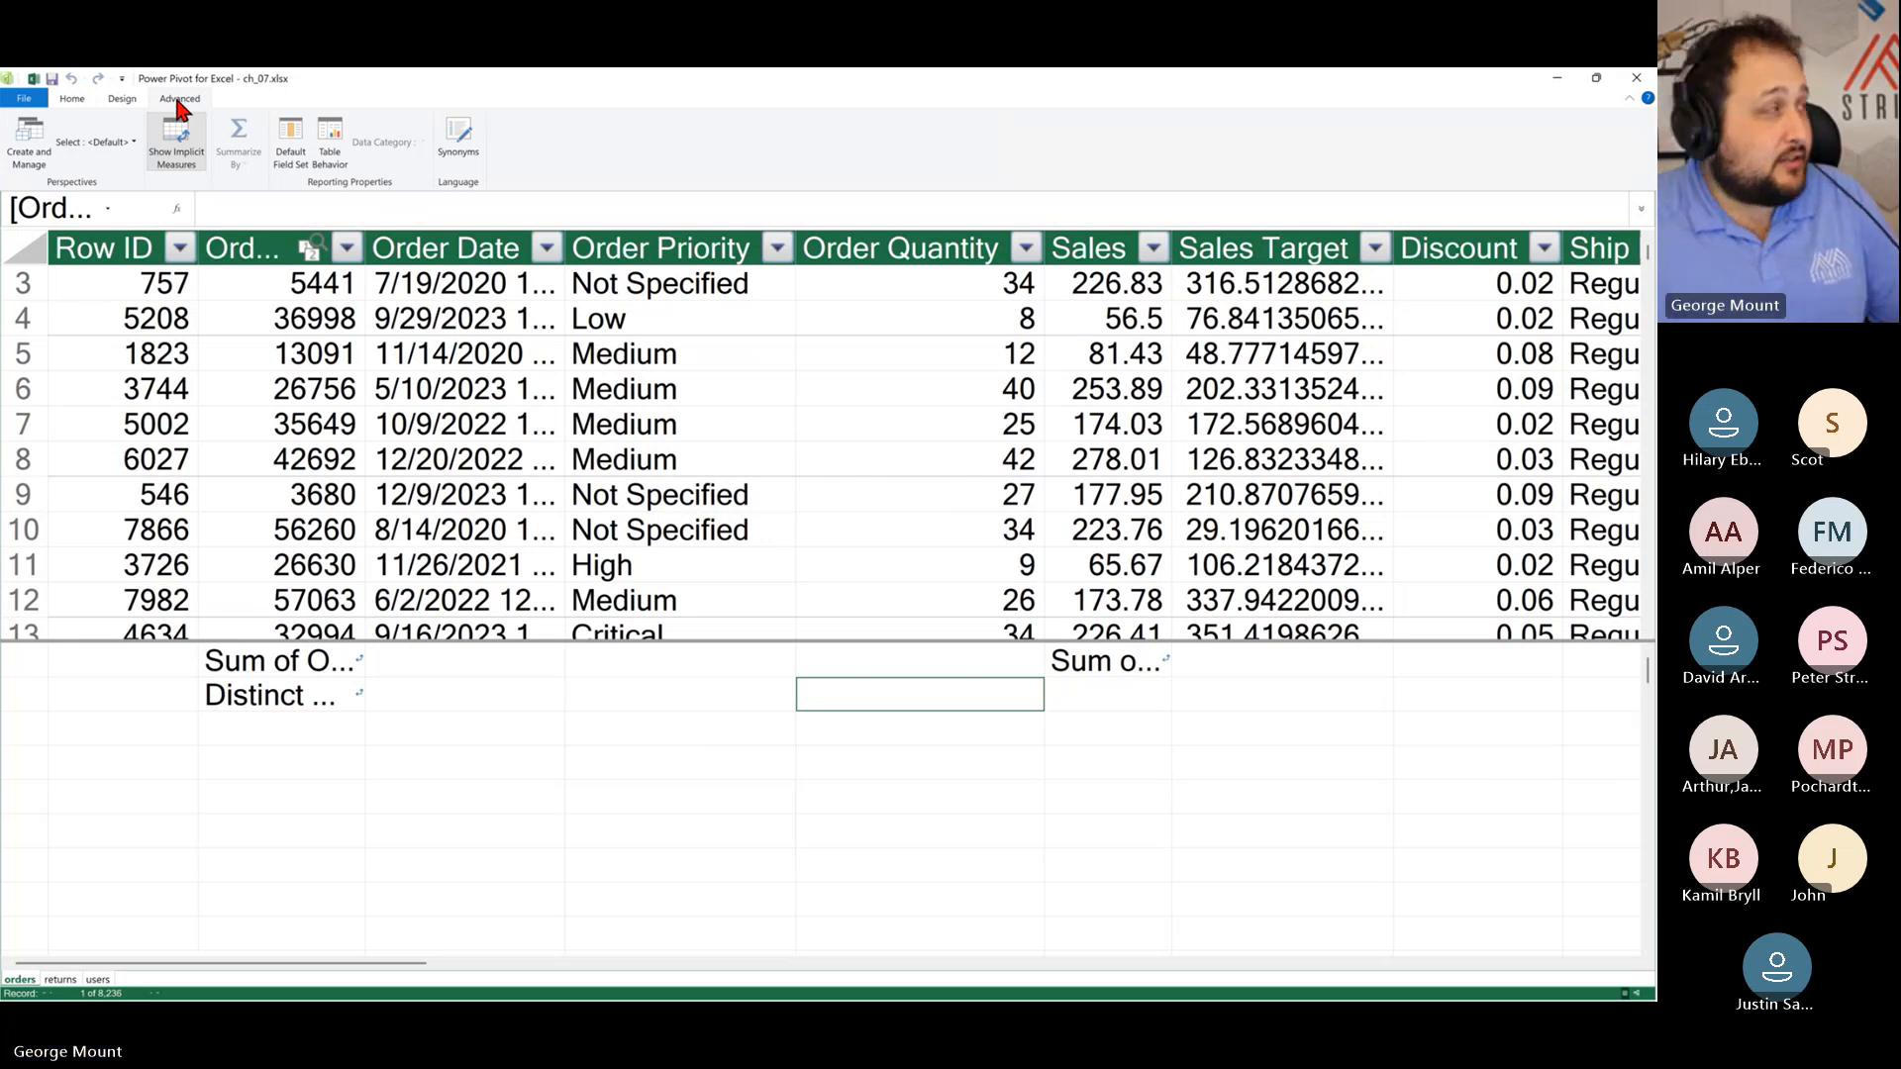
pyautogui.click(186, 150)
pyautogui.click(186, 151)
pyautogui.click(185, 151)
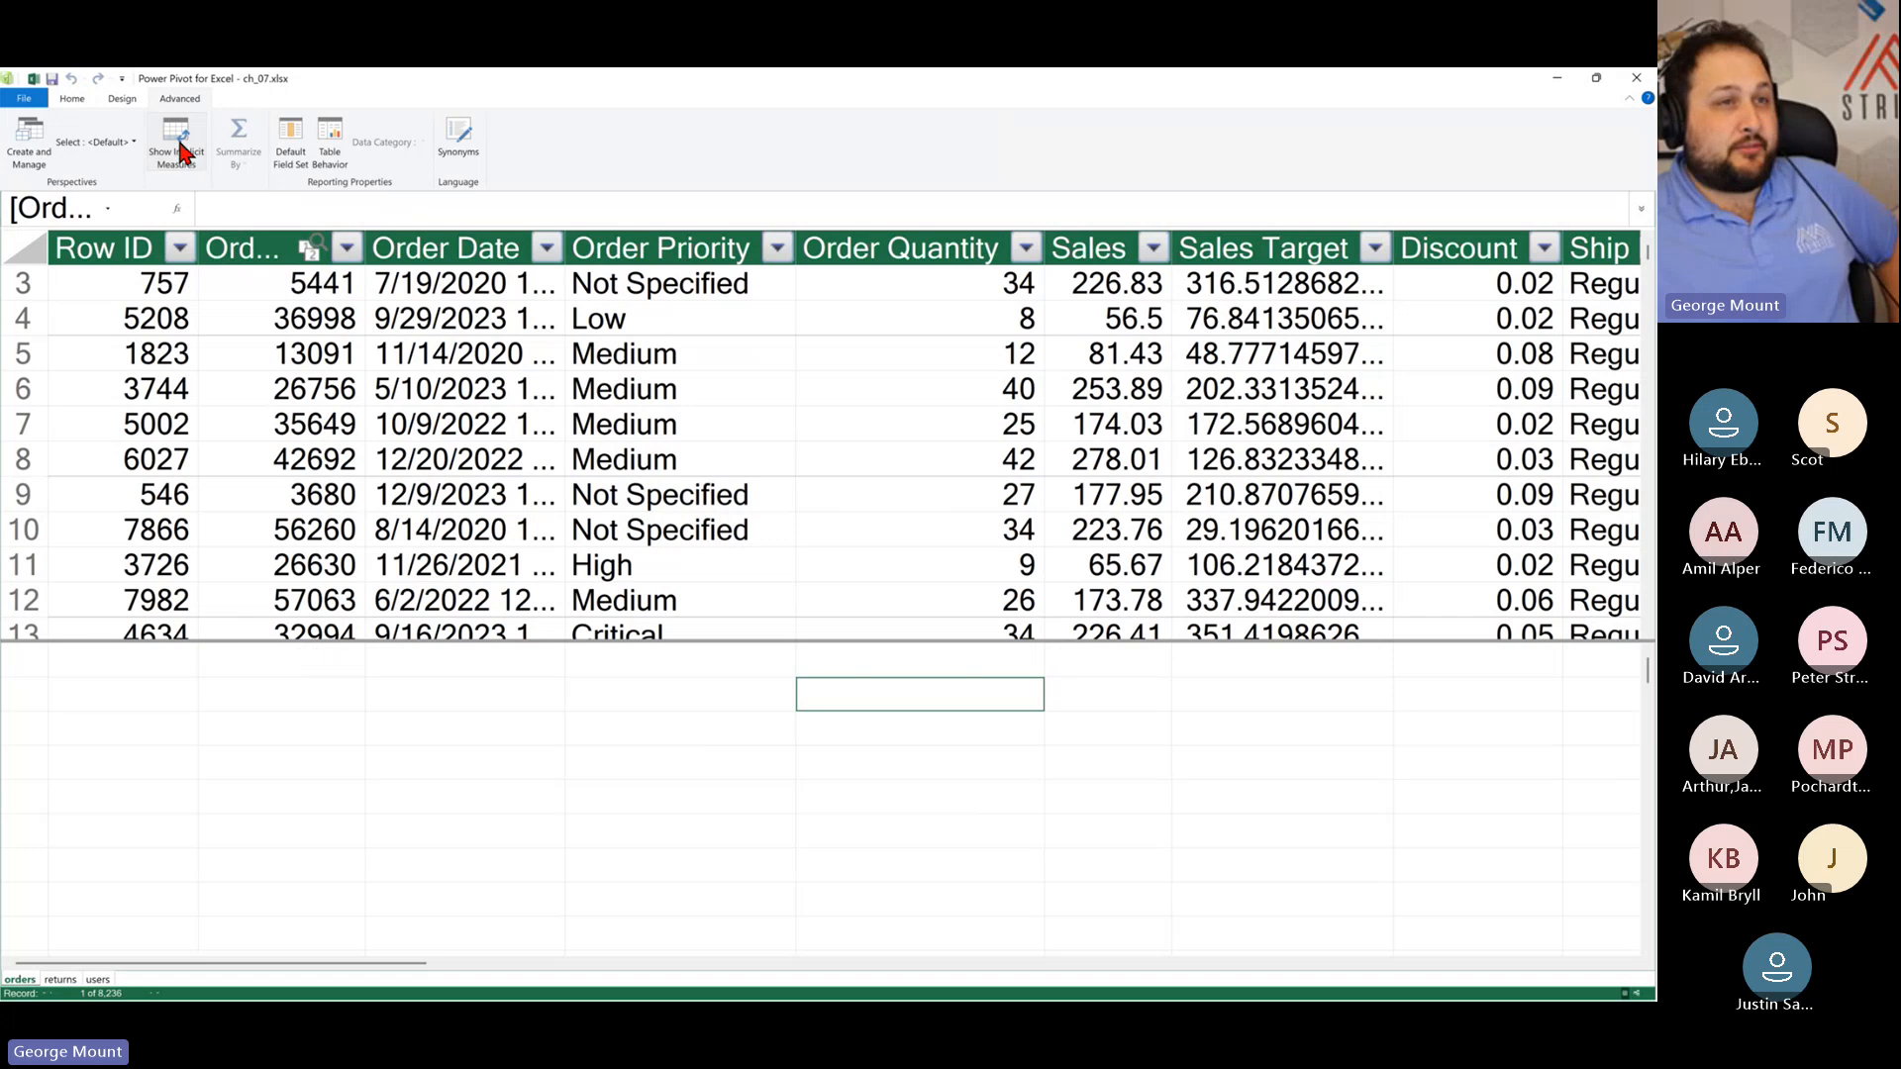
# Step: Turn the display of implicit measures back on and look through the orders table's calculation area as far as the Profit Margin column
pyautogui.click(181, 154)
pyautogui.click(181, 152)
pyautogui.click(181, 152)
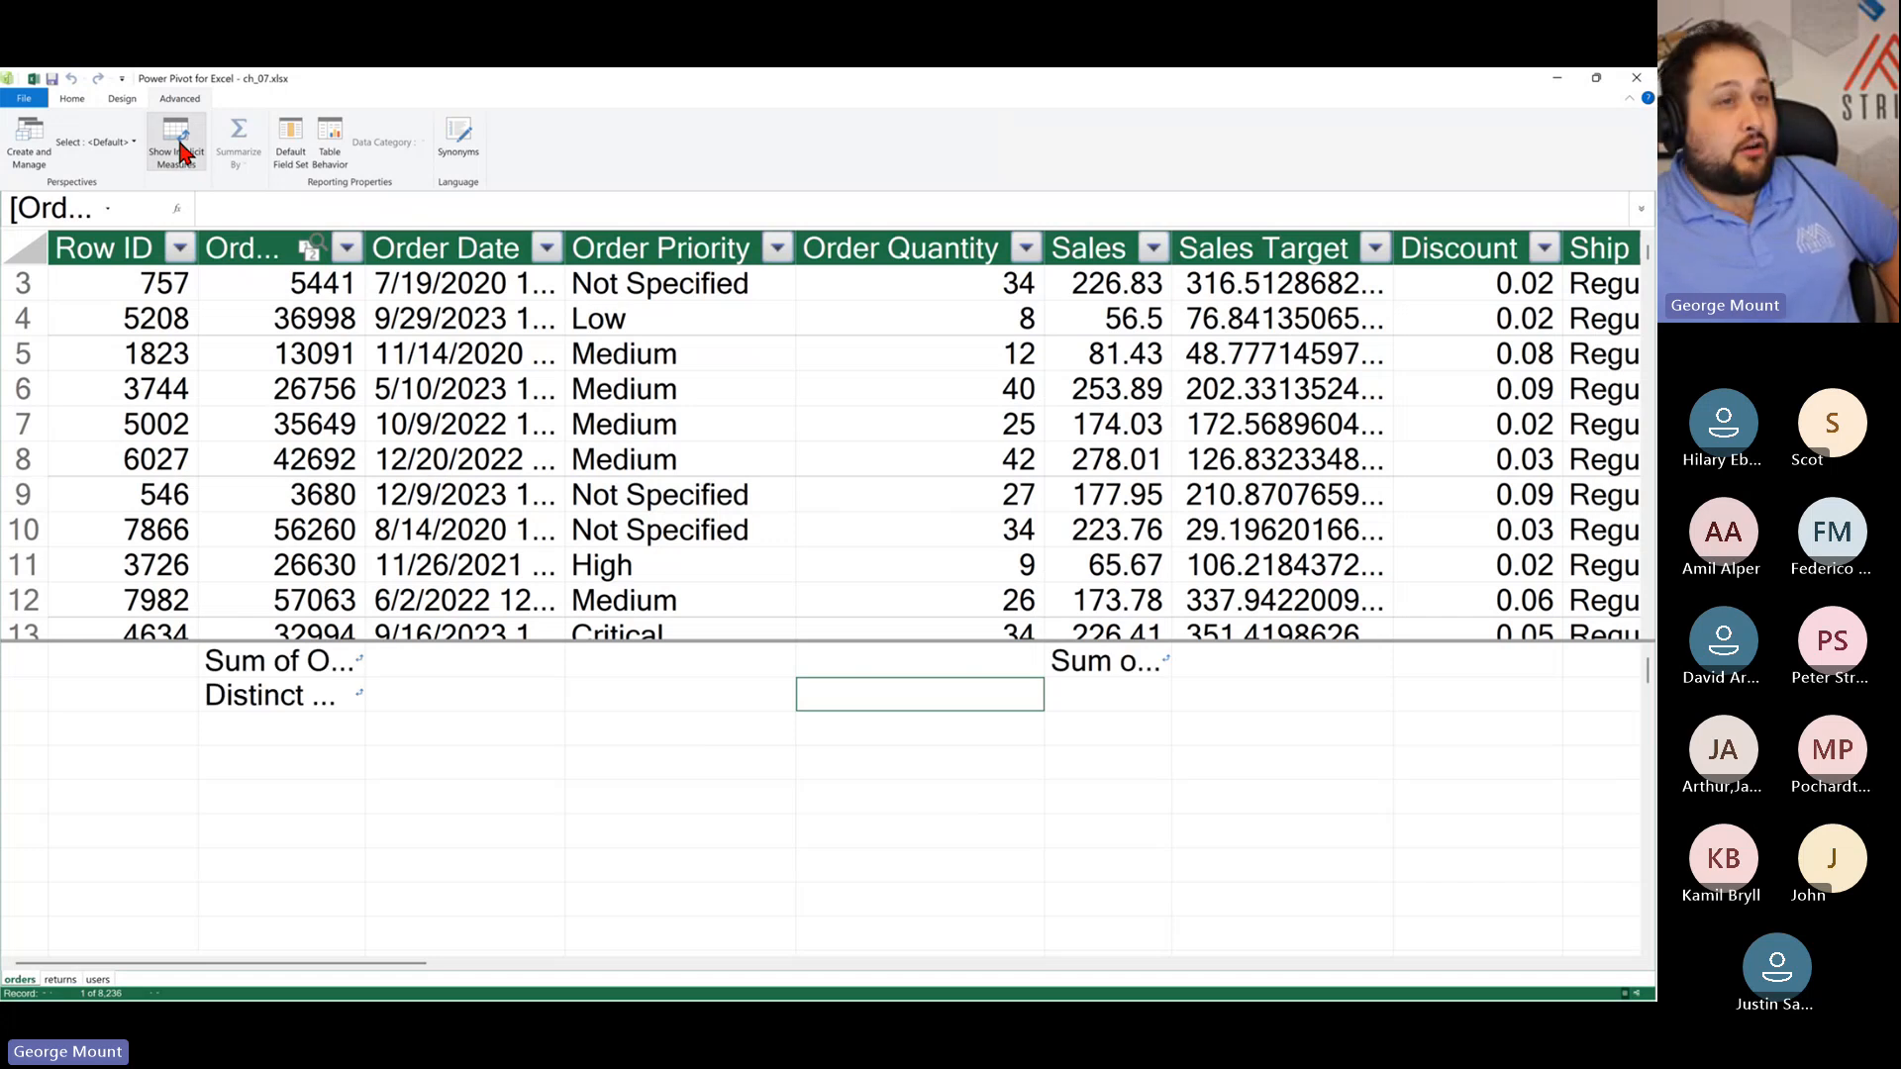
pyautogui.click(181, 152)
pyautogui.click(181, 152)
pyautogui.click(181, 152)
pyautogui.click(181, 151)
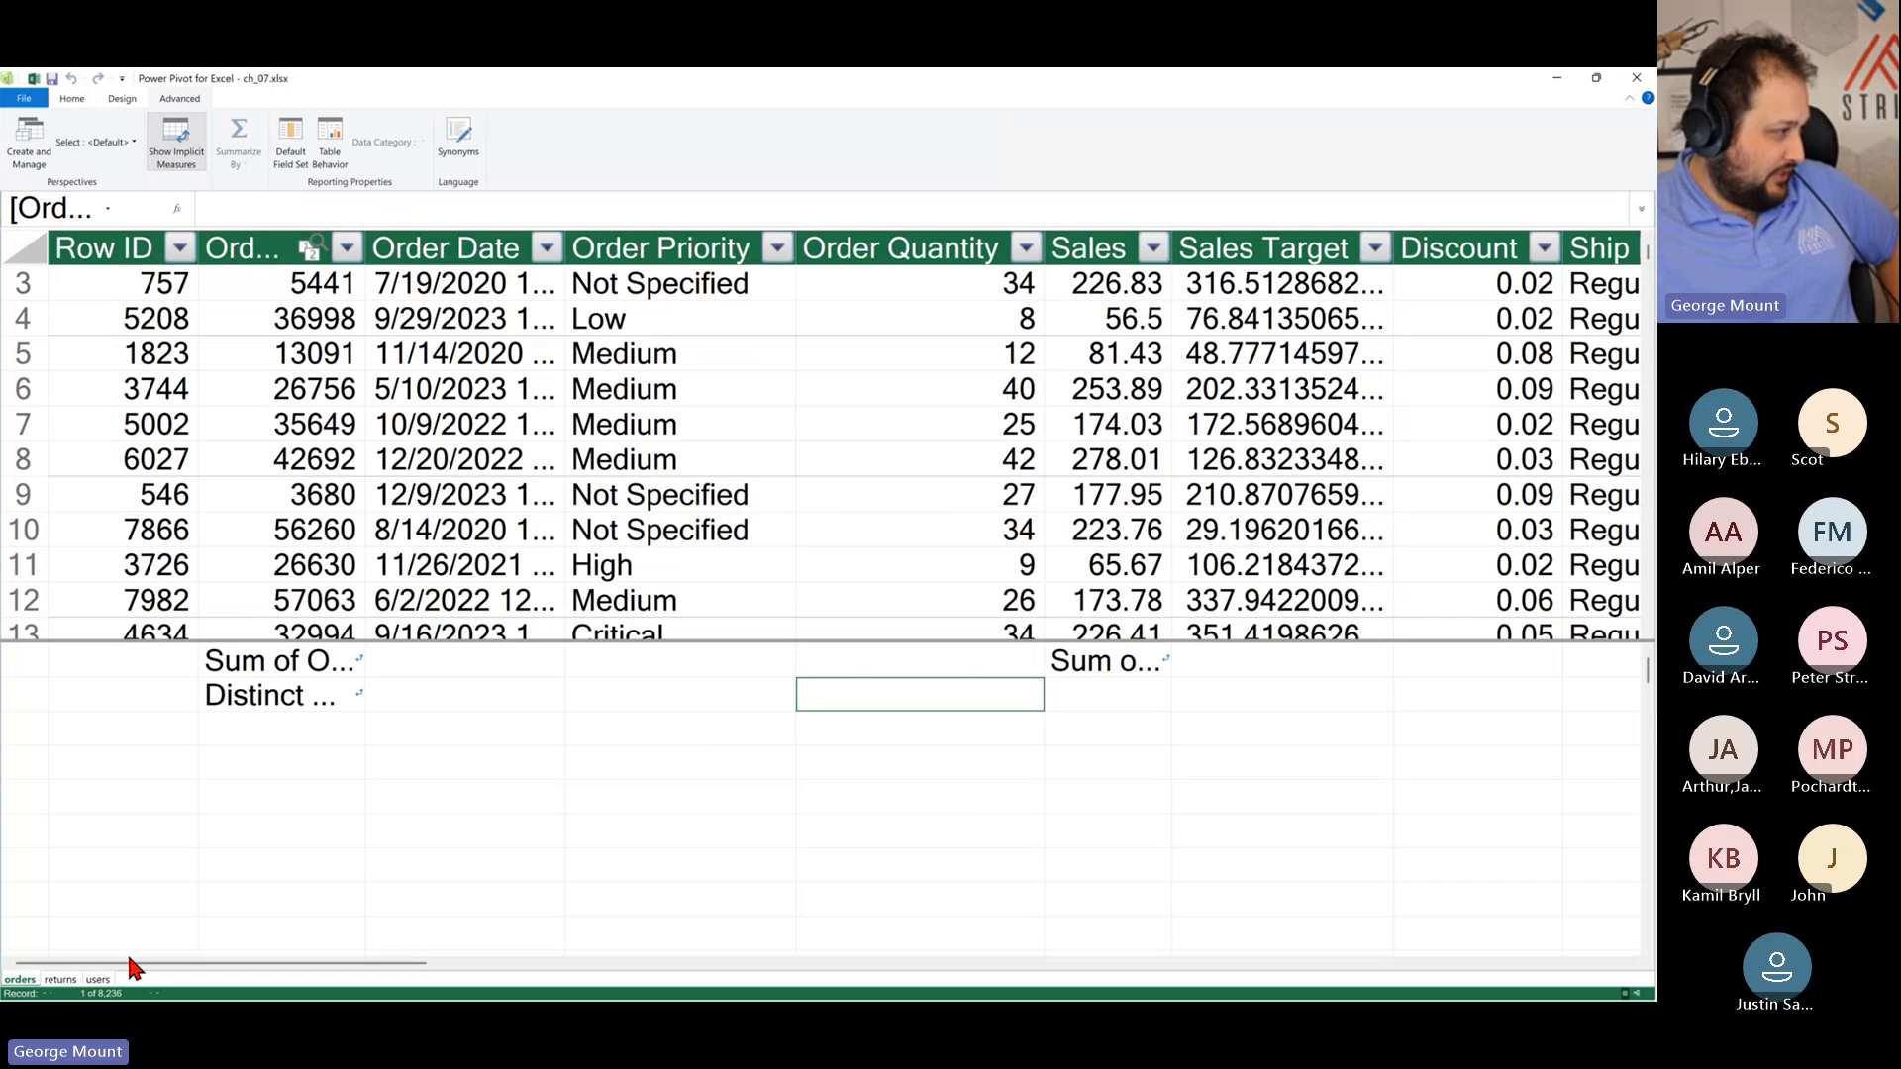
pyautogui.moveTo(133, 964); pyautogui.dragTo(1380, 962)
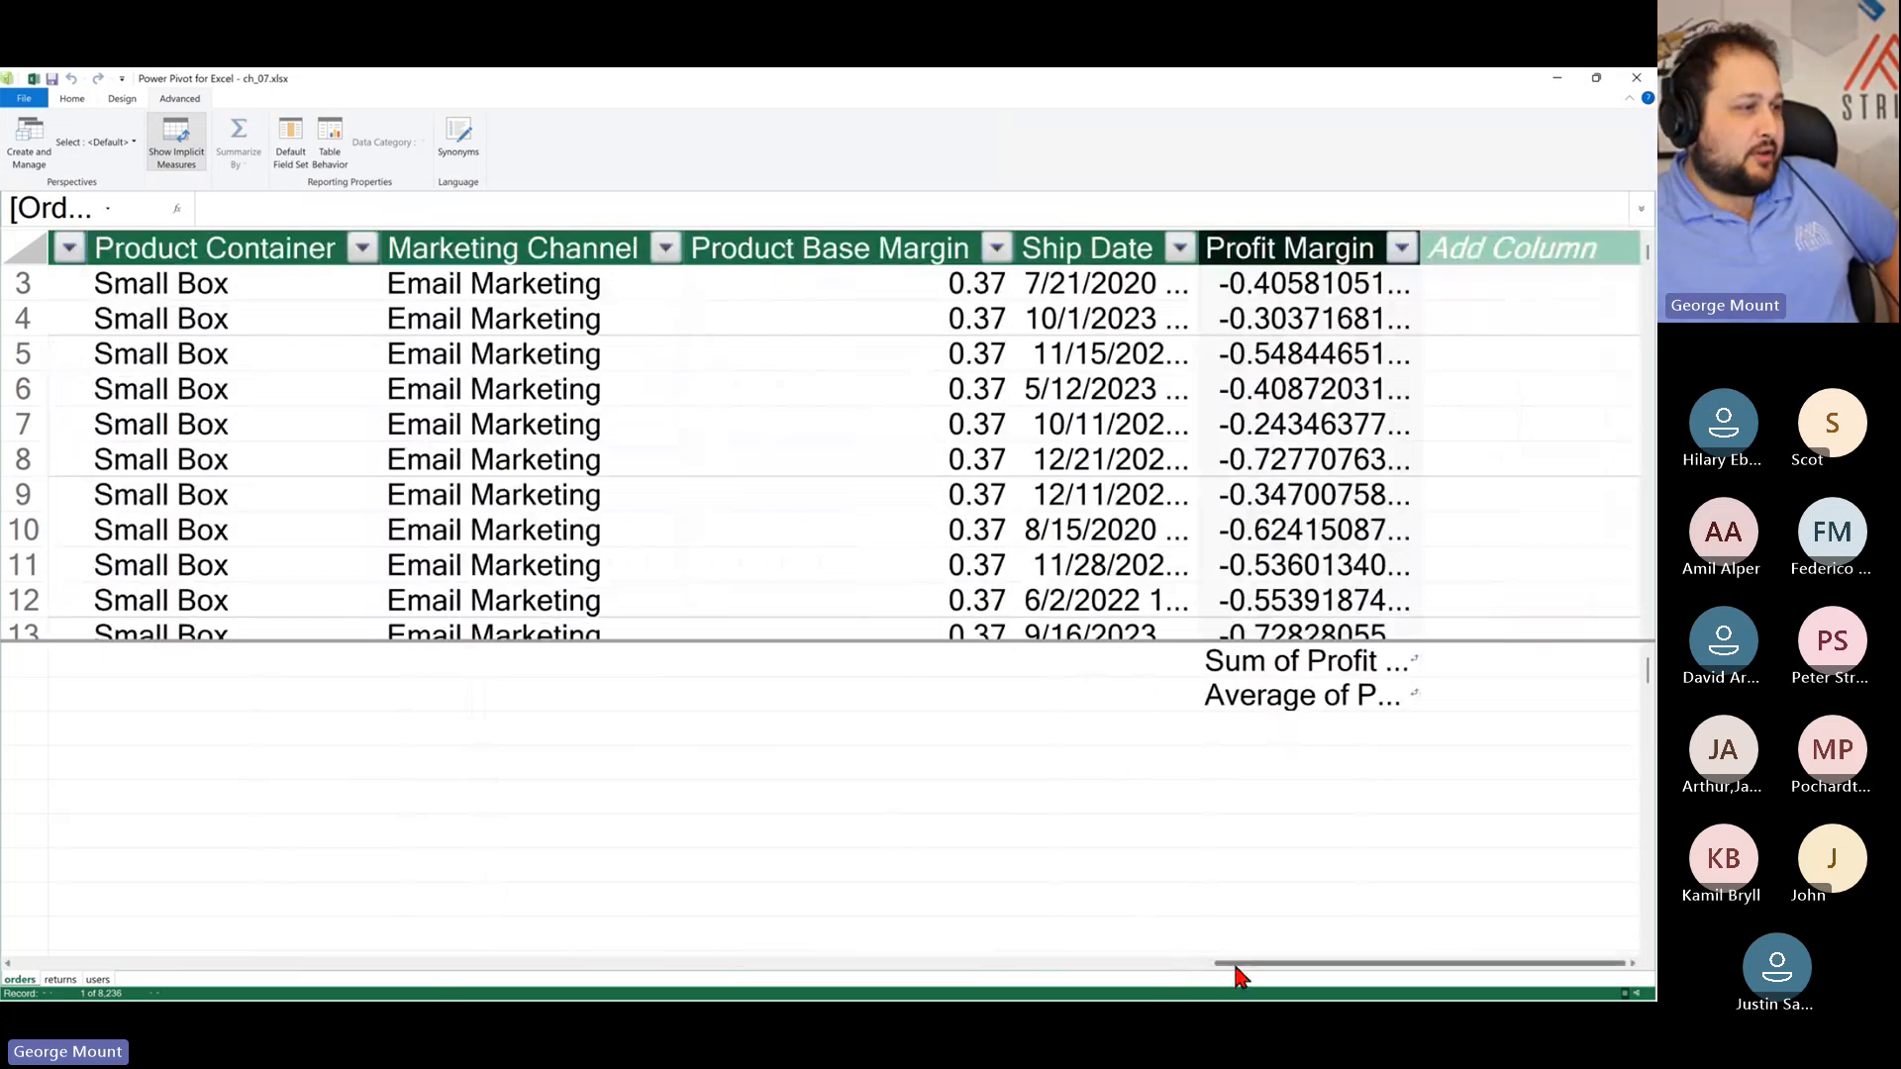
pyautogui.moveTo(1230, 964); pyautogui.dragTo(8, 955)
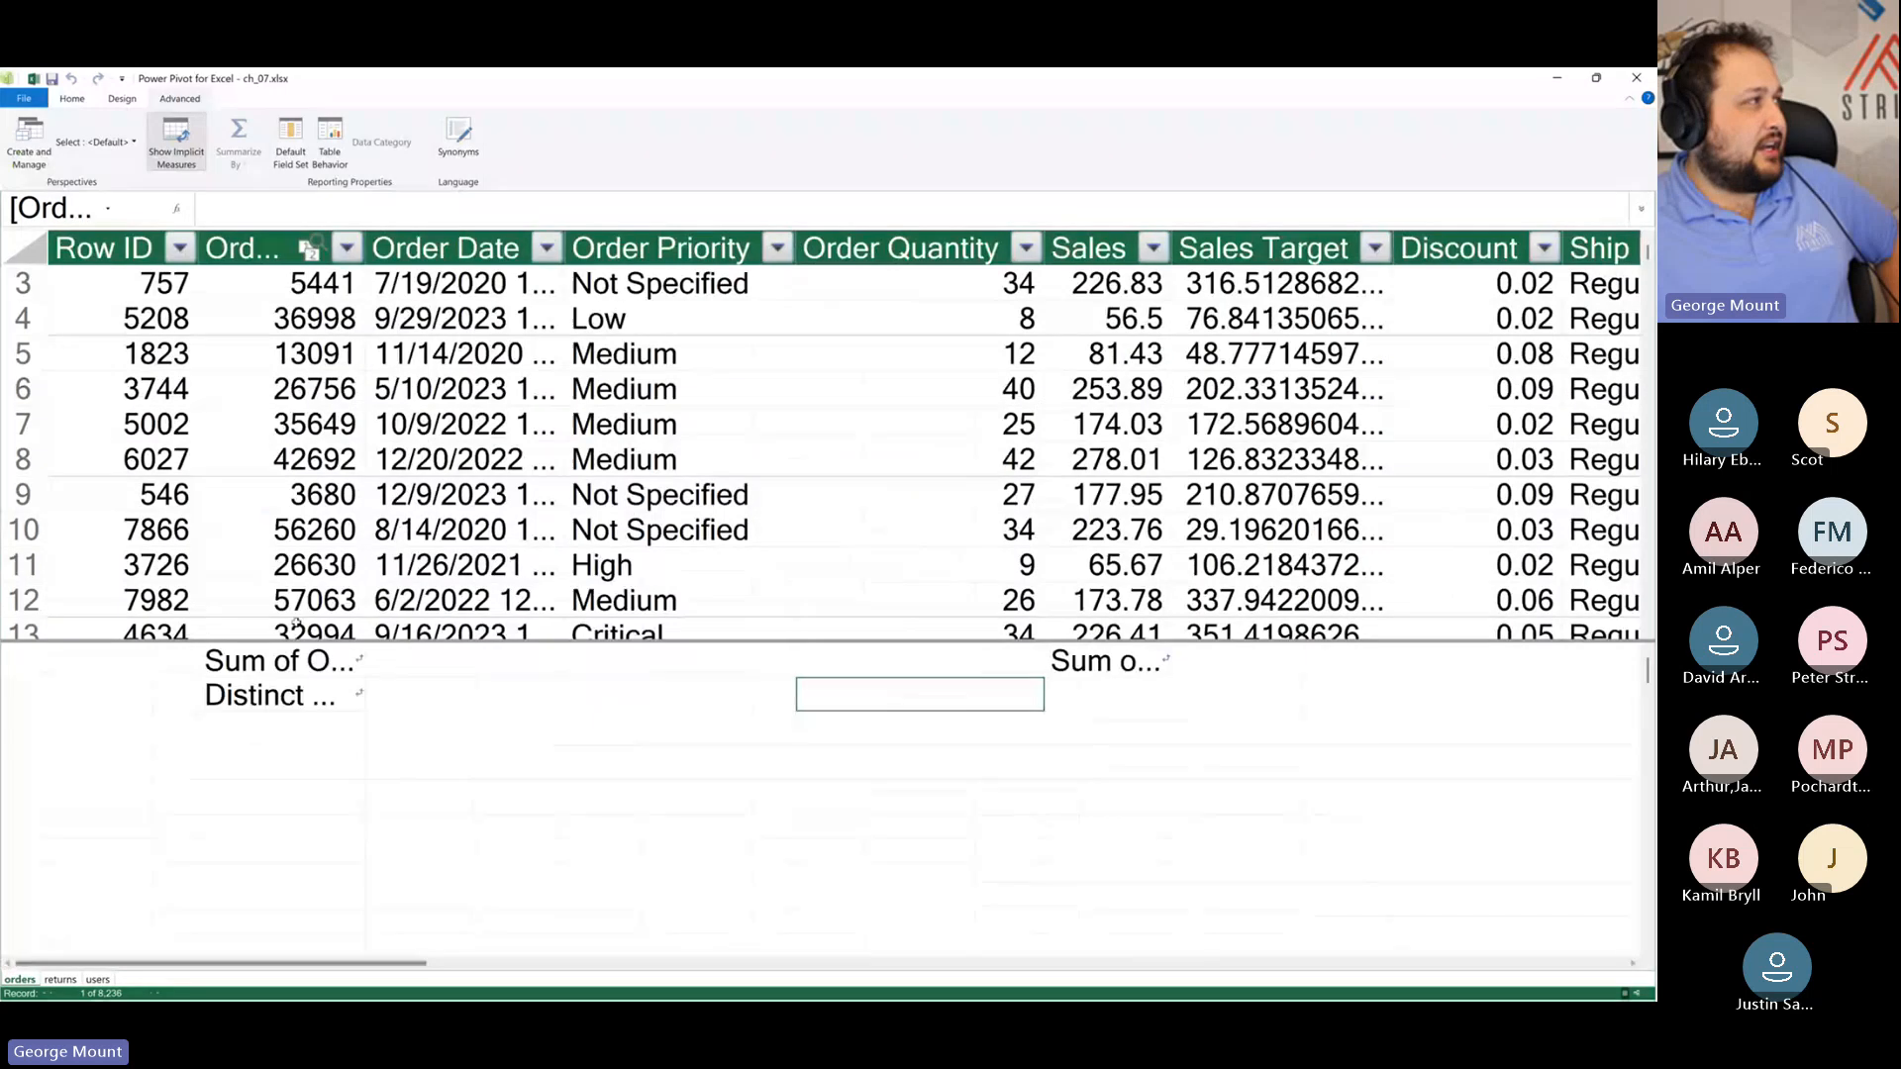
# Step: Switch the data model to diagram view and permanently delete the Sum of Sales measure from the orders table
pyautogui.click(73, 99)
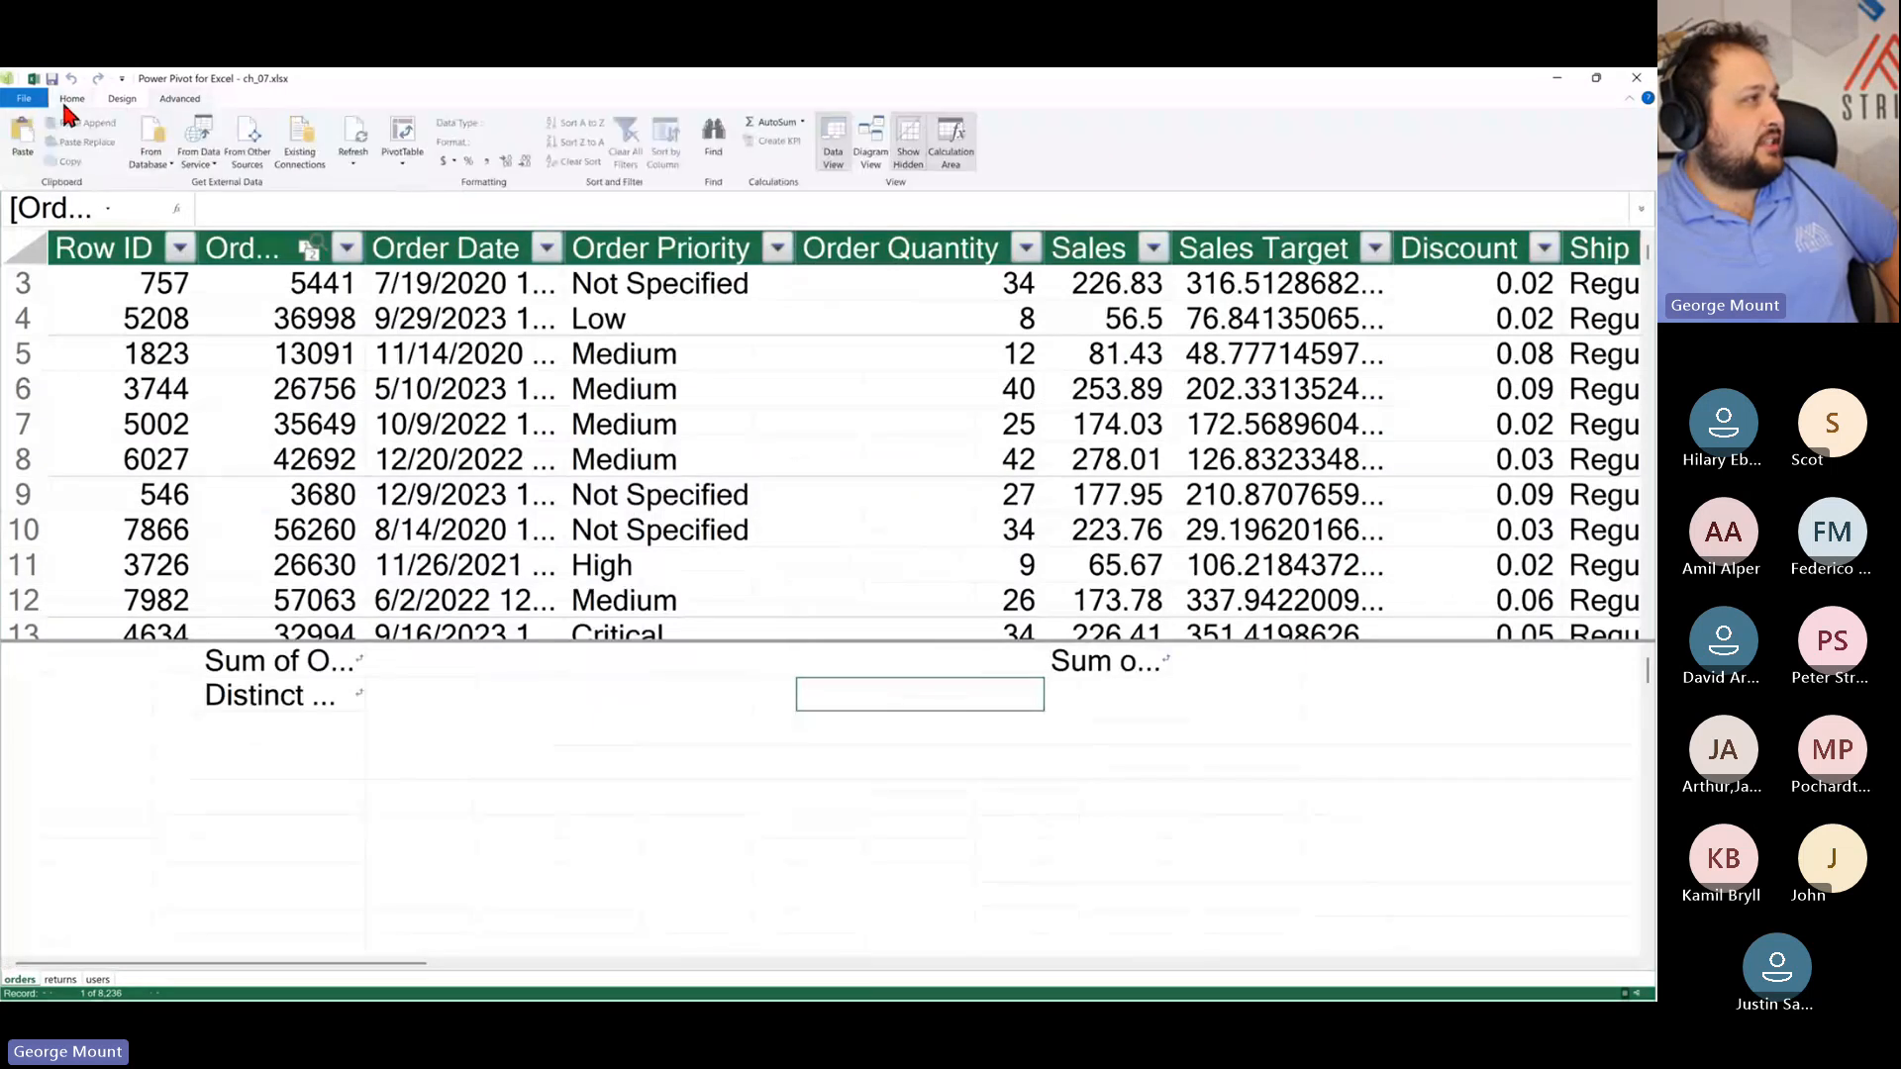
pyautogui.click(870, 146)
pyautogui.scroll(-5, 743, 564)
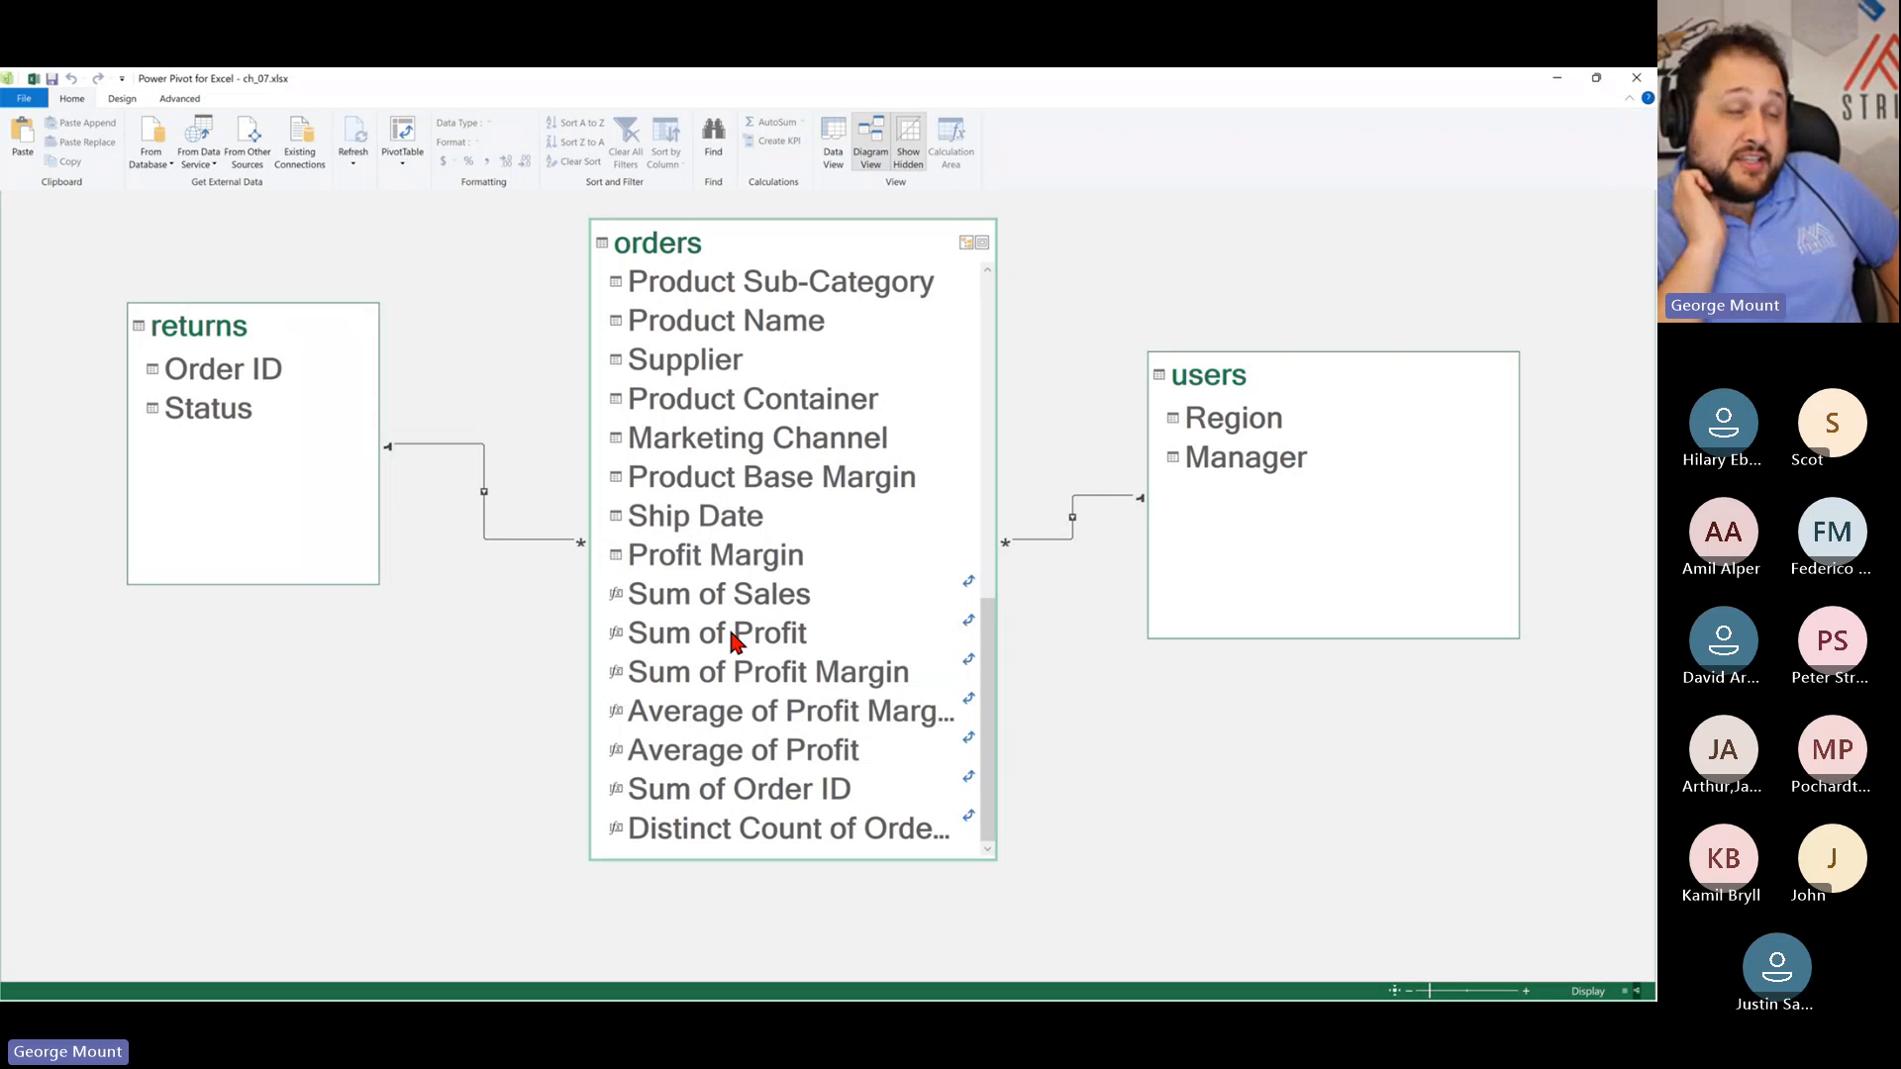
pyautogui.rightClick(745, 592)
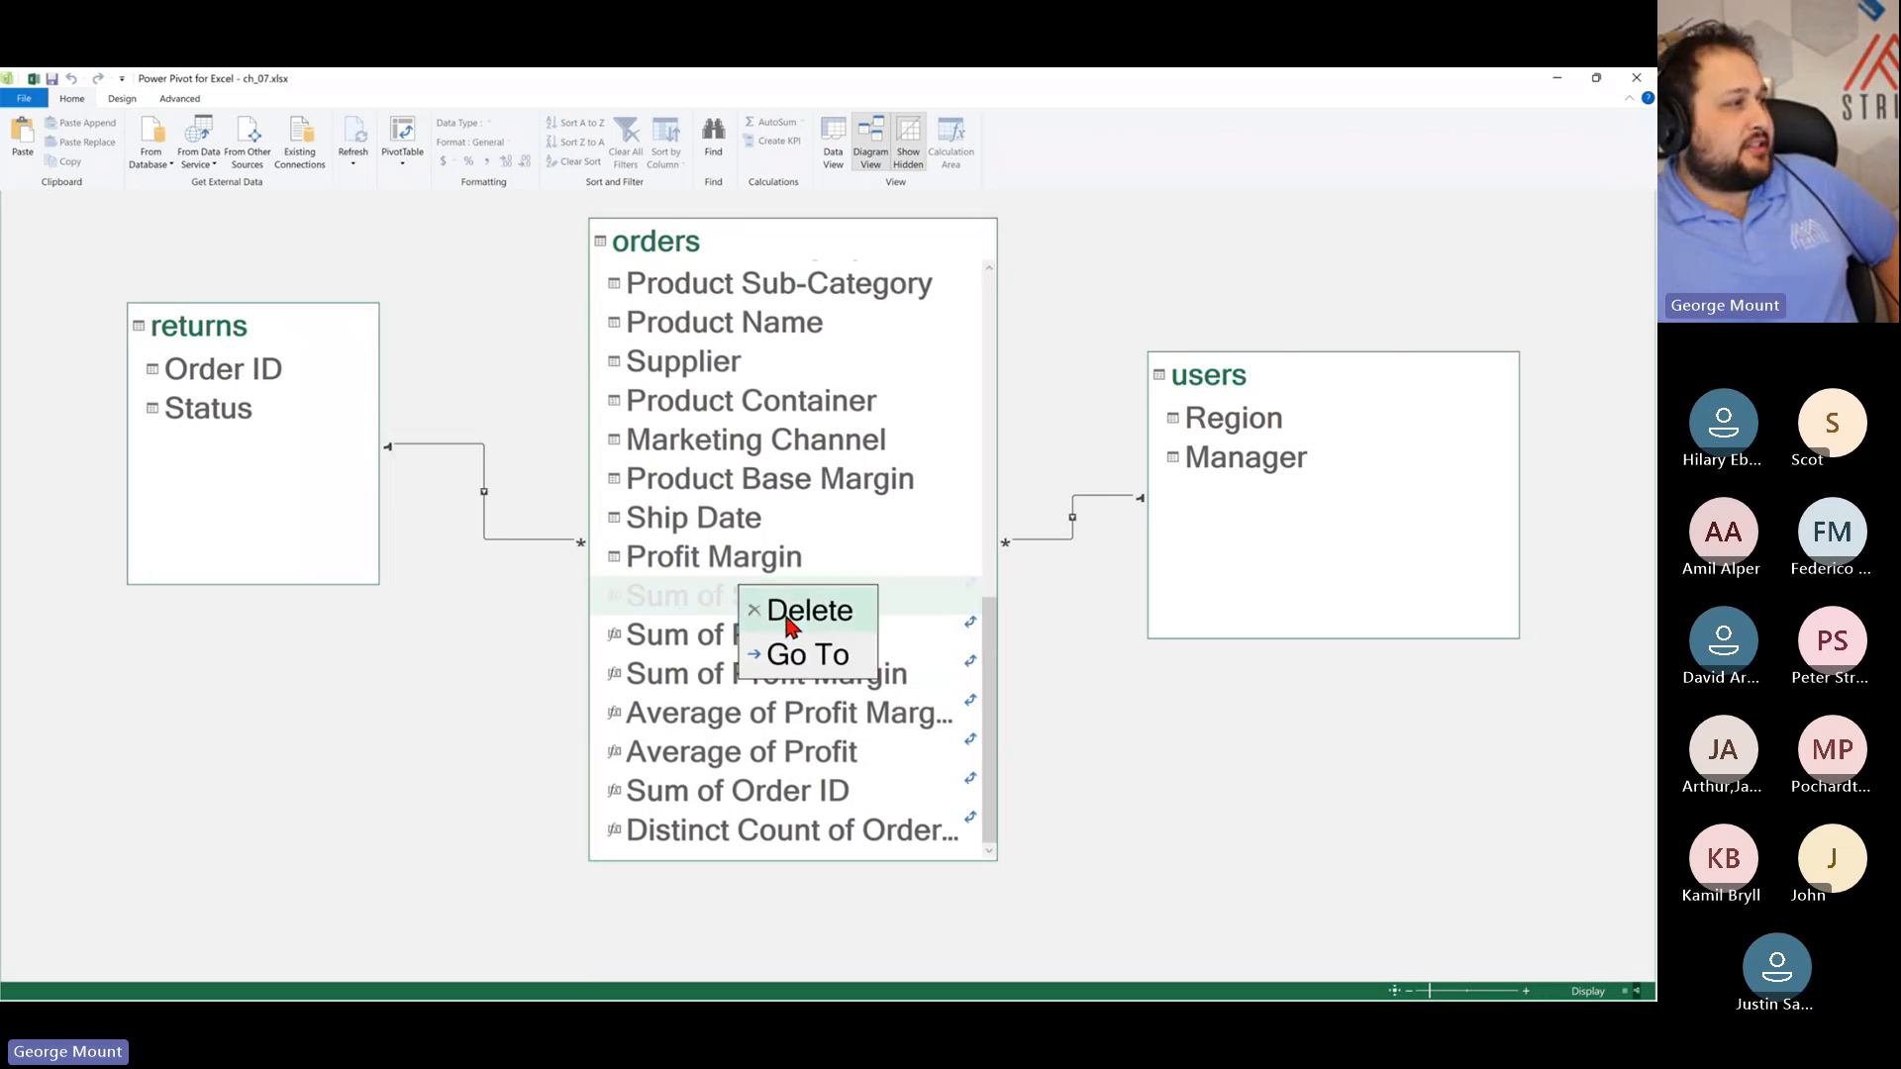
pyautogui.click(789, 618)
pyautogui.click(801, 566)
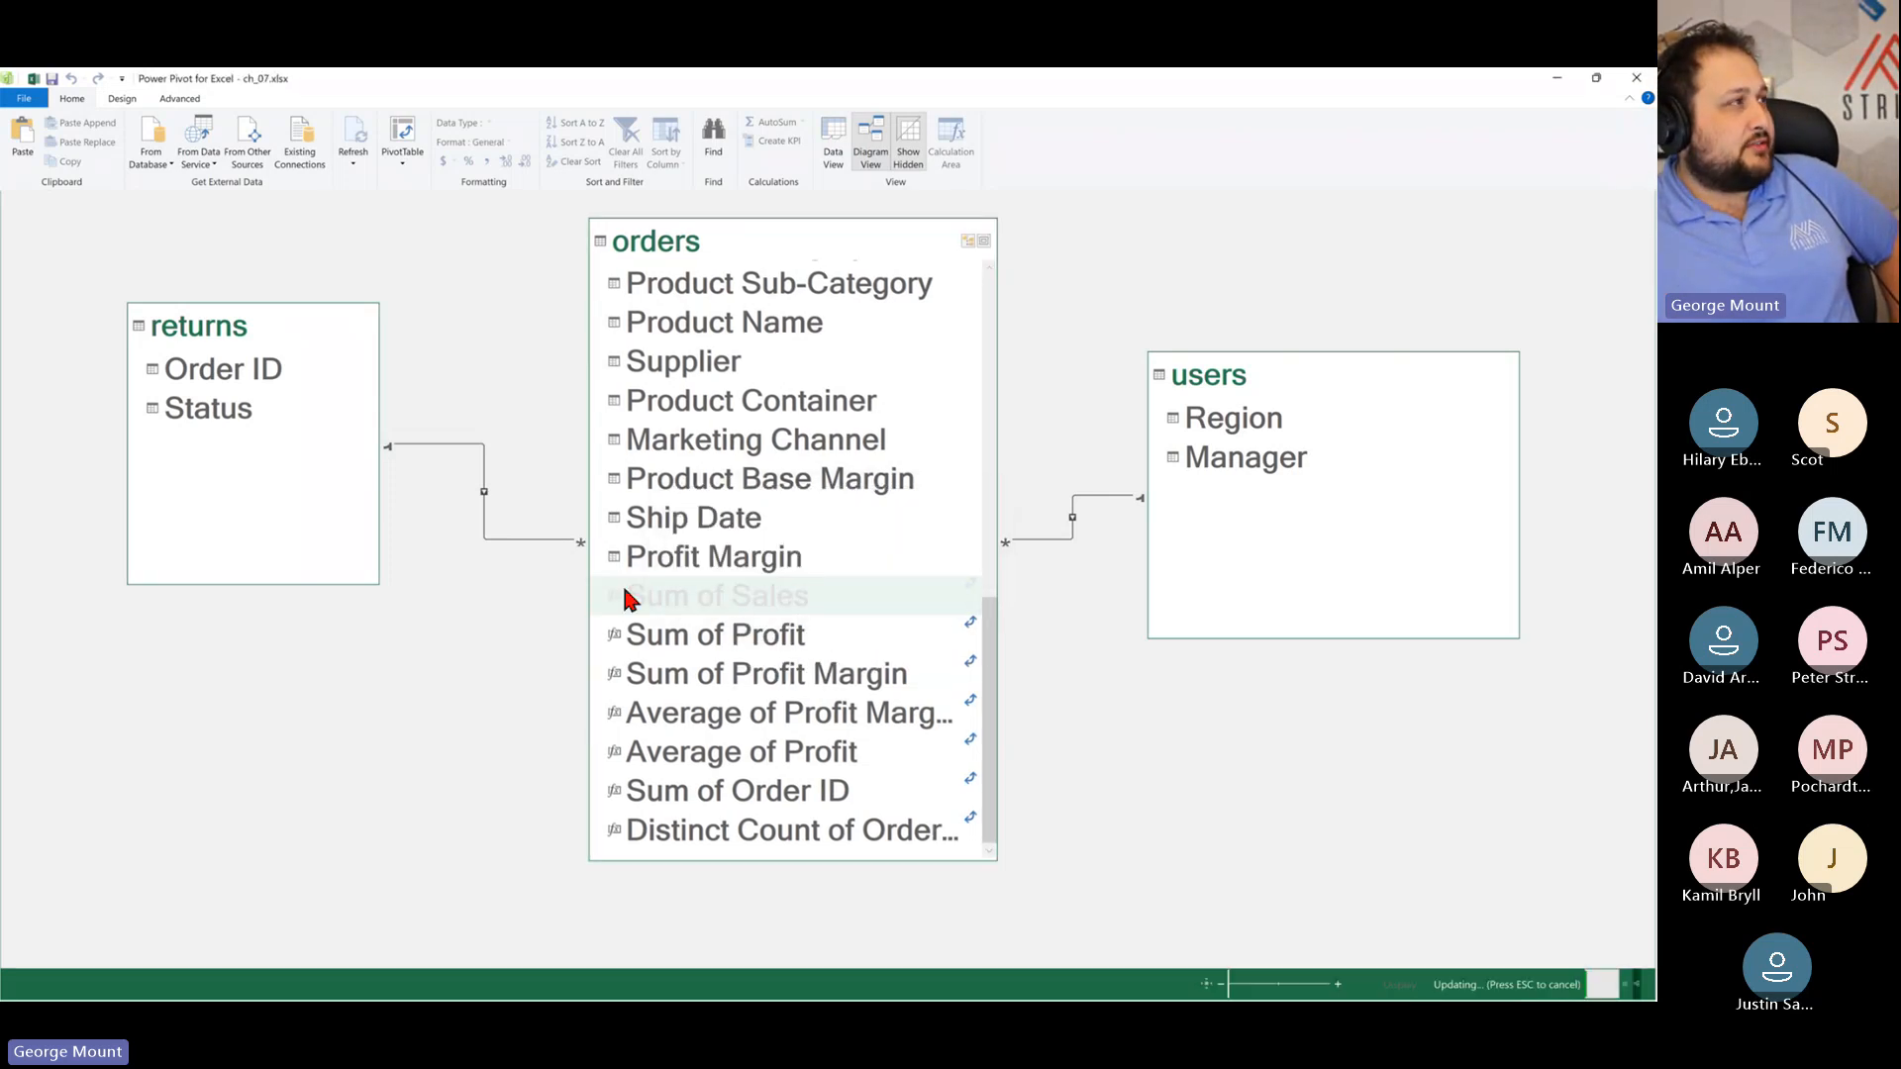
# Step: Permanently delete the Sum of Profit and Sum of Profit Margin measures from the orders table
pyautogui.rightClick(742, 639)
pyautogui.click(829, 661)
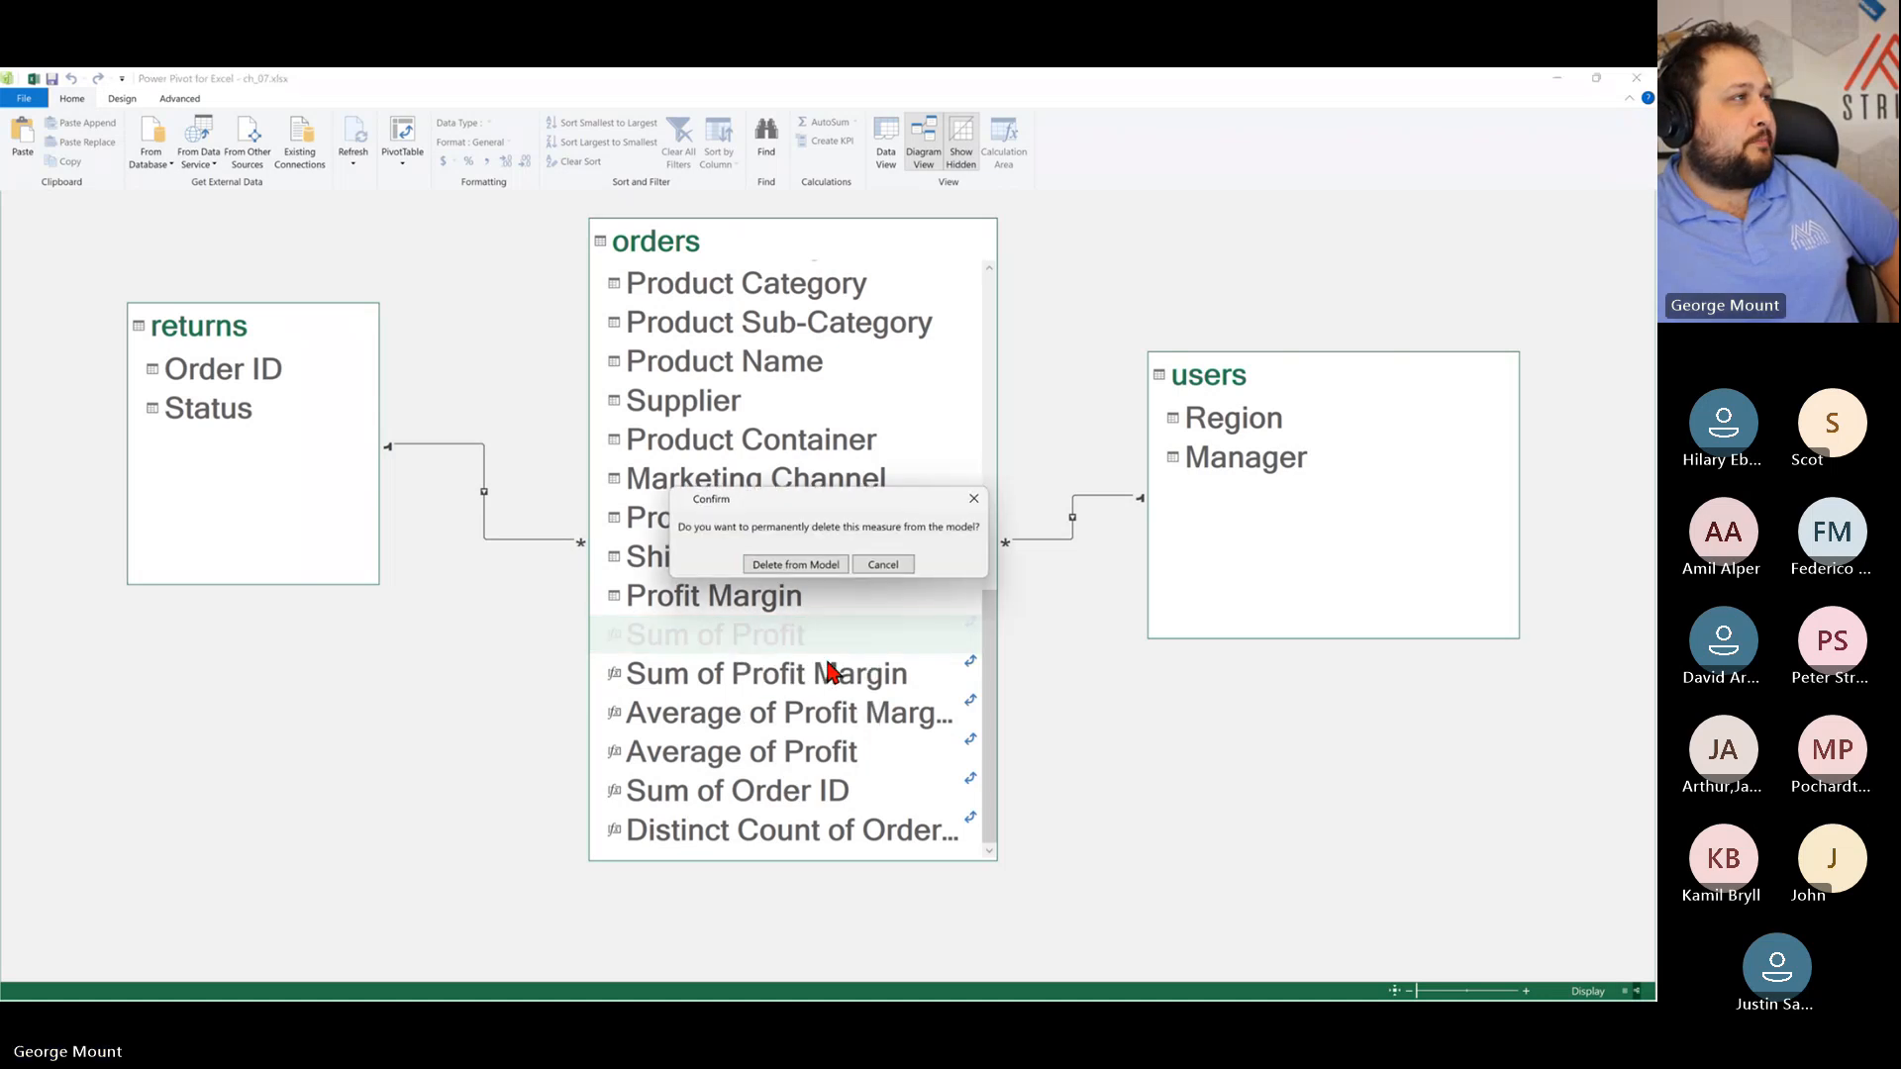
pyautogui.click(798, 565)
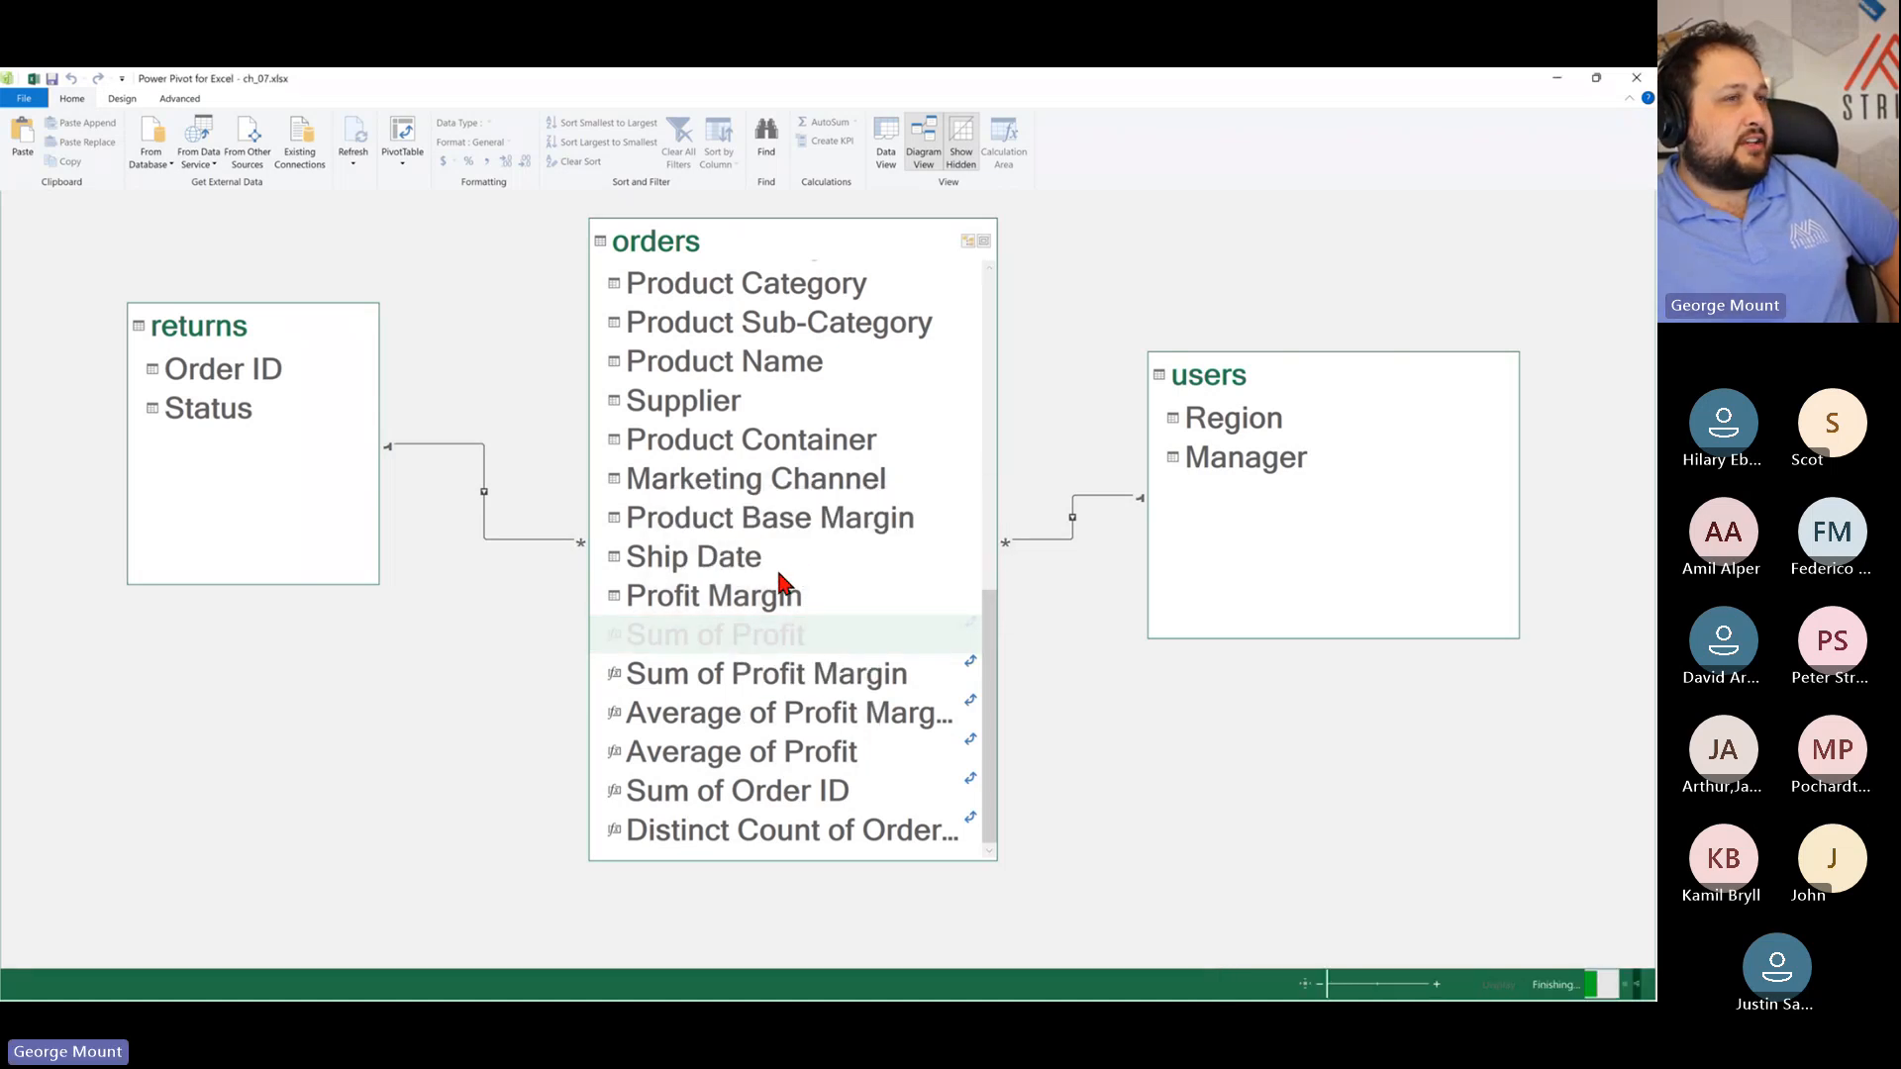
pyautogui.rightClick(722, 670)
pyautogui.click(800, 688)
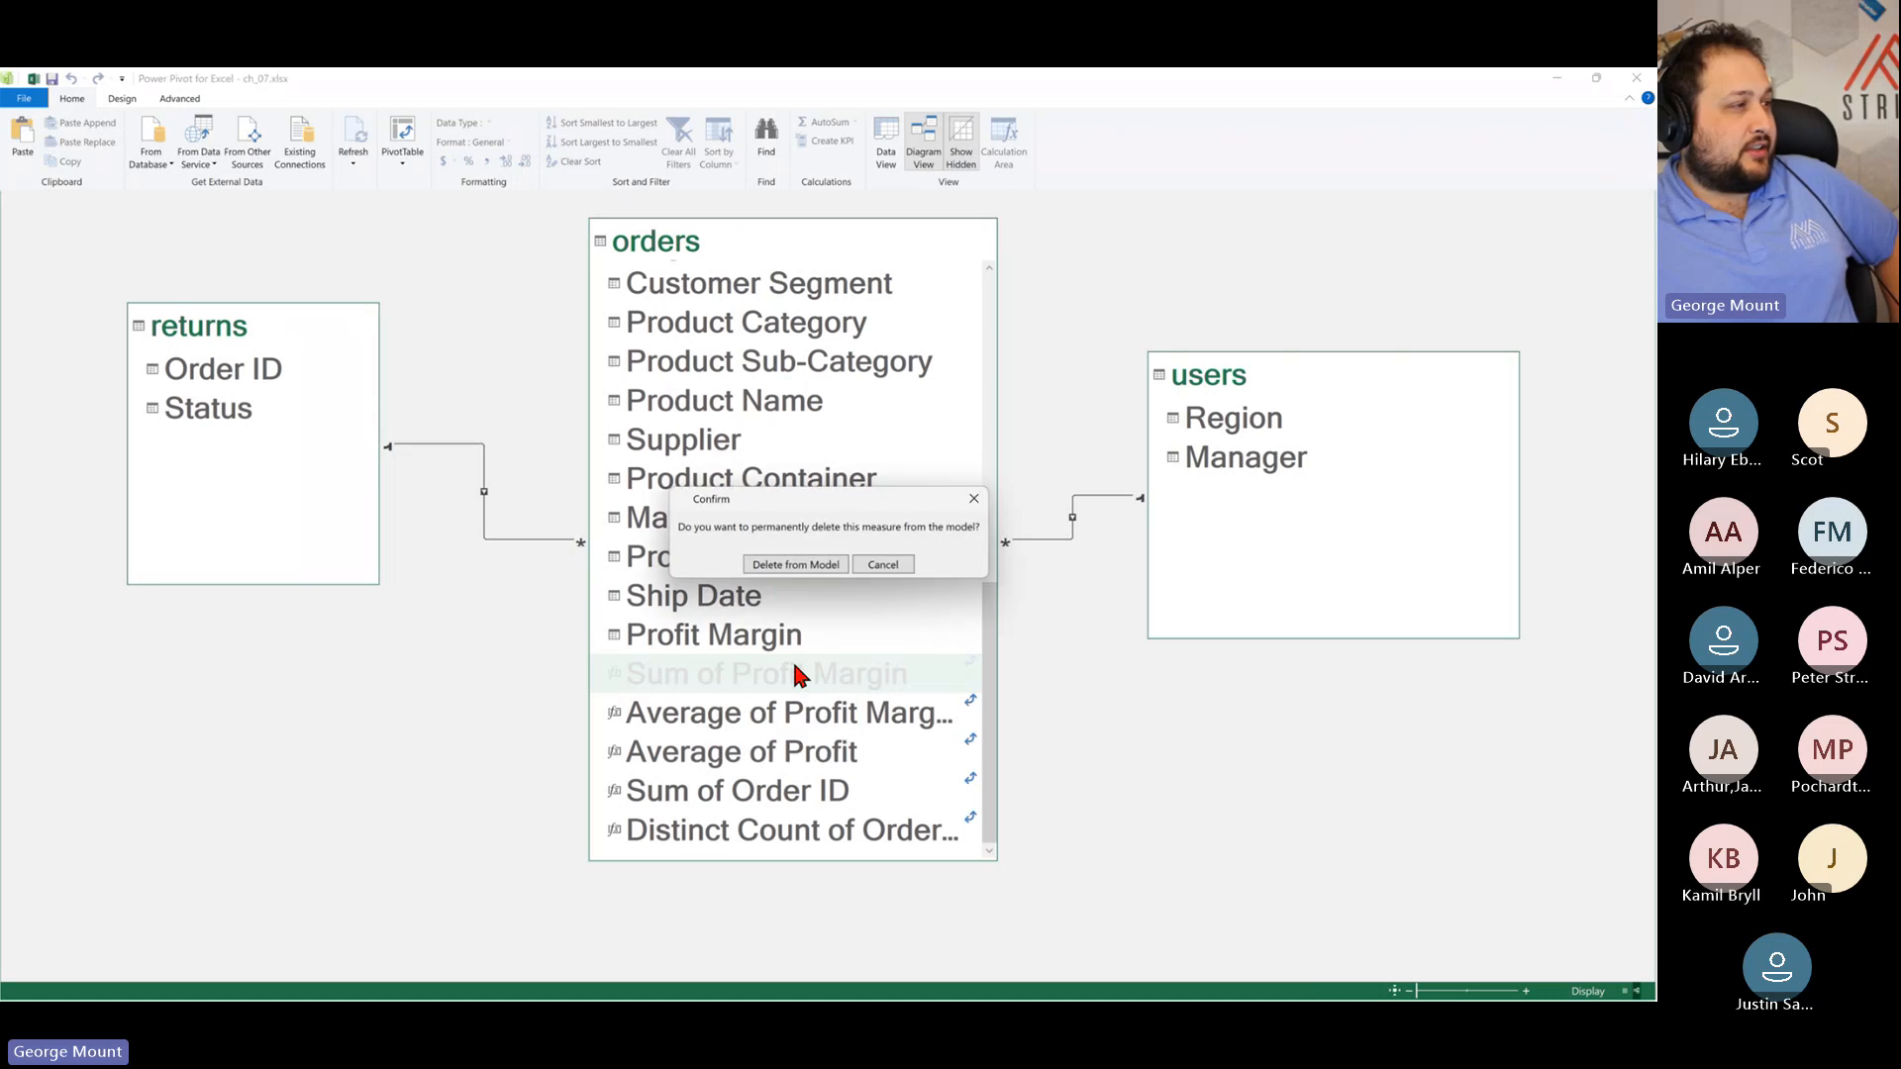
pyautogui.click(780, 558)
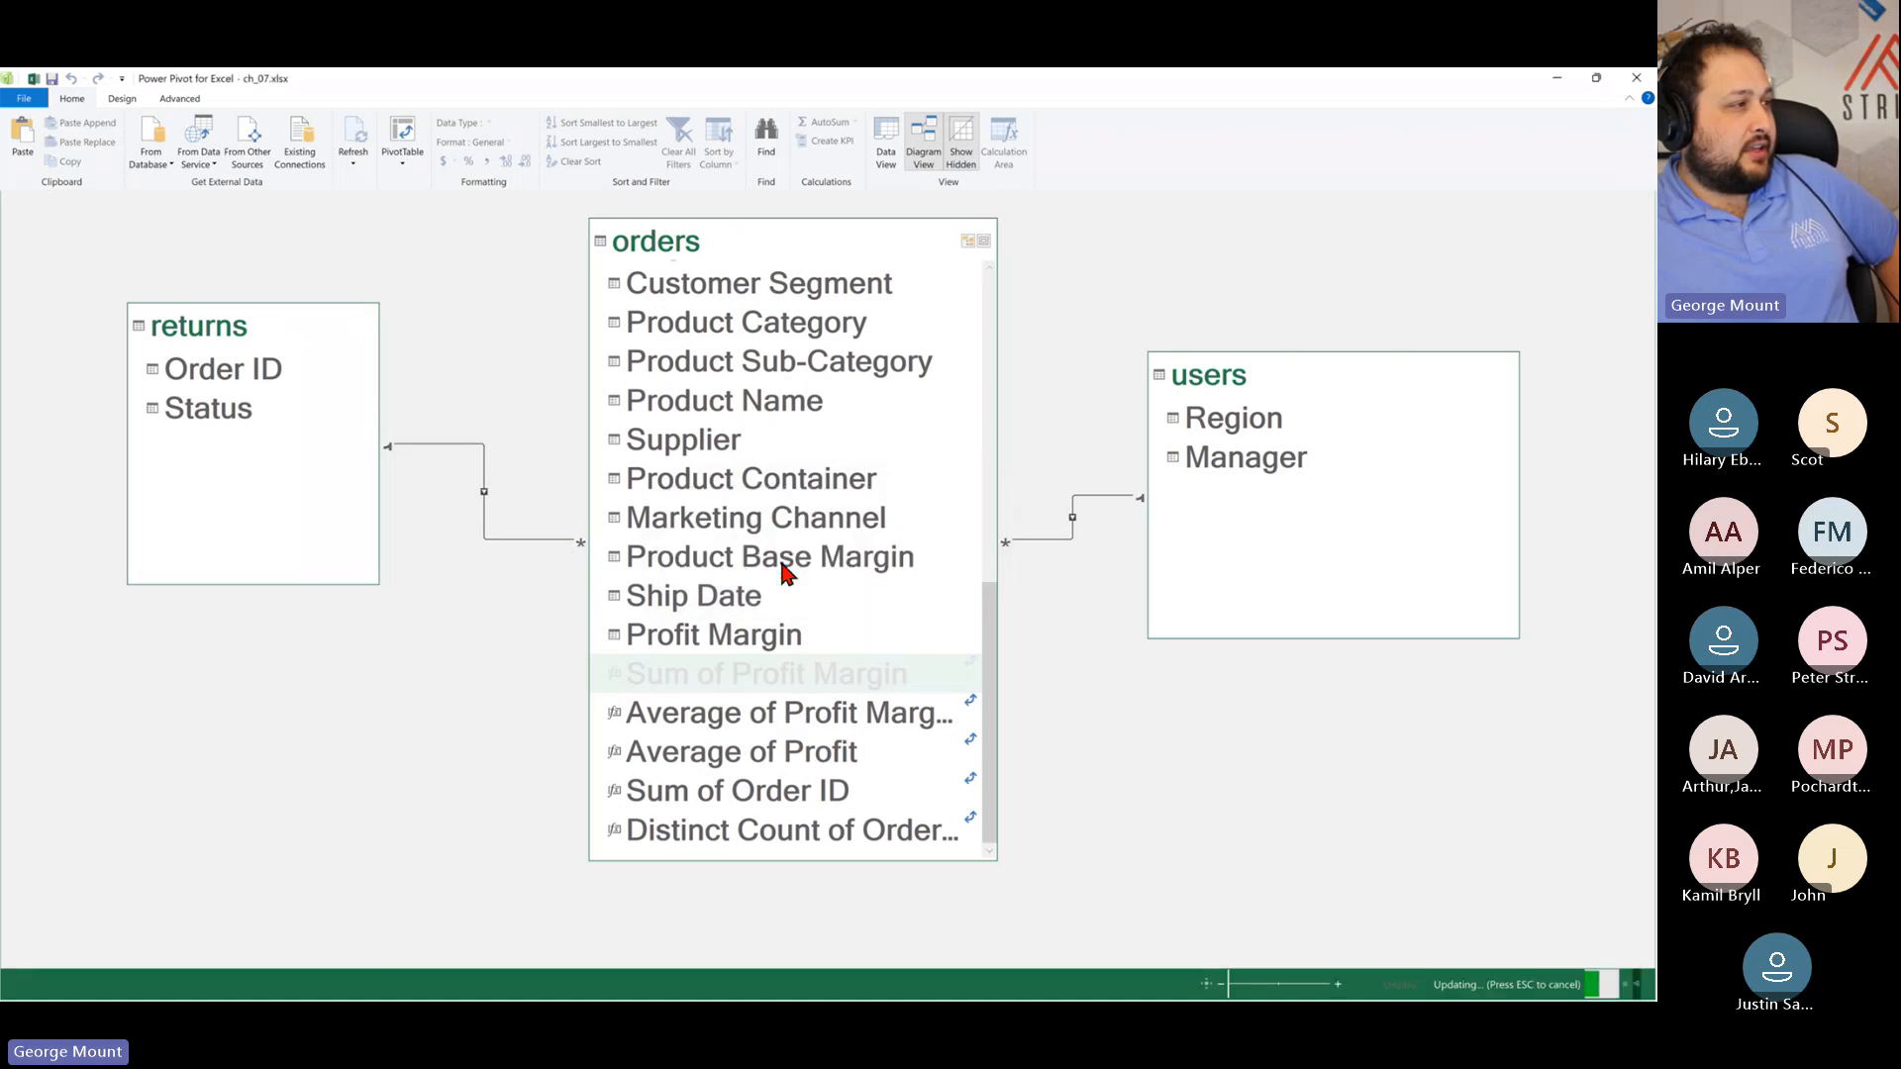
# Step: Permanently delete the Average of Profit Margin and Average of Profit measures from the orders table
pyautogui.rightClick(743, 725)
pyautogui.click(807, 743)
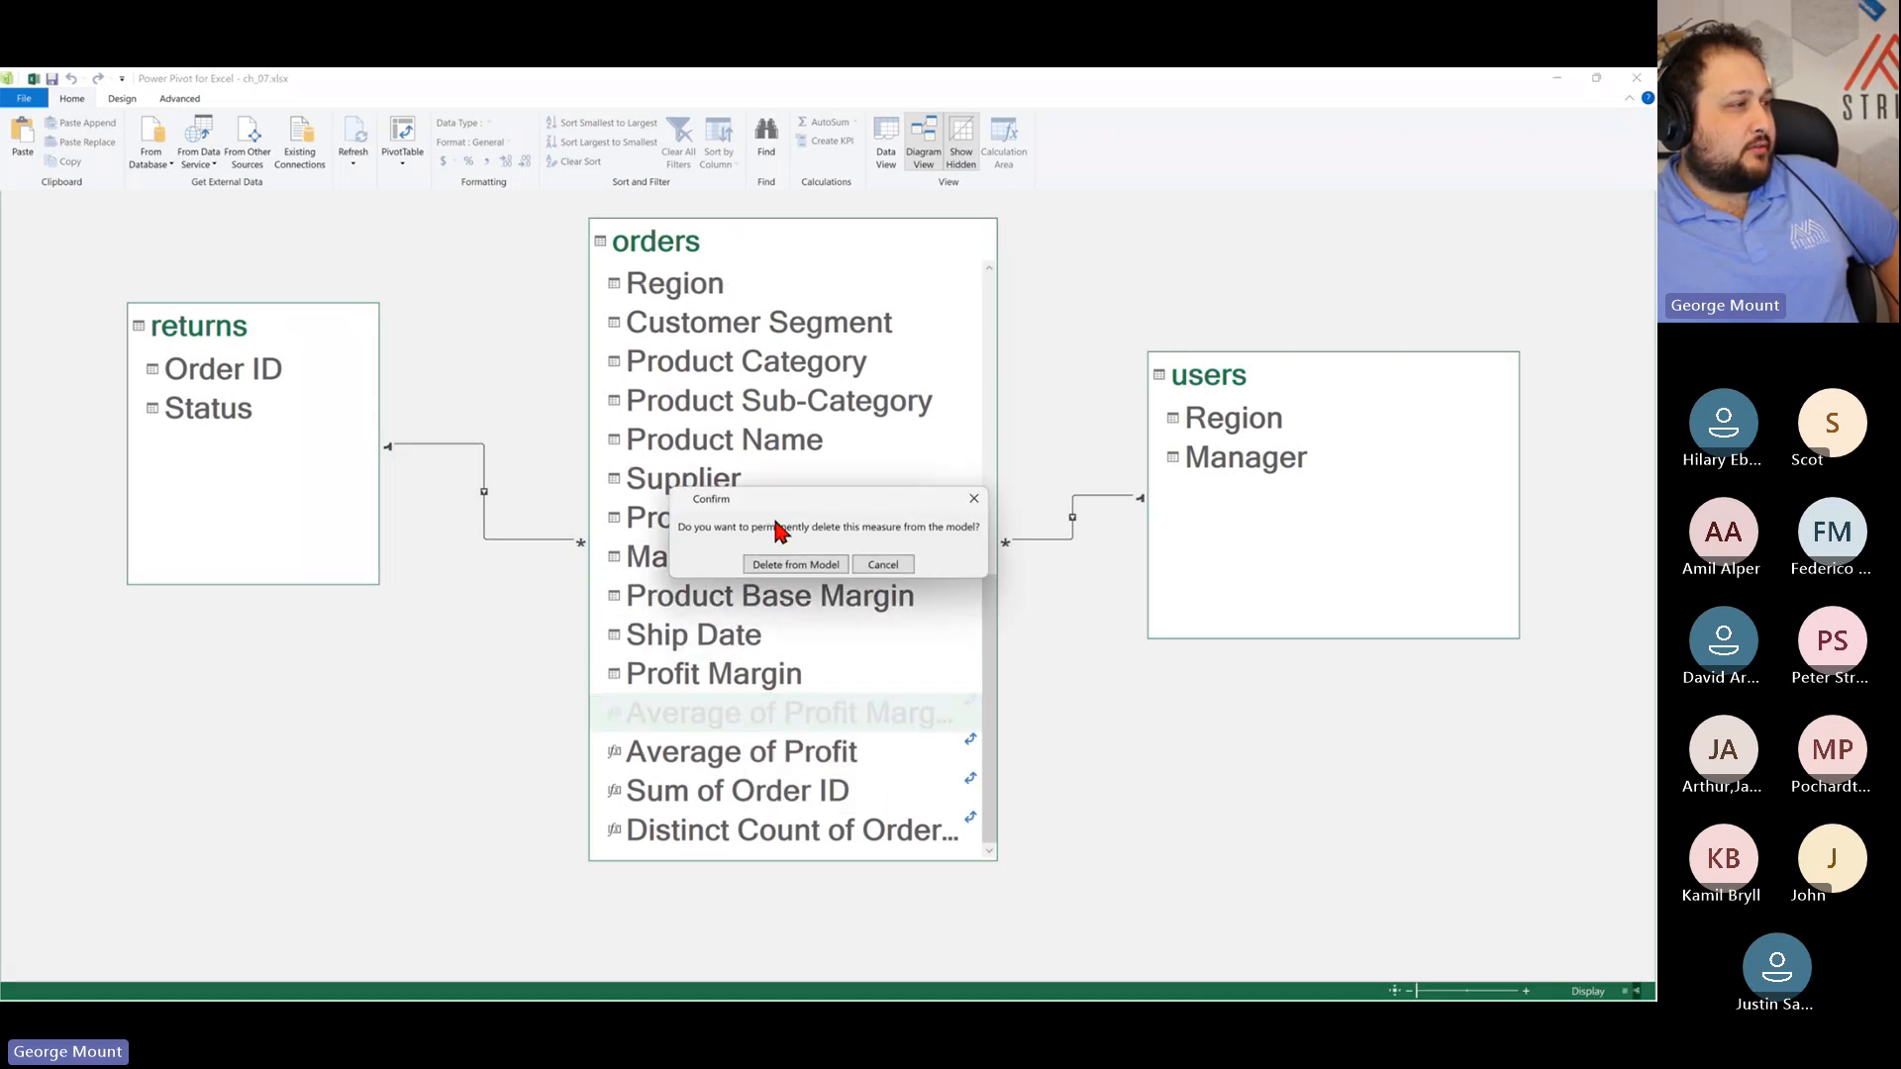
pyautogui.click(792, 565)
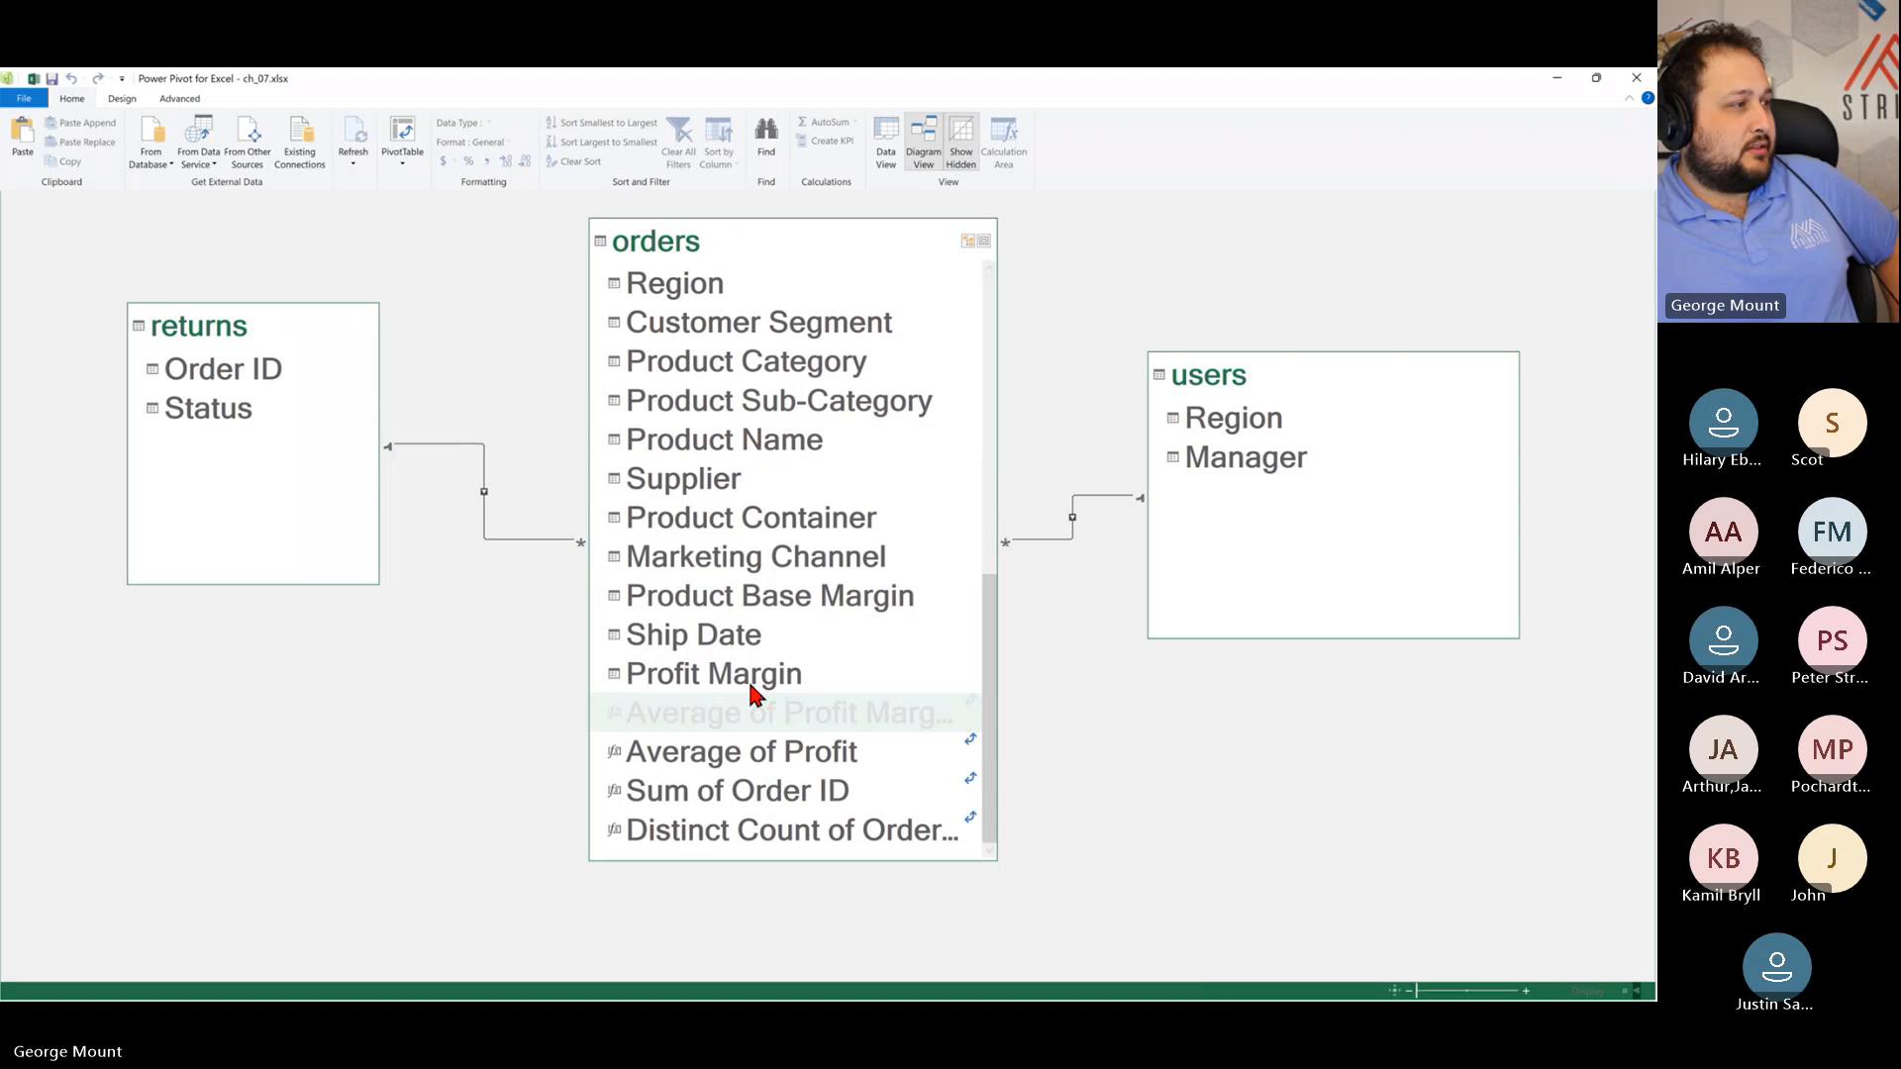
pyautogui.rightClick(745, 752)
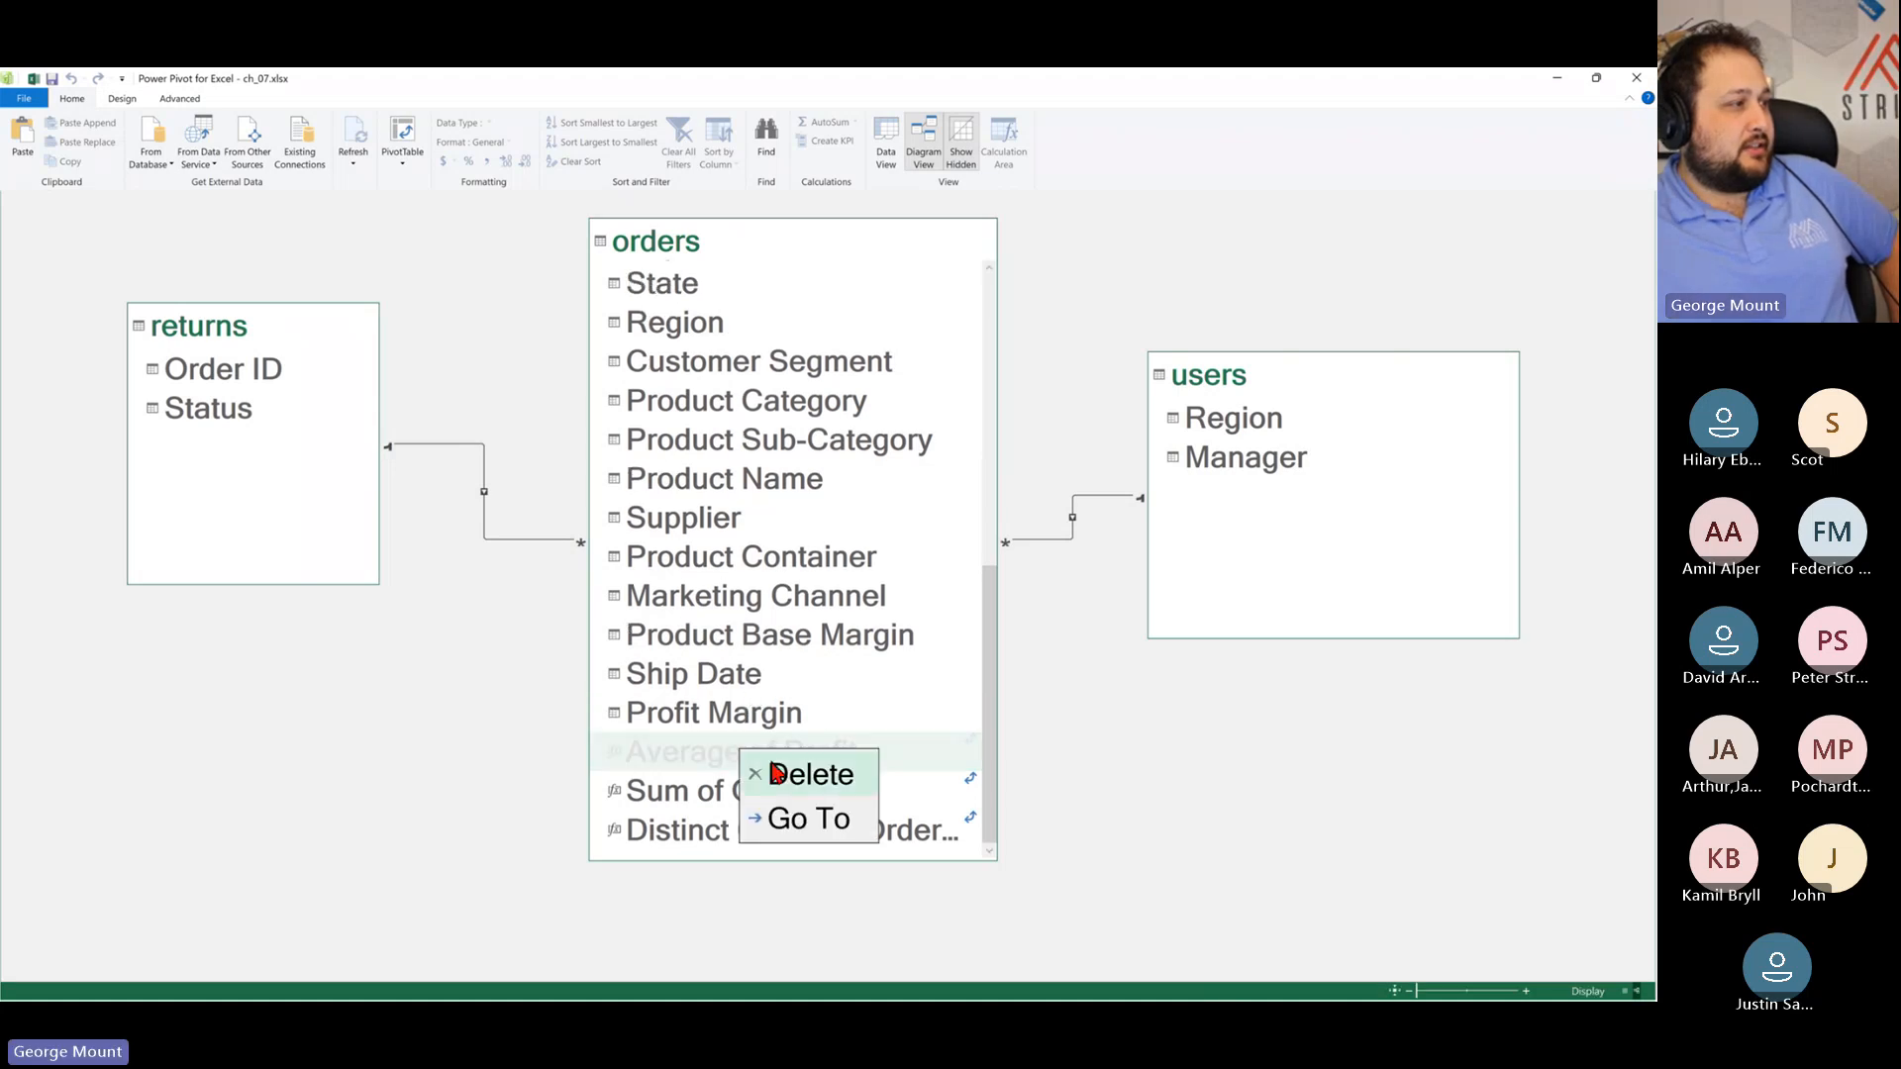
pyautogui.click(778, 773)
pyautogui.click(814, 565)
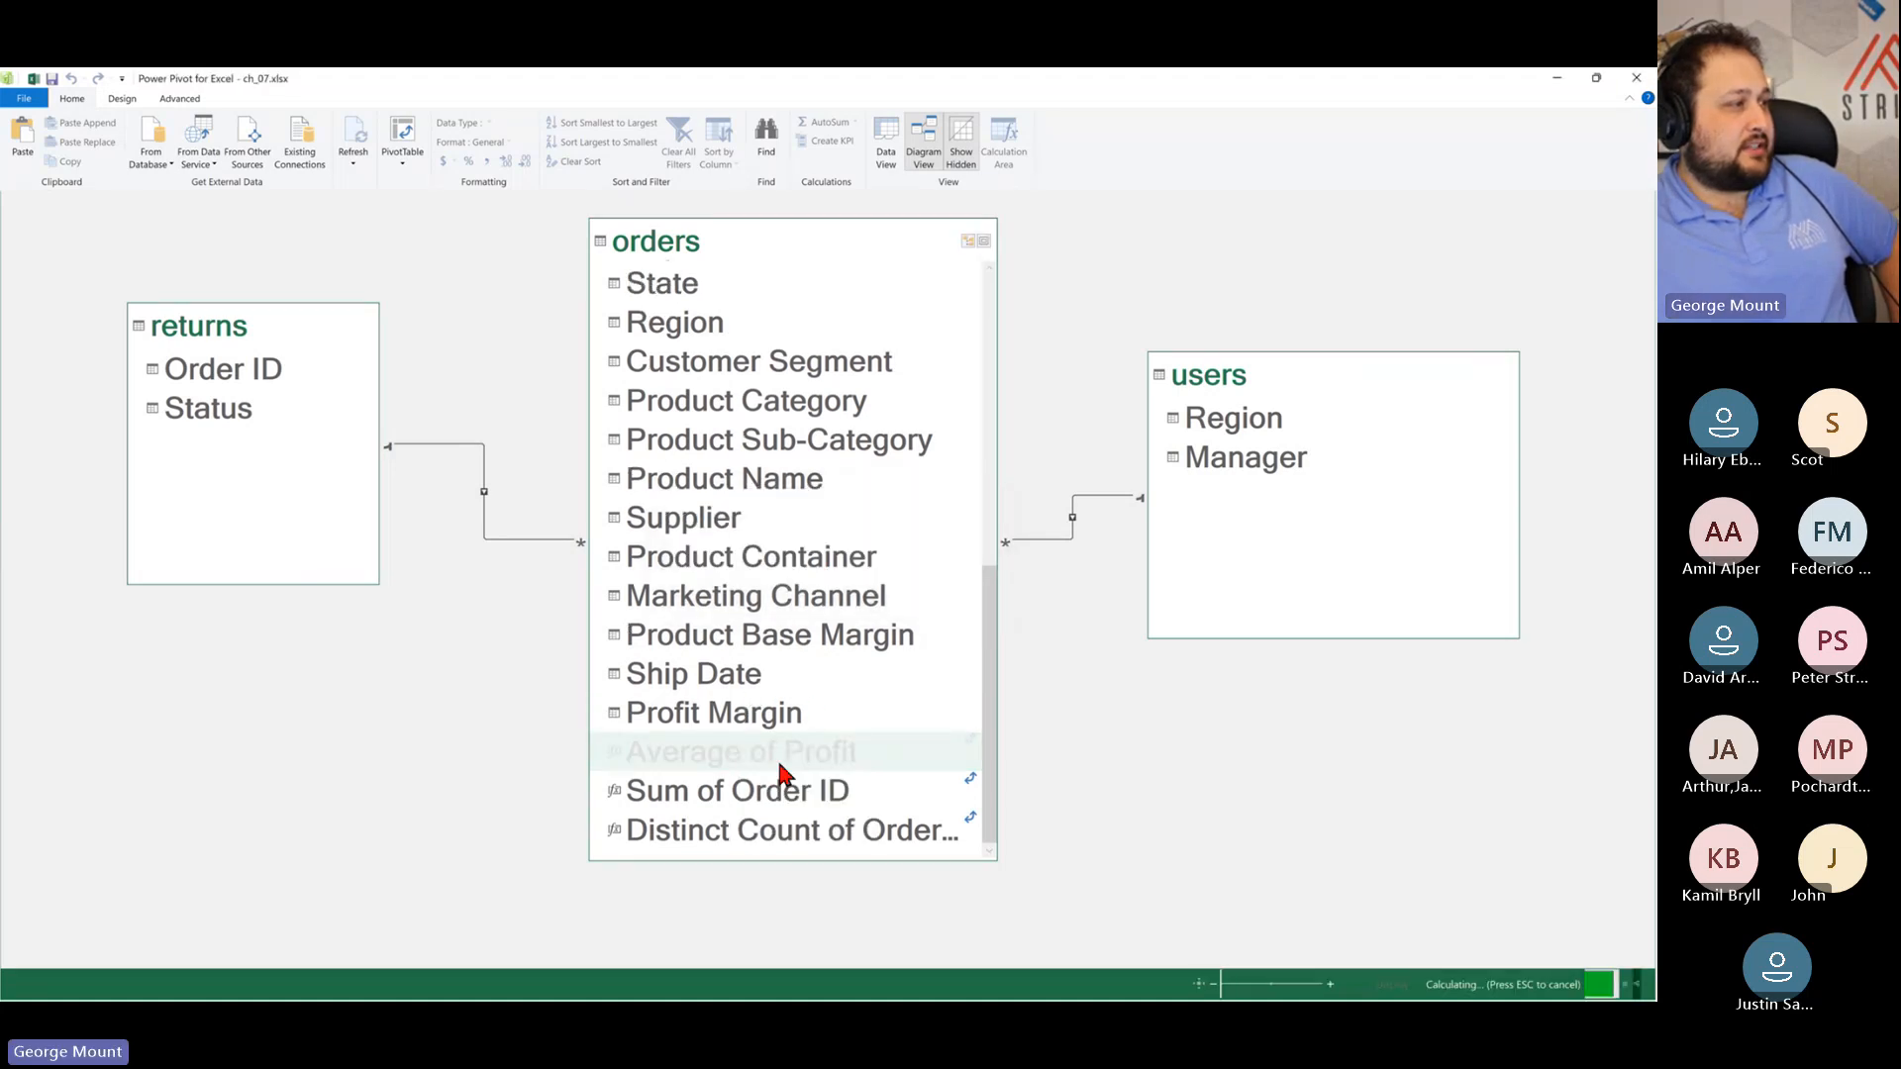
# Step: Permanently delete the Distinct Count of Order ID and Sum of Order ID measures from the orders table
pyautogui.rightClick(776, 831)
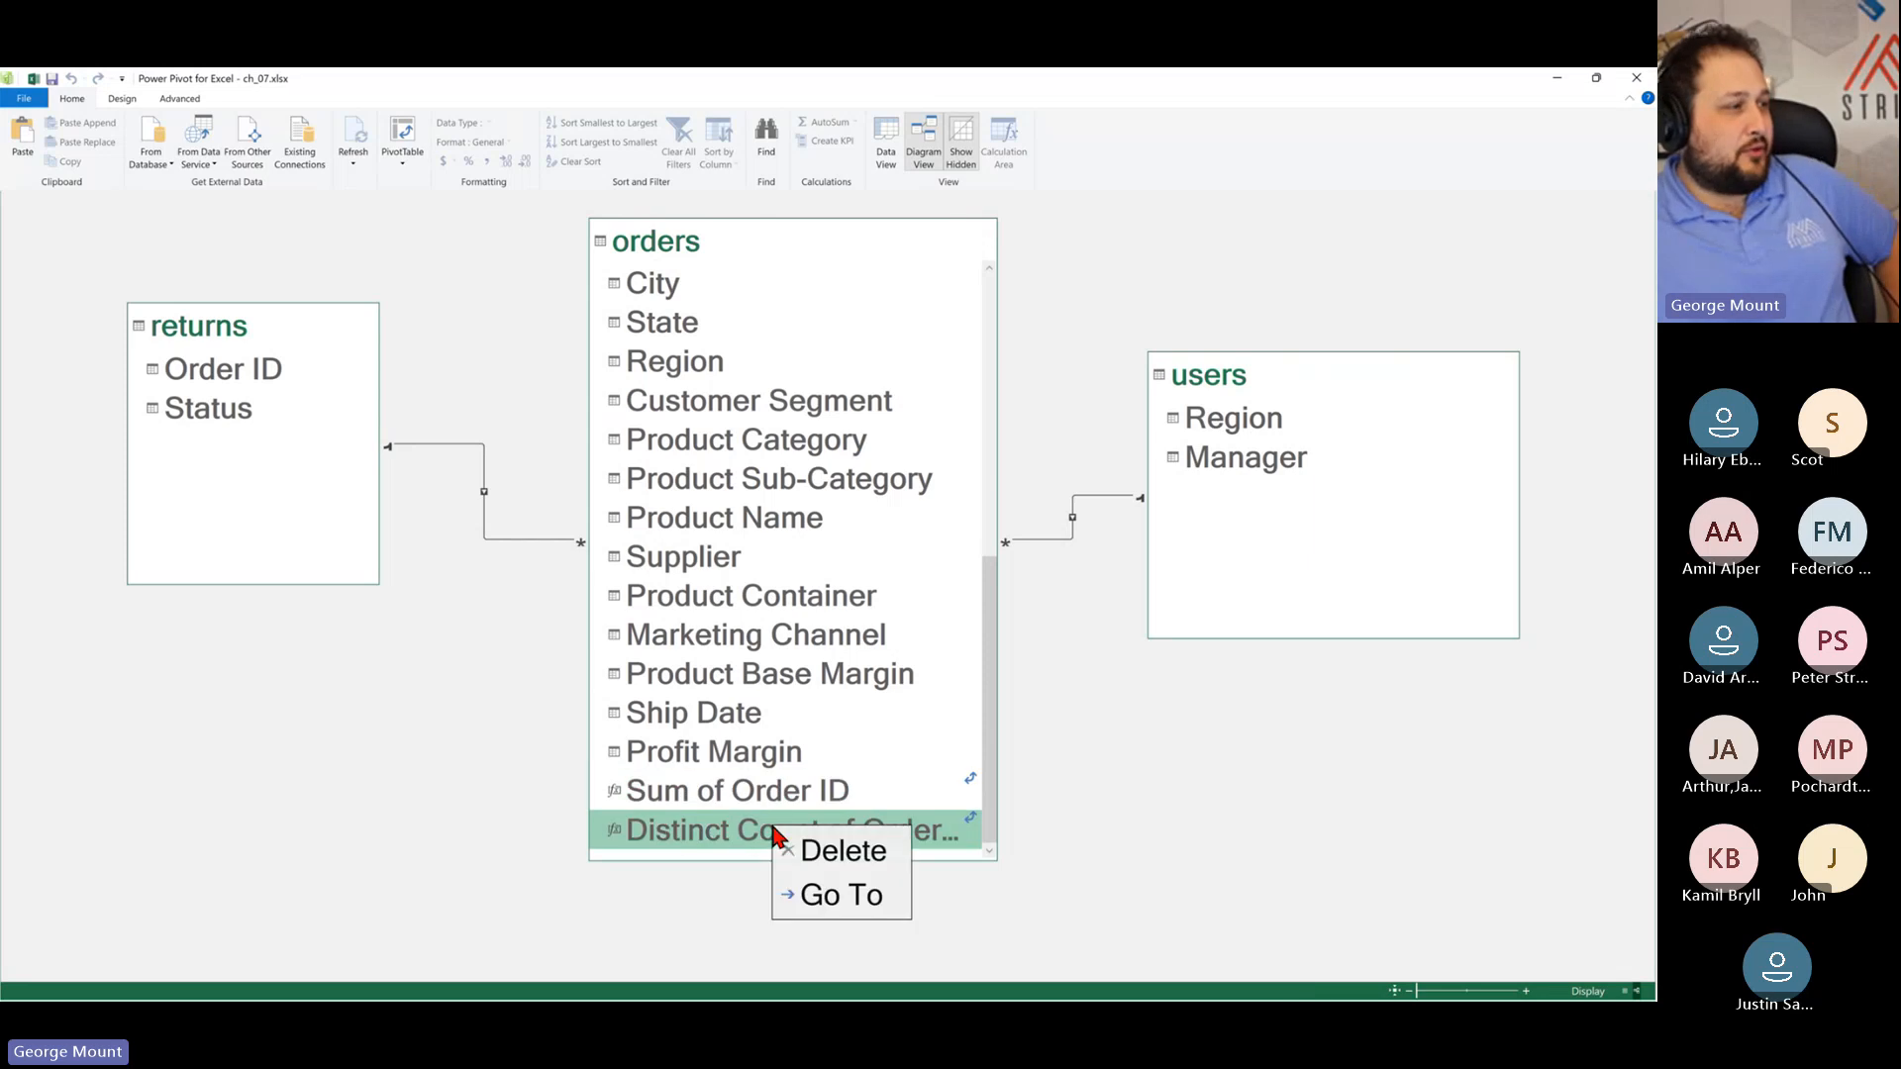
pyautogui.click(821, 850)
pyautogui.click(795, 563)
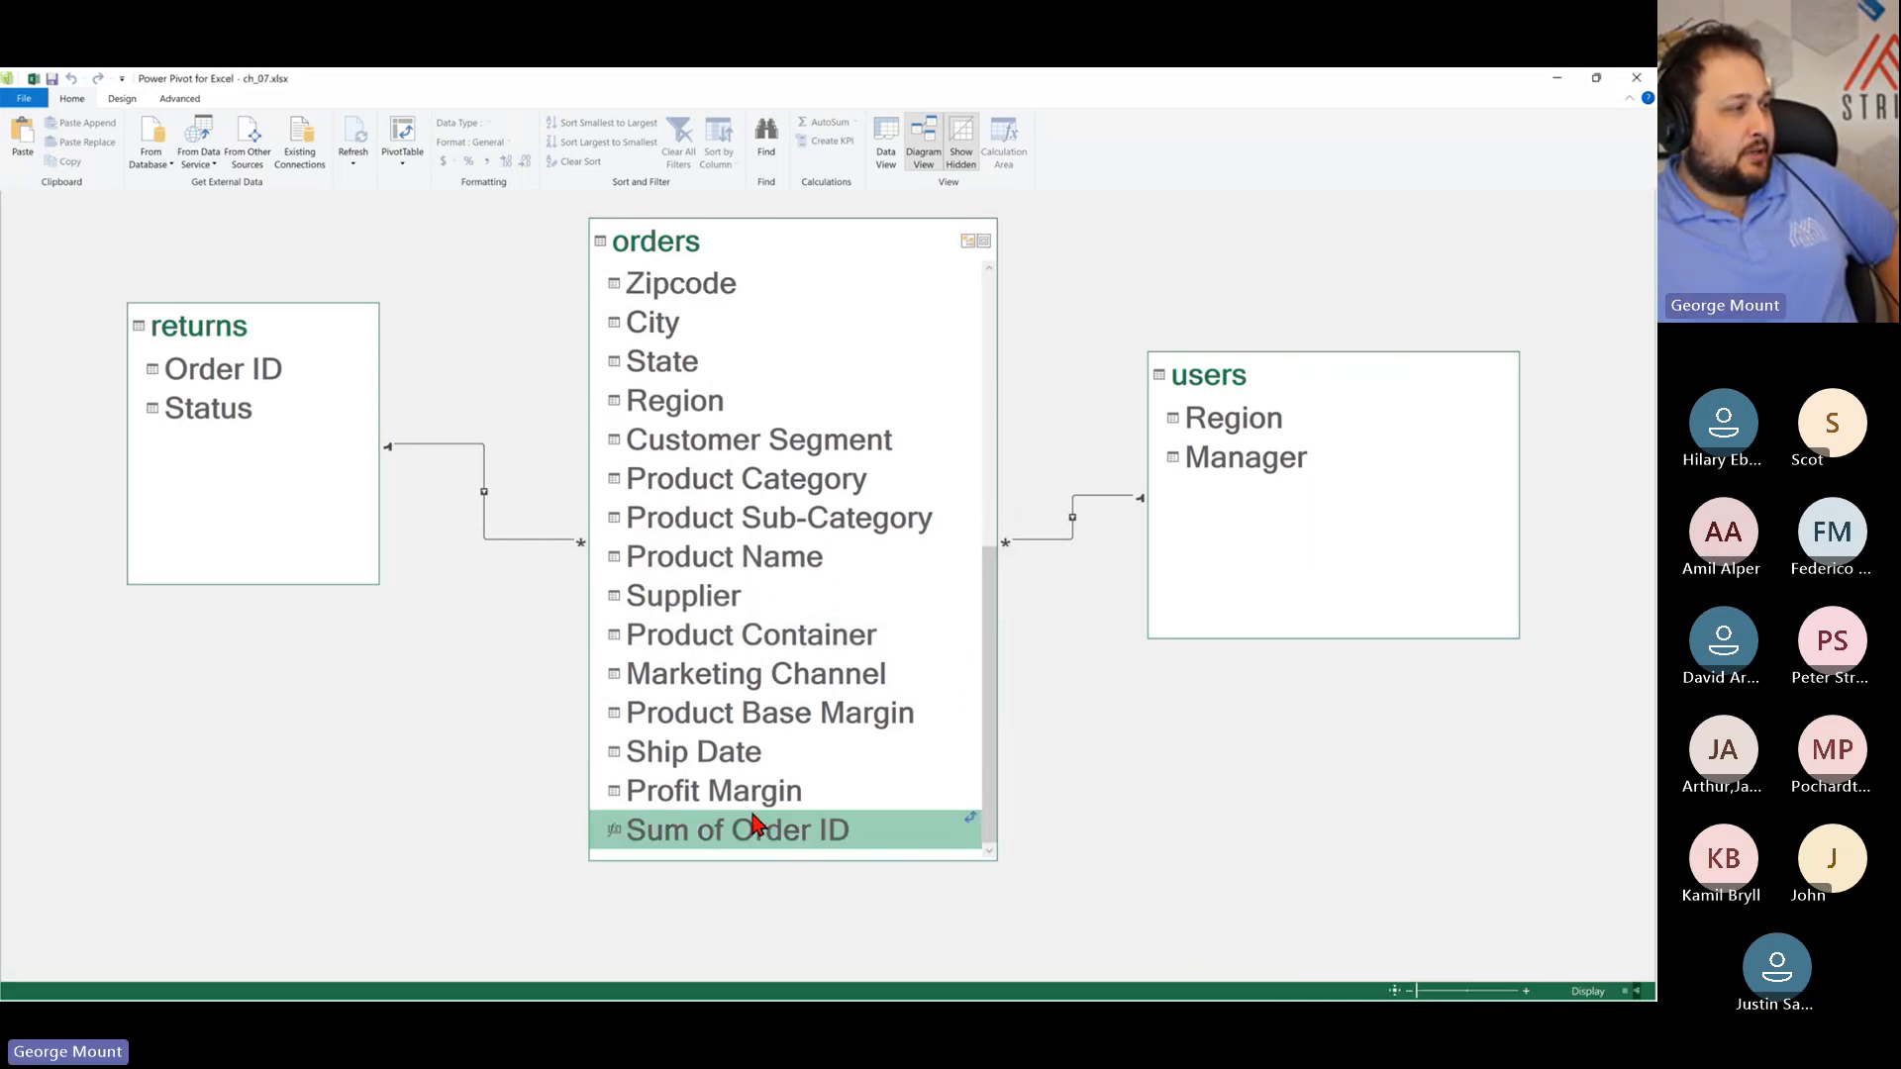
pyautogui.rightClick(754, 823)
pyautogui.click(818, 842)
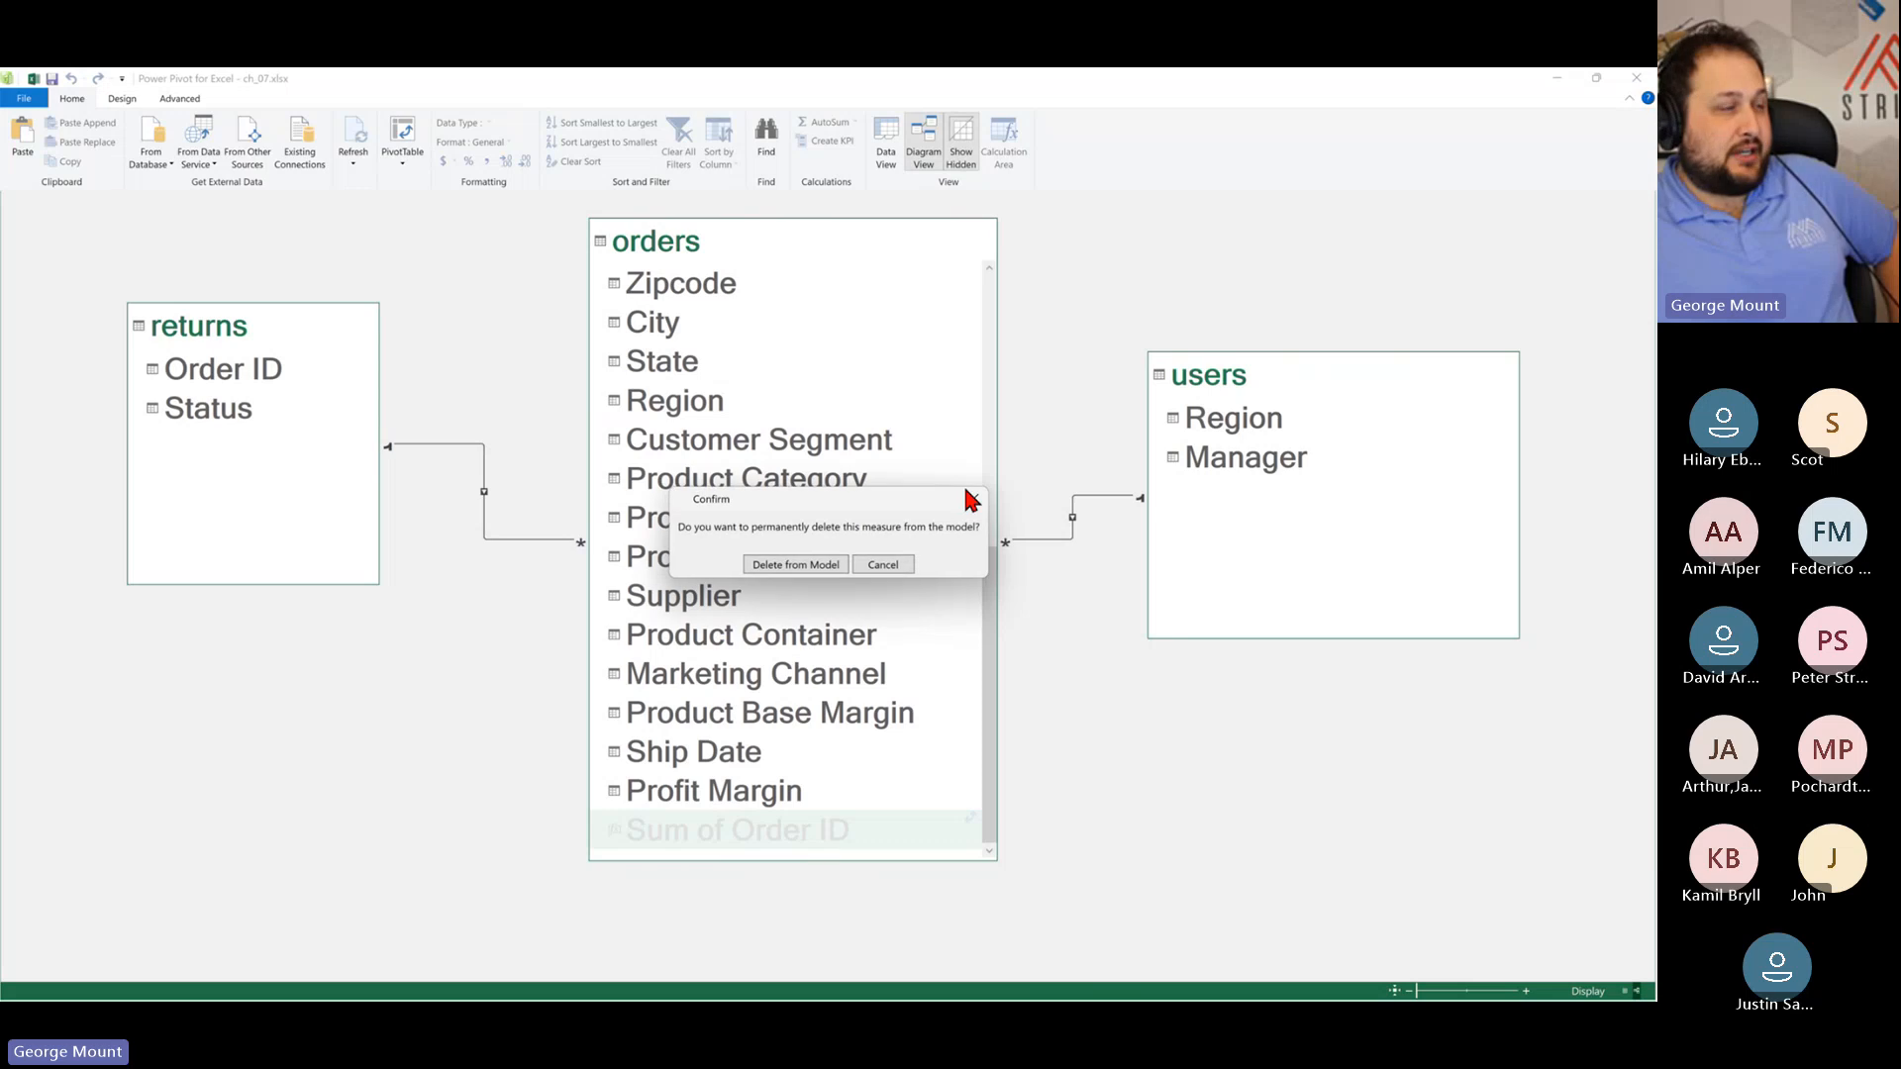
pyautogui.click(787, 568)
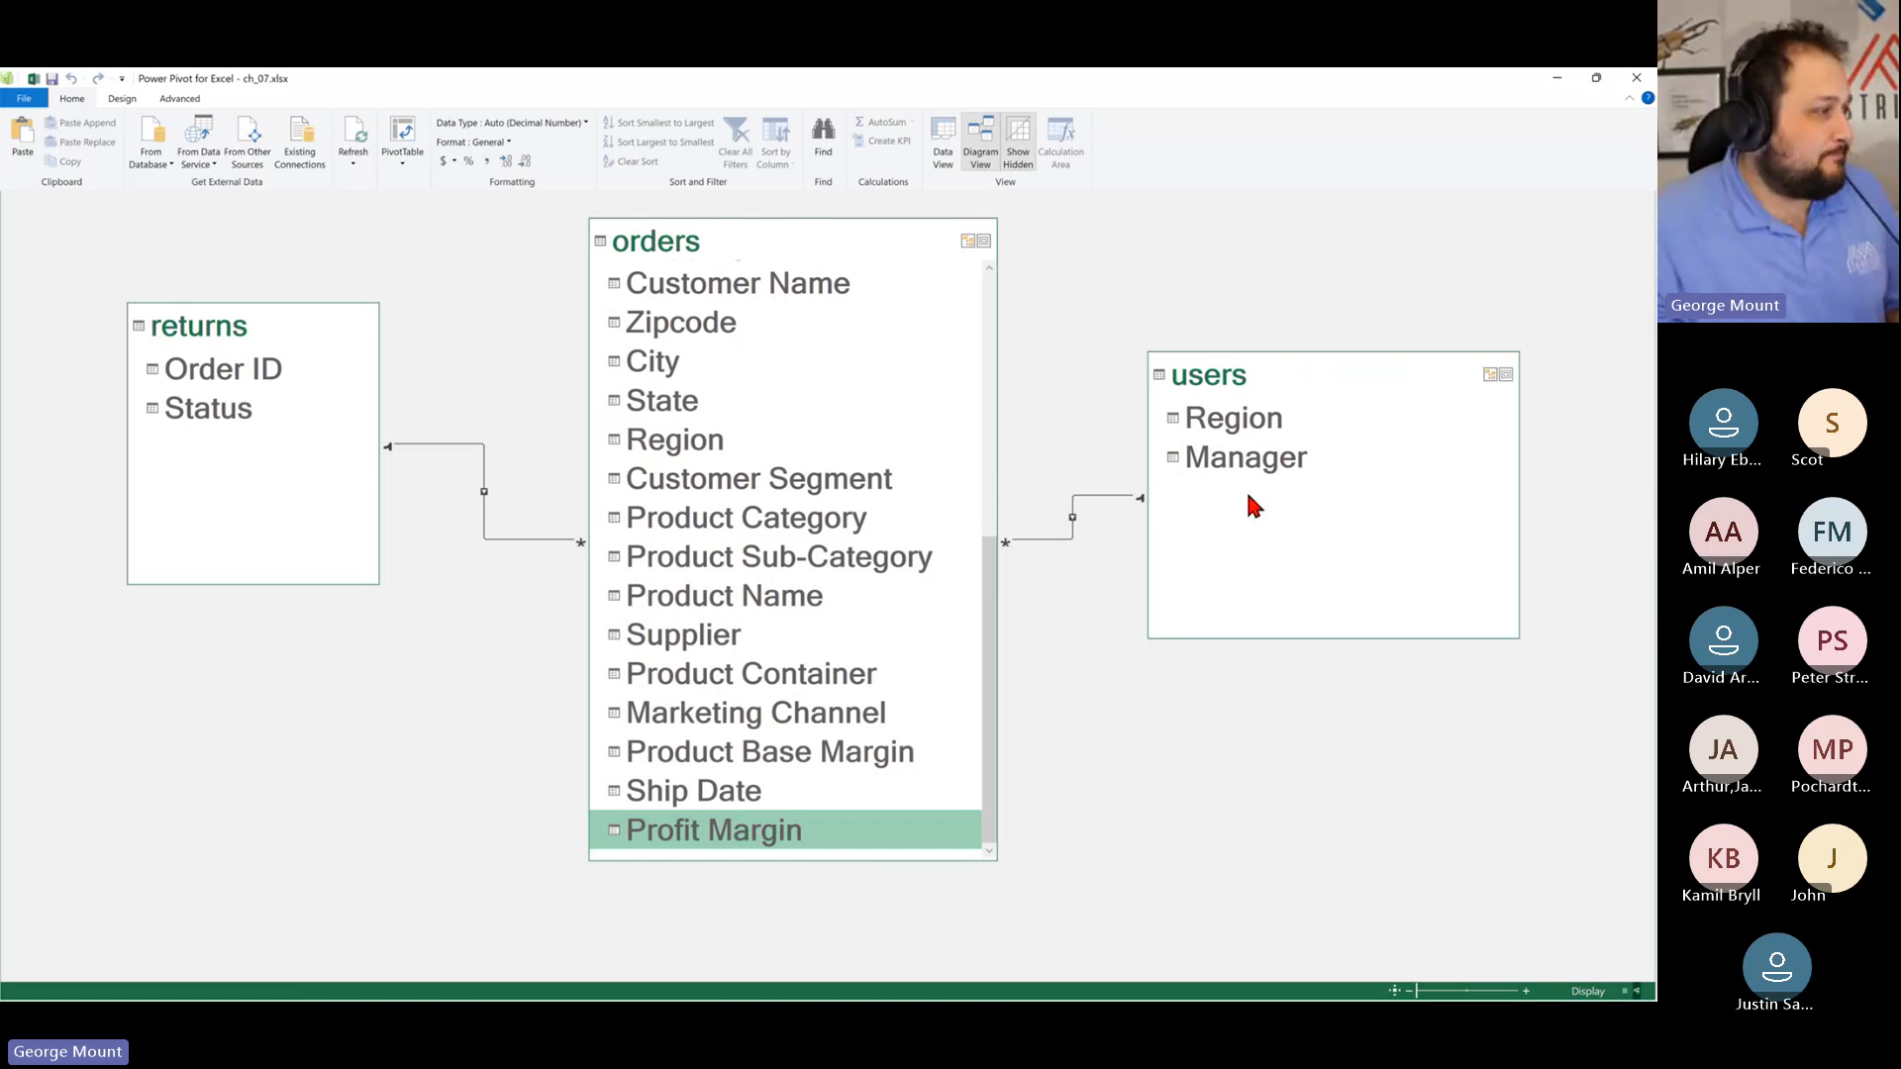
pyautogui.scroll(2, 792, 648)
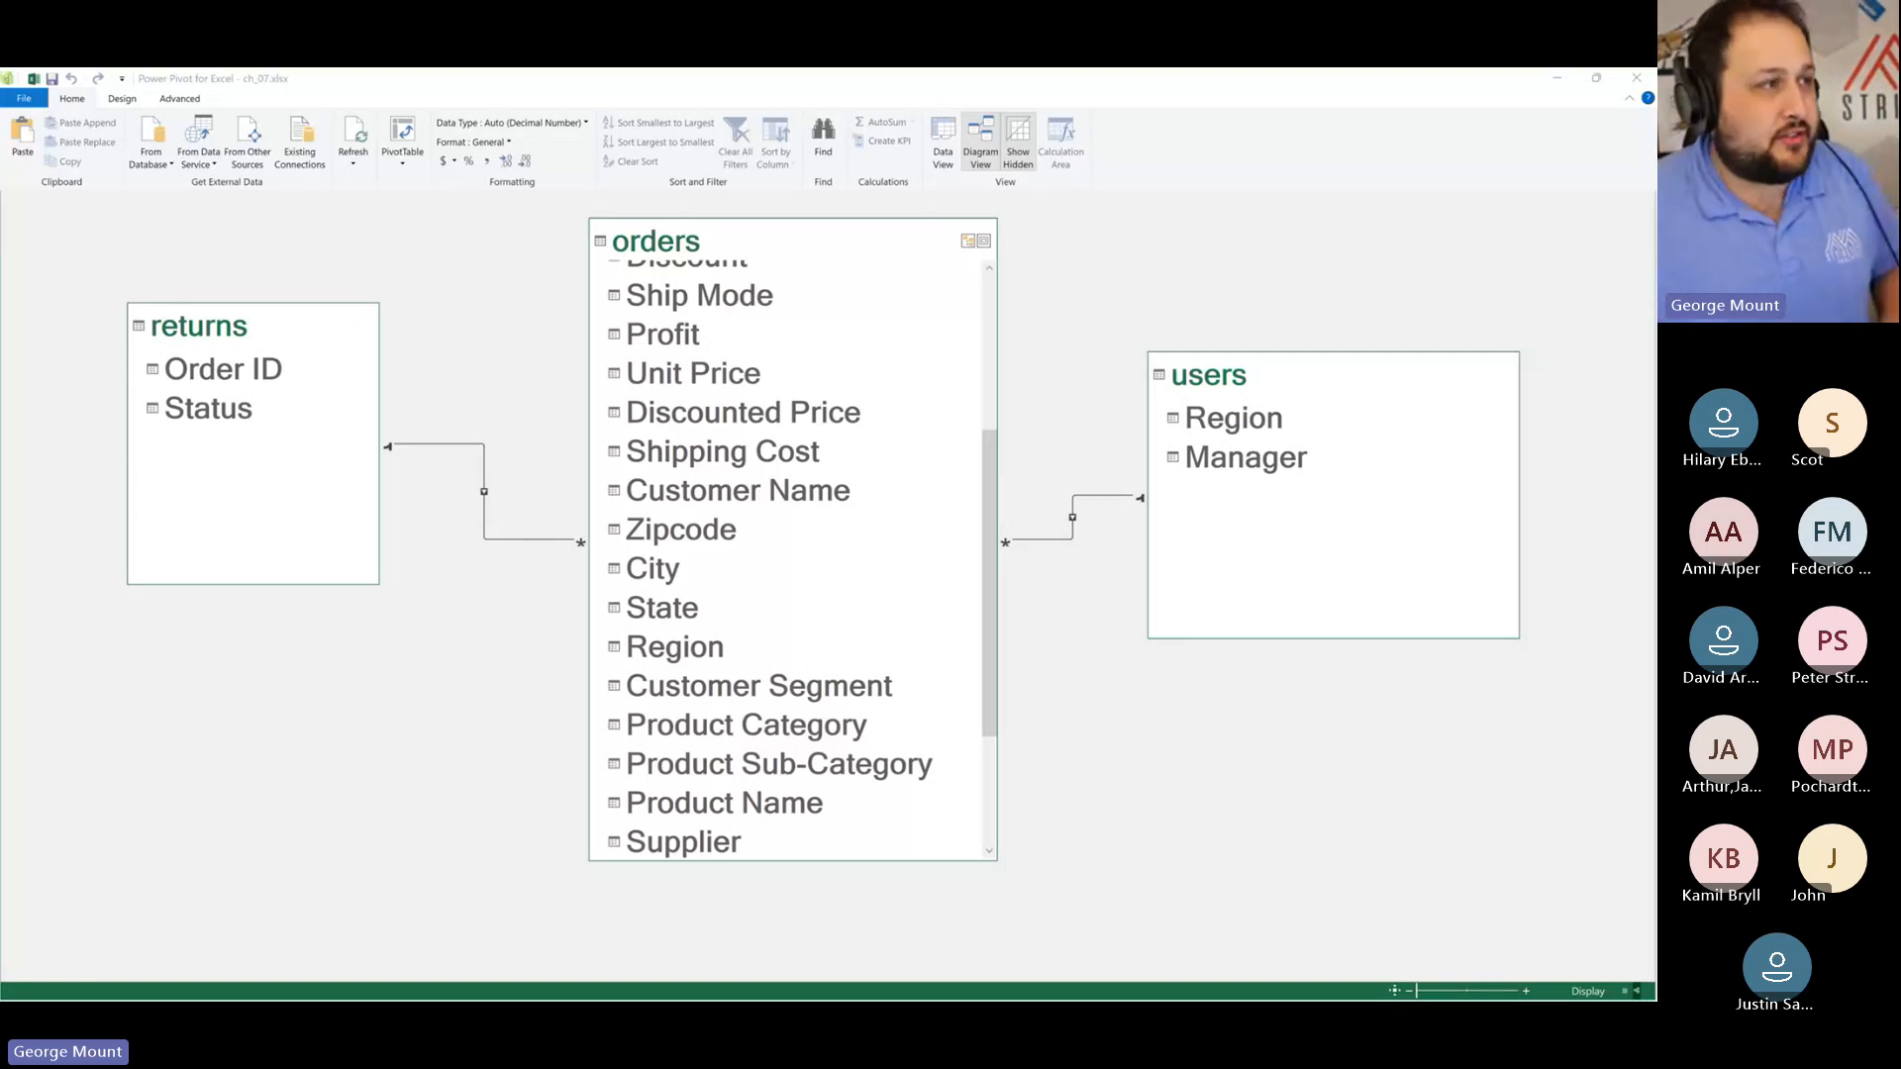
pyautogui.scroll(-2, 841, 633)
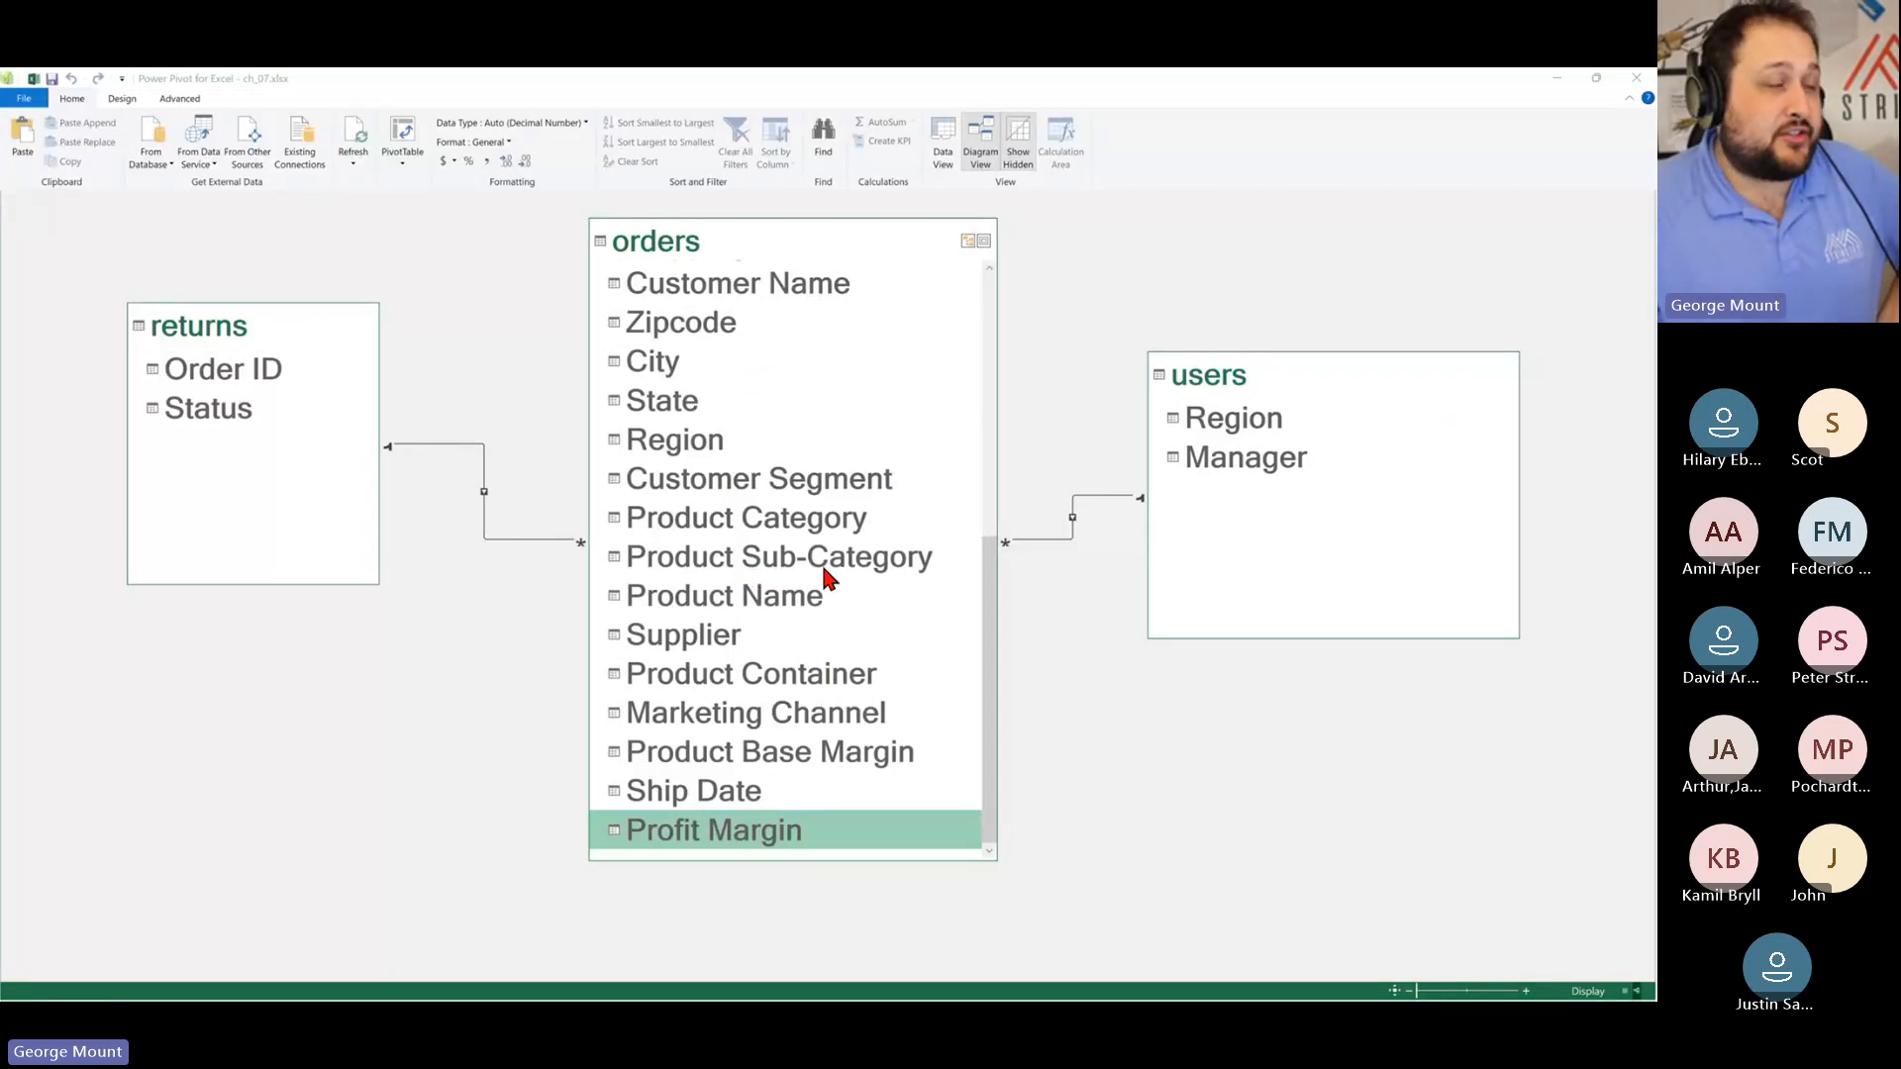
pyautogui.scroll(3, 792, 624)
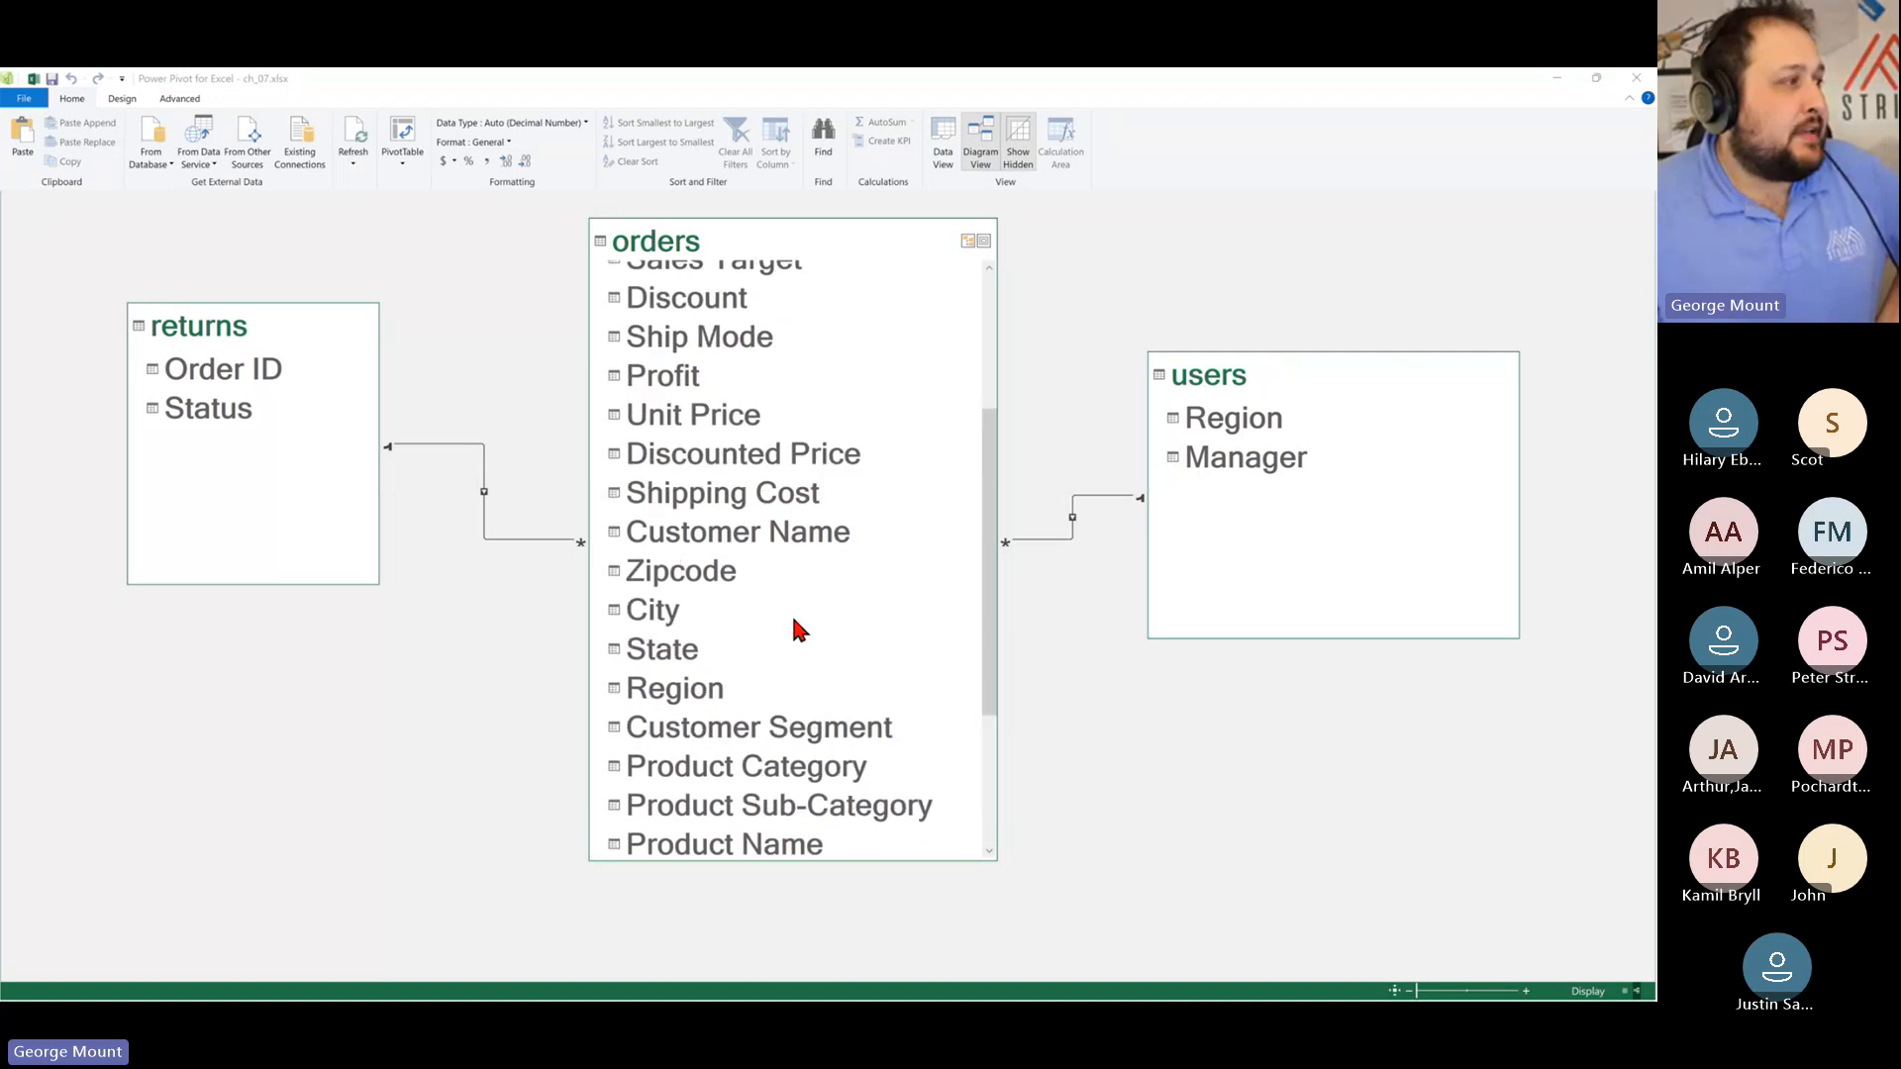
pyautogui.scroll(-3, 787, 624)
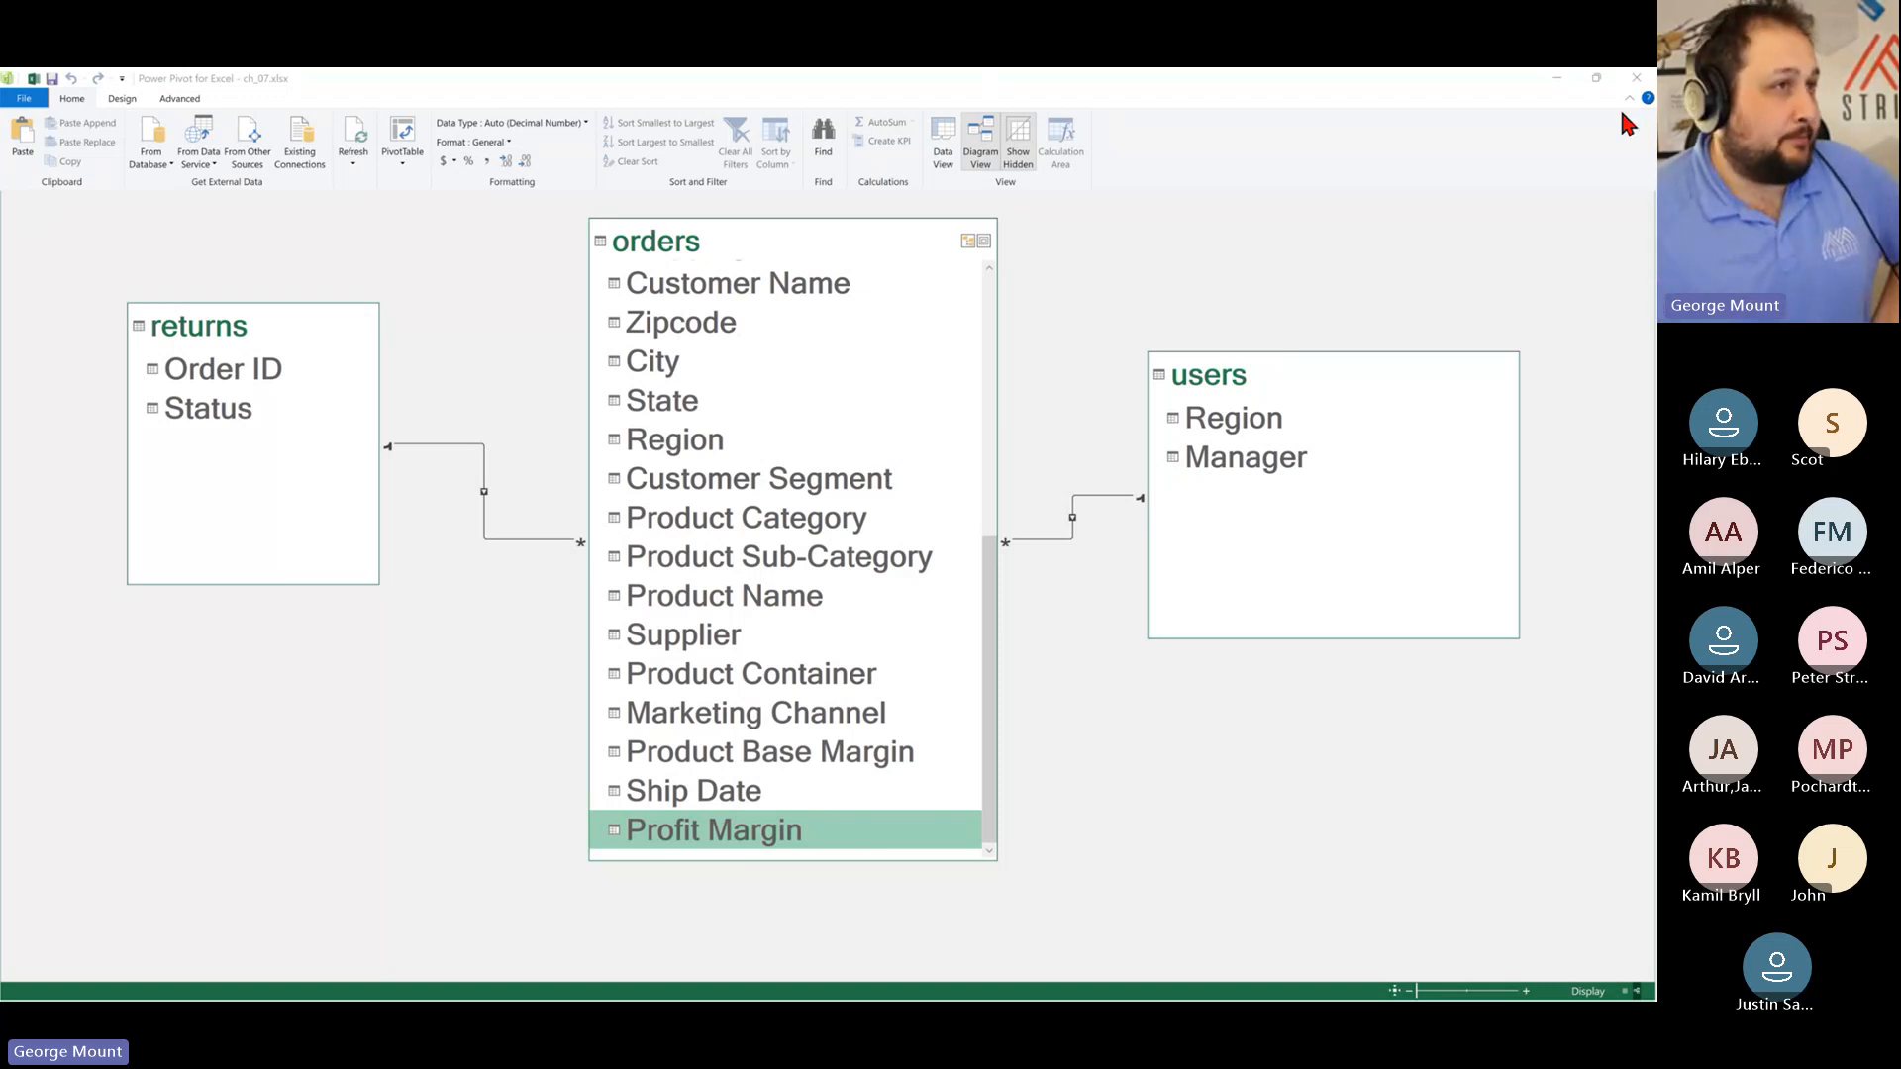
# Step: Close the data model window, start a new measure on the orders table in an enlarged dialog, and name it Total sales
pyautogui.click(1636, 80)
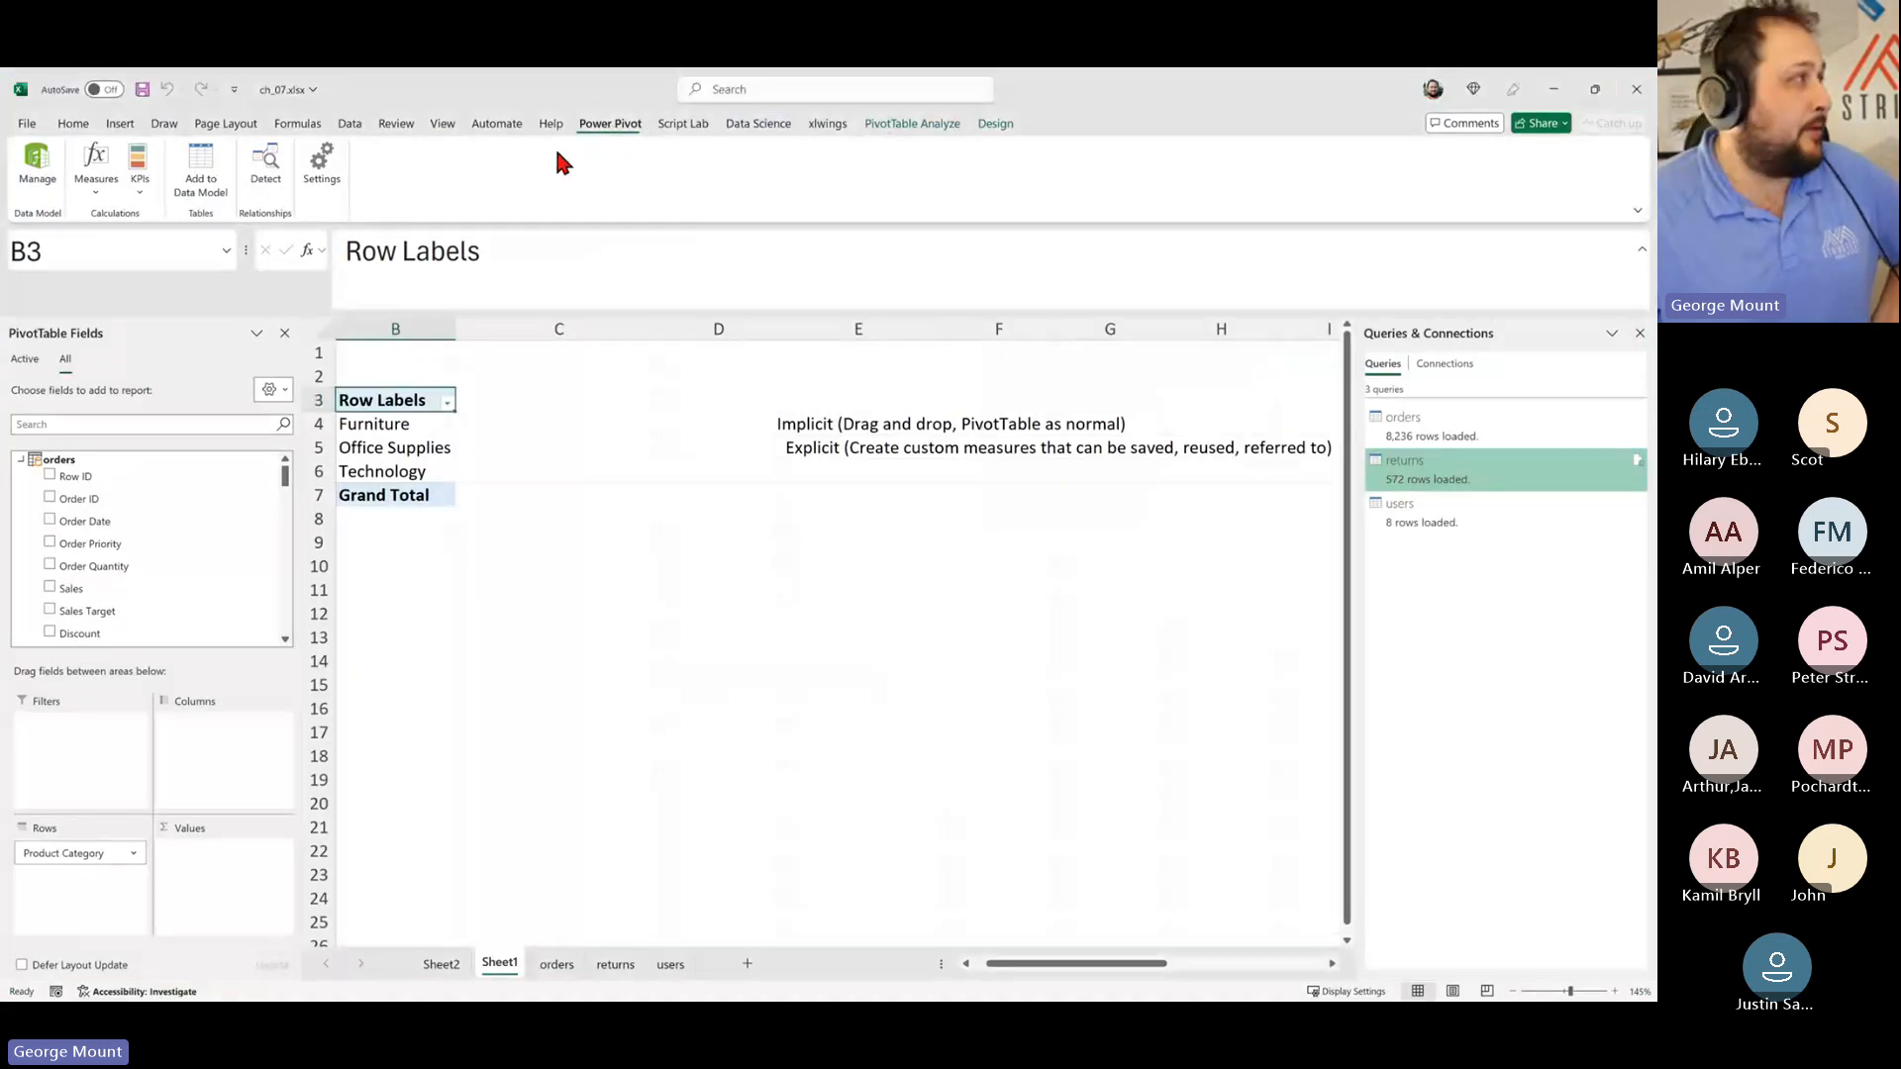
pyautogui.click(95, 193)
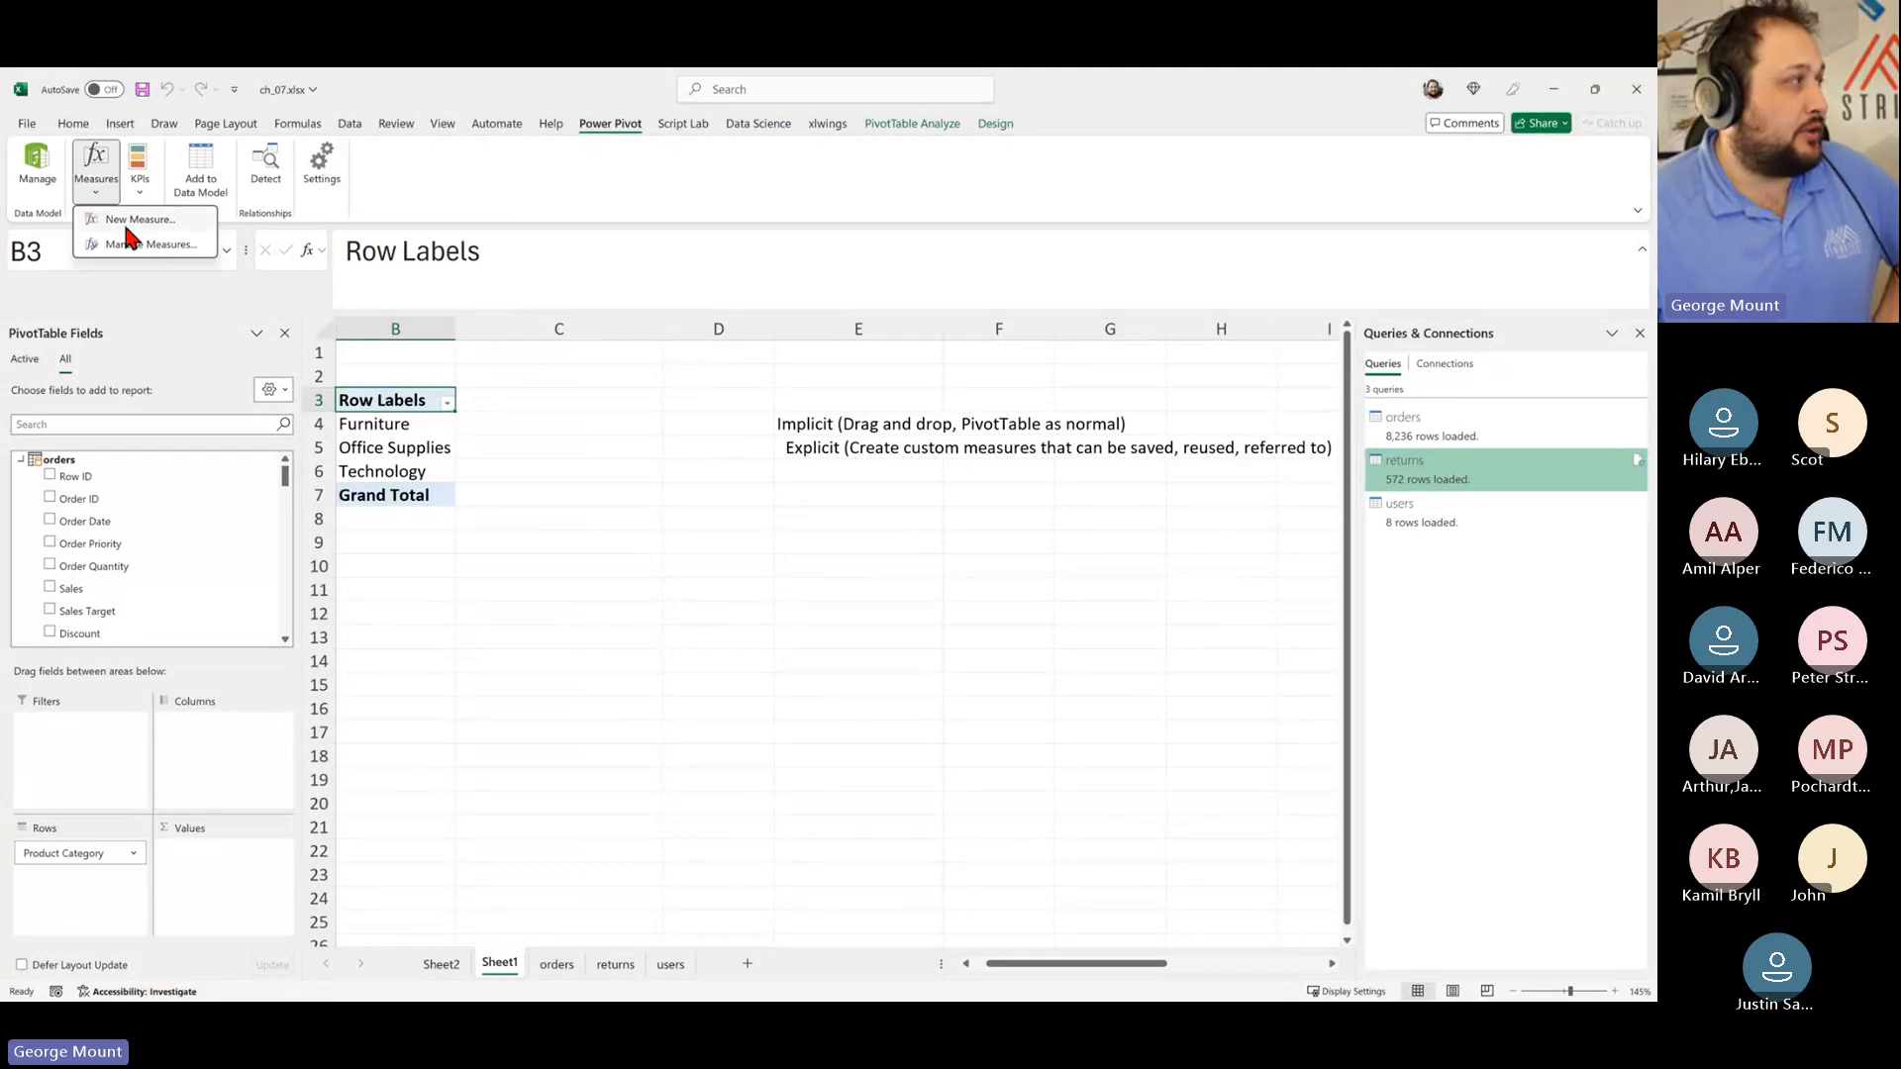
pyautogui.click(123, 219)
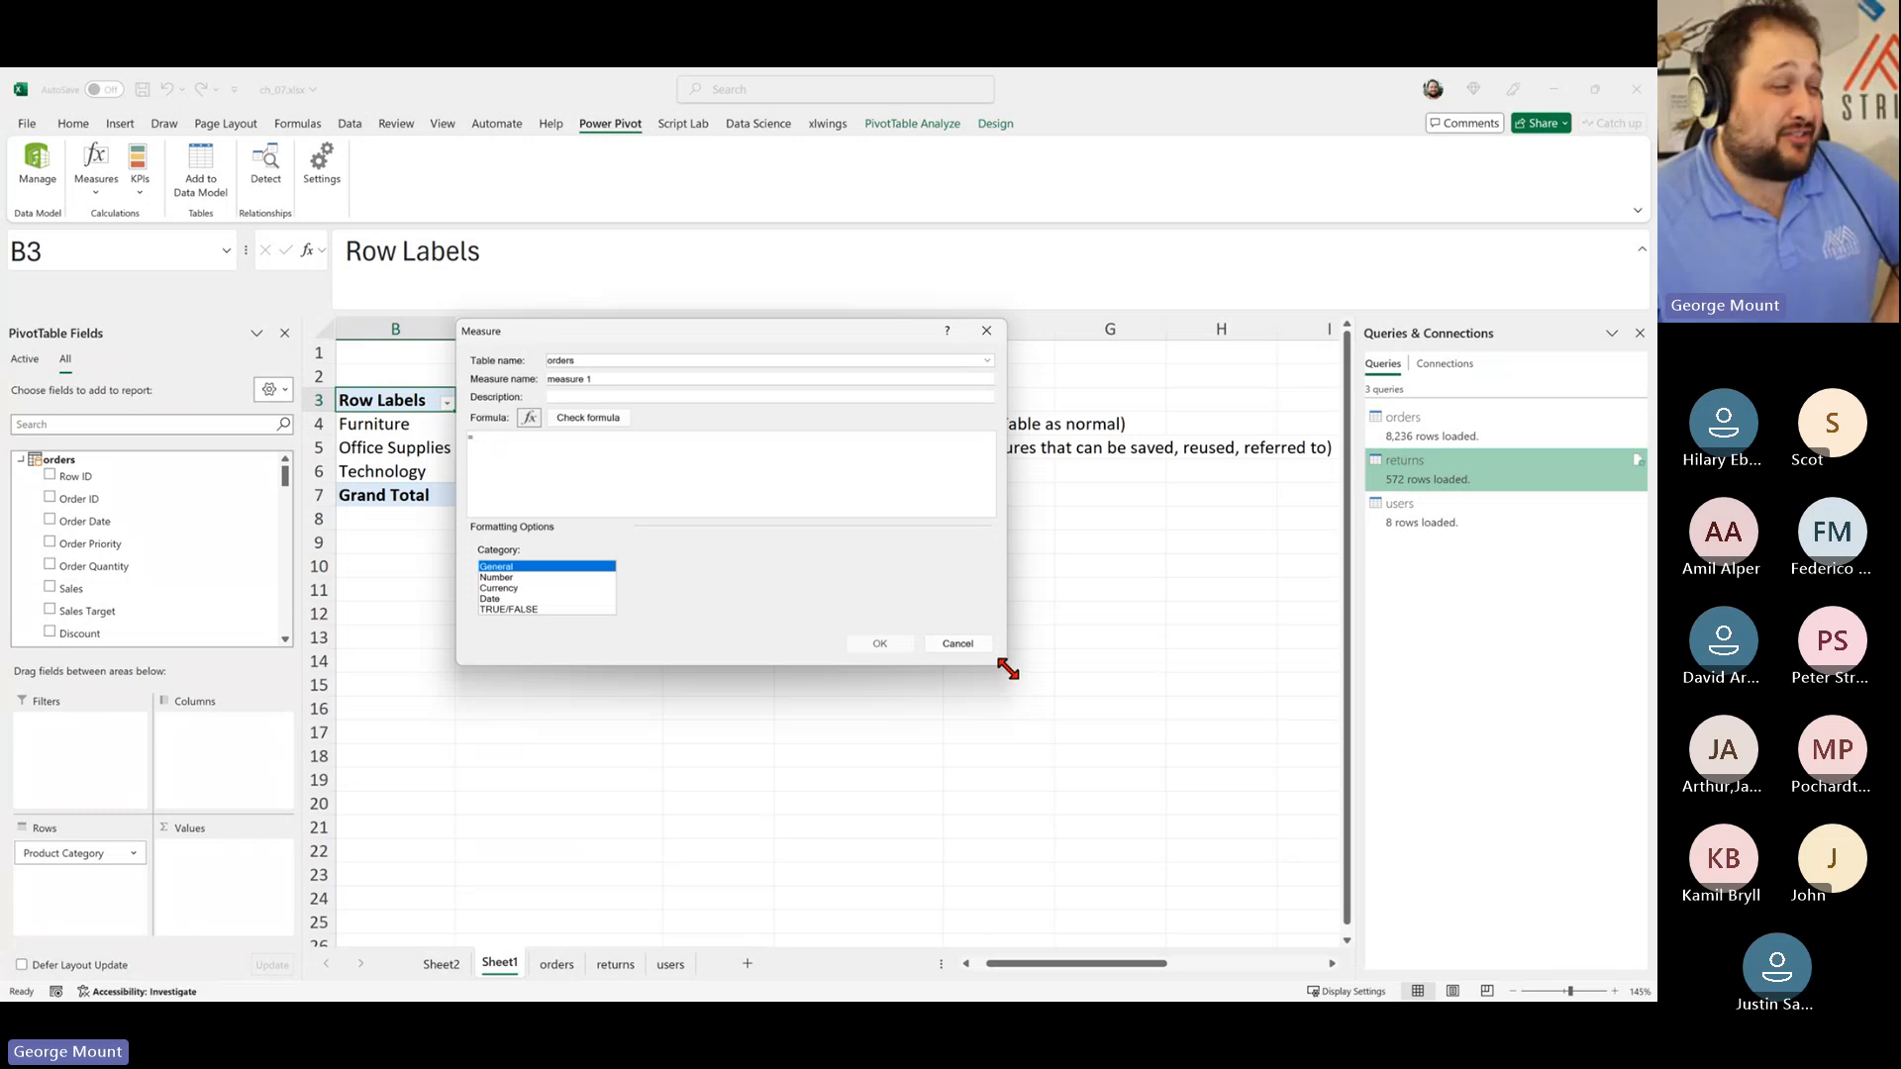
pyautogui.moveTo(1007, 670); pyautogui.dragTo(1170, 777)
pyautogui.press('Tab')
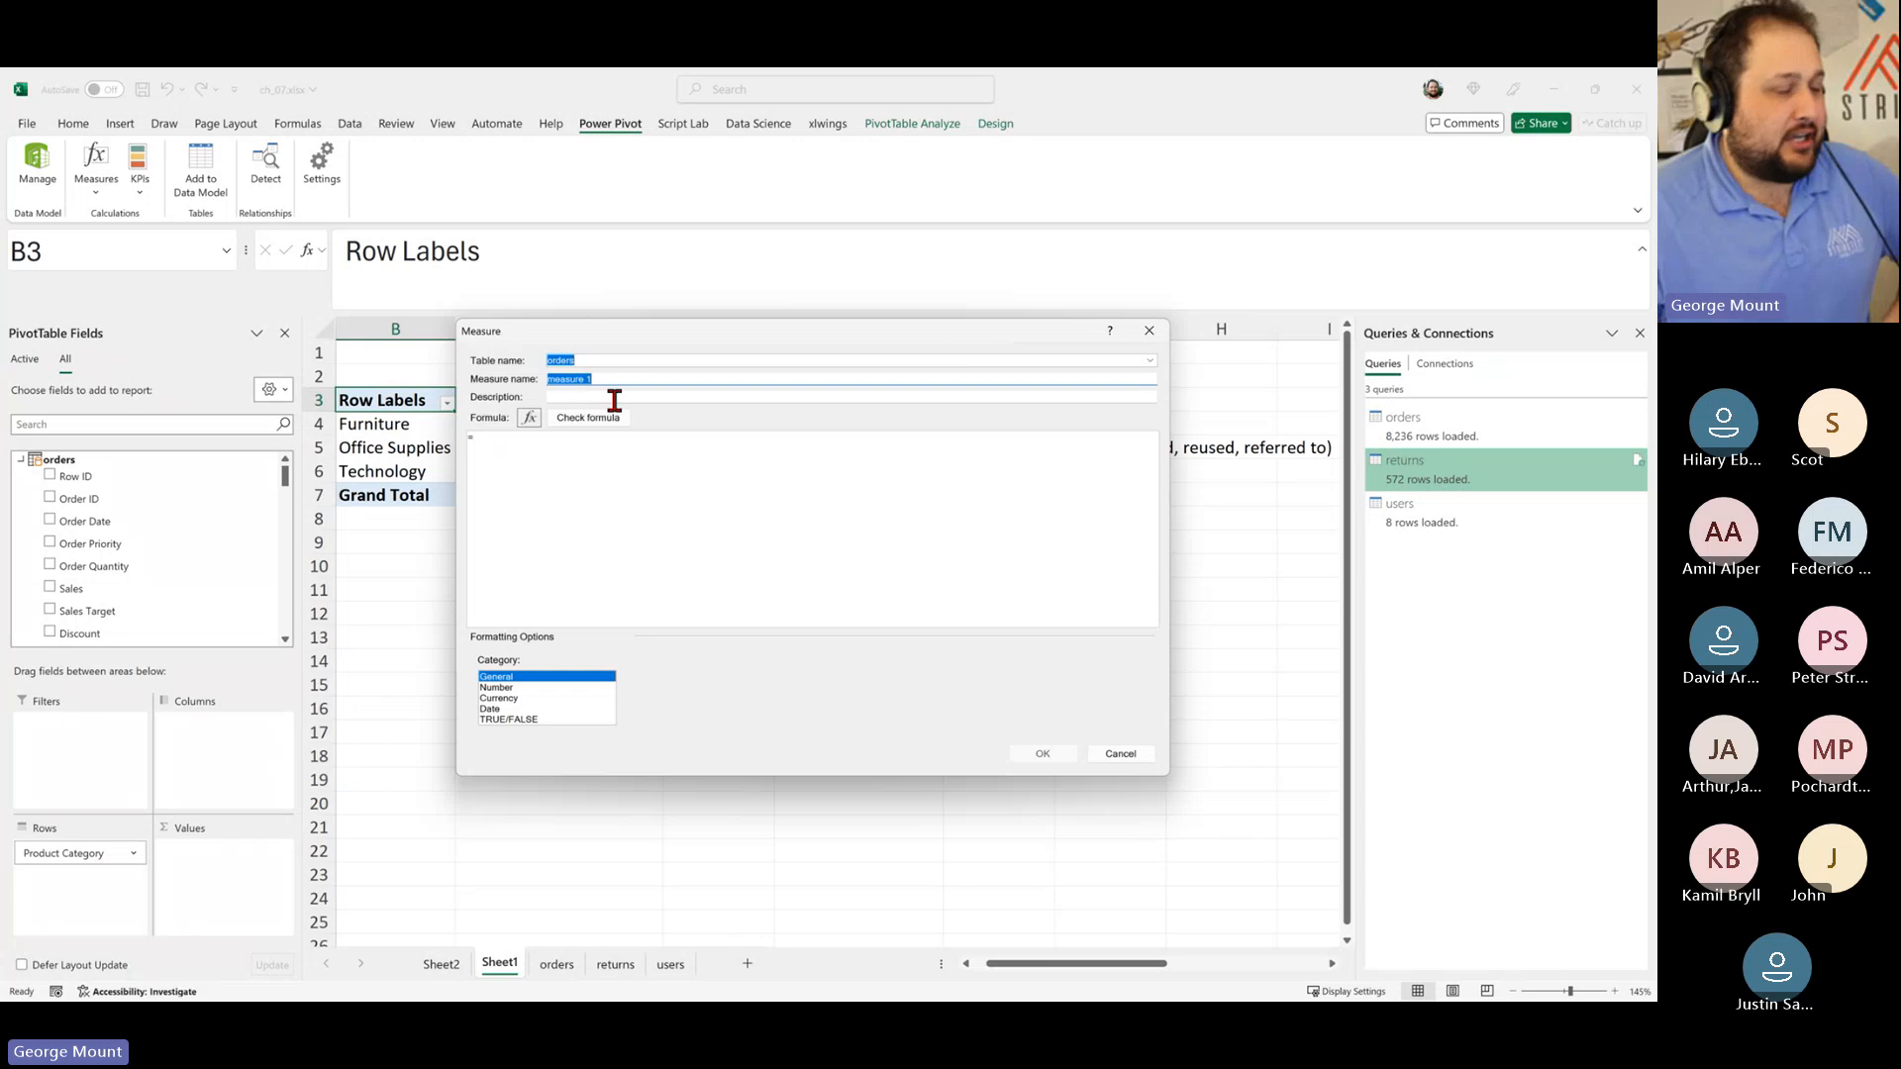
pyautogui.write('Tot')
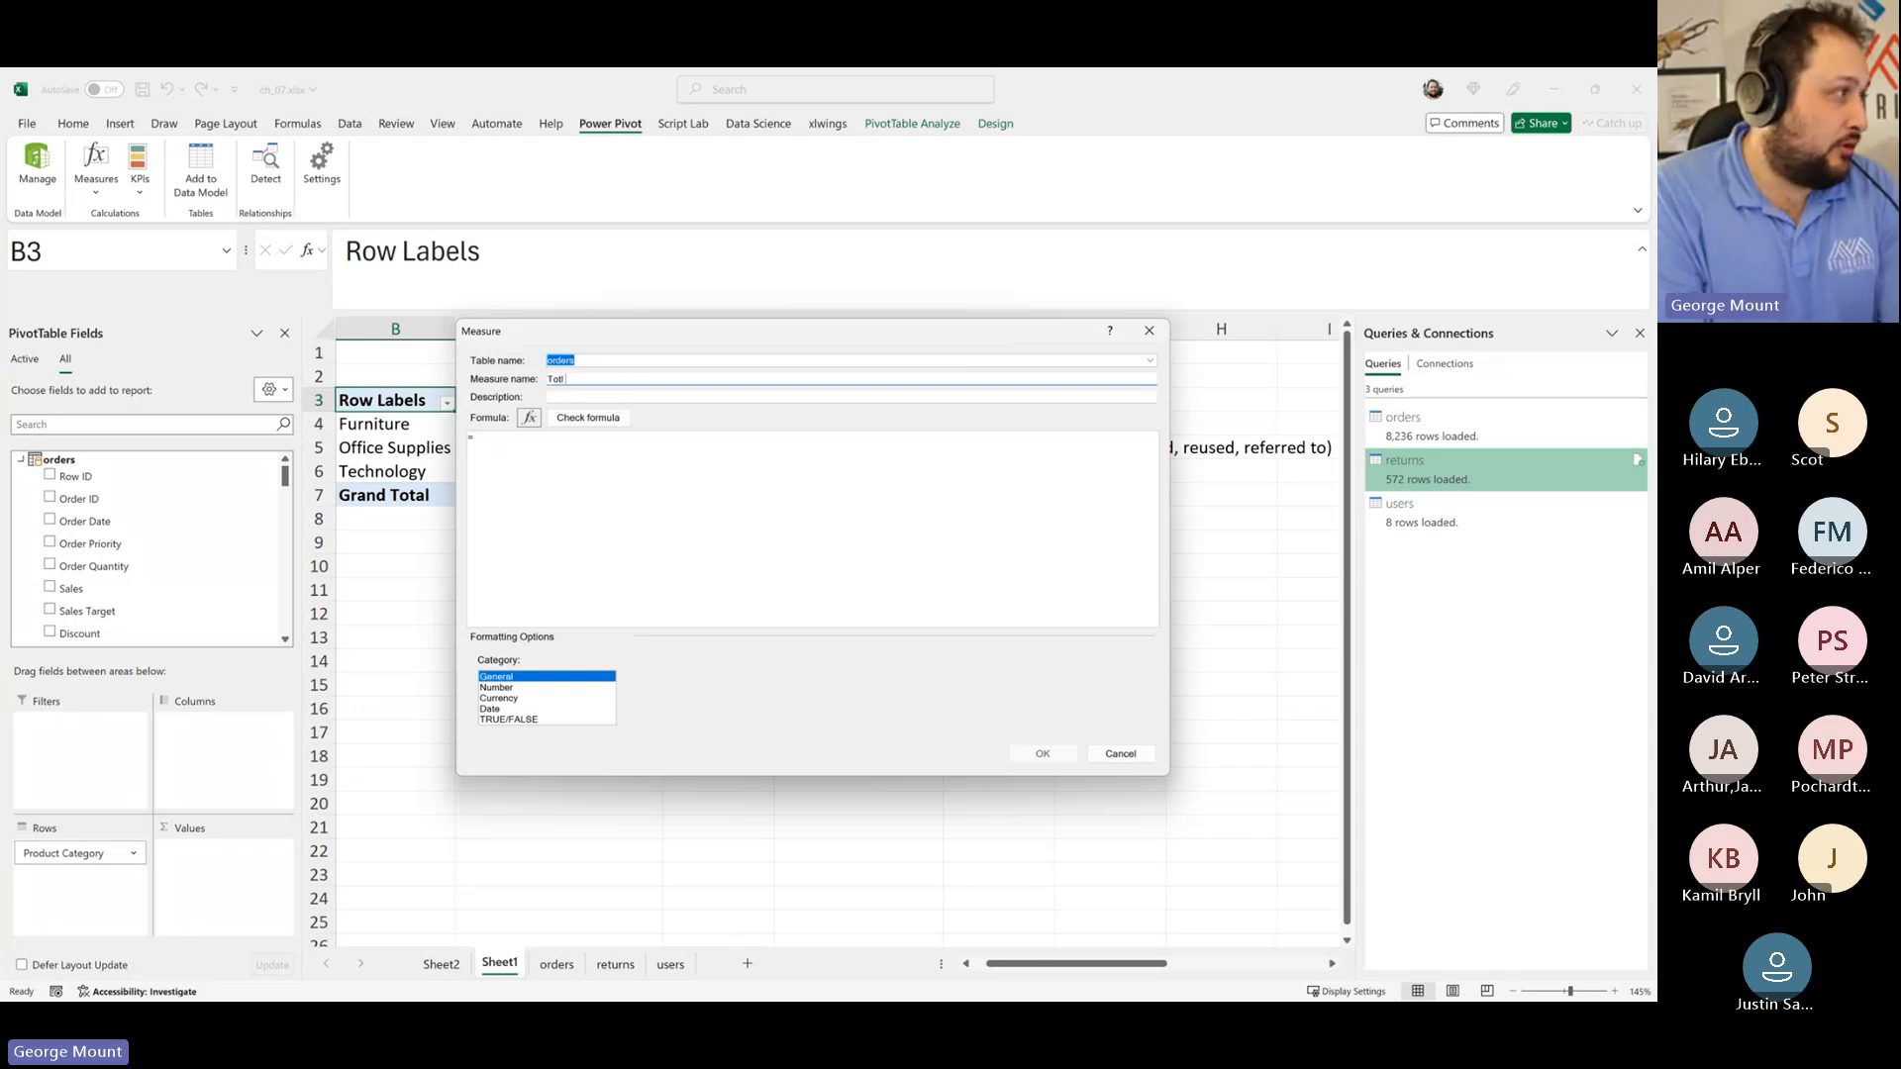
pyautogui.write('al sales')
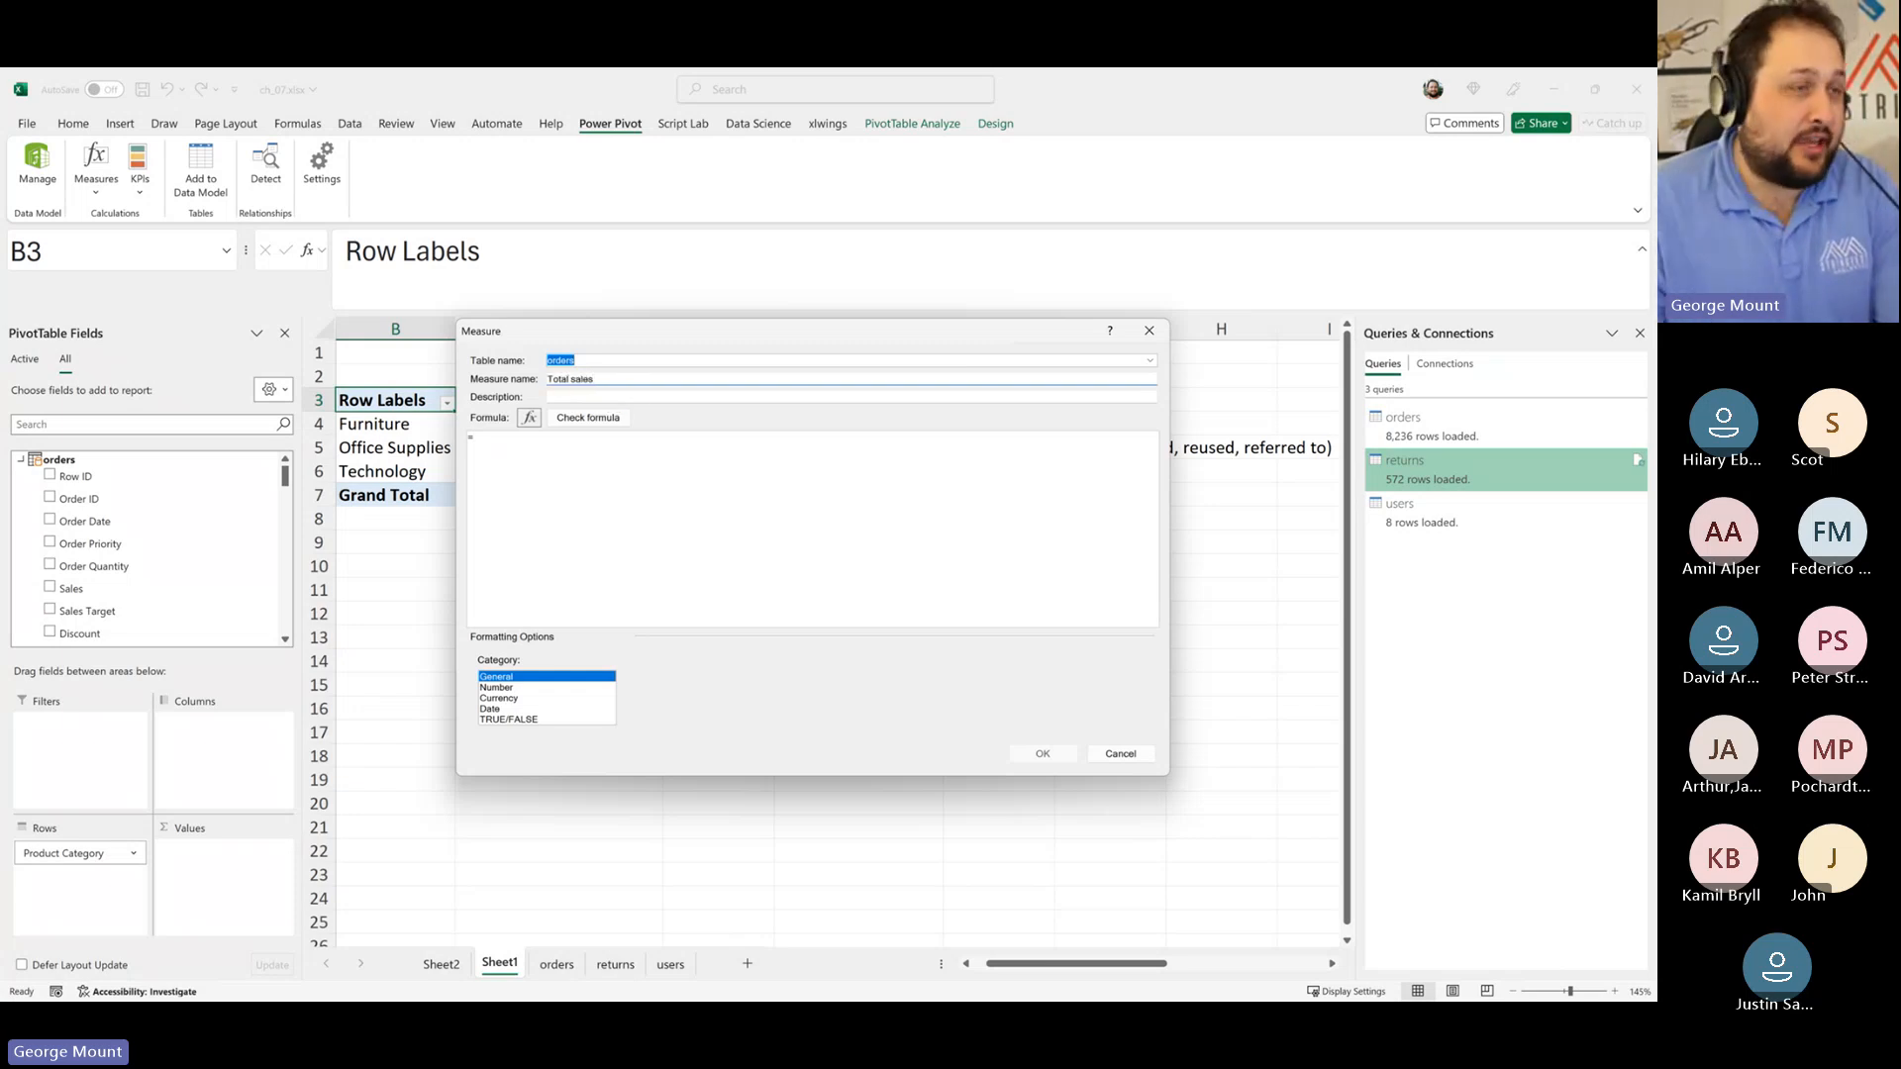
# Step: Enter the formula =sum(orders[Sales]) for the Total sales measure, with the formula text enlarged
pyautogui.click(683, 531)
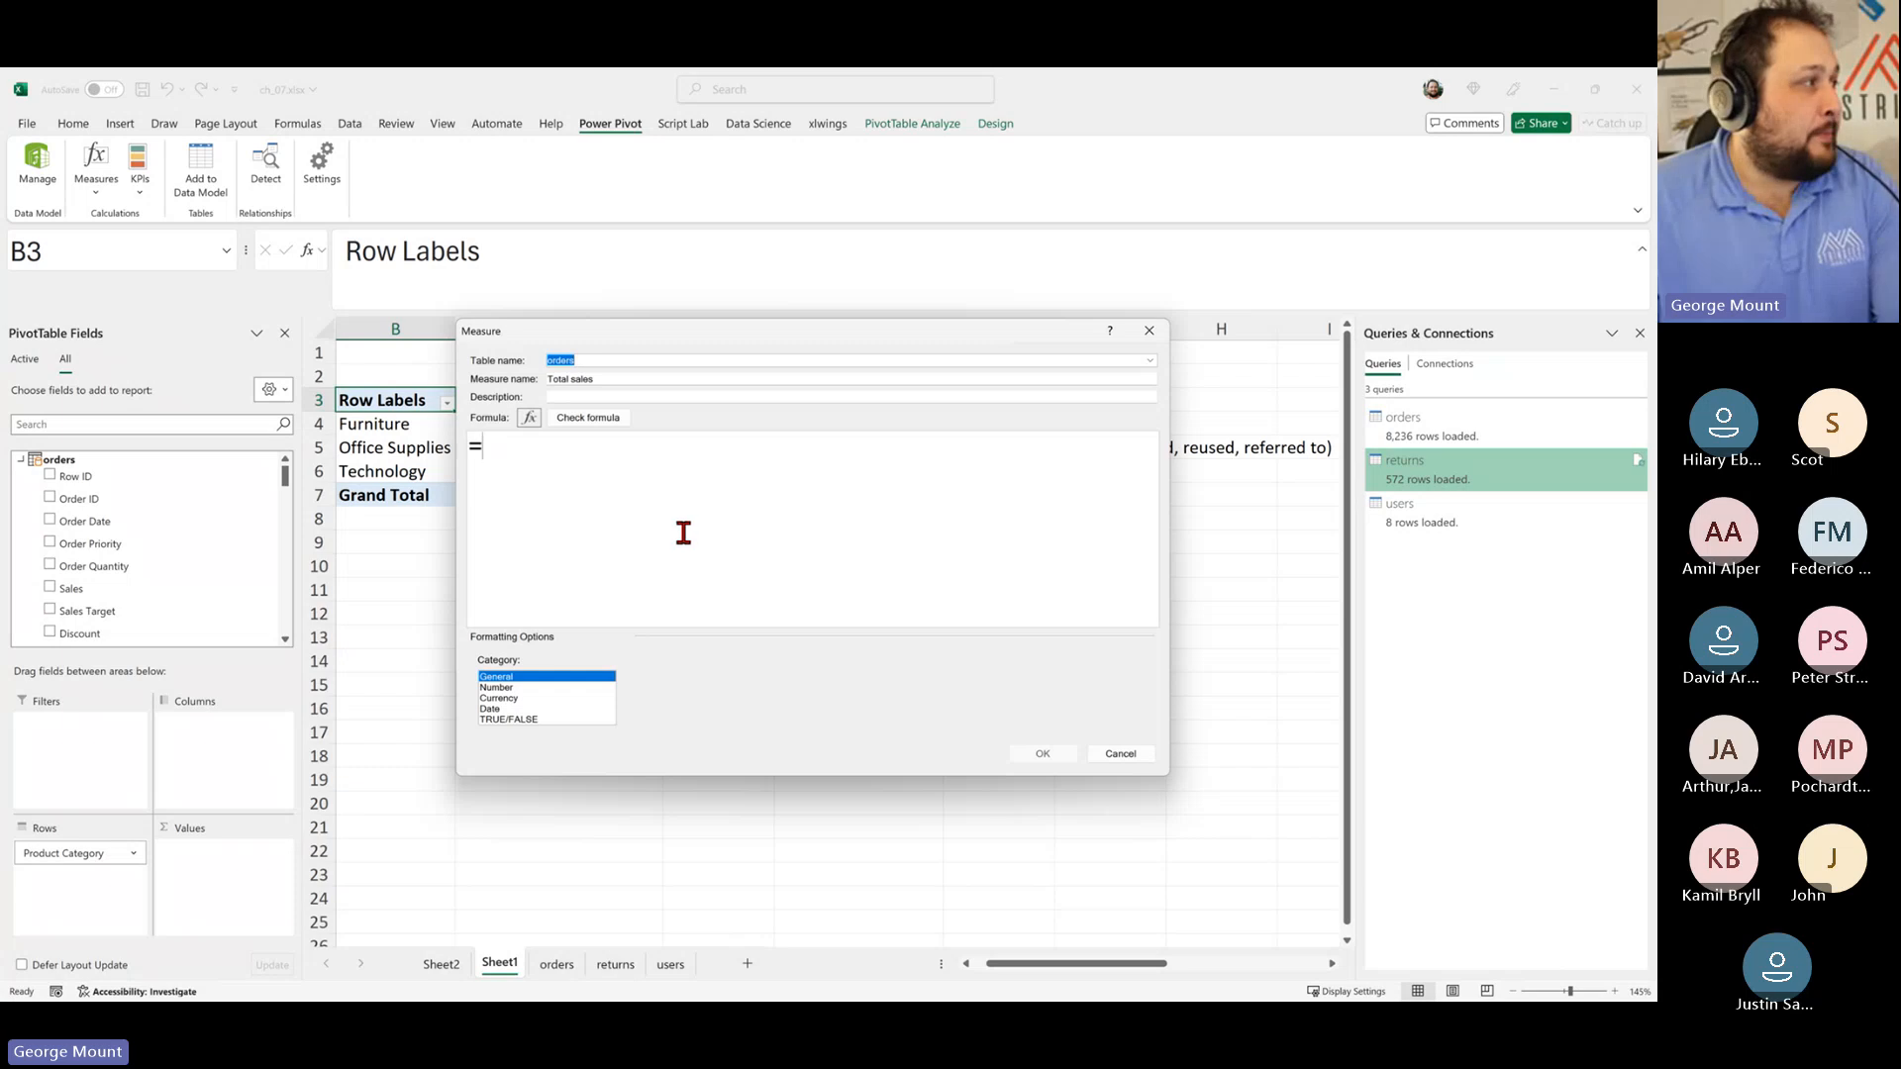
pyautogui.scroll(5, 683, 532)
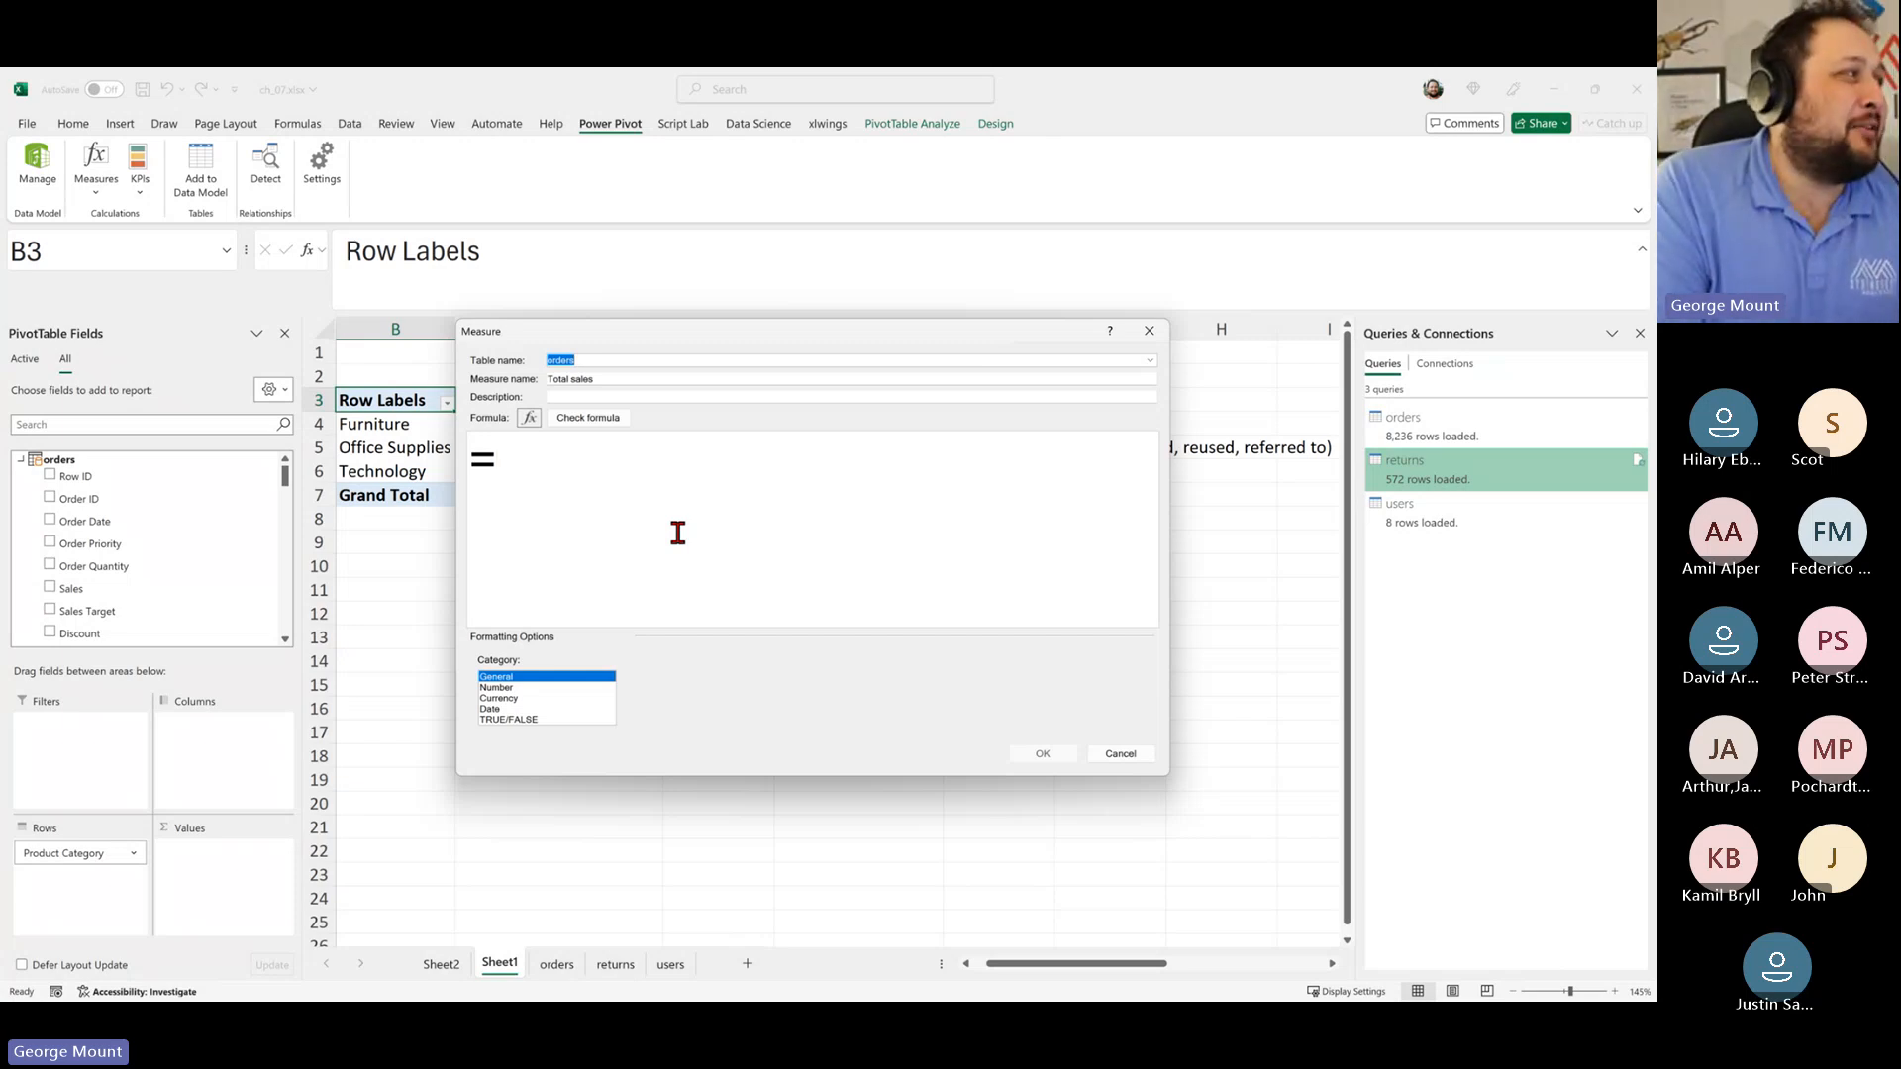
pyautogui.write('sum')
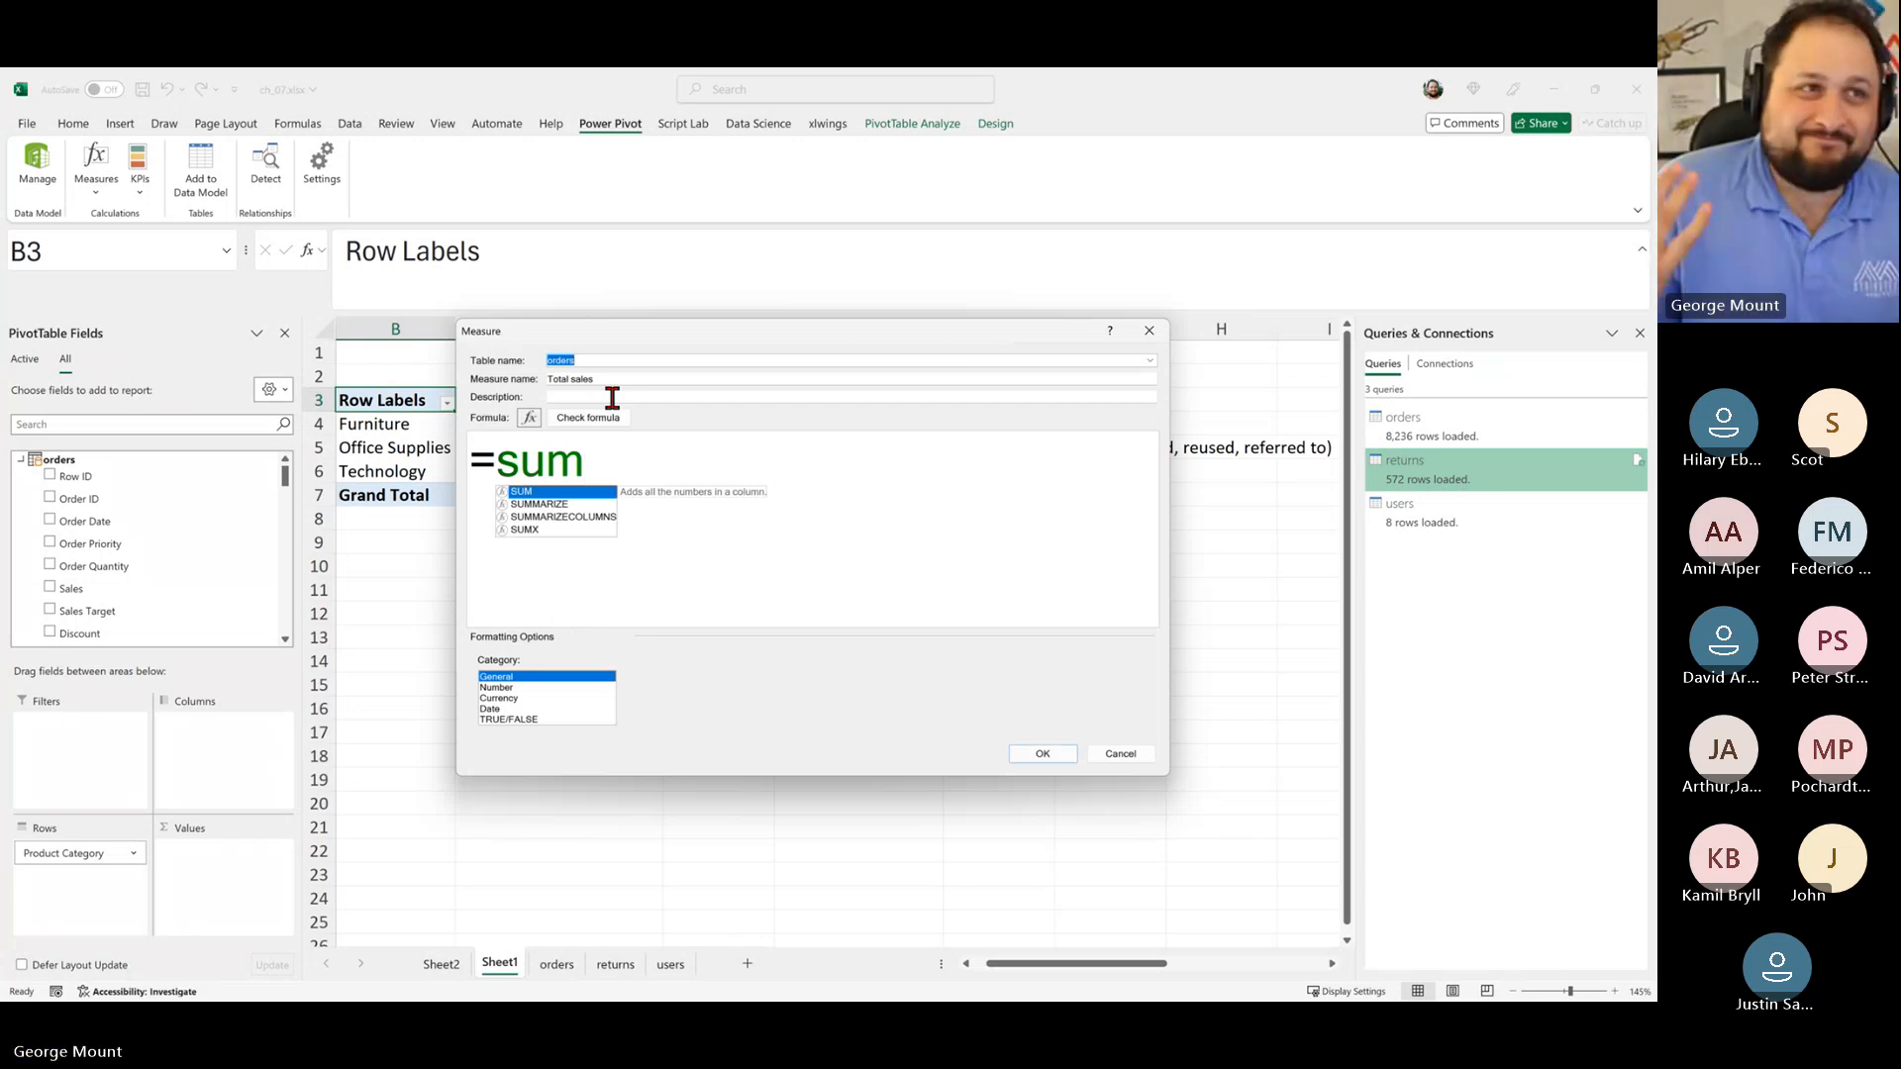
pyautogui.write('(')
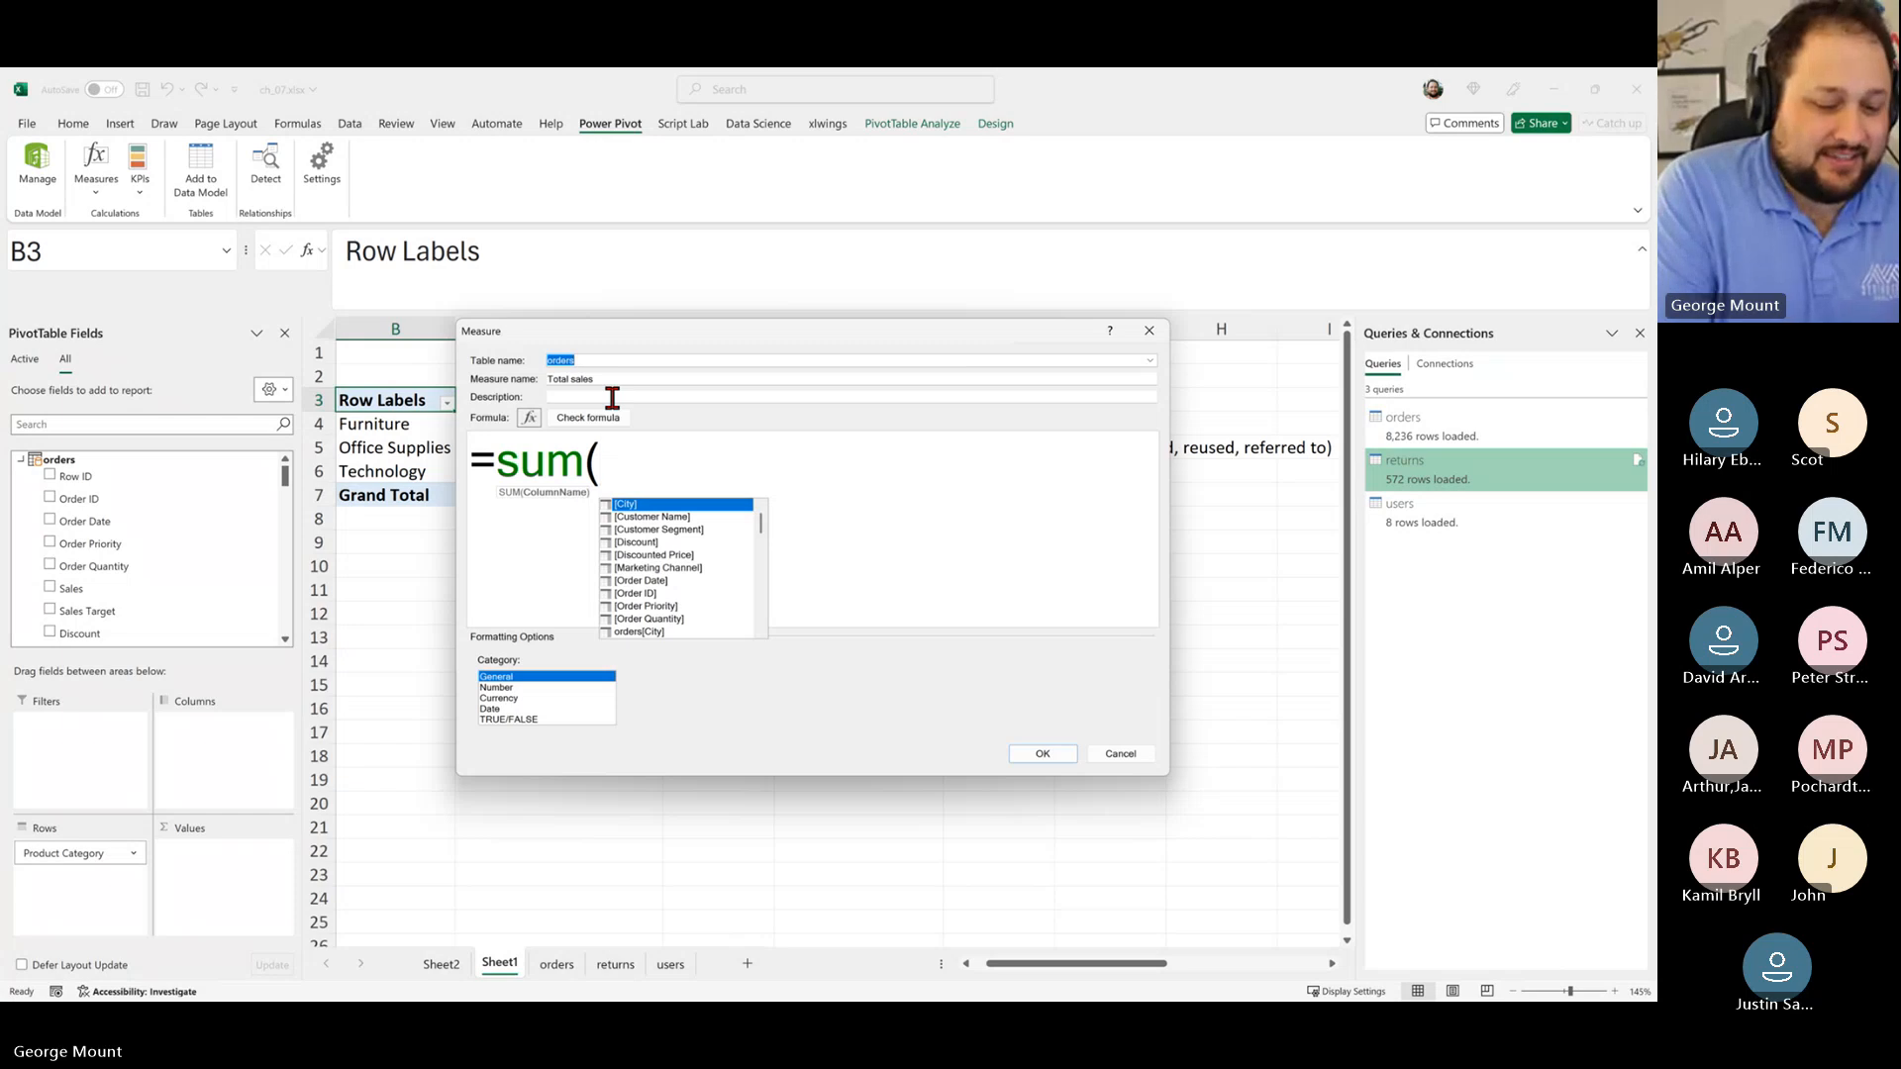
pyautogui.write('sa')
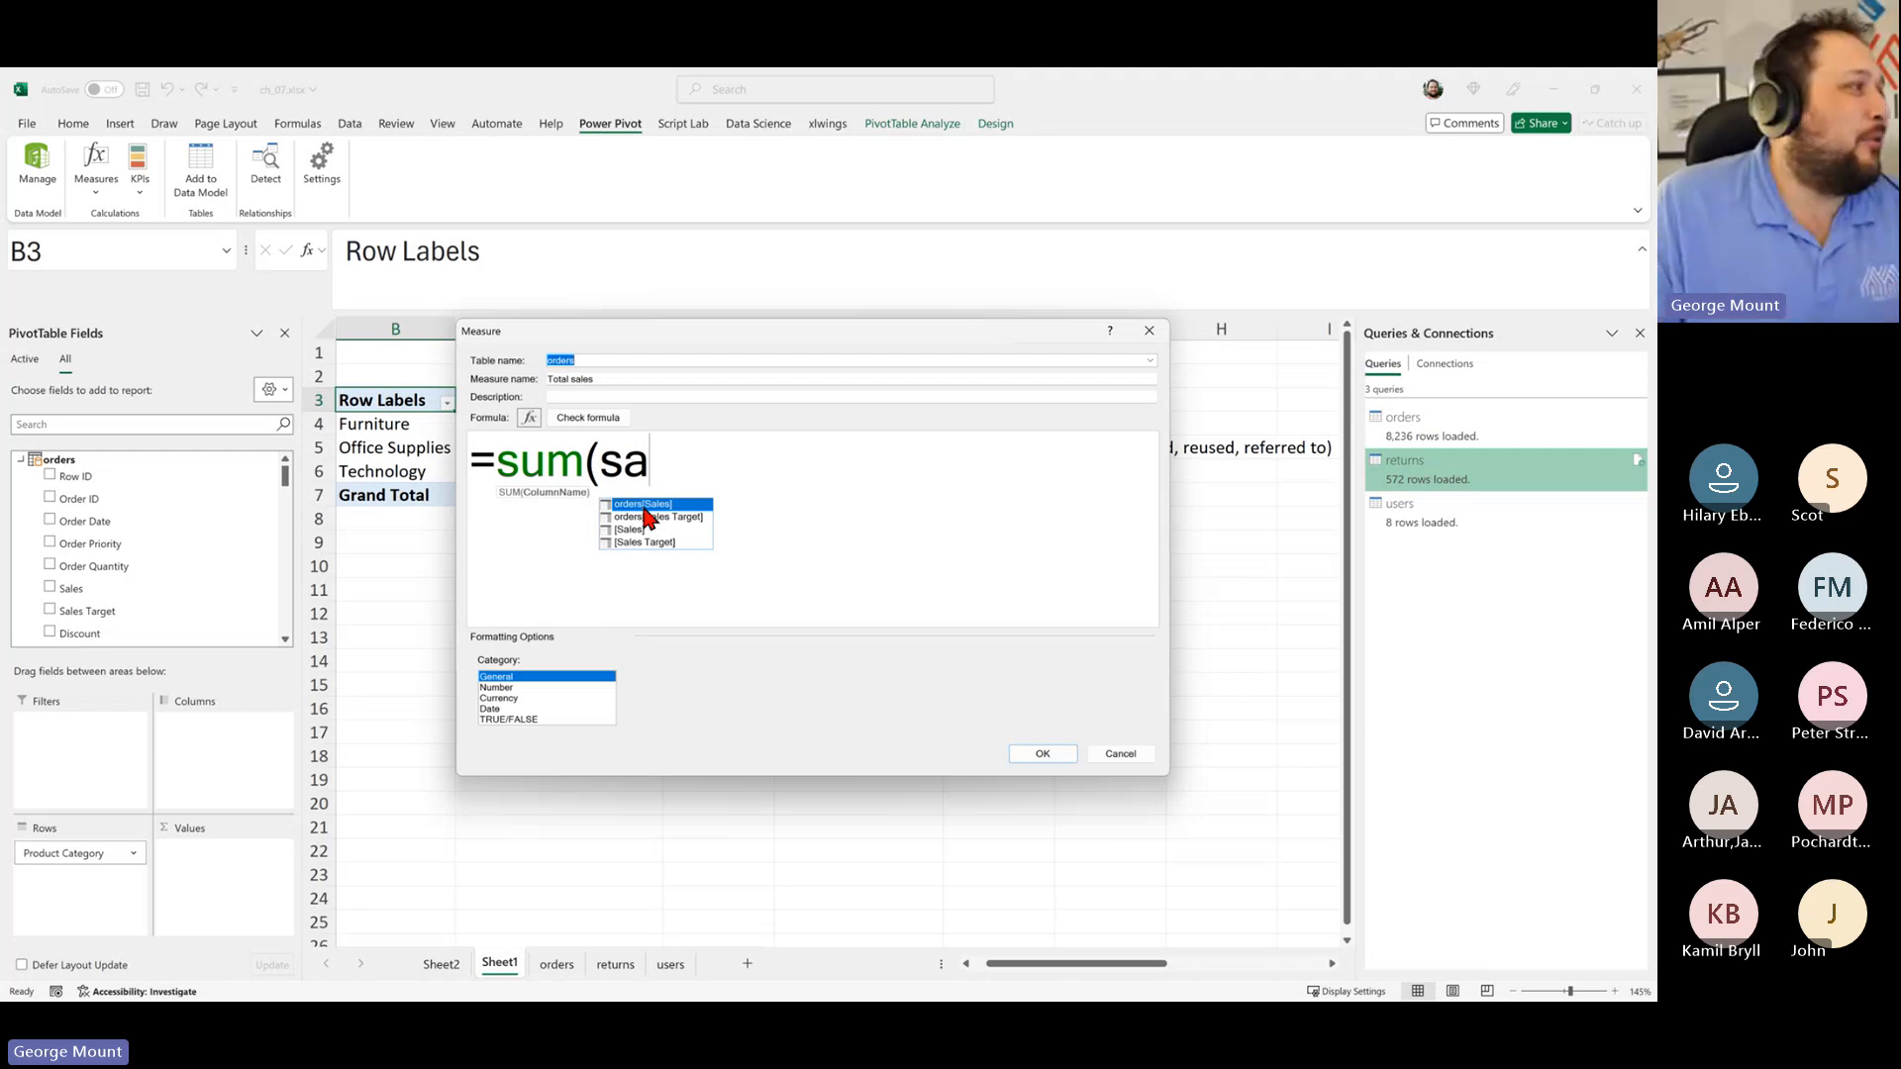
pyautogui.doubleClick(644, 505)
pyautogui.click(950, 462)
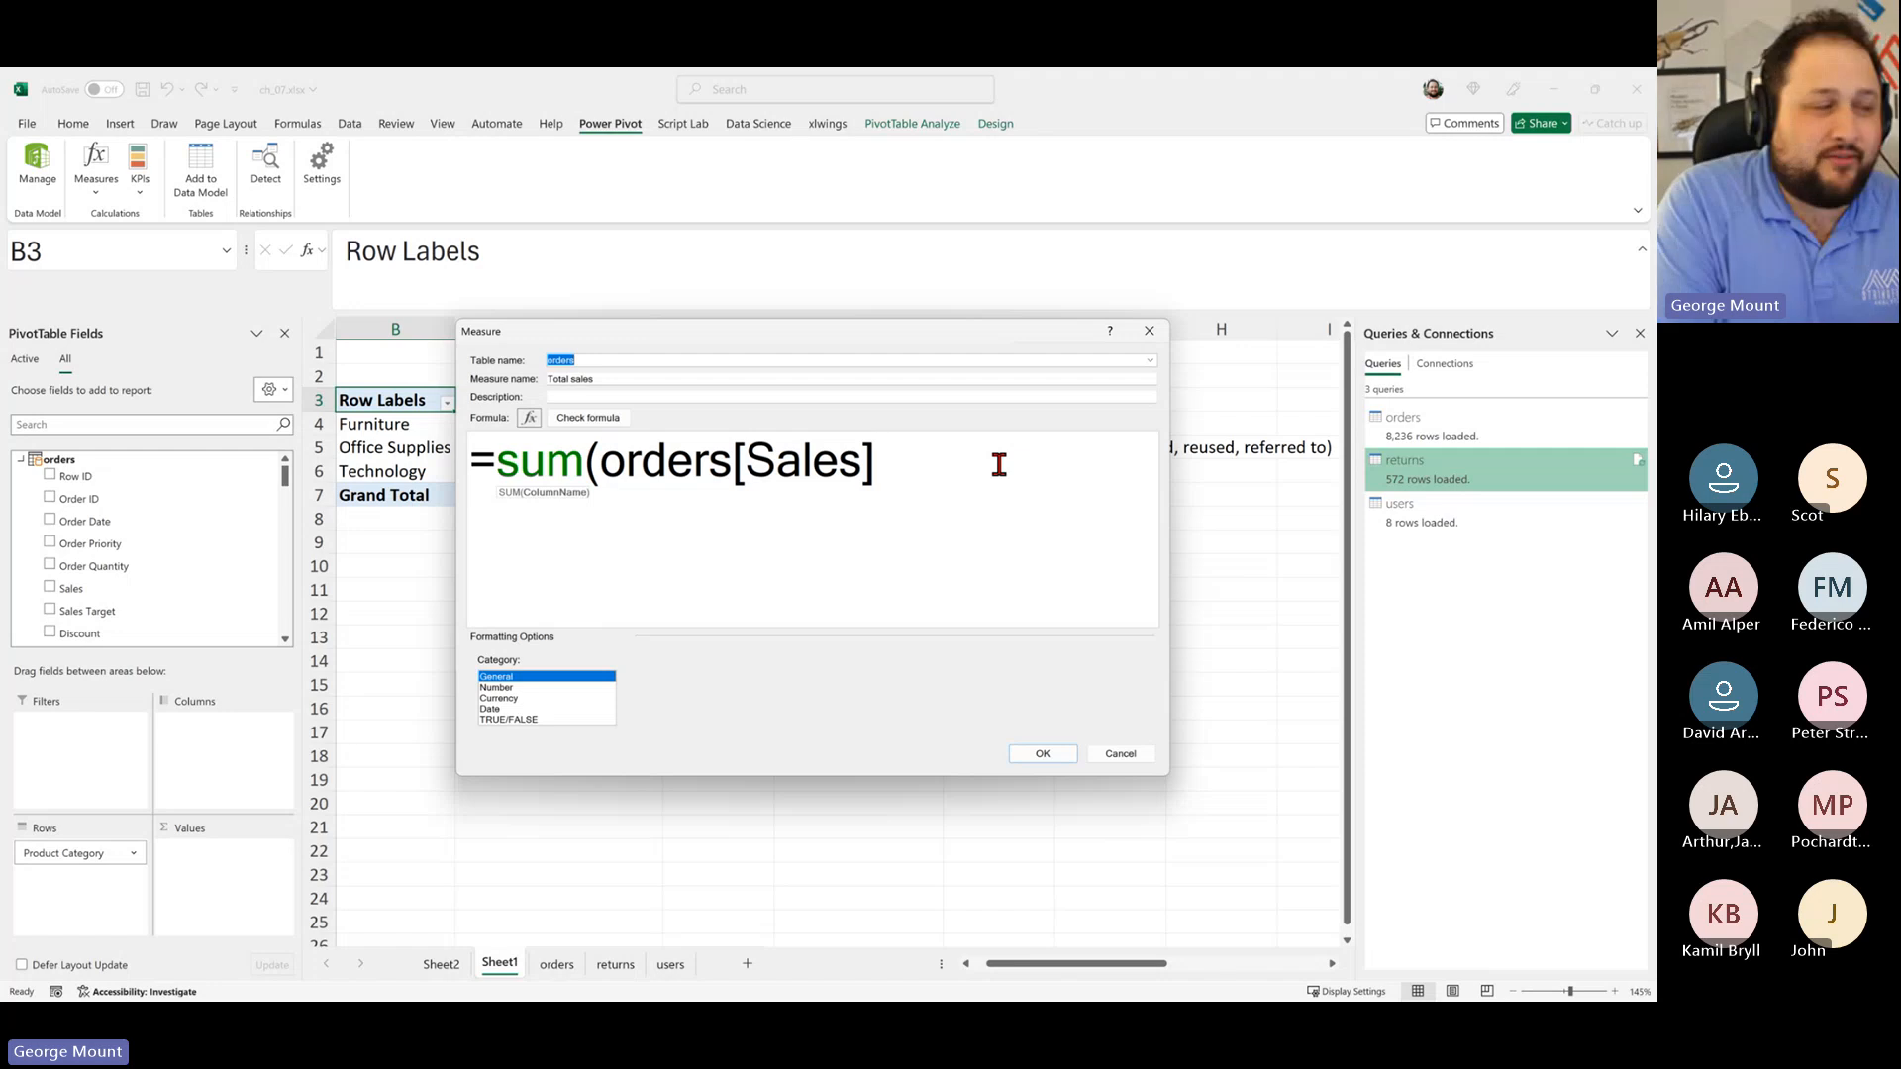
pyautogui.write(')')
pyautogui.hotkey('ctrl', 'a')
pyautogui.click(944, 456)
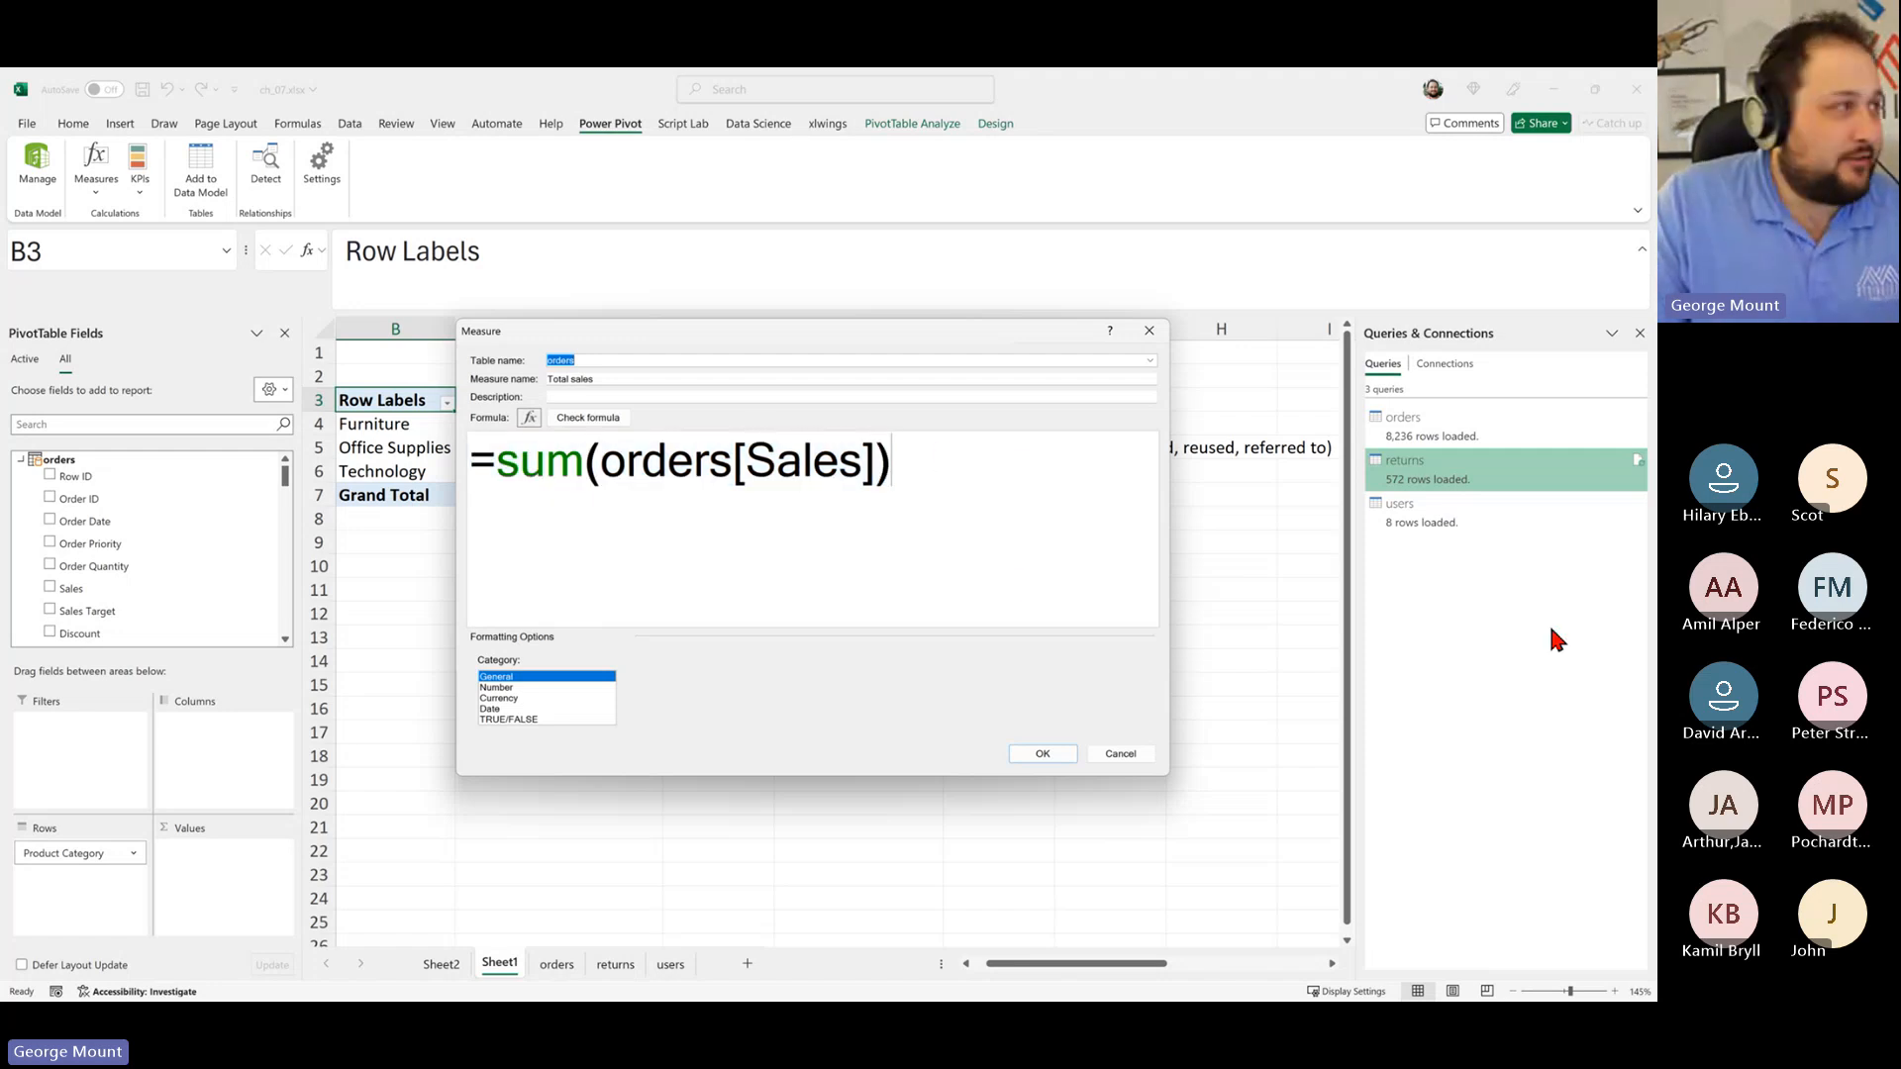
pyautogui.hotkey('ctrl', 'a')
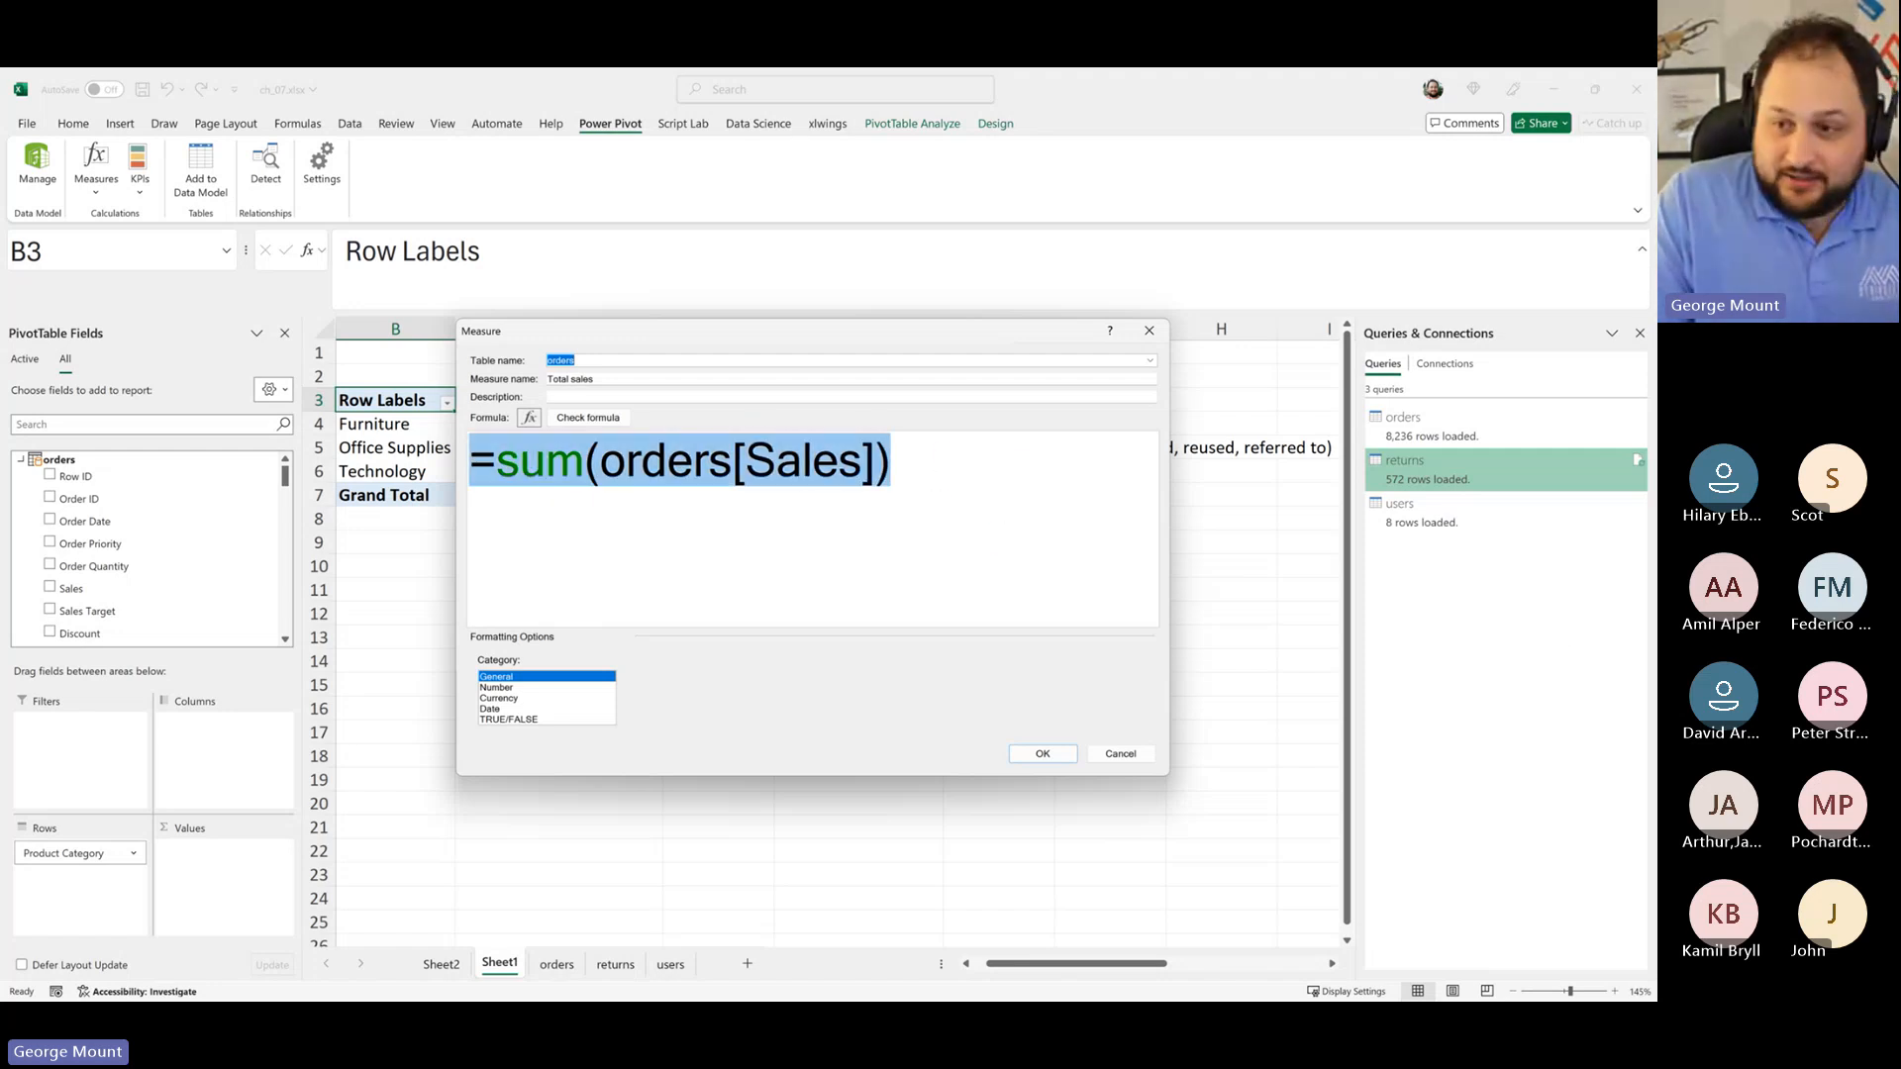
pyautogui.hotkey('alt', 'Tab')
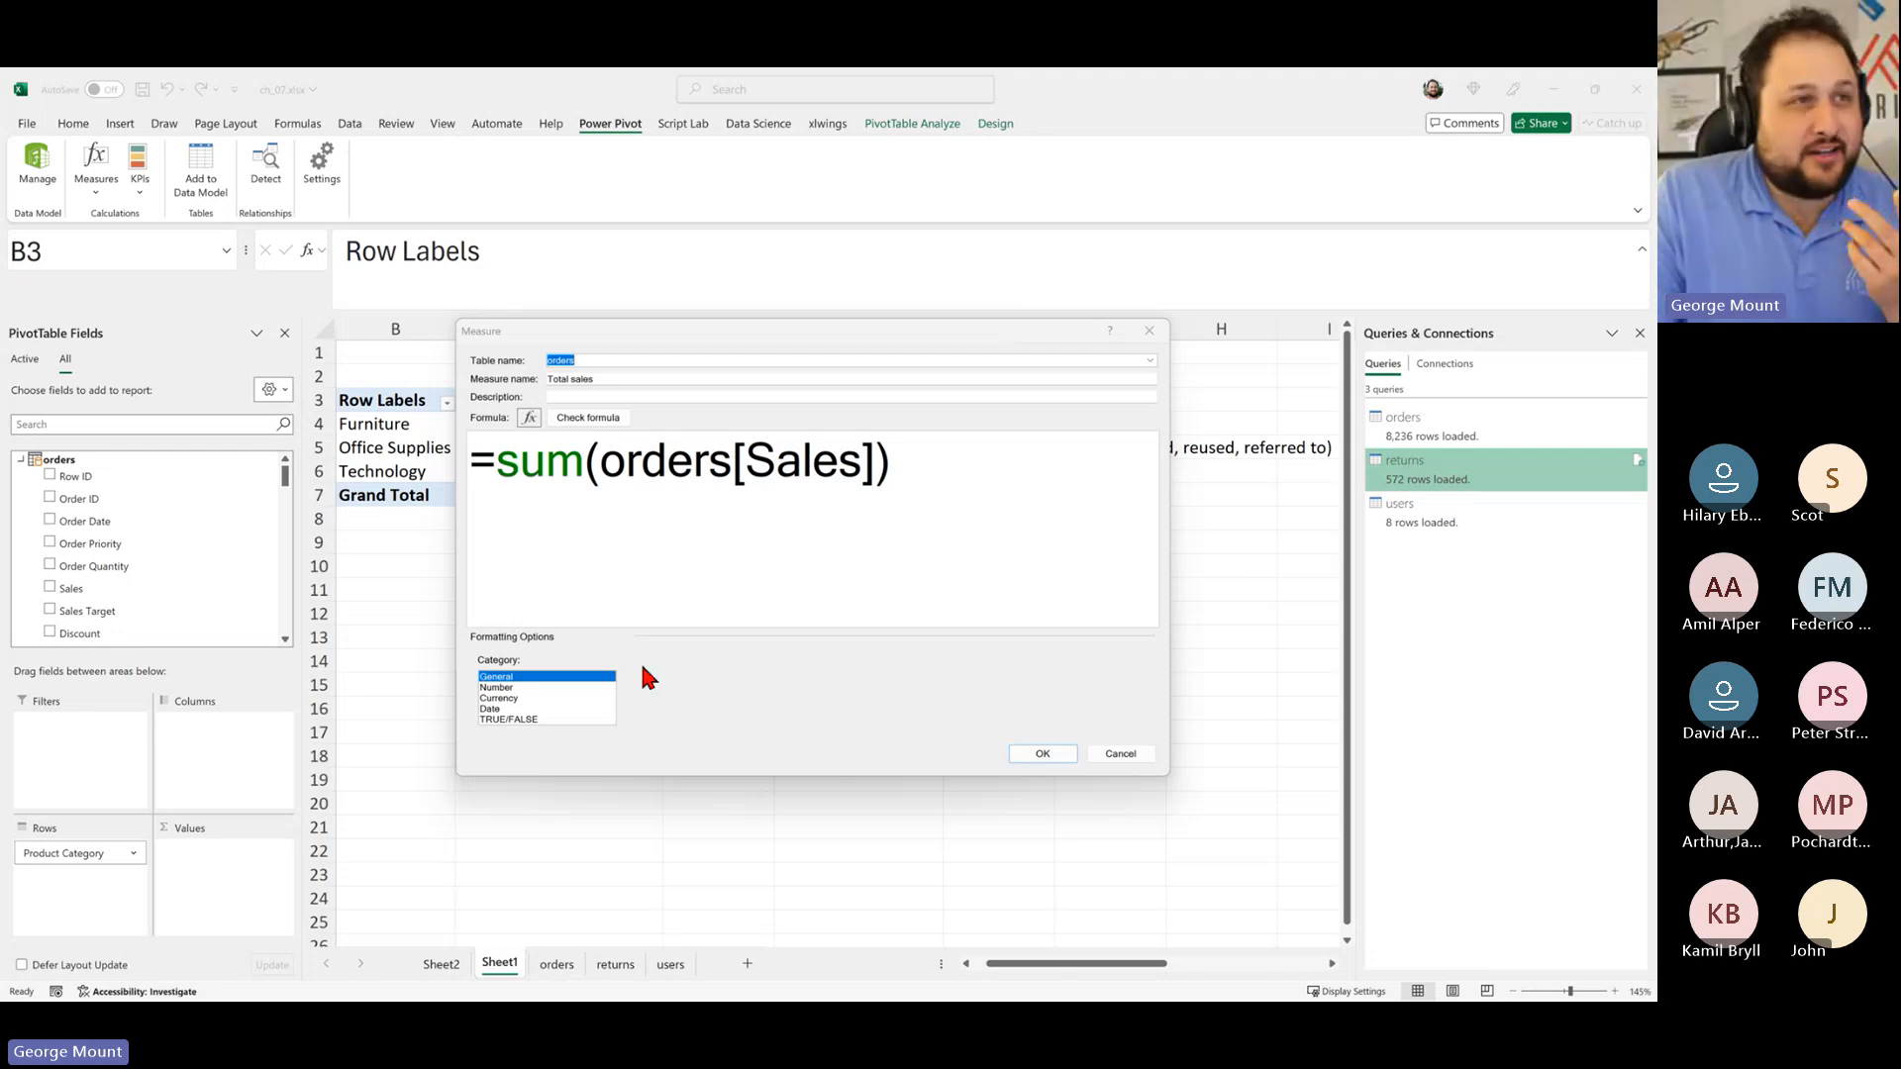
# Step: Format the Total sales measure as Currency with the $ symbol and save it
pyautogui.click(526, 700)
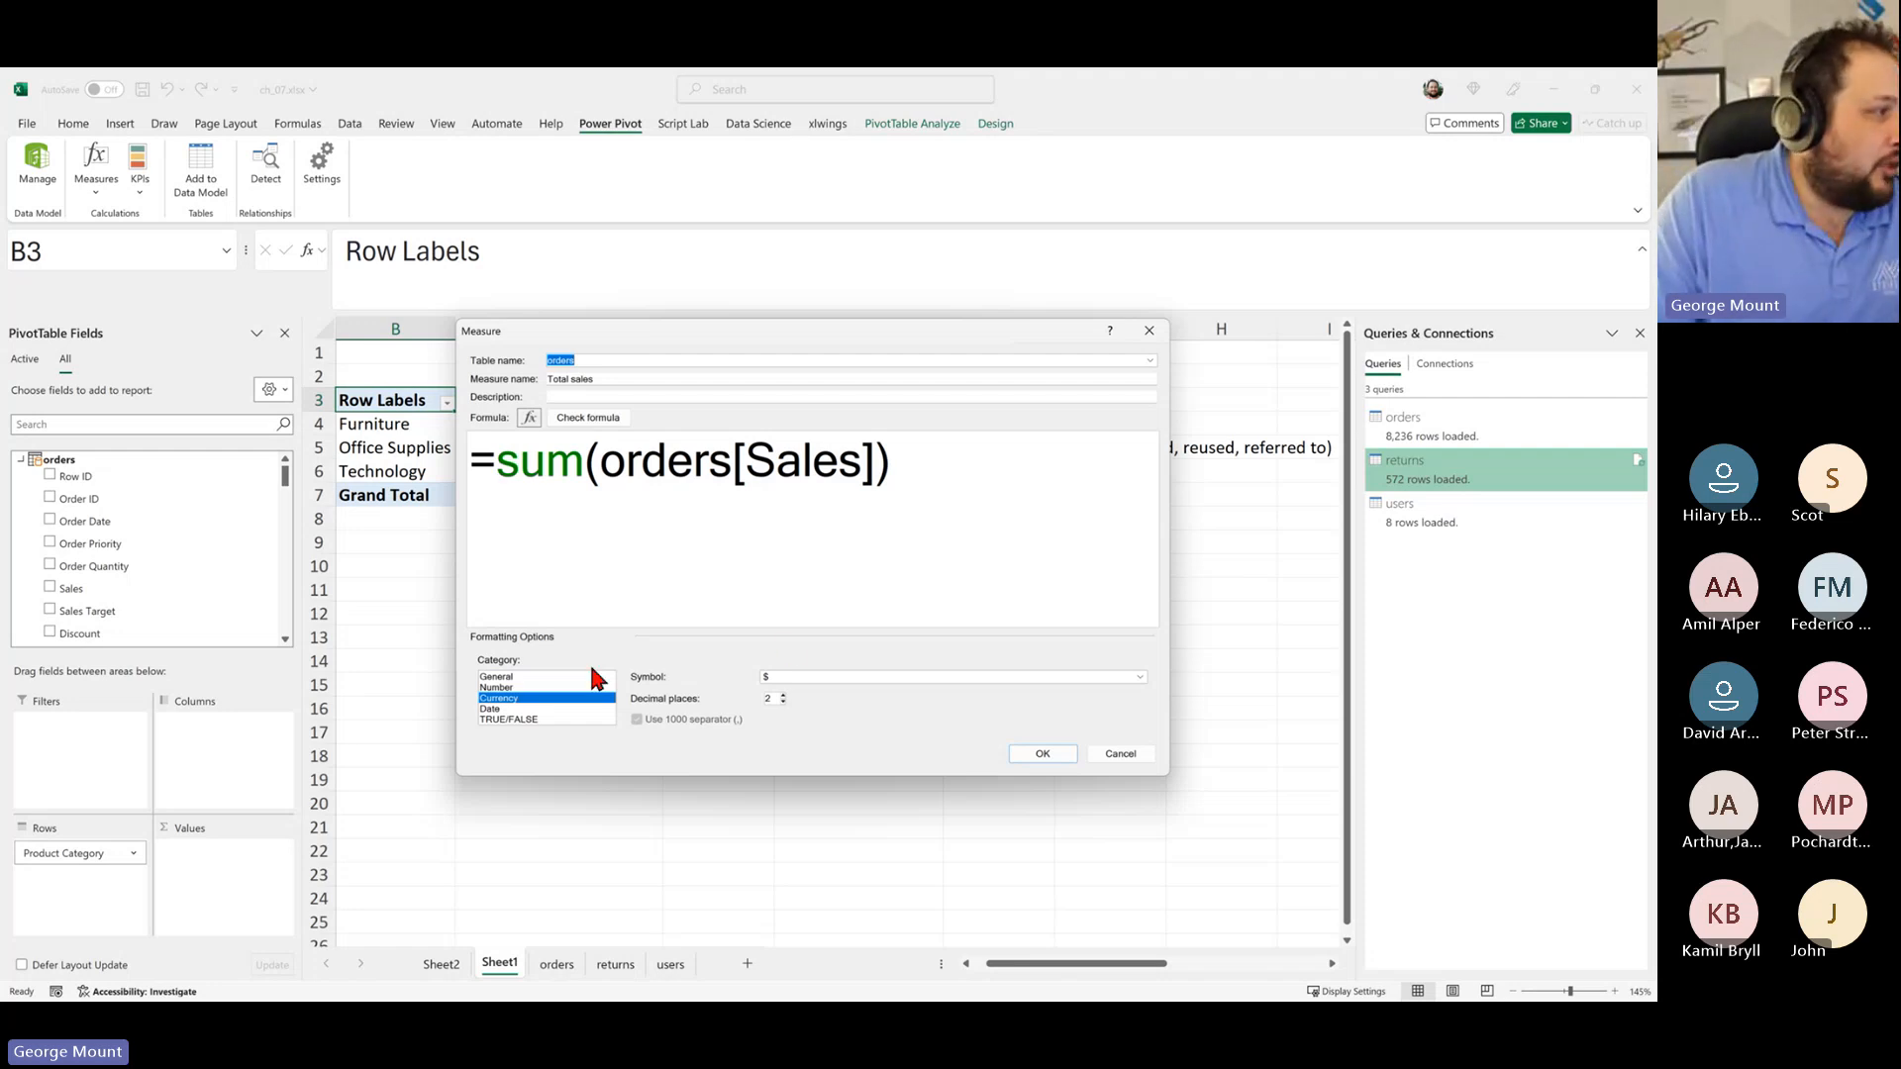
pyautogui.click(820, 673)
pyautogui.click(826, 683)
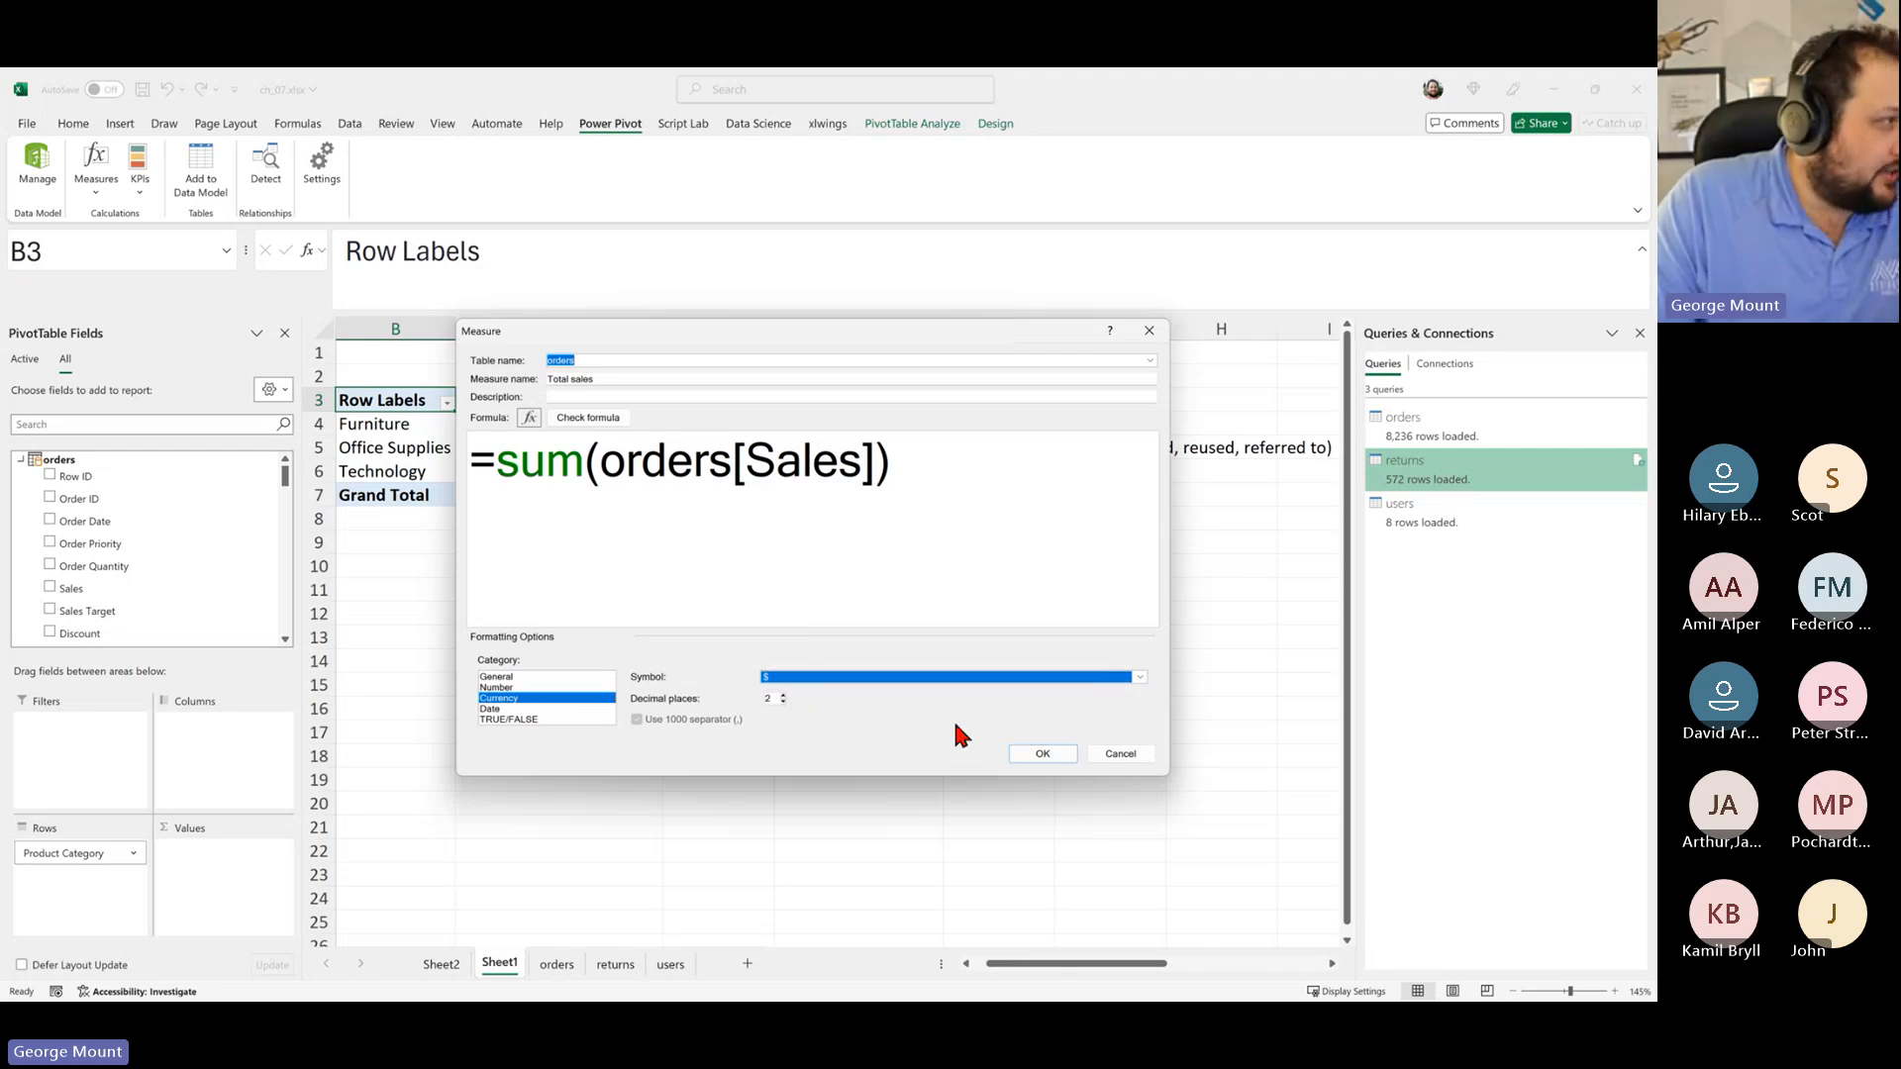
pyautogui.click(1058, 754)
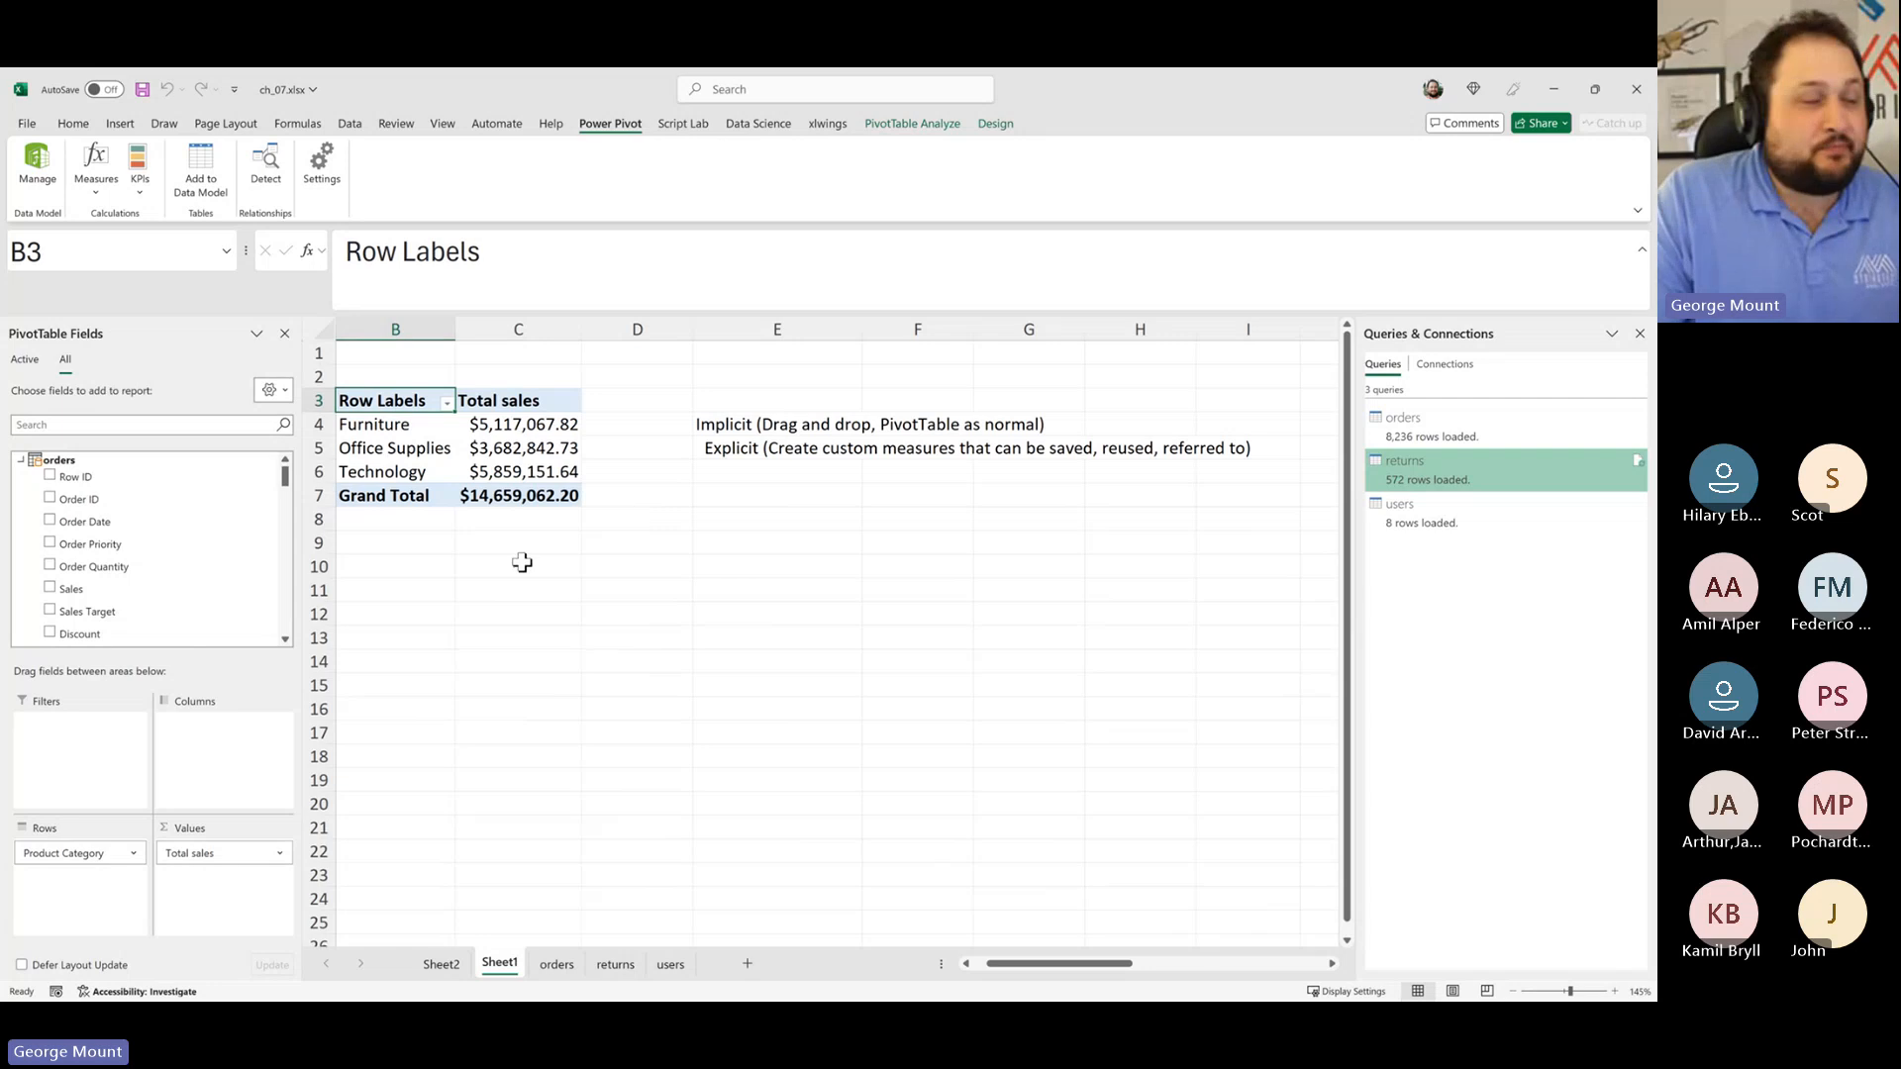
# Step: Examine the Total sales measure in the PivotTable field list and its summarization options in Value Field Settings
pyautogui.scroll(-5, 139, 575)
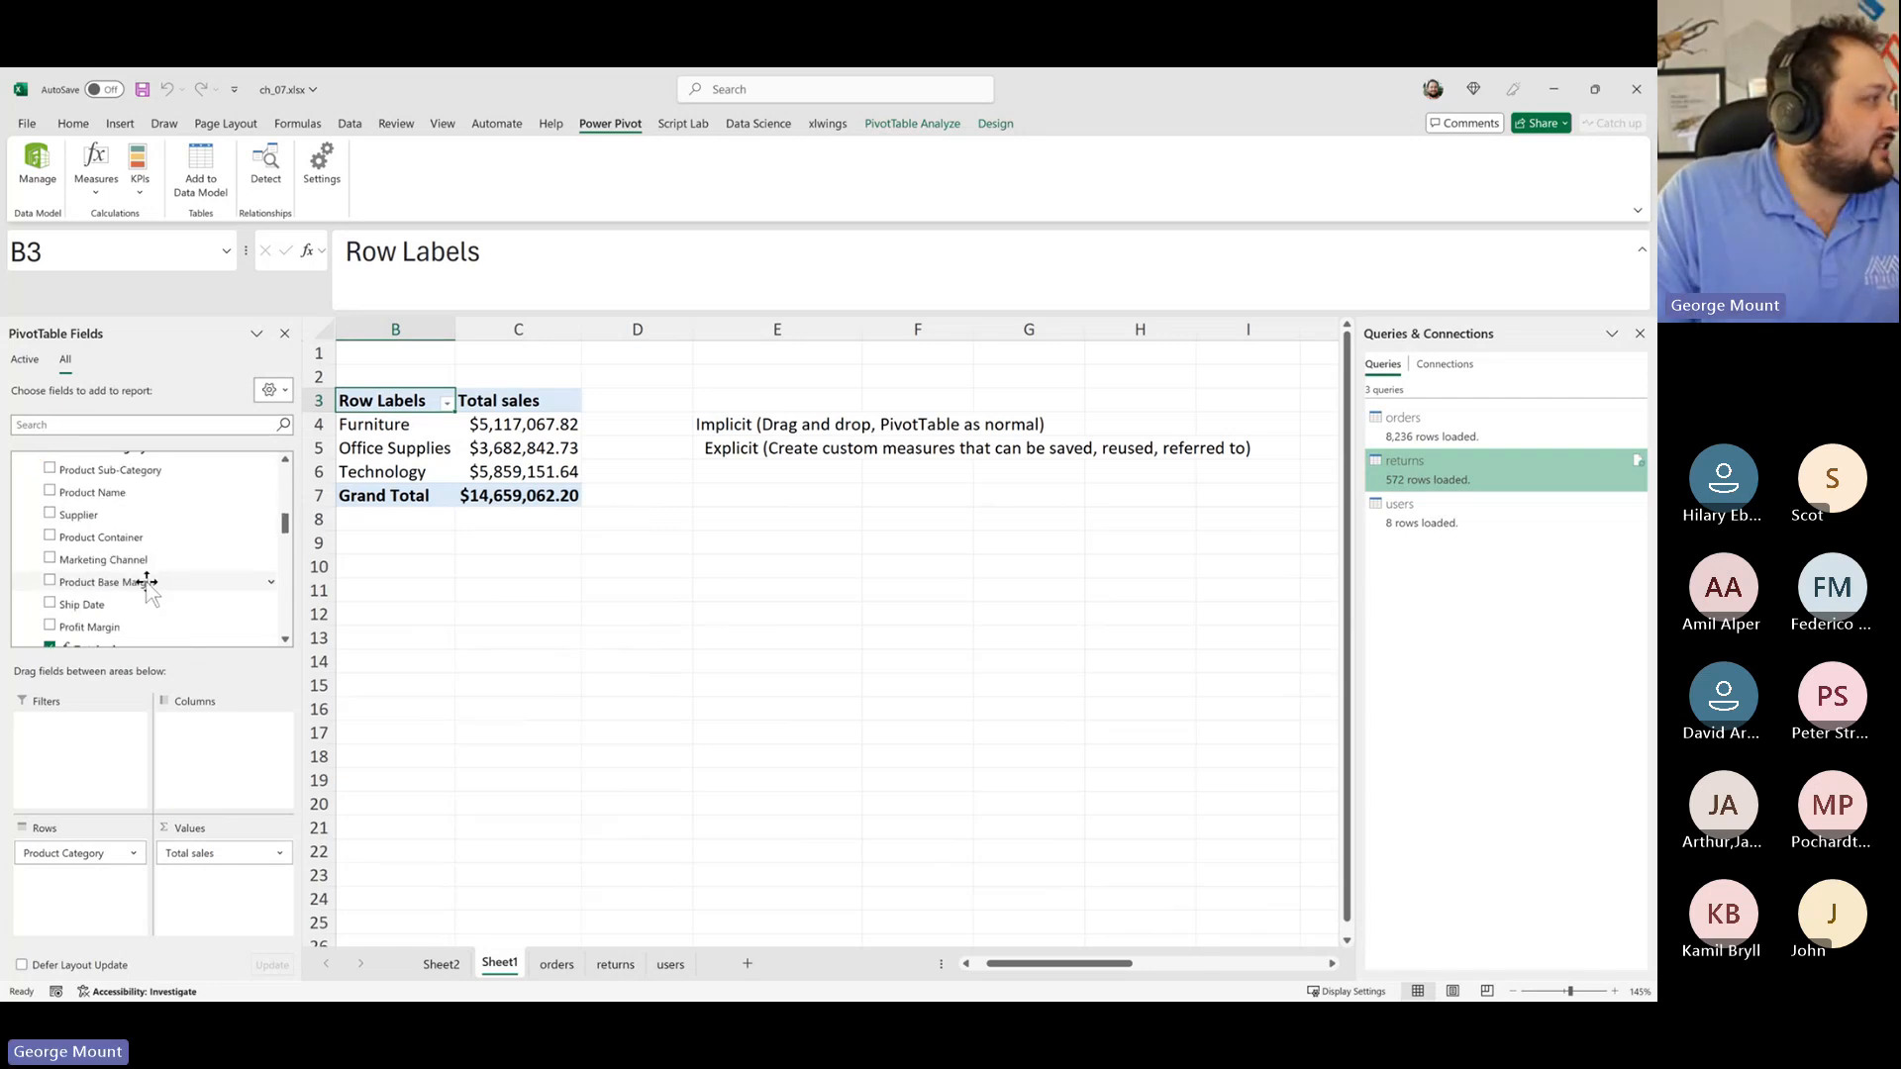
pyautogui.scroll(-2, 146, 584)
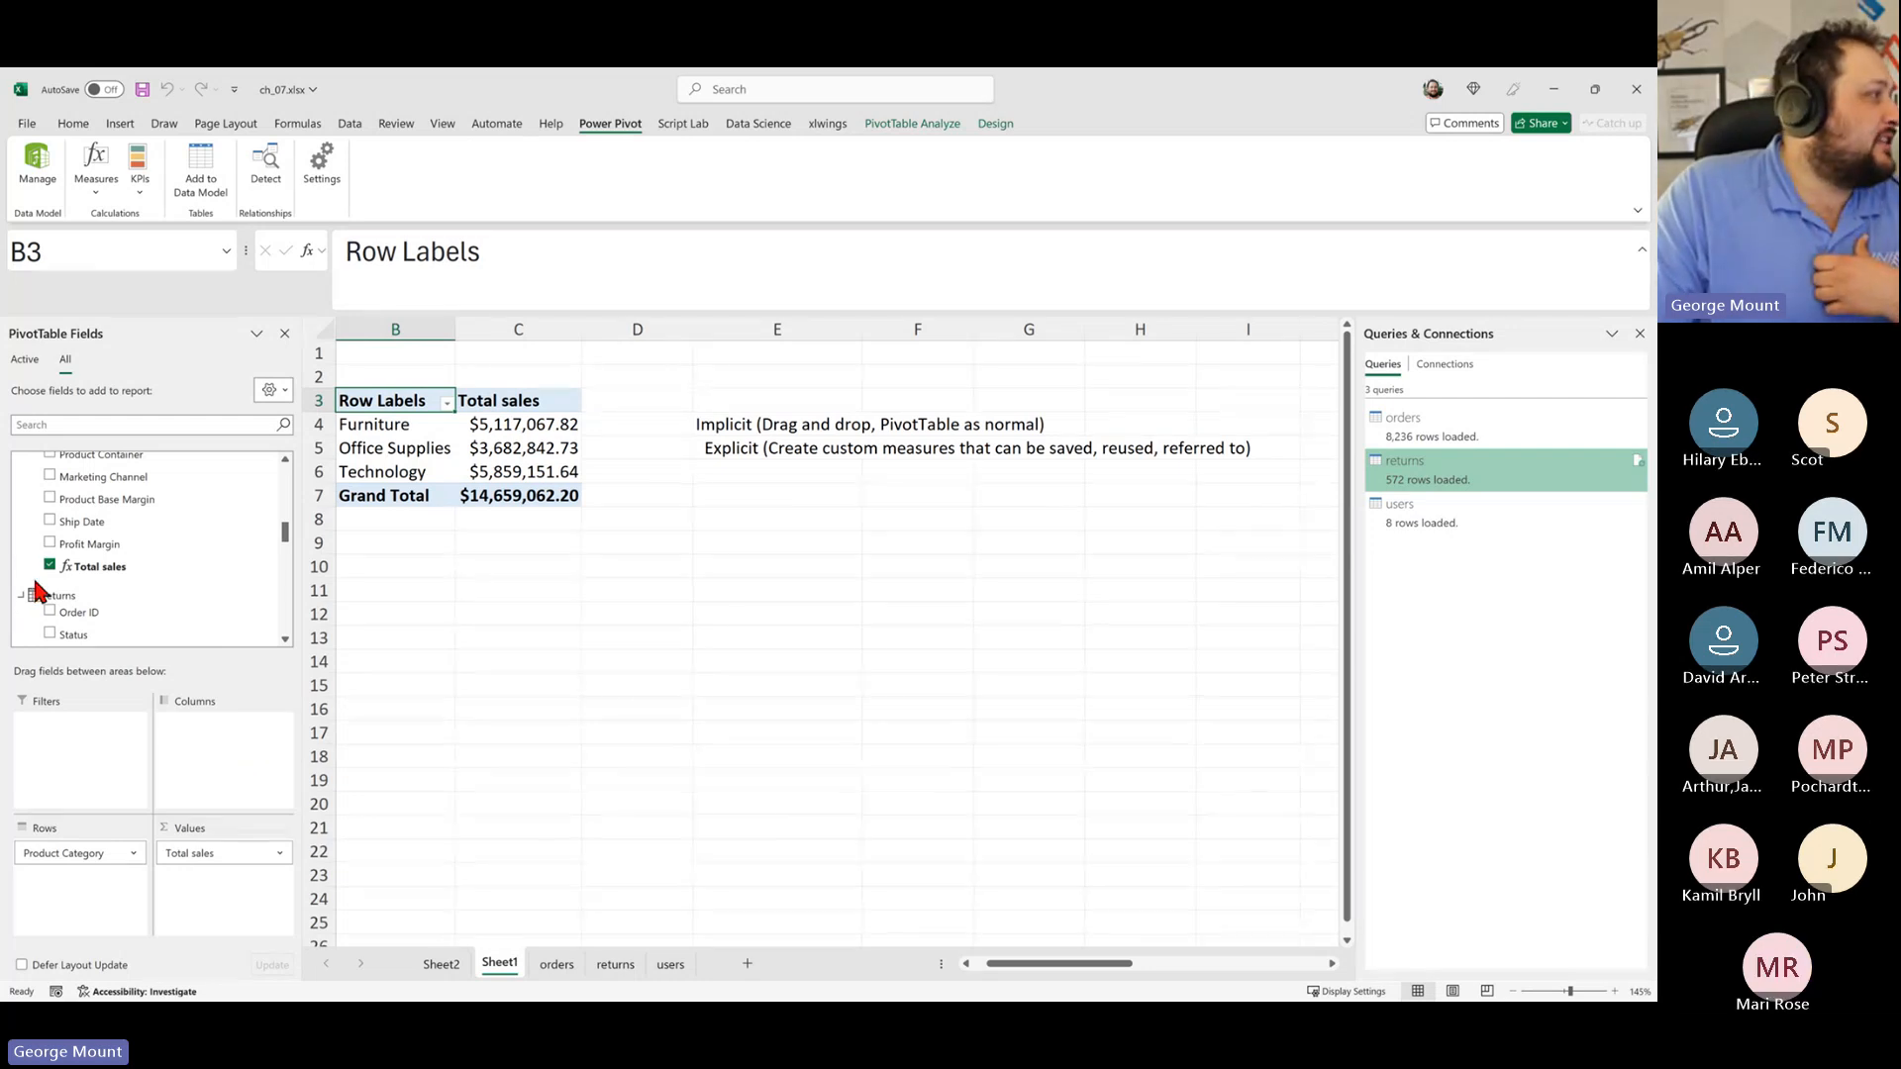
pyautogui.scroll(1, 66, 580)
pyautogui.scroll(-4, 79, 574)
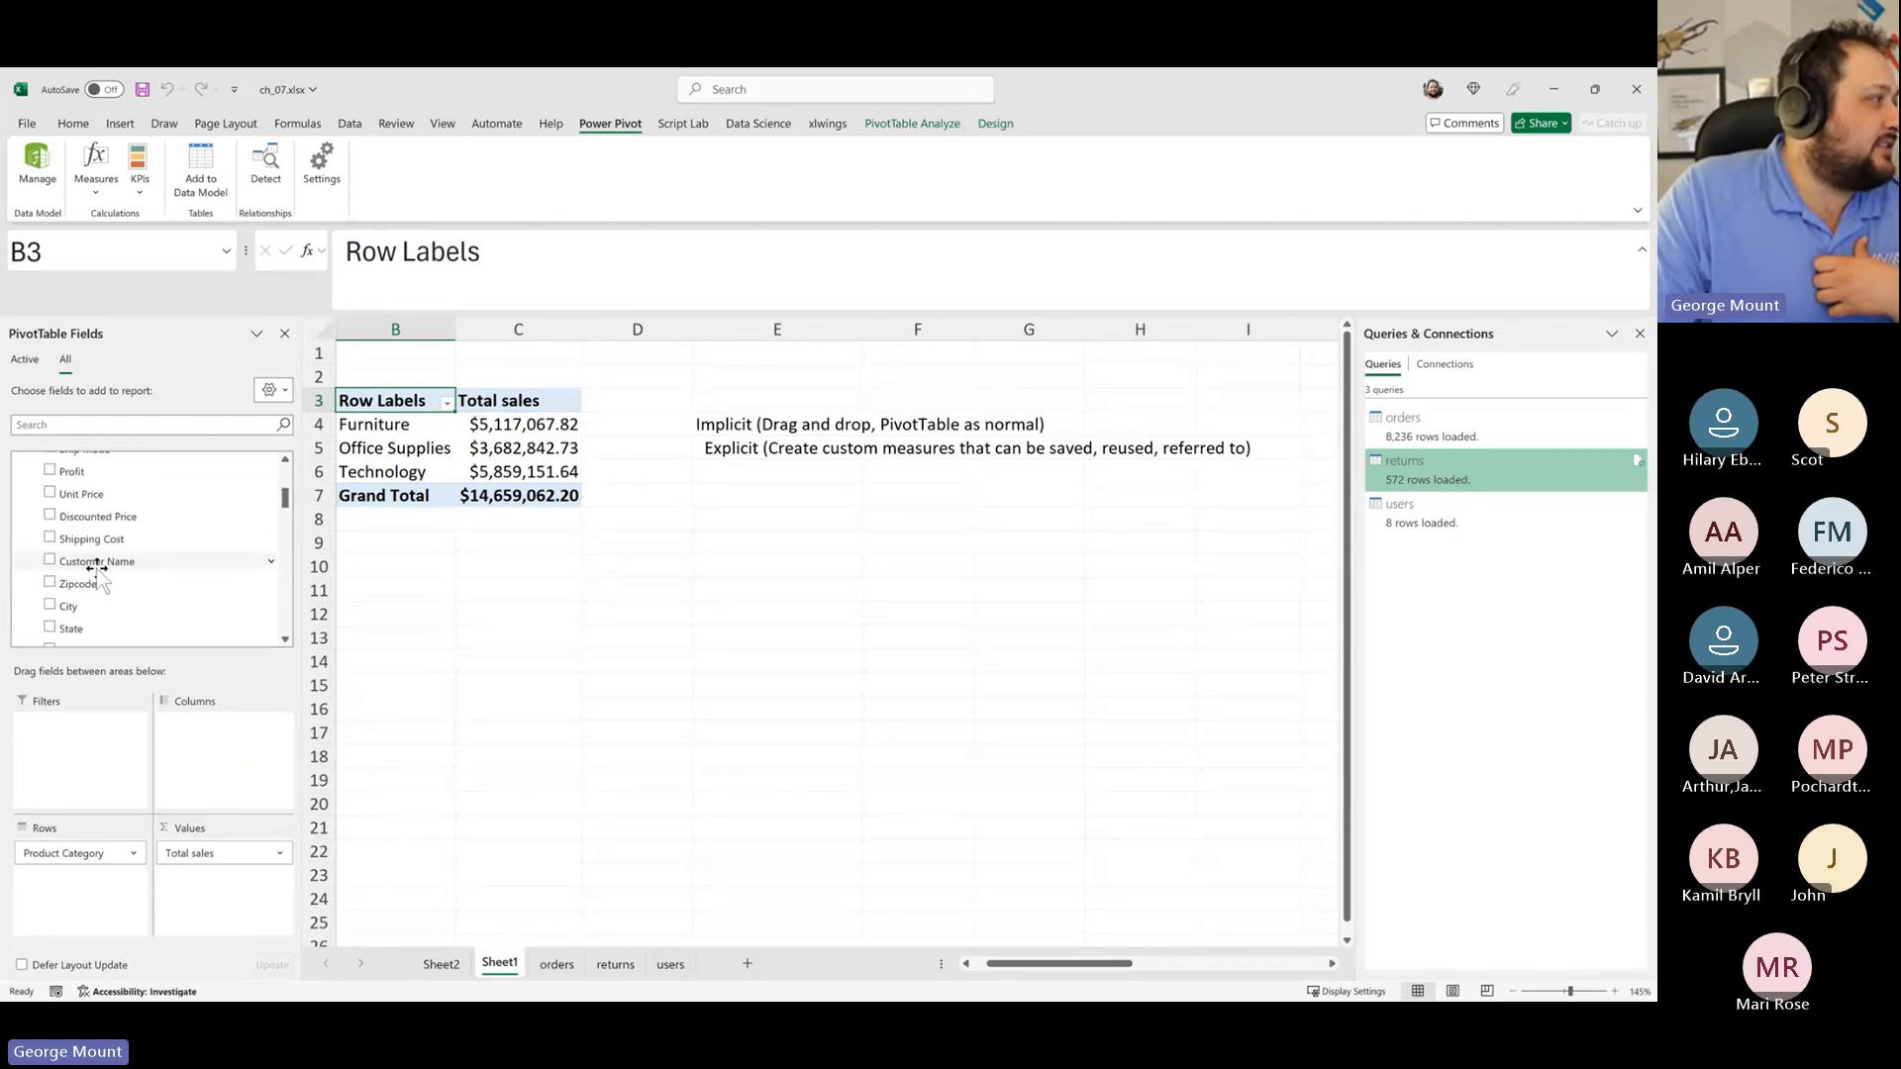
pyautogui.scroll(-2, 123, 569)
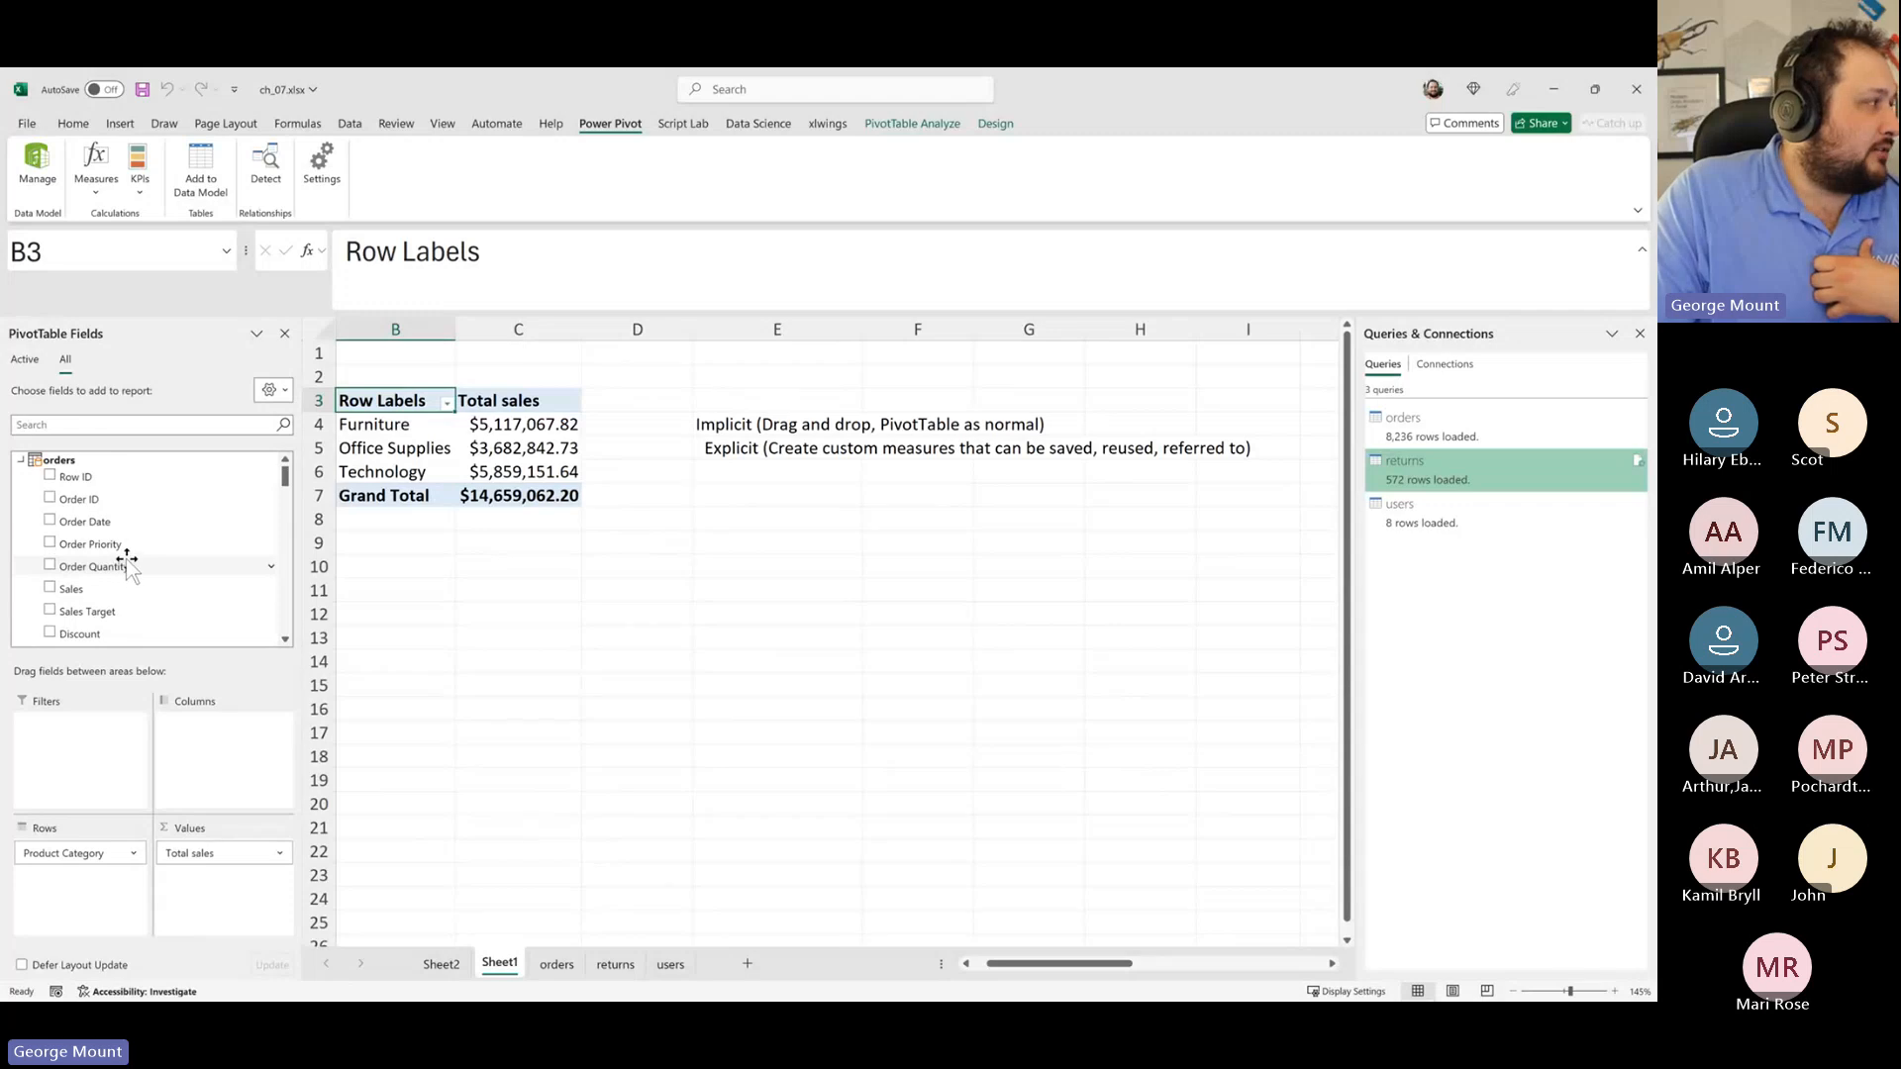
pyautogui.scroll(6, 127, 564)
pyautogui.scroll(-3, 129, 556)
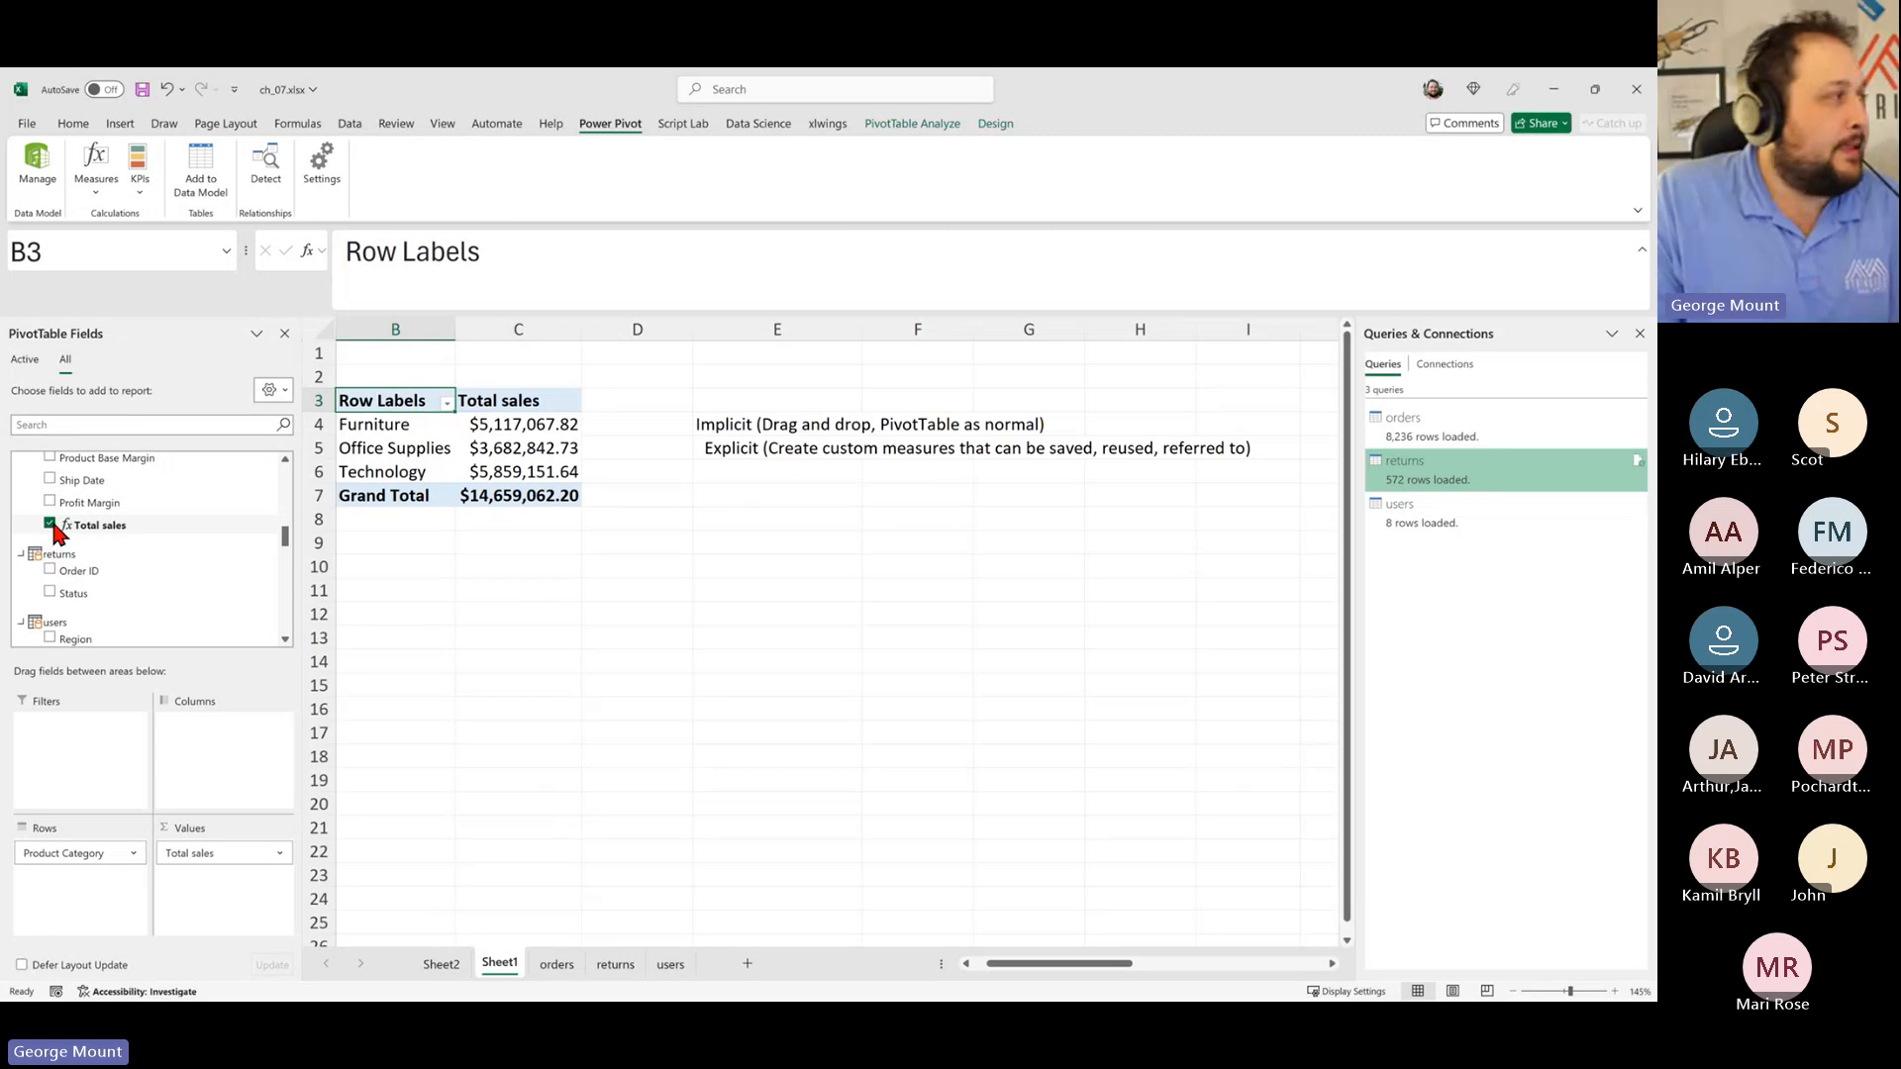
pyautogui.click(253, 855)
pyautogui.click(246, 835)
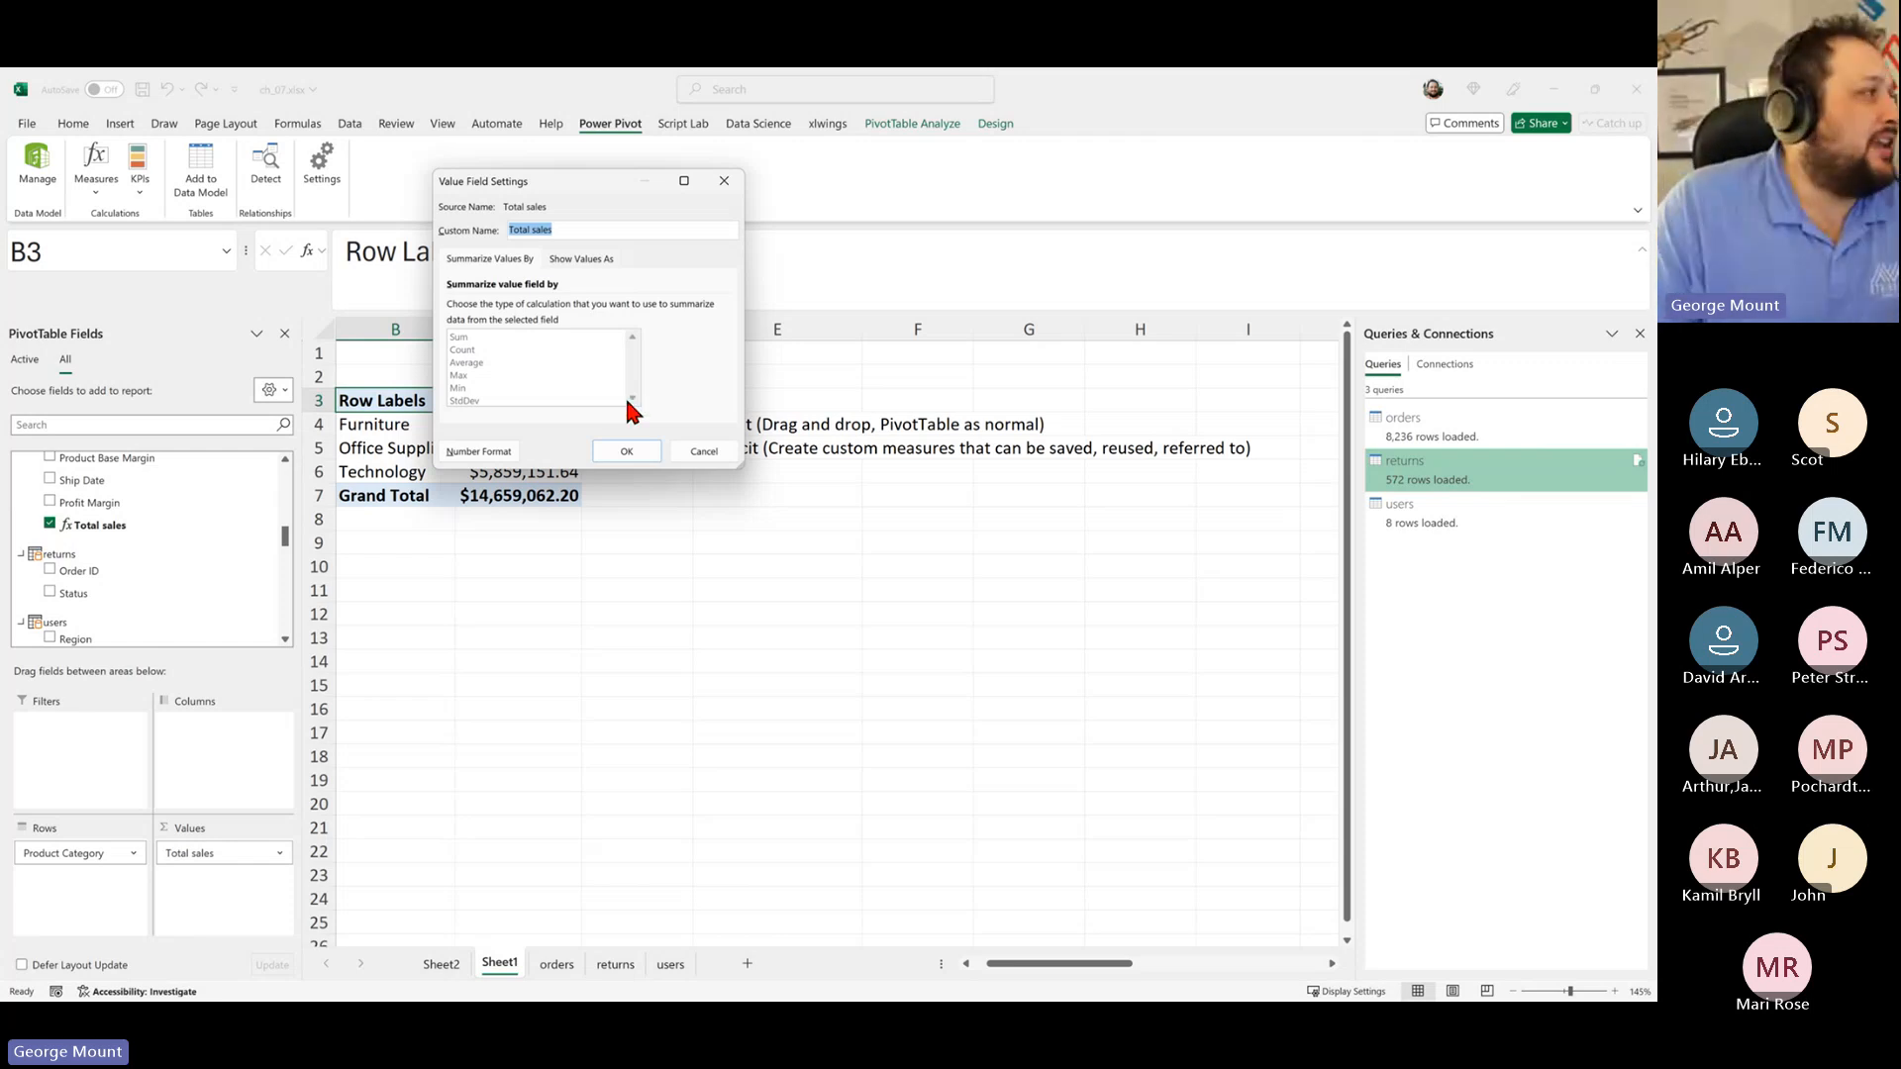
pyautogui.click(704, 450)
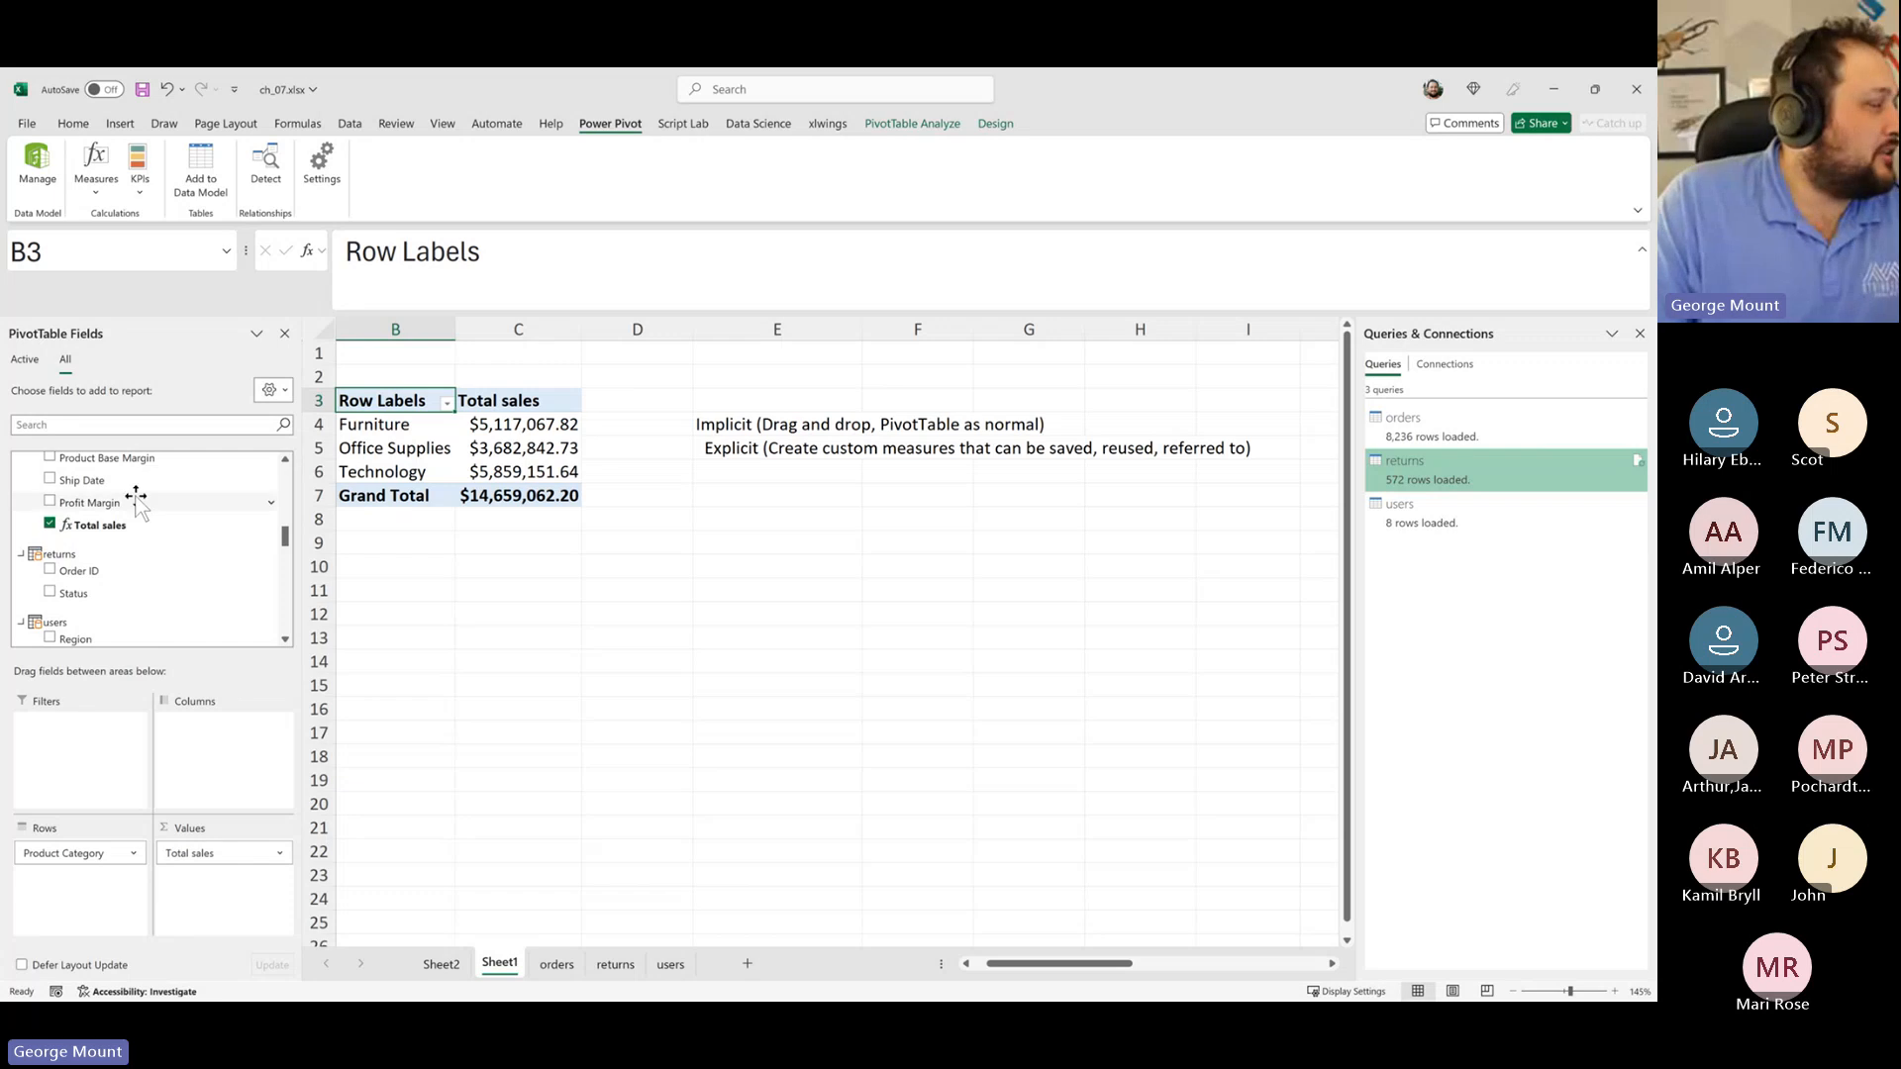
pyautogui.click(86, 423)
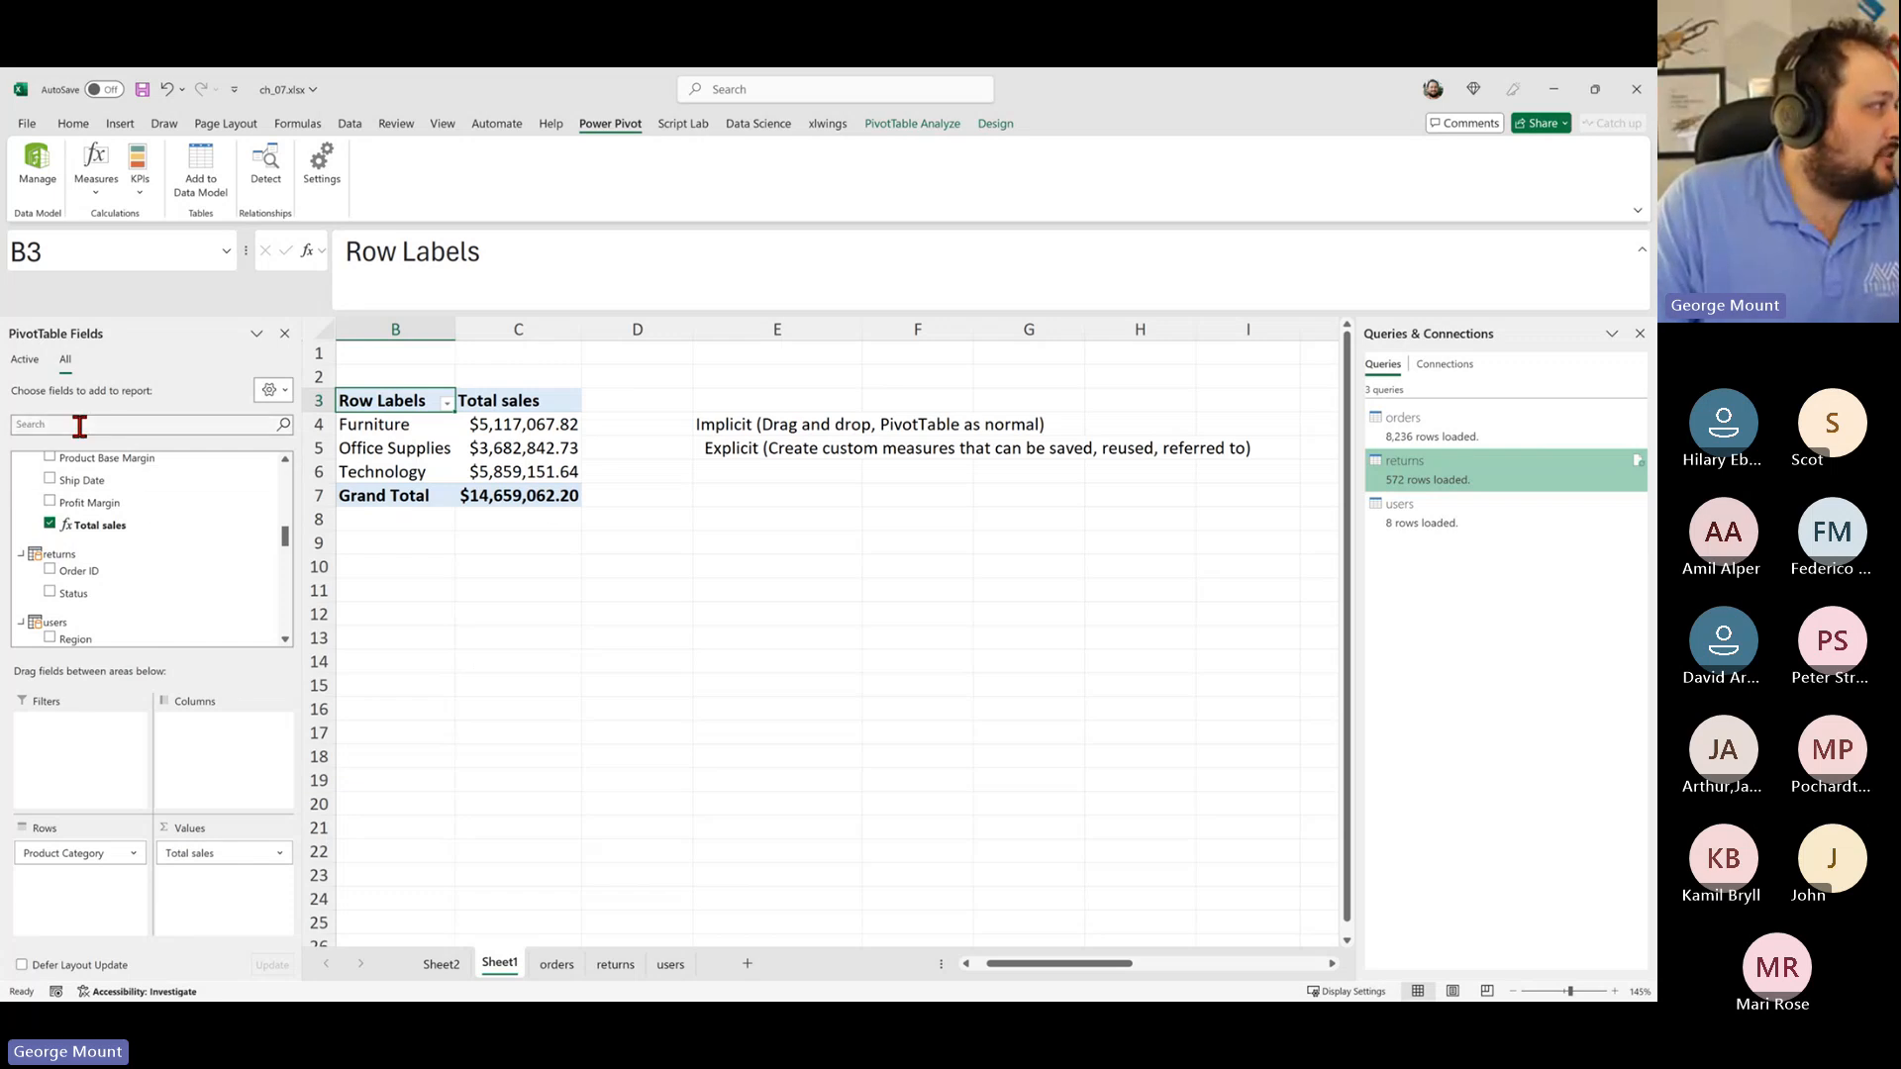
pyautogui.write('pro')
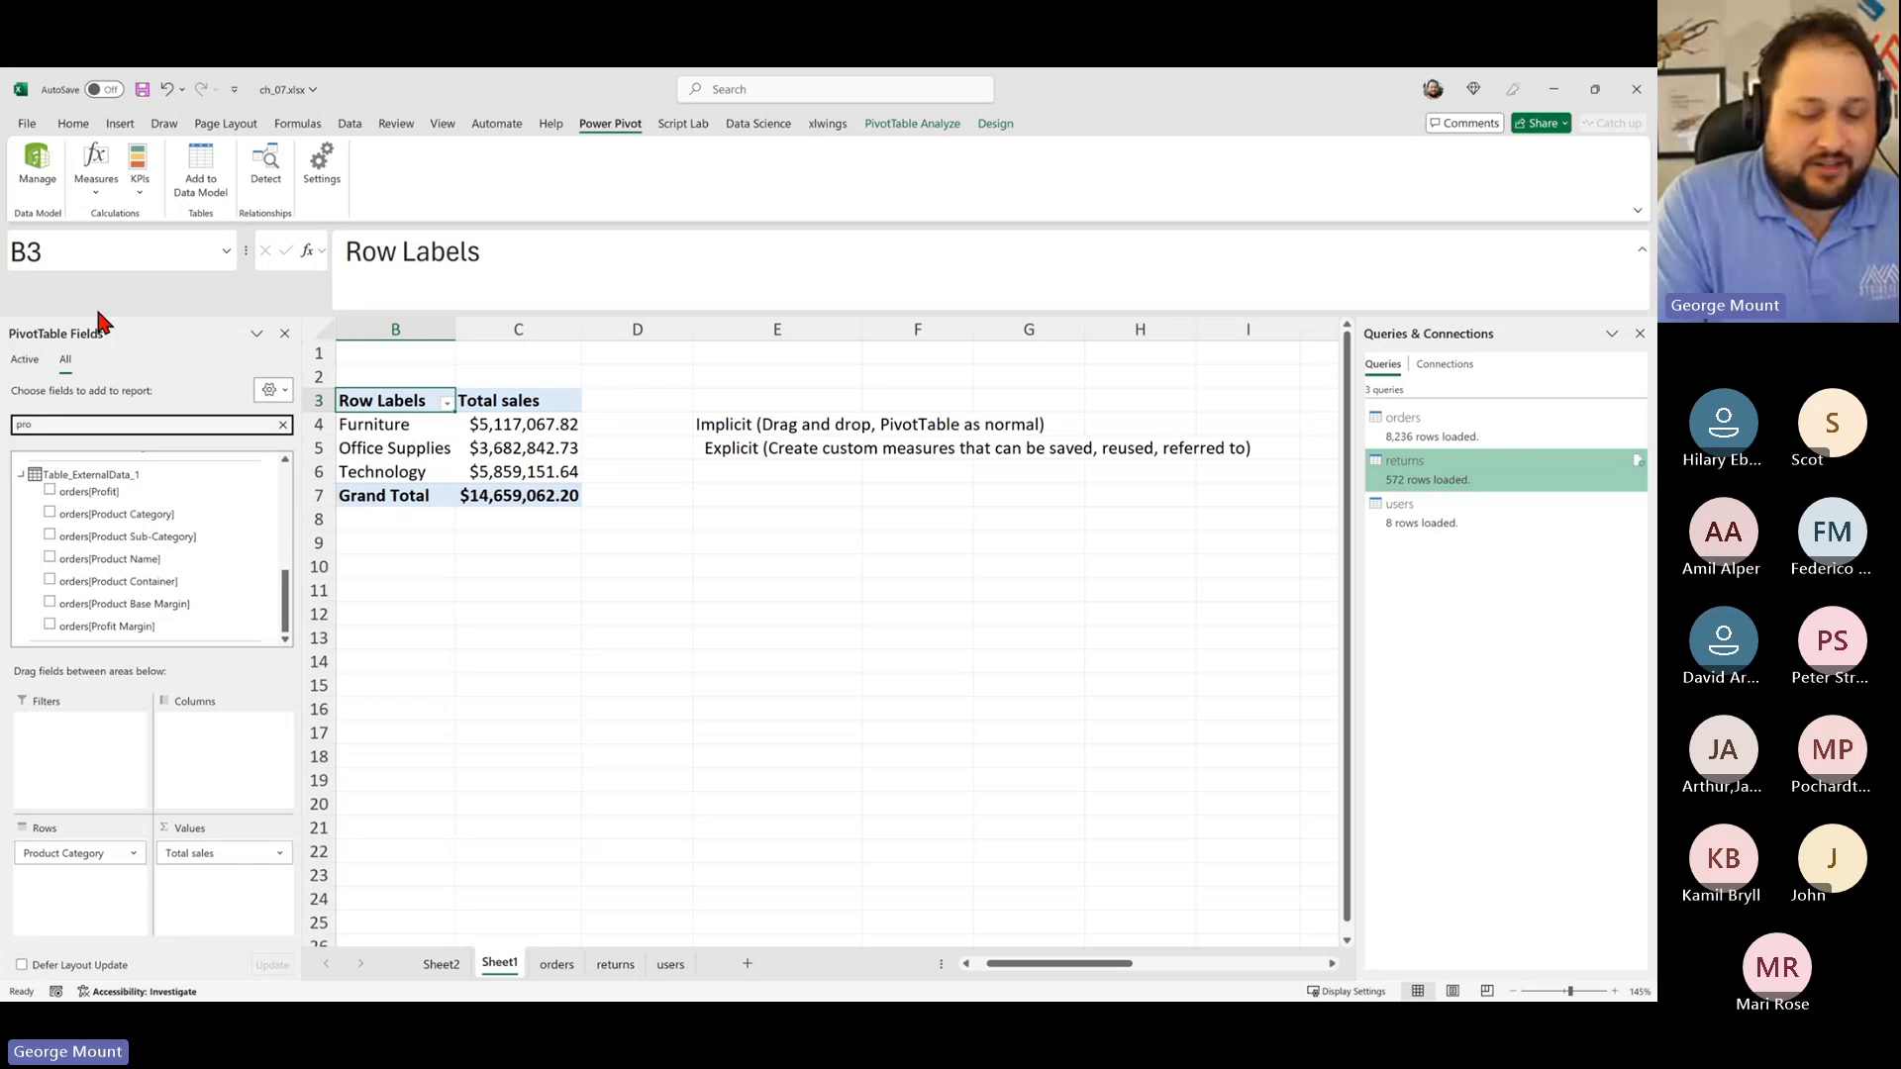
pyautogui.press('BackSpace')
pyautogui.press('BackSpace')
pyautogui.press('BackSpace')
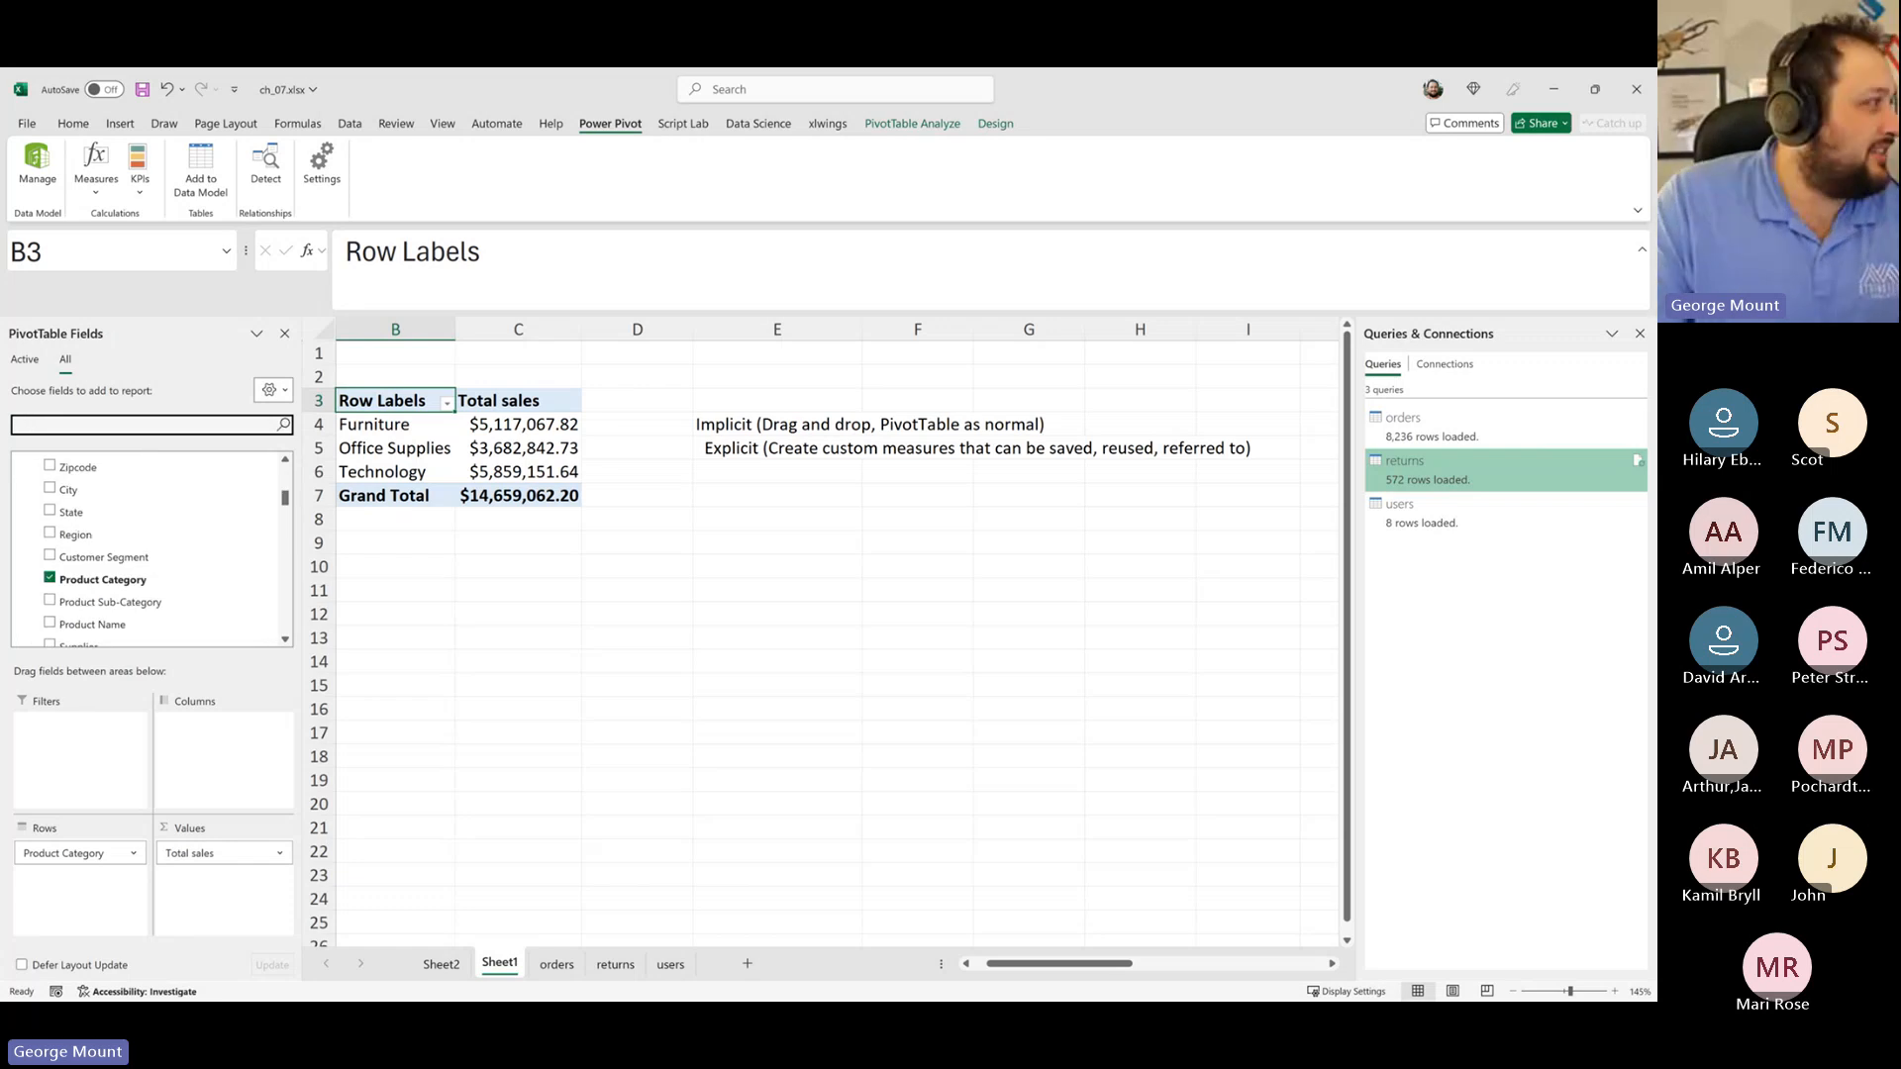
# Step: Start a new measure on the orders table and name it Total profit
pyautogui.click(96, 164)
pyautogui.click(139, 221)
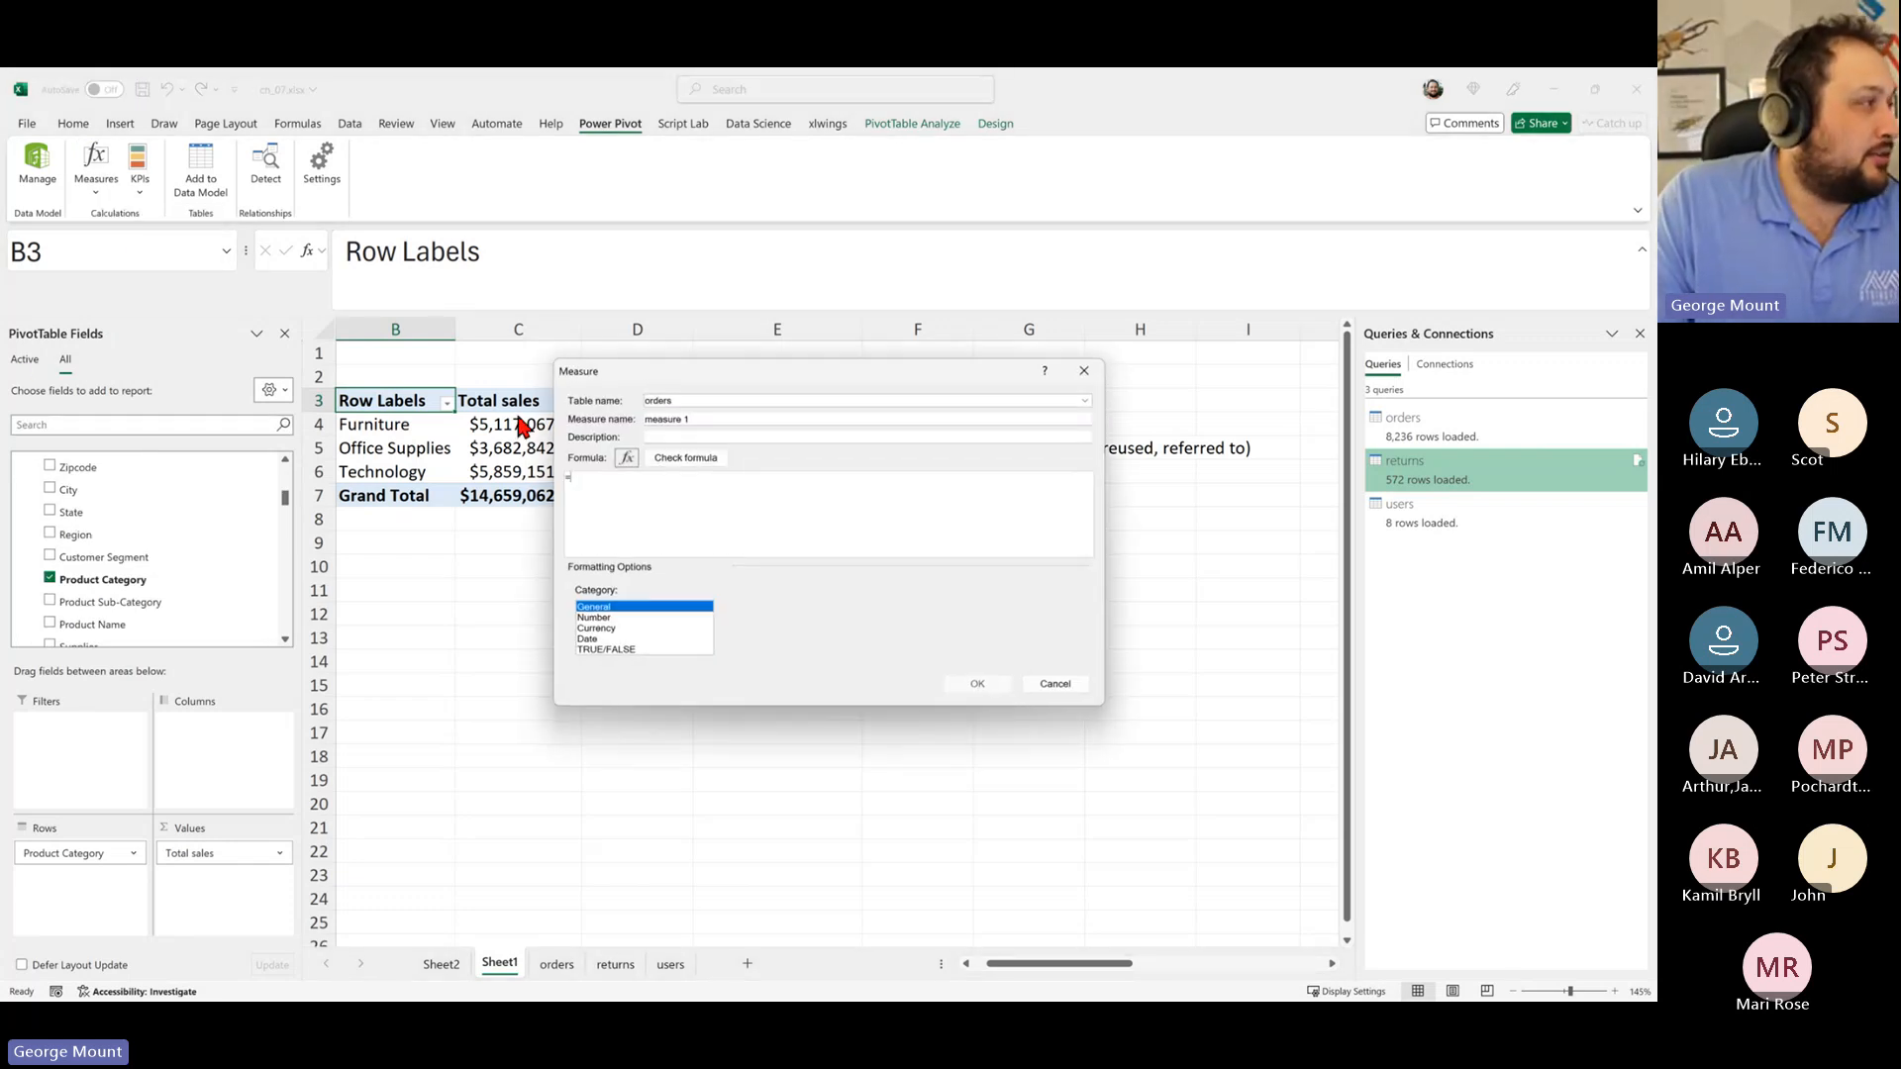
pyautogui.write('Total profit')
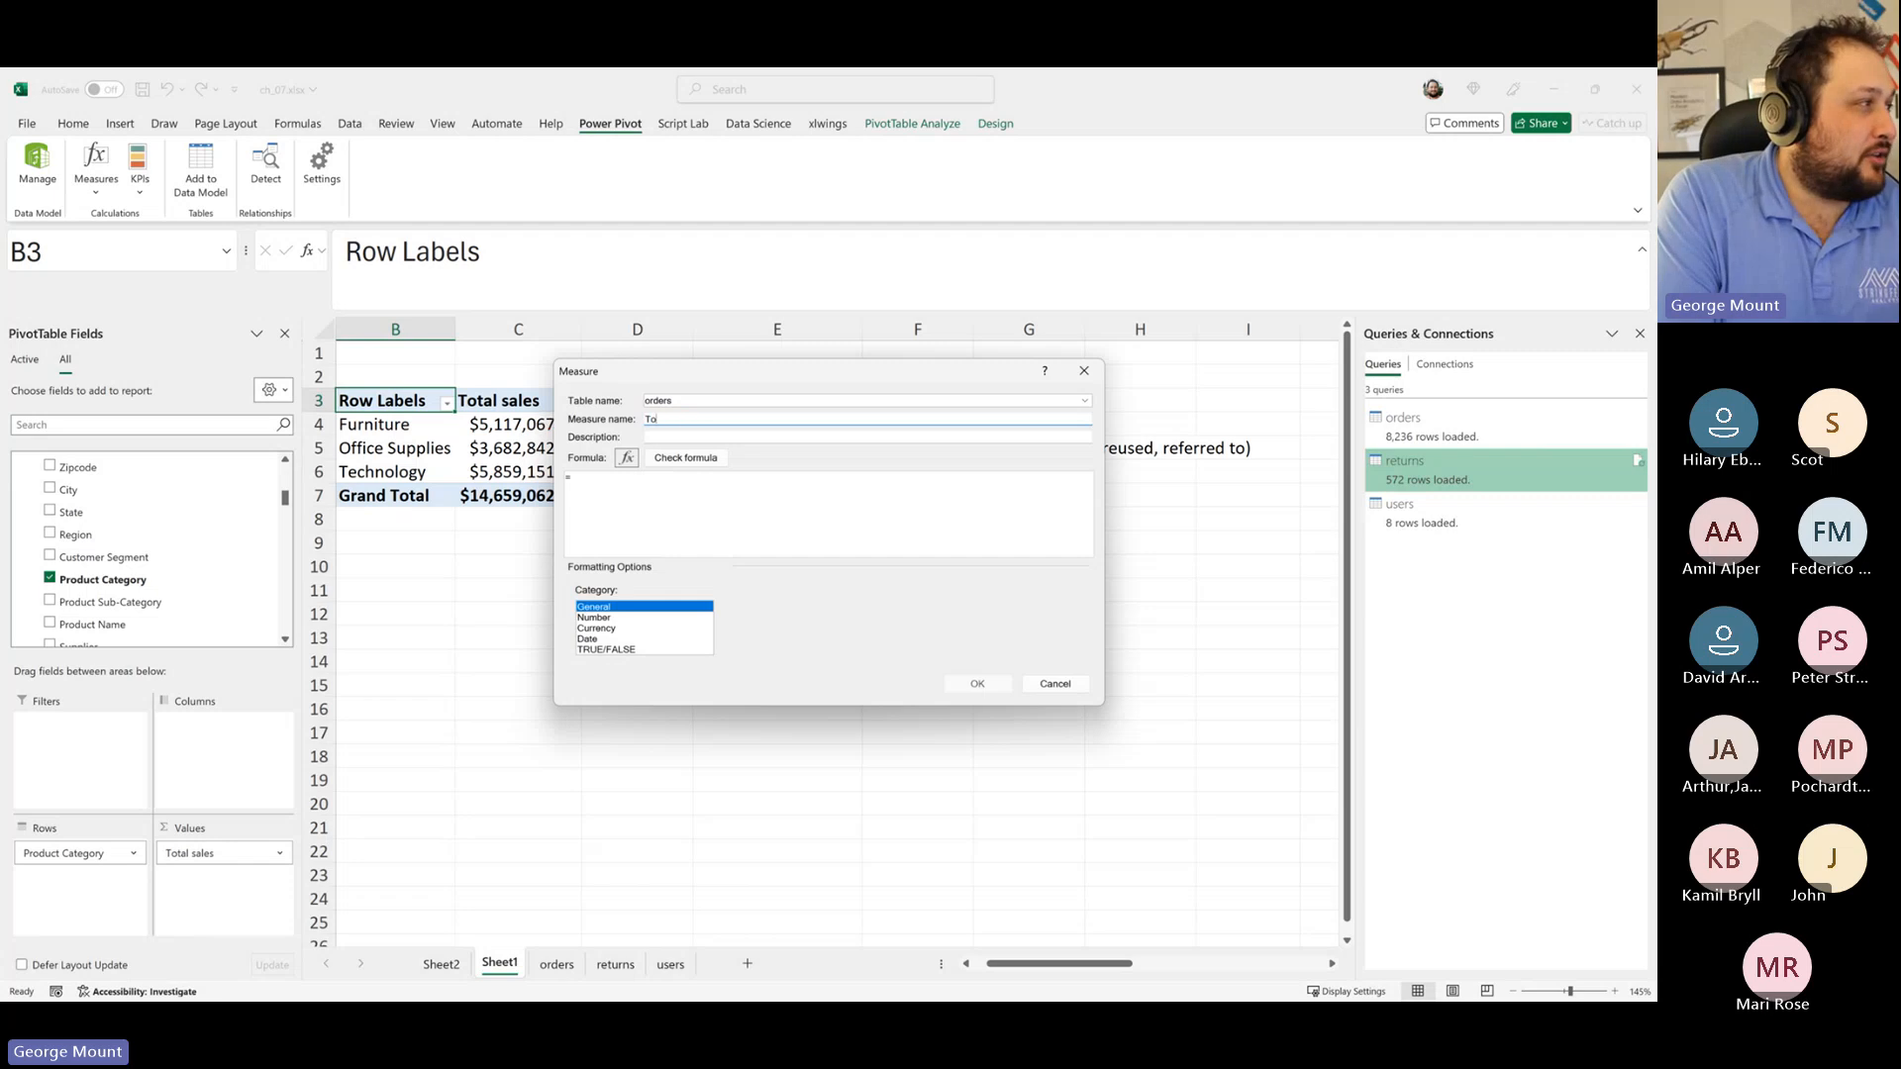
# Step: Enter the formula =sum(orders[Profit Margin]) for the Total profit measure, with the formula text enlarged
pyautogui.click(739, 524)
pyautogui.write('su')
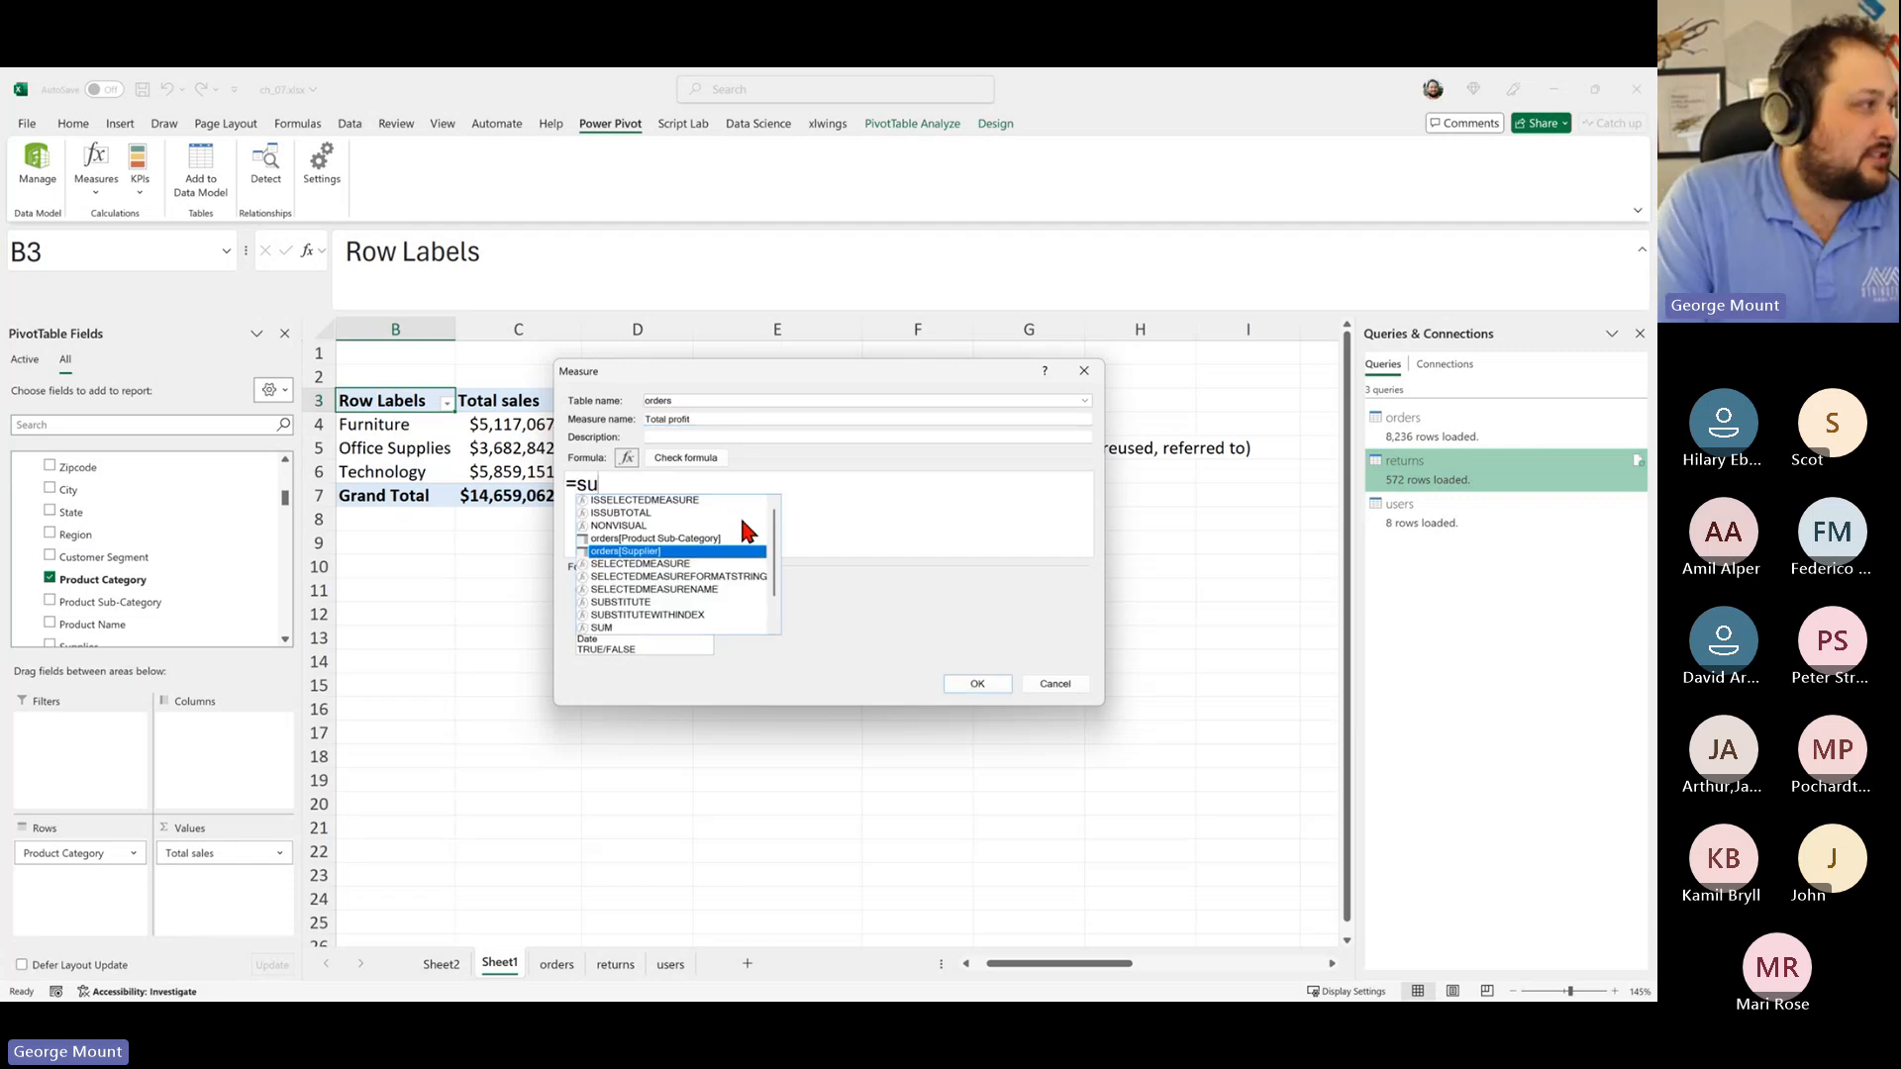
pyautogui.write('m(pr')
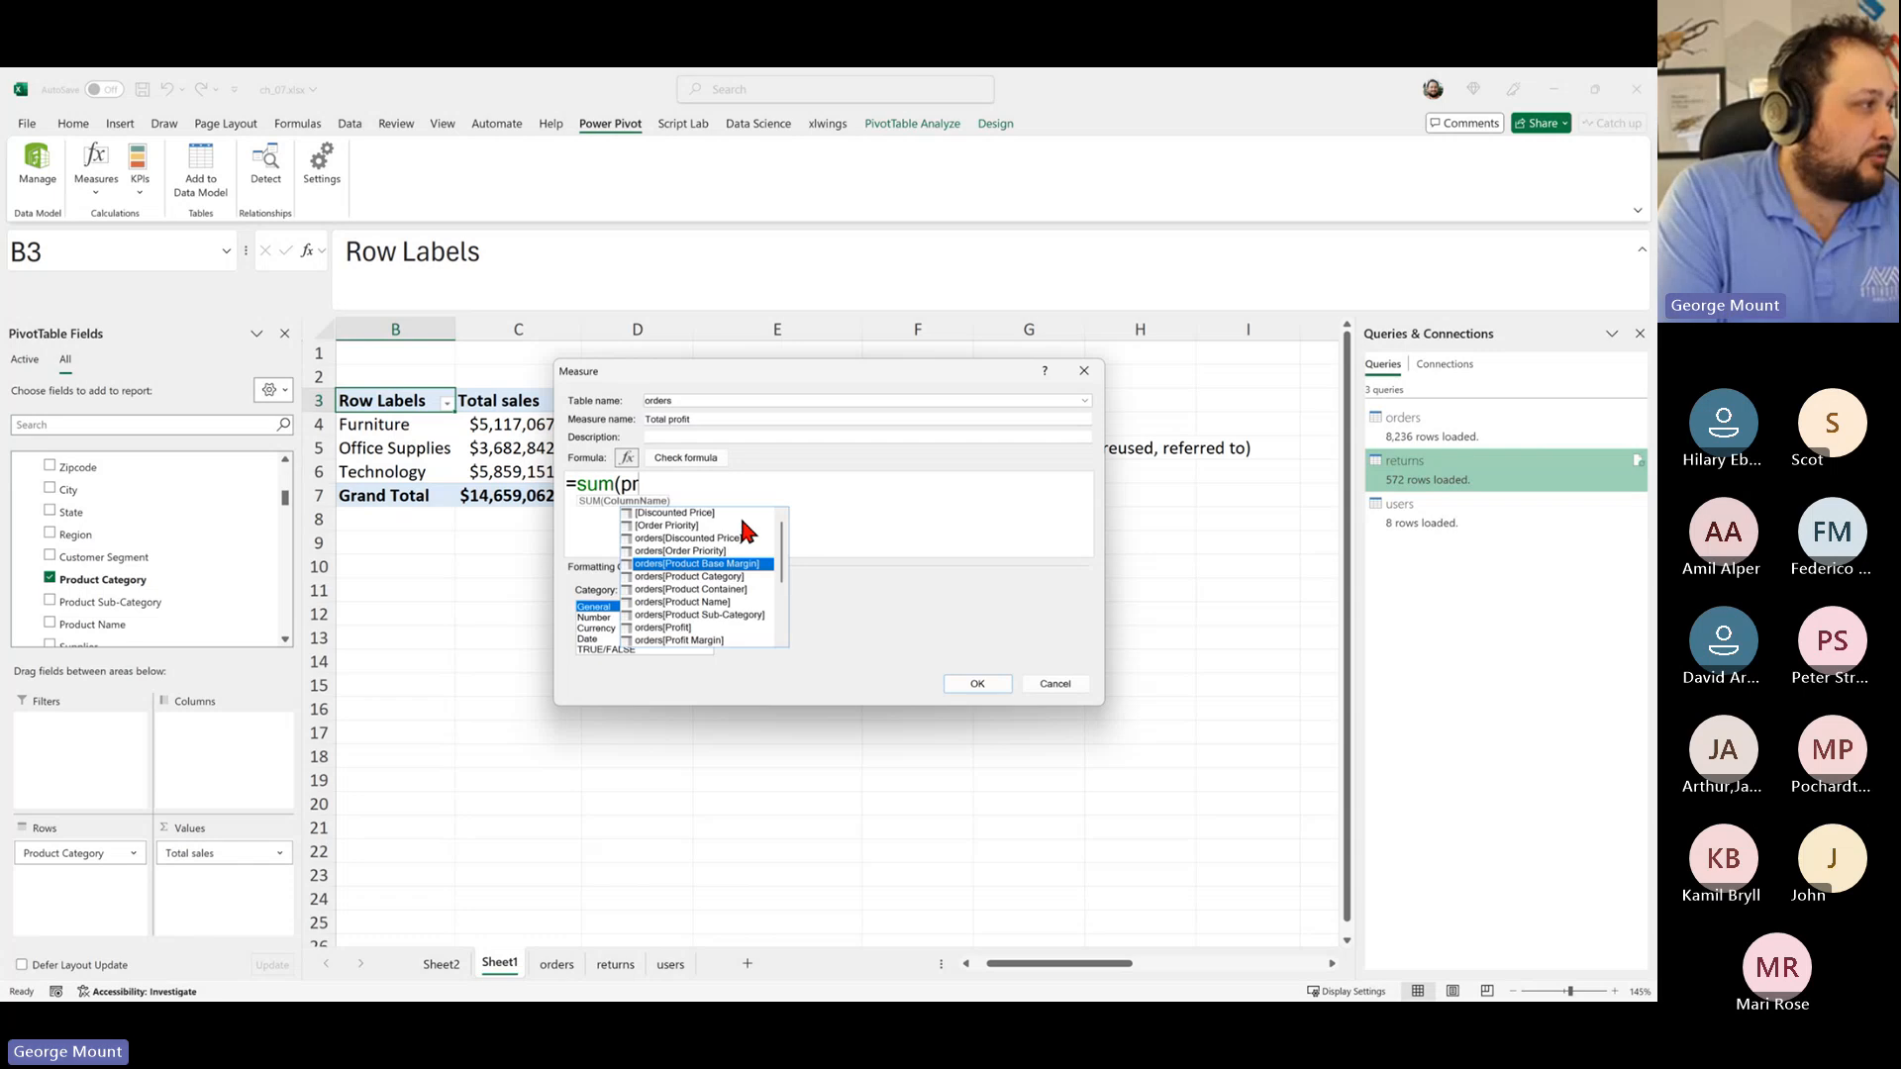
pyautogui.write('of')
pyautogui.press('Down')
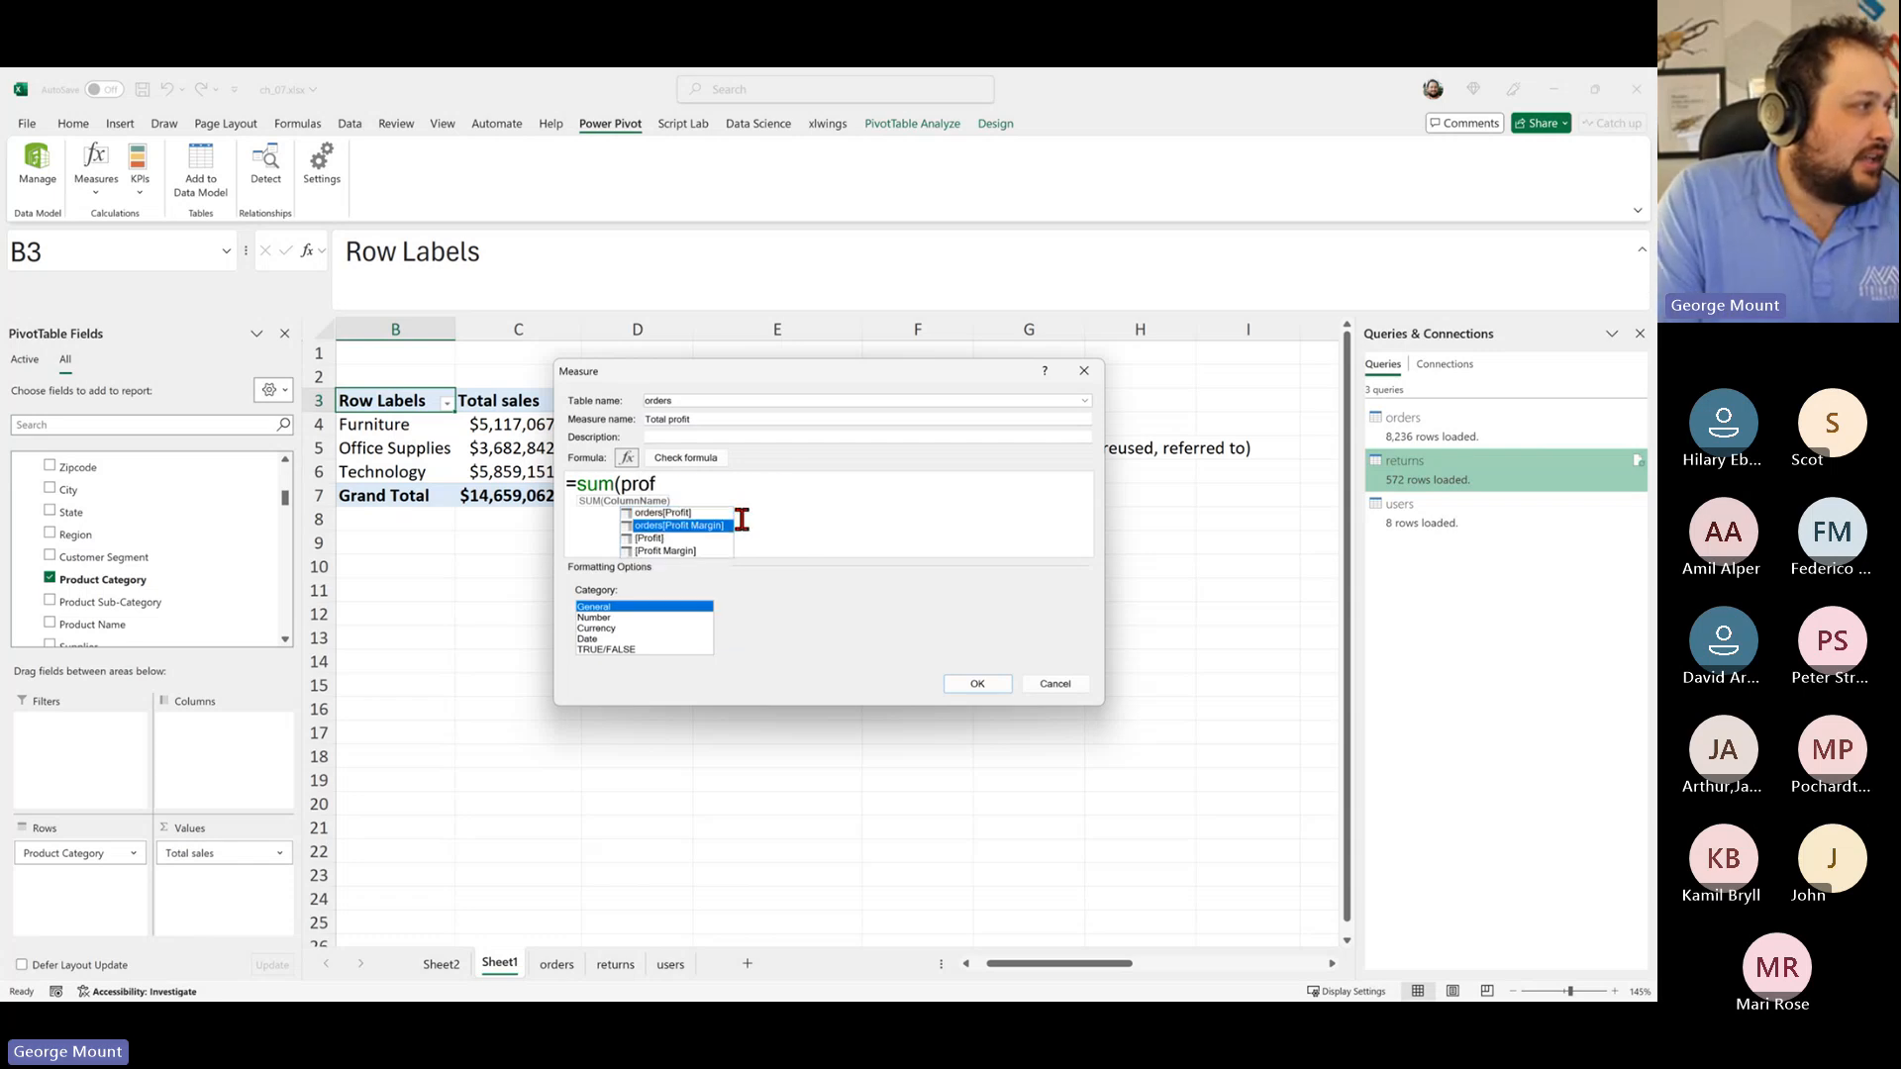
pyautogui.press('Tab')
pyautogui.write(')')
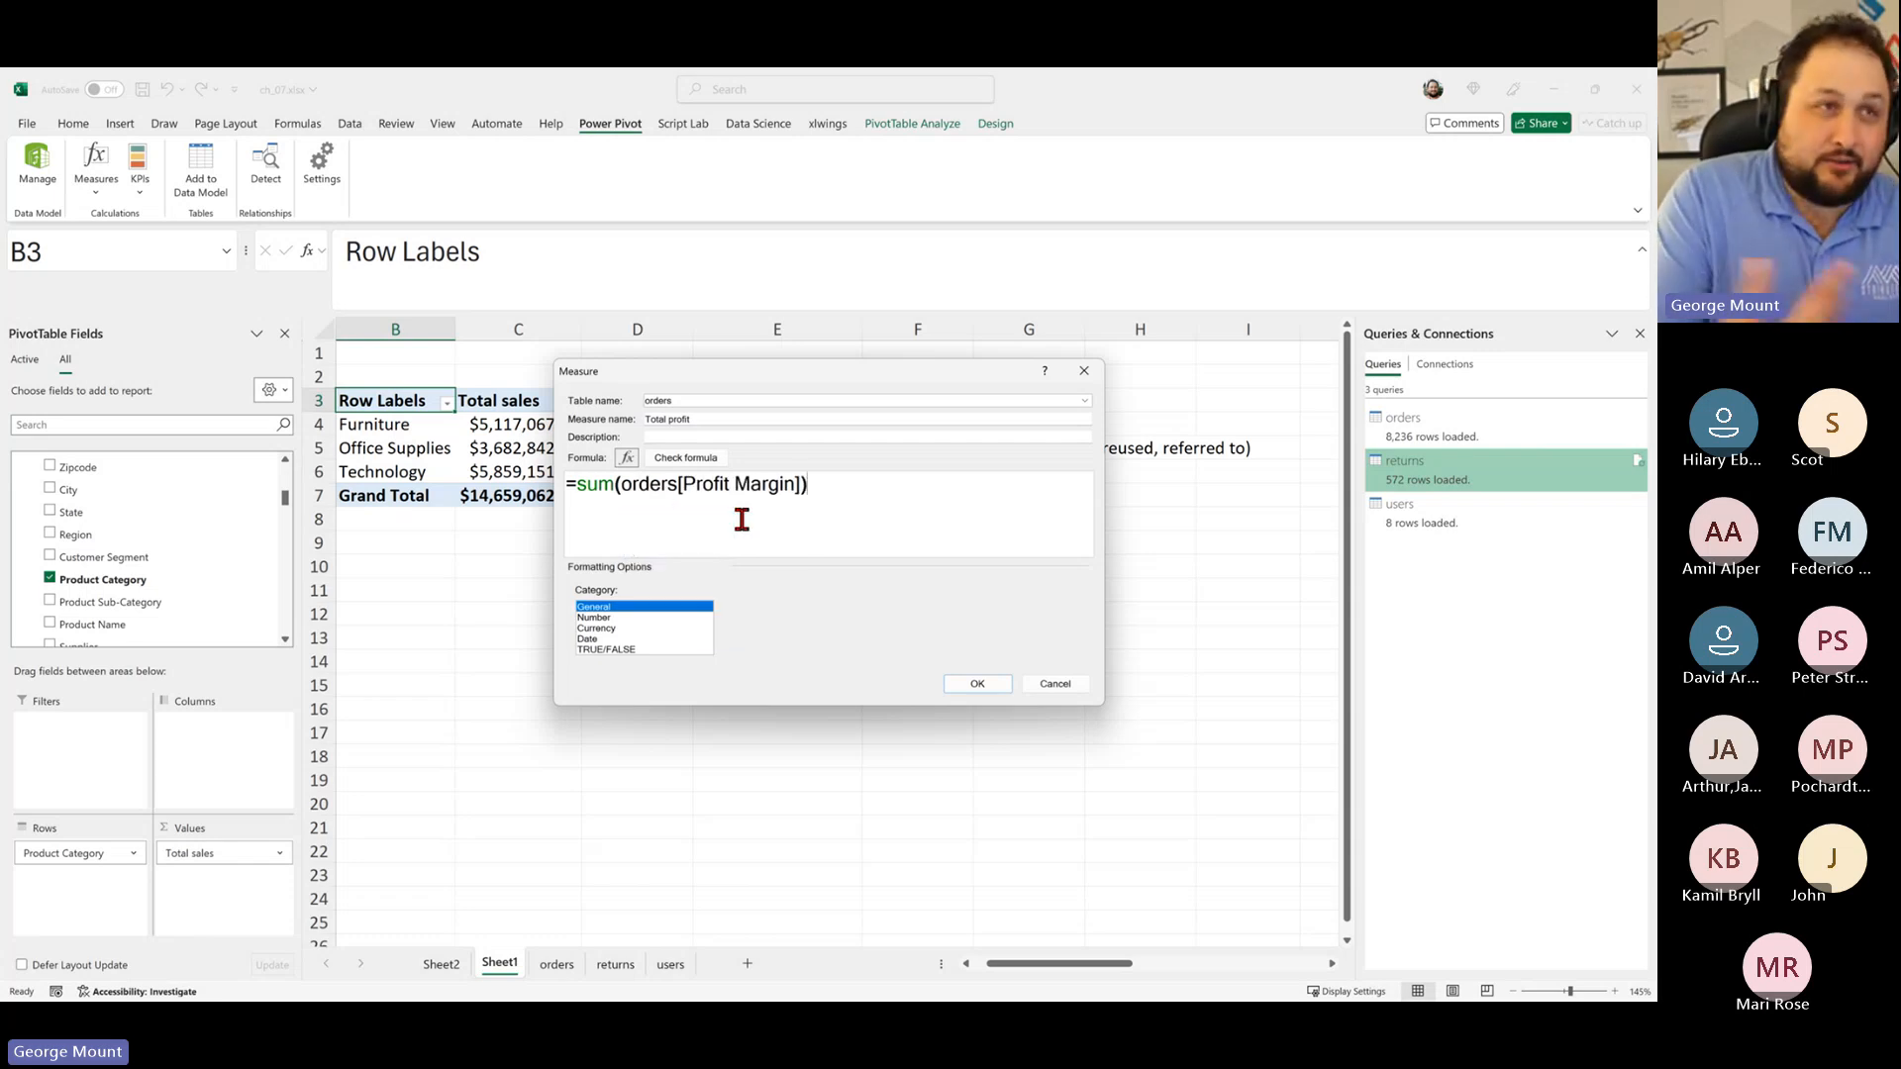
pyautogui.keyDown('ctrl'); pyautogui.scroll(2, 742, 518); pyautogui.keyUp('ctrl')
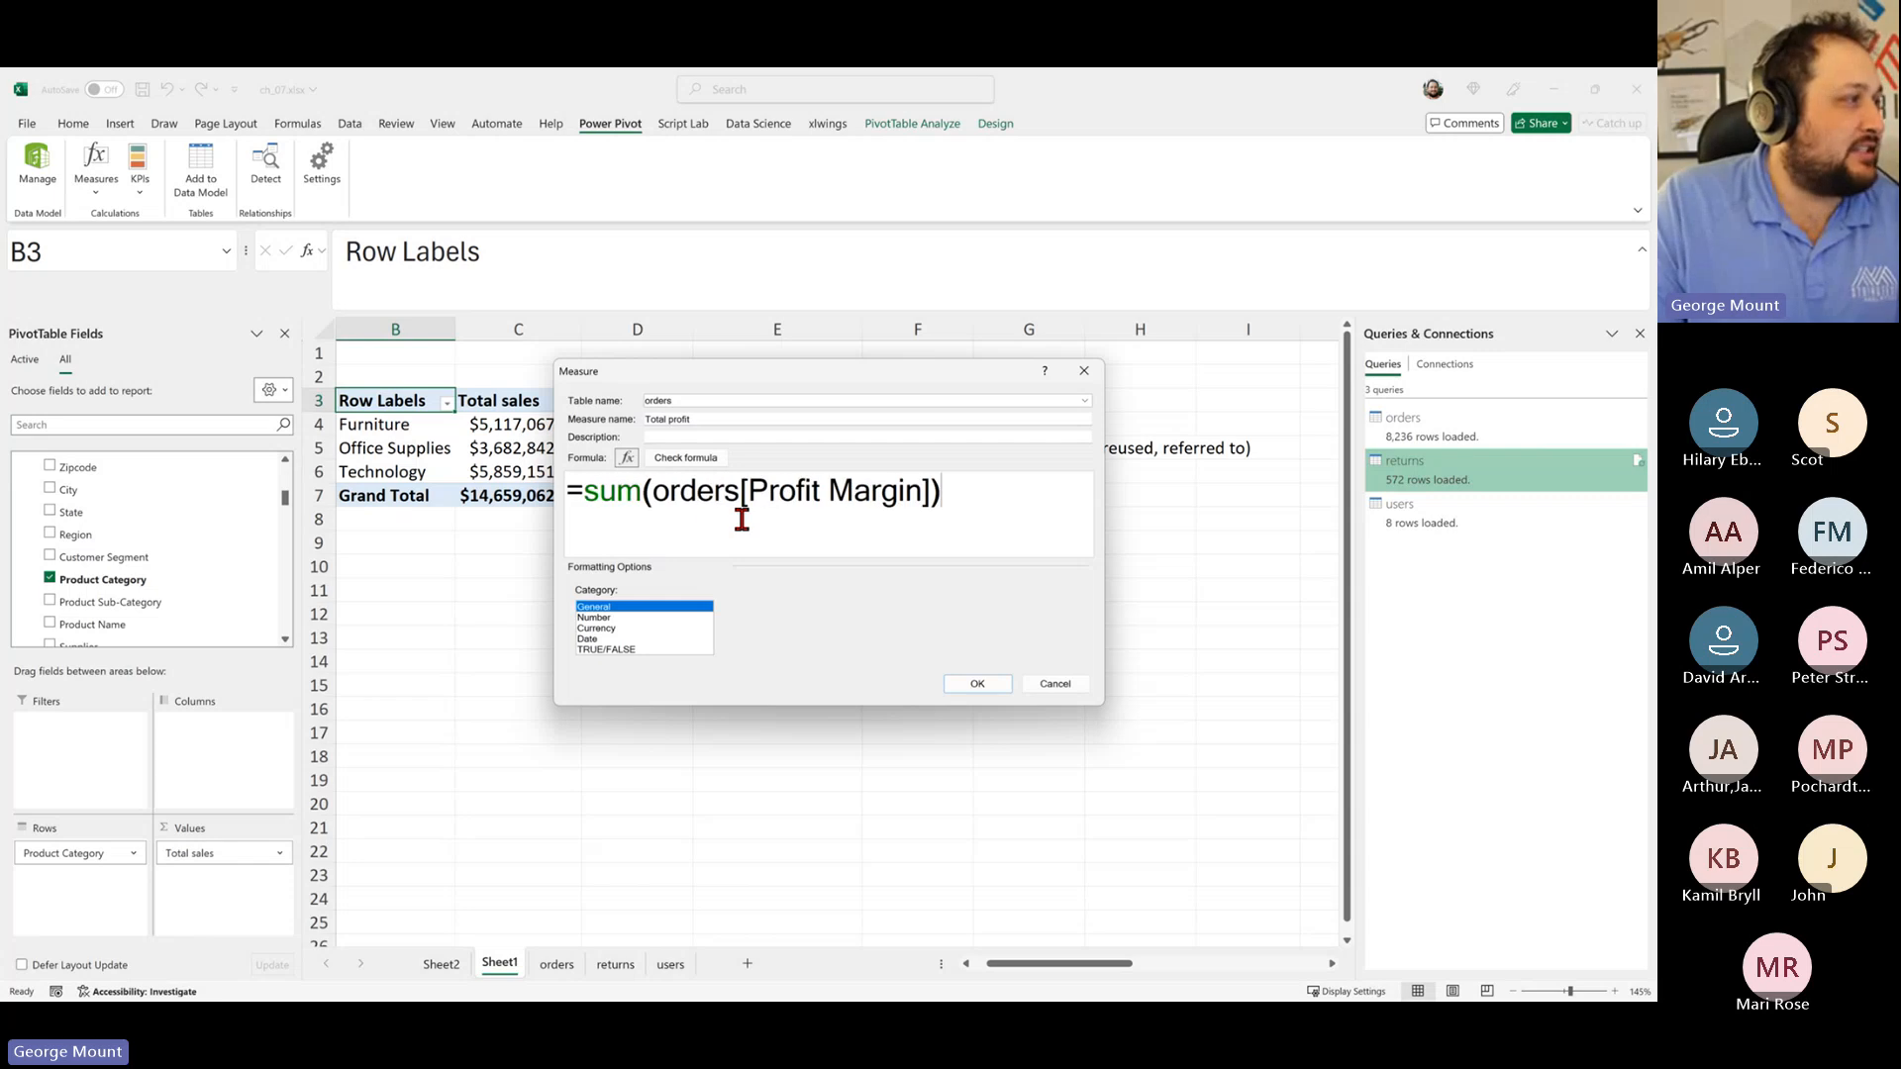
pyautogui.click(896, 500)
# Step: Format the Total profit measure as Currency with the $ symbol and save it
pyautogui.click(598, 628)
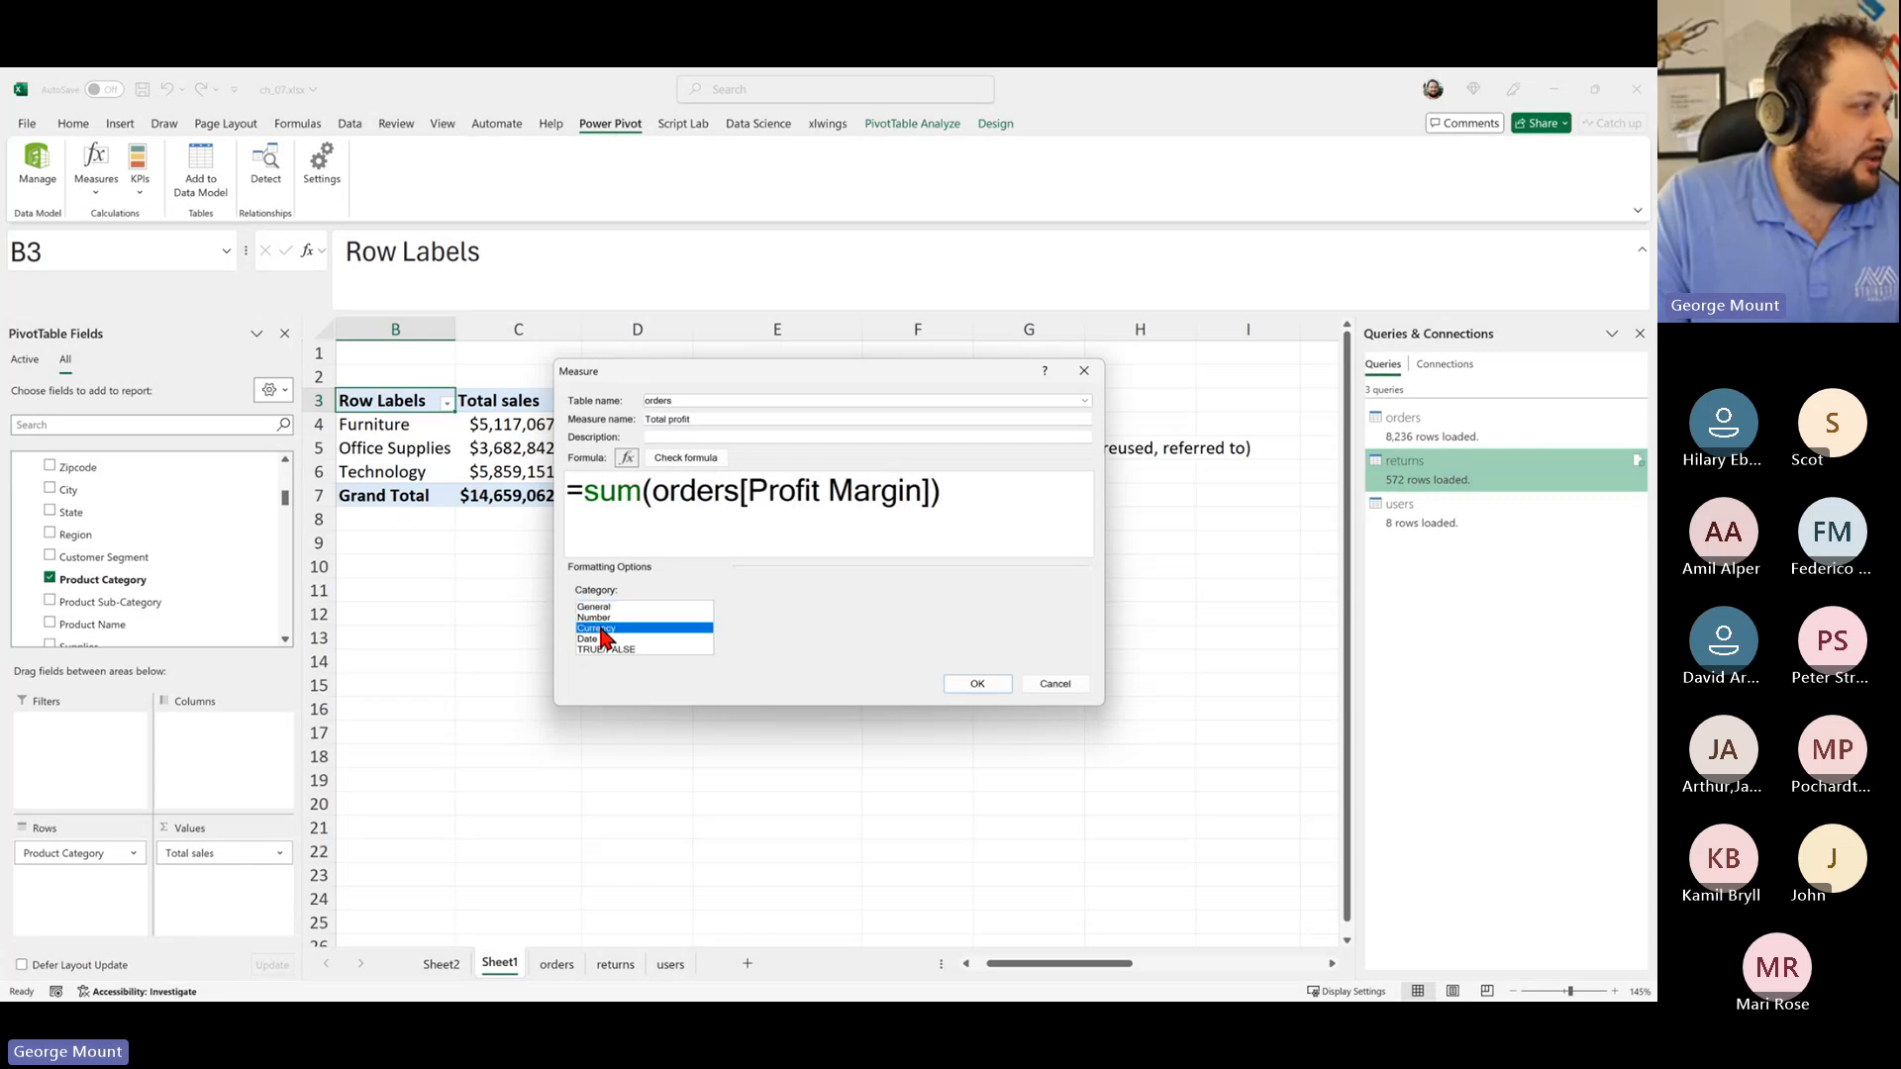
pyautogui.click(814, 507)
pyautogui.hotkey('ctrl', 'a')
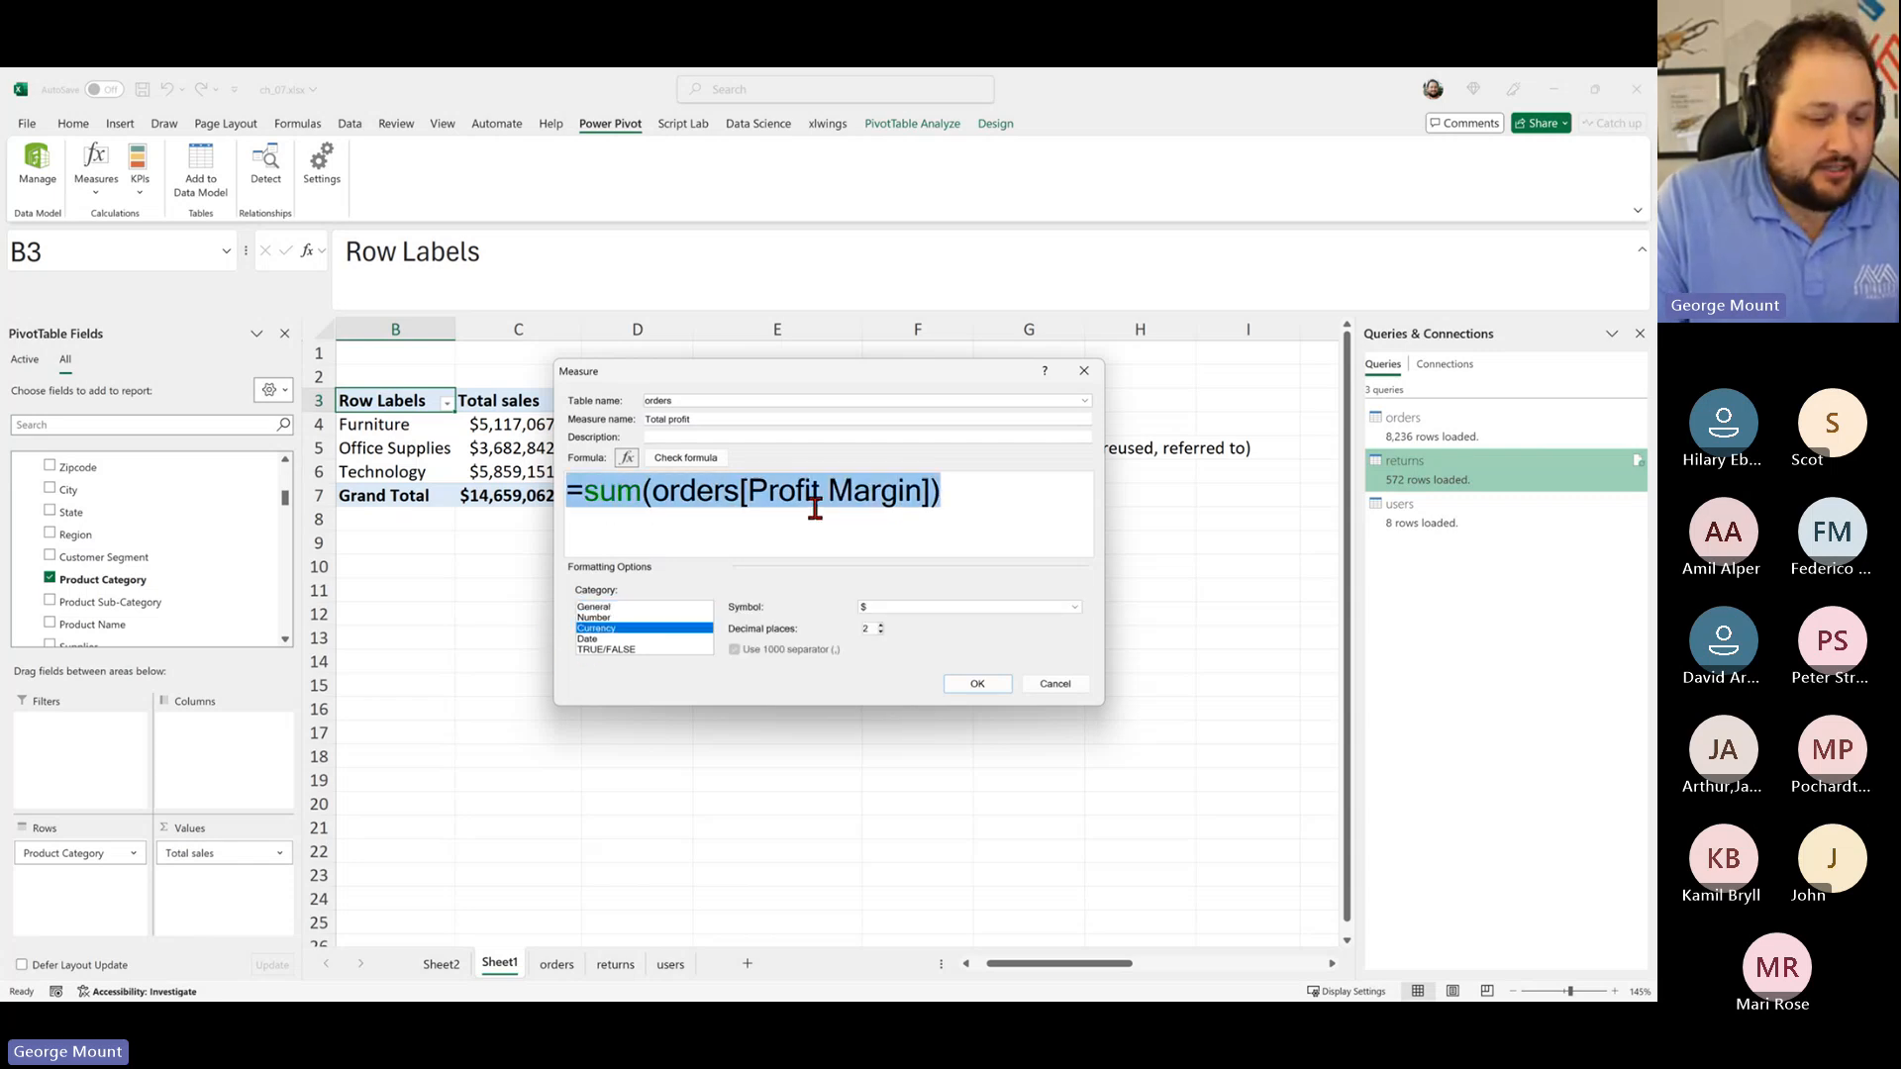
pyautogui.hotkey('alt', 'Tab')
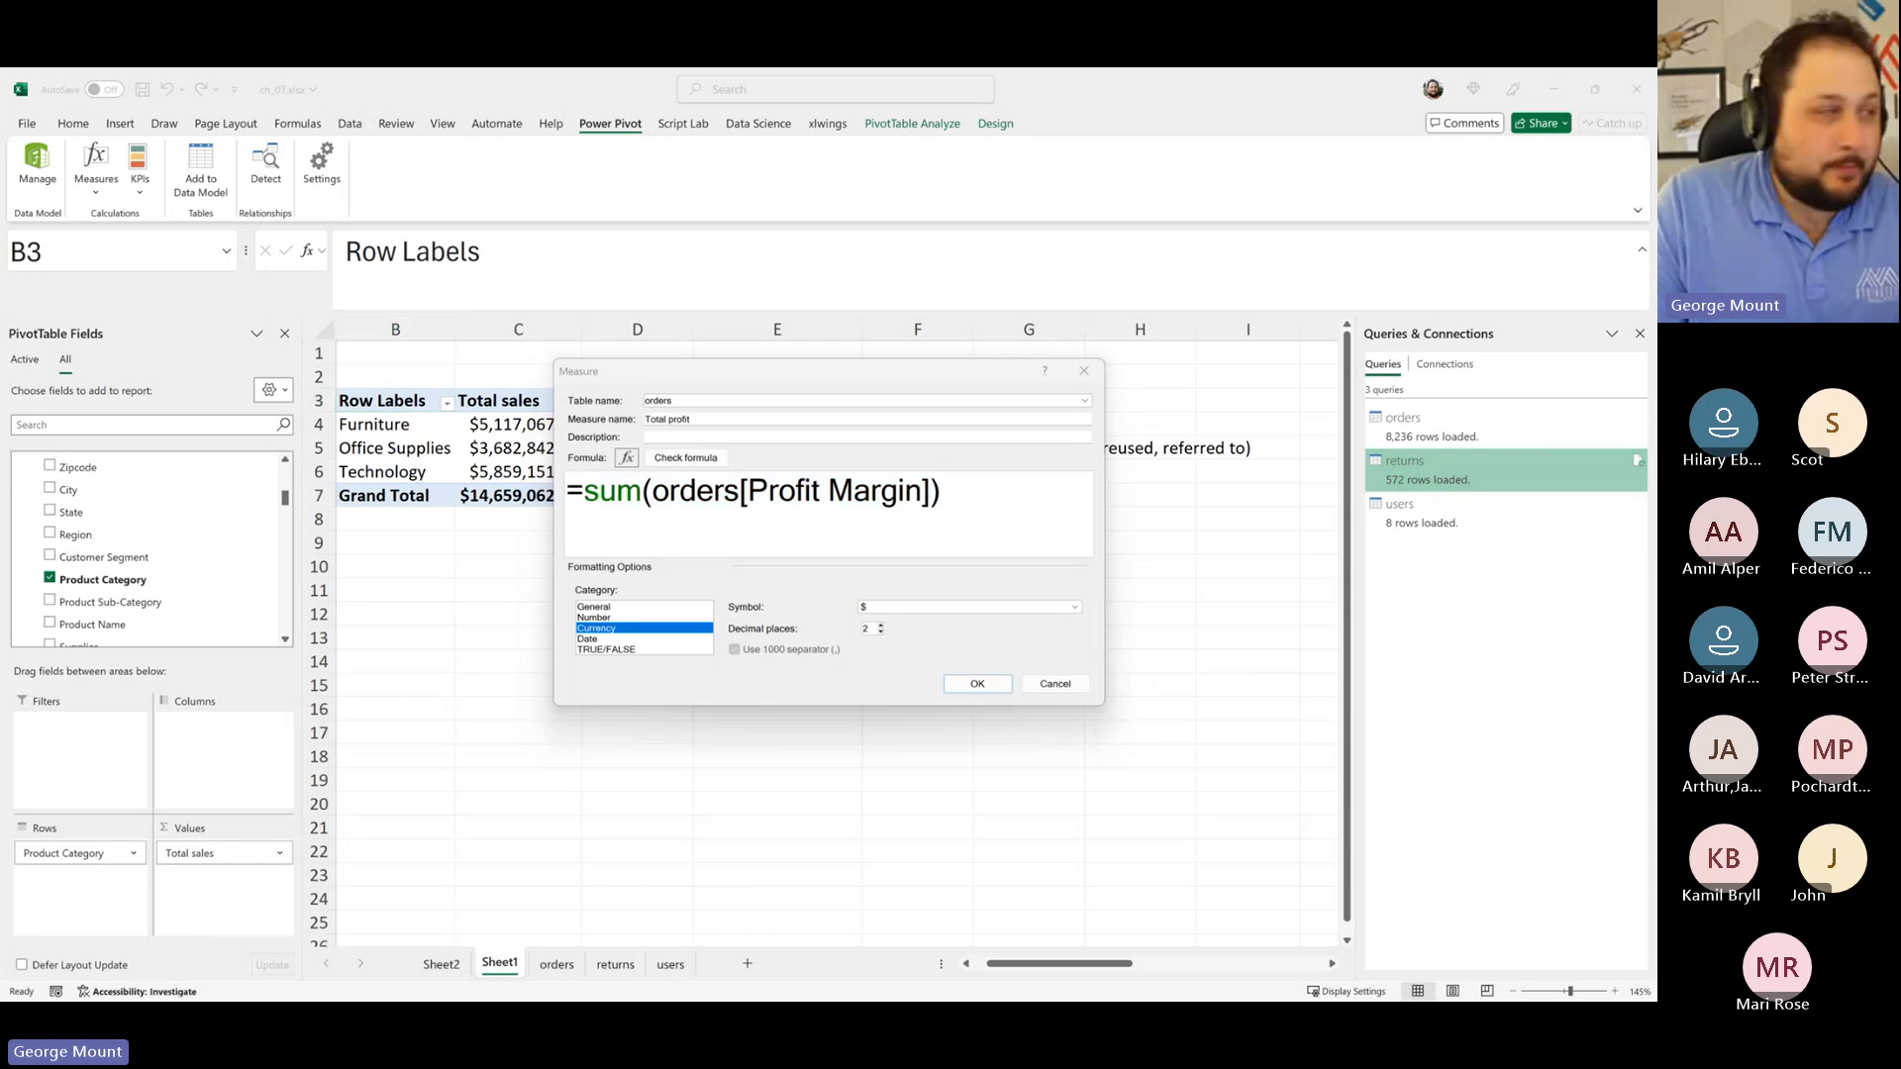
pyautogui.click(980, 687)
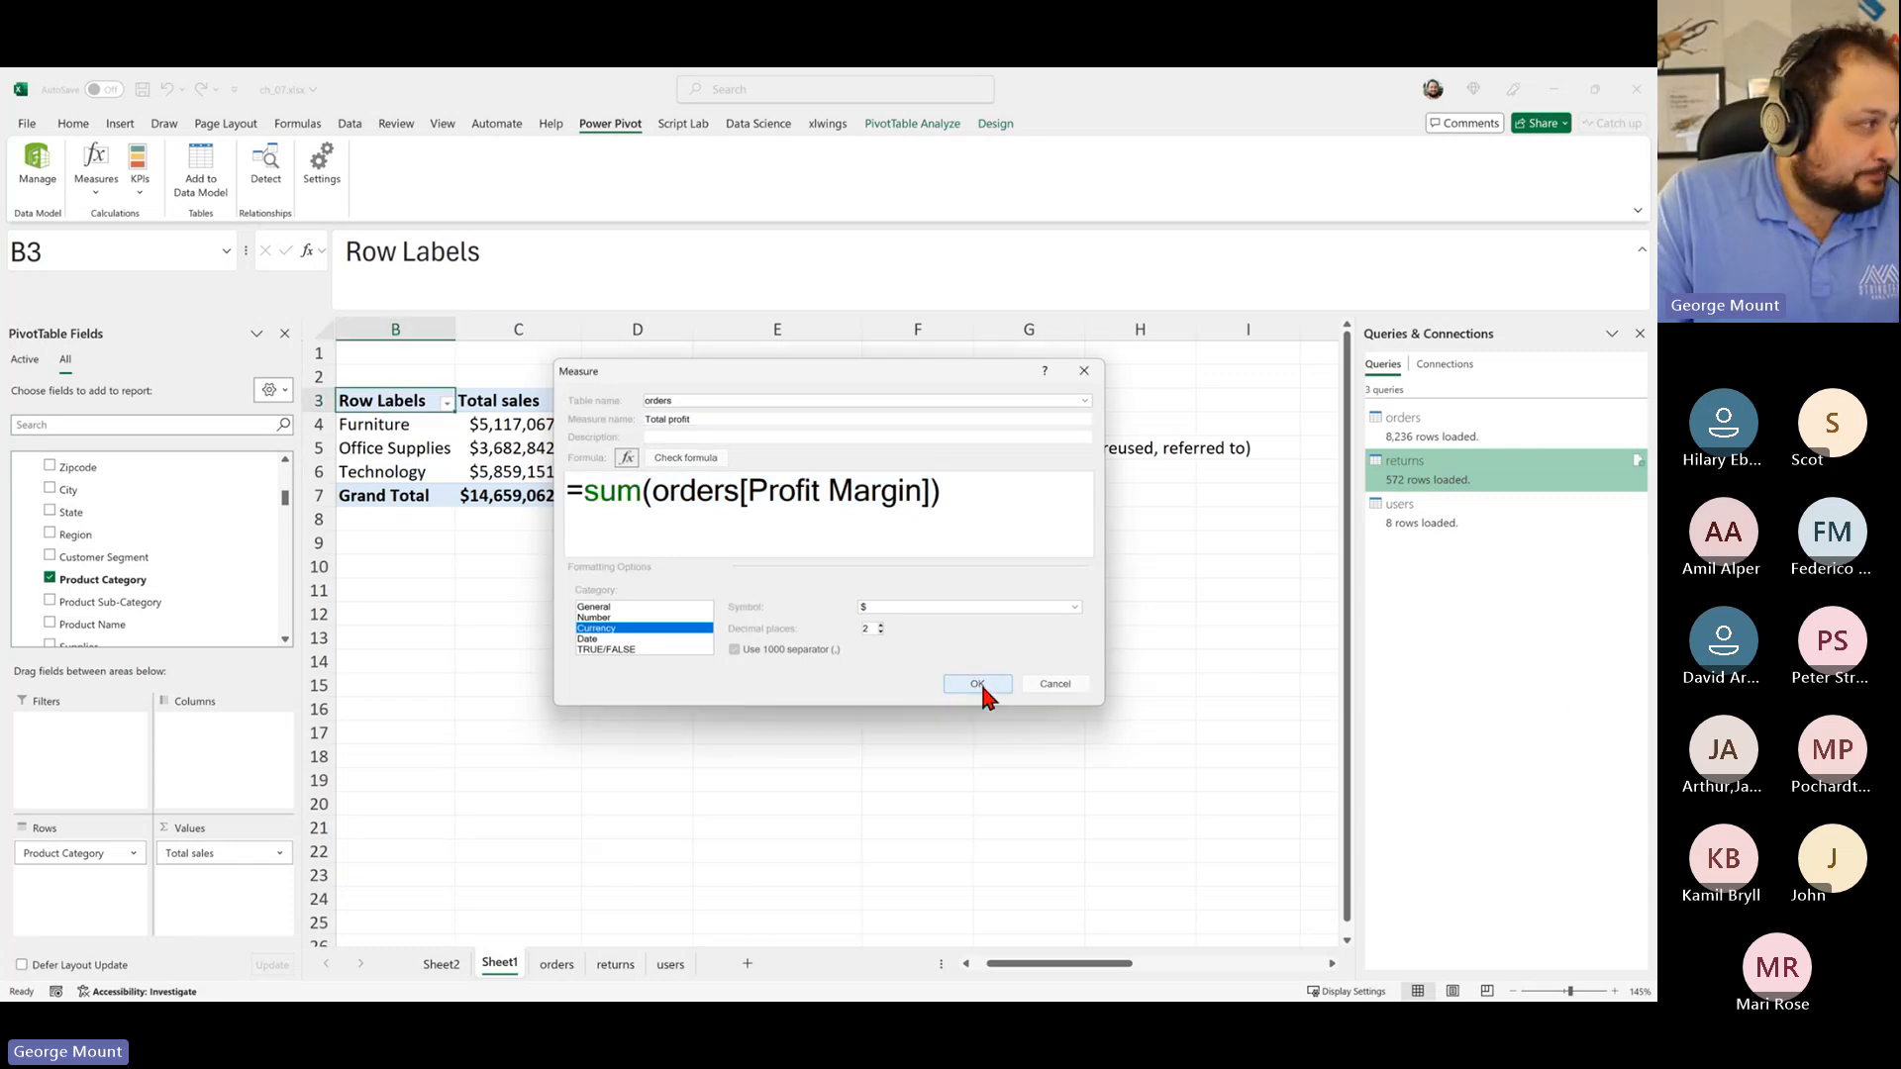
# Step: Insert a blank column E on Sheet1 between the PivotTable and the implicit/explicit notes
pyautogui.click(704, 329)
pyautogui.rightClick(704, 326)
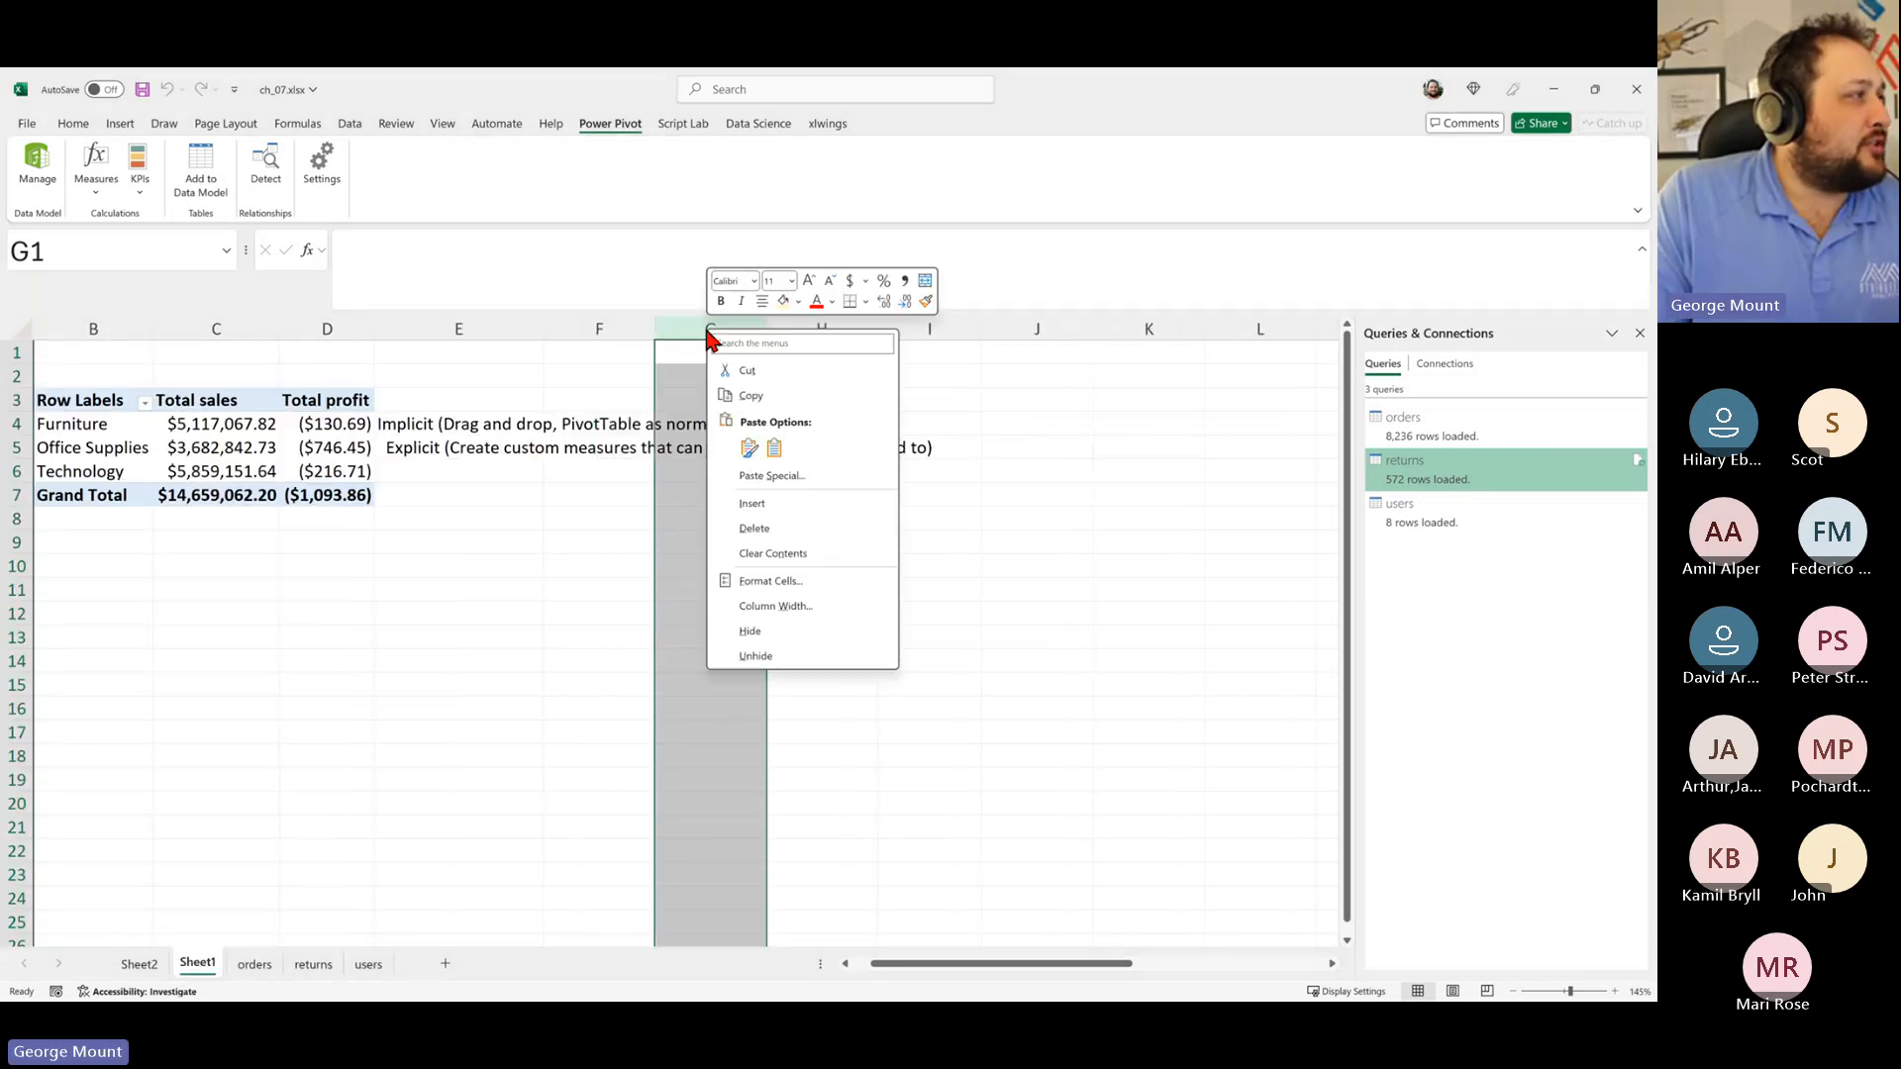
pyautogui.click(508, 332)
pyautogui.click(508, 331)
pyautogui.rightClick(510, 337)
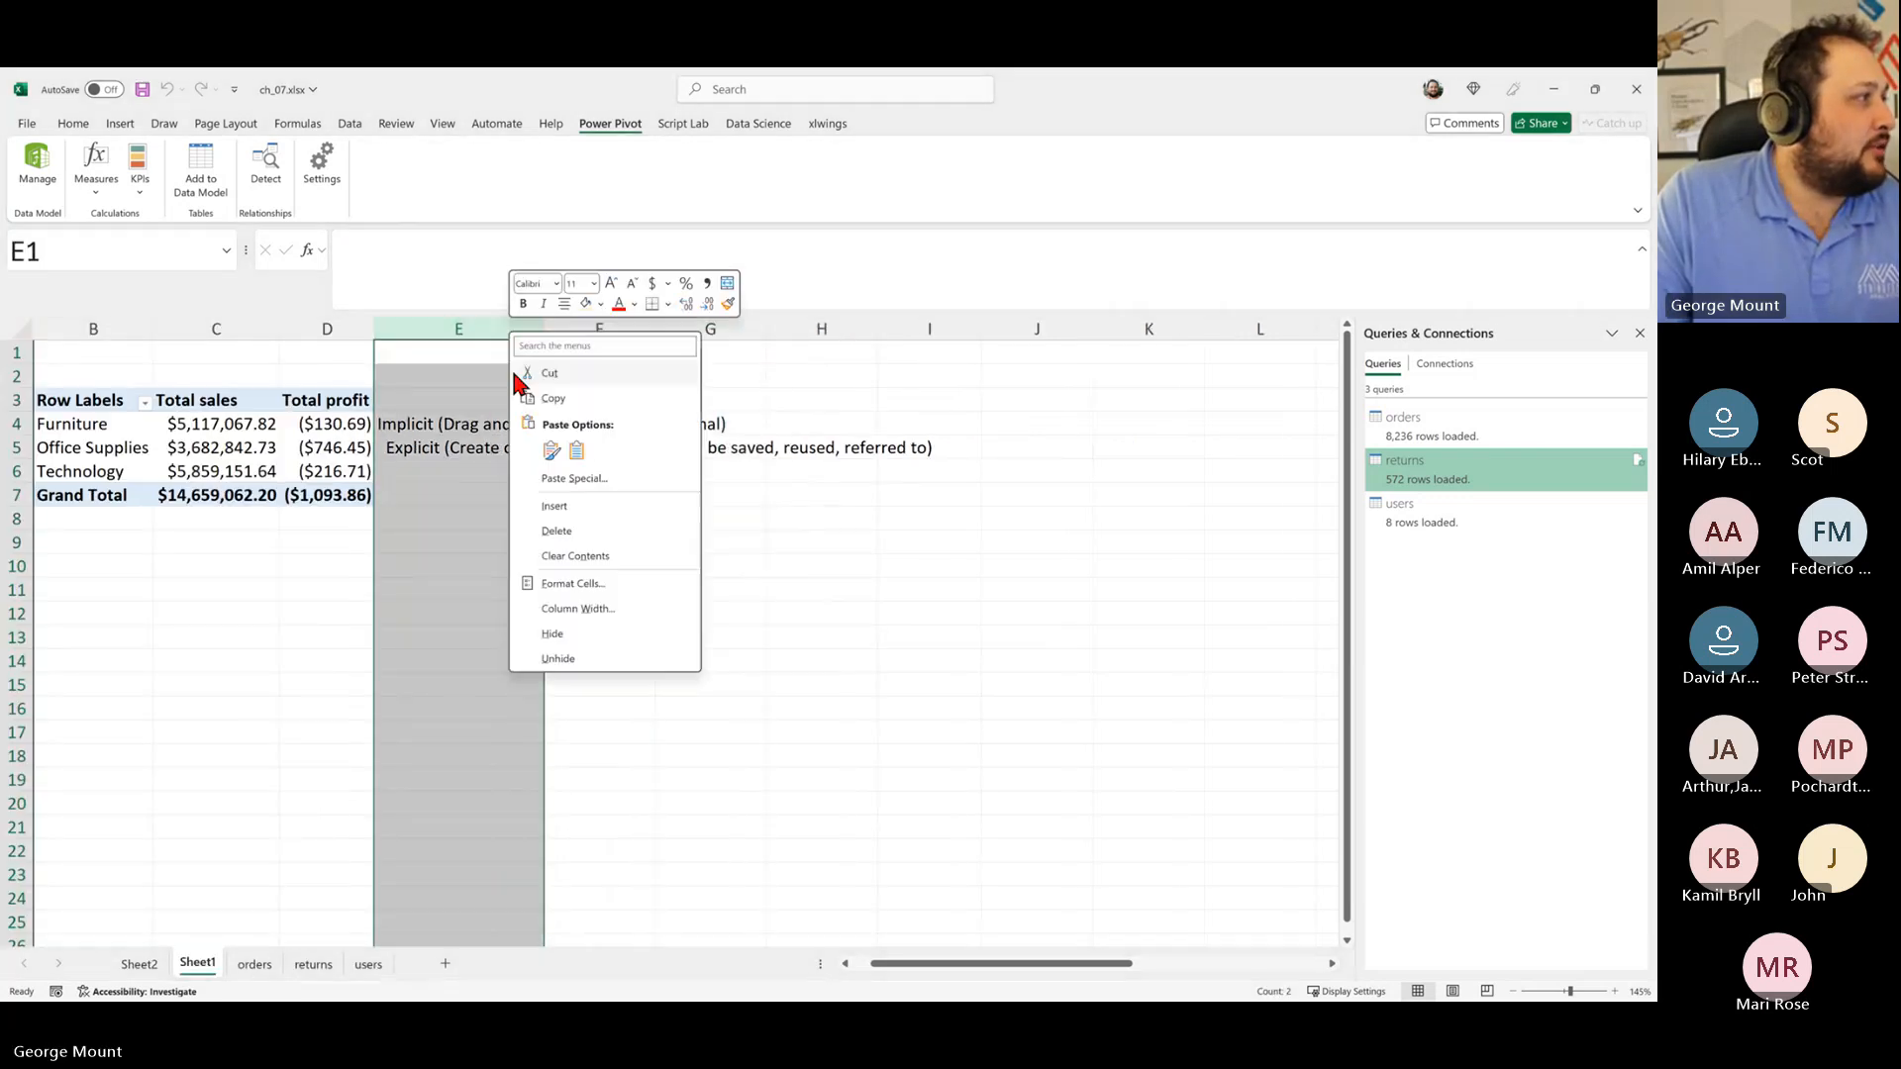
pyautogui.click(554, 505)
pyautogui.click(132, 831)
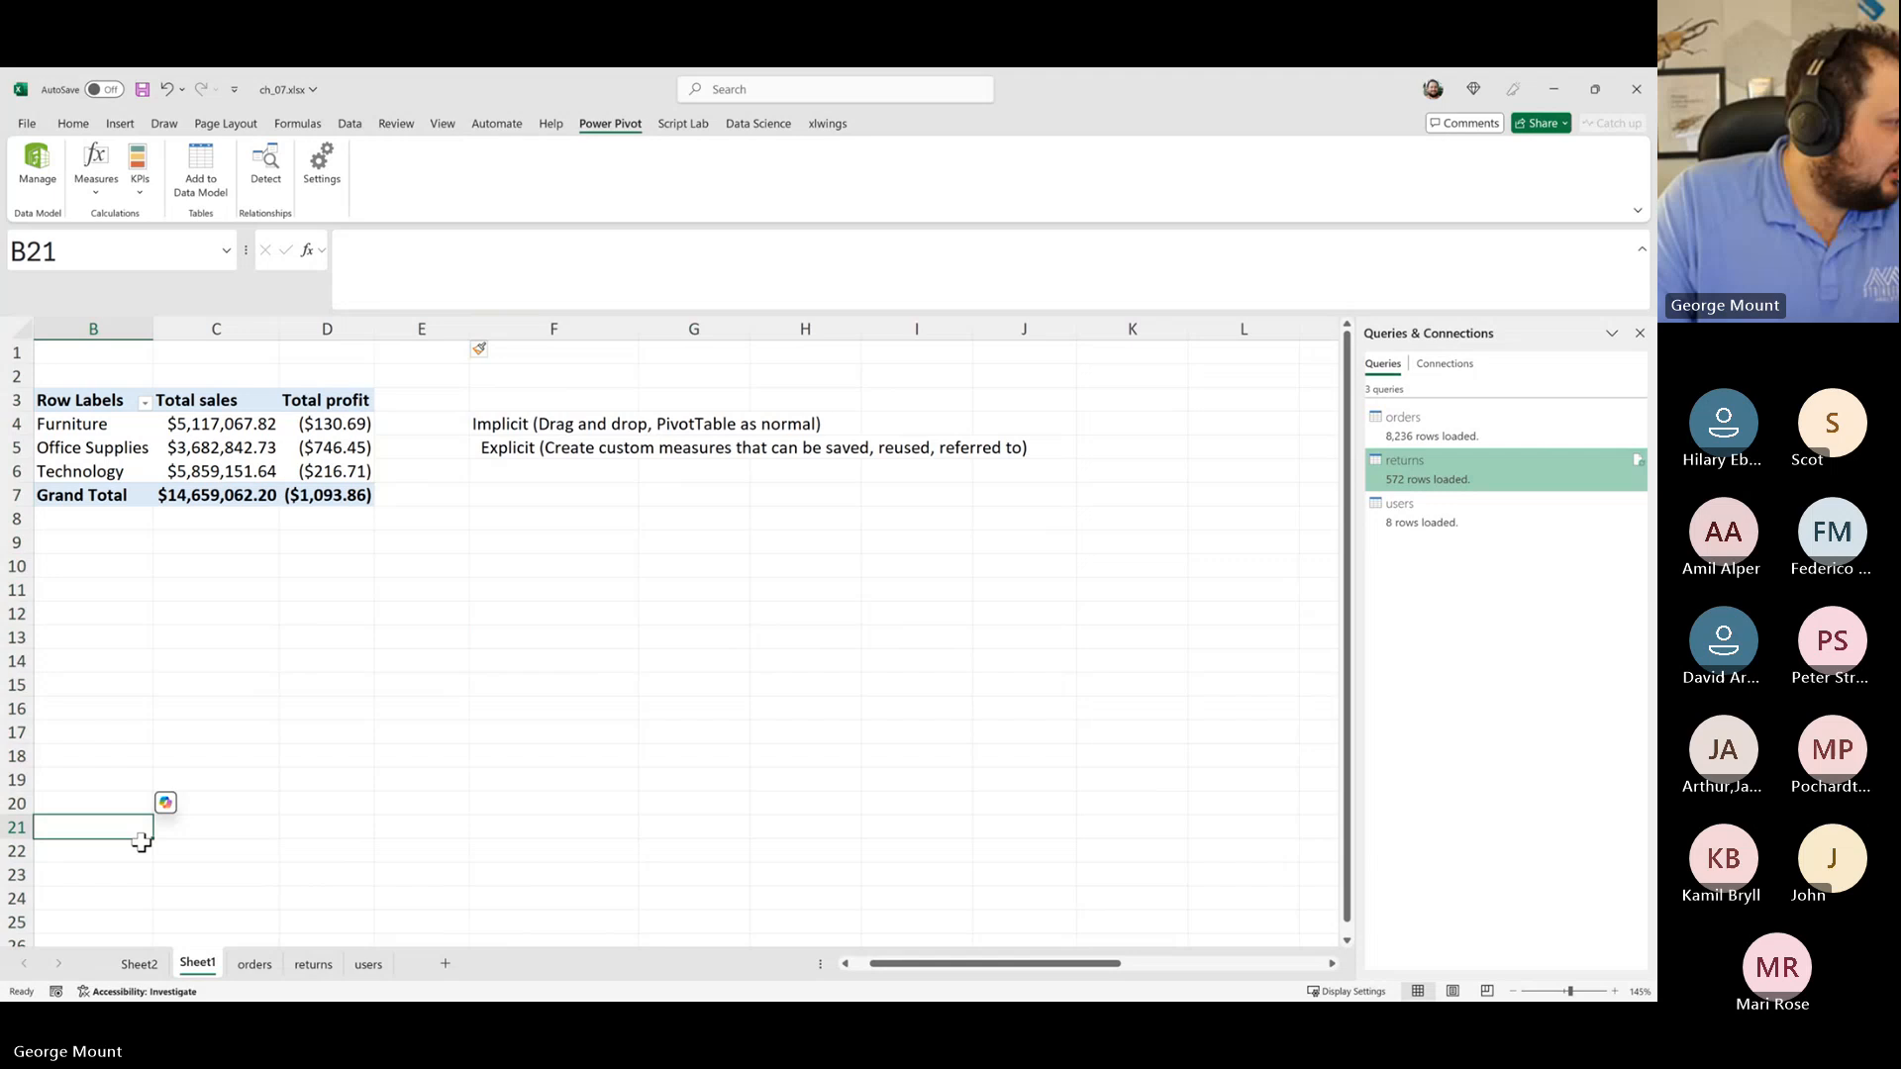
# Step: Add the orders Profit field to the Sheet1 PivotTable values to compare it with the Total profit measure
pyautogui.click(149, 968)
pyautogui.click(190, 965)
pyautogui.click(239, 966)
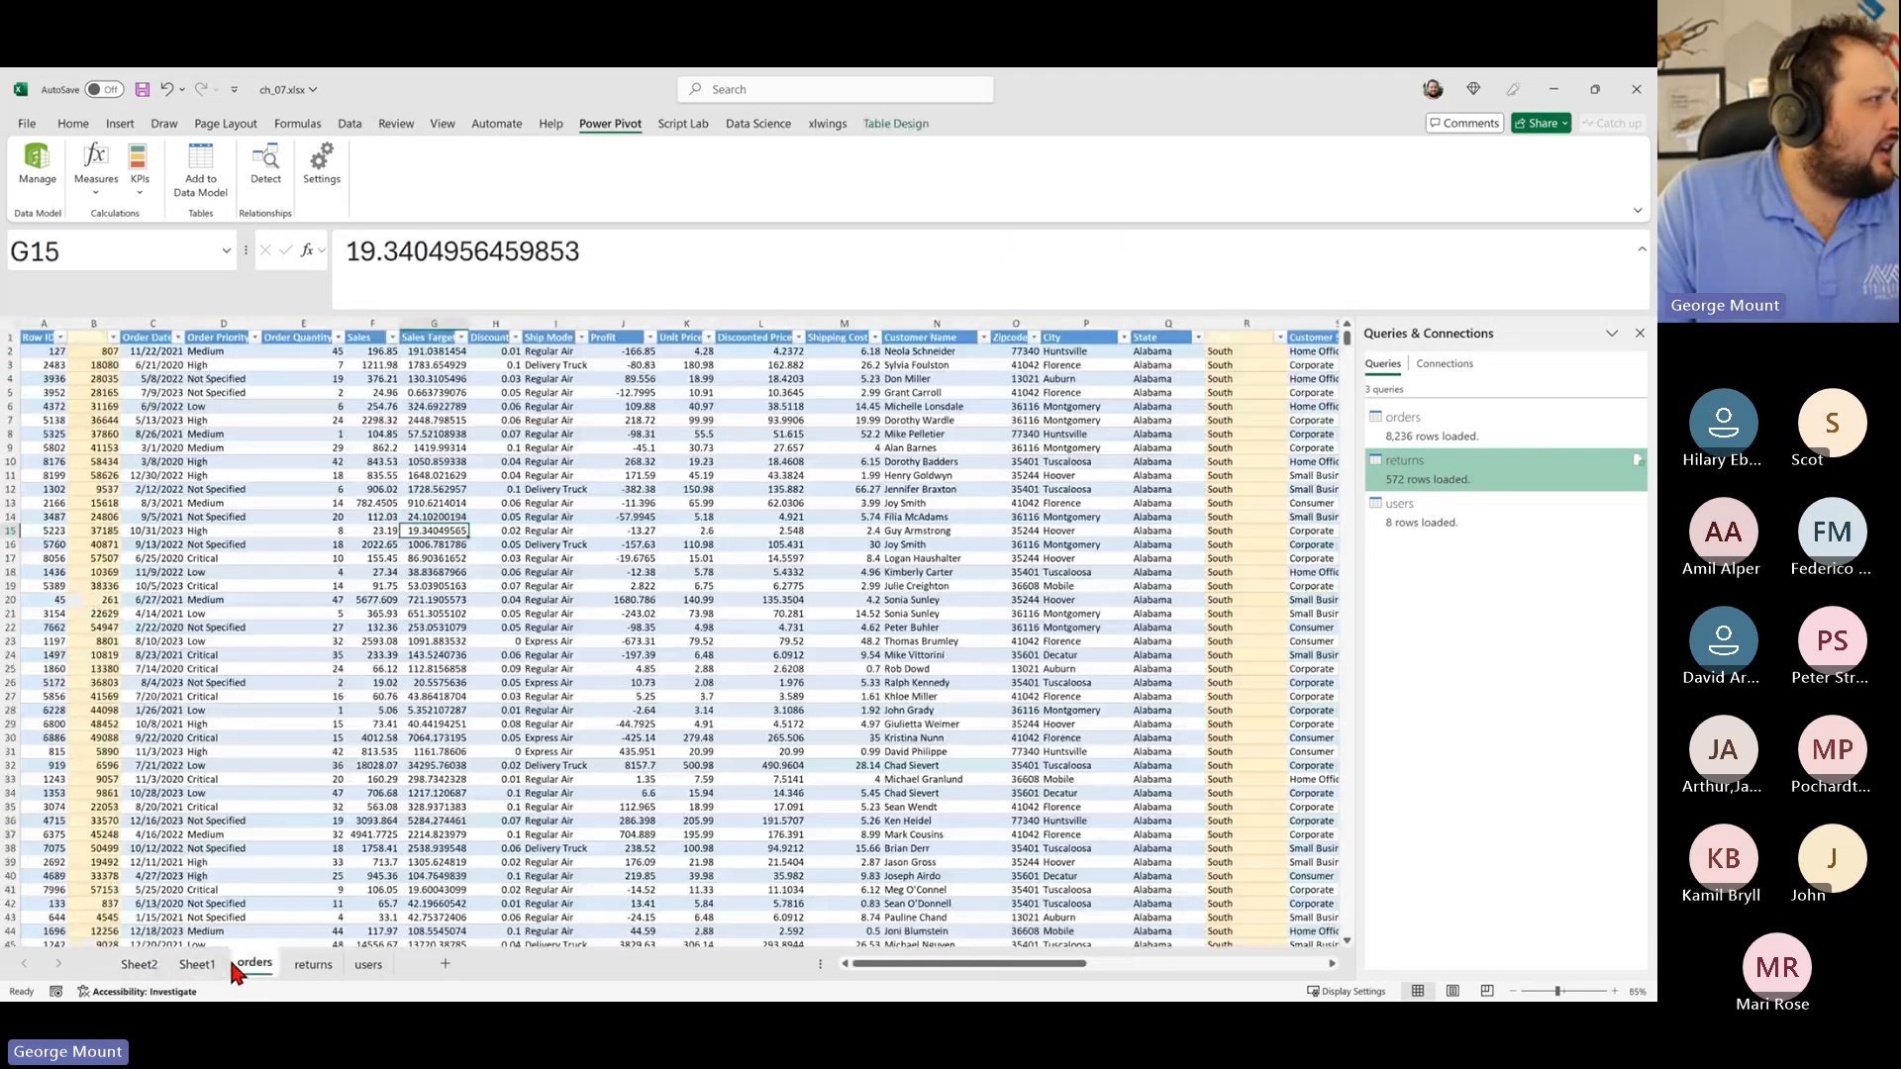
pyautogui.click(203, 965)
pyautogui.scroll(-3, 69, 515)
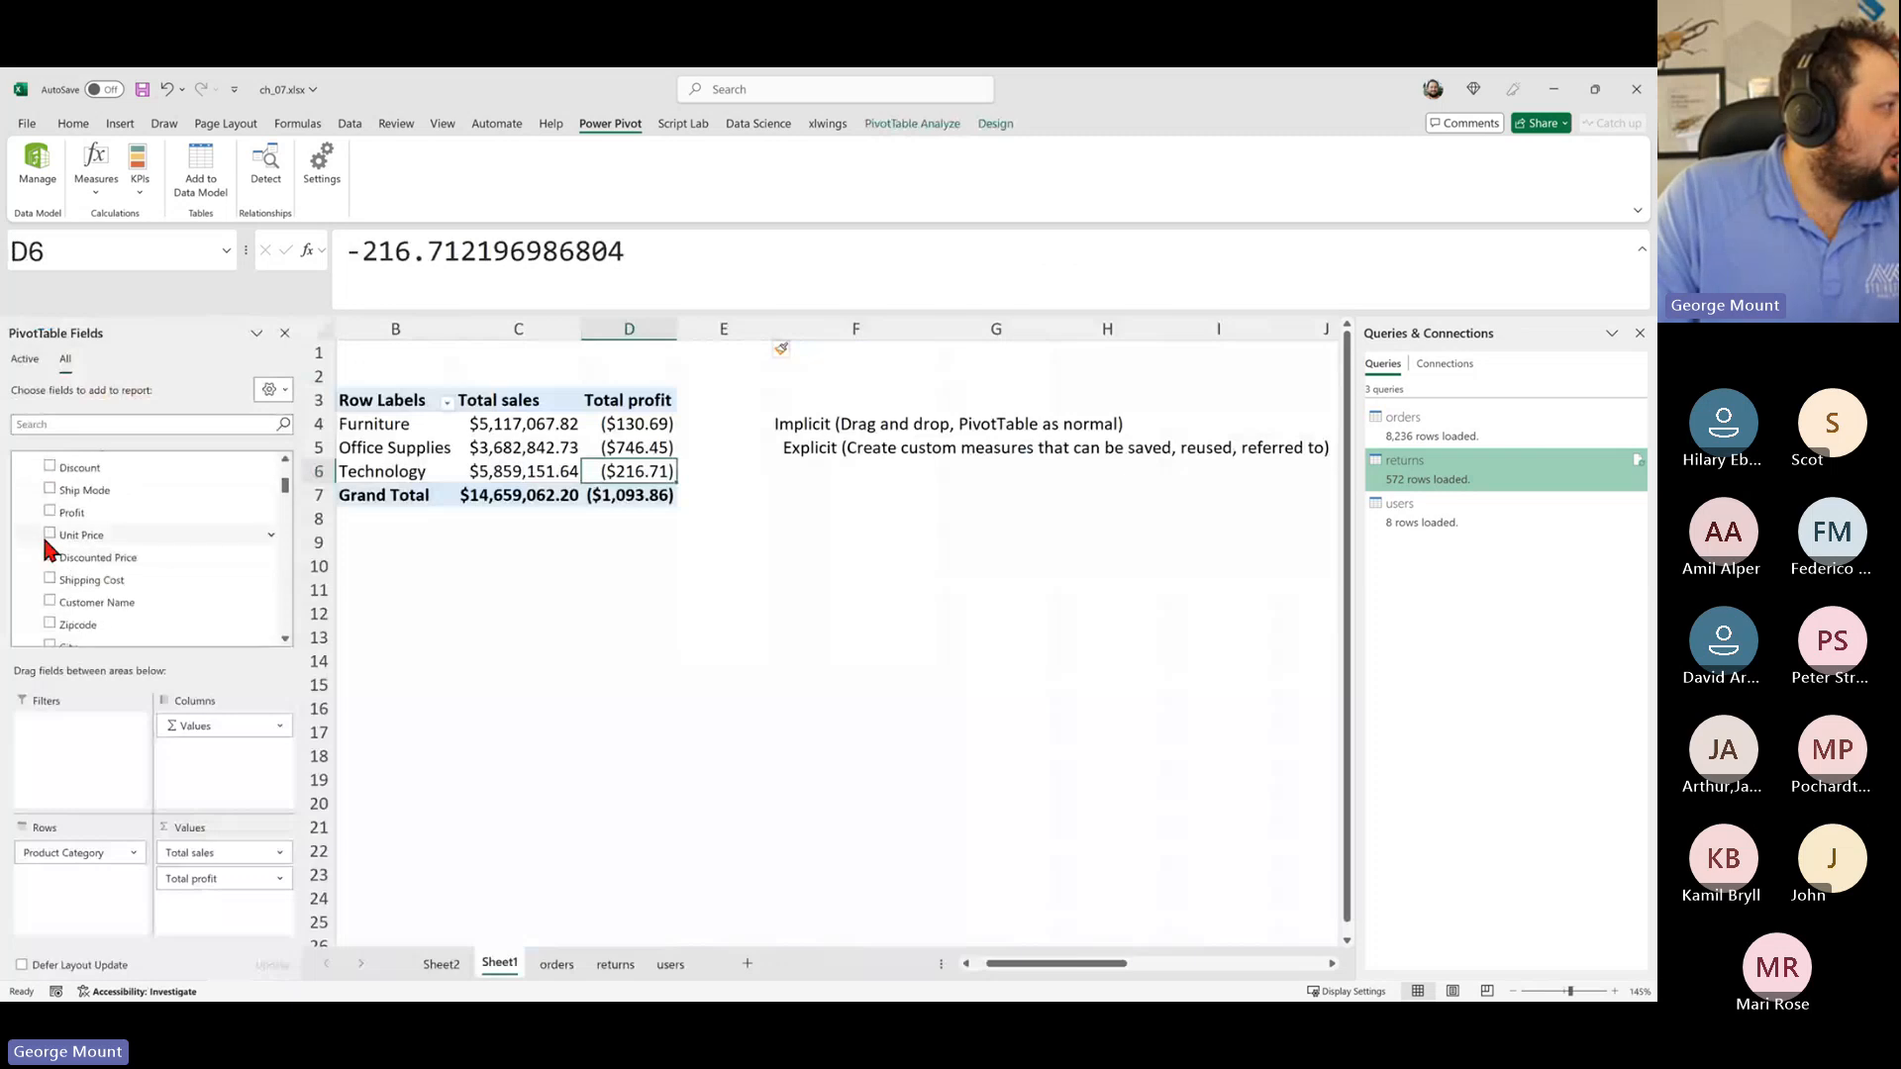
pyautogui.click(49, 512)
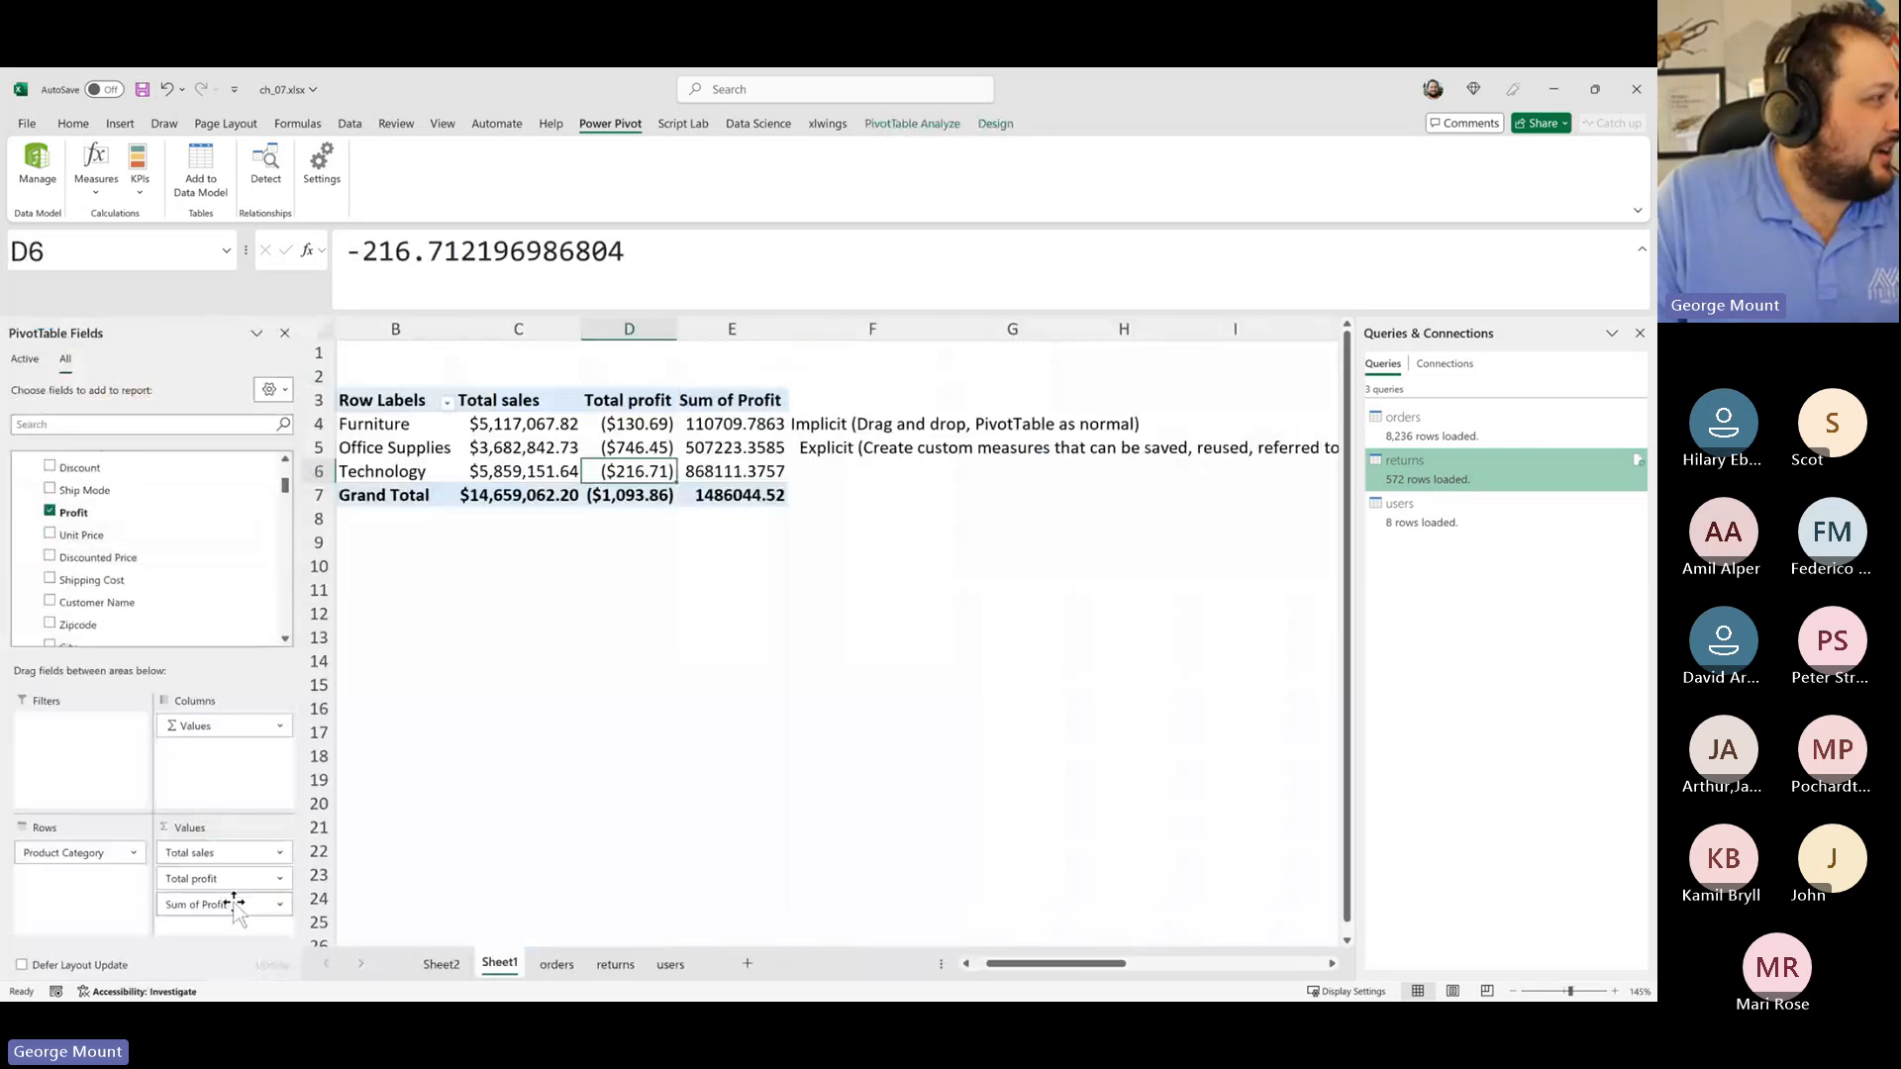
pyautogui.click(698, 426)
pyautogui.click(619, 448)
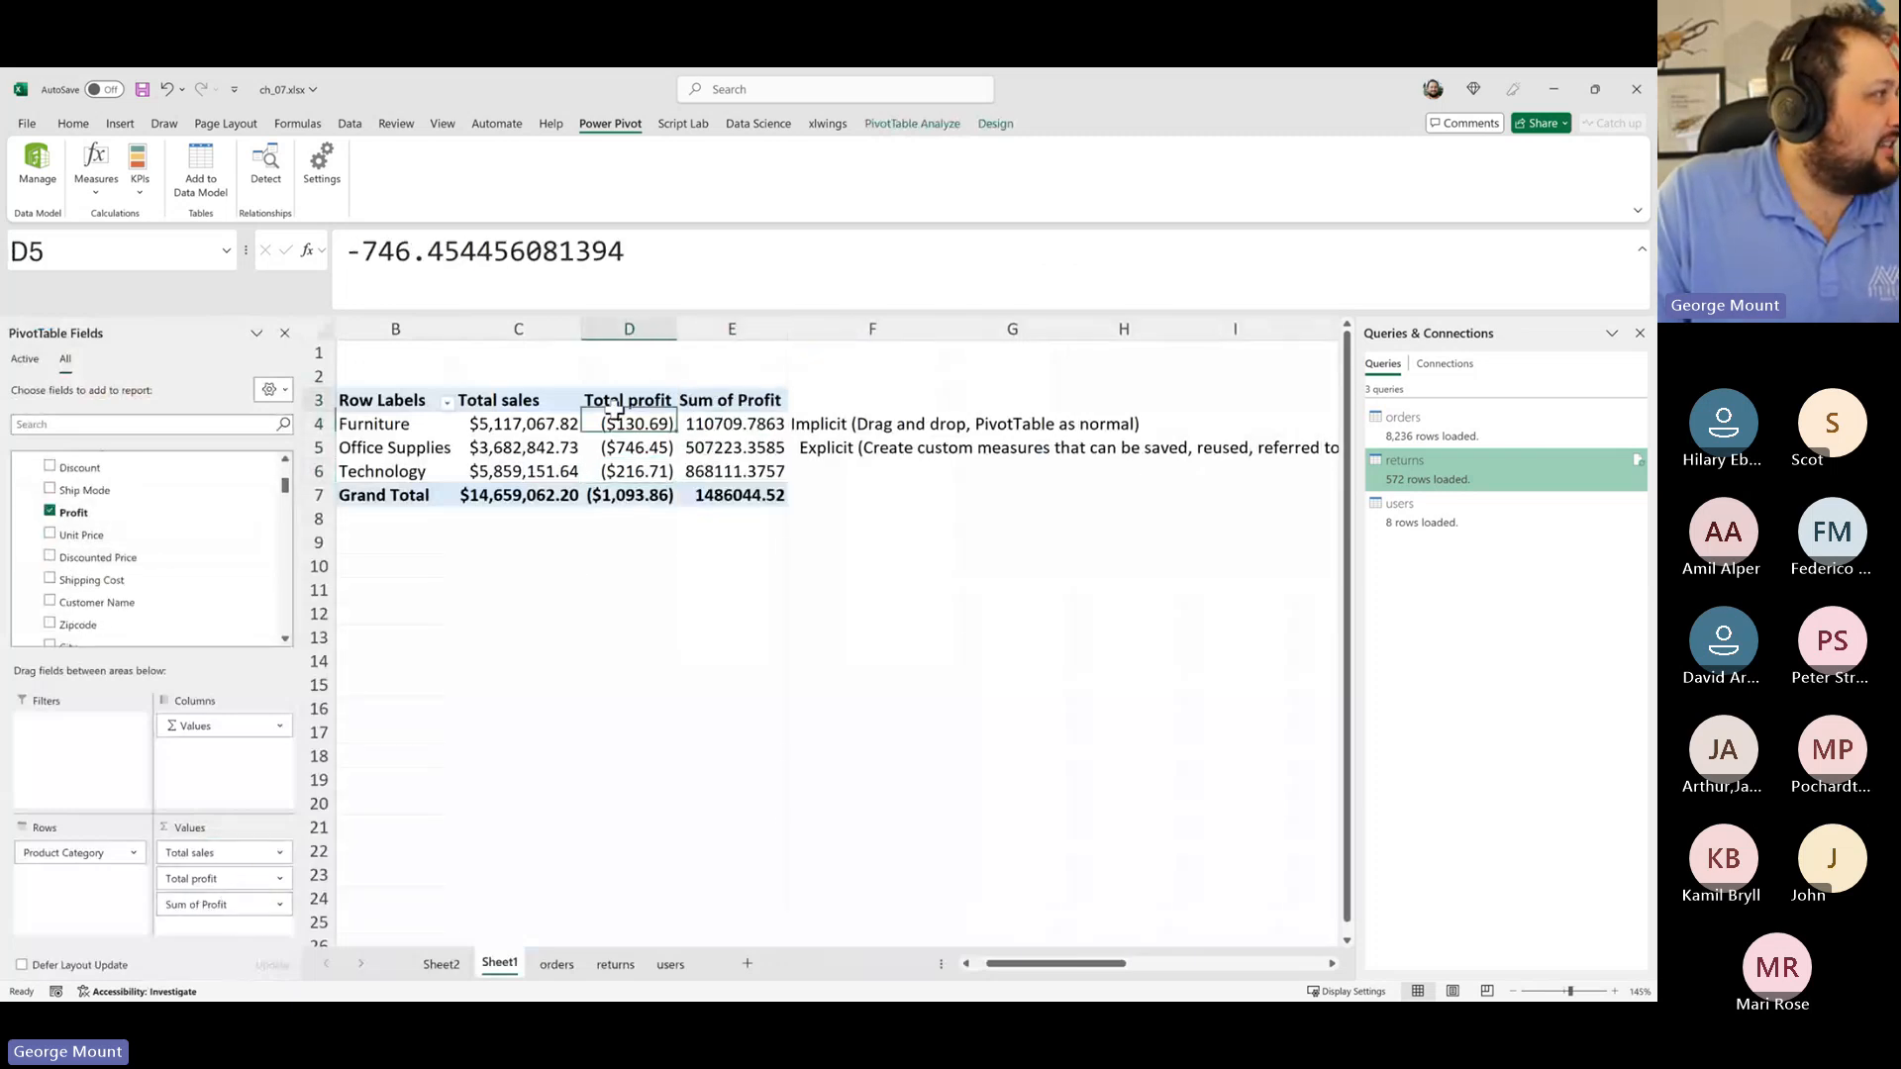
pyautogui.click(614, 402)
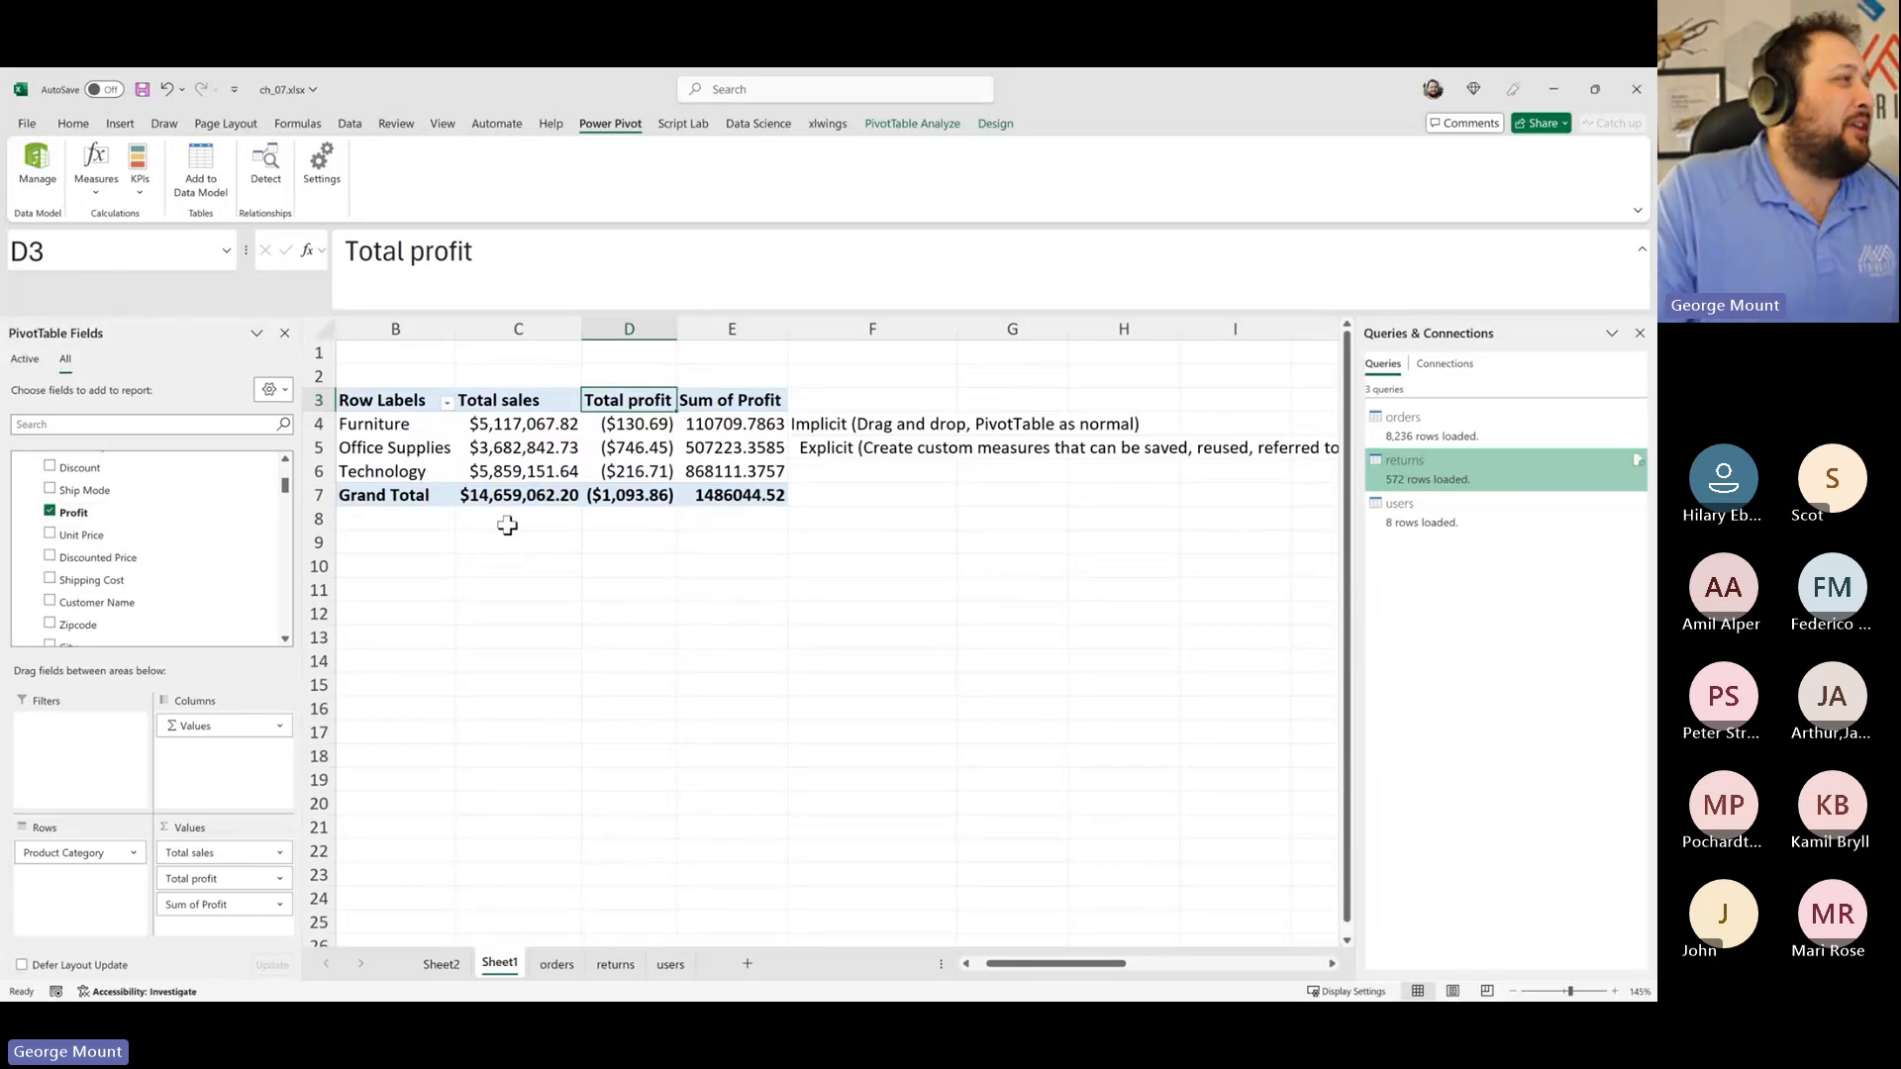
# Step: Remove the implicit Sum of Profit field from the PivotTable values
pyautogui.click(772, 329)
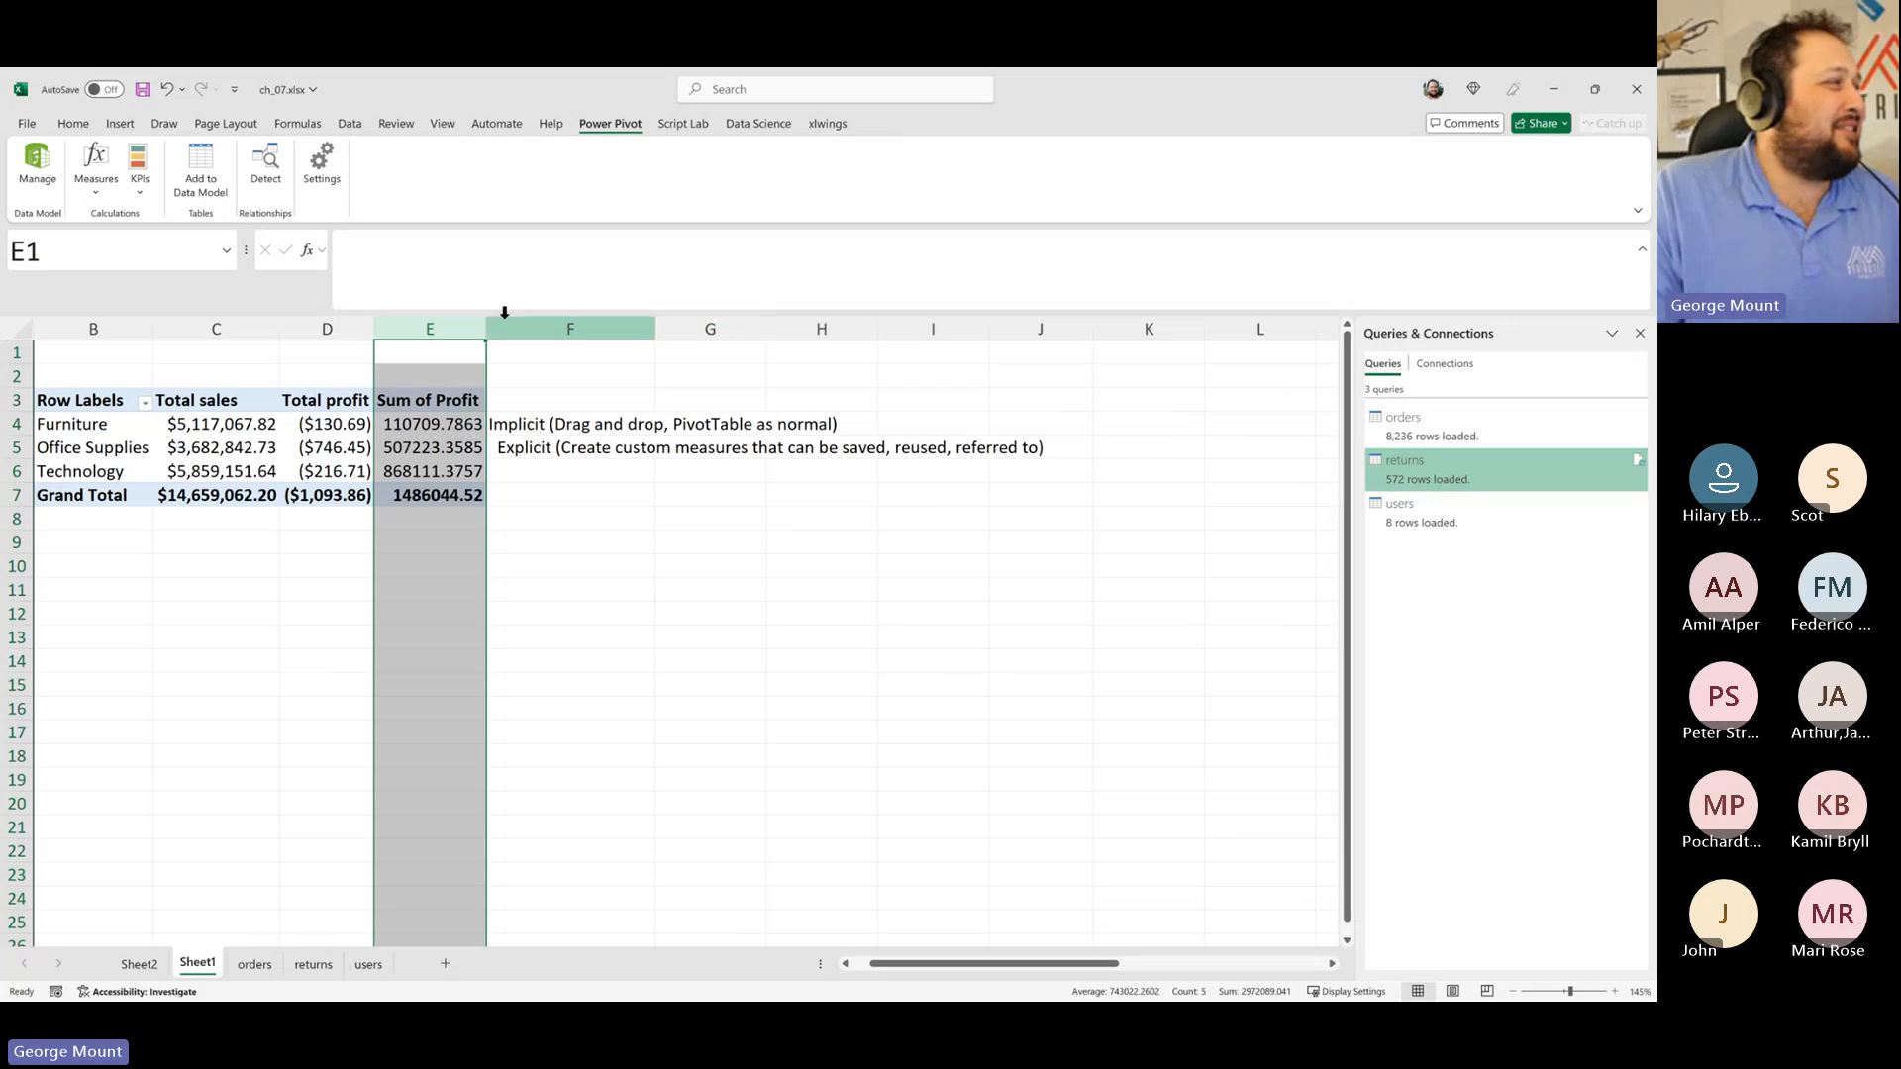
pyautogui.click(433, 447)
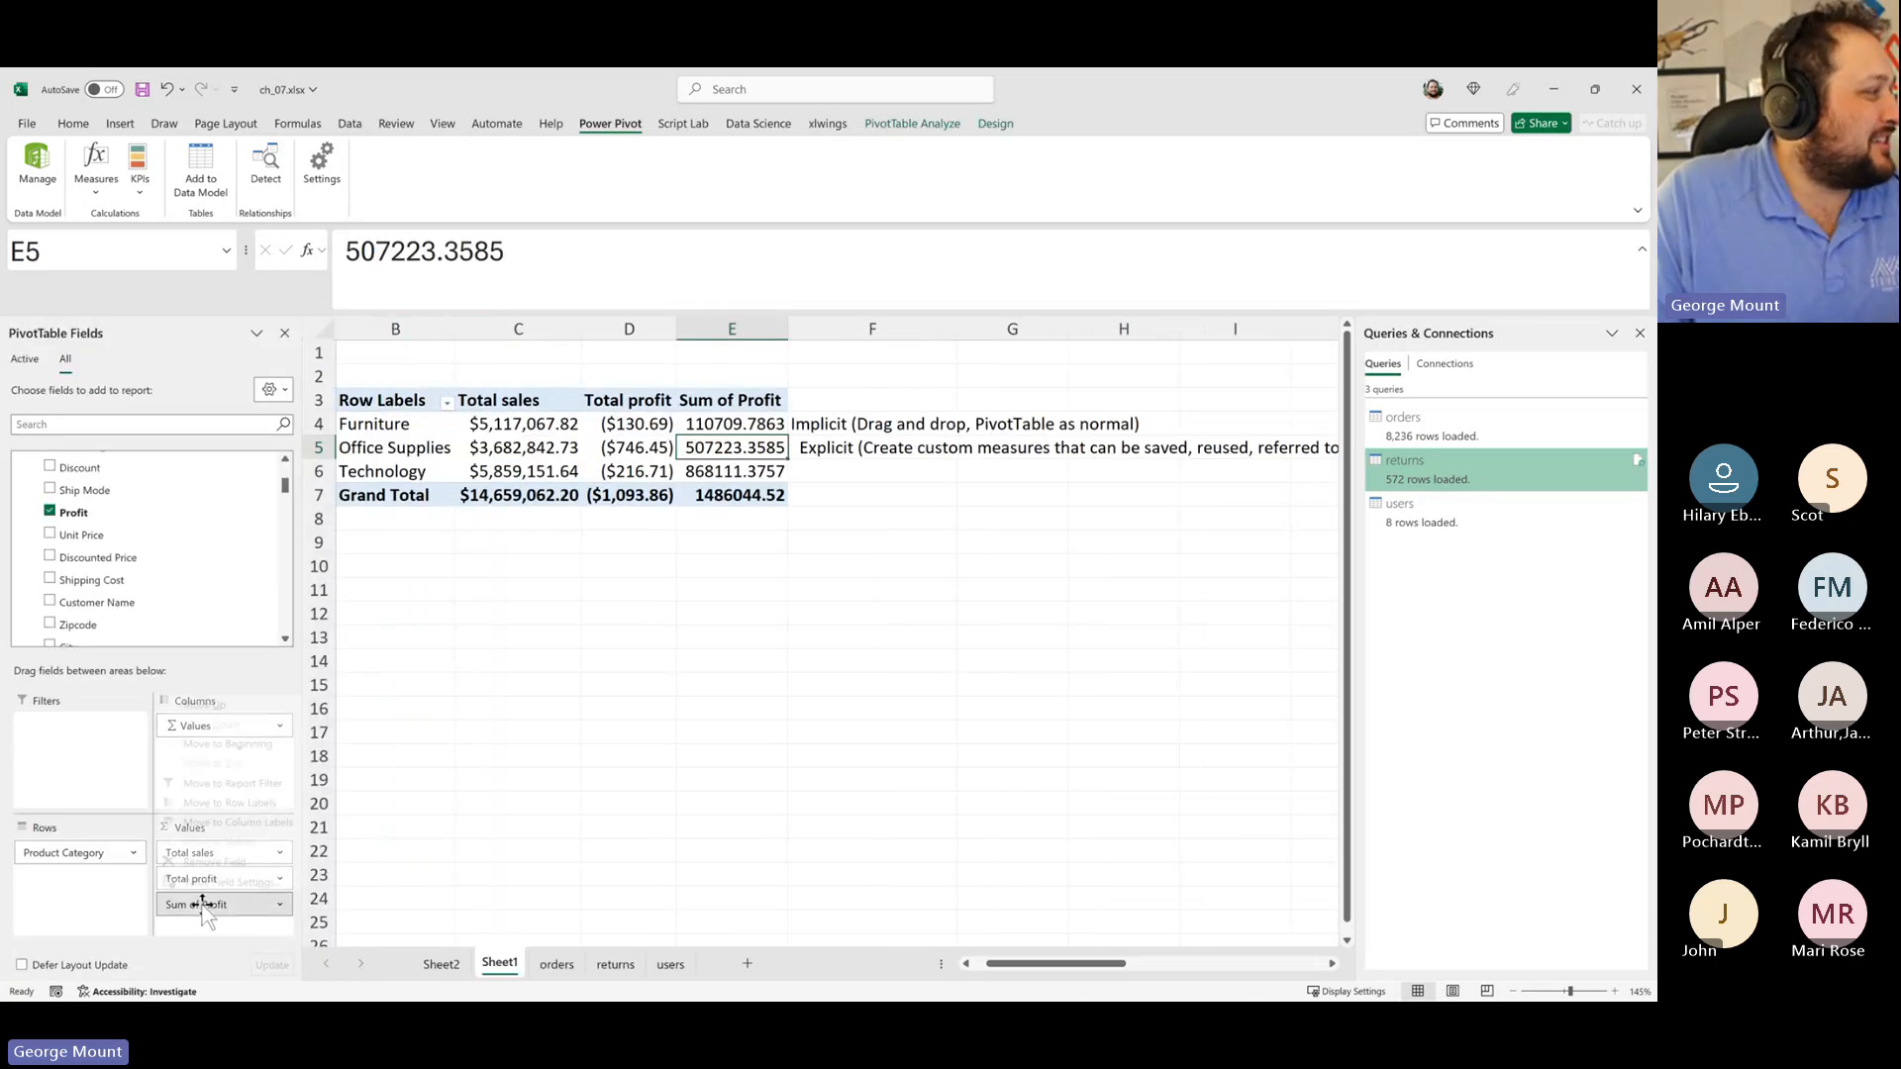
pyautogui.click(213, 903)
pyautogui.click(212, 866)
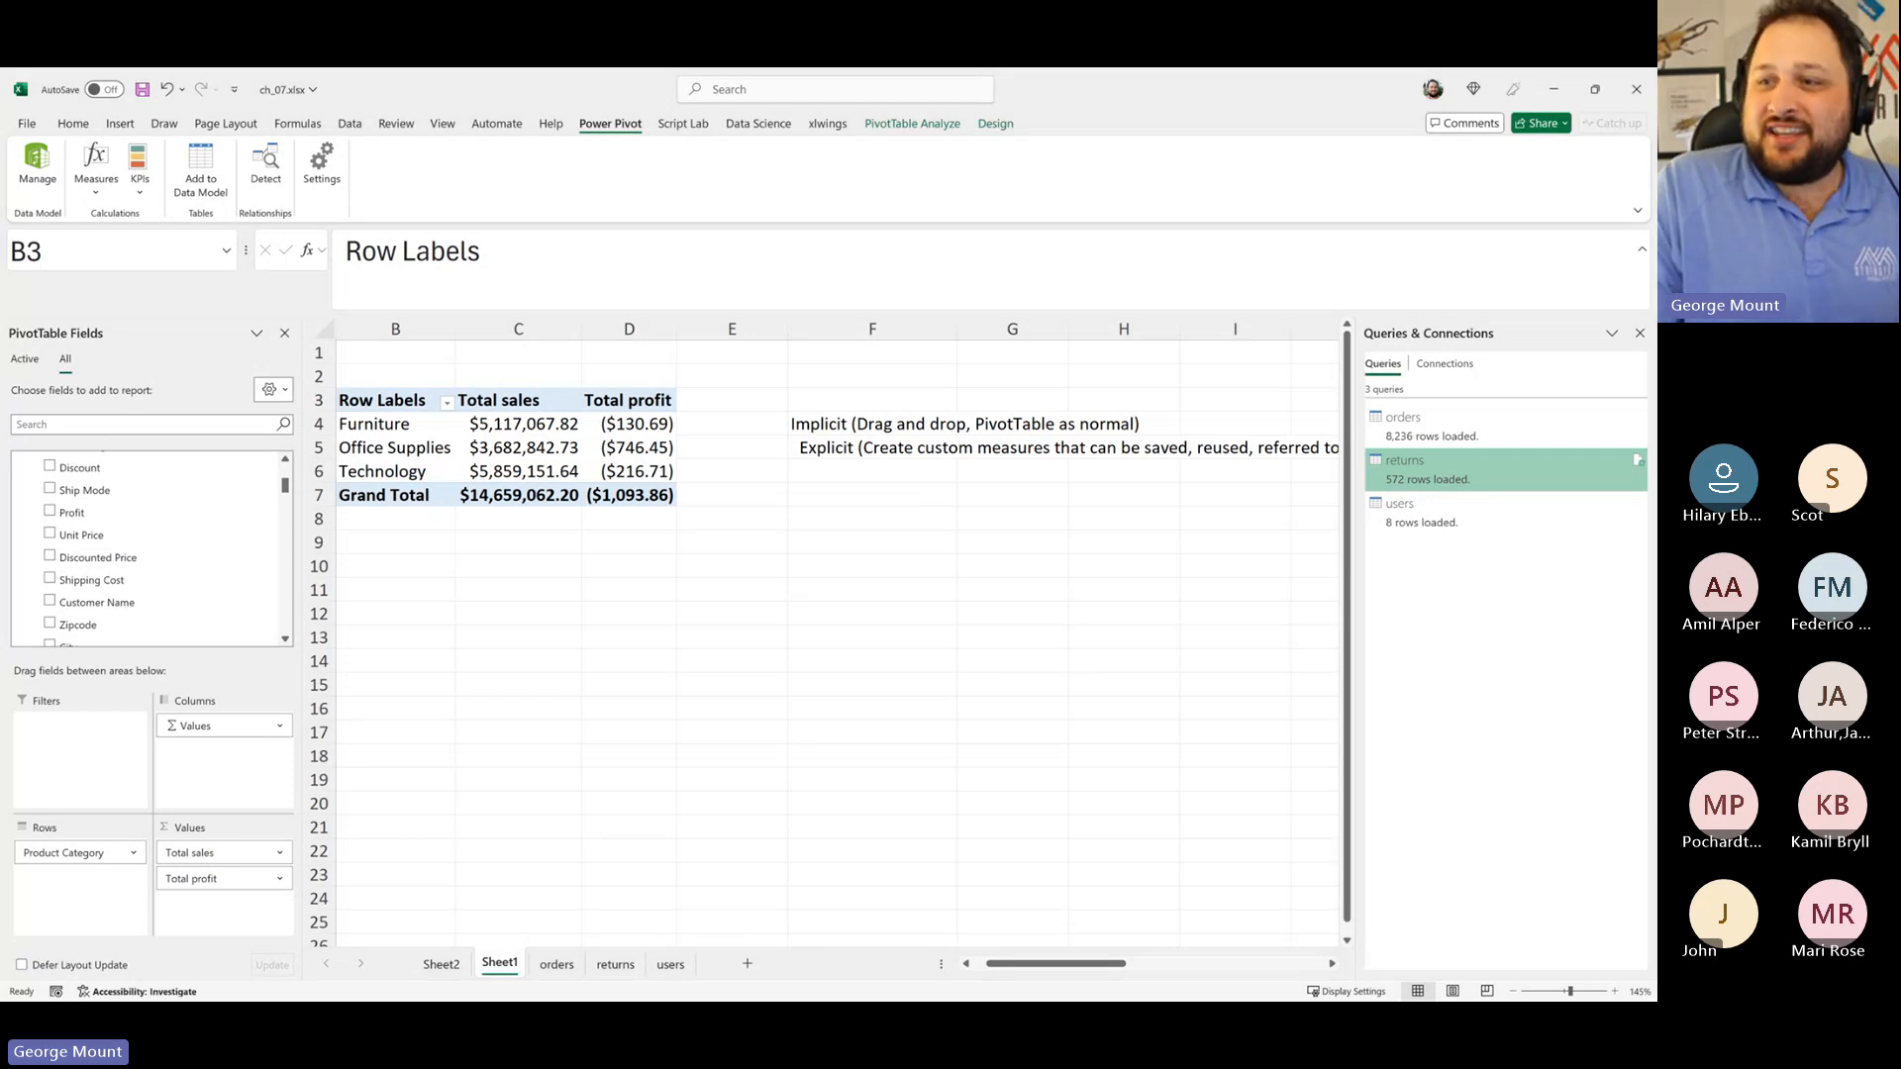
# Step: Remove the Total profit measure from the PivotTable values
pyautogui.click(985, 594)
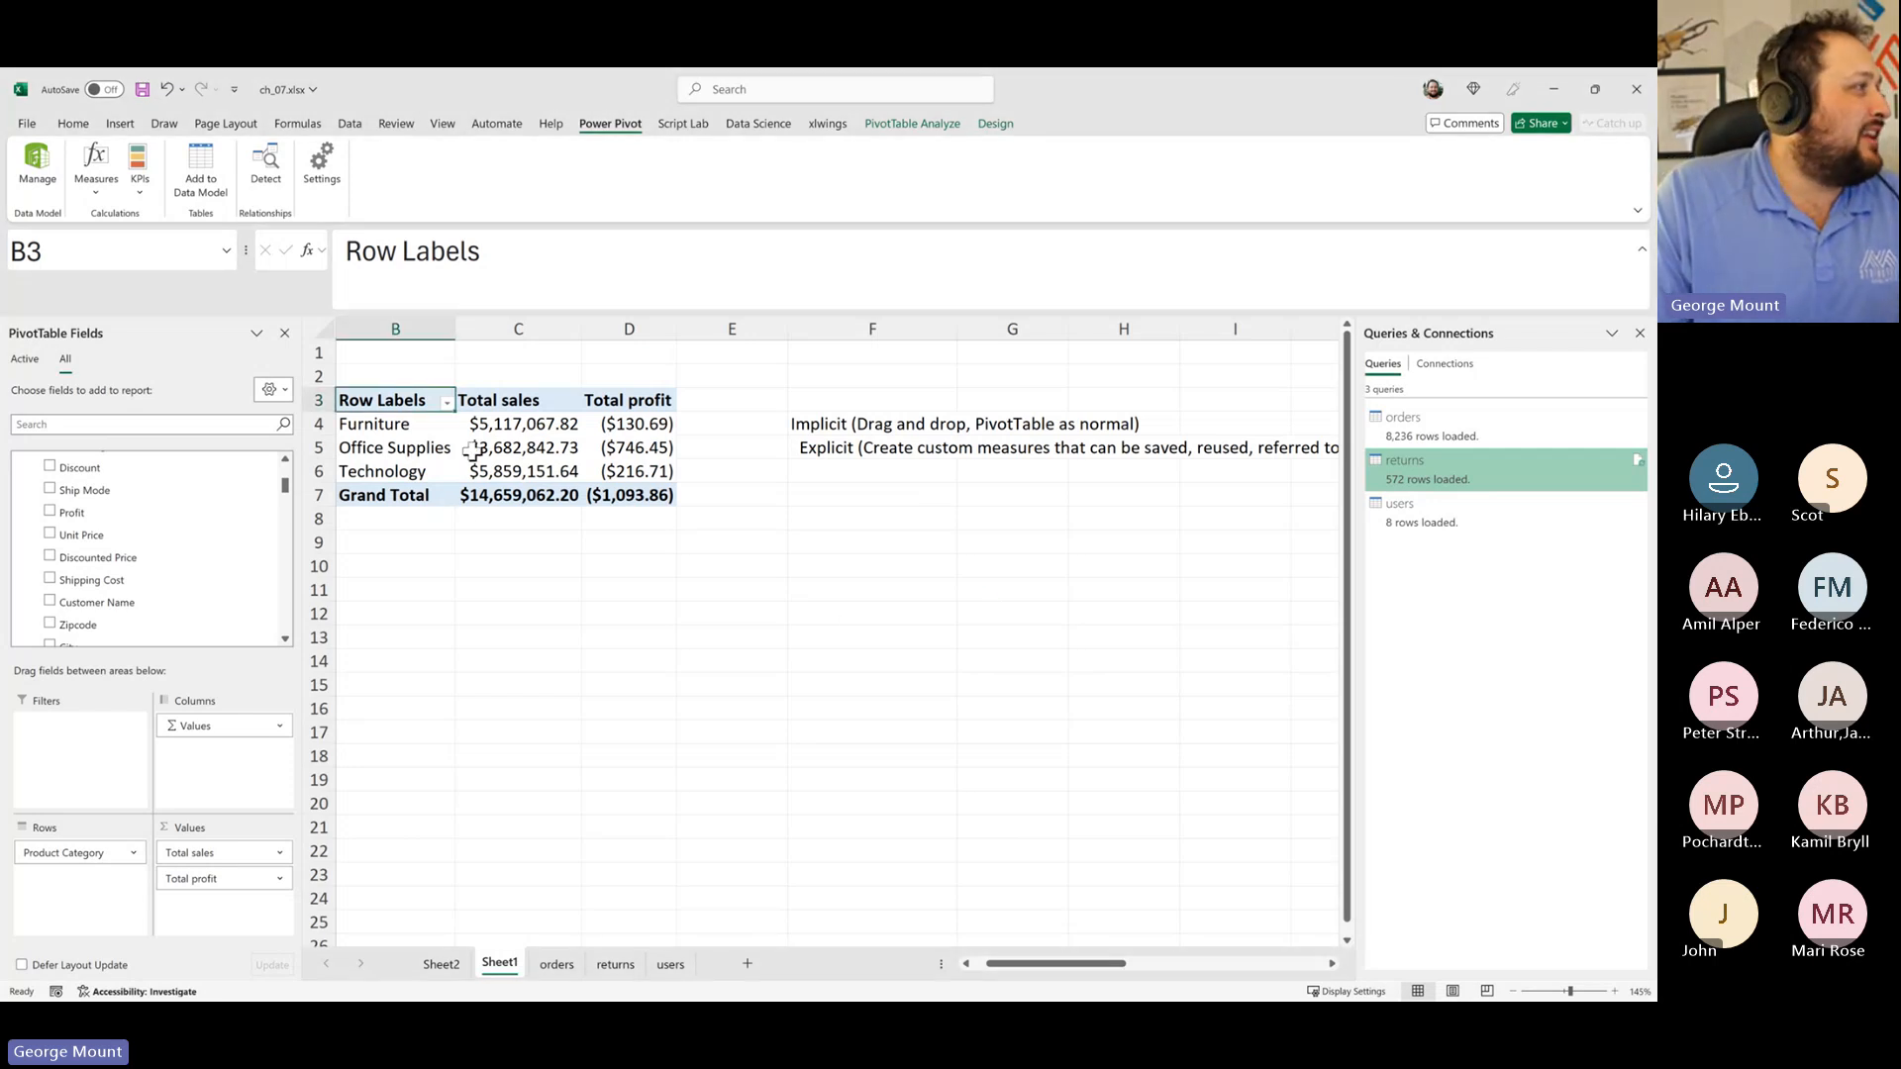
pyautogui.click(256, 878)
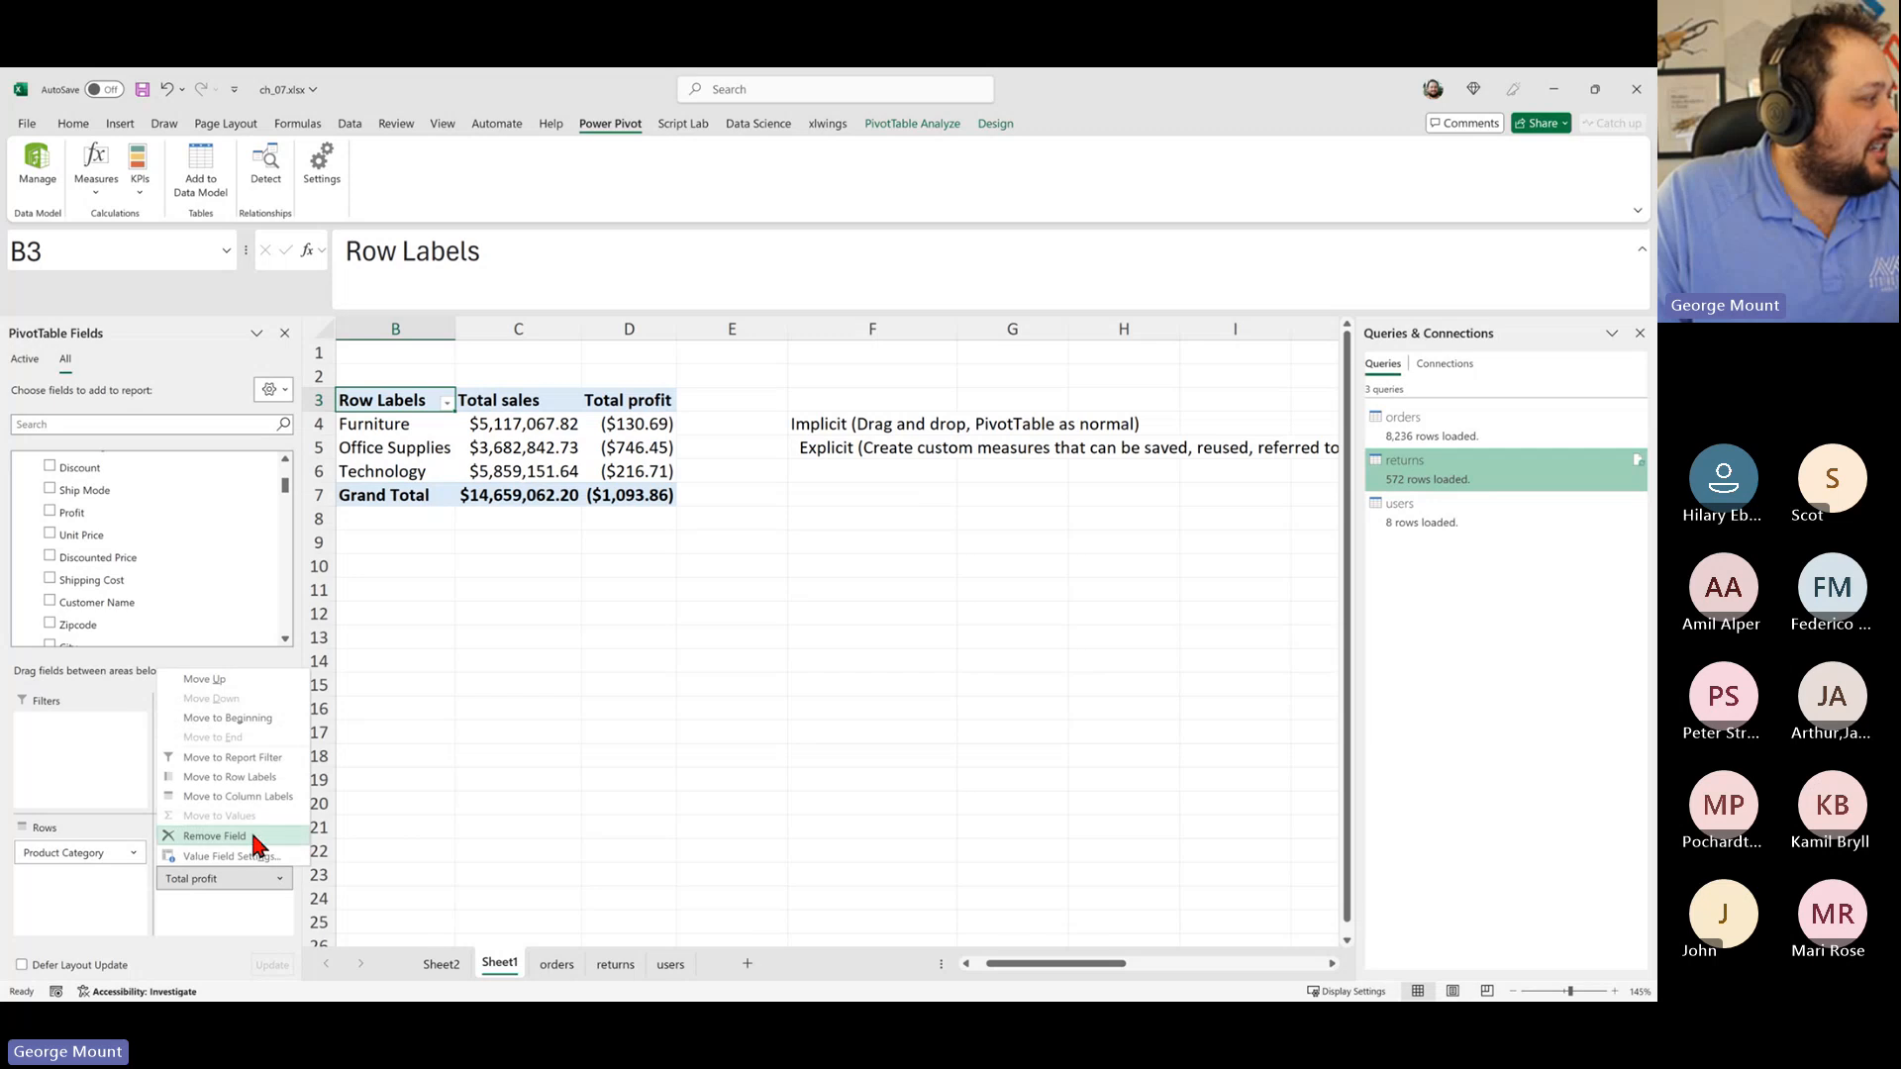
pyautogui.click(214, 836)
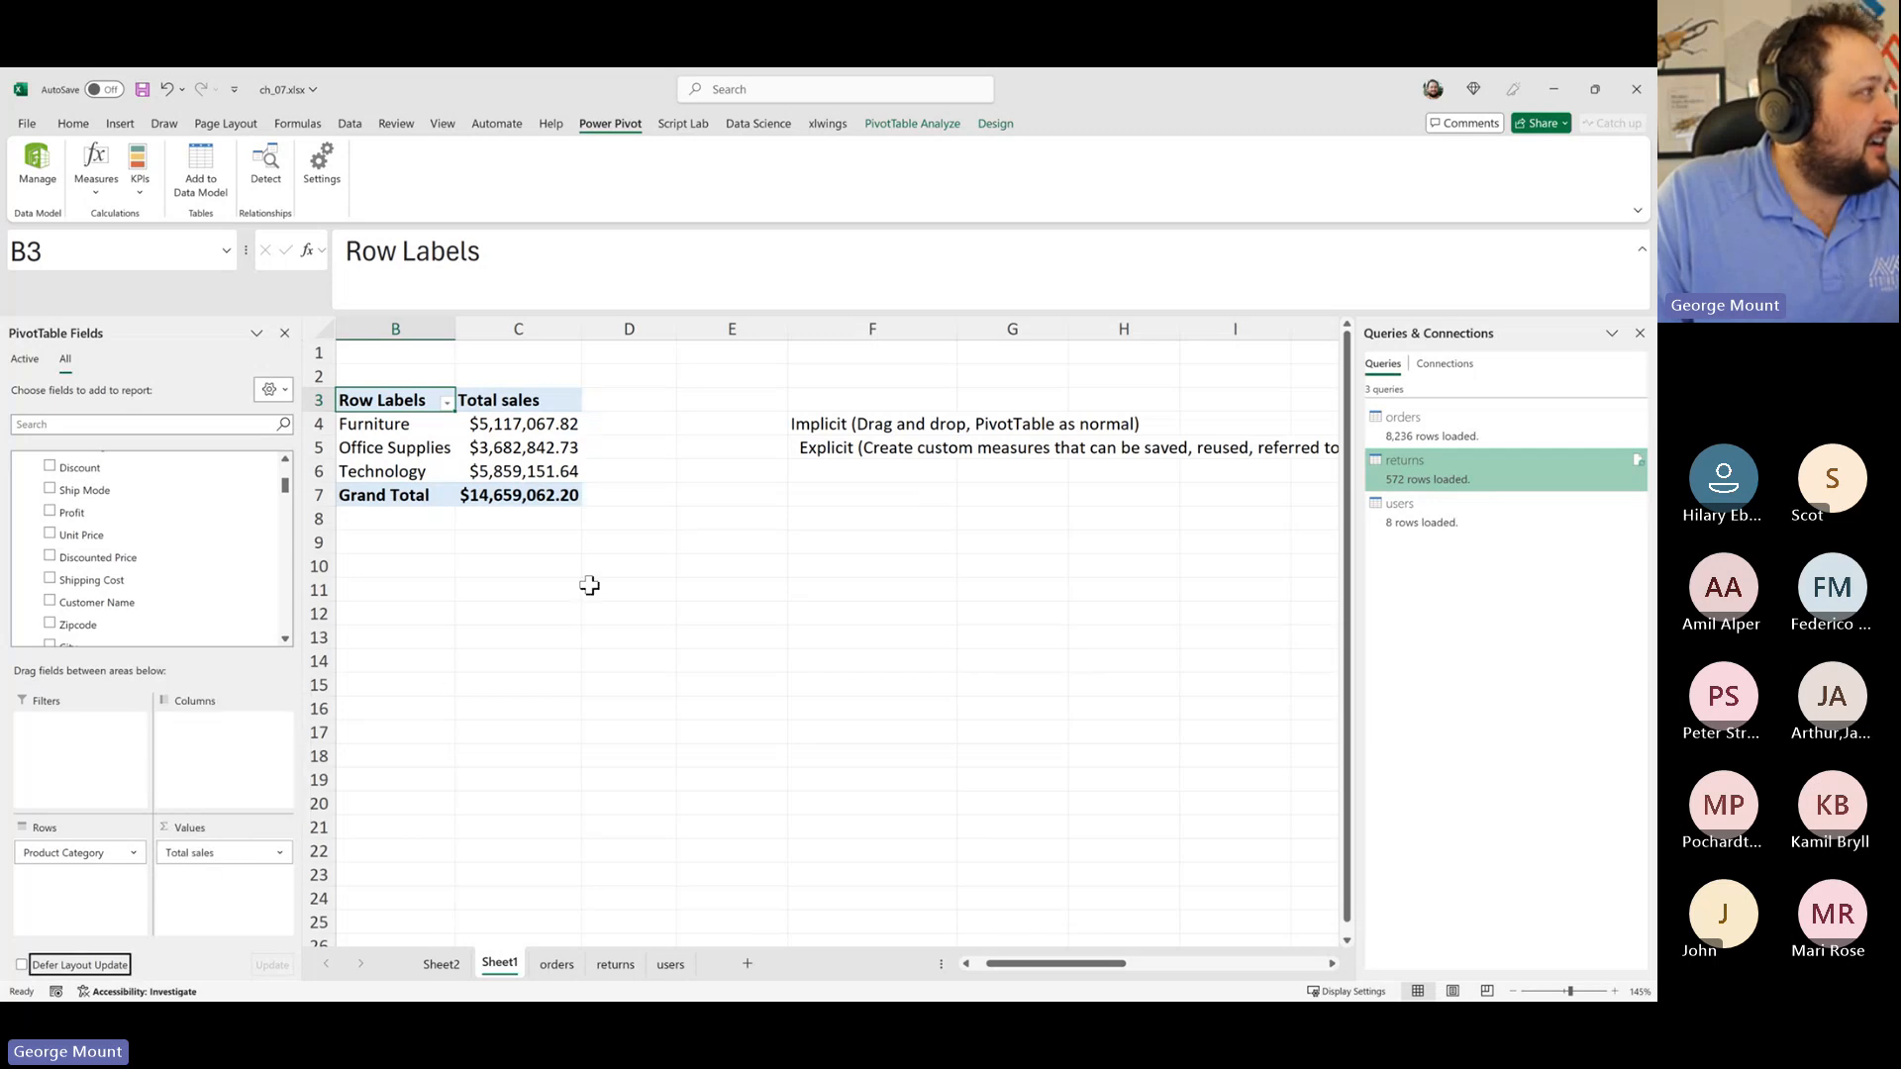
# Step: Delete the calculated Profit Margin column from the orders table in the Power Pivot data model and return to the worksheet
pyautogui.click(22, 174)
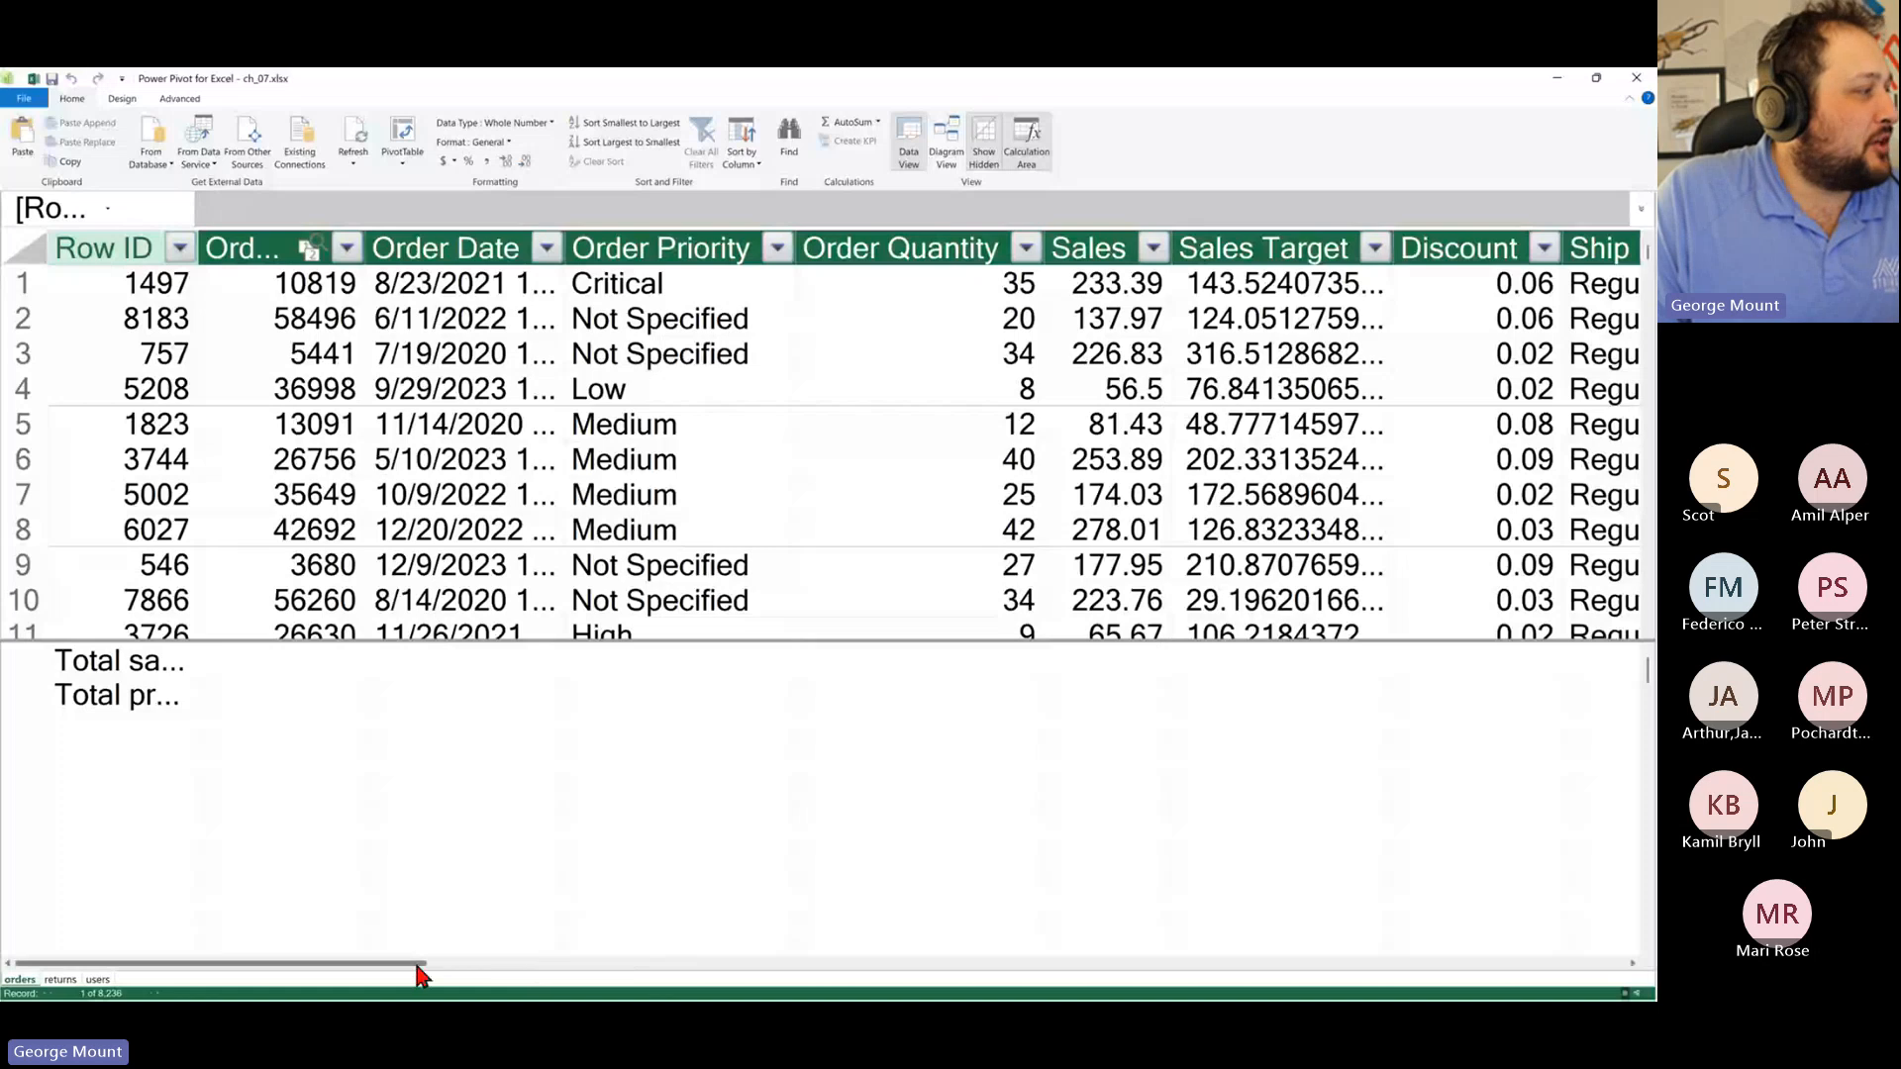
pyautogui.moveTo(417, 970); pyautogui.dragTo(1646, 904)
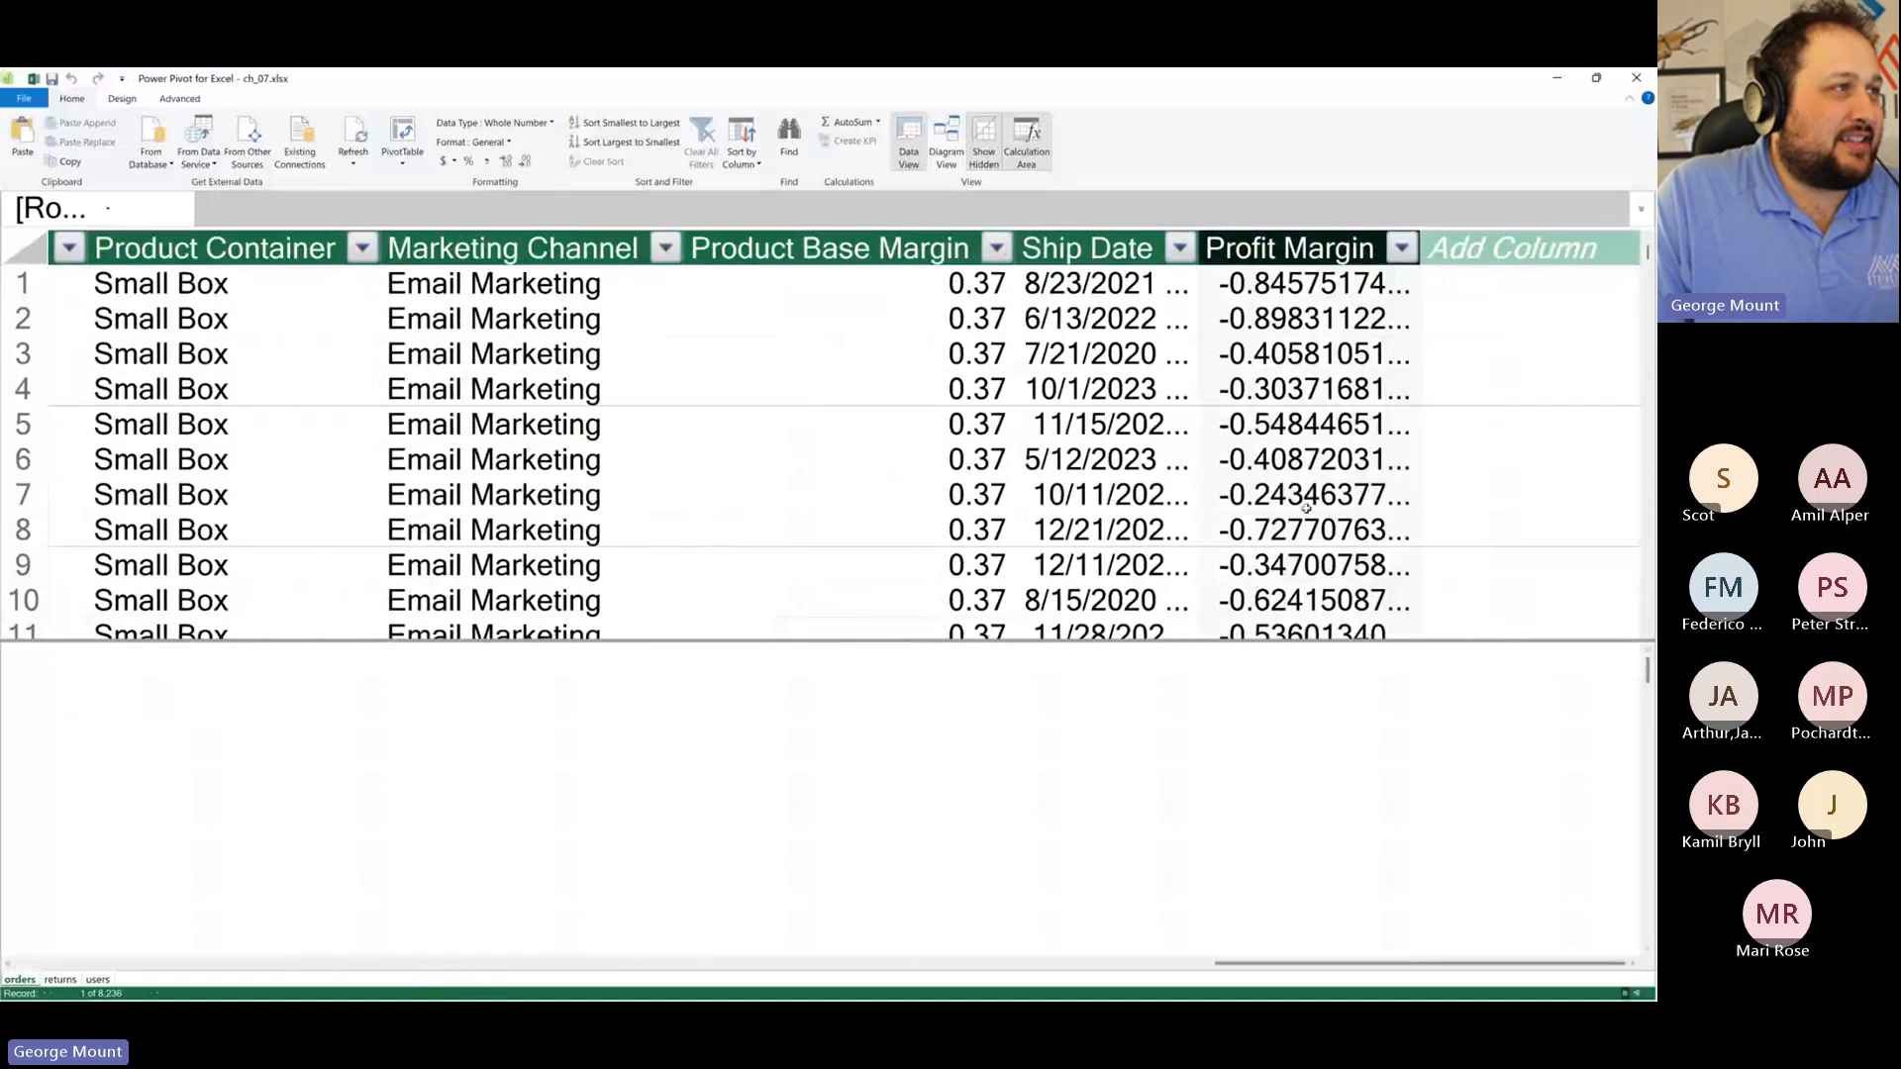
pyautogui.click(1318, 243)
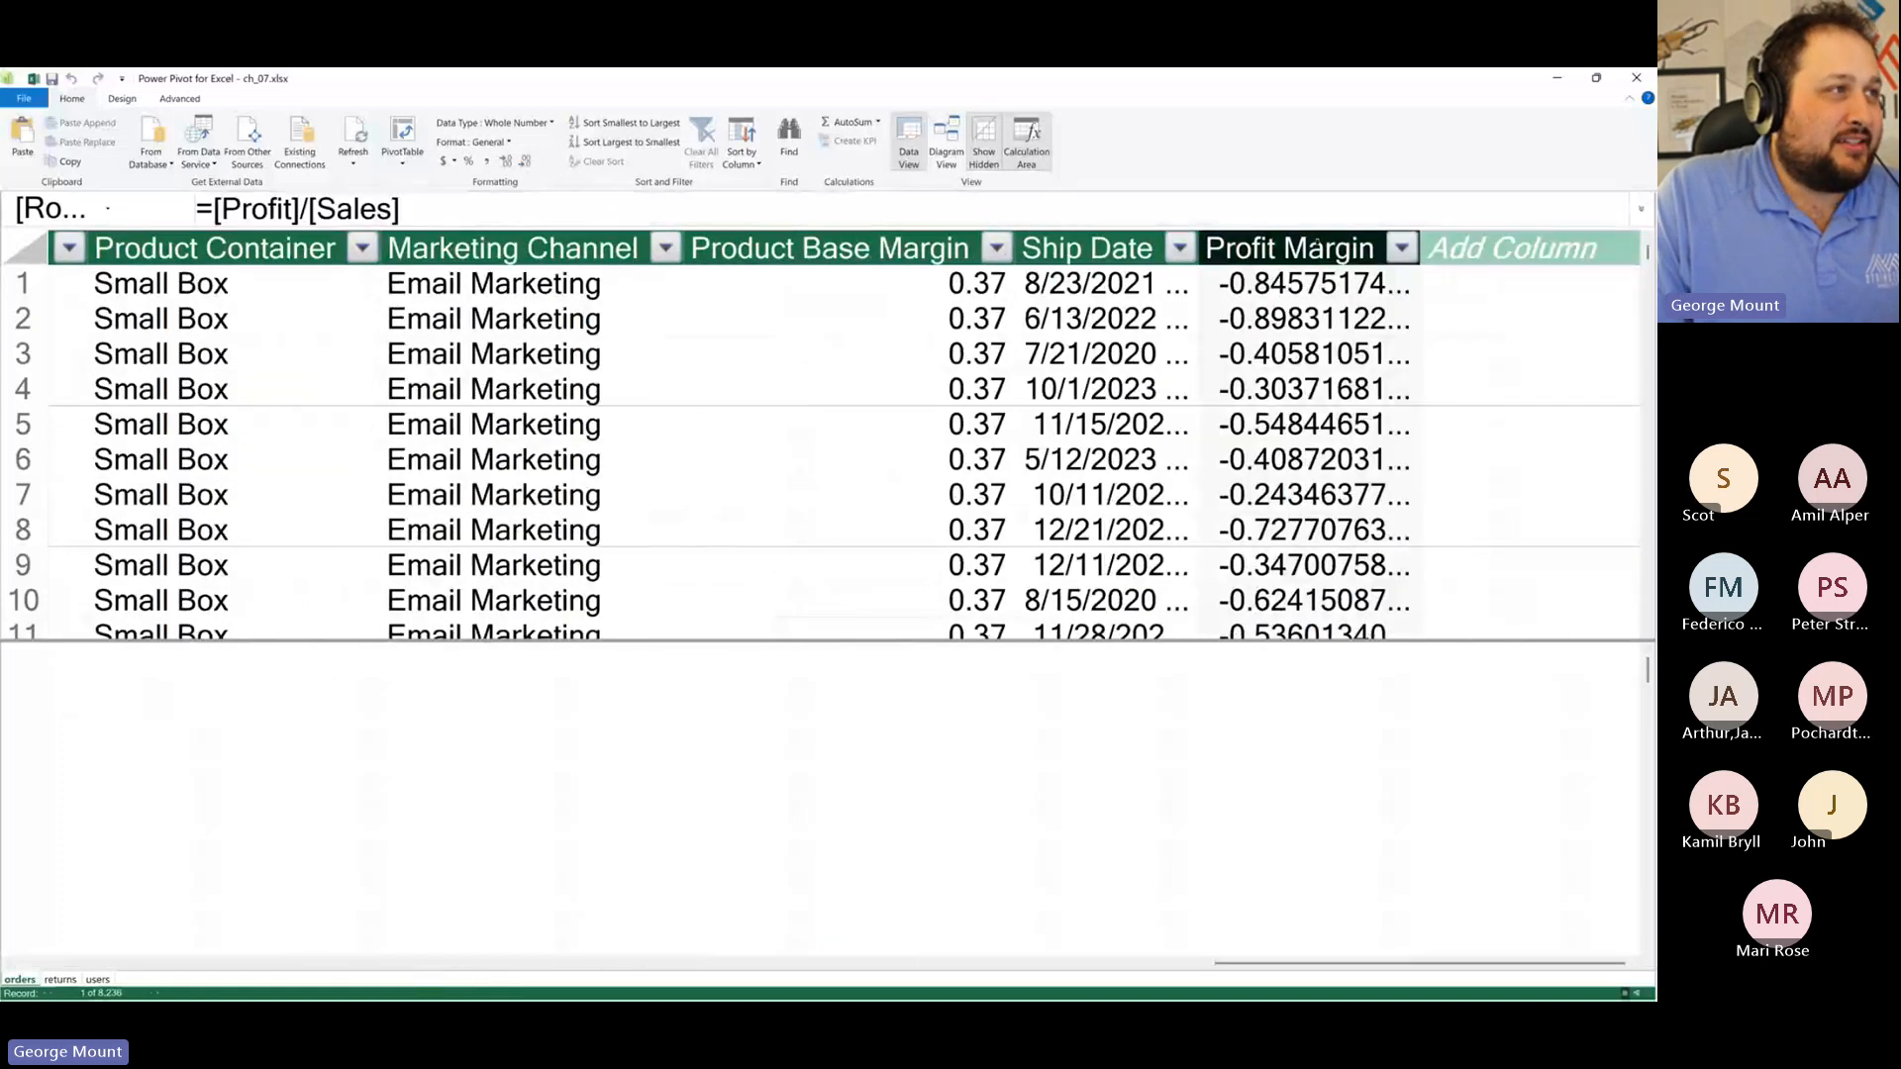
pyautogui.rightClick(1316, 244)
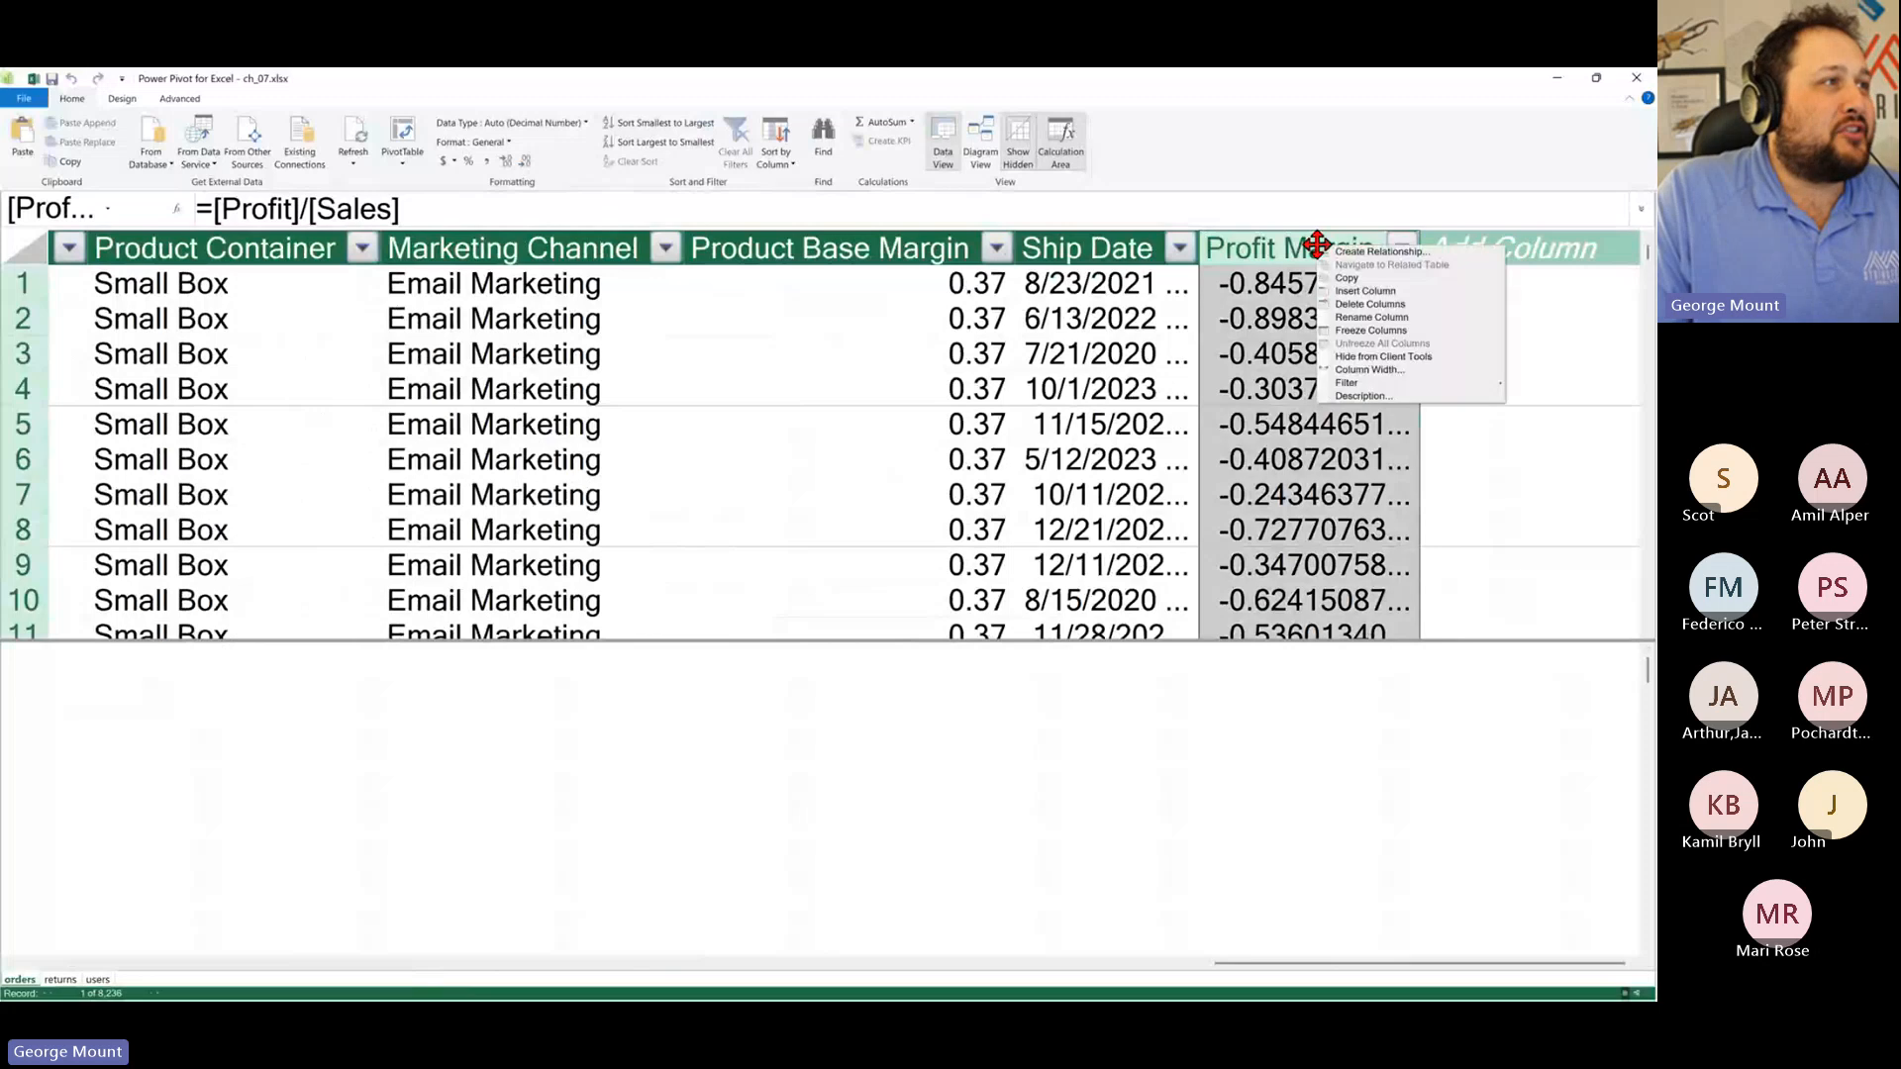
pyautogui.click(1371, 304)
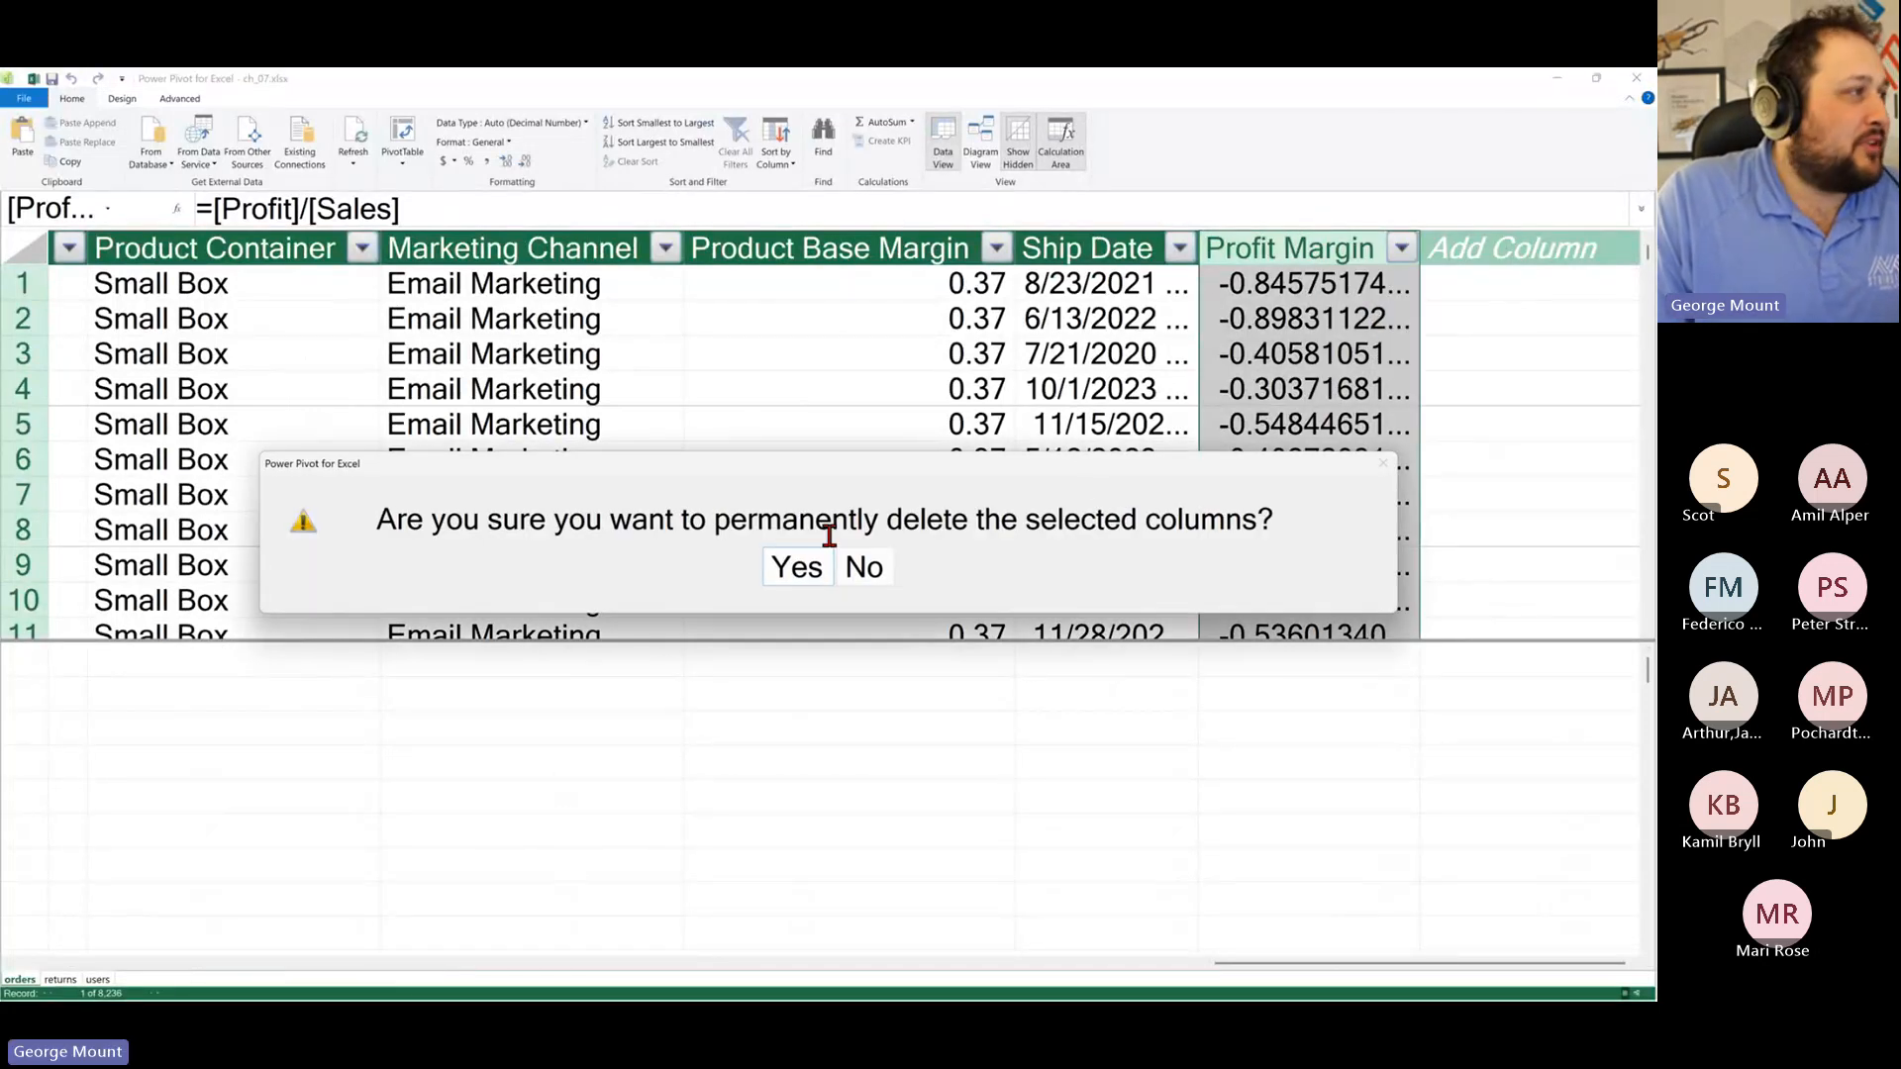
pyautogui.click(808, 570)
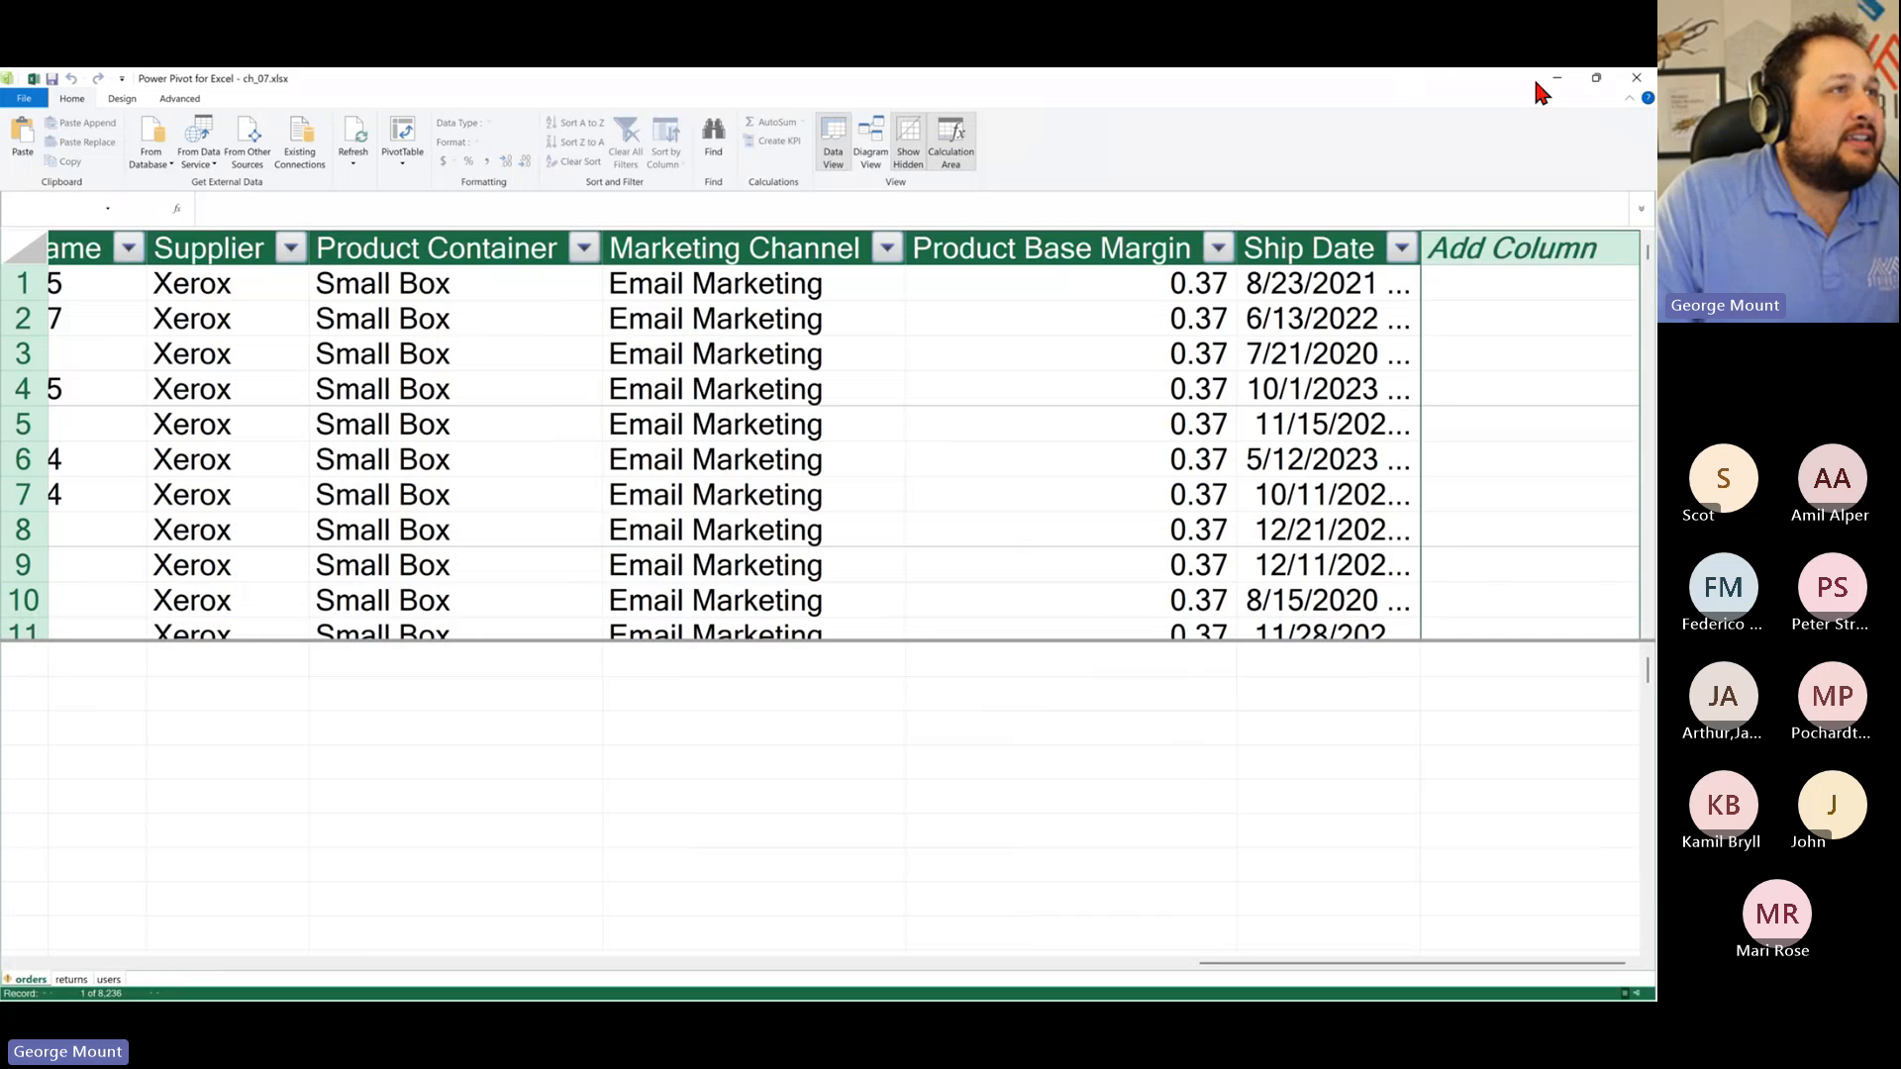
pyautogui.click(1629, 77)
# Step: Edit the existing Total profit measure so its formula is =sum(orders[Profit]) and save it
pyautogui.click(510, 425)
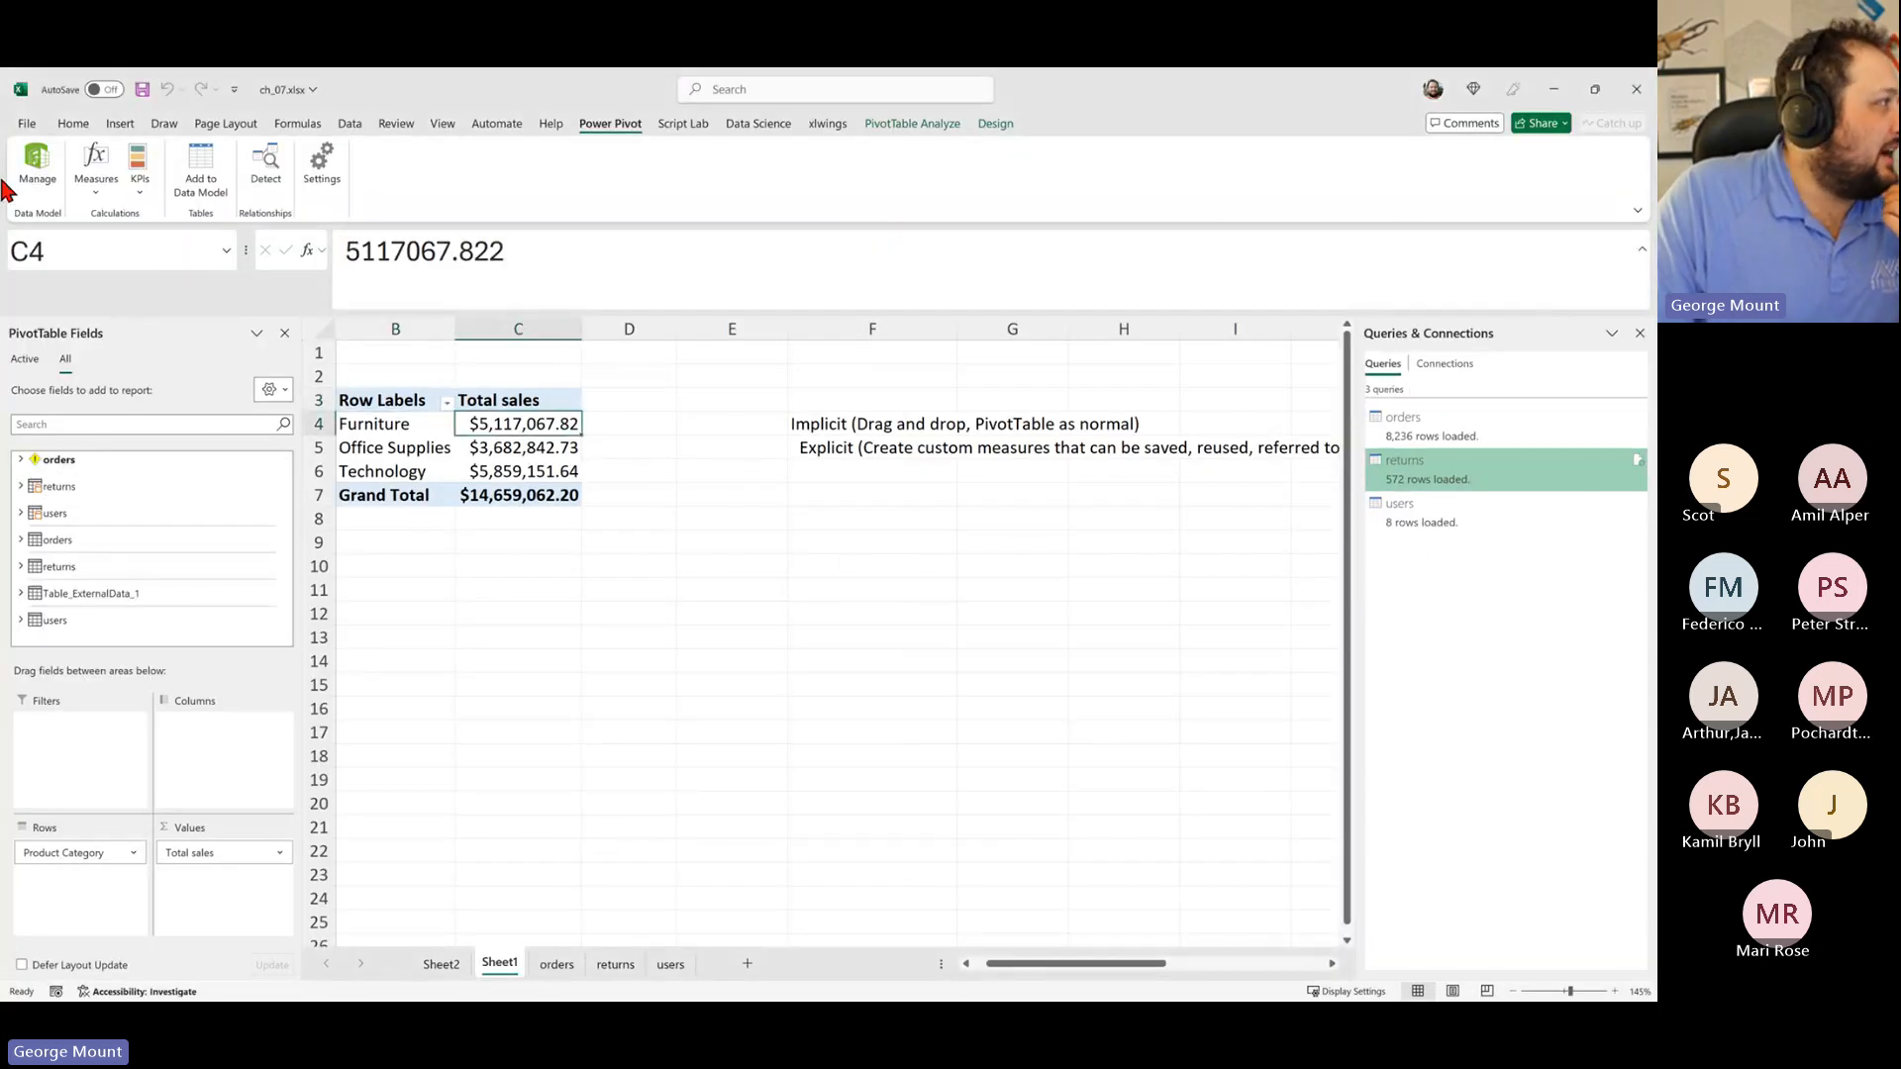
pyautogui.click(97, 188)
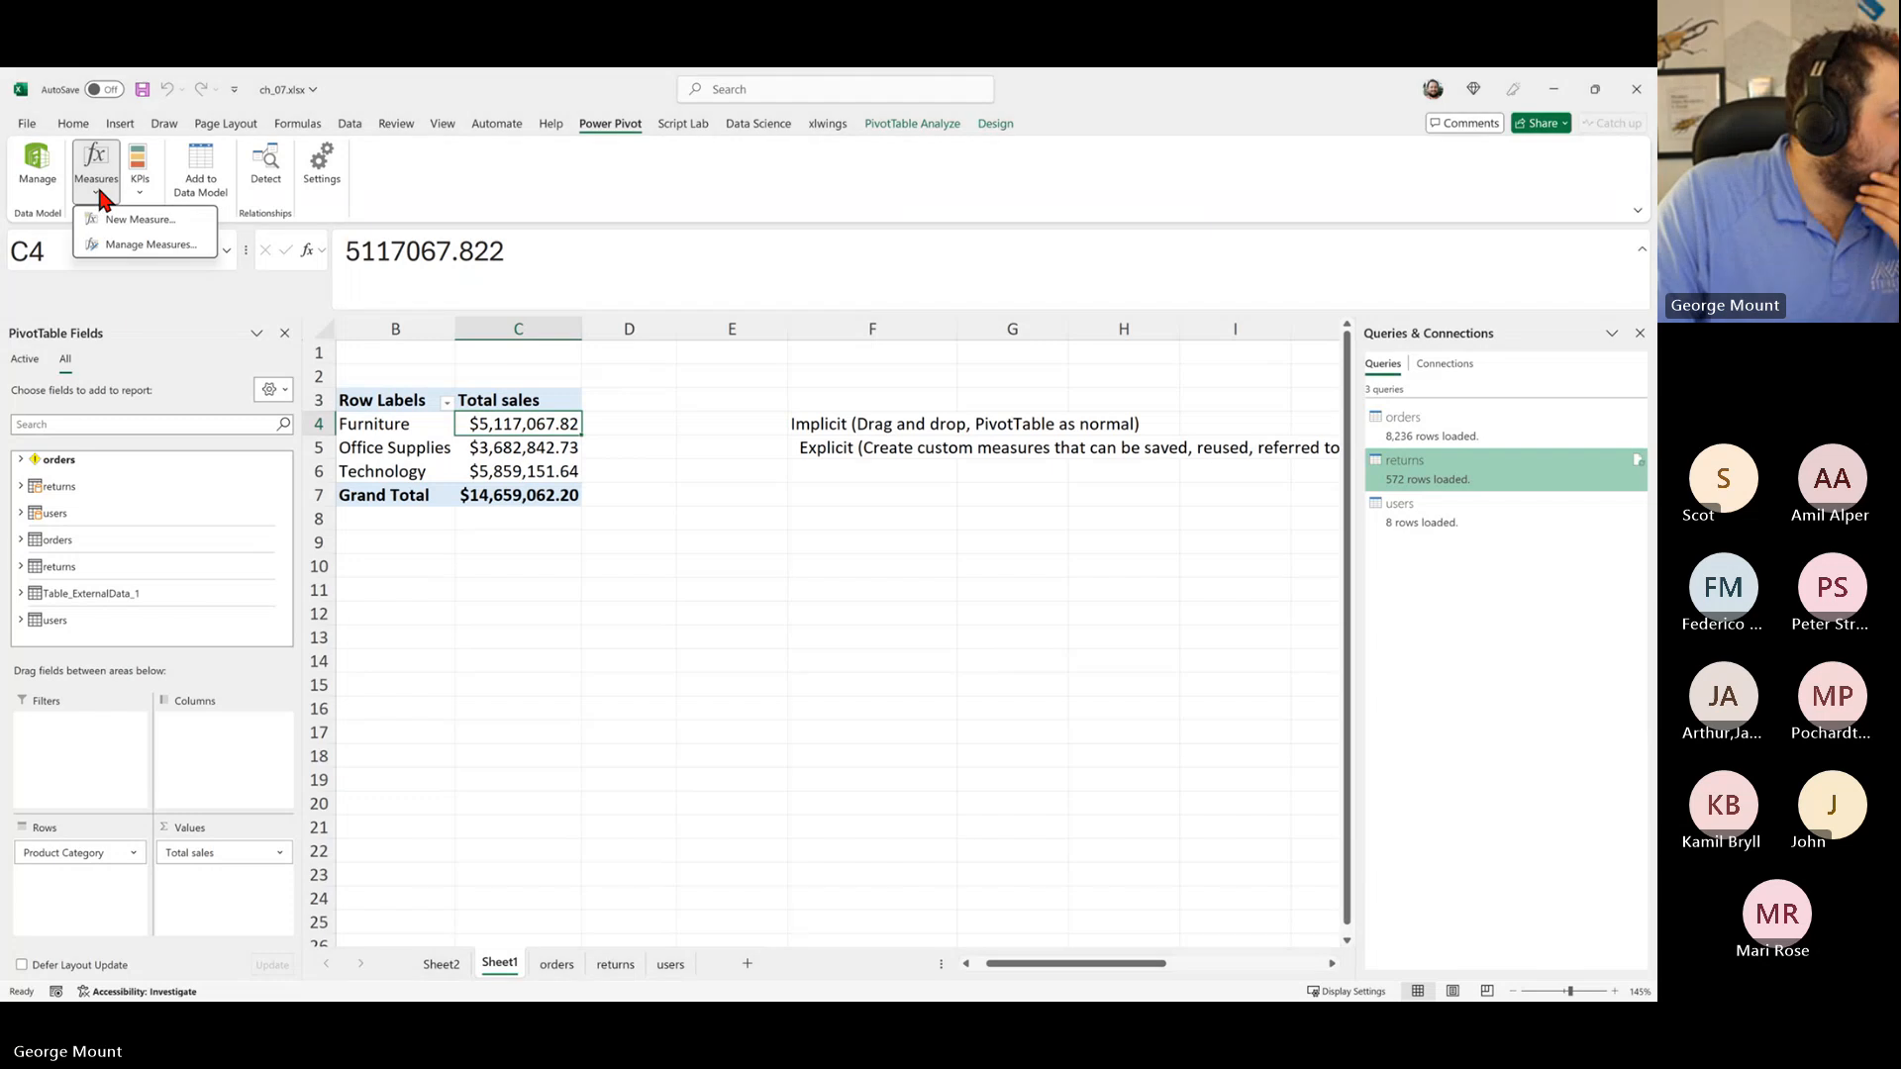
pyautogui.click(134, 243)
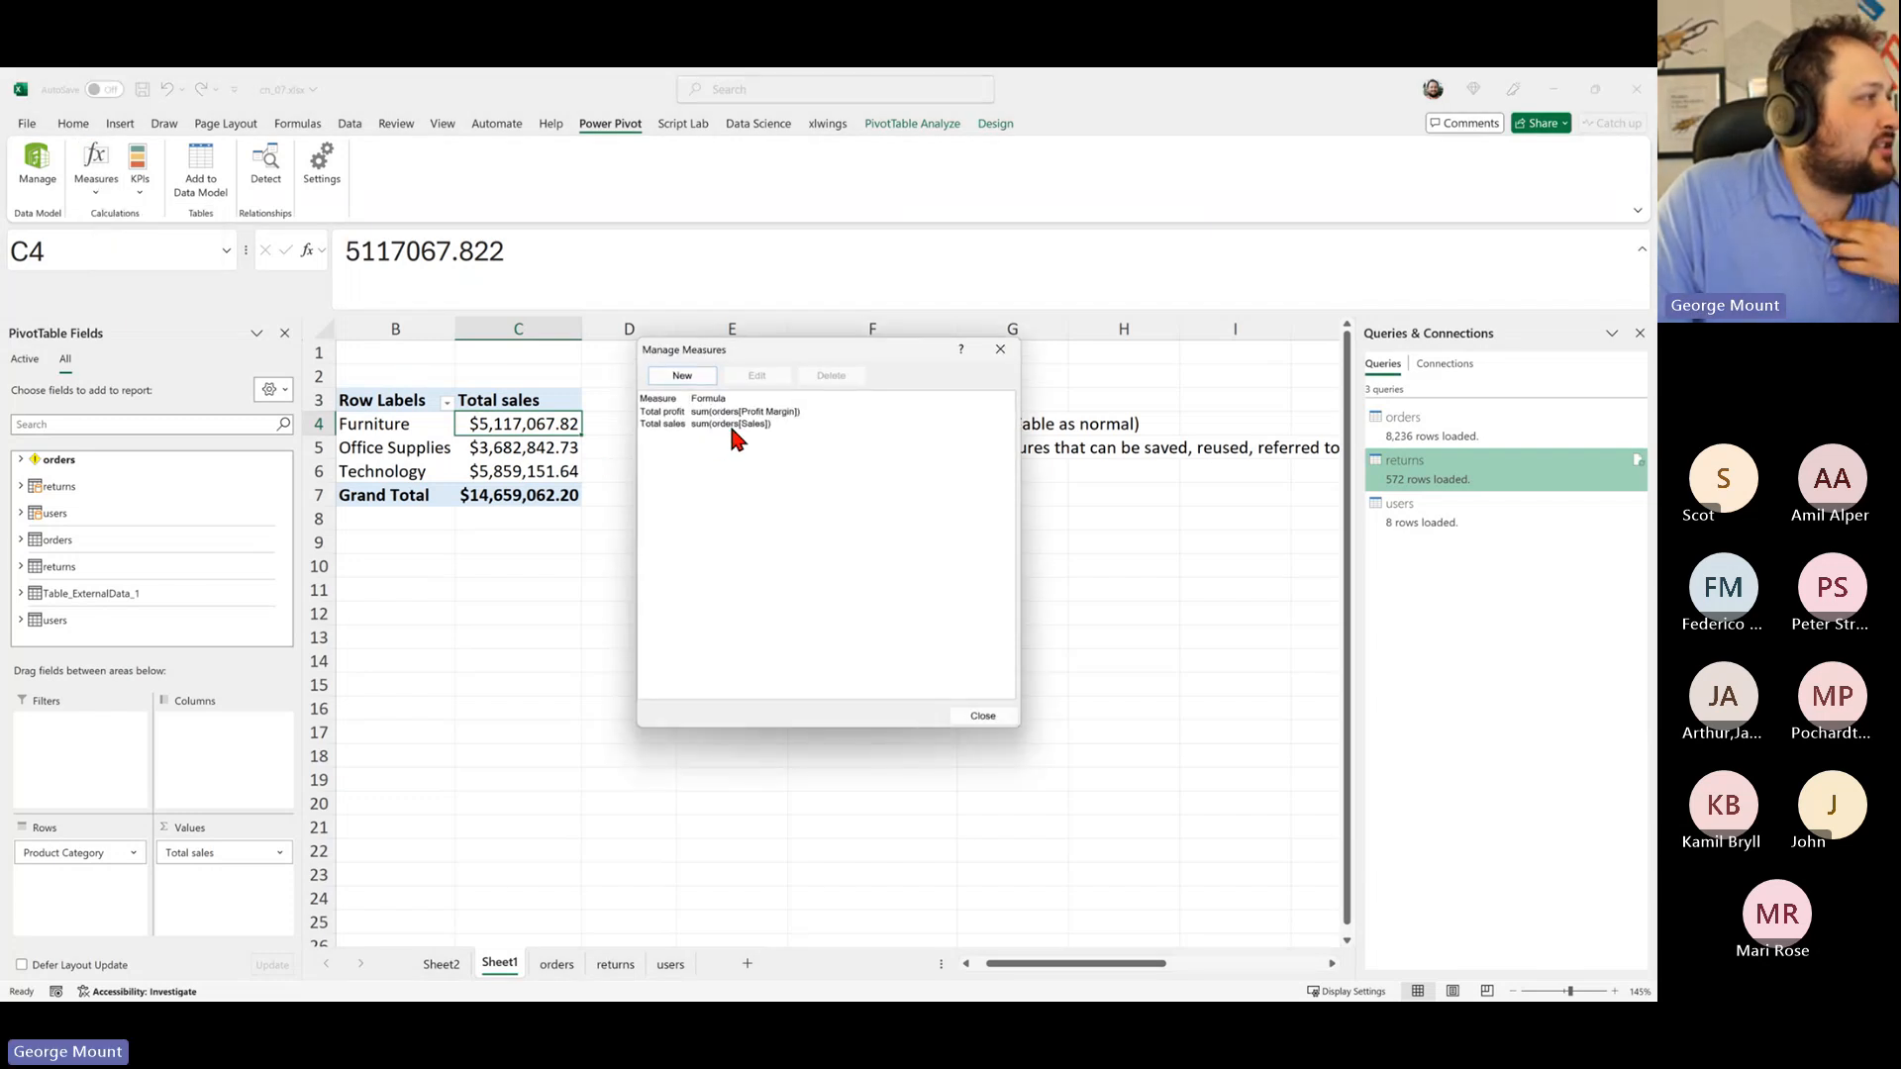
pyautogui.click(735, 412)
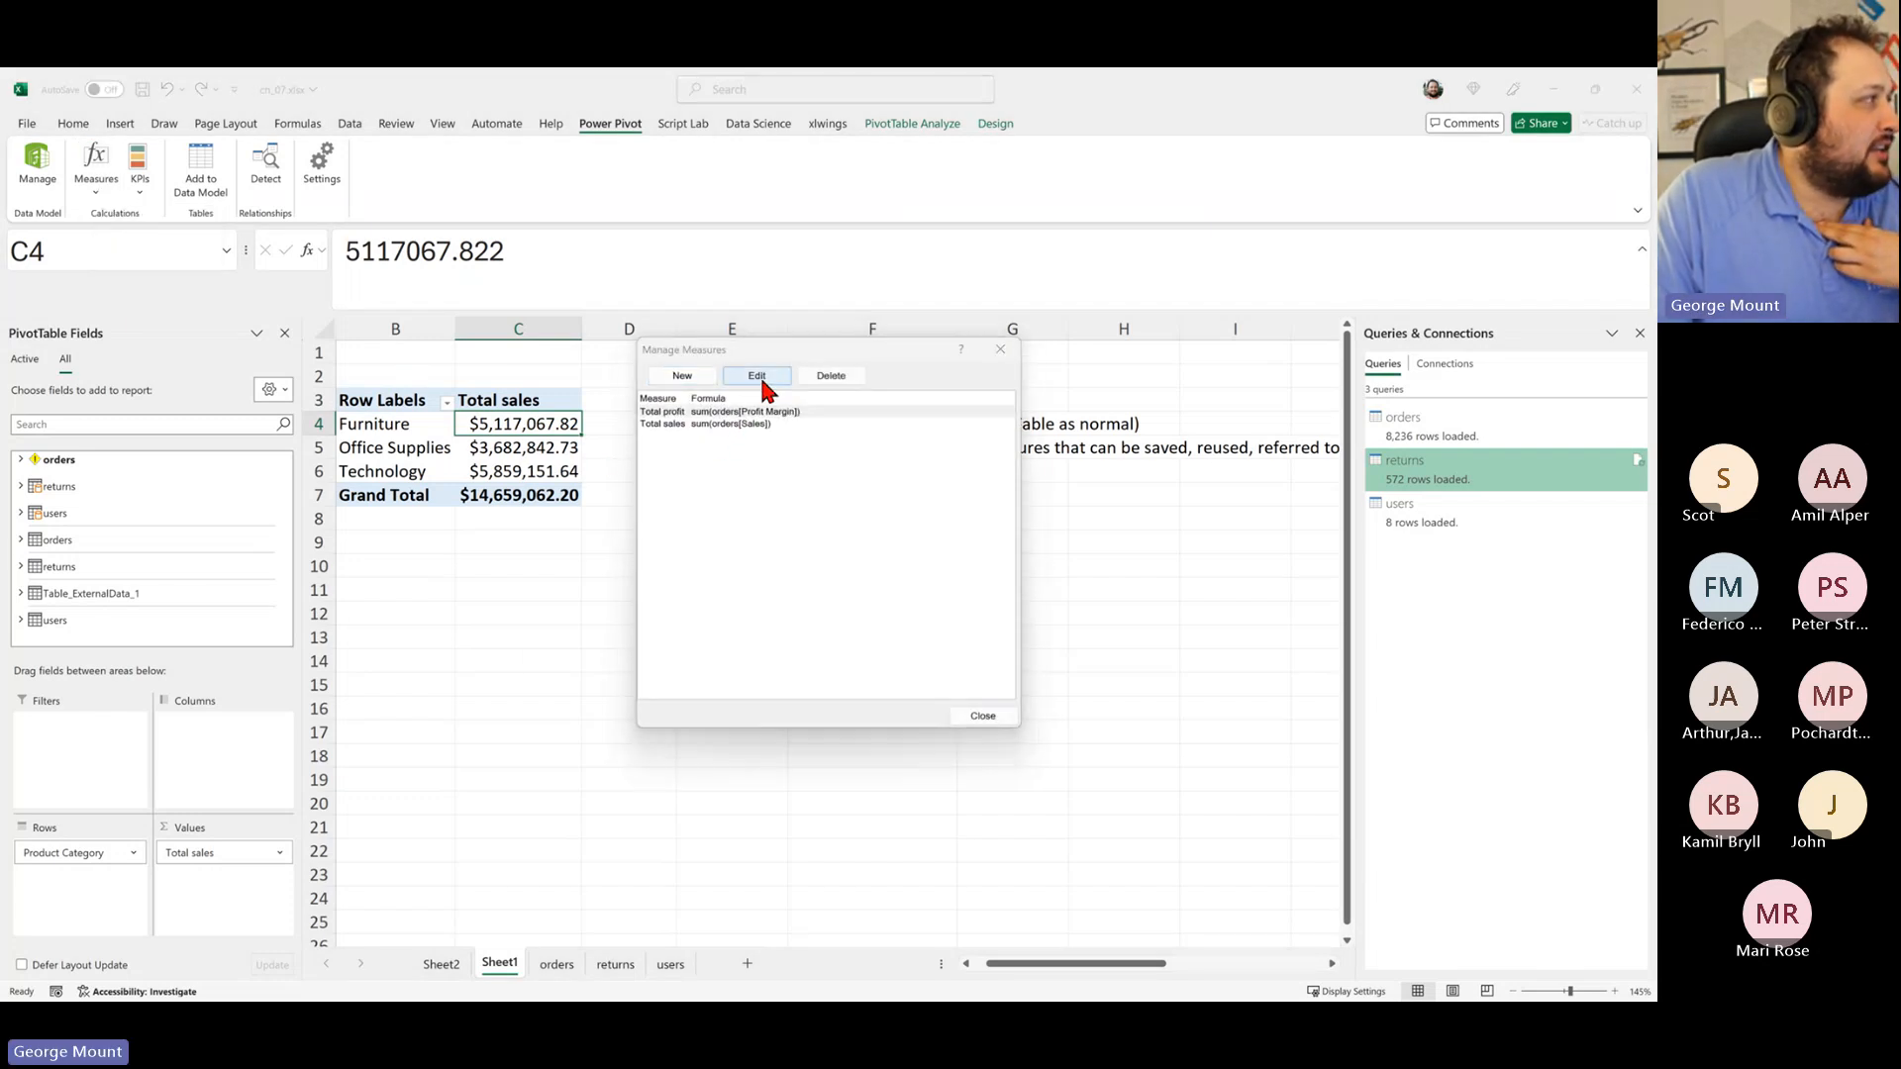
pyautogui.click(756, 376)
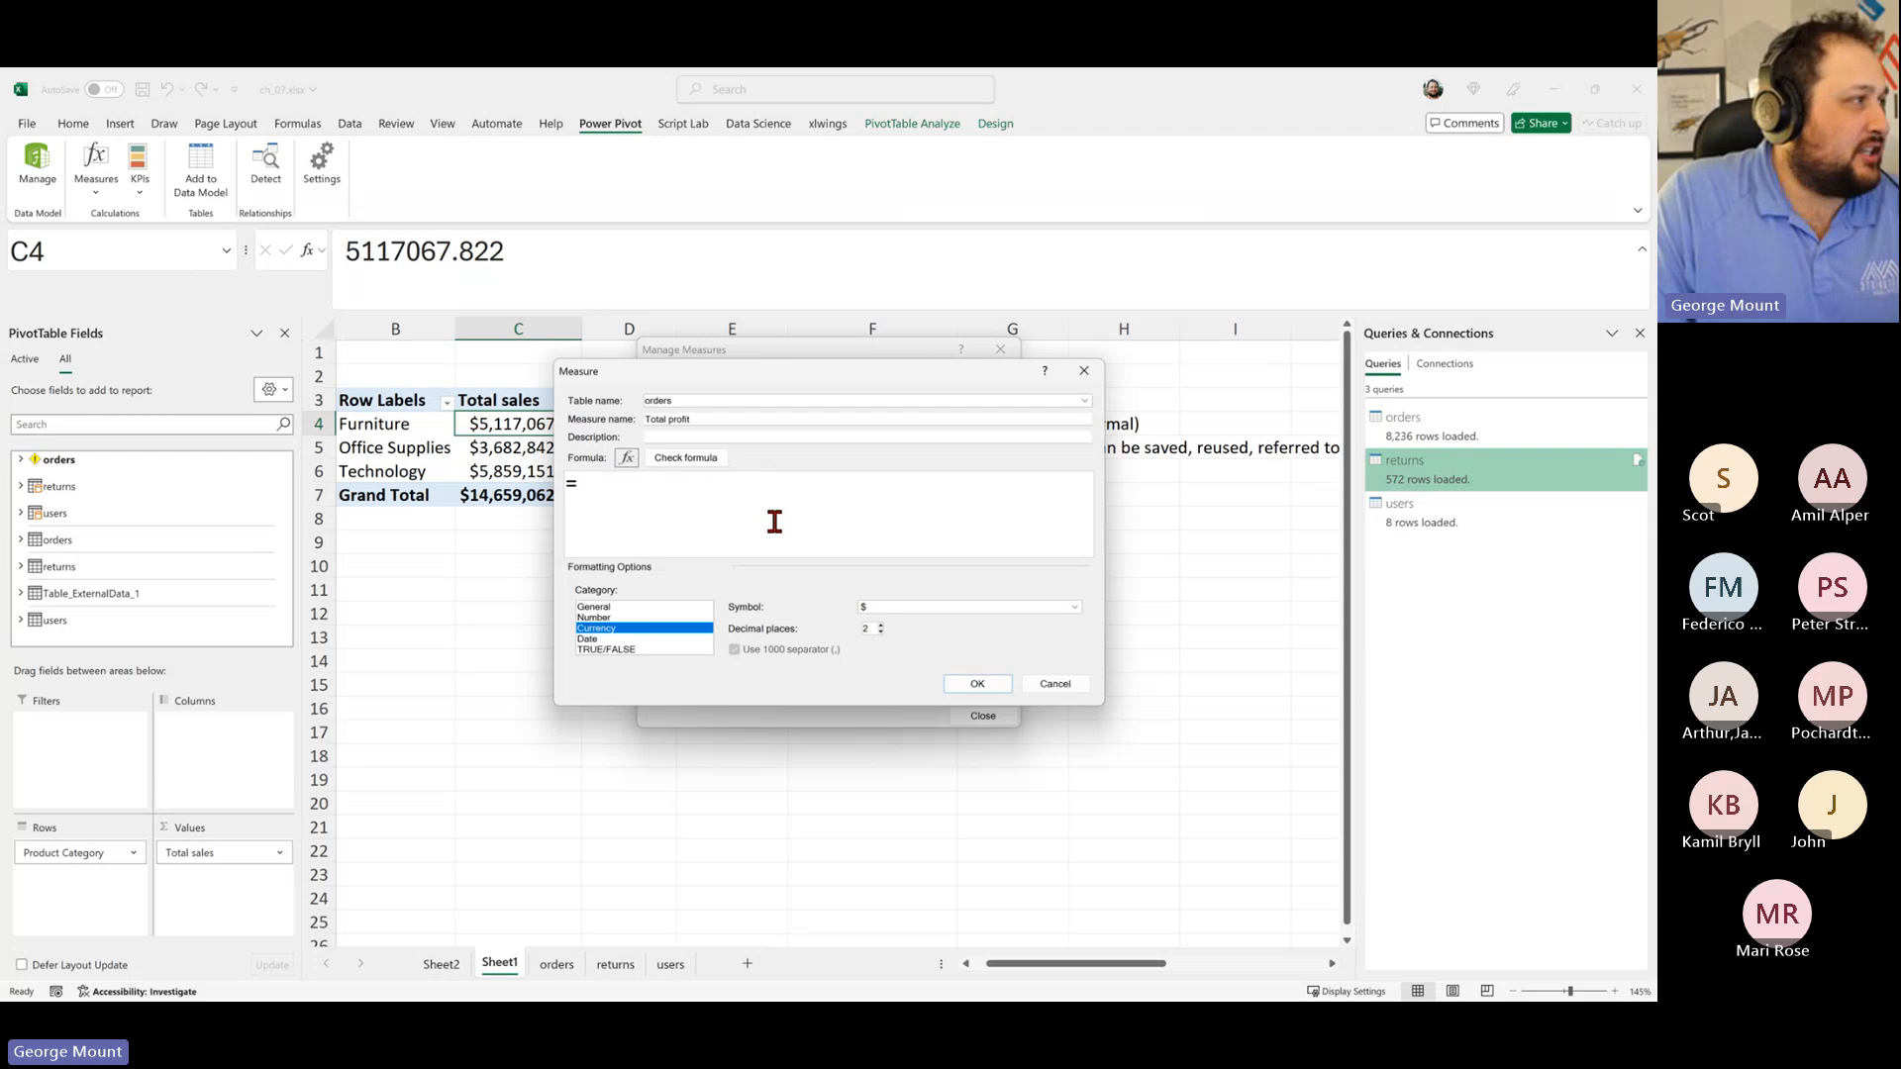
pyautogui.scroll(3, 772, 515)
pyautogui.moveTo(904, 490); pyautogui.dragTo(806, 495)
pyautogui.press('BackSpace')
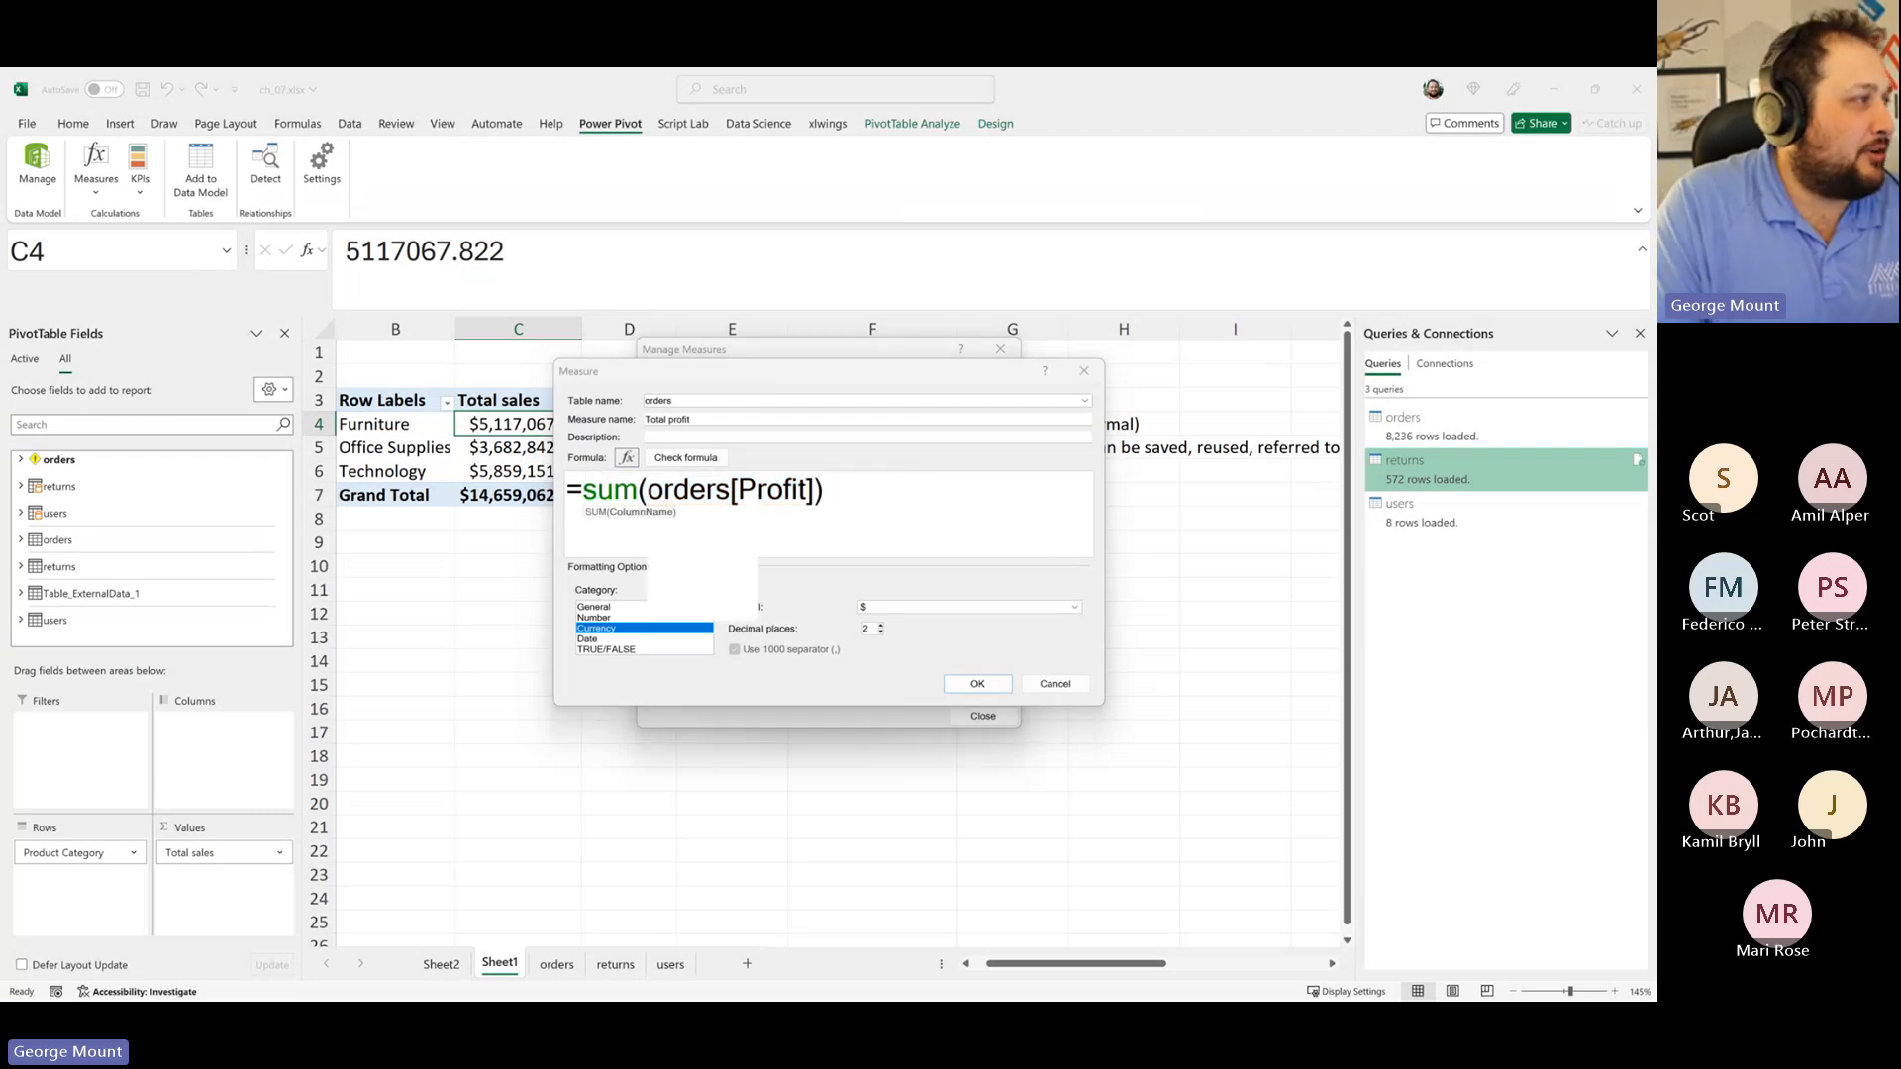
pyautogui.click(972, 683)
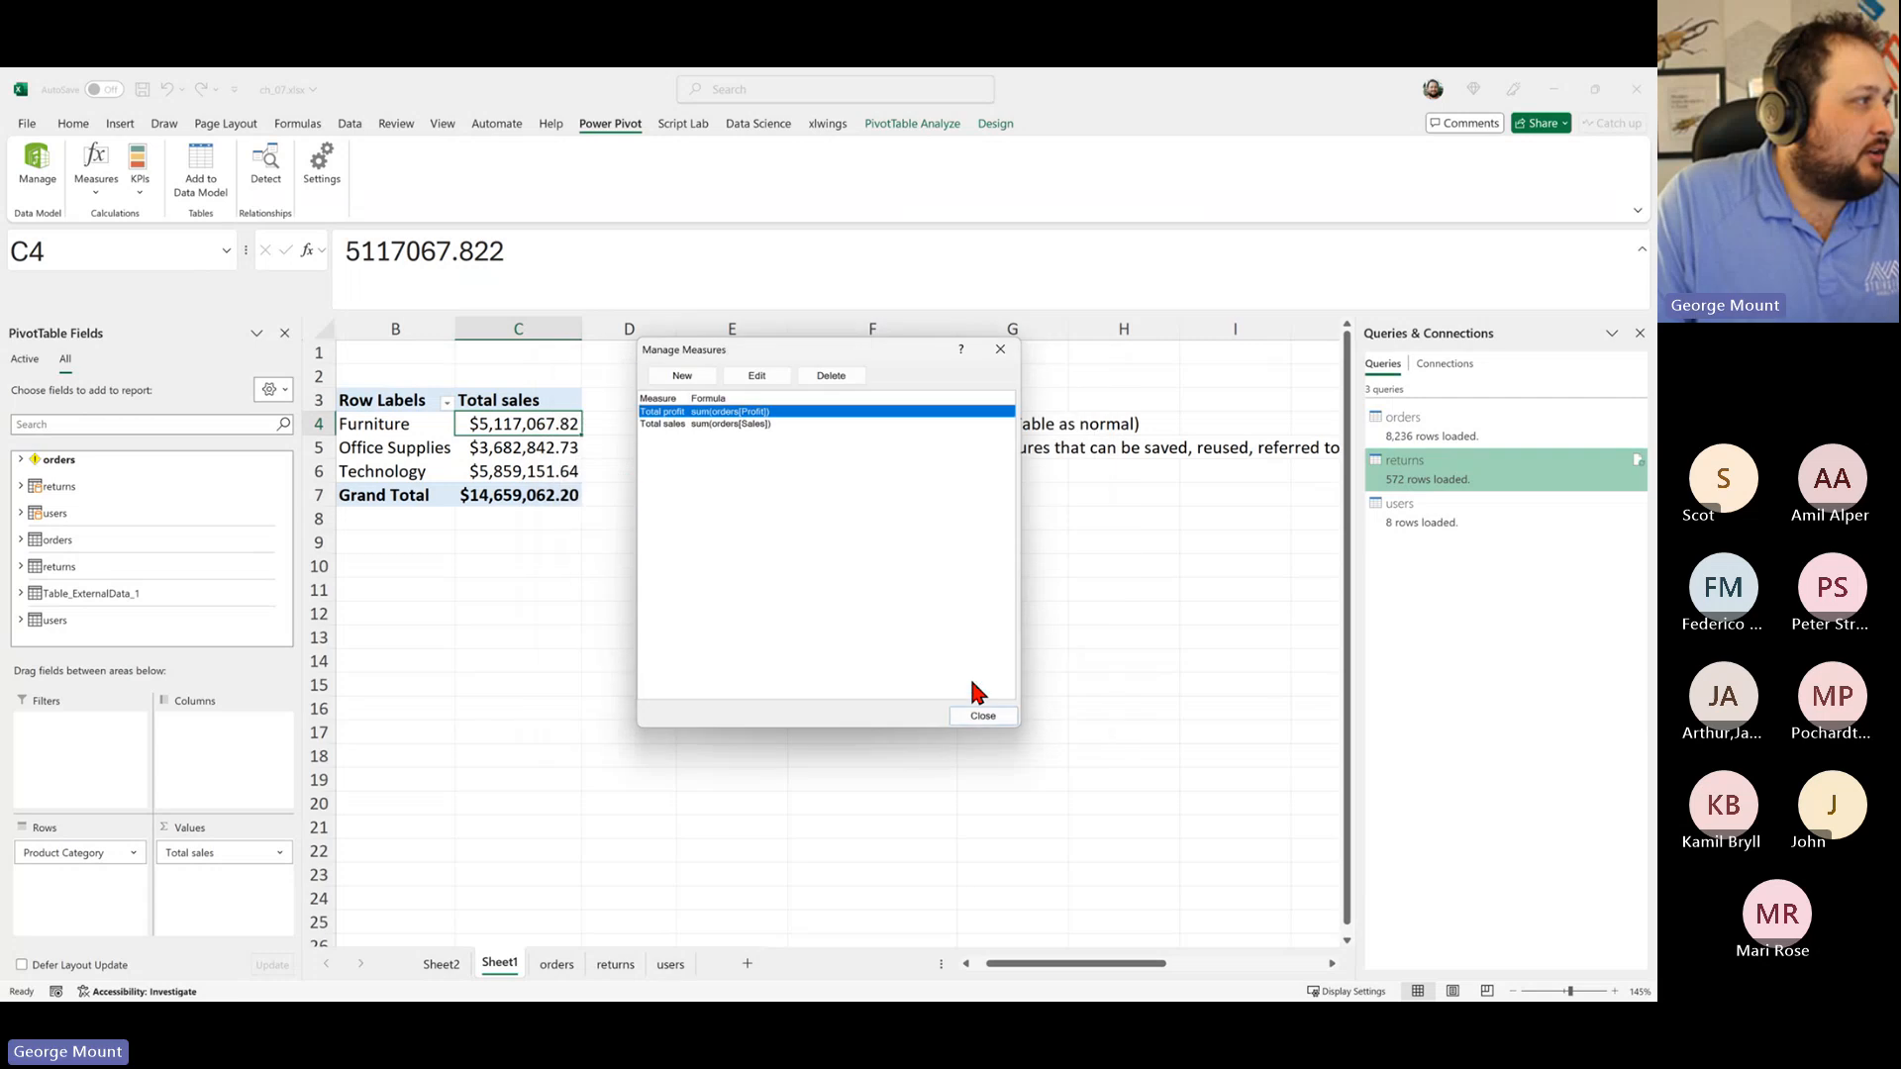
pyautogui.click(983, 715)
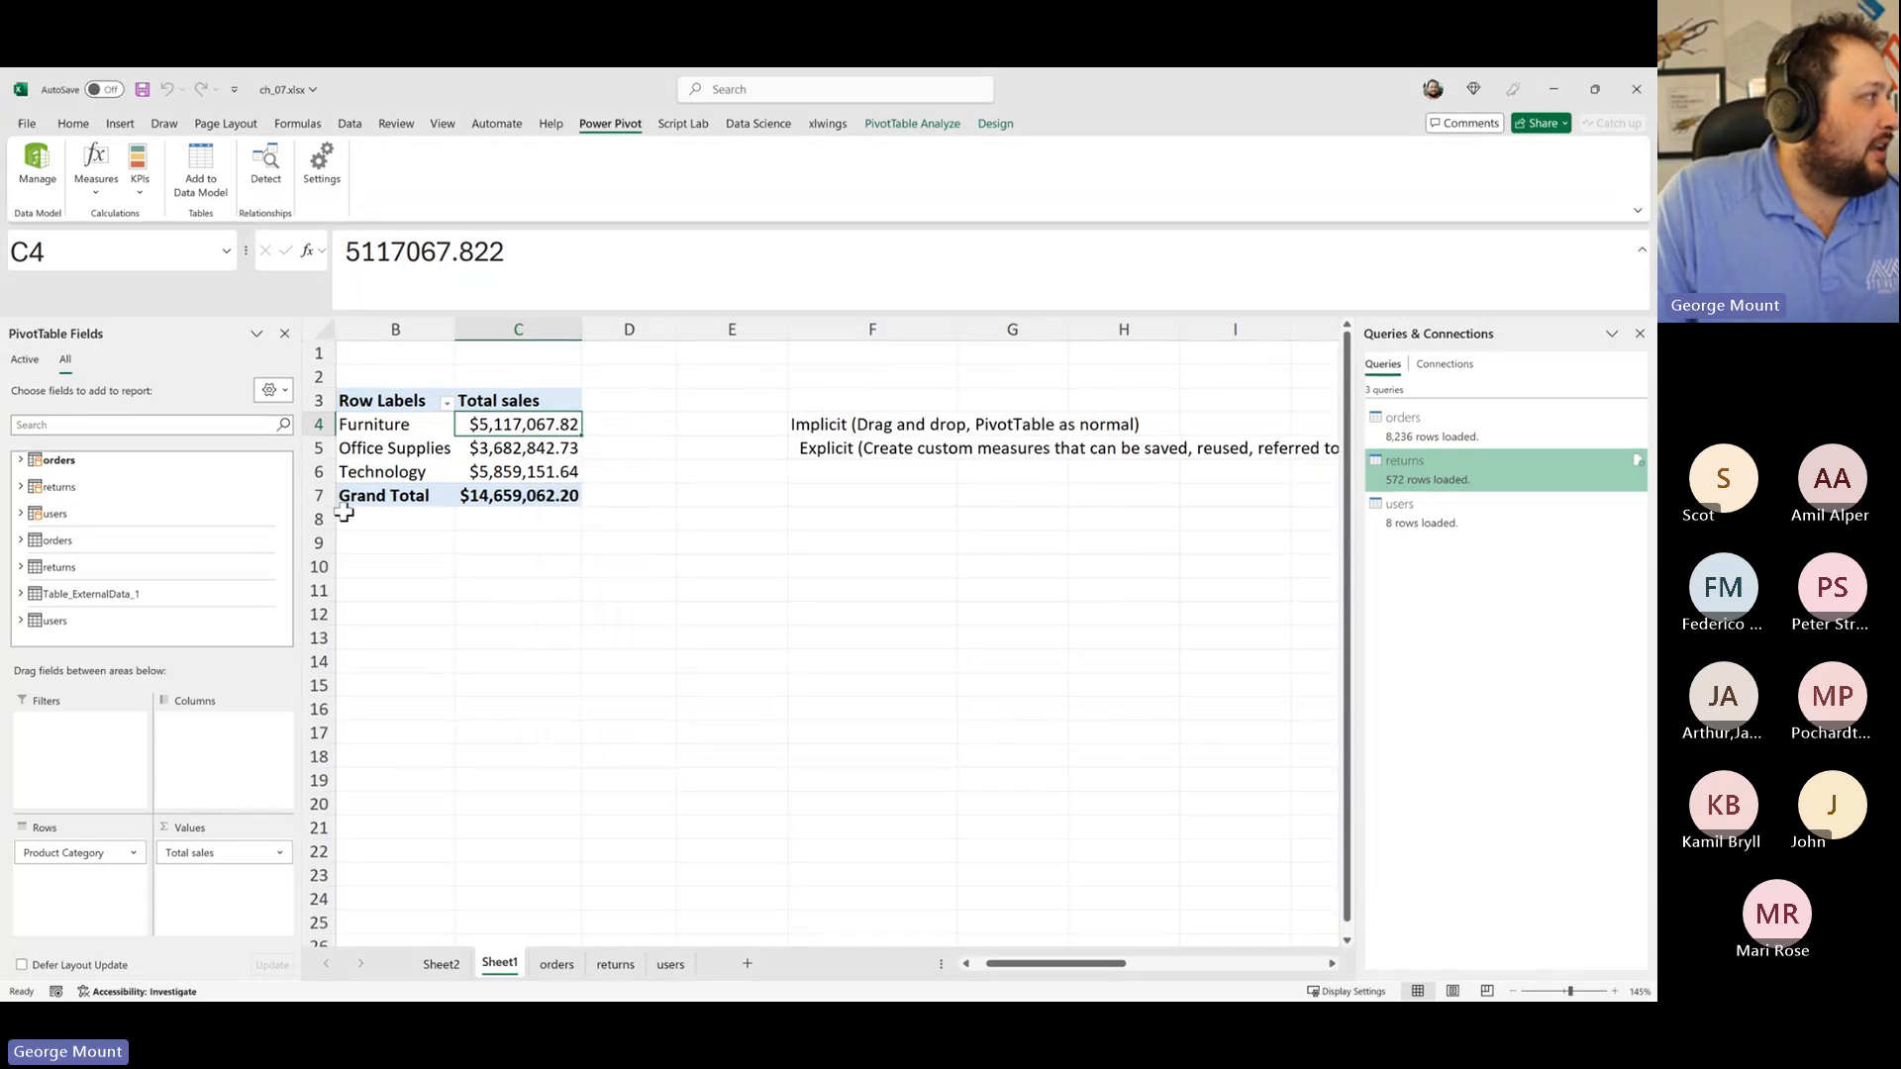
# Step: Search the PivotTable fields for "profi" and add the Total profit measure to the PivotTable
pyautogui.click(85, 424)
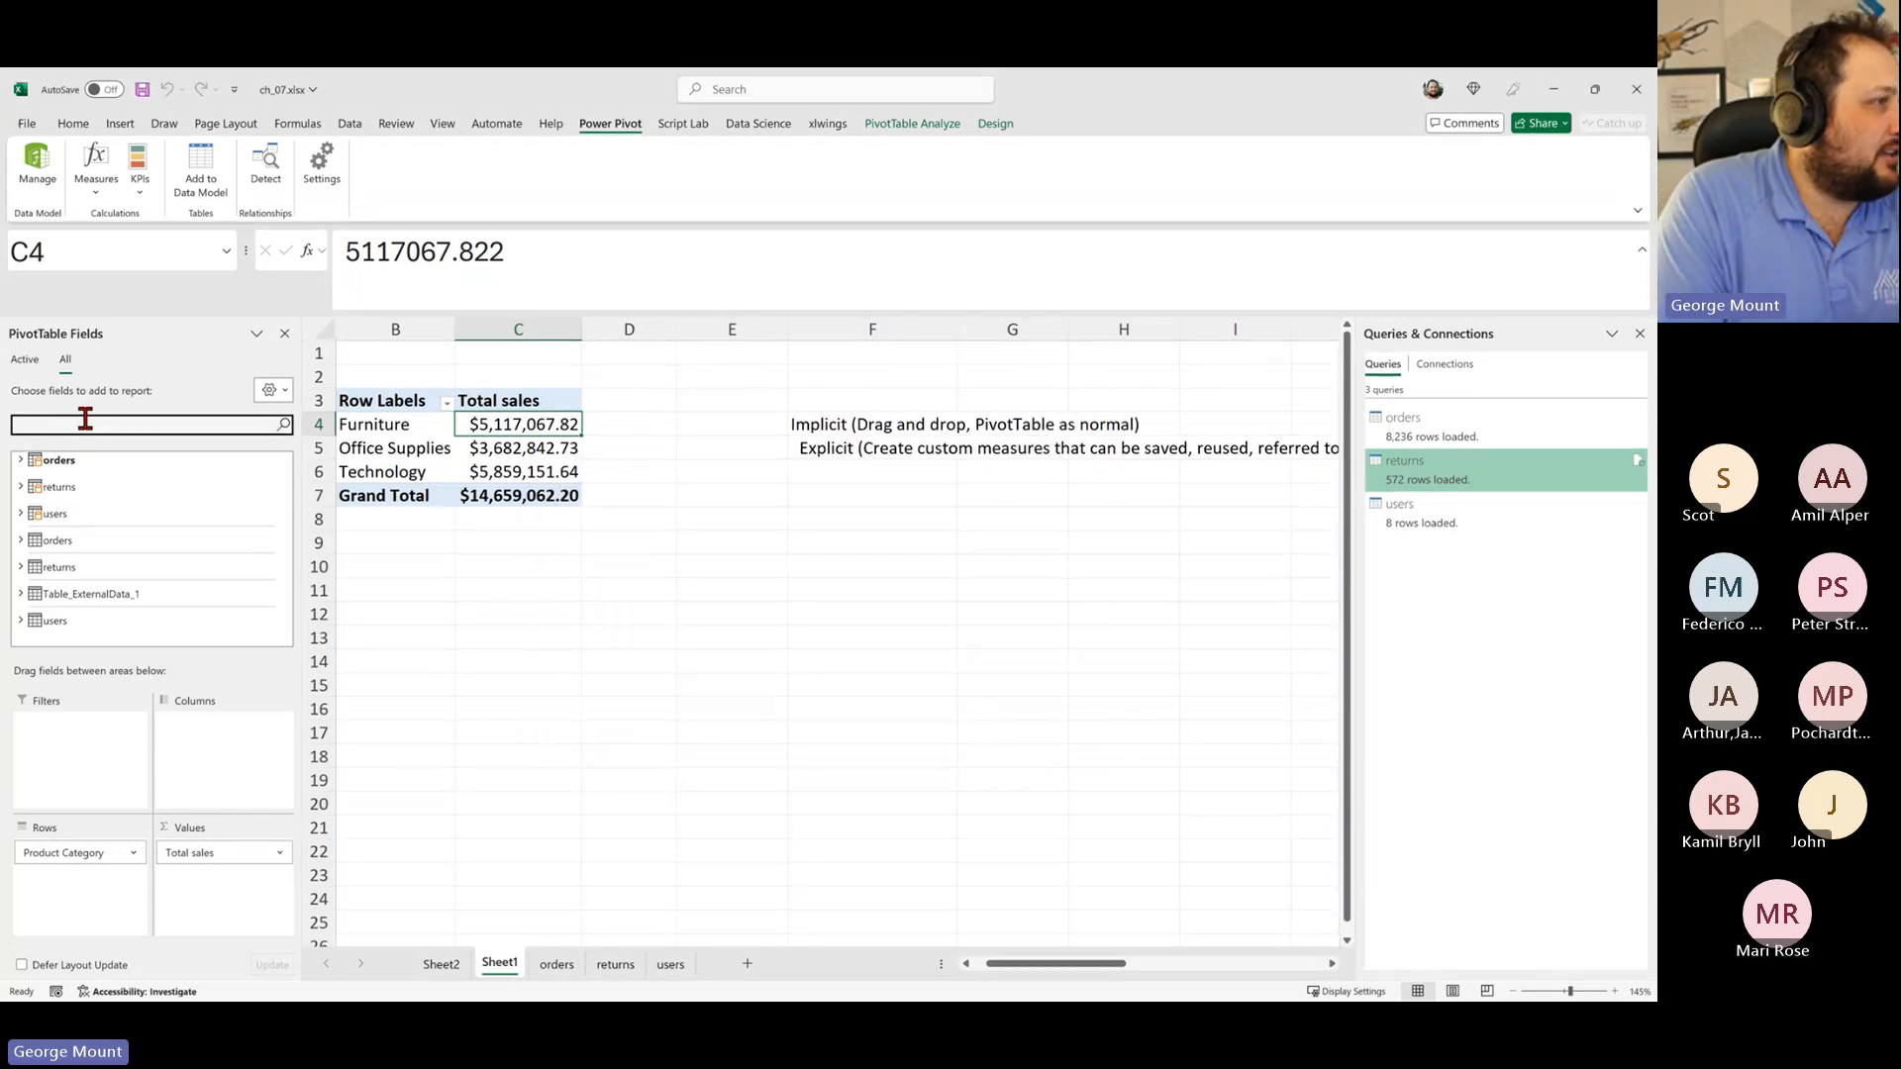
pyautogui.write('profi')
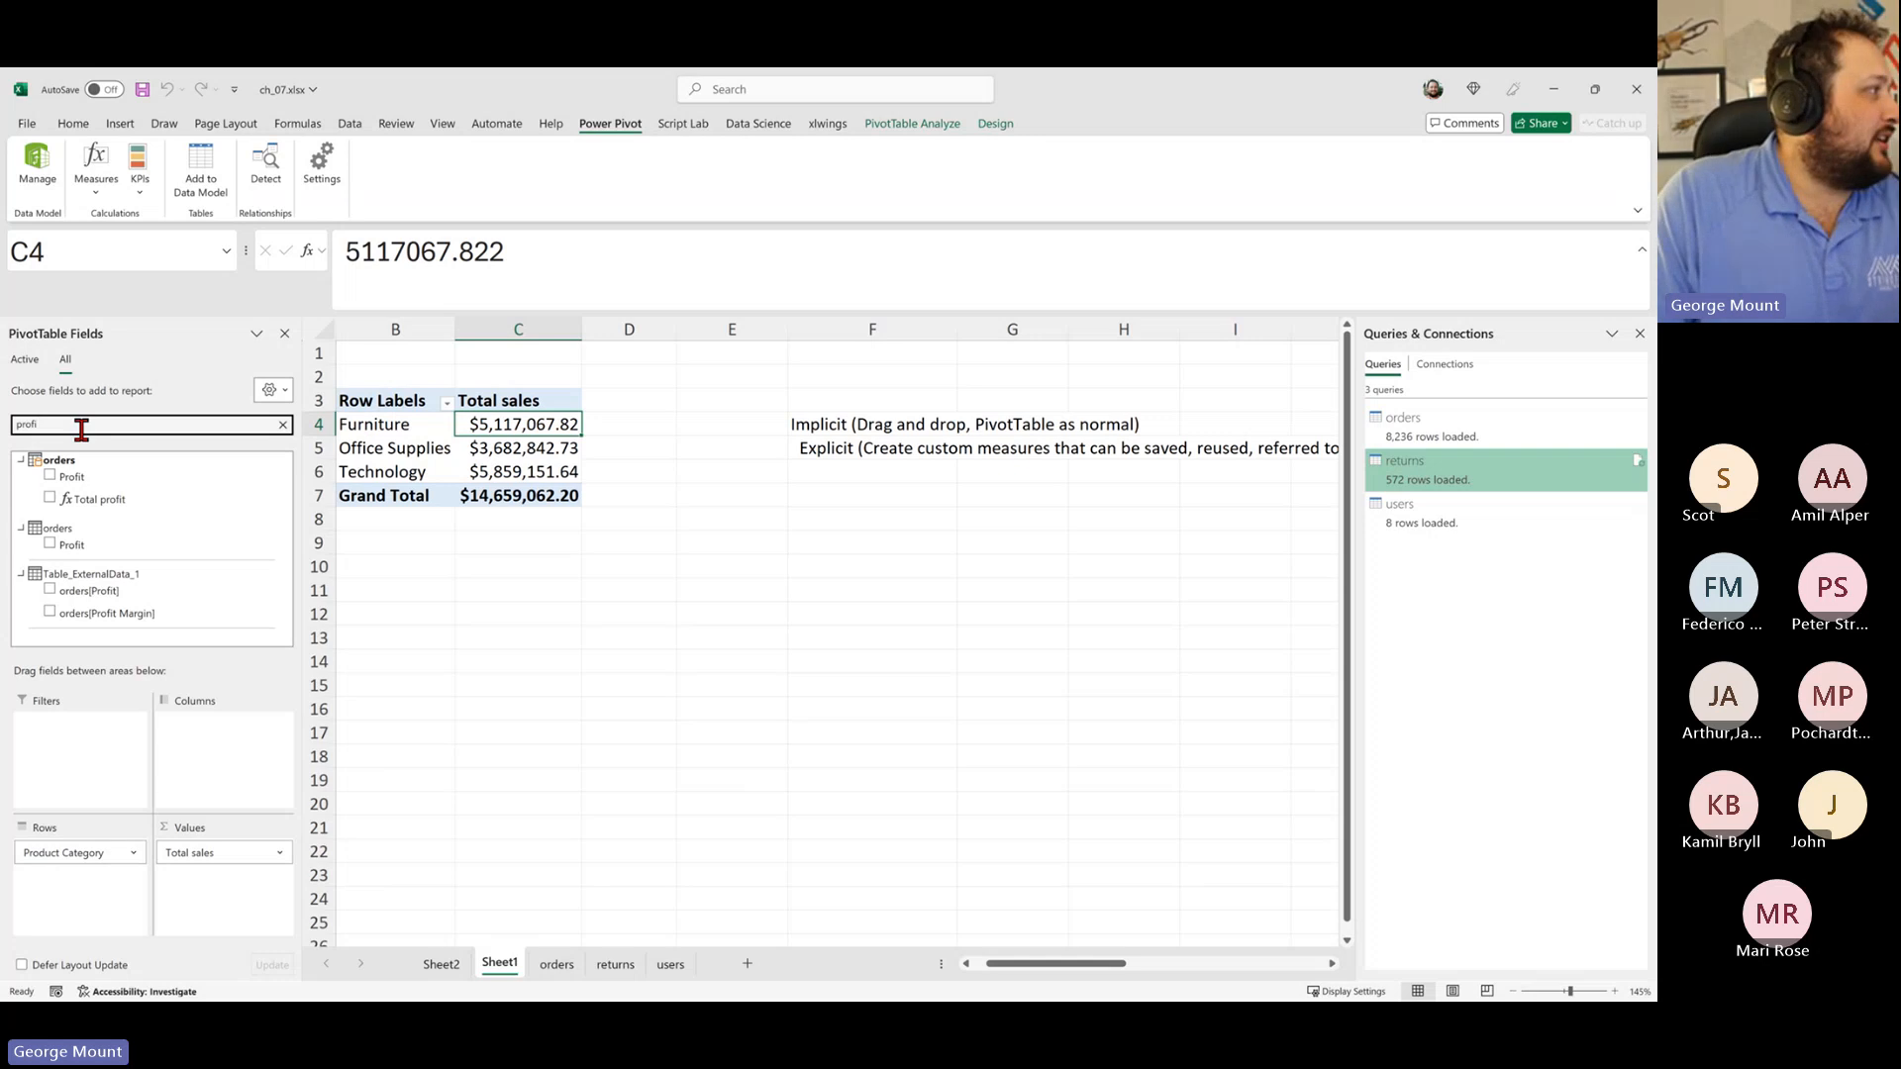
pyautogui.click(50, 497)
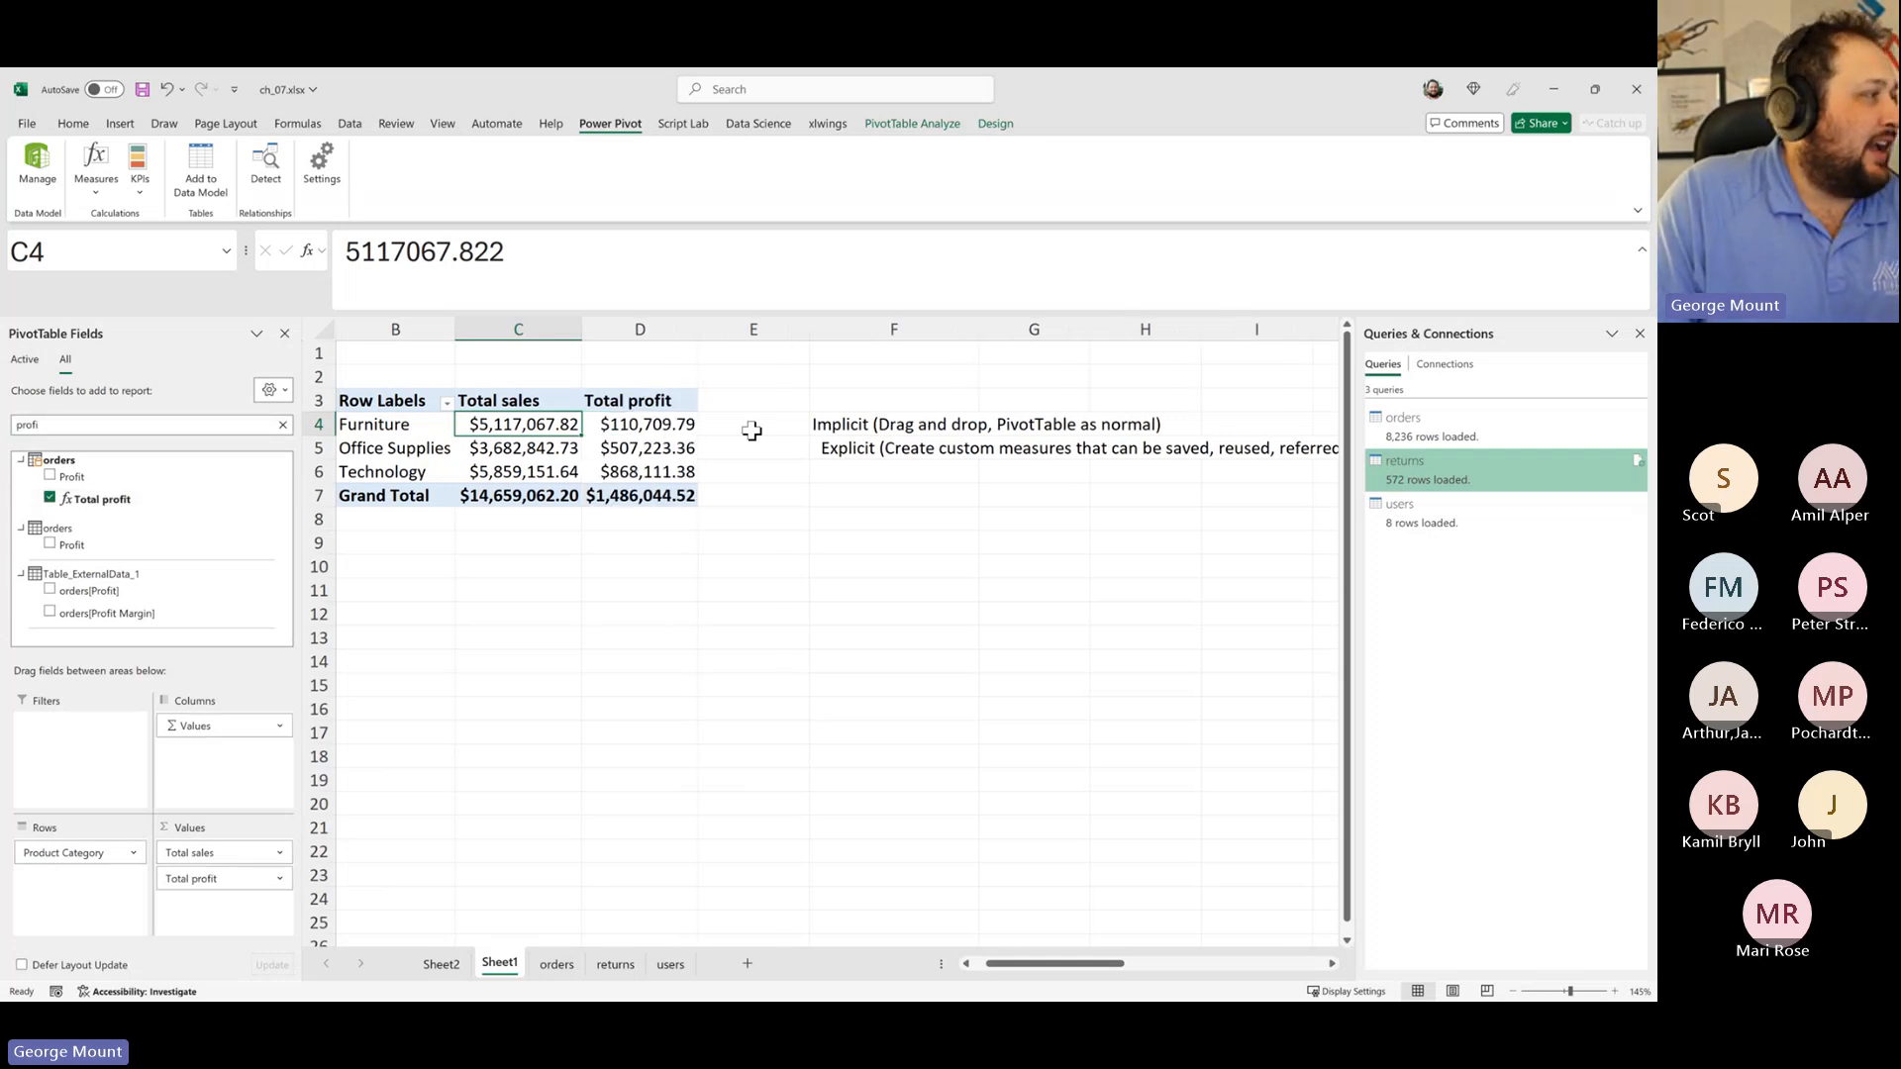
# Step: Reopen the Total profit measure for editing and enlarge its formula text to examine it
pyautogui.click(99, 193)
pyautogui.click(134, 245)
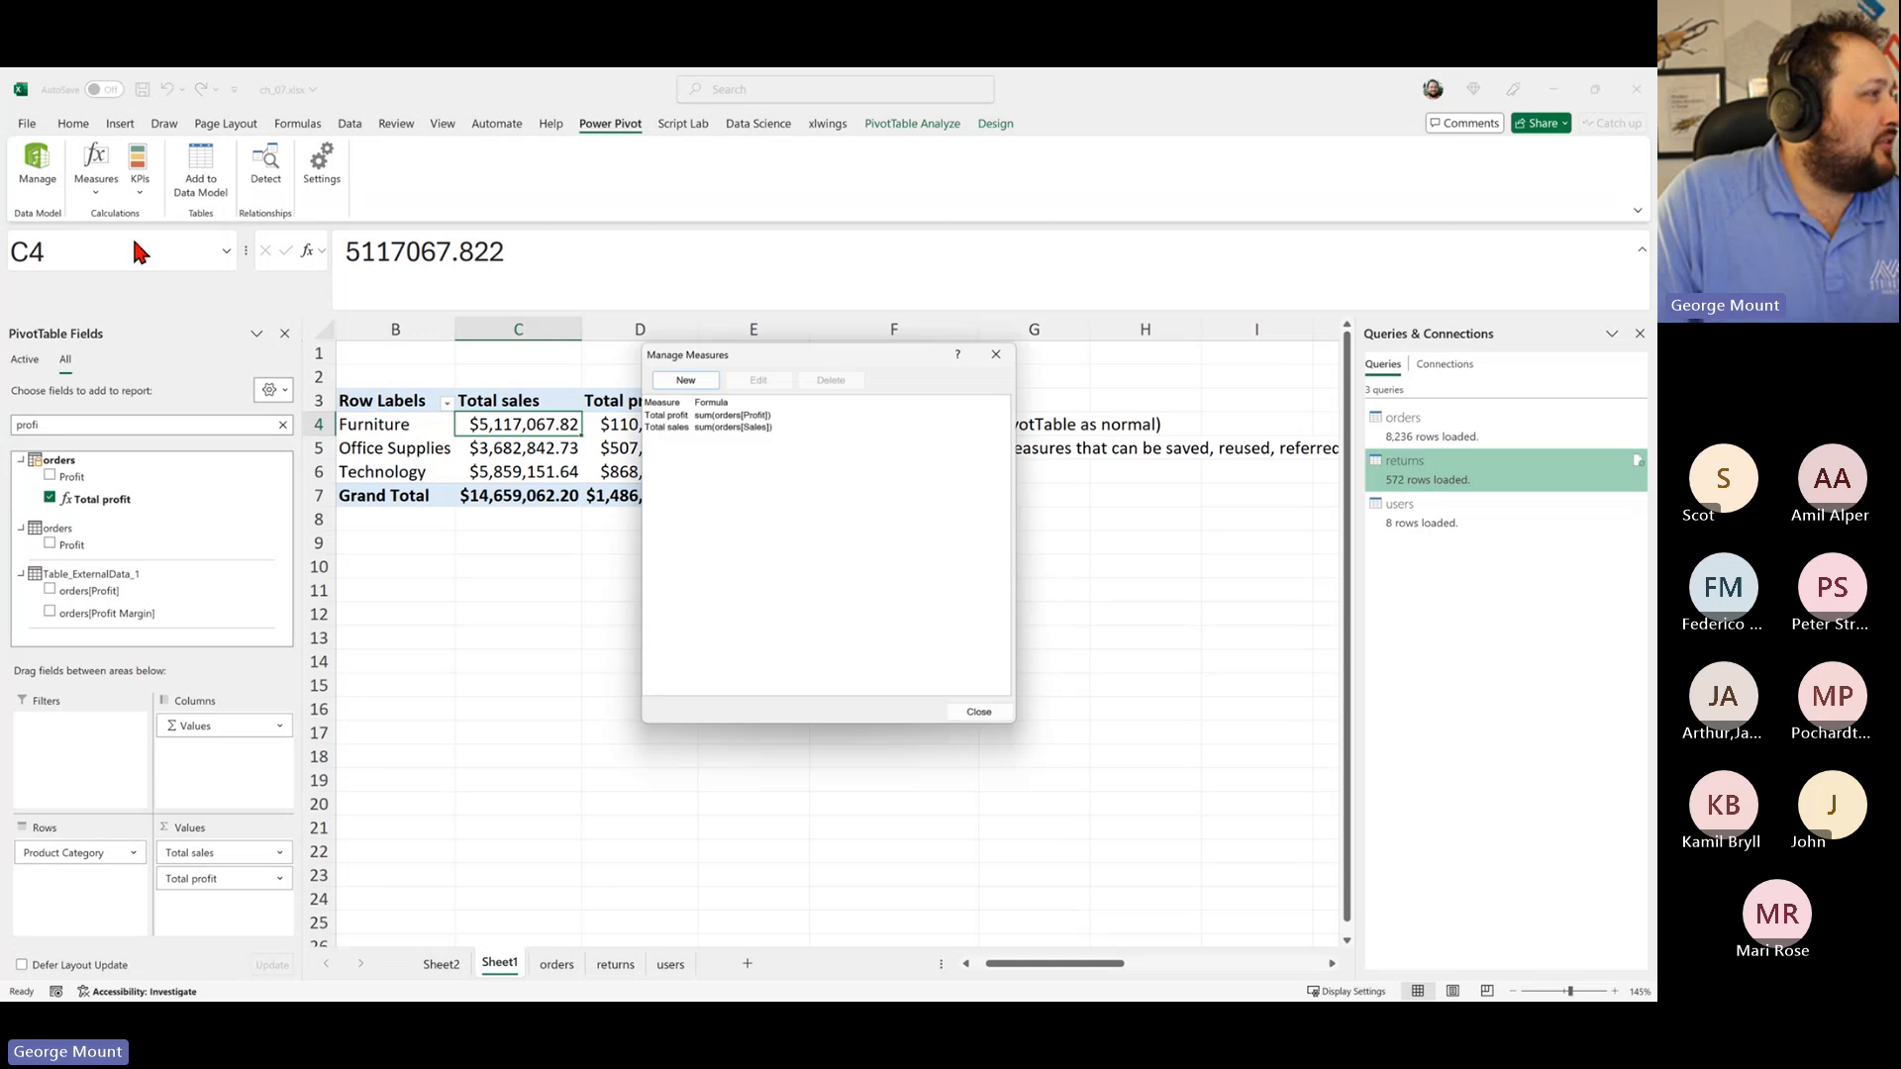
pyautogui.click(730, 411)
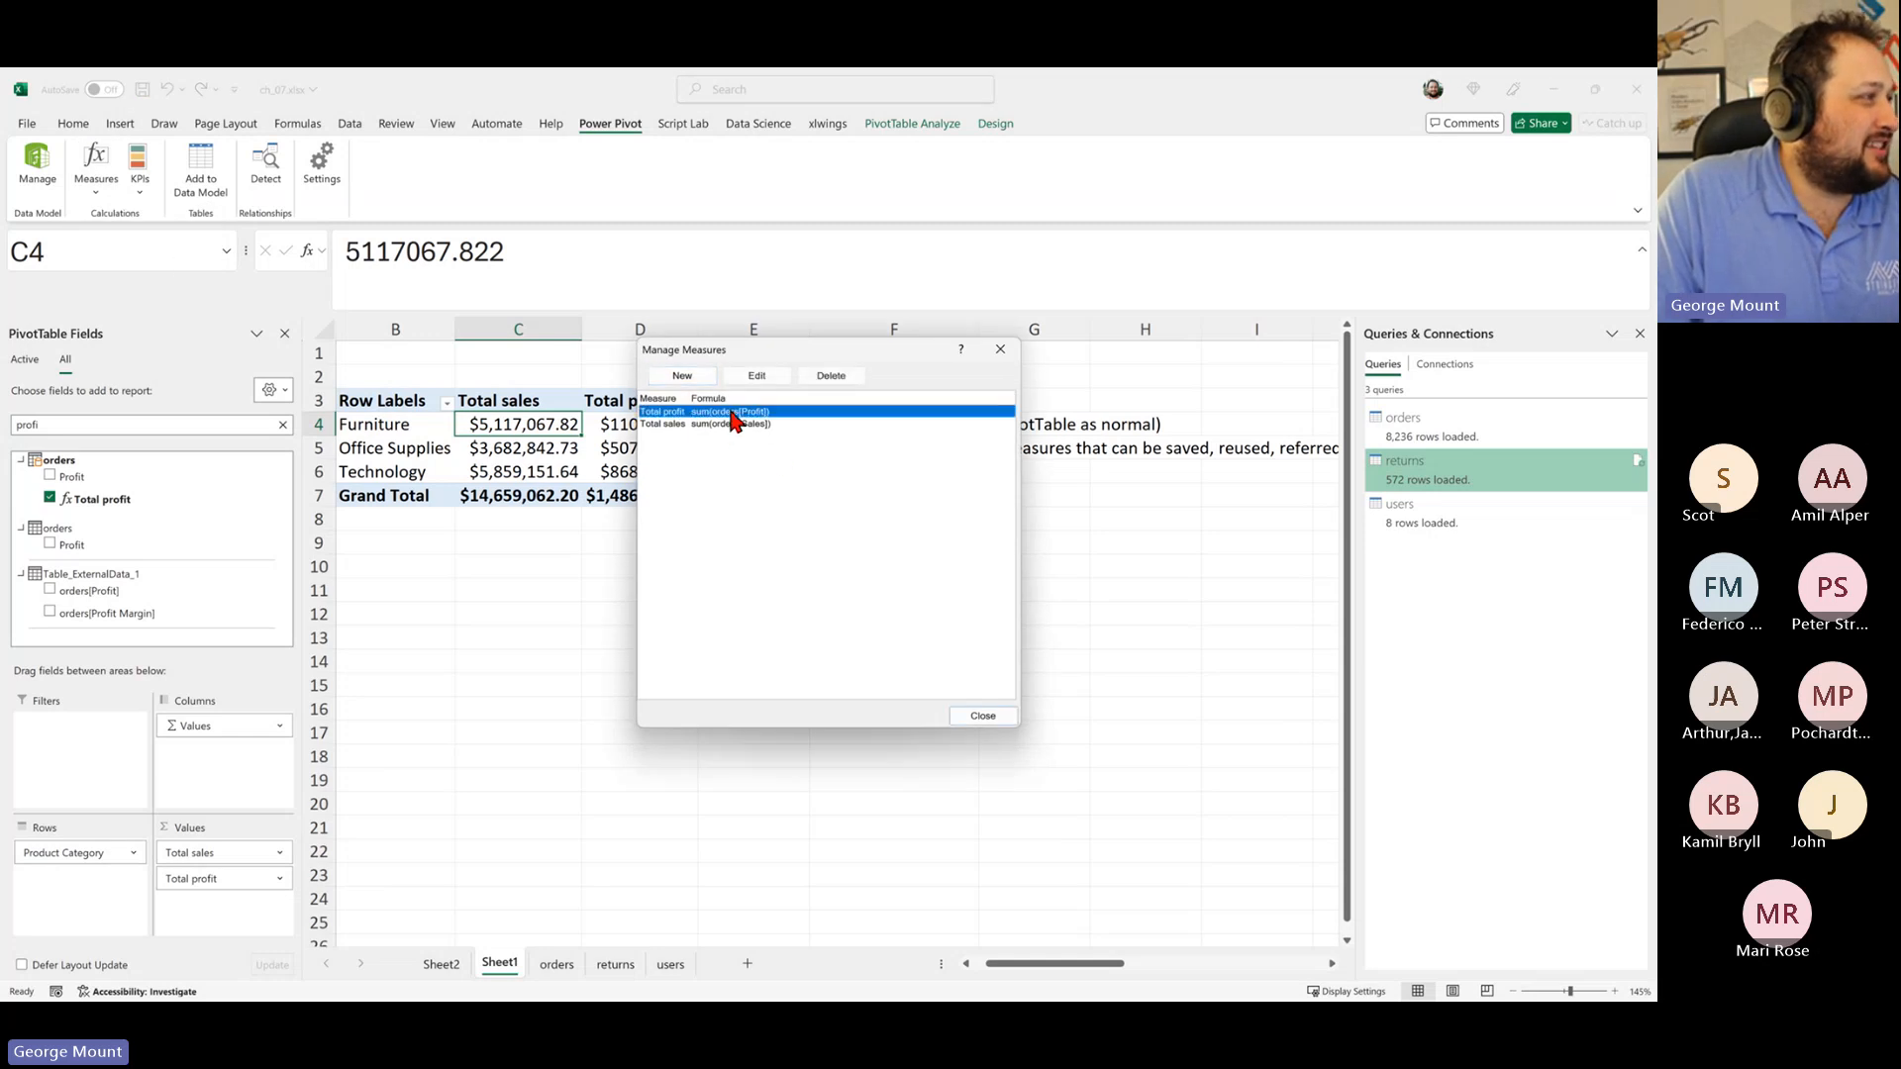
pyautogui.click(755, 375)
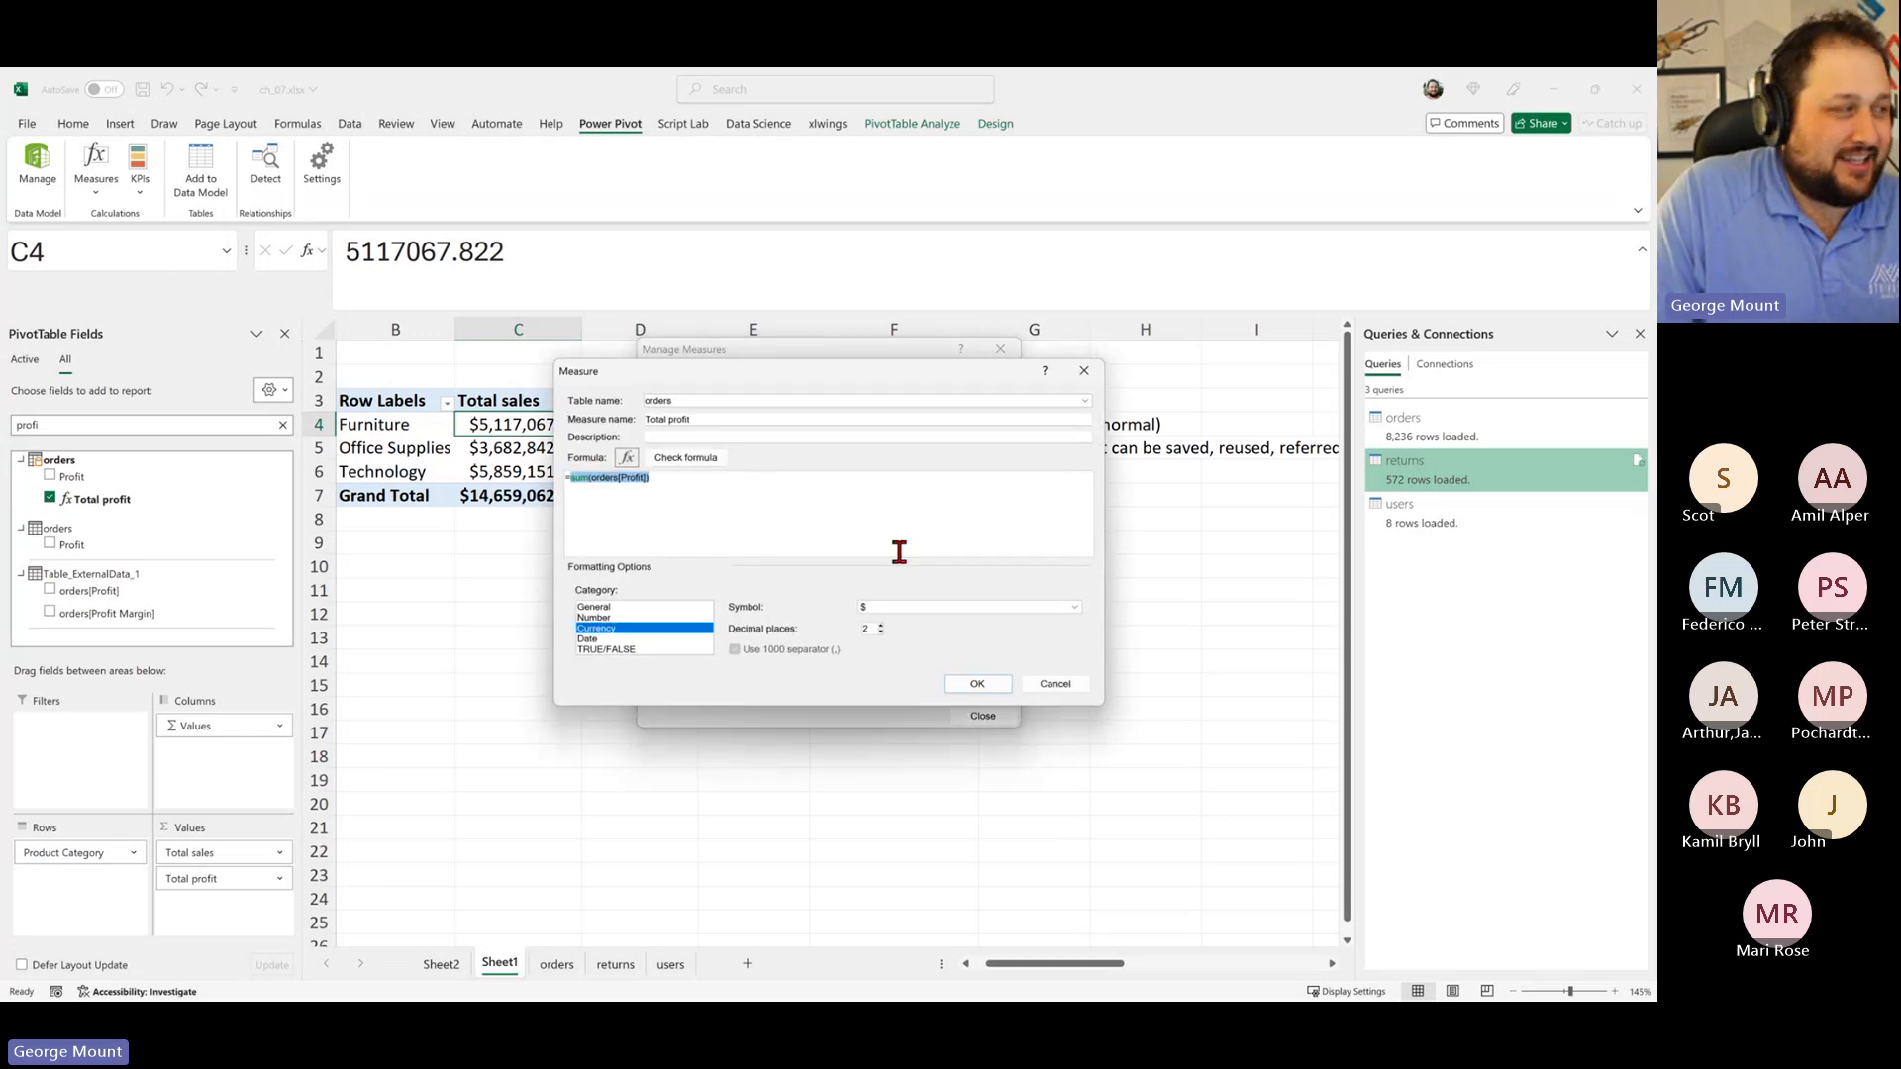
pyautogui.scroll(5, 733, 495)
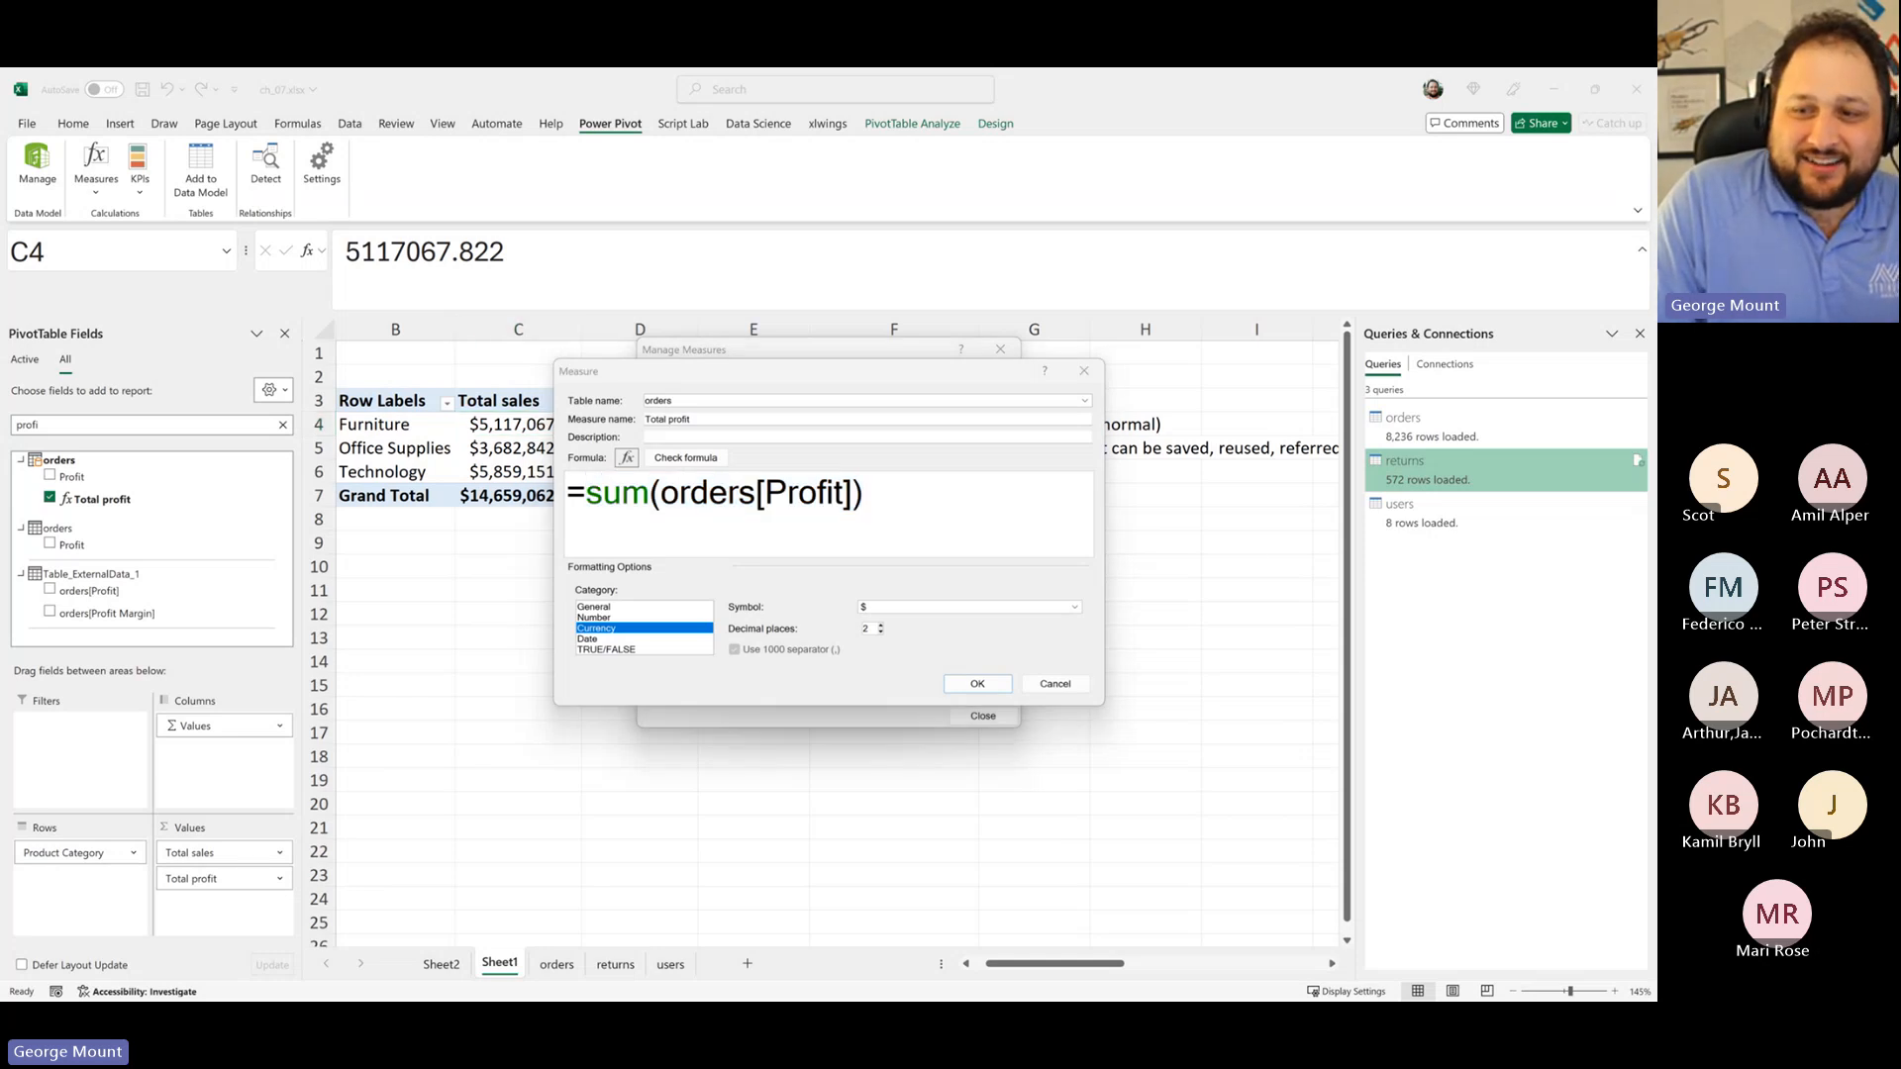
# Step: Save and close the Total profit measure, return to the PivotTable and clear the field search
pyautogui.click(970, 676)
pyautogui.click(983, 715)
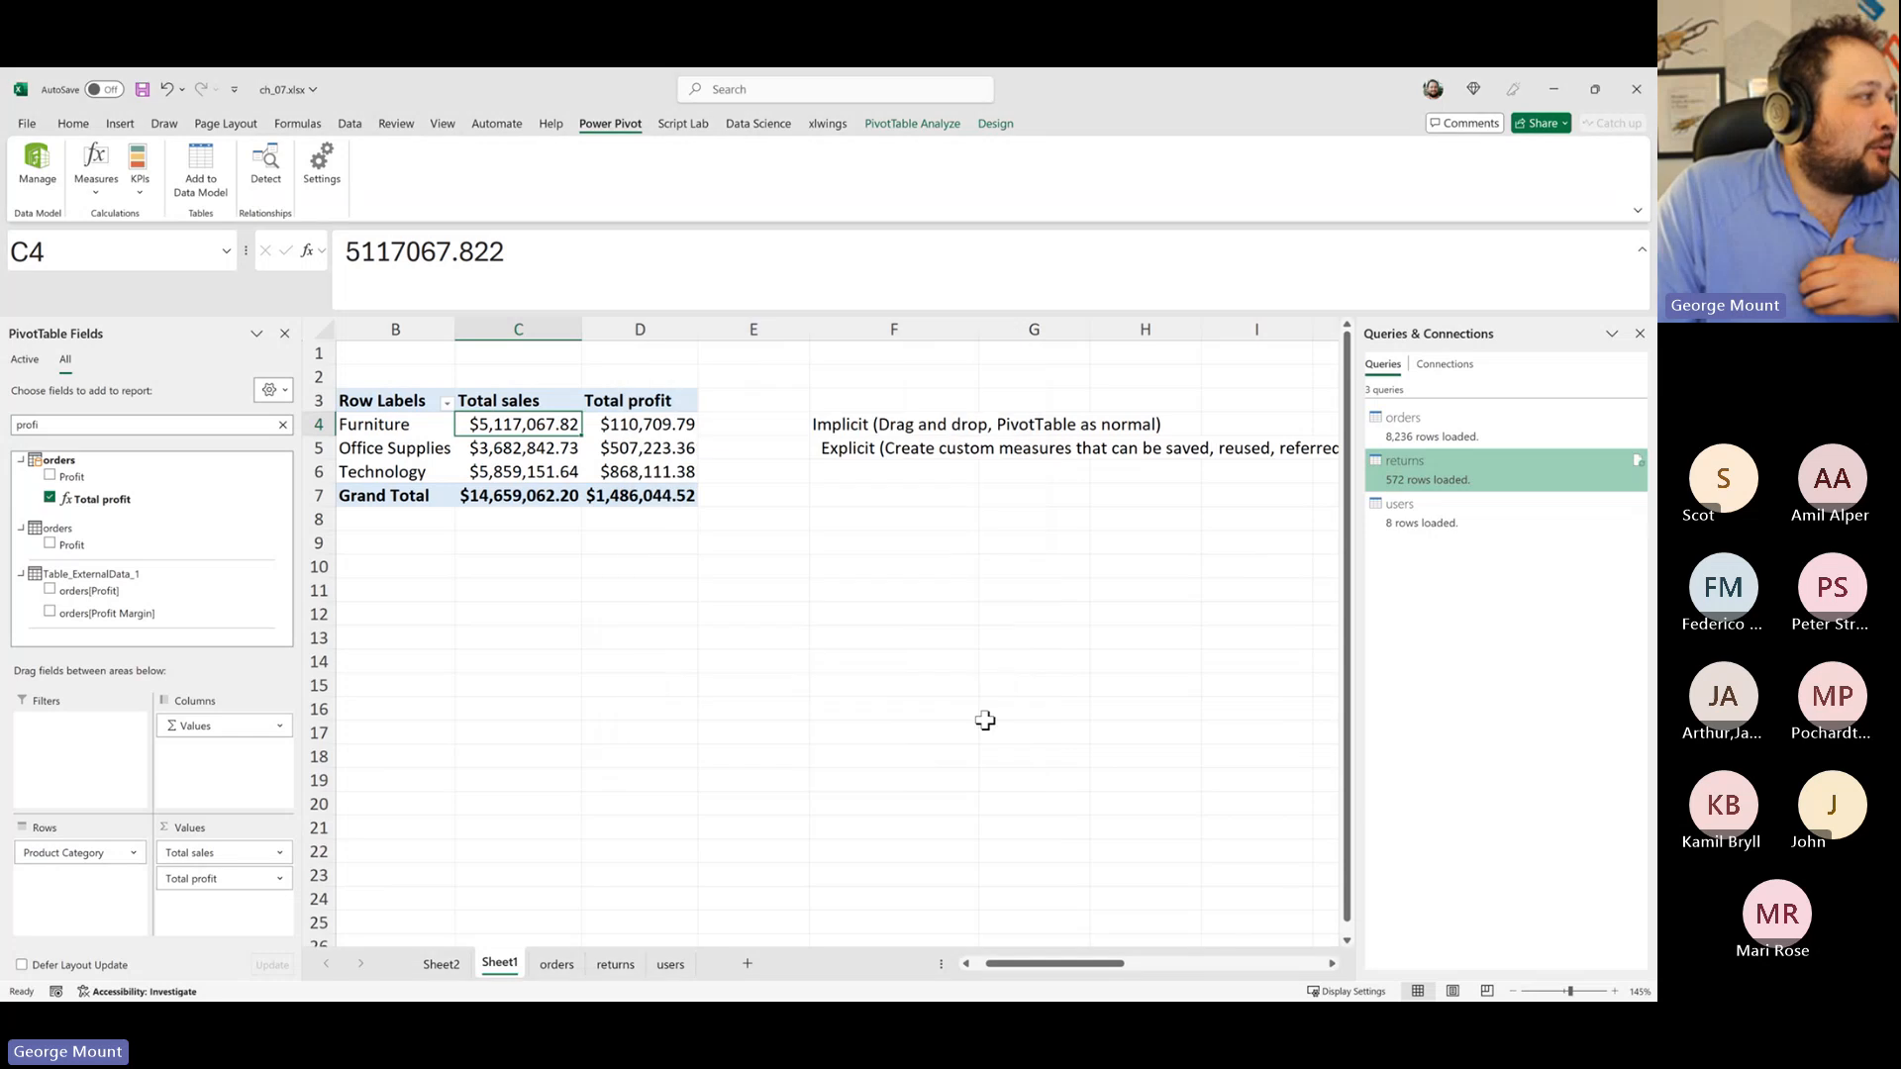
pyautogui.click(778, 565)
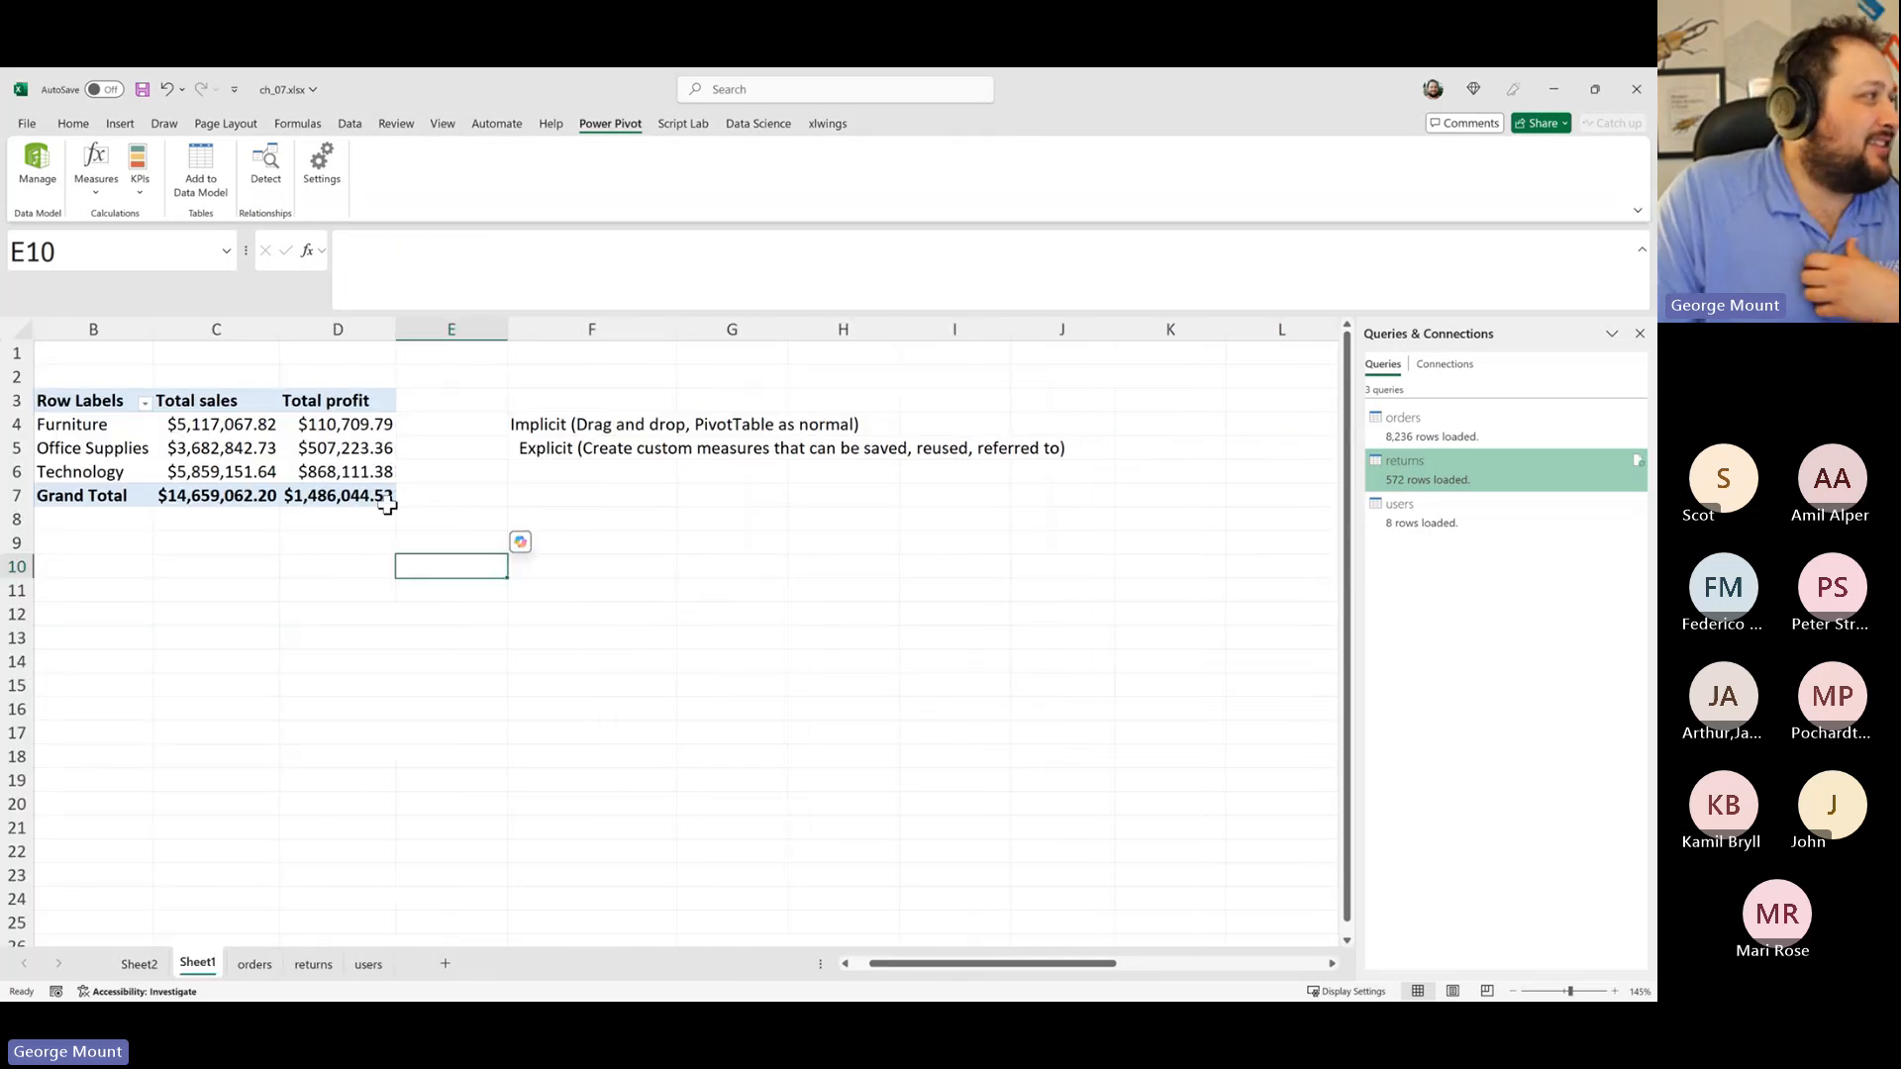
pyautogui.click(327, 444)
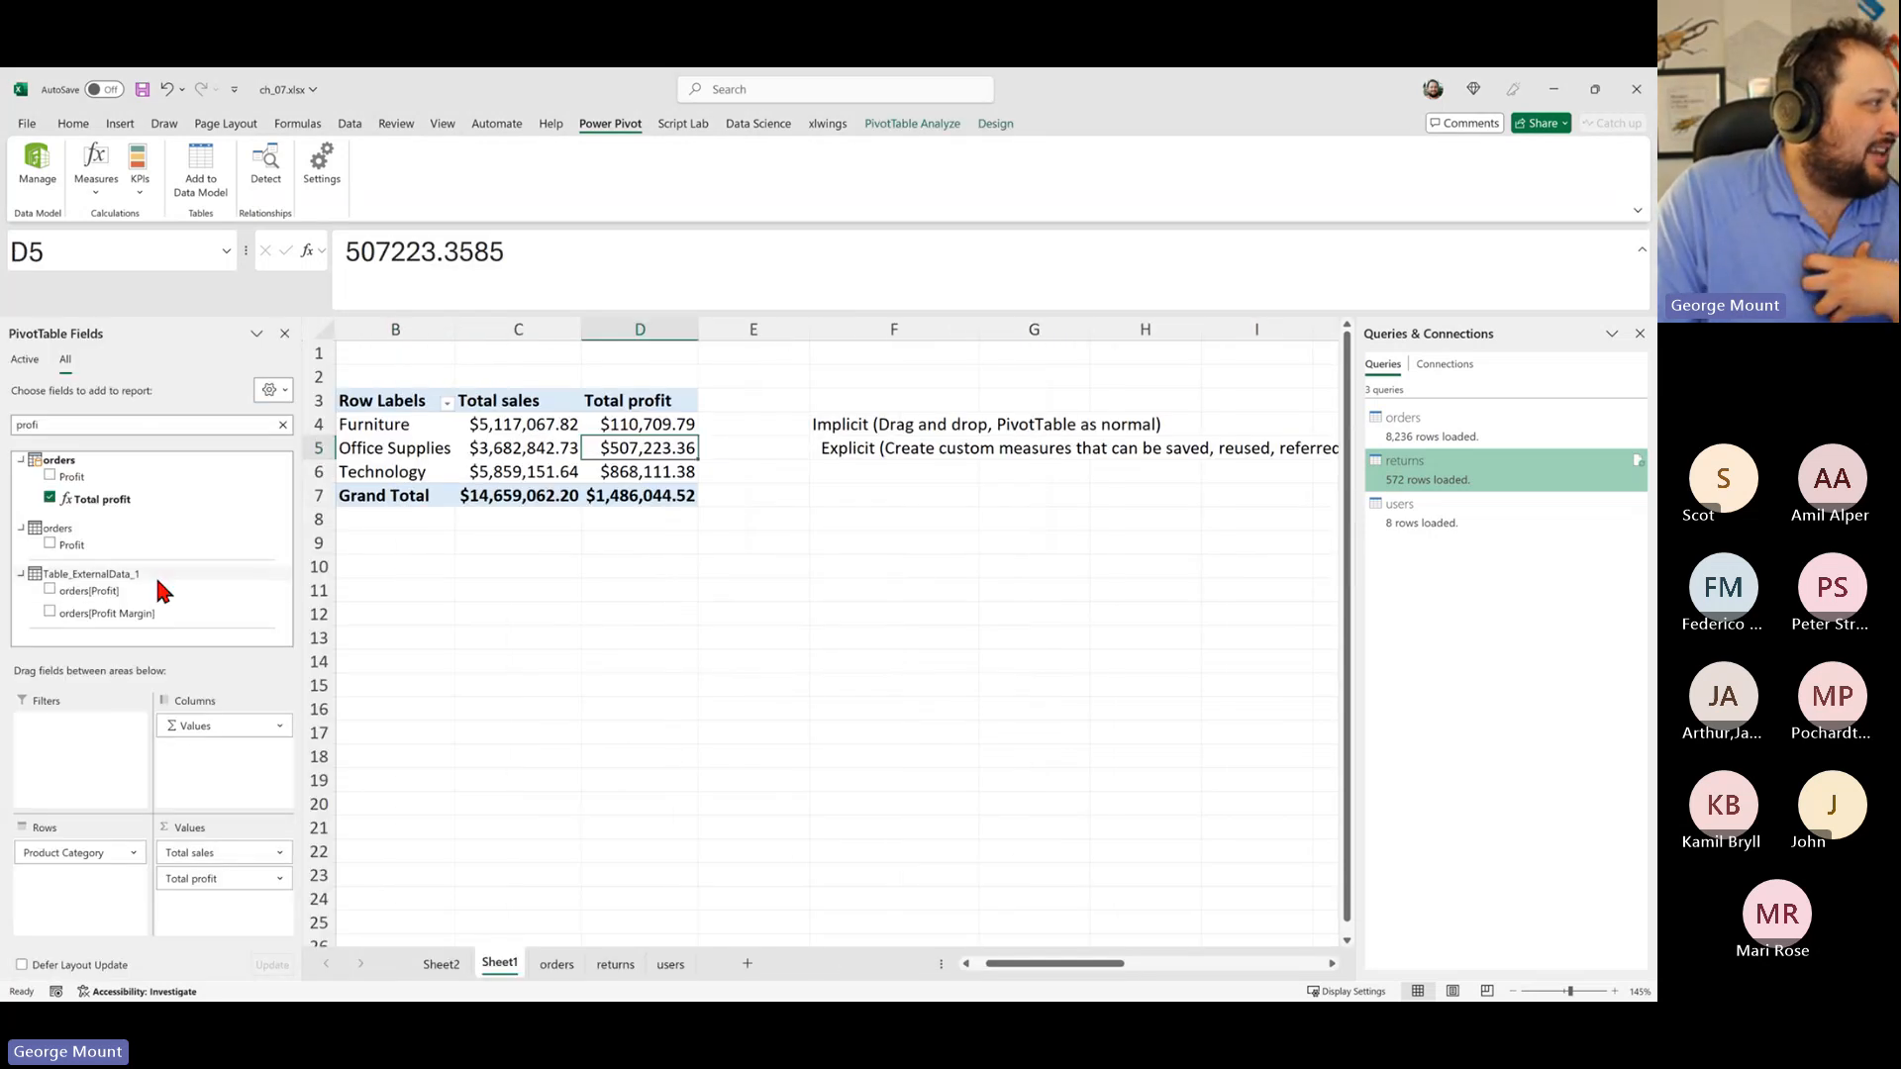
pyautogui.click(282, 425)
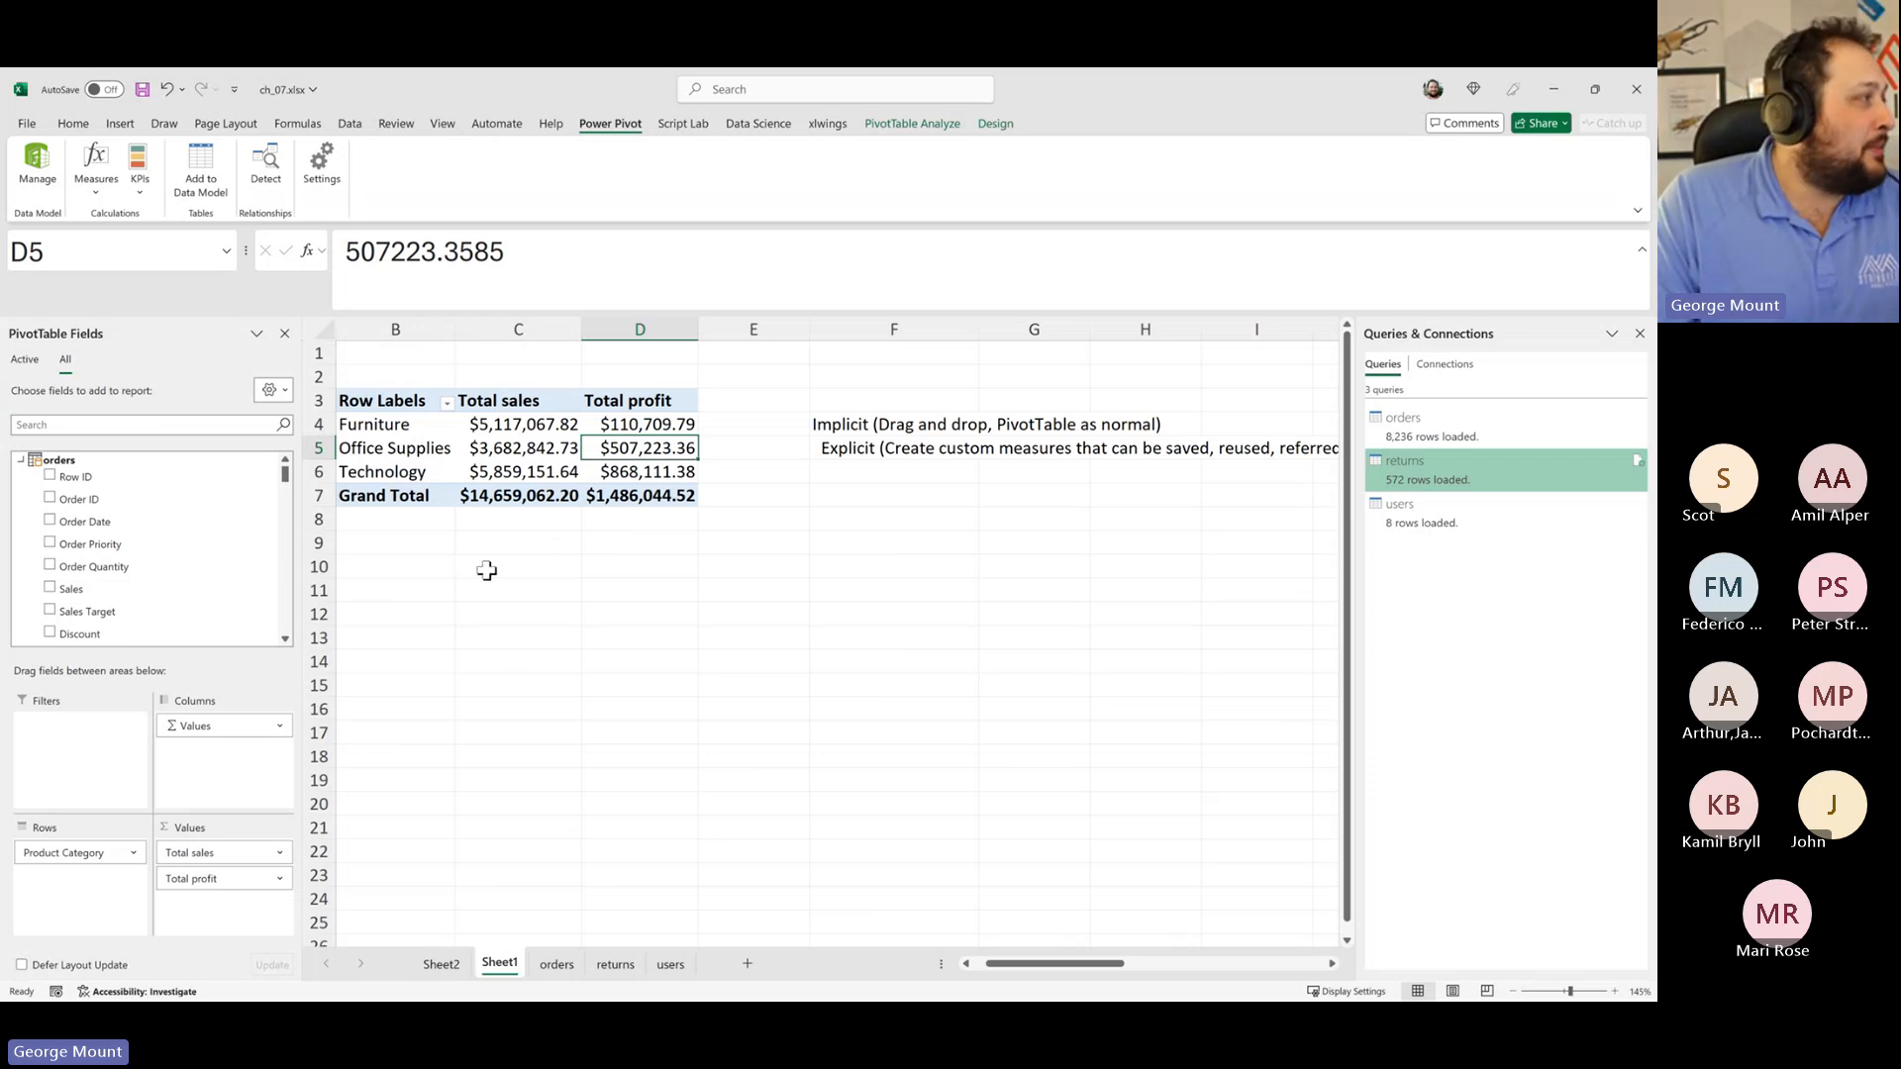
# Step: Start a new measure in the orders table and name it Profit Margin
pyautogui.click(106, 195)
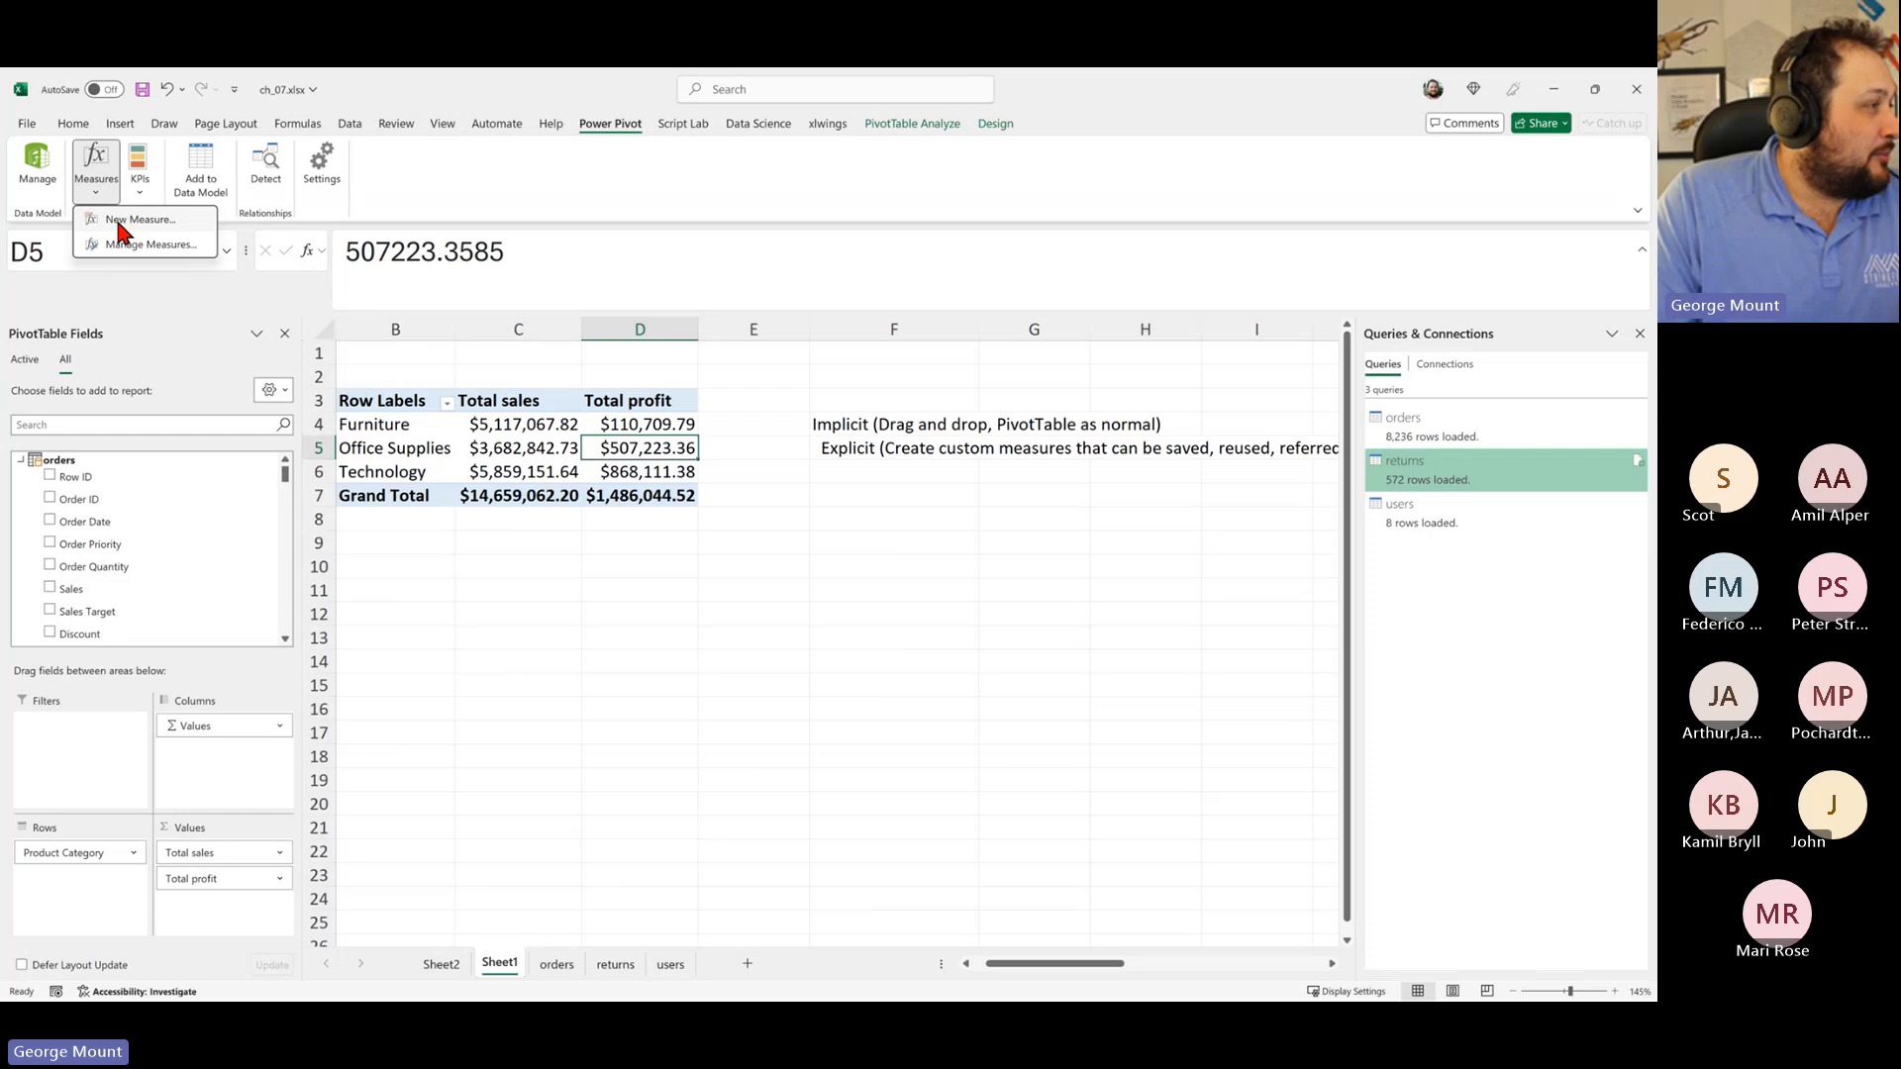
pyautogui.click(119, 230)
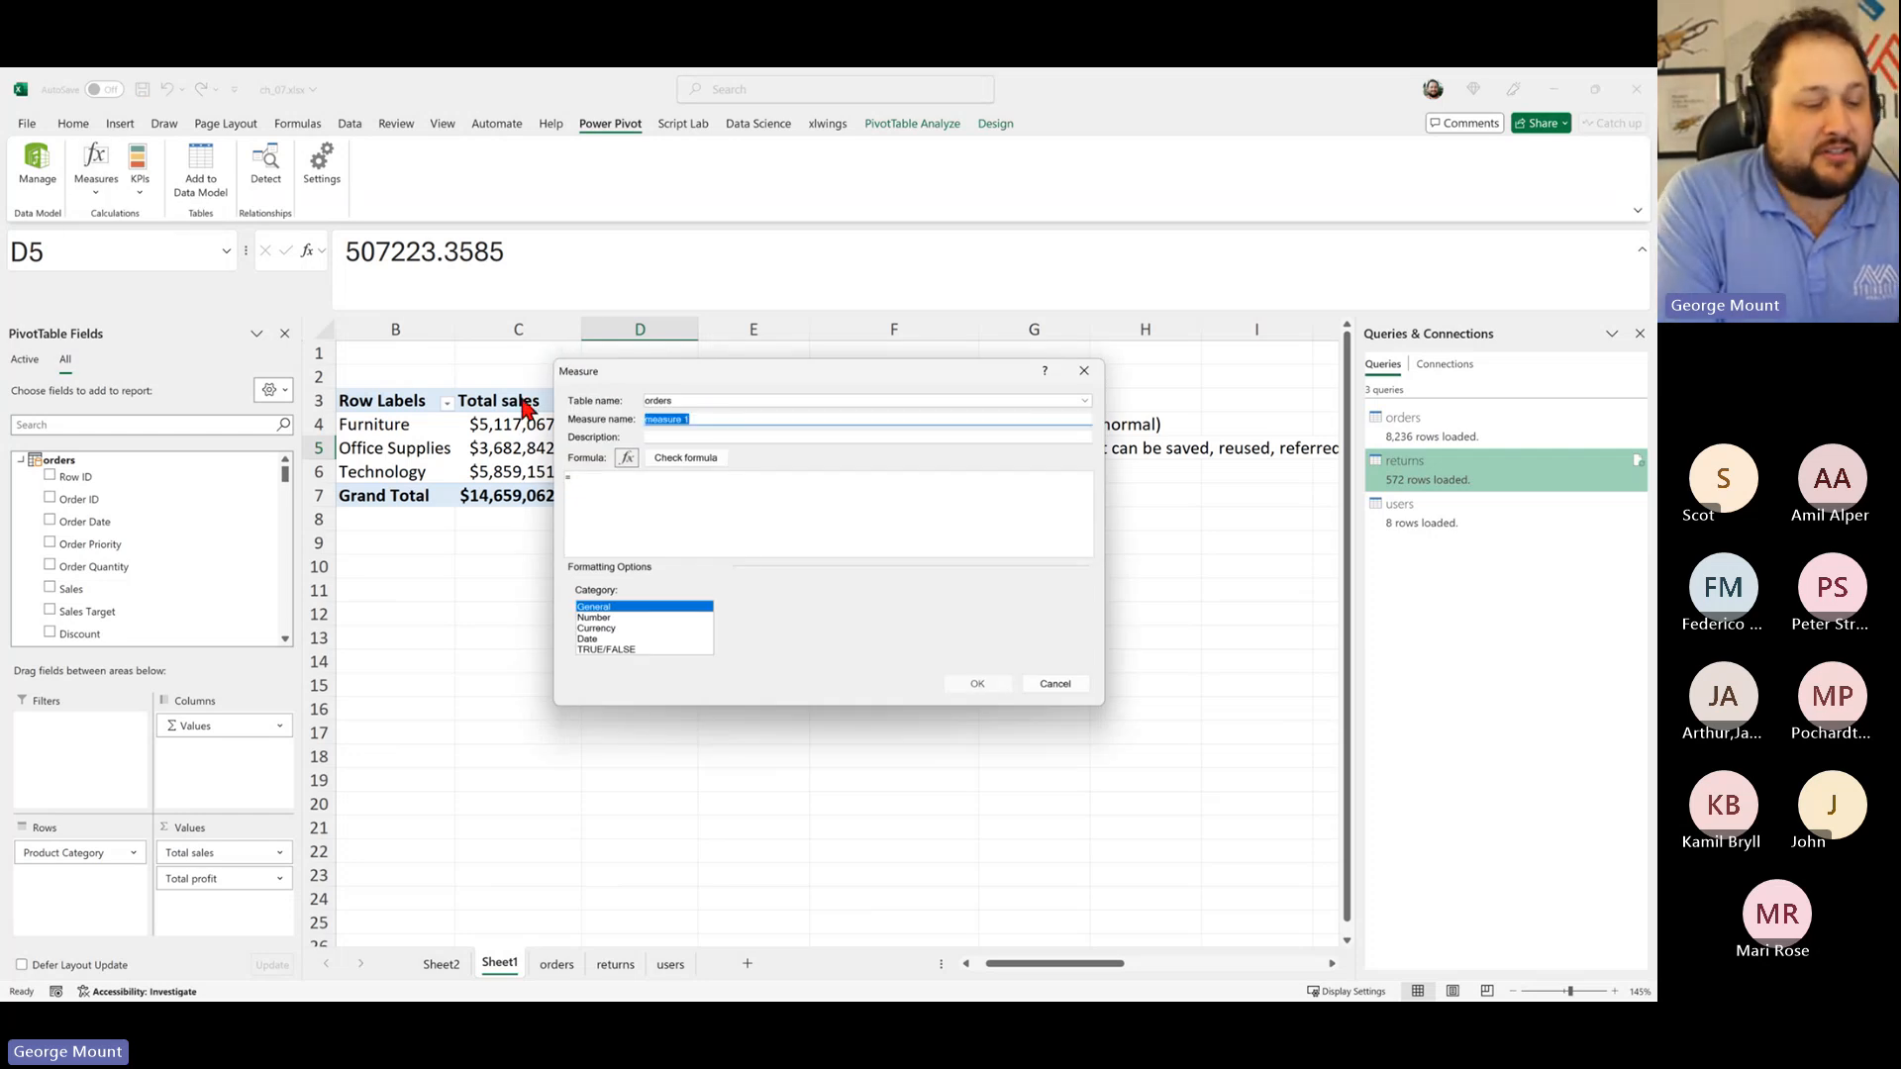
pyautogui.write('Por')
pyautogui.press('BackSpace')
pyautogui.press('BackSpace')
pyautogui.write('rof')
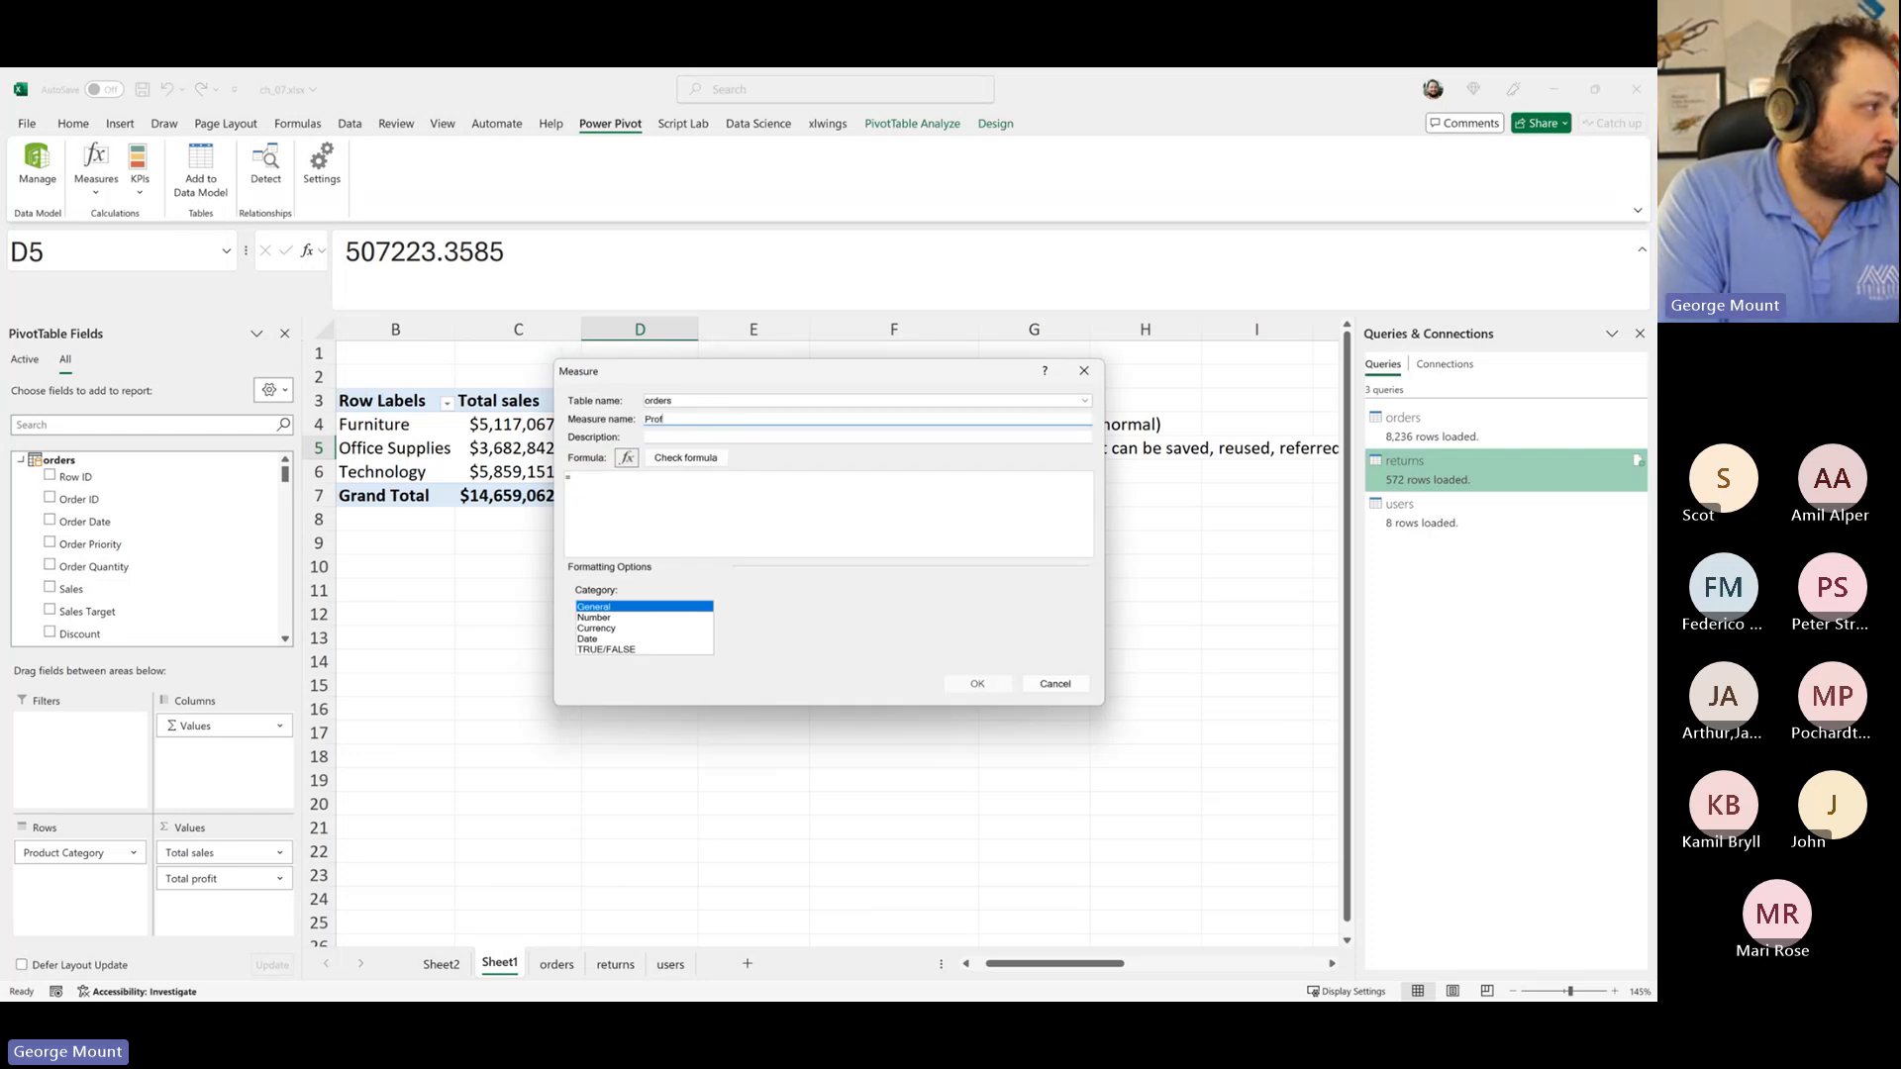
pyautogui.write('it Margin')
pyautogui.press('Tab')
pyautogui.press('Tab')
pyautogui.press('Tab')
pyautogui.press('Tab')
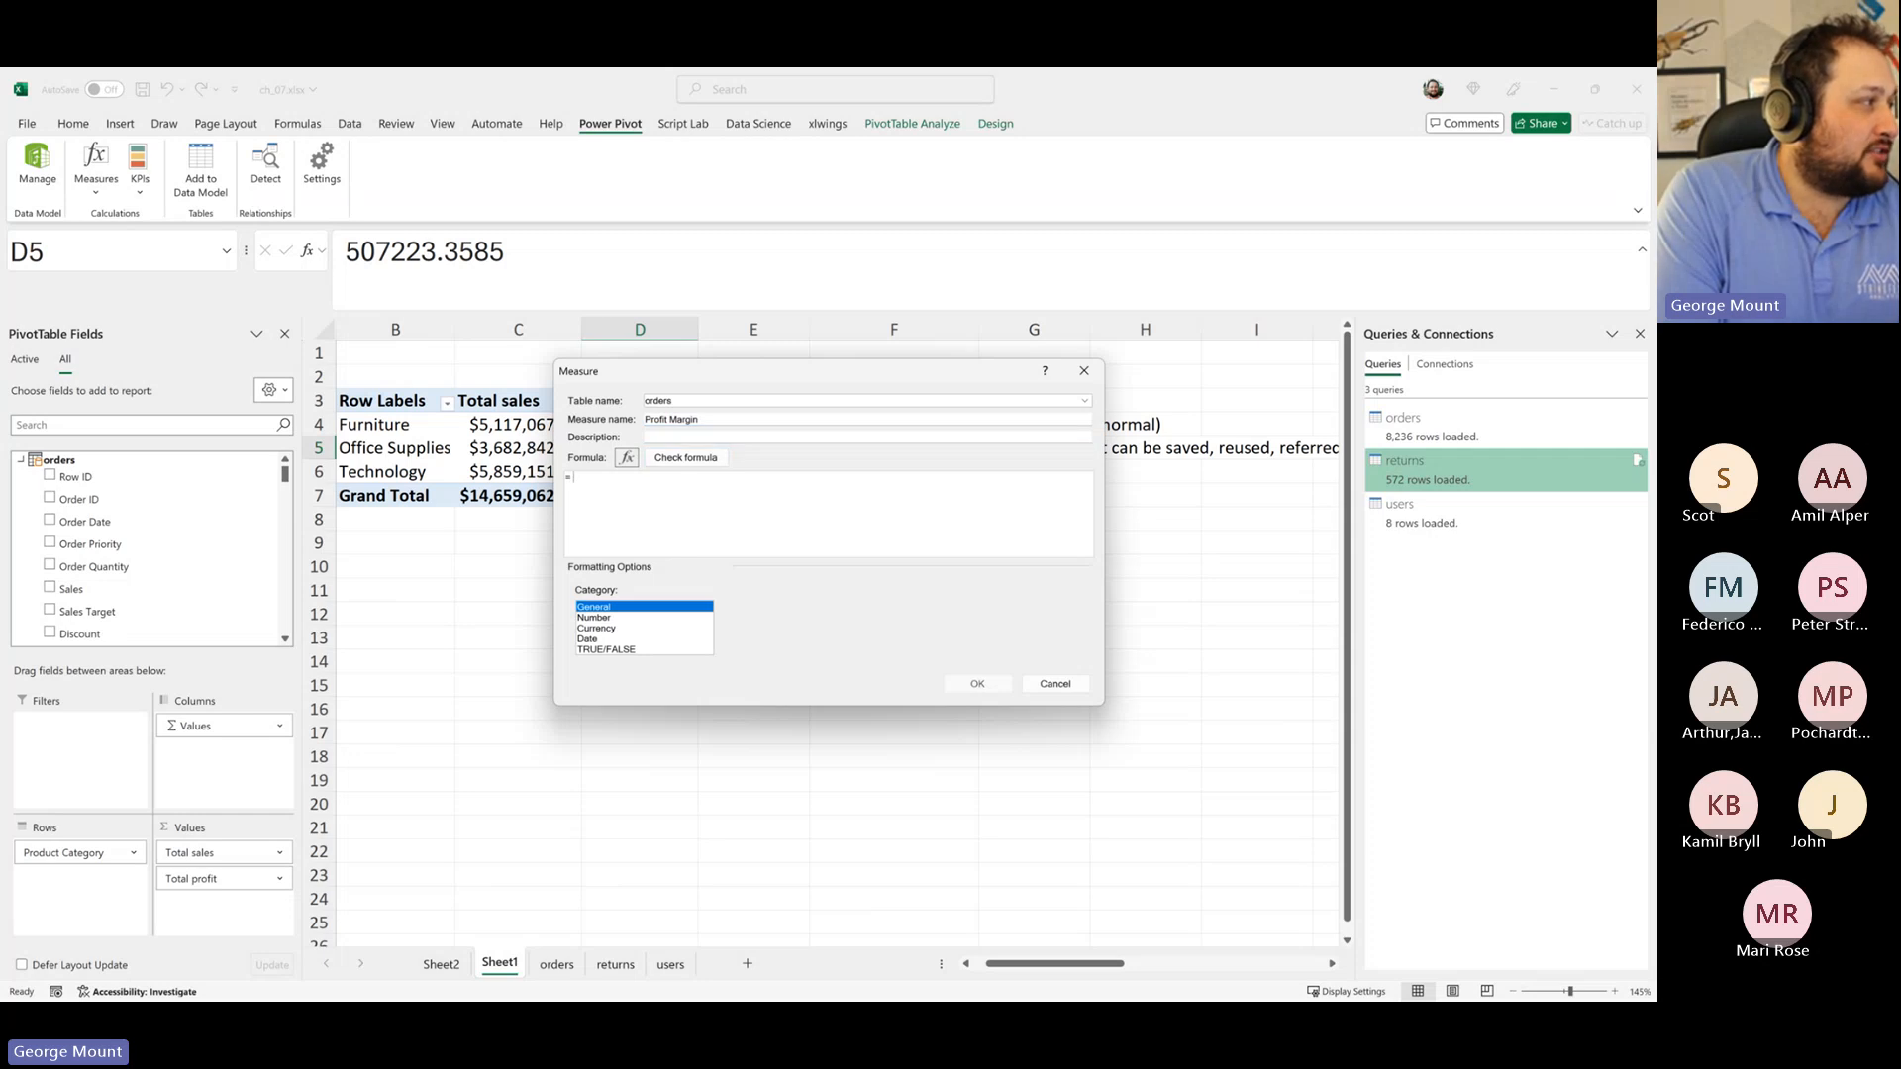
pyautogui.write('toa')
pyautogui.press('BackSpace')
pyautogui.write('tas')
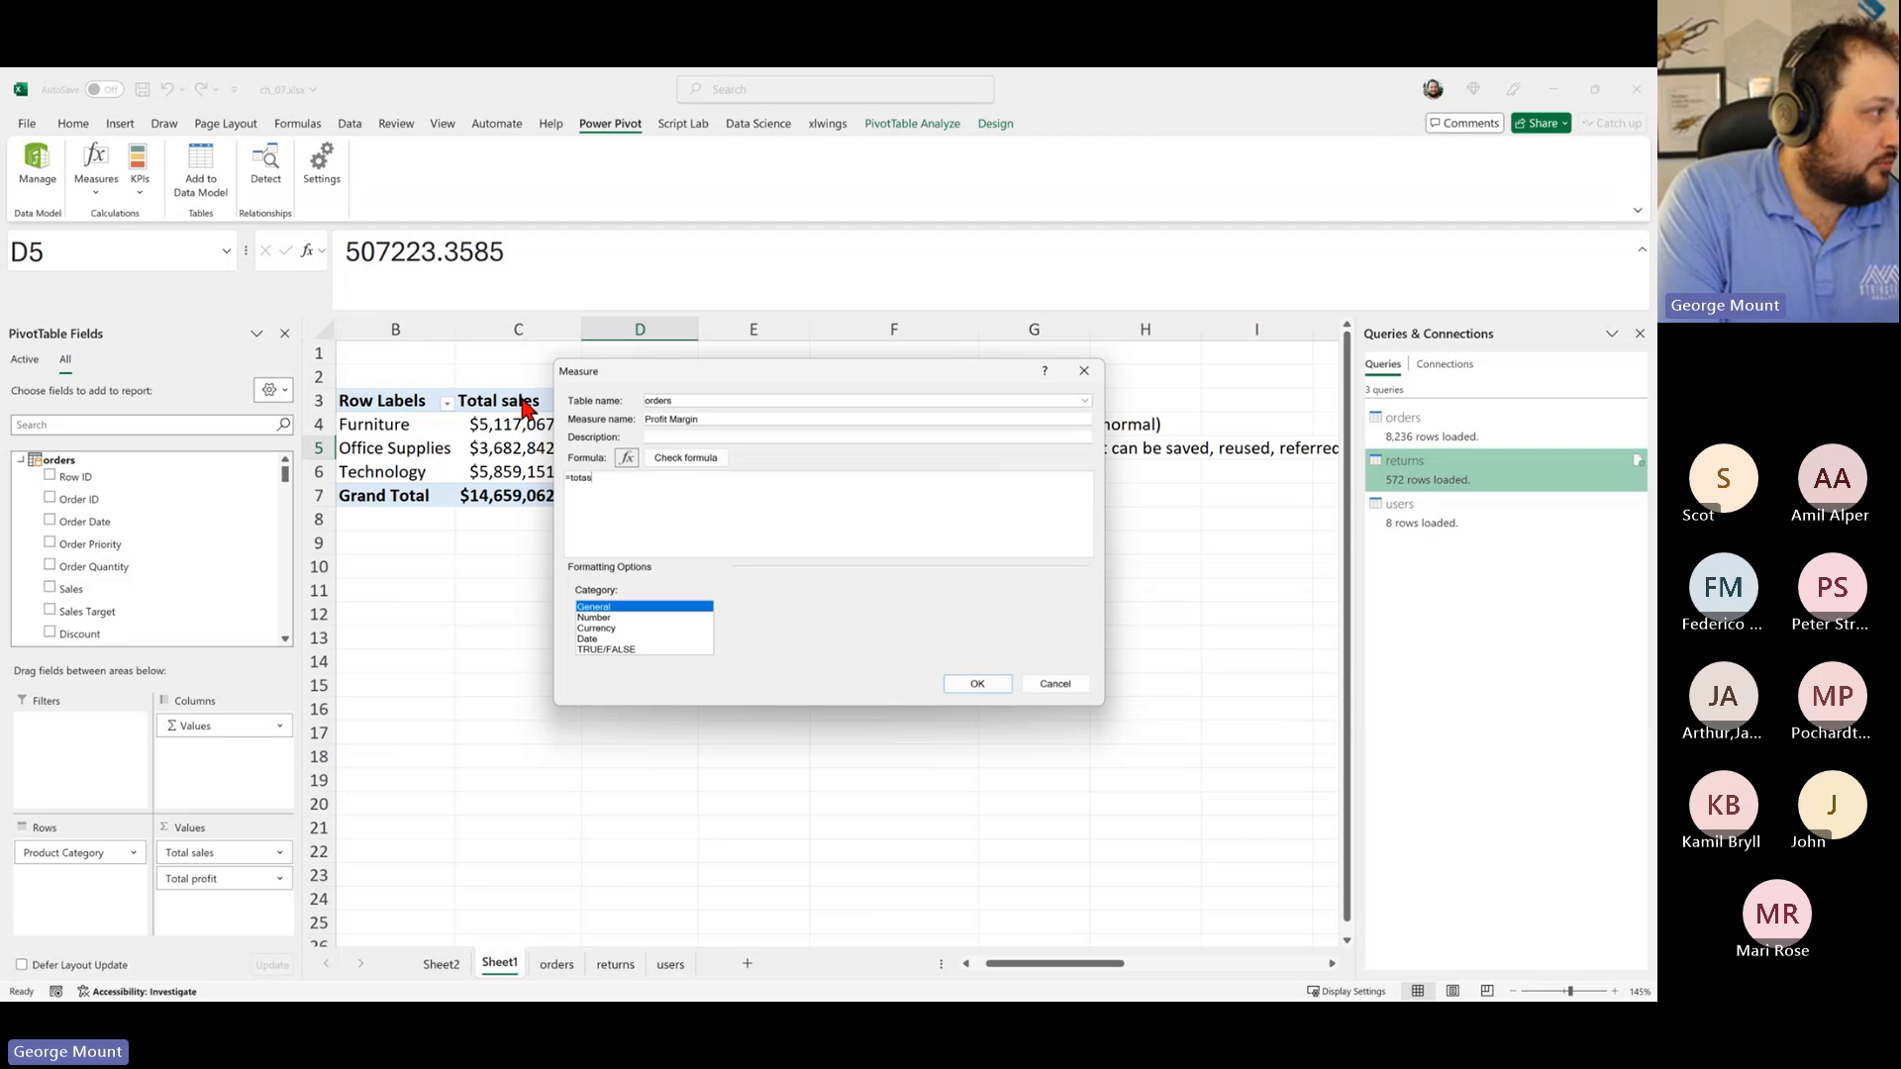
pyautogui.press('BackSpace')
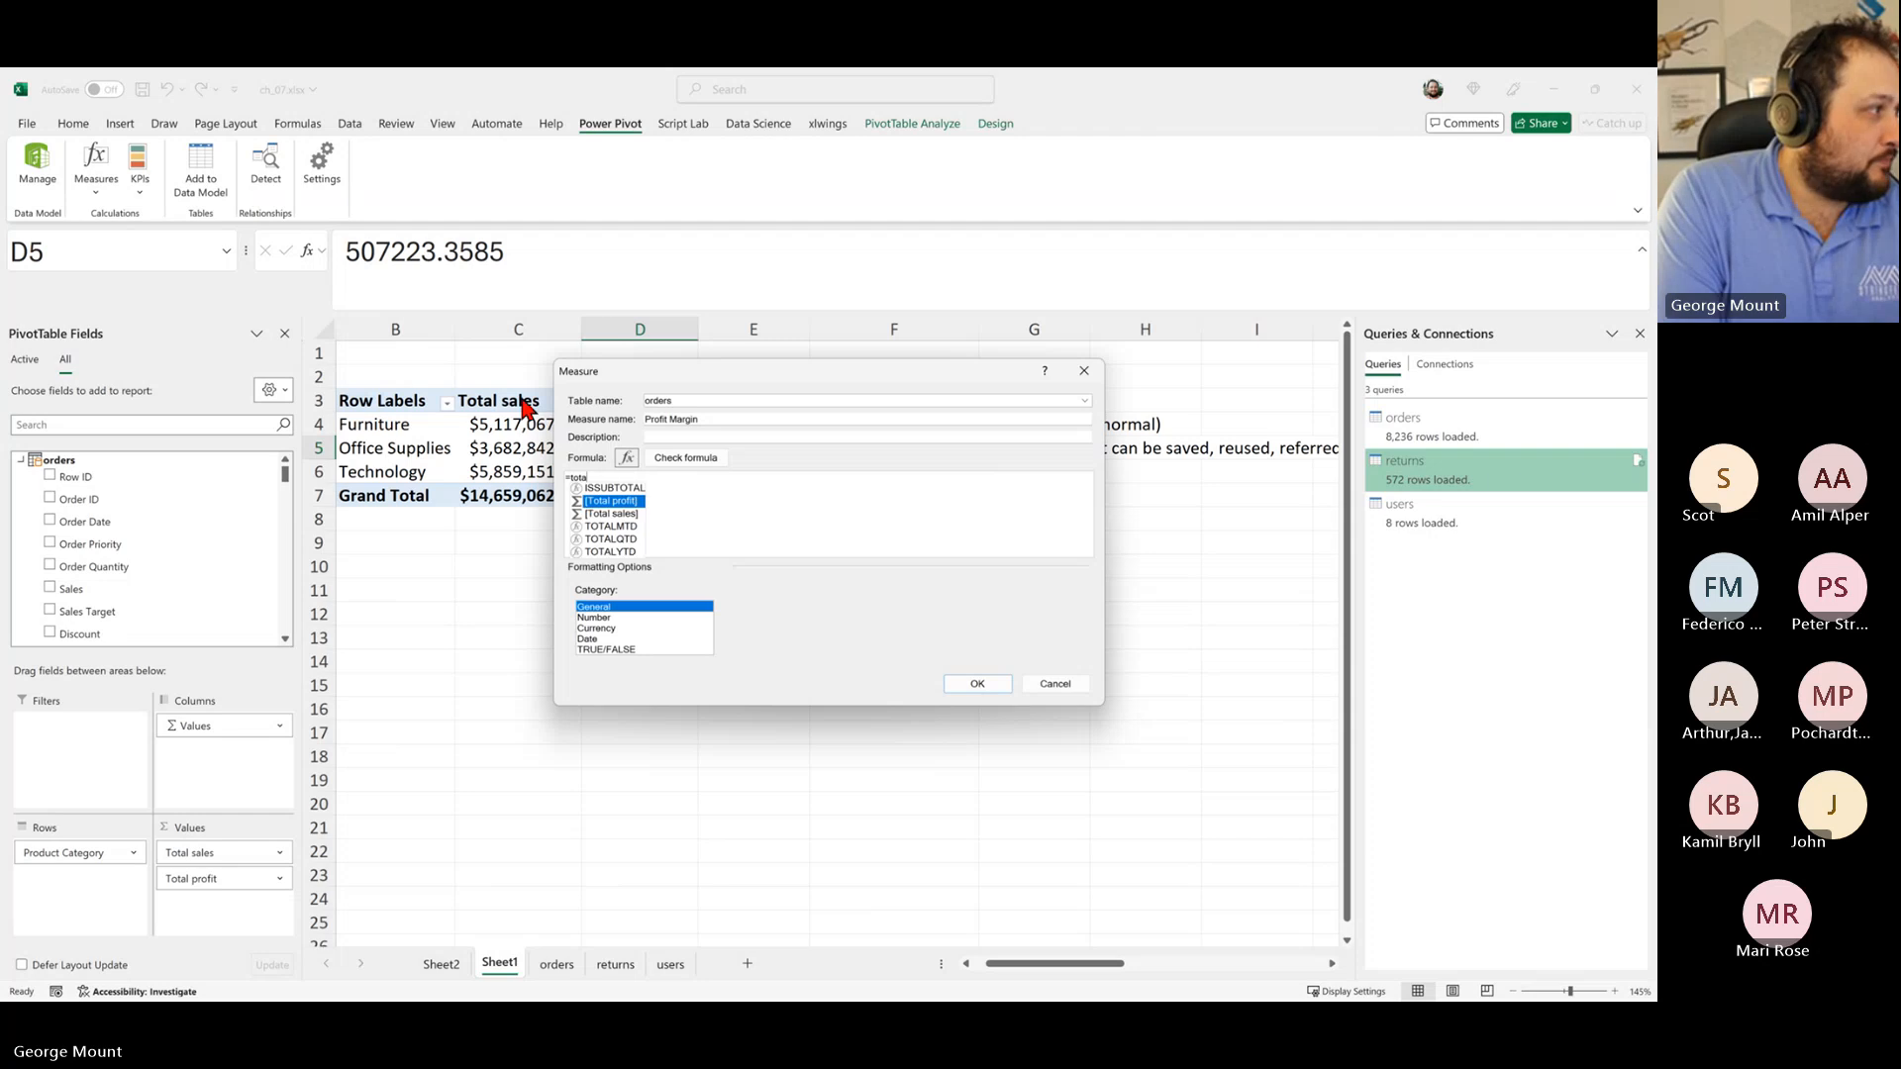
pyautogui.press('Tab')
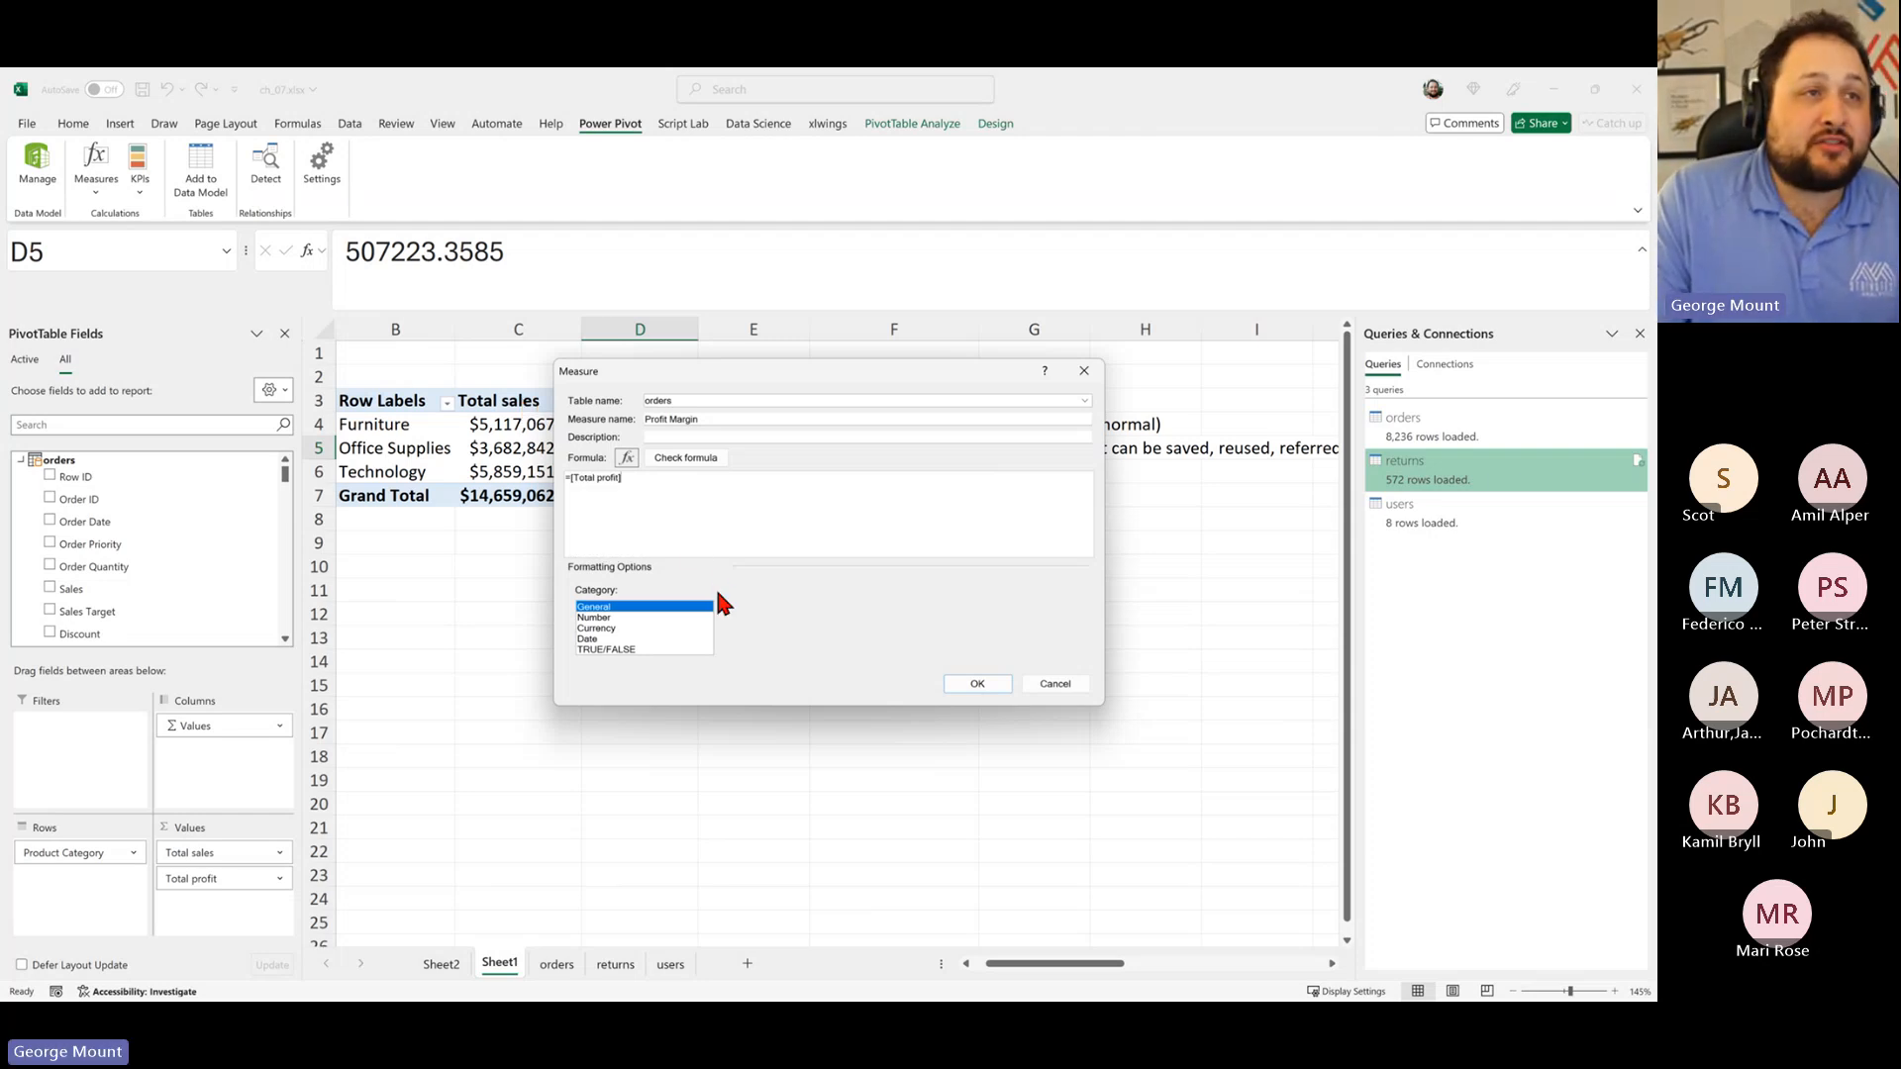
pyautogui.scroll(6, 691, 539)
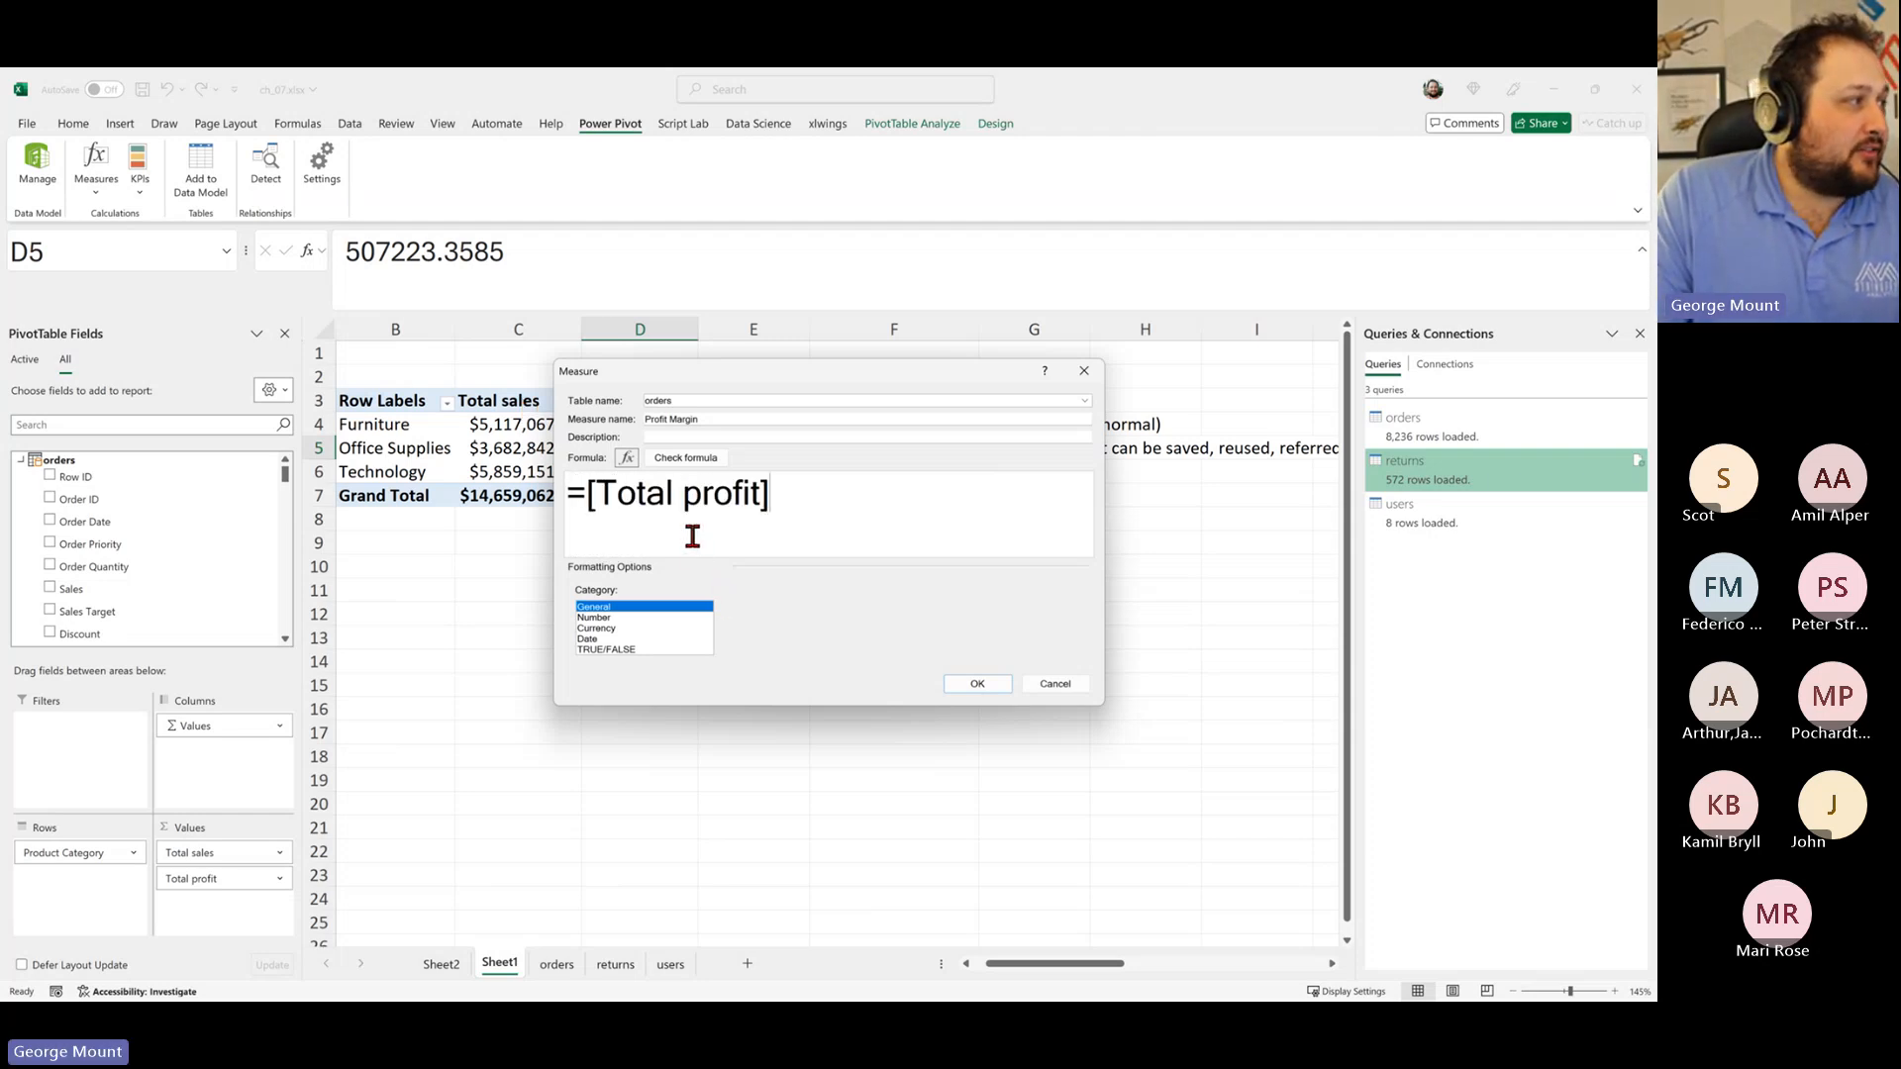
pyautogui.moveTo(595, 502); pyautogui.dragTo(904, 499)
pyautogui.write('sum')
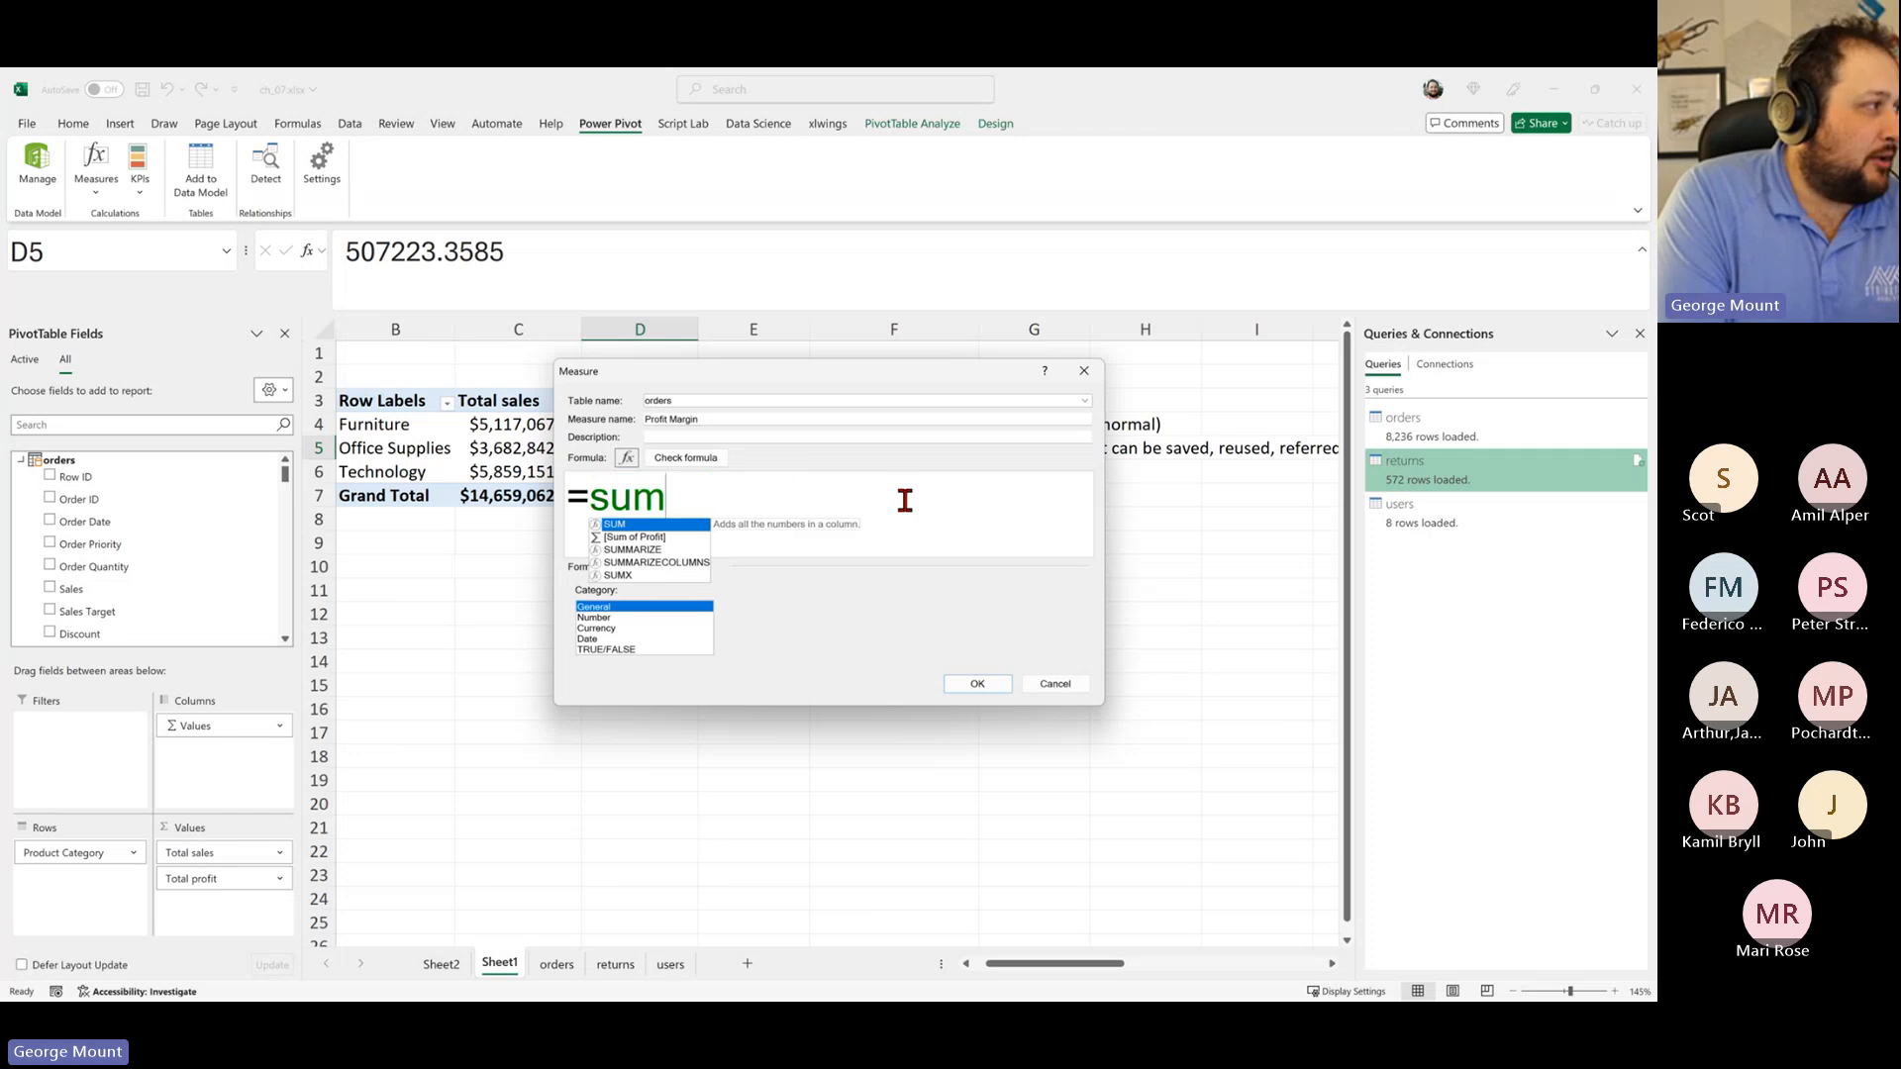
pyautogui.write('(prof')
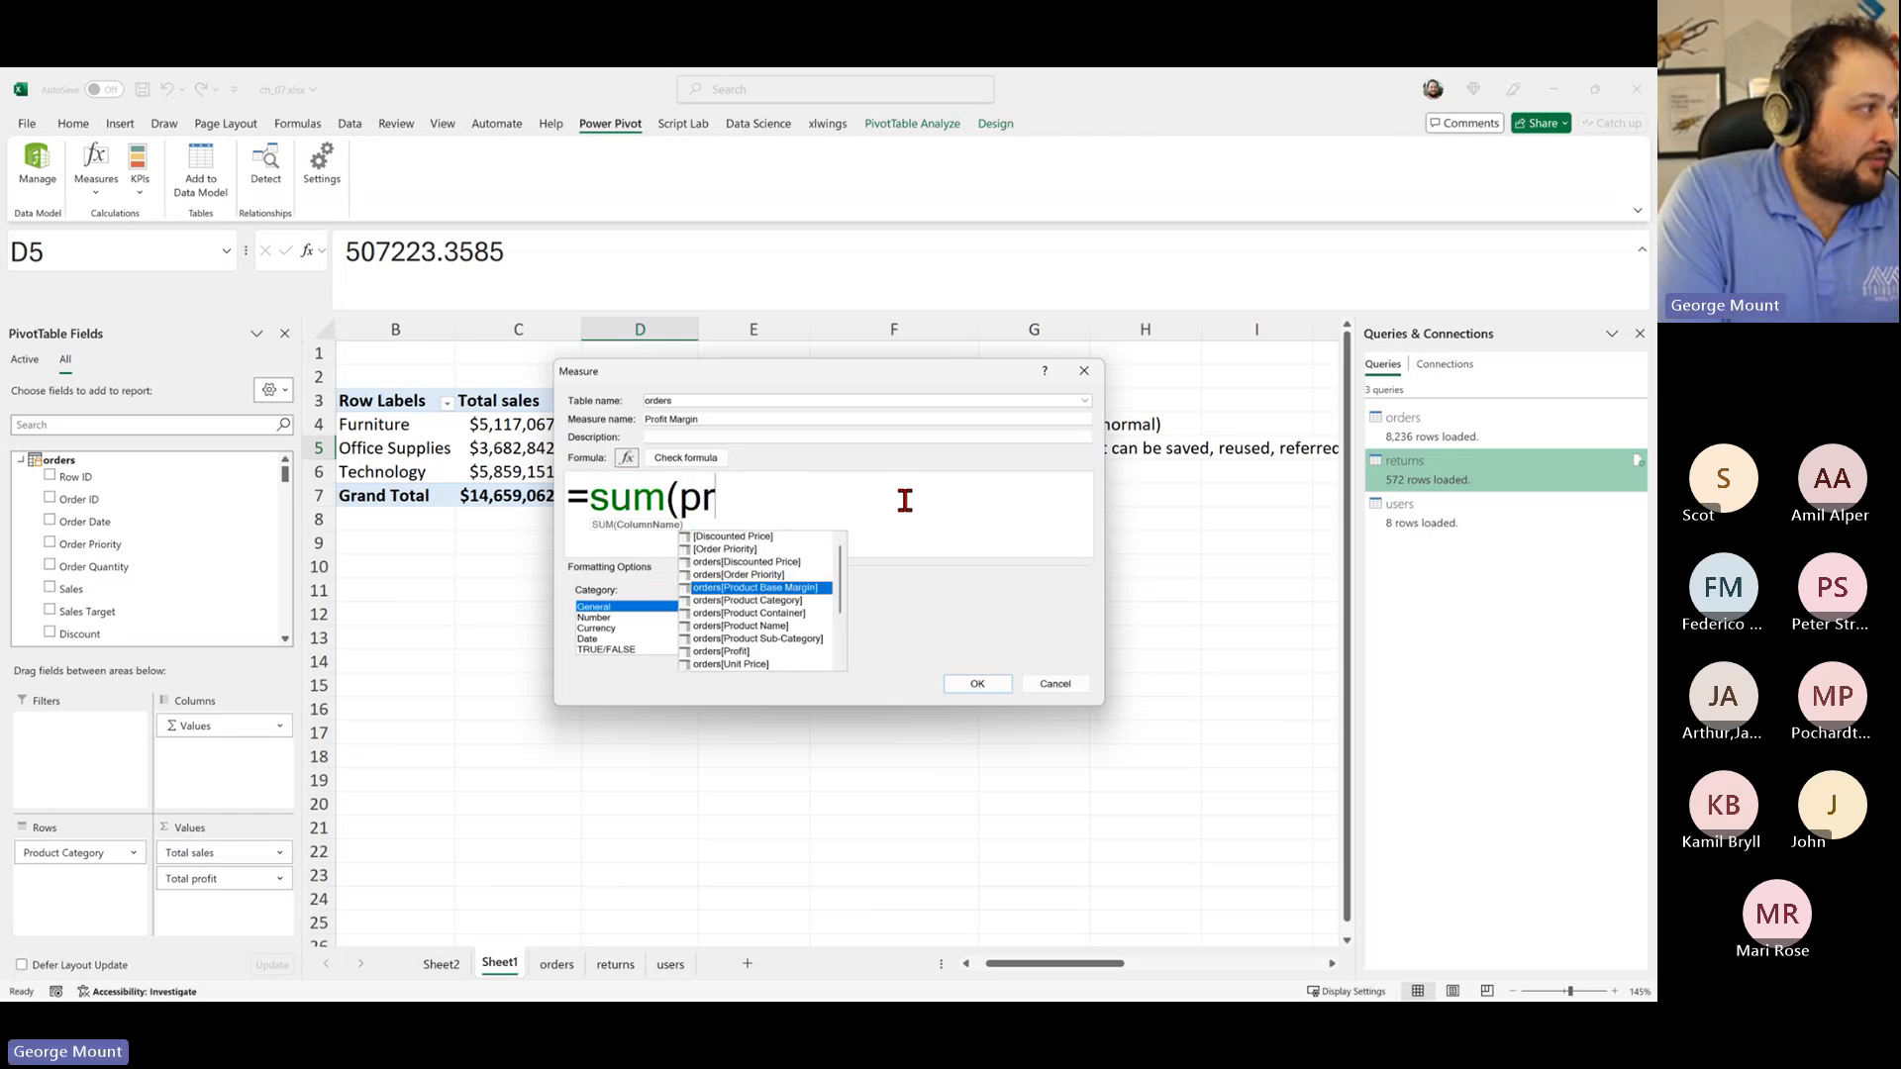
pyautogui.press('BackSpace')
pyautogui.press('BackSpace')
pyautogui.press('BackSpace')
pyautogui.press('BackSpace')
pyautogui.press('BackSpace')
pyautogui.press('BackSpace')
pyautogui.press('BackSpace')
pyautogui.press('BackSpace')
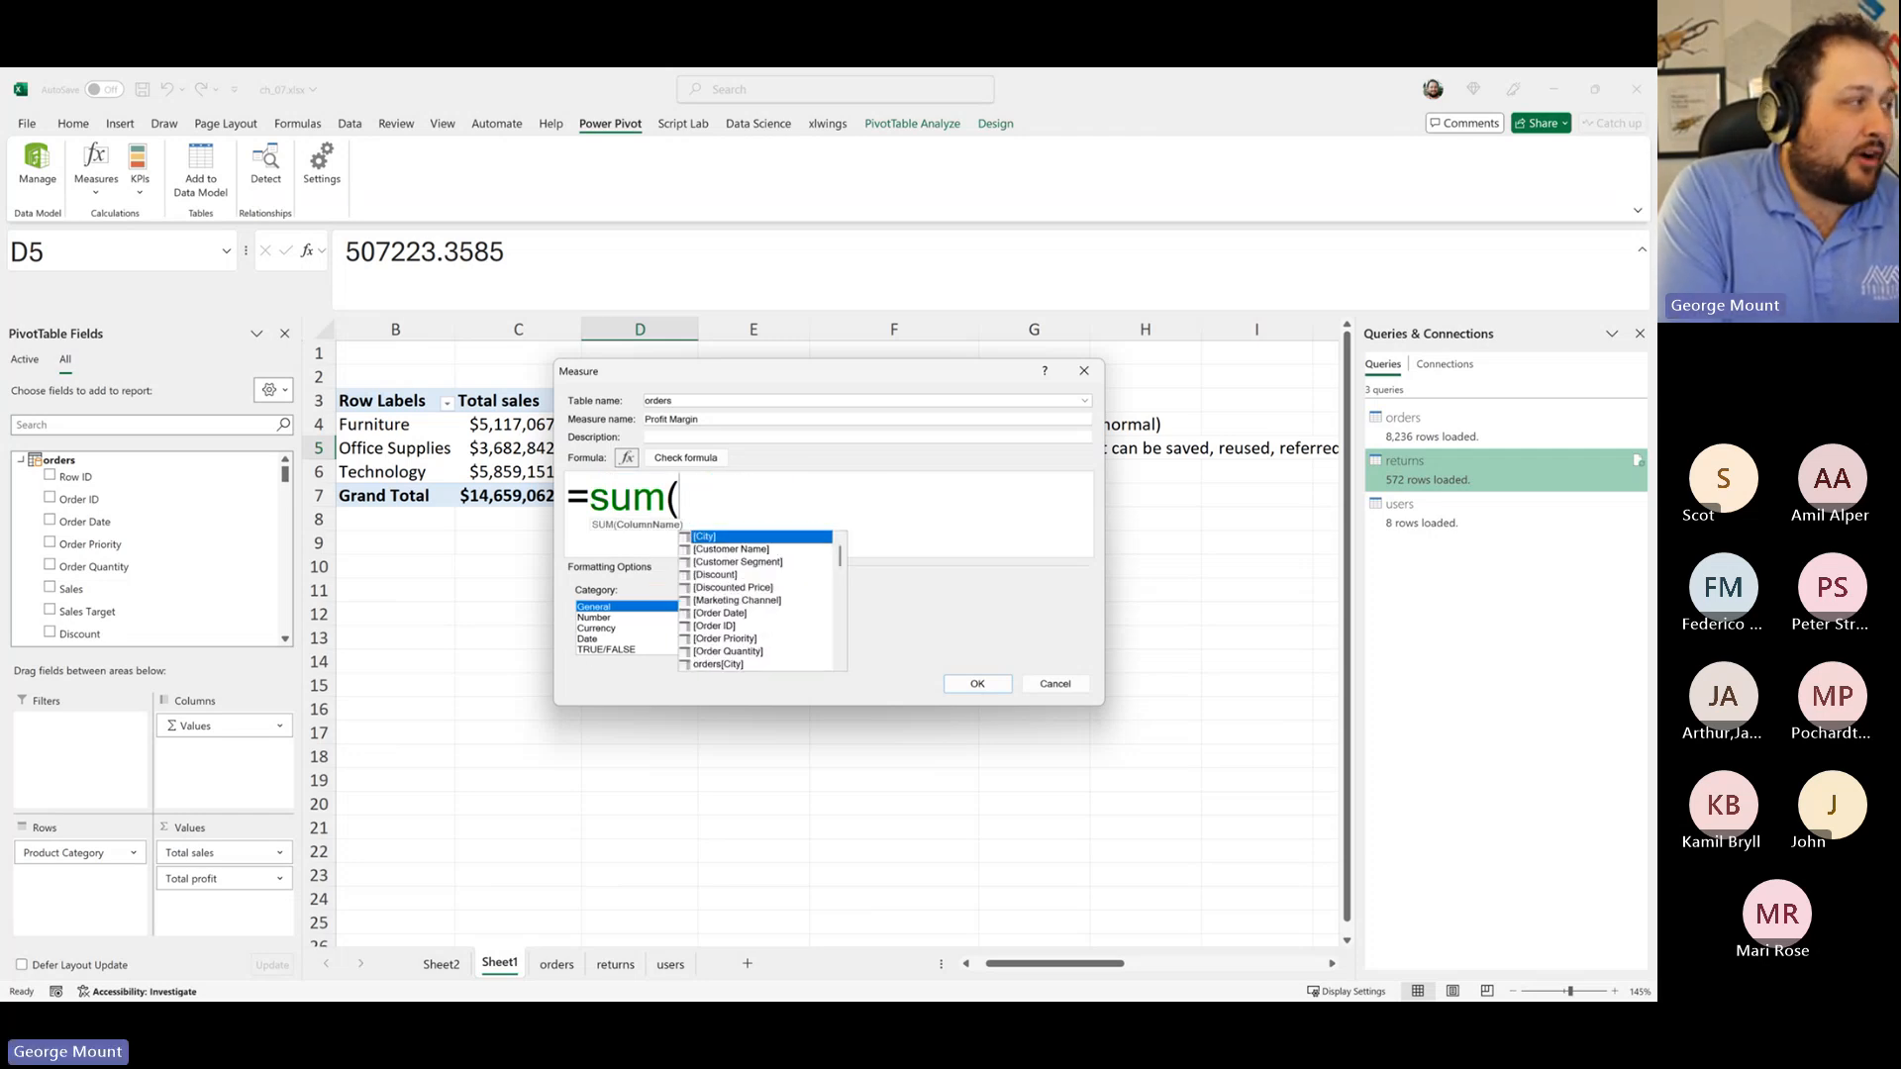
pyautogui.write('S')
pyautogui.press('BackSpace')
pyautogui.press('BackSpace')
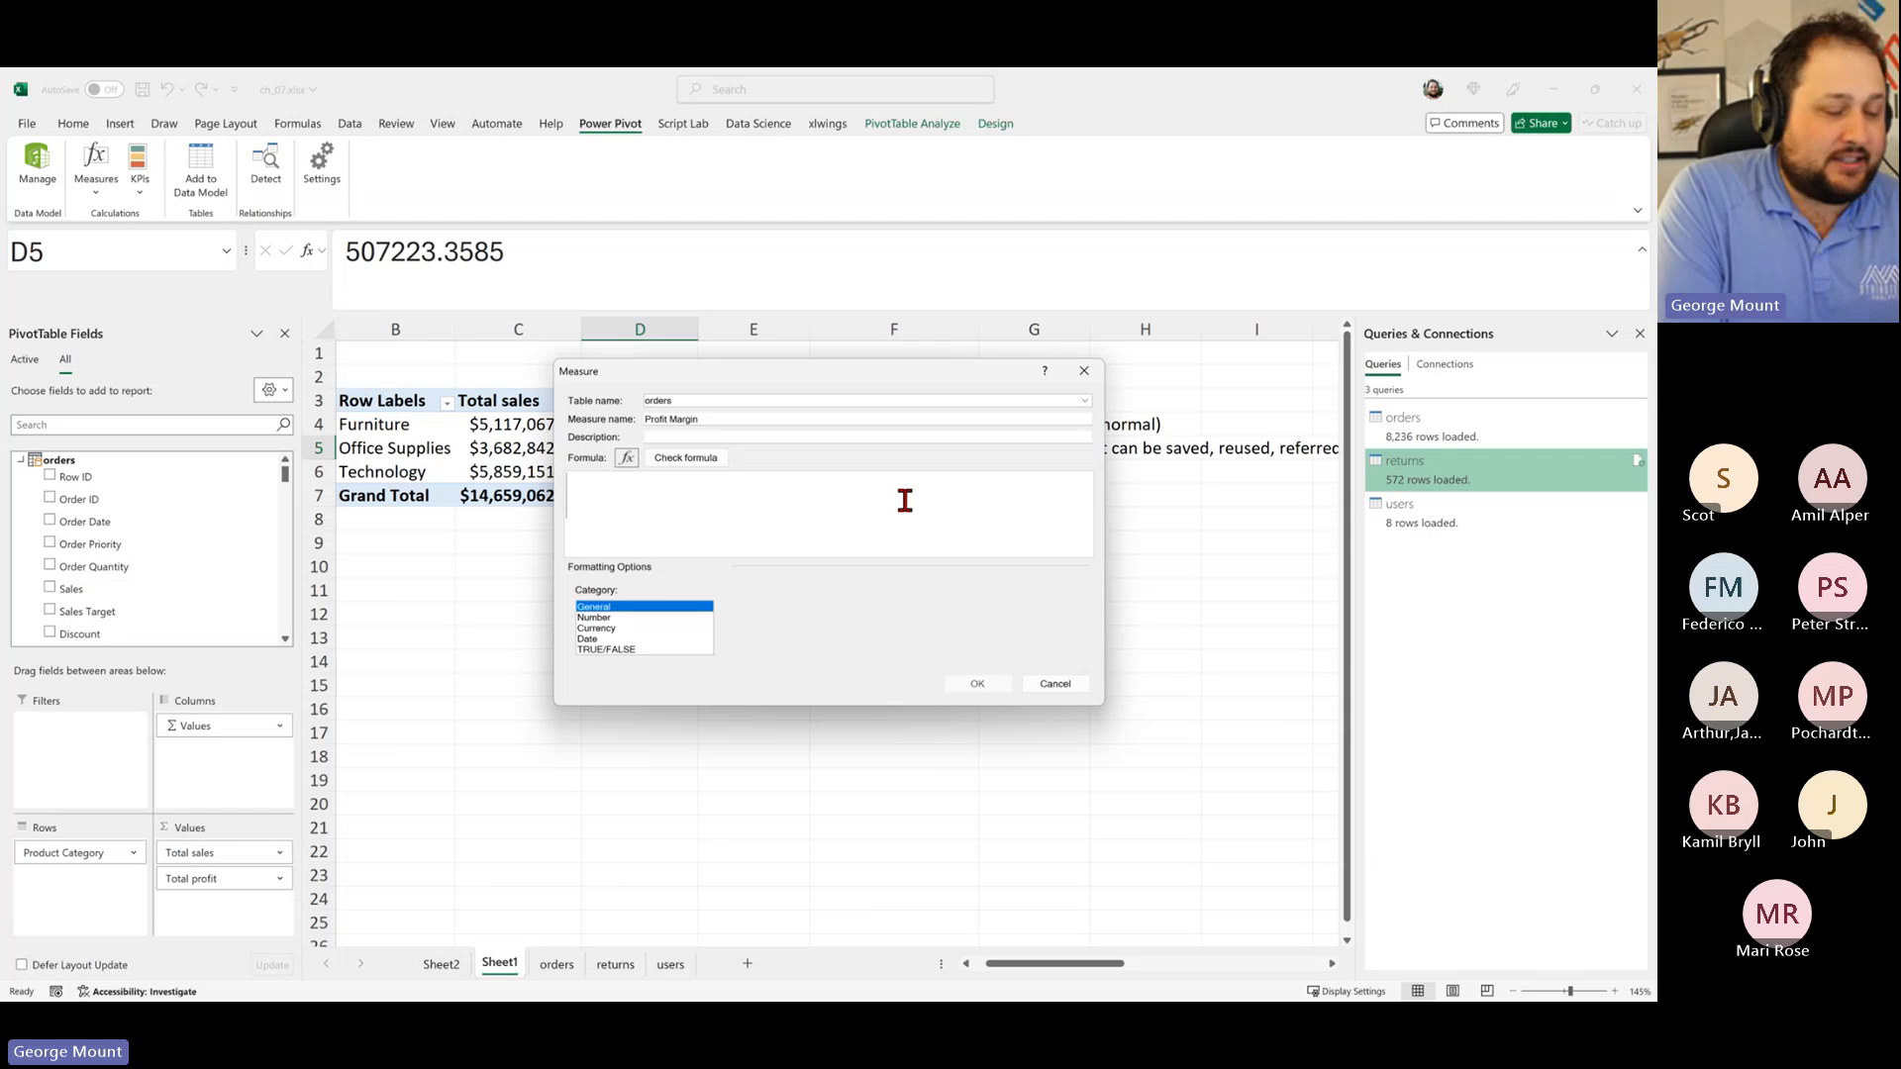
# Step: Enter =[Total profit] / [Total sales] as the Profit Margin measure's formula, referencing the two existing measures
pyautogui.write('=')
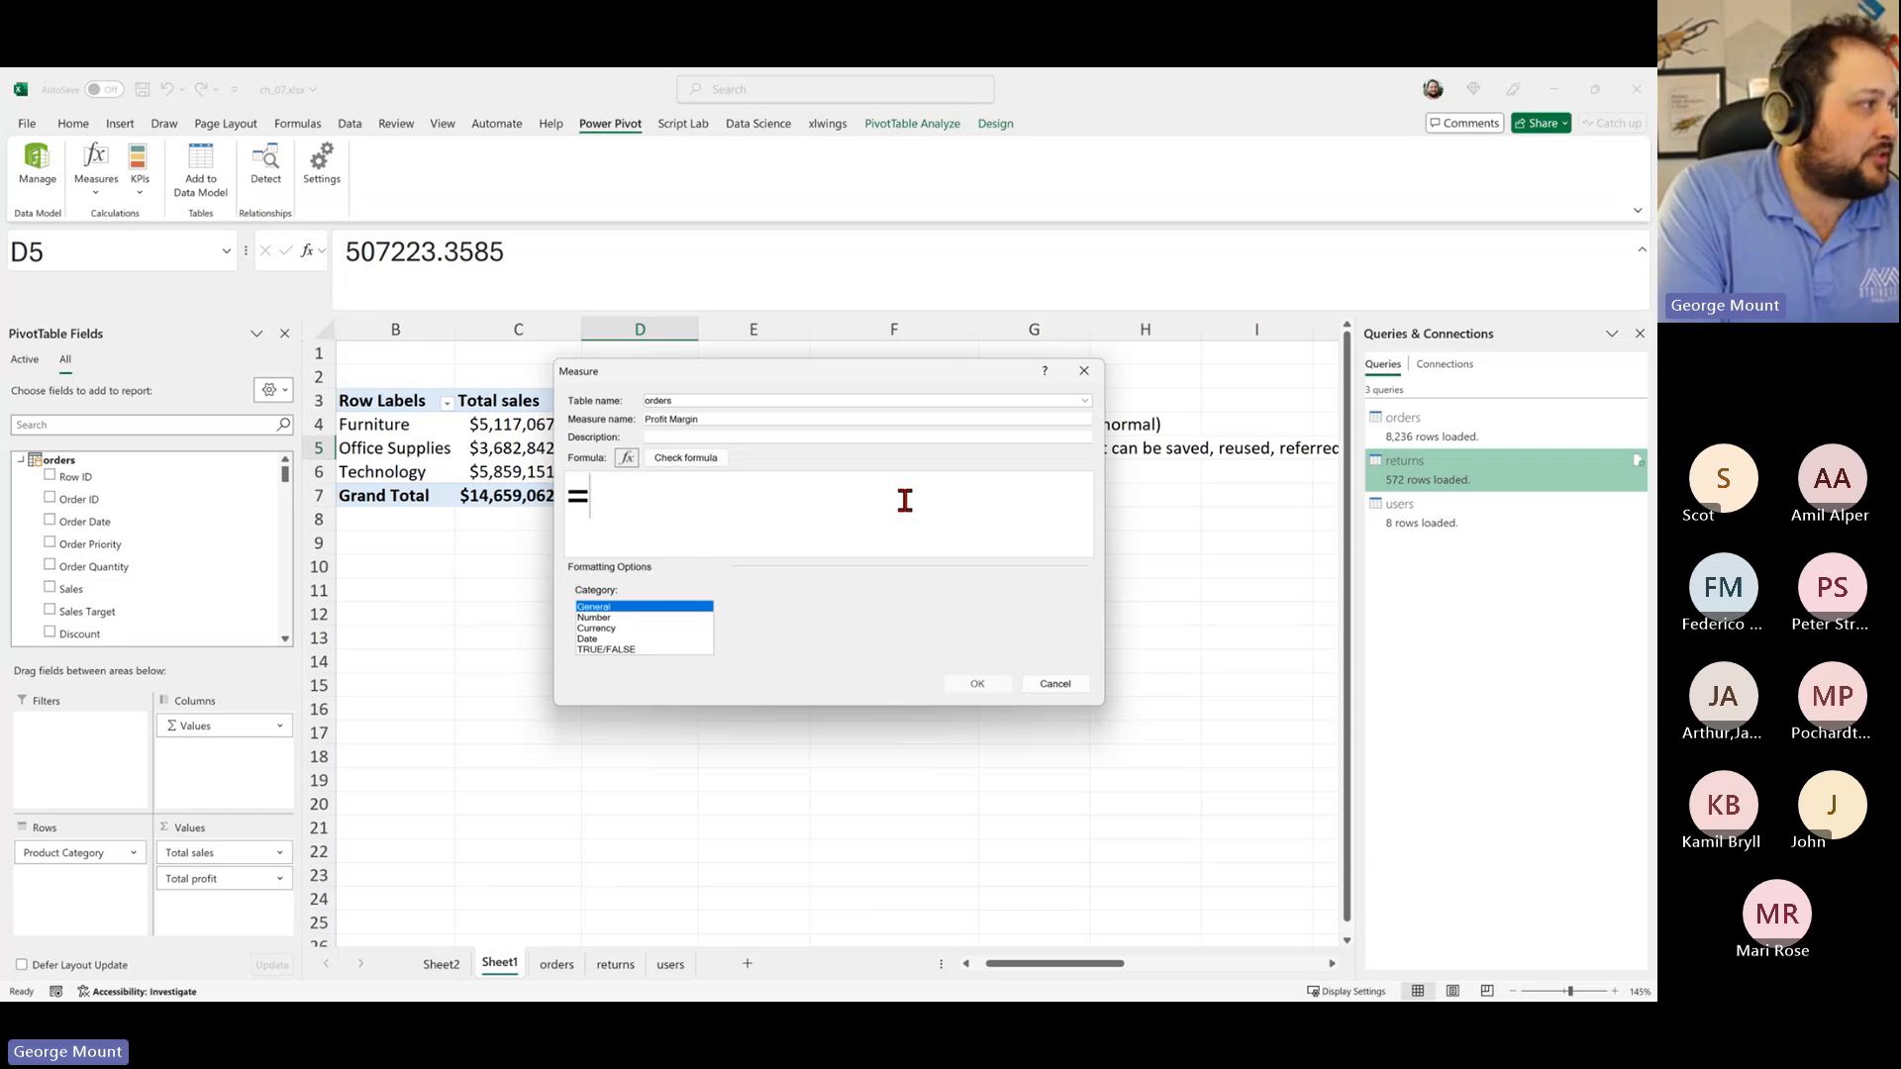
pyautogui.write('pr')
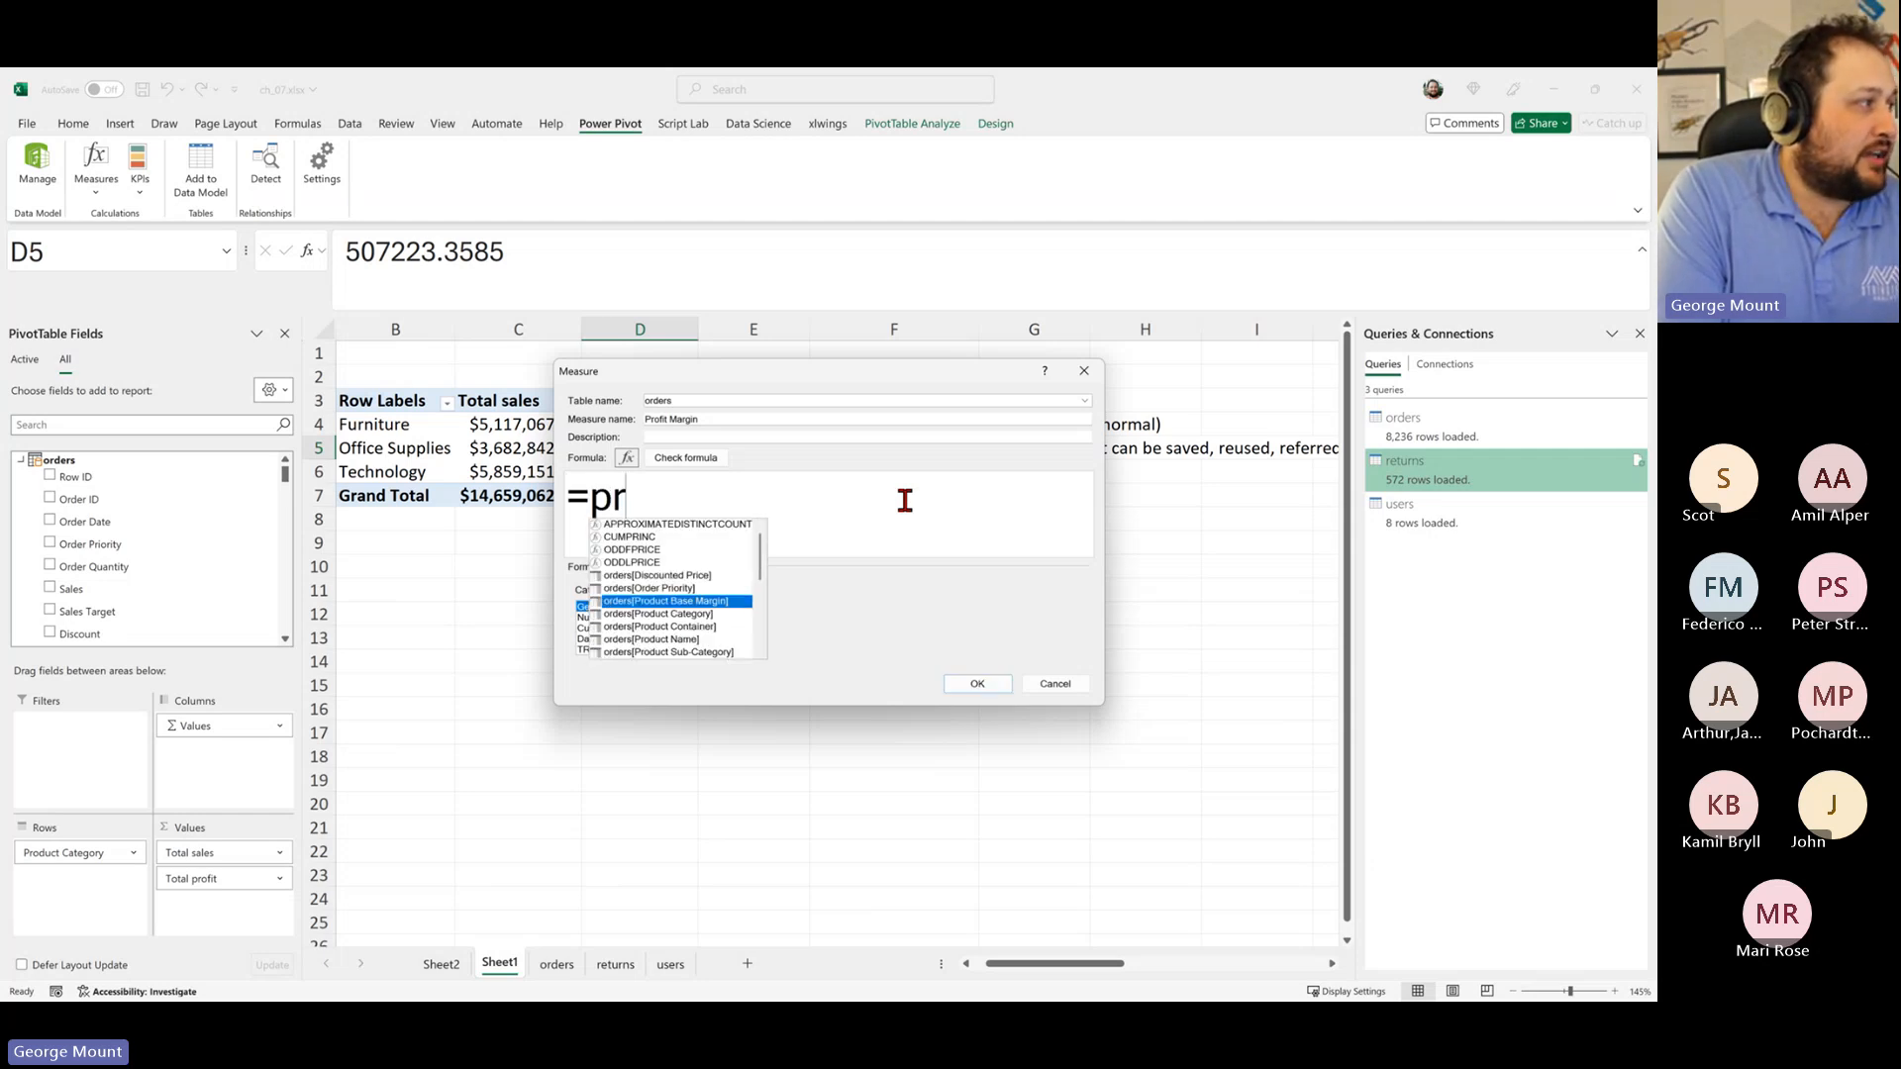
pyautogui.press('BackSpace')
pyautogui.press('BackSpace')
pyautogui.write('tota')
pyautogui.press('Tab')
pyautogui.write('/ ')
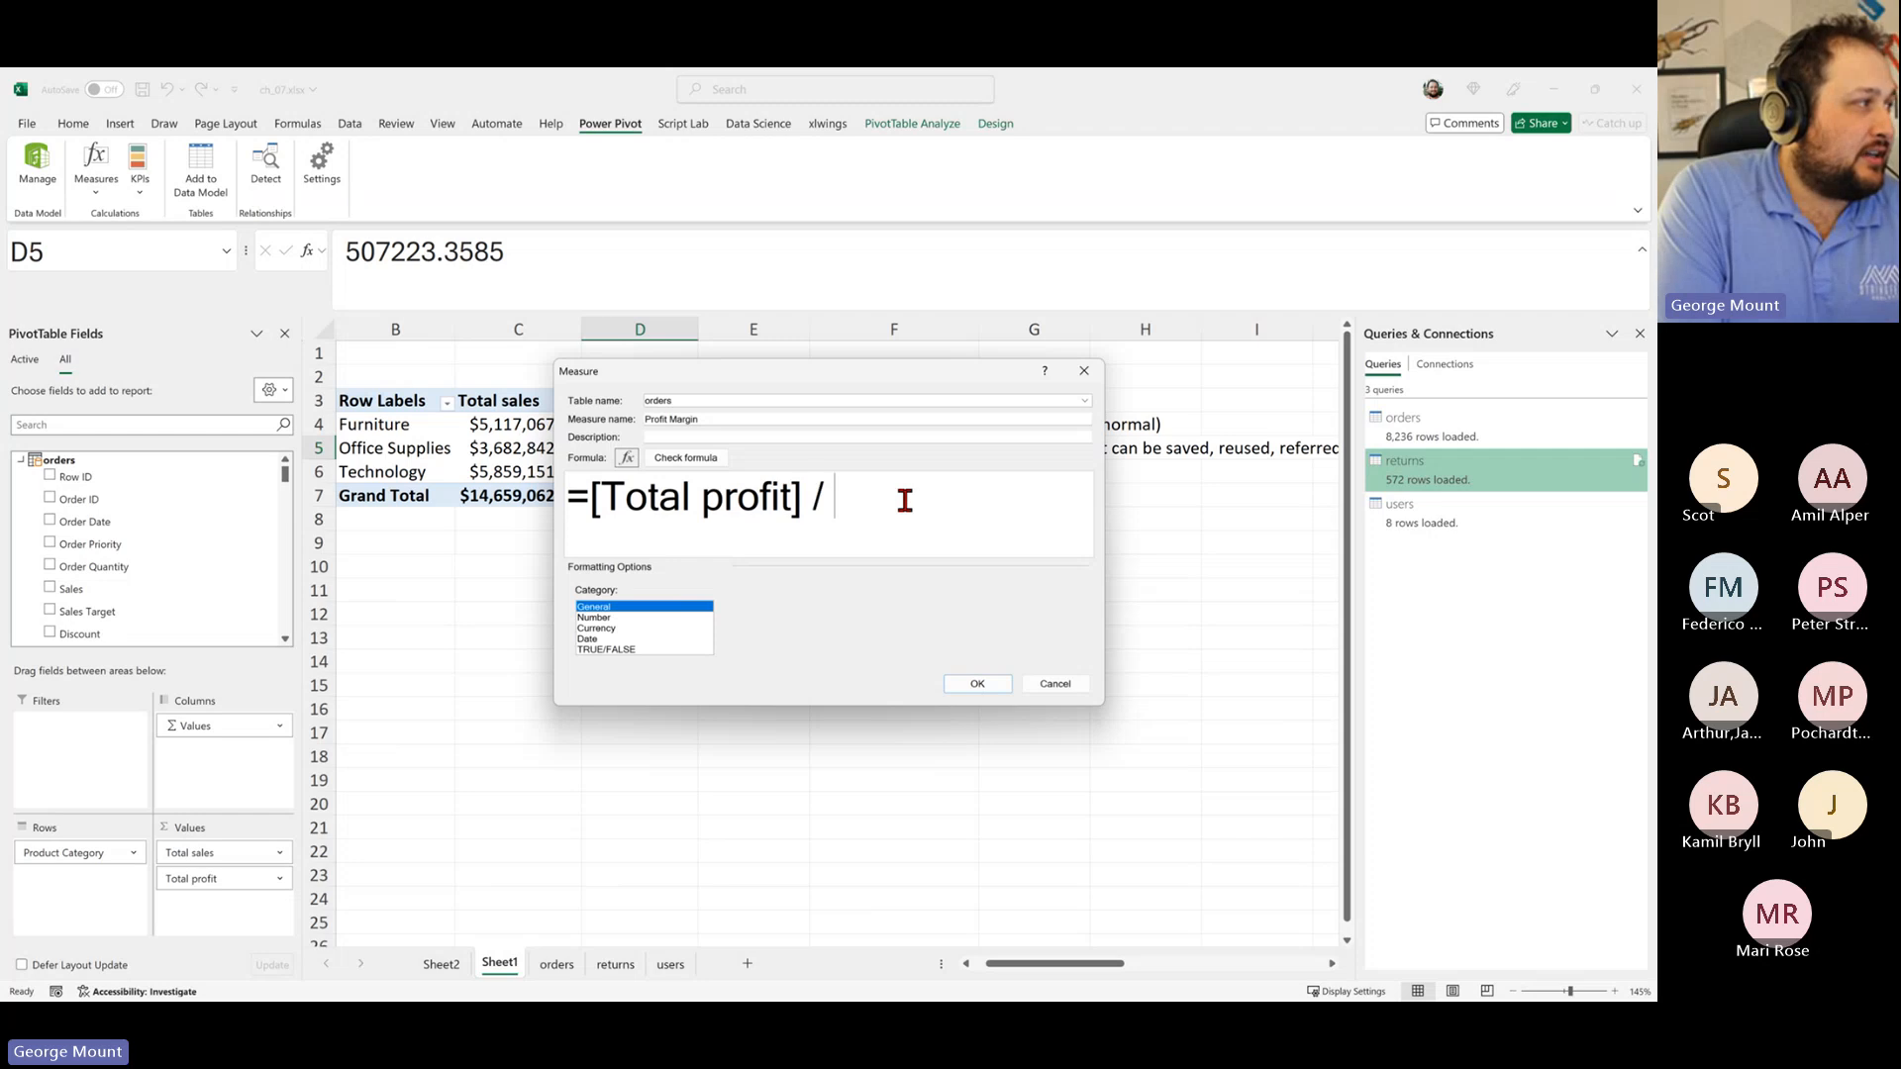
pyautogui.write('tota')
pyautogui.press('Down')
pyautogui.press('Tab')
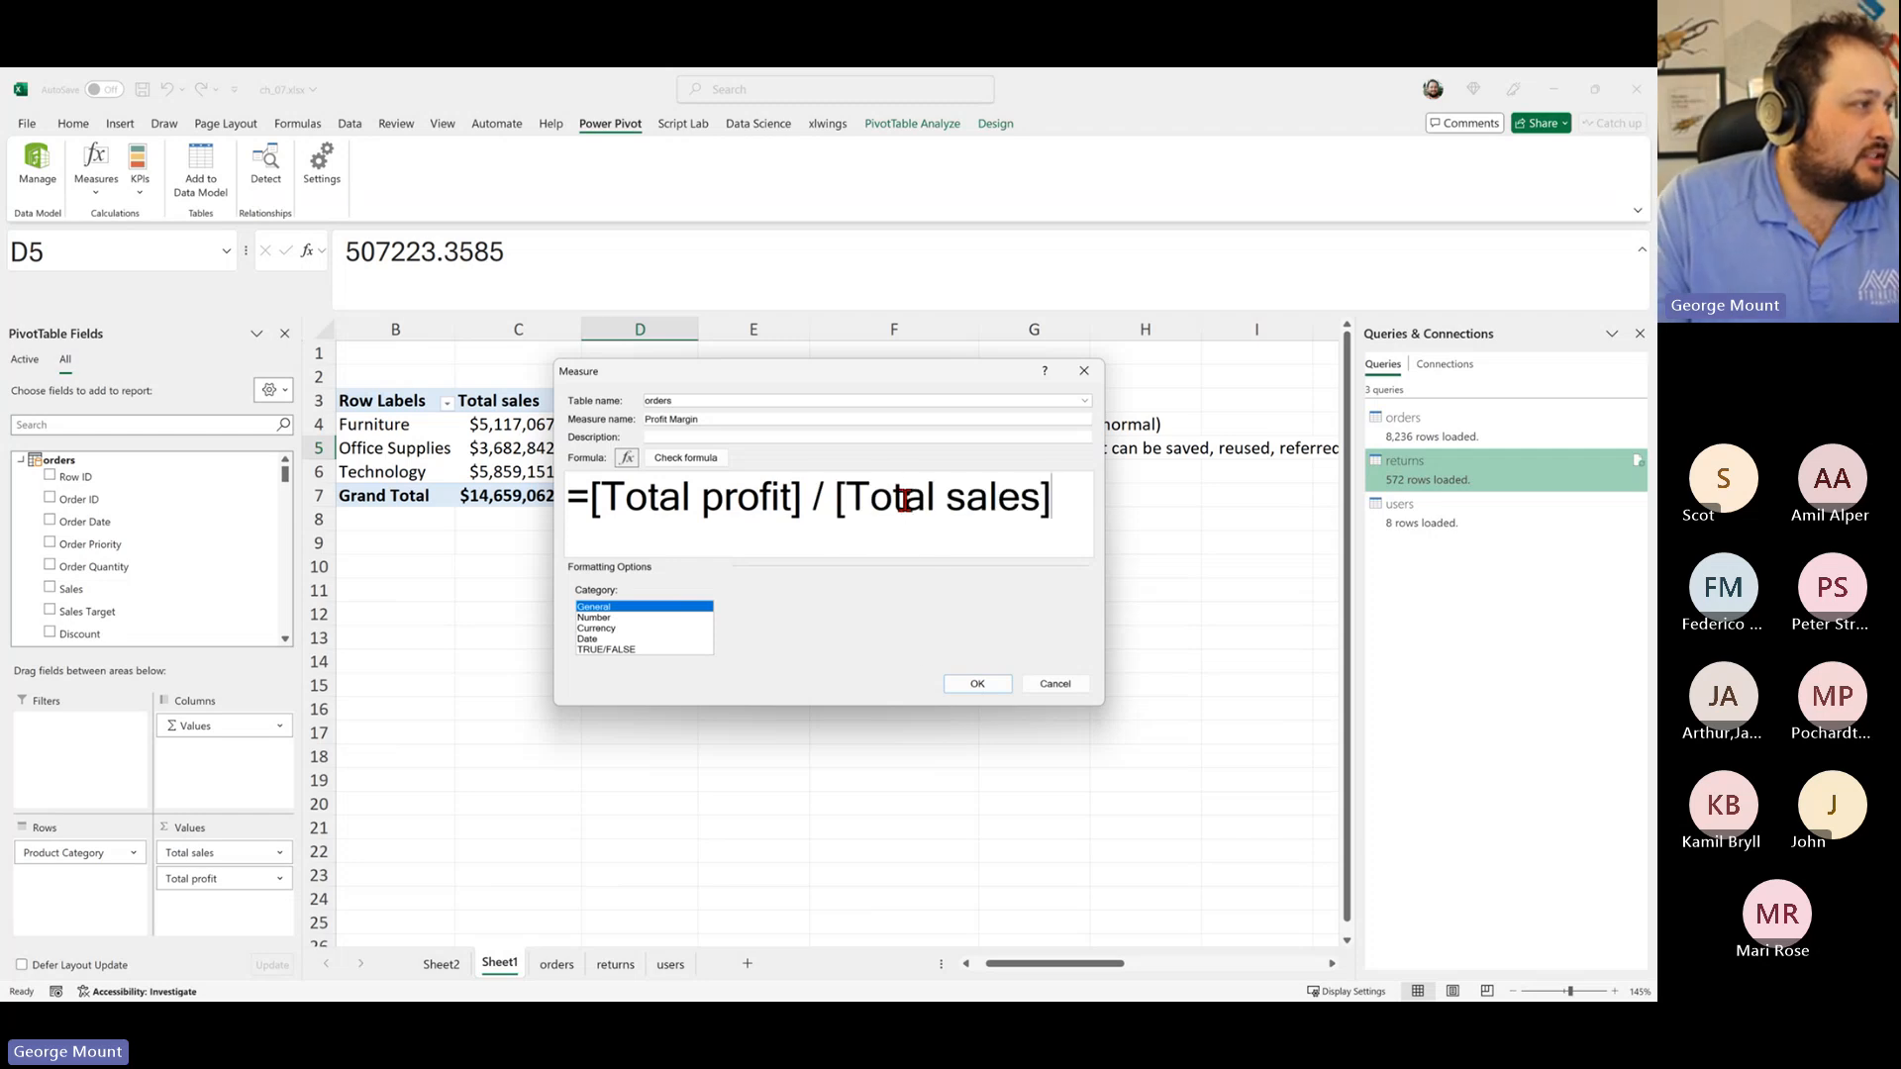
pyautogui.hotkey('ctrl', 'a')
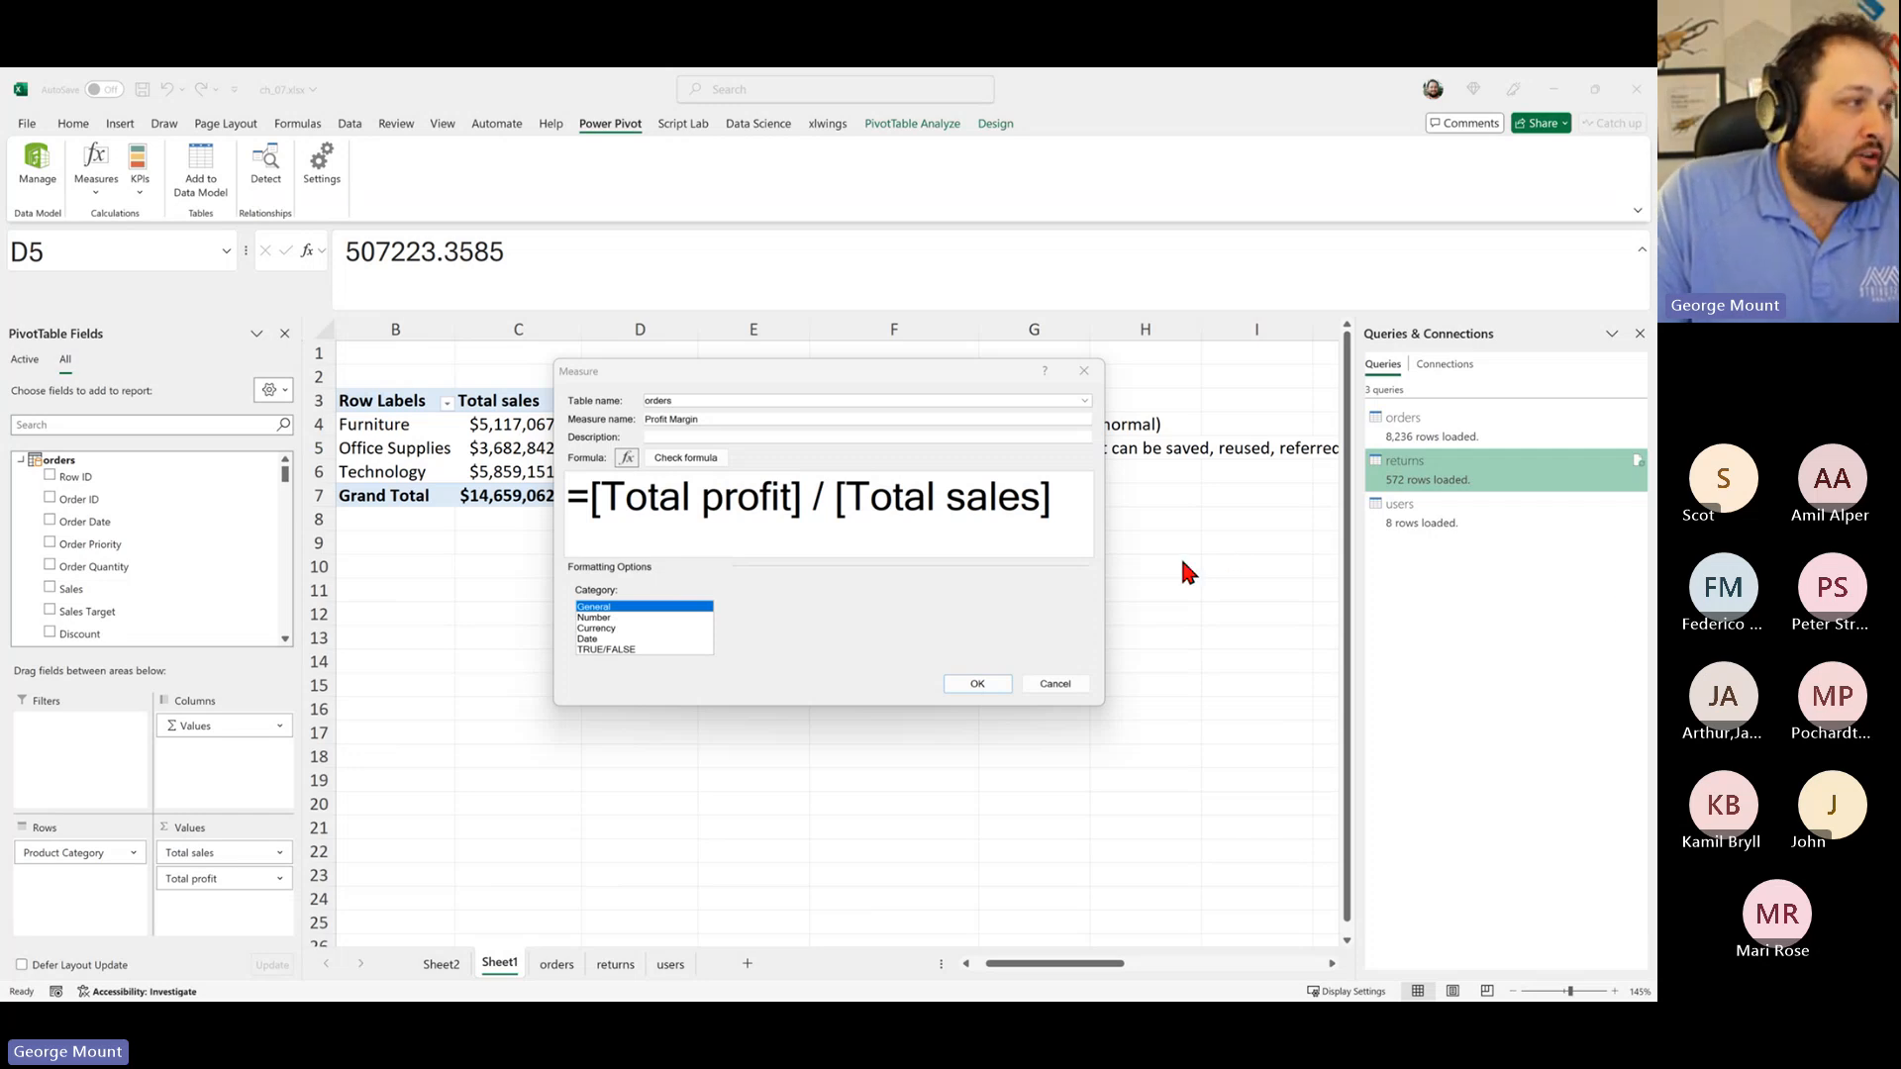
pyautogui.click(778, 550)
pyautogui.click(965, 503)
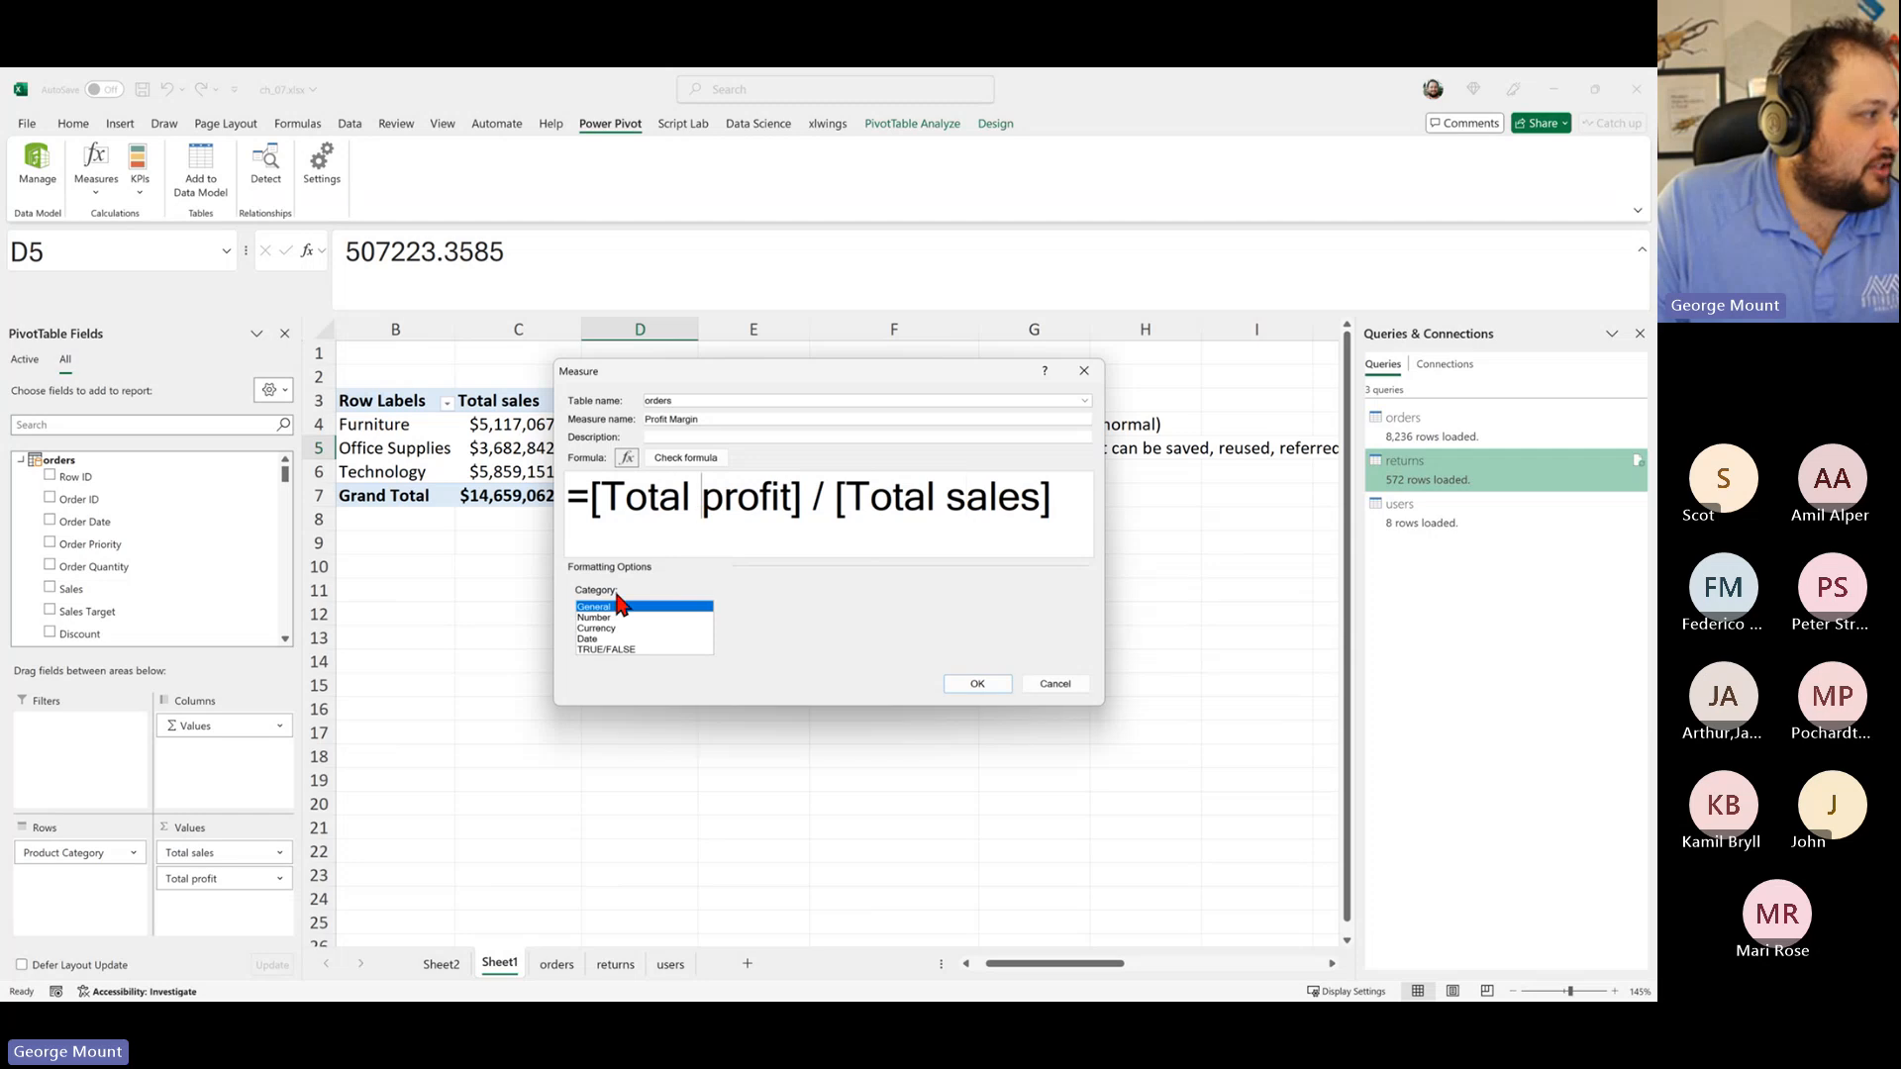
# Step: Format the Profit Margin measure as a number of type Percentage and save it
pyautogui.click(596, 618)
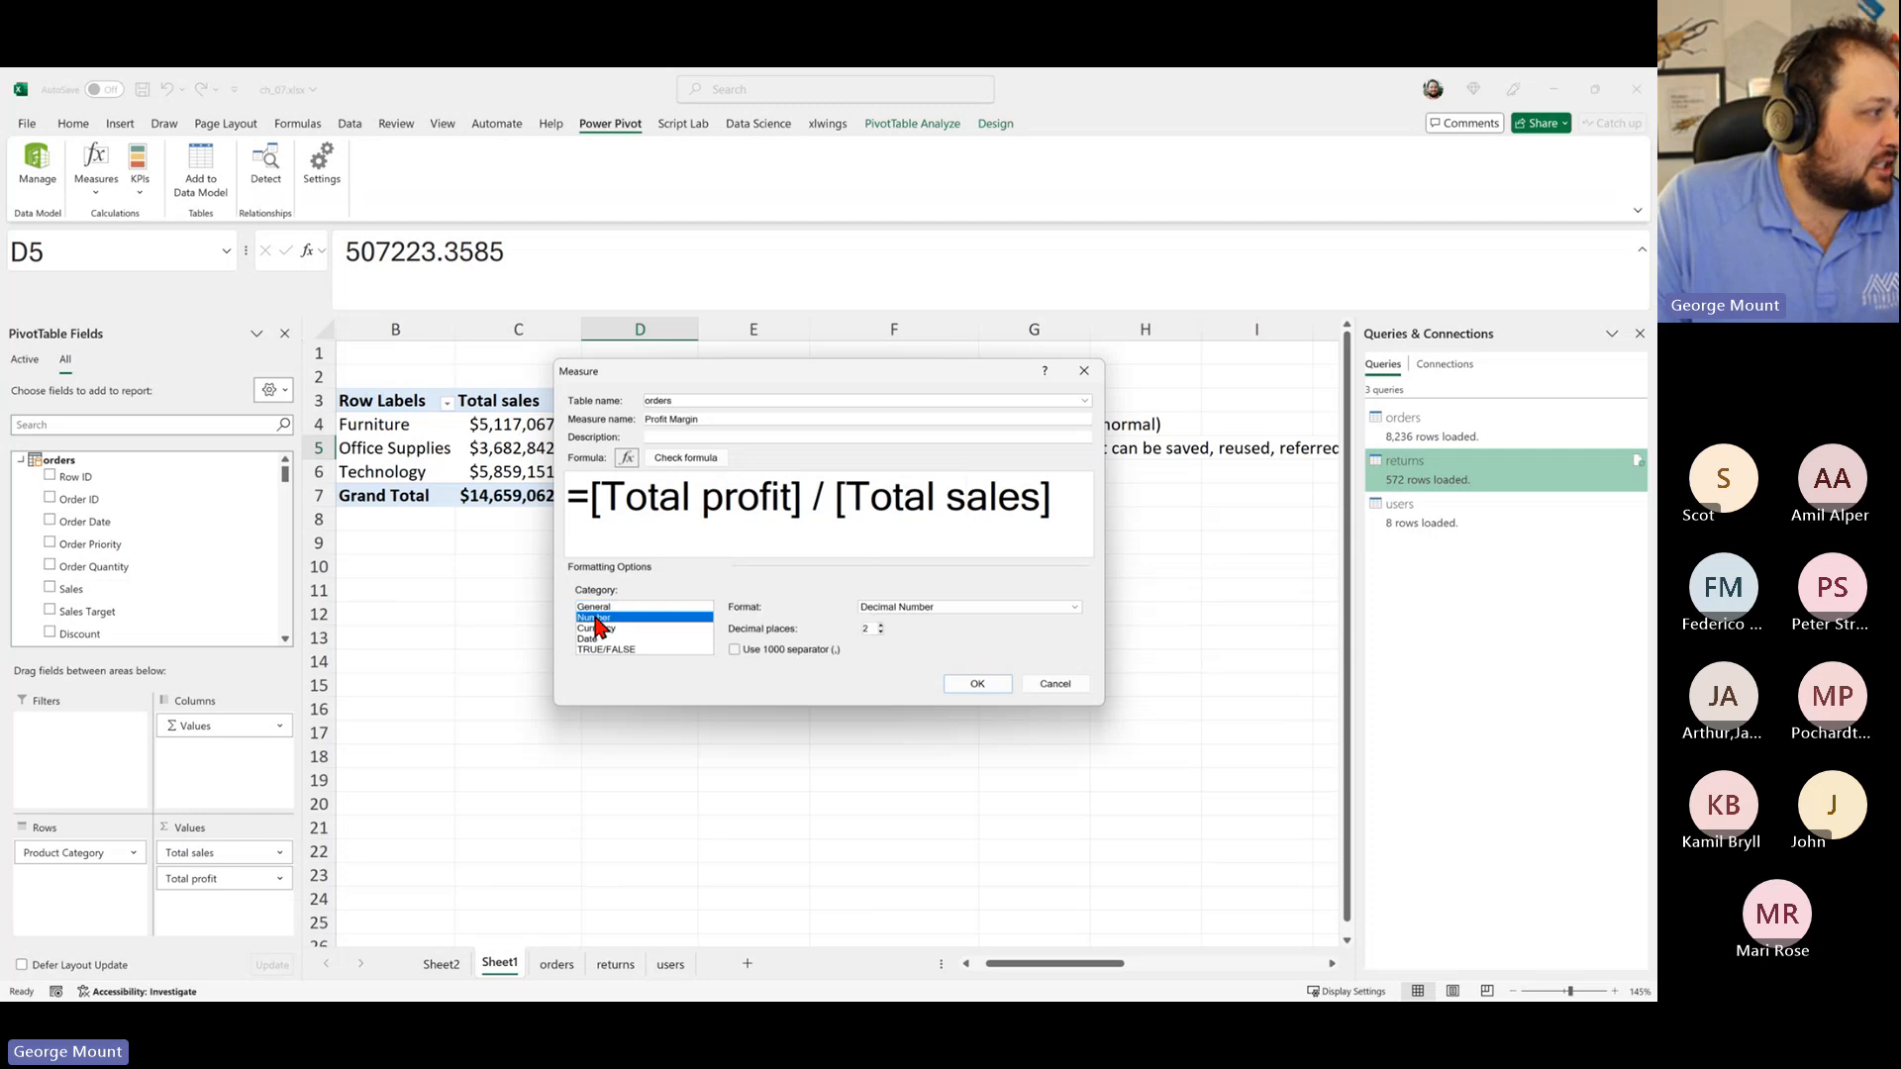
pyautogui.click(900, 608)
pyautogui.click(917, 646)
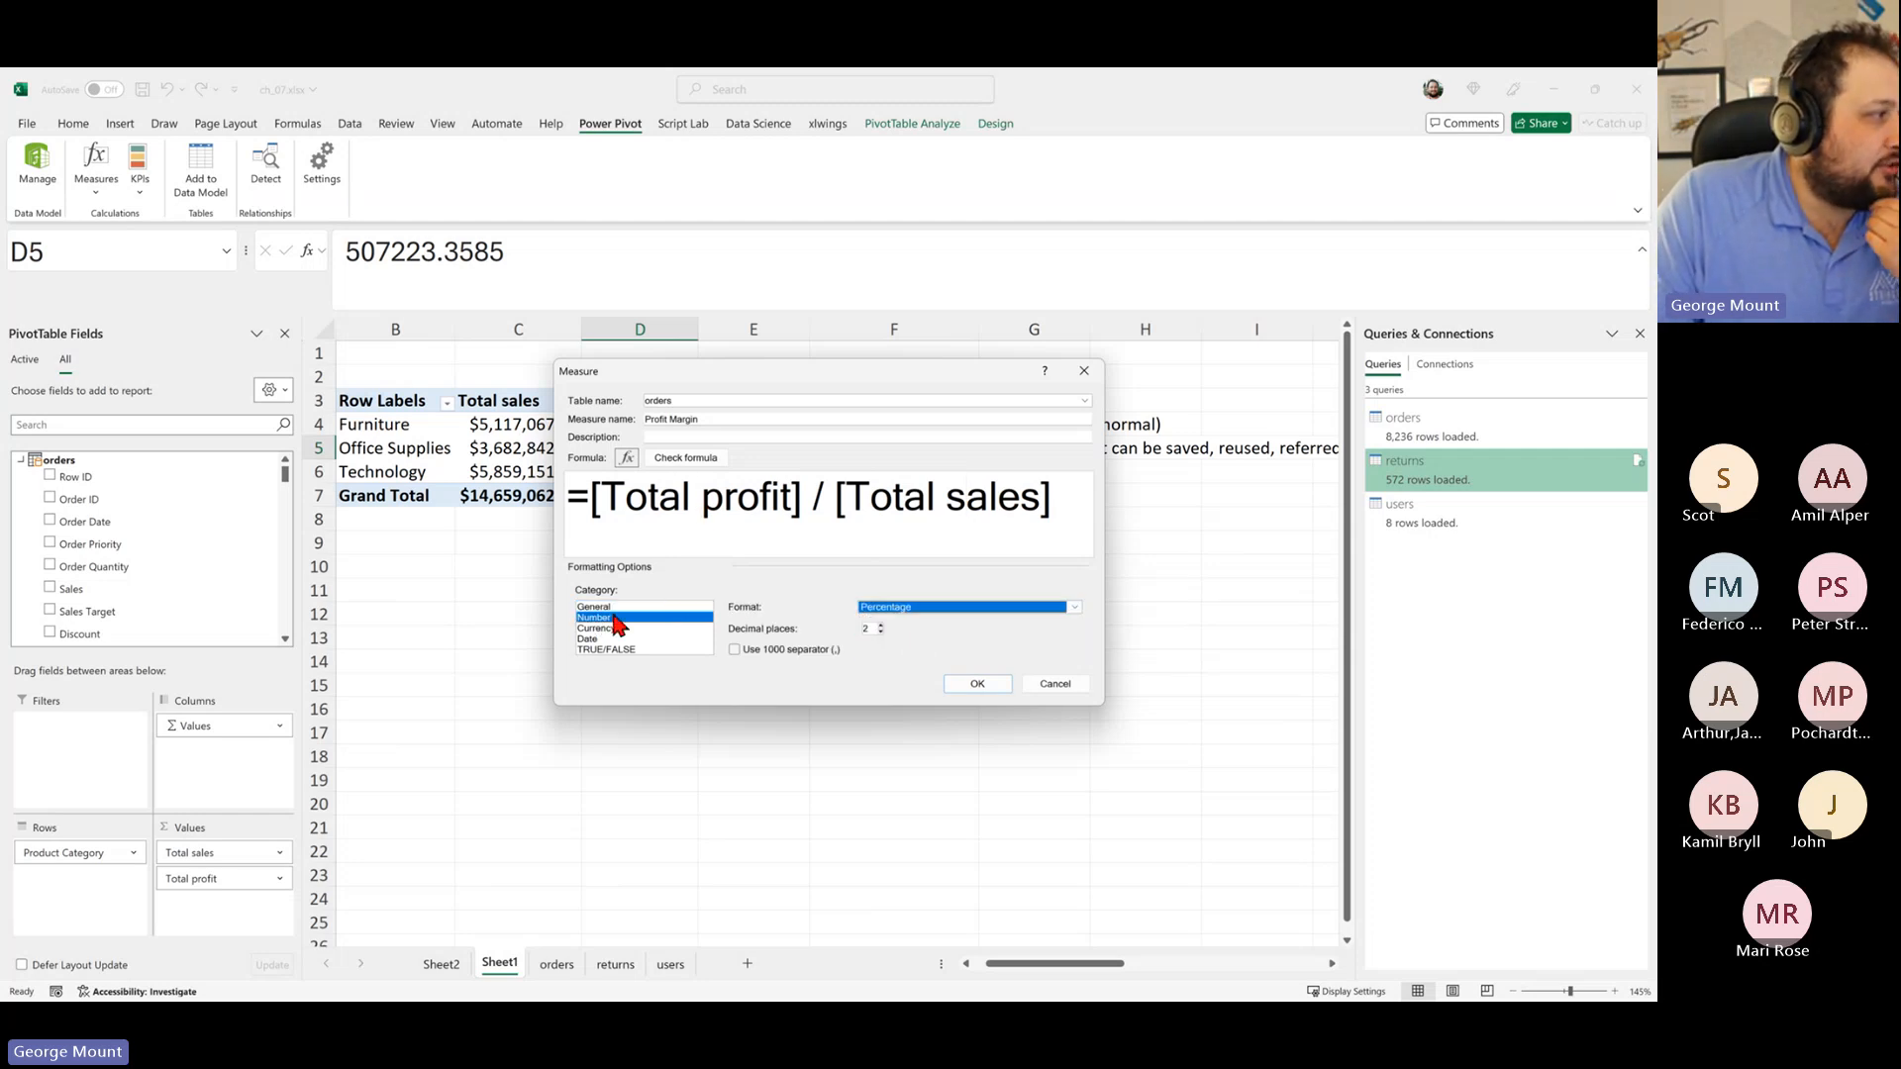
pyautogui.click(988, 608)
pyautogui.click(988, 609)
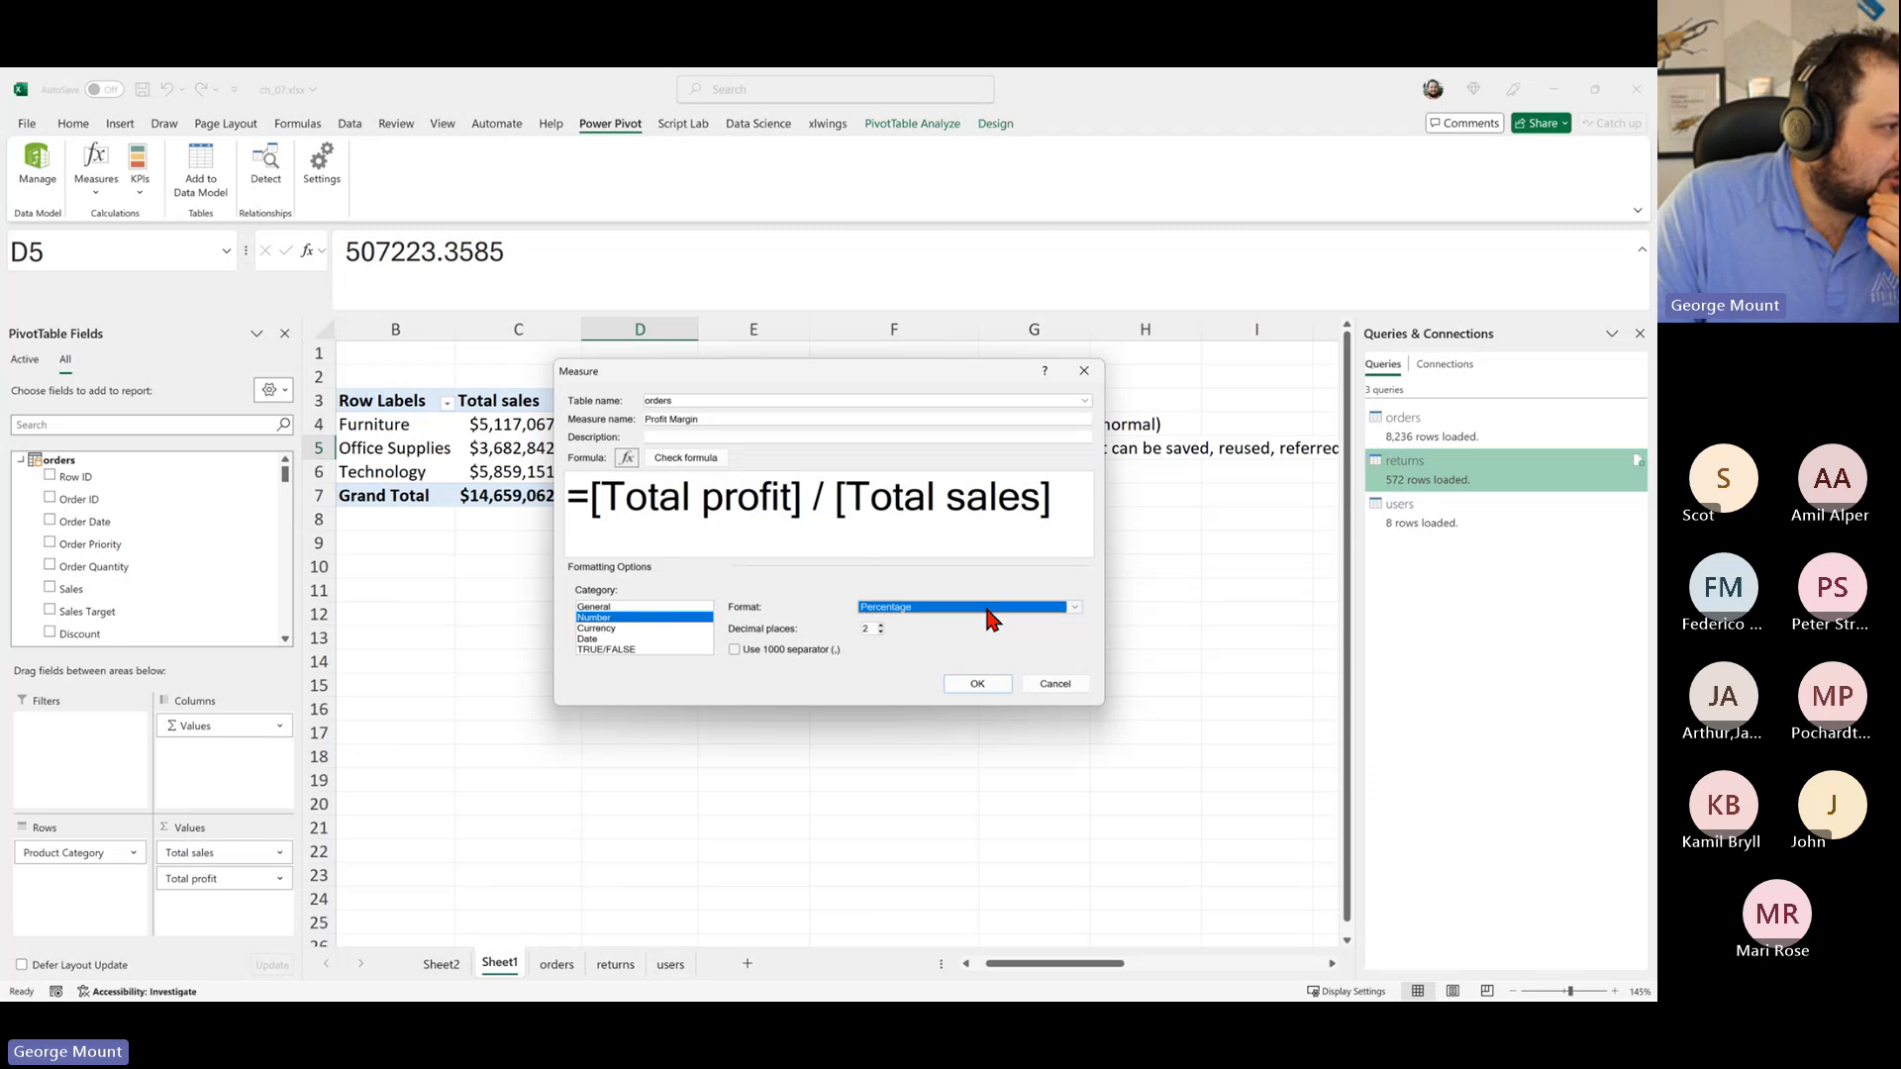
pyautogui.click(950, 609)
pyautogui.click(945, 609)
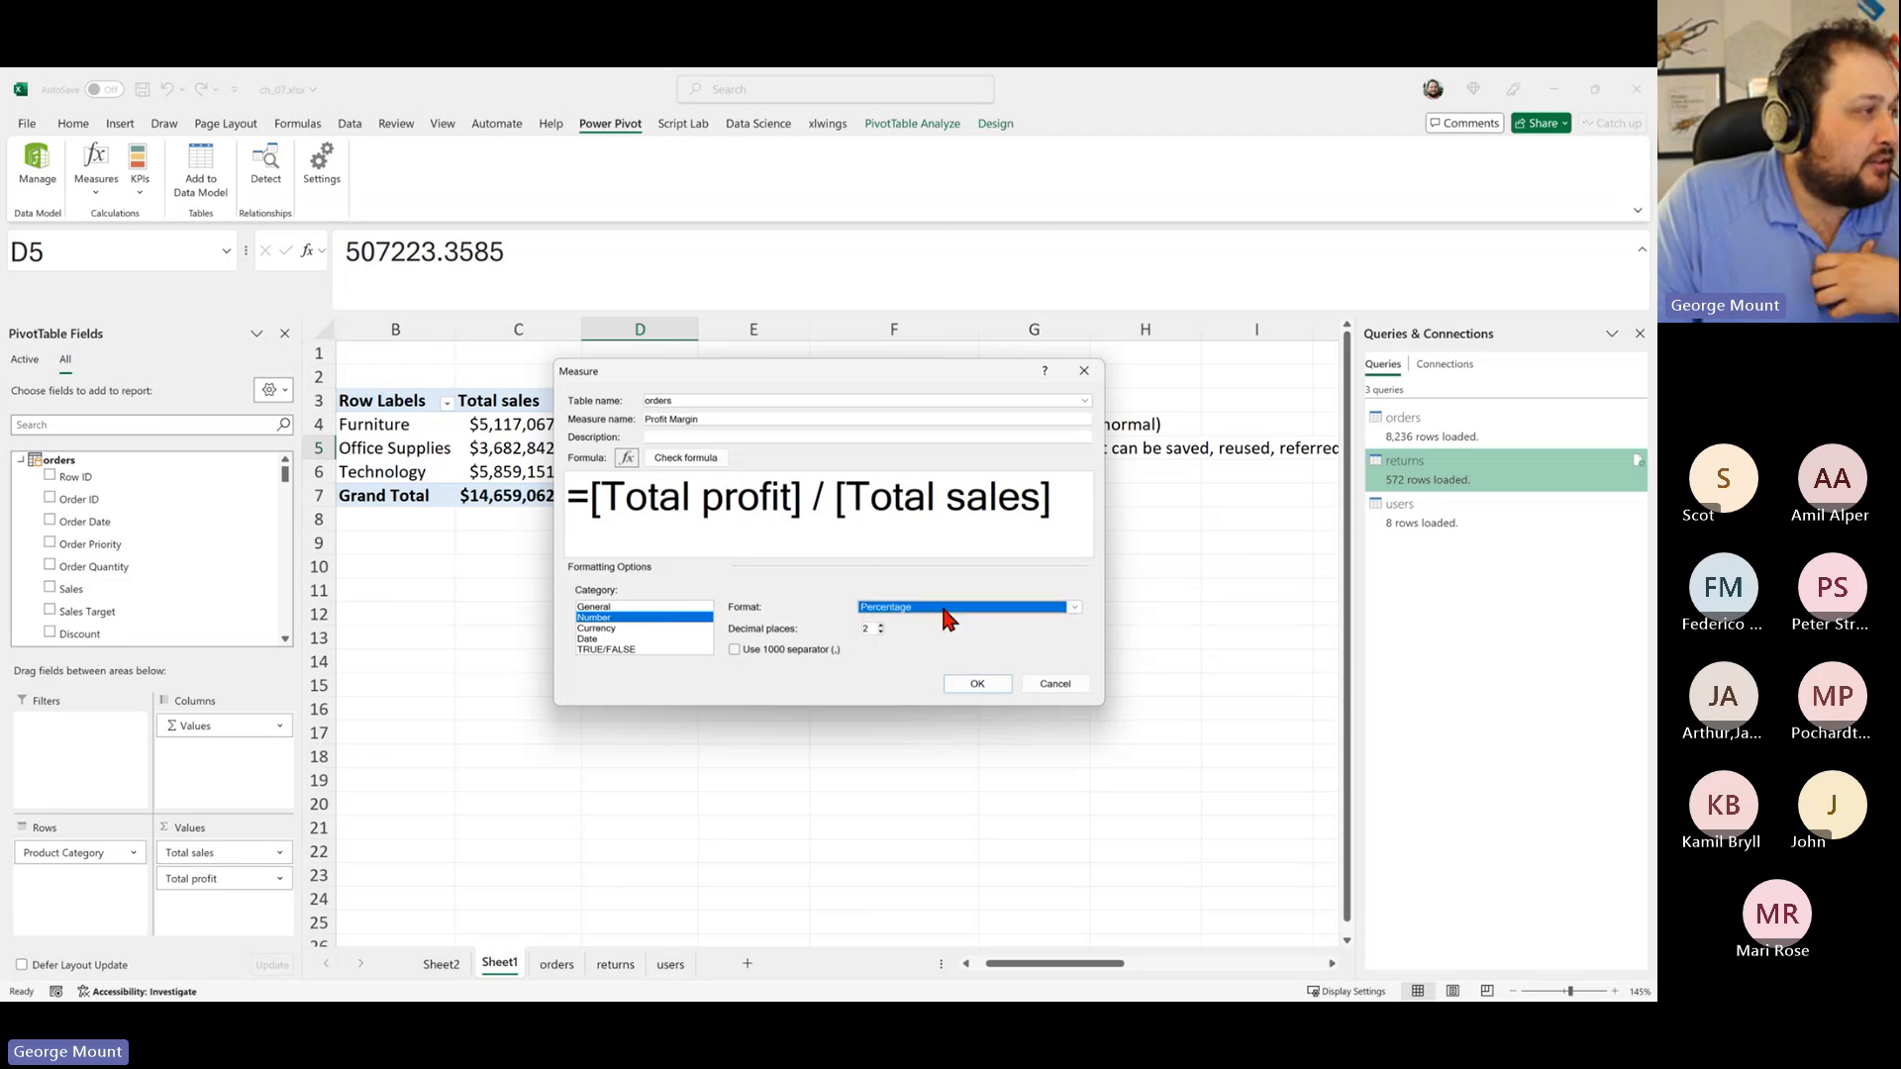
pyautogui.click(974, 683)
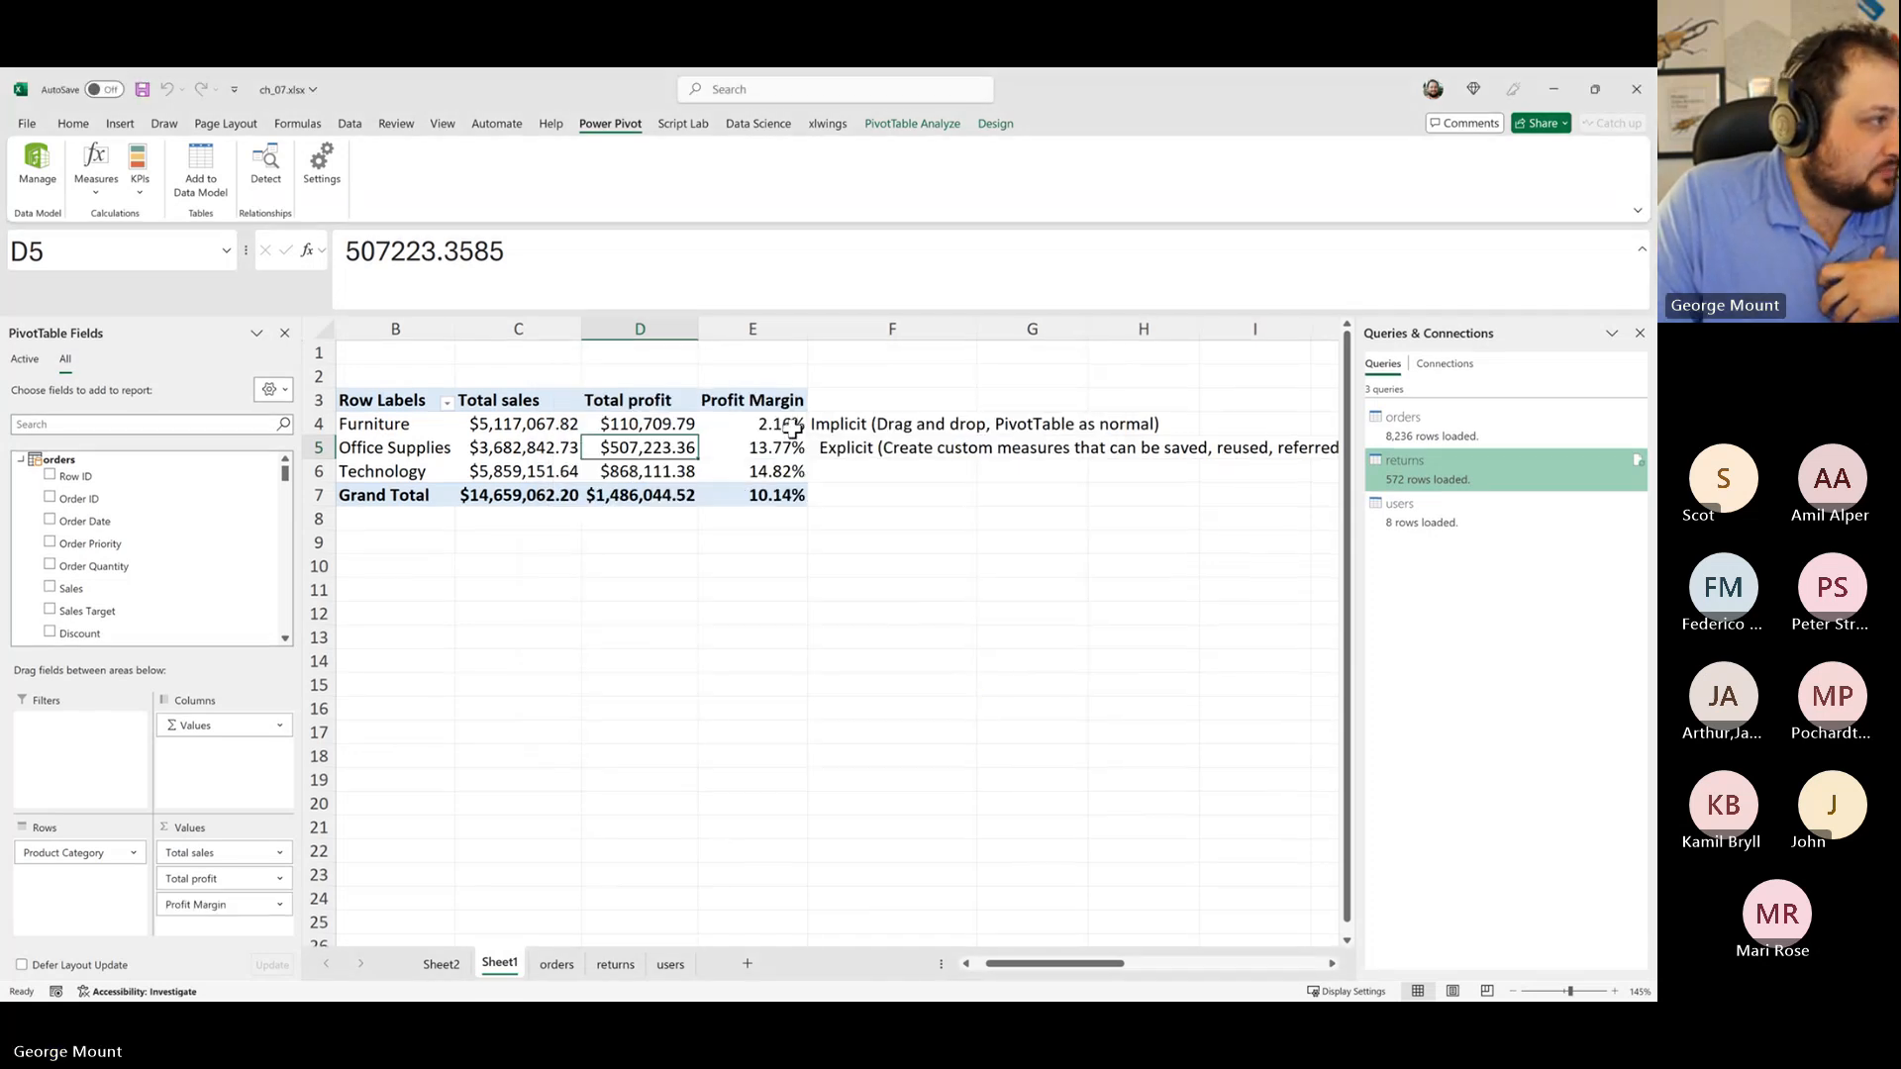
# Step: Insert two blank columns at column F, between the PivotTable and the implicit/explicit notes
pyautogui.click(861, 328)
pyautogui.rightClick(861, 329)
pyautogui.press('Escape')
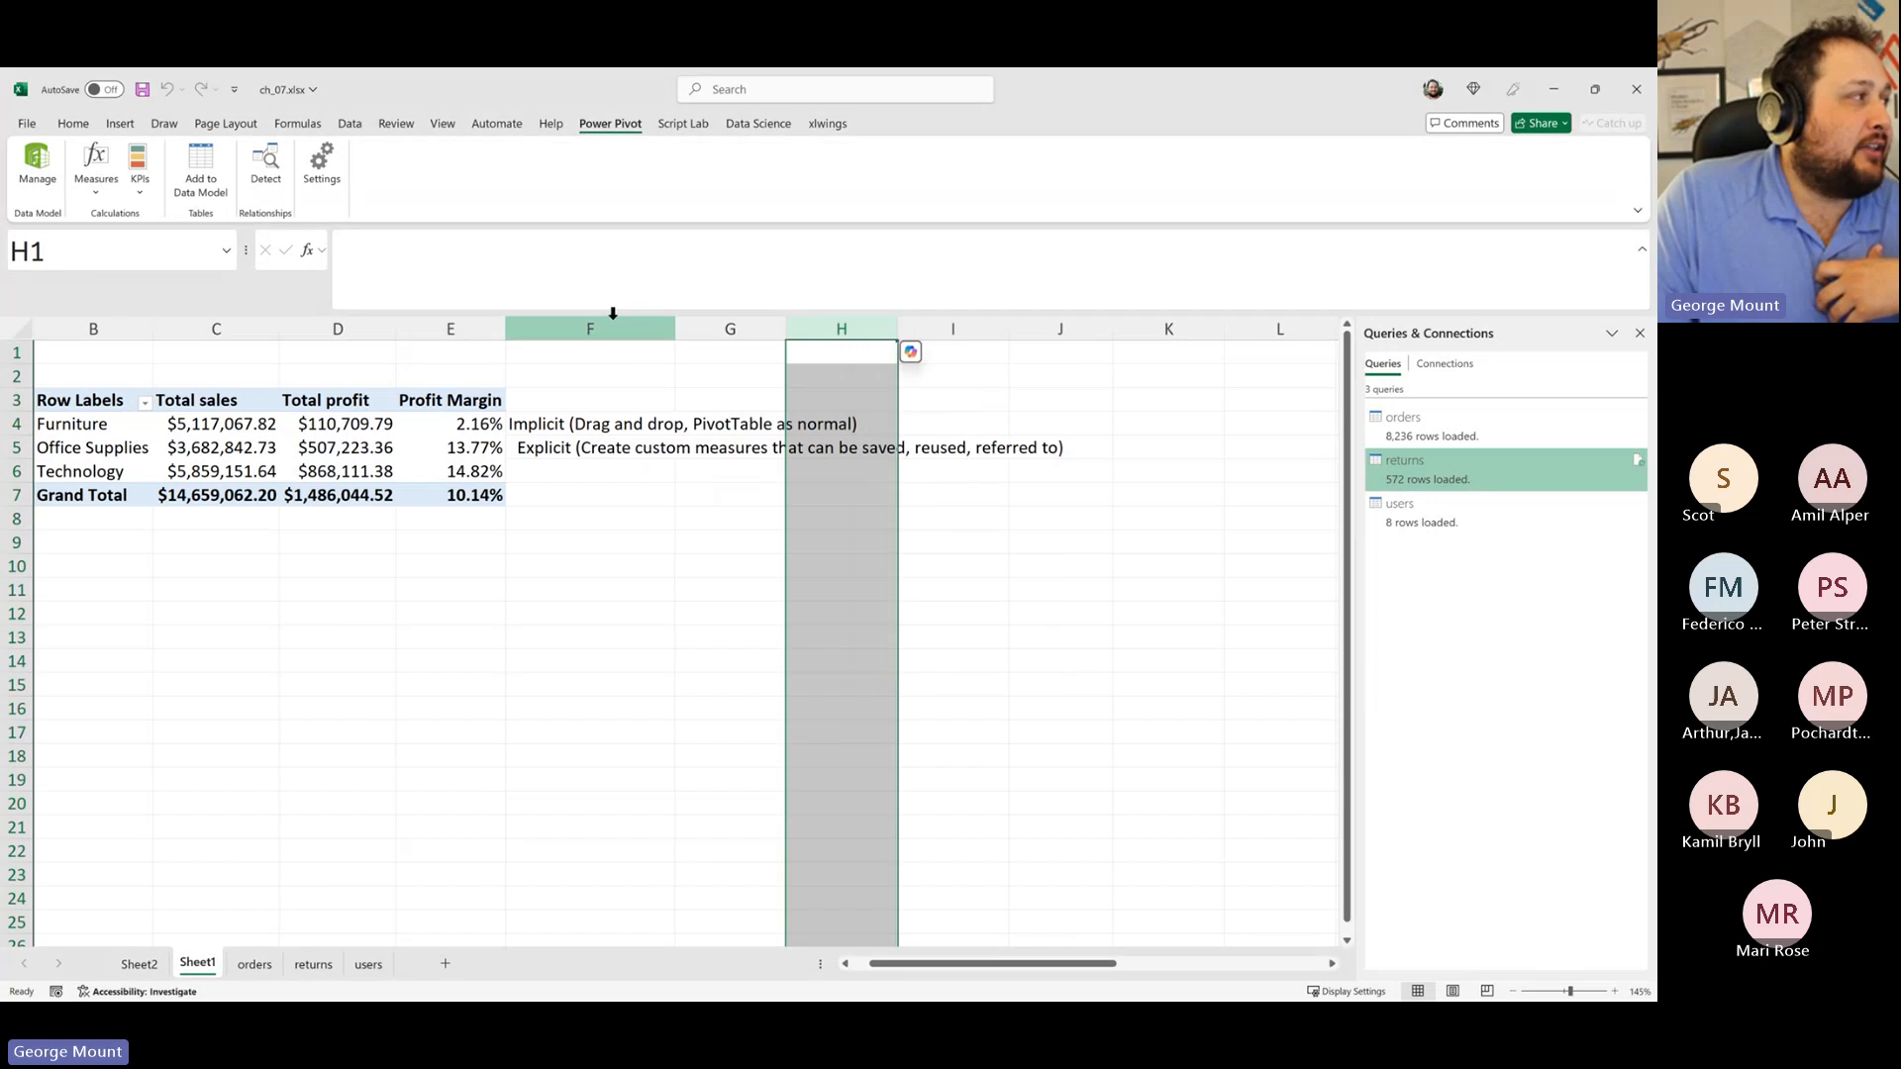
pyautogui.click(607, 329)
pyautogui.rightClick(609, 330)
pyautogui.click(723, 510)
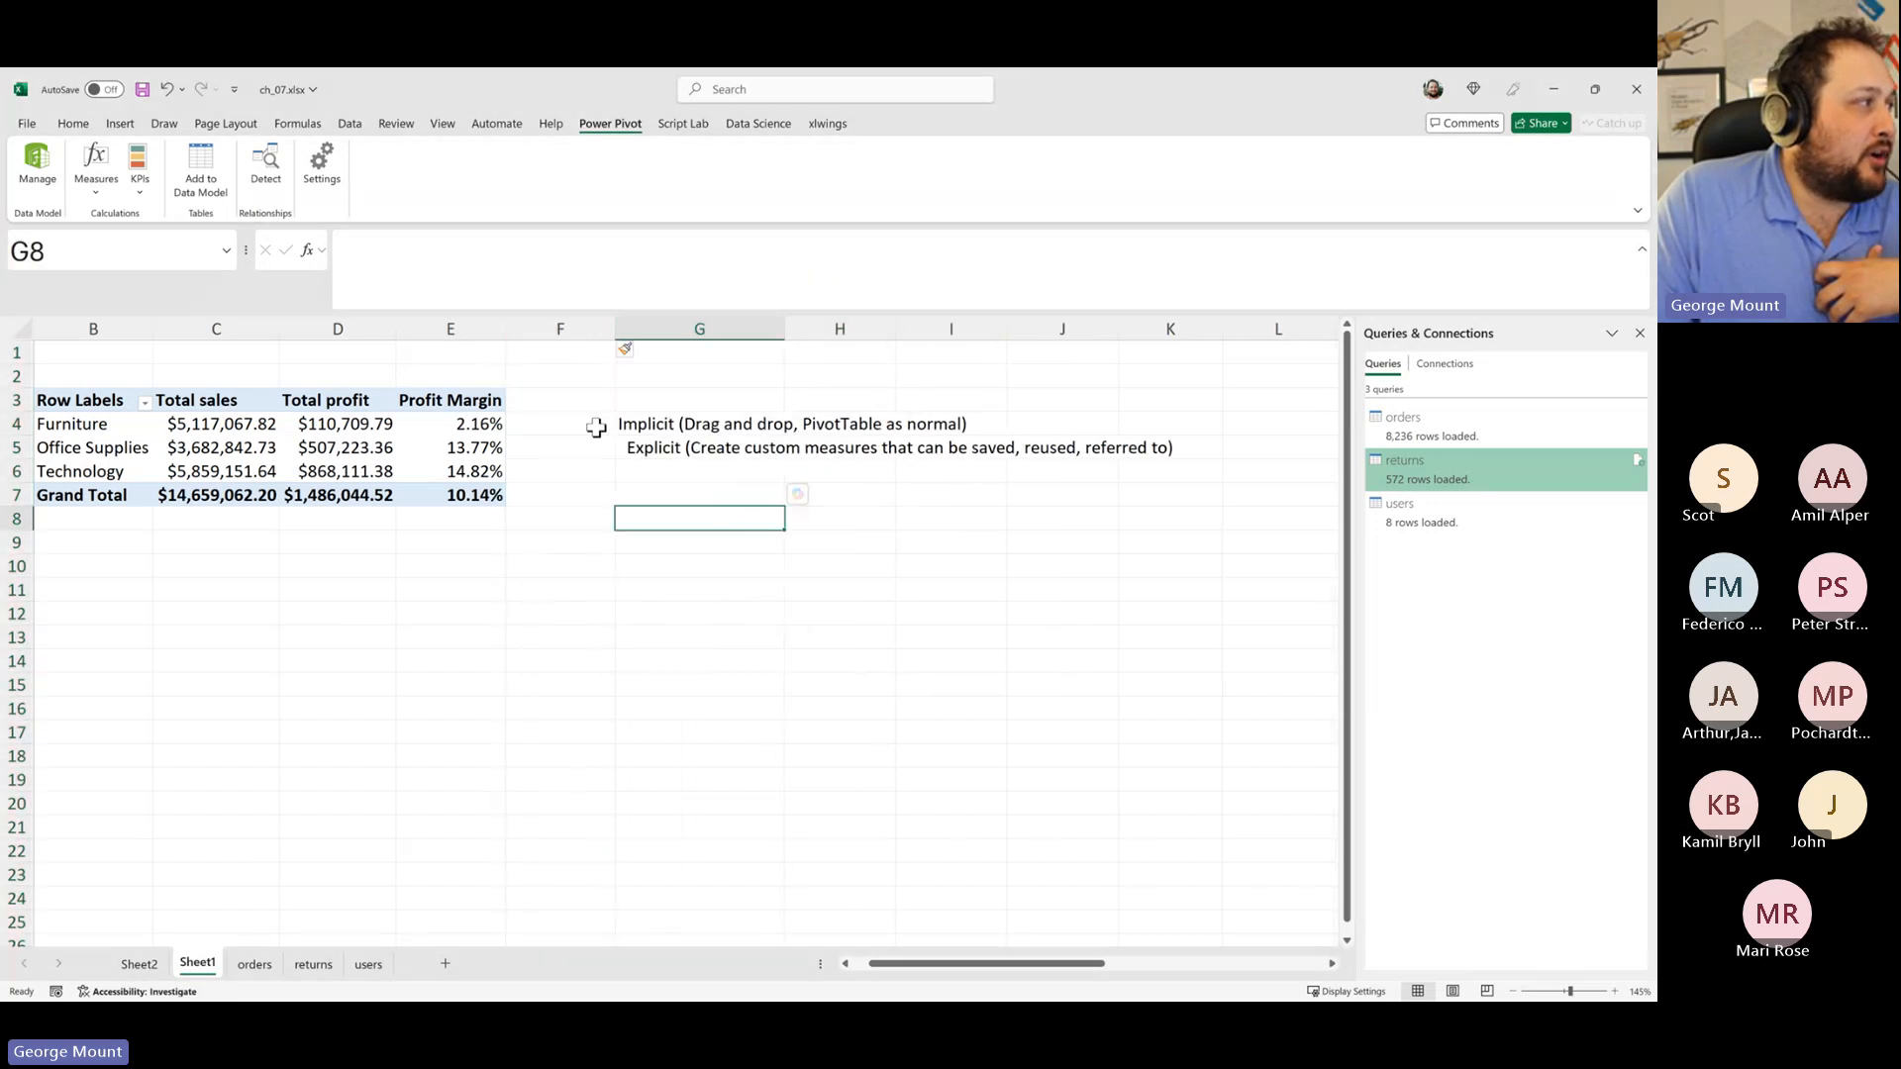
pyautogui.click(595, 423)
pyautogui.rightClick(577, 329)
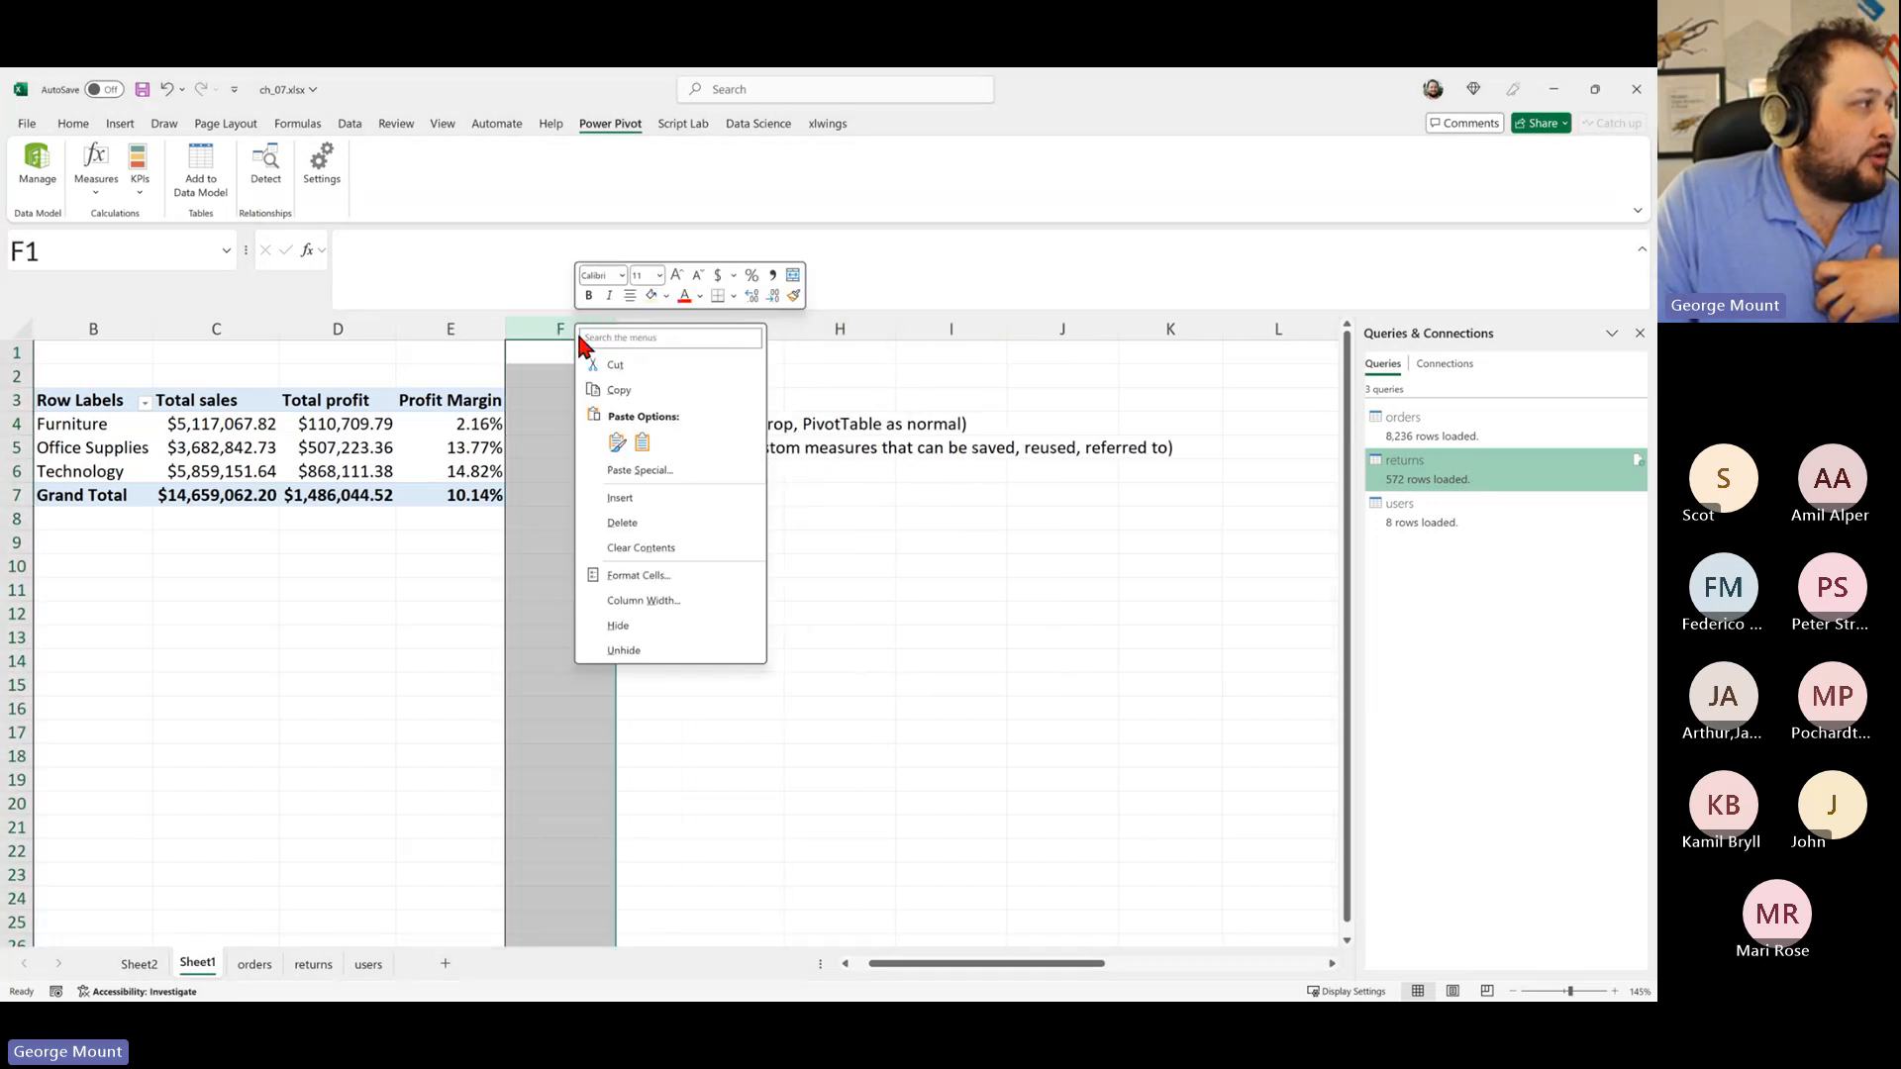
pyautogui.click(648, 498)
# Step: Enter =D4/C4 in cell F4 and fill it down to F7 to check the profit margins
pyautogui.click(584, 427)
pyautogui.write('=')
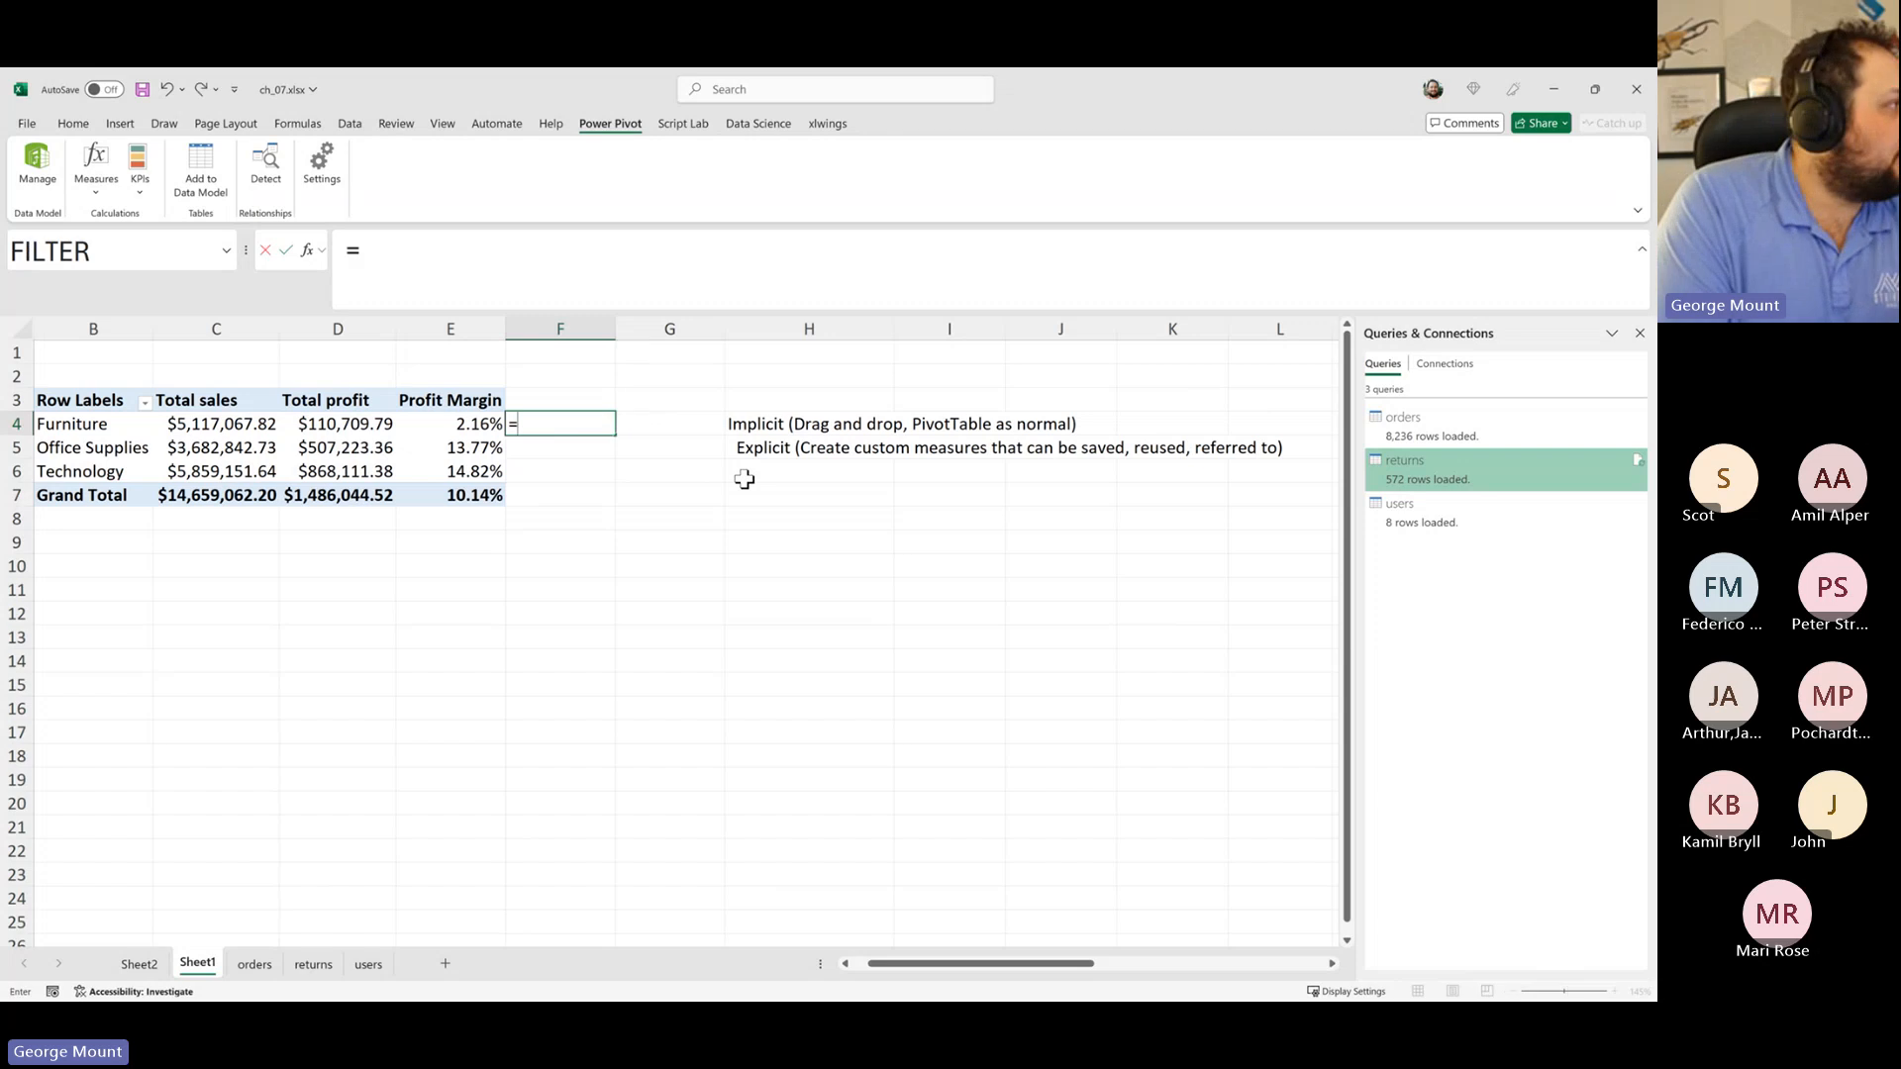
pyautogui.write('d4')
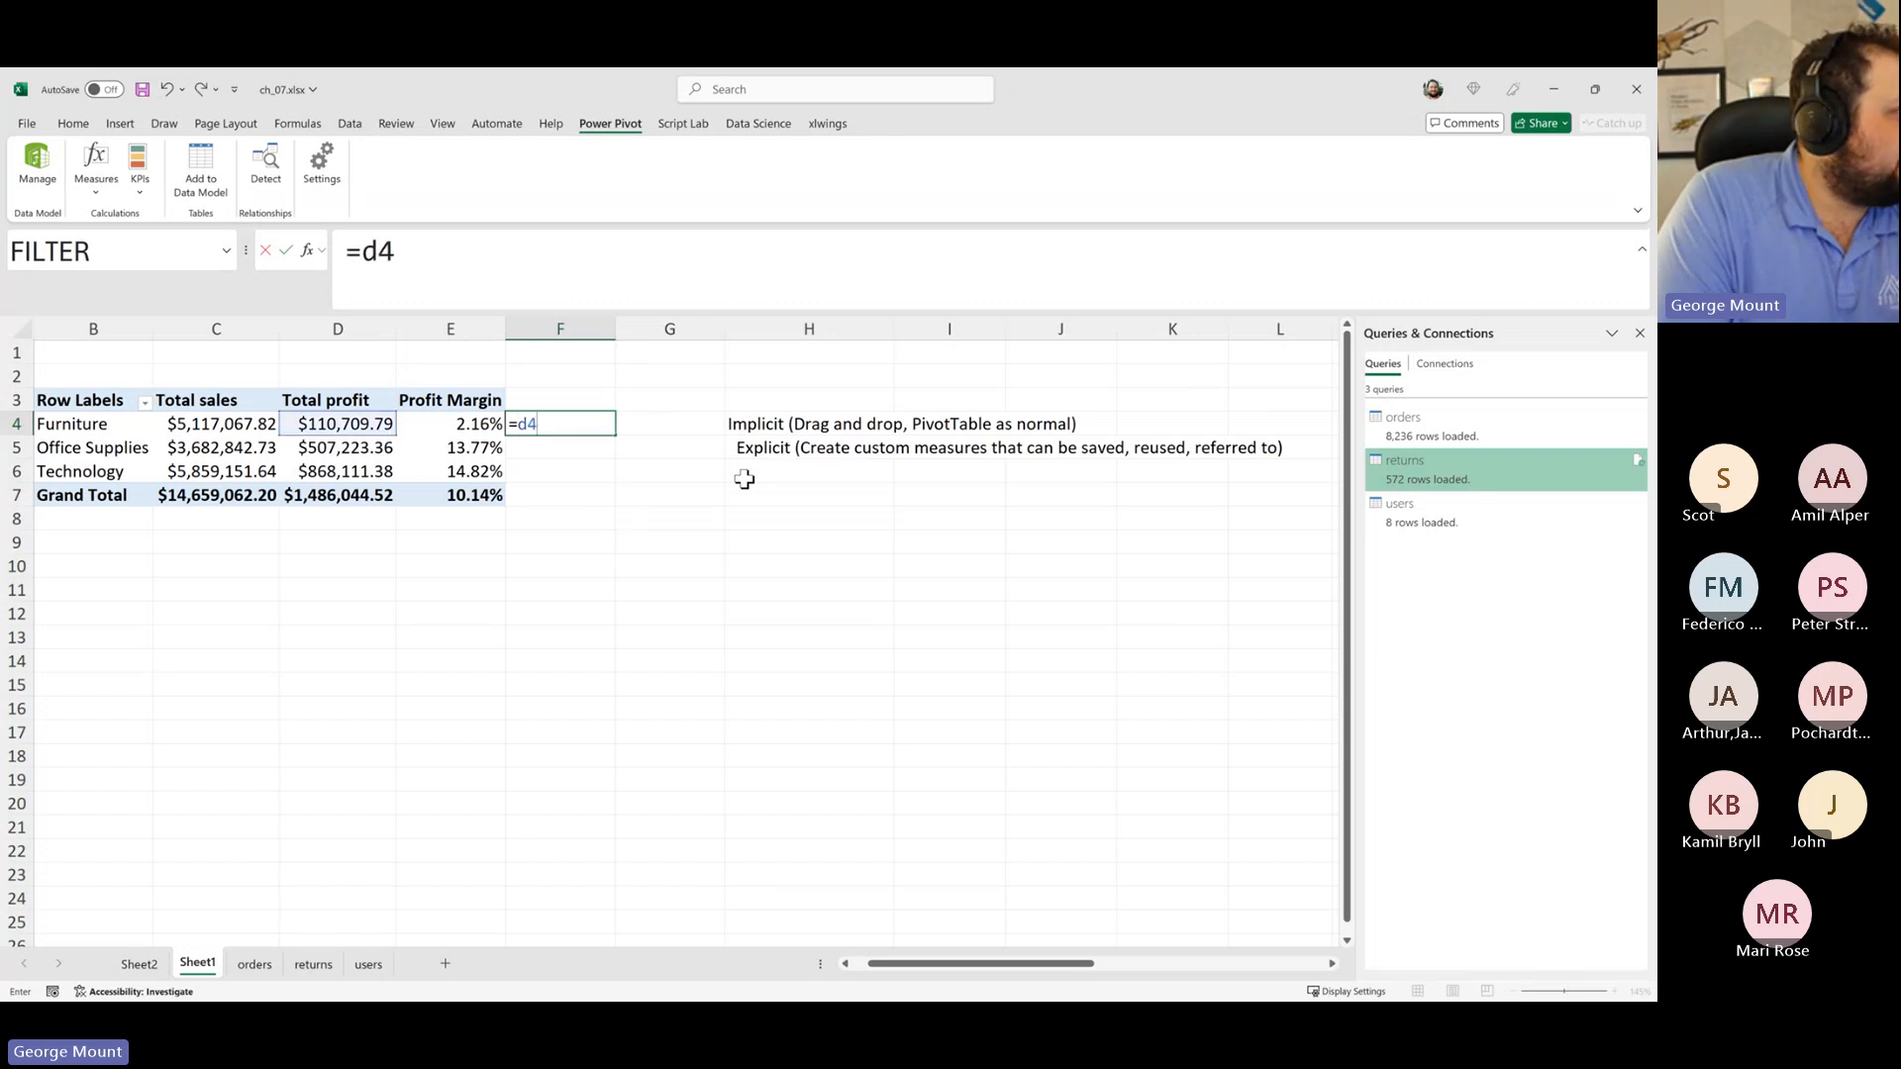
pyautogui.write('/c')
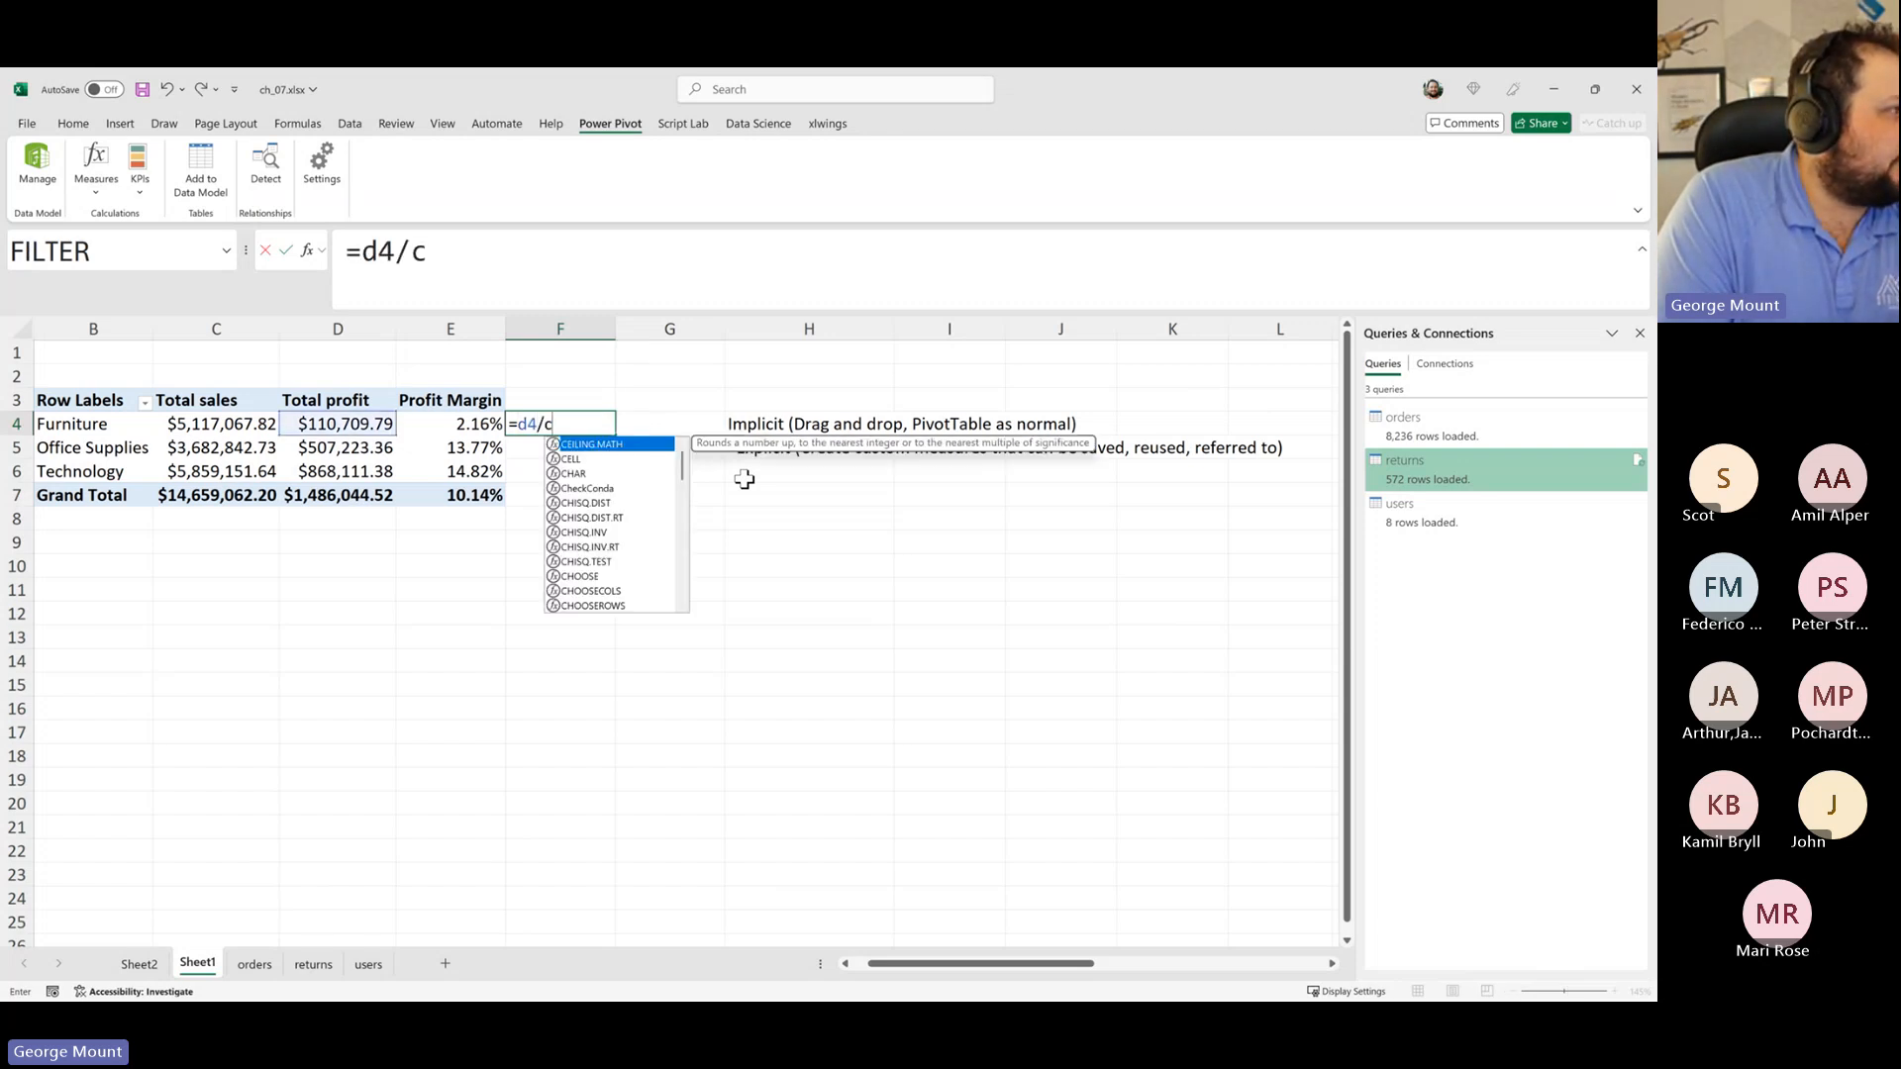
pyautogui.write('4')
pyautogui.press('Return')
pyautogui.press('Up')
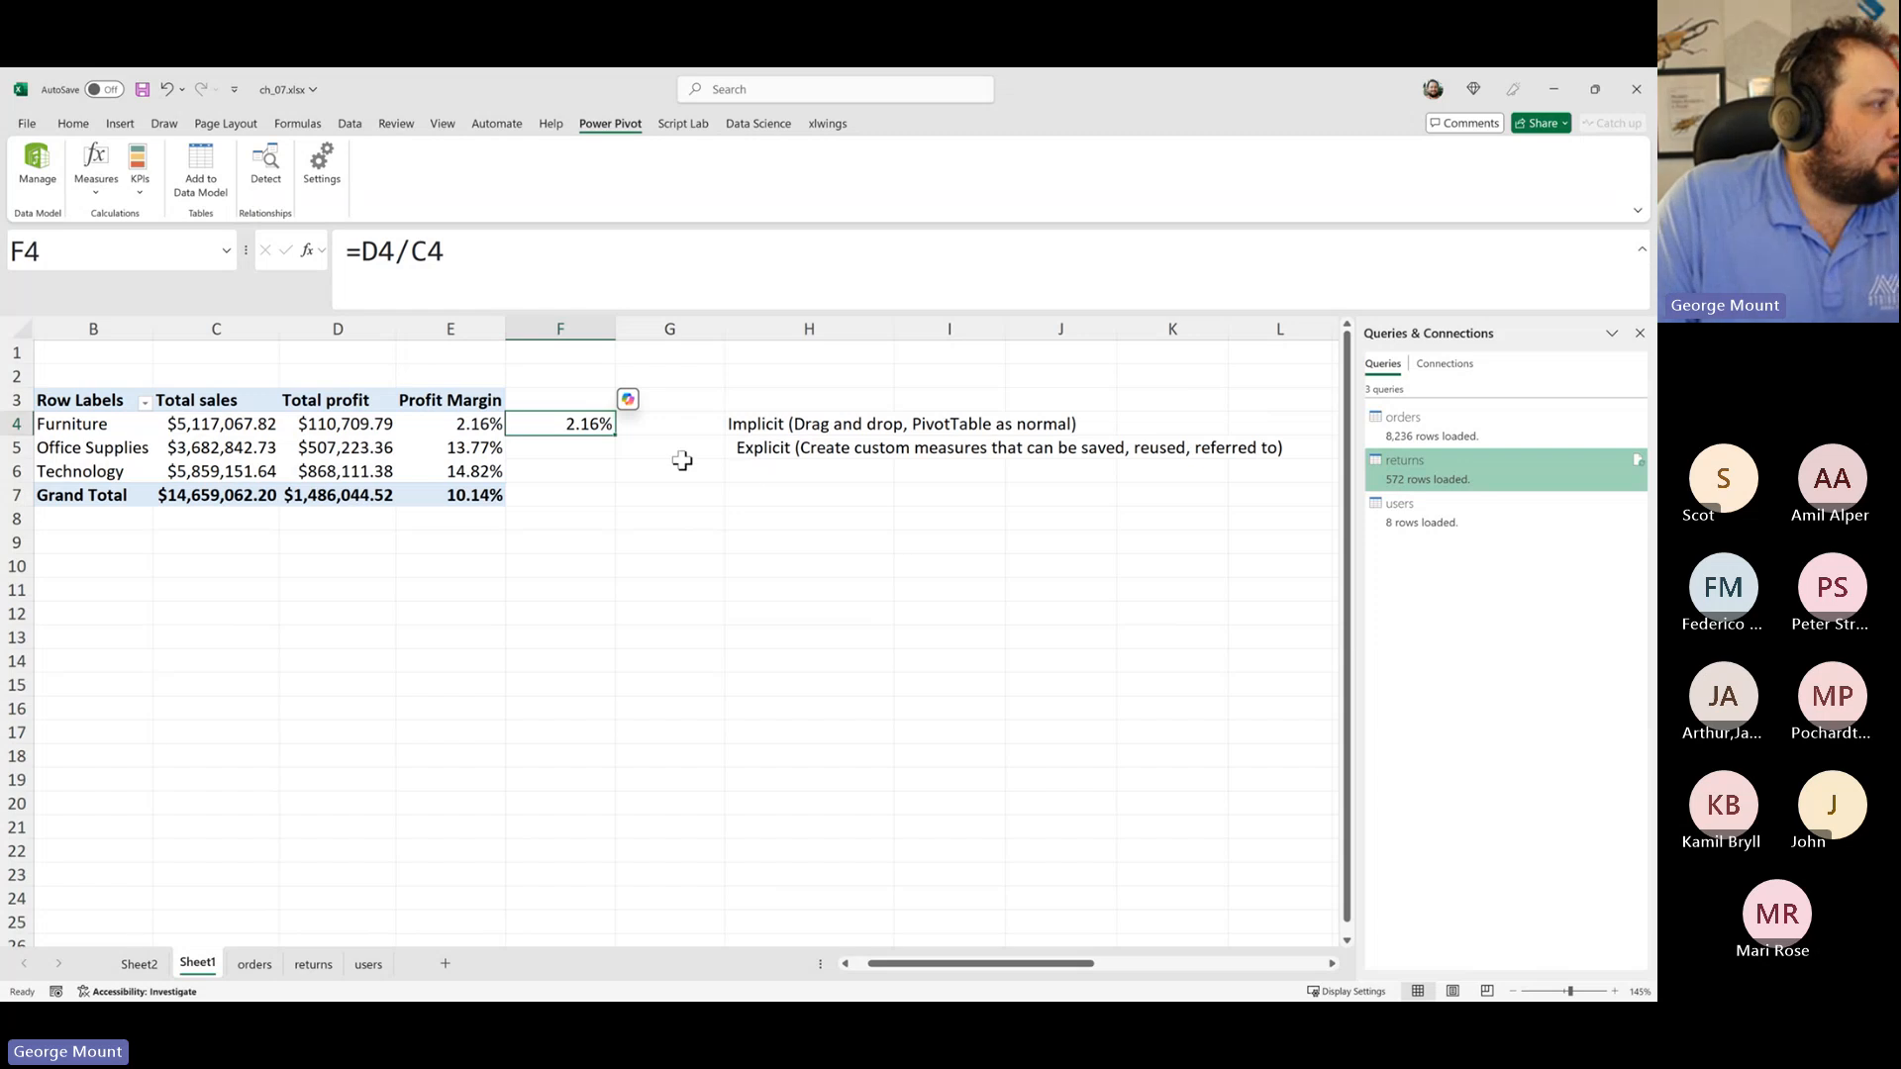
pyautogui.doubleClick(614, 434)
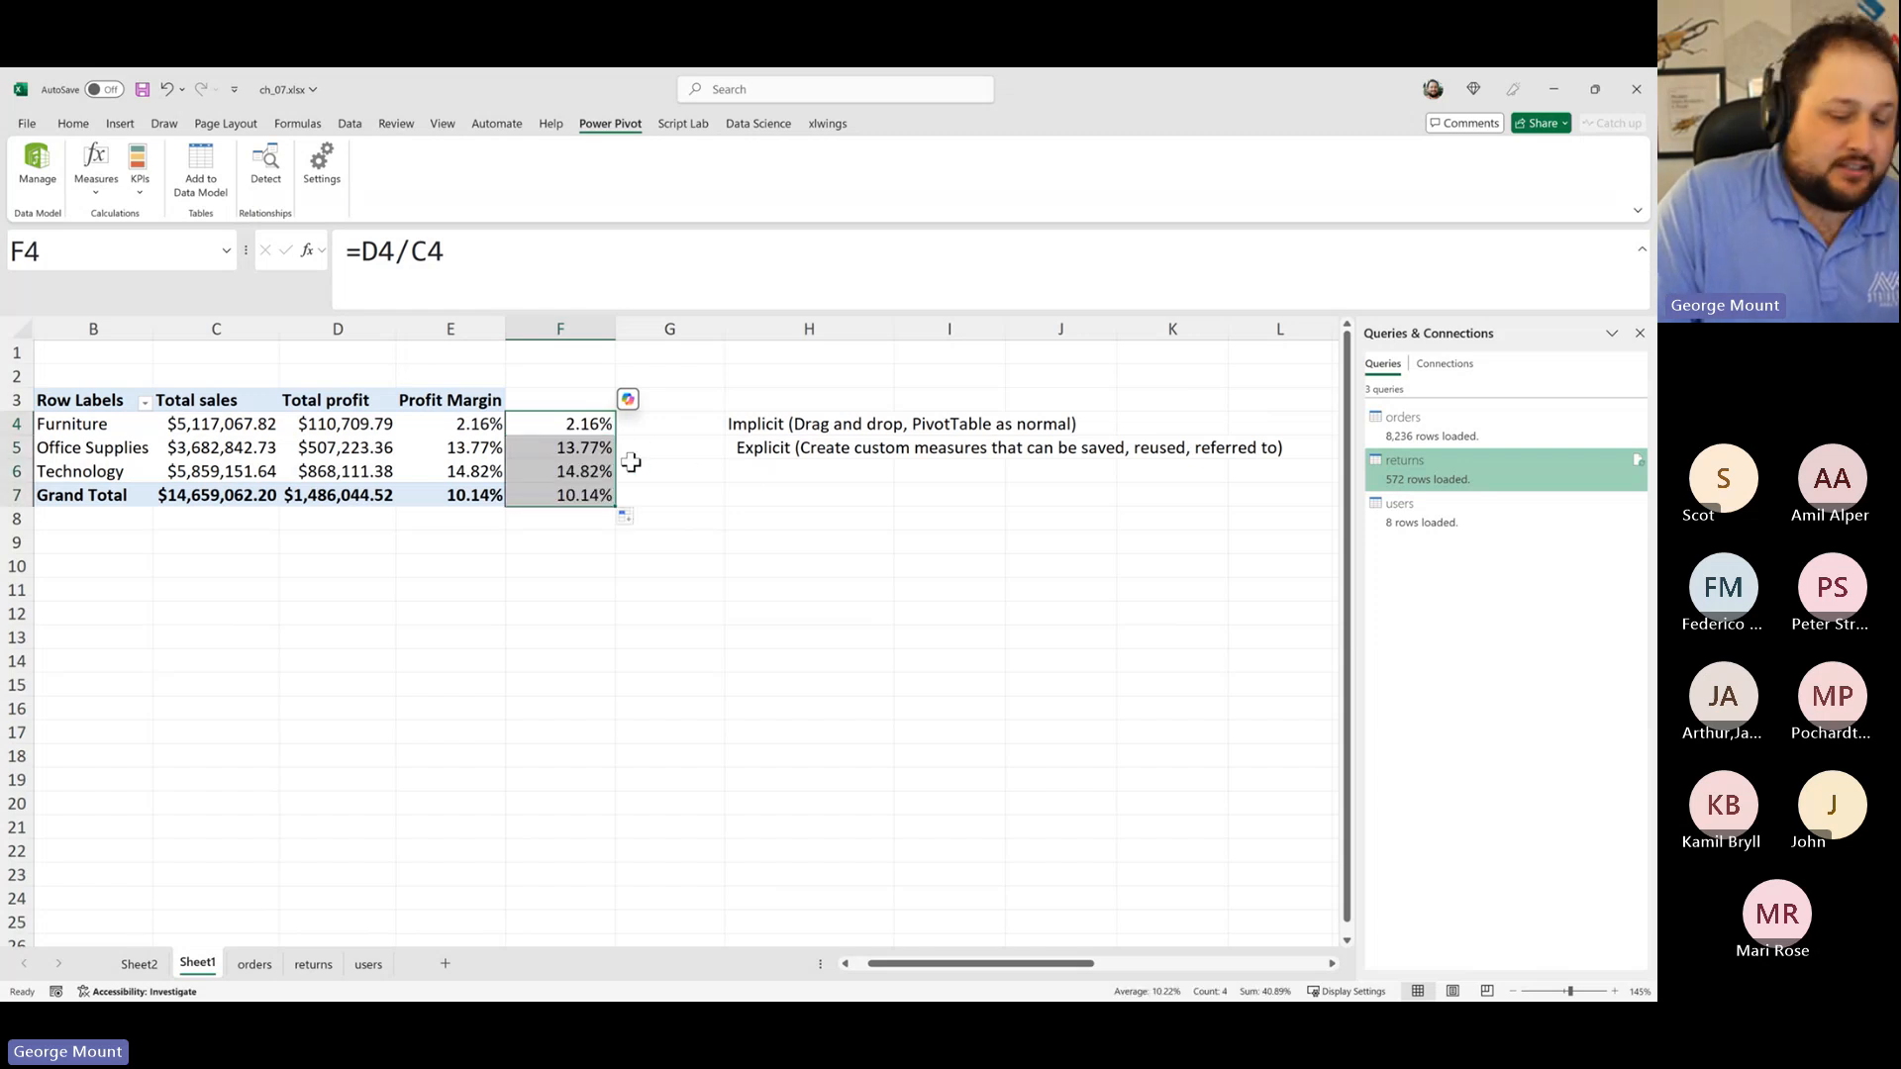
# Step: Clear the check formulas from cells F4 to F7 beside the PivotTable
pyautogui.write('\\')
pyautogui.press('Escape')
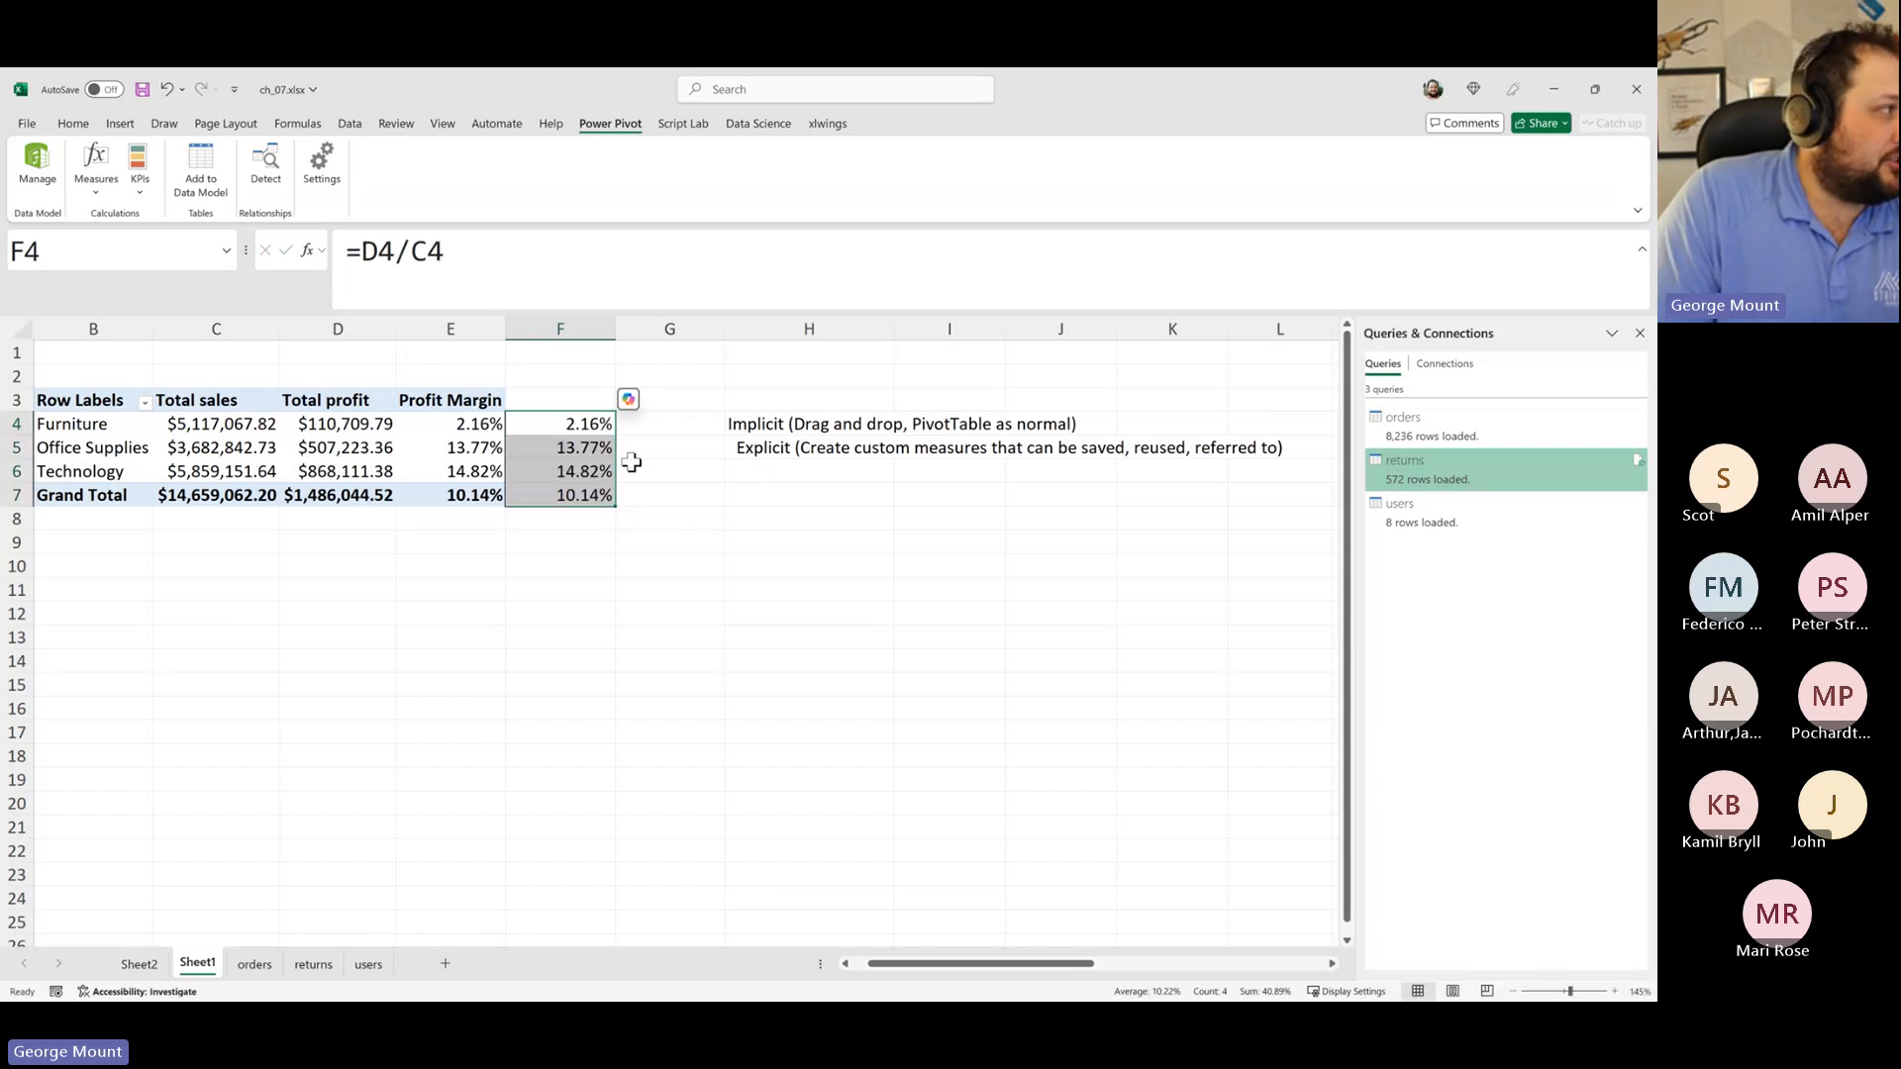
pyautogui.press('Delete')
# Step: Add the Manager field from the users table to the PivotTable rows beneath Product Category and look through the result
pyautogui.click(341, 454)
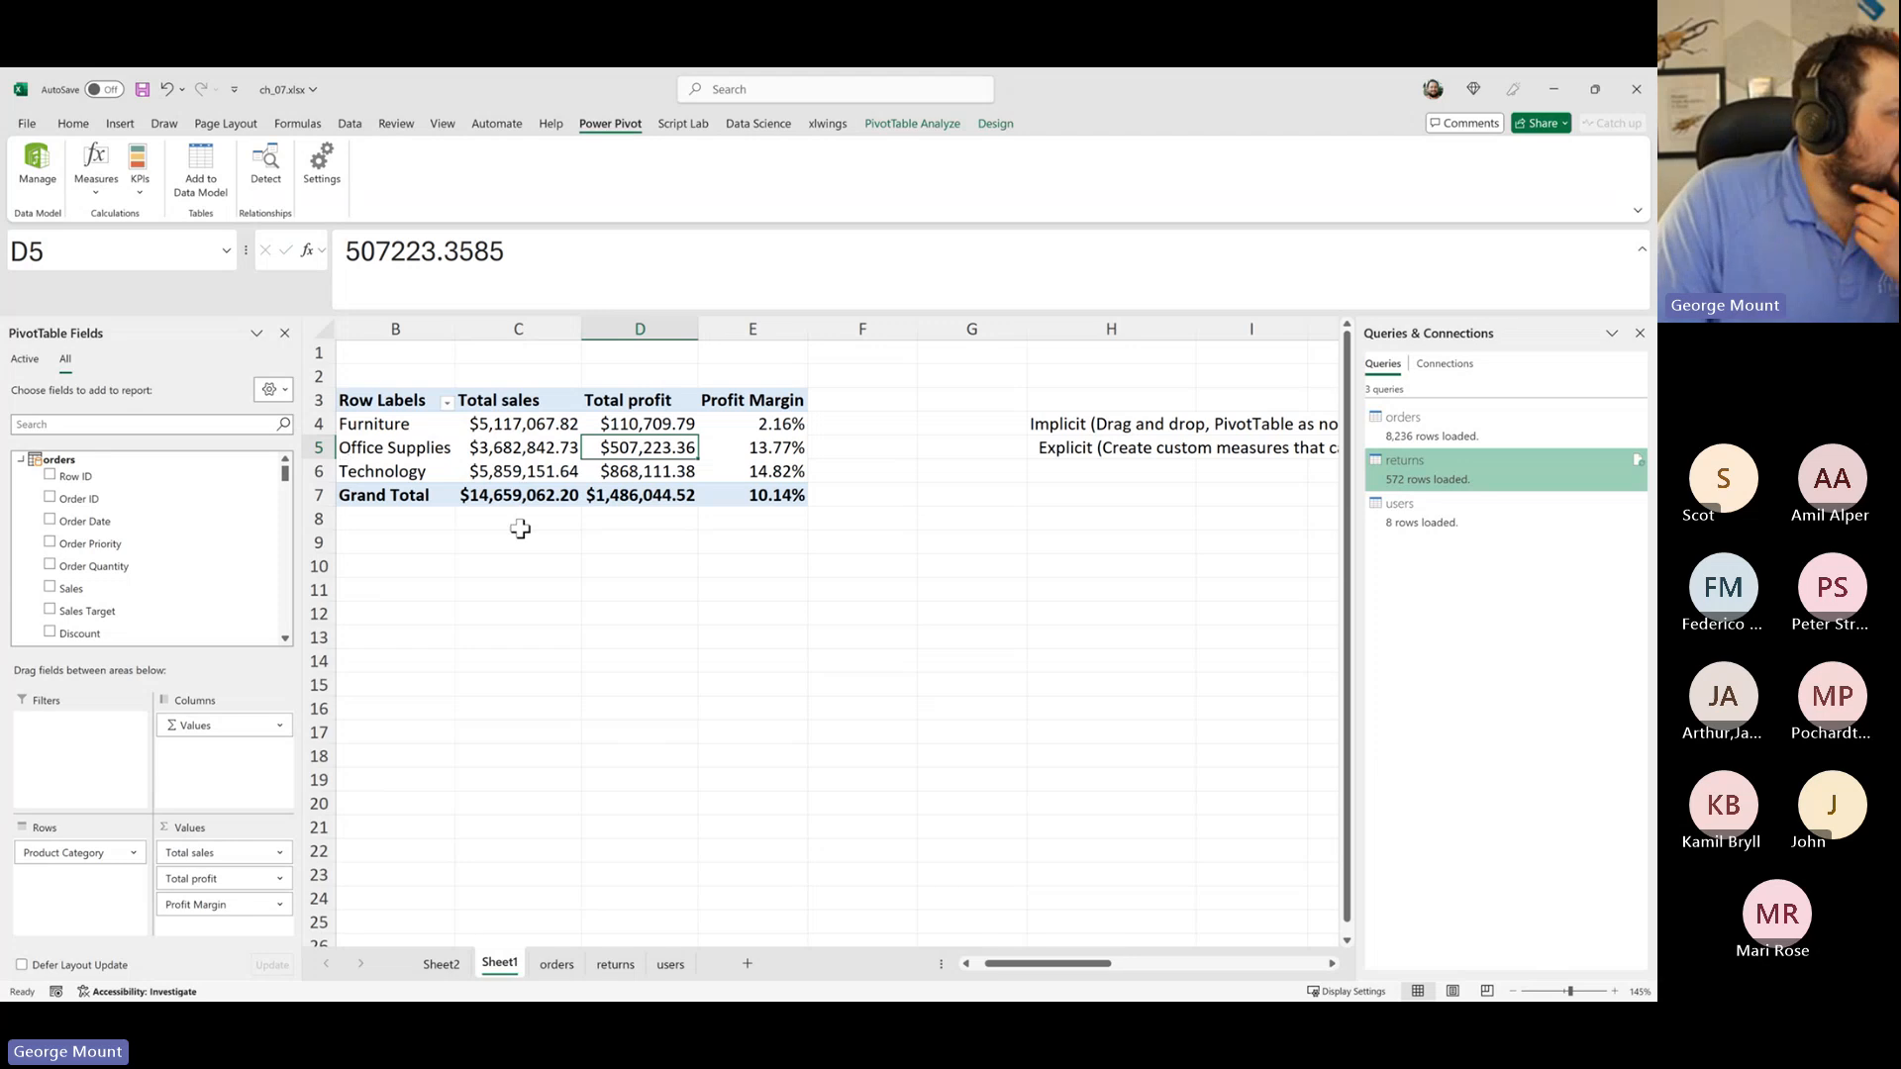
pyautogui.scroll(-5, 136, 564)
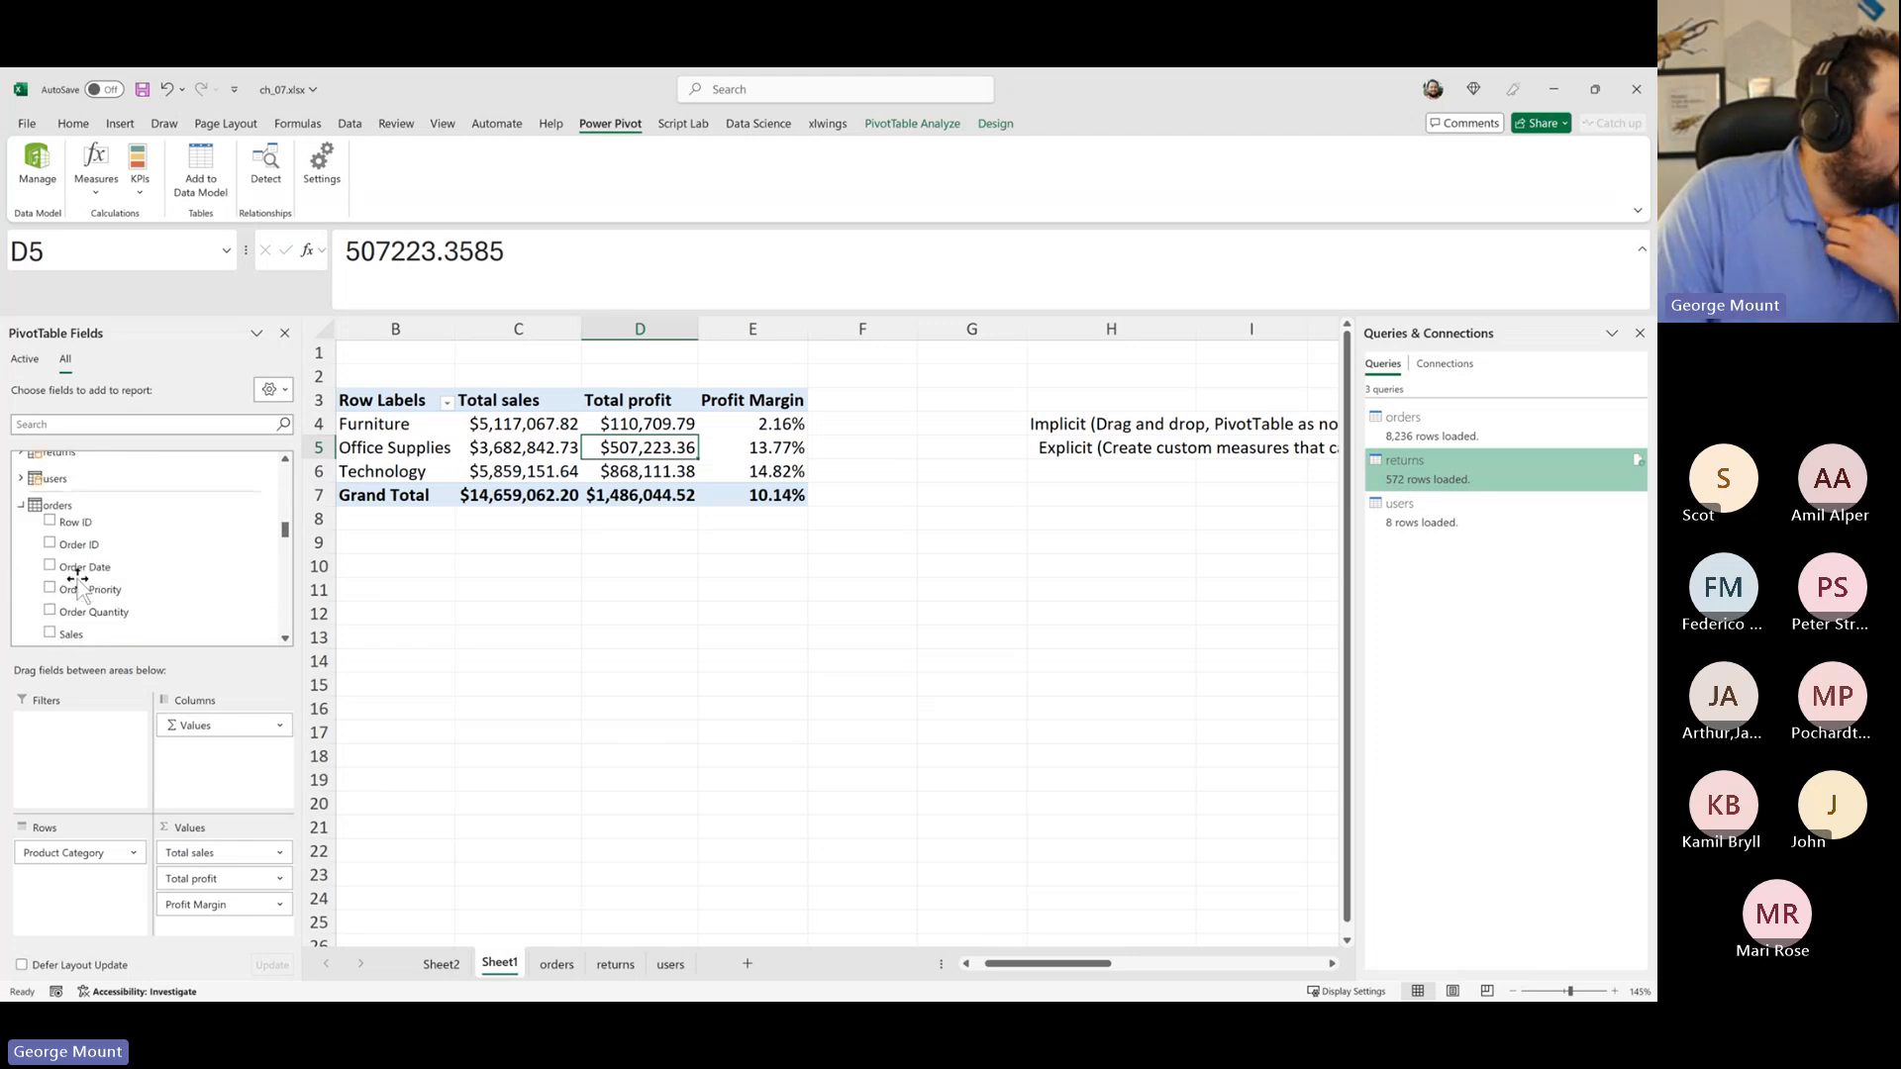
pyautogui.scroll(-5, 59, 564)
pyautogui.click(21, 535)
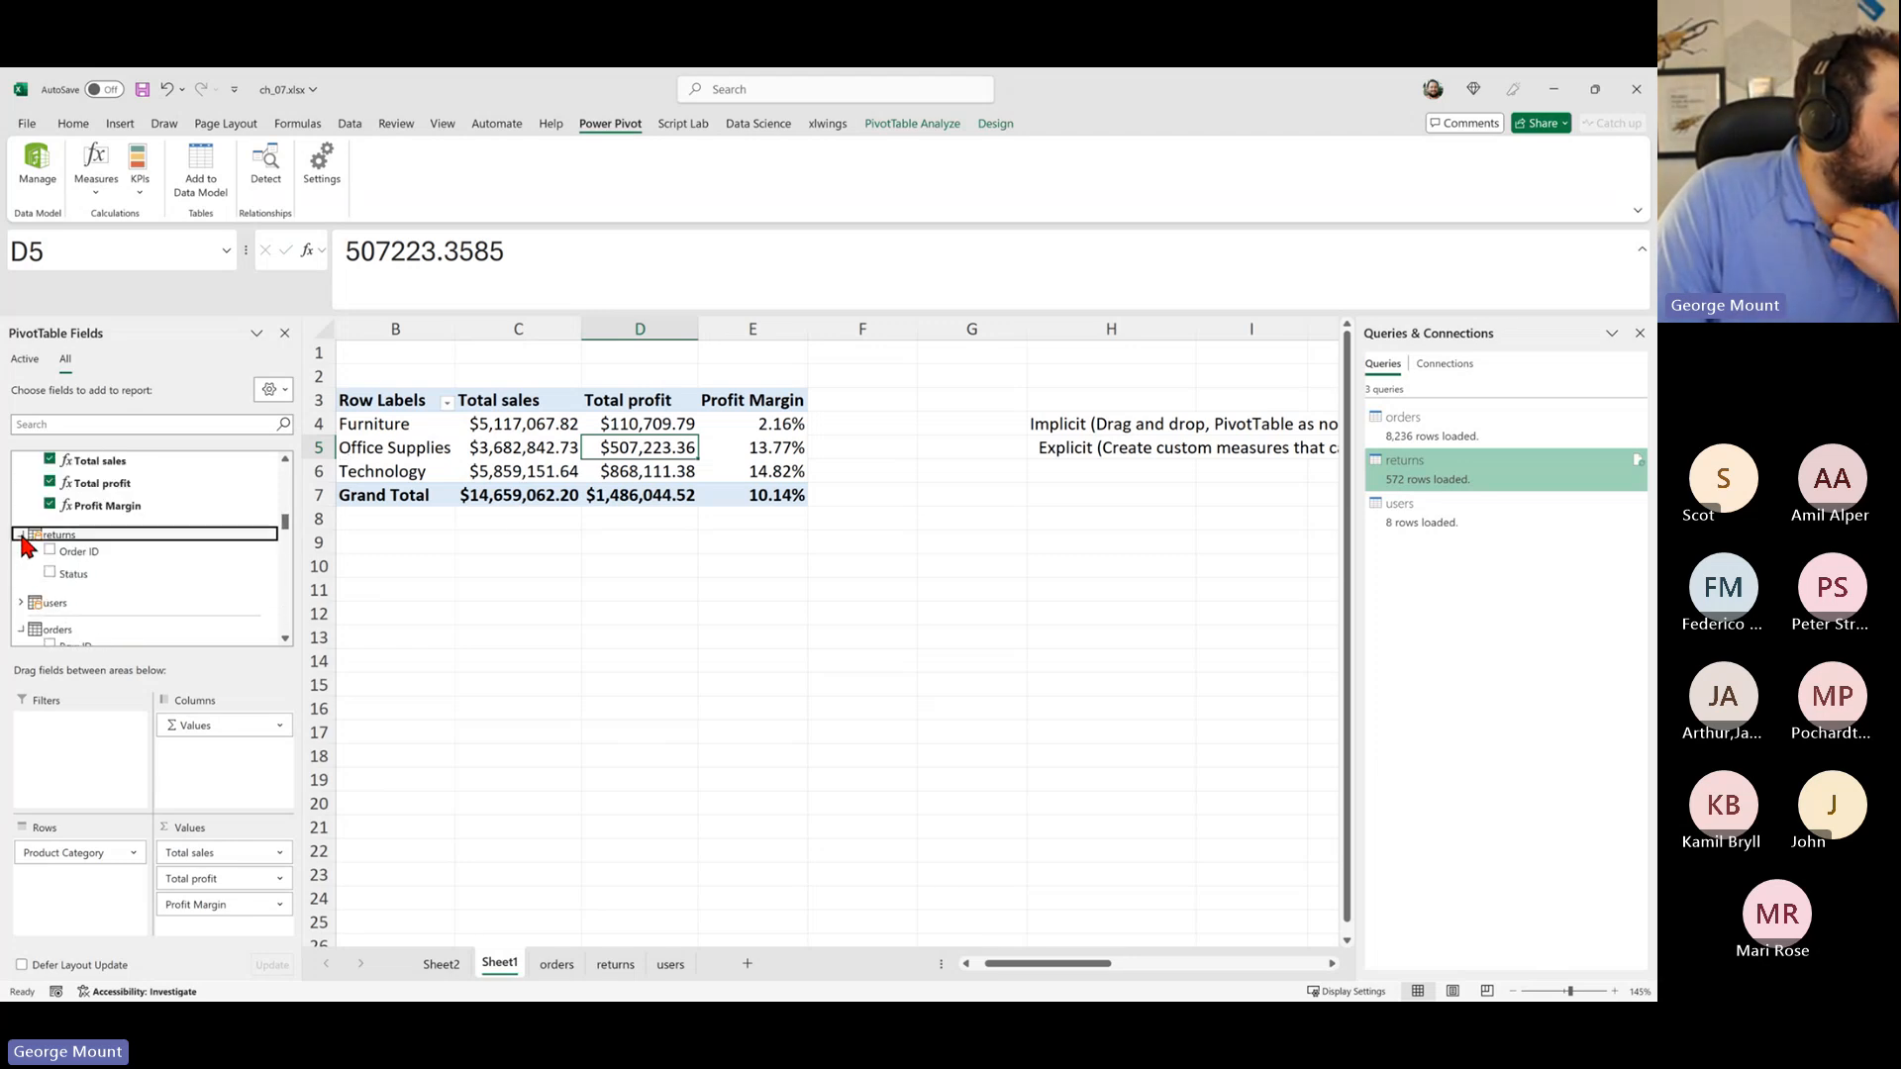
pyautogui.click(21, 561)
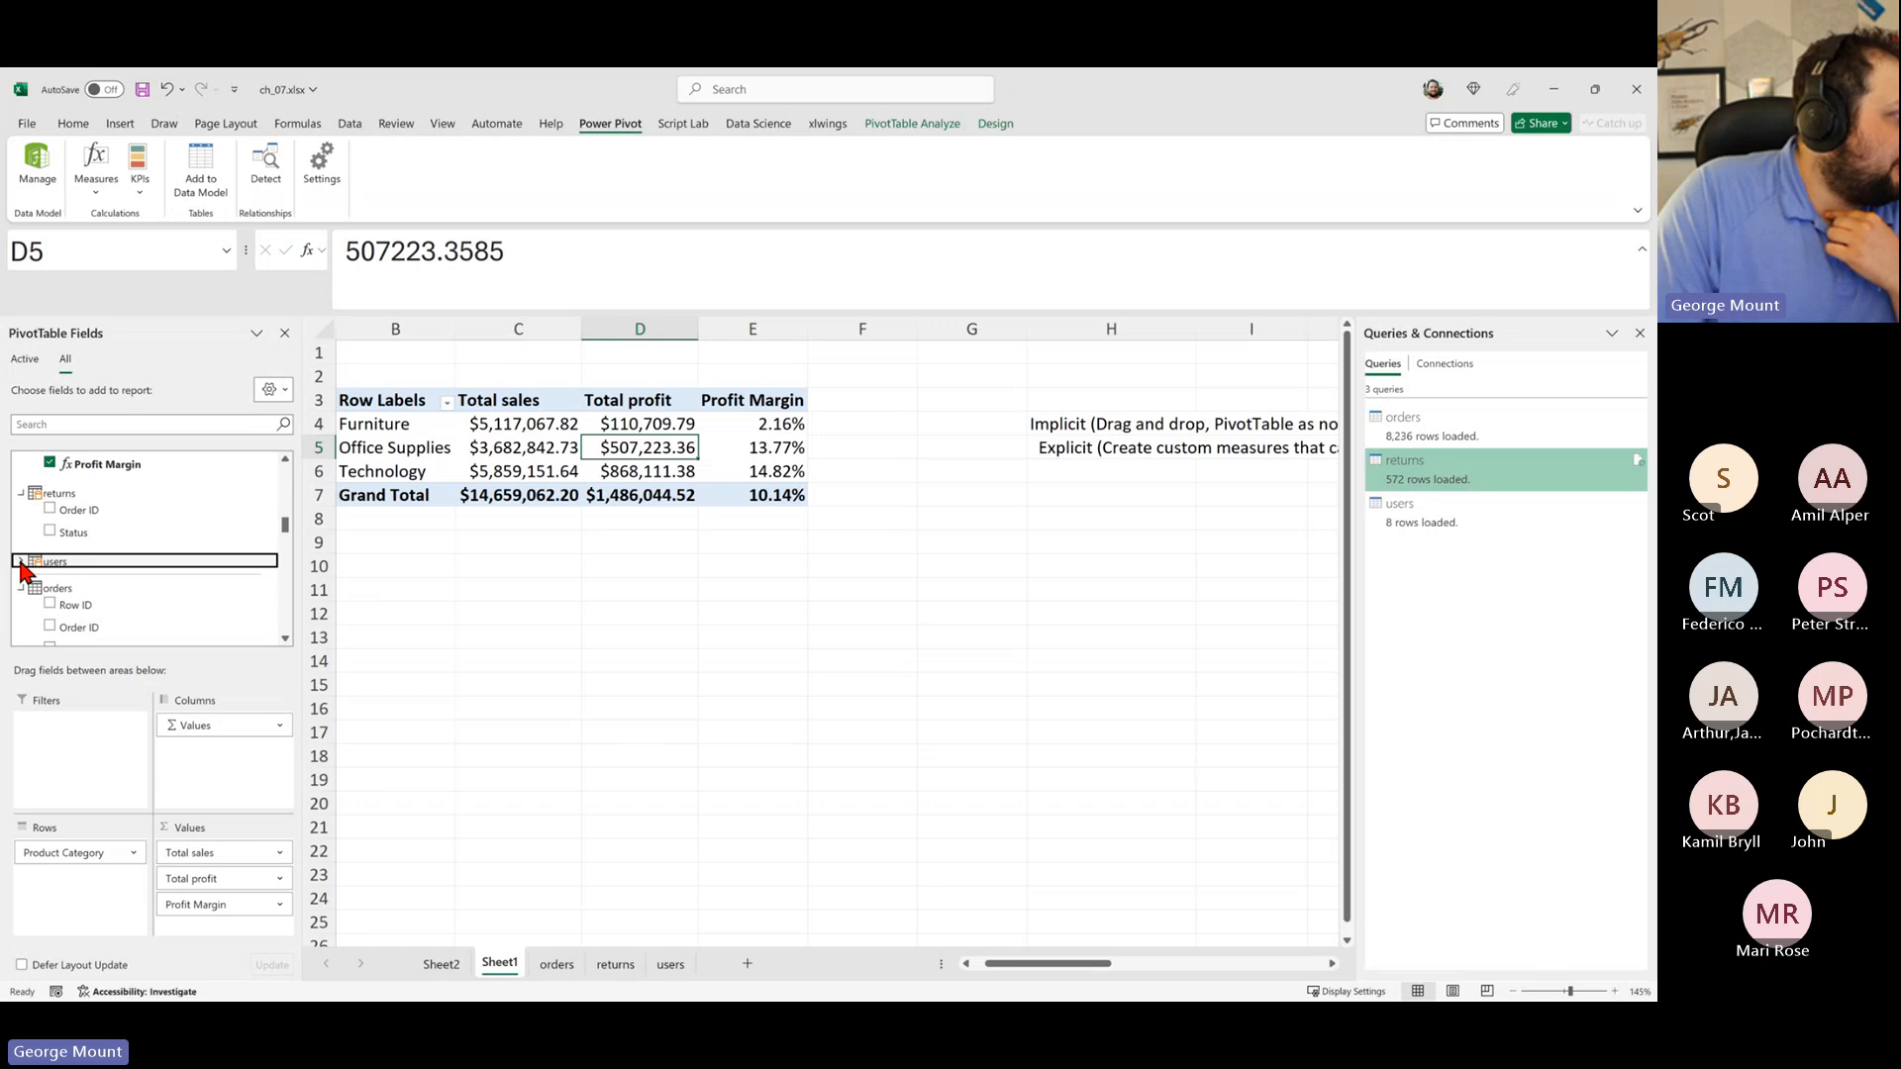
pyautogui.moveTo(49, 606); pyautogui.dragTo(94, 886)
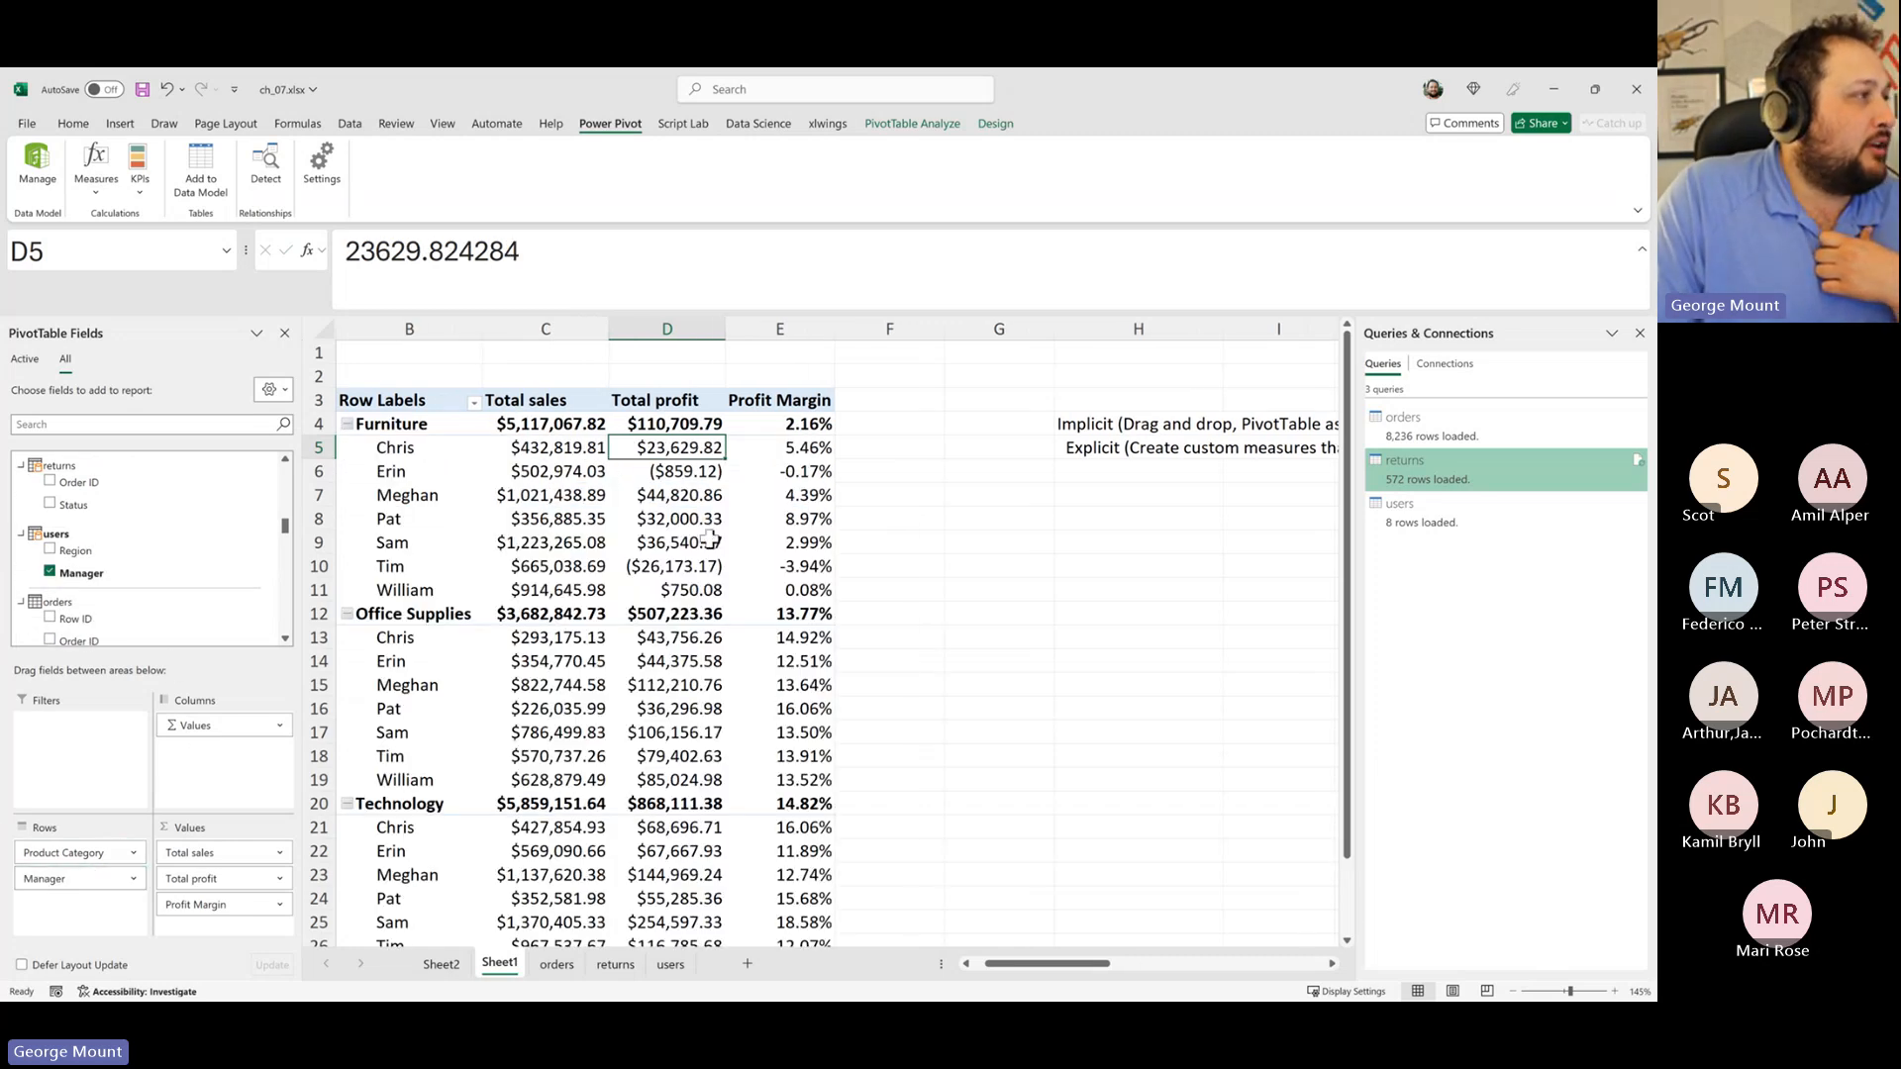
pyautogui.scroll(-10, 790, 469)
pyautogui.scroll(10, 802, 579)
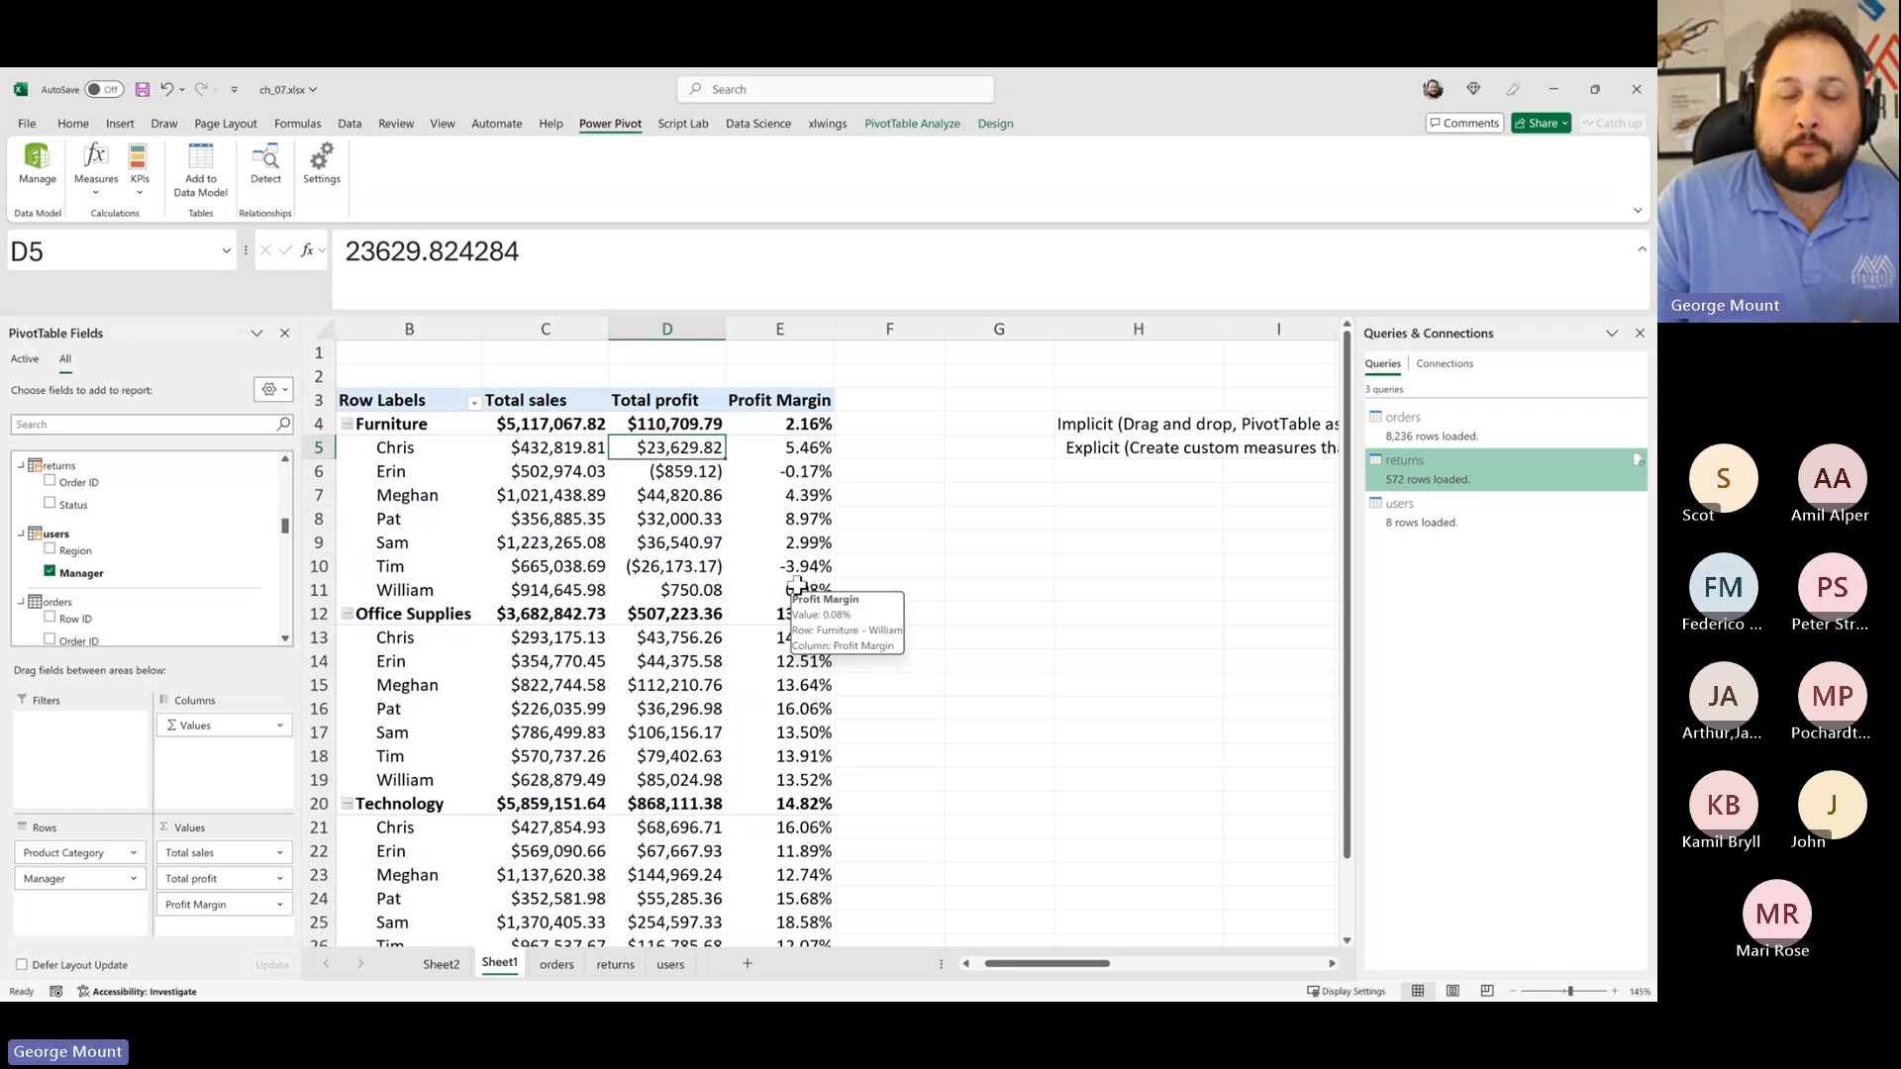
pyautogui.click(970, 527)
pyautogui.press('Left')
pyautogui.press('Left')
pyautogui.press('Left')
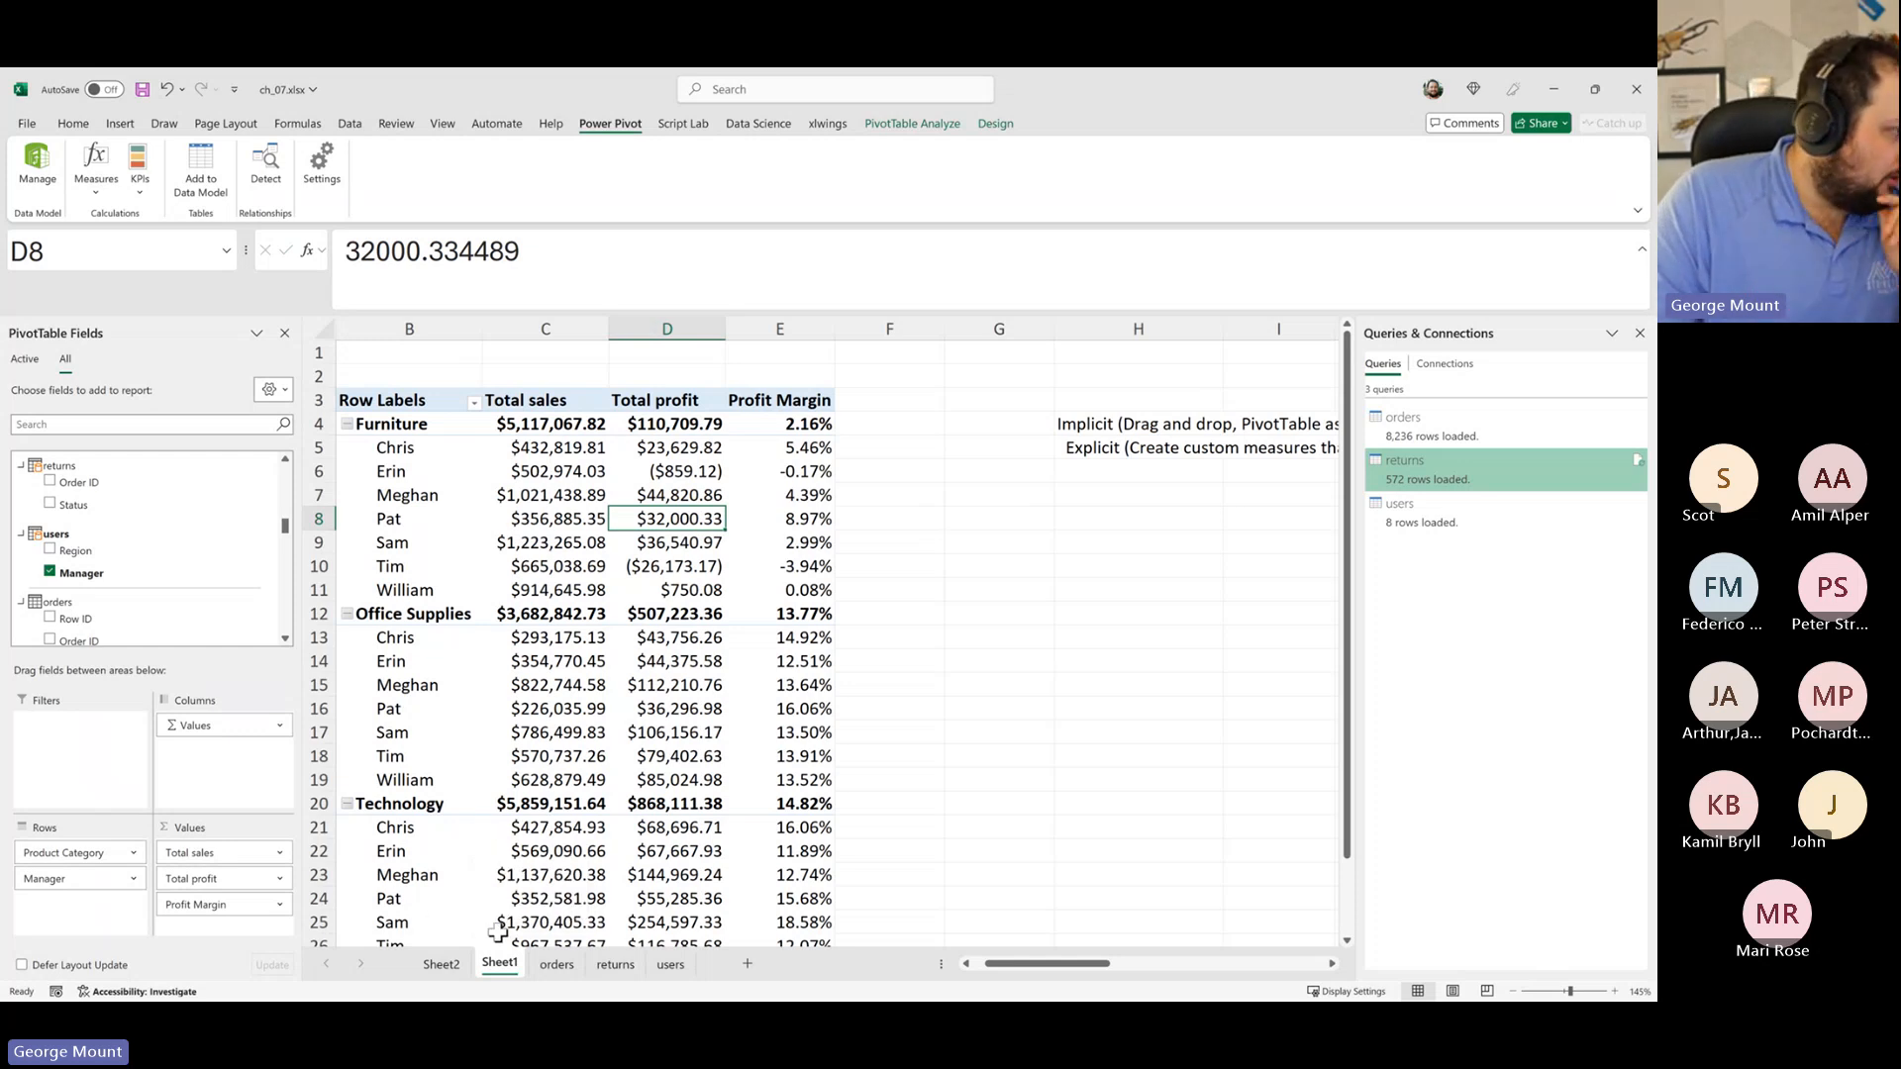
# Step: Examine the Sales and Sales Target columns on the orders sheet
pyautogui.click(533, 963)
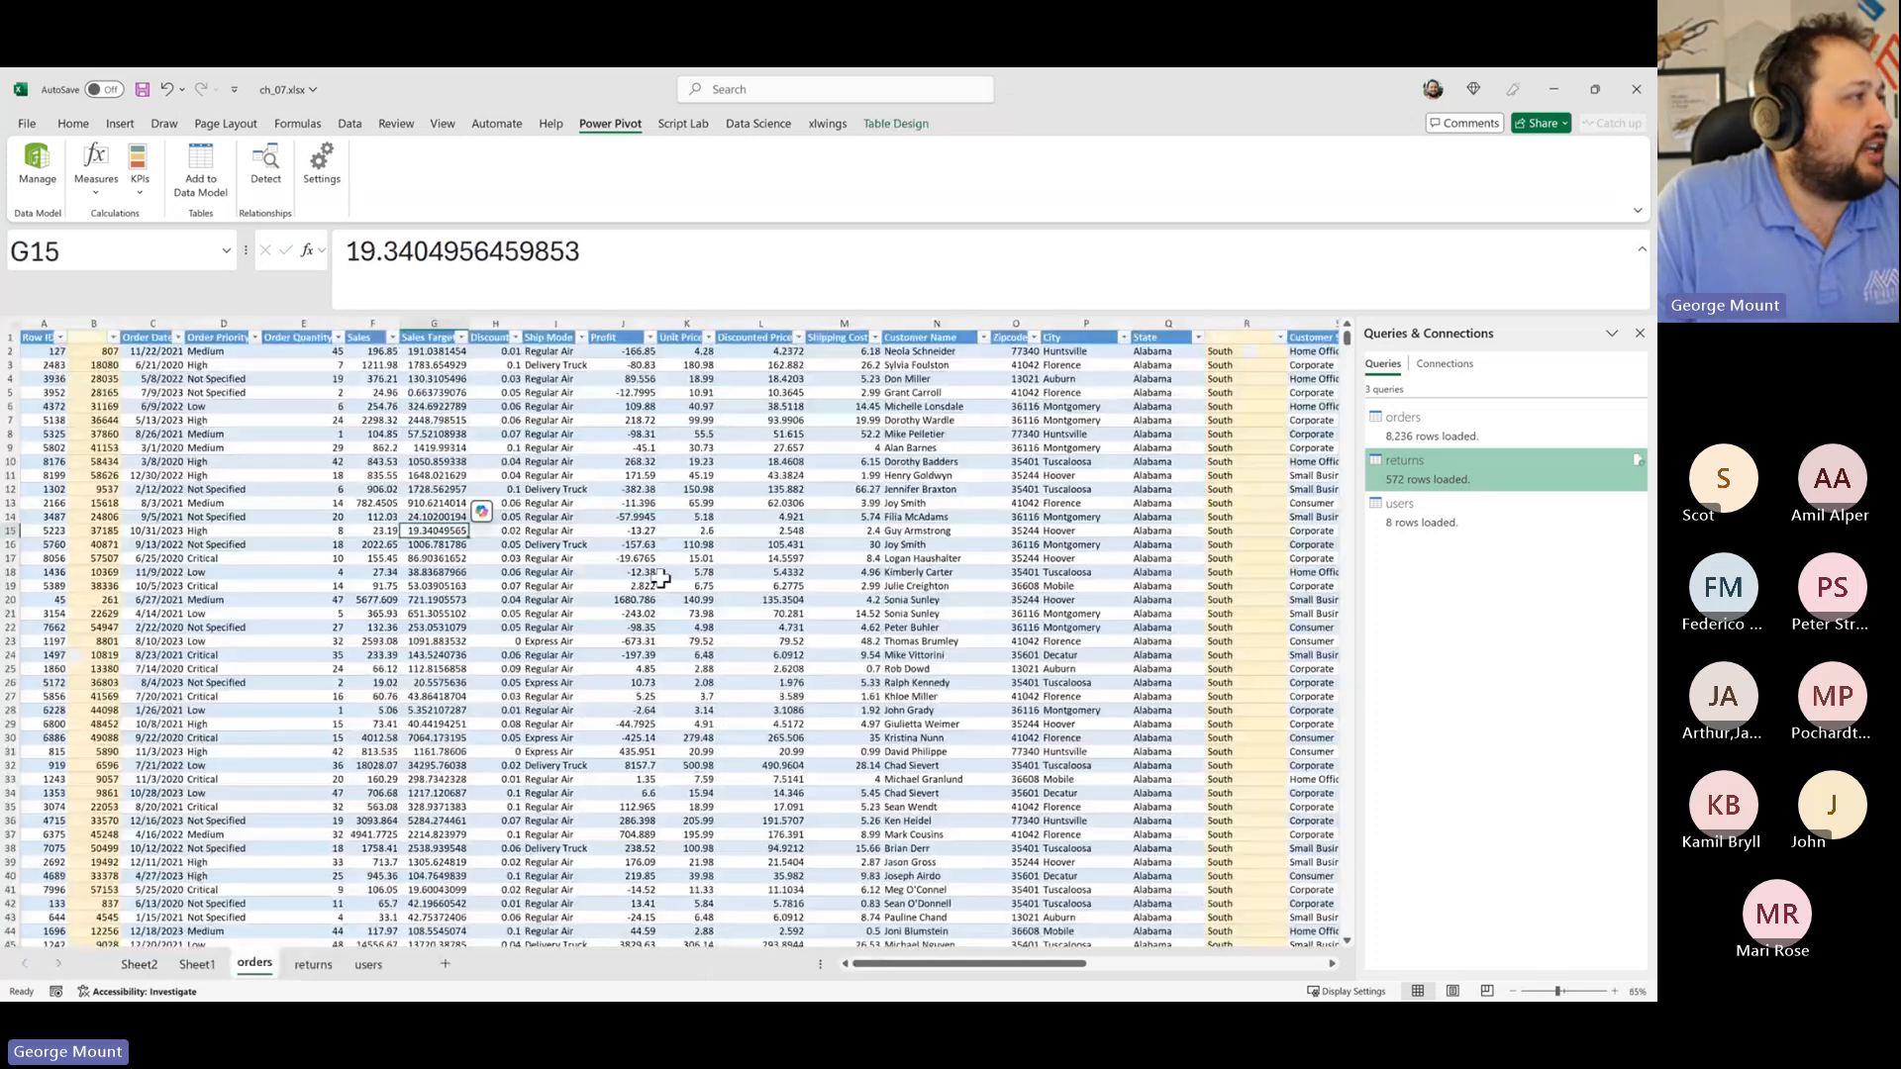
pyautogui.click(693, 420)
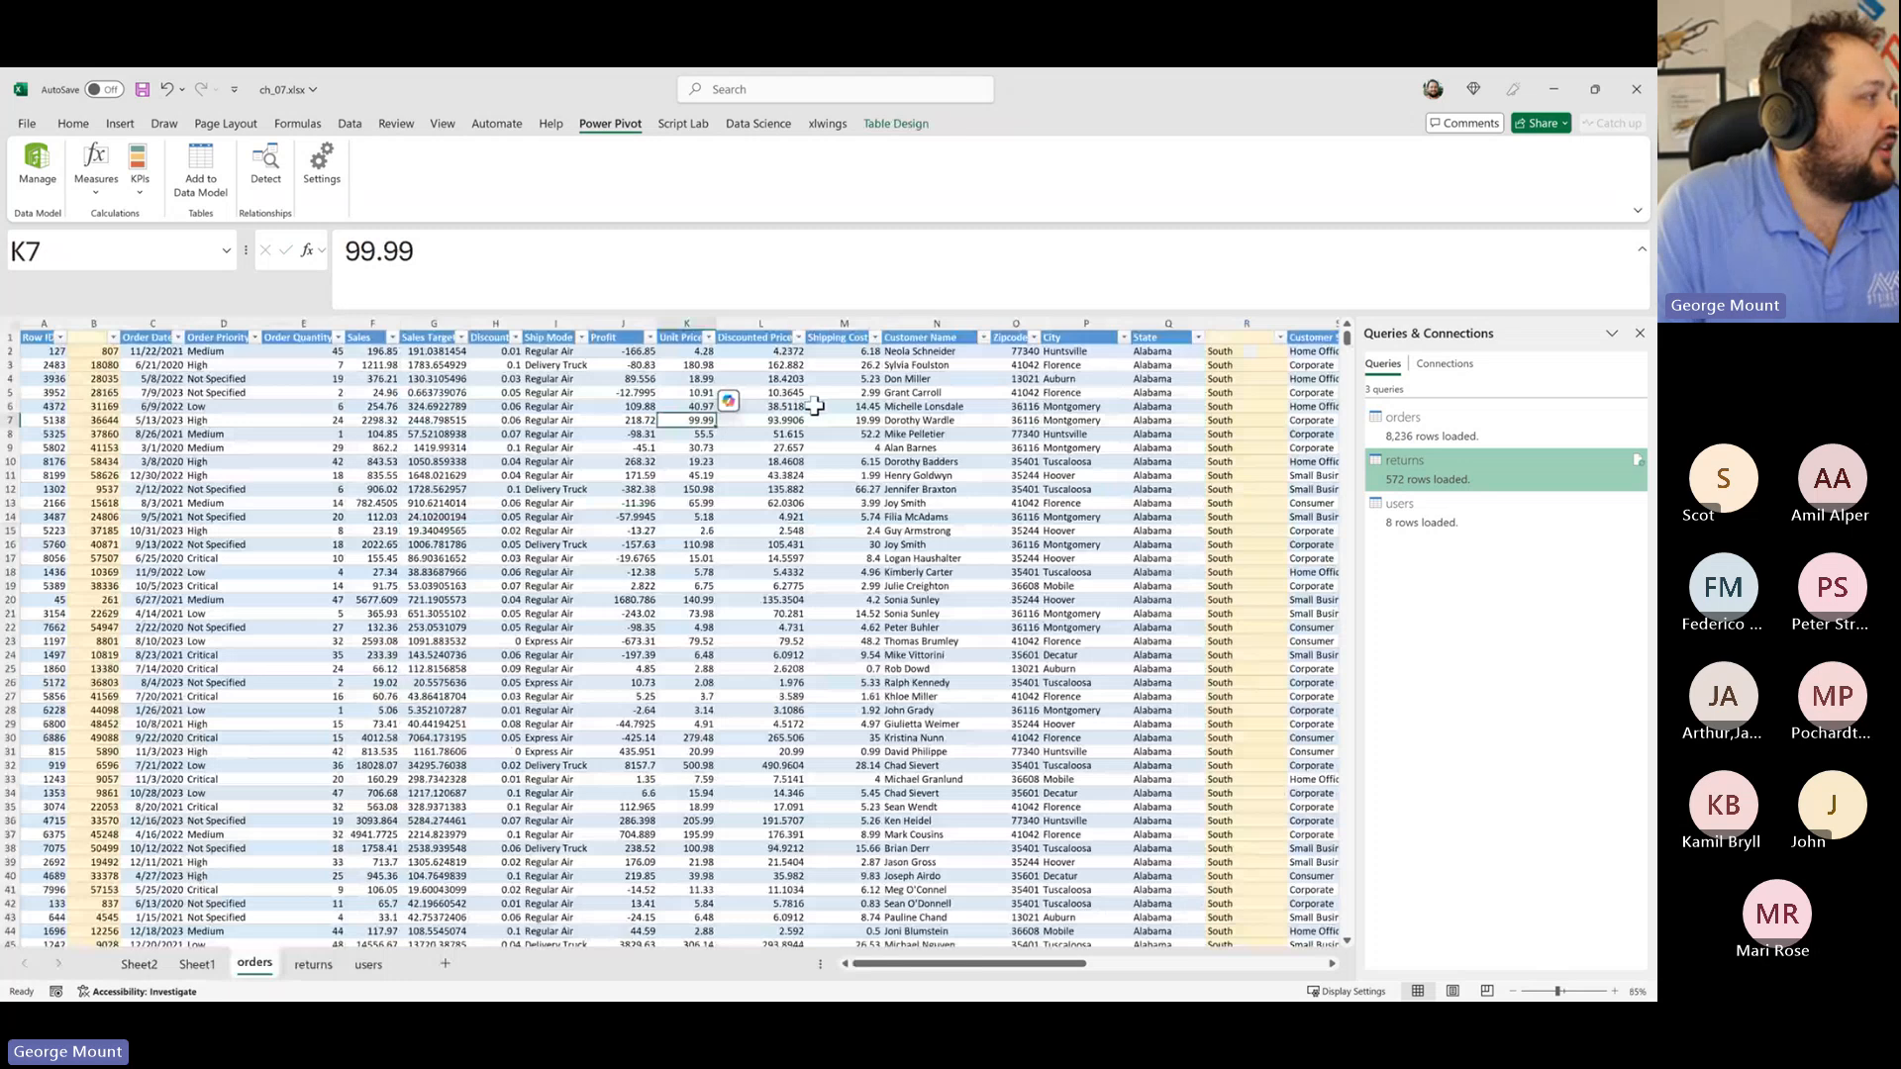
pyautogui.click(448, 315)
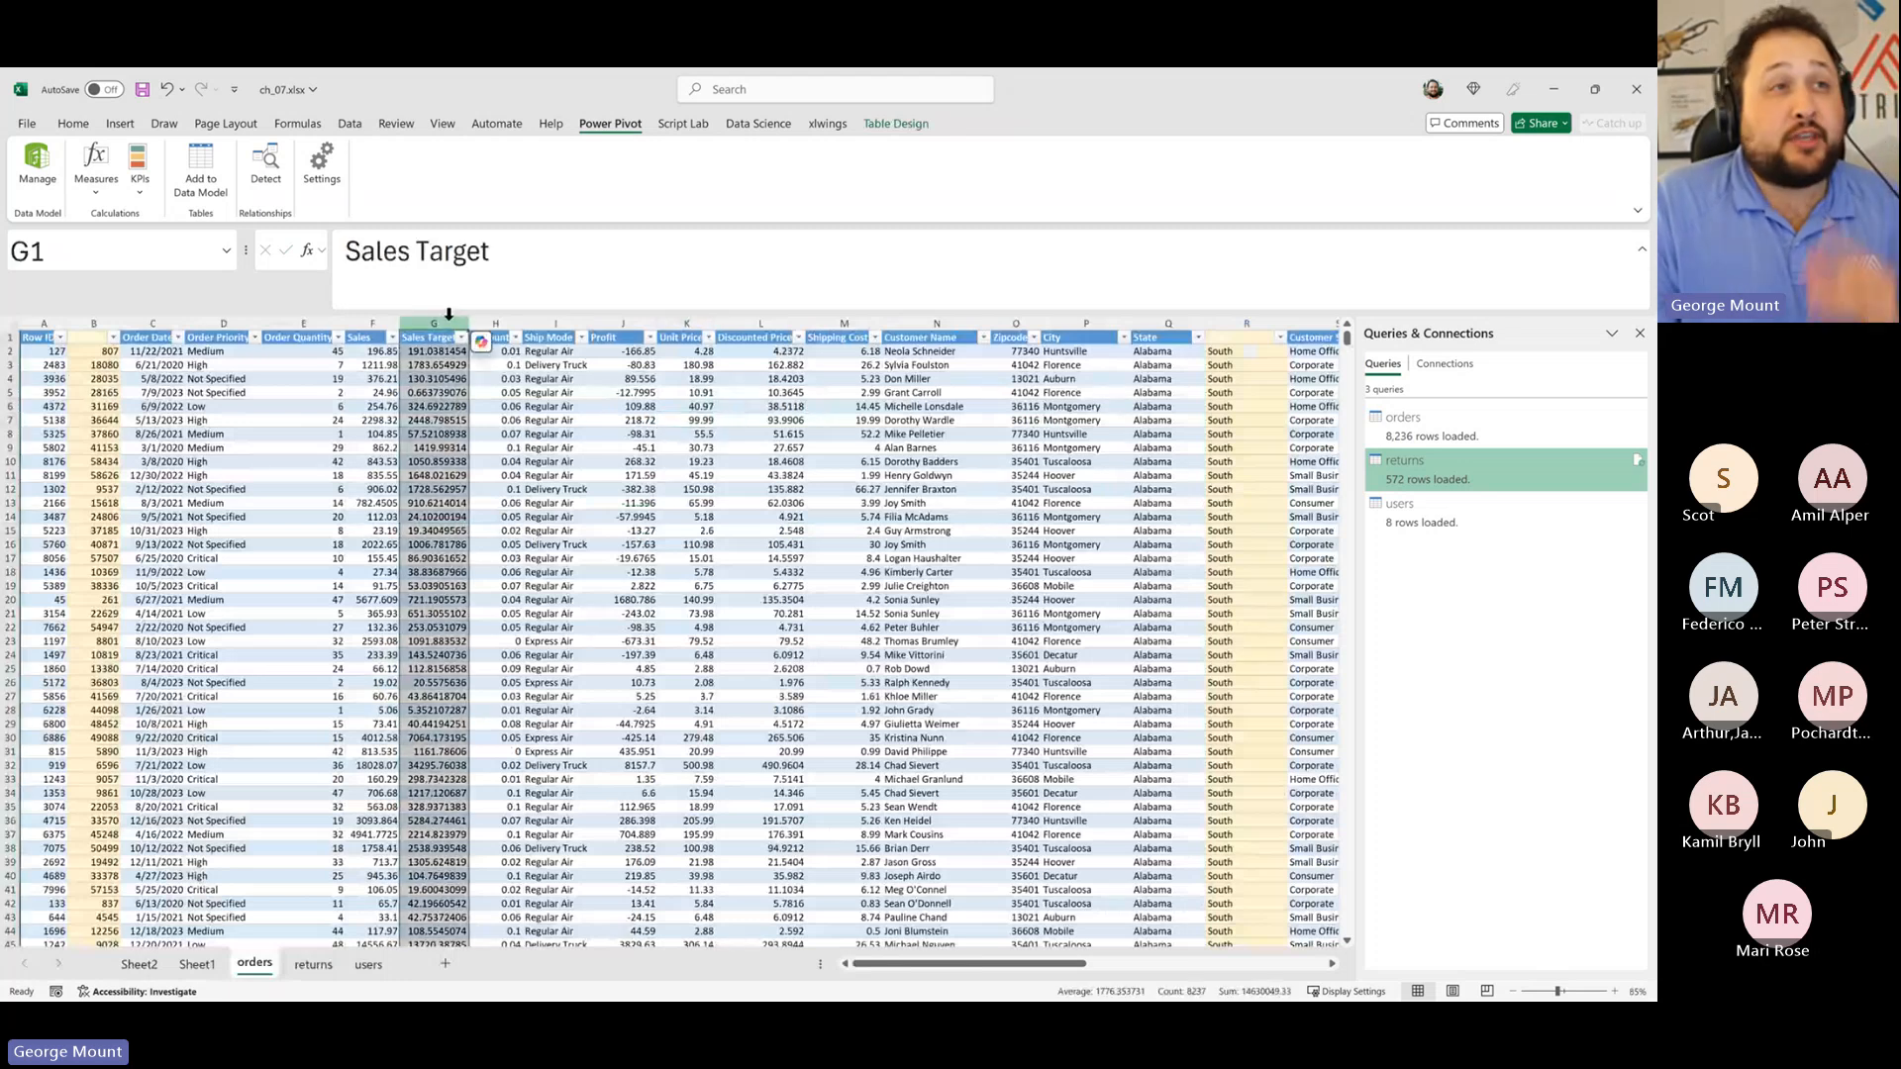
pyautogui.click(383, 352)
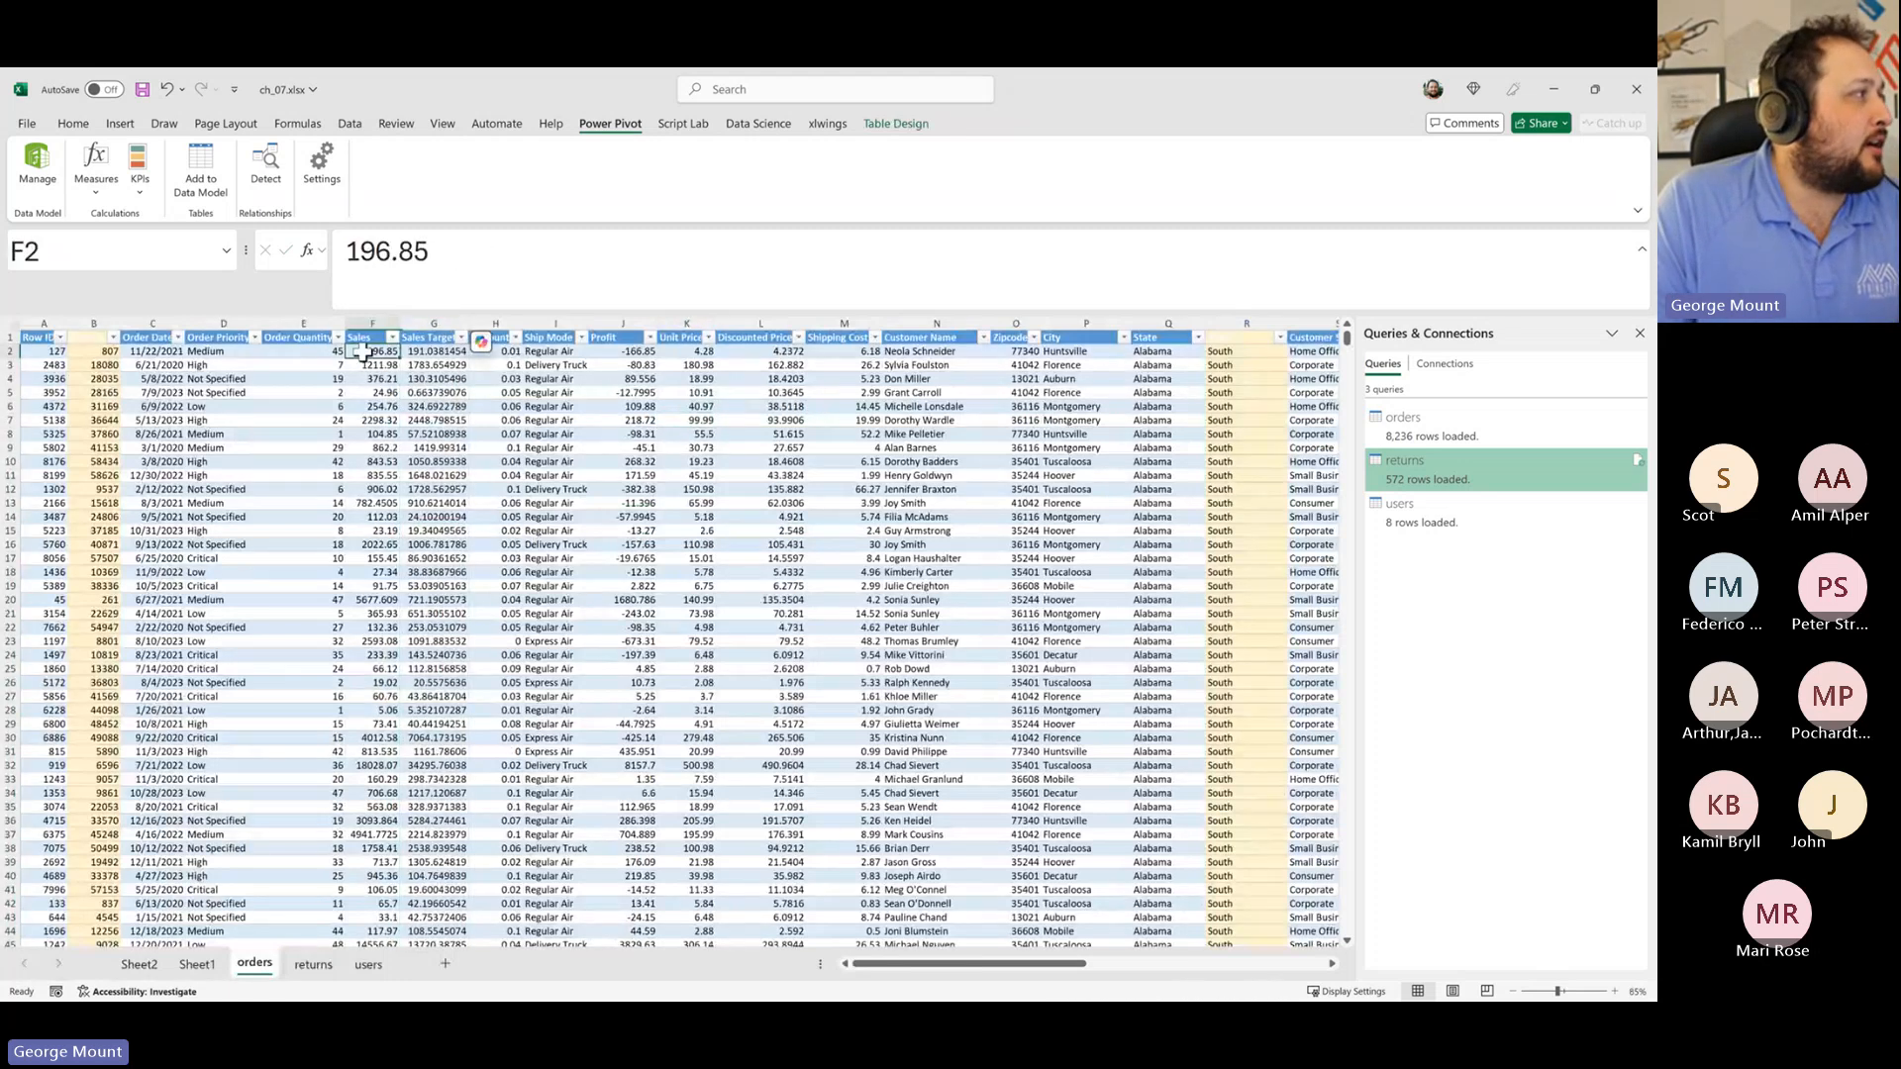
pyautogui.press('Right')
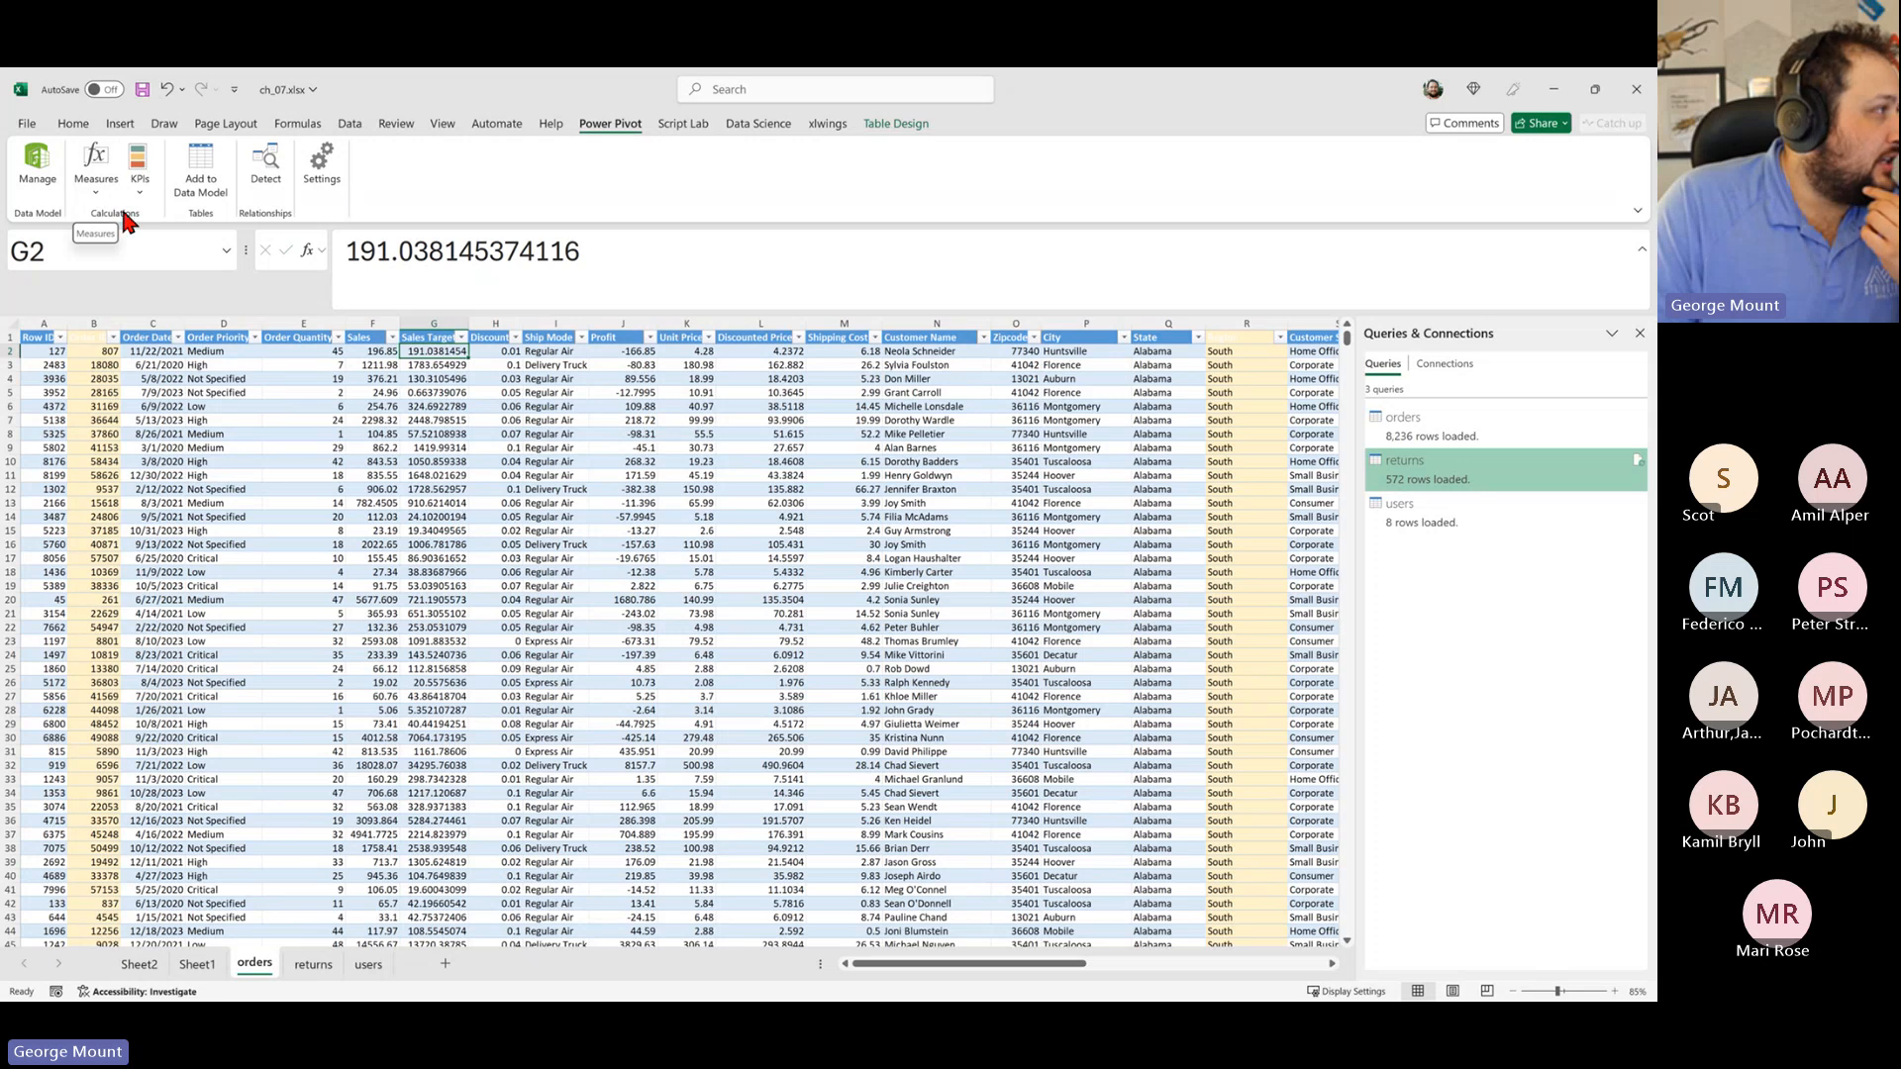
# Step: Start a new measure in the orders table and name it Total sales target
pyautogui.moveTo(433, 352); pyautogui.dragTo(434, 463)
pyautogui.click(85, 178)
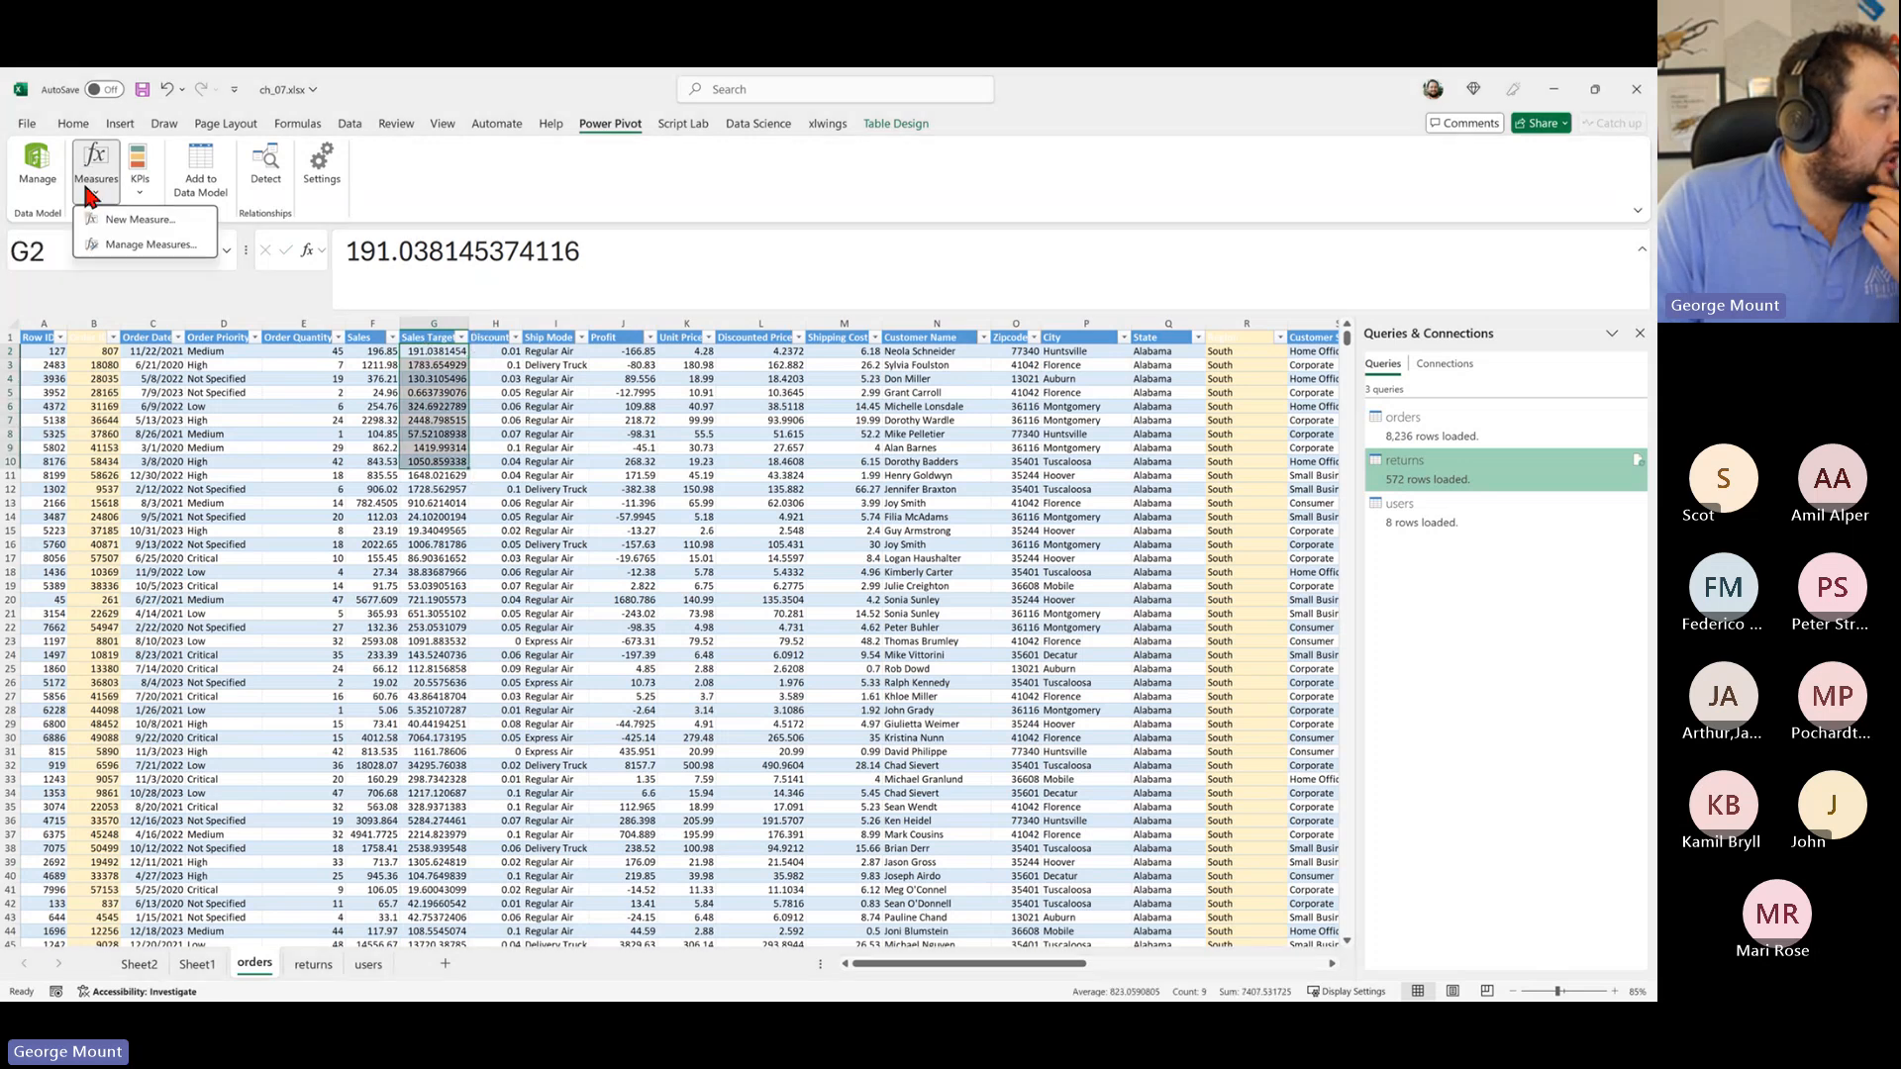
pyautogui.click(140, 221)
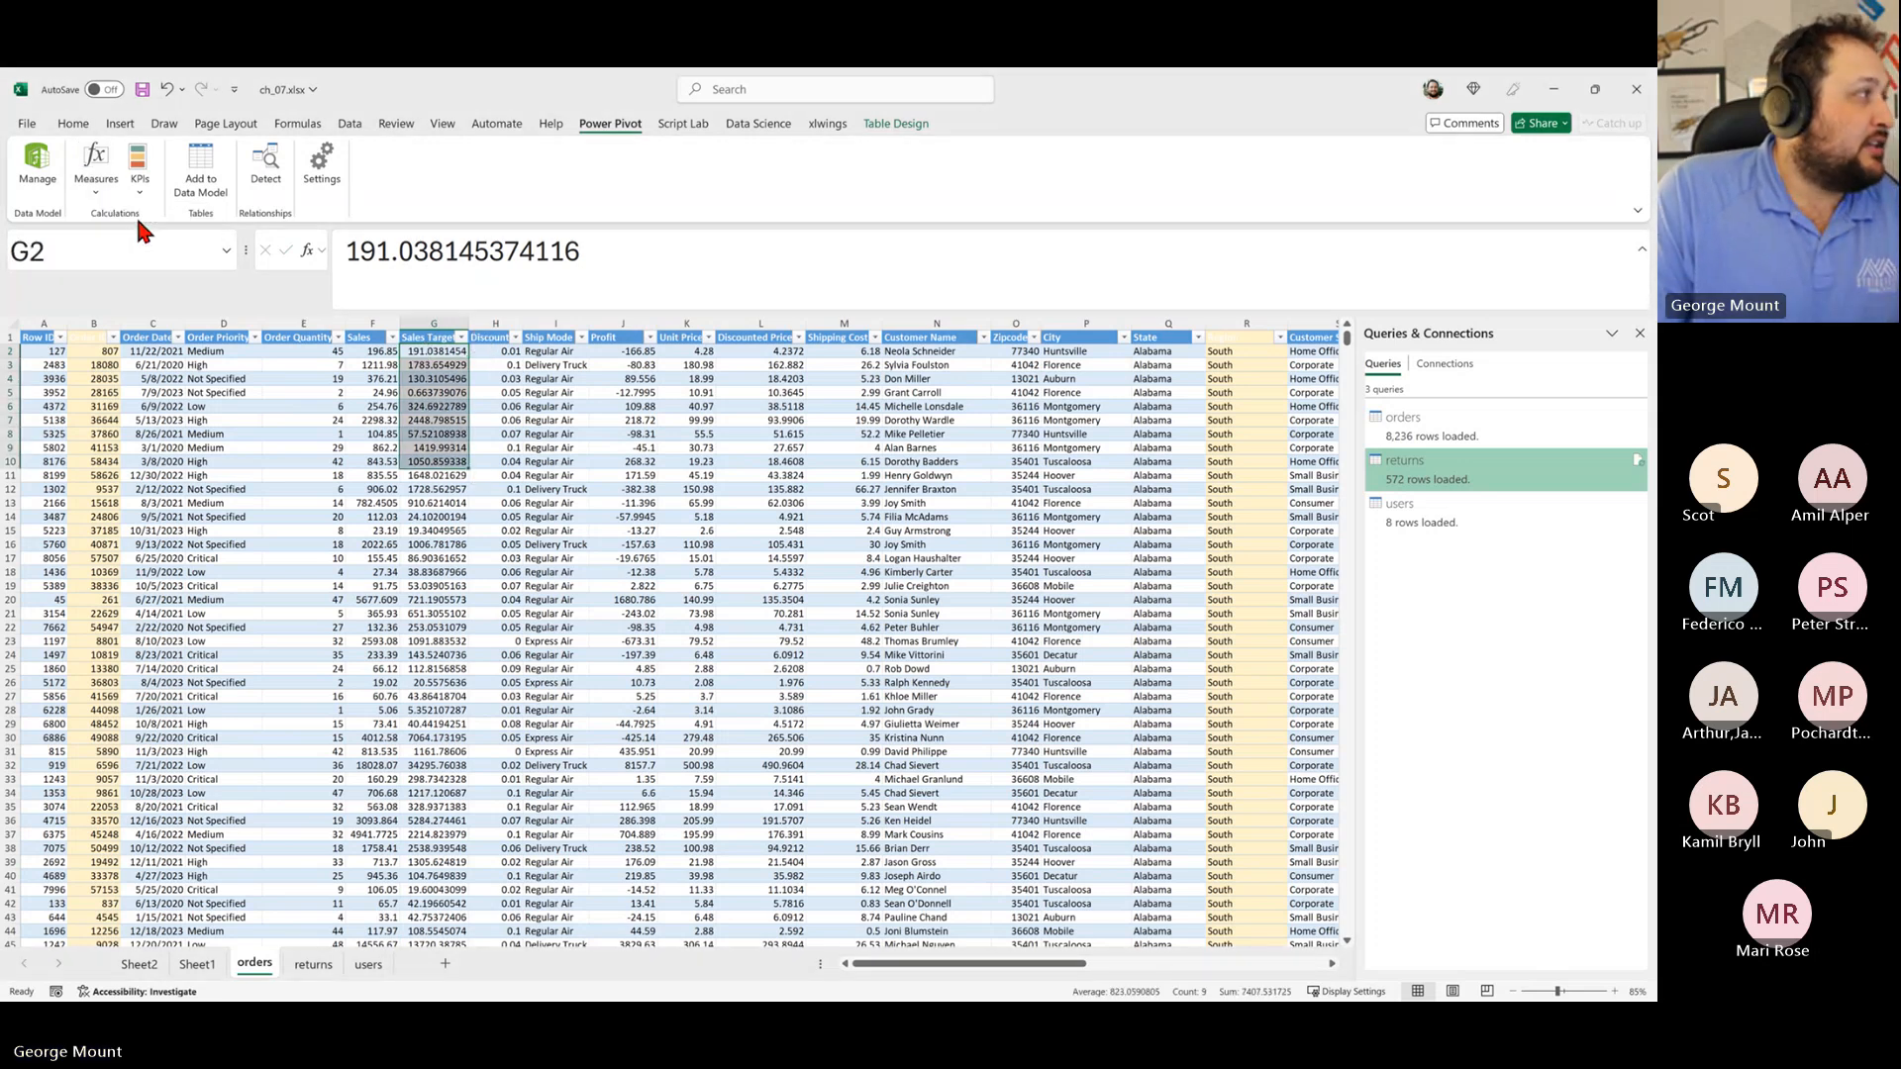
pyautogui.tripleClick(733, 421)
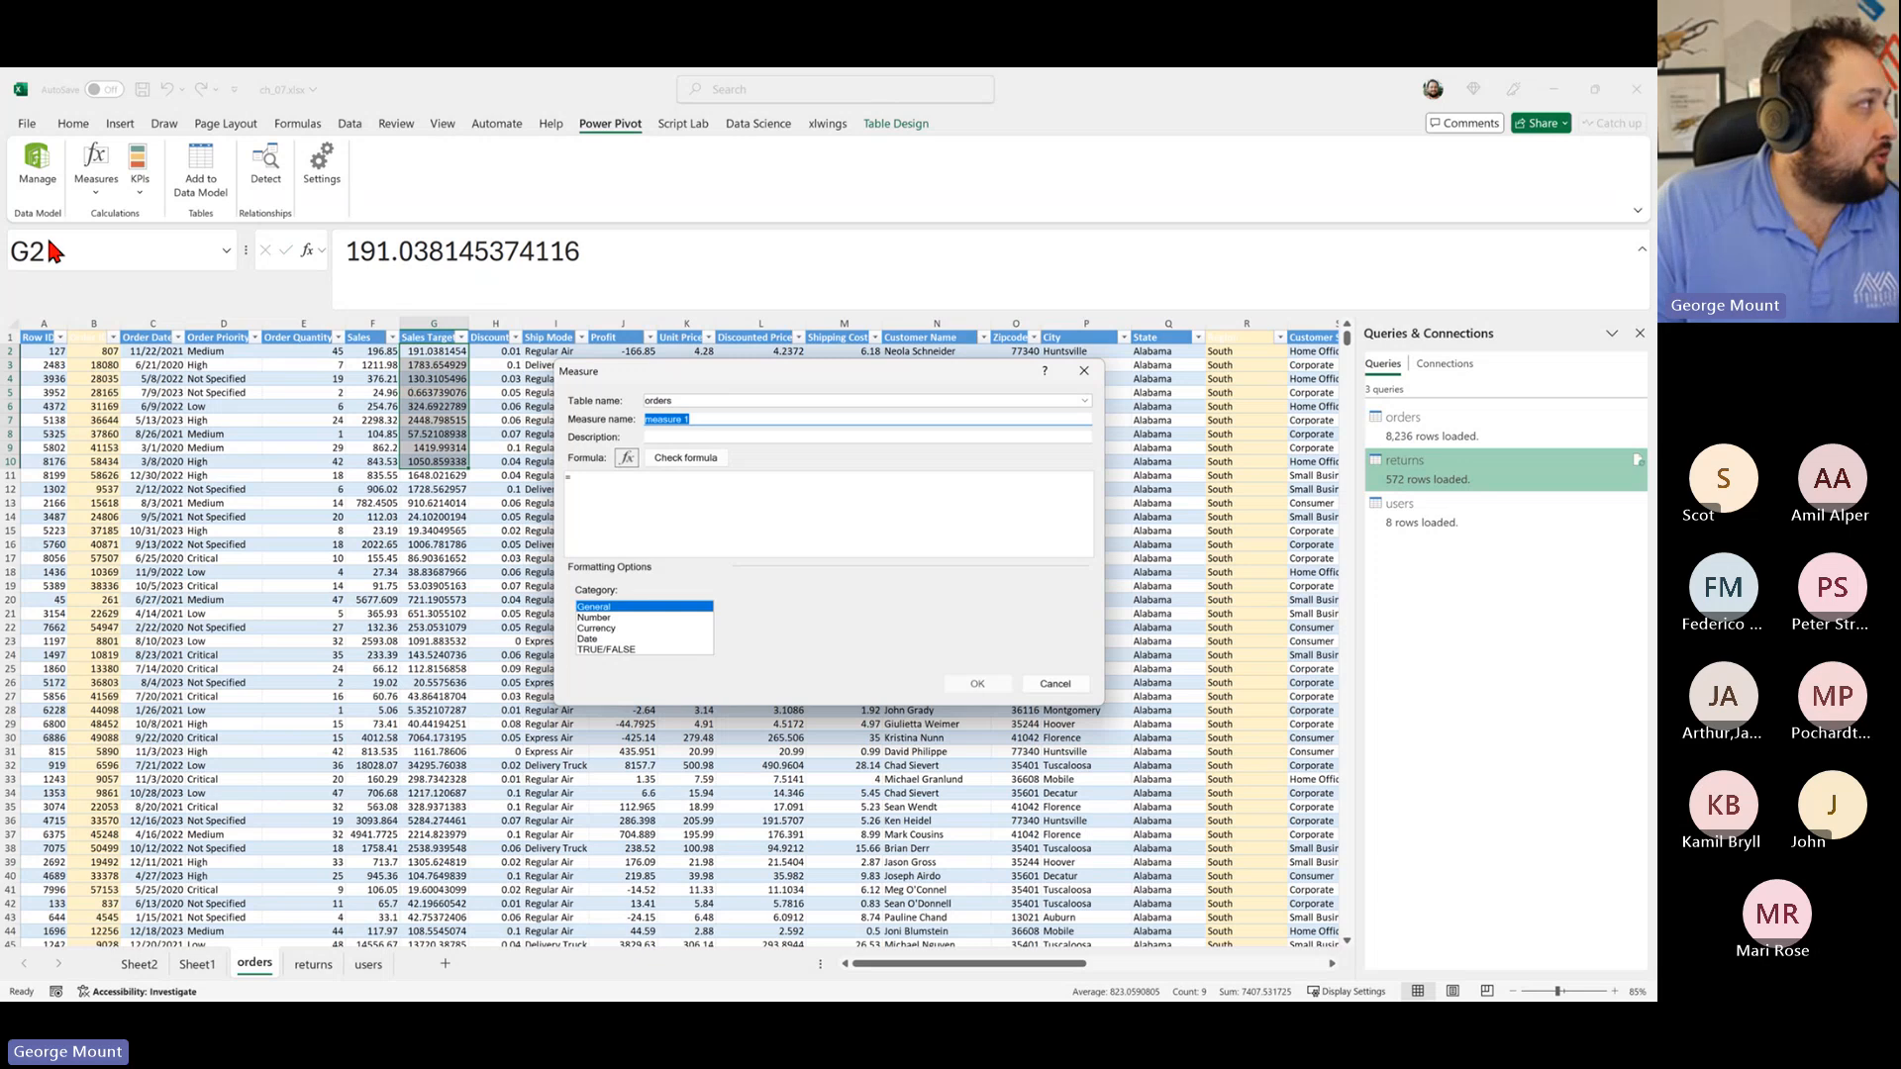
pyautogui.write('Total sales target')
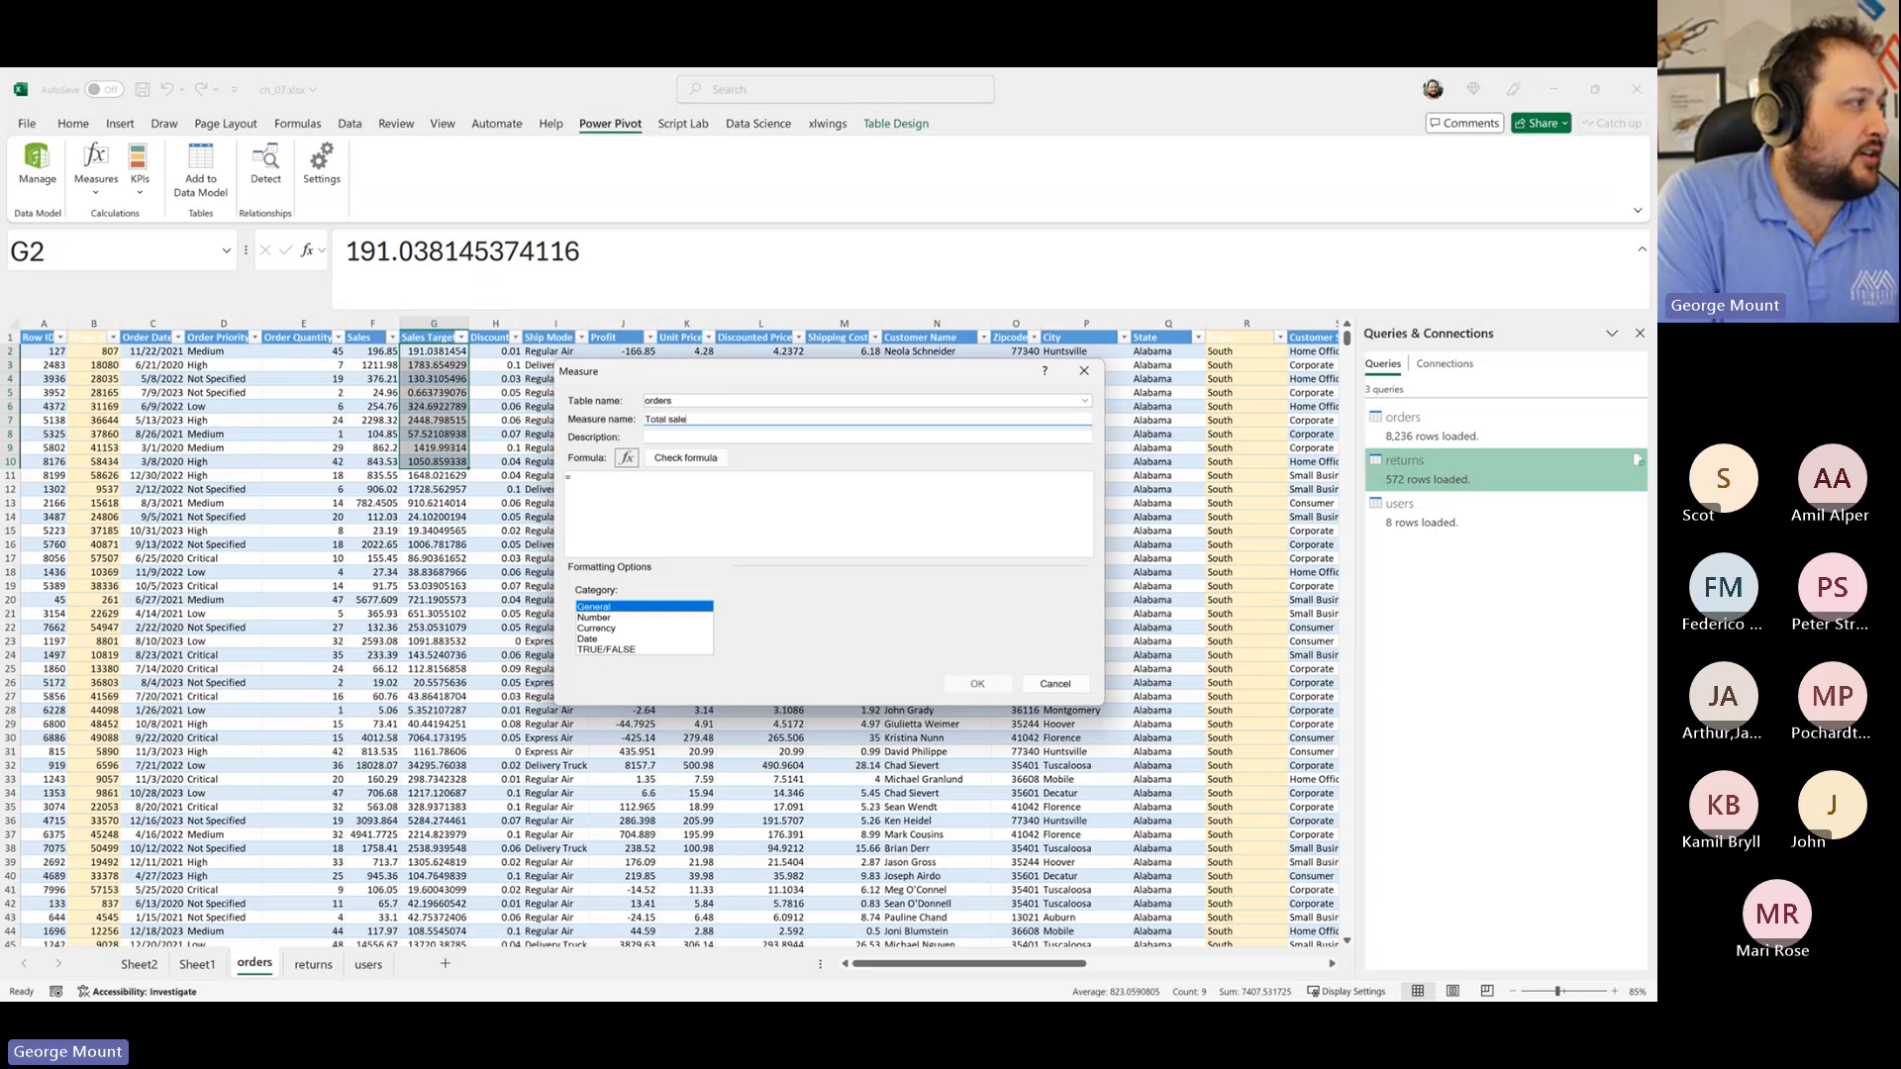
# Step: Enter =sum(orders[Sales Target]) as the Total sales target measure's formula
pyautogui.press('Tab')
pyautogui.press('Tab')
pyautogui.press('Tab')
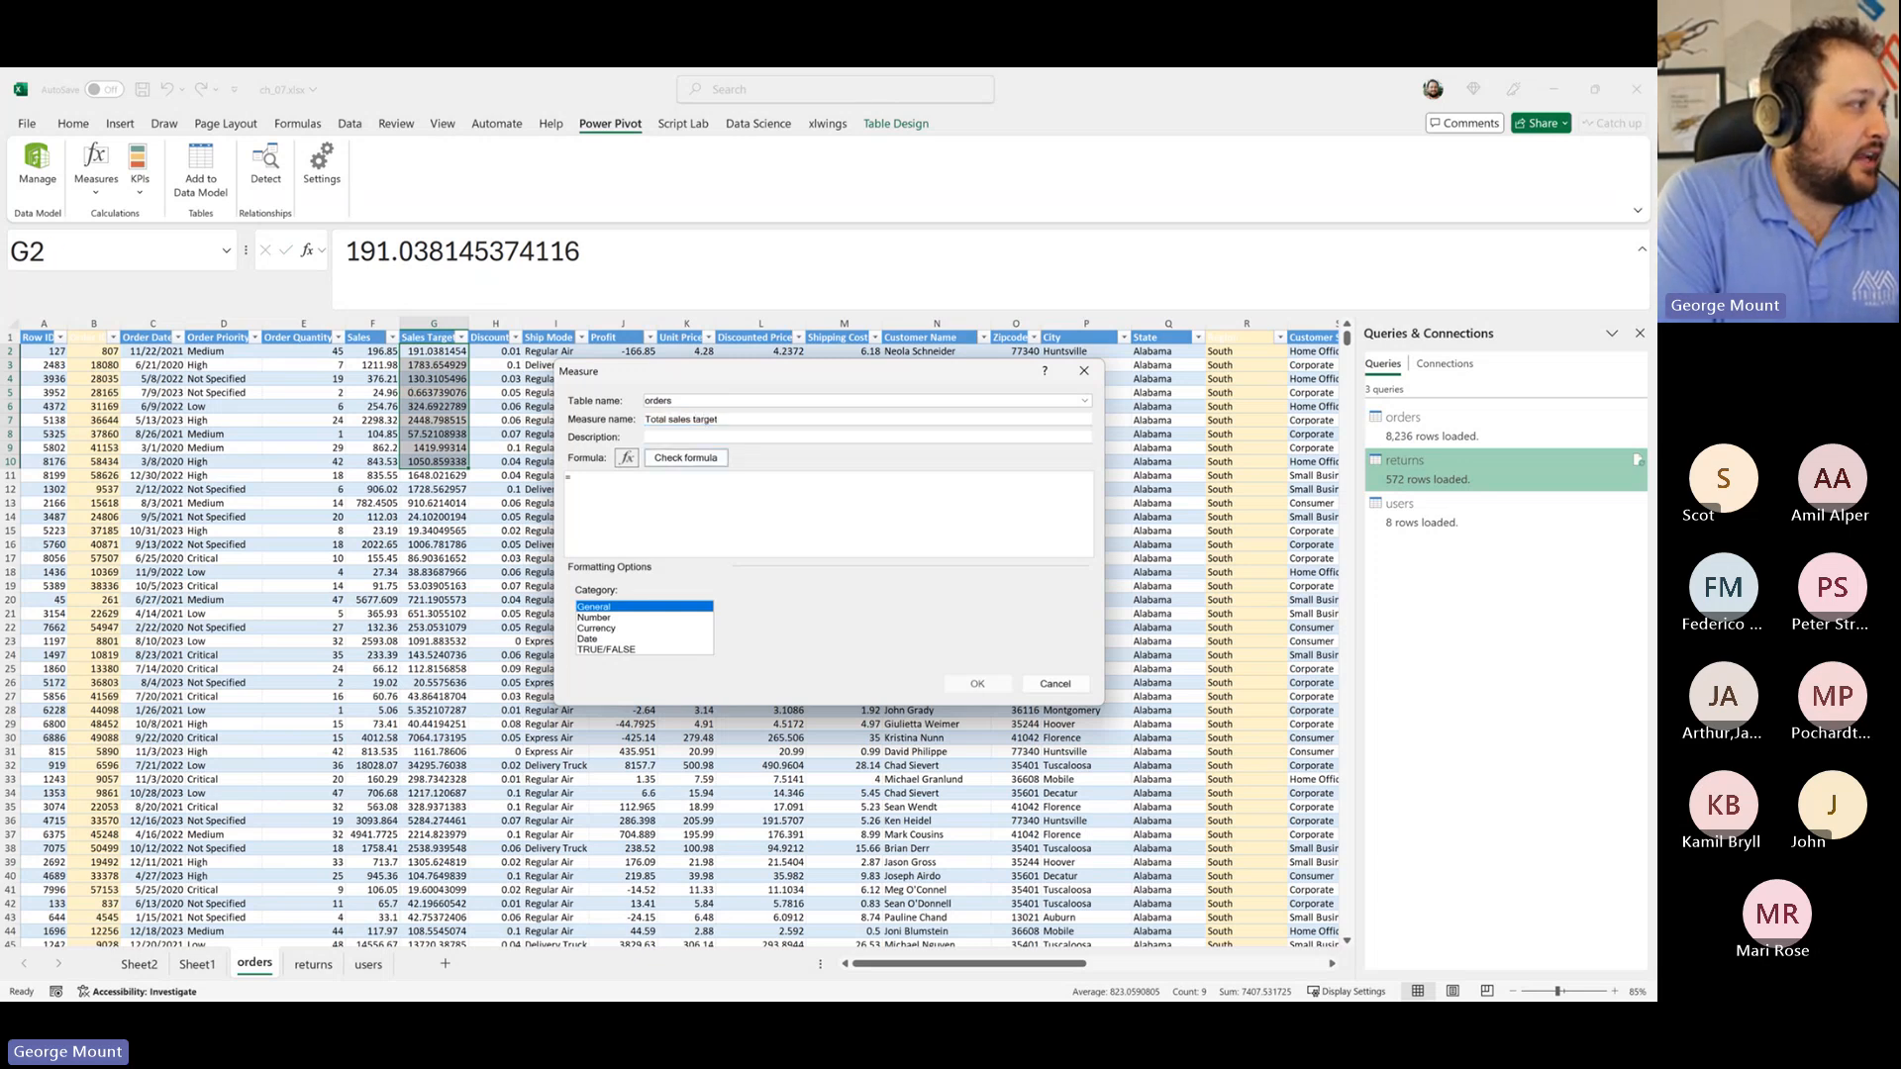
pyautogui.write('sum')
pyautogui.write('(orders[Sales]')
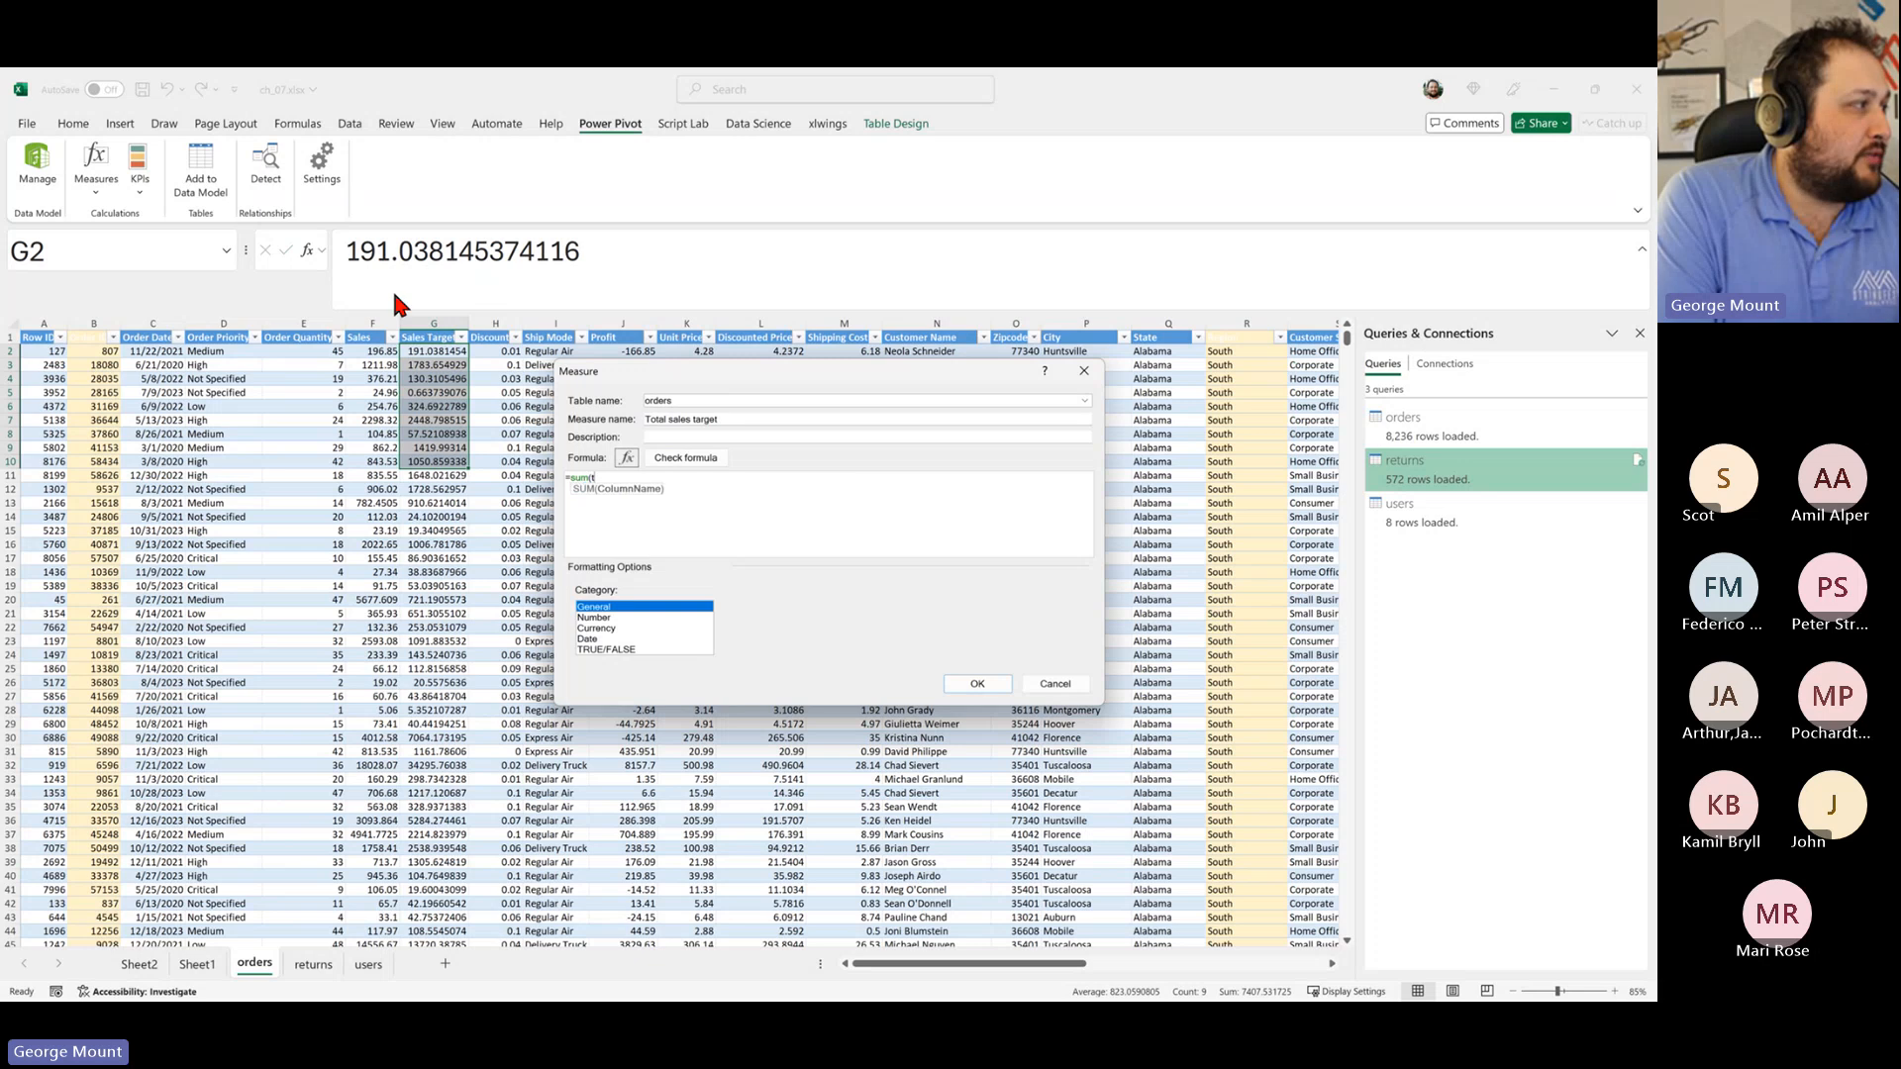
pyautogui.press('BackSpace')
pyautogui.press('BackSpace')
pyautogui.press('BackSpace')
pyautogui.press('BackSpace')
pyautogui.press('BackSpace')
pyautogui.press('BackSpace')
pyautogui.press('BackSpace')
pyautogui.press('BackSpace')
pyautogui.press('BackSpace')
pyautogui.press('BackSpace')
pyautogui.press('BackSpace')
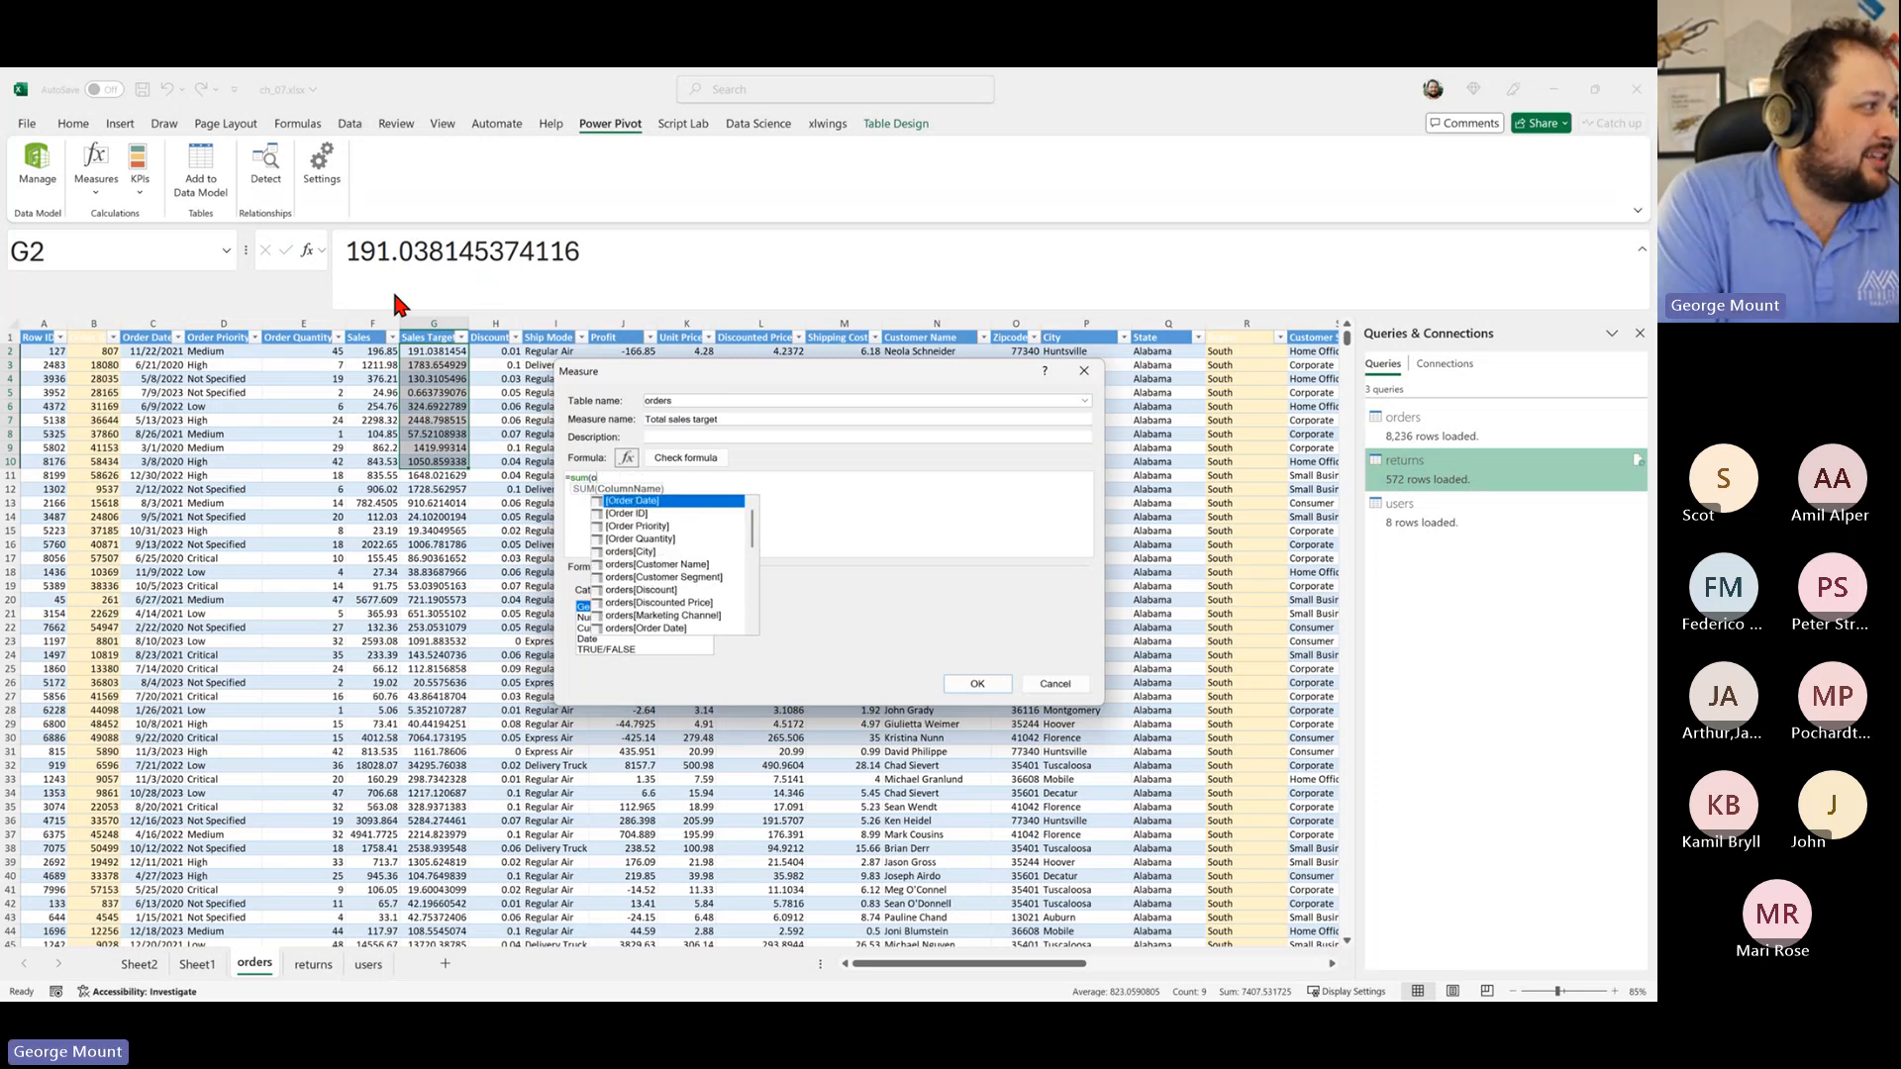
pyautogui.write('ders[Sales Target]')
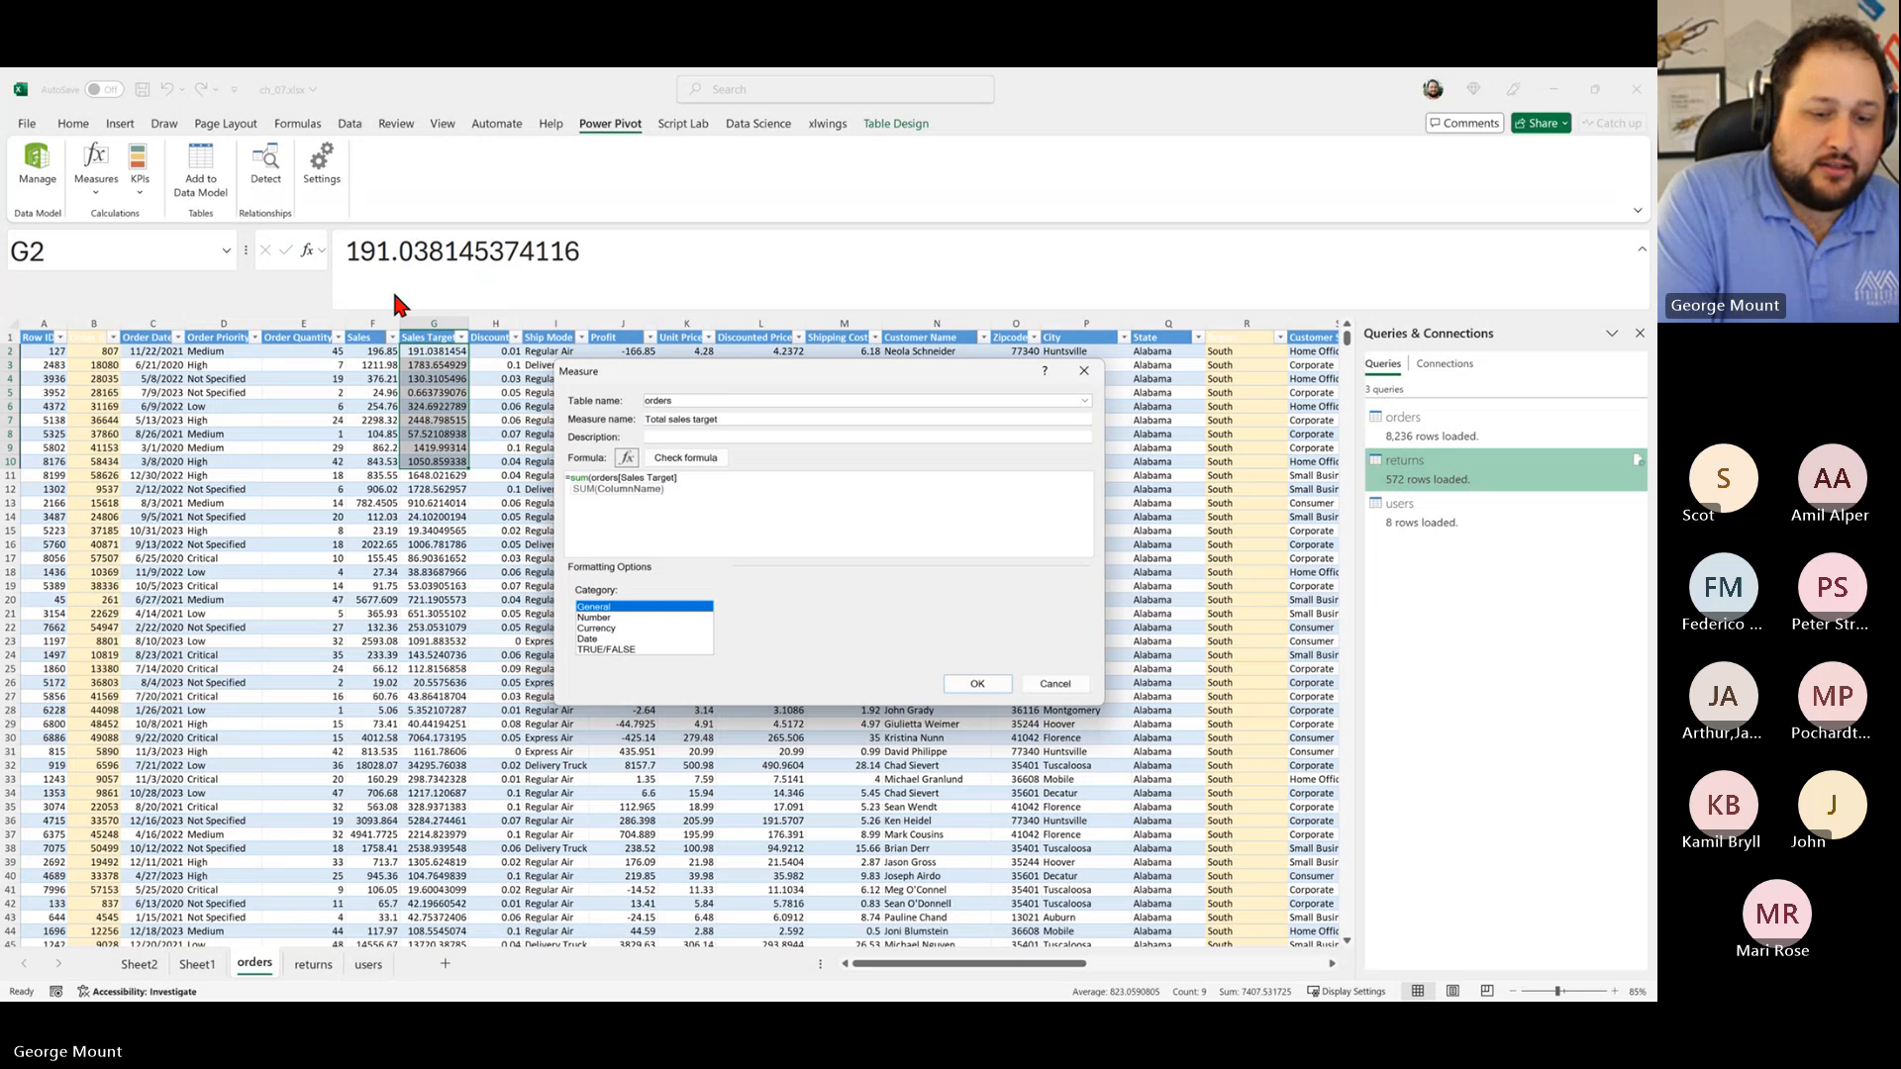
pyautogui.write(')')
pyautogui.scroll(5, 751, 509)
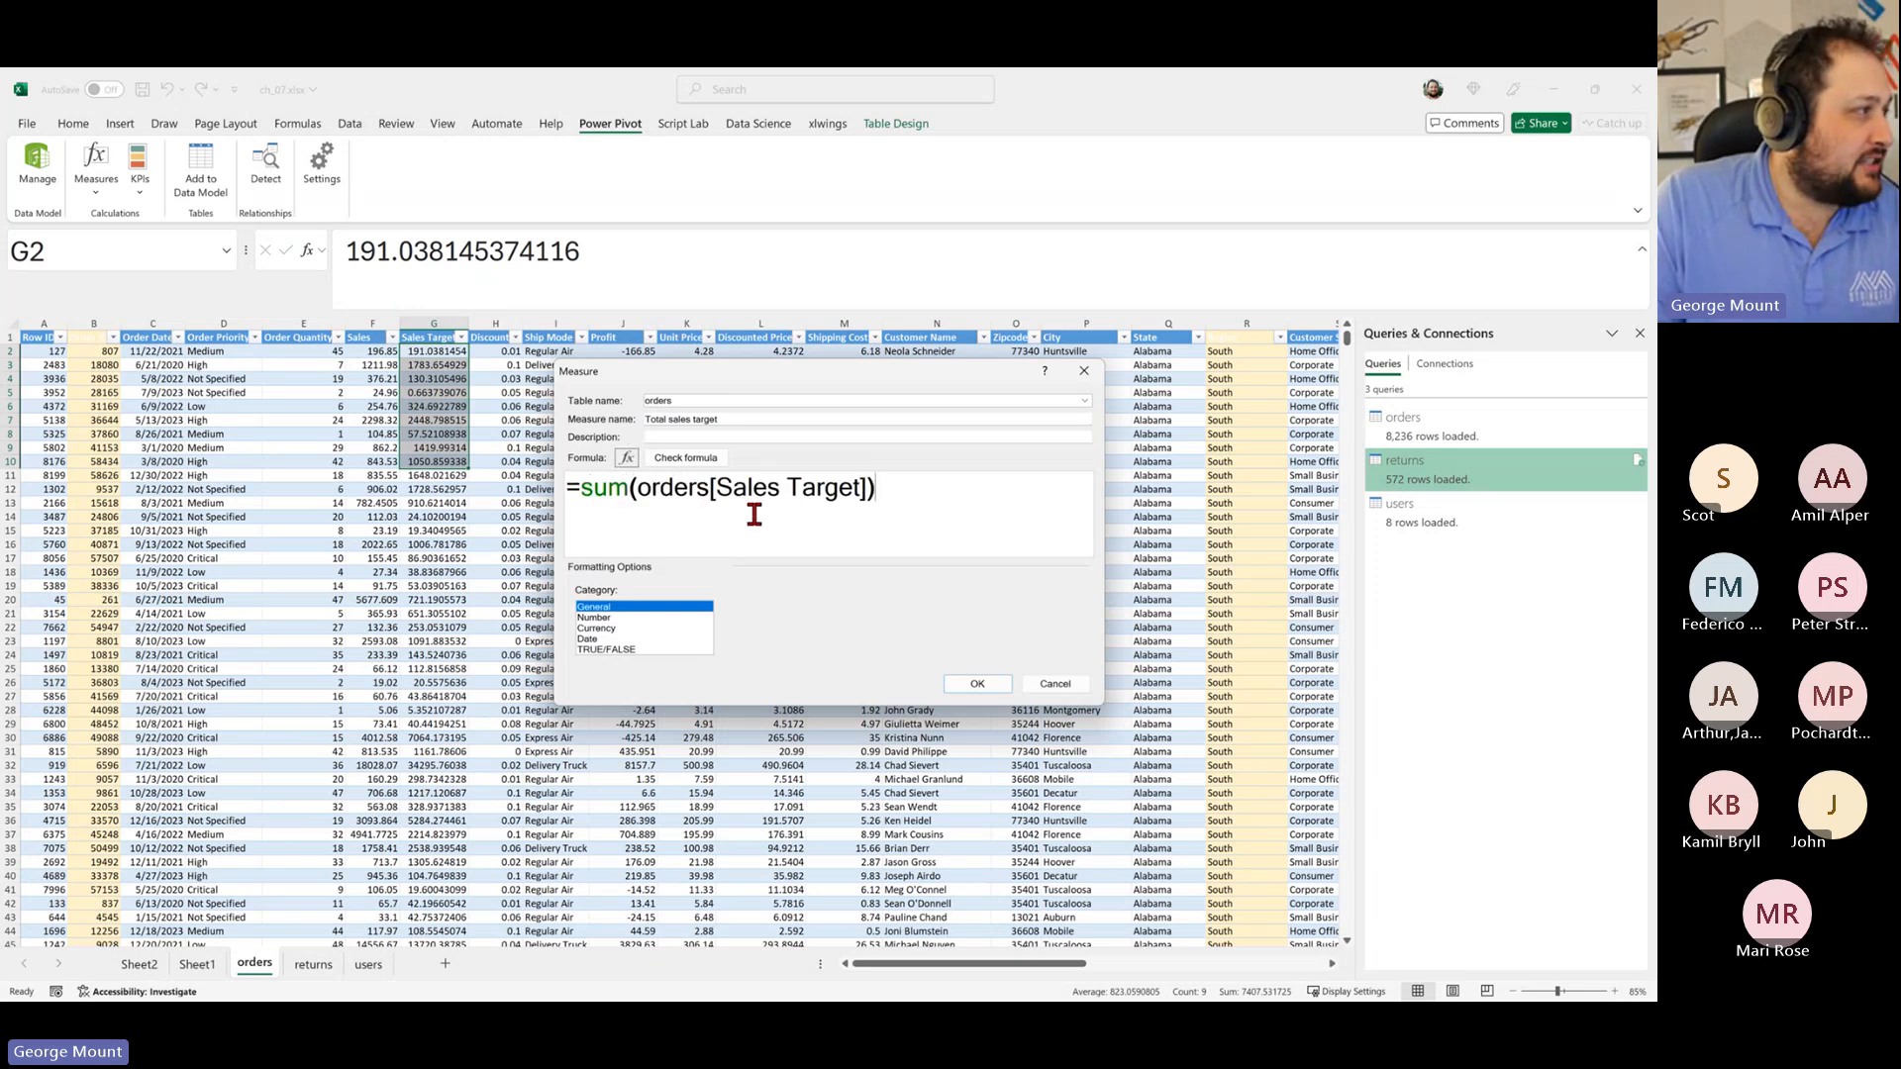
# Step: Format the Total sales target measure as Currency and save it
pyautogui.click(619, 630)
pyautogui.click(727, 491)
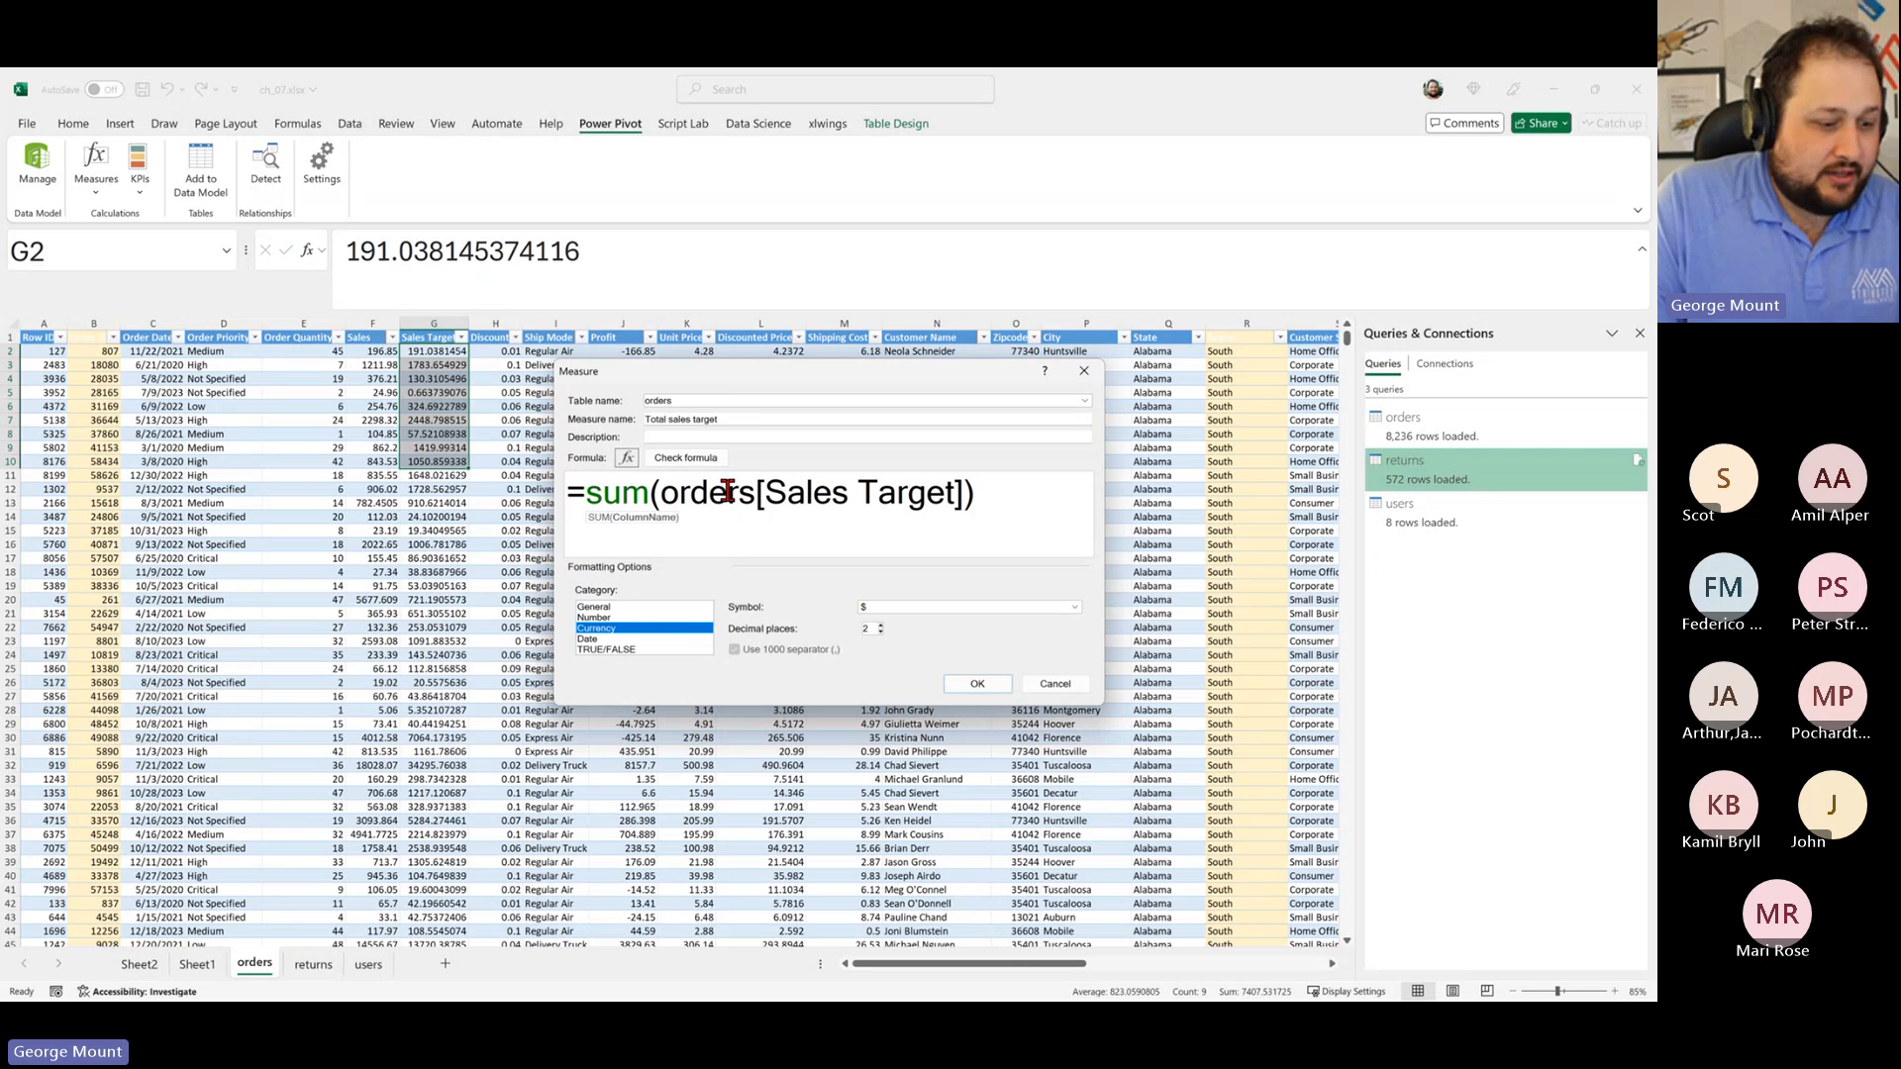
pyautogui.hotkey('ctrl', 'a')
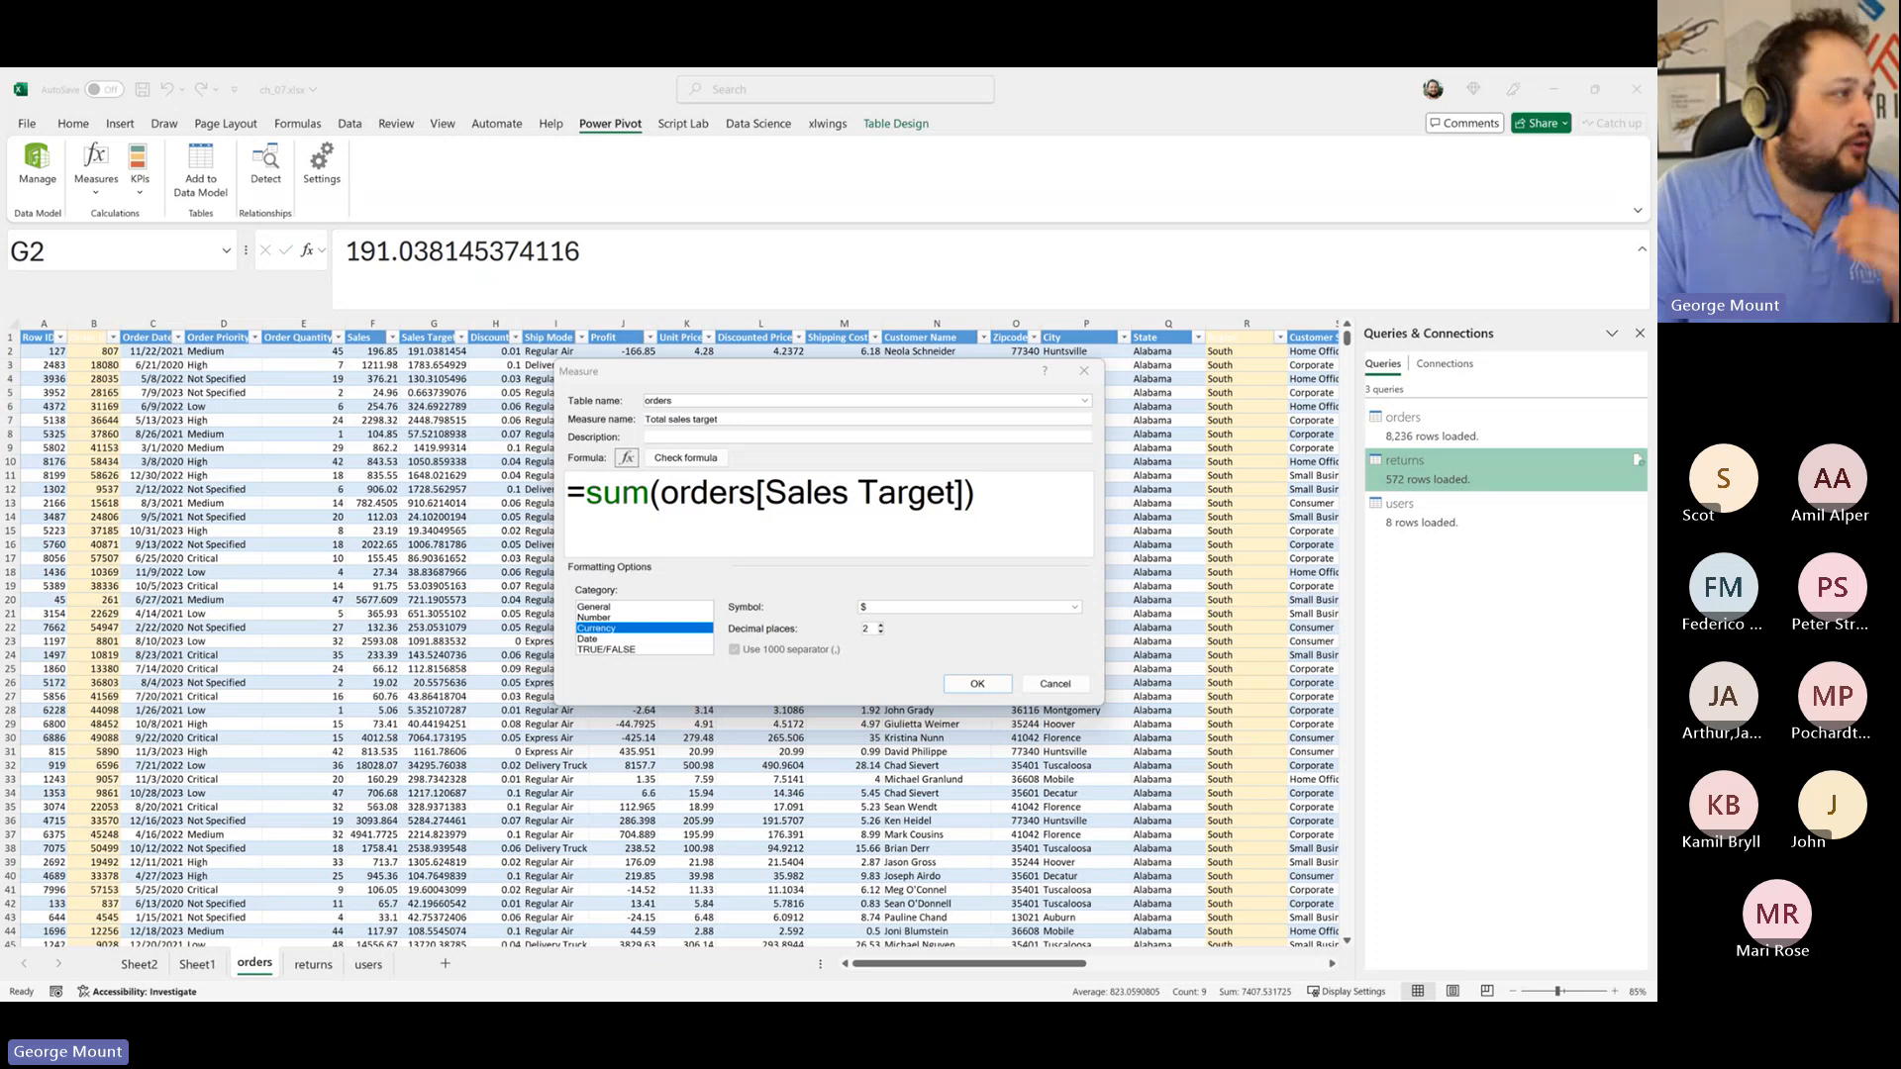
pyautogui.moveTo(807, 529); pyautogui.dragTo(589, 483)
pyautogui.click(832, 515)
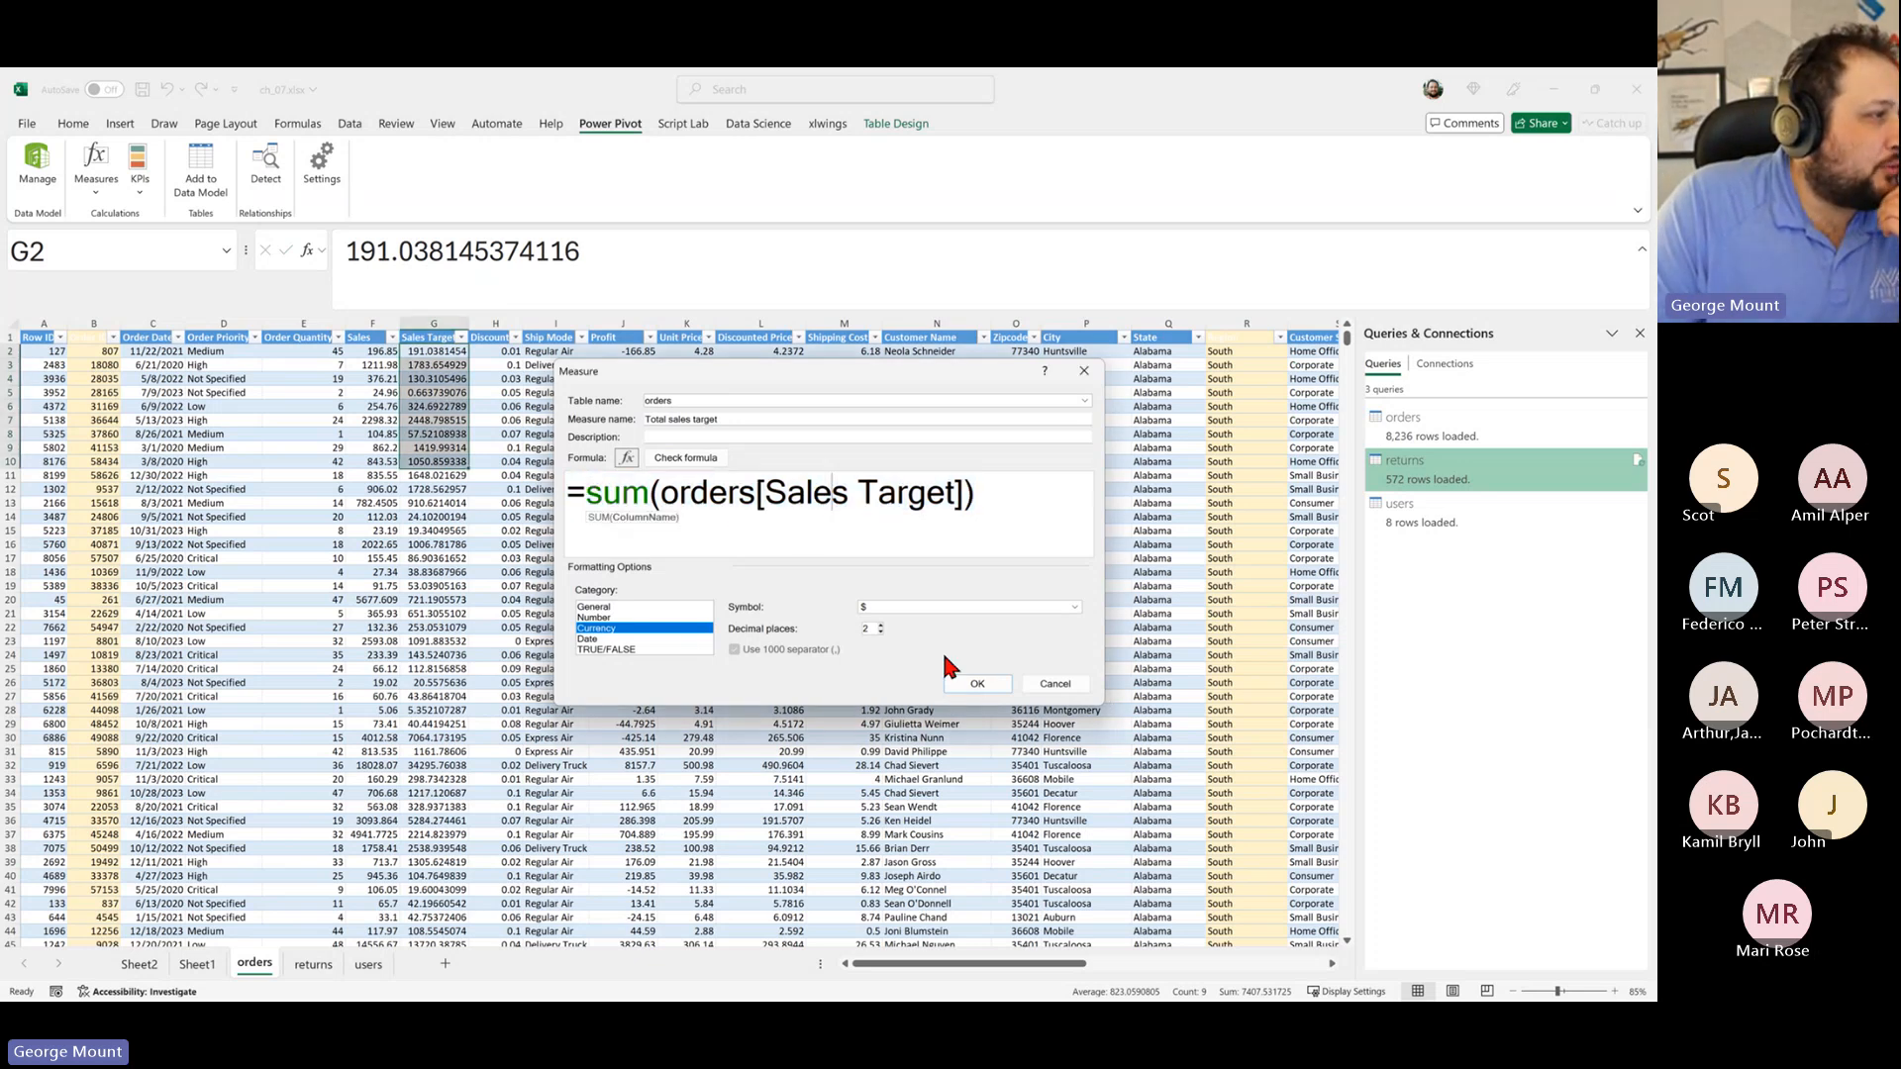
pyautogui.click(965, 681)
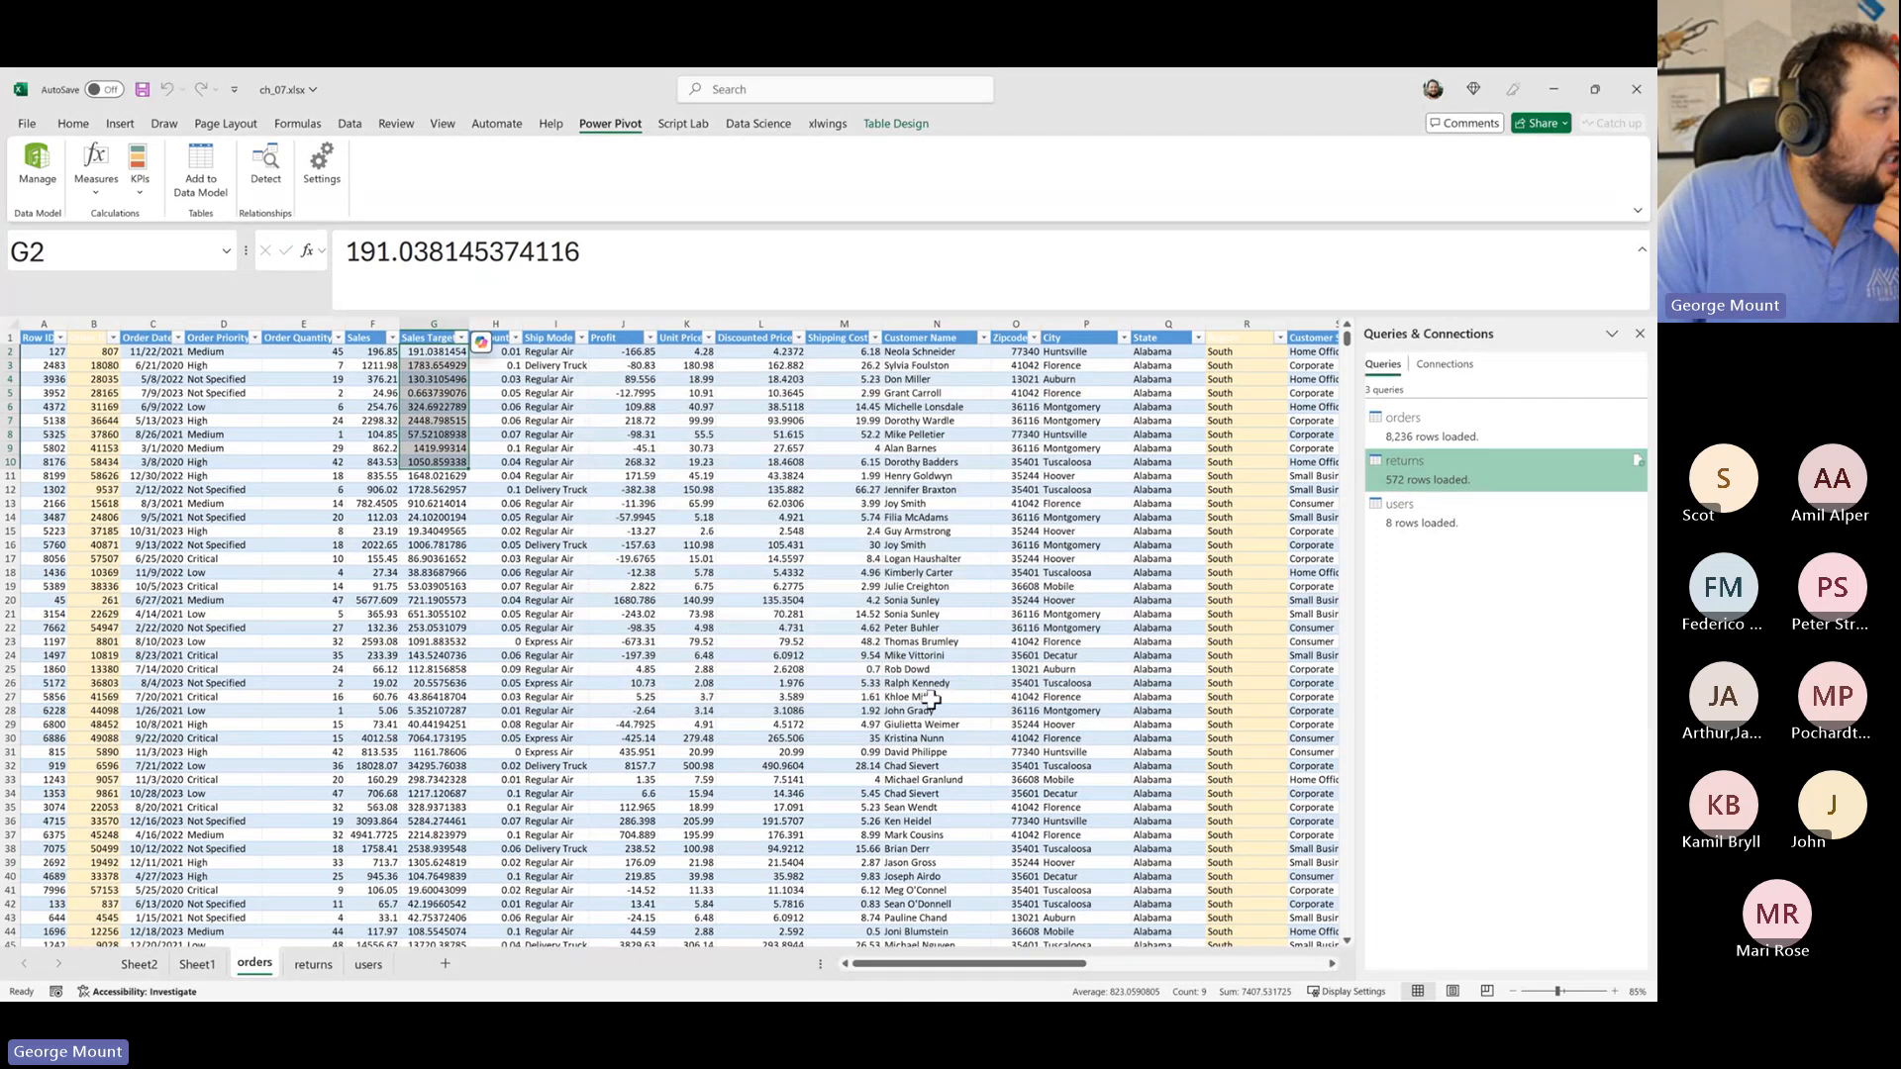
# Step: Review the names and formulas of all existing measures, widening the name column to read them in full
pyautogui.click(648, 655)
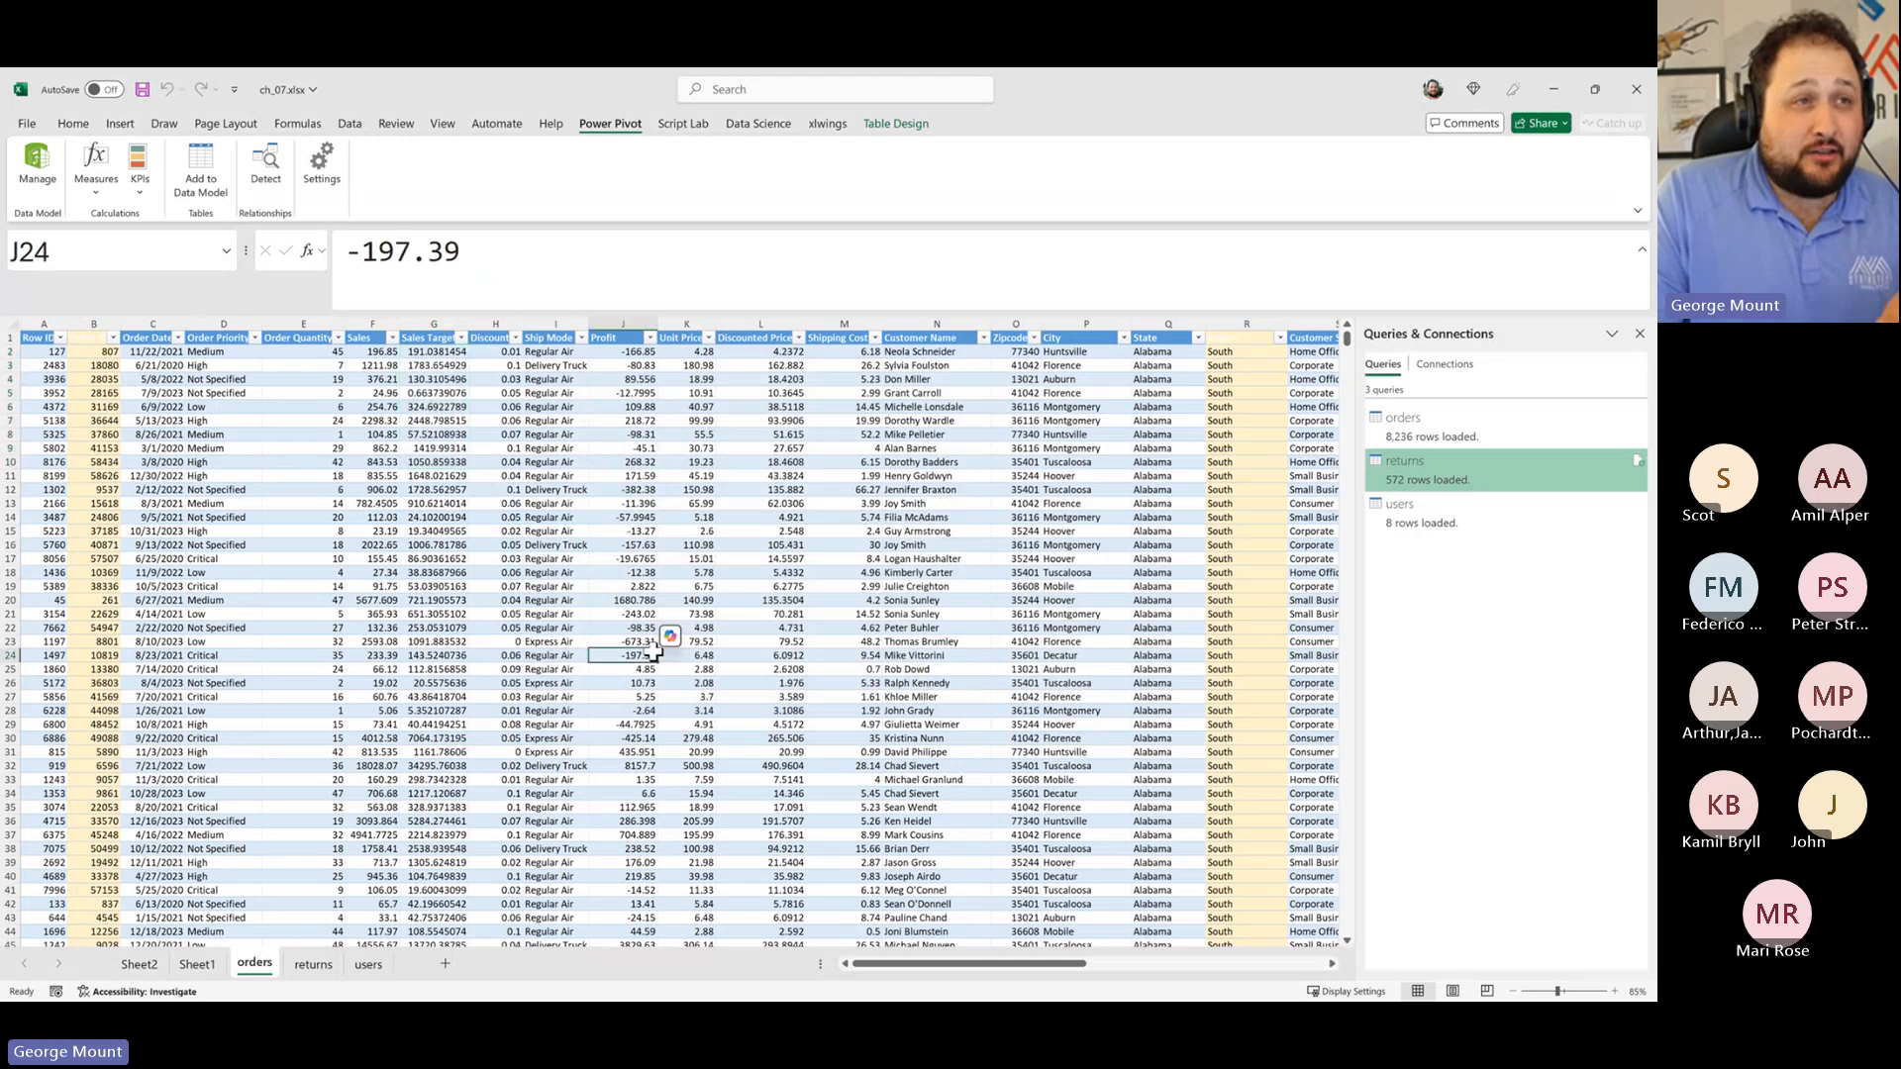
pyautogui.click(95, 198)
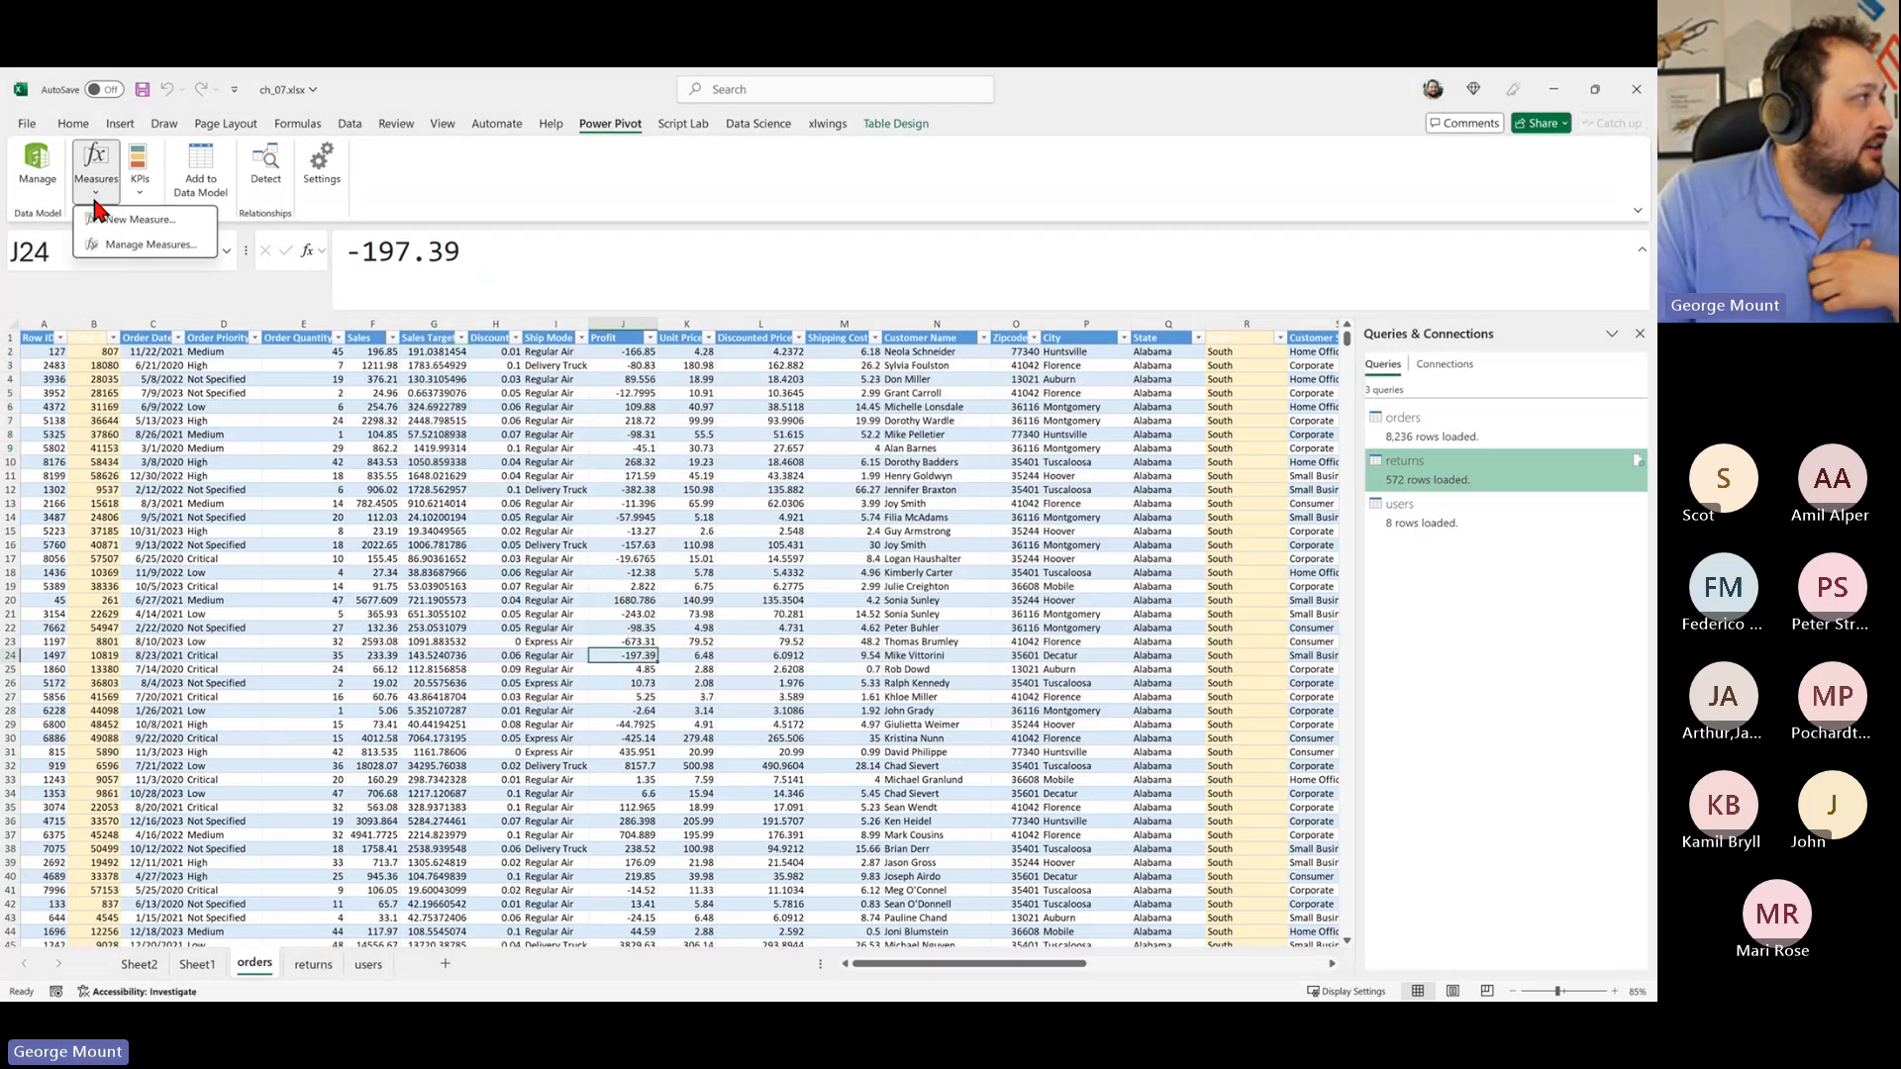
pyautogui.click(133, 244)
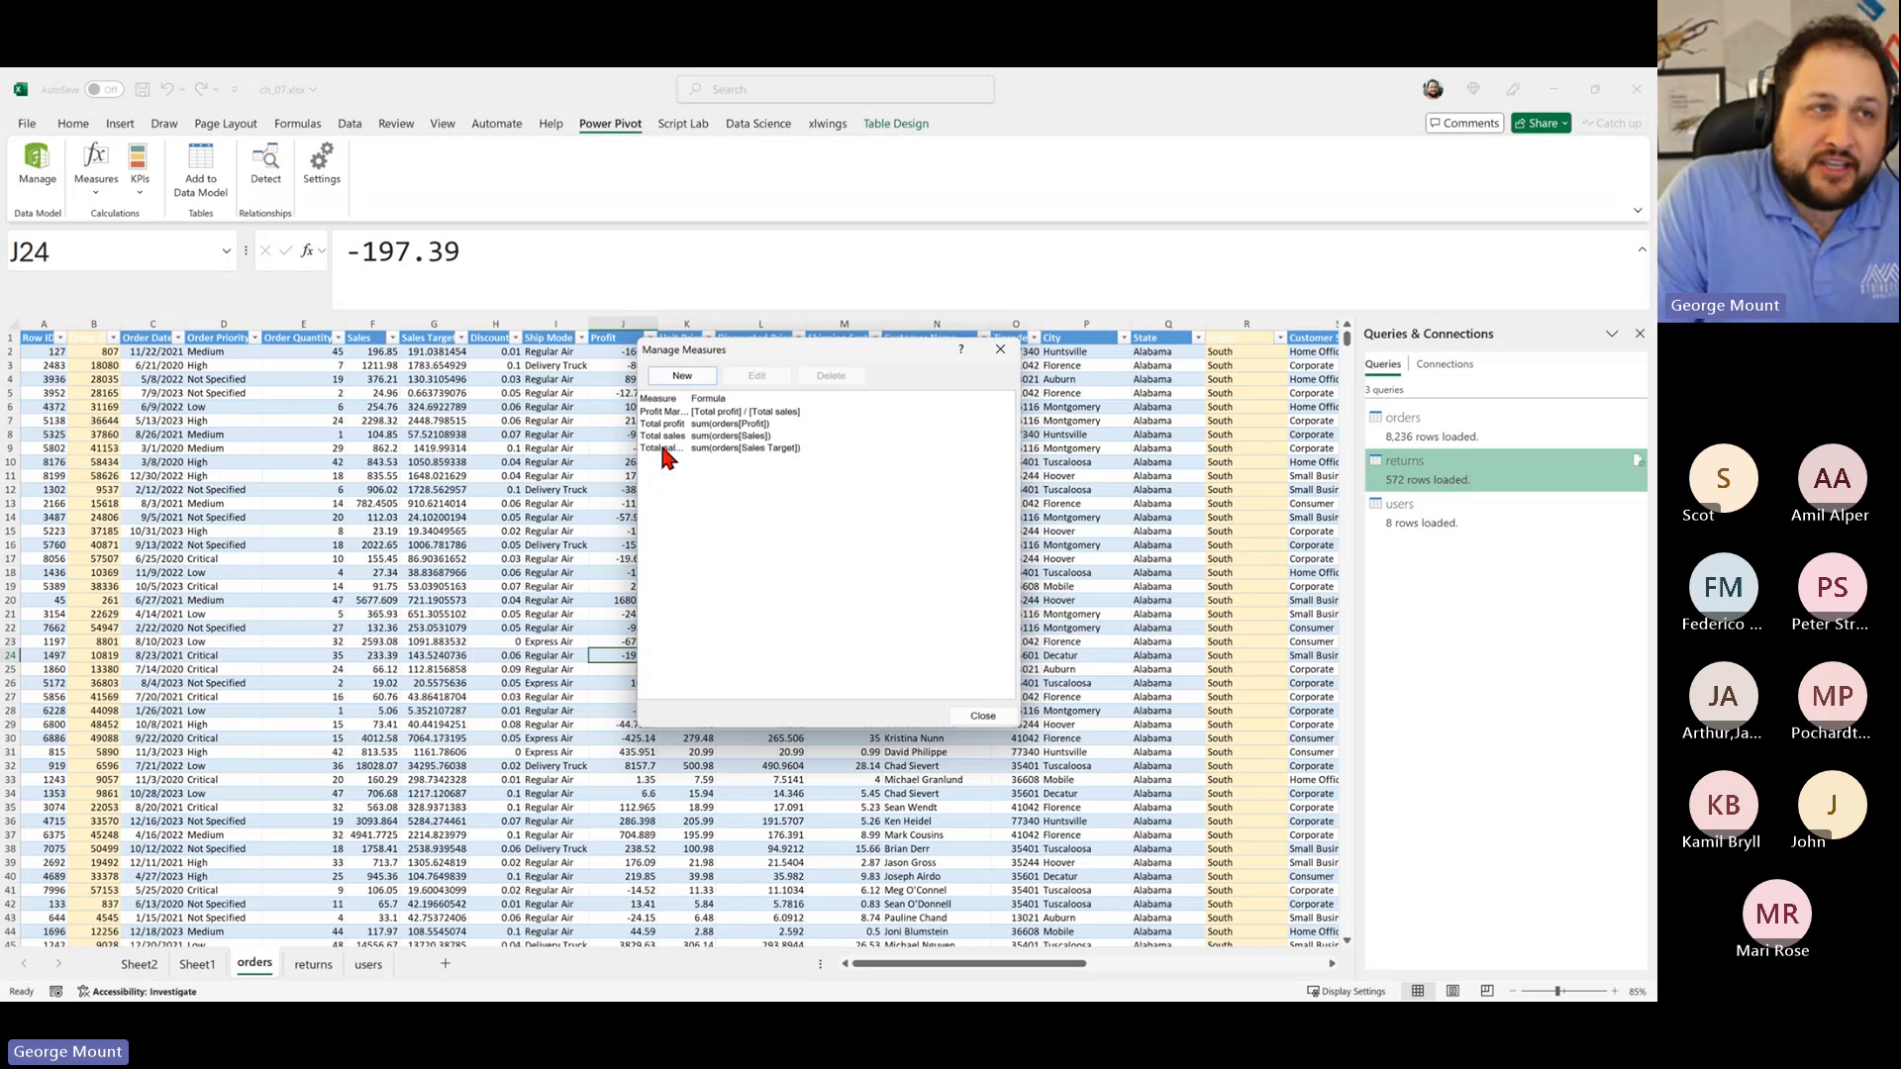
pyautogui.moveTo(690, 400); pyautogui.dragTo(807, 400)
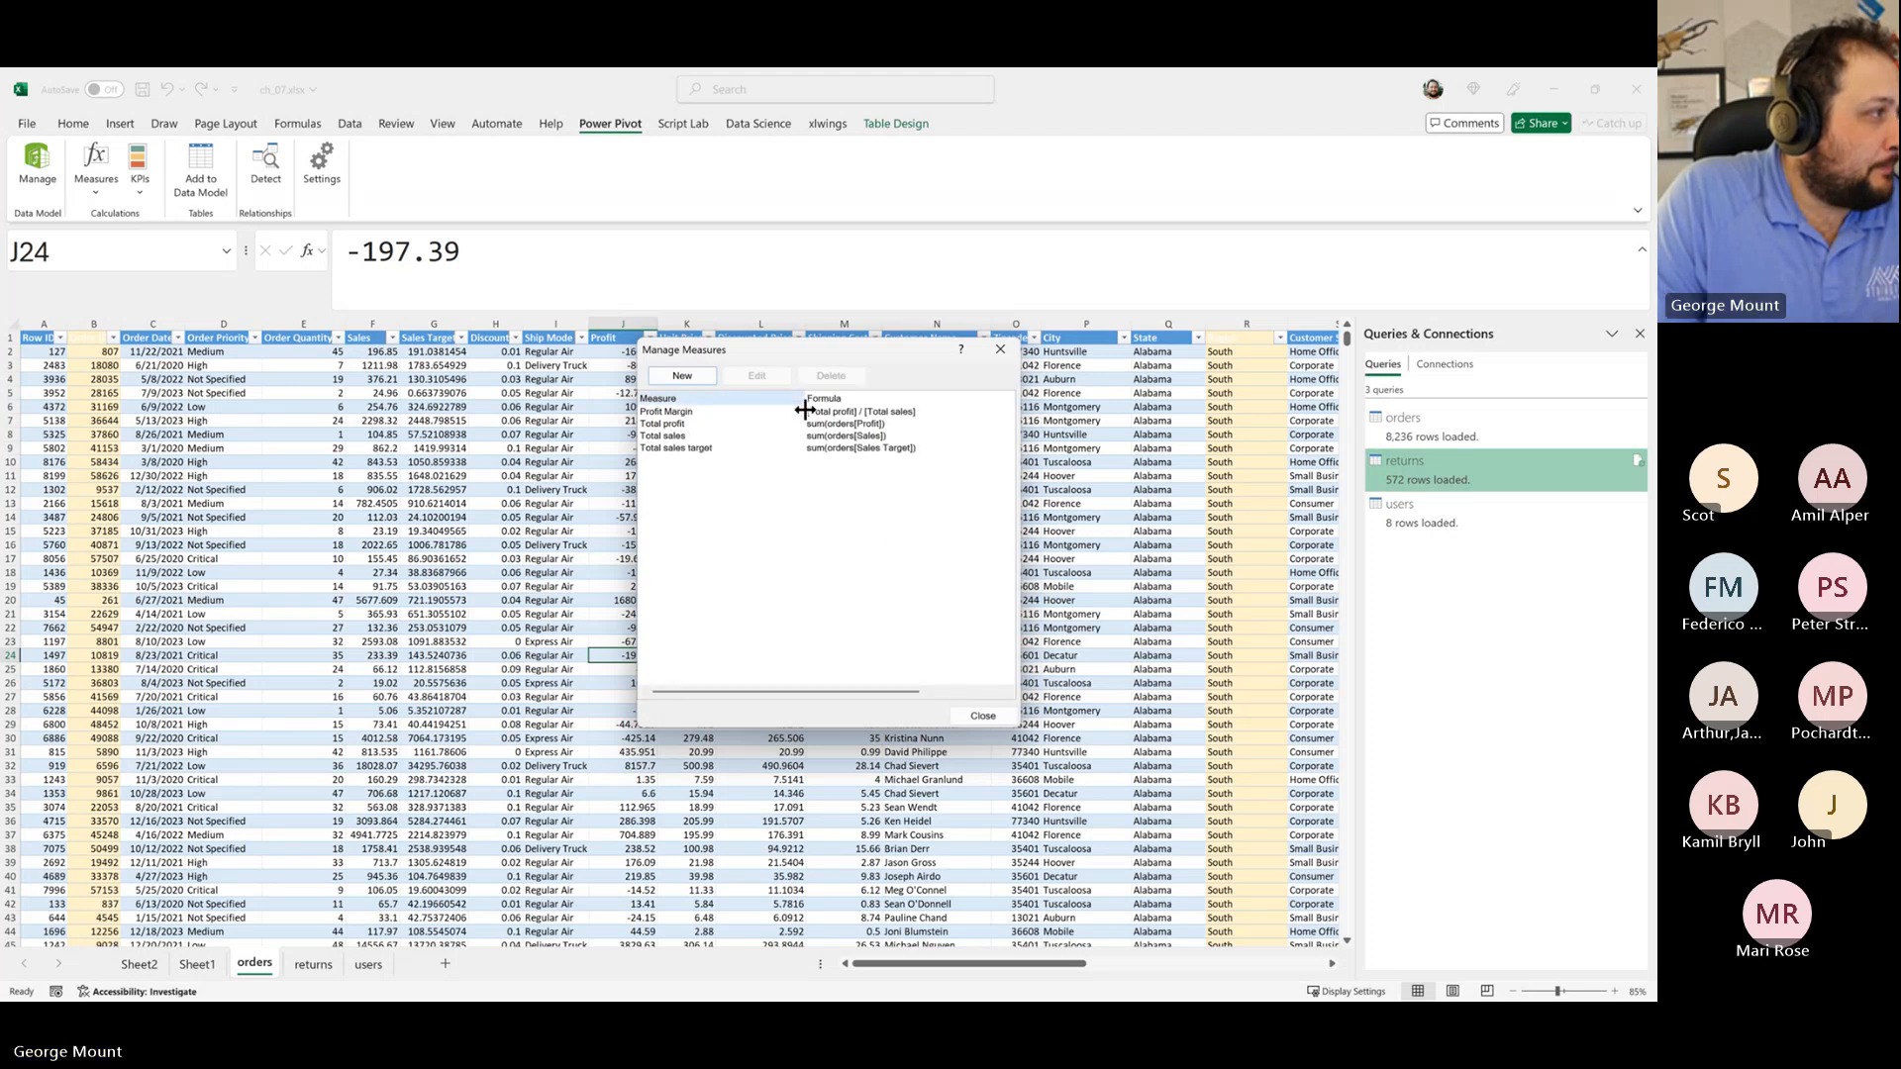
pyautogui.click(956, 709)
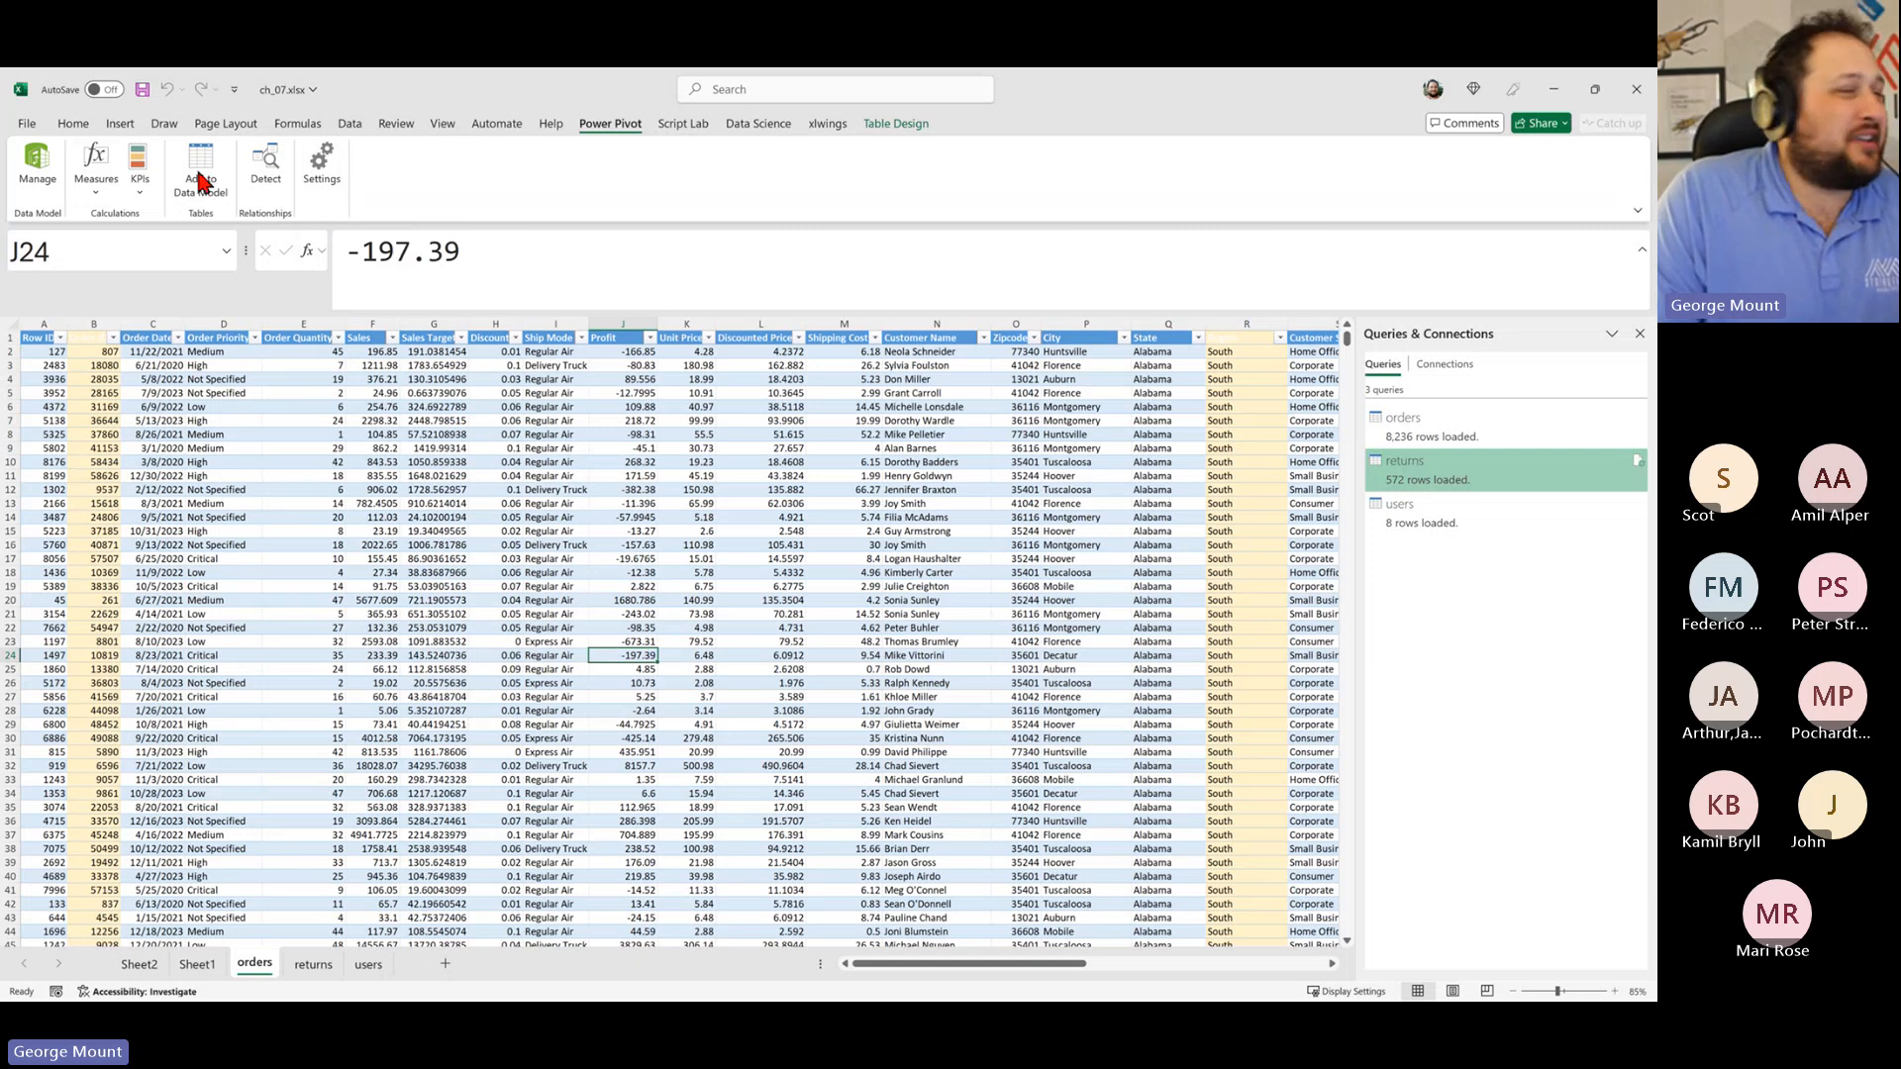
# Step: Start a new KPI based on the Total sales measure and enlarge its dialog for easier reading
pyautogui.click(135, 195)
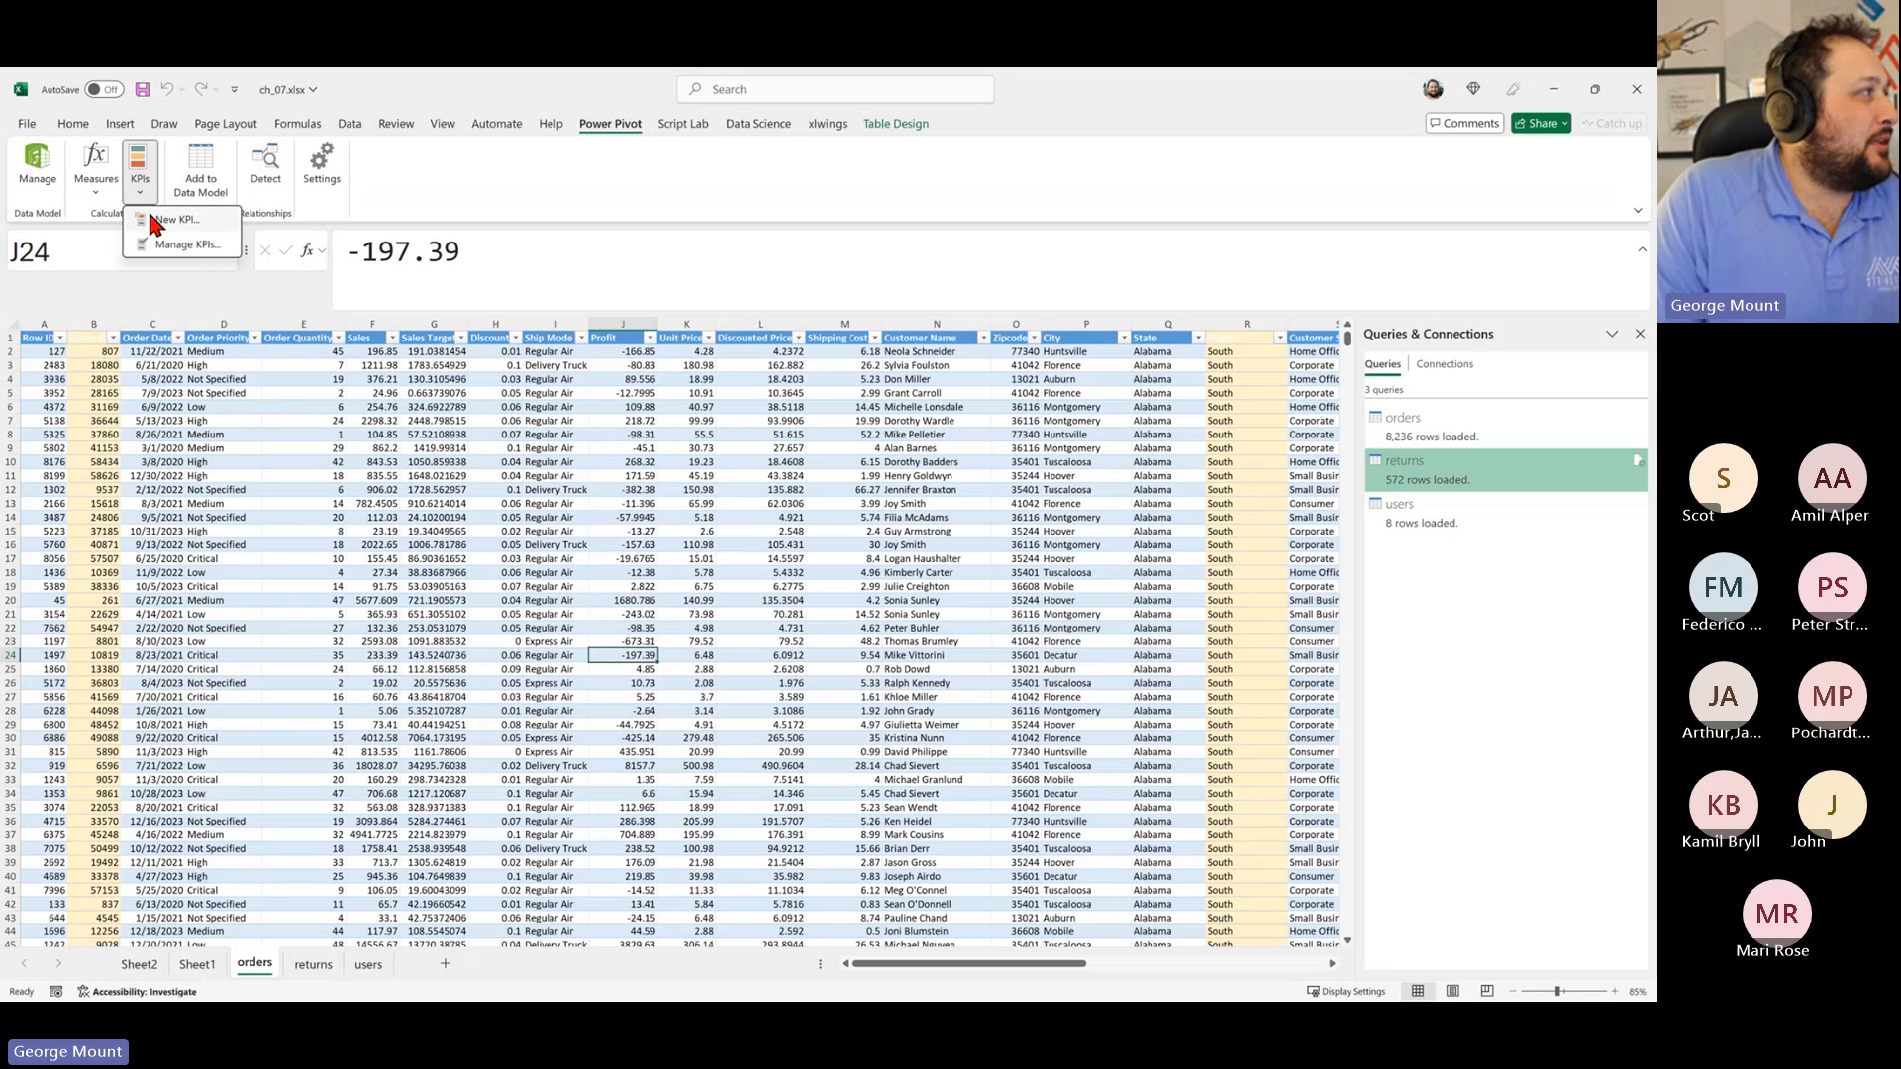
pyautogui.click(178, 218)
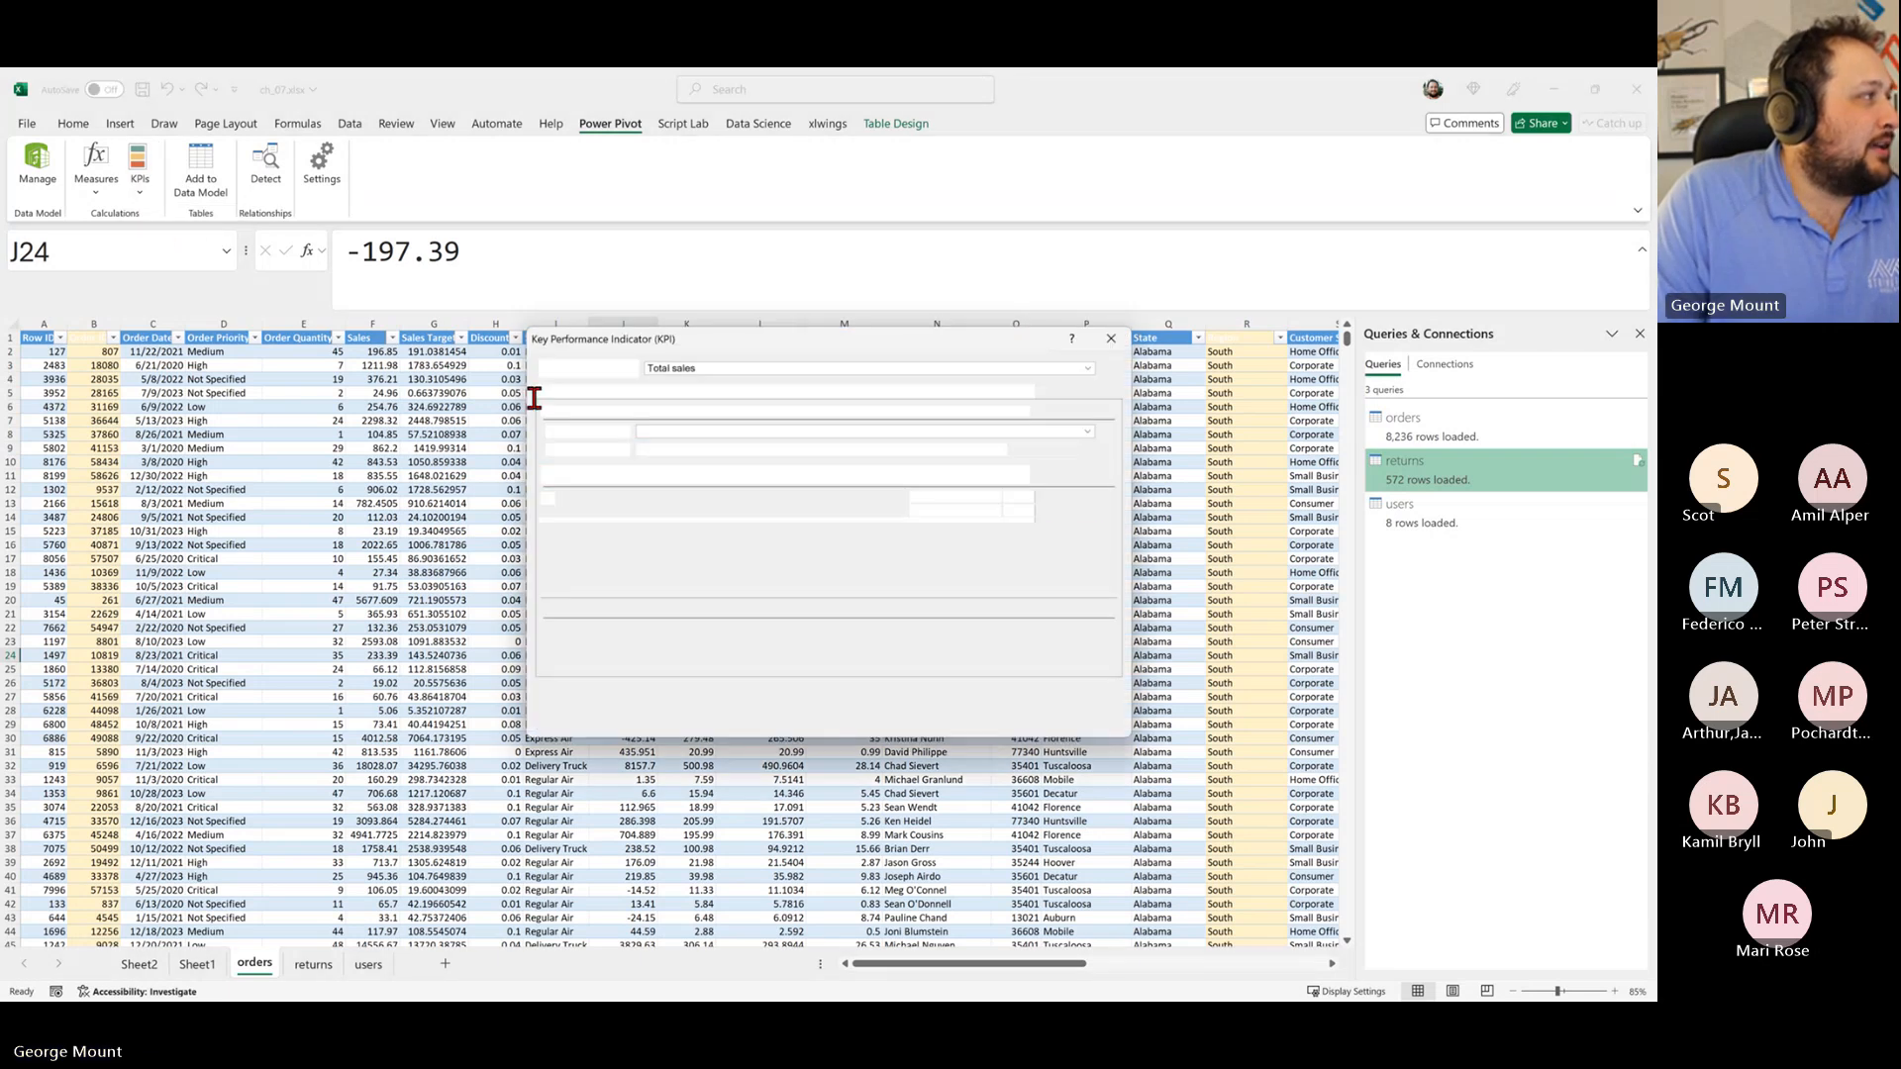
pyautogui.moveTo(780, 351); pyautogui.dragTo(658, 206)
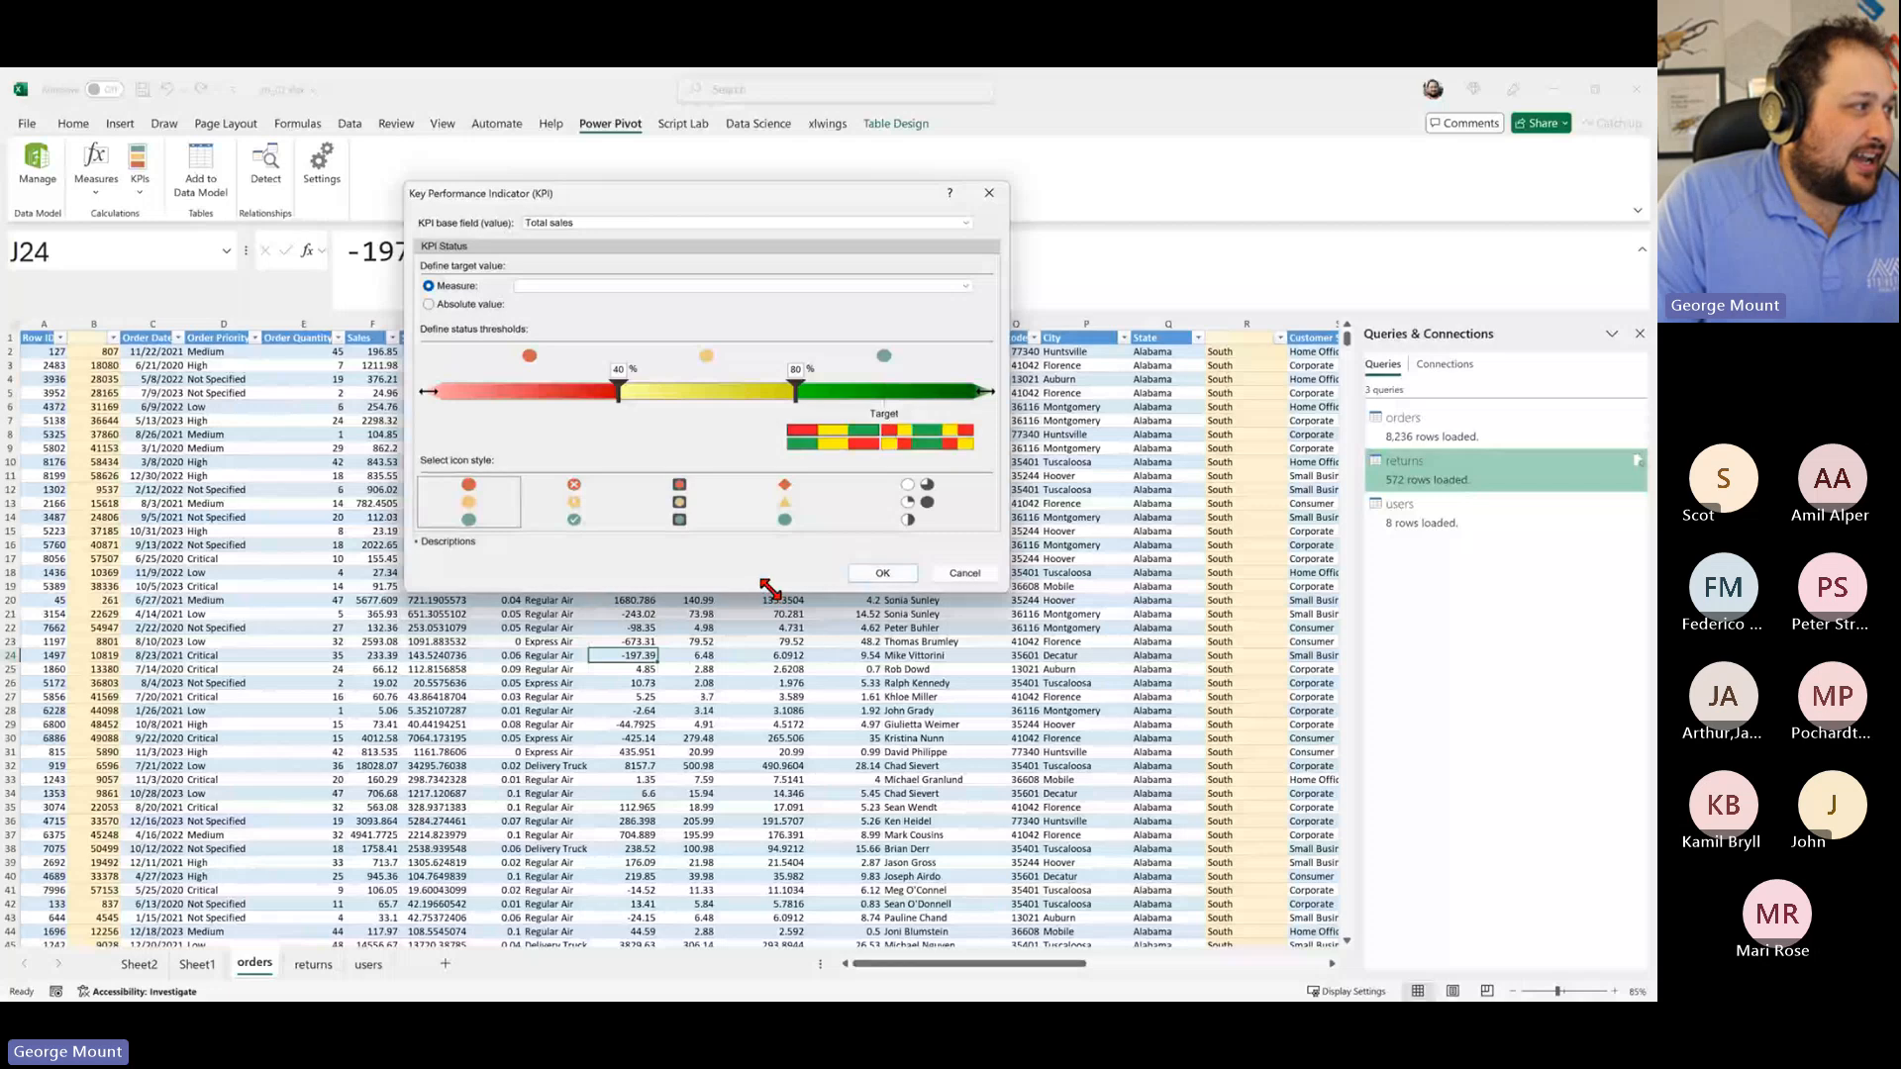
pyautogui.moveTo(770, 590); pyautogui.dragTo(1006, 684)
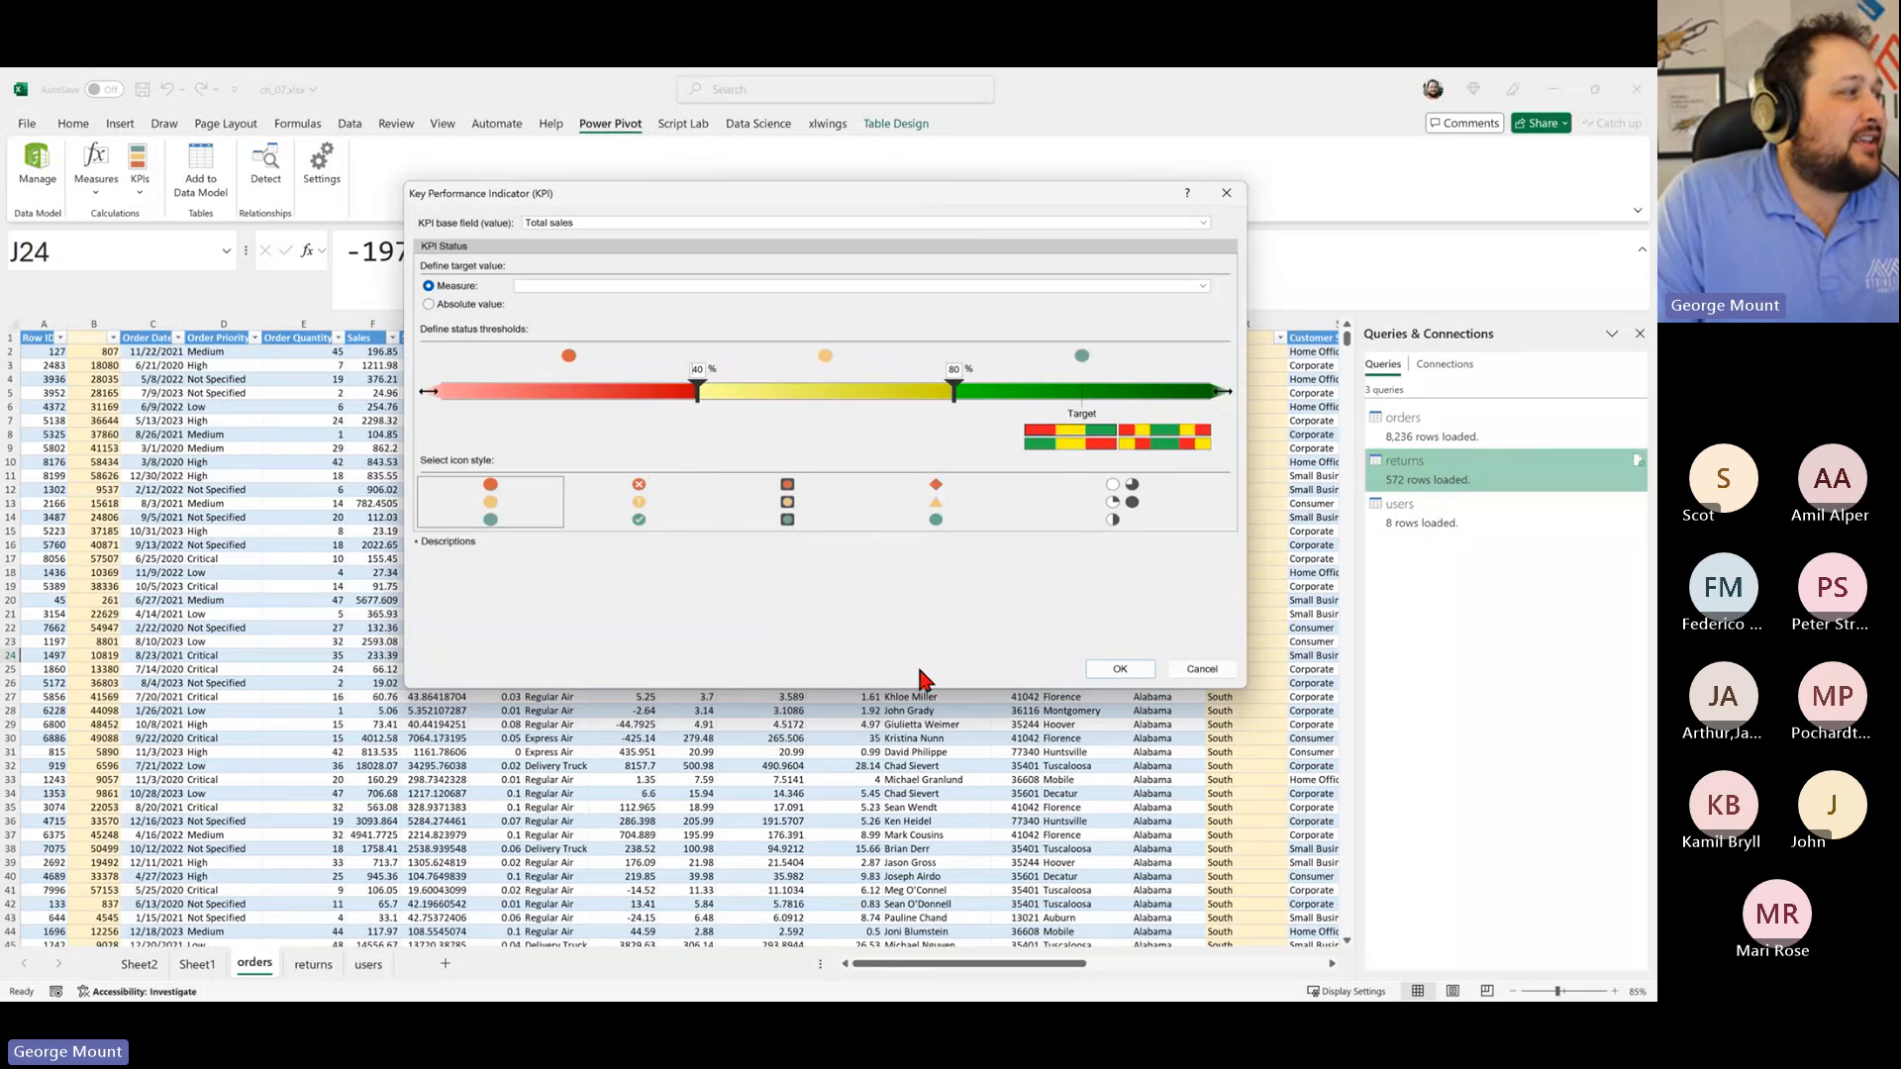
pyautogui.moveTo(919, 685); pyautogui.dragTo(1039, 704)
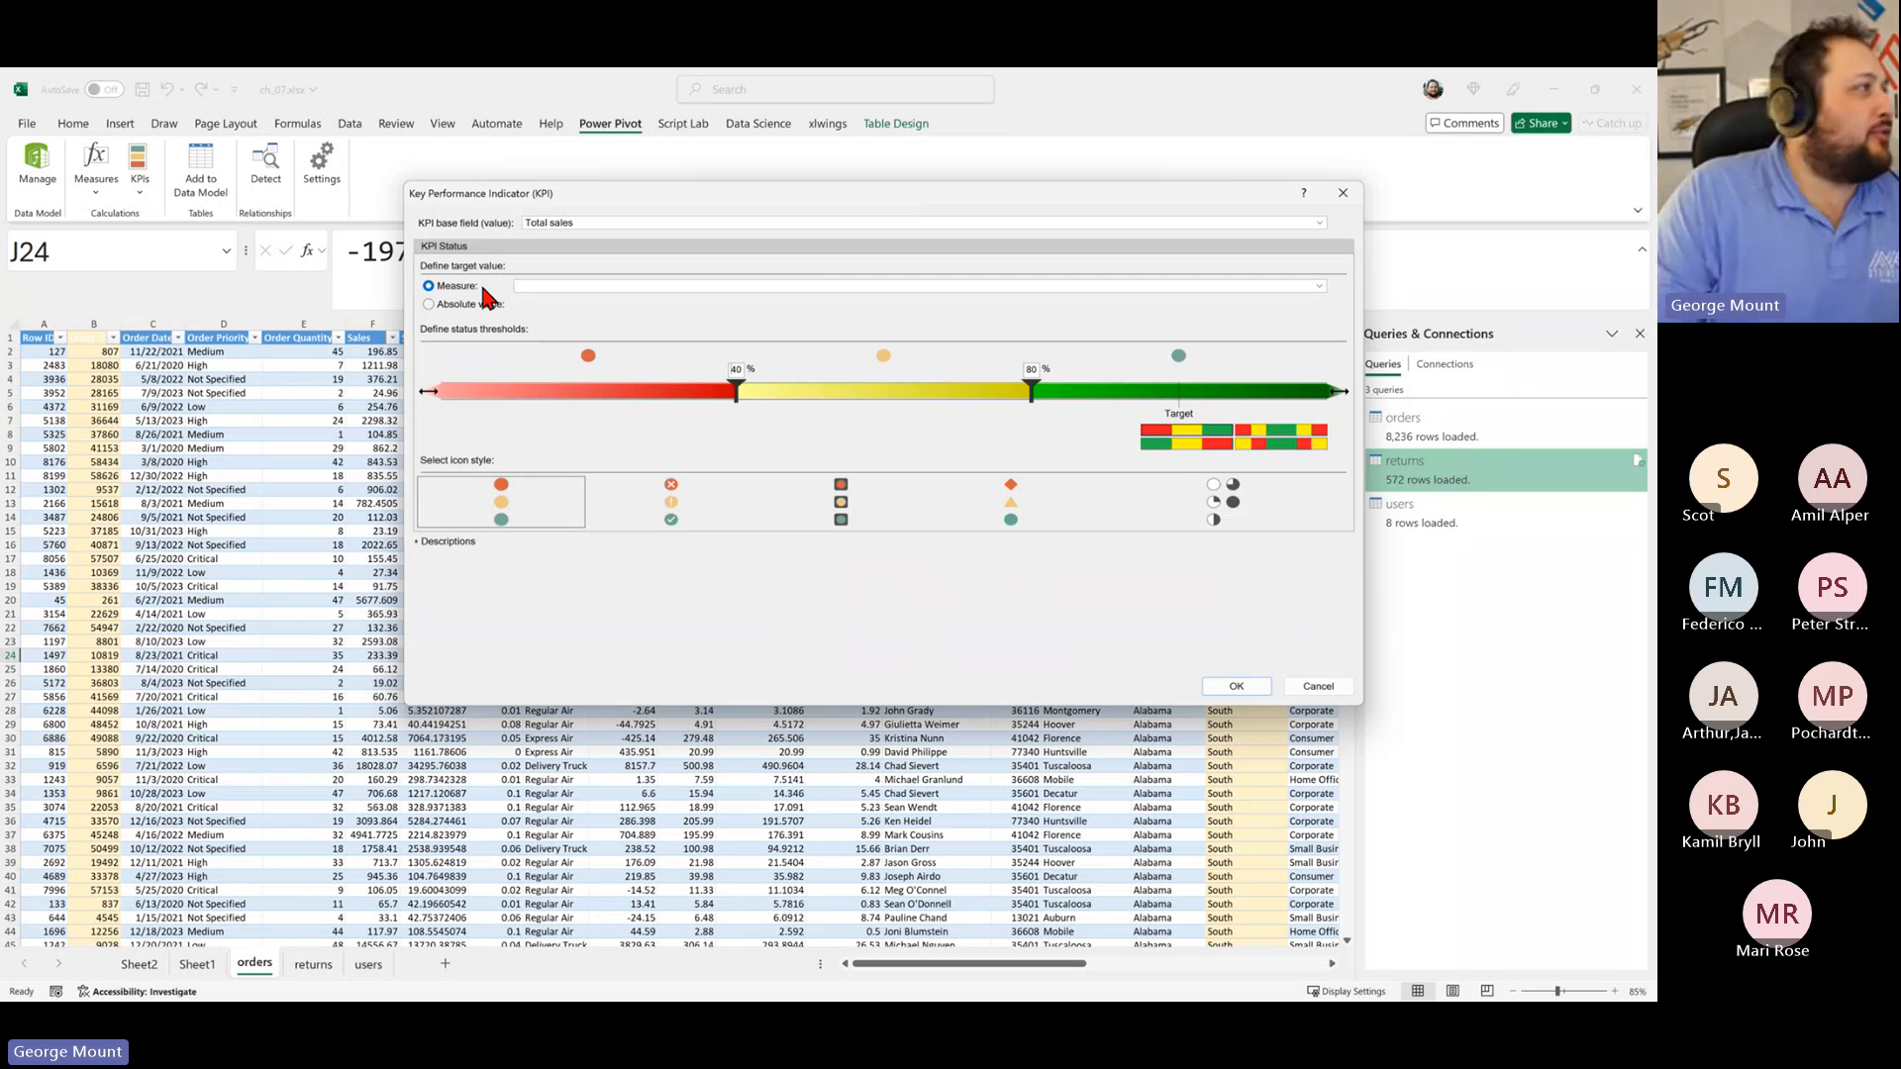
pyautogui.click(647, 222)
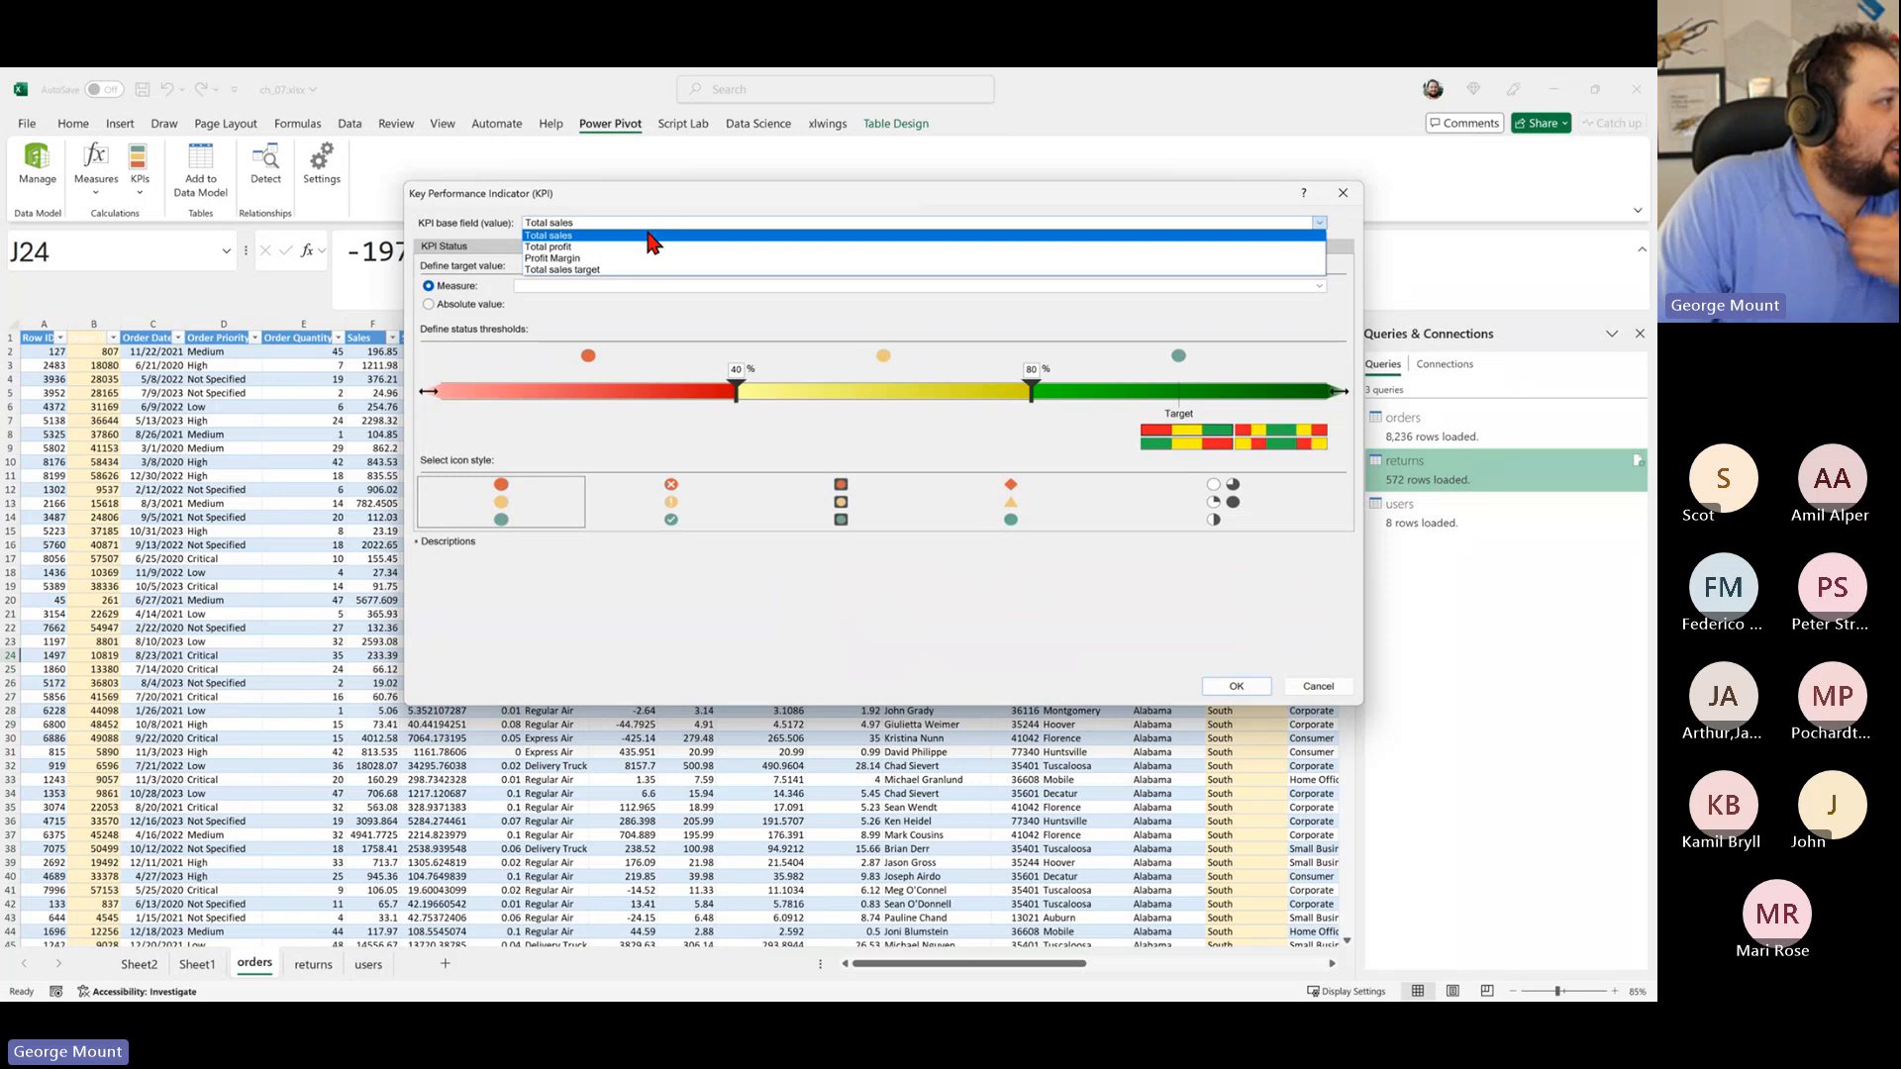
pyautogui.click(649, 236)
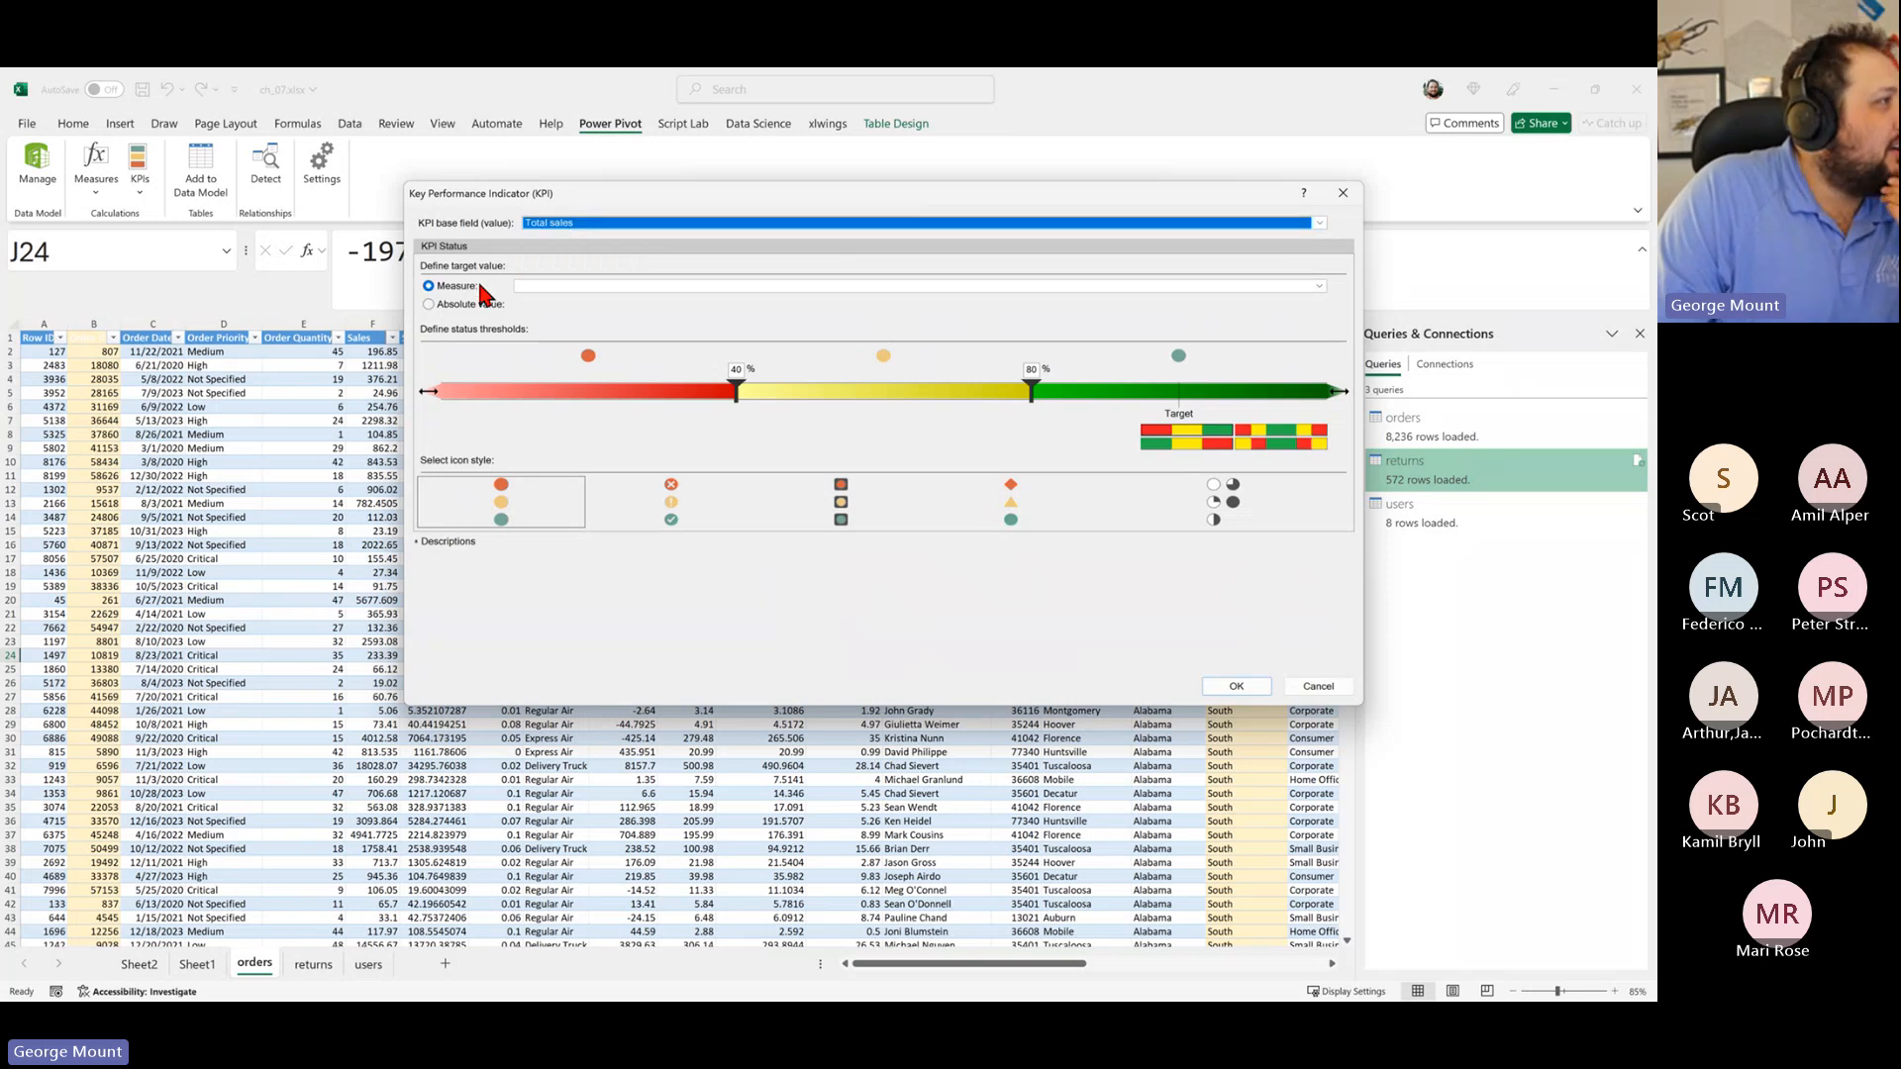
# Step: Define the KPI's target value with the Total sales target measure, trying the absolute value option along the way
pyautogui.click(574, 286)
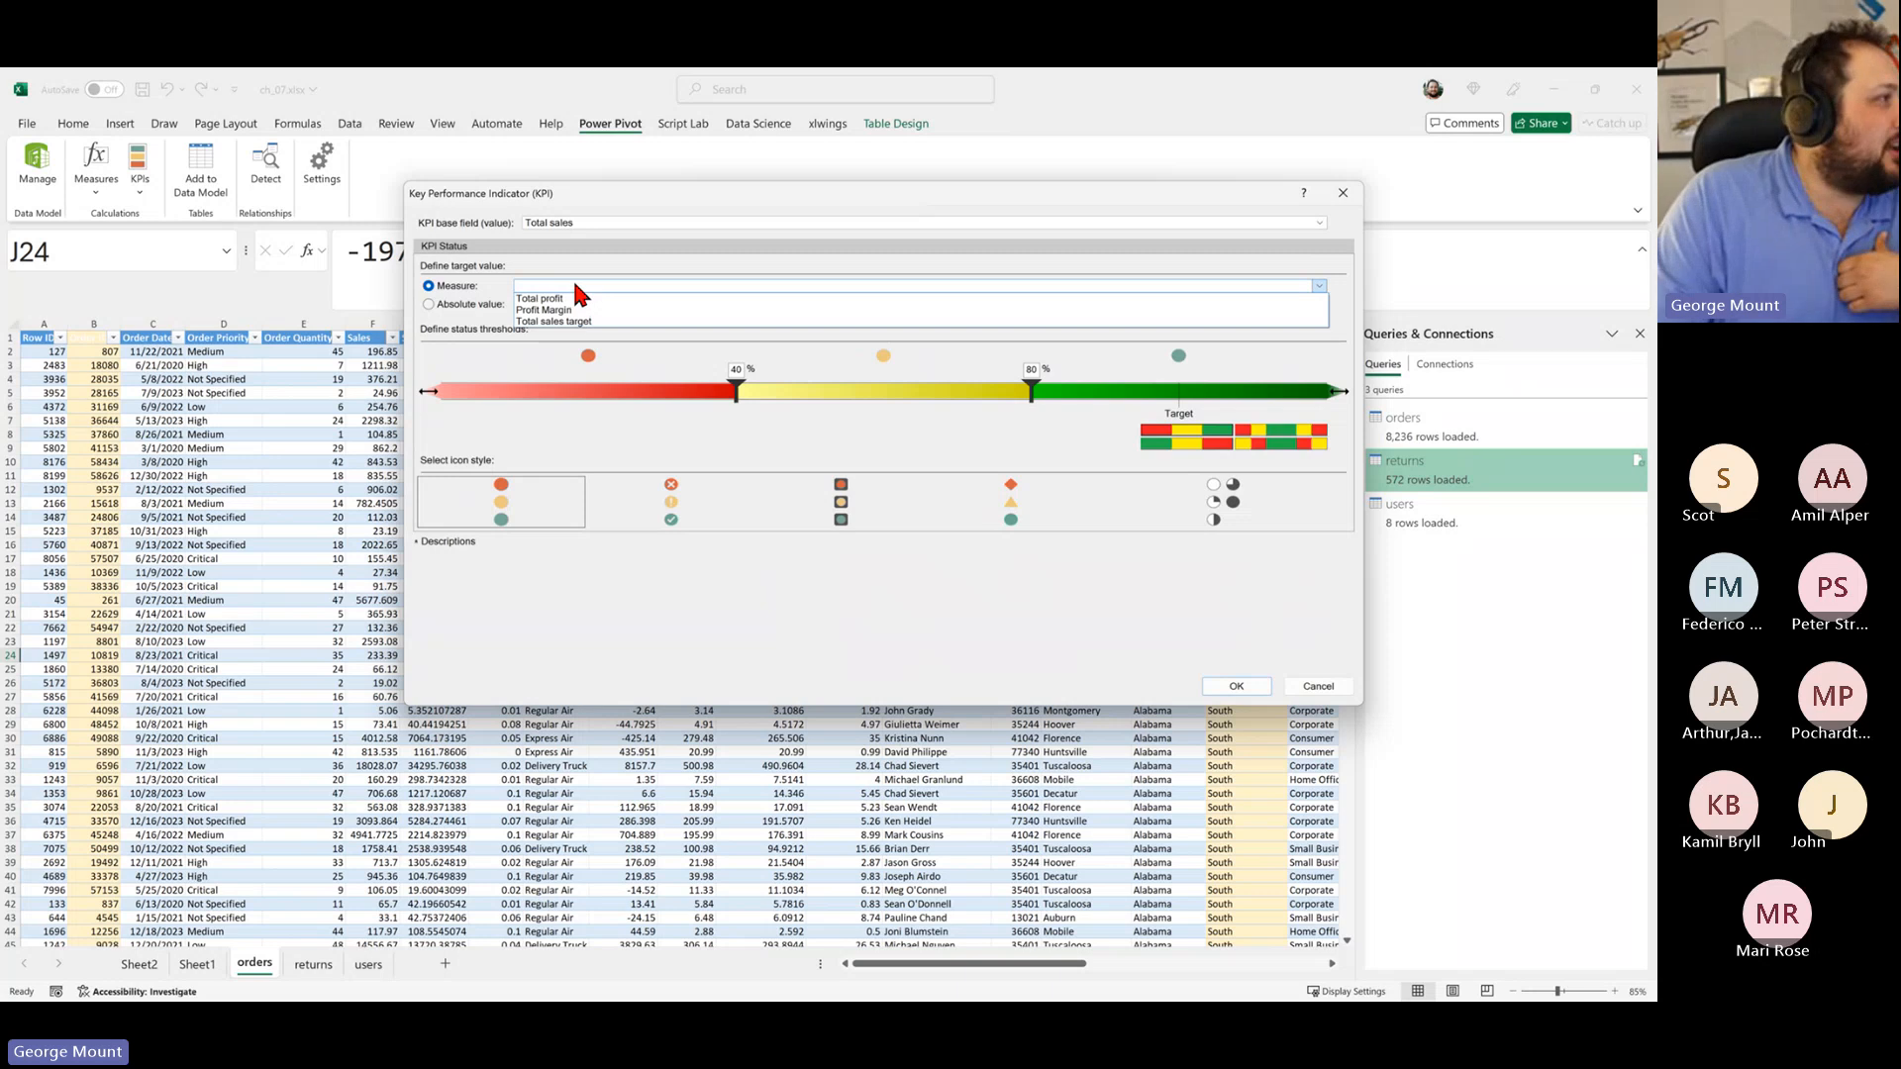
pyautogui.click(554, 321)
pyautogui.click(454, 305)
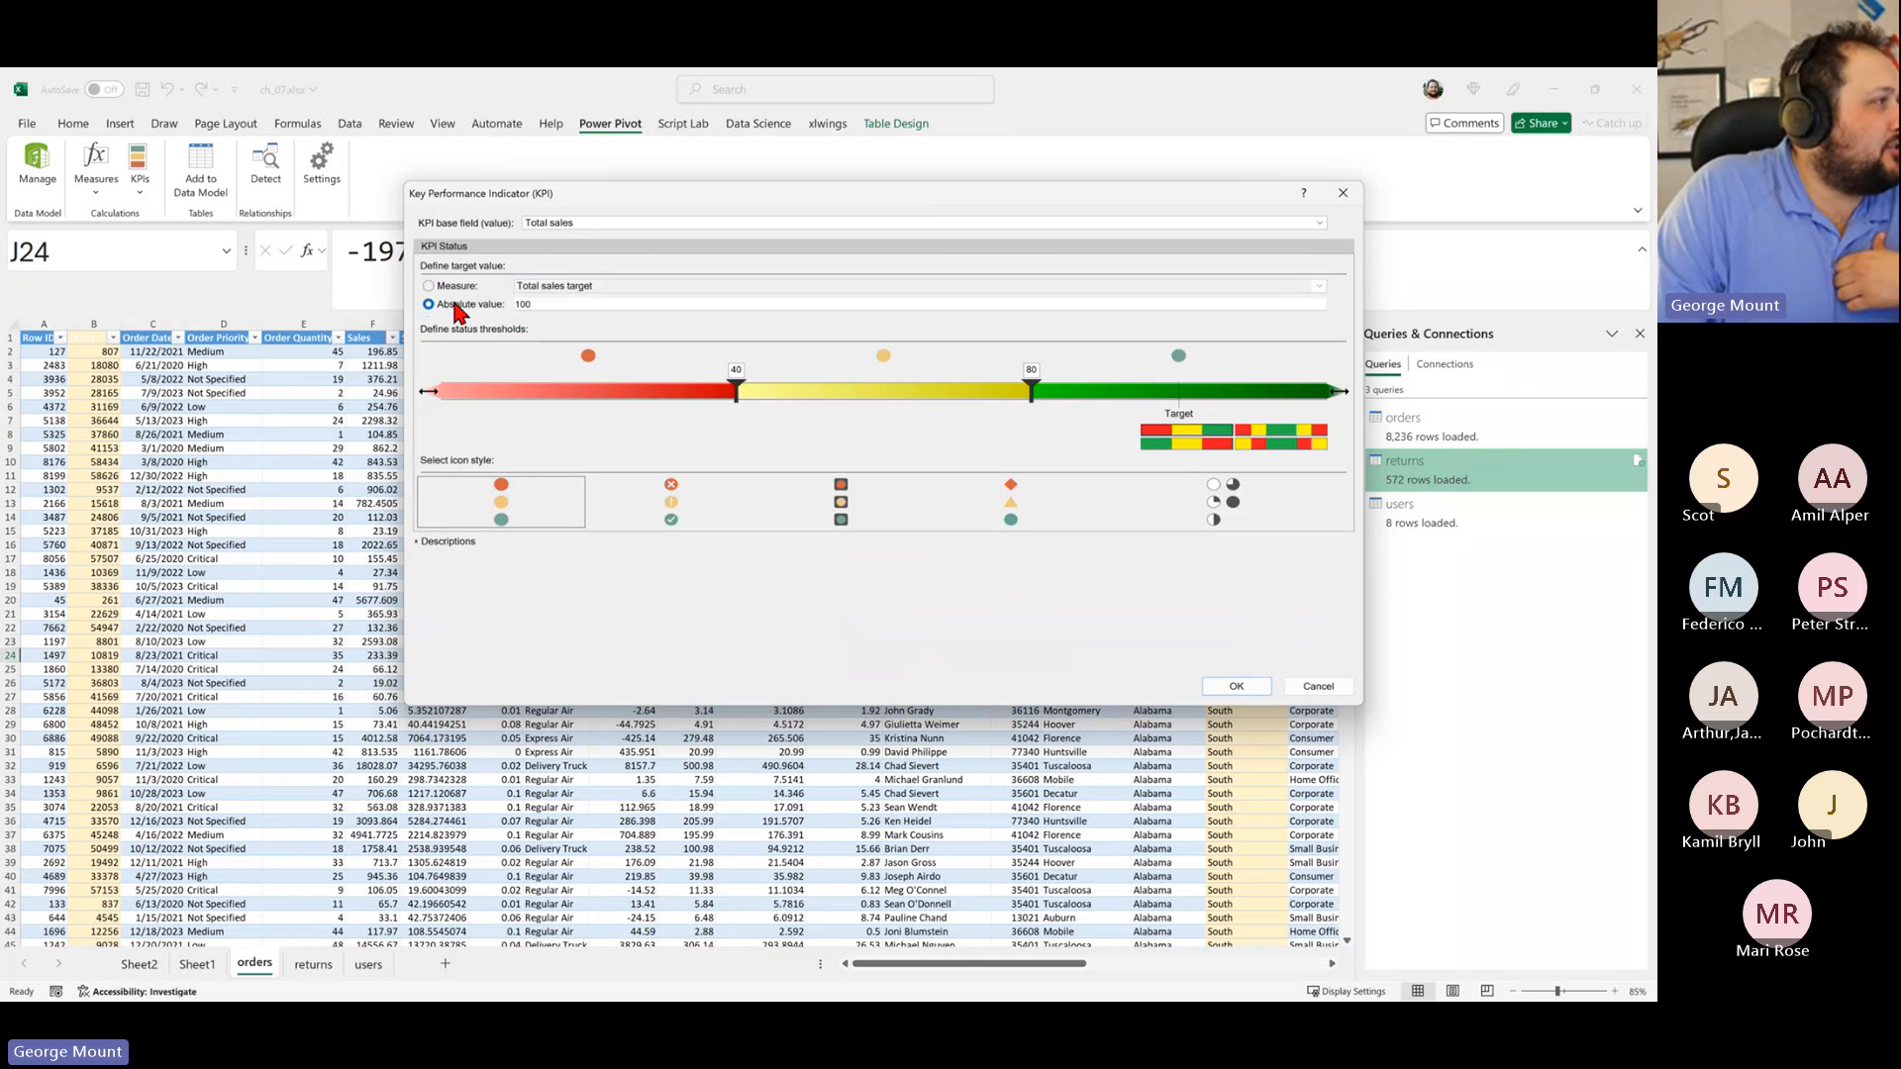
pyautogui.moveTo(539, 303); pyautogui.dragTo(521, 304)
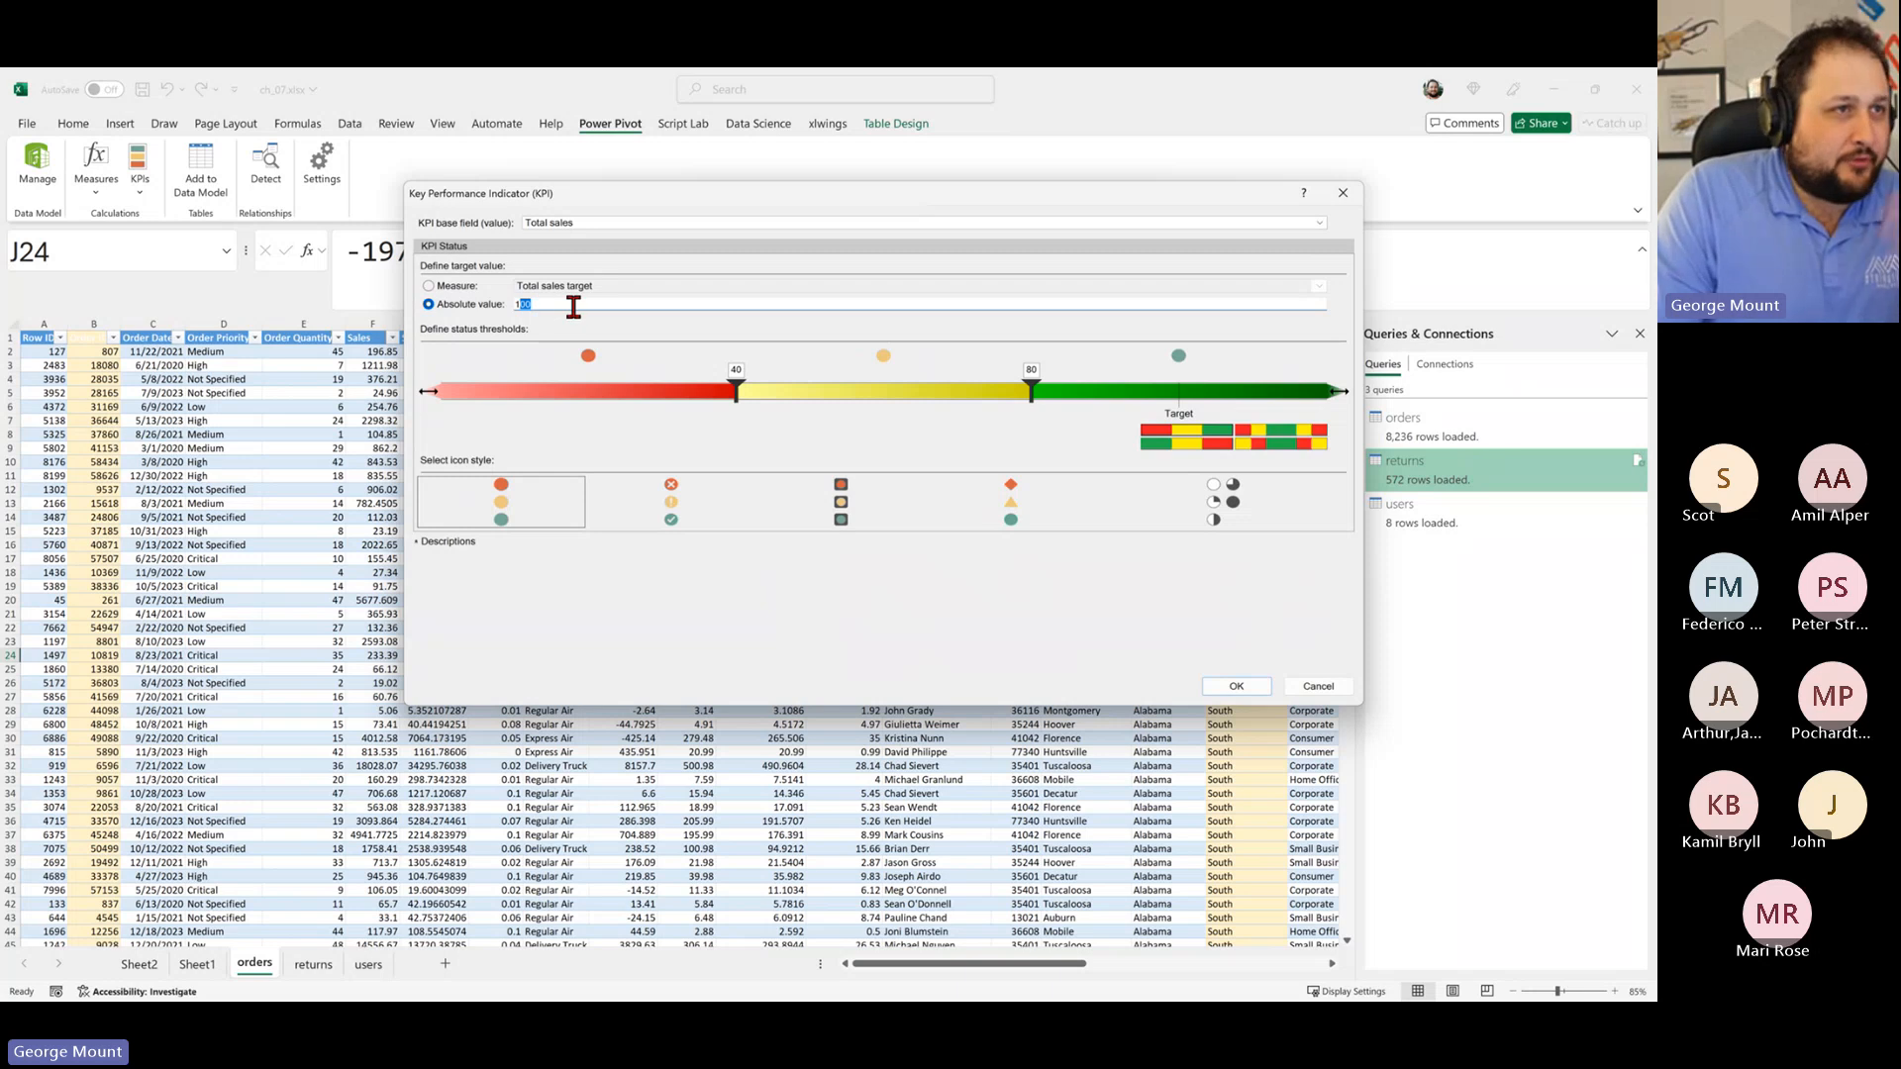
pyautogui.click(443, 288)
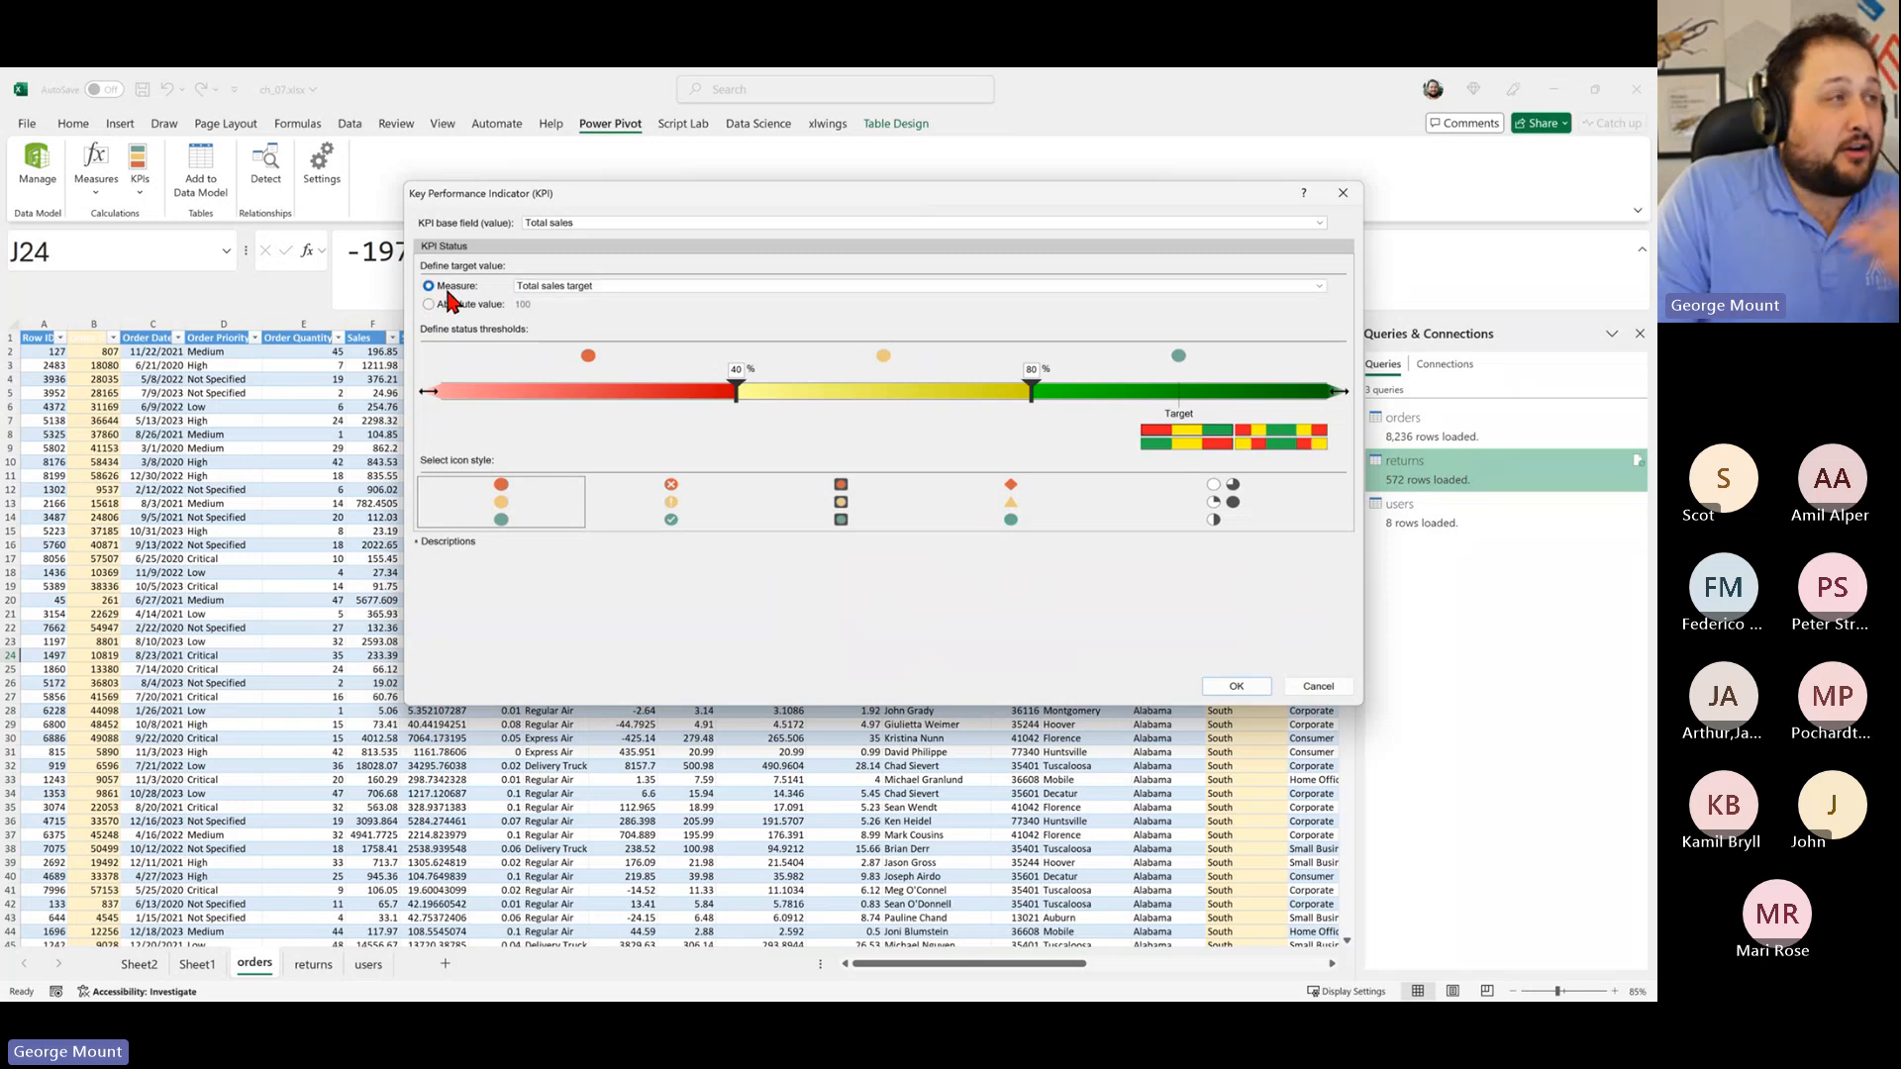
pyautogui.click(518, 286)
pyautogui.click(557, 321)
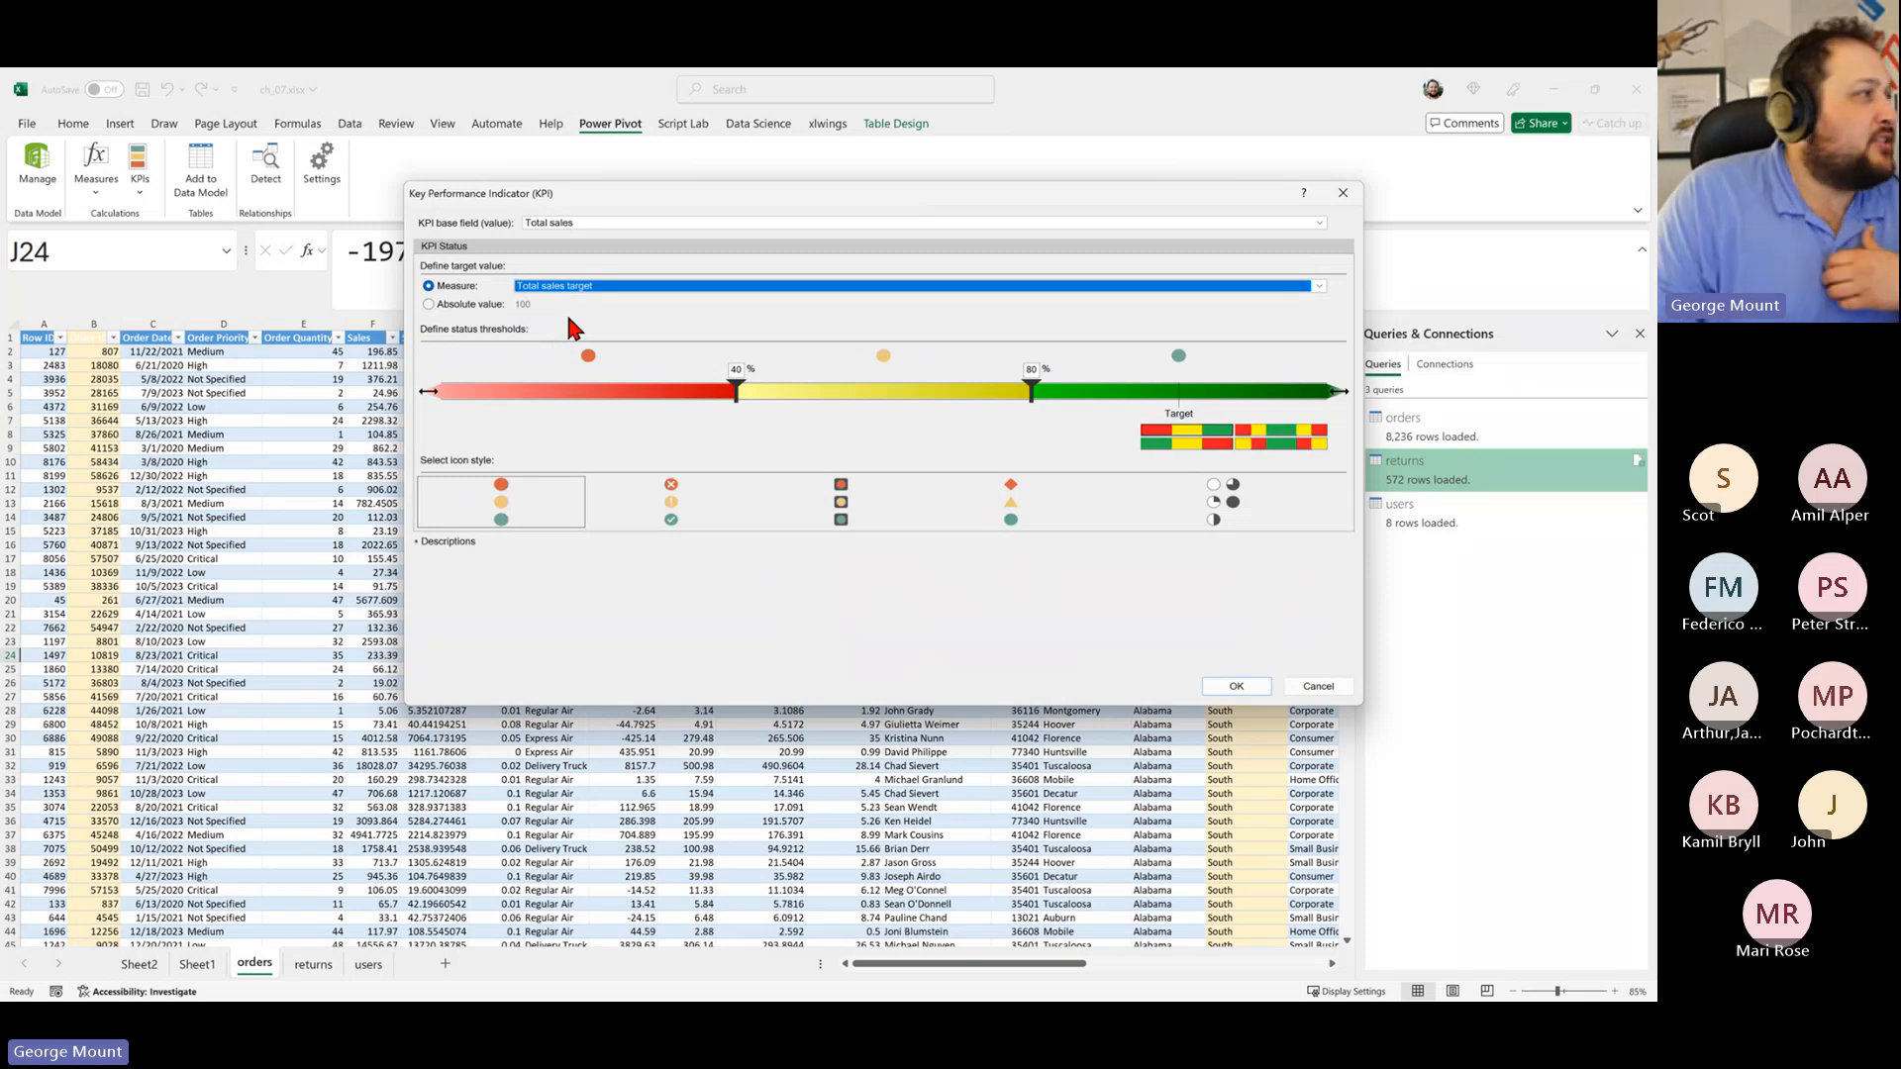
# Step: Examine the percentages of the KPI's lower and upper status thresholds
pyautogui.click(732, 371)
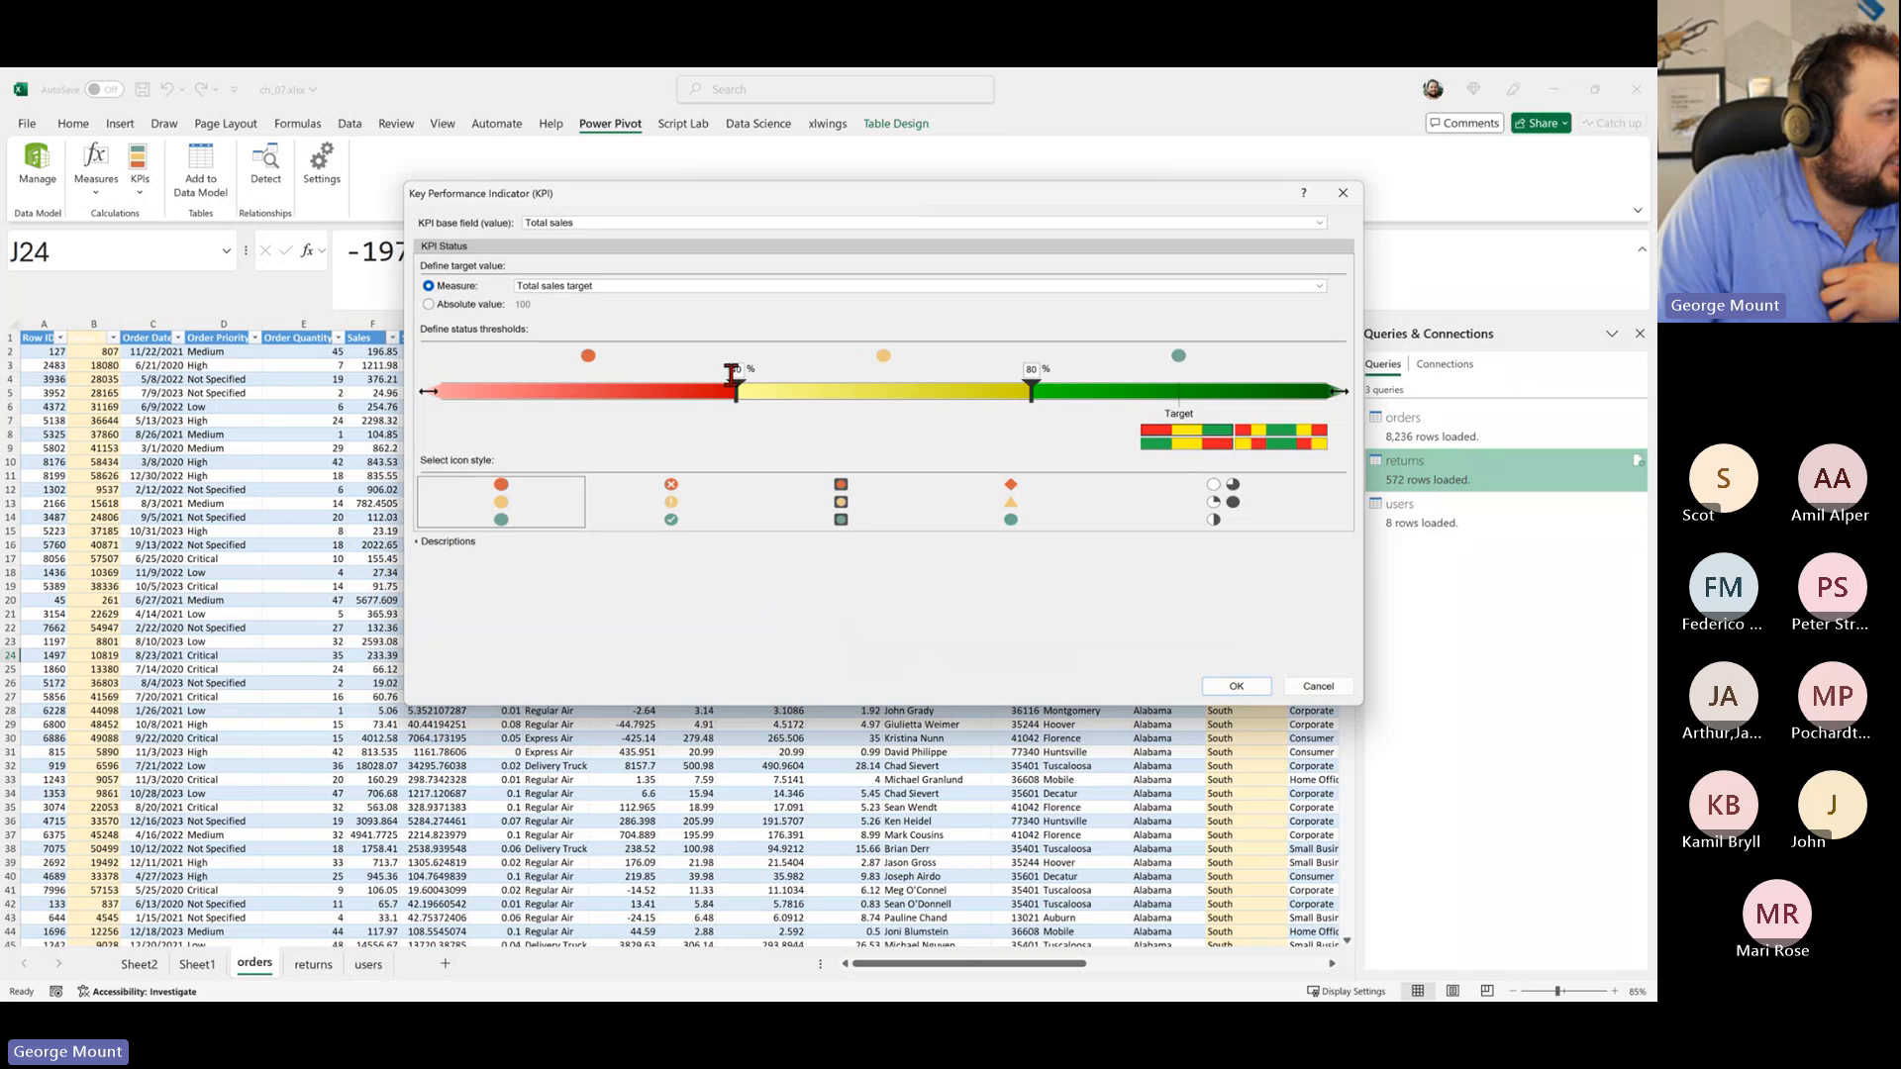
pyautogui.doubleClick(732, 370)
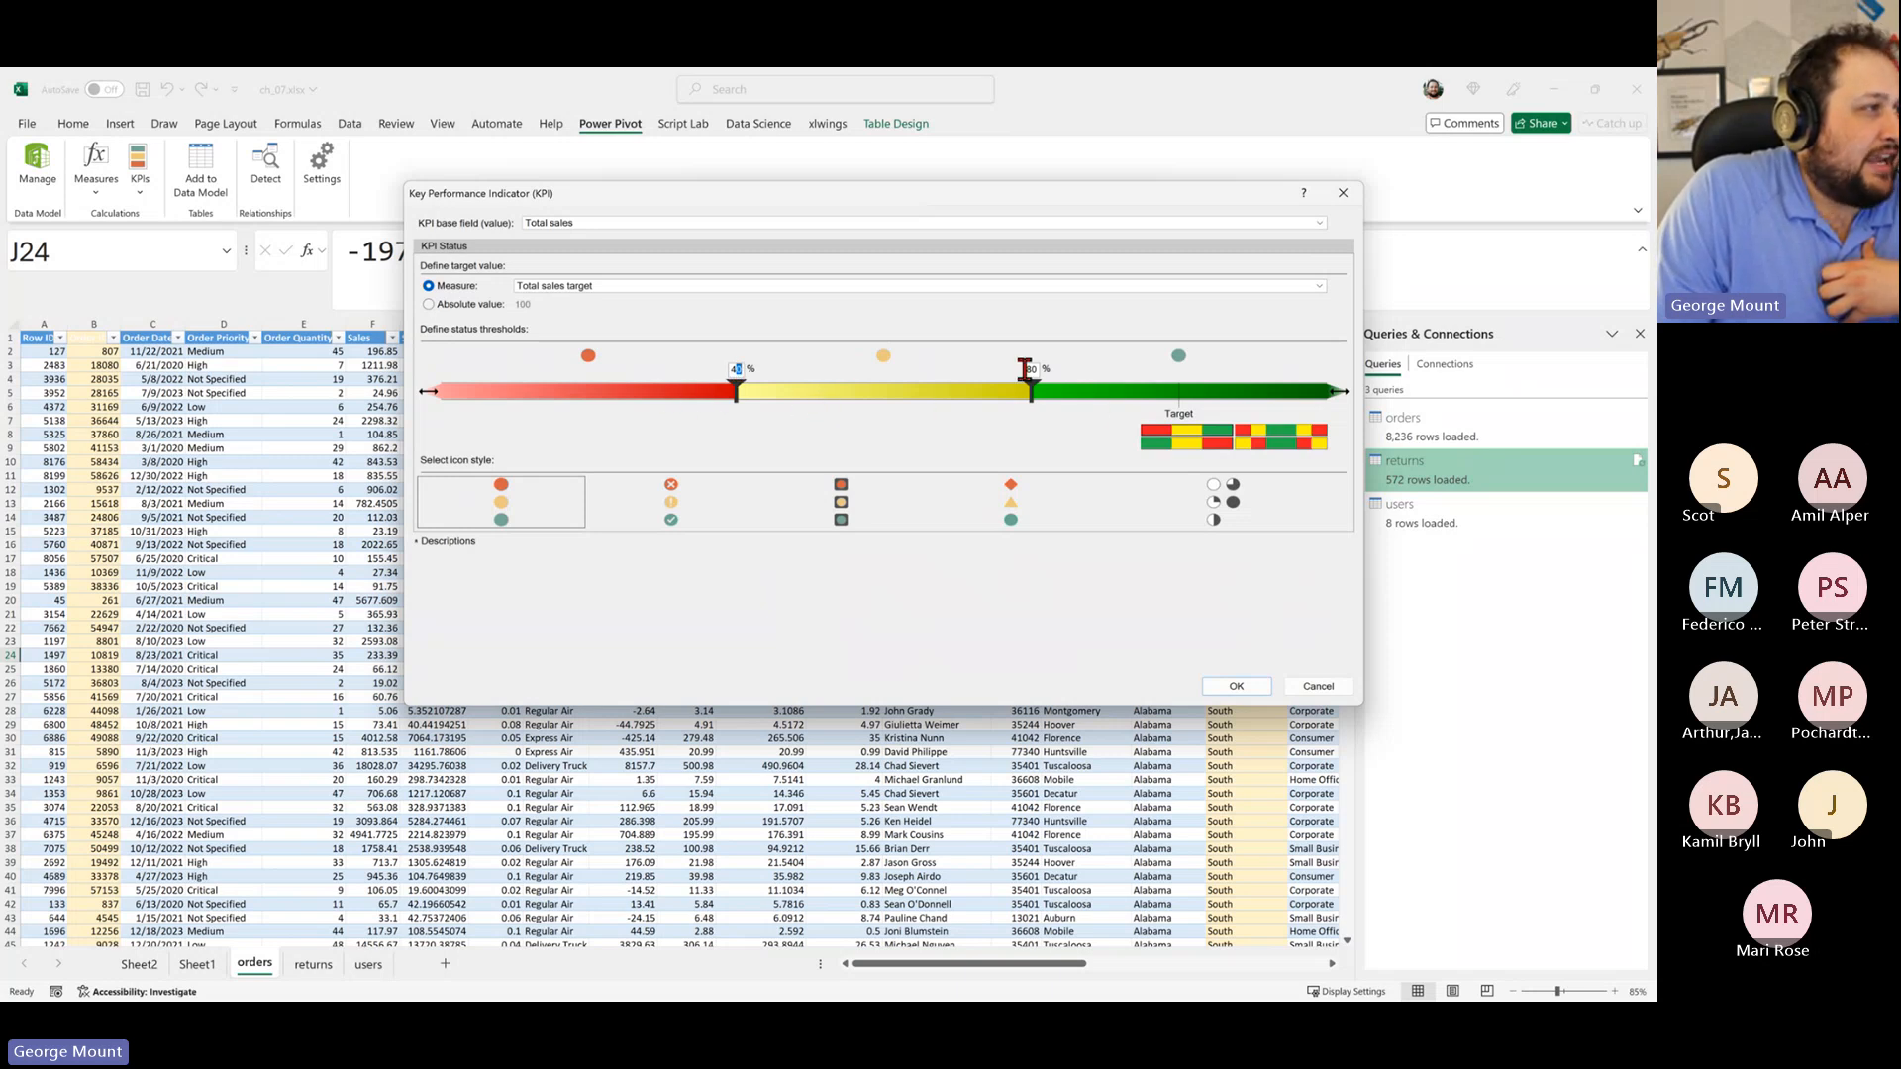
pyautogui.doubleClick(1026, 370)
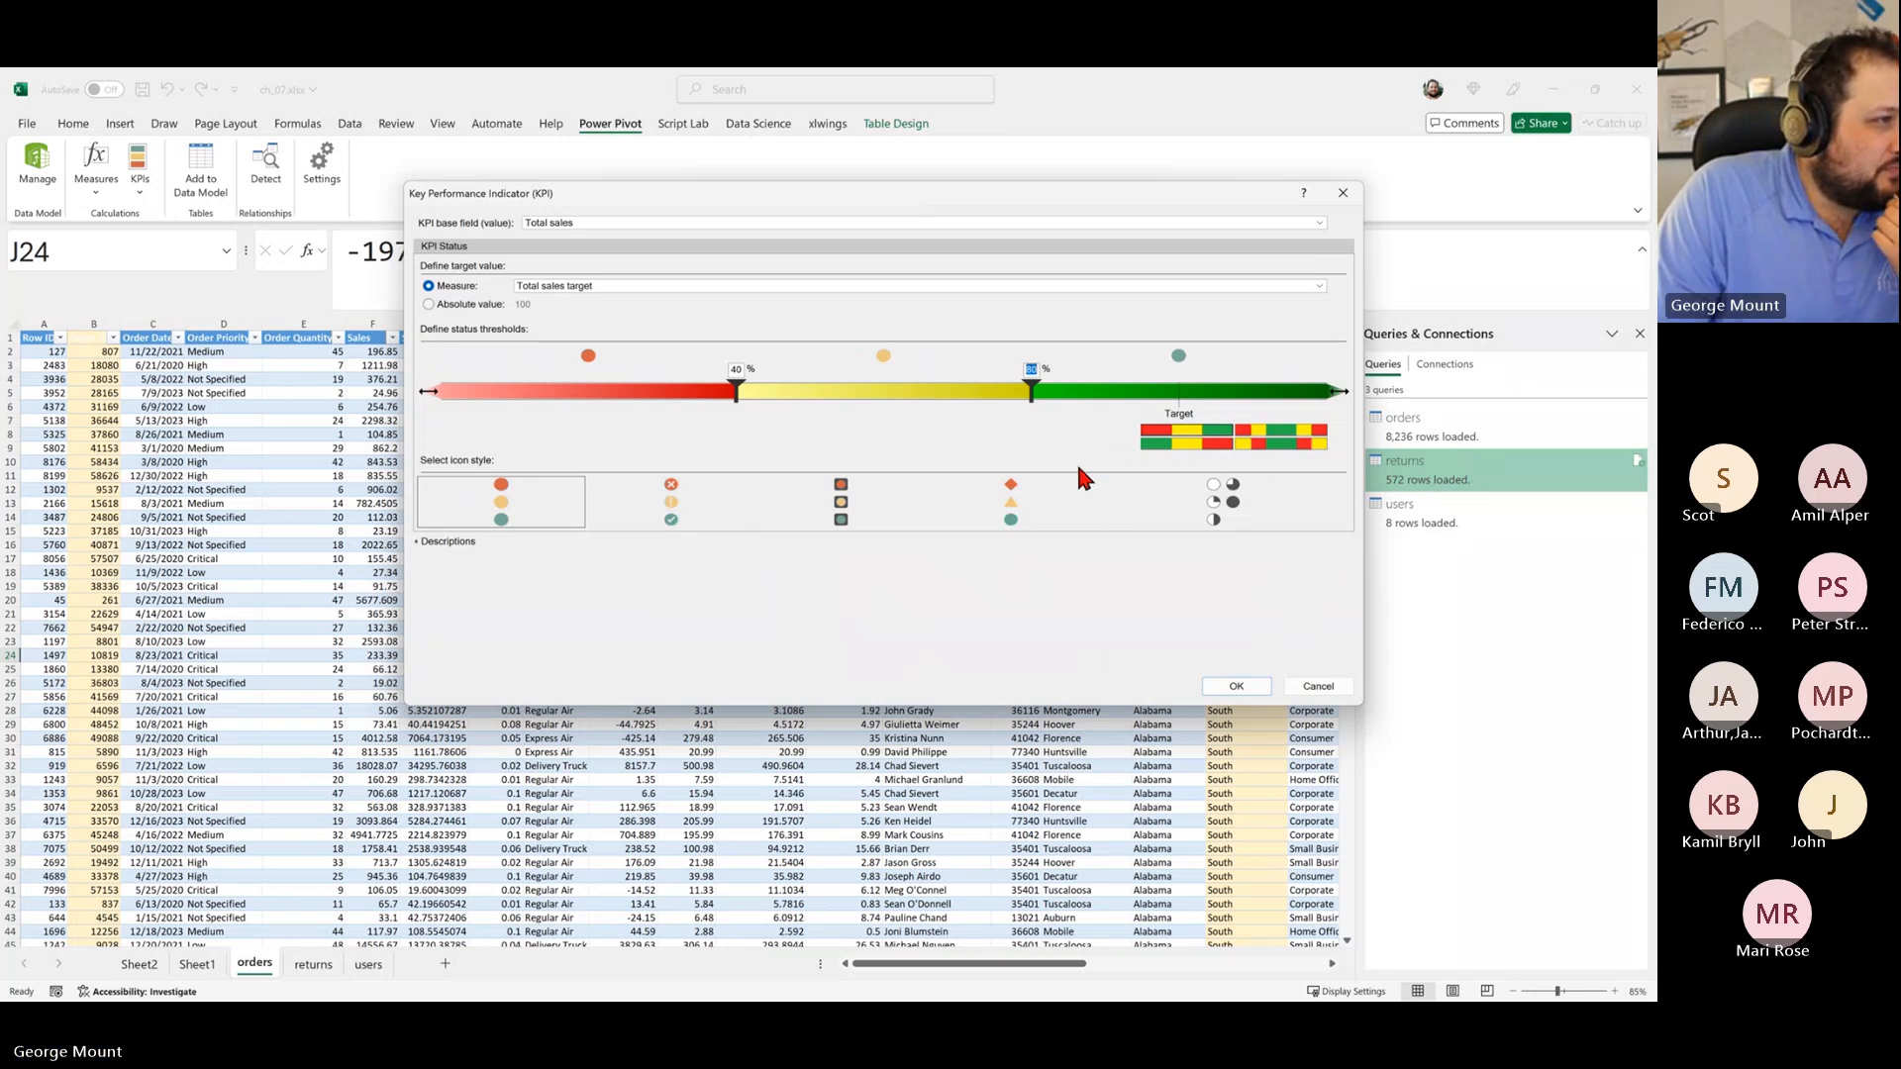
# Step: Try the square-framed icon style for the KPI and switch back to the plain circles
pyautogui.click(554, 515)
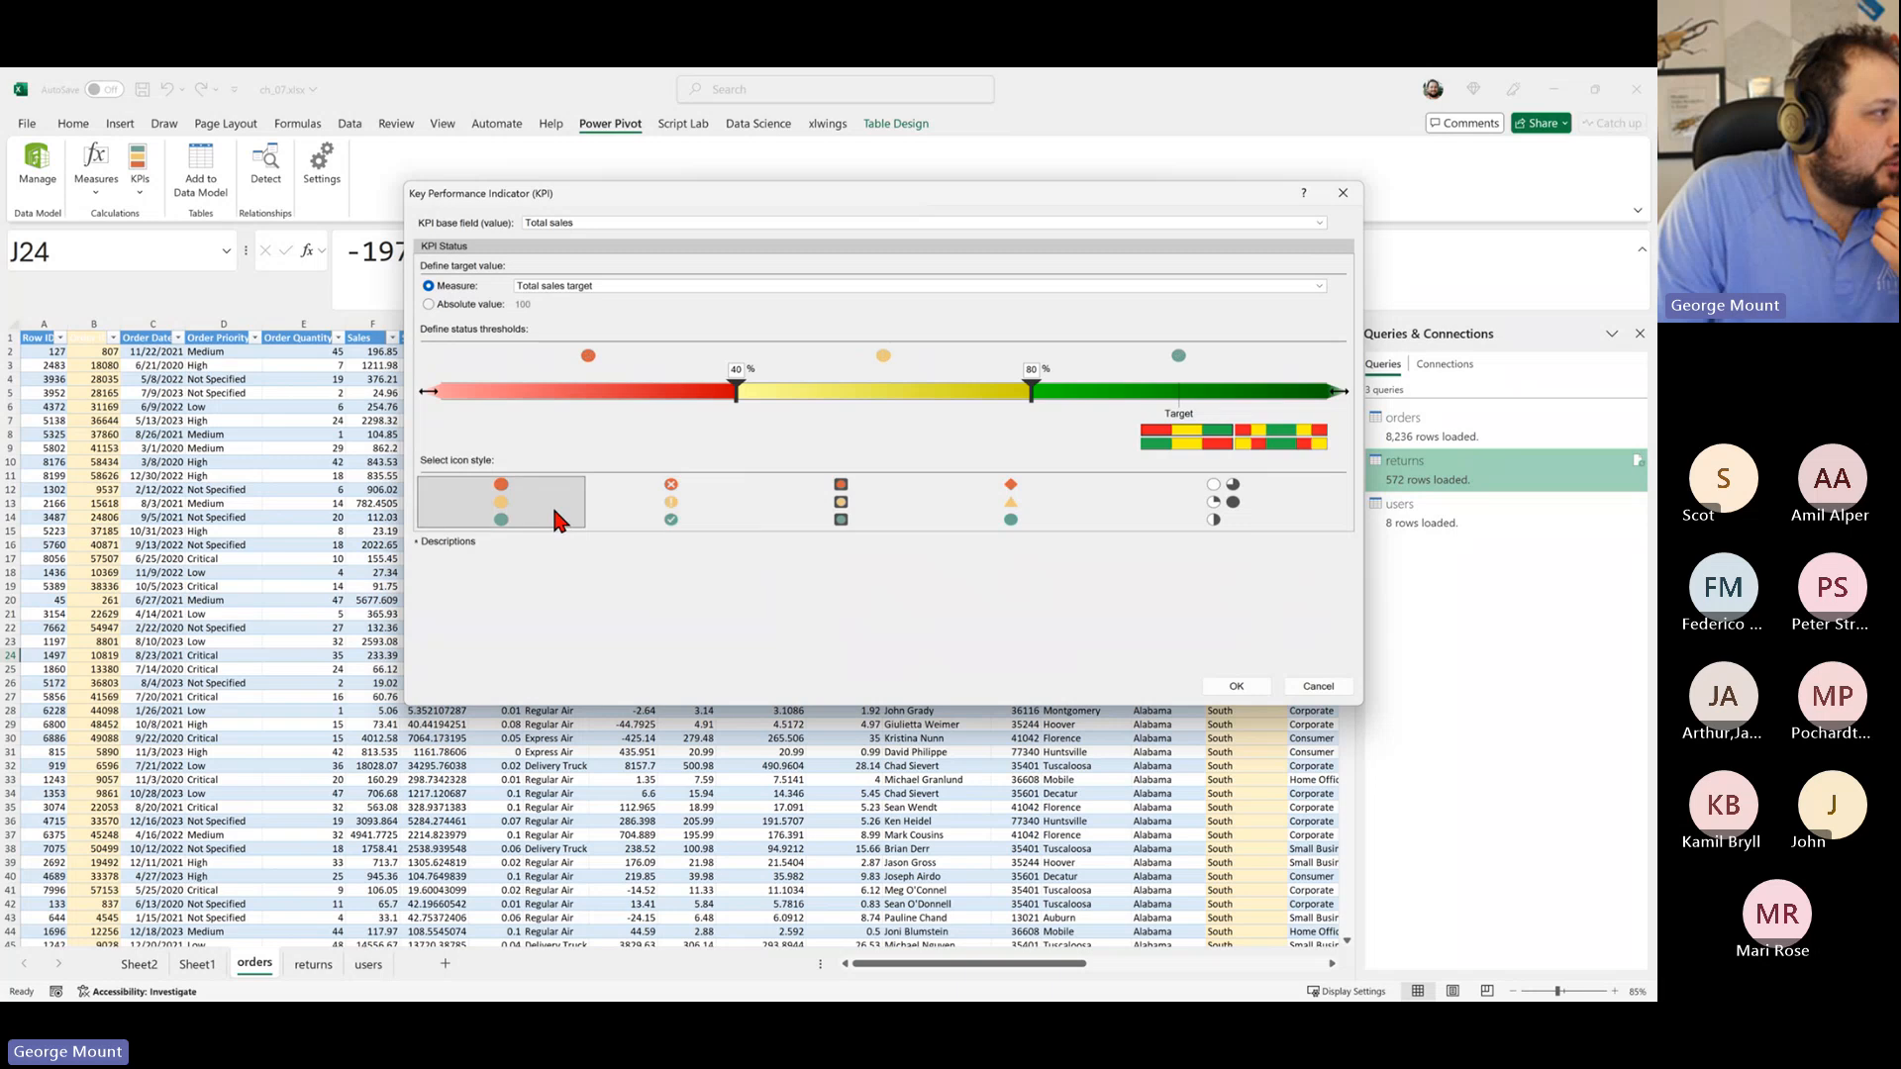
pyautogui.click(886, 510)
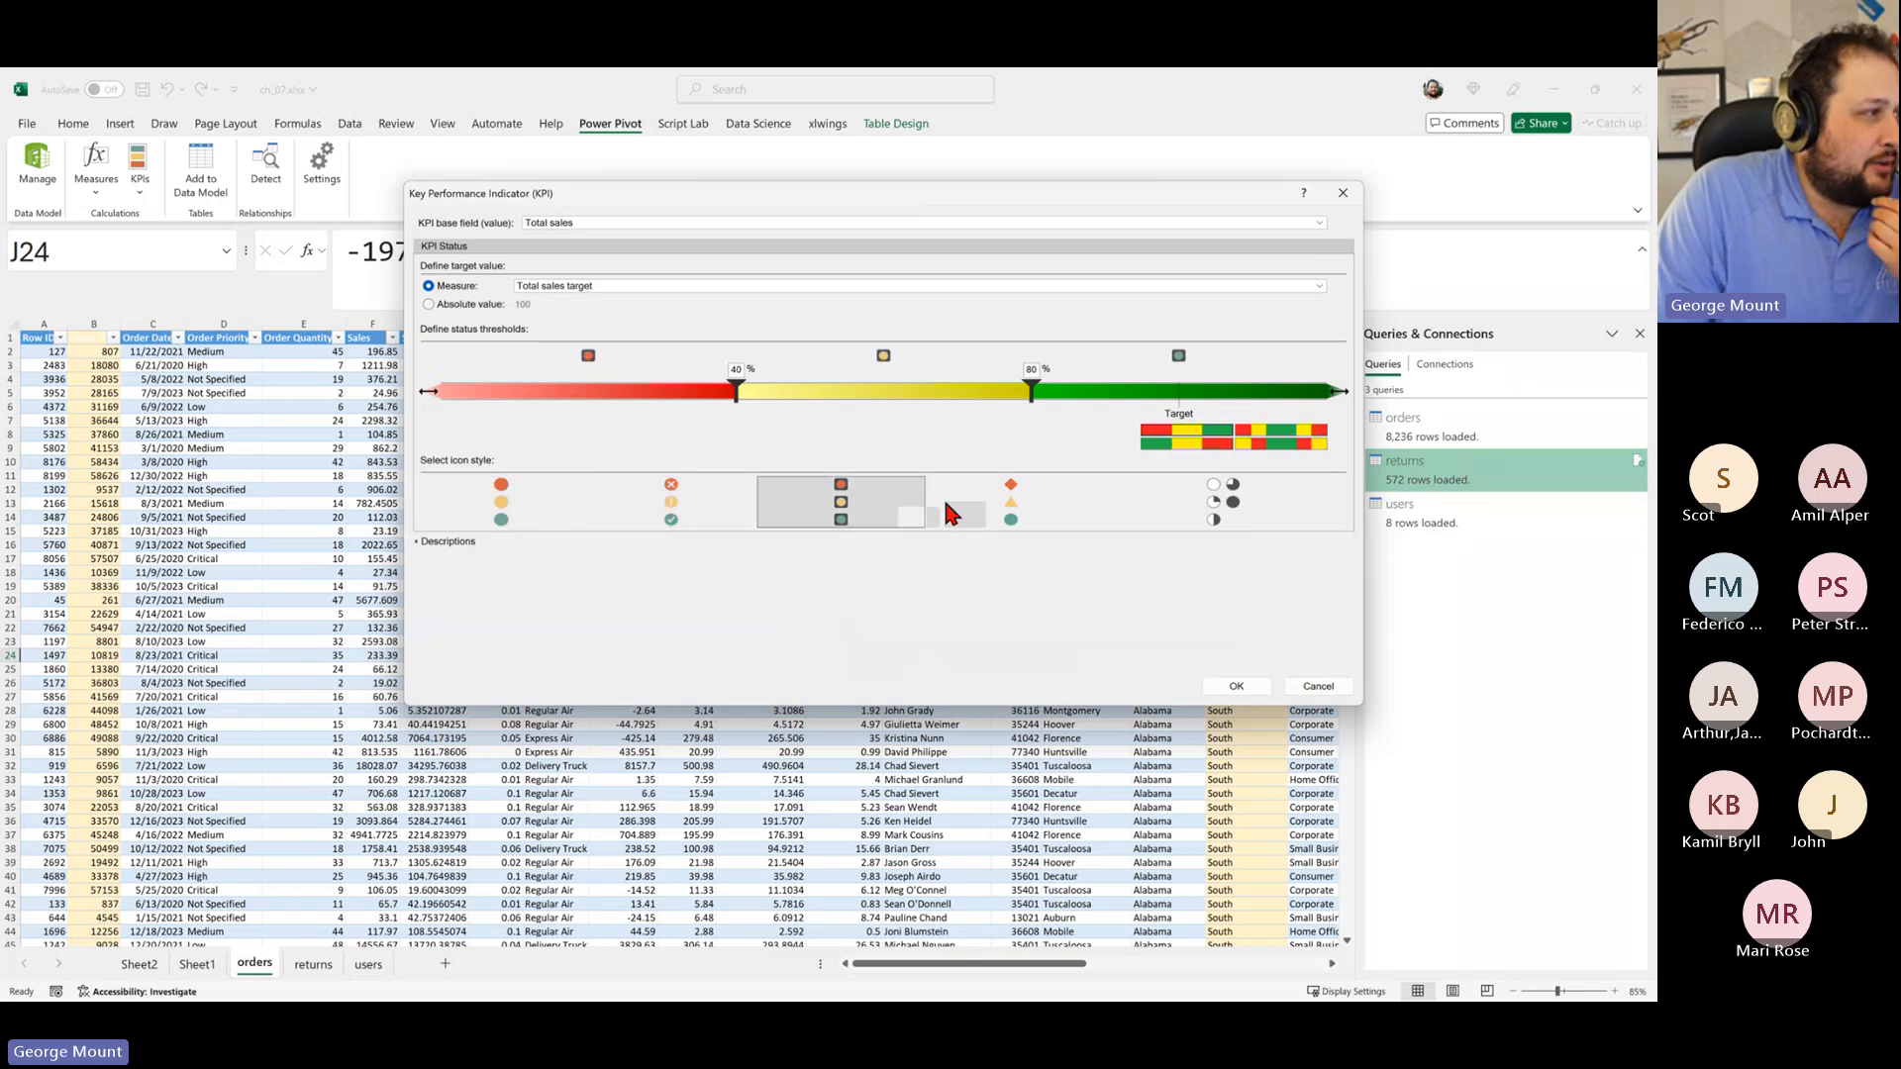
pyautogui.click(529, 515)
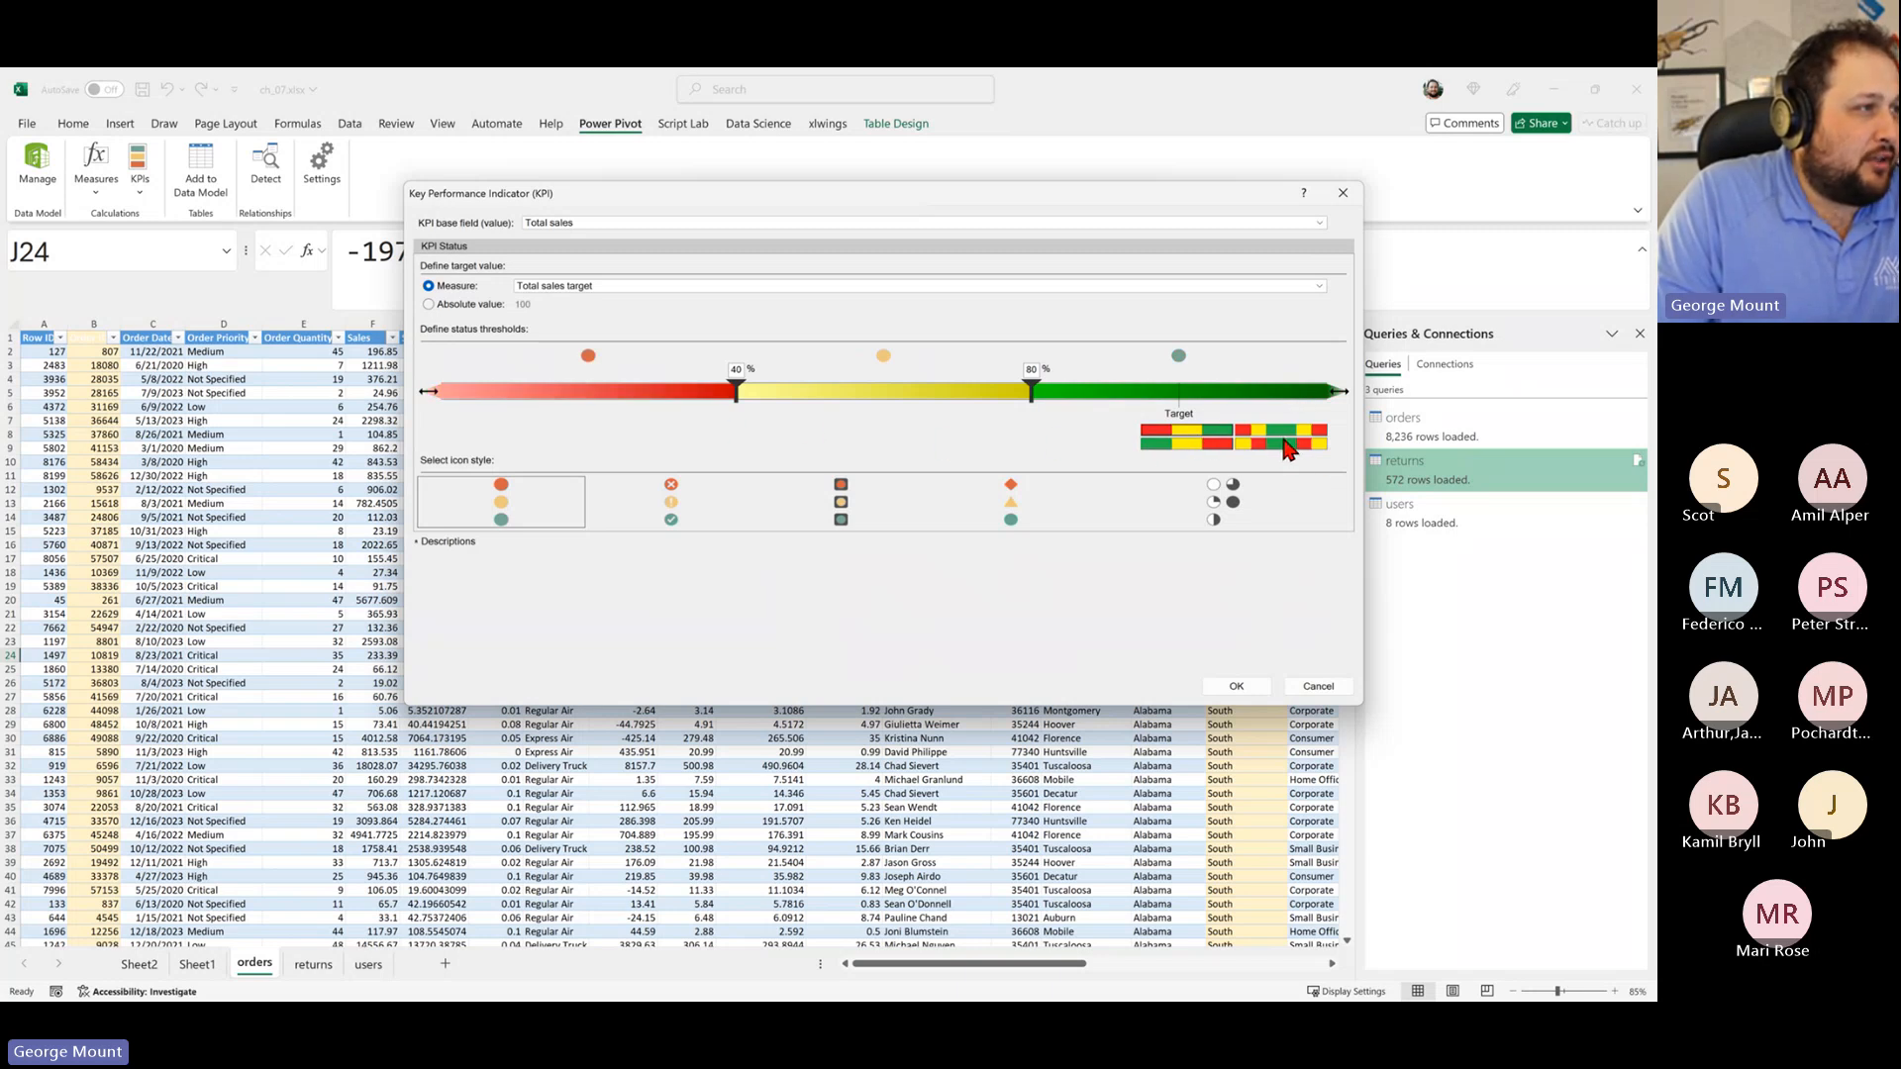
# Step: Try the green-yellow-red-yellow-green threshold pattern, restore the red-yellow-green one, and save the KPI
pyautogui.click(1289, 451)
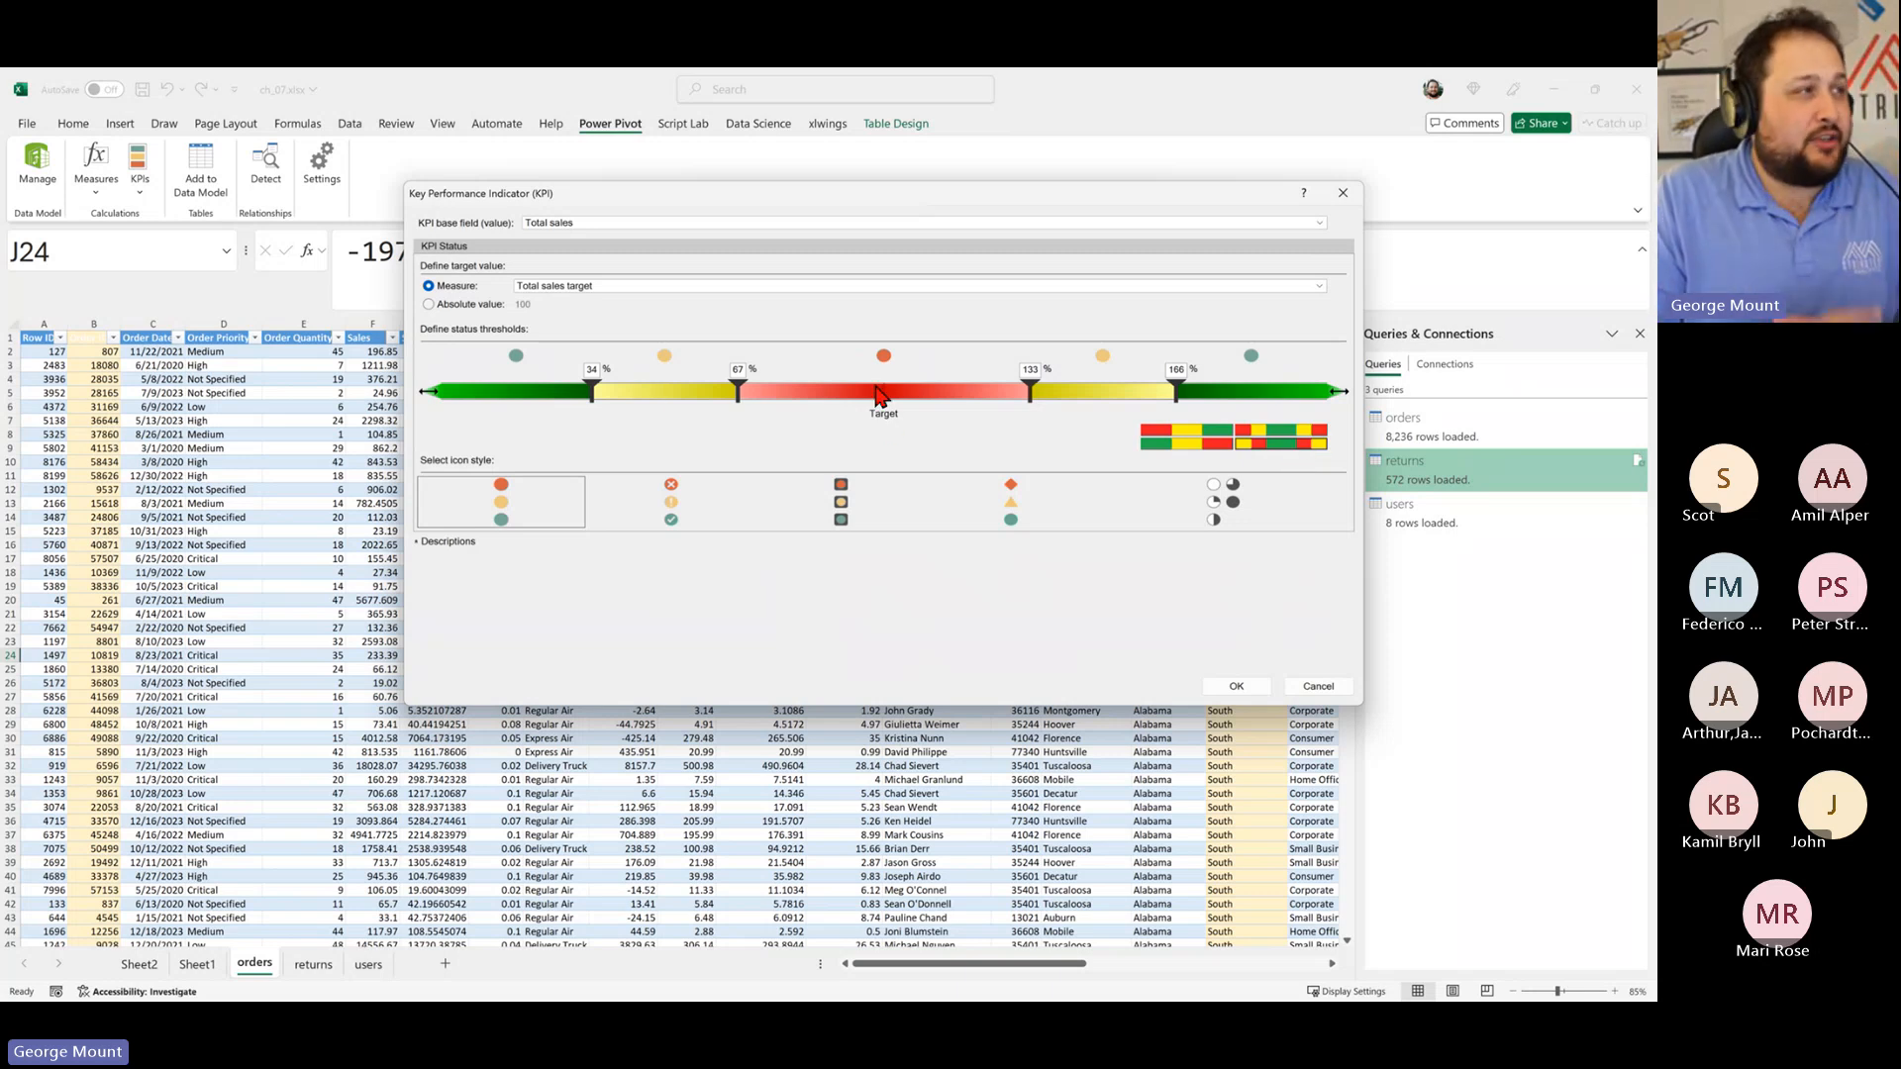
pyautogui.click(1297, 434)
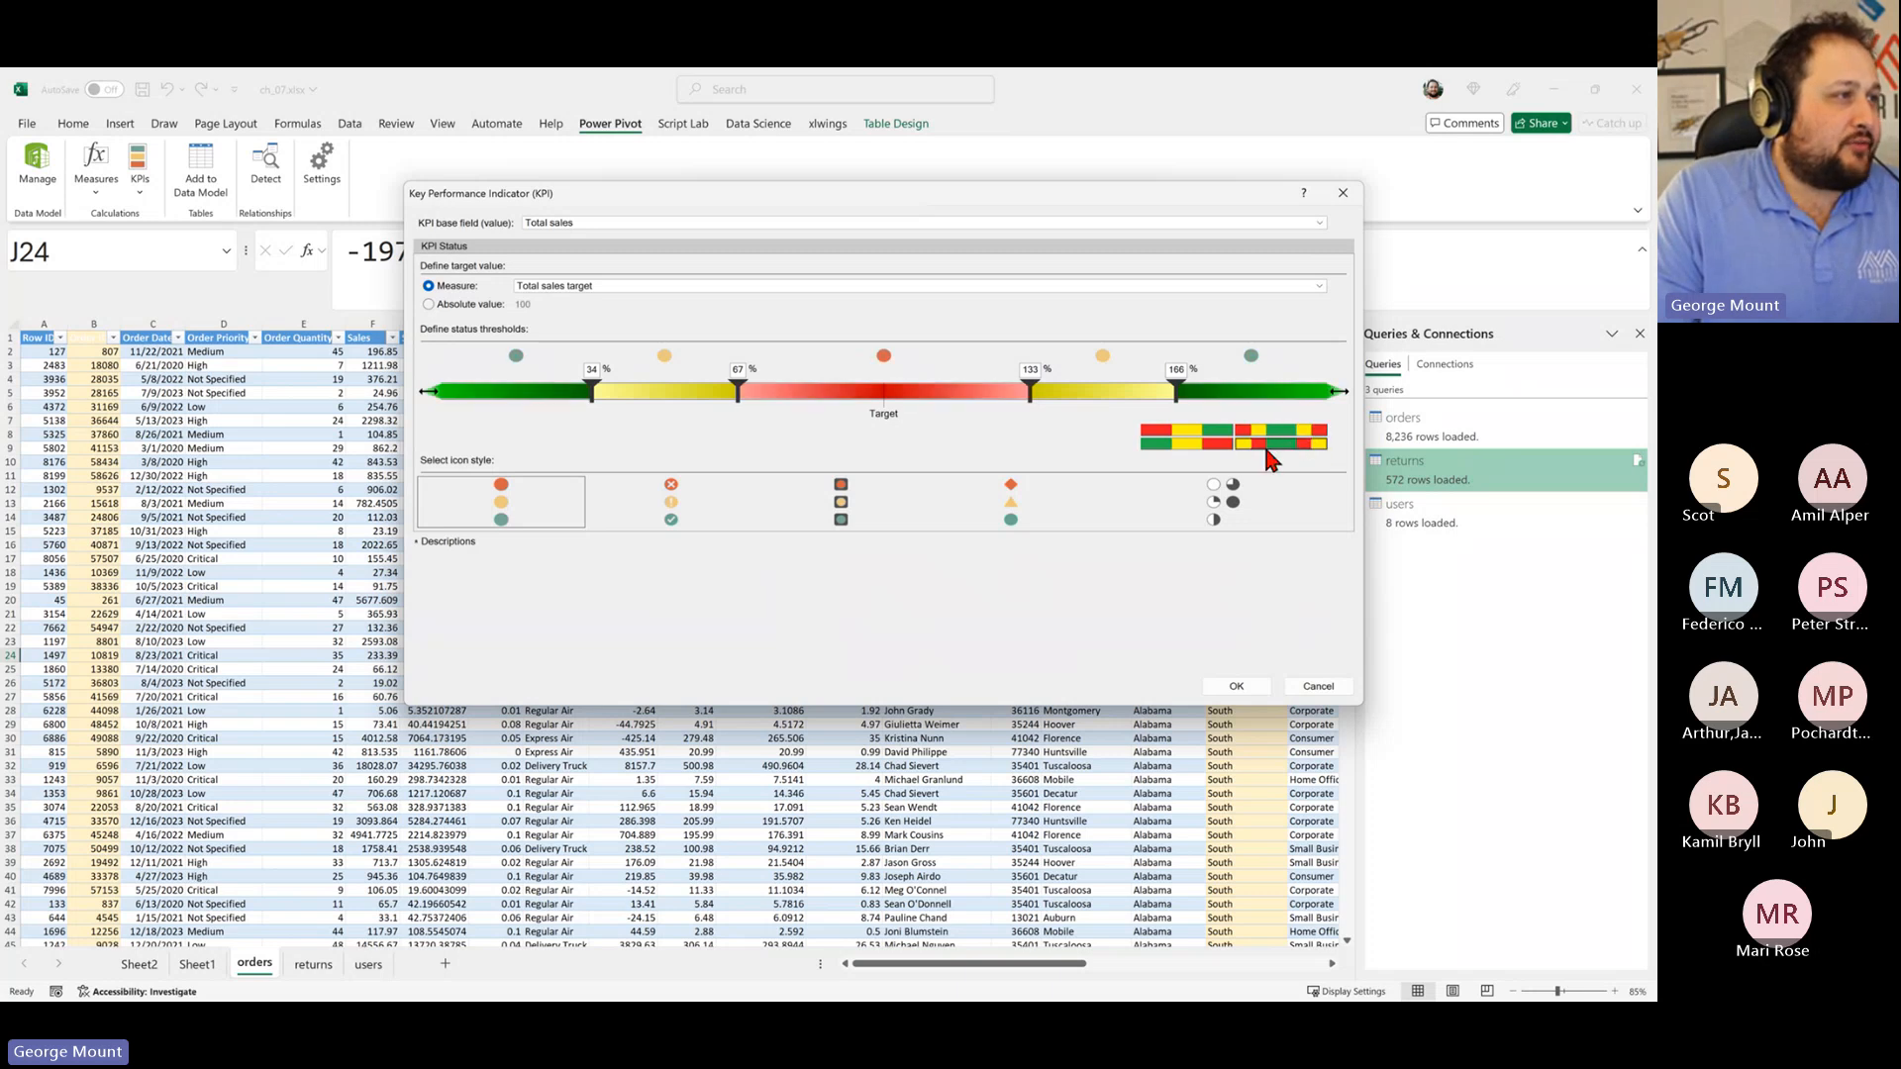
pyautogui.click(1163, 435)
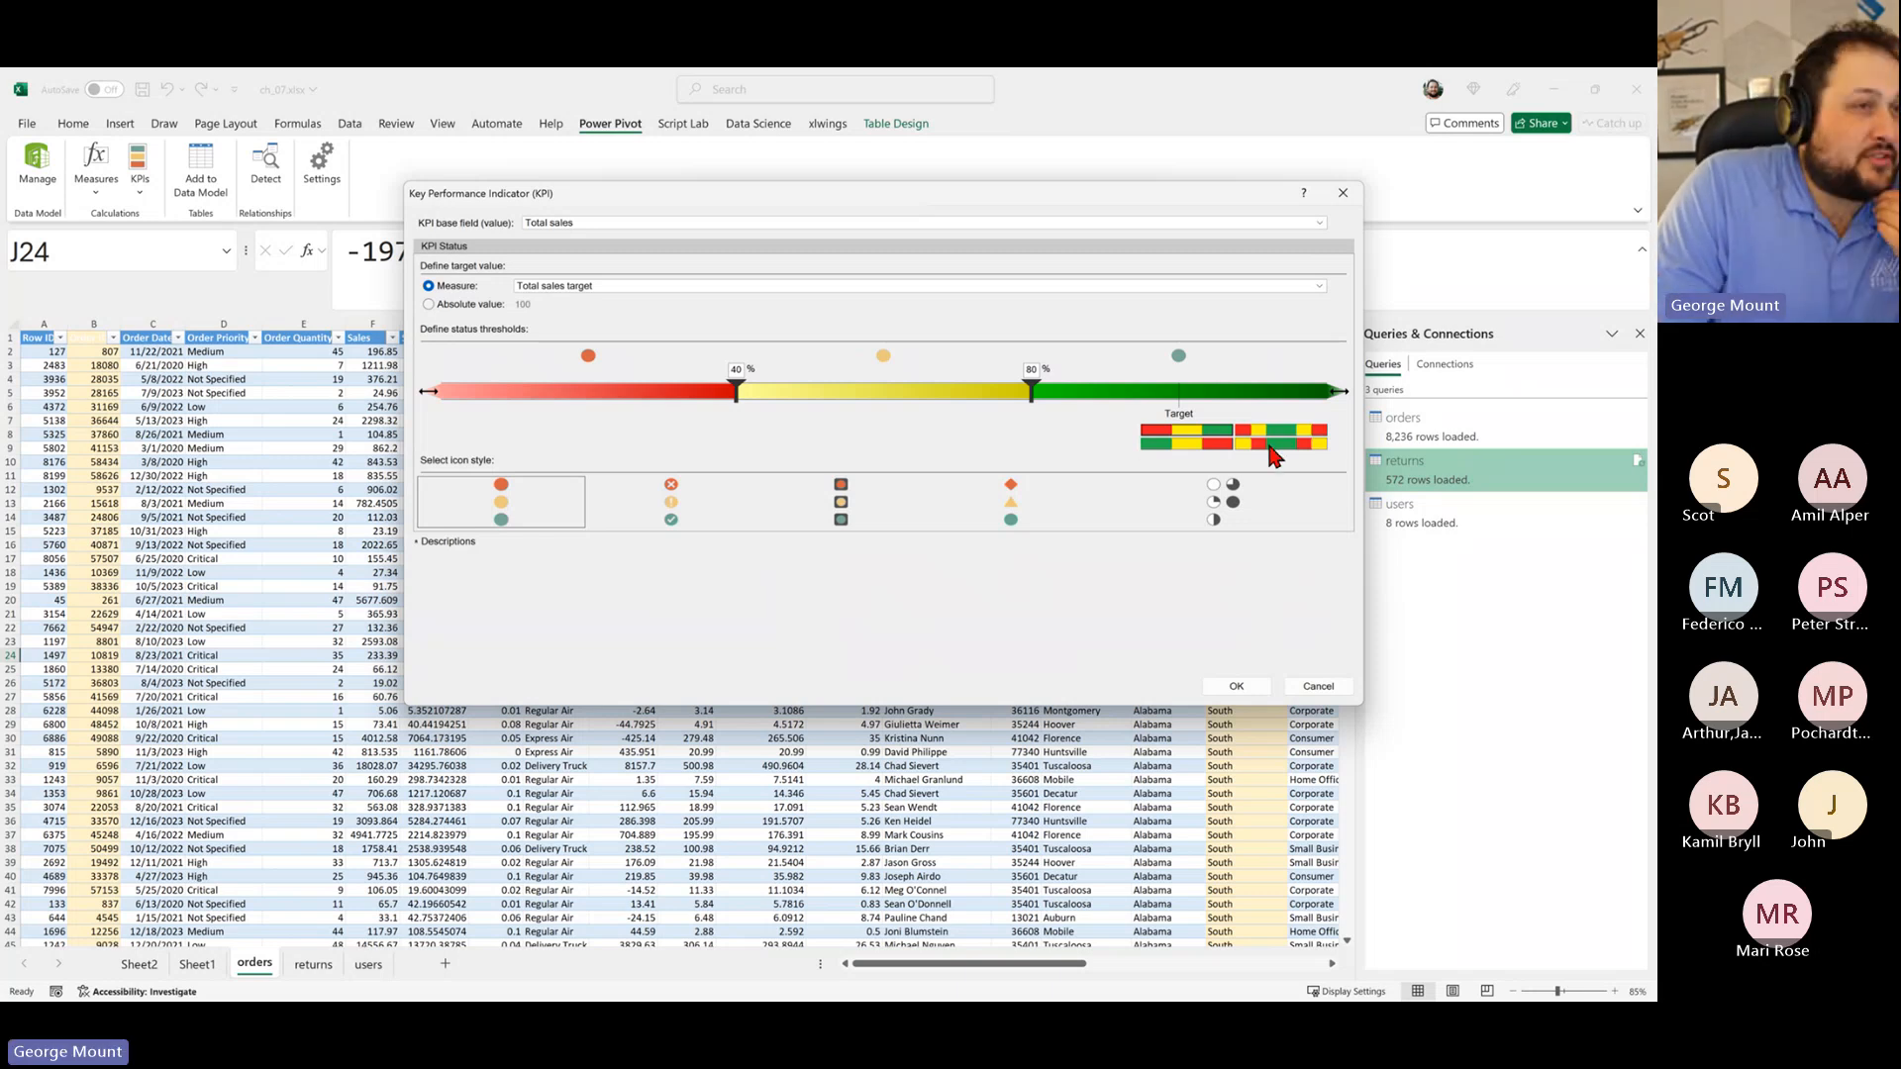
pyautogui.click(1233, 682)
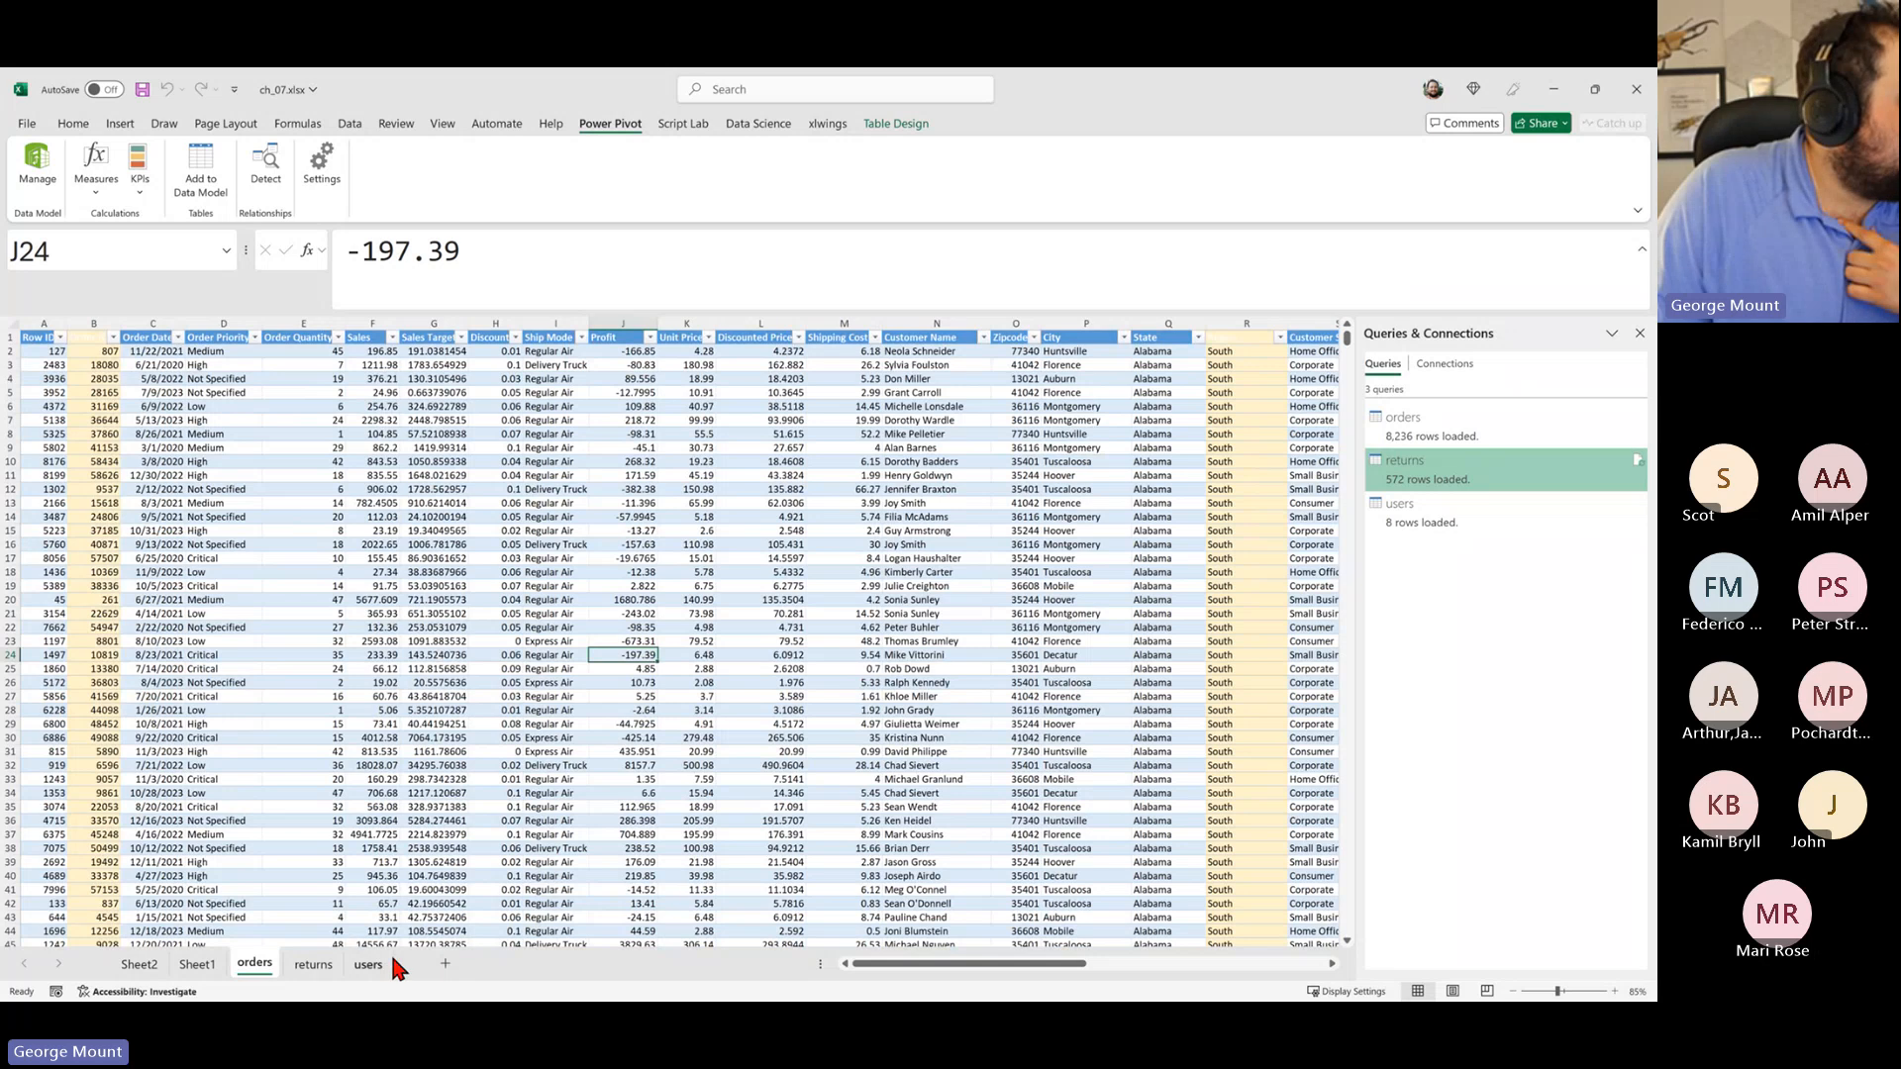
# Step: Insert a PivotTable from the data model on a new worksheet and expand the Total sales KPI among the orders fields
pyautogui.click(31, 169)
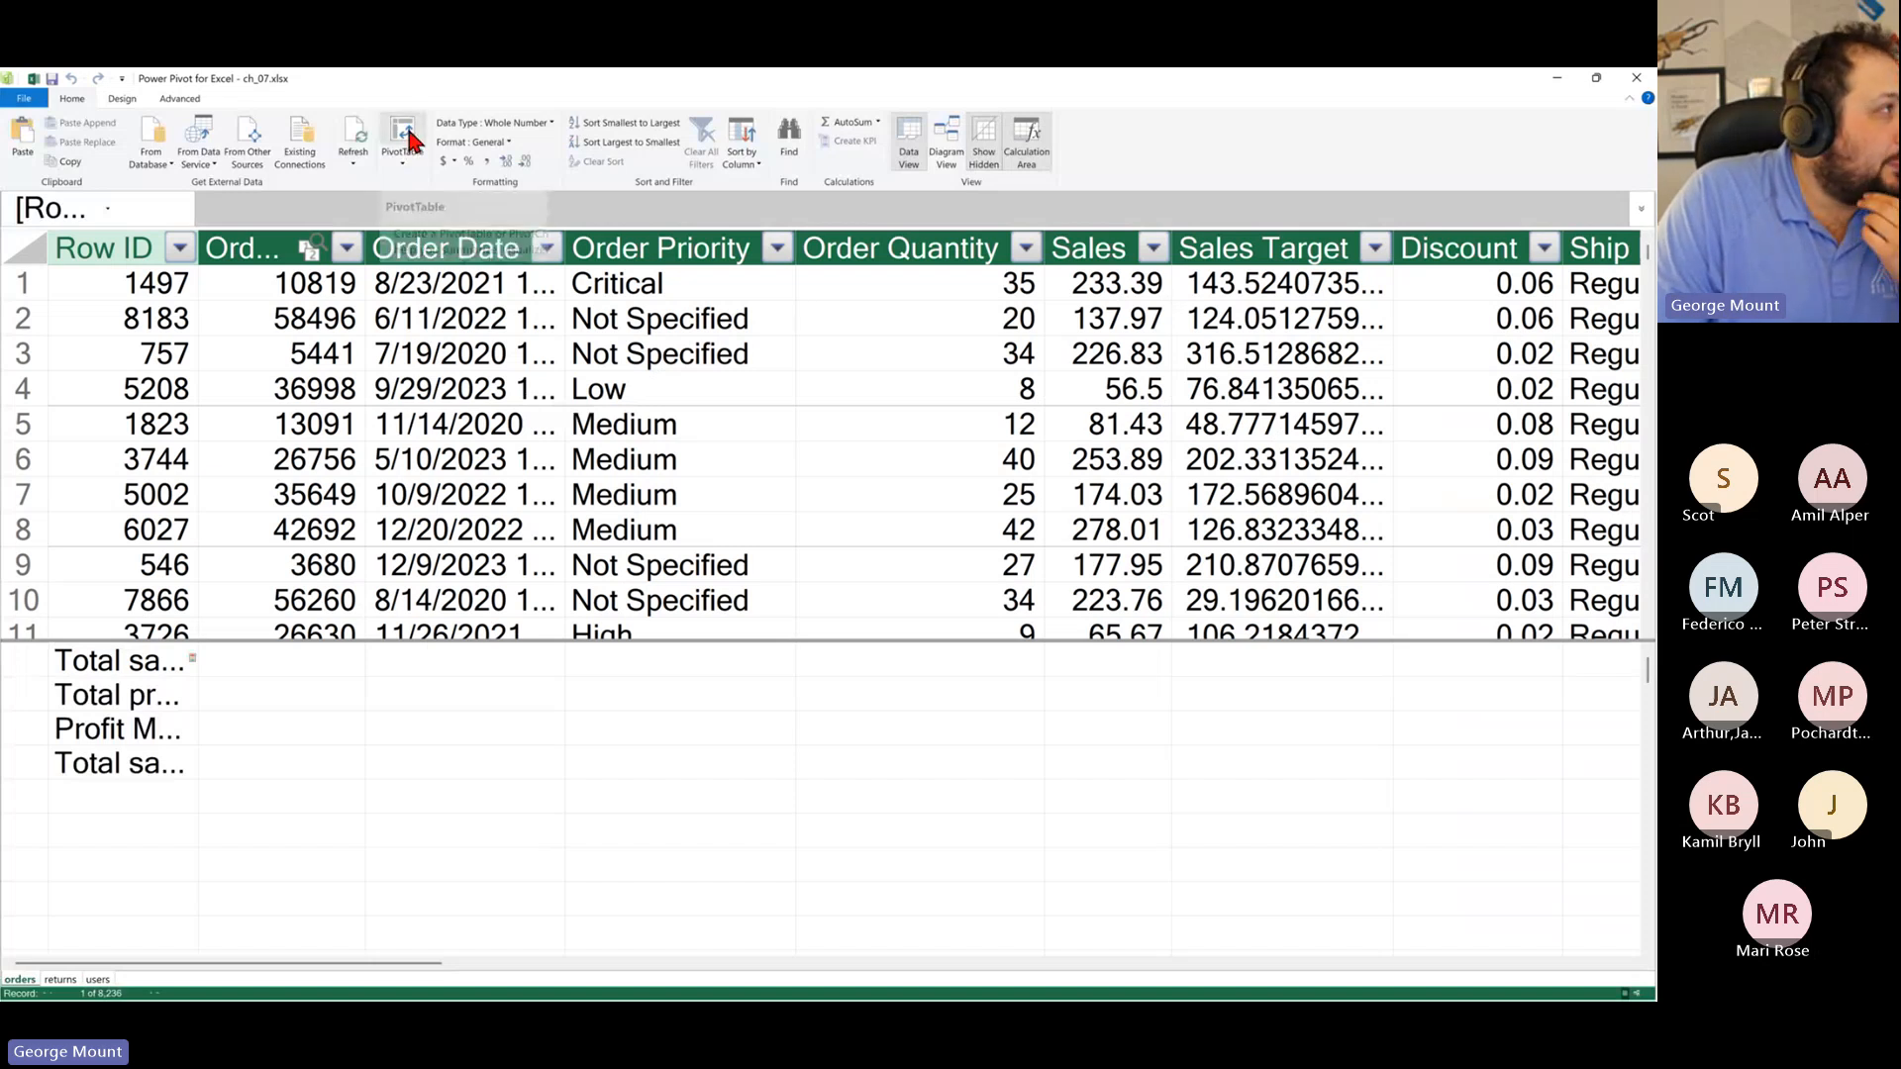
pyautogui.hotkey('alt', 'Tab')
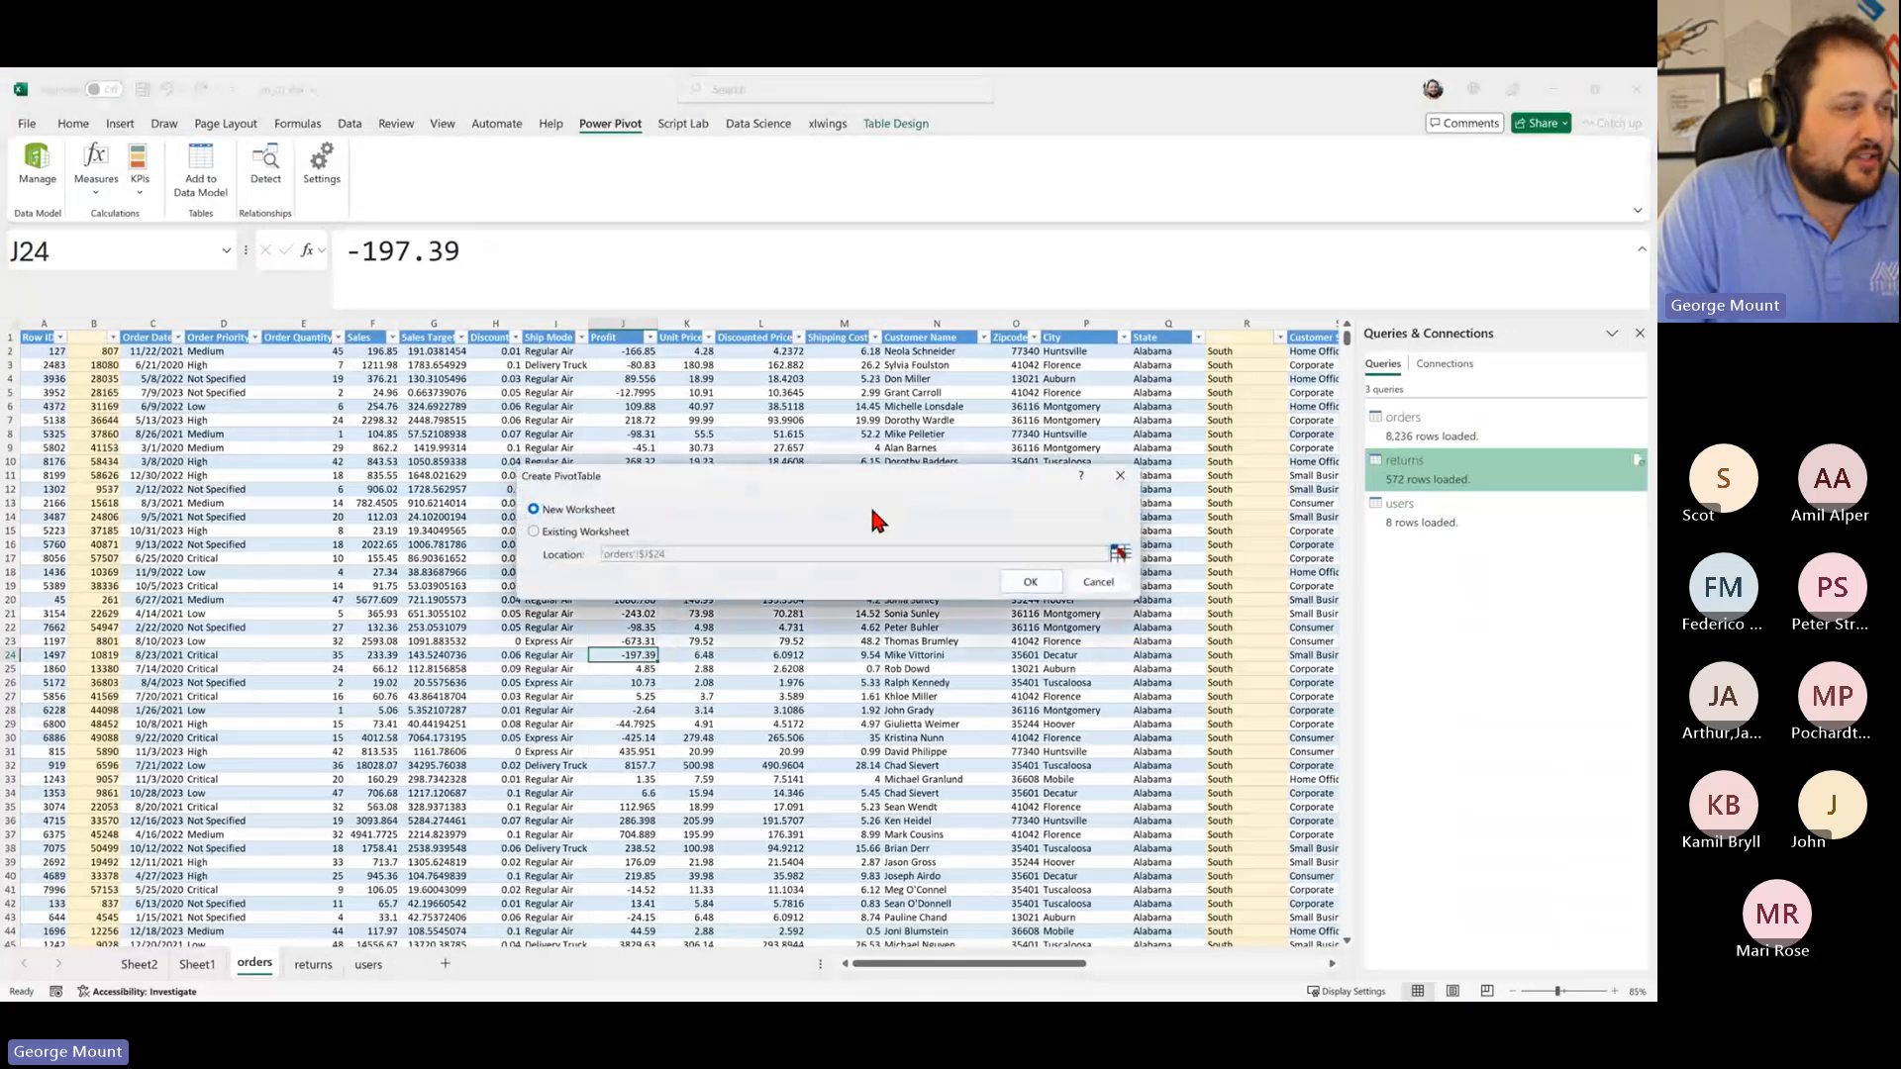
pyautogui.click(1007, 584)
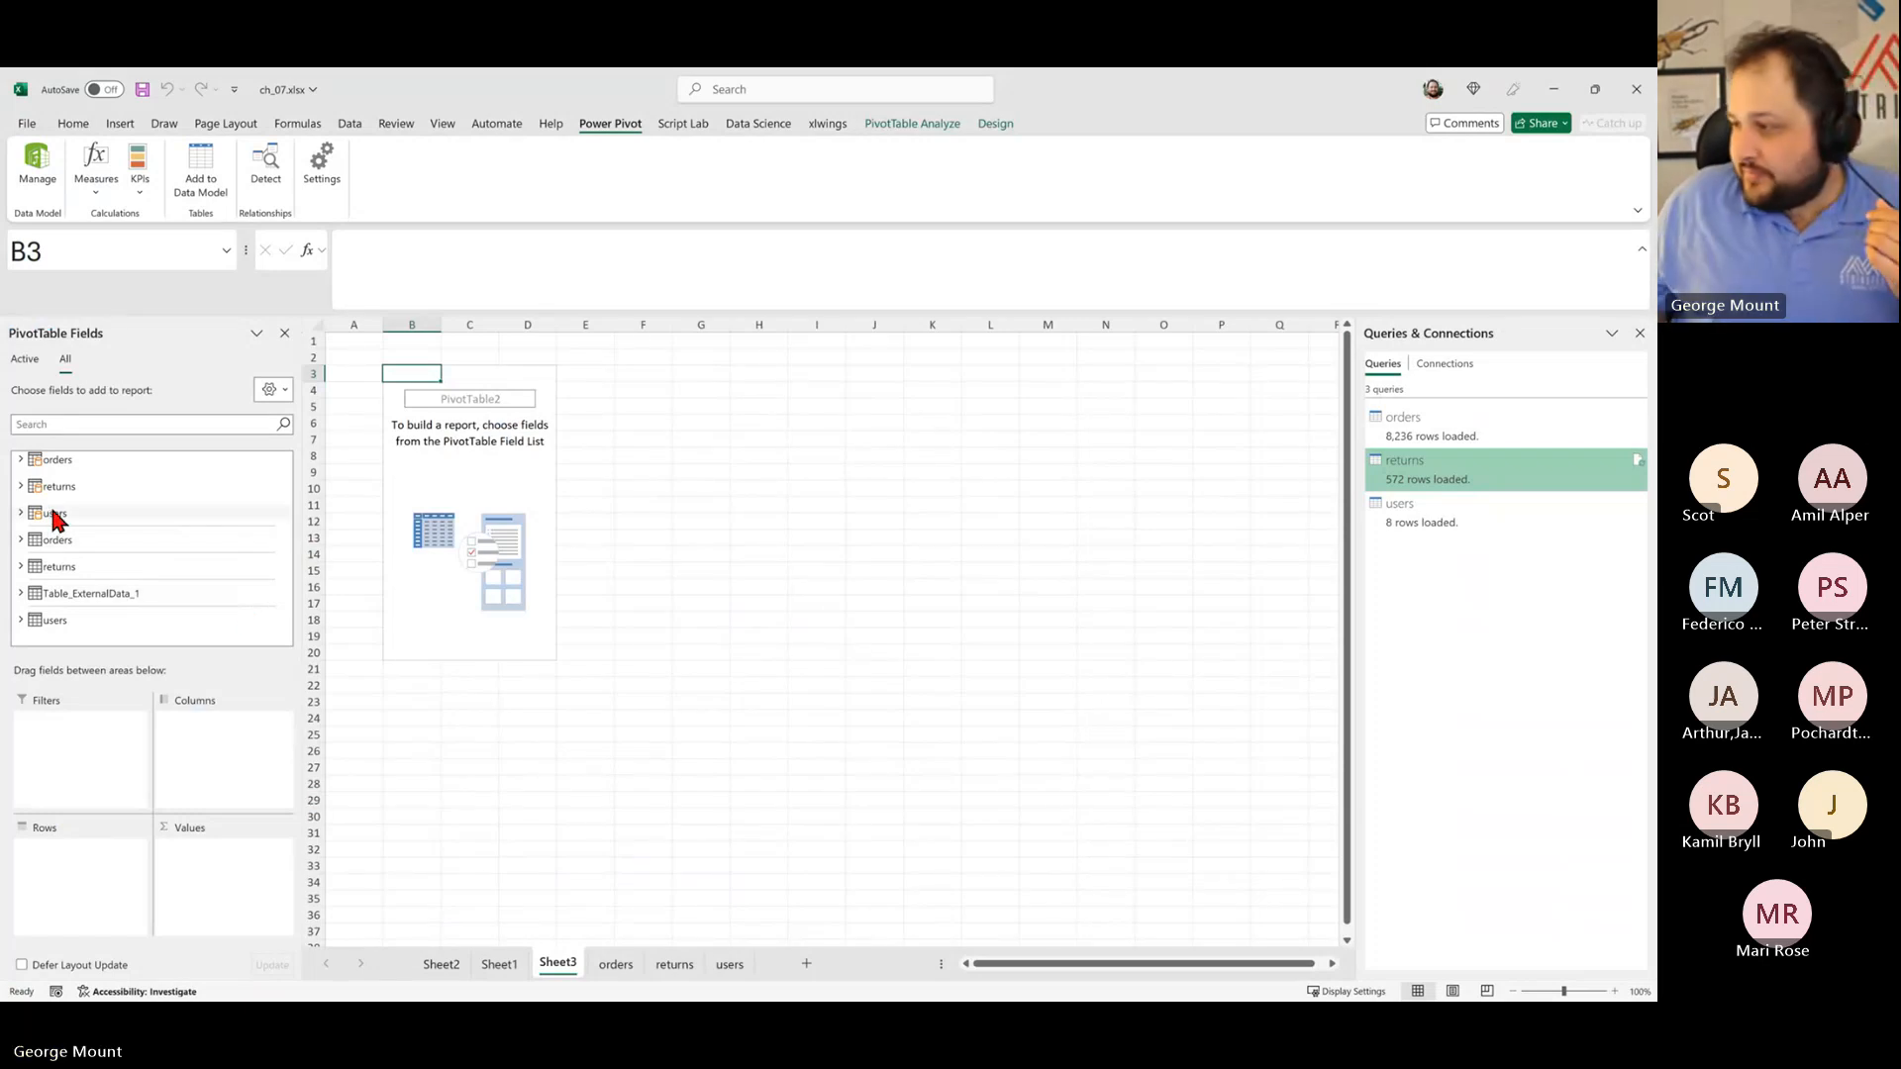
pyautogui.click(21, 460)
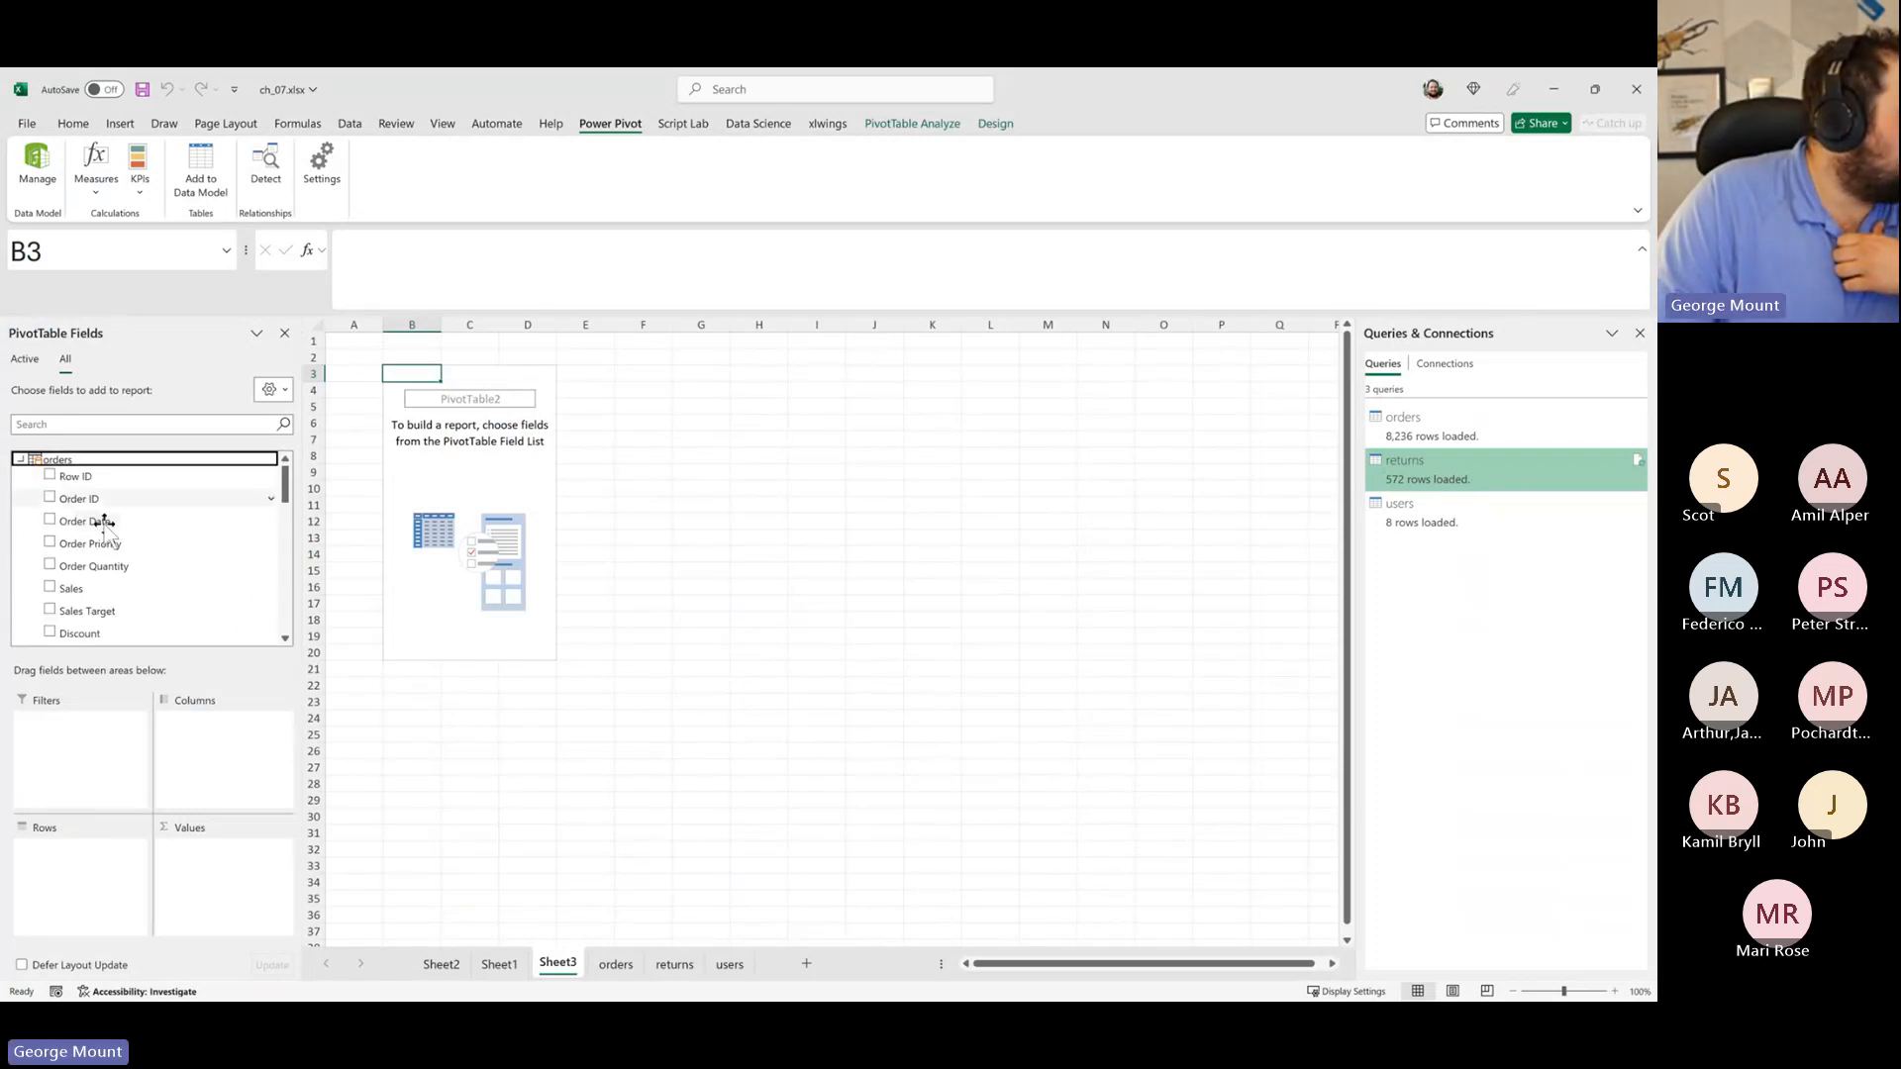
pyautogui.scroll(-8, 104, 524)
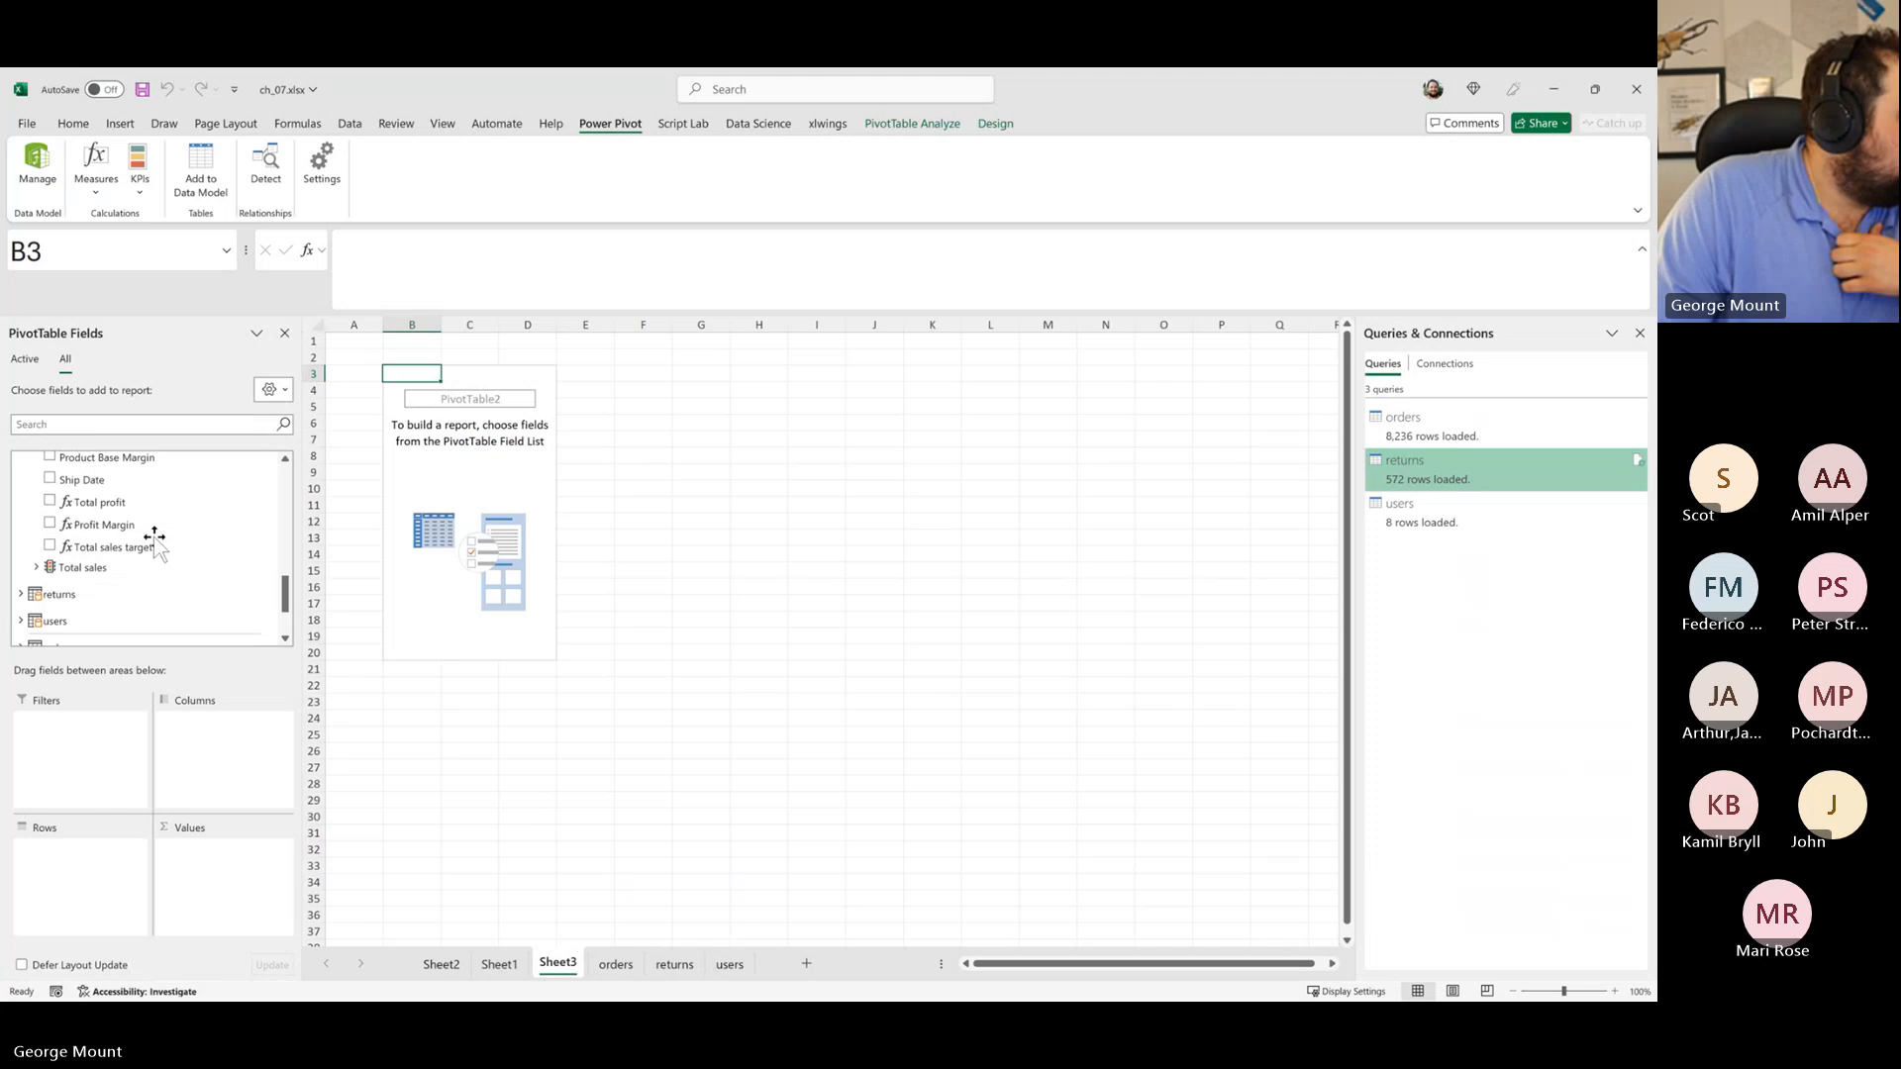
pyautogui.click(36, 568)
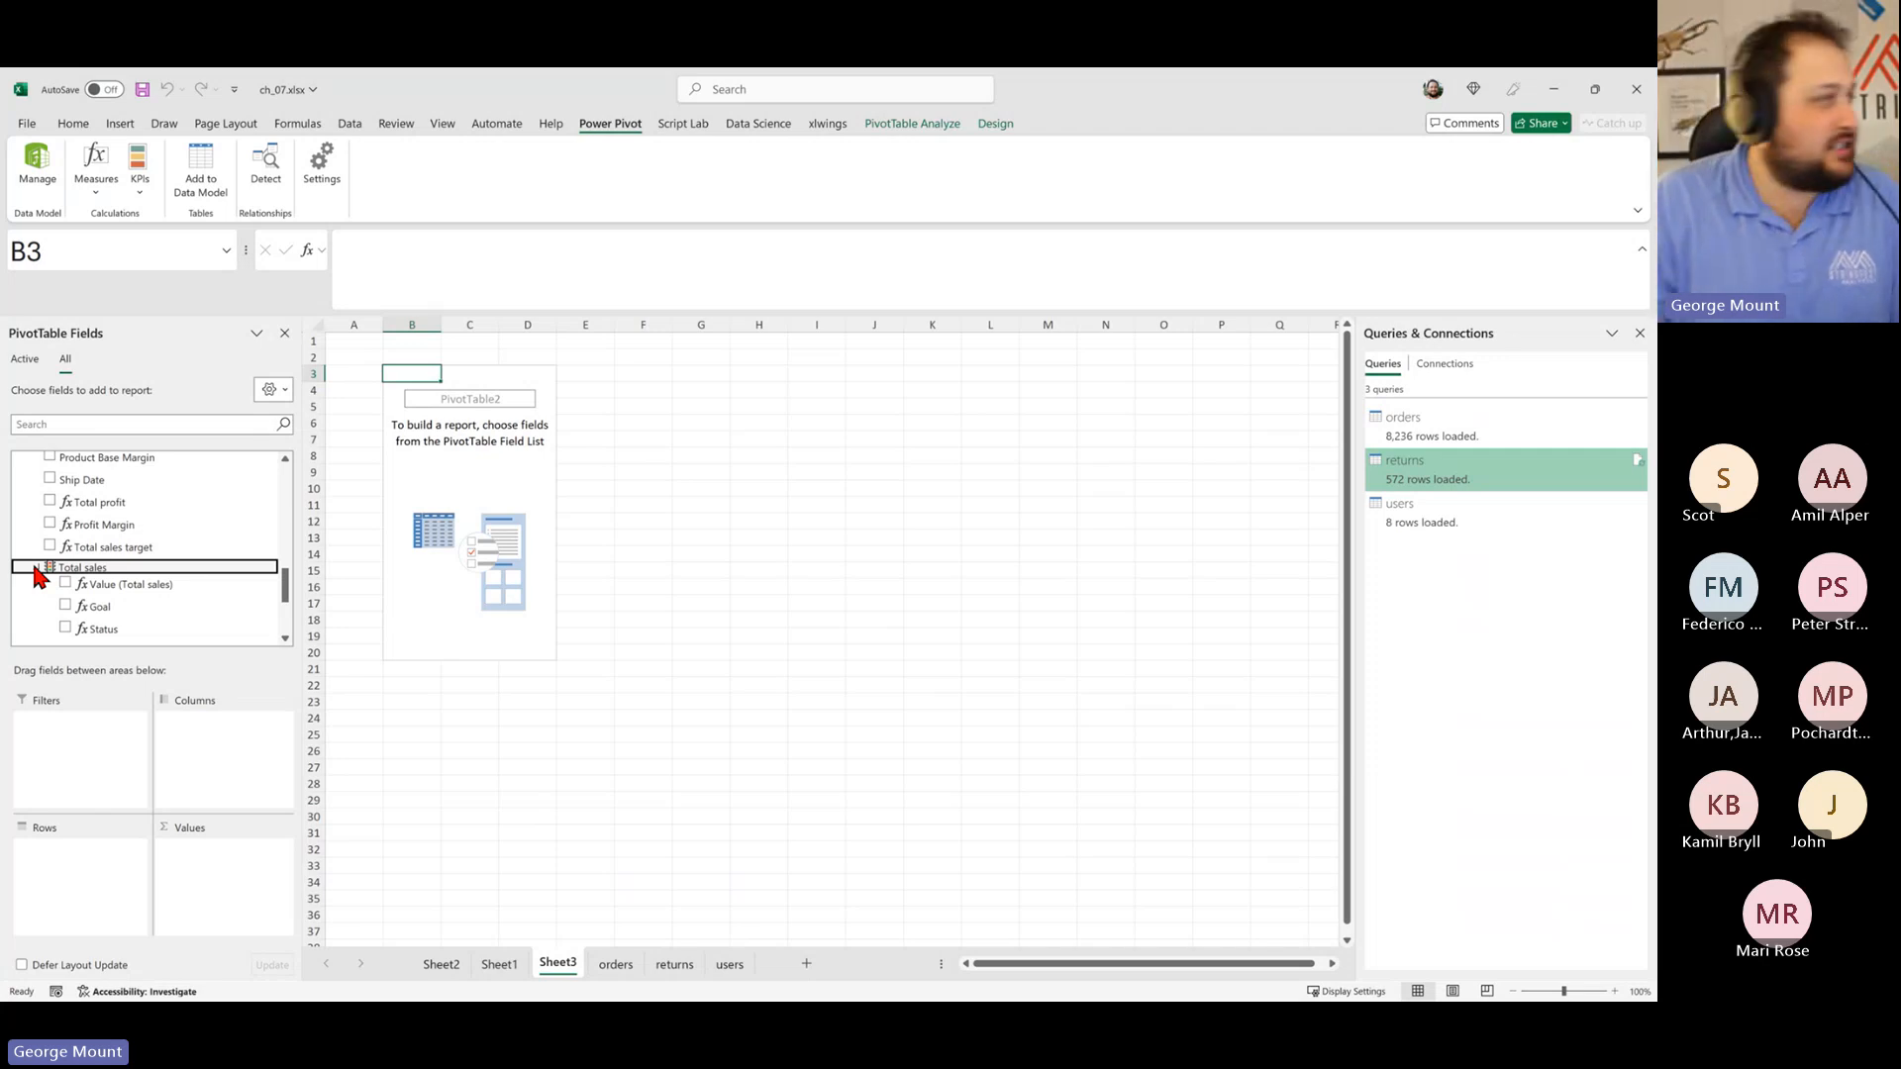
pyautogui.scroll(-2, 39, 579)
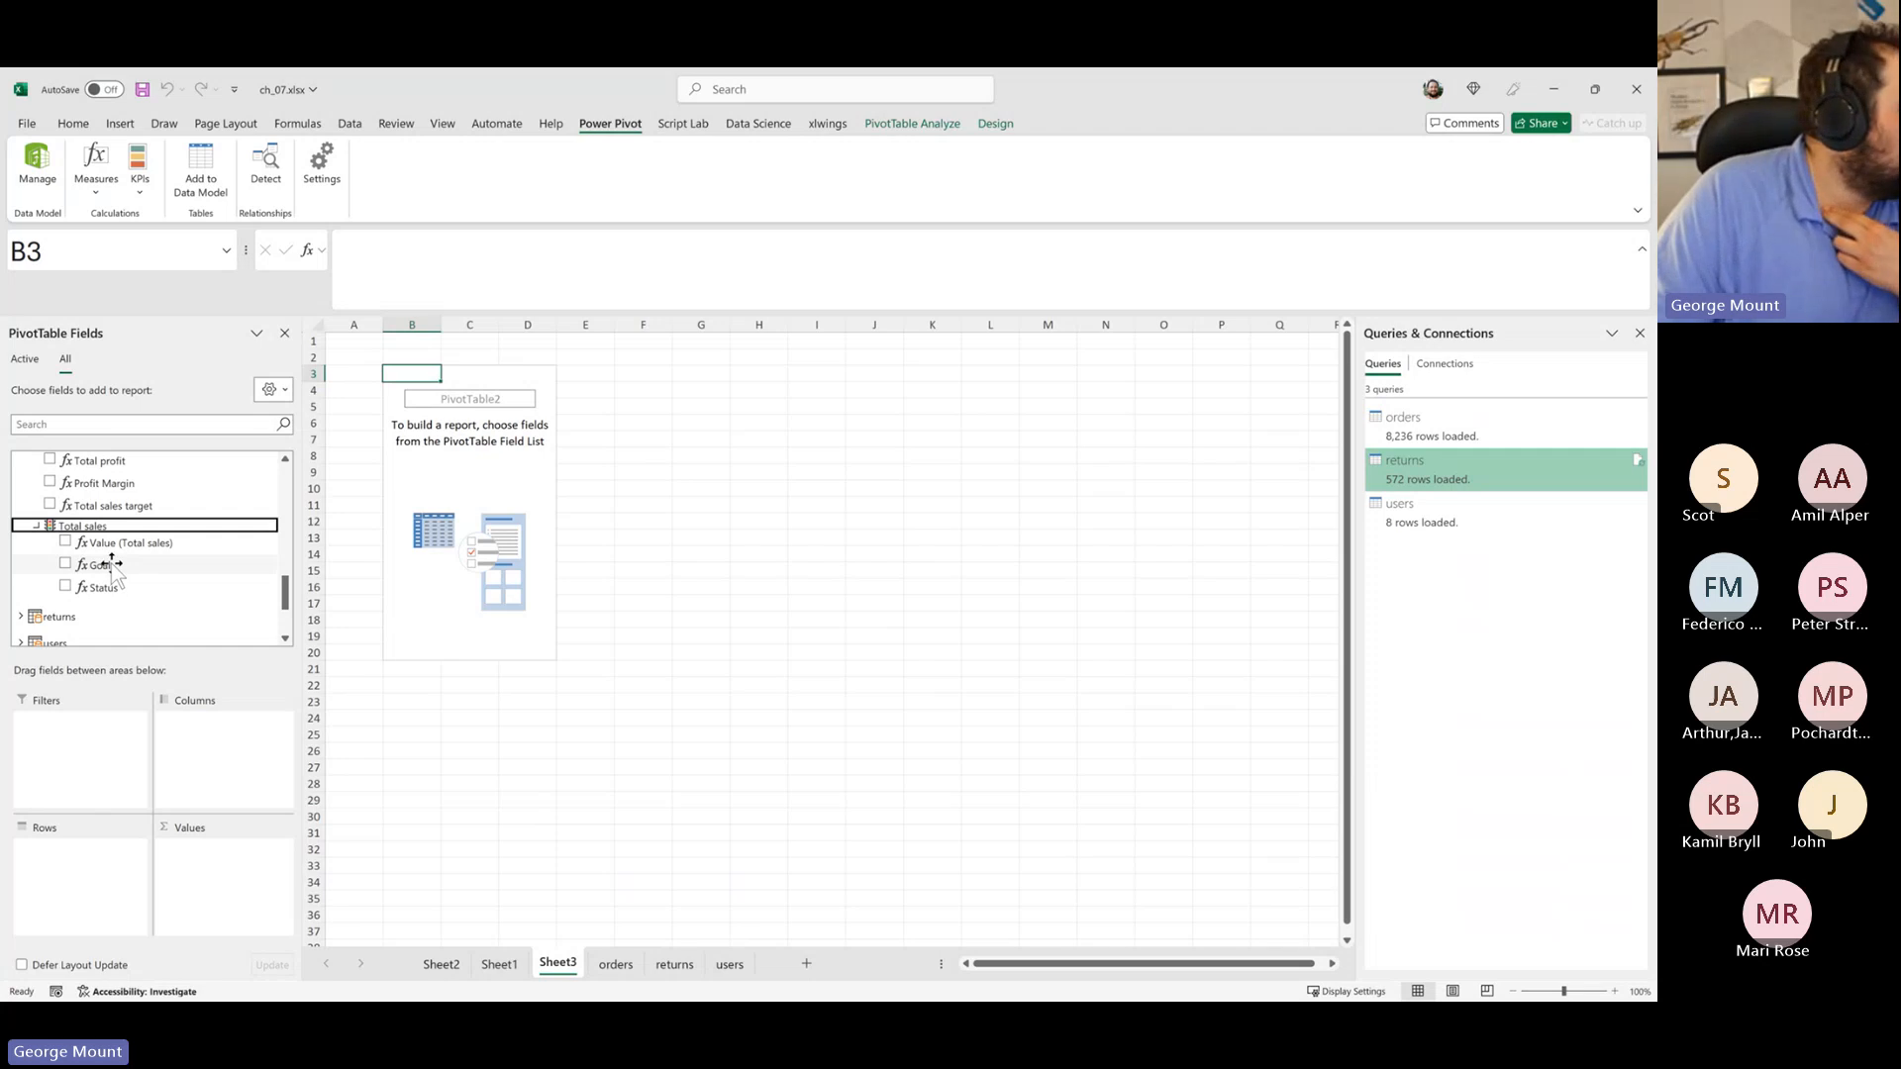
# Step: Find the Region field of the orders table and add it to the PivotTable's rows
pyautogui.scroll(2, 90, 555)
pyautogui.scroll(5, 85, 543)
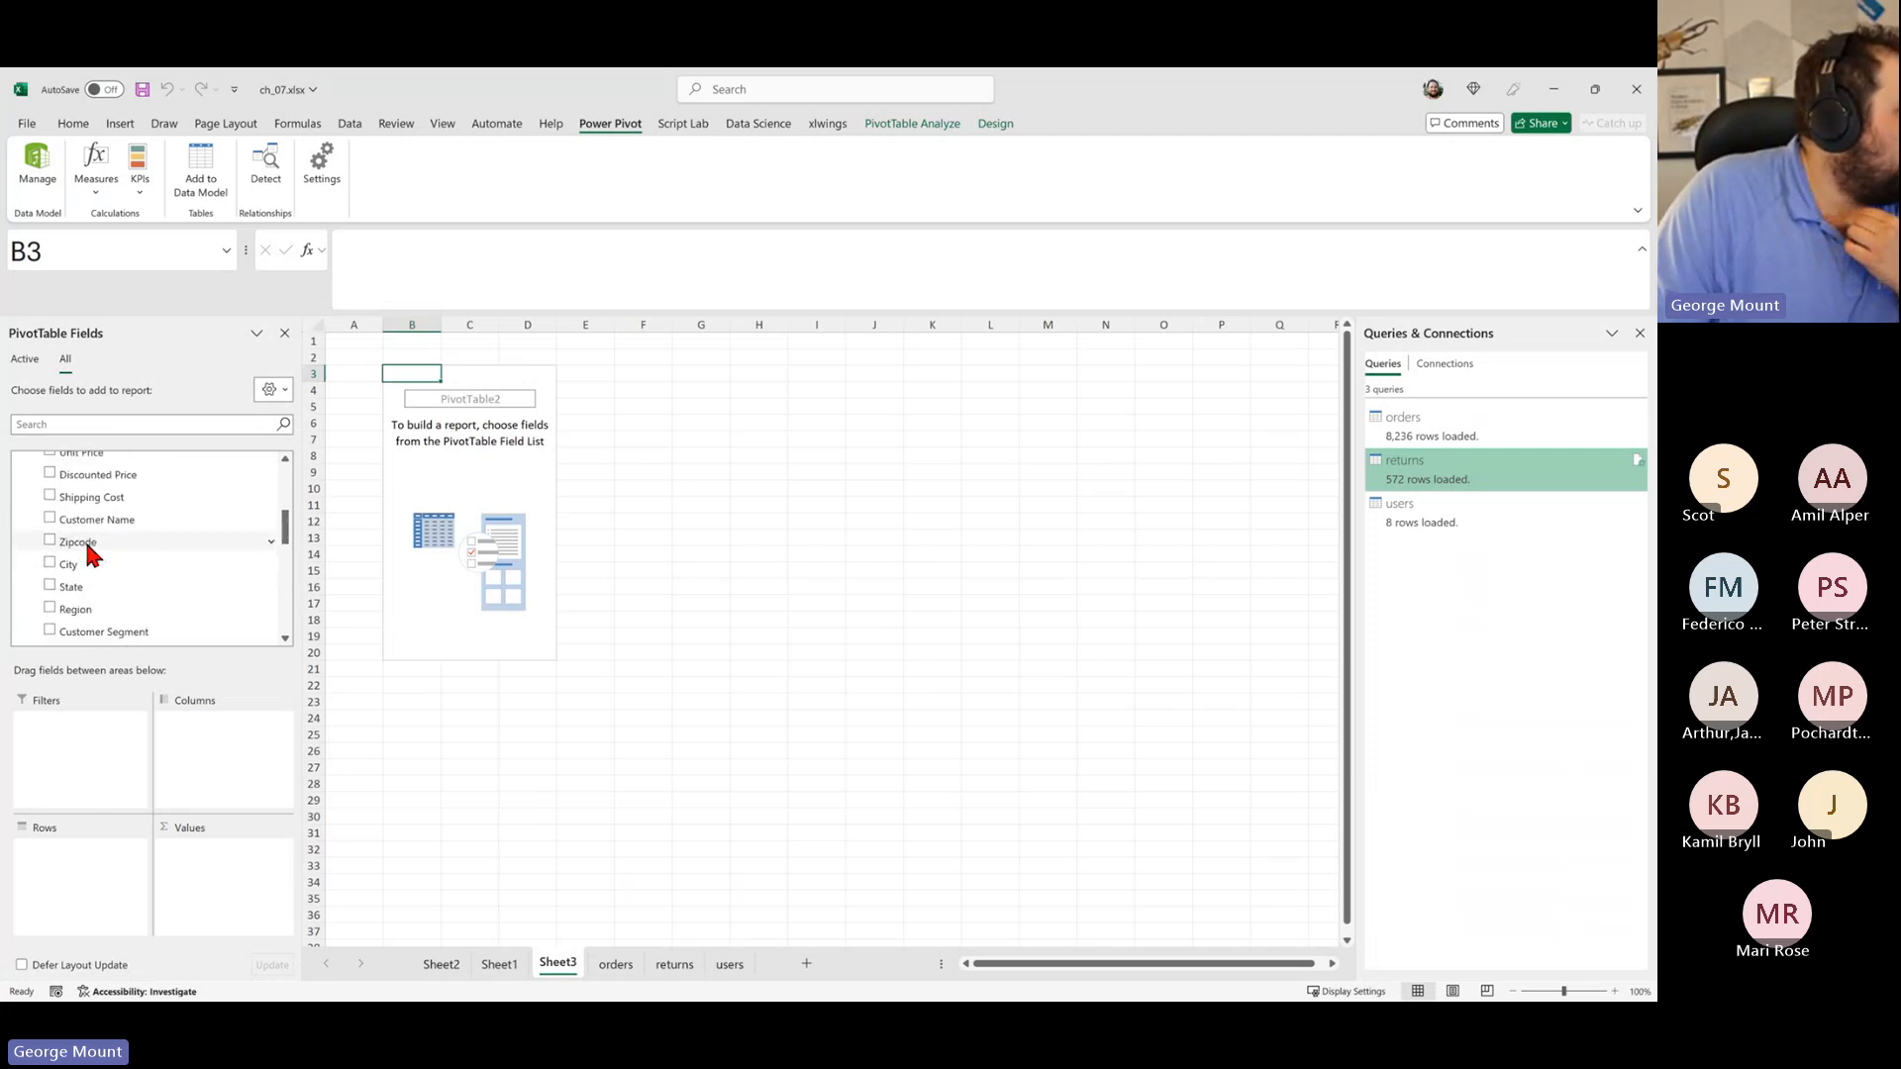
pyautogui.click(48, 422)
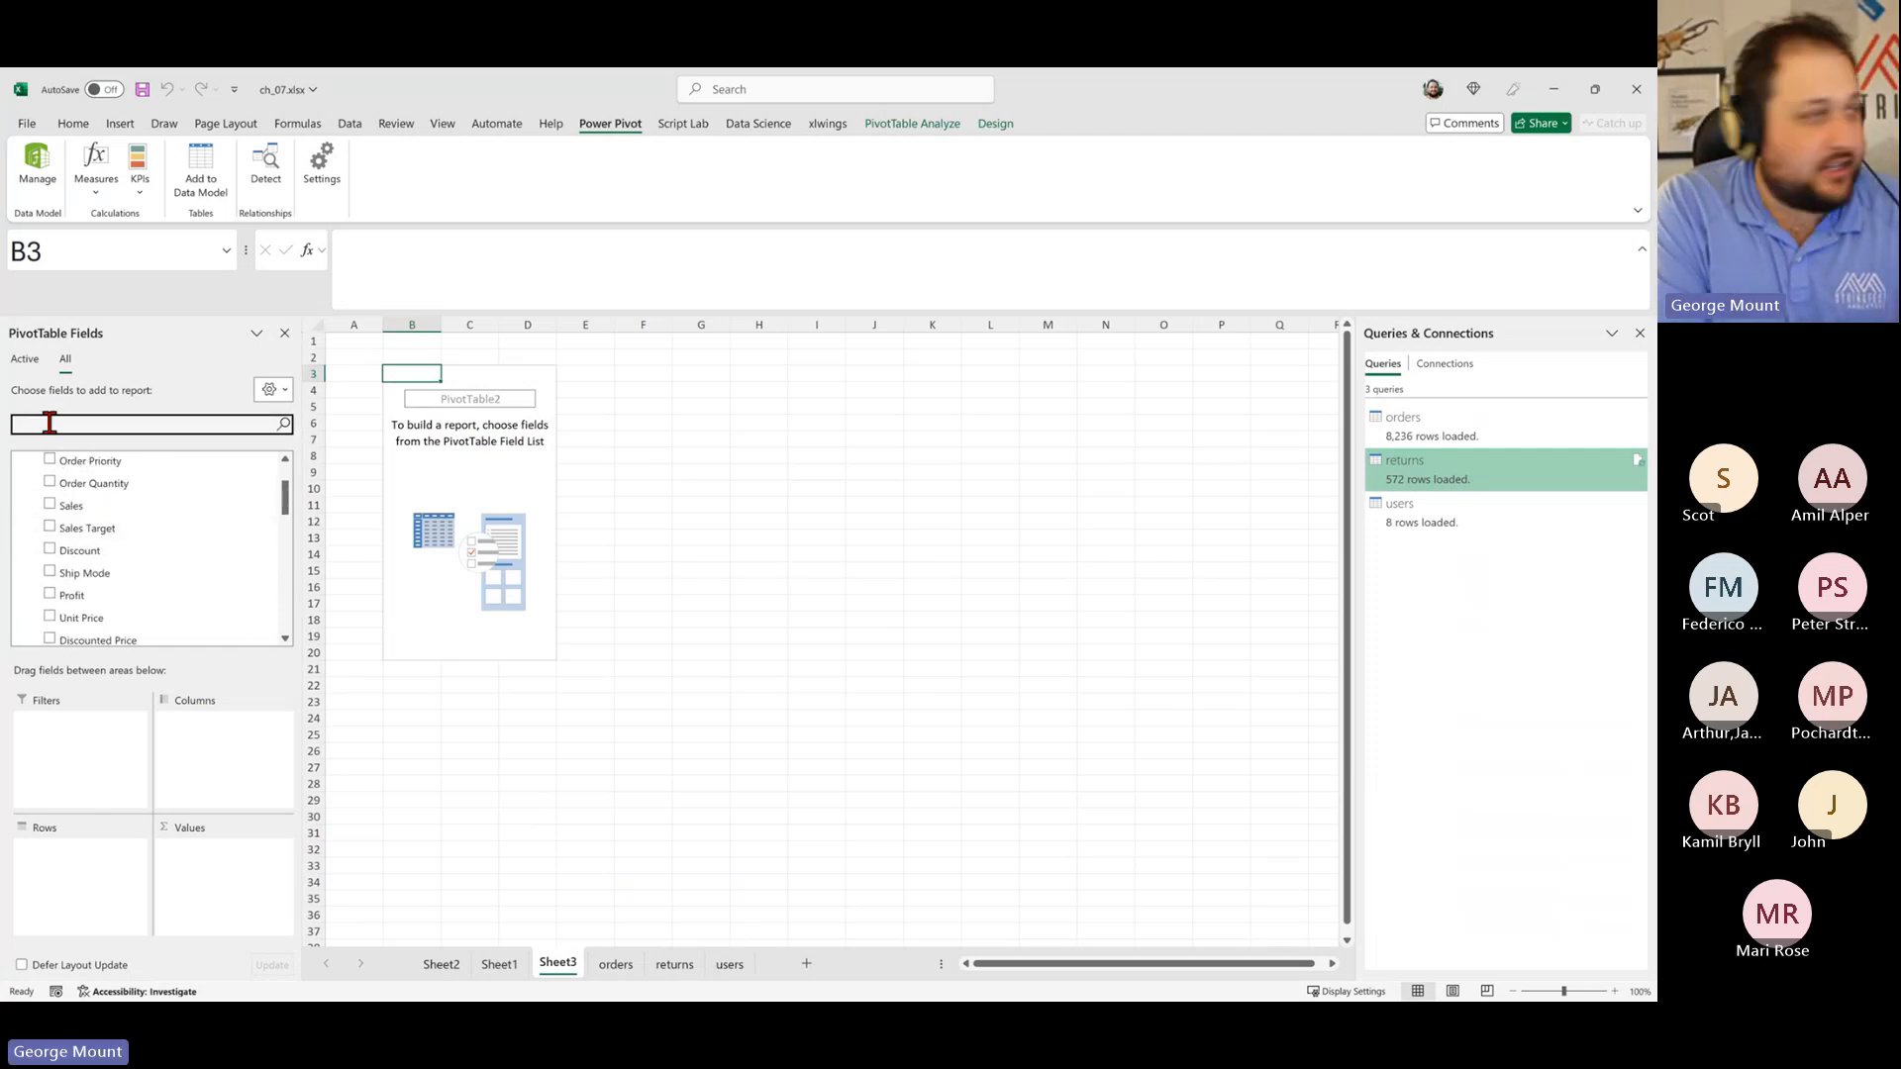
pyautogui.write('RE')
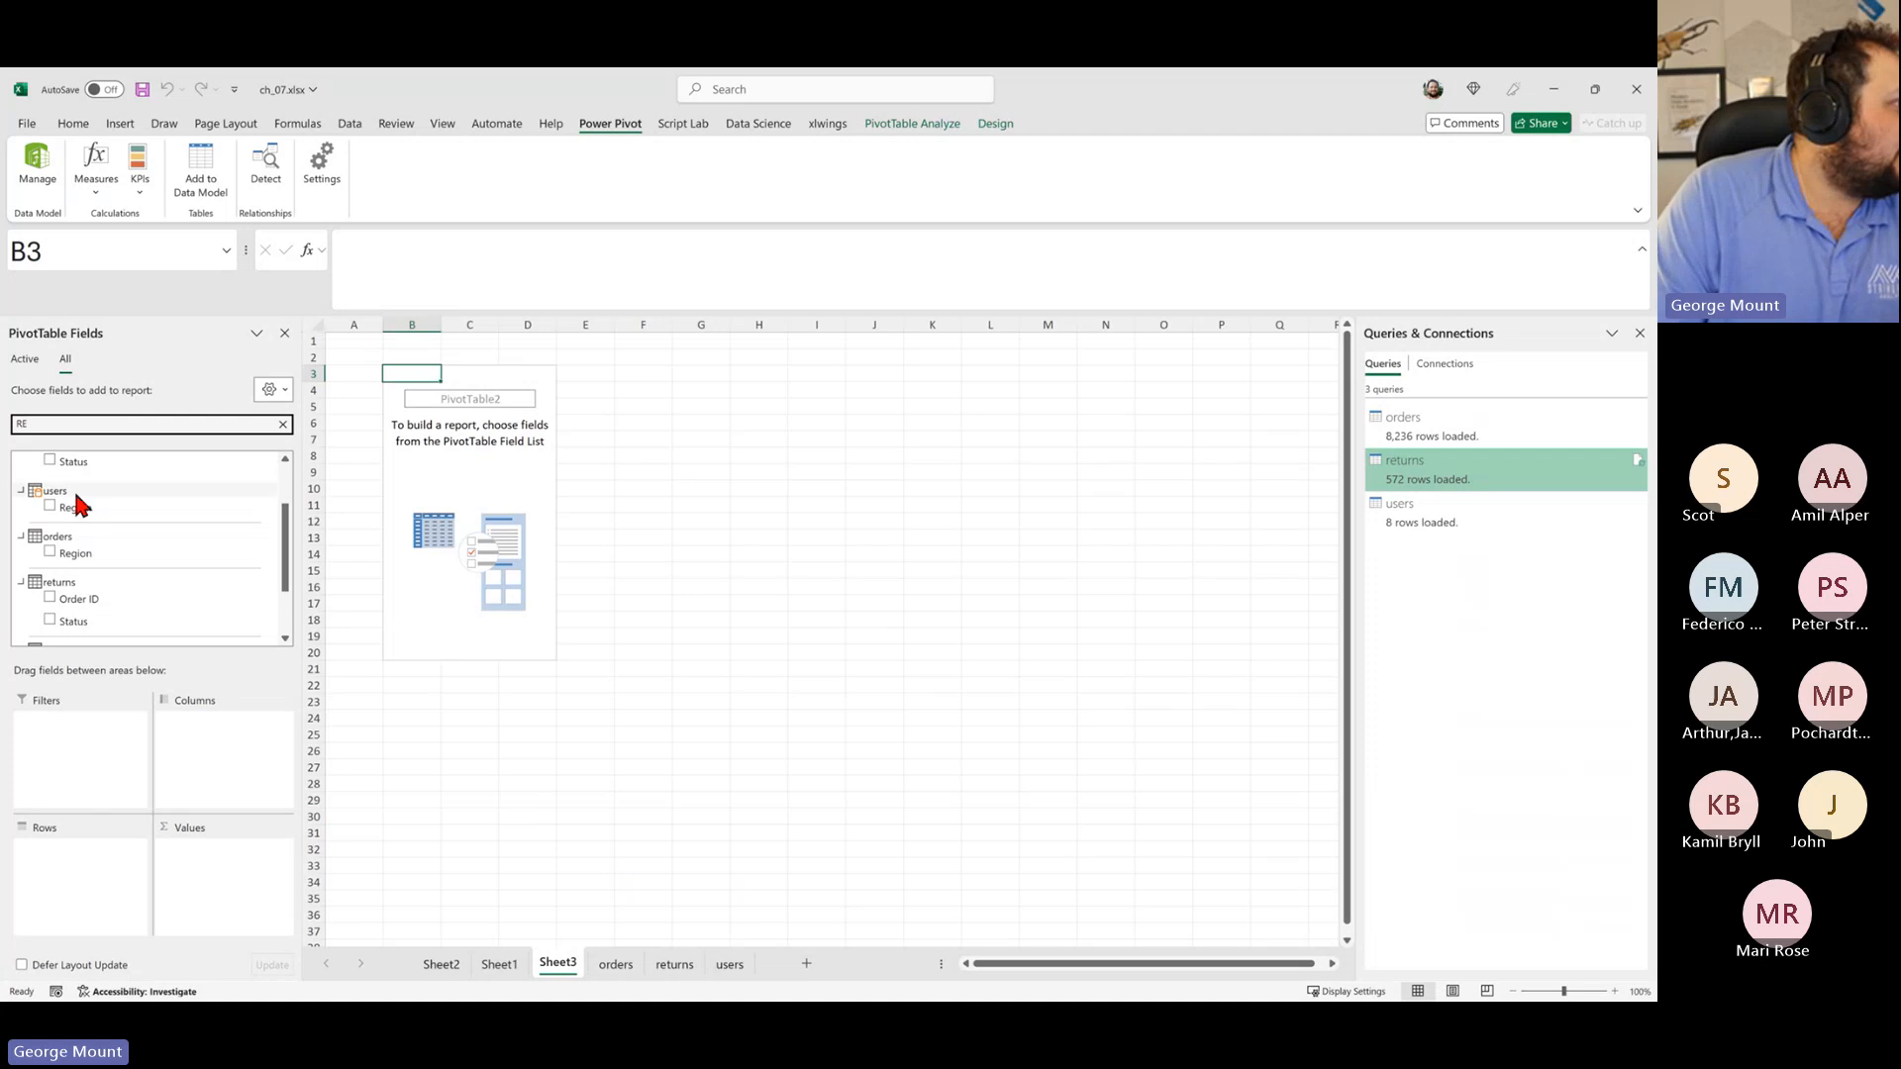
pyautogui.moveTo(77, 500); pyautogui.dragTo(52, 869)
# Step: Search the fields for customer and add Customer Segment from the orders table to the PivotTable's columns
pyautogui.moveTo(54, 424); pyautogui.dragTo(3, 429)
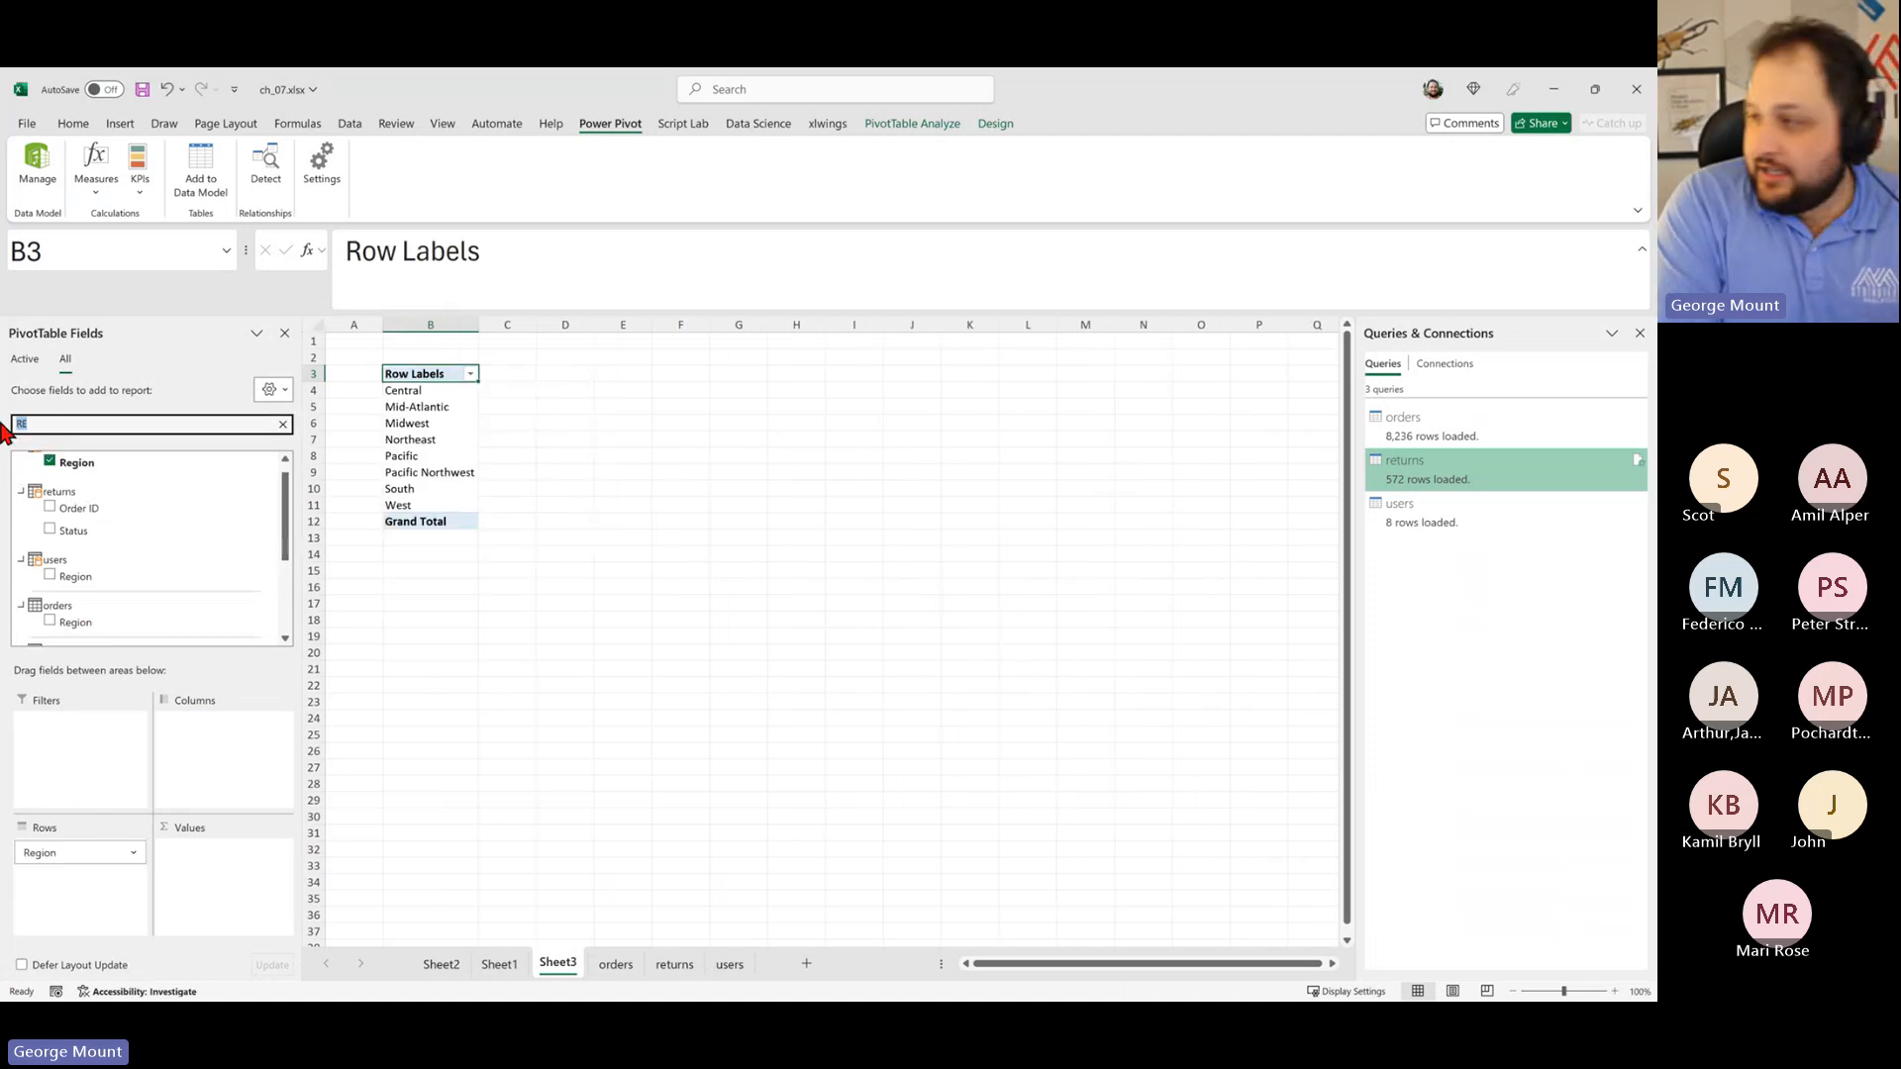
pyautogui.write('customer')
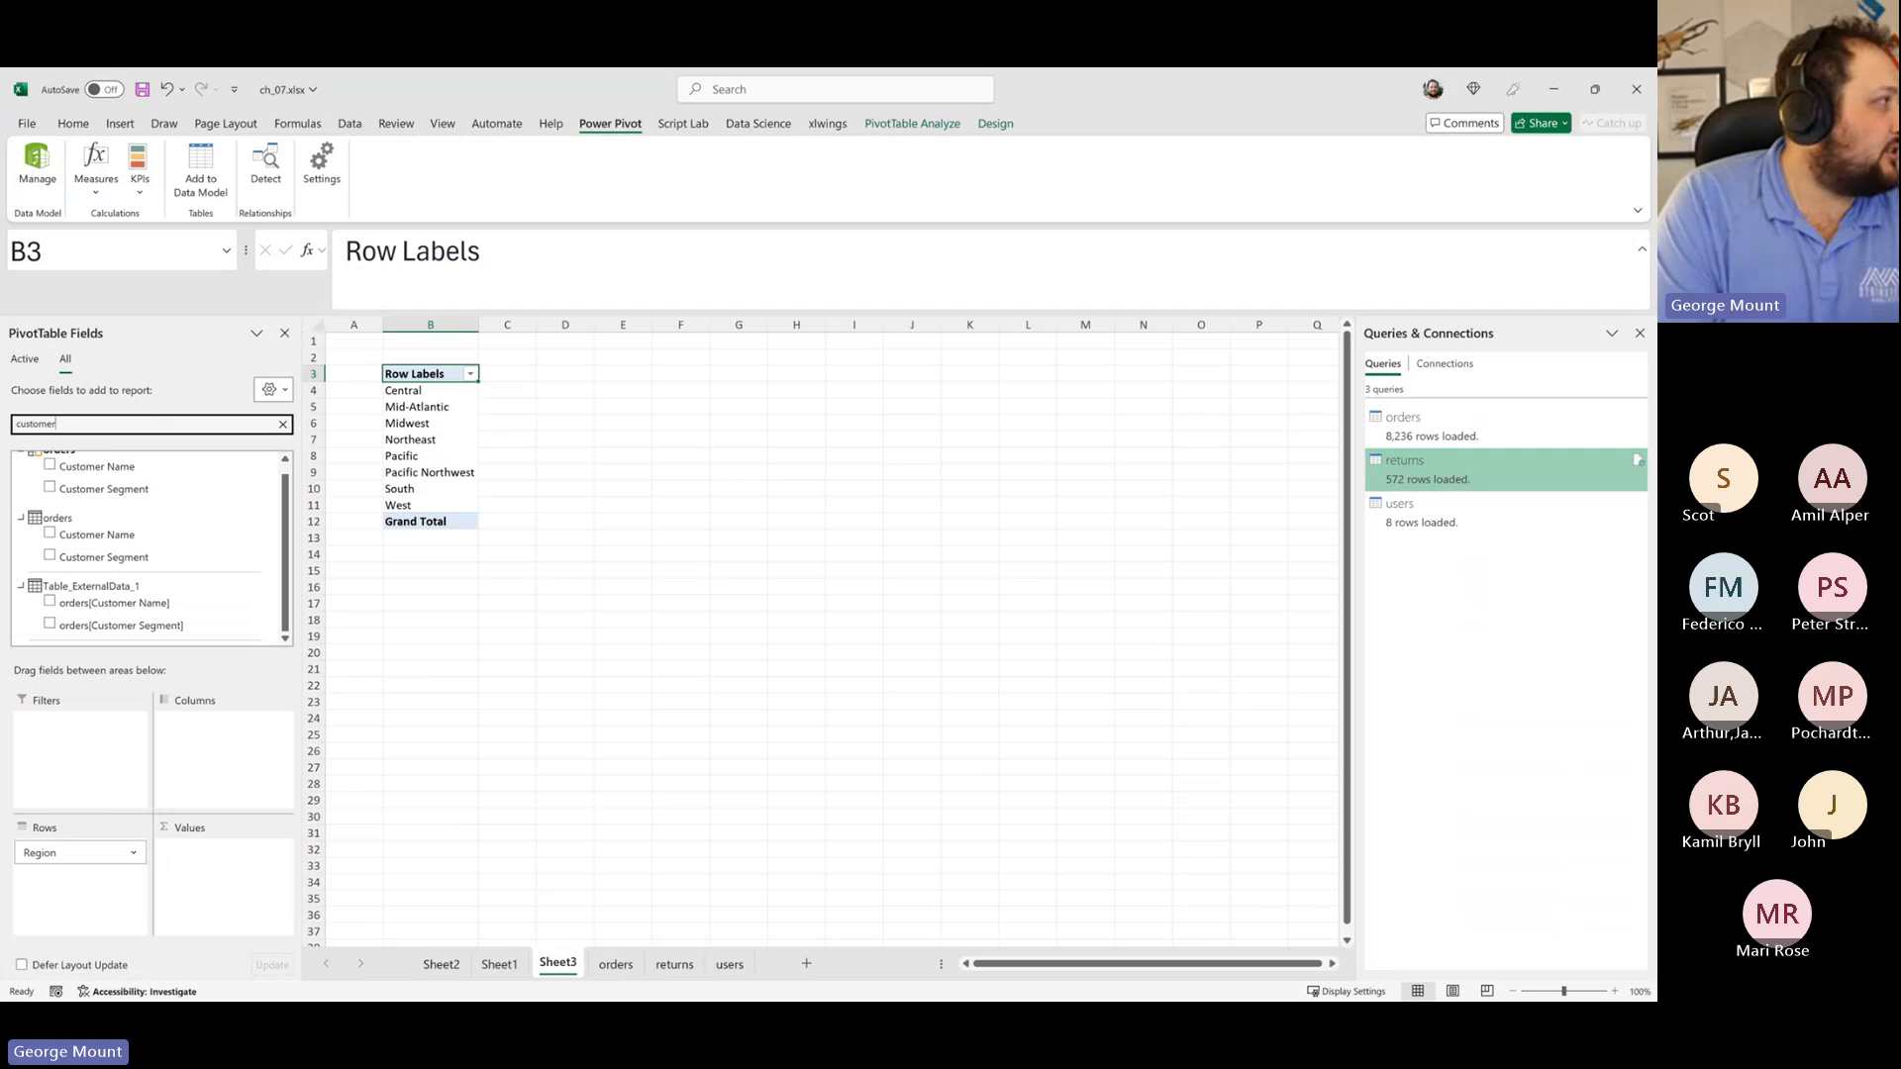
pyautogui.moveTo(99, 489); pyautogui.dragTo(239, 762)
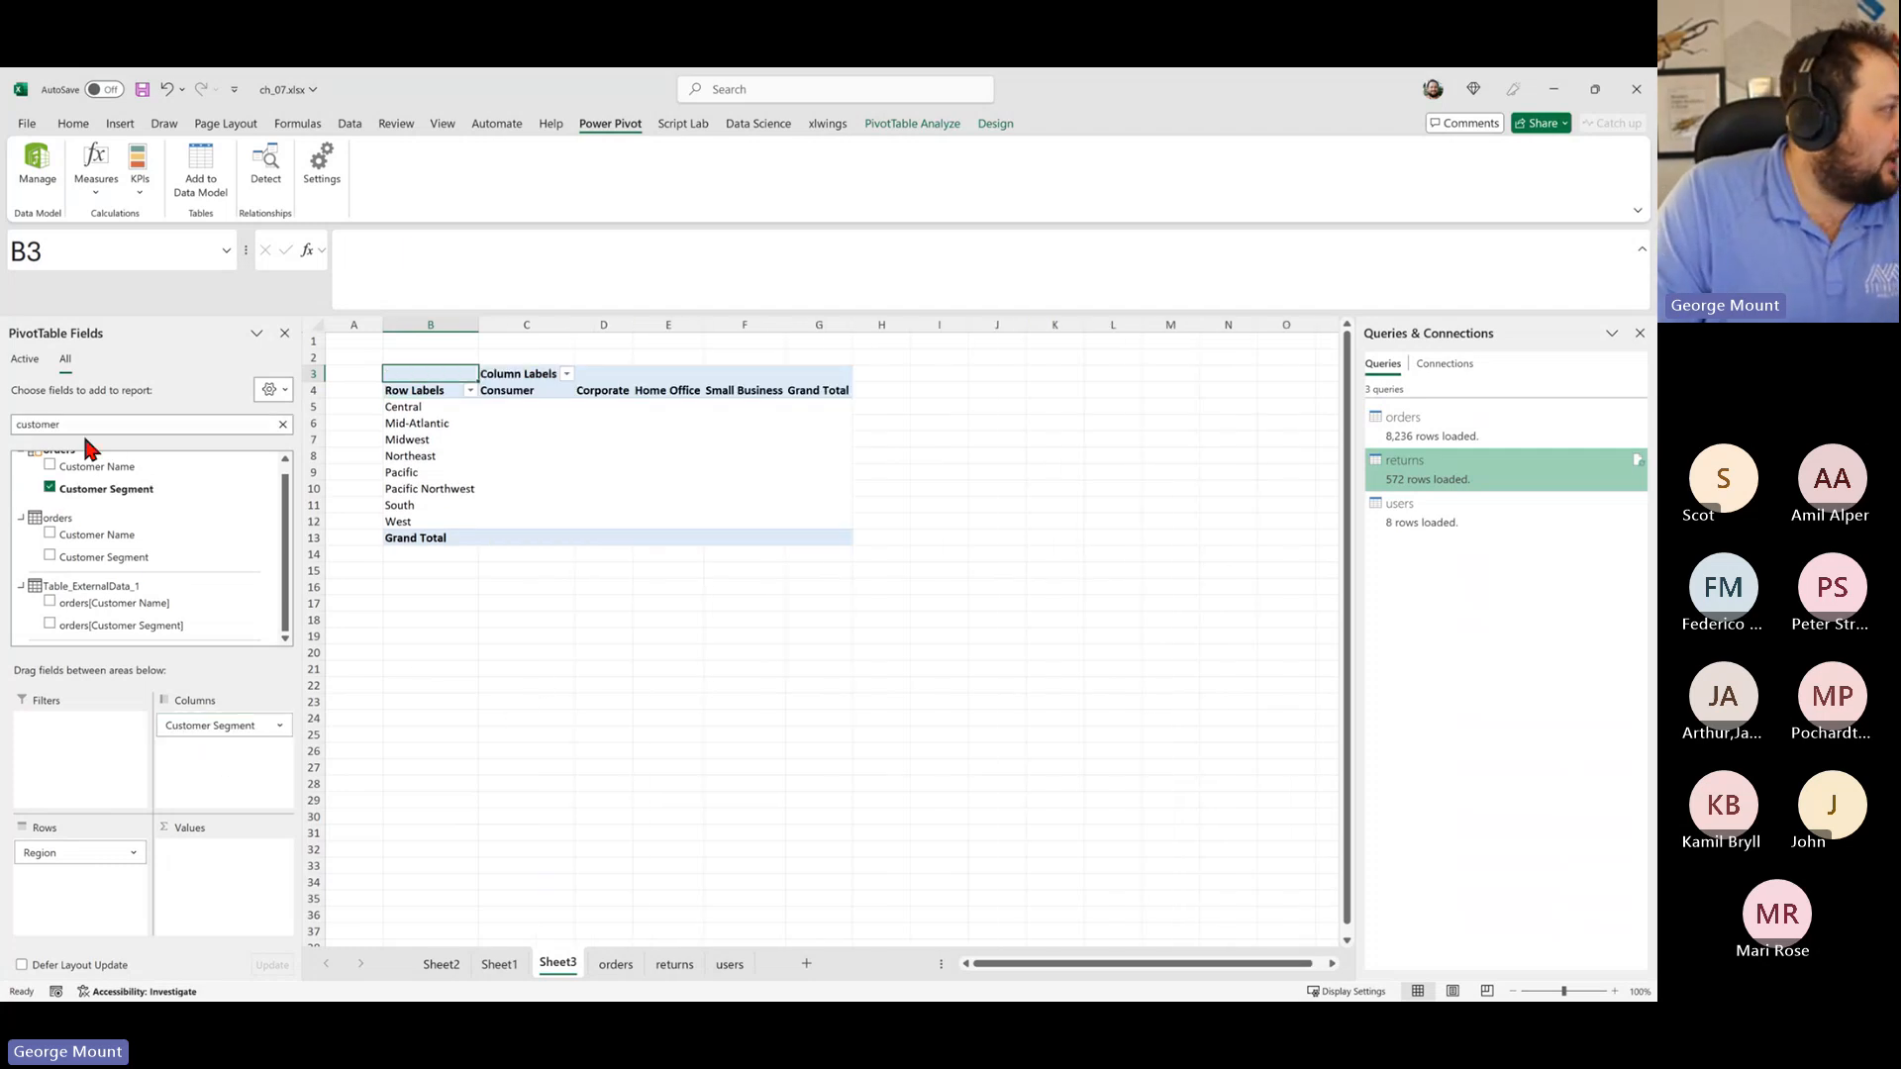
# Step: Clear the field search and add the Total sales KPI's value, status and goal to the PivotTable's values
pyautogui.click(282, 423)
pyautogui.scroll(-5, 149, 551)
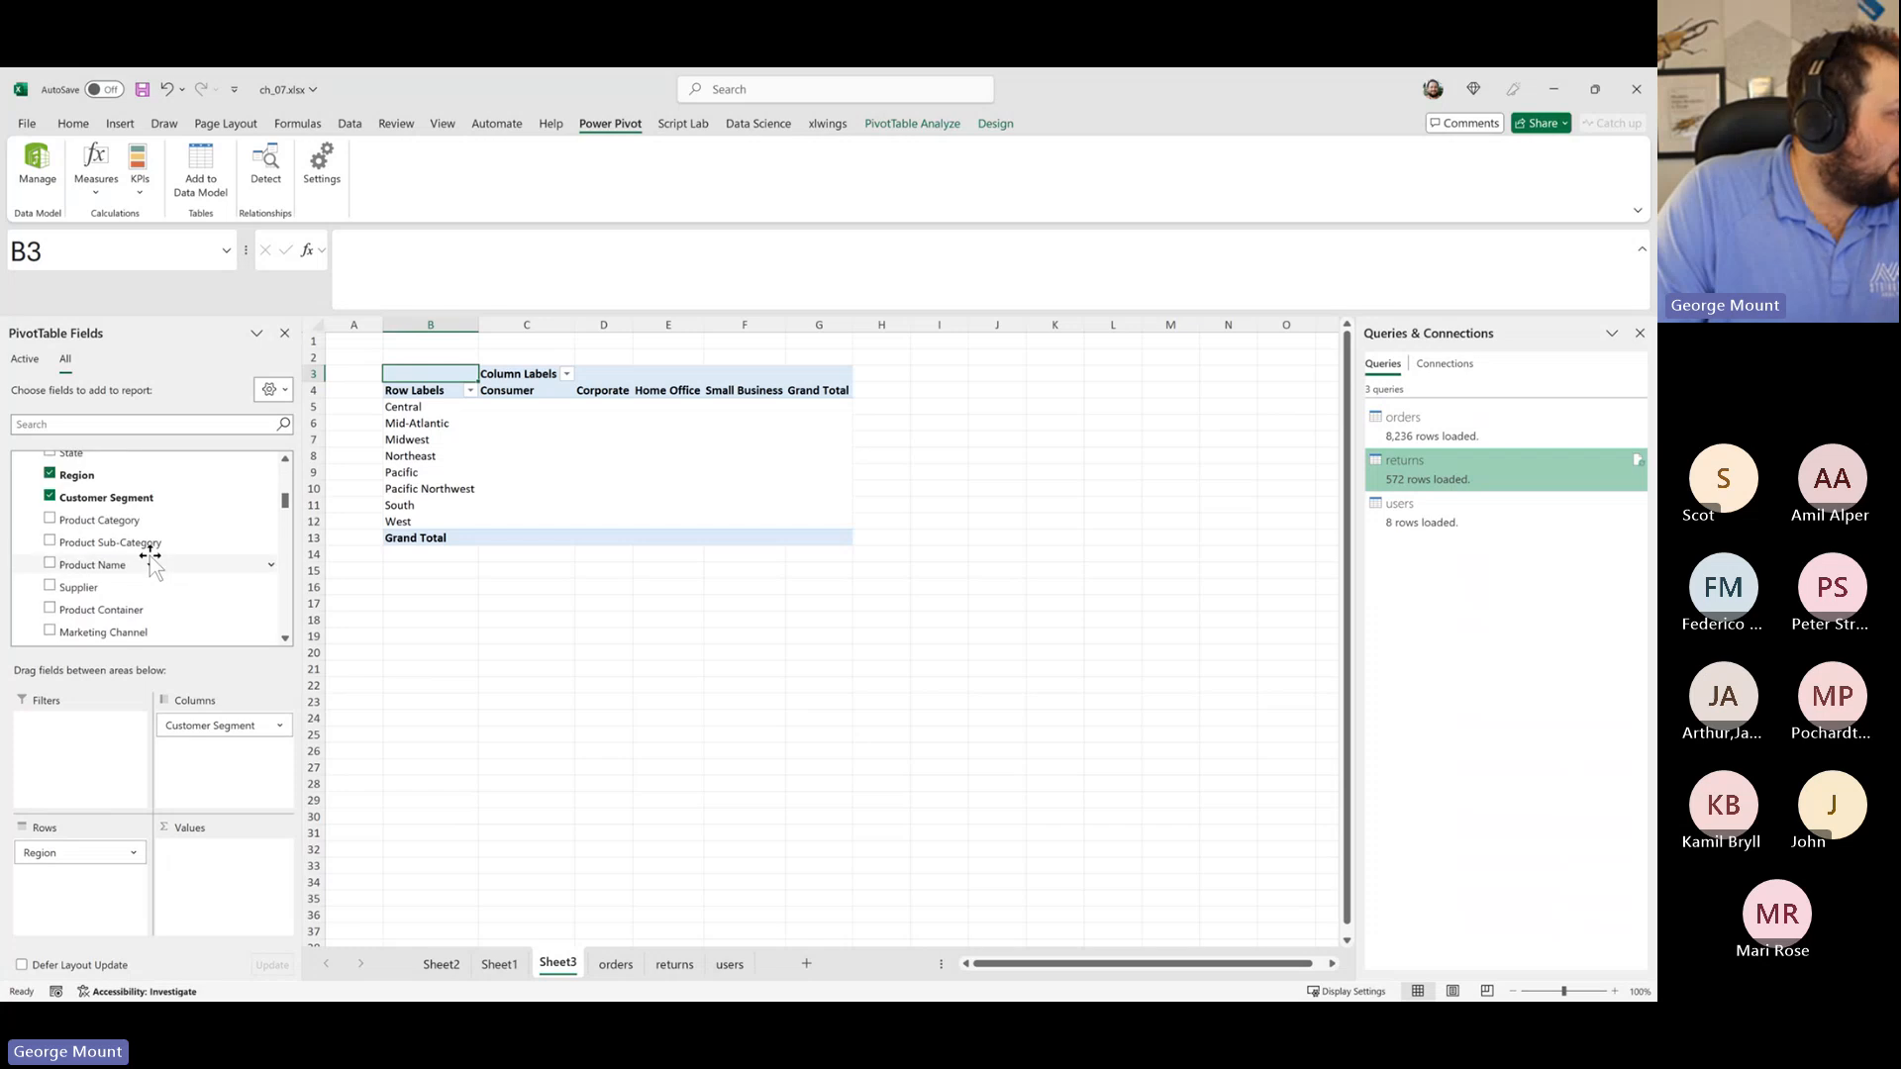
pyautogui.scroll(-6, 148, 554)
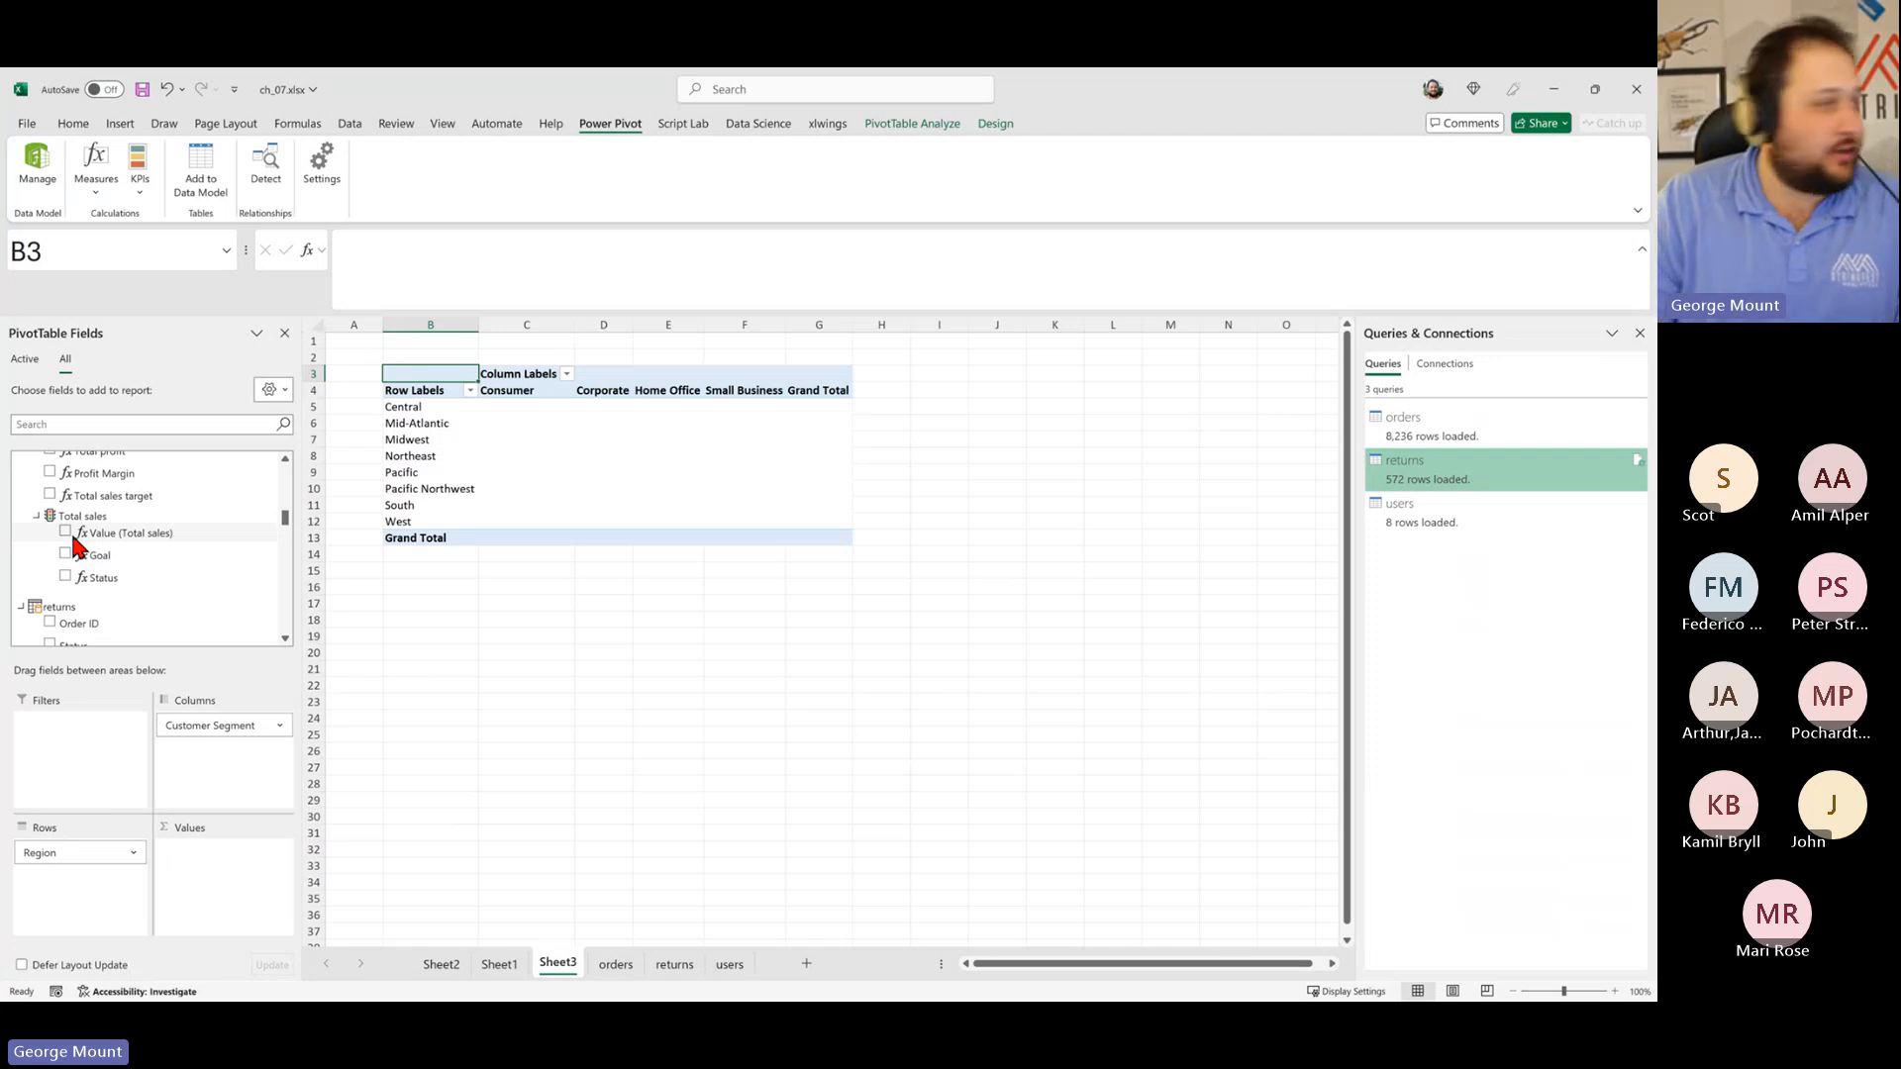
pyautogui.click(66, 532)
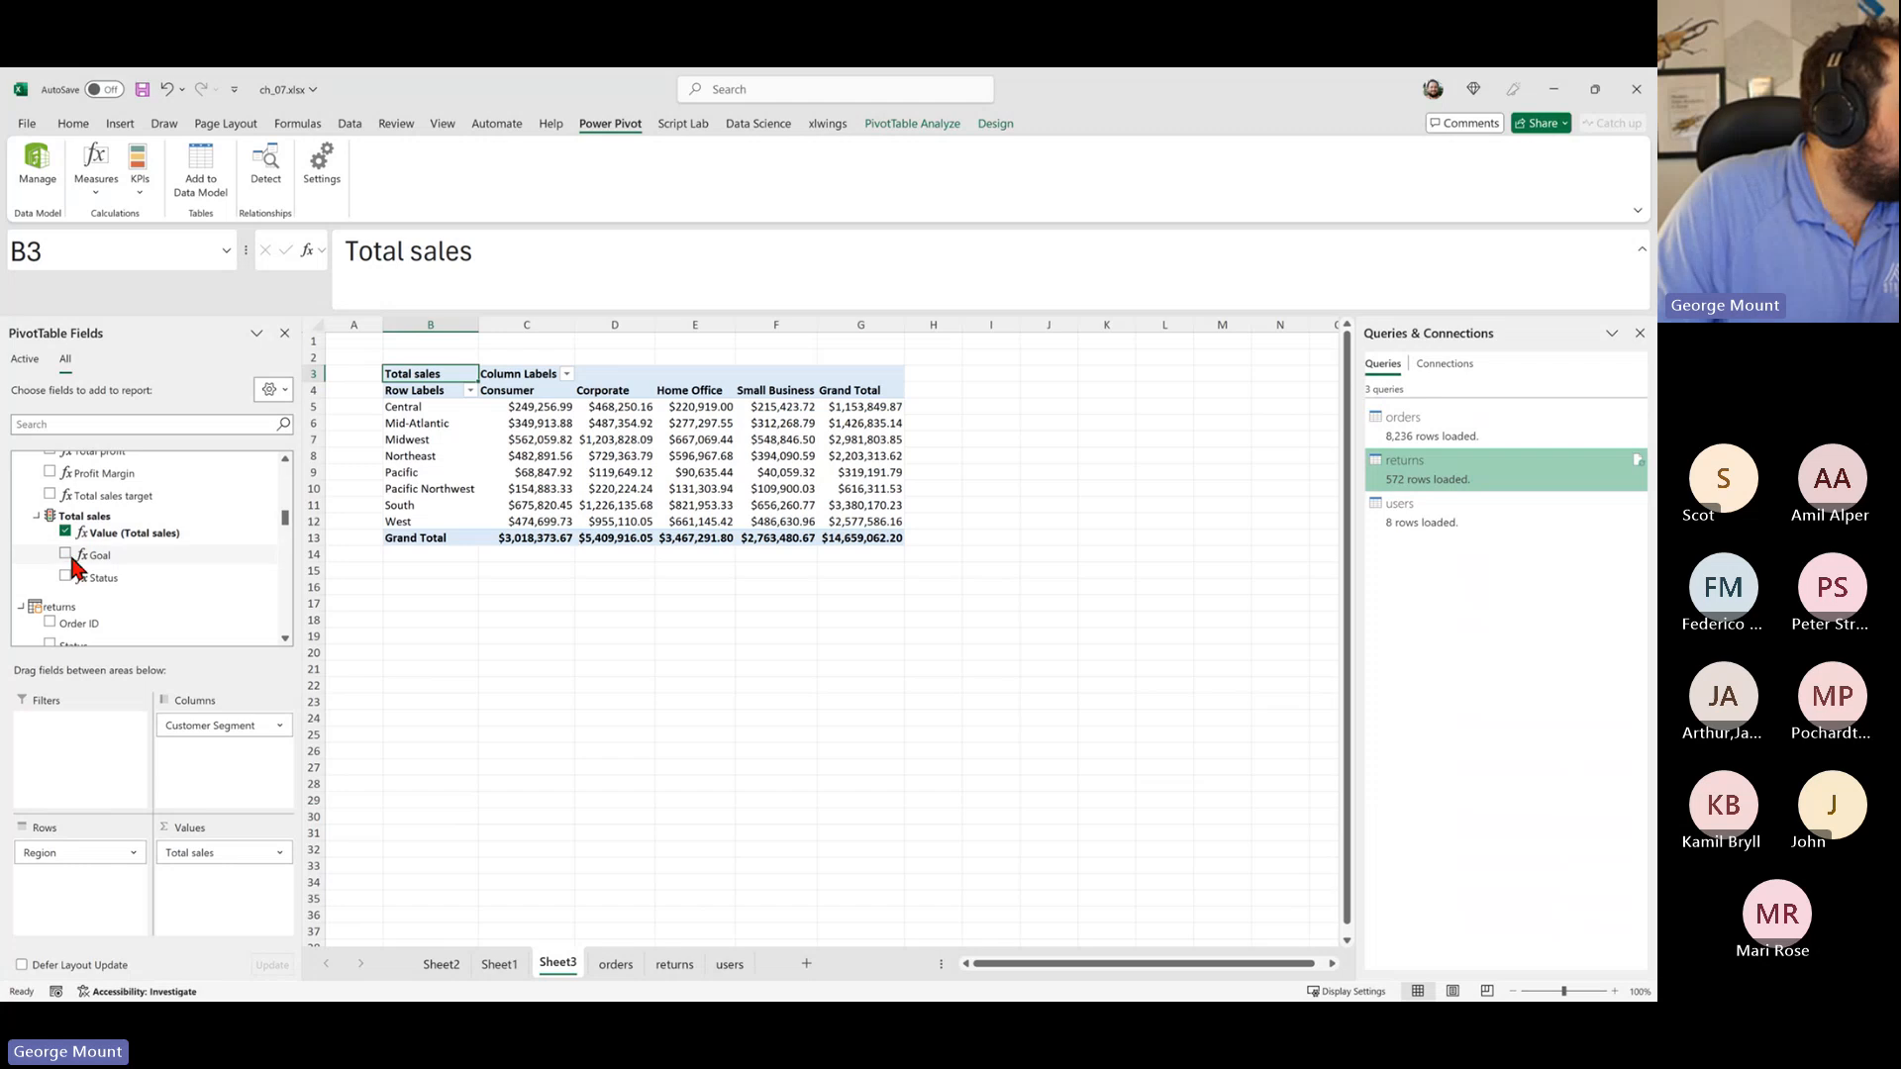
pyautogui.click(65, 555)
pyautogui.click(65, 554)
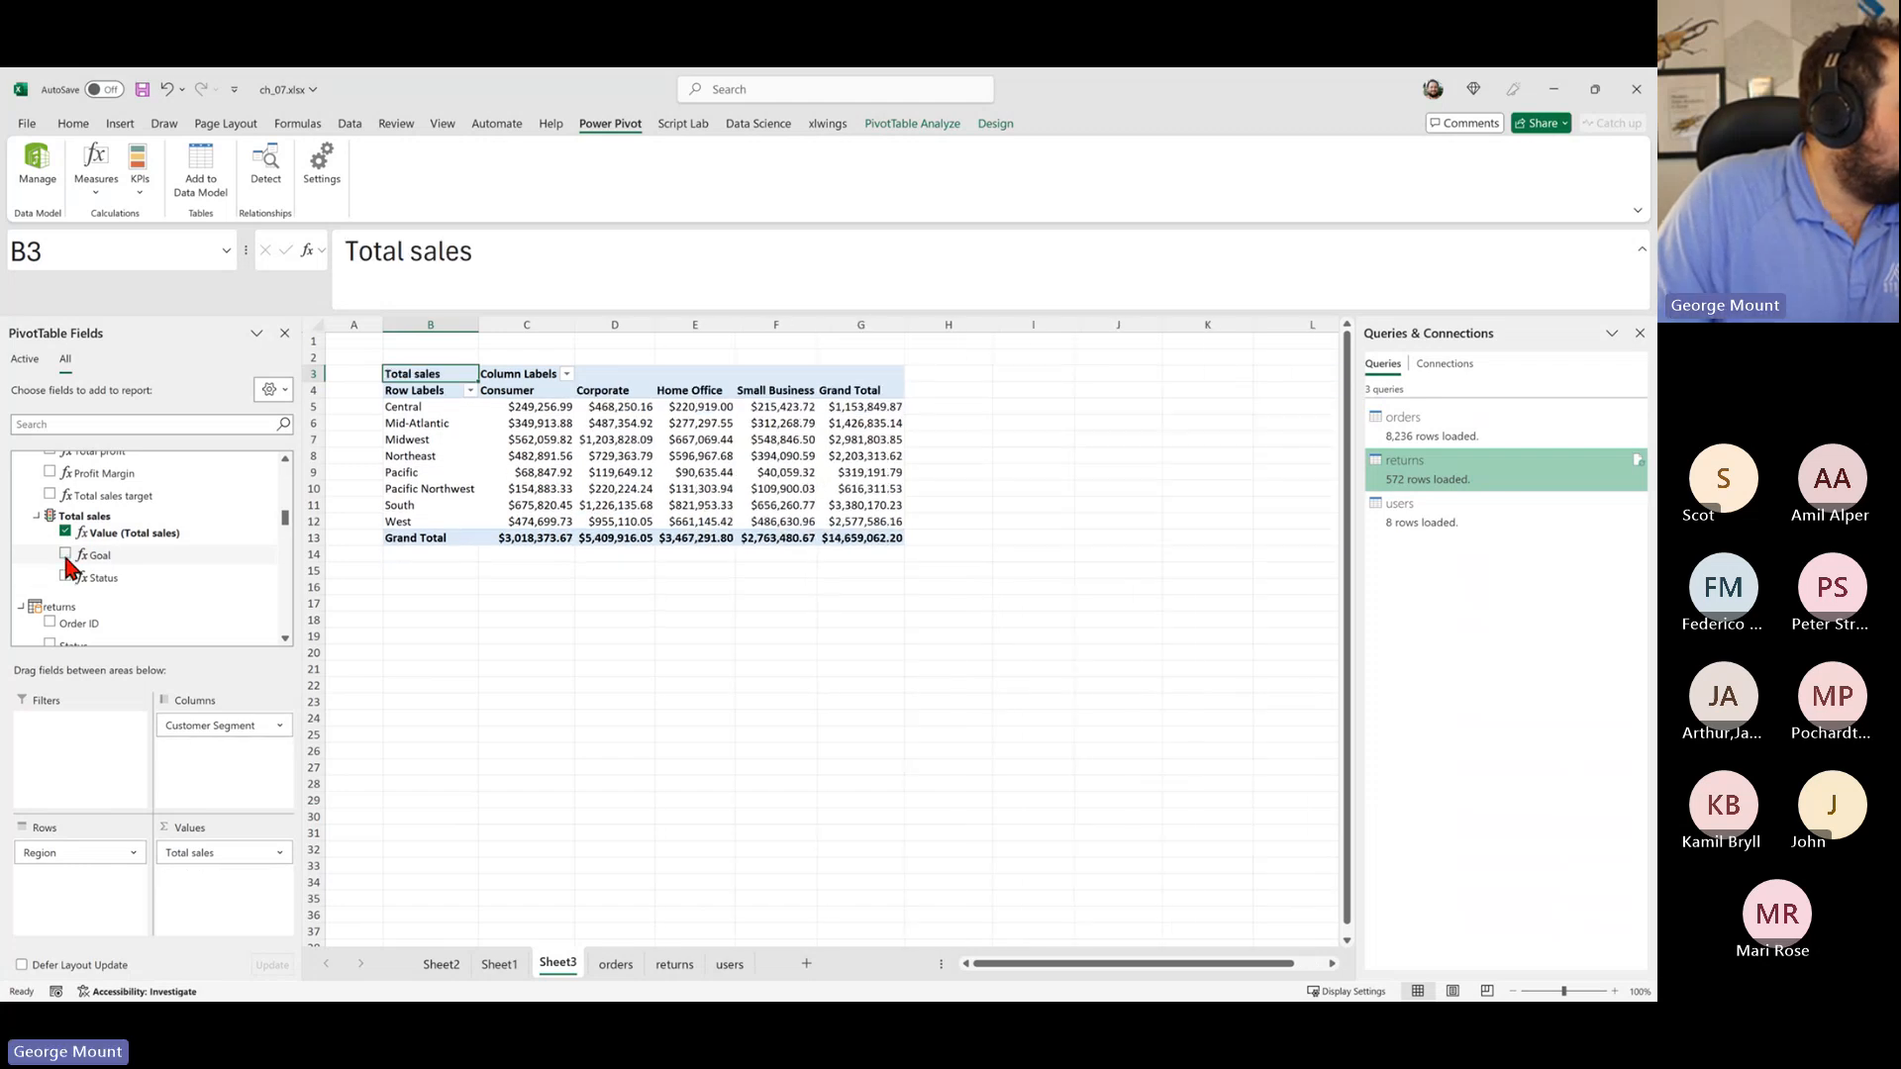
pyautogui.click(65, 577)
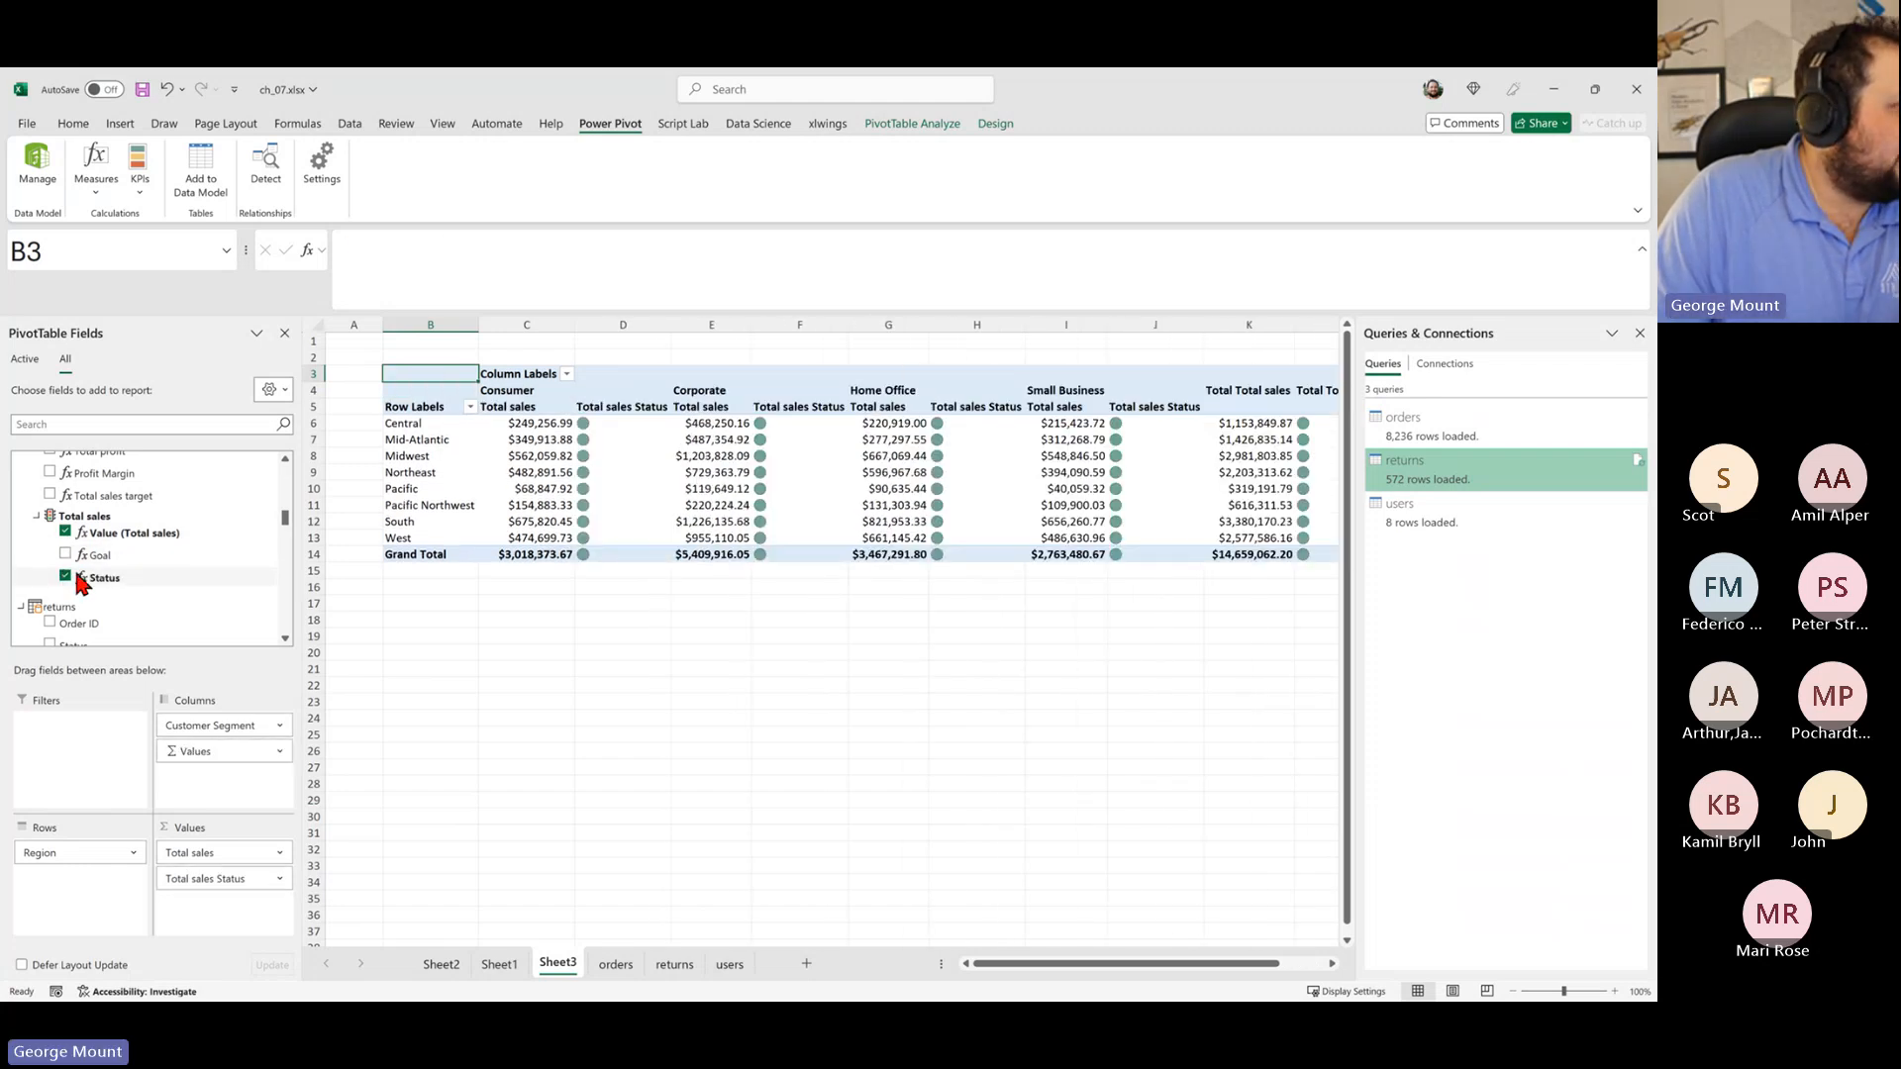
pyautogui.click(66, 555)
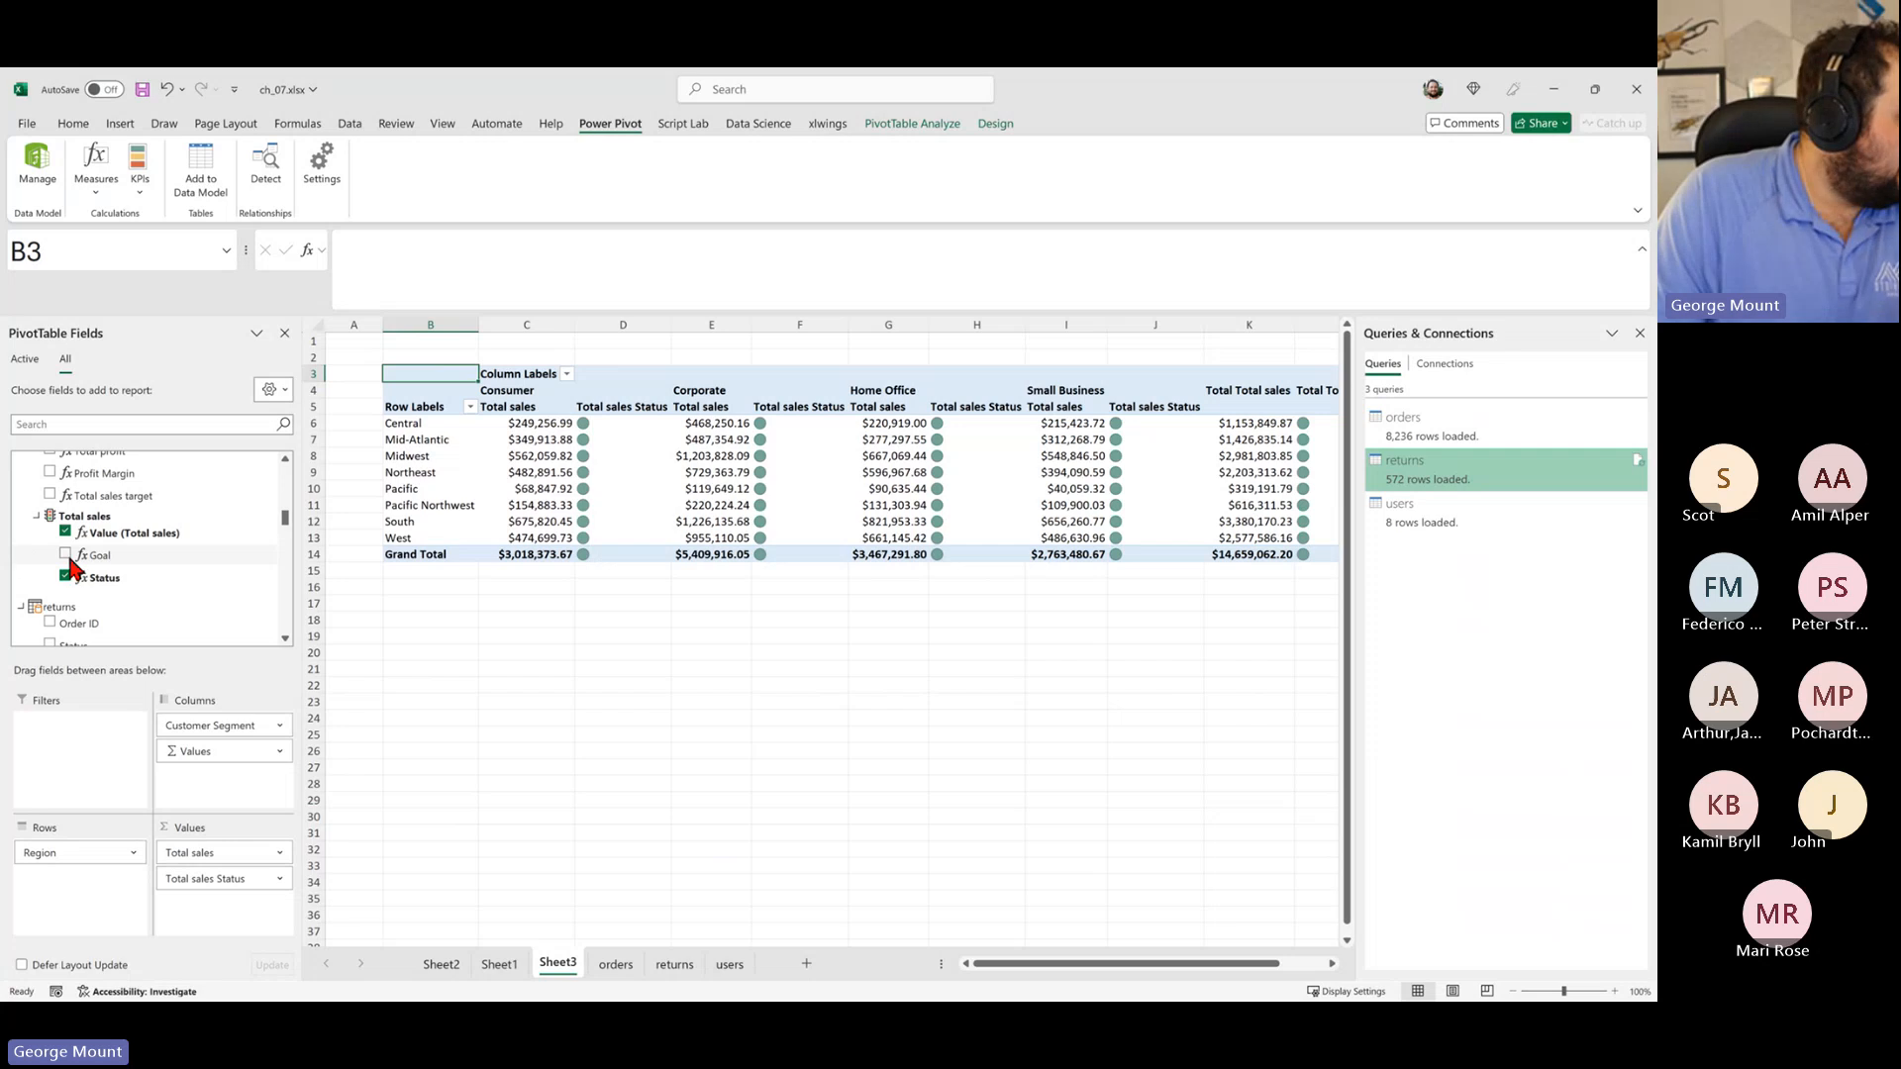
# Step: Compare total sales, status icons and goals across the regions and customer segments in the PivotTable
pyautogui.moveTo(764, 621); pyautogui.dragTo(1085, 643)
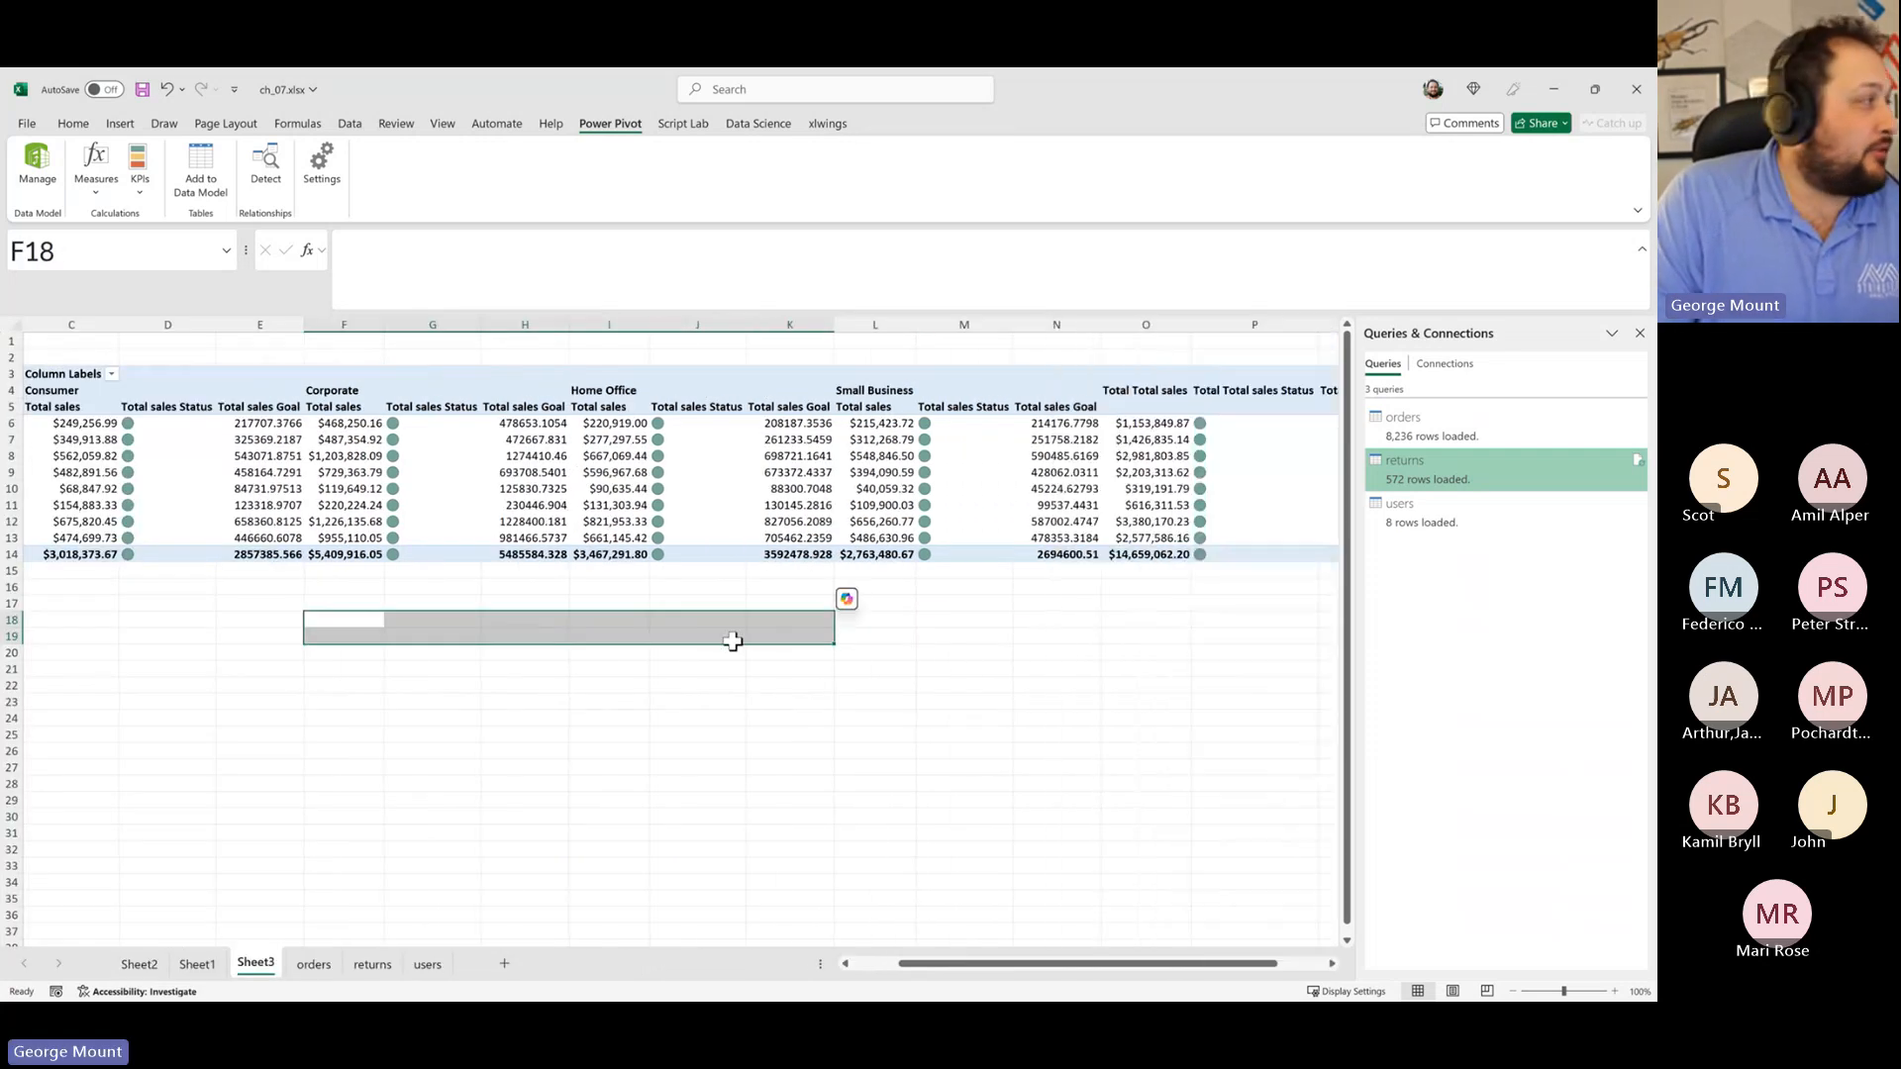
pyautogui.moveTo(165, 686); pyautogui.dragTo(28, 701)
pyautogui.click(413, 423)
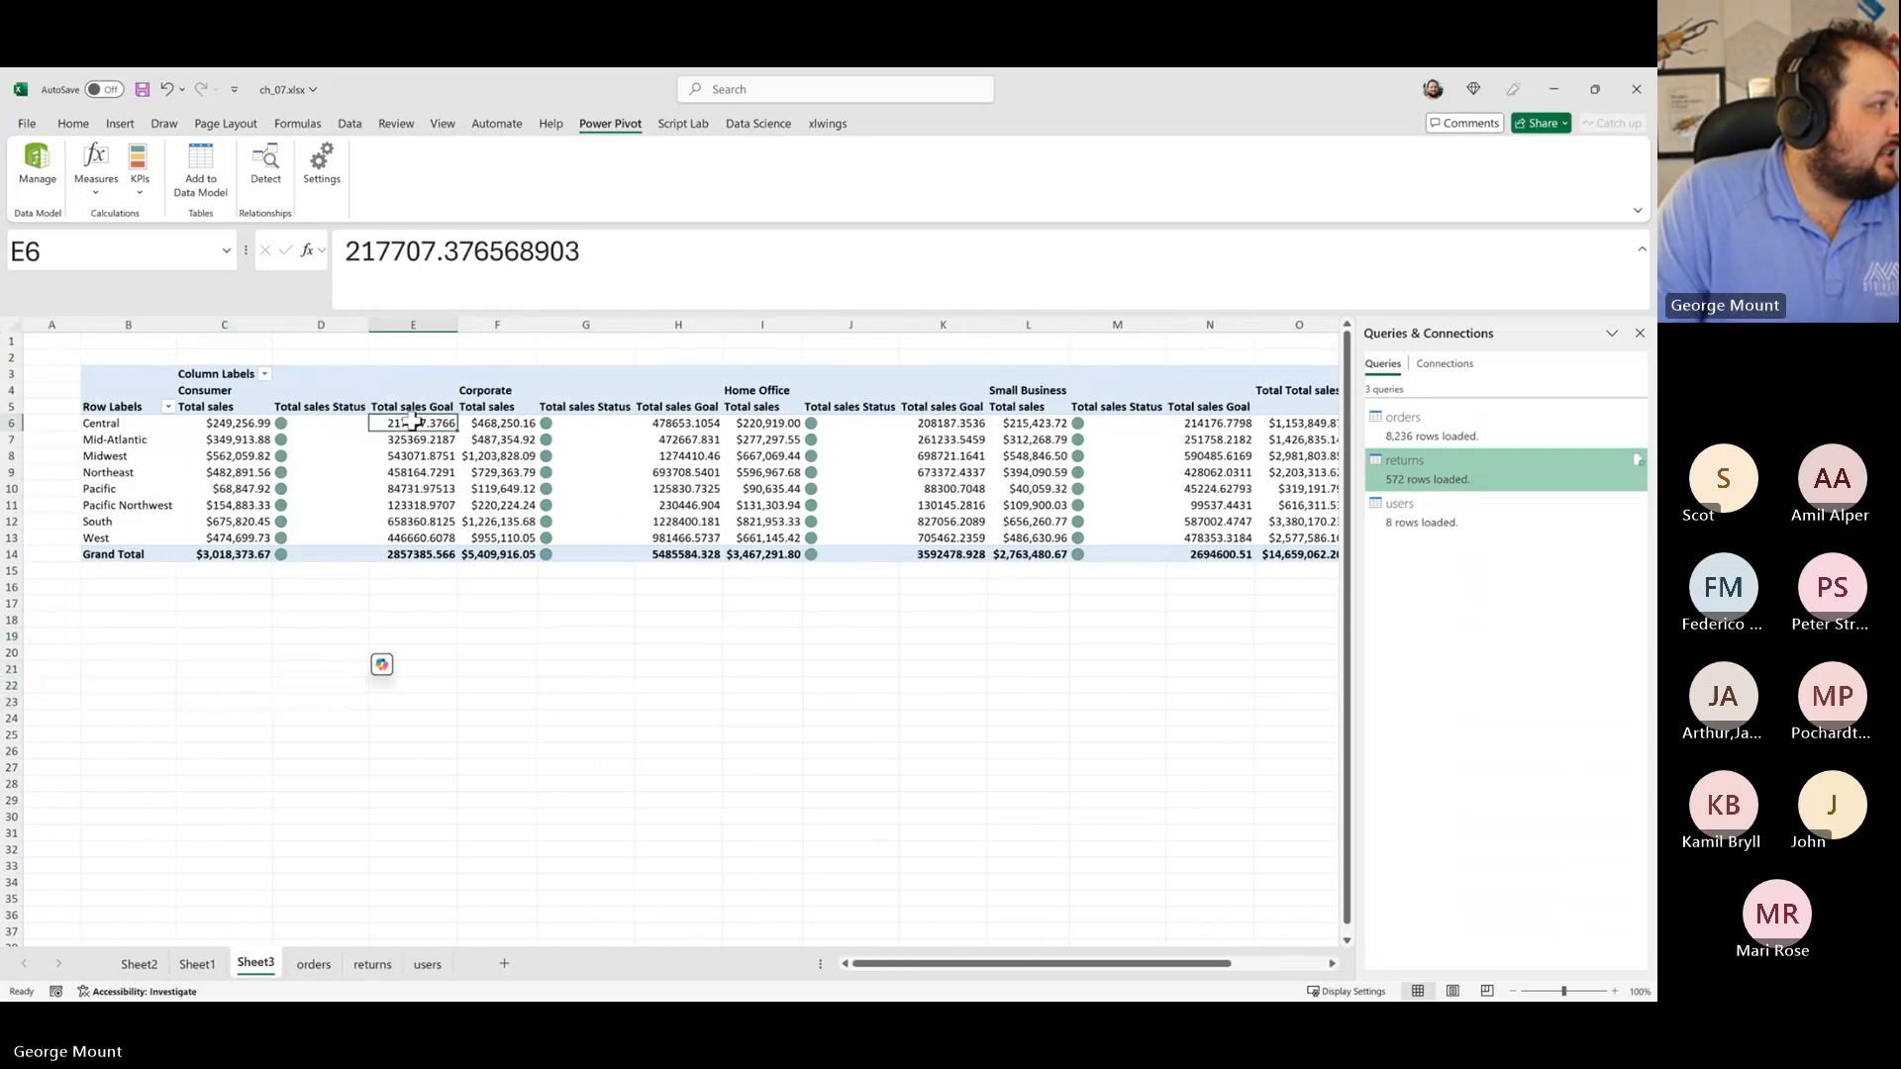
pyautogui.click(525, 423)
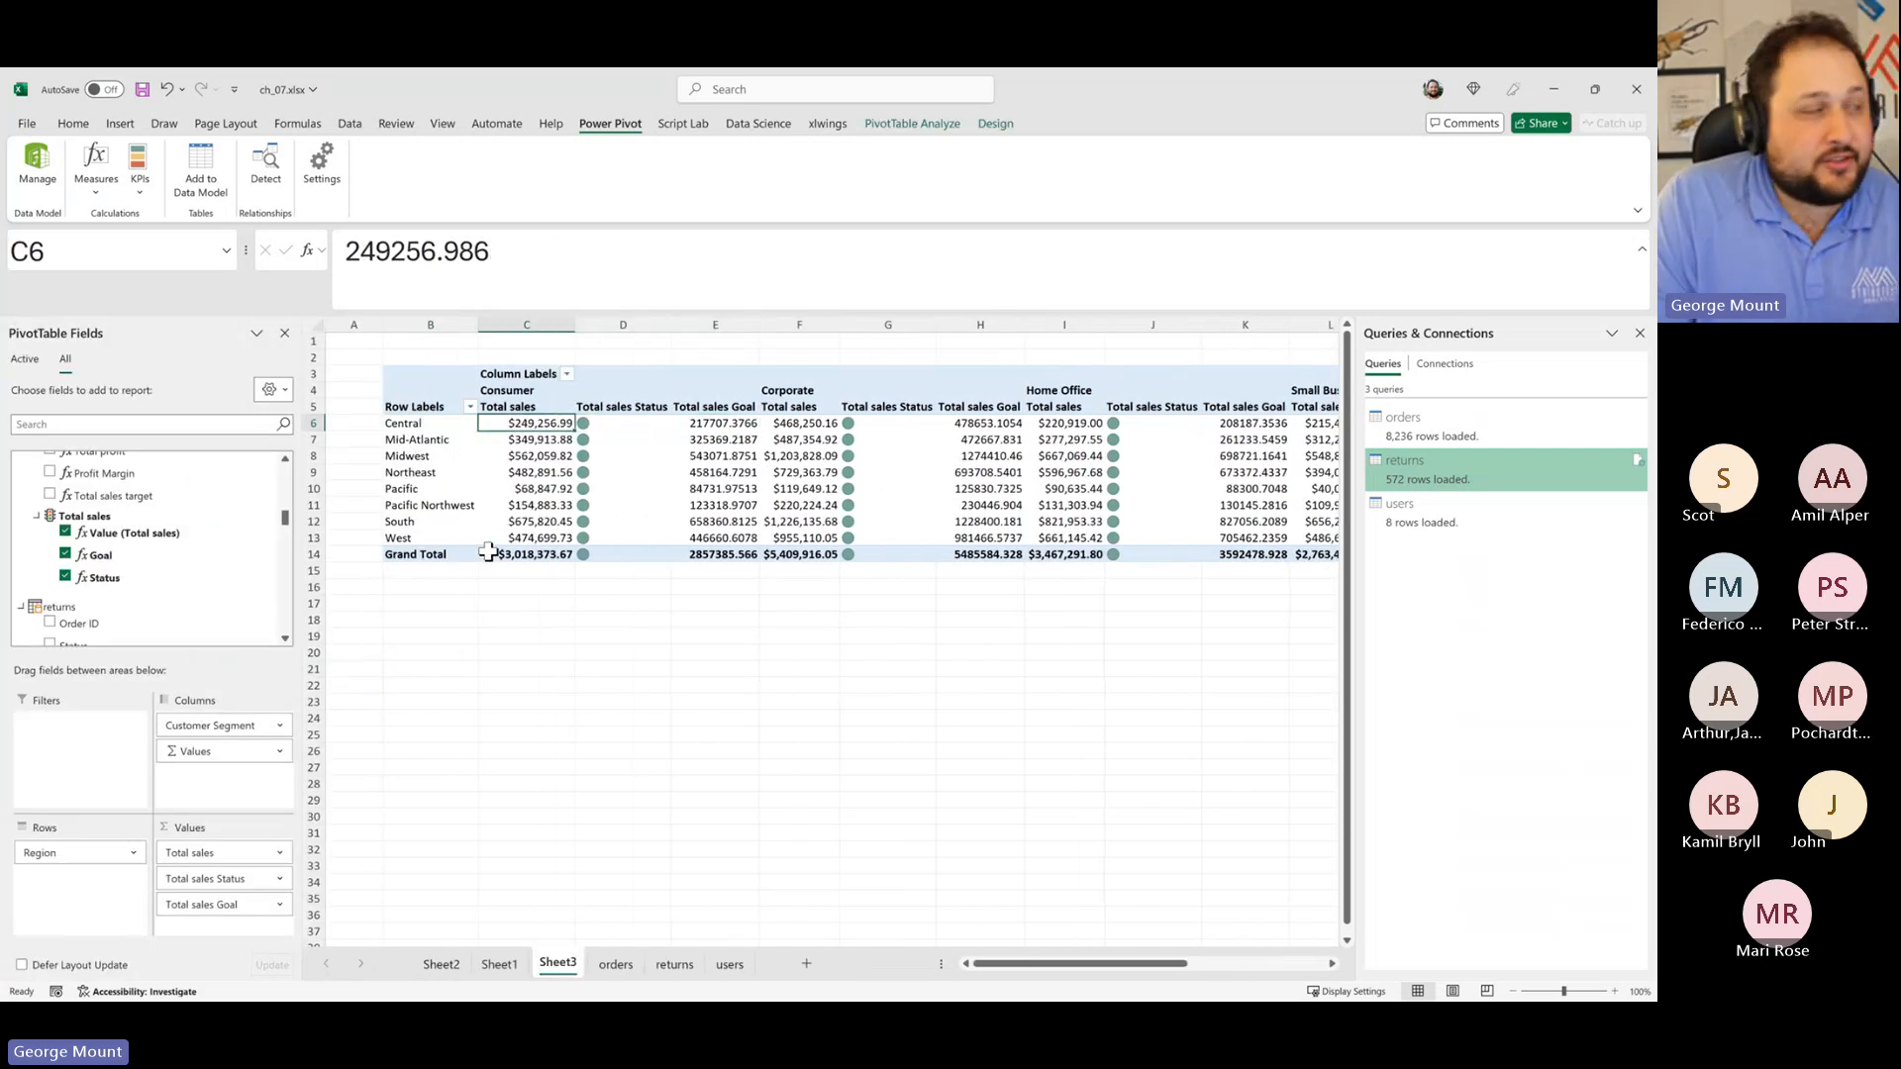
pyautogui.moveTo(618, 423); pyautogui.dragTo(602, 523)
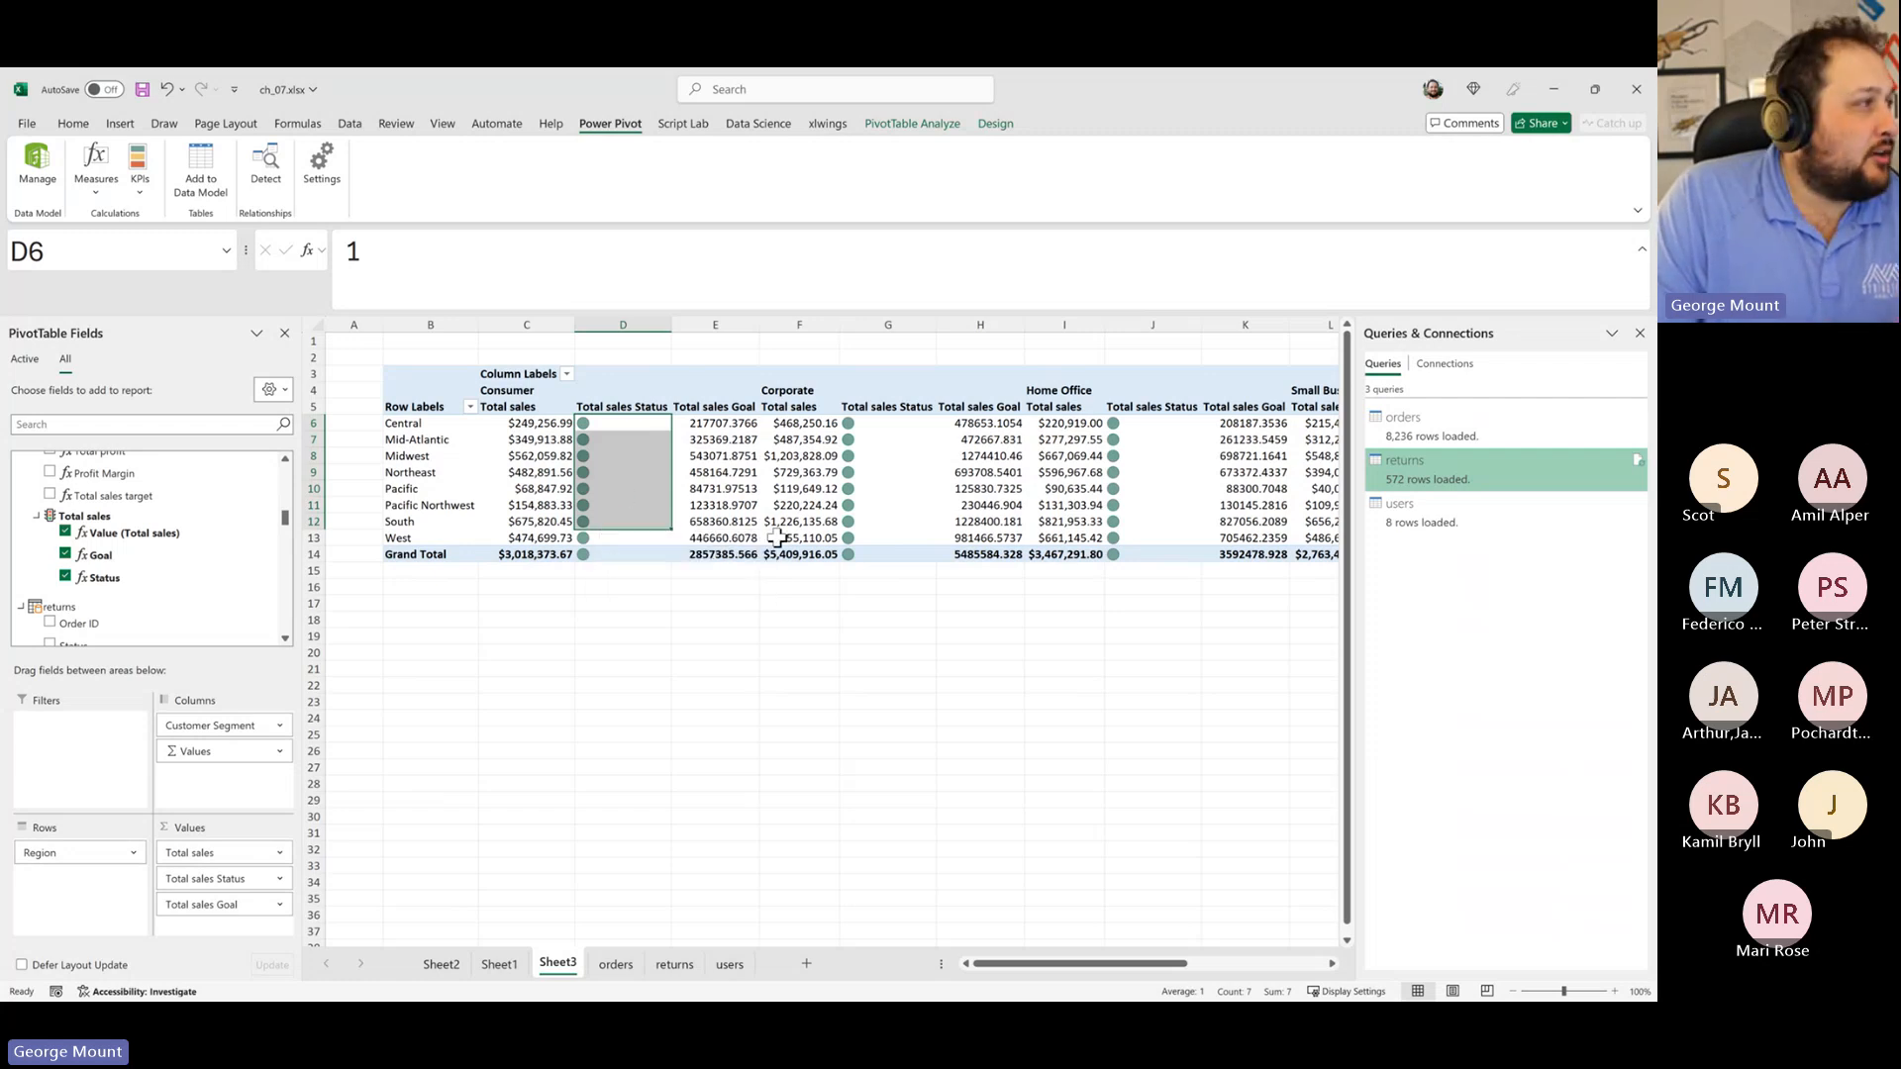
pyautogui.moveTo(1014, 636); pyautogui.dragTo(396, 648)
pyautogui.click(714, 456)
pyautogui.click(439, 466)
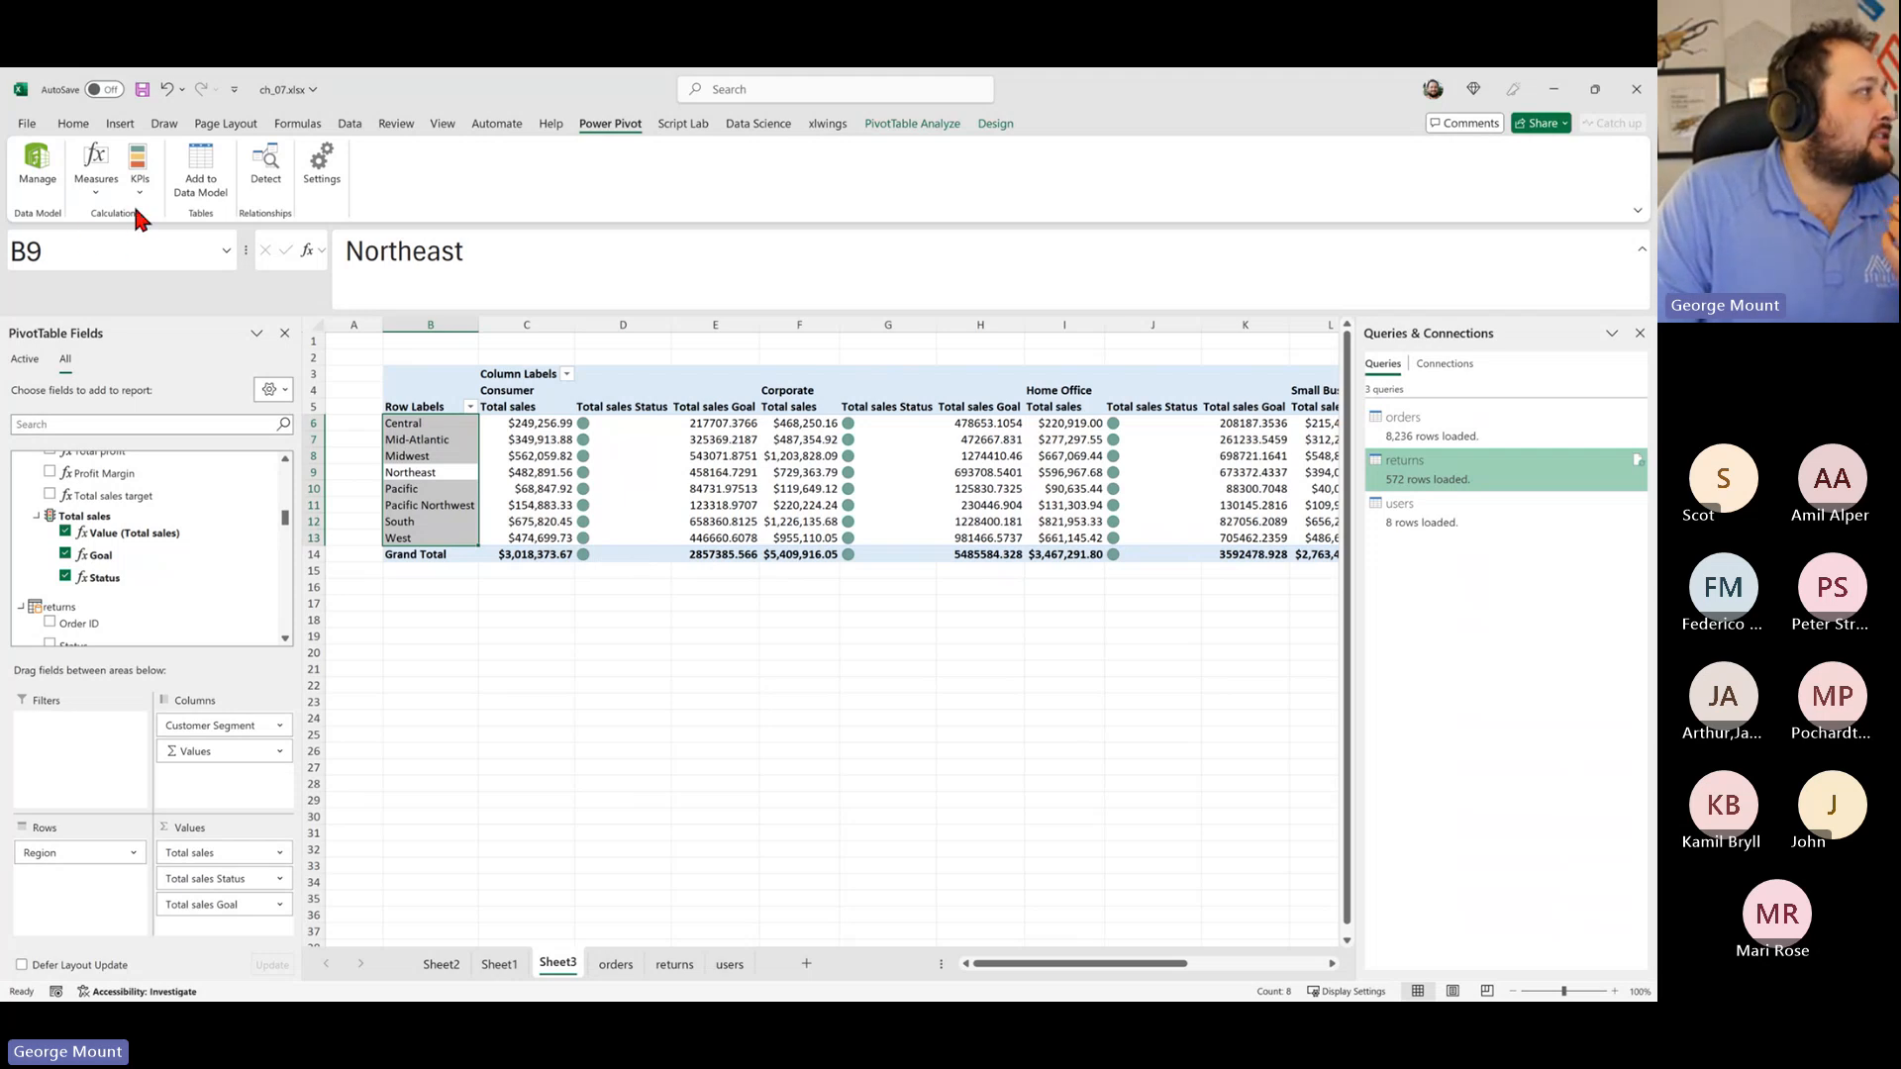
# Step: Open the existing Total sales KPI for editing and raise its yellow-to-green status threshold to about 97%
pyautogui.click(139, 168)
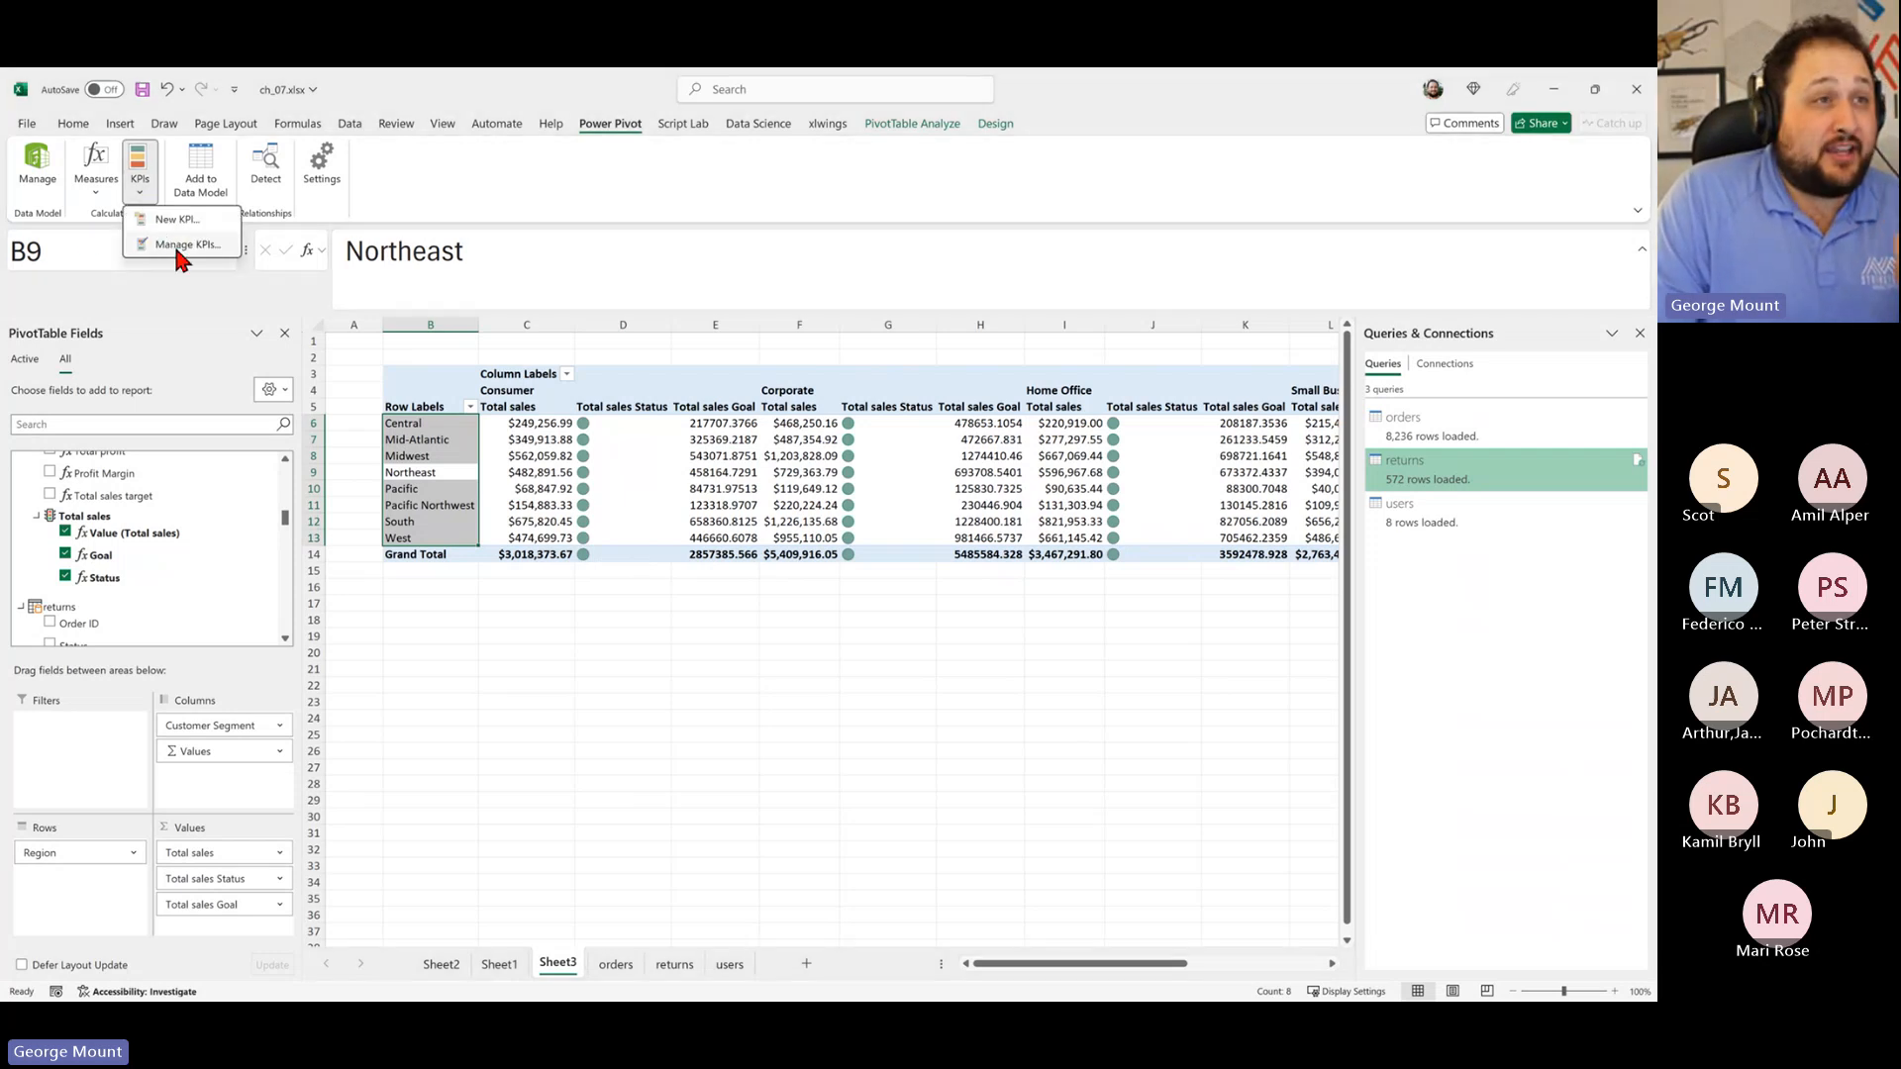
pyautogui.click(180, 244)
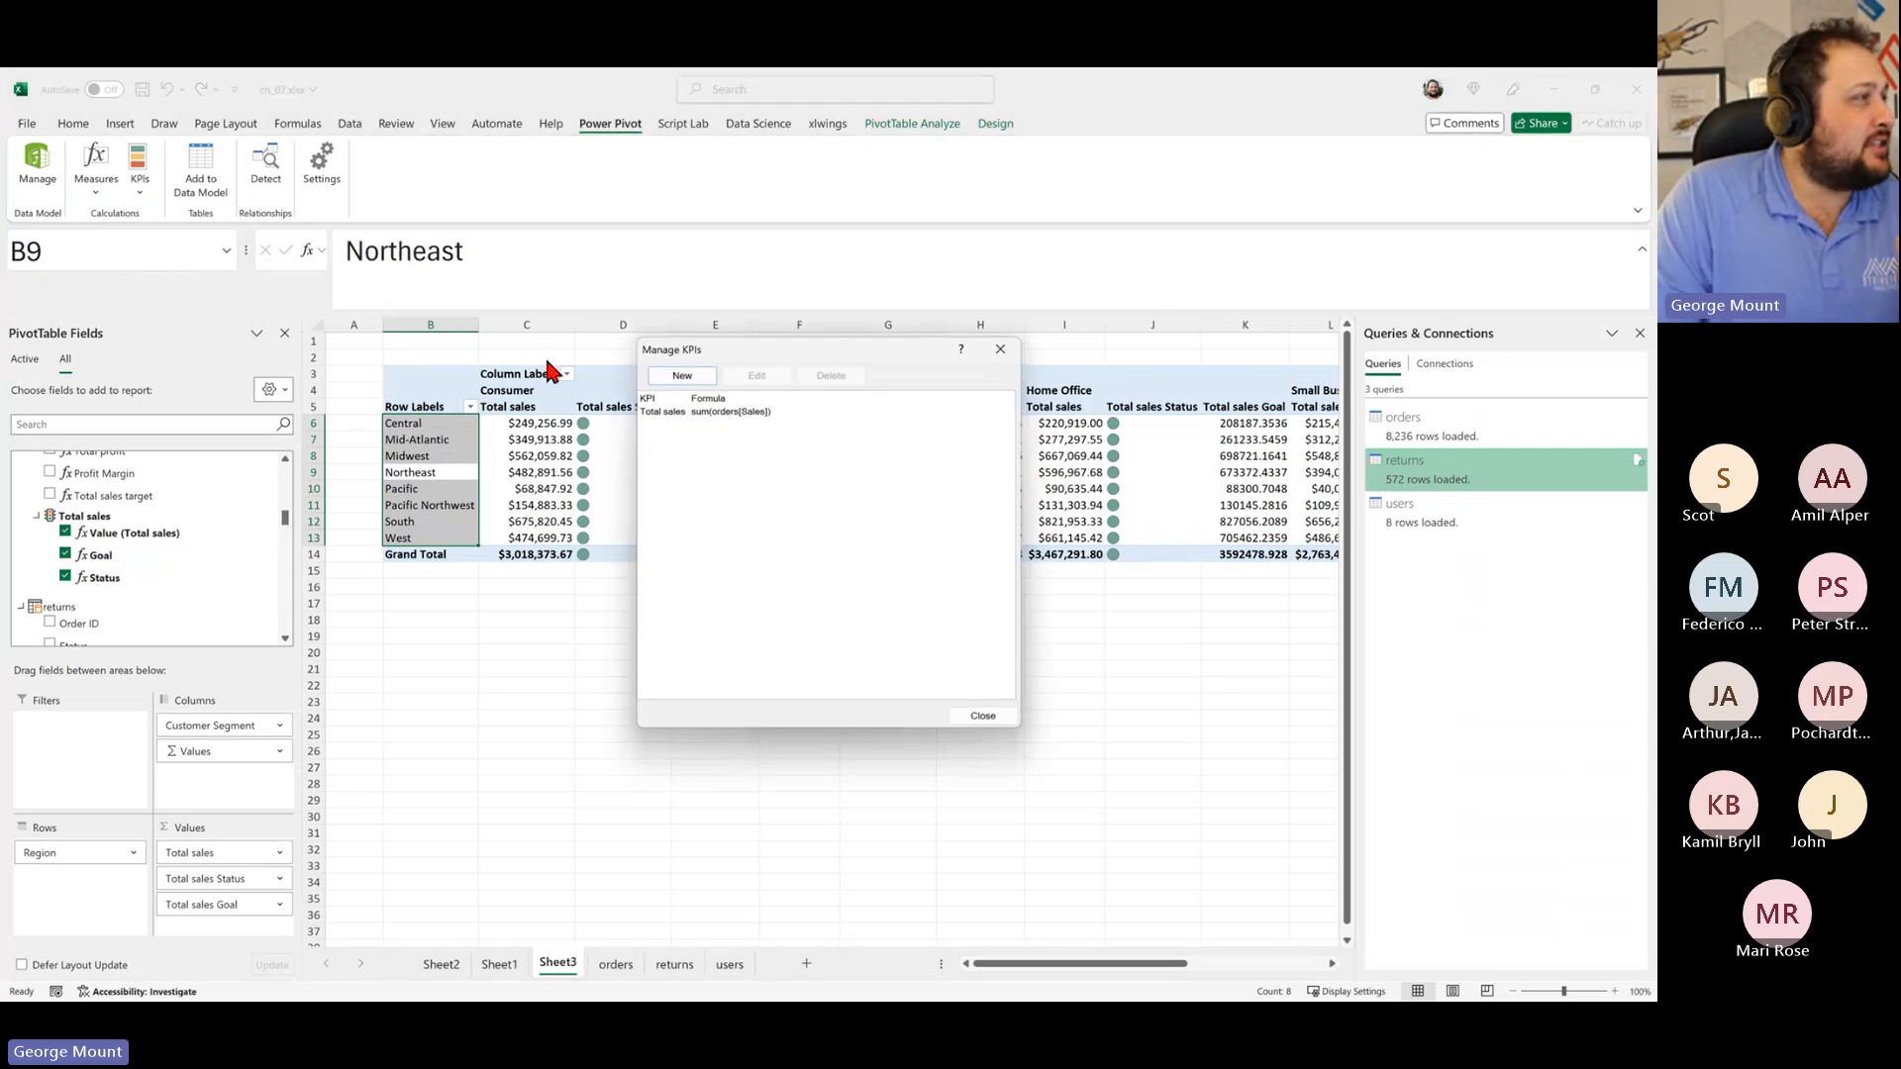
pyautogui.click(735, 413)
pyautogui.click(756, 376)
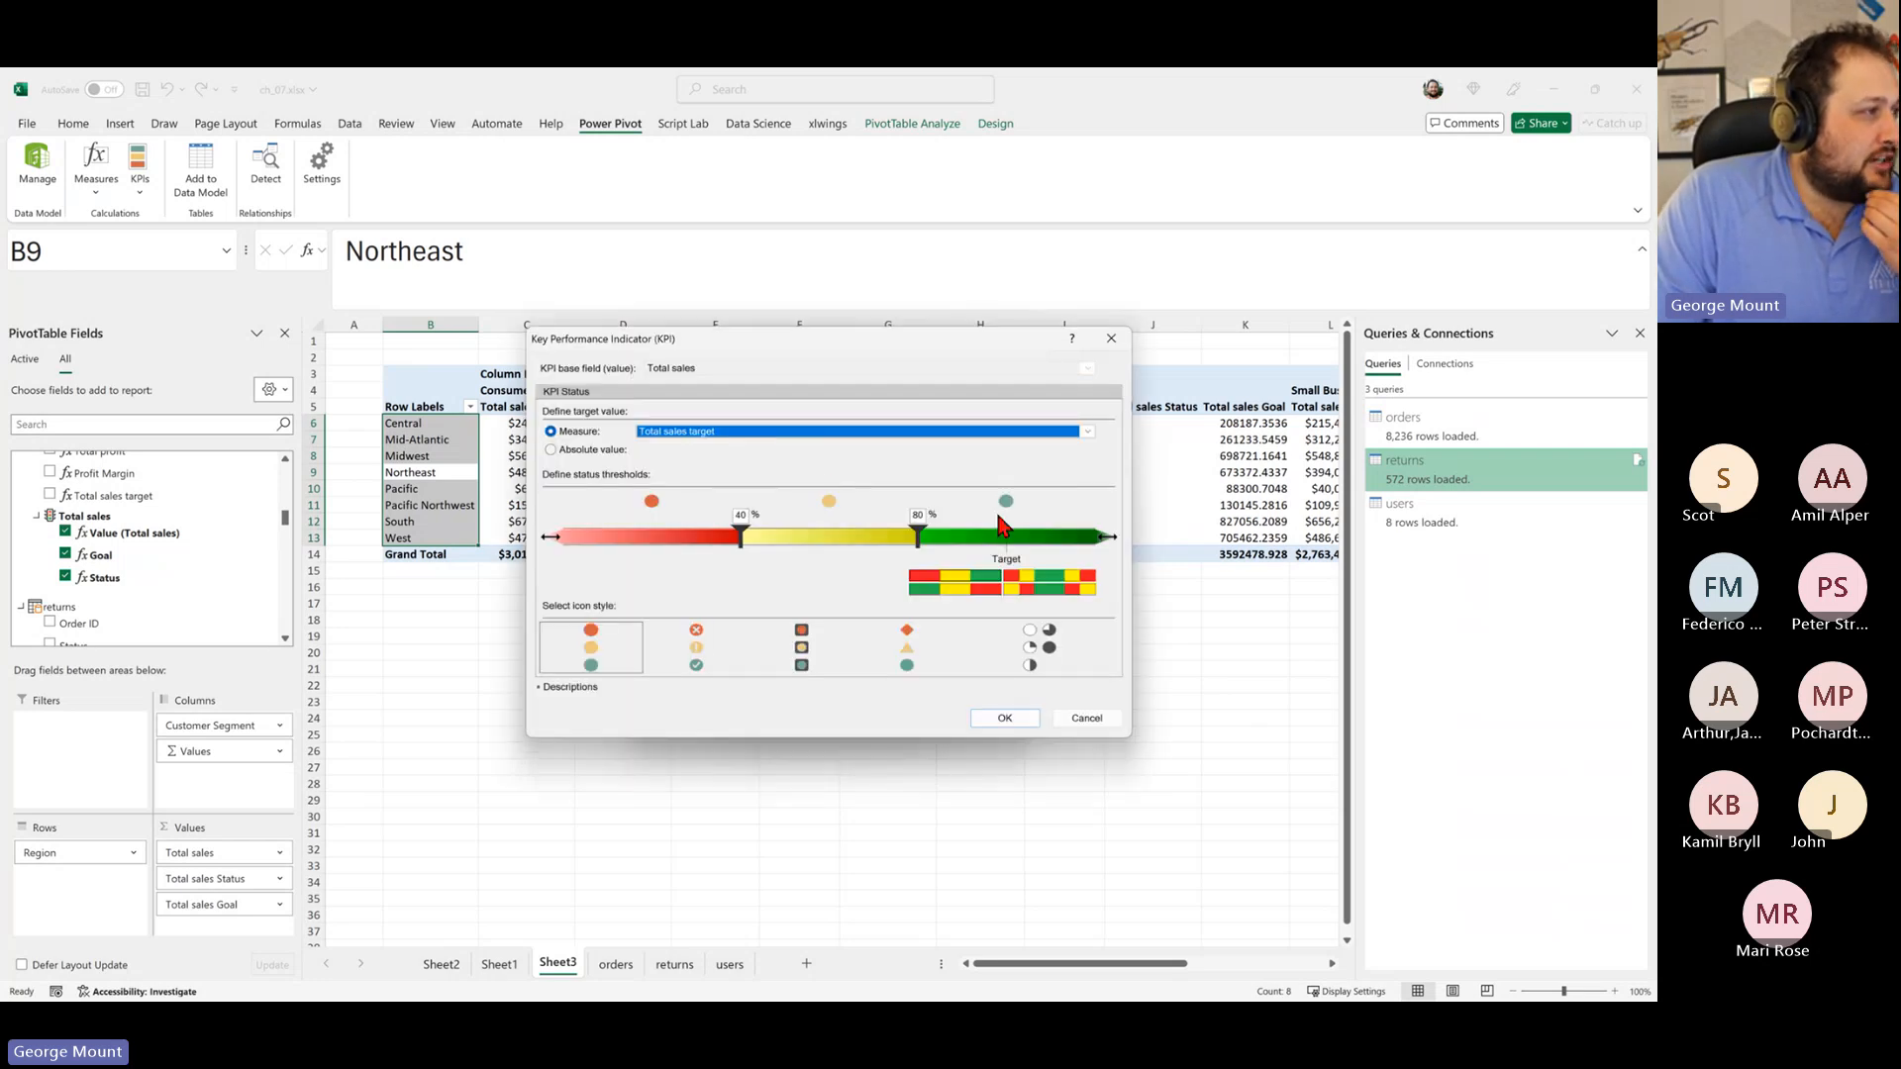
pyautogui.click(921, 537)
pyautogui.moveTo(920, 537); pyautogui.dragTo(995, 534)
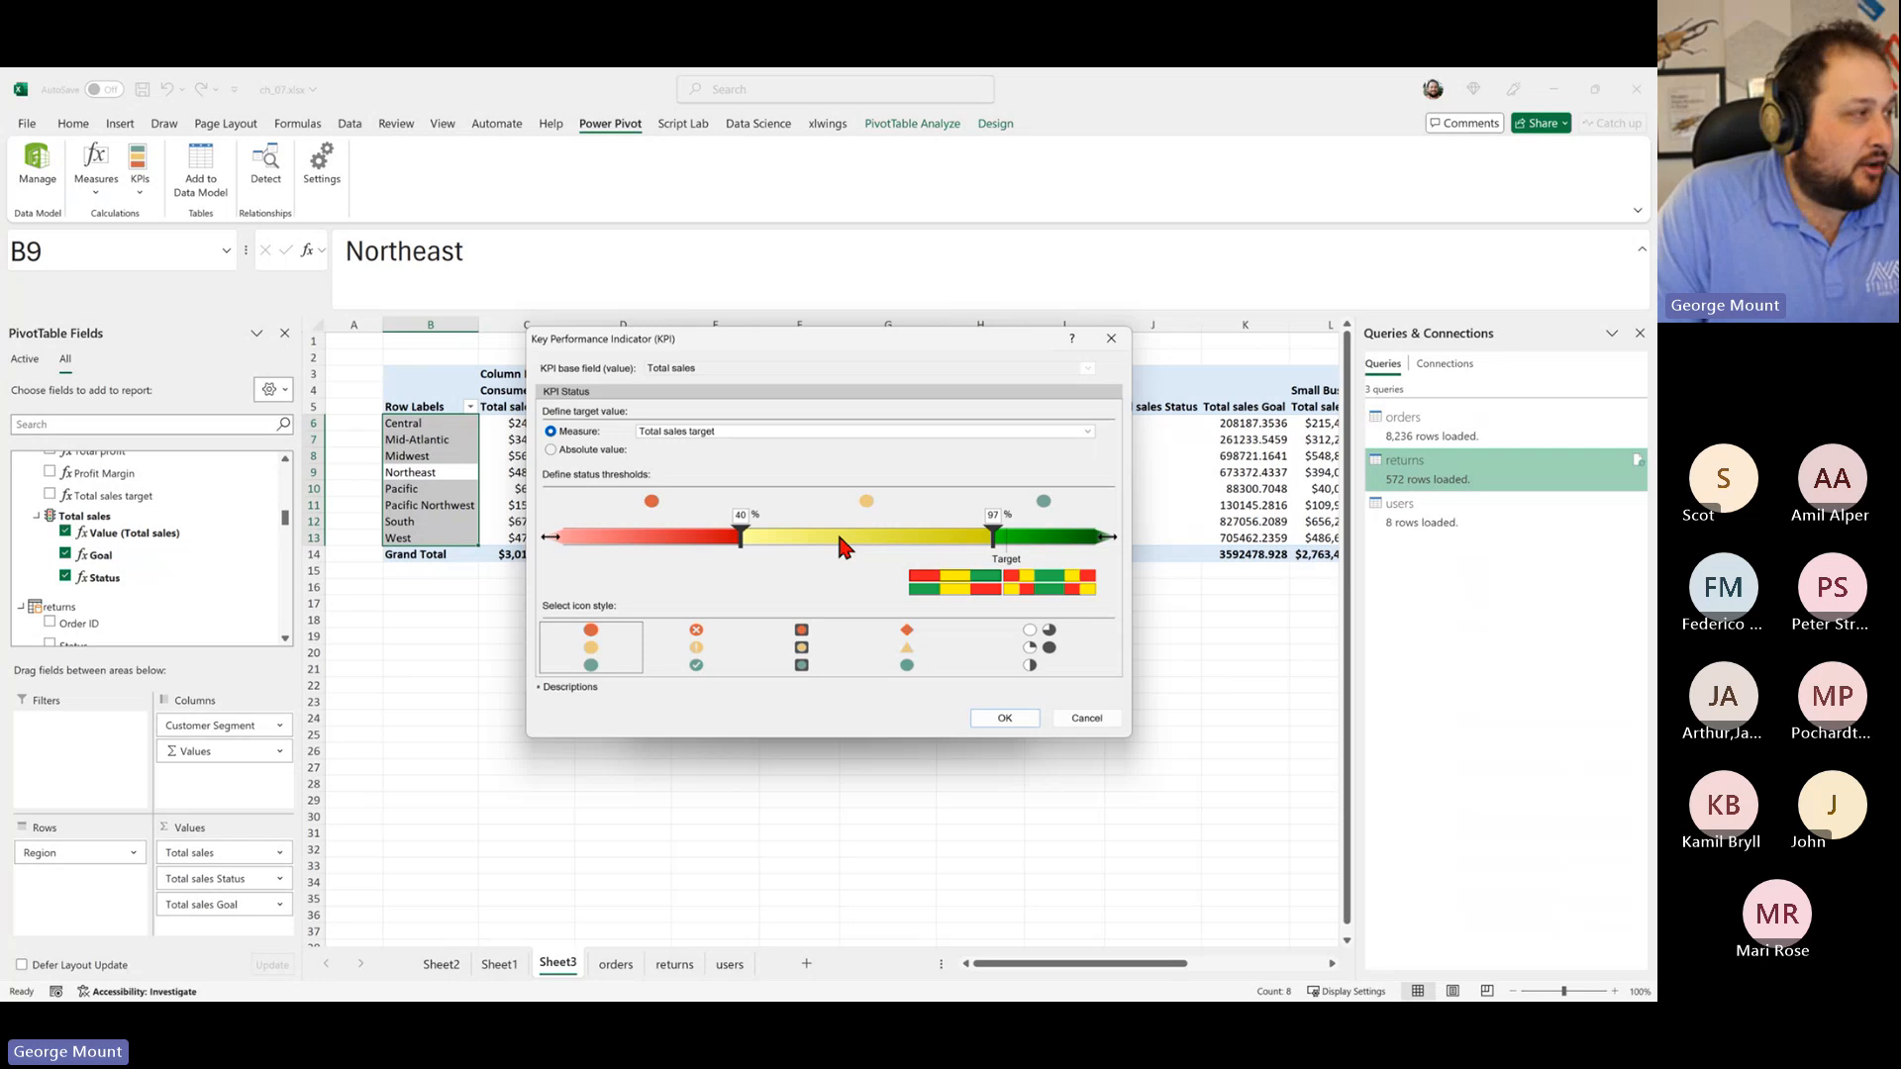
# Step: Set the KPI's red-to-yellow threshold to 90% and its yellow-to-green threshold to 98%, then save it and close the KPI manager
pyautogui.moveTo(741, 536); pyautogui.dragTo(938, 517)
pyautogui.write('9')
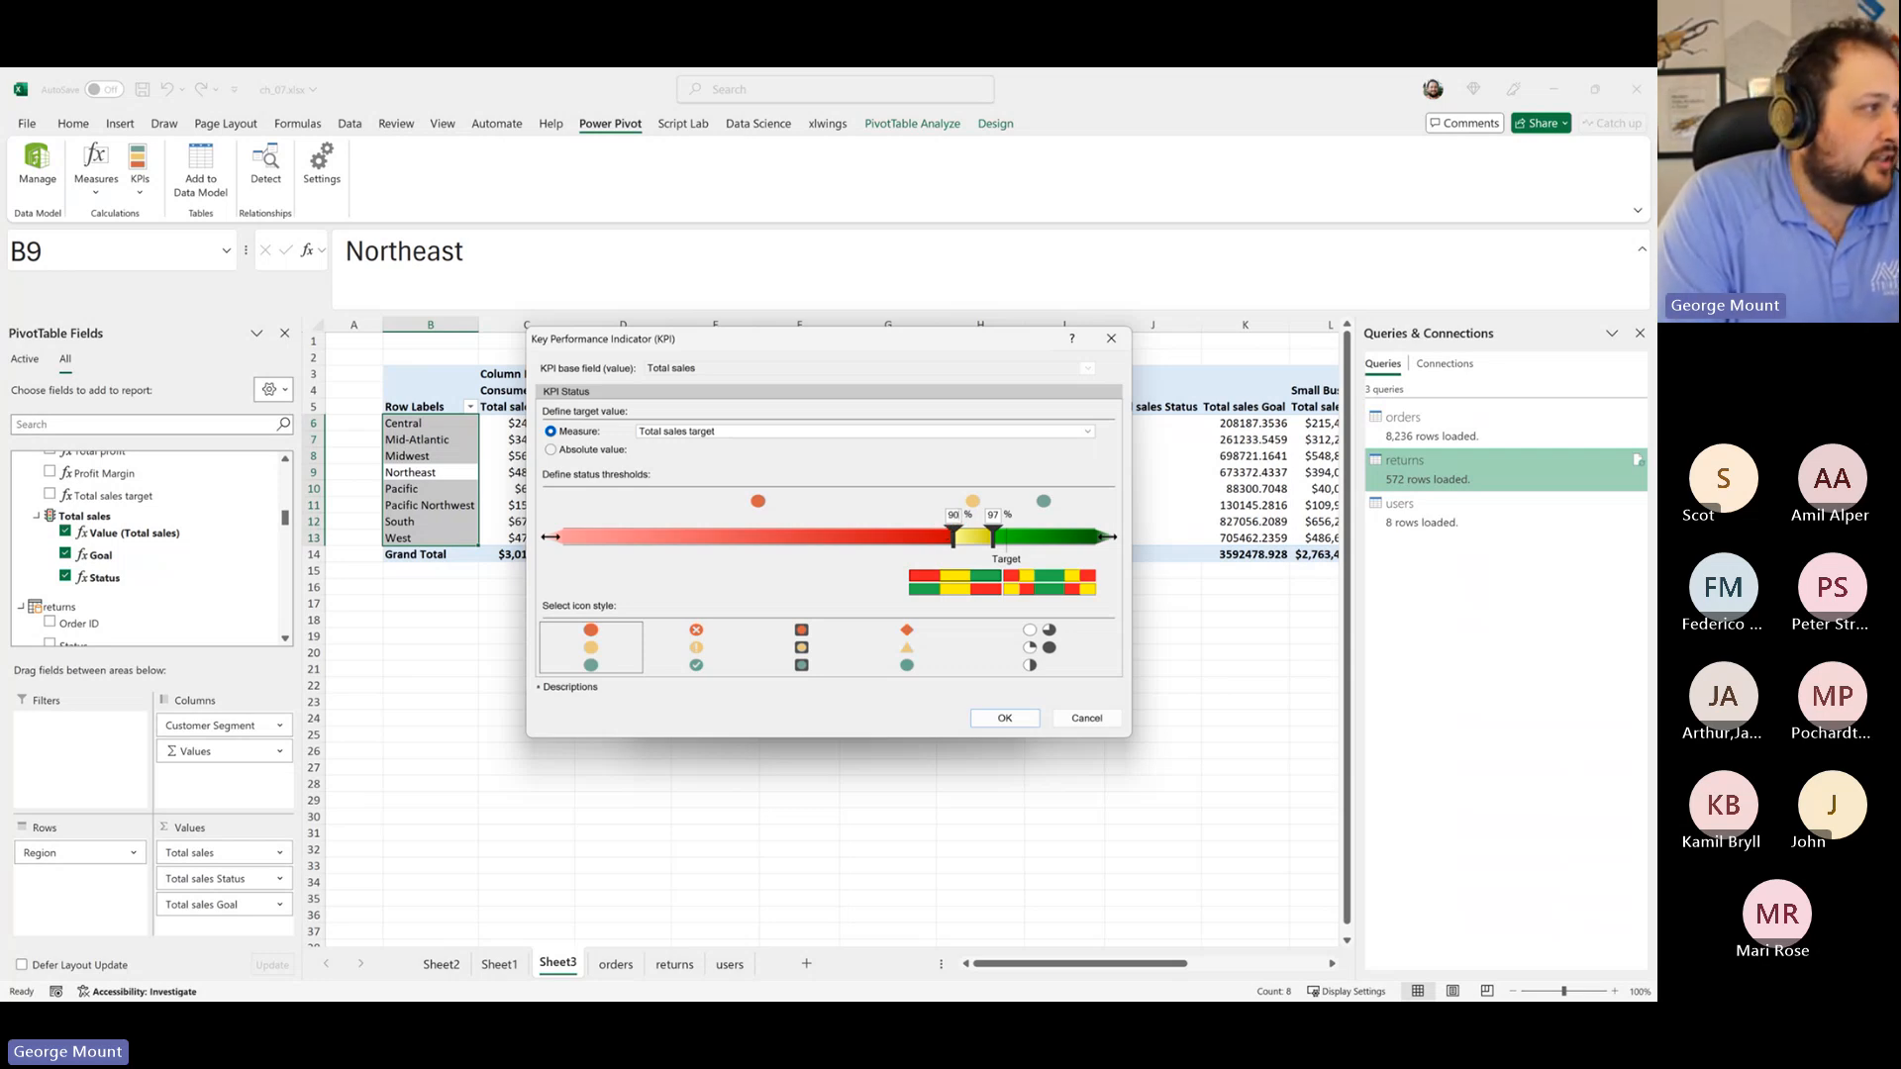
pyautogui.press('Return')
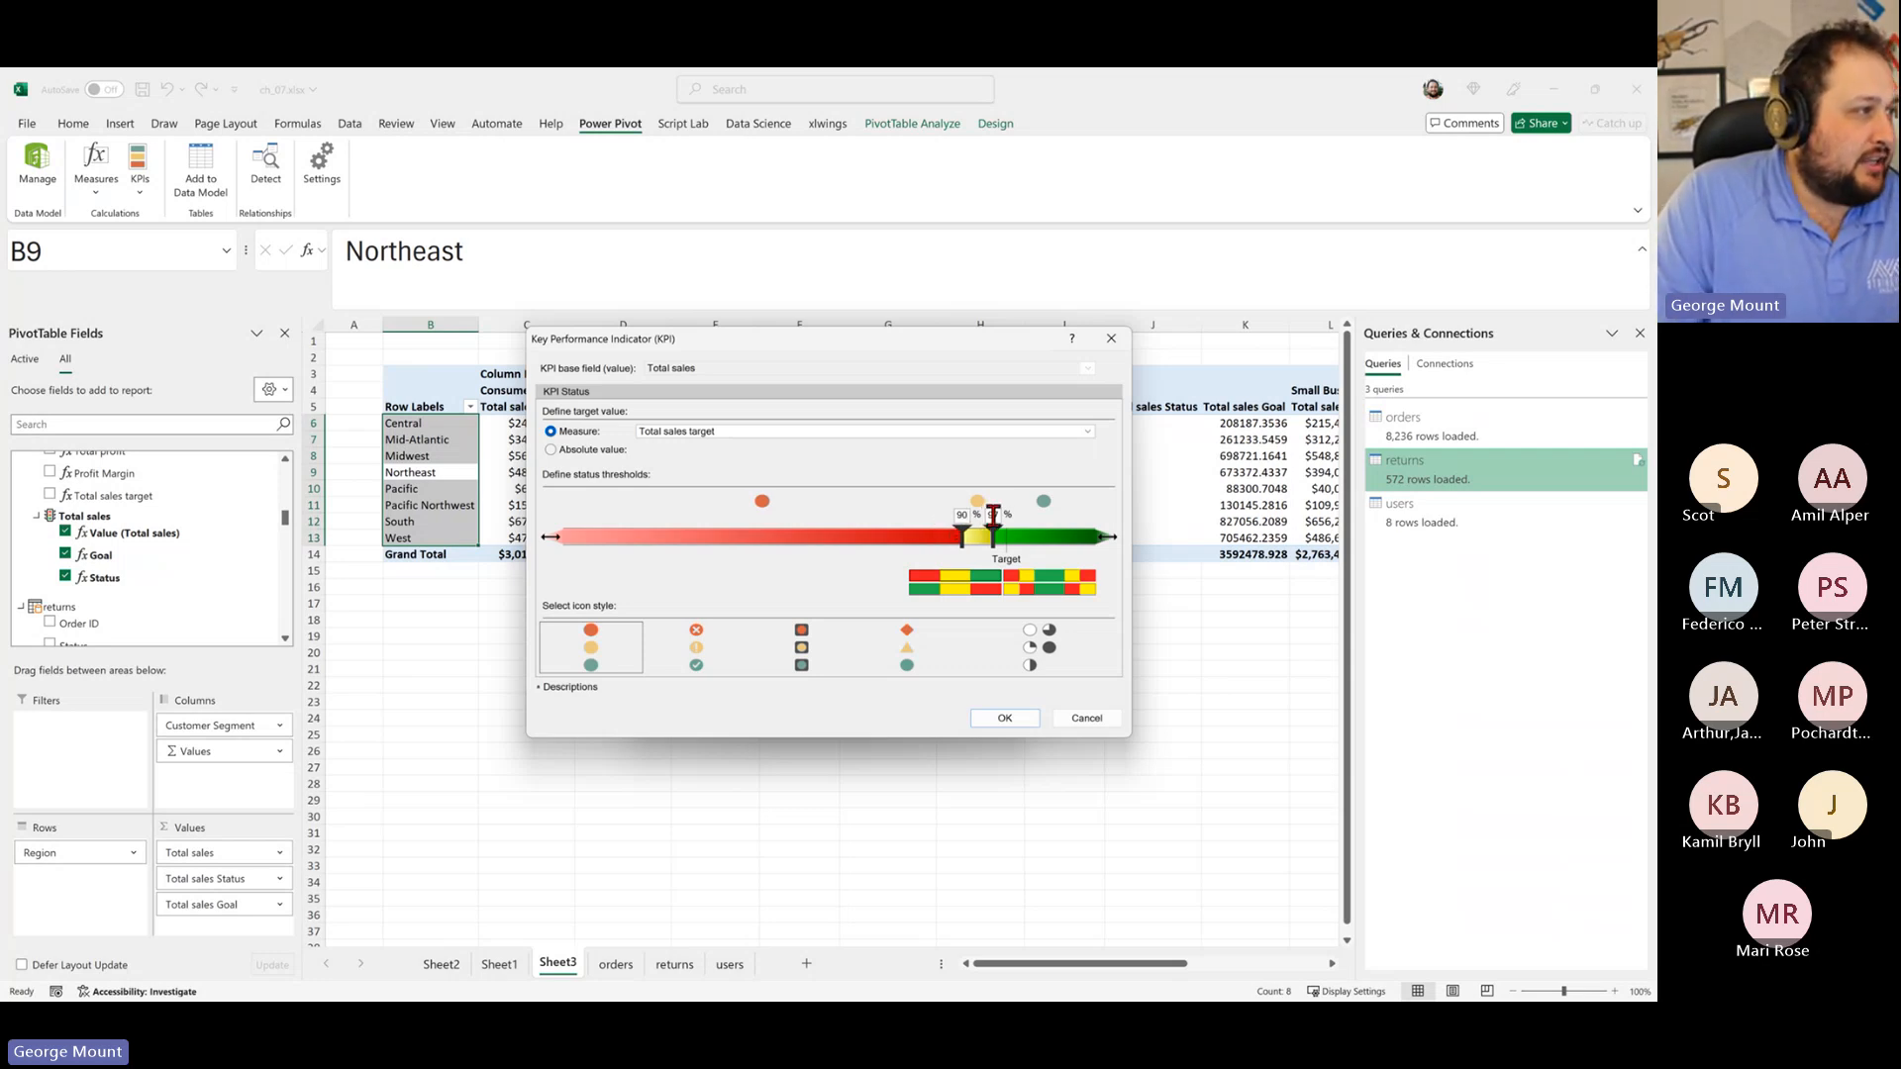
pyautogui.moveTo(997, 515); pyautogui.dragTo(985, 518)
pyautogui.write('98')
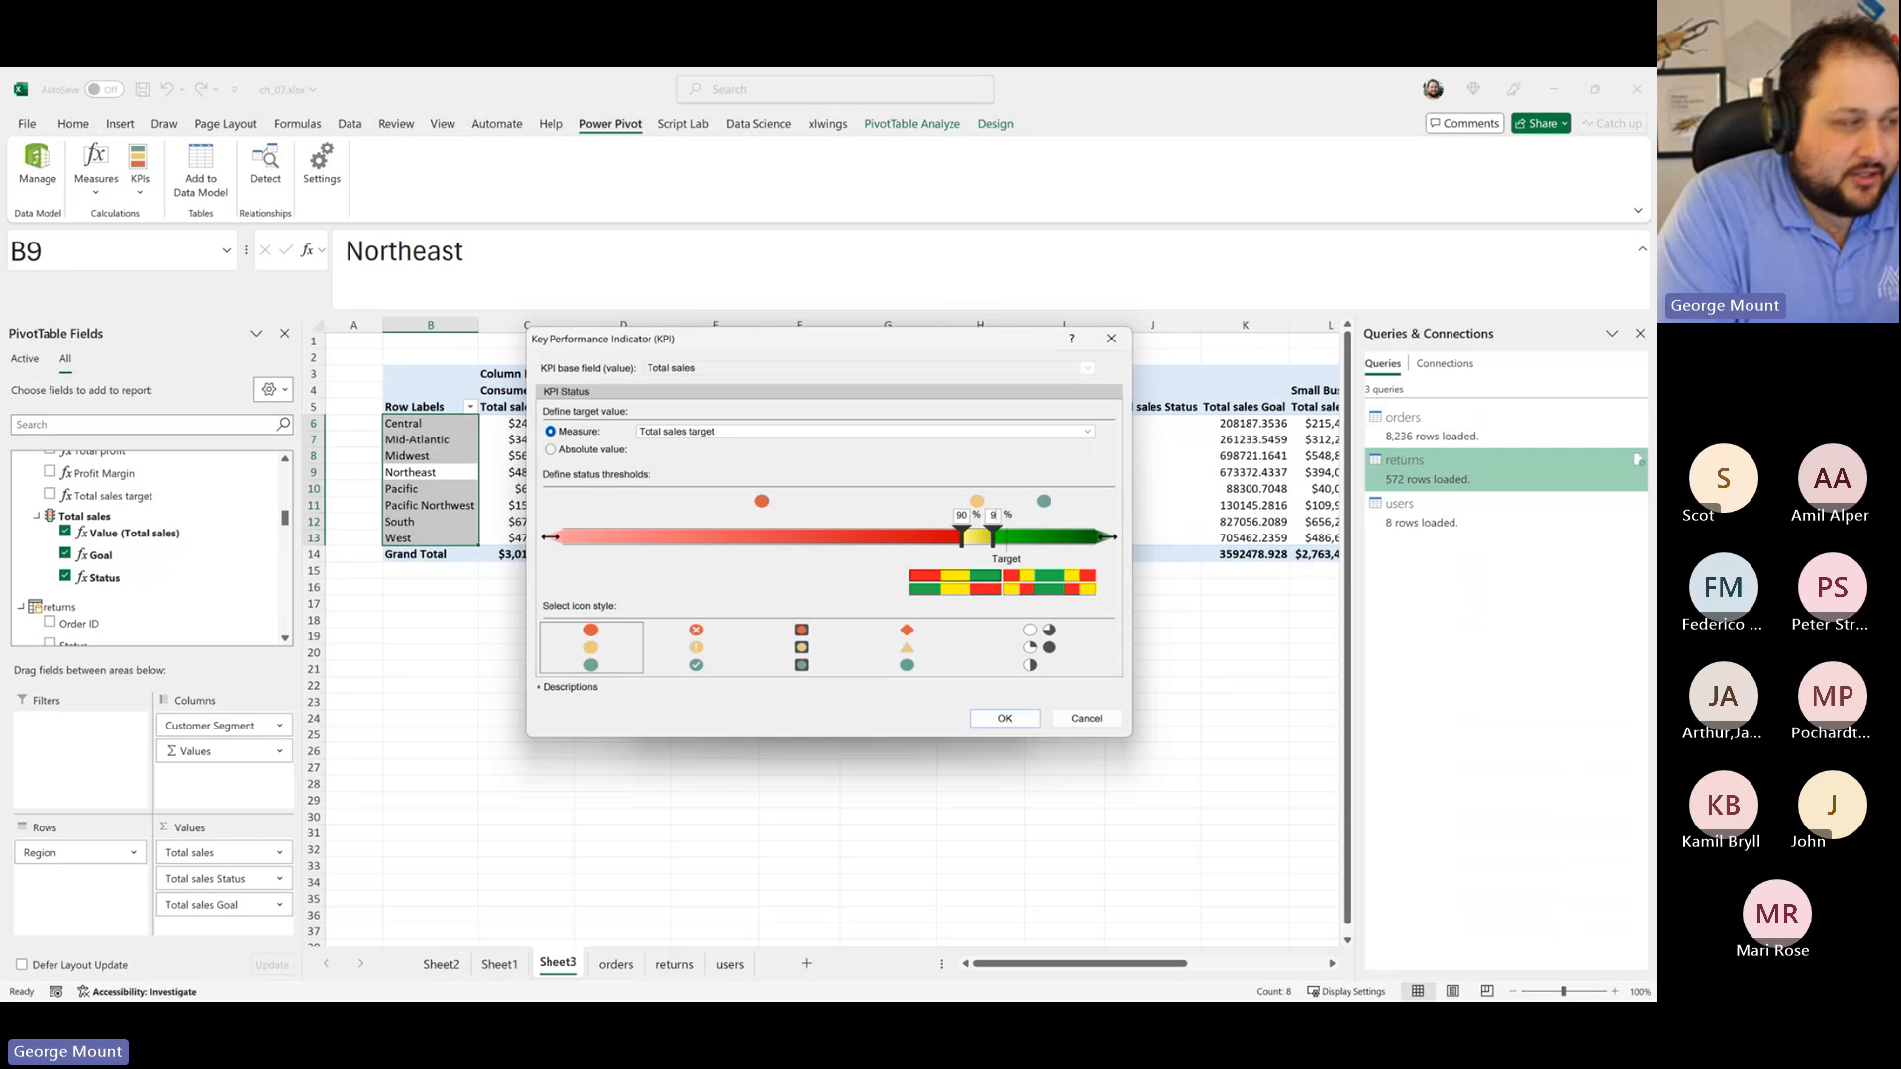
pyautogui.press('Return')
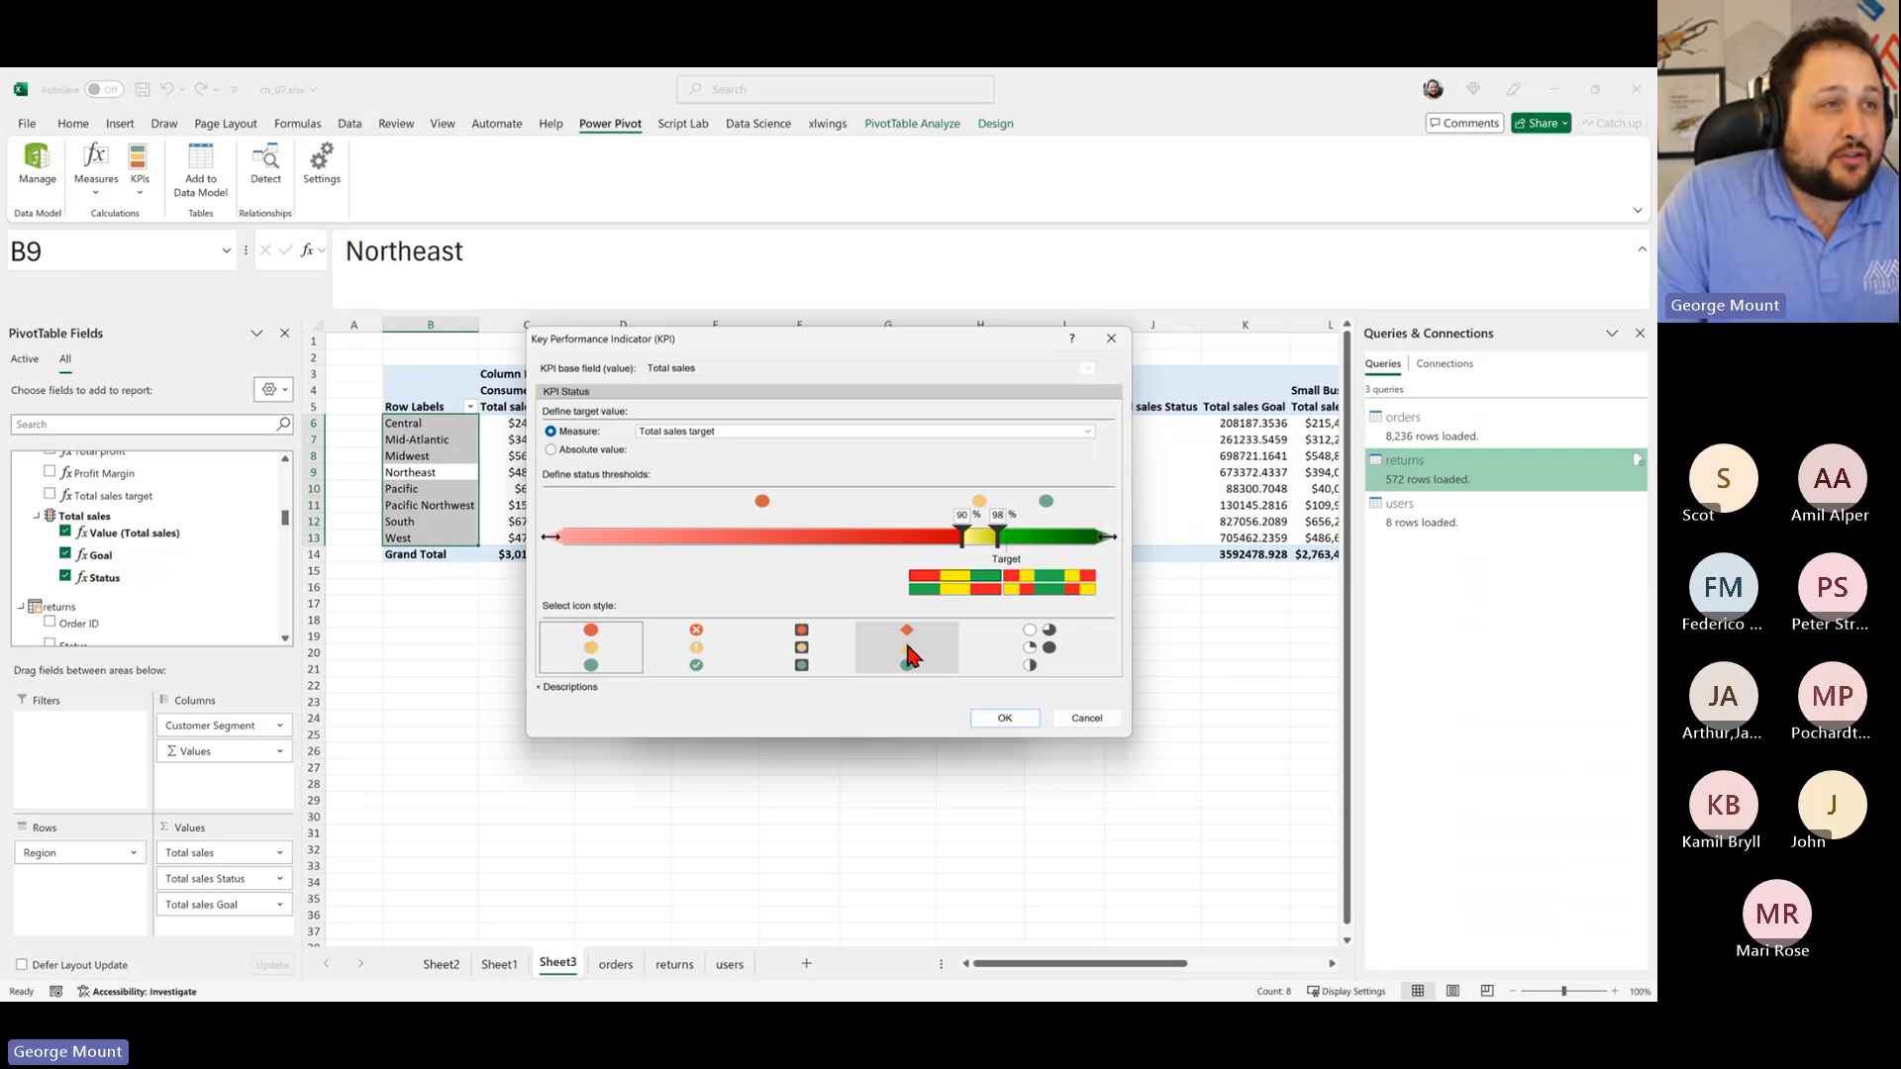
pyautogui.click(1011, 720)
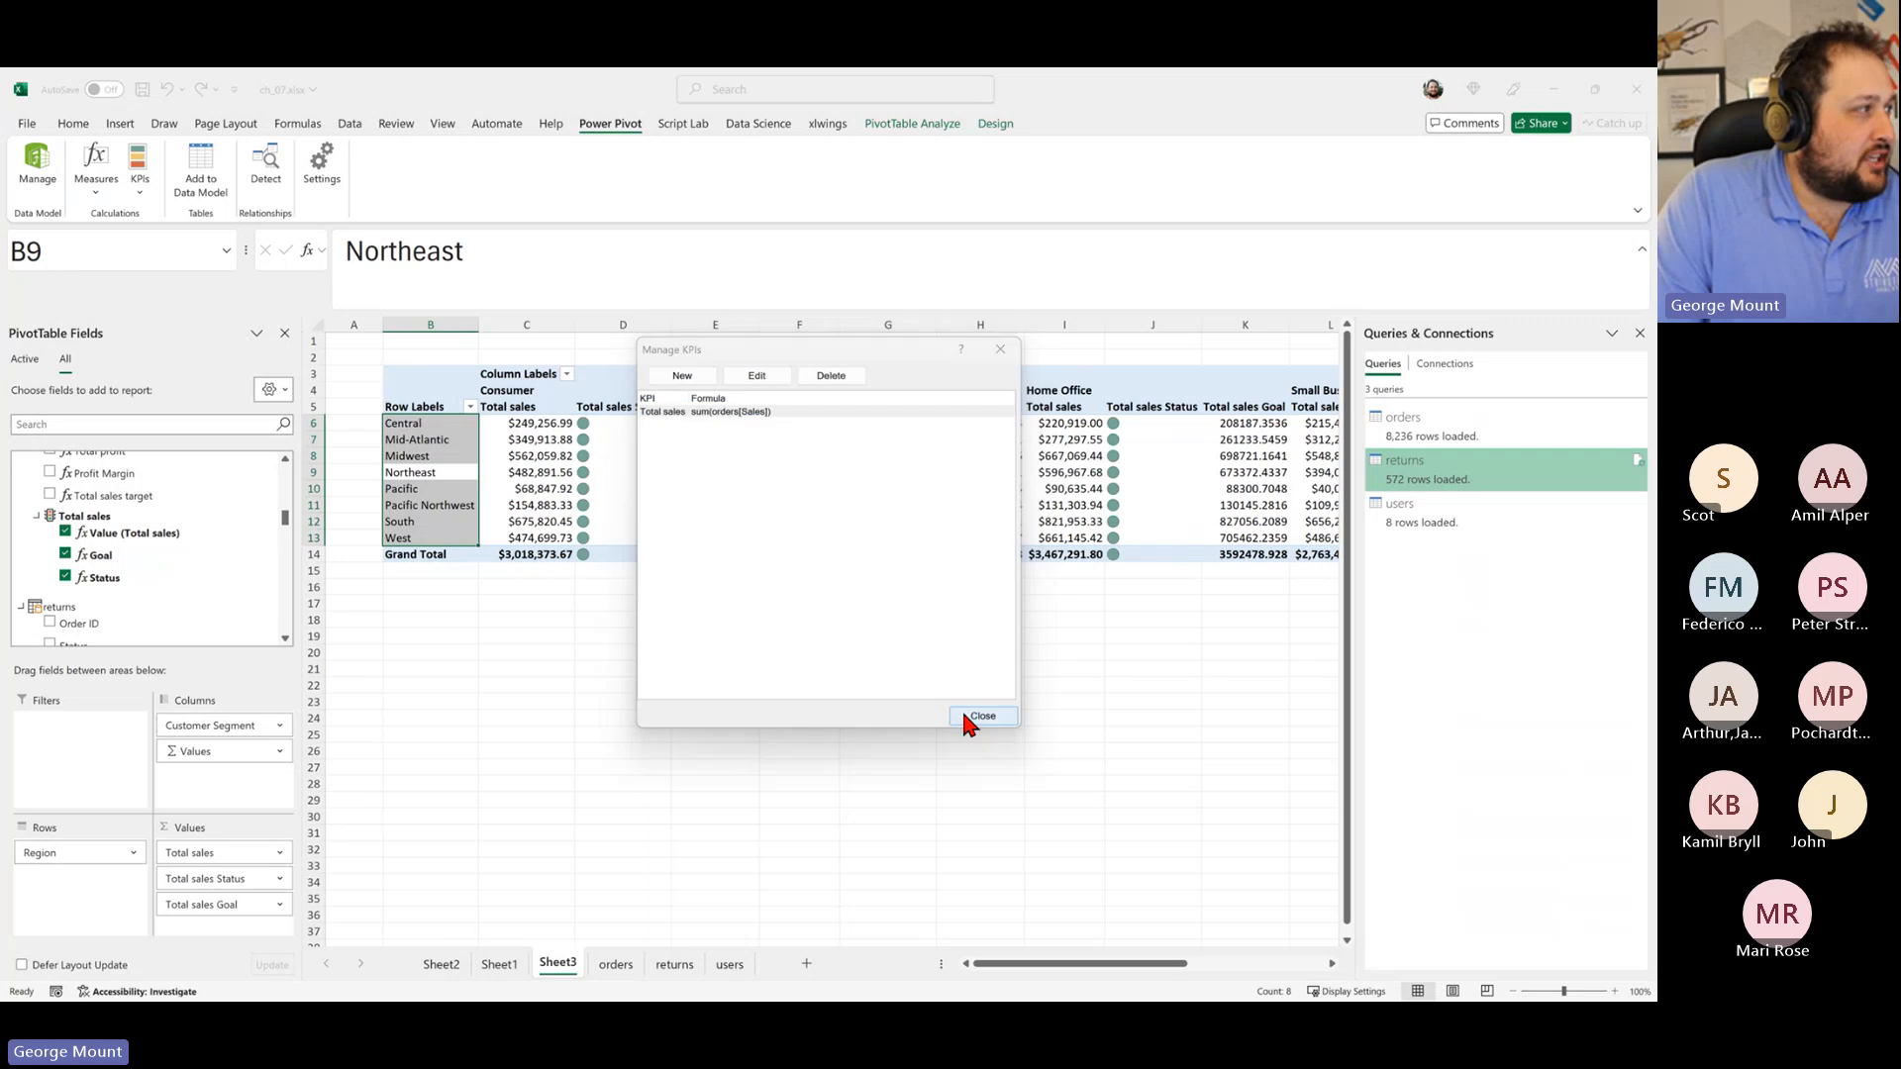
pyautogui.click(964, 715)
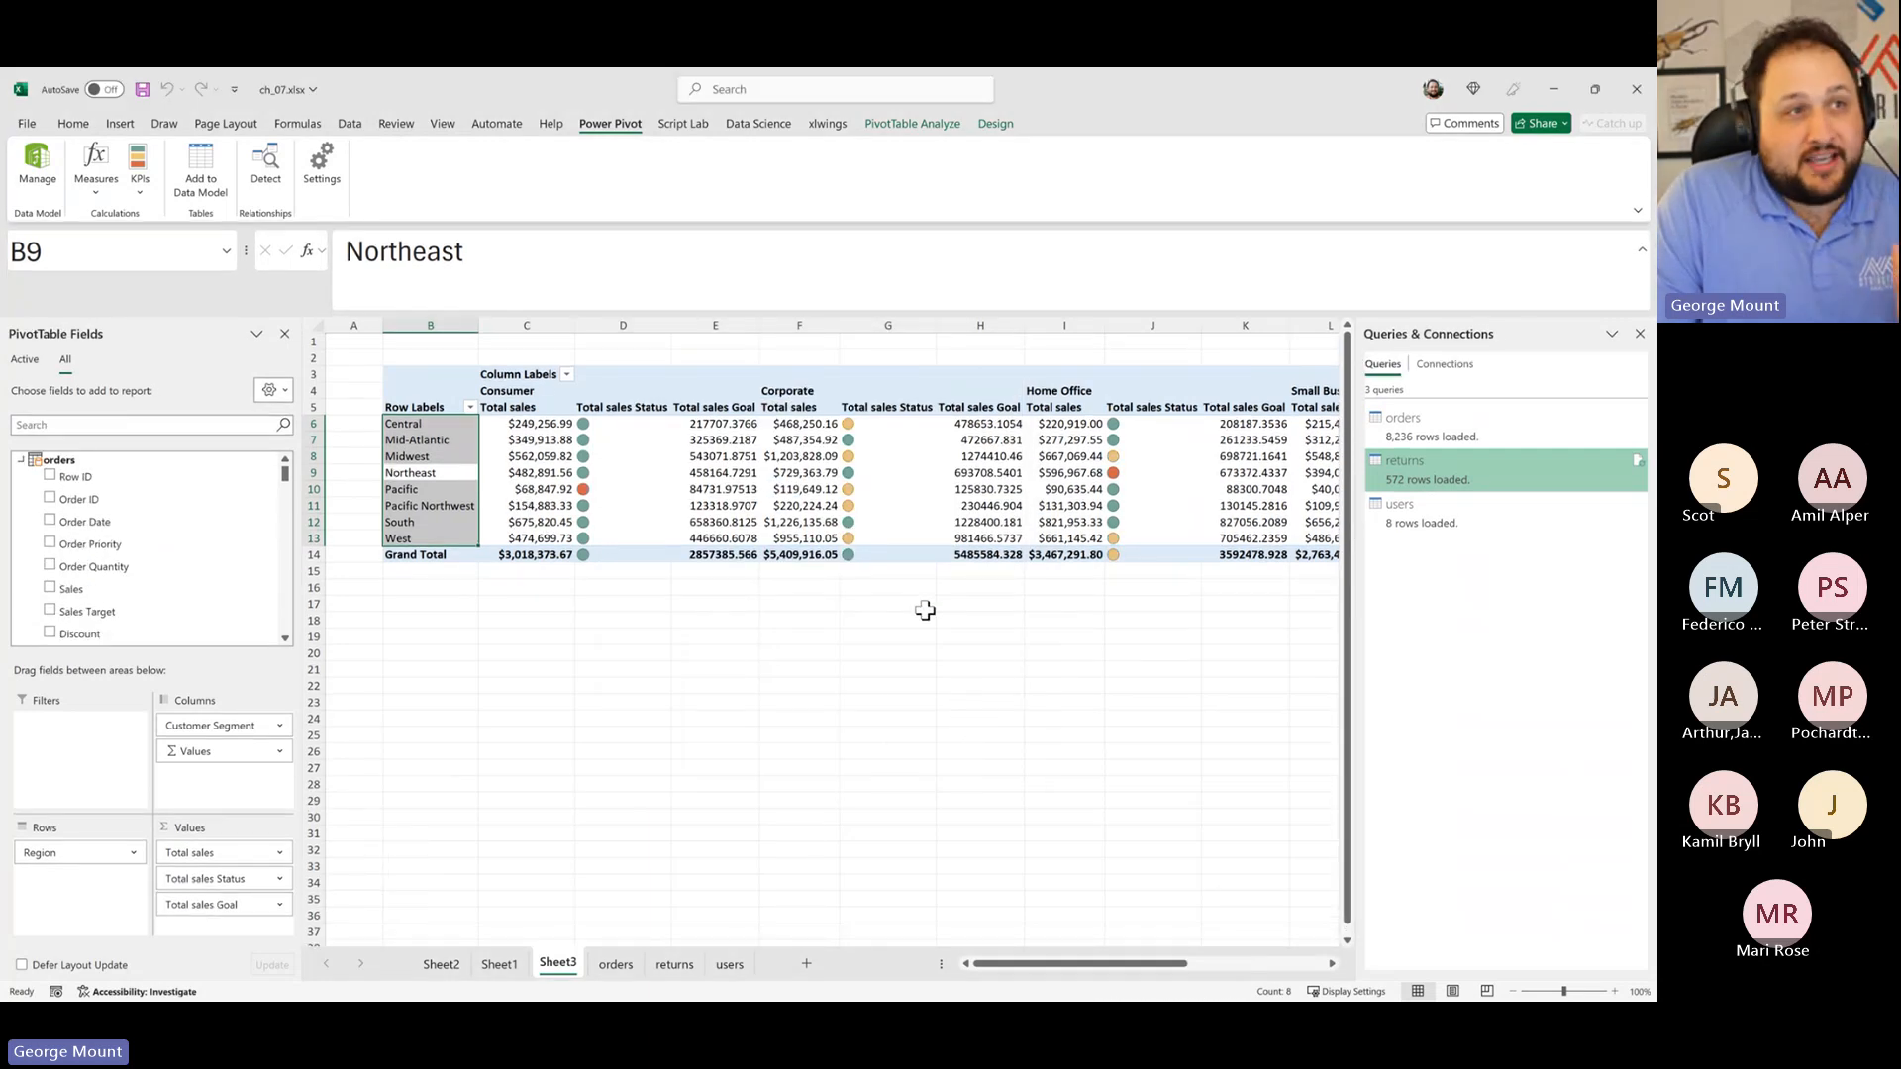
# Step: Remove the Total sales Goal field from the PivotTable's values
pyautogui.click(808, 608)
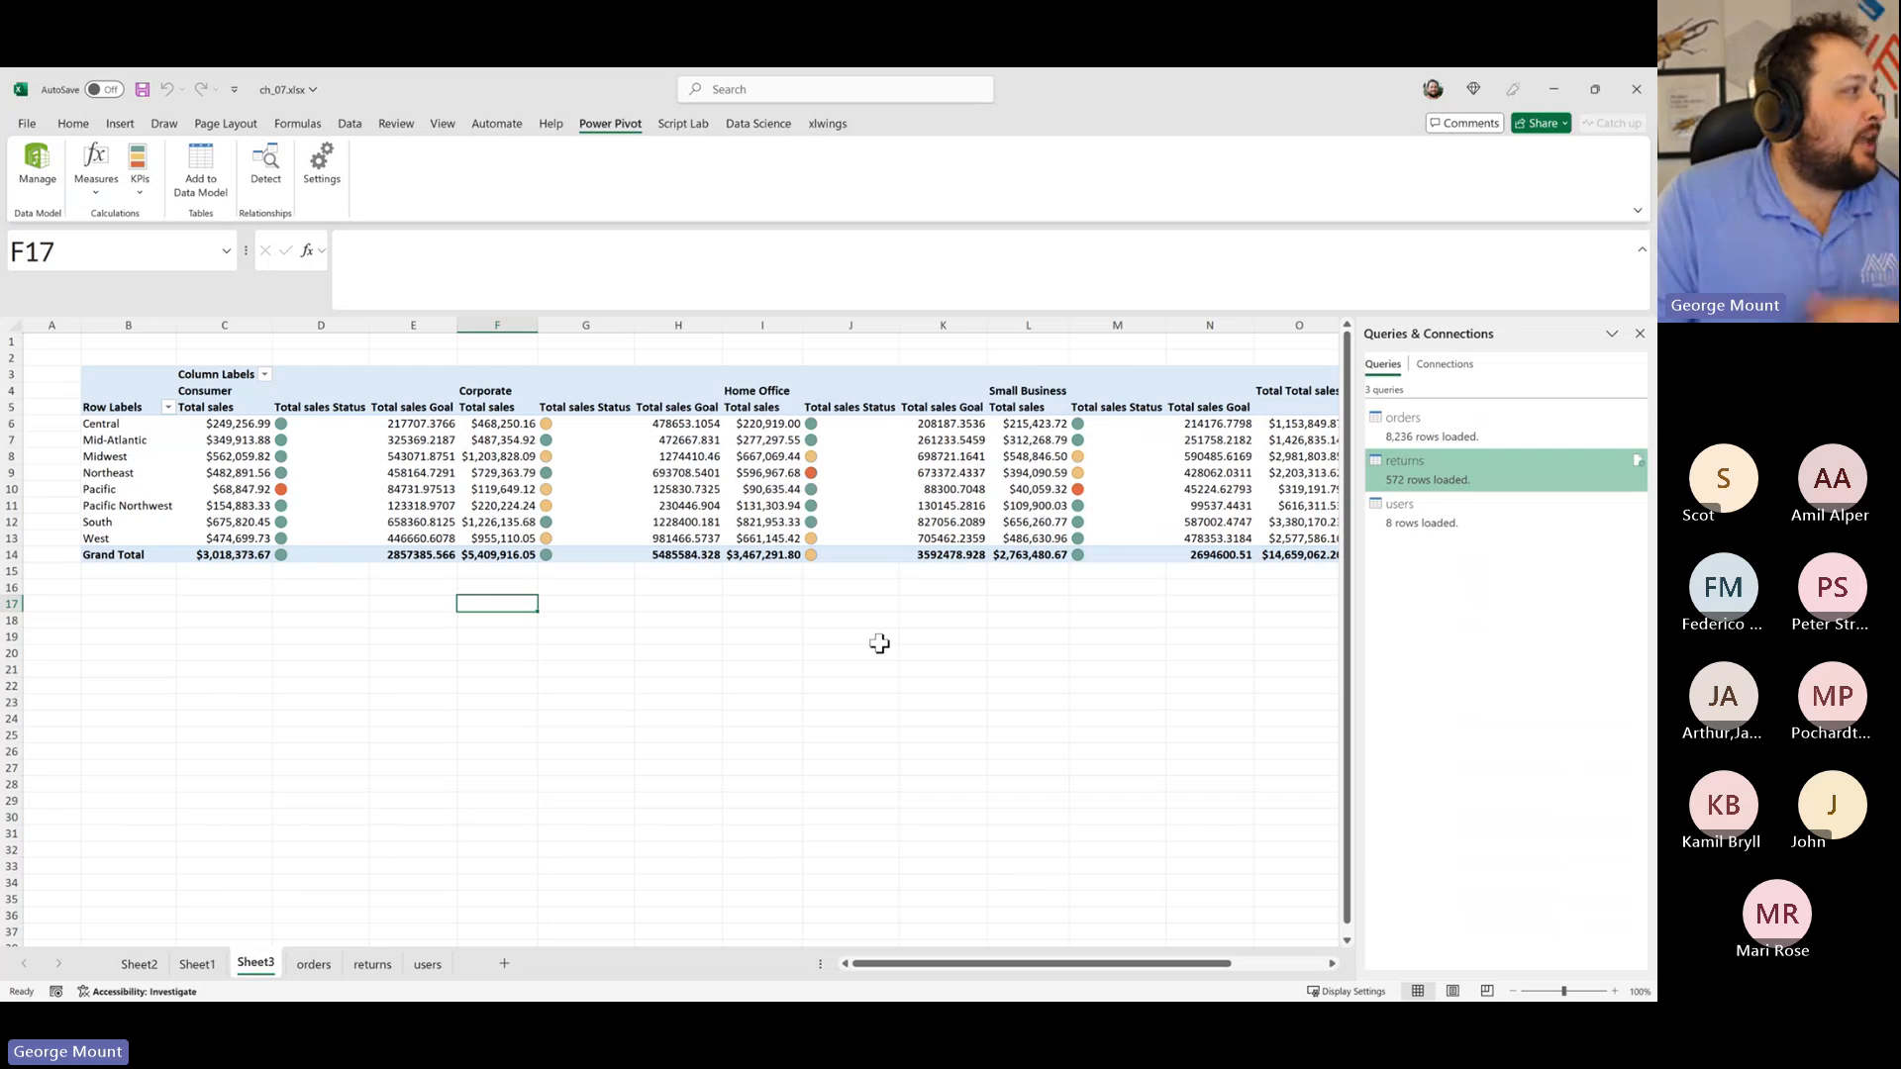
pyautogui.click(560, 506)
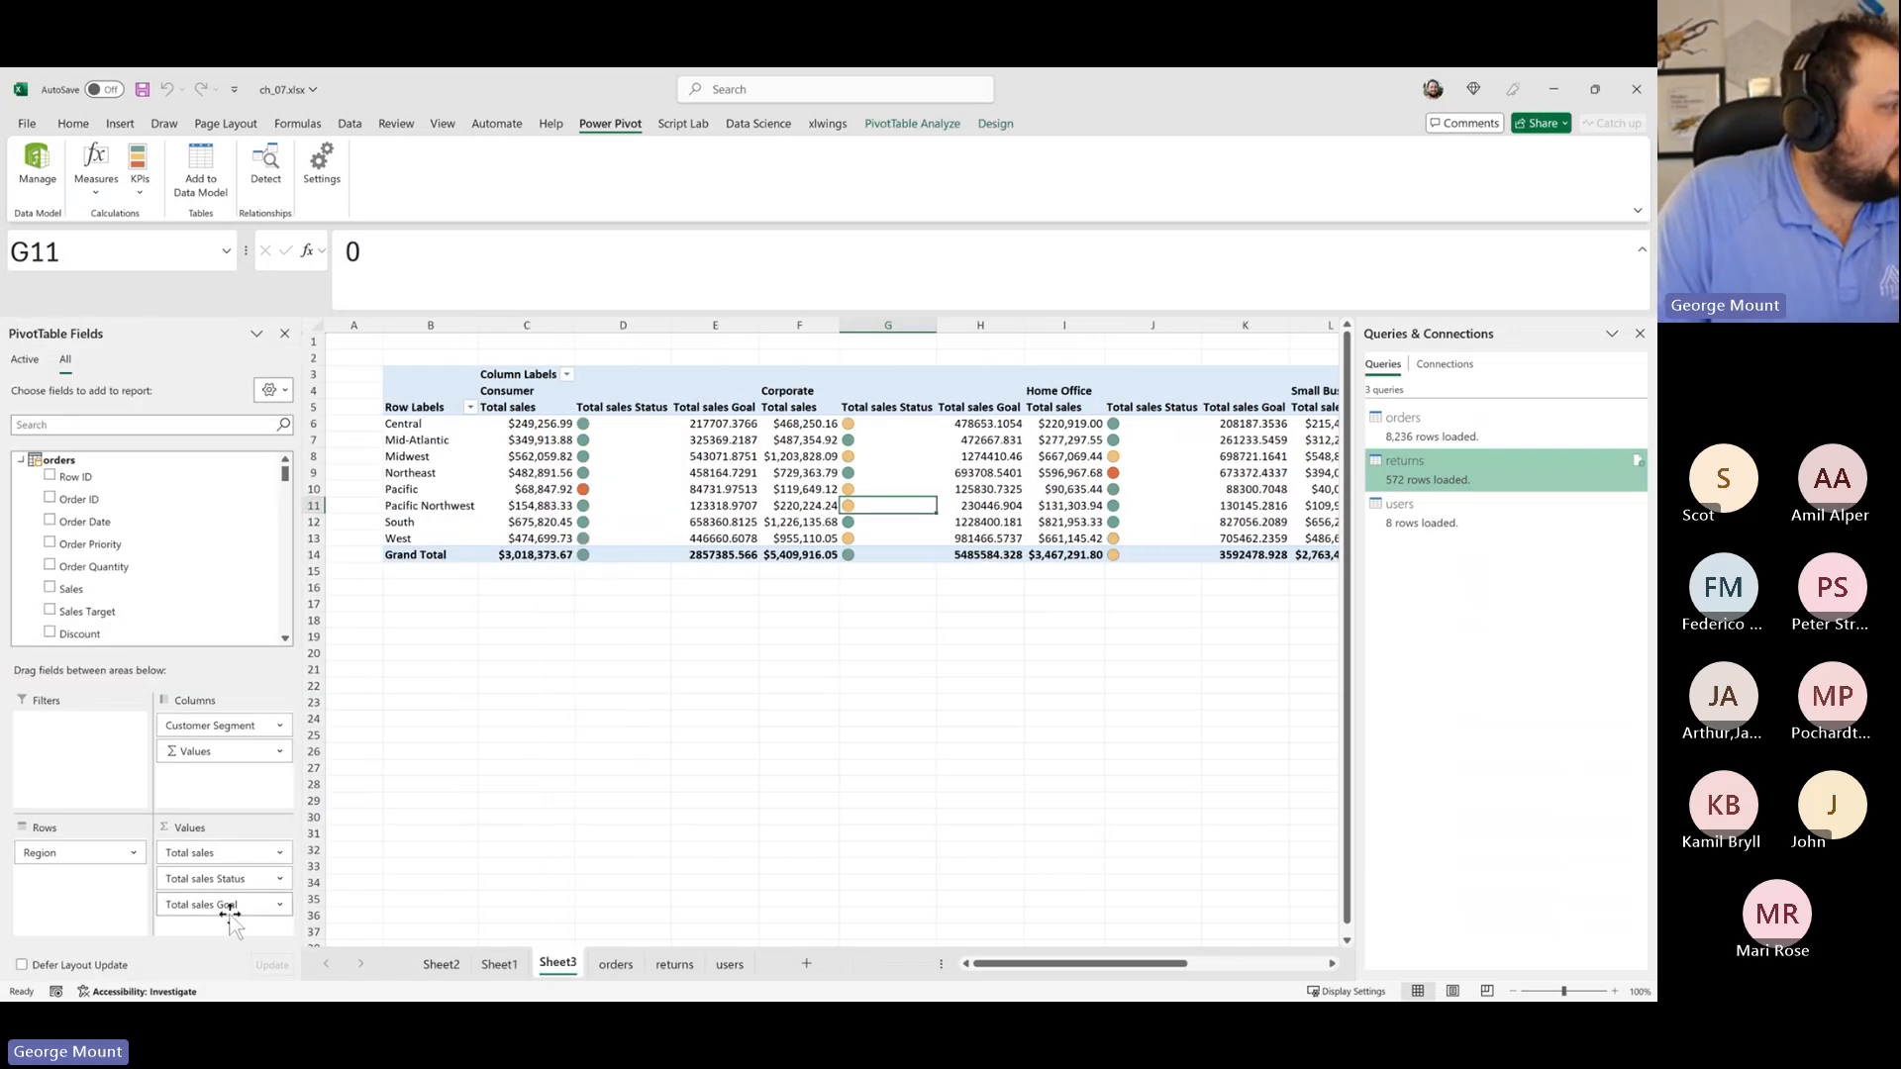
pyautogui.click(235, 879)
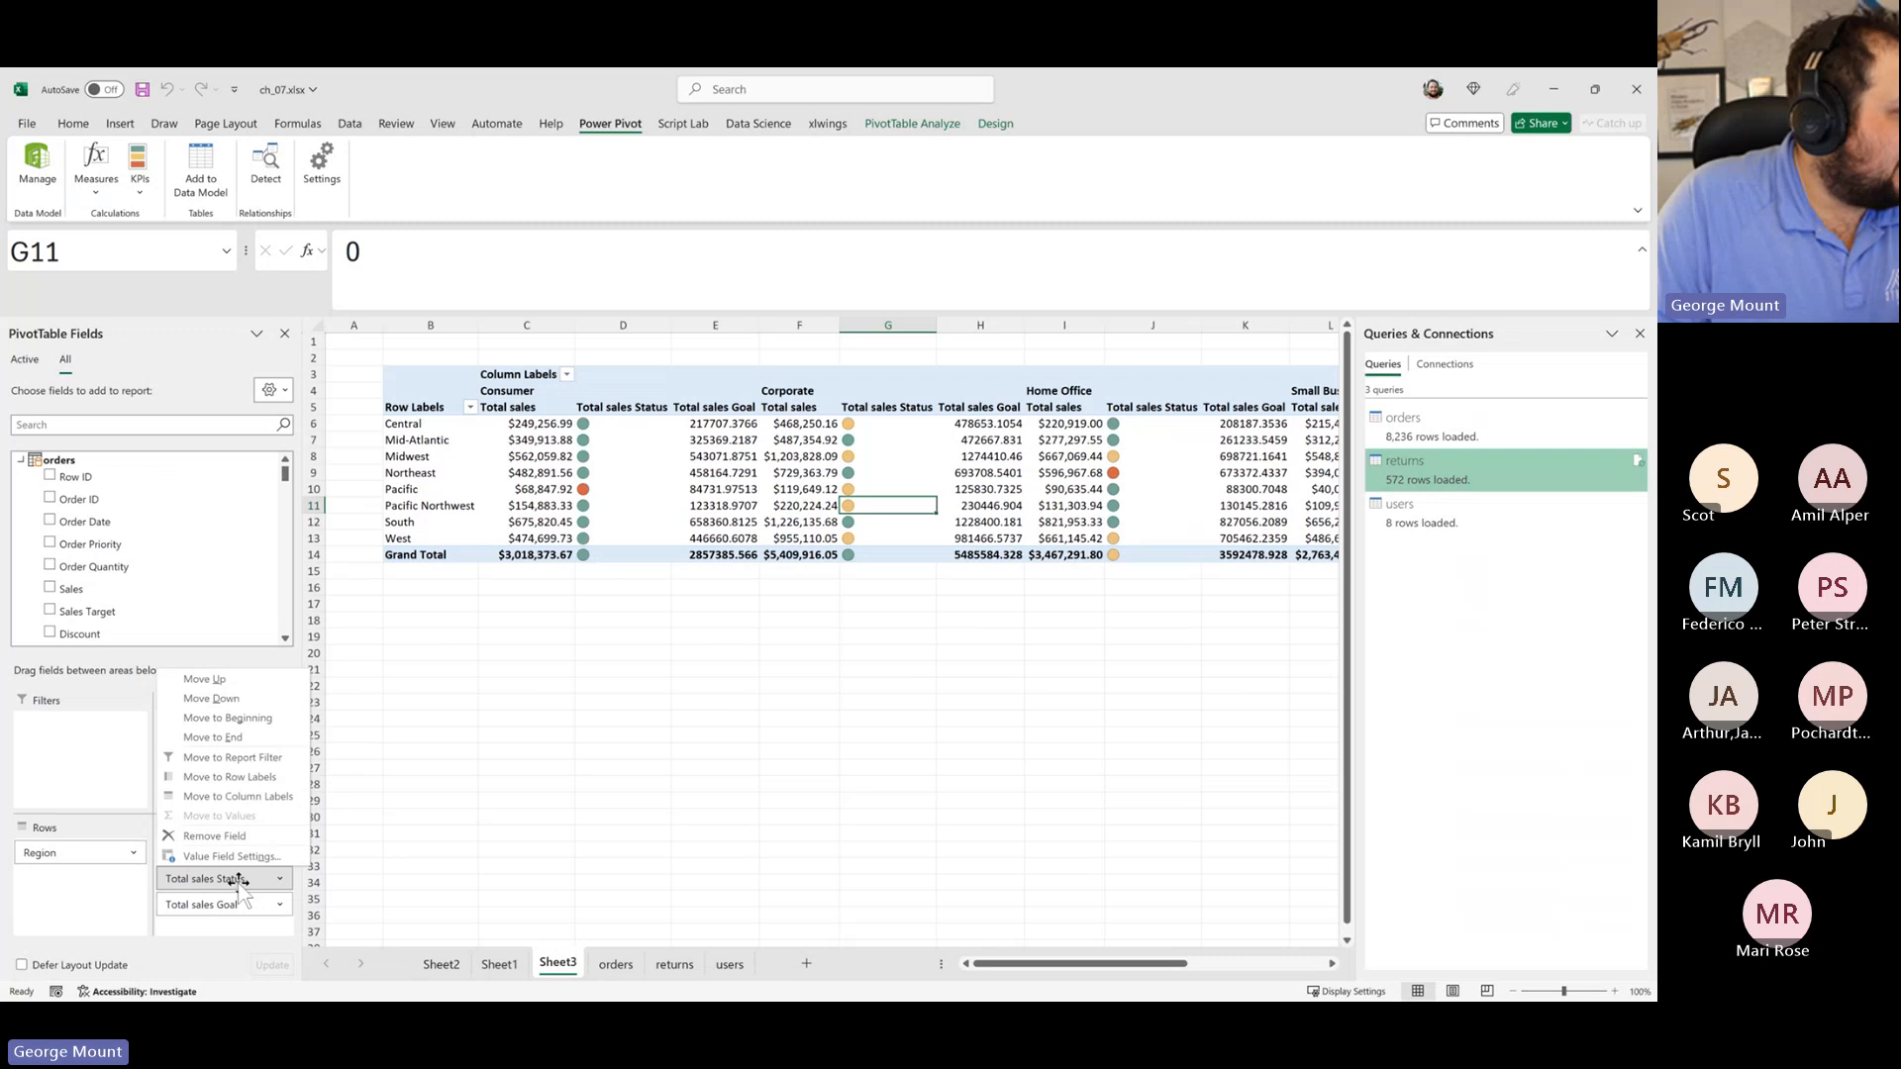
pyautogui.click(215, 835)
pyautogui.click(220, 903)
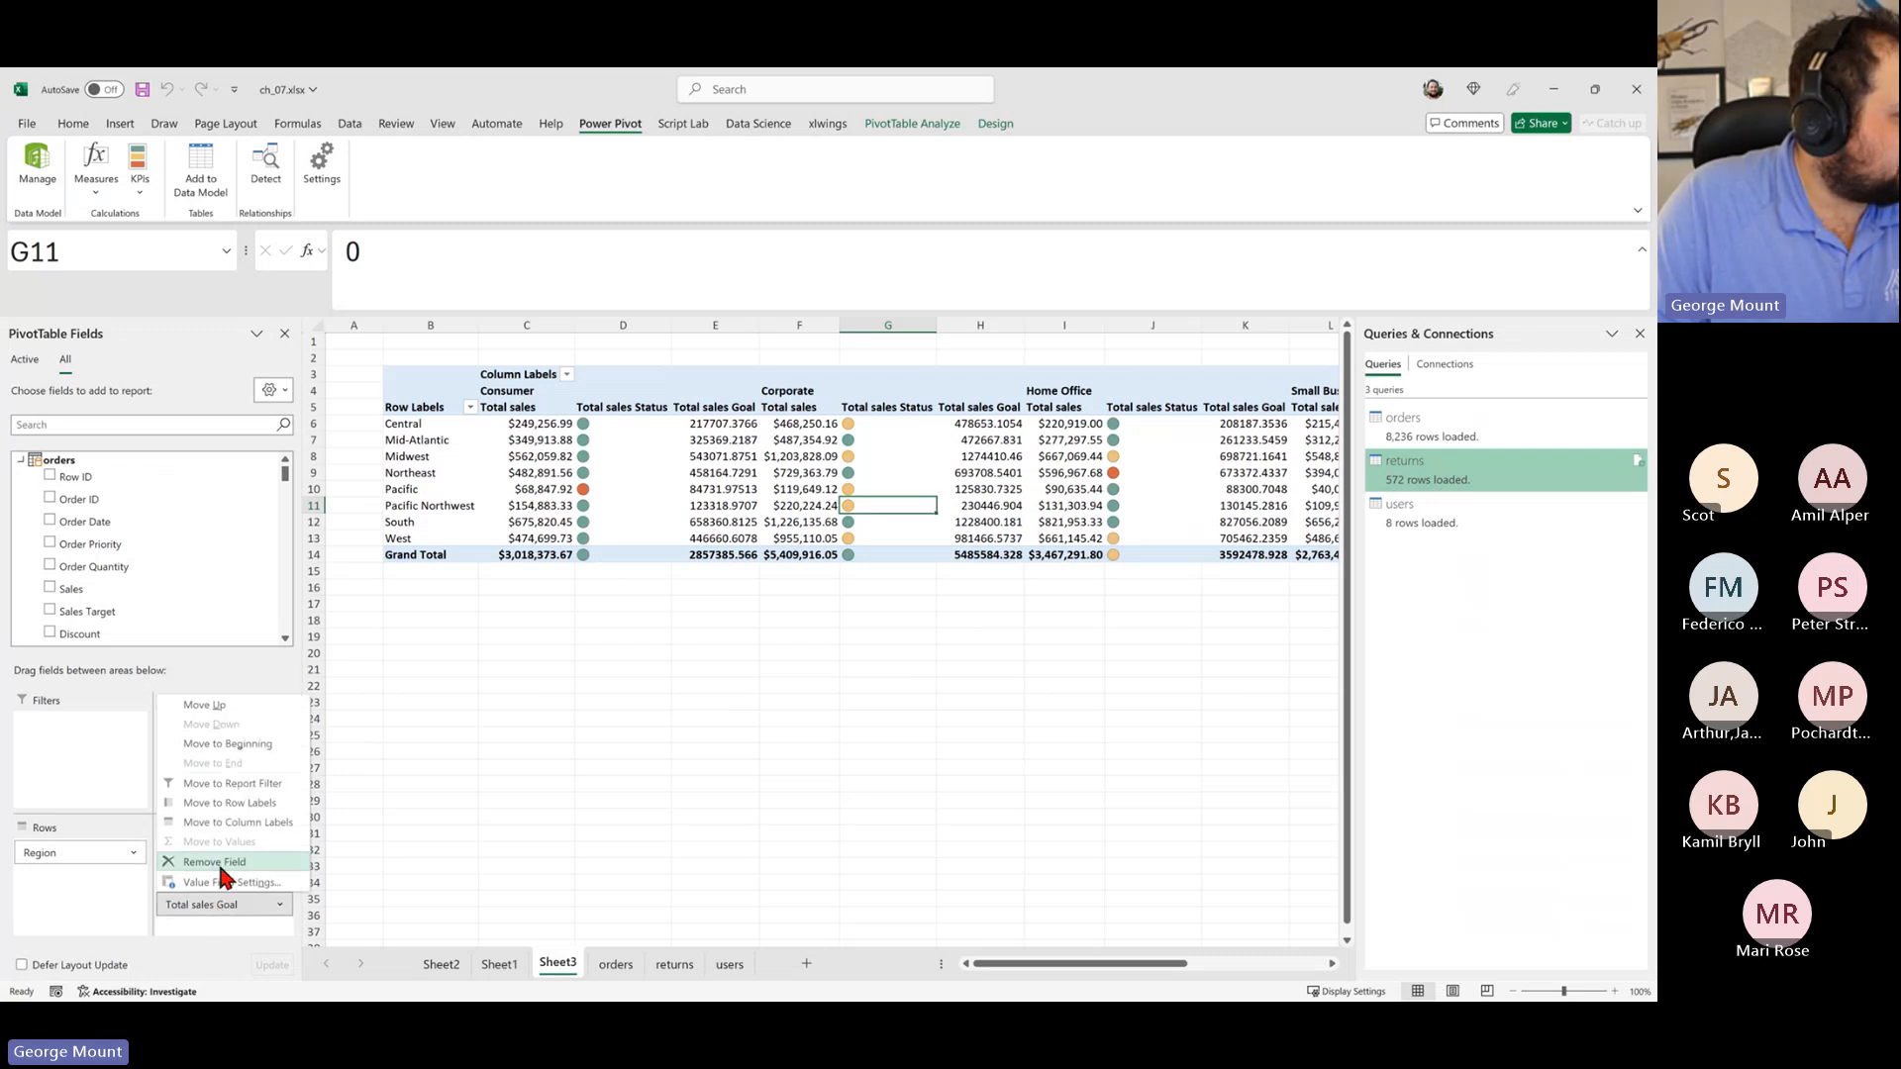
pyautogui.click(219, 863)
# Step: Narrow the Total sales Status columns of the Consumer, Corporate and Home Office segments
pyautogui.click(629, 491)
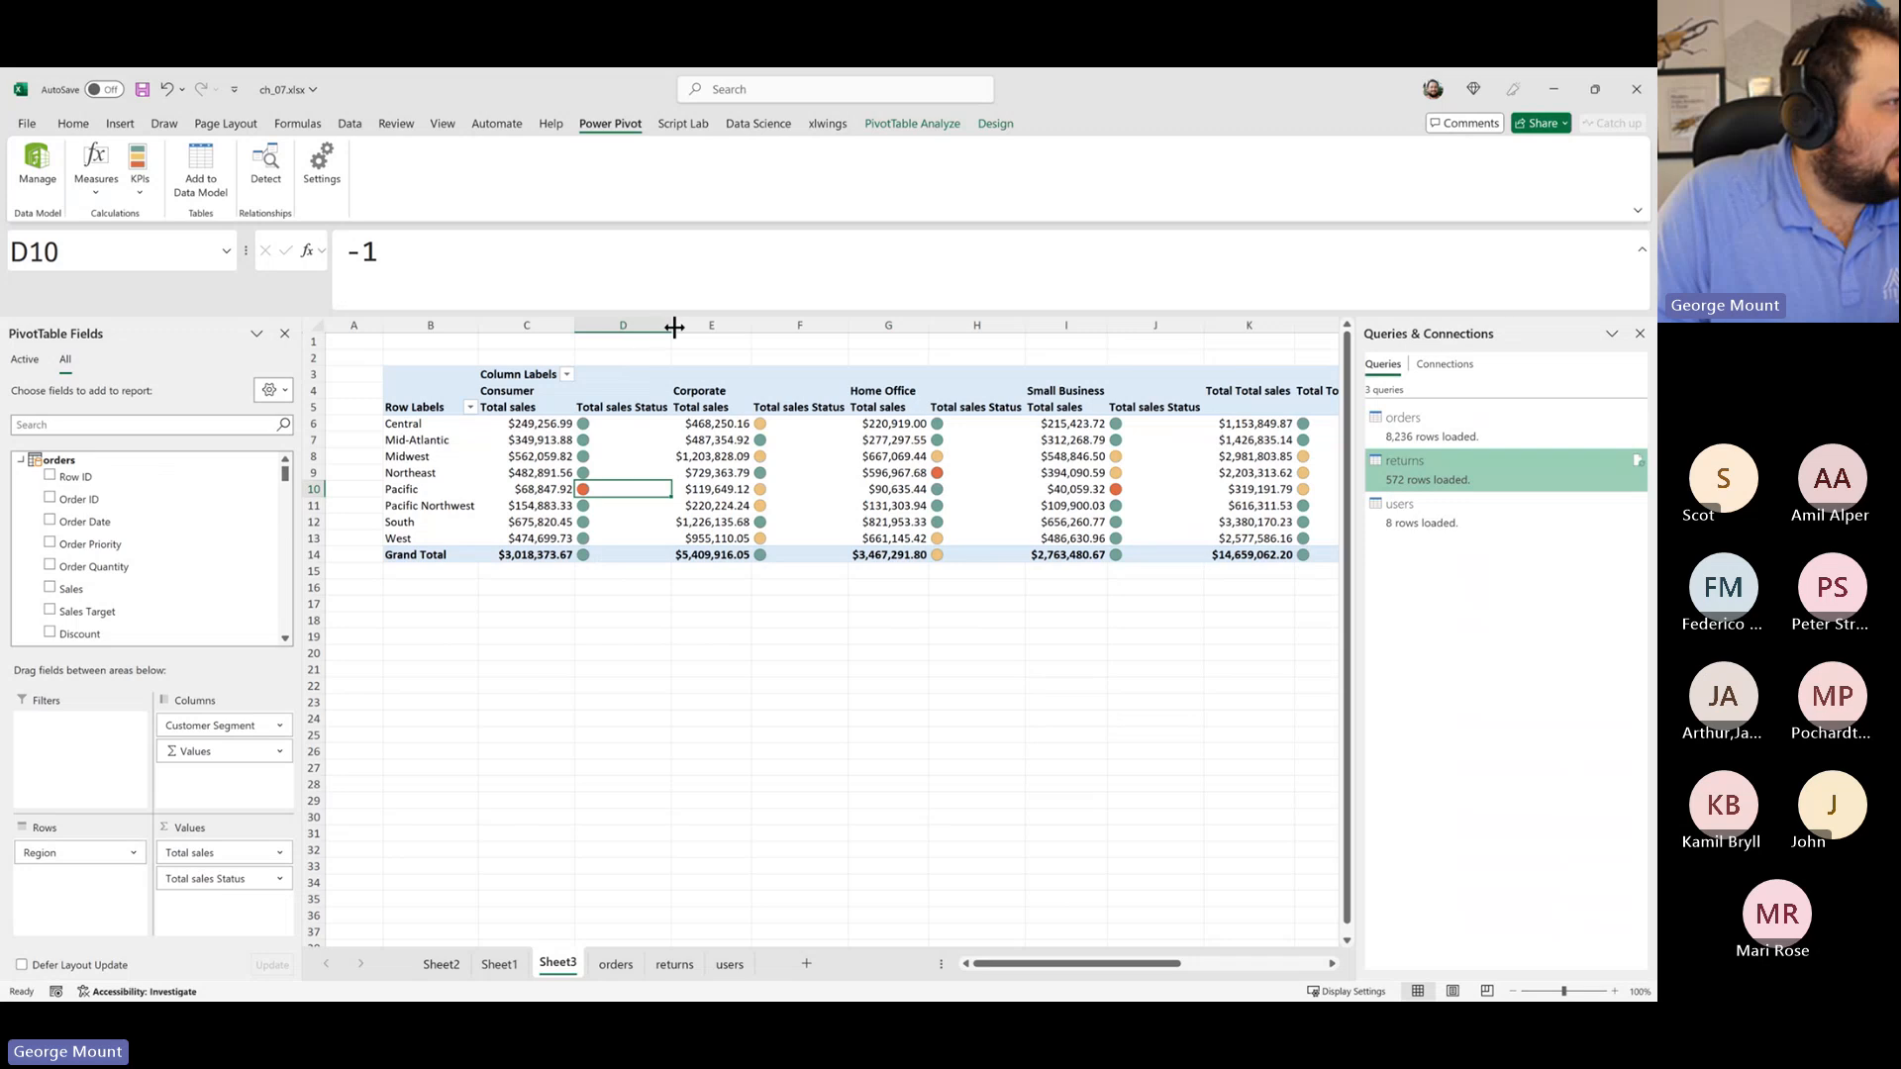
pyautogui.moveTo(674, 327); pyautogui.dragTo(632, 328)
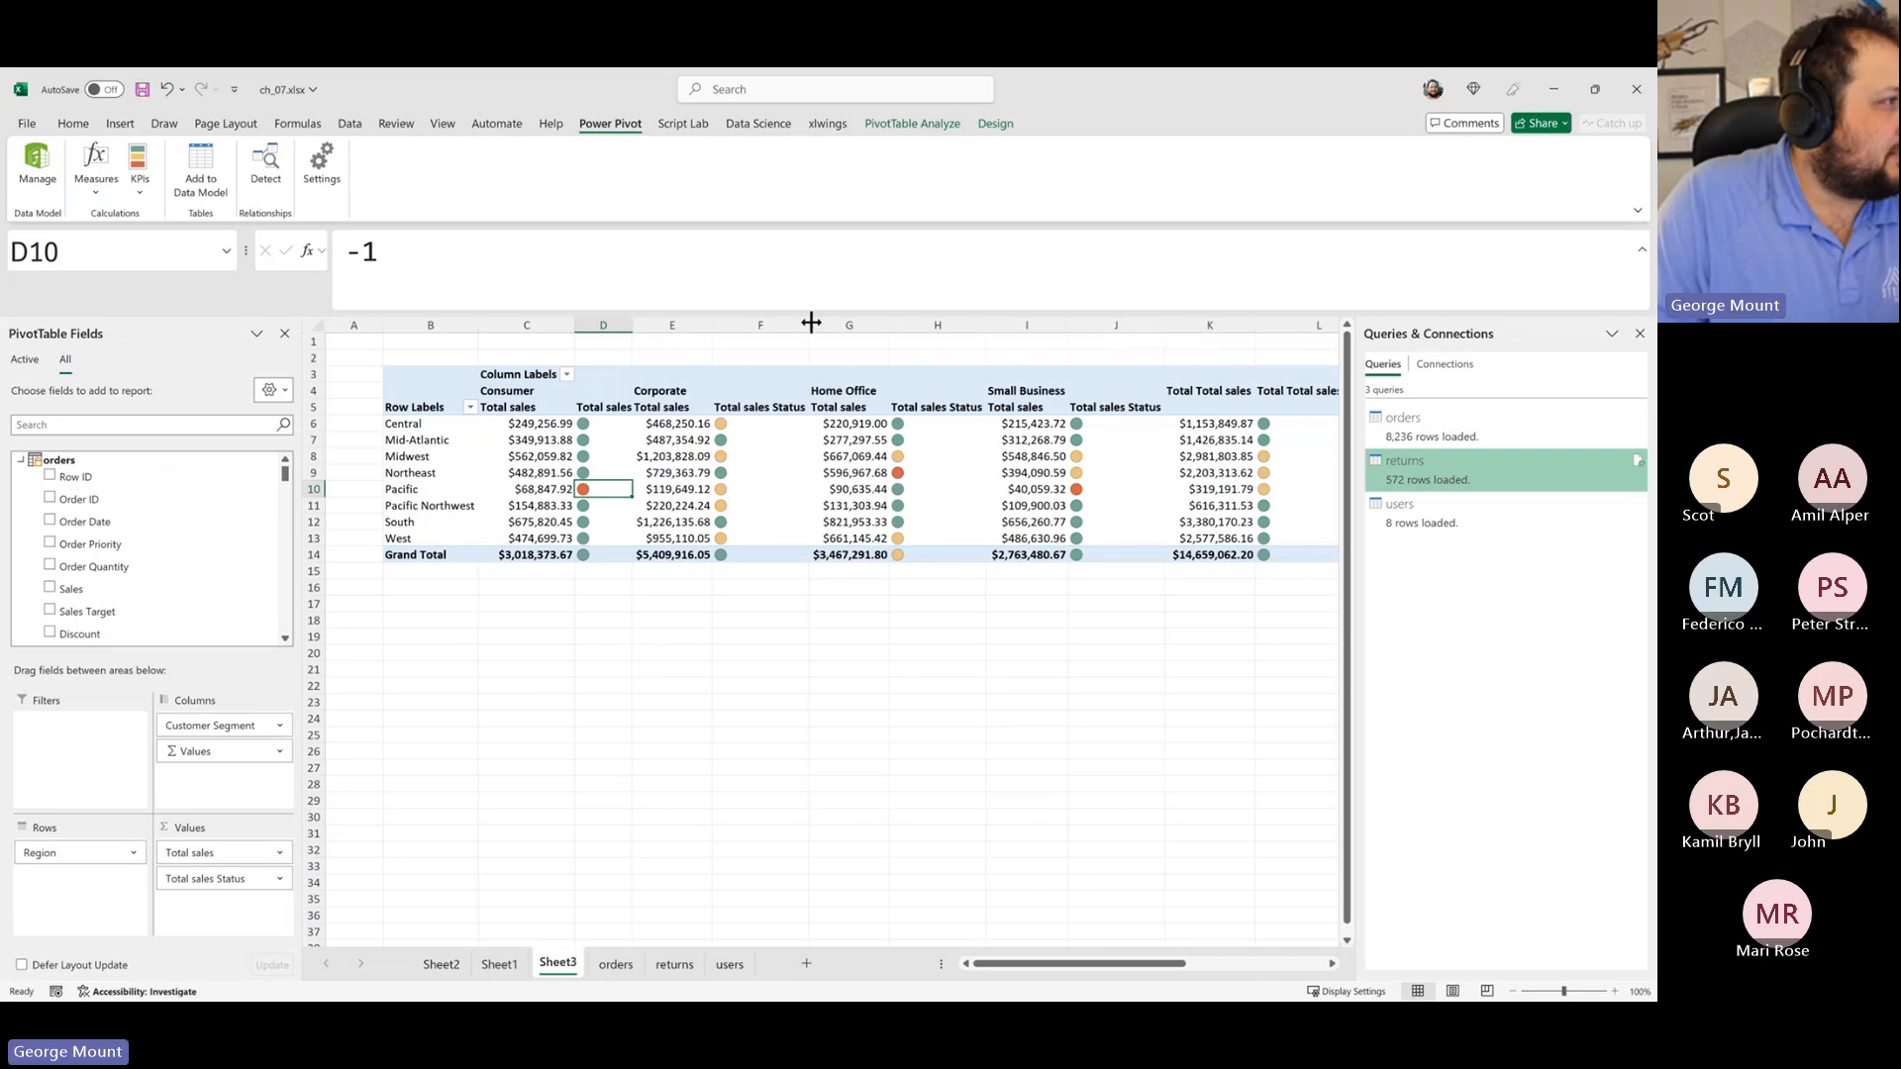
pyautogui.moveTo(811, 322); pyautogui.dragTo(753, 328)
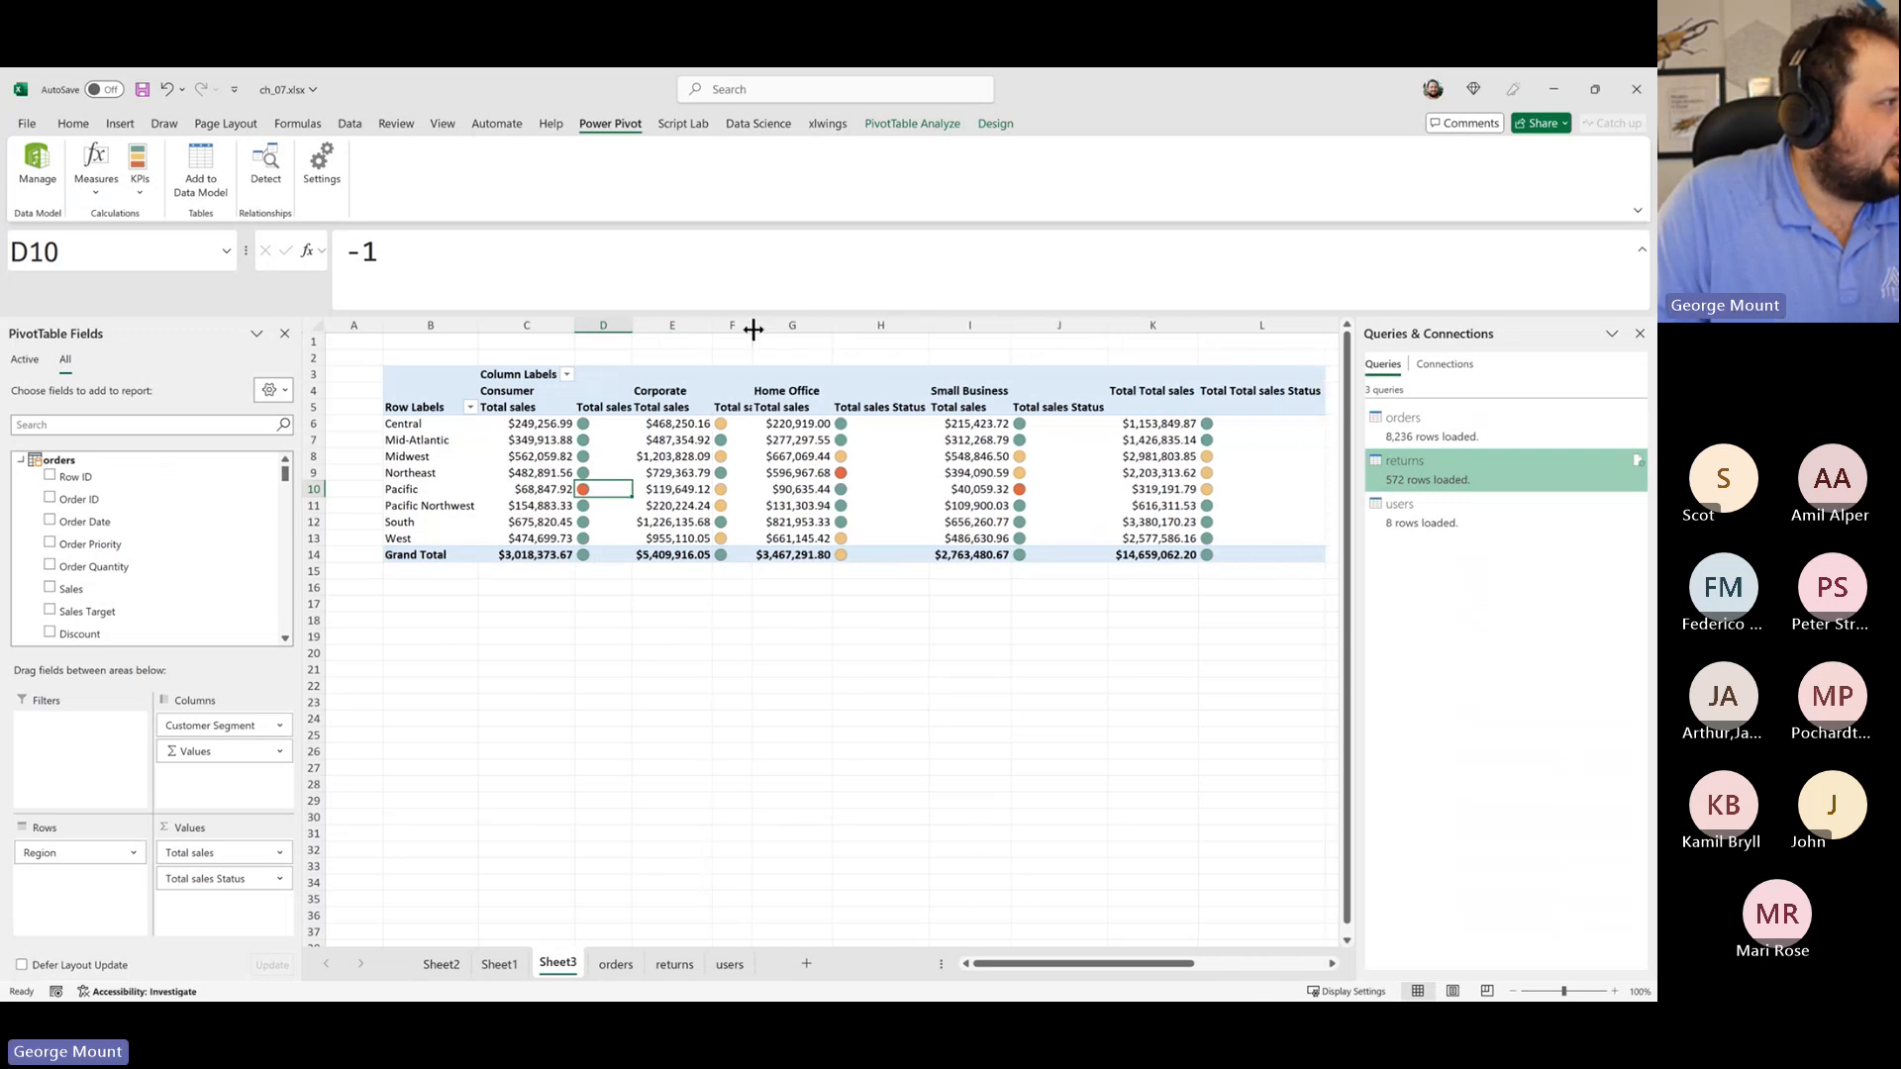
pyautogui.moveTo(928, 326); pyautogui.dragTo(875, 339)
pyautogui.click(600, 455)
pyautogui.click(520, 440)
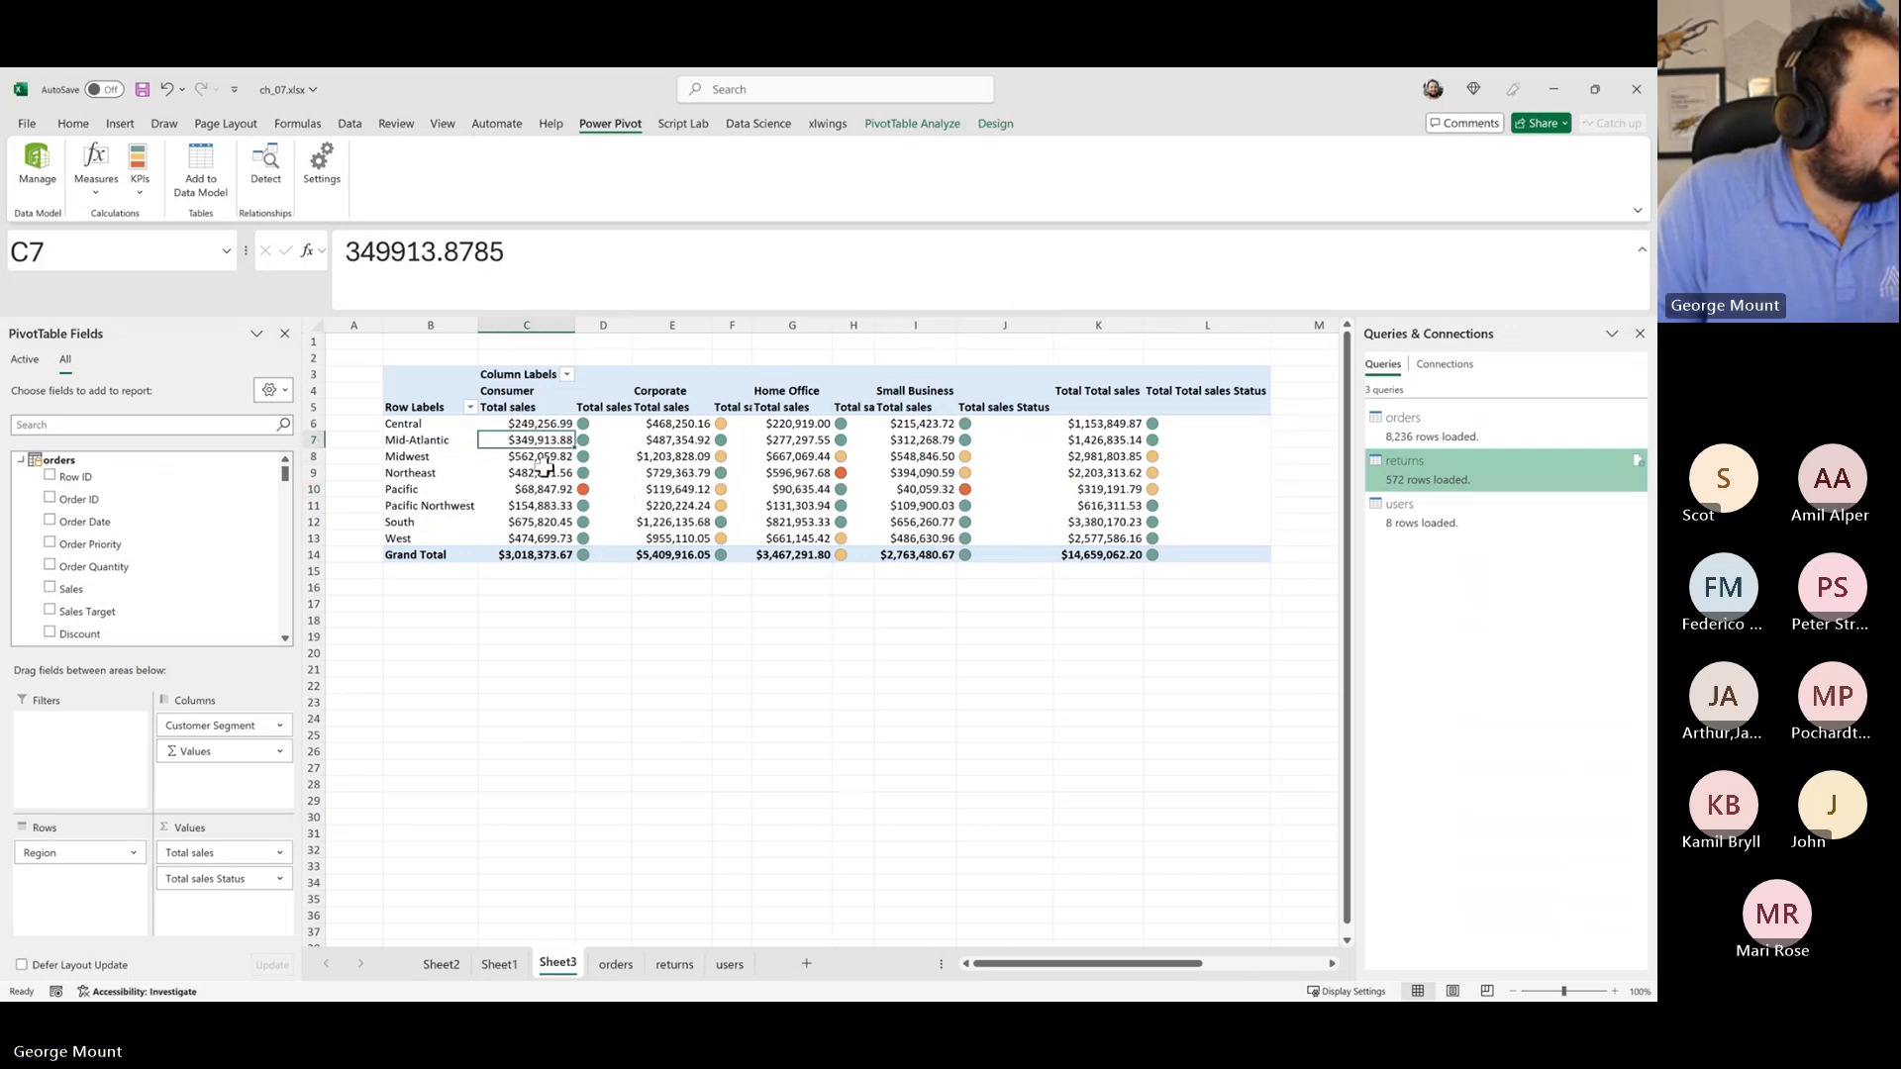
pyautogui.click(732, 603)
pyautogui.click(615, 486)
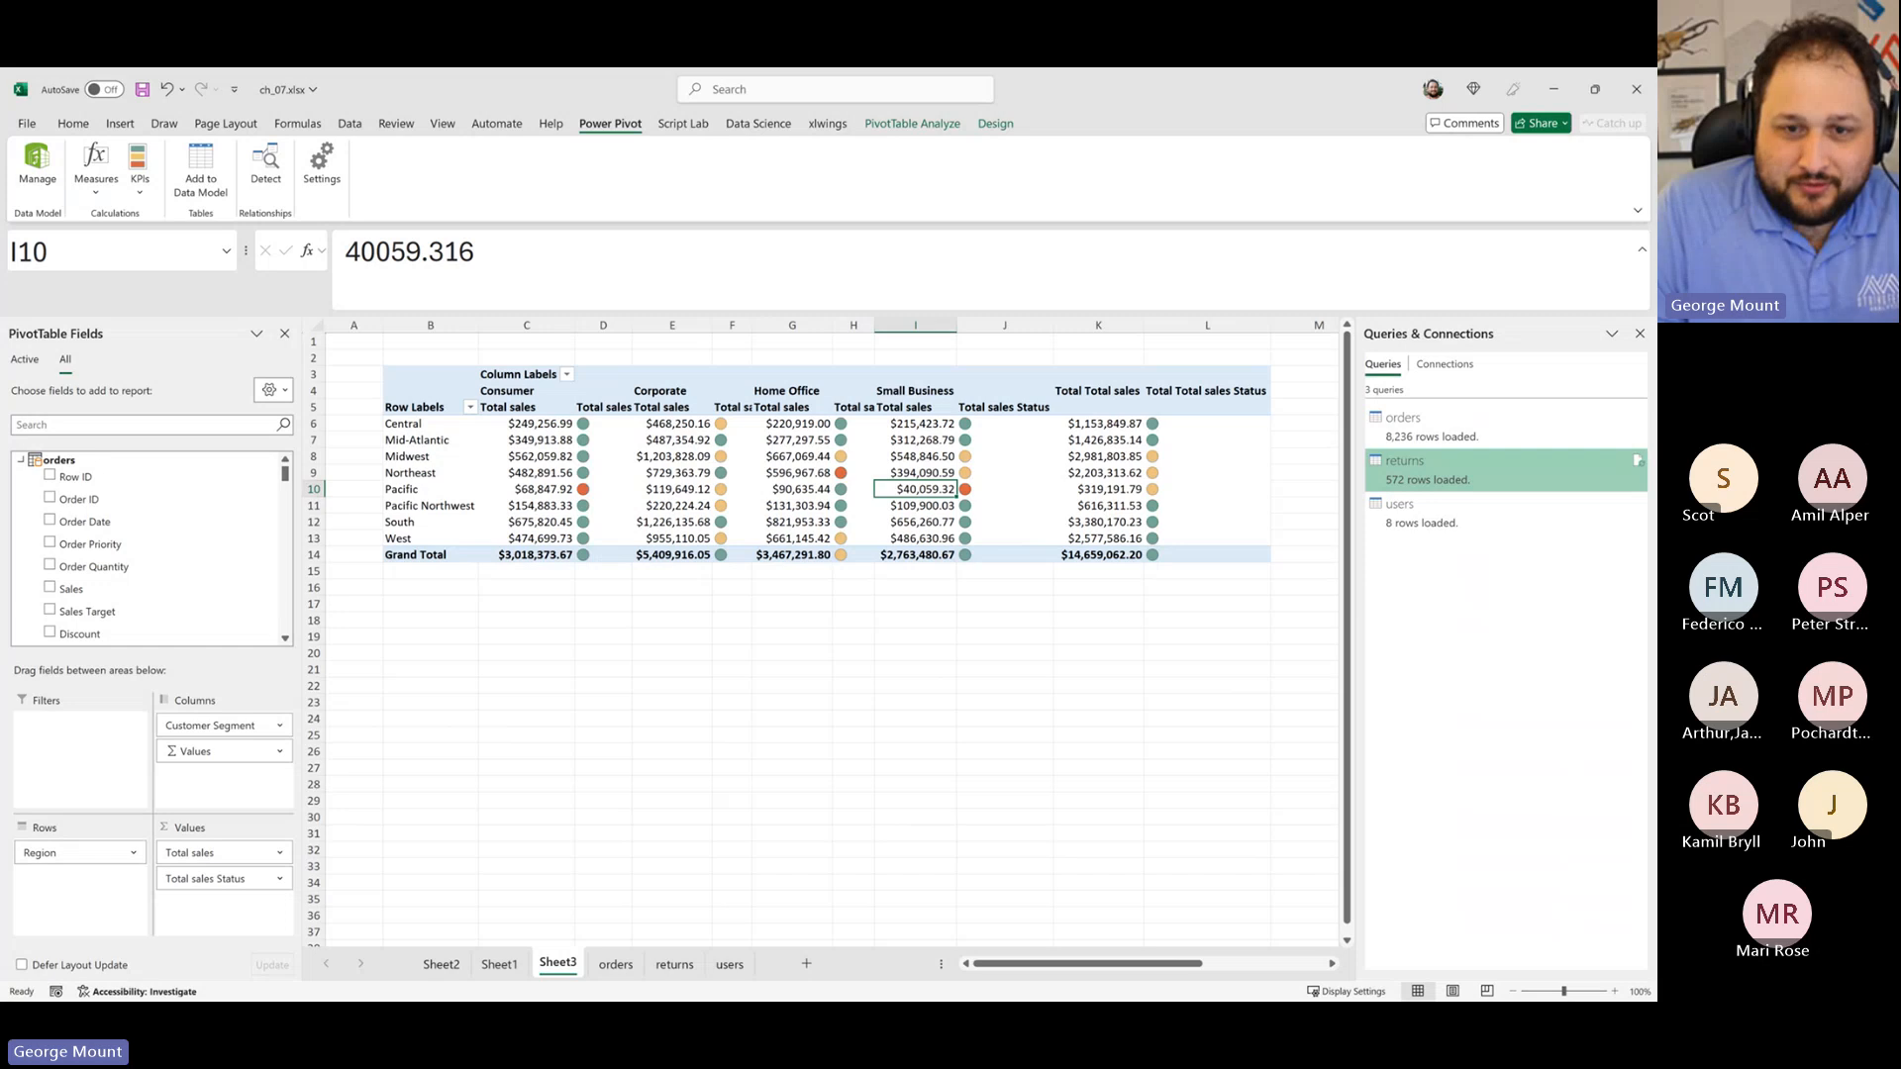
# Step: Switch to the Stringfest Analytics events page on Eventbrite in the browser, browse the upcoming events and show more of them
pyautogui.hotkey('alt', 'Tab')
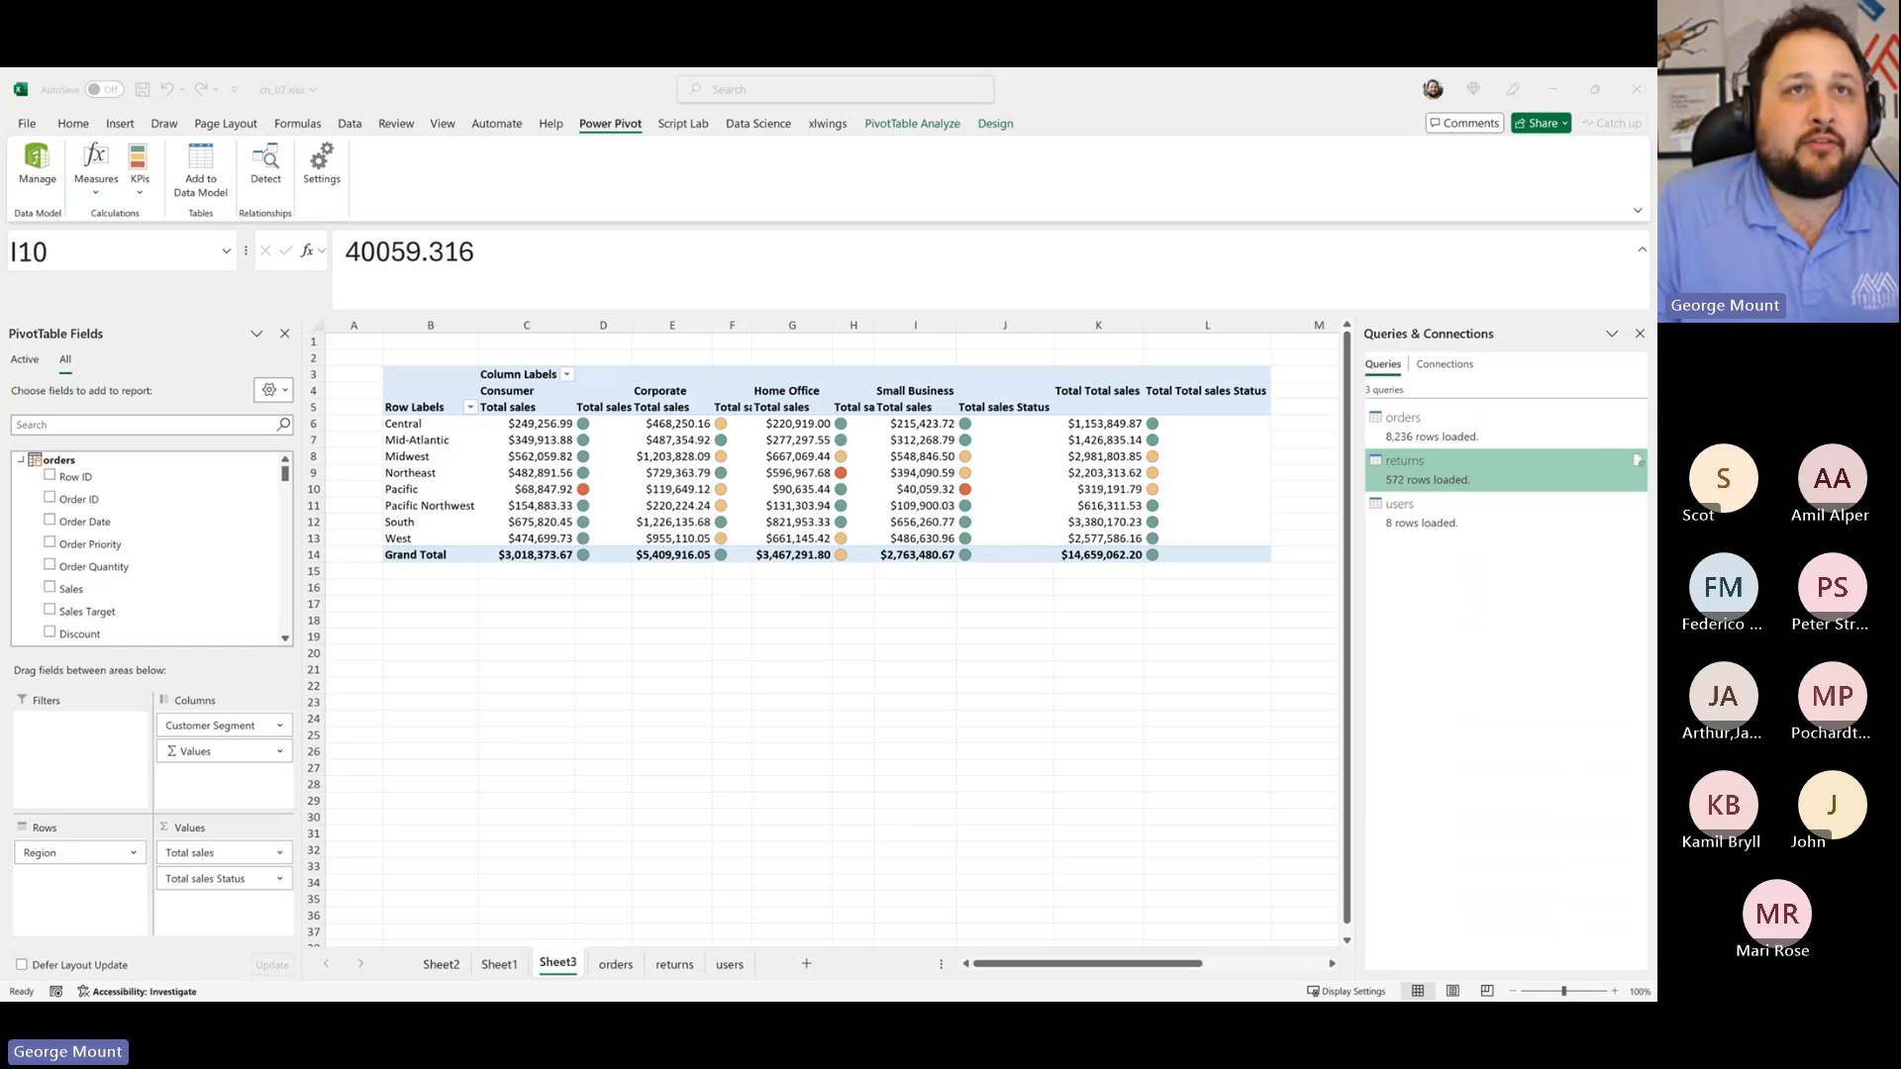
pyautogui.moveTo(1655, 421); pyautogui.dragTo(1074, 71)
pyautogui.scroll(-3, 990, 561)
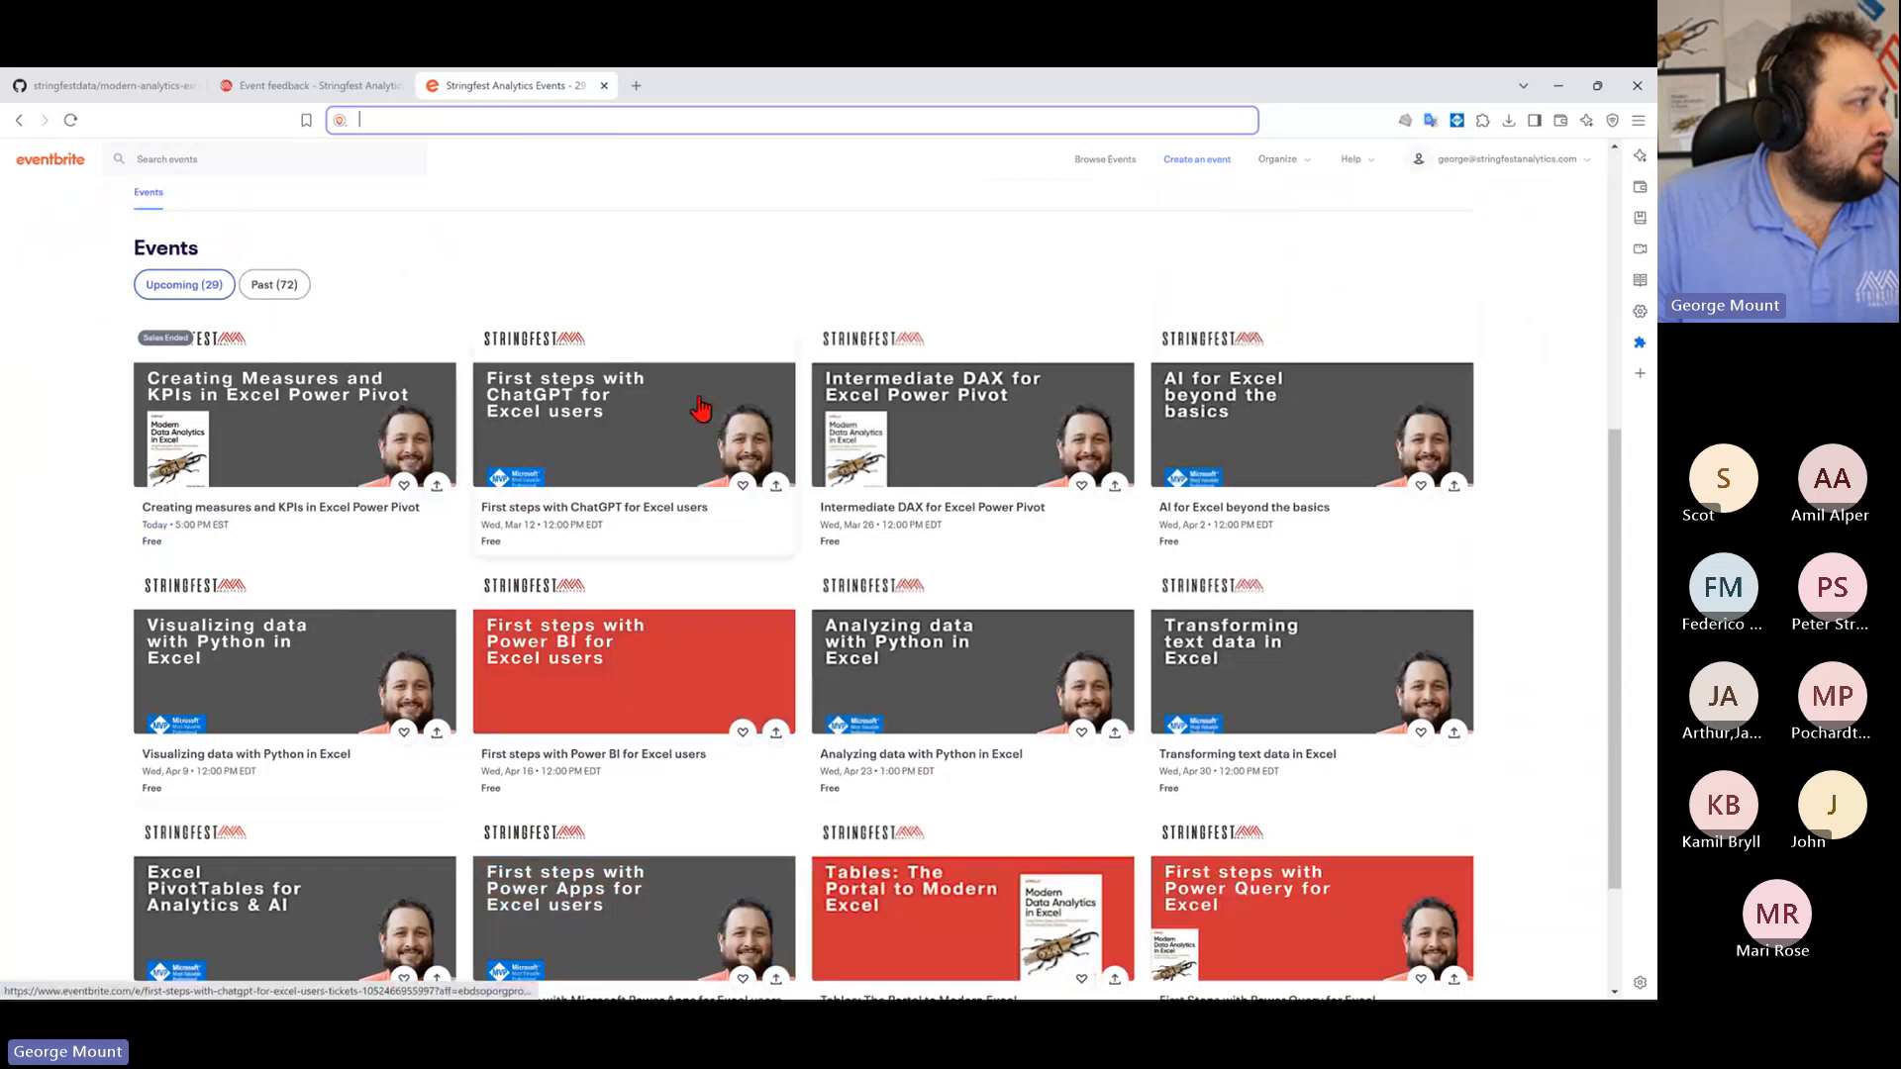
pyautogui.scroll(-1, 658, 432)
pyautogui.scroll(-1, 624, 396)
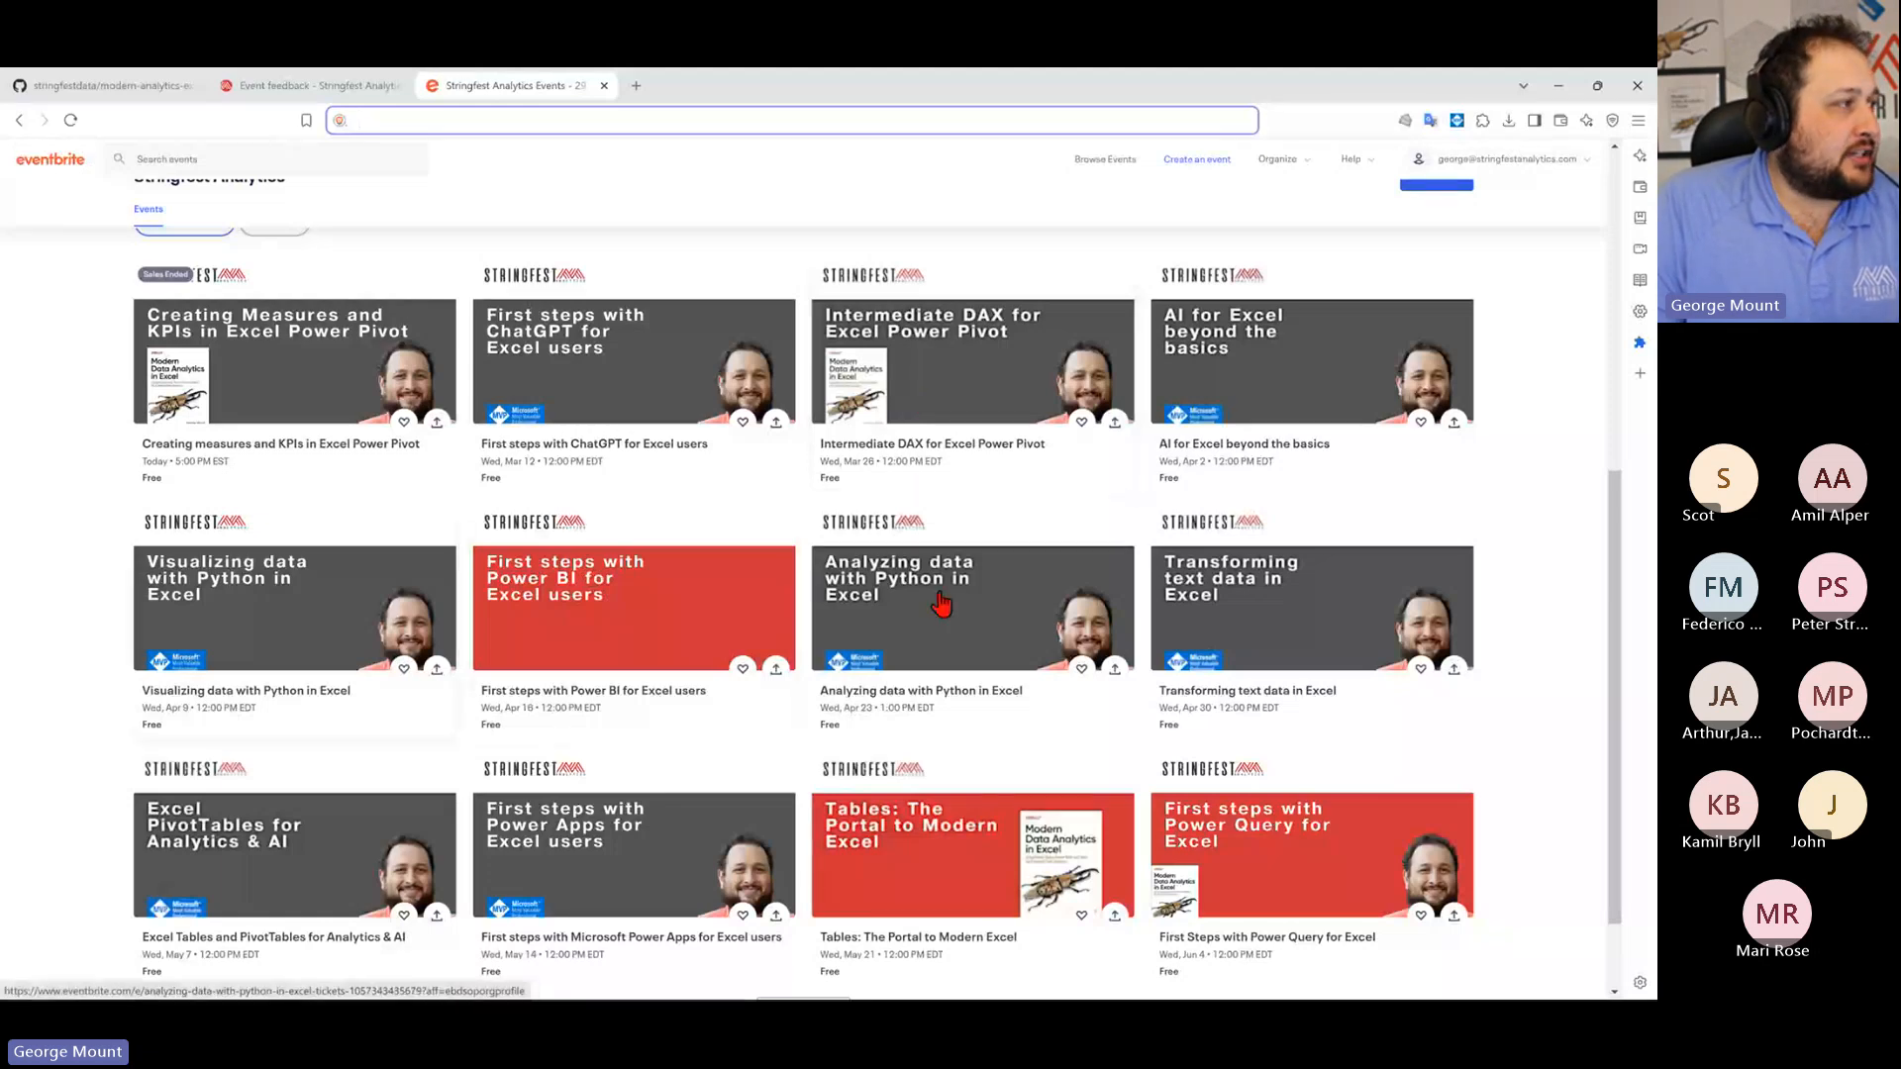
pyautogui.scroll(-2, 980, 574)
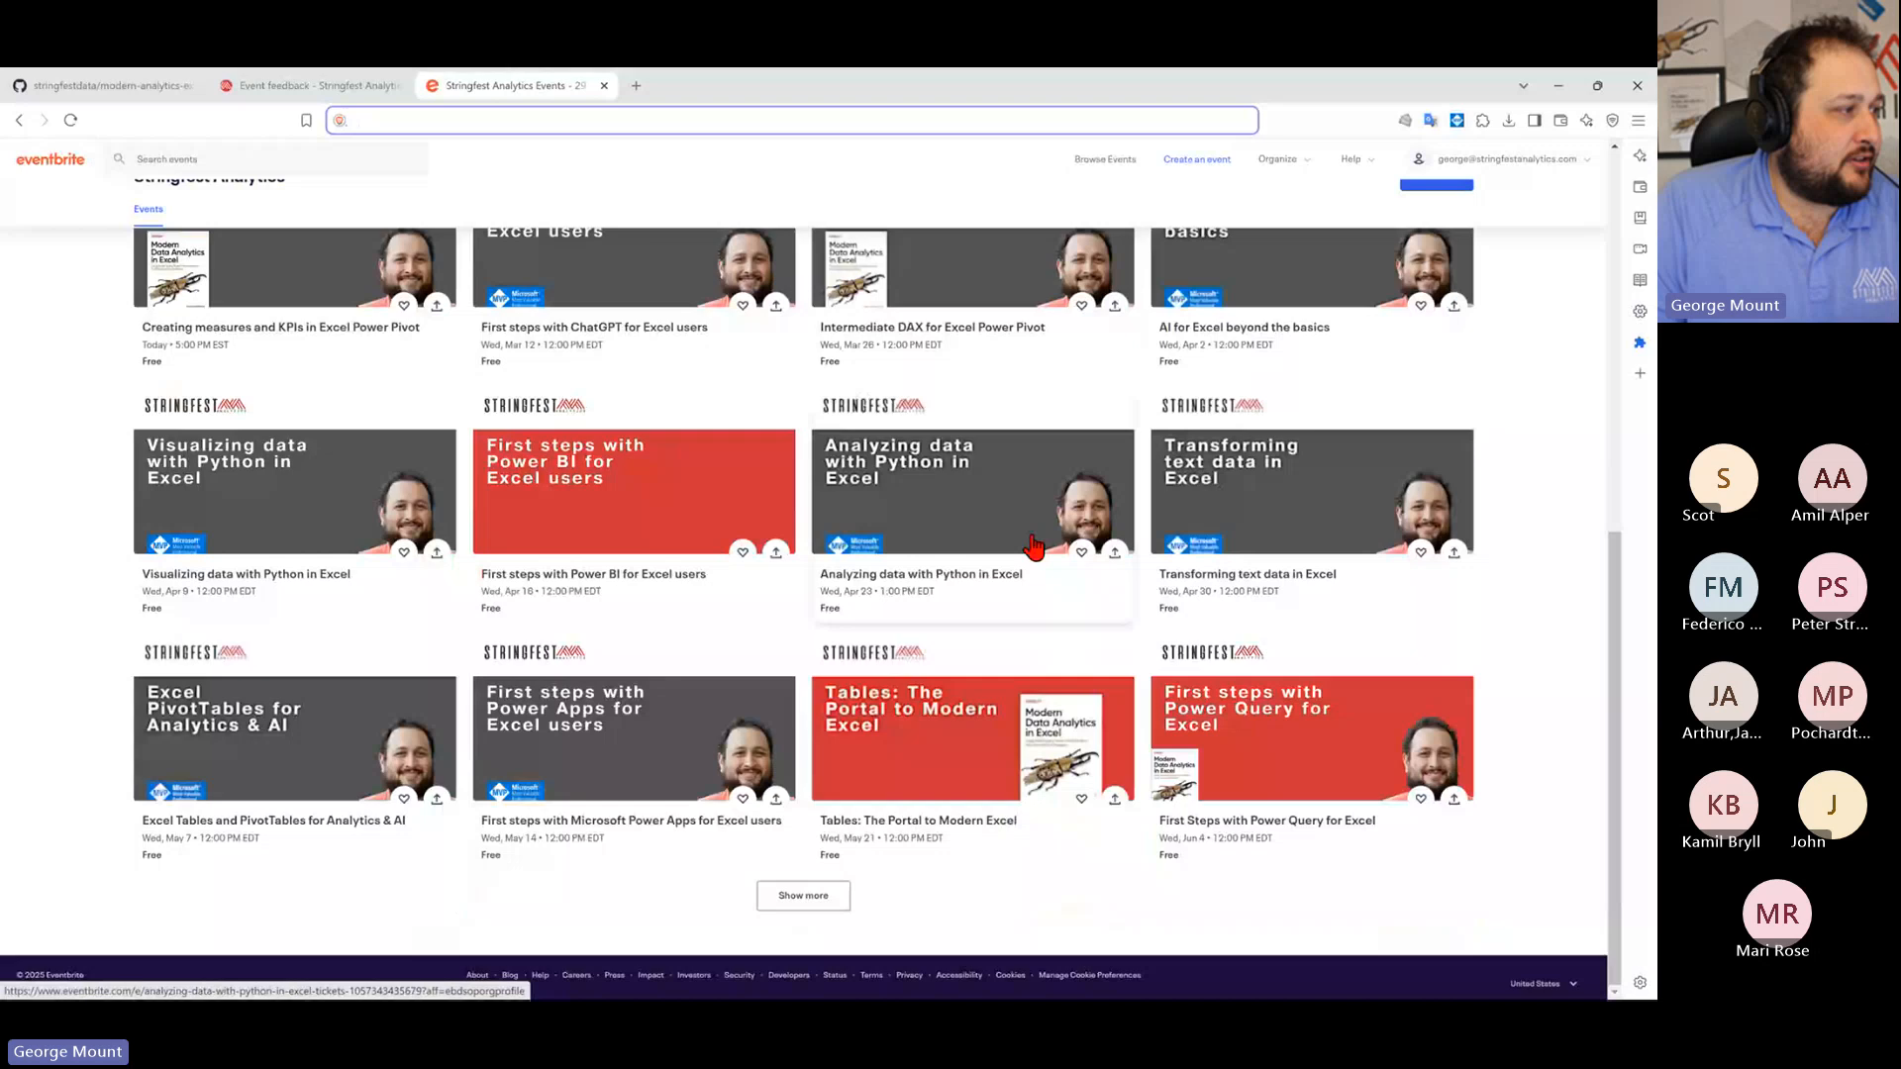
pyautogui.click(792, 899)
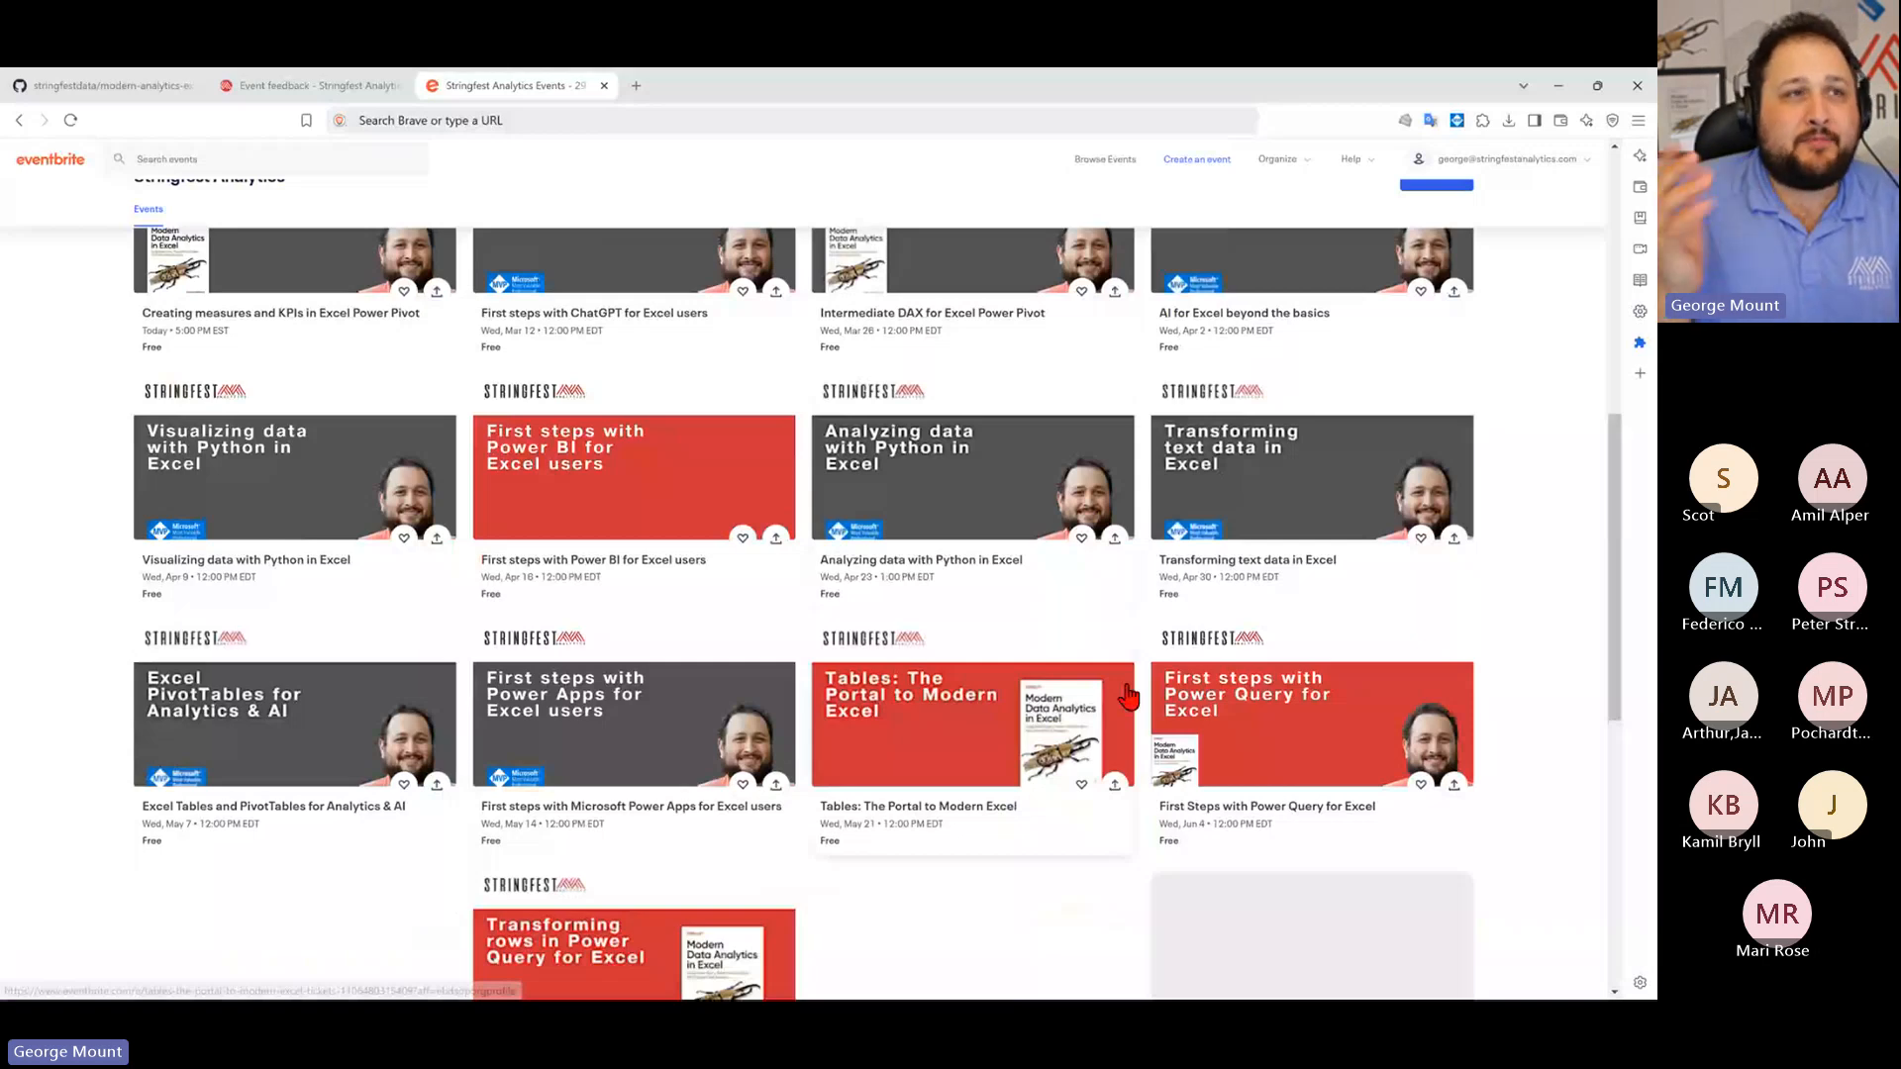
pyautogui.scroll(-3, 1128, 698)
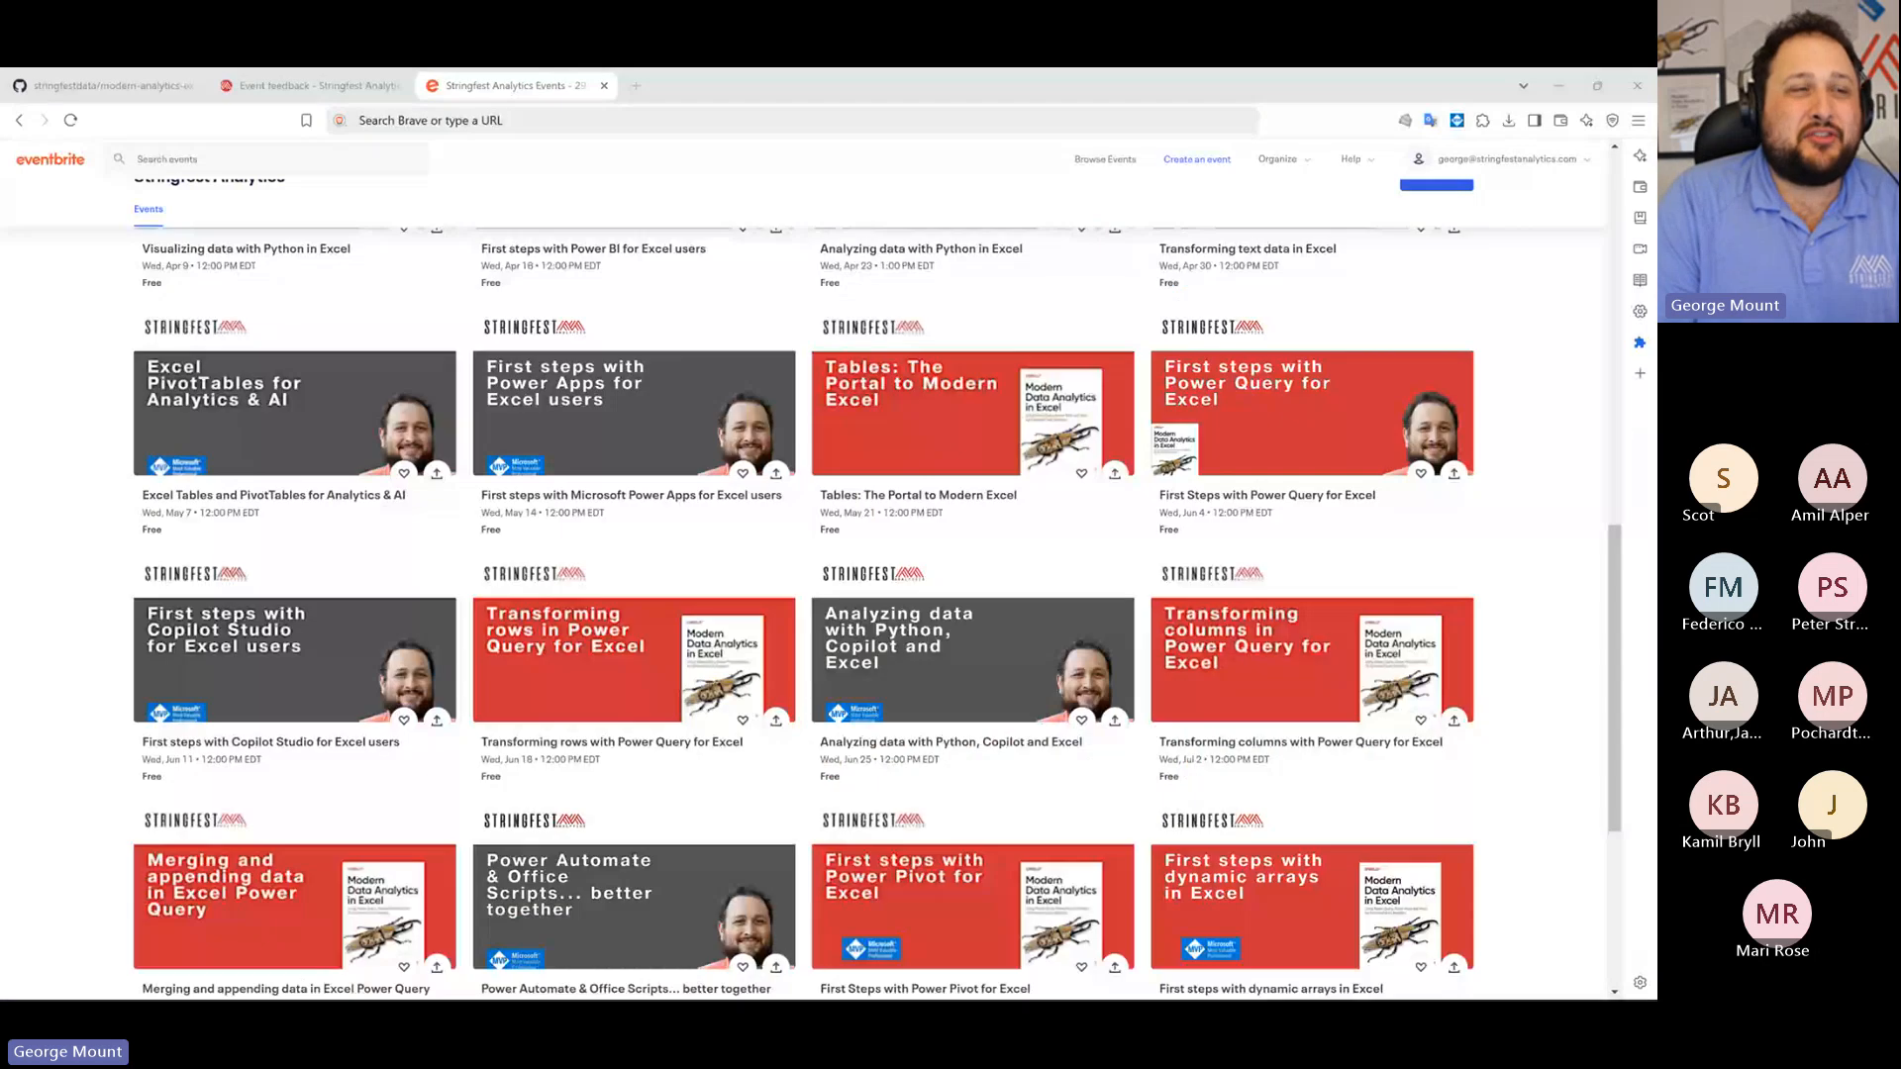